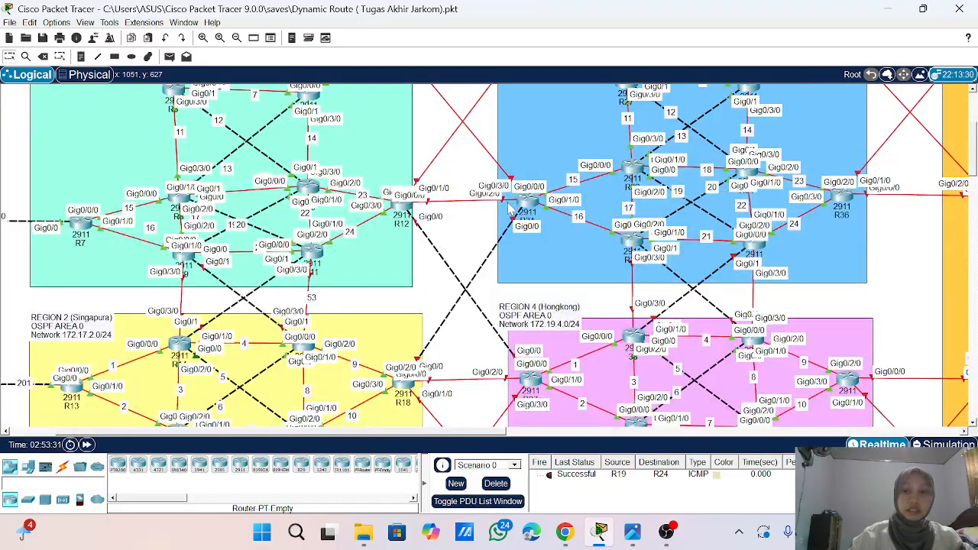
- Delete the note 53 on the vertical link from R11 in Region 1 down to Region 2
{"action": "scroll", "coordinate": [511, 211], "scroll_direction": "up", "scroll_amount": 5}
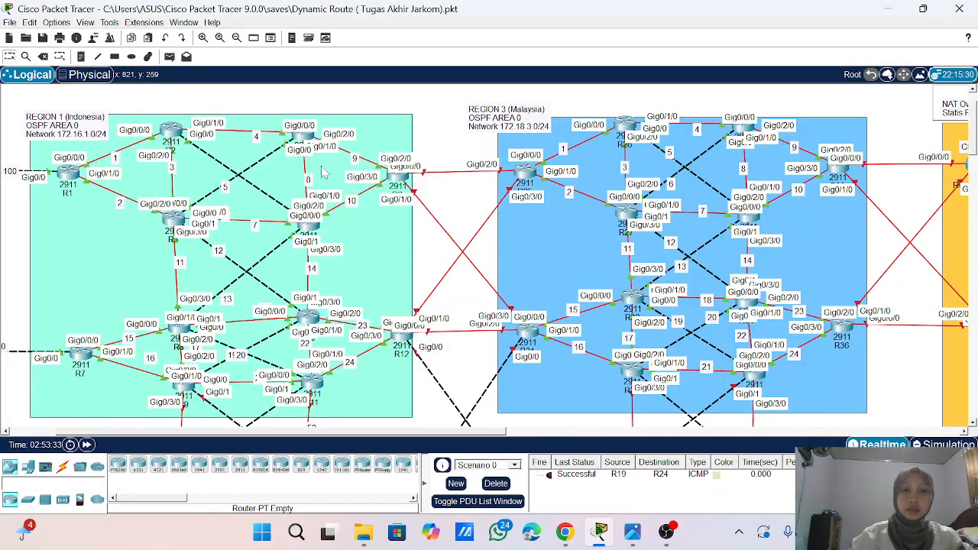
{"action": "scroll", "coordinate": [336, 169], "scroll_direction": "down", "scroll_amount": 9}
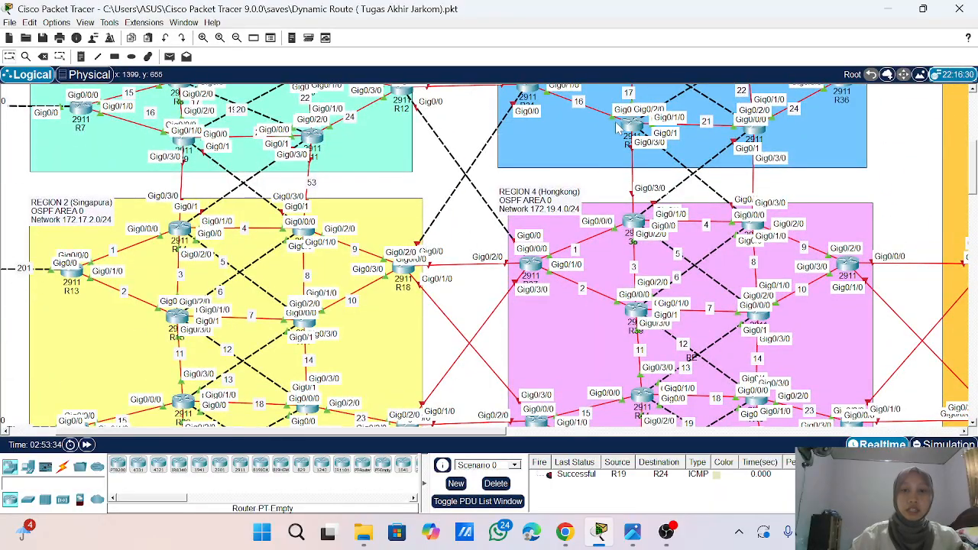
{"action": "scroll", "coordinate": [528, 184], "scroll_direction": "up", "scroll_amount": 3}
{"action": "scroll", "coordinate": [534, 199], "scroll_direction": "up", "scroll_amount": 4}
{"action": "scroll", "coordinate": [450, 168], "scroll_direction": "down", "scroll_amount": 11}
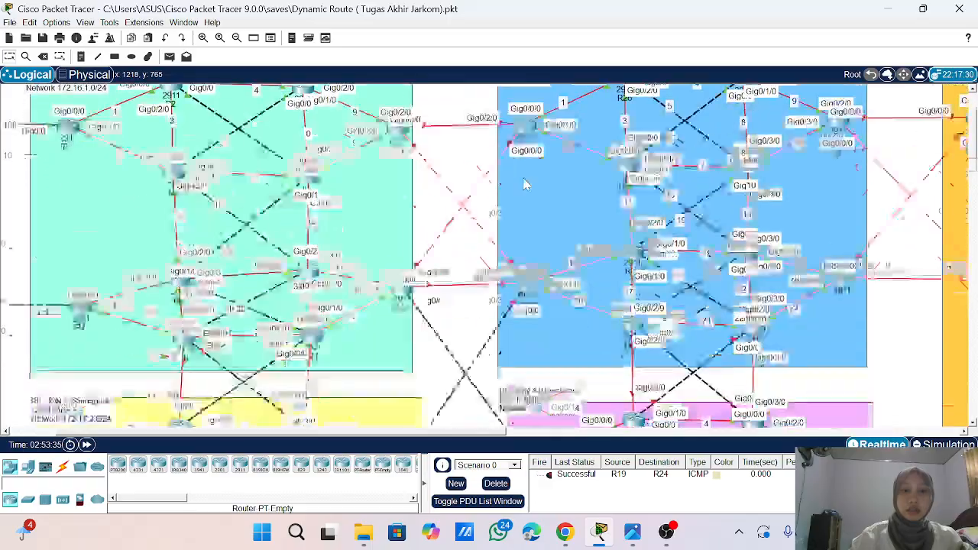
{"action": "scroll", "coordinate": [535, 172], "scroll_direction": "up", "scroll_amount": 6}
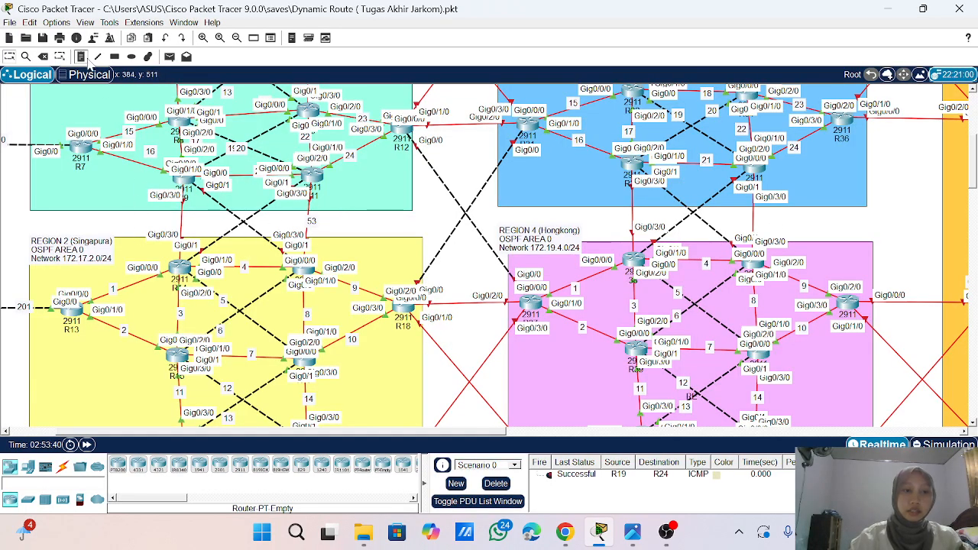
{"action": "left_click", "coordinate": [42, 57]}
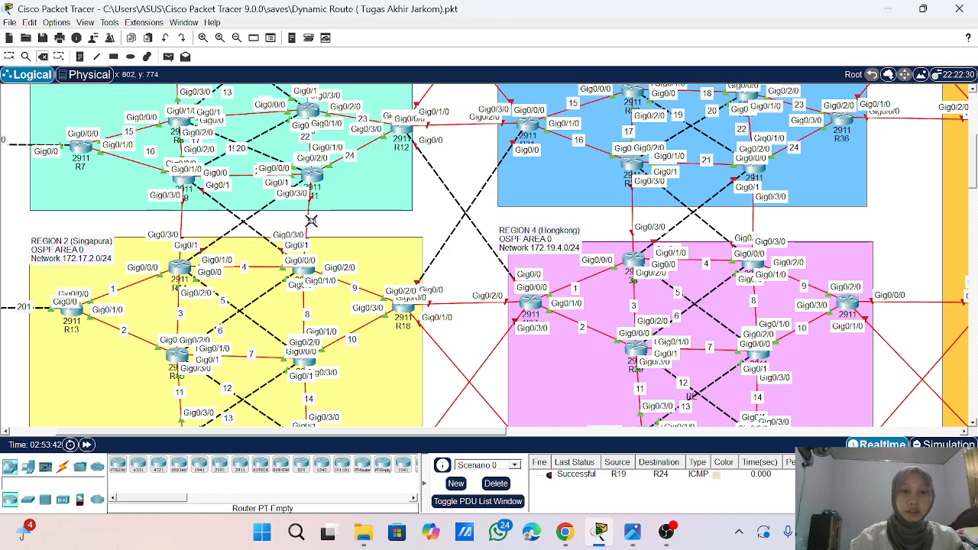
{"action": "left_click", "coordinate": [311, 220]}
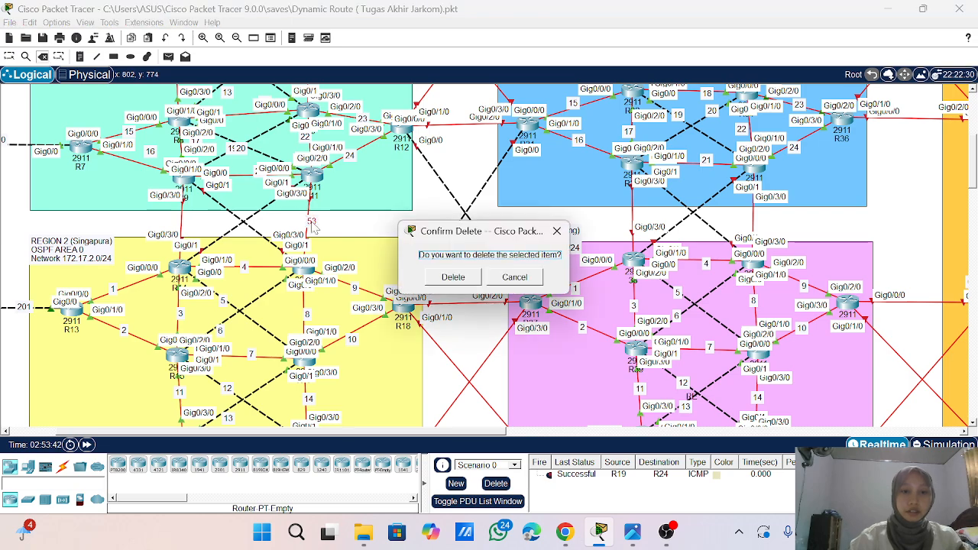
{"action": "left_click", "coordinate": [468, 280]}
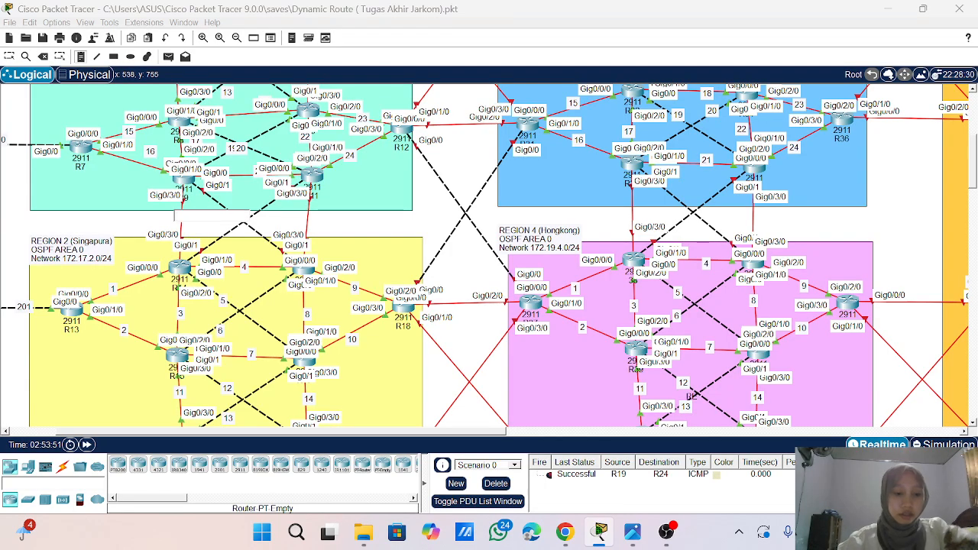
- Label the four links between Region 1 and Region 2 with the notes 1.1, 2.1, 3.1 and 4.1, from west to east
{"action": "type", "text": "1.1"}
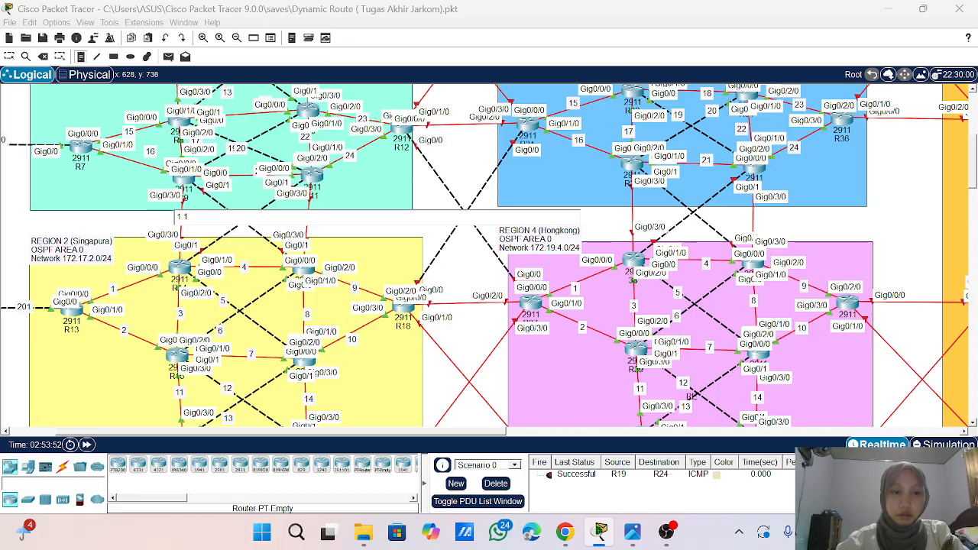
{"action": "left_click", "coordinate": [222, 206]}
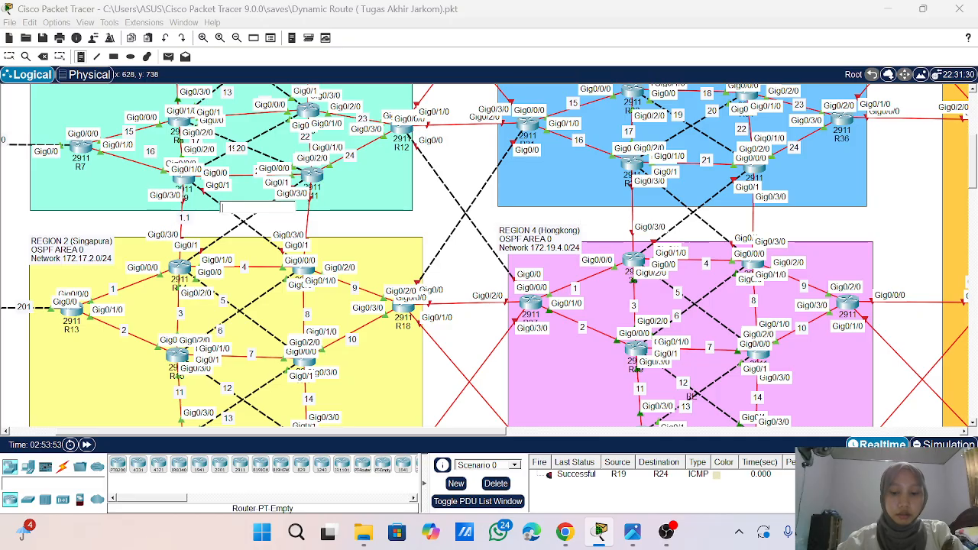
{"action": "type", "text": "2.1"}
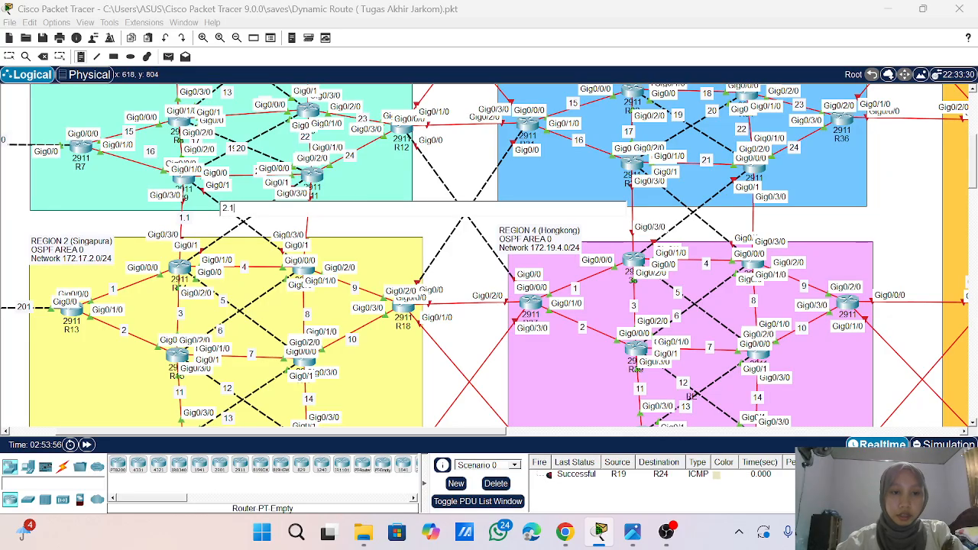
{"action": "left_click", "coordinate": [216, 237]}
{"action": "type", "text": "3.1"}
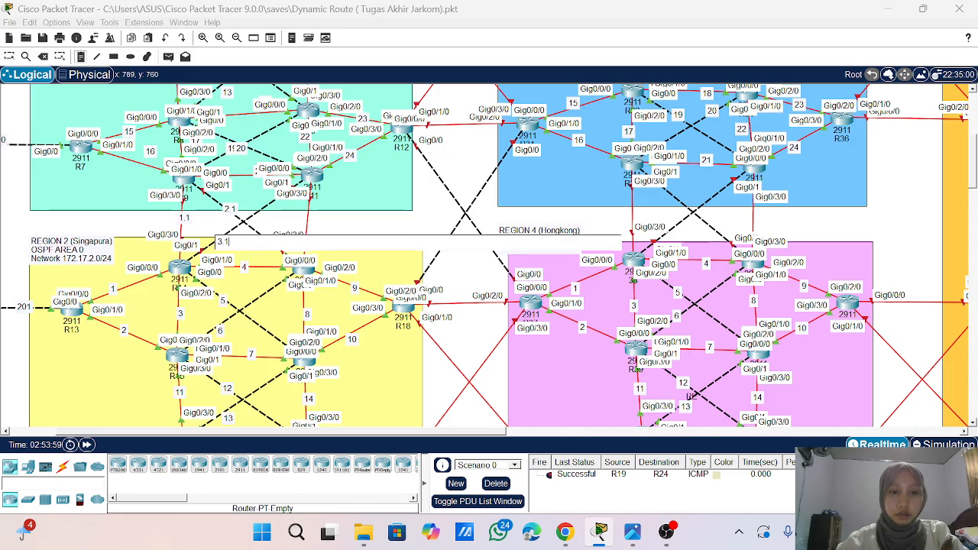
{"action": "left_click", "coordinate": [304, 215]}
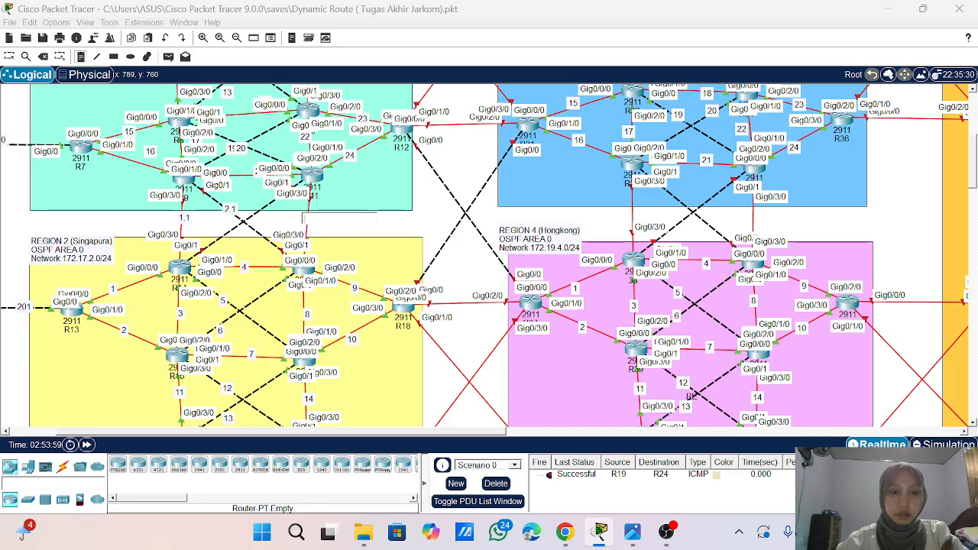
{"action": "type", "text": "4"}
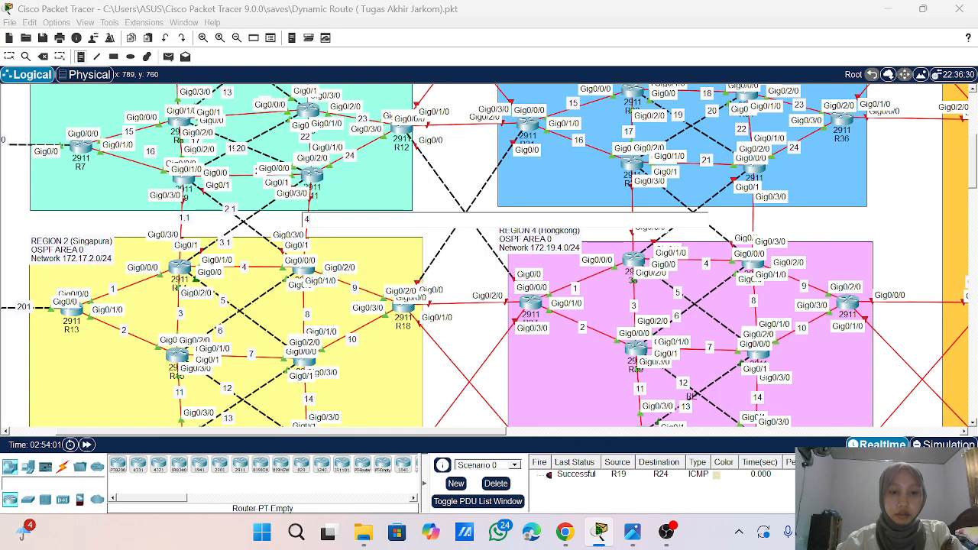
{"action": "type", "text": ".1"}
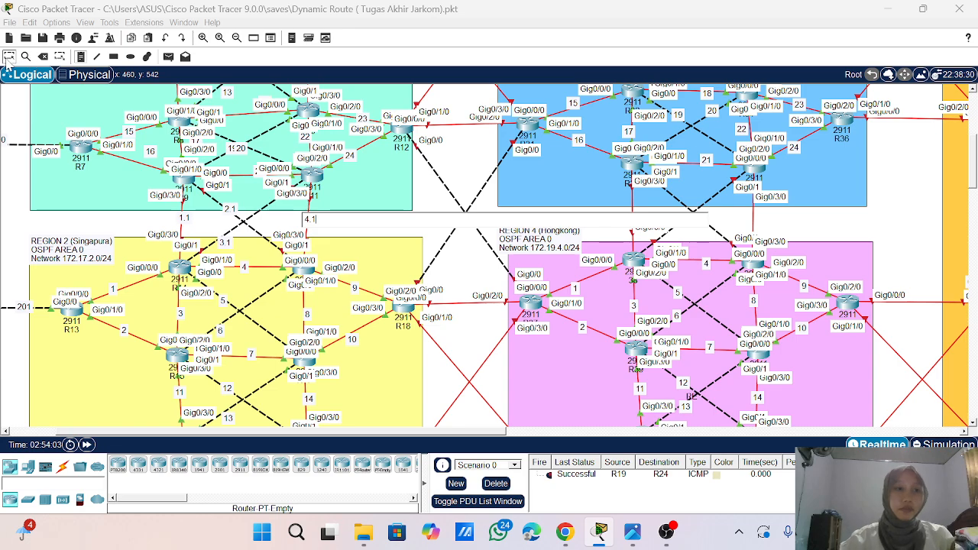
{"action": "left_click", "coordinate": [9, 58]}
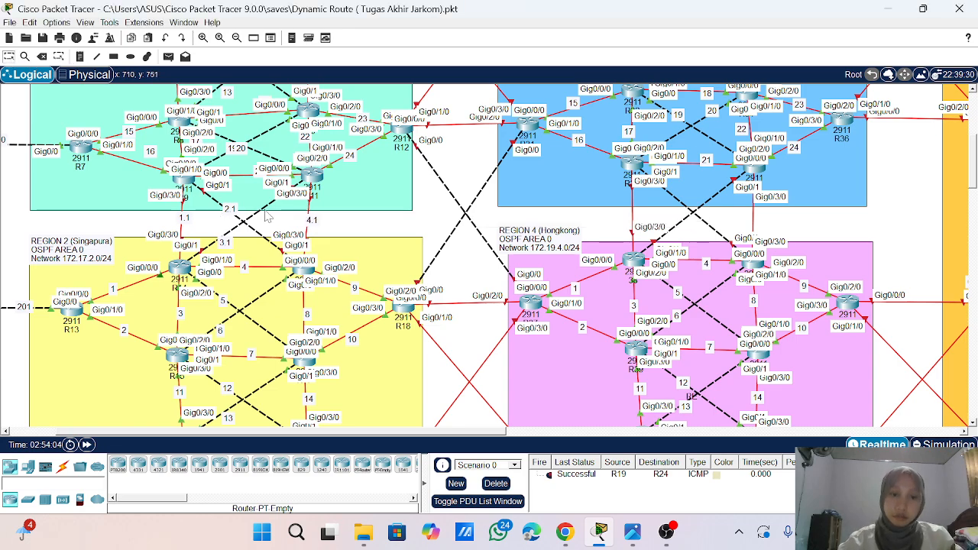
- Open the command line of router R9 in Region 1 and bring up its prompt
{"action": "scroll", "coordinate": [233, 242], "scroll_direction": "up", "scroll_amount": 1}
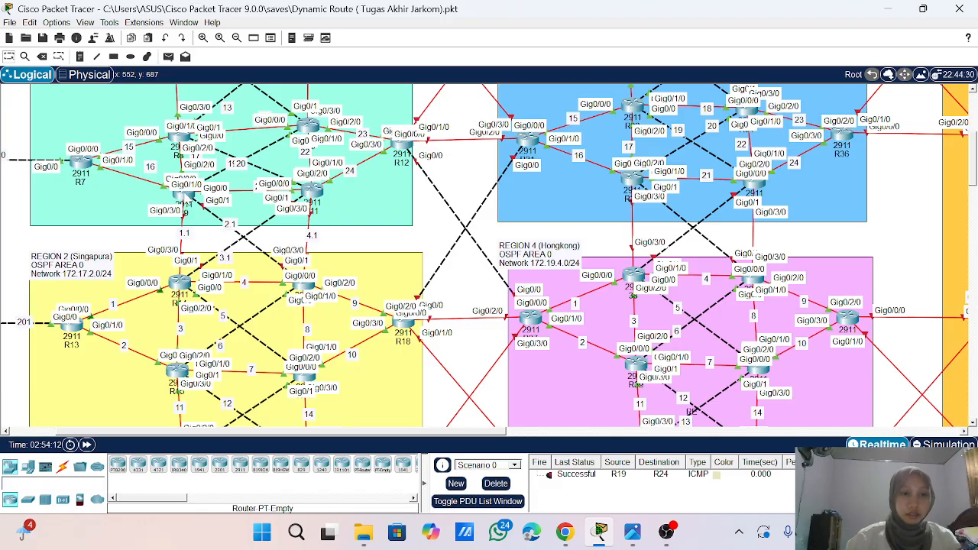
{"action": "left_click", "coordinate": [185, 200]}
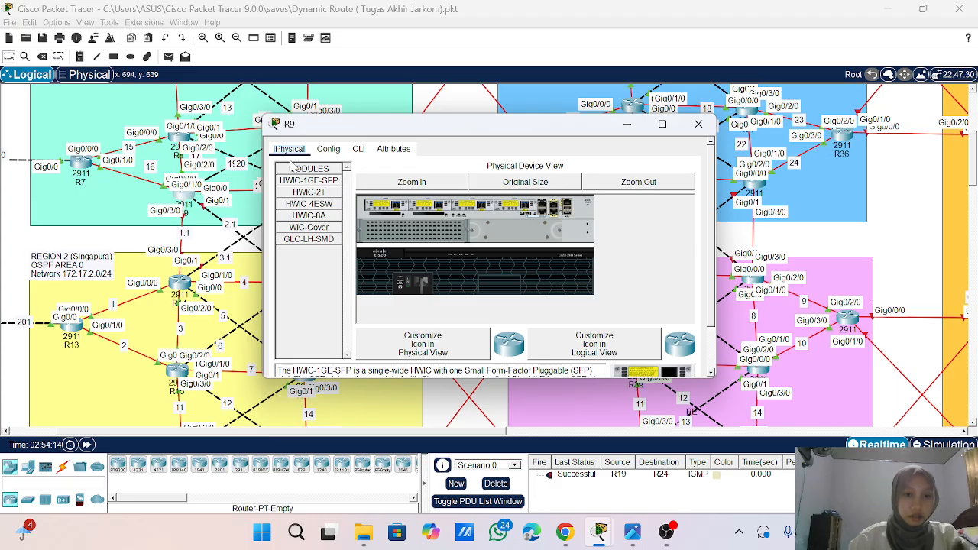
{"action": "left_click", "coordinate": [358, 150]}
{"action": "scroll", "coordinate": [481, 276], "scroll_direction": "down", "scroll_amount": 2}
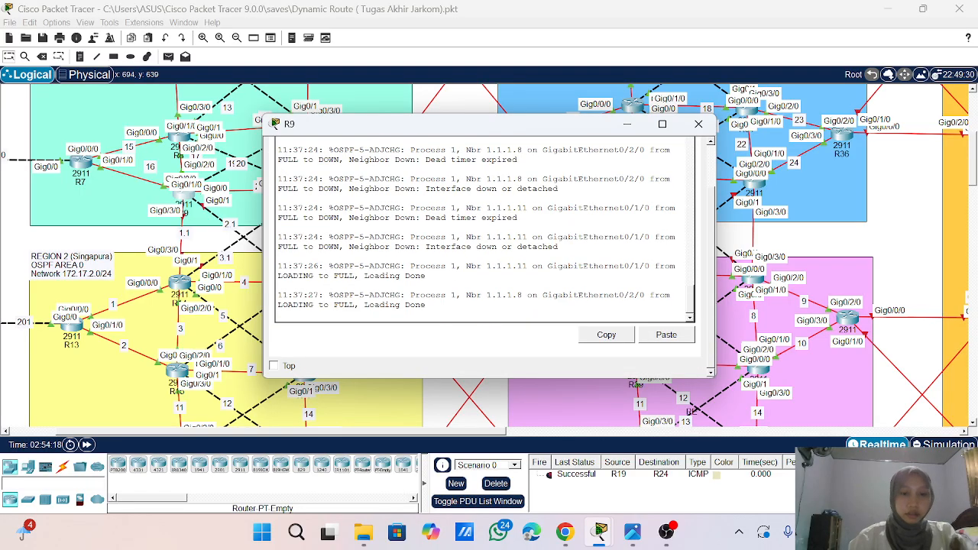
{"action": "key", "text": "Return"}
{"action": "key", "text": "Return"}
{"action": "key", "text": "Return"}
{"action": "key", "text": "Return"}
{"action": "key", "text": "Return"}
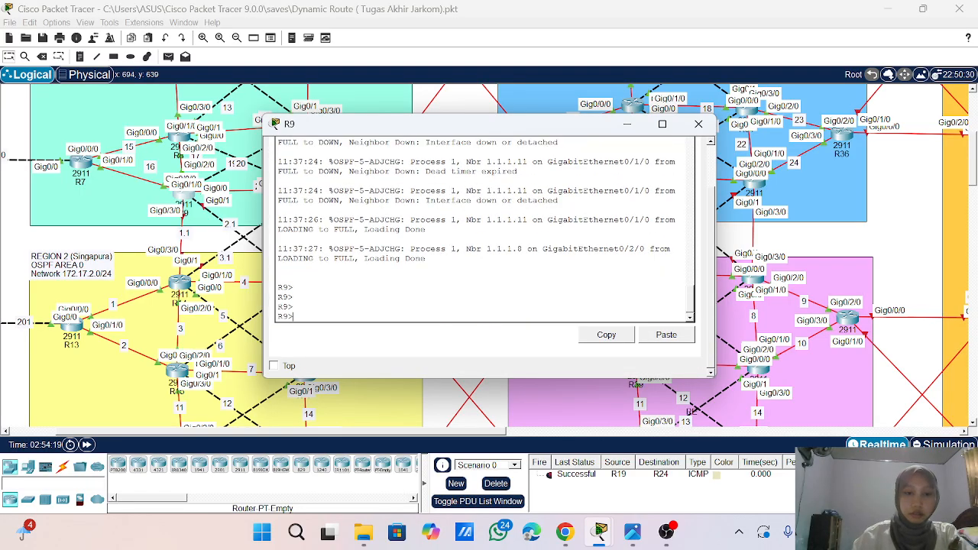
- Enter privileged mode and global configuration mode on R9 with ena and conf t
{"action": "type", "text": "en"}
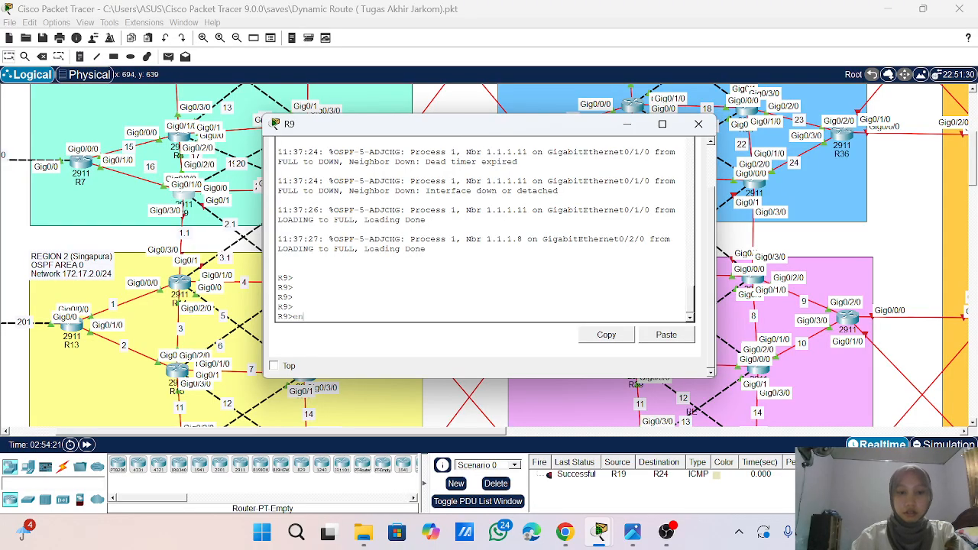
{"action": "type", "text": "a"}
{"action": "key", "text": "Return"}
{"action": "type", "text": "c"}
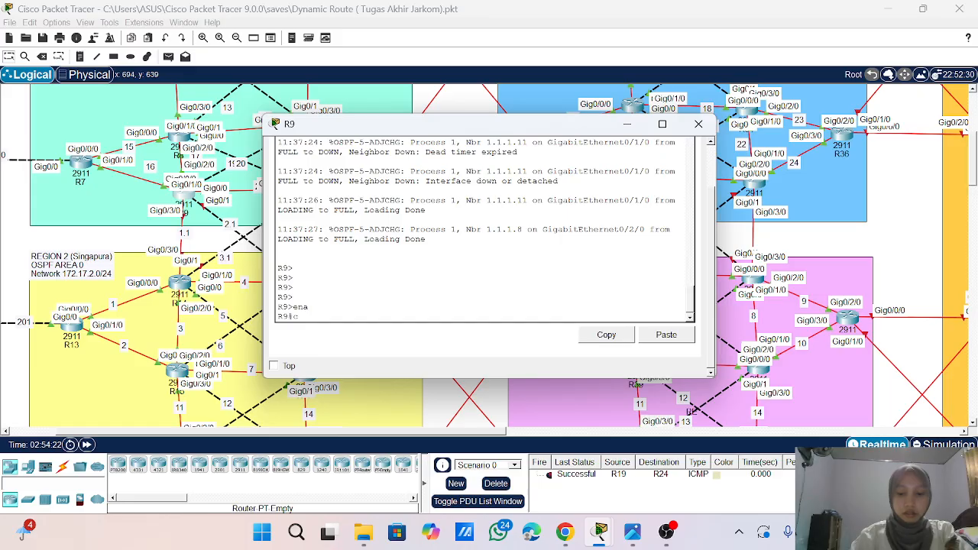
{"action": "type", "text": "onf t"}
{"action": "key", "text": "Return"}
{"action": "key", "text": "Return"}
{"action": "key", "text": "Return"}
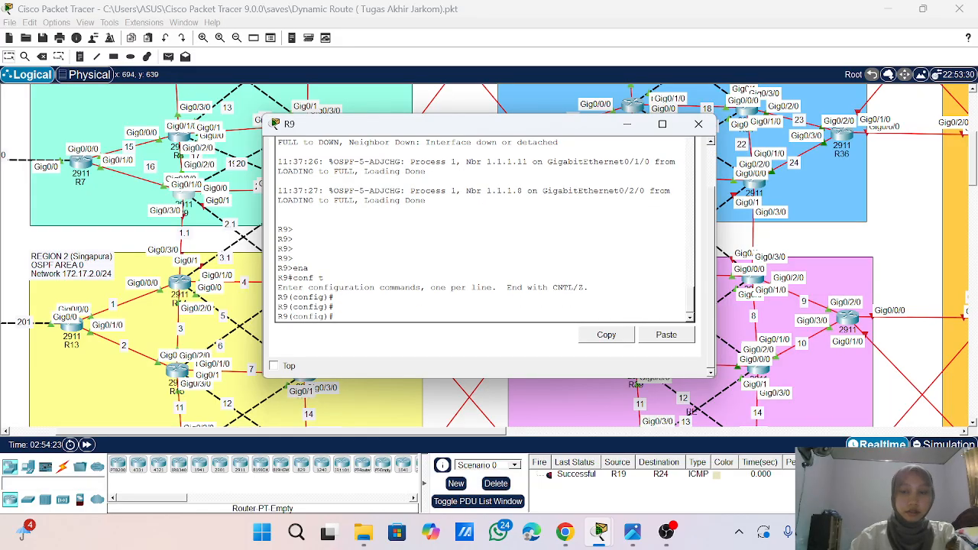
- Assign IP address 172.1.1.1 with subnet mask 255.255.255.0 to R9's interface g0/3/0
{"action": "left_click_drag", "start_coordinate": [461, 127], "coordinate": [566, 105]}
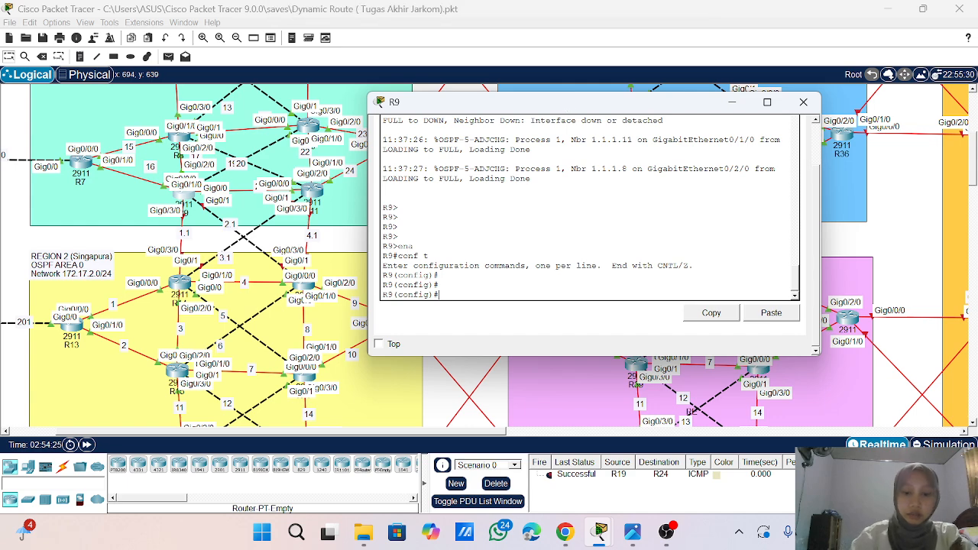
{"action": "type", "text": "int g0/3/0"}
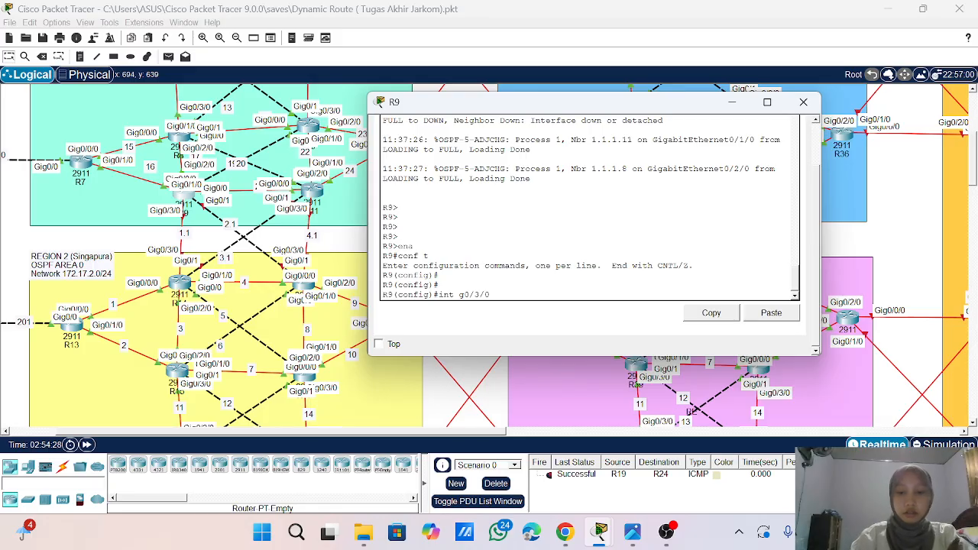
{"action": "key", "text": "Return"}
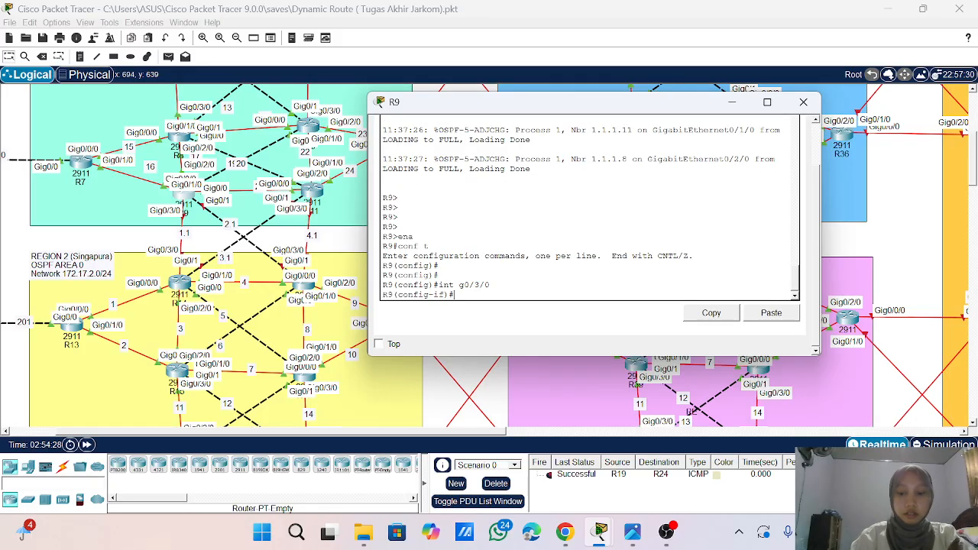
{"action": "type", "text": "ip add 17"}
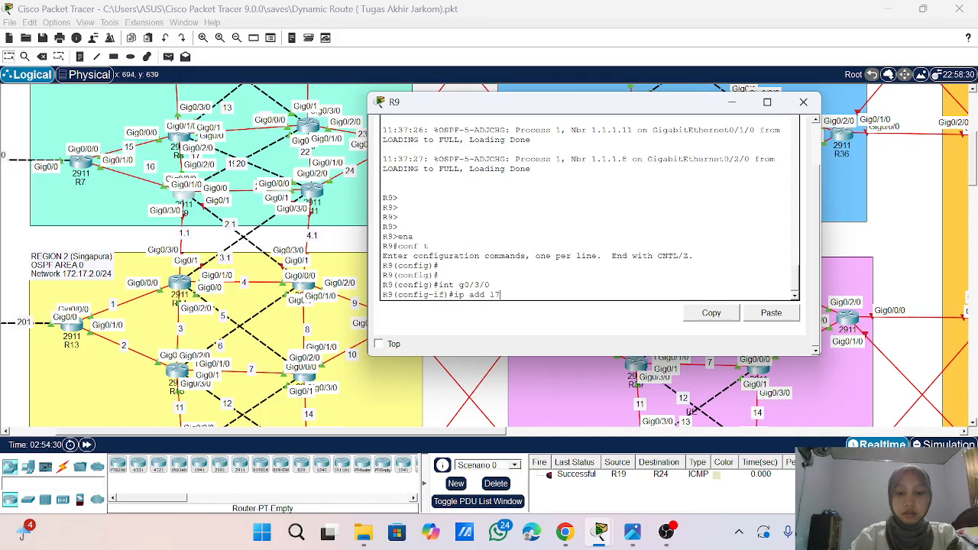
{"action": "type", "text": "2.1"}
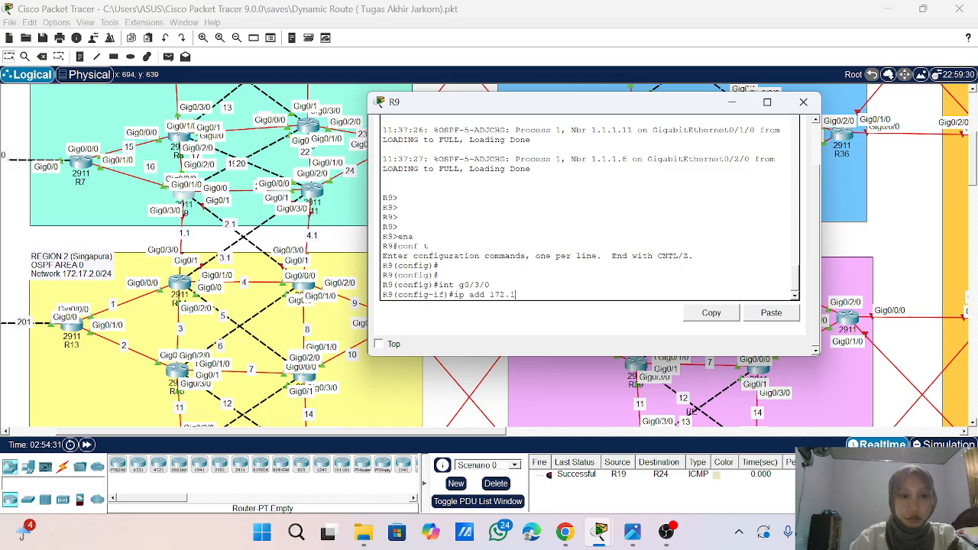
{"action": "type", "text": ".1."}
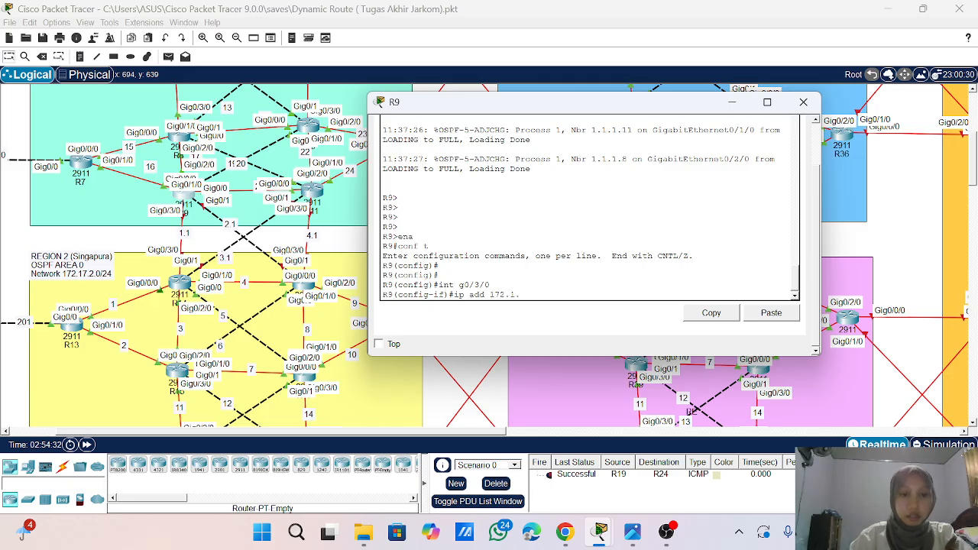
{"action": "type", "text": "1"}
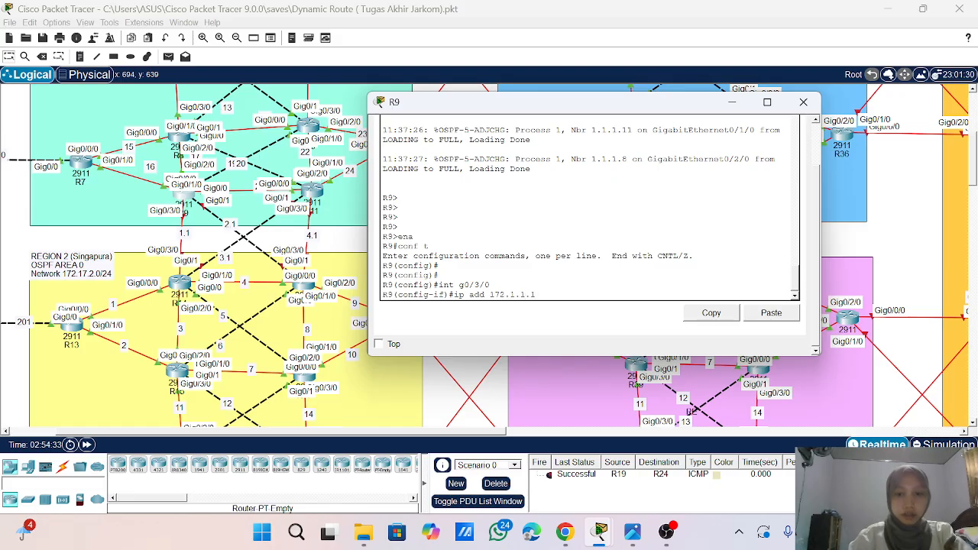
{"action": "type", "text": " 255."}
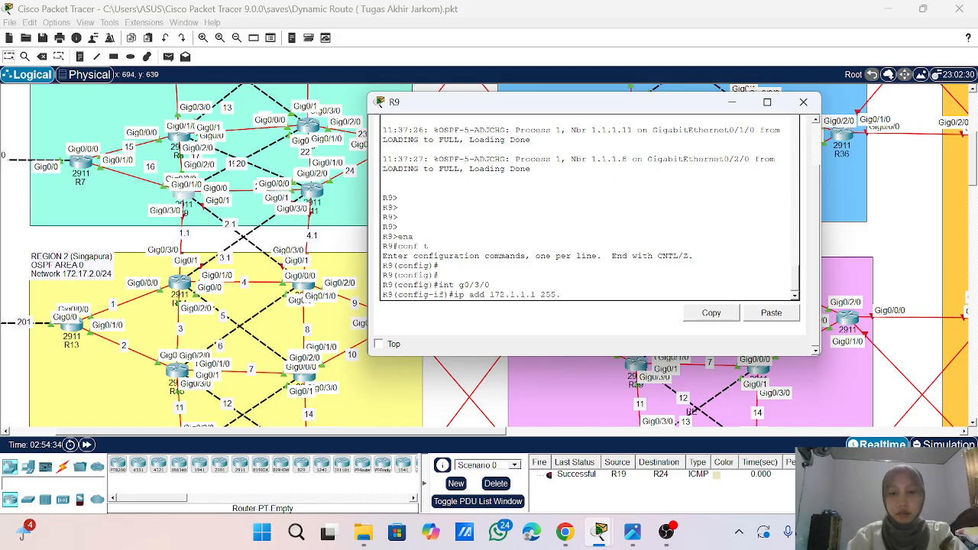
{"action": "type", "text": "255.255.0"}
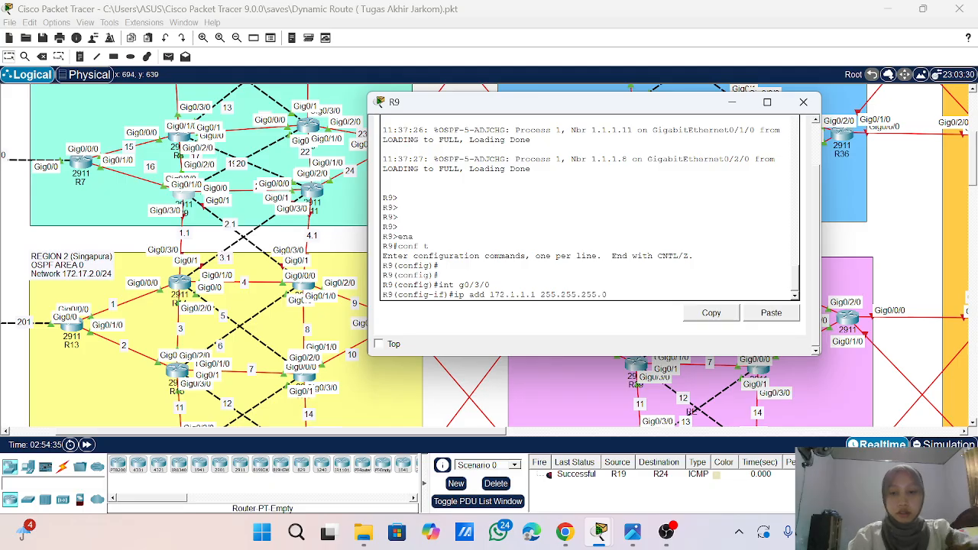
{"action": "key", "text": "Return"}
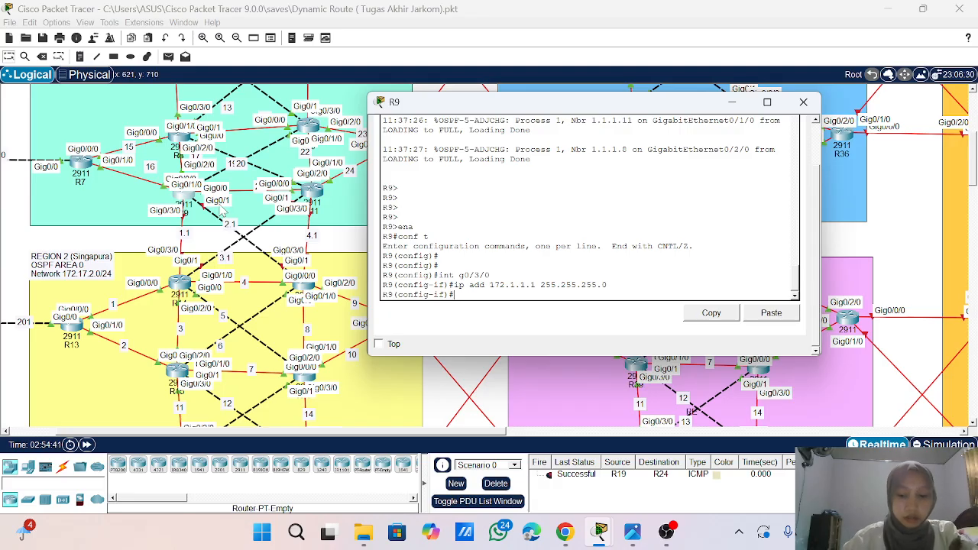
- Assign IP address 172.1.2.1 with subnet mask 255.255.255.0 to R9's interface g0/1
{"action": "type", "text": "int g0/2"}
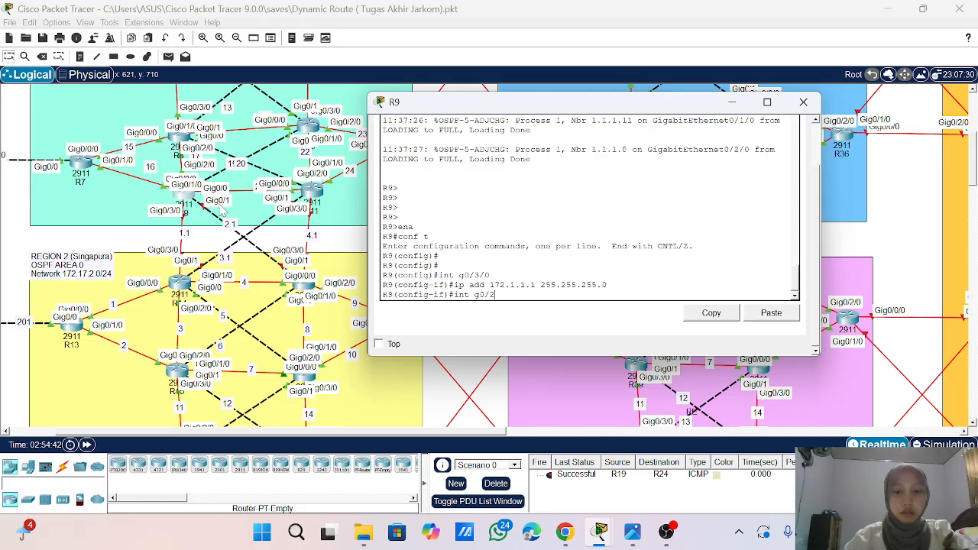
{"action": "key", "text": "BackSpace"}
{"action": "type", "text": "1"}
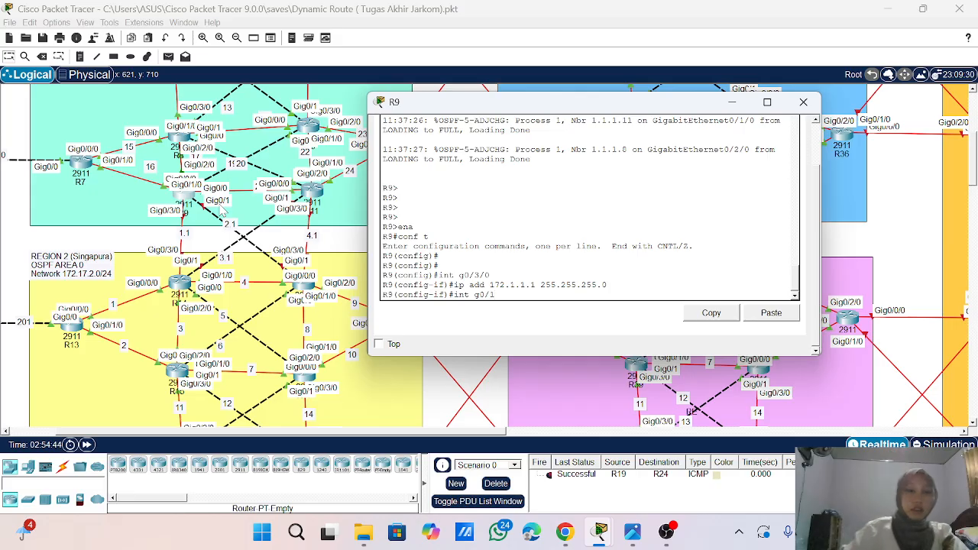
{"action": "key", "text": "Return"}
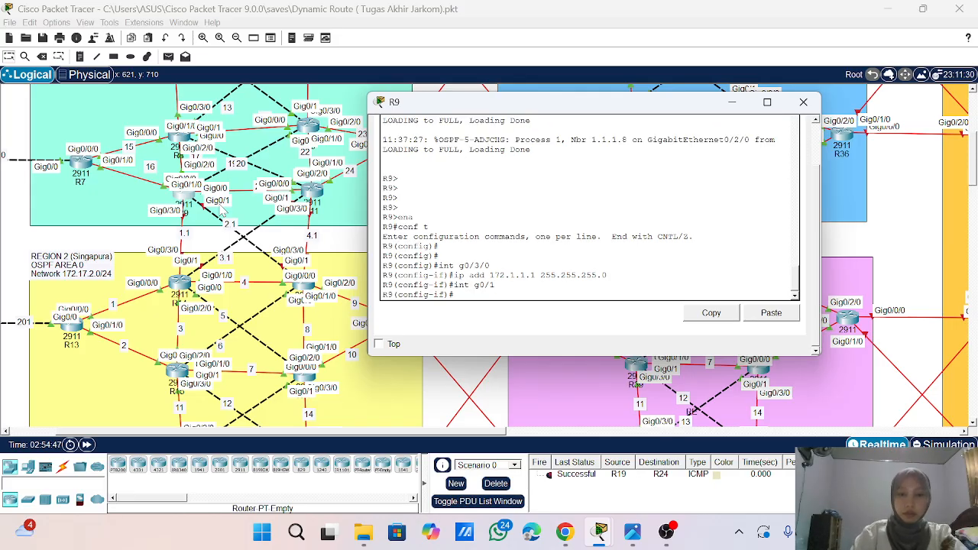
{"action": "type", "text": "i"}
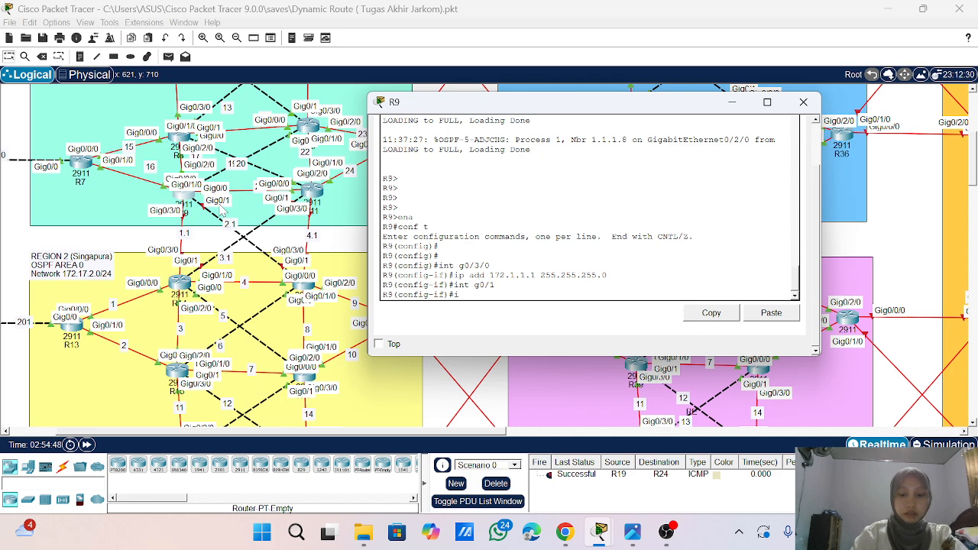
{"action": "key", "text": "BackSpace"}
{"action": "key", "text": "BackSpace"}
{"action": "type", "text": "ip add 17"}
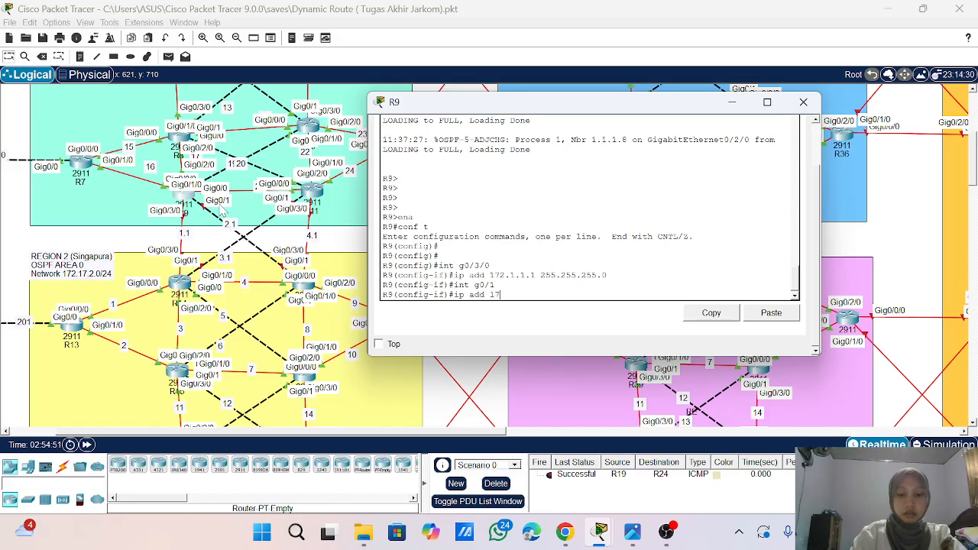
{"action": "type", "text": "2.2"}
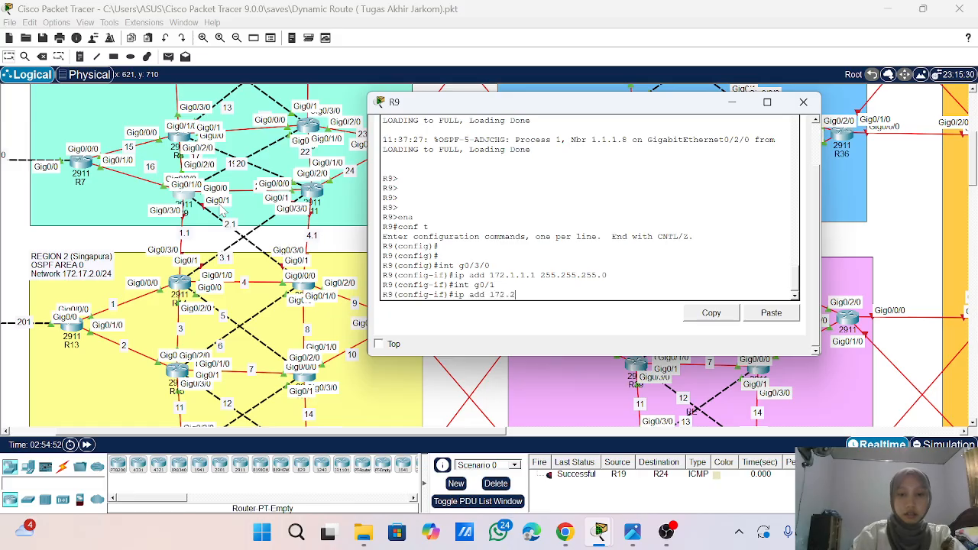
{"action": "key", "text": "BackSpace"}
{"action": "key", "text": "BackSpace"}
{"action": "type", "text": "1.2.1"}
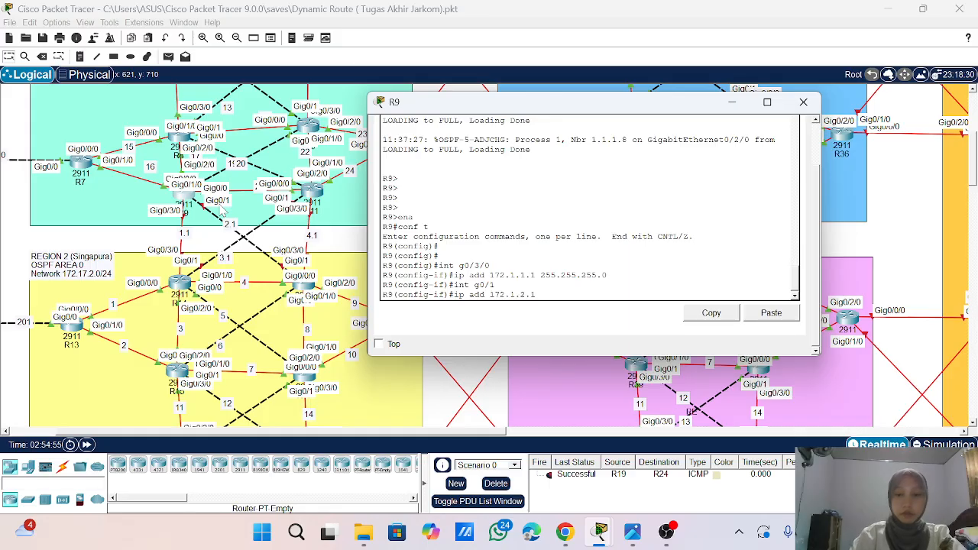
{"action": "type", "text": " 255"}
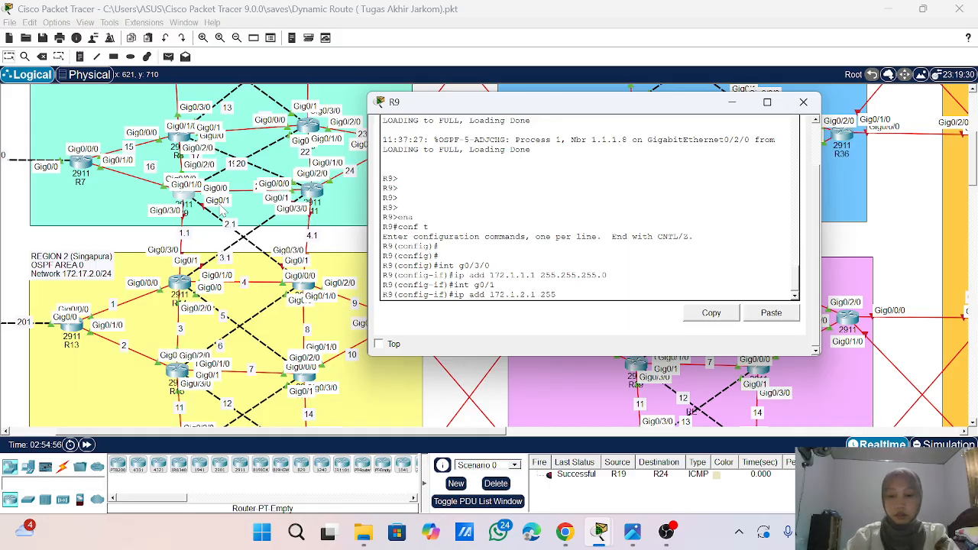
{"action": "type", "text": ".255.255.0"}
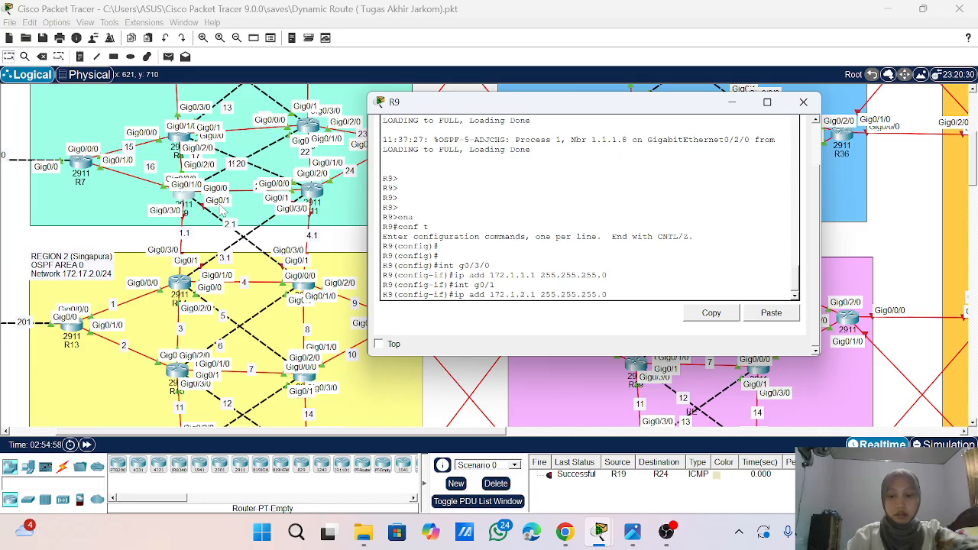
{"action": "key", "text": "Return"}
- Enable R9's interfaces g0/1 and g0/3/0 with no sh
{"action": "type", "text": "no "}
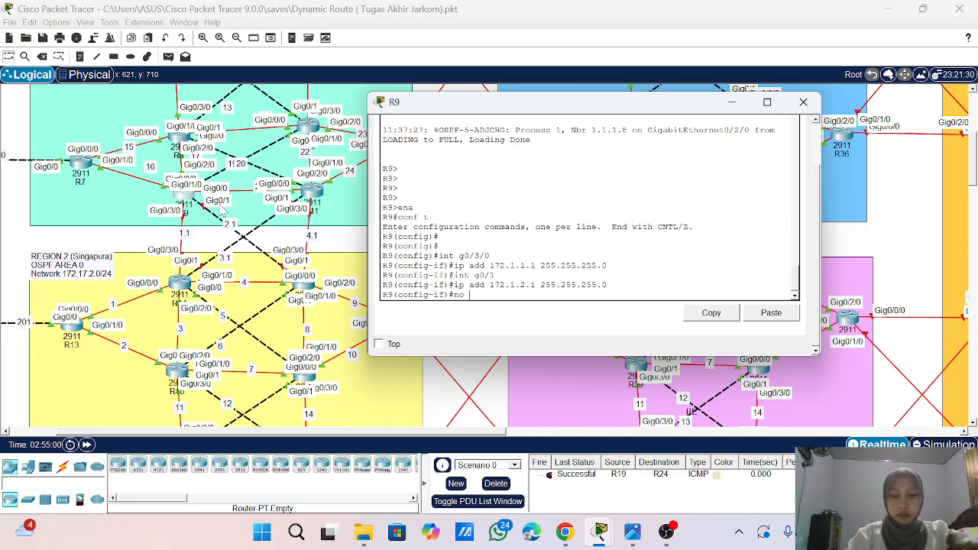
{"action": "type", "text": "sh"}
{"action": "key", "text": "Return"}
{"action": "type", "text": "in"}
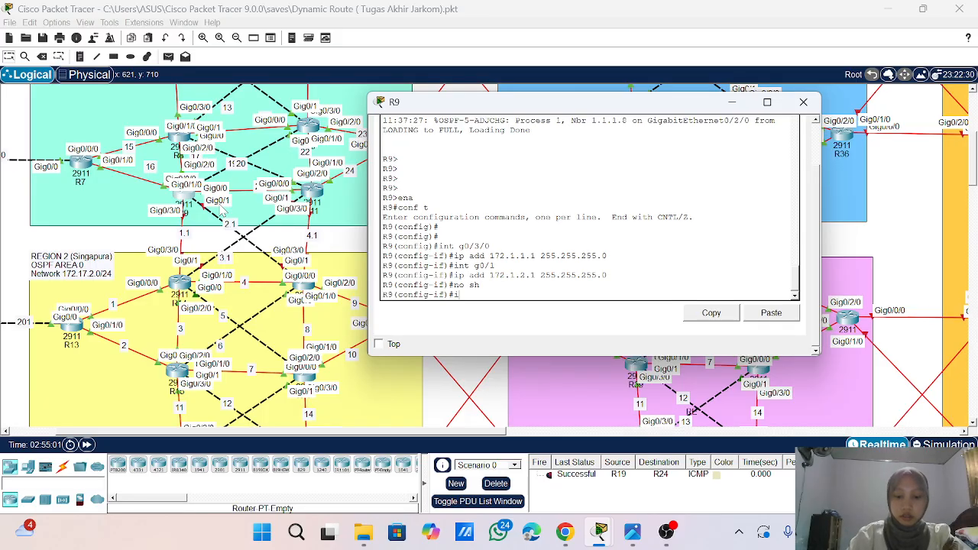
{"action": "key", "text": "Up"}
{"action": "key", "text": "Up"}
{"action": "key", "text": "Up"}
{"action": "key", "text": "Up"}
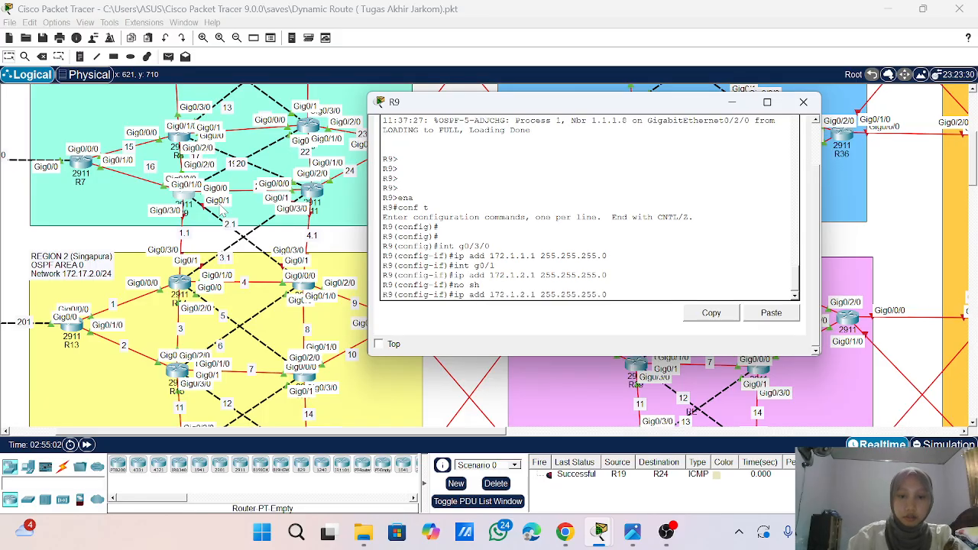
{"action": "key", "text": "Up"}
{"action": "key", "text": "Return"}
{"action": "type", "text": "no s"}
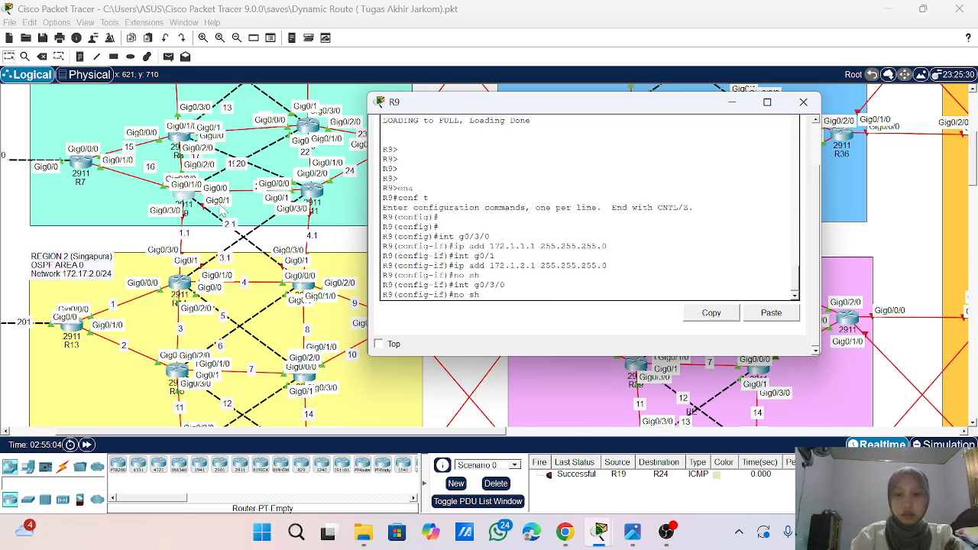
{"action": "type", "text": "h"}
{"action": "key", "text": "Return"}
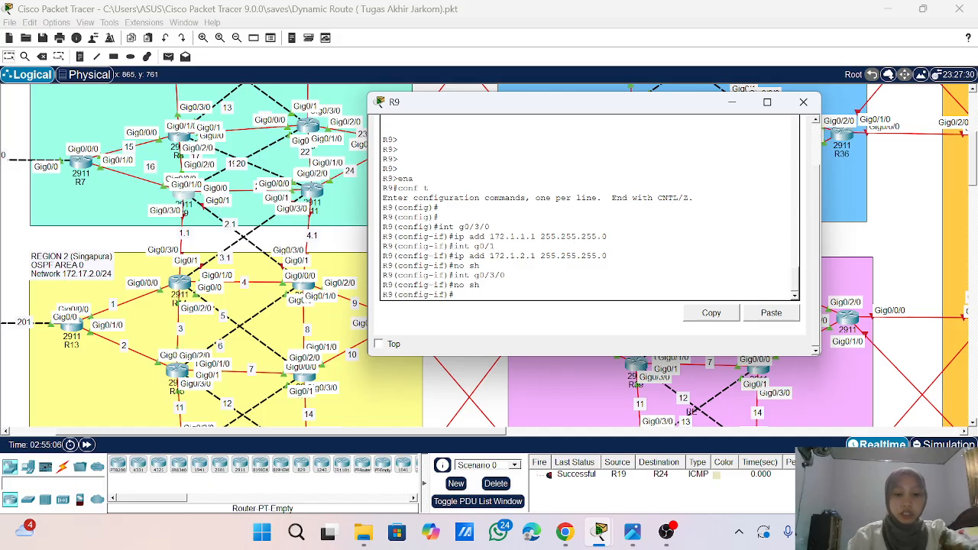
- Leave interface configuration, enter OSPF process 1 on R9 with router ospf 1 and apply log-adjacency-changes
{"action": "type", "text": "exit"}
{"action": "key", "text": "Return"}
{"action": "key", "text": "Return"}
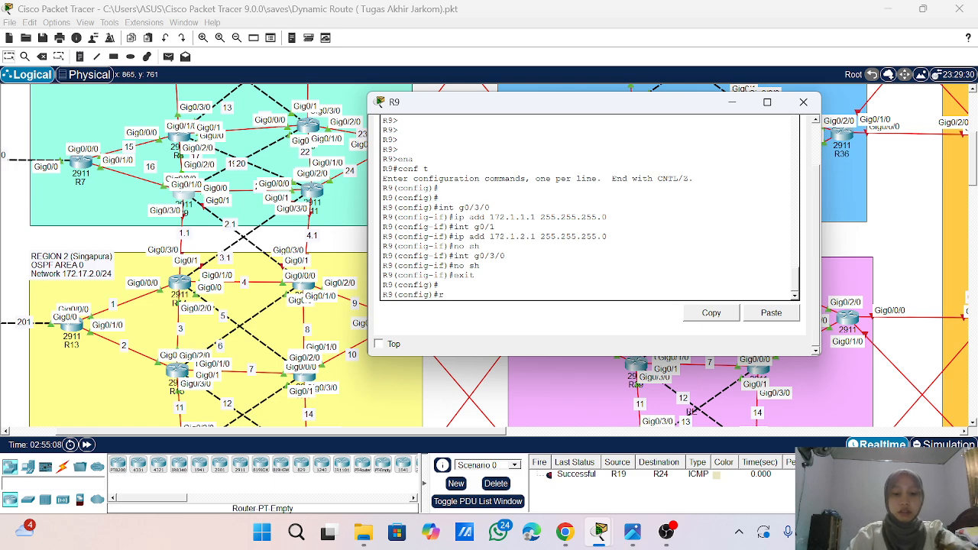
{"action": "type", "text": "router os"}
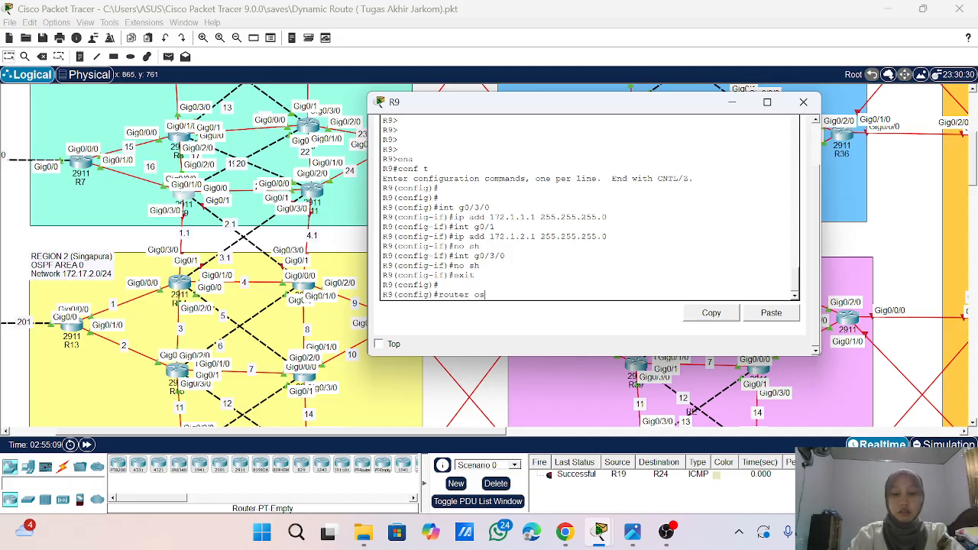
{"action": "type", "text": "pf 1"}
{"action": "key", "text": "Return"}
{"action": "key", "text": "Return"}
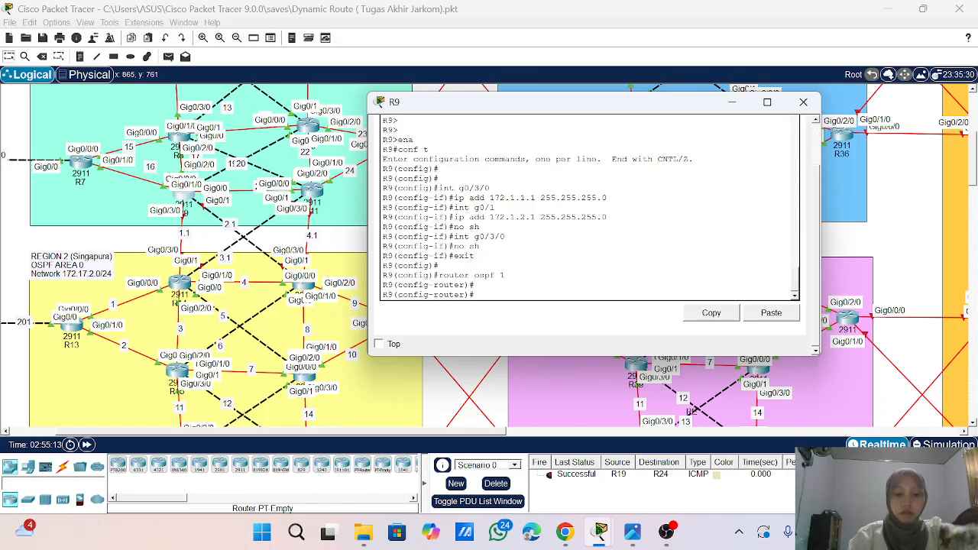
{"action": "type", "text": "lo"}
{"action": "key", "text": "Tab"}
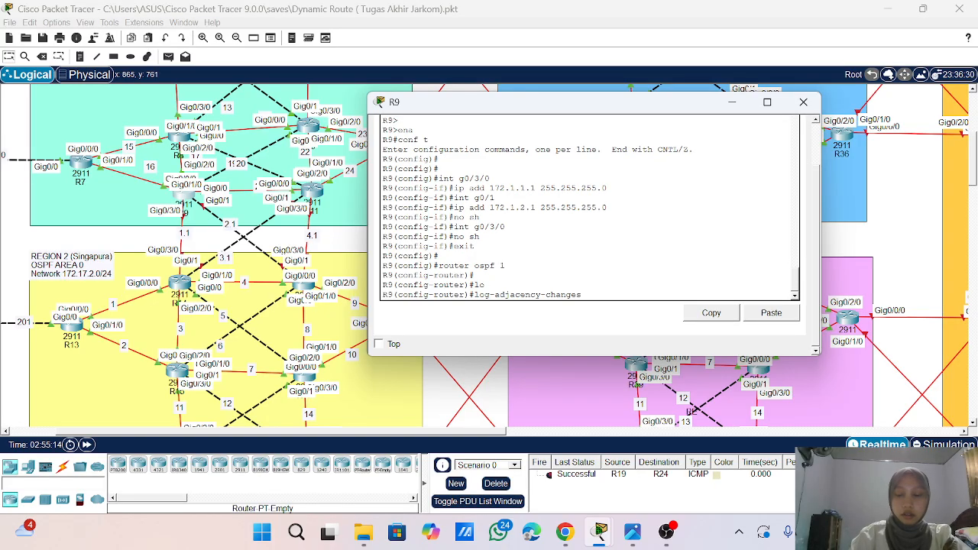
{"action": "key", "text": "Return"}
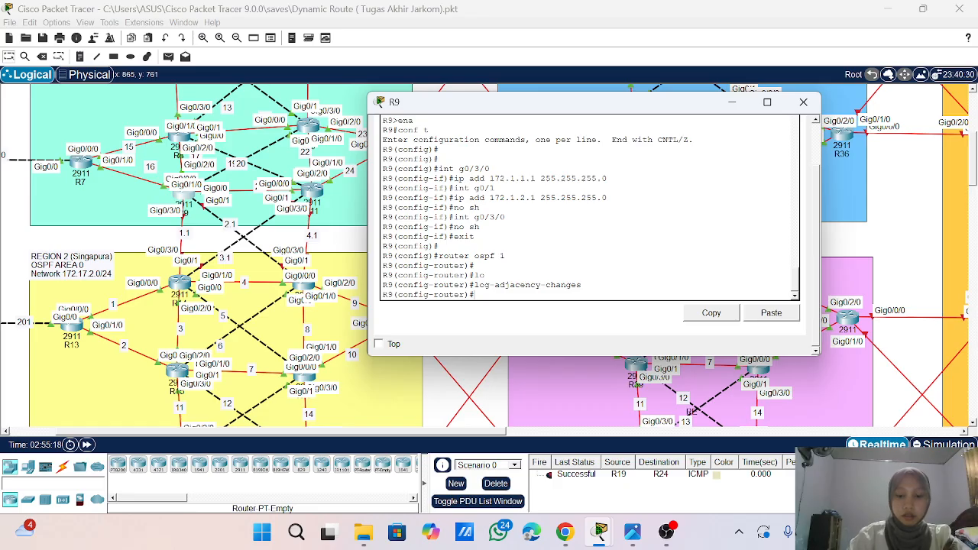
- Advertise network 172.1.1.0 with wildcard mask 0.0.0.255 in area 0 of R9's OSPF process
{"action": "type", "text": "net"}
{"action": "key", "text": "Tab"}
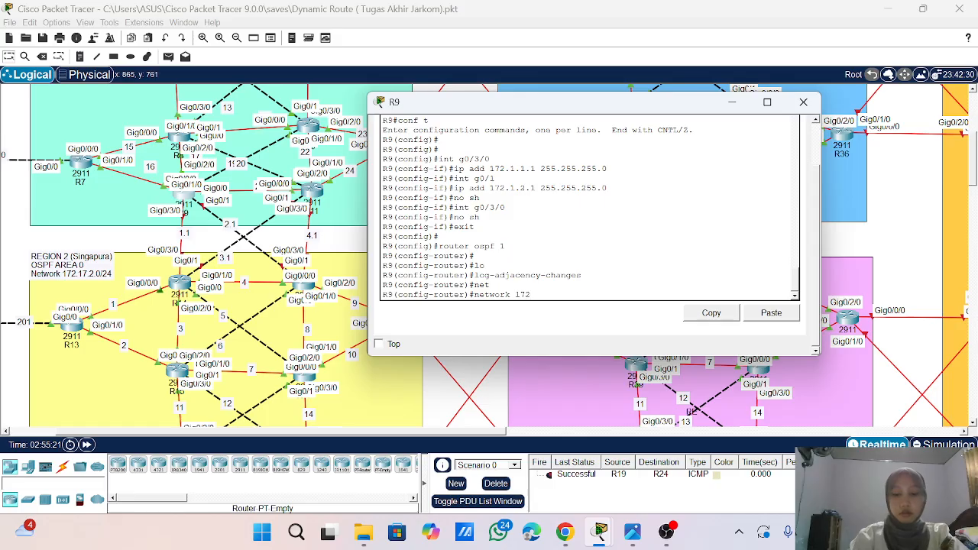
{"action": "type", "text": "172.1."}
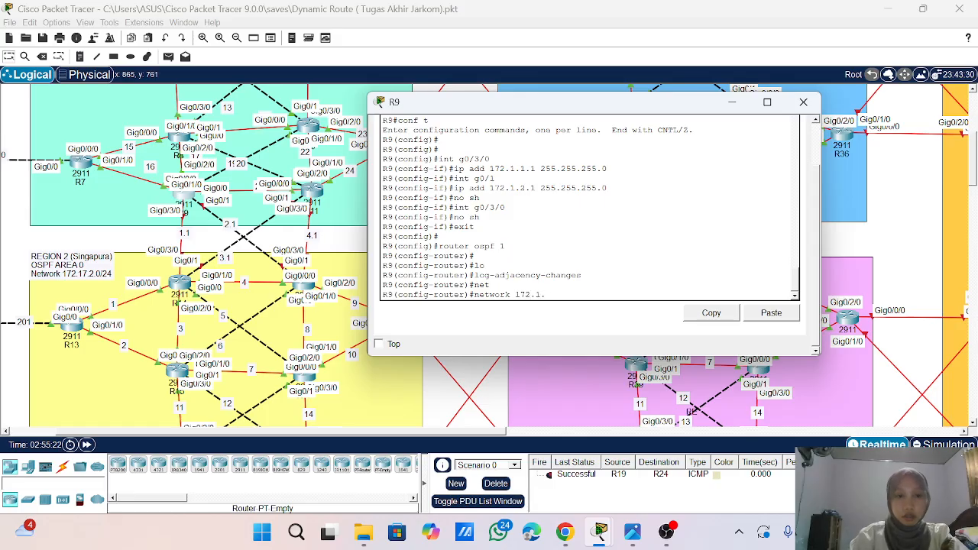
{"action": "type", "text": "1.0"}
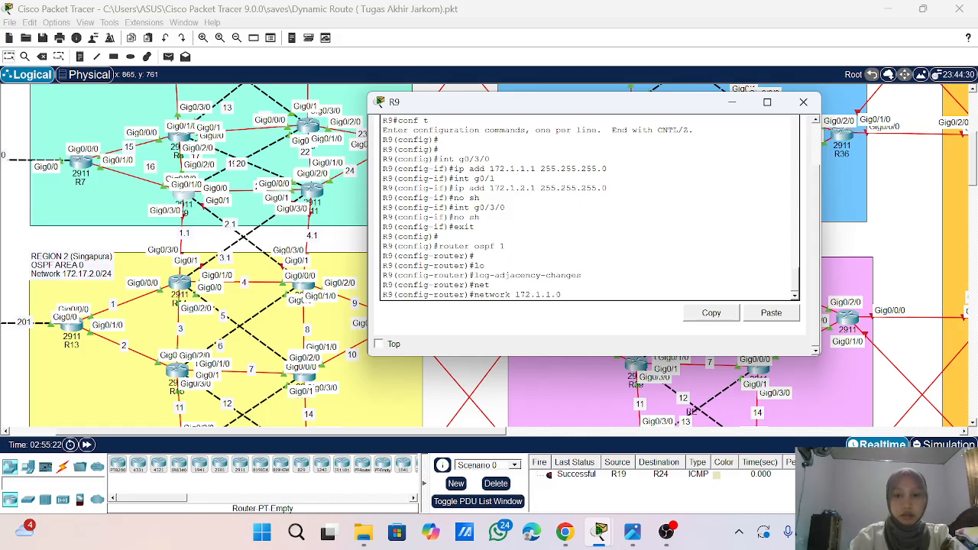
{"action": "type", "text": " 0.0.0.255 area 0"}
{"action": "key", "text": "Return"}
- Advertise network 172.1.2.0 with wildcard mask 0.0.0.255 in area 0 by adapting the previous network command
{"action": "key", "text": "Up"}
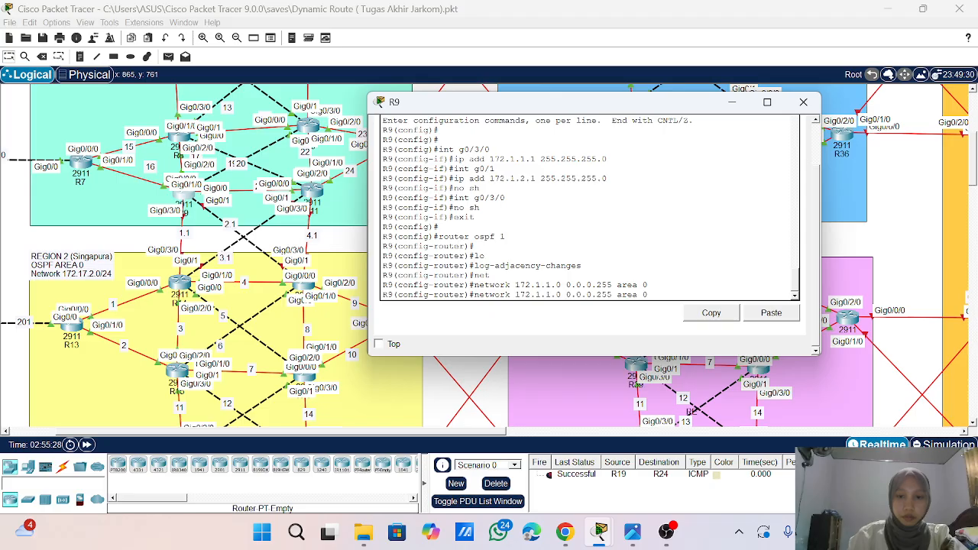
{"action": "key", "text": "Right"}
{"action": "key", "text": "Delete"}
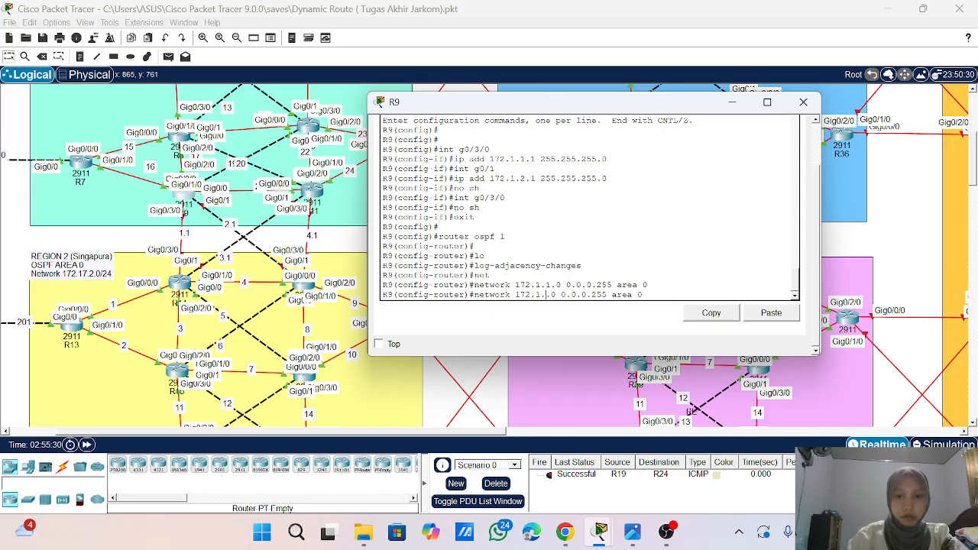
{"action": "type", "text": "2"}
{"action": "key", "text": "Return"}
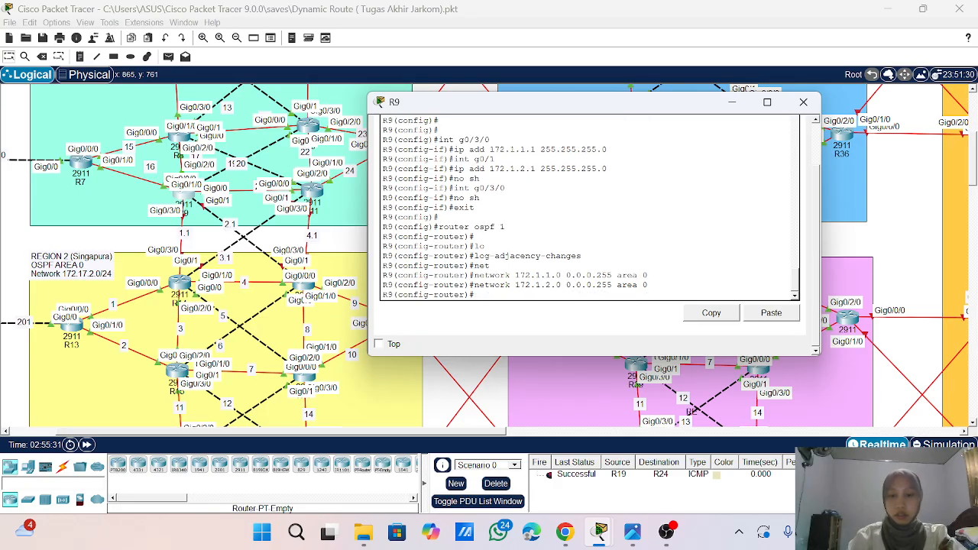
{"action": "key", "text": "Return"}
{"action": "key", "text": "Return"}
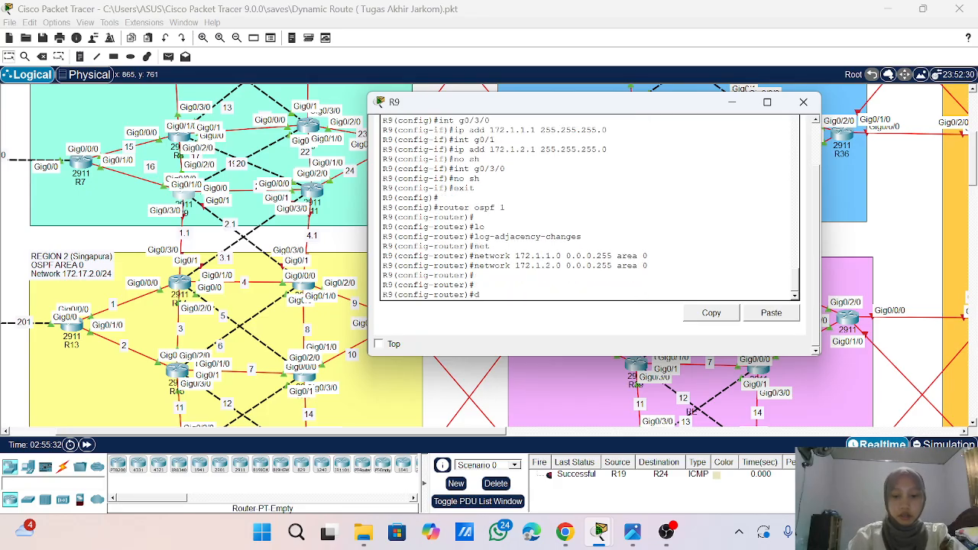
- Display R9's routing table with do sho ip route and page through it to the end
{"action": "type", "text": "do sho"}
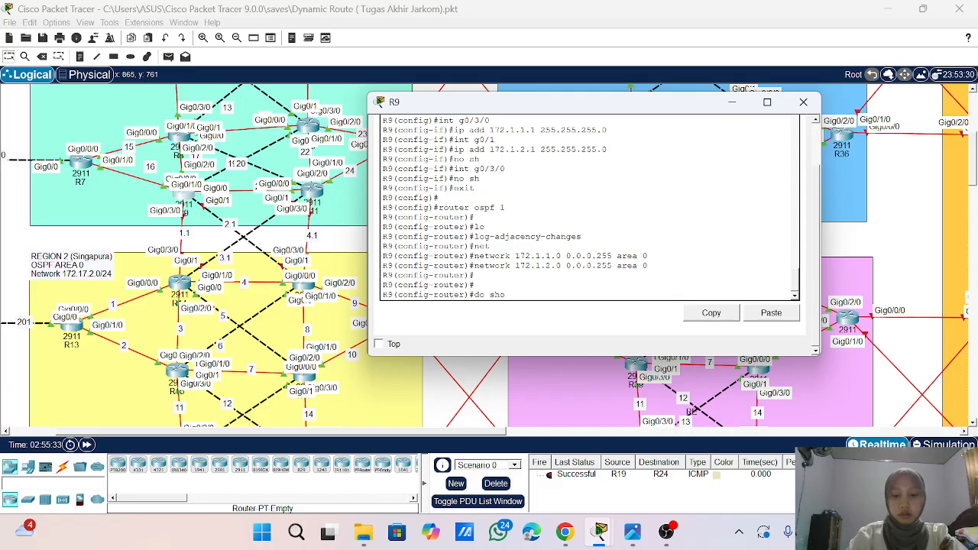
{"action": "type", "text": "ip route"}
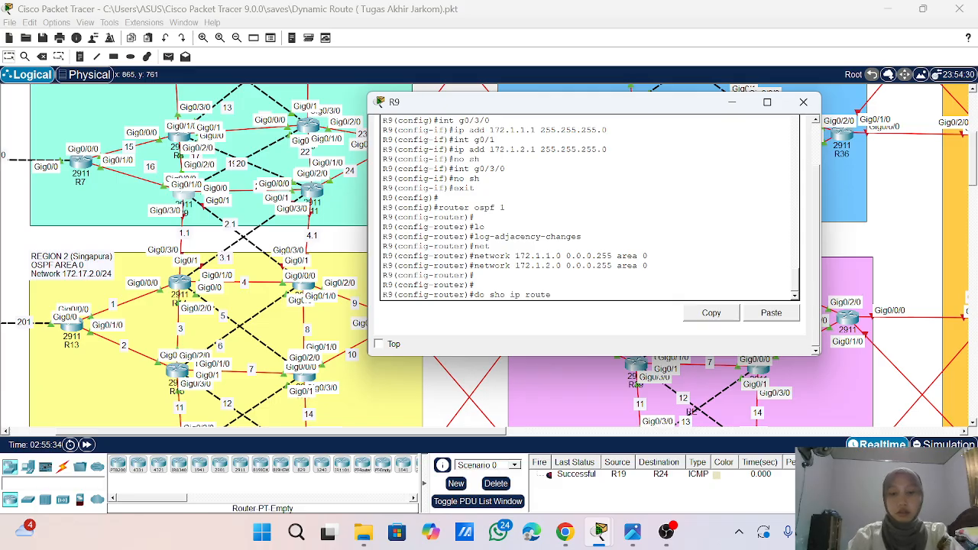
{"action": "key", "text": "Return"}
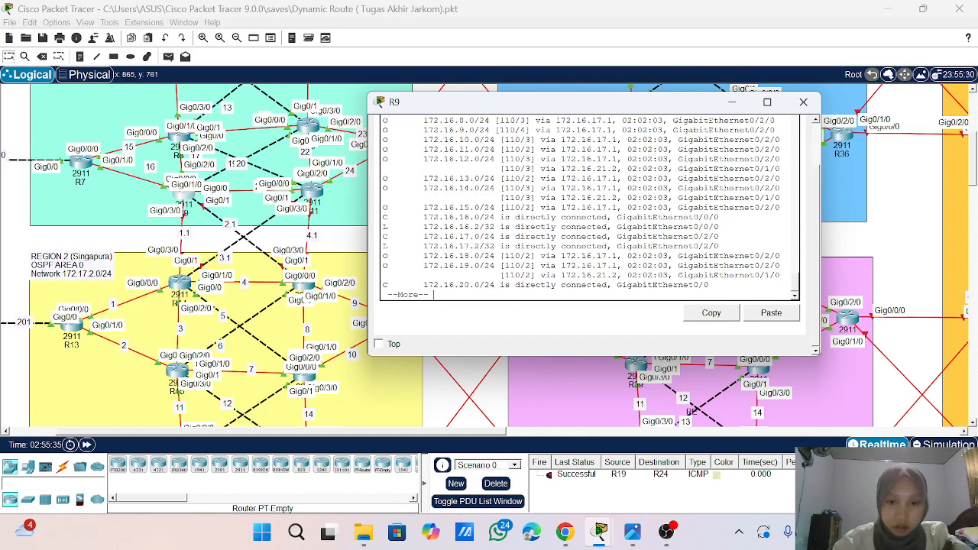
{"action": "key", "text": "Return"}
{"action": "key", "text": "Return"}
{"action": "key", "text": "Return"}
{"action": "key", "text": "Return"}
{"action": "key", "text": "Return"}
{"action": "key", "text": "Return"}
{"action": "key", "text": "Return"}
{"action": "key", "text": "Return"}
{"action": "key", "text": "Return"}
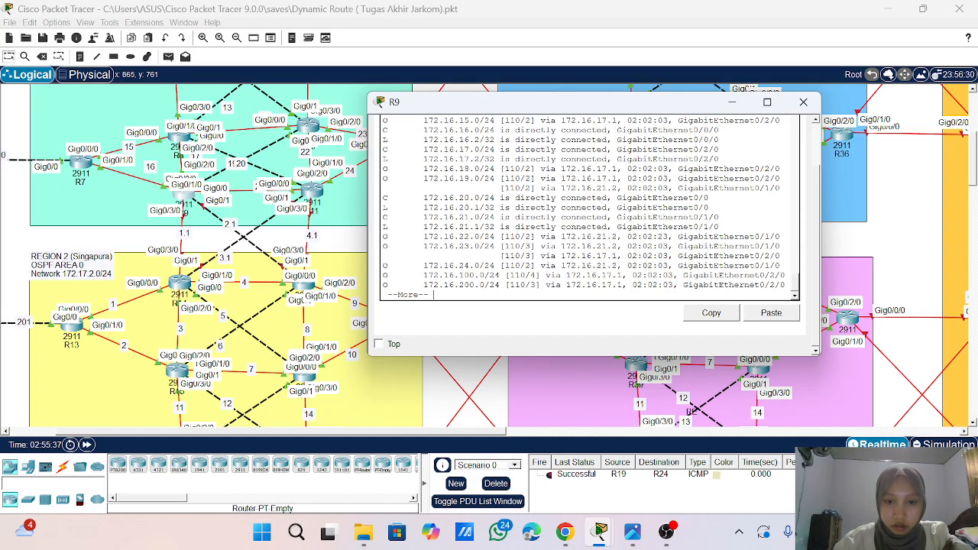
{"action": "key", "text": "Return"}
{"action": "key", "text": "Return"}
{"action": "key", "text": "Return"}
{"action": "key", "text": "Return"}
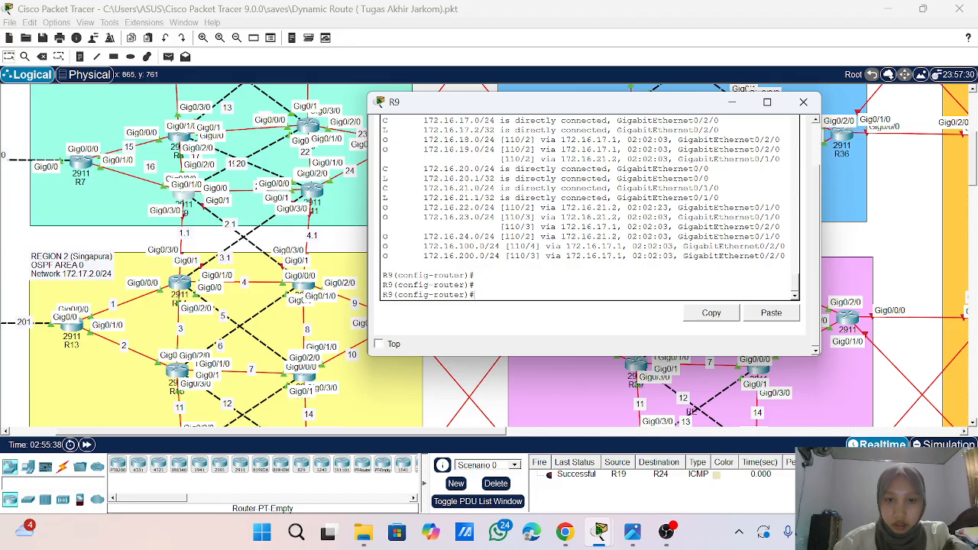
- Display R9's routing table once more with do sho ip route and close the router's window
{"action": "key", "text": "Up"}
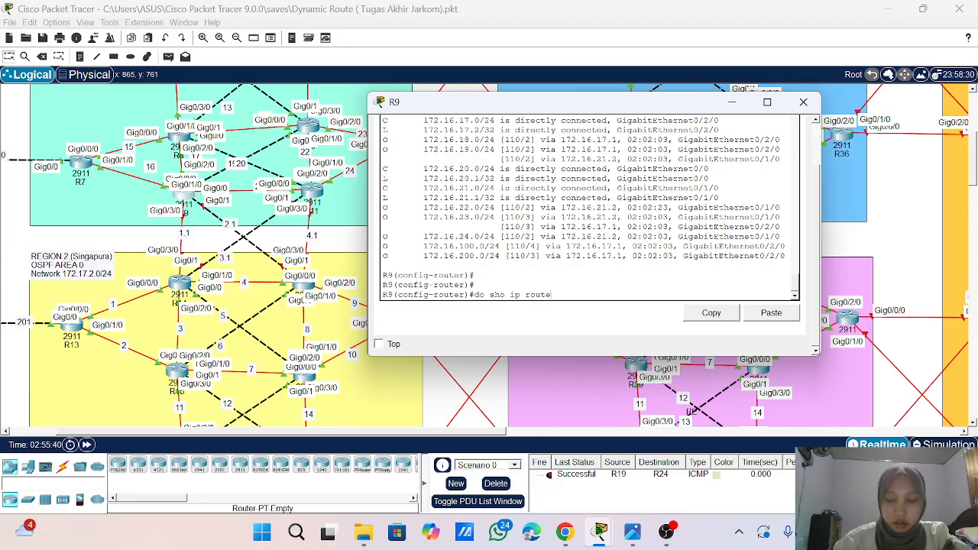
{"action": "key", "text": "Return"}
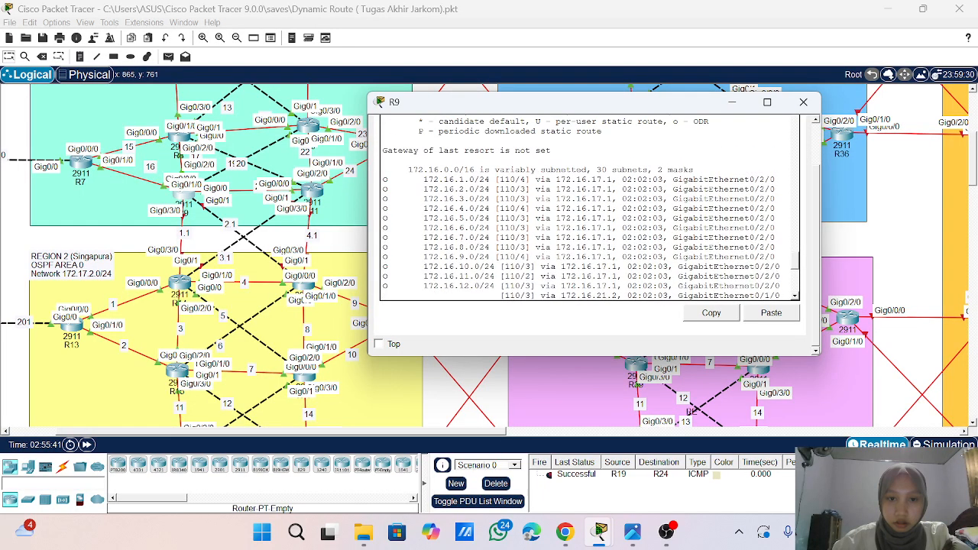
{"action": "key", "text": "Return"}
{"action": "key", "text": "Up"}
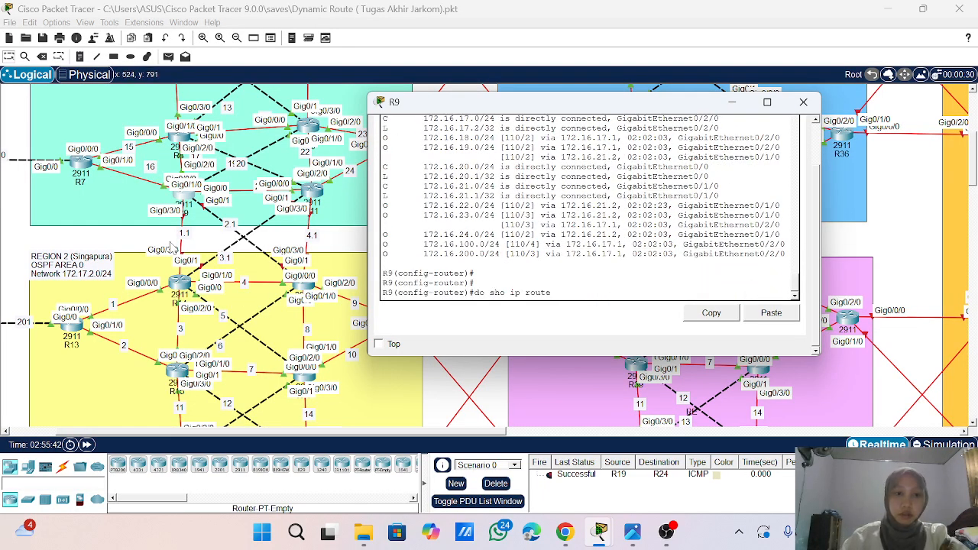
{"action": "left_click", "coordinate": [803, 101]}
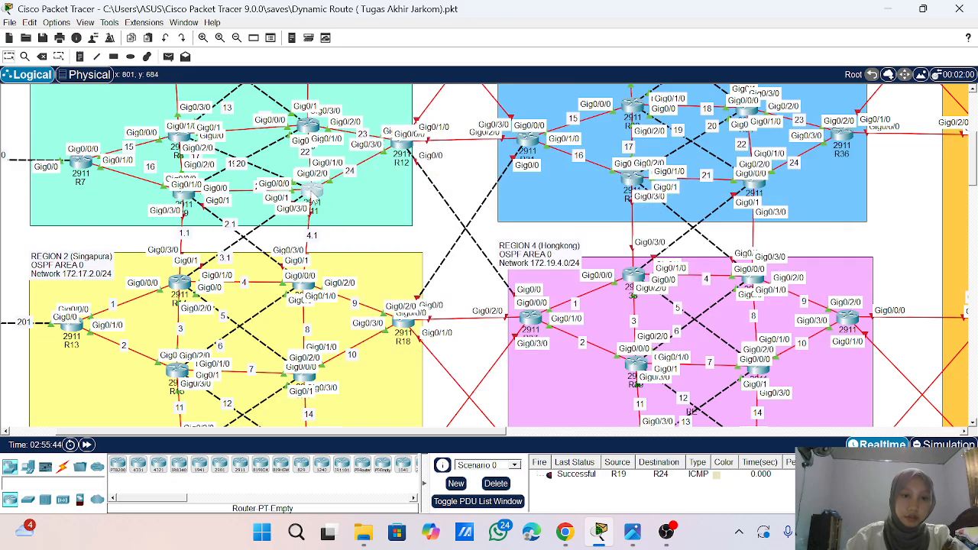
- Open the command-line interface of router R11 in Region 1 and bring up its prompt
{"action": "left_click", "coordinate": [312, 193]}
{"action": "left_click_drag", "start_coordinate": [408, 134], "coordinate": [567, 134]}
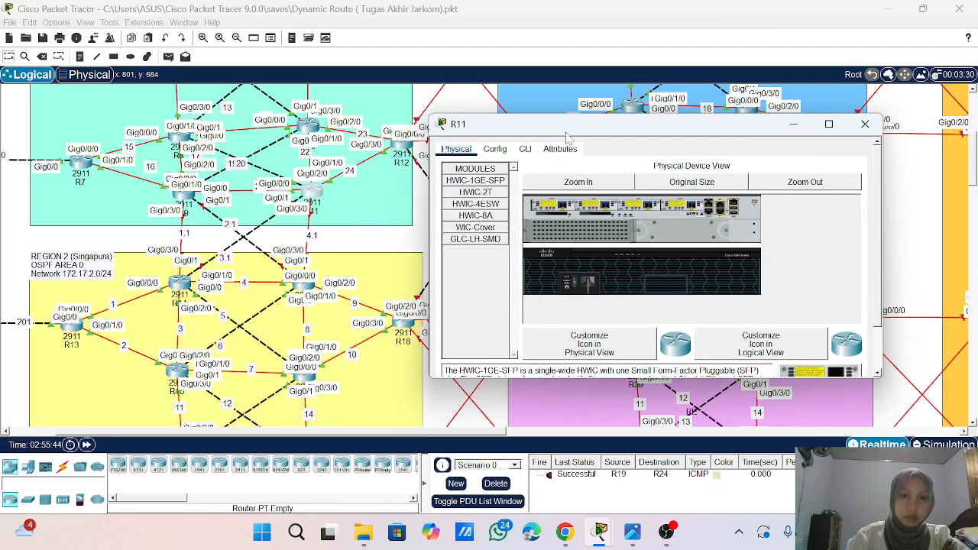
{"action": "left_click", "coordinate": [525, 149]}
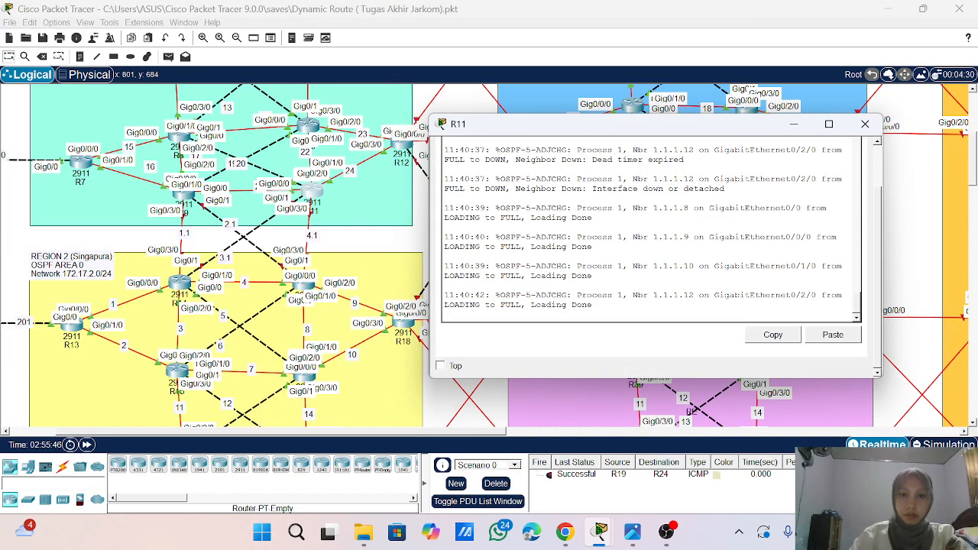
{"action": "key", "text": "Return"}
{"action": "key", "text": "Return"}
{"action": "key", "text": "Return"}
{"action": "key", "text": "Return"}
{"action": "key", "text": "Return"}
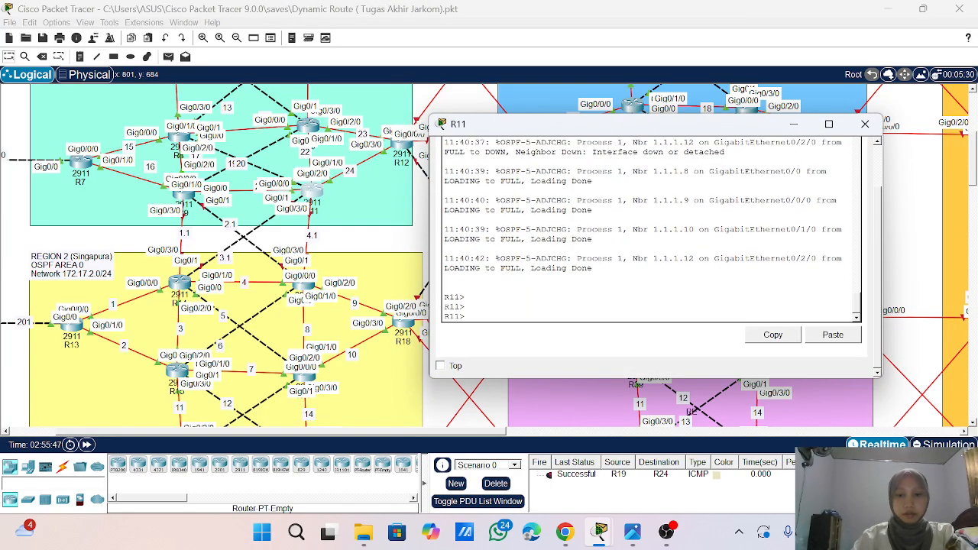
- Enter global configuration mode on R11 with ena and conf t, and select interface g0/3/0 for configuration
{"action": "type", "text": "ena"}
{"action": "key", "text": "Return"}
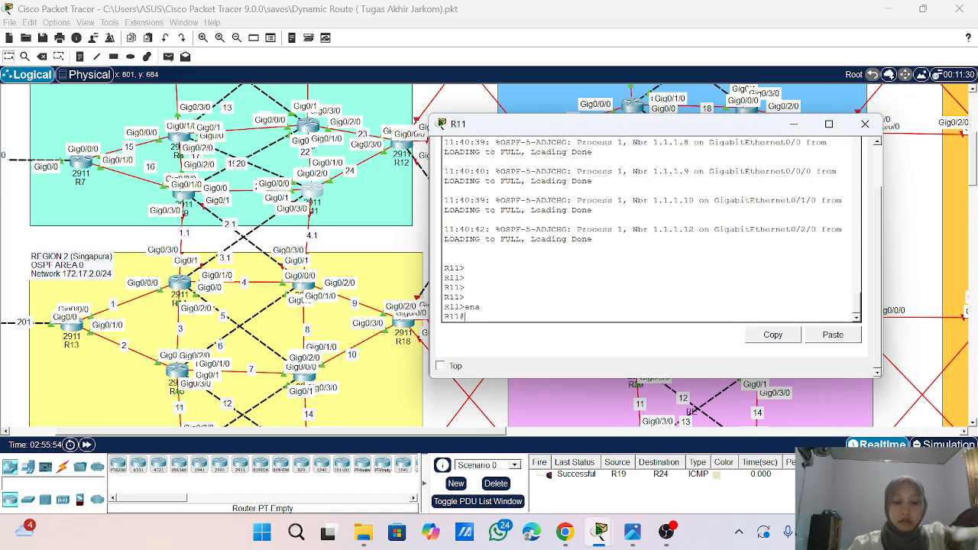
{"action": "type", "text": "onf"}
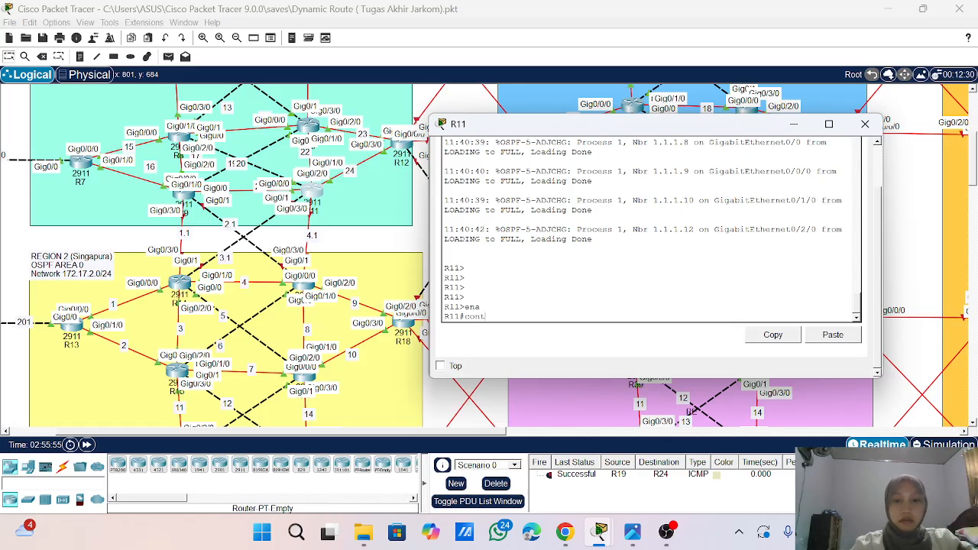
{"action": "key", "text": "BackSpace"}
{"action": "key", "text": "BackSpace"}
{"action": "type", "text": "f"}
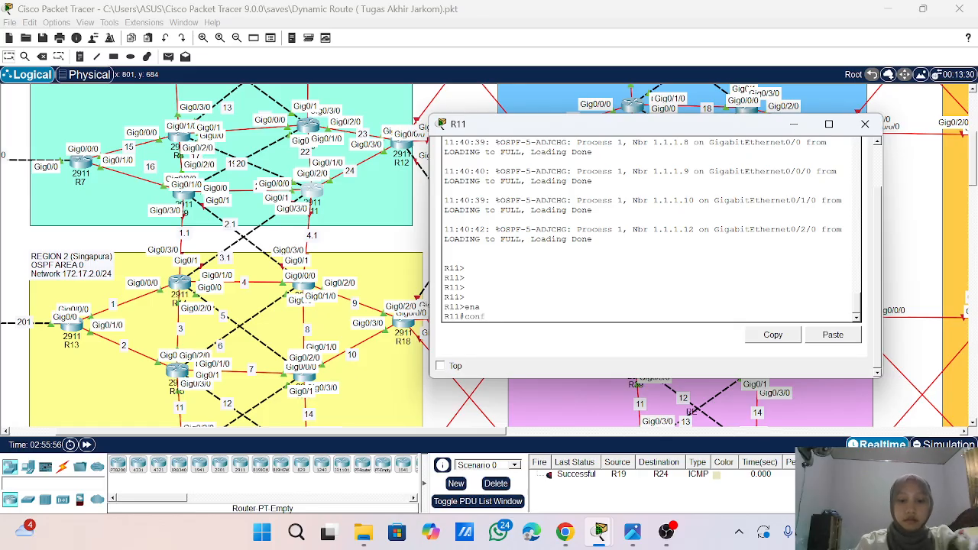
{"action": "type", "text": " t"}
{"action": "key", "text": "Return"}
{"action": "key", "text": "Return"}
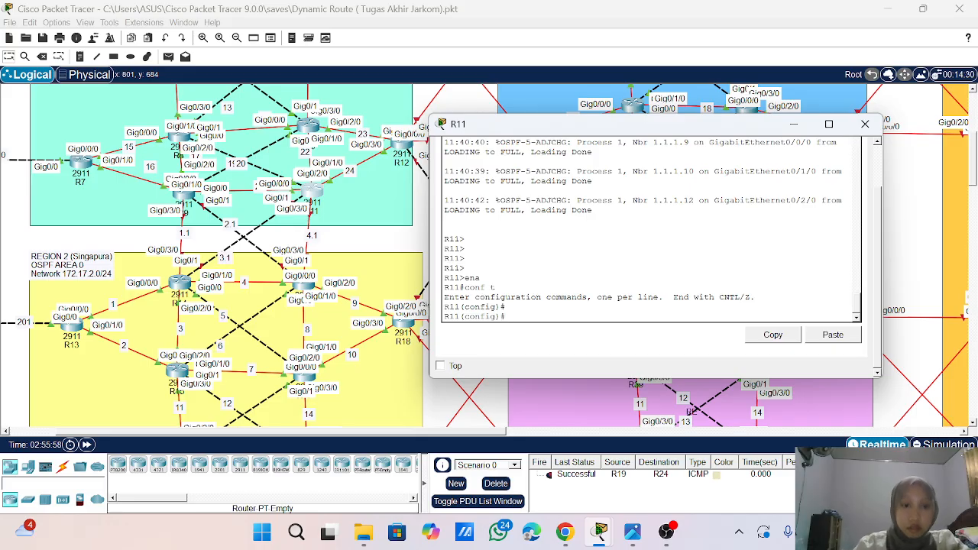
{"action": "type", "text": "int g0/3/0"}
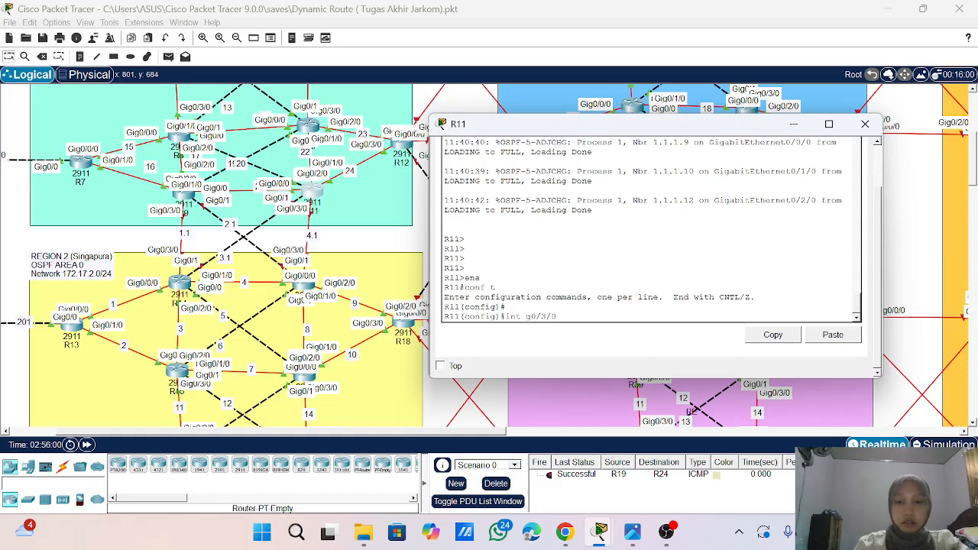
{"action": "key", "text": "Return"}
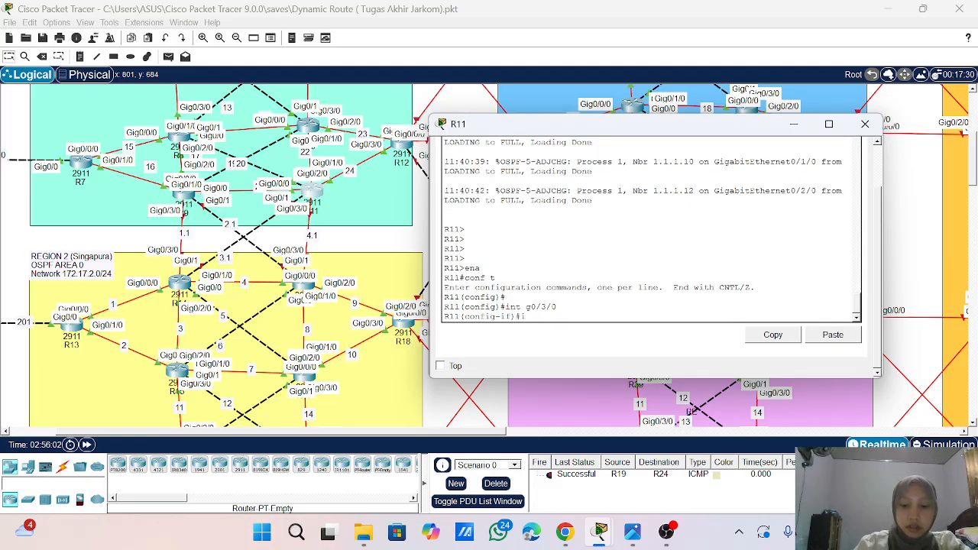
- Assign IP address 172.1.3.1 with mask 255.255.255.0 to interface g0/3/0 and enable it with no sh
{"action": "type", "text": "ip add 172.1."}
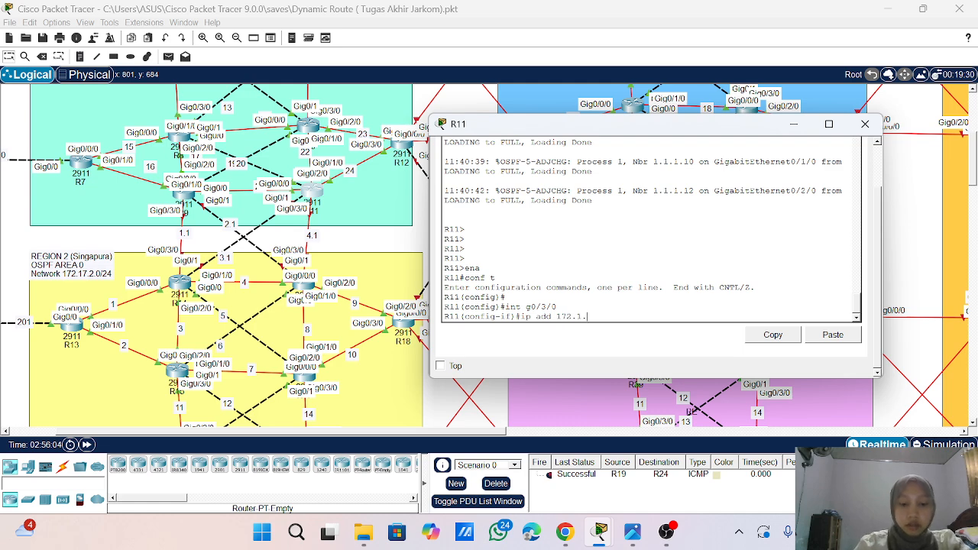
{"action": "type", "text": "3.1 255"}
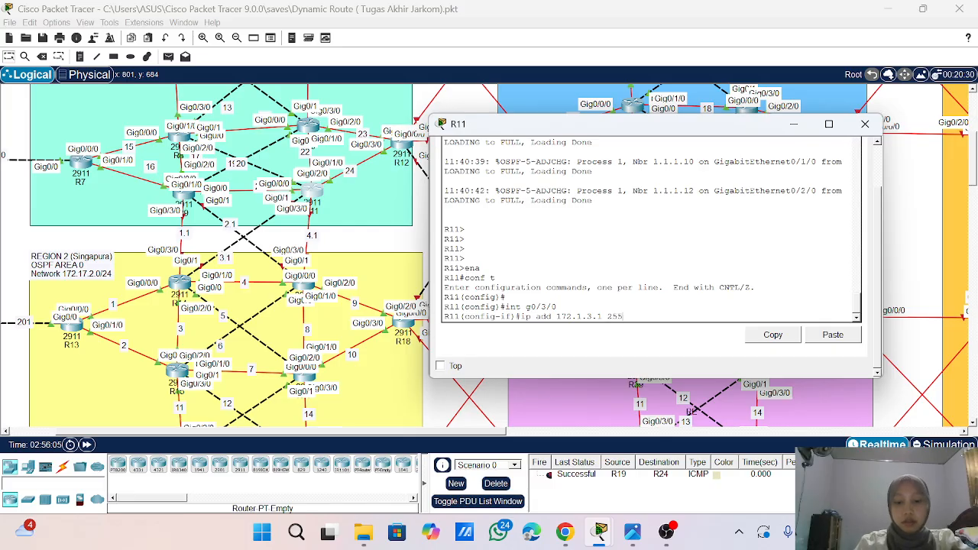
{"action": "type", "text": ".255.255."}
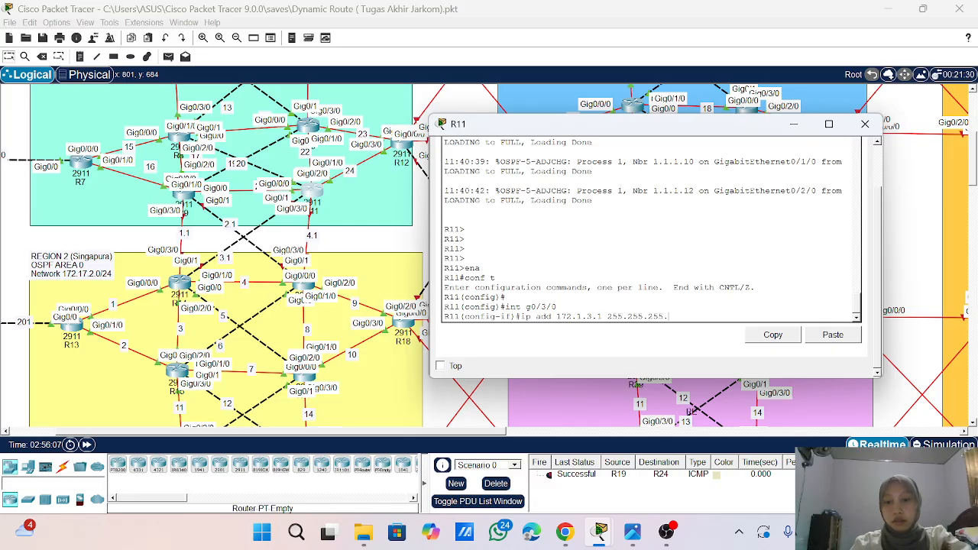
{"action": "type", "text": "0"}
{"action": "key", "text": "Return"}
{"action": "type", "text": "no s"}
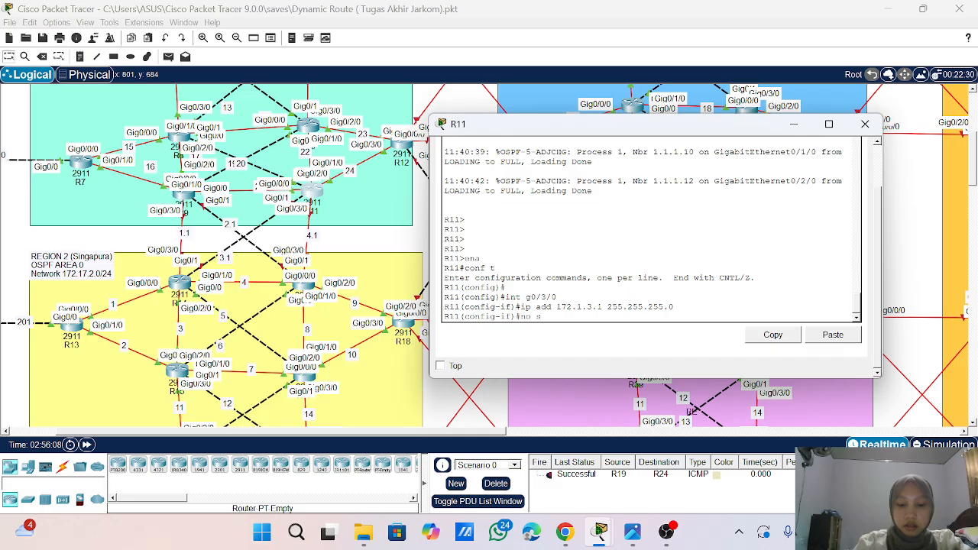
{"action": "type", "text": "h"}
{"action": "key", "text": "Return"}
{"action": "key", "text": "Return"}
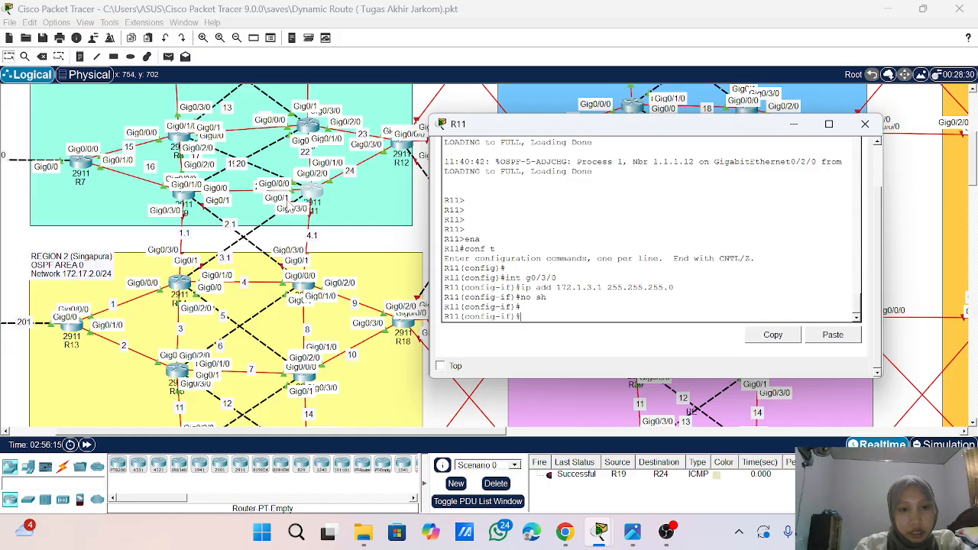
- Remove the IP address just assigned to interface g0/3/0 with no ip add
{"action": "type", "text": "no"}
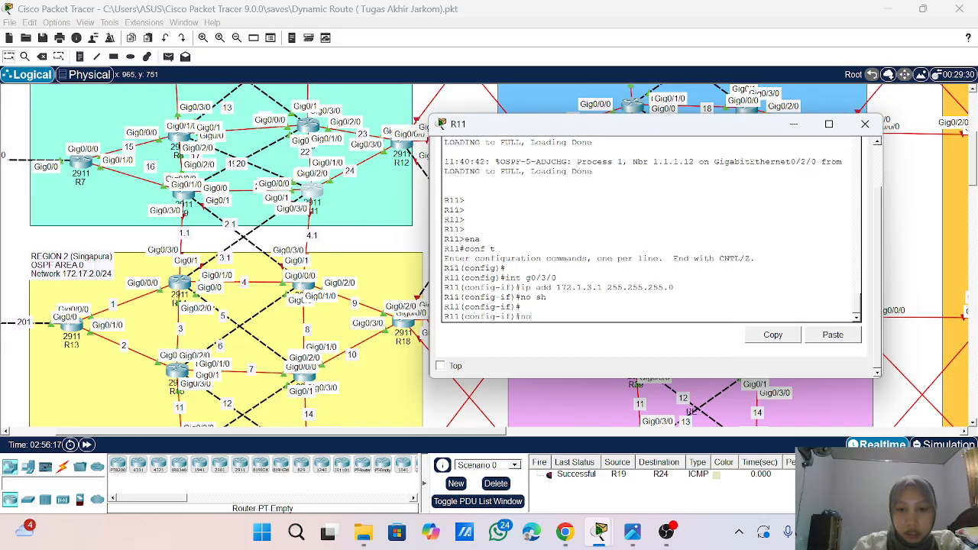
{"action": "type", "text": " ip a"}
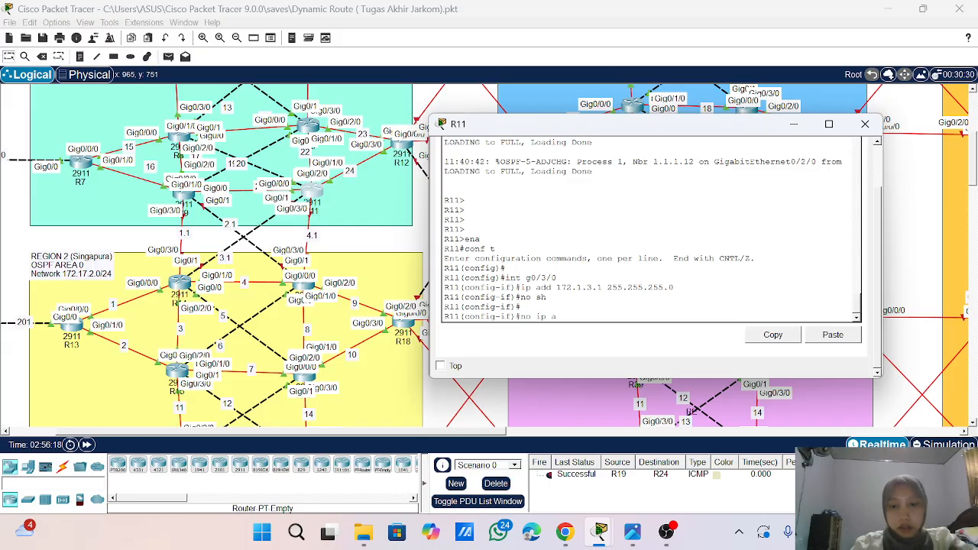
{"action": "type", "text": "dd"}
{"action": "key", "text": "Return"}
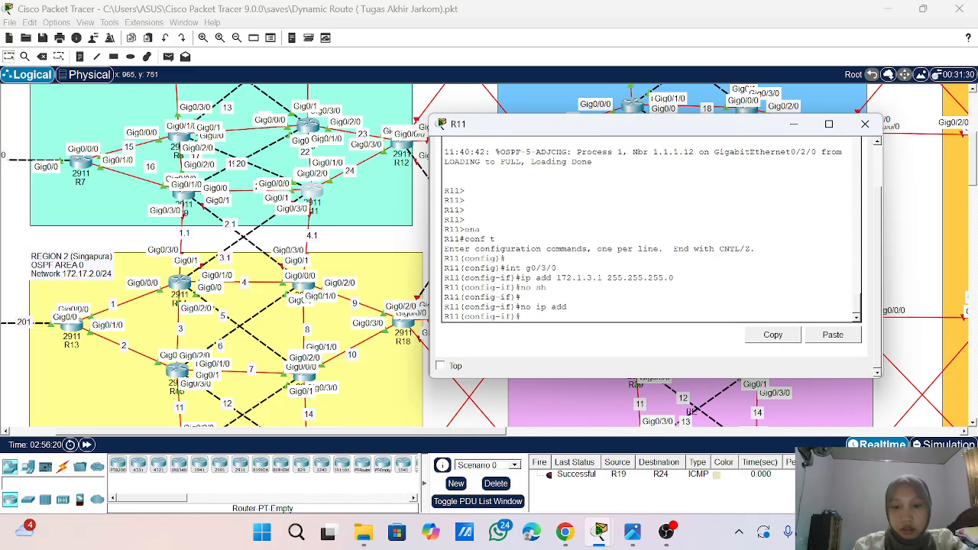
- Assign IP address 172.1.4.1 with mask 255.255.255.0 to interface g0/3/0 and enable it with no sh
{"action": "key", "text": "Up"}
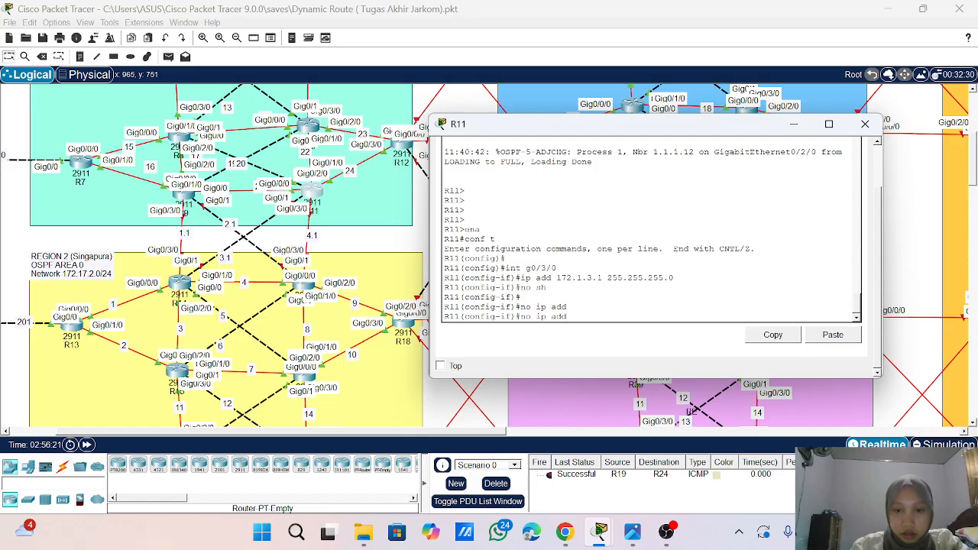
{"action": "key", "text": "Up"}
{"action": "key", "text": "Up"}
{"action": "key", "text": "Left"}
{"action": "key", "text": "Left"}
{"action": "key", "text": "Left"}
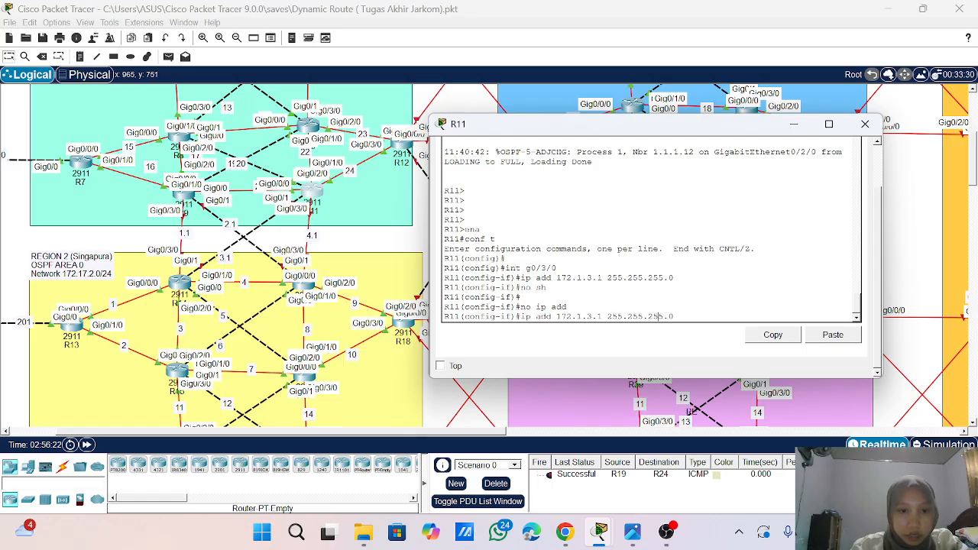
{"action": "key", "text": "BackSpace"}
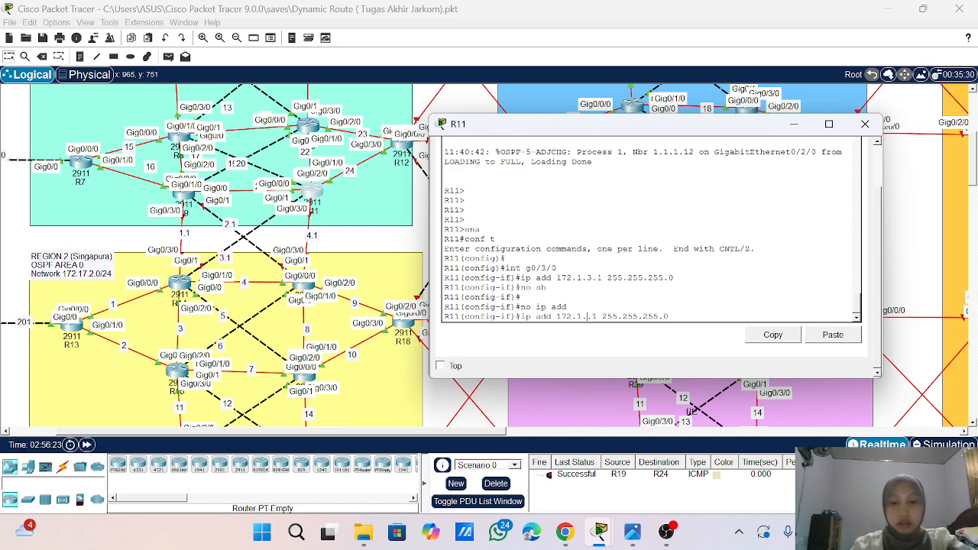
{"action": "type", "text": "4"}
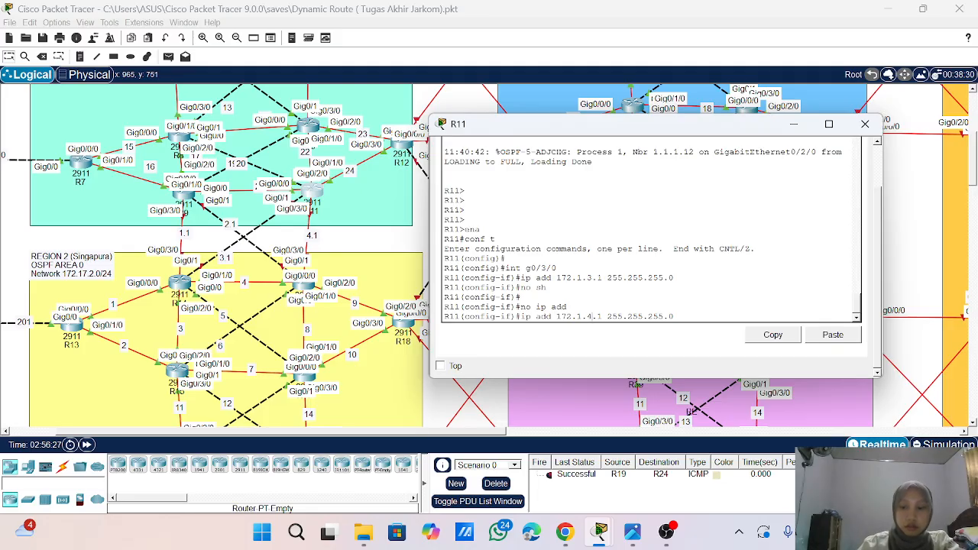
{"action": "key", "text": "Return"}
{"action": "type", "text": "no s"}
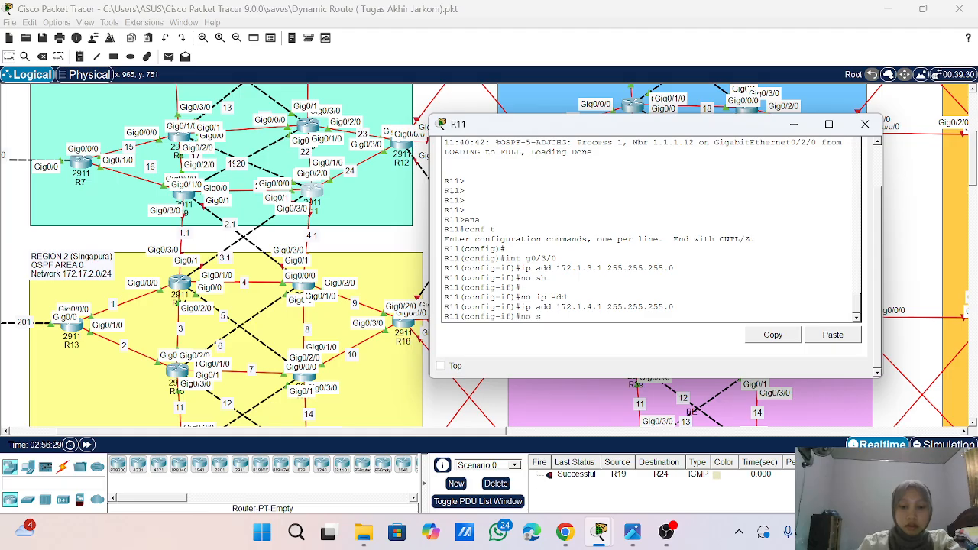
{"action": "type", "text": "h"}
{"action": "key", "text": "Return"}
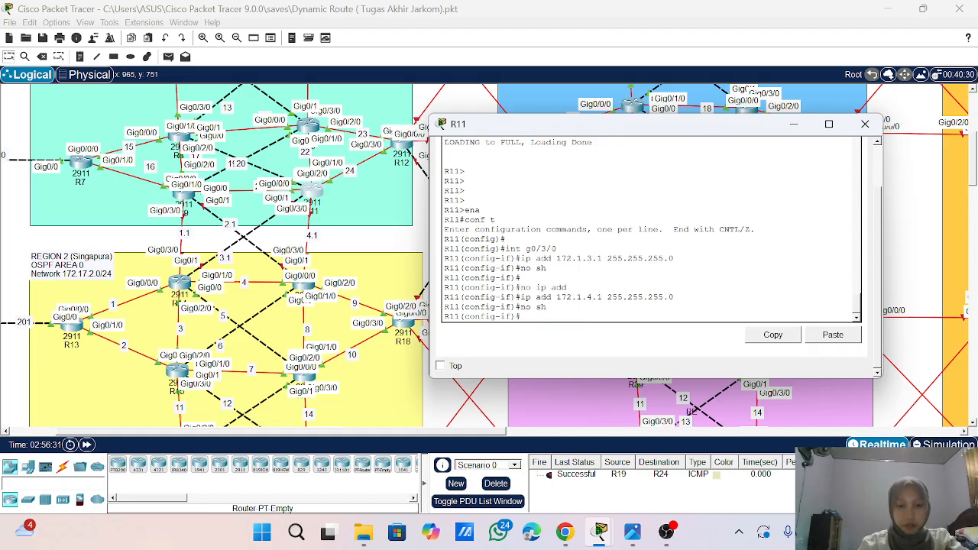
{"action": "key", "text": "Return"}
- Assign IP address 172.1.3.1 with mask 255.255.255.0 to R11's interface g0/1 and enable it with no sh
{"action": "type", "text": "int g0"}
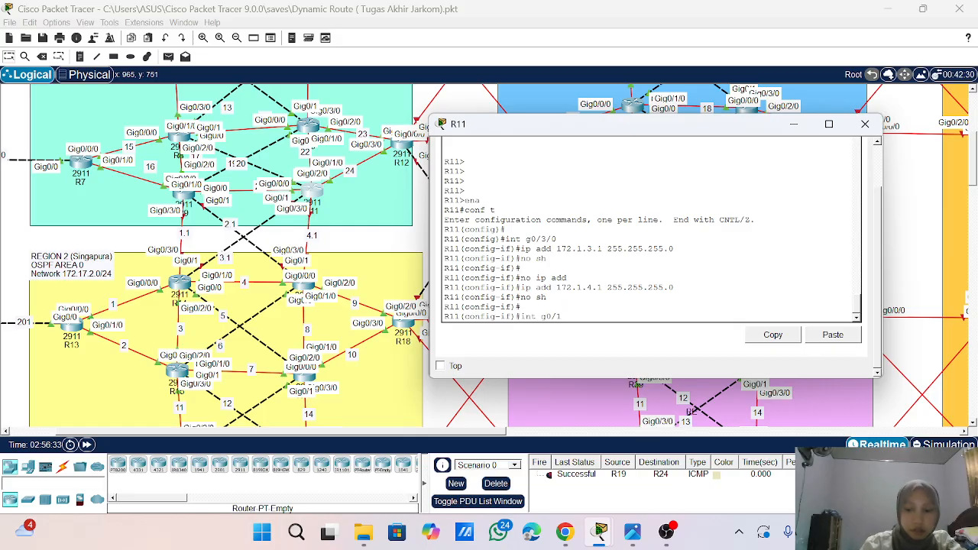
{"action": "type", "text": "/1"}
{"action": "key", "text": "Return"}
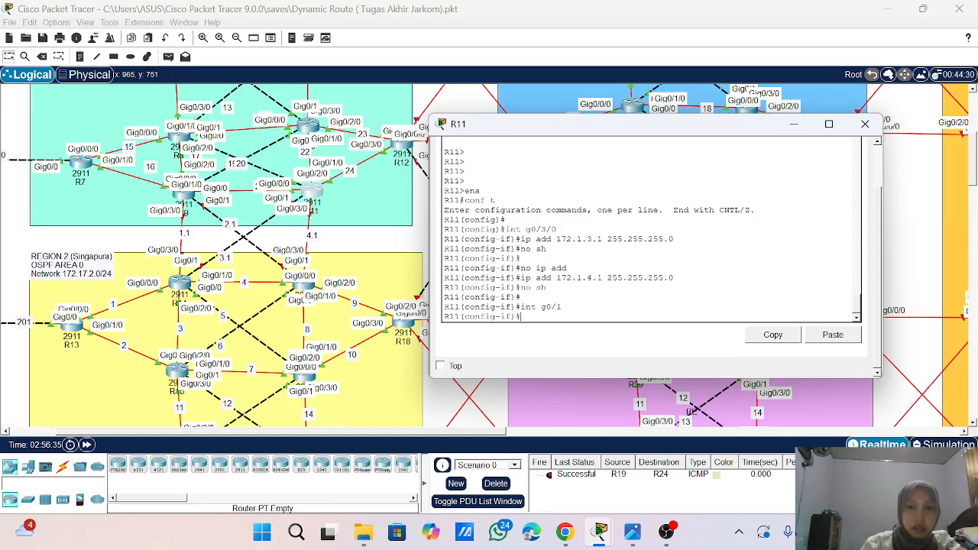
{"action": "type", "text": "ip"}
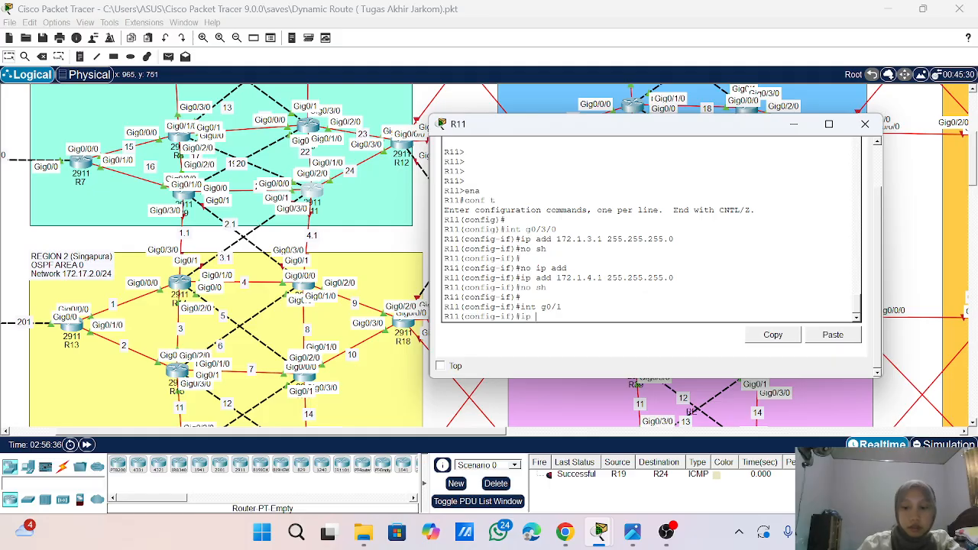
{"action": "key", "text": "Up"}
{"action": "key", "text": "Up"}
{"action": "key", "text": "Up"}
{"action": "key", "text": "Up"}
{"action": "key", "text": "Up"}
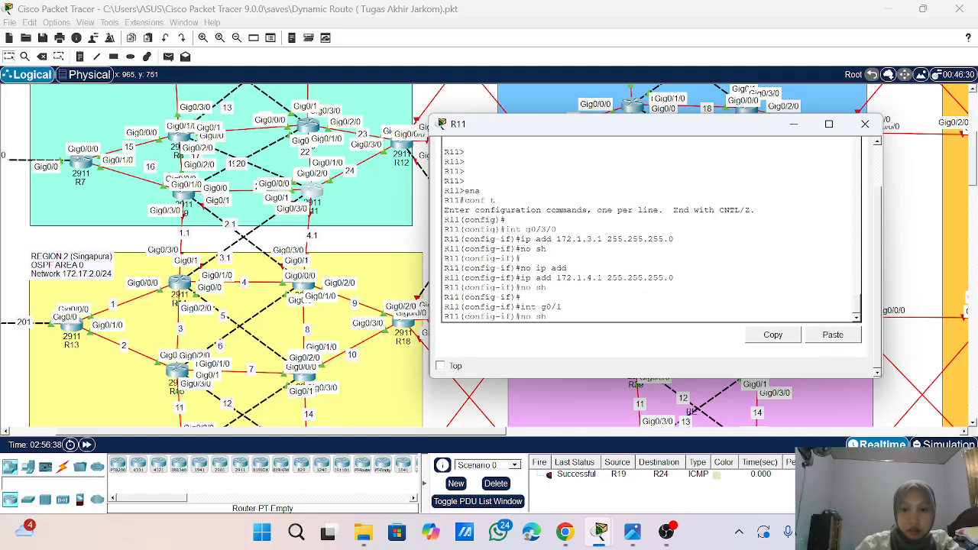
{"action": "key", "text": "Up"}
{"action": "key", "text": "Return"}
{"action": "type", "text": "nfig-if)#n"}
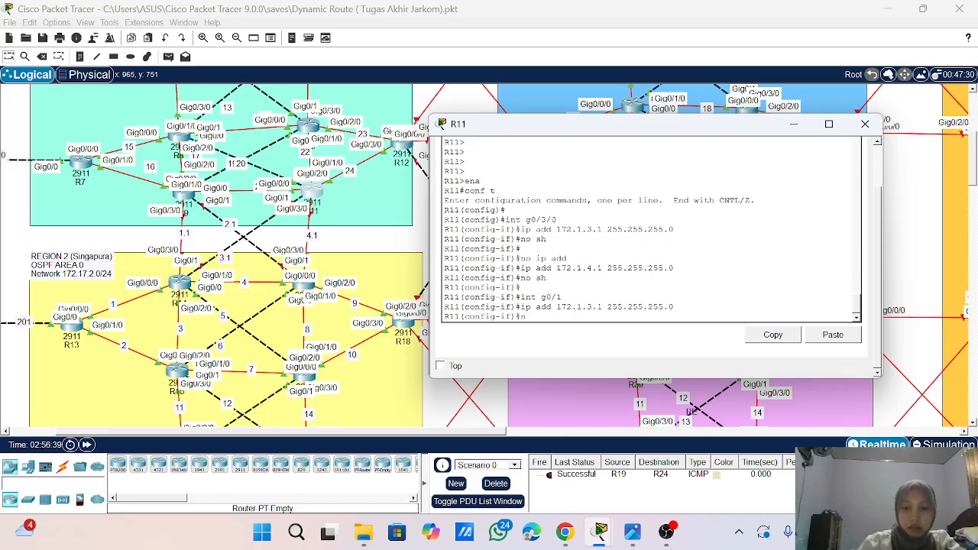
{"action": "type", "text": "o sh"}
{"action": "key", "text": "Return"}
{"action": "key", "text": "Return"}
{"action": "key", "text": "Return"}
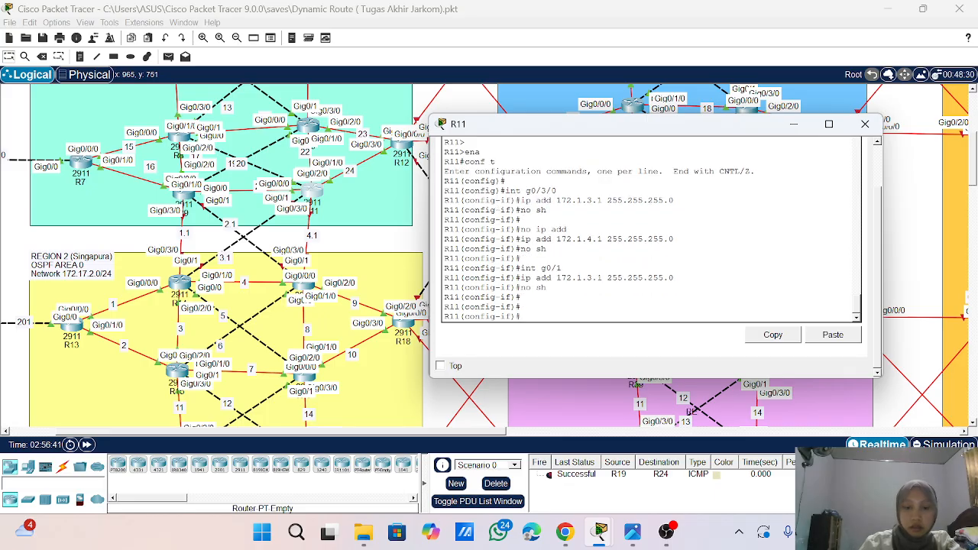
- Leave interface configuration, enter OSPF process 1 on R11 and turn on log-adjacency-changes
{"action": "type", "text": "exit"}
{"action": "key", "text": "Return"}
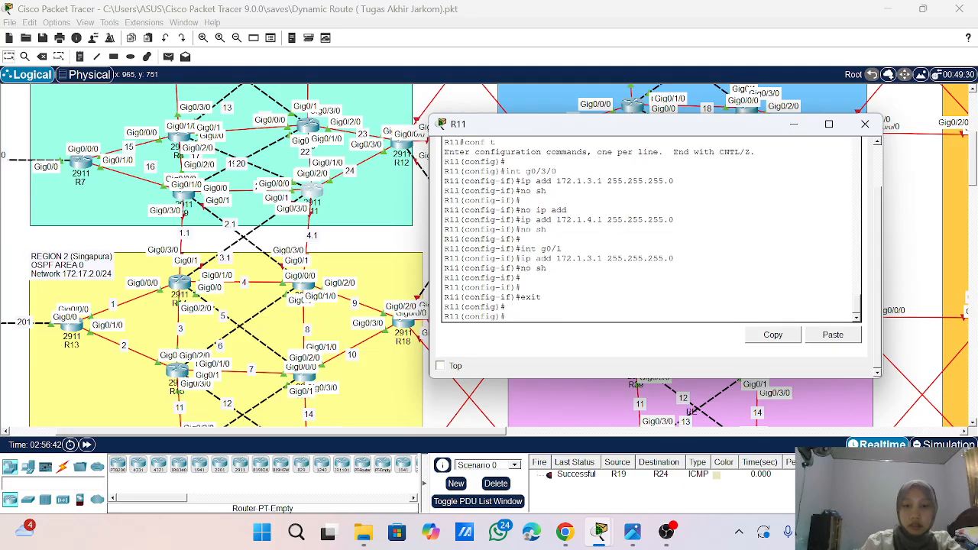
{"action": "type", "text": "route"}
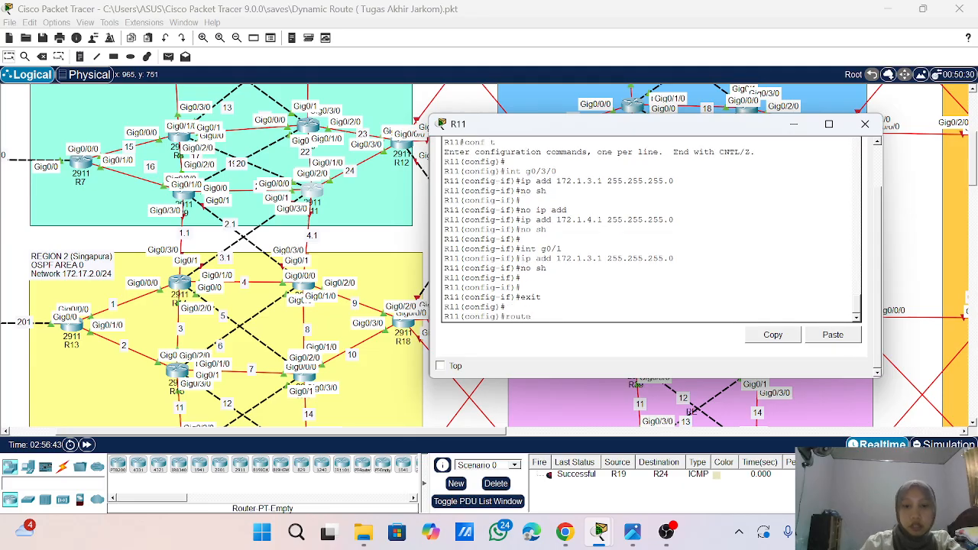
{"action": "type", "text": " ospf 1"}
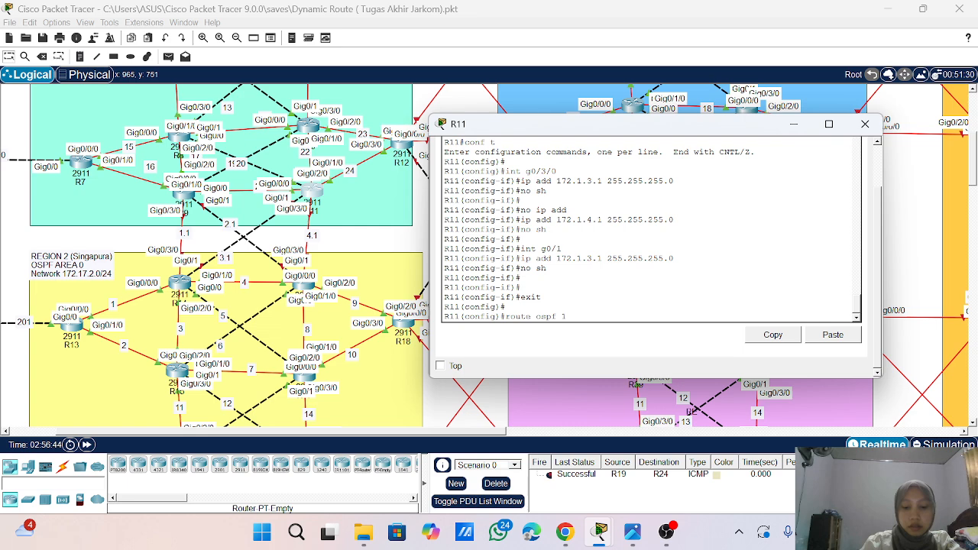
{"action": "key", "text": "Return"}
{"action": "type", "text": "lo"}
{"action": "key", "text": "Tab"}
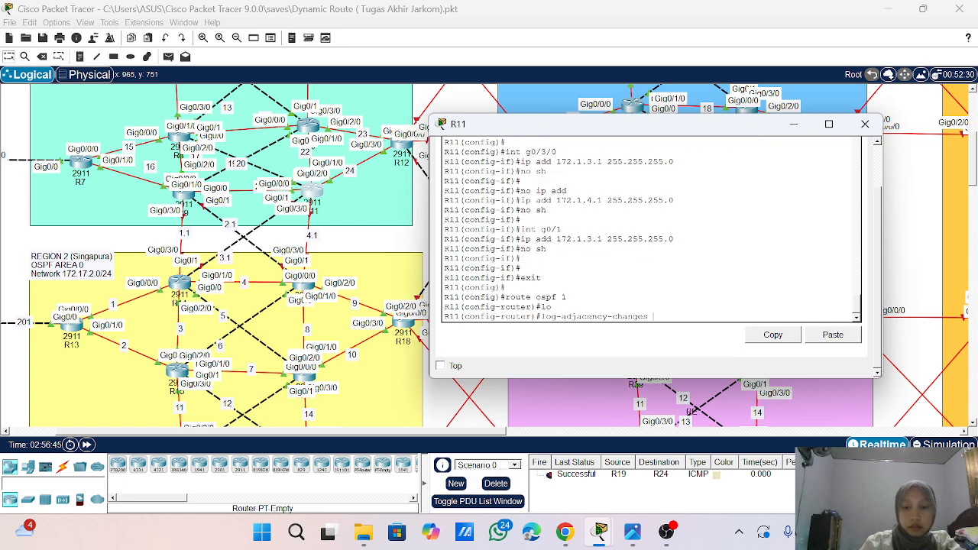
{"action": "key", "text": "Return"}
- Advertise network 172.1.3.0 with wildcard mask 0.0.0.255 in area 0 under R11's OSPF process
{"action": "type", "text": "ne"}
{"action": "key", "text": "Tab"}
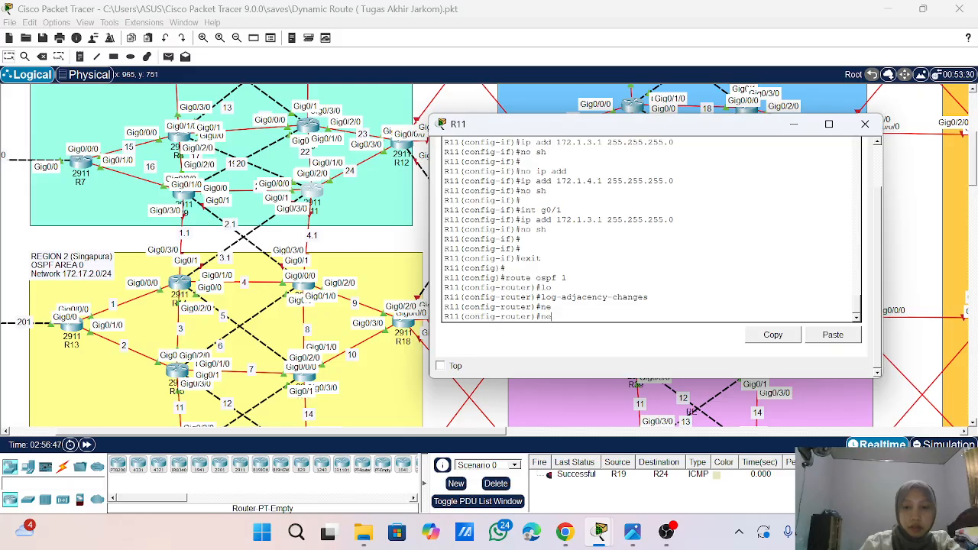
{"action": "type", "text": "t"}
{"action": "key", "text": "Tab"}
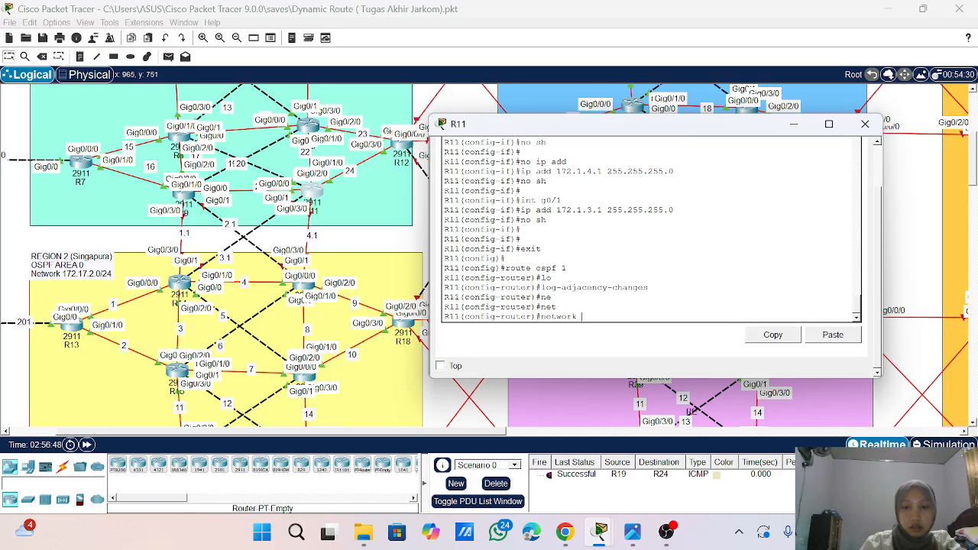
{"action": "type", "text": "172."}
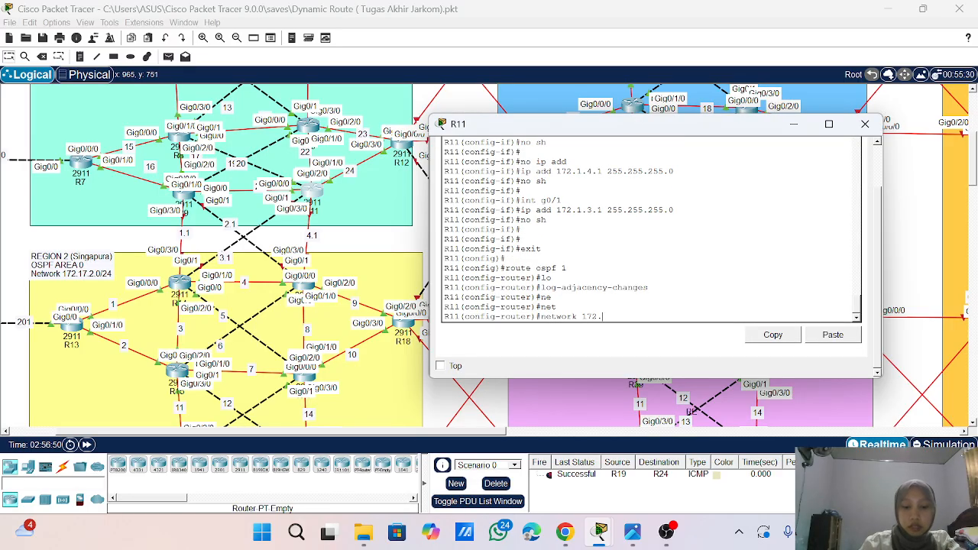
{"action": "type", "text": "1.3."}
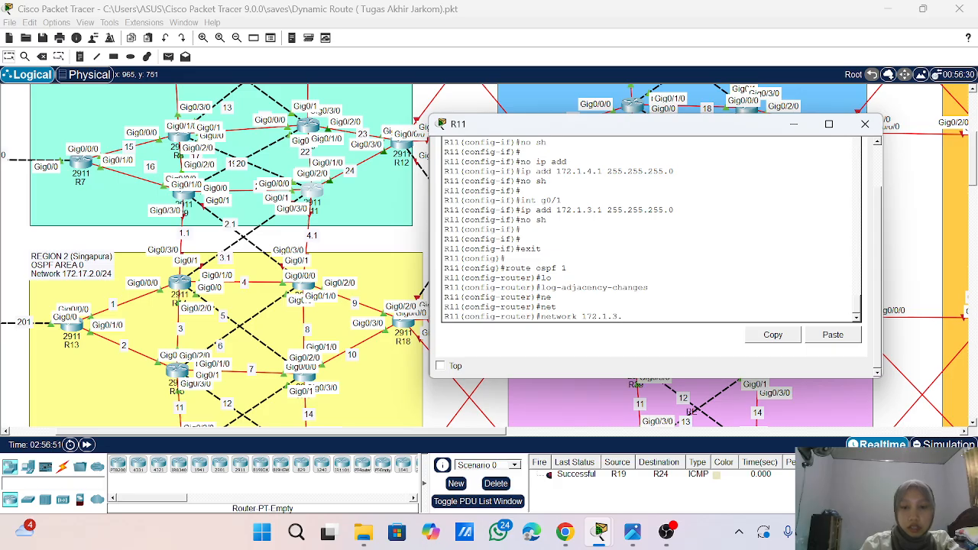
{"action": "type", "text": "0 0.0.0.255 area"}
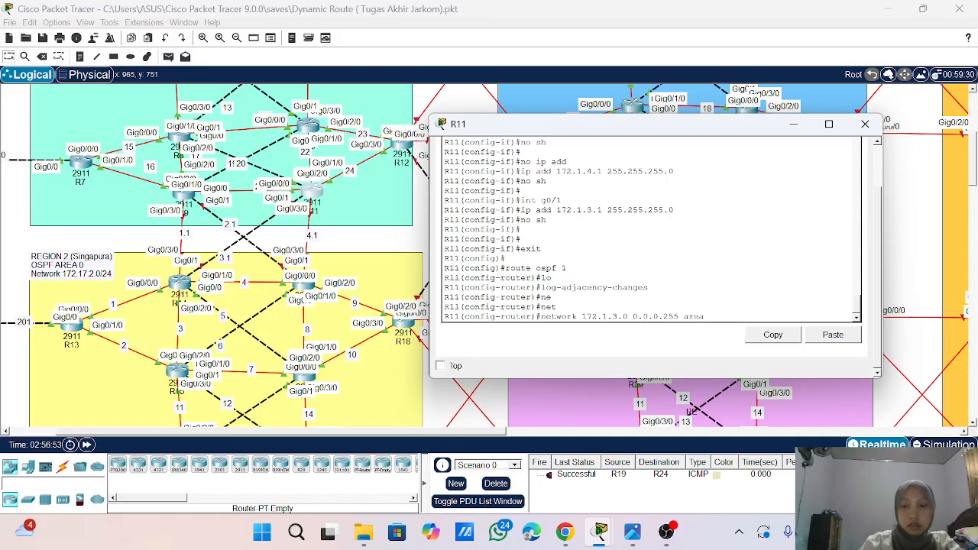
{"action": "type", "text": " 0"}
{"action": "key", "text": "Return"}
- Add network 172.1.4.0 with wildcard mask 0.0.0.255 in area 0 to R11's OSPF process
{"action": "key", "text": "Up"}
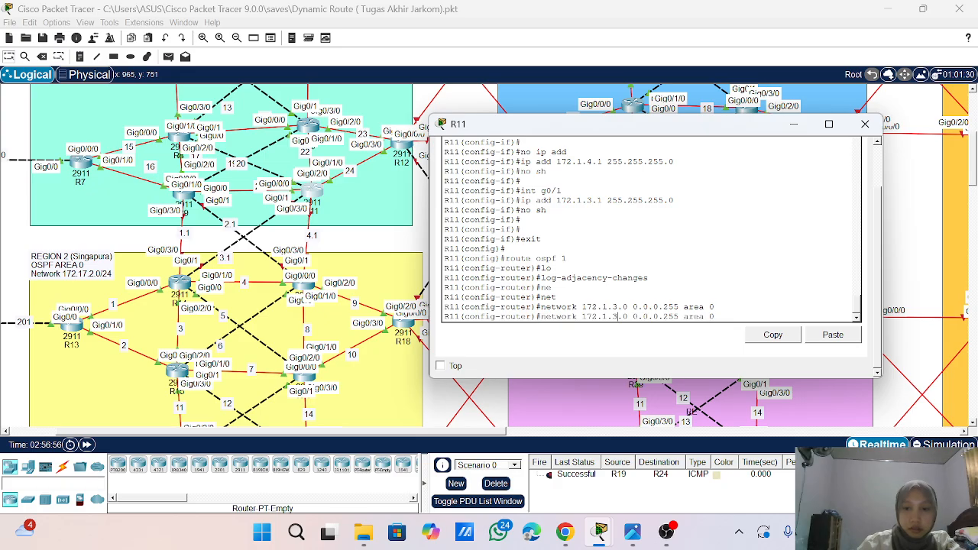
{"action": "key", "text": "BackSpace"}
{"action": "type", "text": "4"}
{"action": "key", "text": "Return"}
- End configuration mode on R11, save the configuration with wr and close the router's window
{"action": "key", "text": "Return"}
{"action": "key", "text": "Return"}
{"action": "type", "text": "er)#e"}
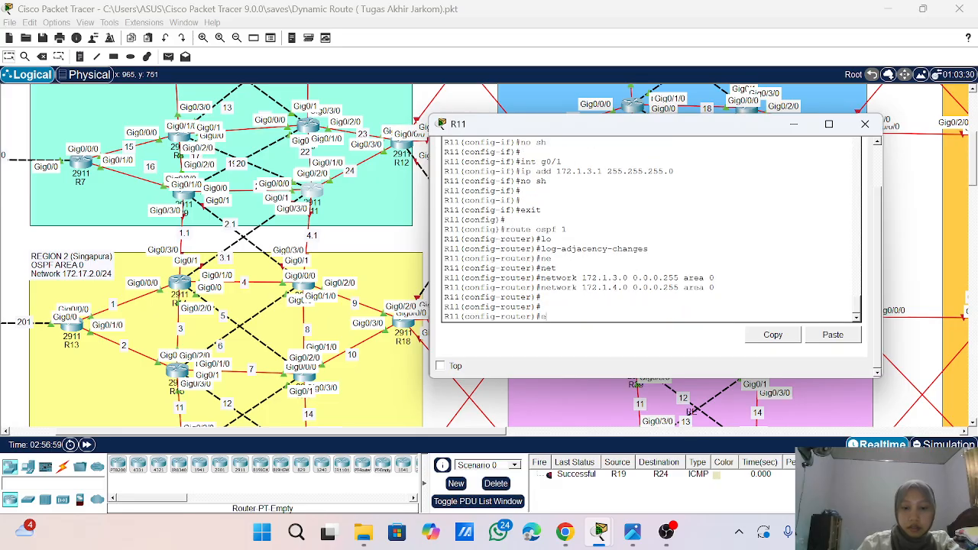
{"action": "type", "text": "nd"}
{"action": "key", "text": "Return"}
{"action": "key", "text": "Return"}
{"action": "key", "text": "Return"}
{"action": "type", "text": "wr"}
{"action": "key", "text": "Return"}
{"action": "key", "text": "Return"}
{"action": "key", "text": "Return"}
{"action": "key", "text": "Return"}
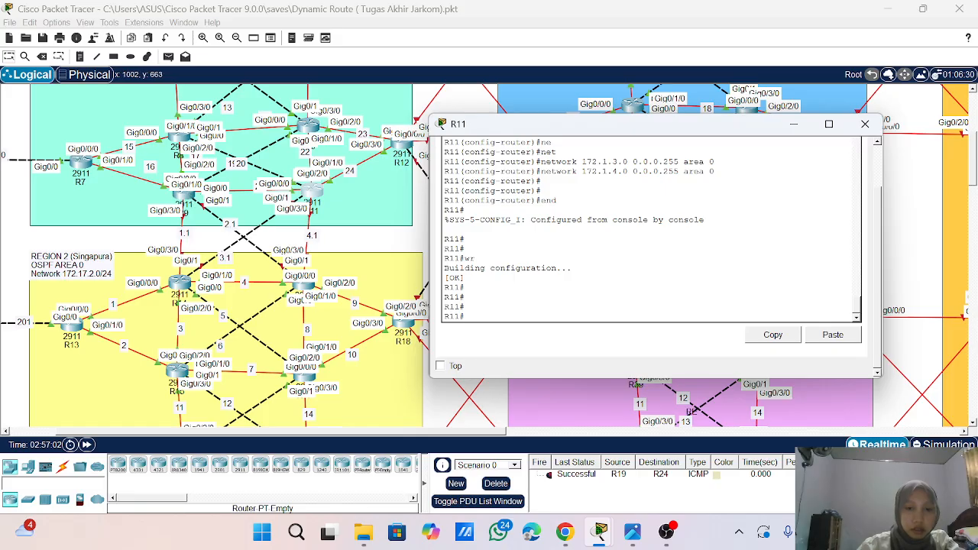
{"action": "left_click", "coordinate": [865, 124]}
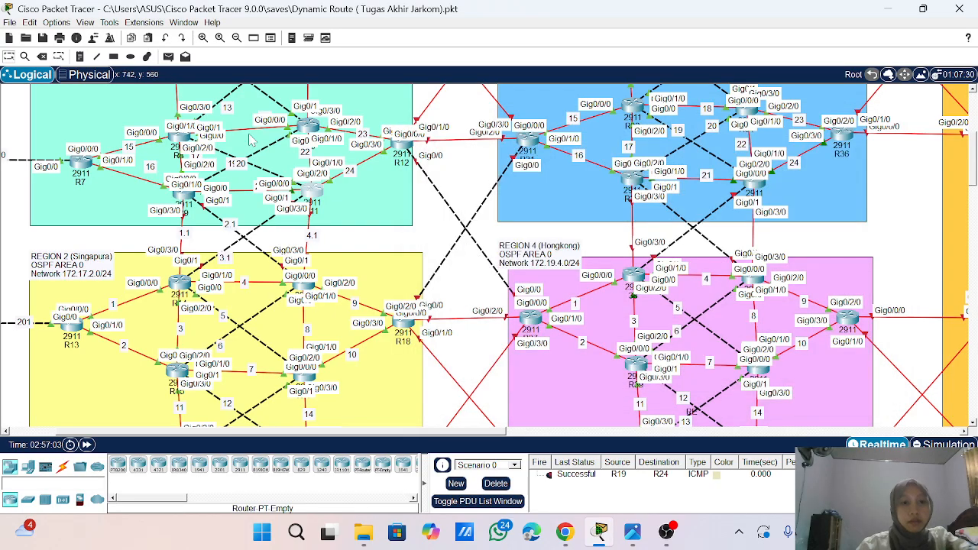
- Open R9's command line and view its routing table with do sho ip route
{"action": "left_click", "coordinate": [189, 200]}
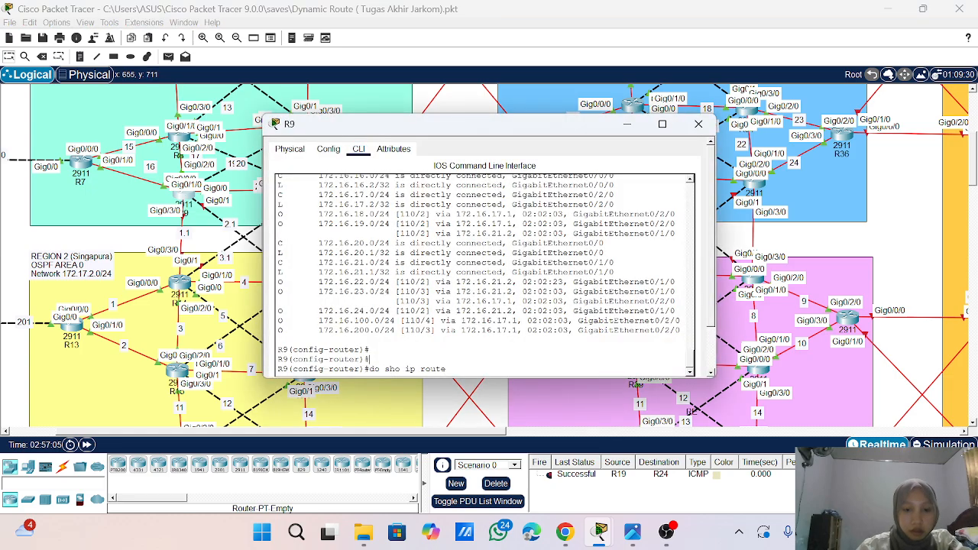
{"action": "key", "text": "Return"}
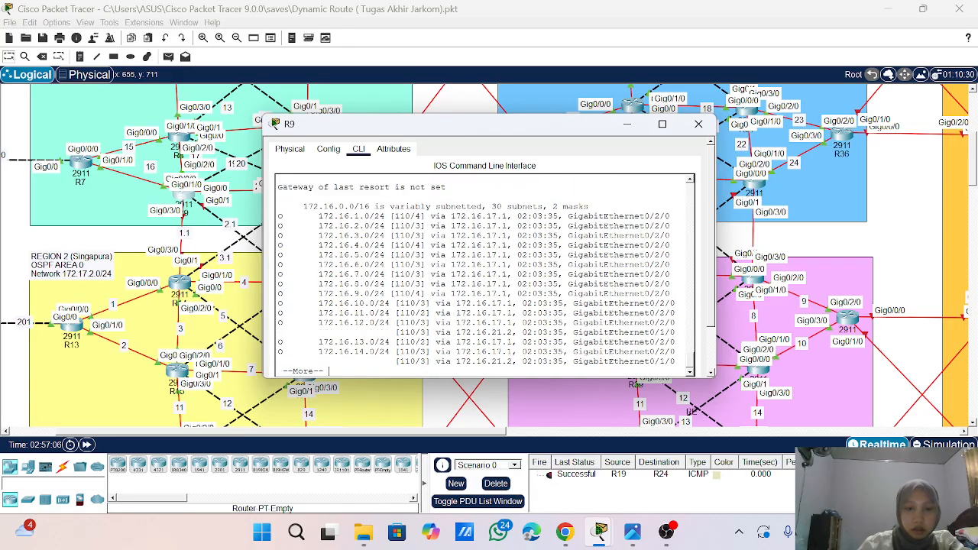
{"action": "key", "text": "Return"}
{"action": "key", "text": "Return"}
{"action": "key", "text": "Return"}
{"action": "key", "text": "Return"}
{"action": "key", "text": "Return"}
{"action": "key", "text": "Return"}
{"action": "key", "text": "Return"}
{"action": "key", "text": "Return"}
{"action": "key", "text": "Return"}
{"action": "key", "text": "Return"}
{"action": "key", "text": "Return"}
{"action": "key", "text": "Return"}
{"action": "key", "text": "Return"}
{"action": "key", "text": "Return"}
{"action": "key", "text": "Return"}
{"action": "key", "text": "Return"}
{"action": "key", "text": "Return"}
{"action": "key", "text": "Return"}
{"action": "key", "text": "Return"}
{"action": "key", "text": "Return"}
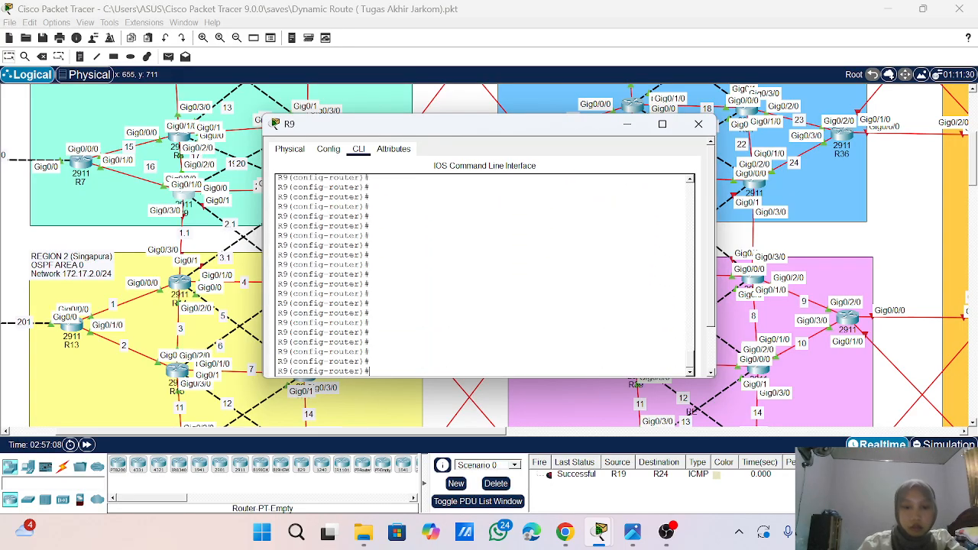
- End configuration mode on R9, save its configuration with wr and close the router's window
{"action": "type", "text": "end"}
{"action": "key", "text": "Return"}
{"action": "key", "text": "Return"}
{"action": "key", "text": "Return"}
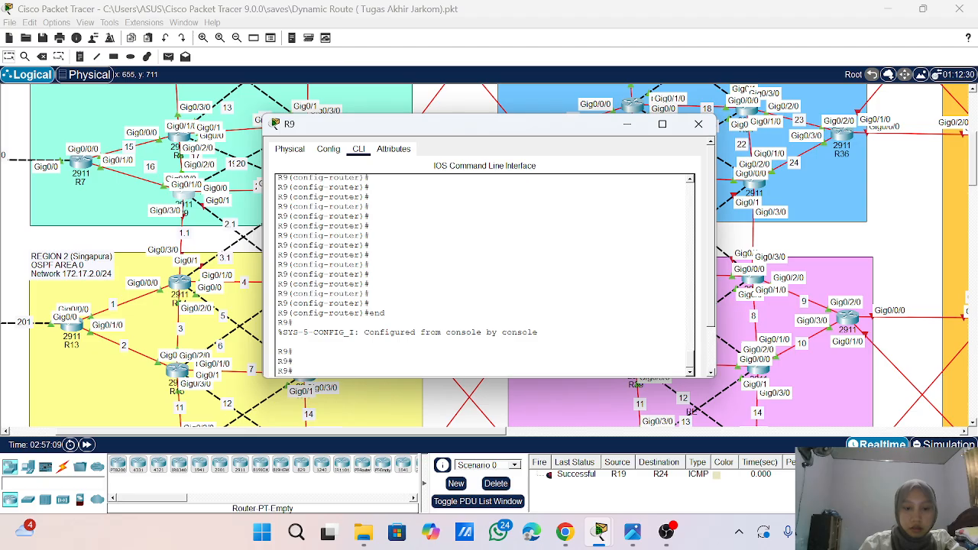
{"action": "type", "text": "wr"}
{"action": "key", "text": "Return"}
{"action": "key", "text": "Return"}
{"action": "key", "text": "Return"}
{"action": "key", "text": "Return"}
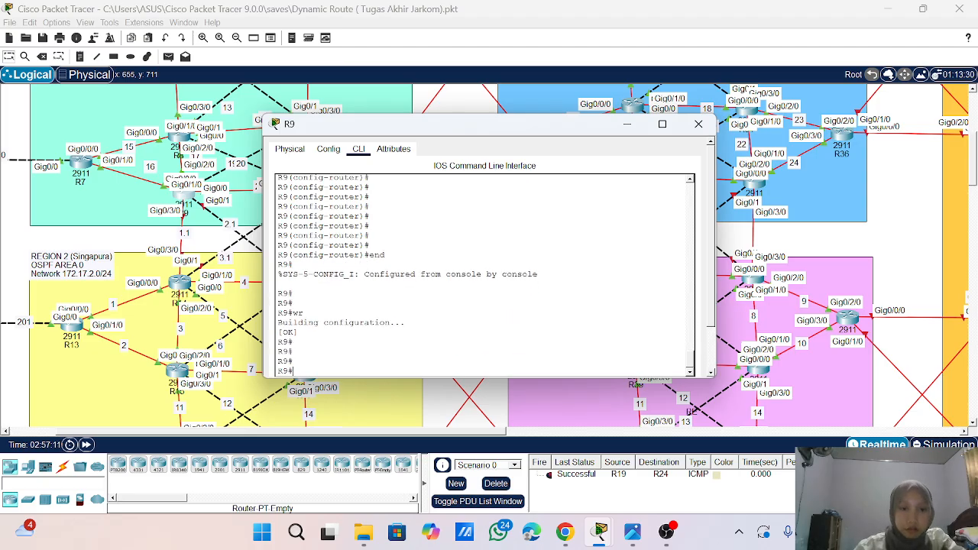
{"action": "left_click", "coordinate": [697, 123]}
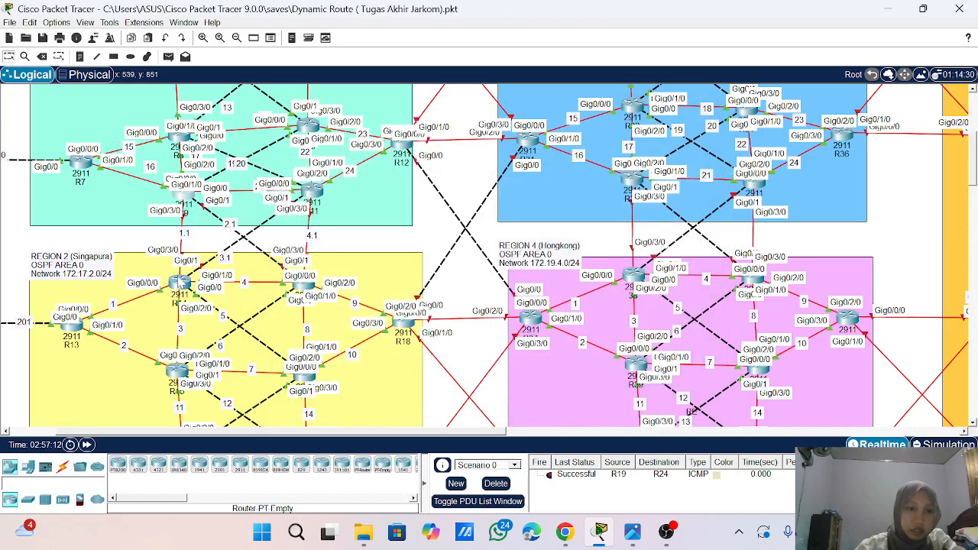
- Open the command line of R14 in Region 2 and enter global configuration mode with ena and conf t
{"action": "left_click", "coordinate": [181, 285]}
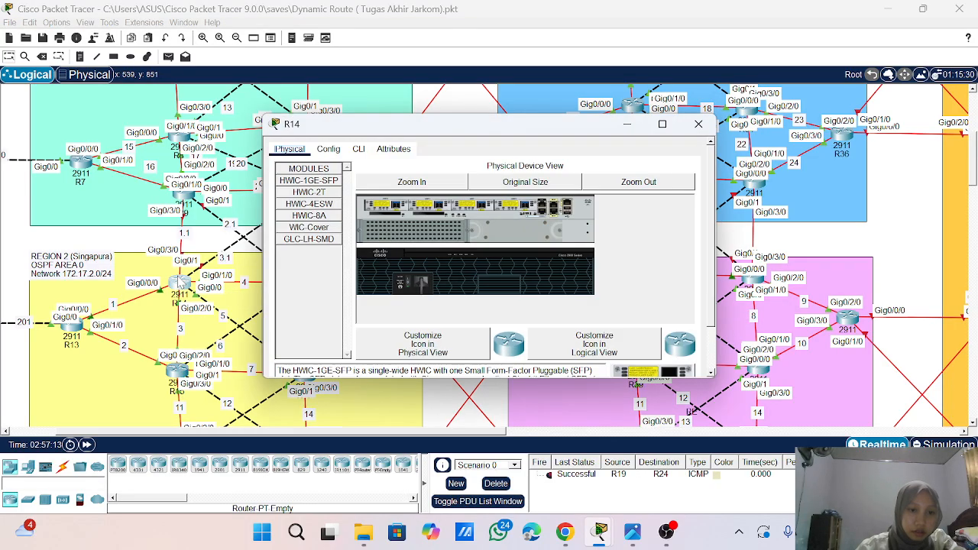
{"action": "left_click_drag", "start_coordinate": [435, 127], "coordinate": [547, 120]}
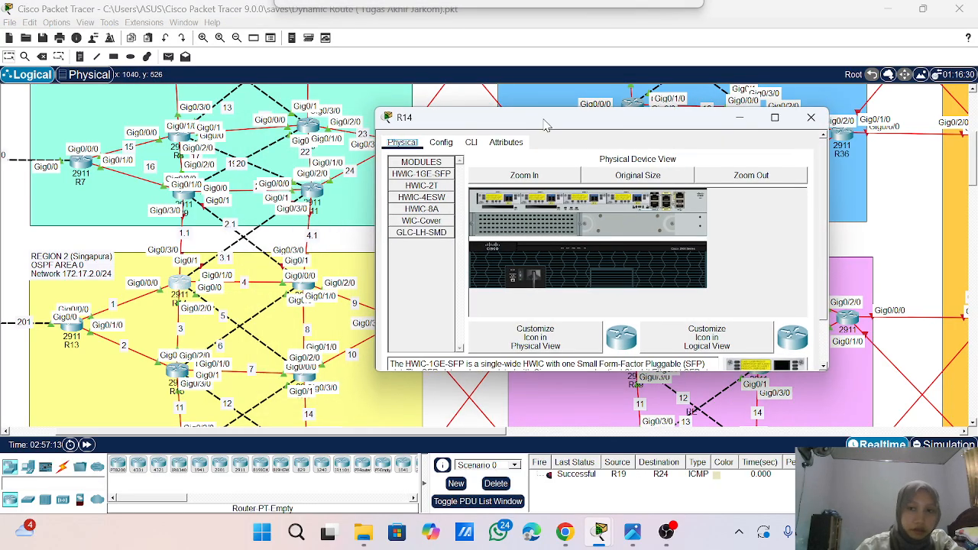
{"action": "left_click", "coordinate": [470, 143]}
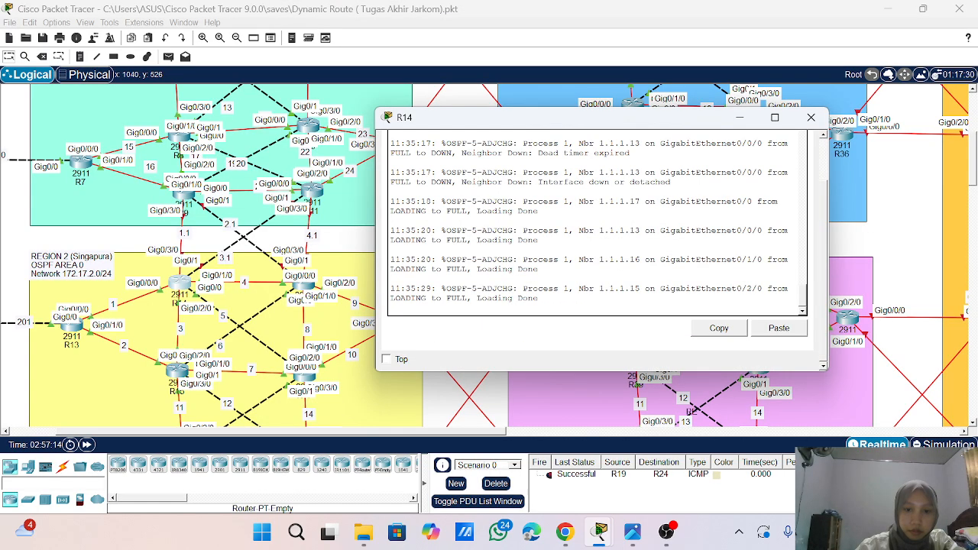
{"action": "key", "text": "Return"}
{"action": "key", "text": "Return"}
{"action": "key", "text": "Return"}
{"action": "key", "text": "Return"}
{"action": "key", "text": "Return"}
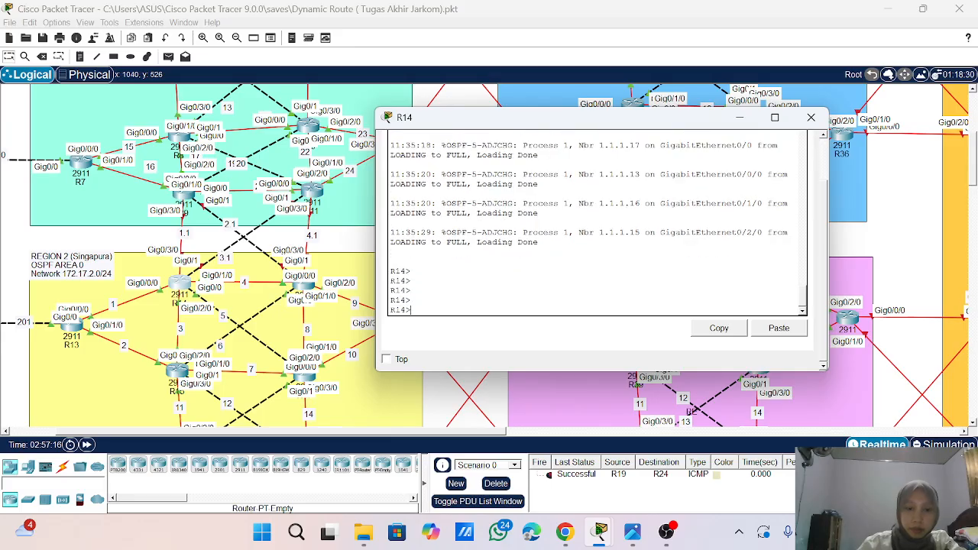
{"action": "type", "text": "ena"}
{"action": "key", "text": "Return"}
{"action": "type", "text": "conf t"}
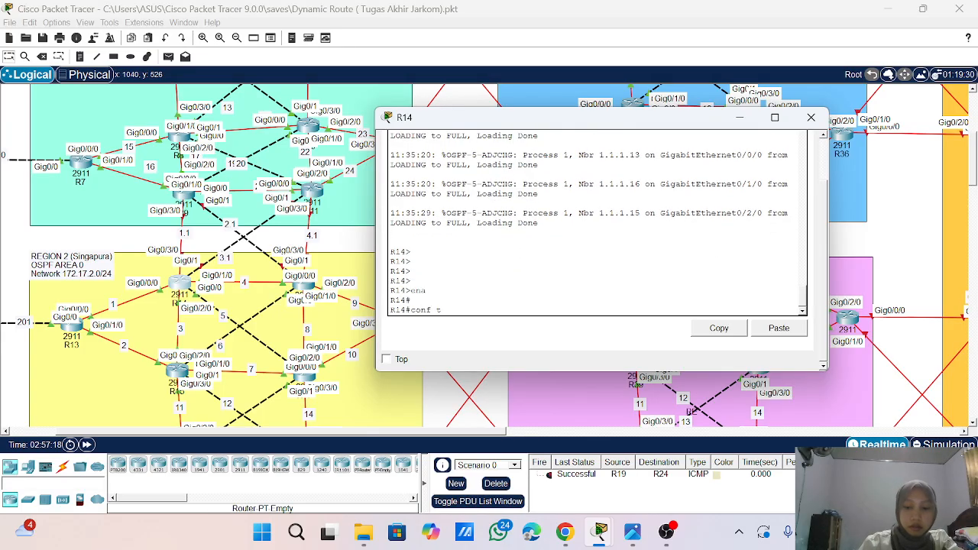
{"action": "key", "text": "Return"}
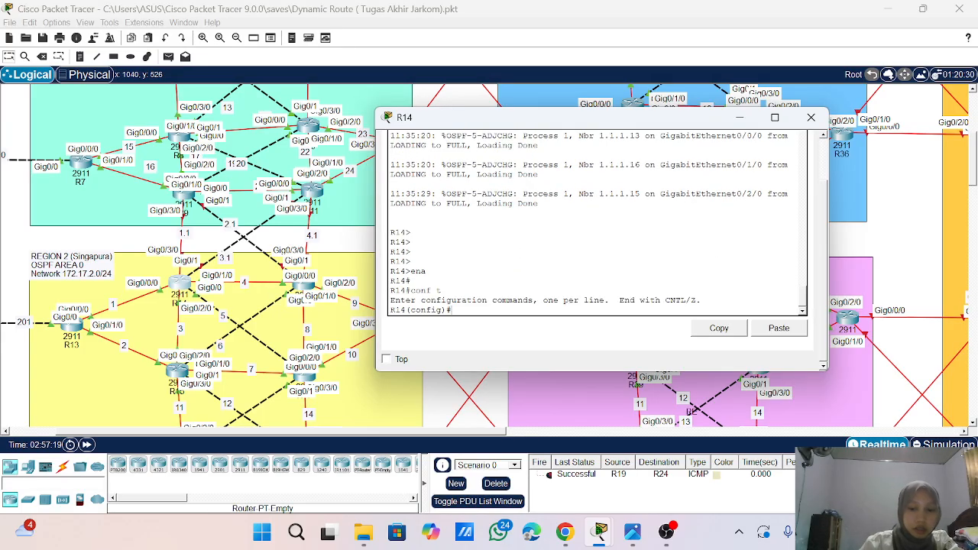
- Enter interface g0/3/0 on R14 and enable it with no sh
{"action": "type", "text": "int"}
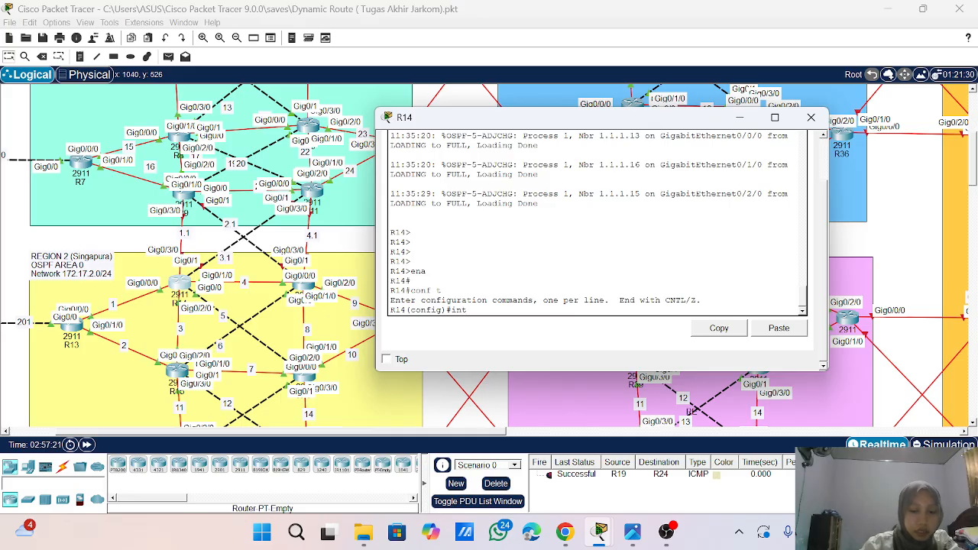
{"action": "type", "text": " g0/"}
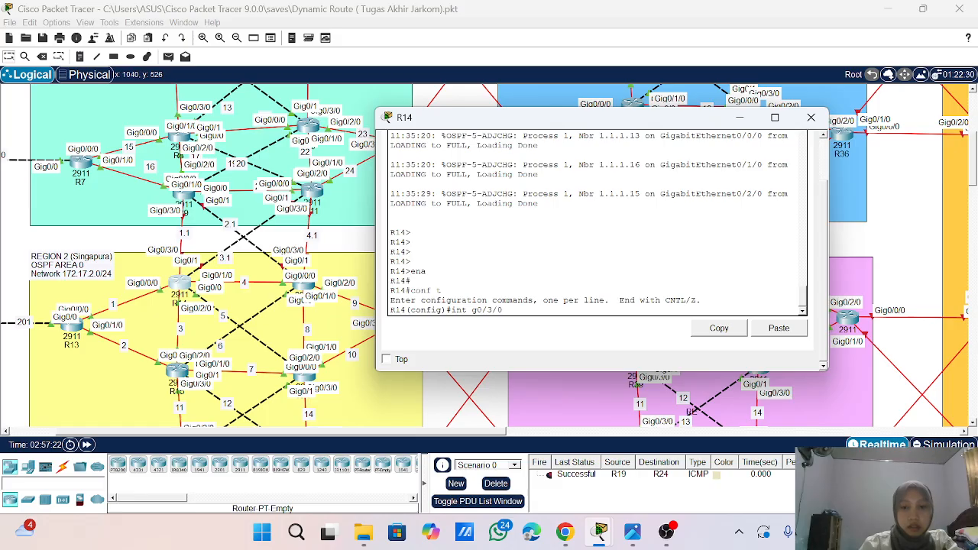
{"action": "type", "text": "3/0"}
{"action": "key", "text": "Return"}
{"action": "type", "text": "no sh"}
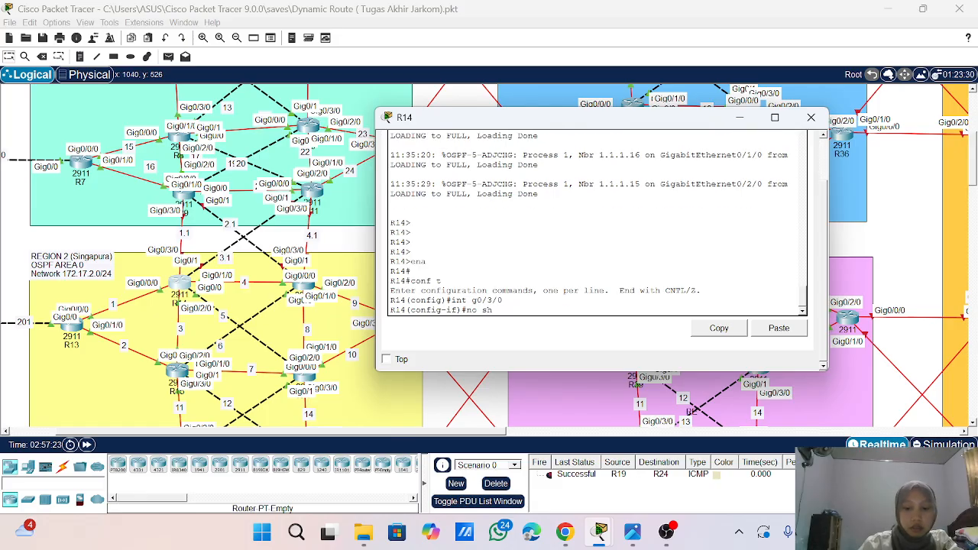
{"action": "key", "text": "Return"}
{"action": "key", "text": "Return"}
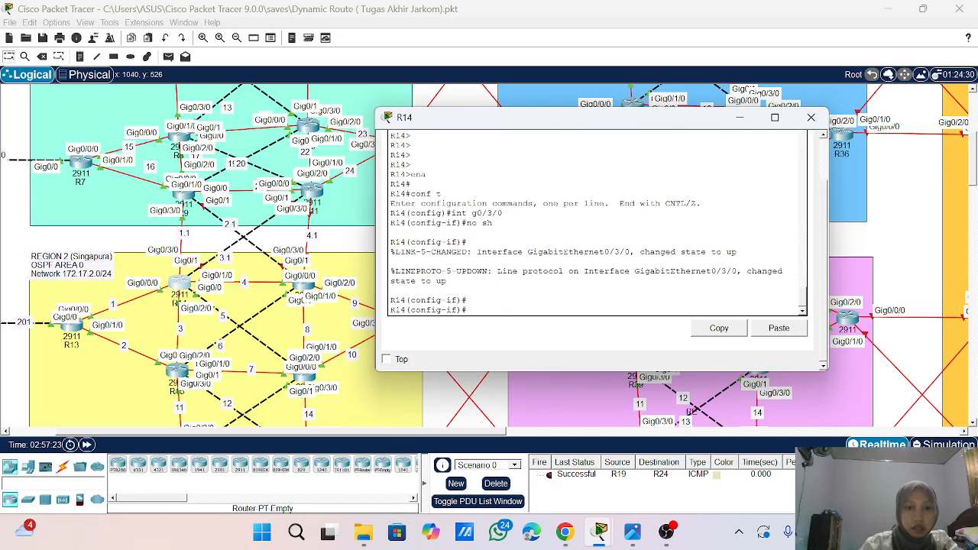
- Assign IP address 172.1.1.2 with mask 255.255.255.0 to R14's interface g0/3/0
{"action": "type", "text": "ip add 1"}
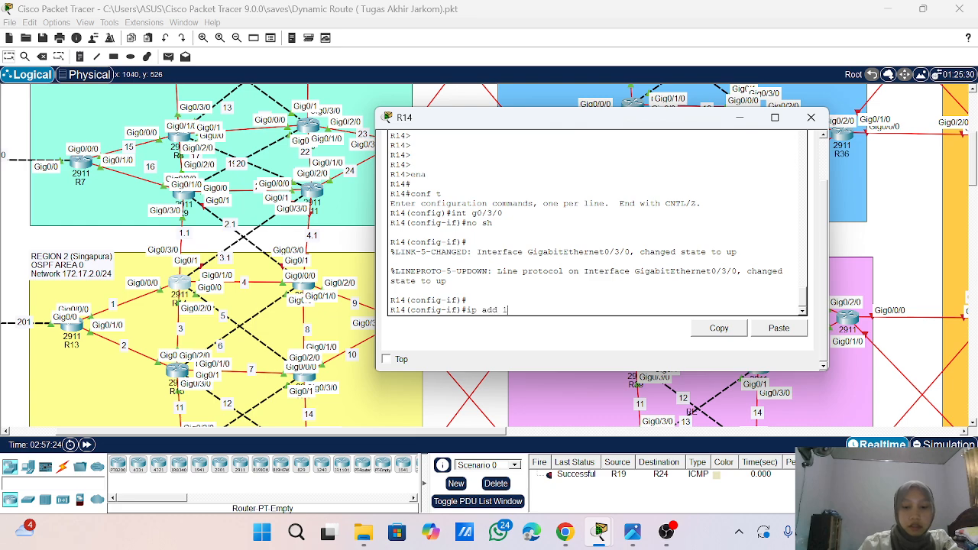
{"action": "type", "text": "72.1.1.2 2"}
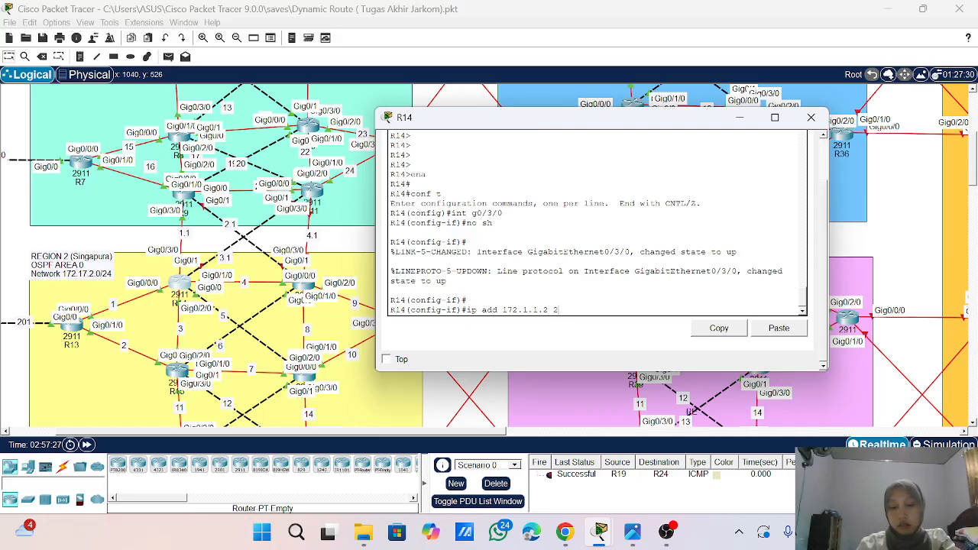
{"action": "type", "text": "4455.255.255."}
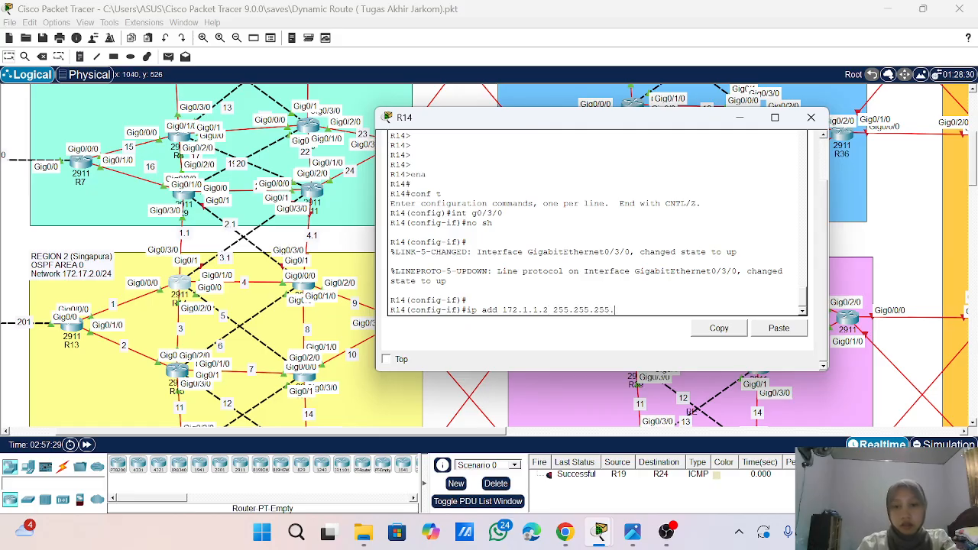
{"action": "type", "text": "0"}
{"action": "key", "text": "Return"}
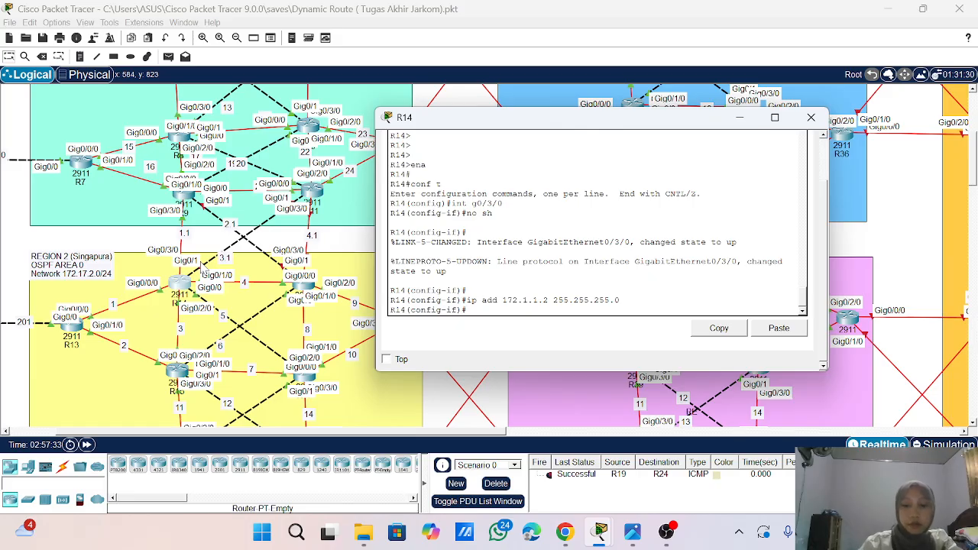
- Assign IP address 172.1.3.2 with mask 255.255.255.0 to R14's interface g0/1 and enable it with no sh
{"action": "type", "text": "int g0/1"}
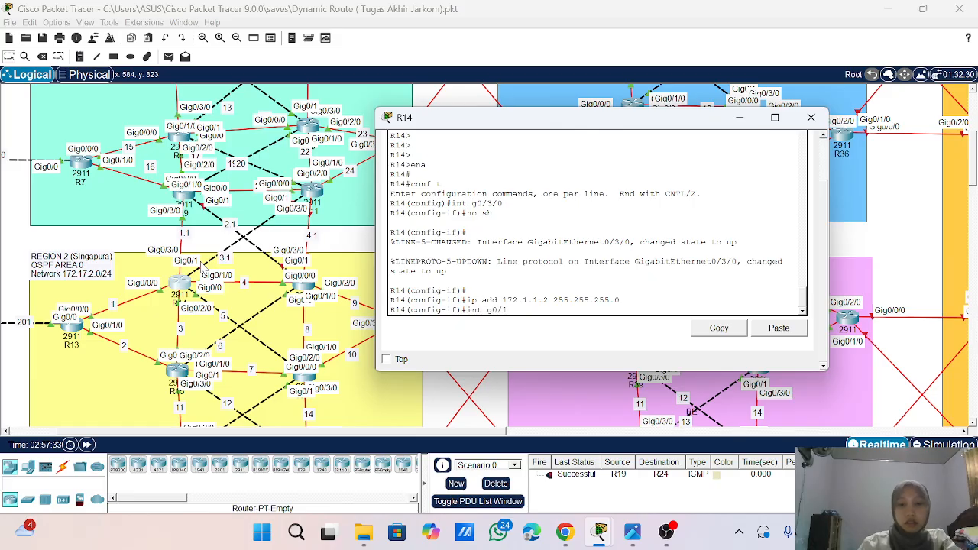
{"action": "key", "text": "Return"}
{"action": "type", "text": "ig-if)#ip add"}
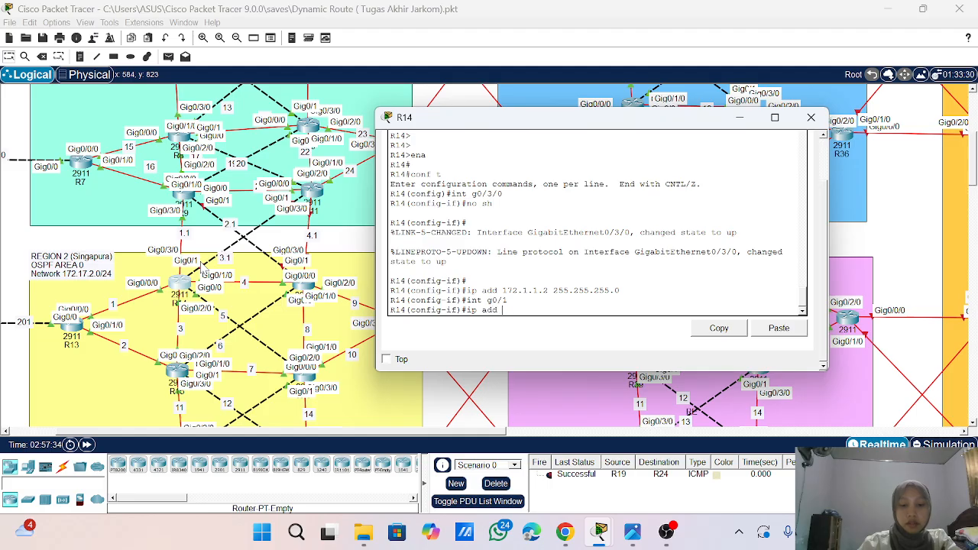
{"action": "type", "text": "172.1"}
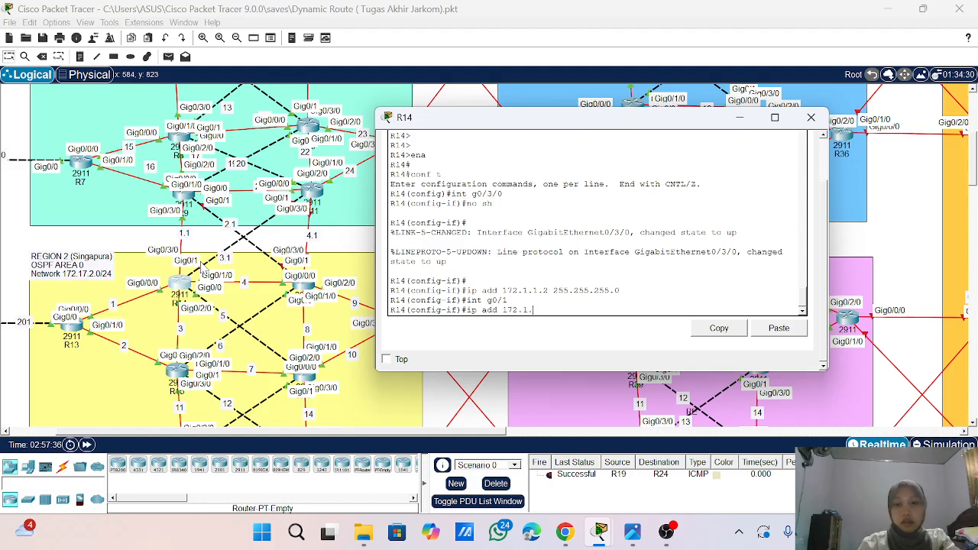
{"action": "type", "text": ".1.3.2 244"}
{"action": "key", "text": "BackSpace"}
{"action": "key", "text": "BackSpace"}
{"action": "type", "text": "55.255.255.0"}
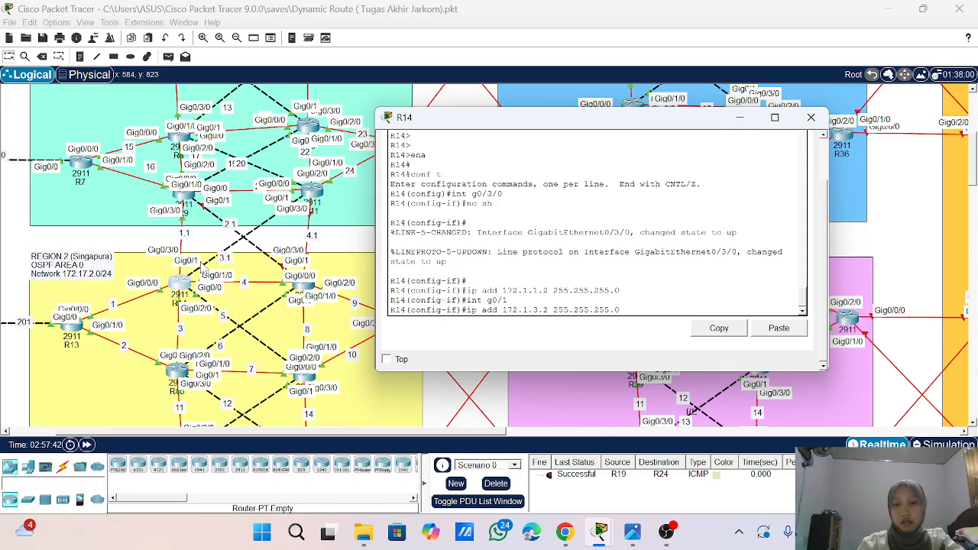
{"action": "key", "text": "Return"}
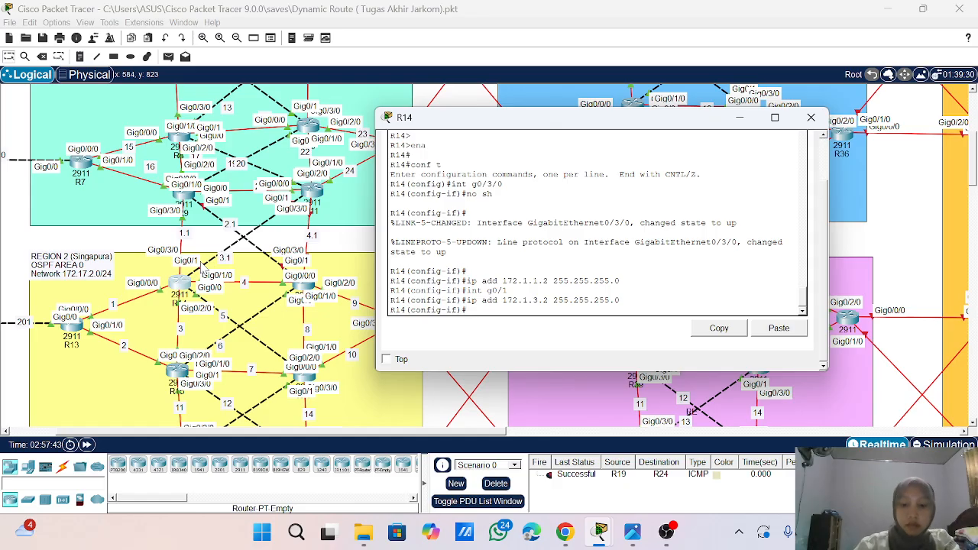
{"action": "type", "text": "no sh"}
{"action": "key", "text": "Return"}
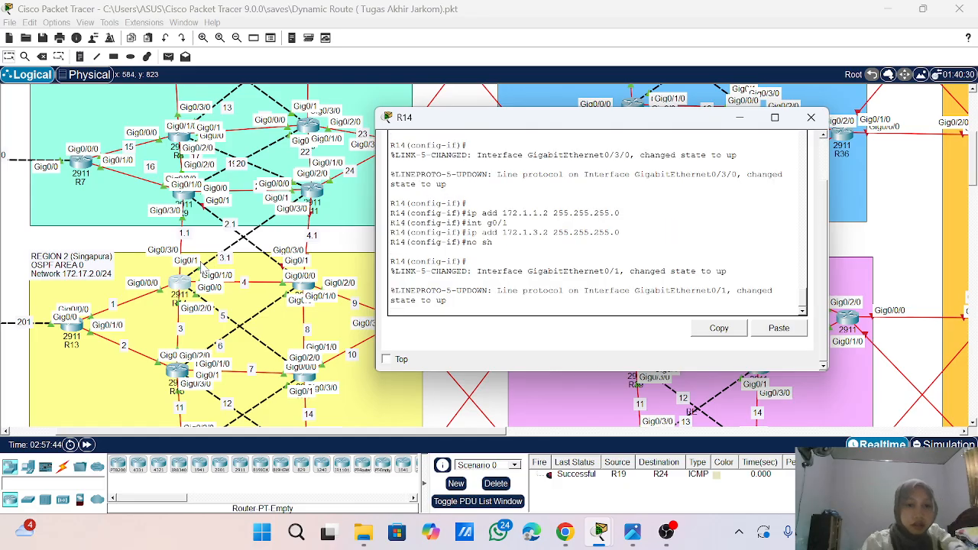
- Leave interface configuration on R14 and enter OSPF process 1 with router ospf 1
{"action": "key", "text": "Return"}
{"action": "key", "text": "Return"}
{"action": "key", "text": "Return"}
{"action": "key", "text": "Return"}
{"action": "key", "text": "Return"}
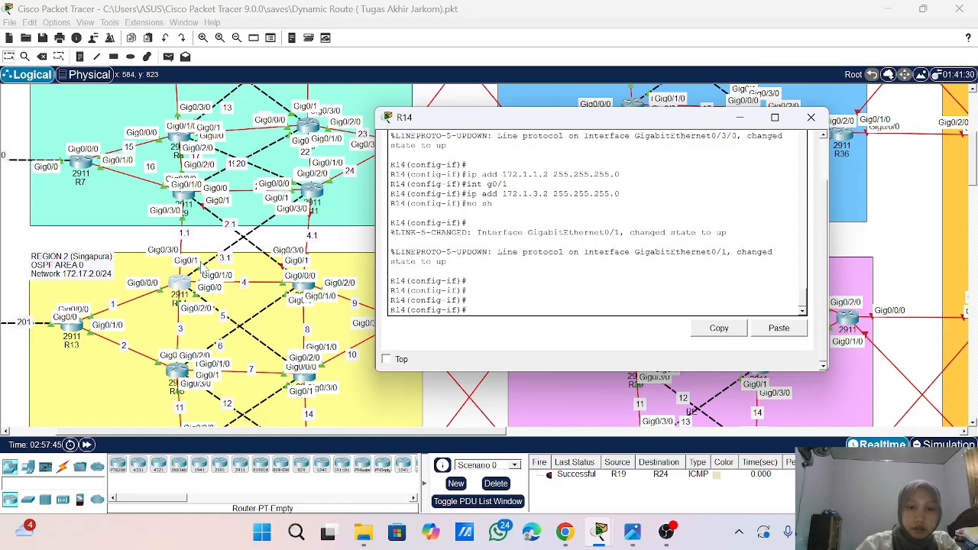
{"action": "type", "text": "exit"}
{"action": "key", "text": "Return"}
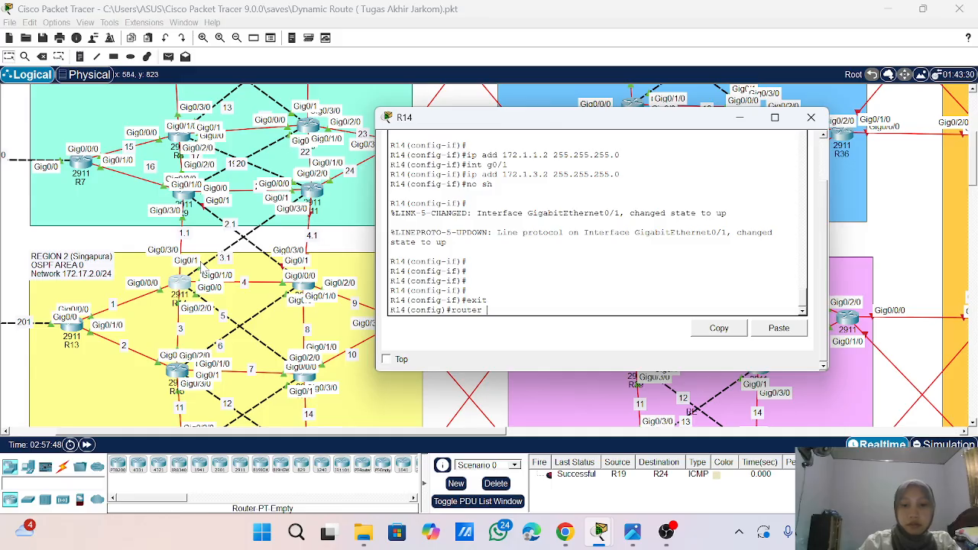
{"action": "type", "text": "router ospf 1"}
{"action": "key", "text": "Return"}
- Enable OSPF adjacency logging on R14 with log-adjacency-changes
{"action": "type", "text": "lo"}
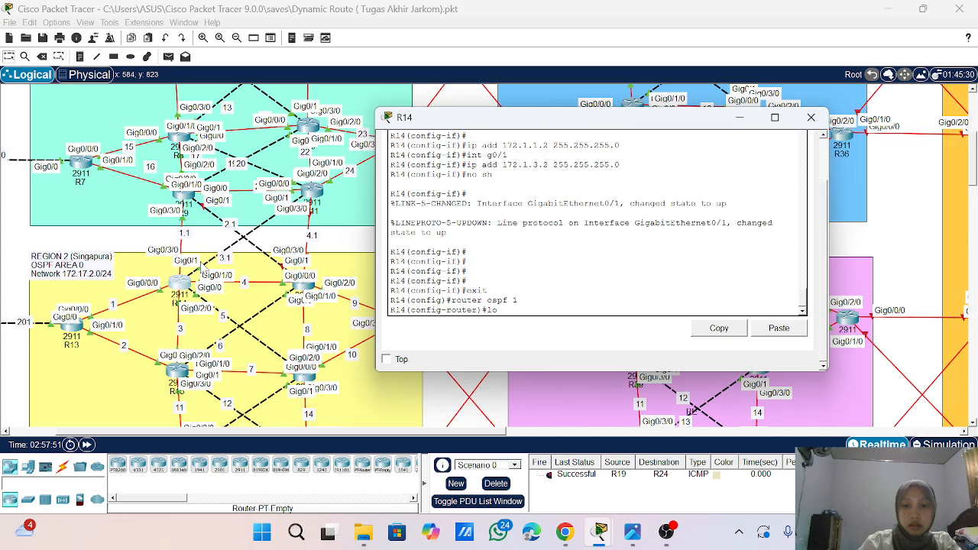
{"action": "key", "text": "Tab"}
{"action": "key", "text": "Return"}
{"action": "key", "text": "Return"}
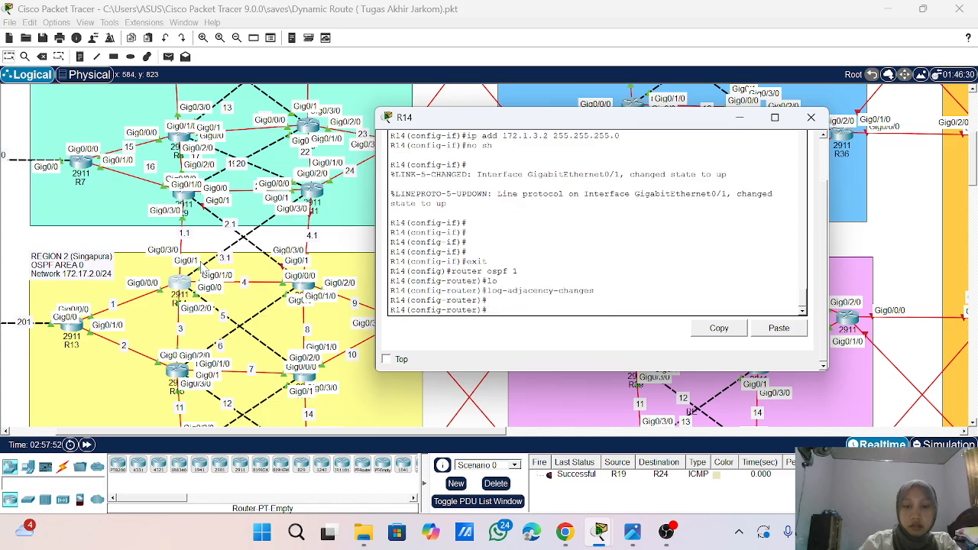
- Add network 172.1.3.0 with wildcard 0.0.0.255 to OSPF area 0 on R14
{"action": "type", "text": "network "}
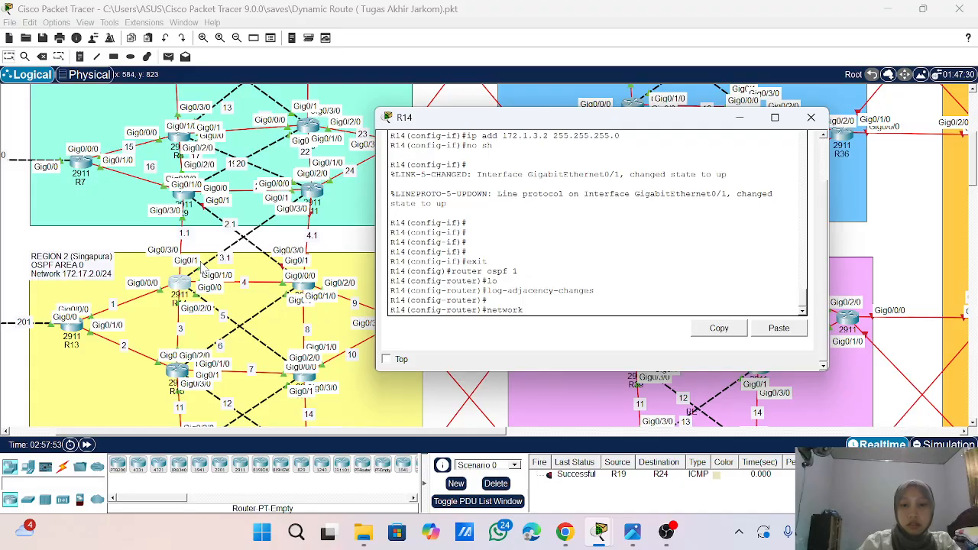
{"action": "type", "text": "172.1."}
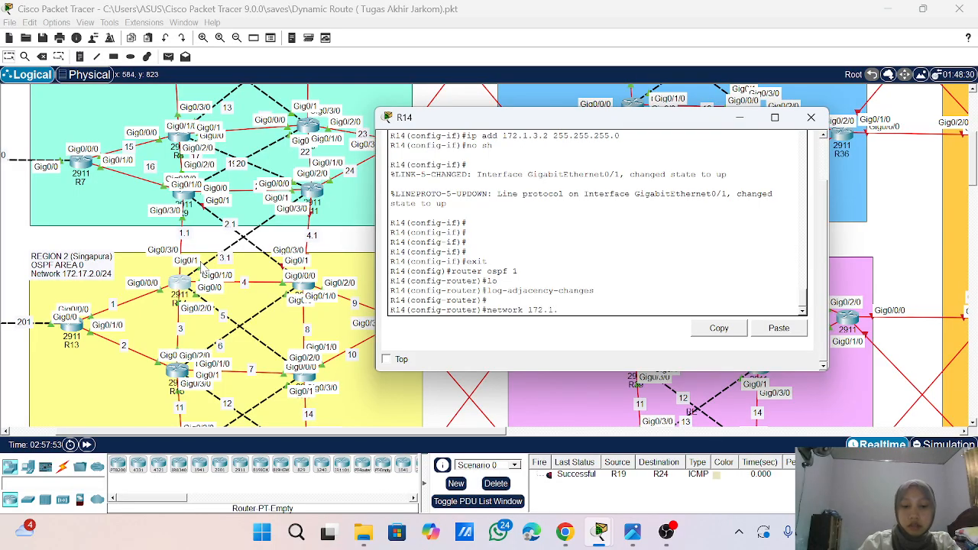
{"action": "type", "text": "3.0 0.0.0.2"}
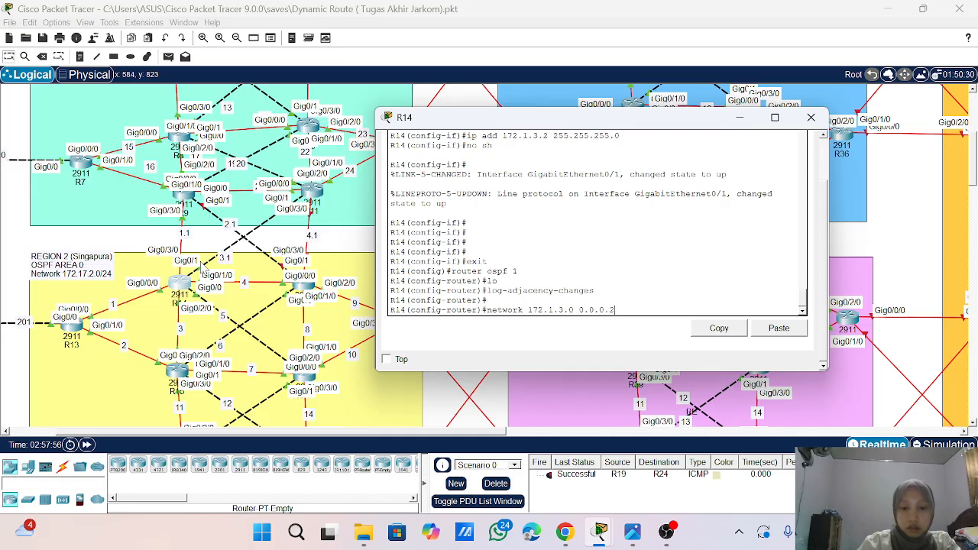
{"action": "type", "text": "55 area"}
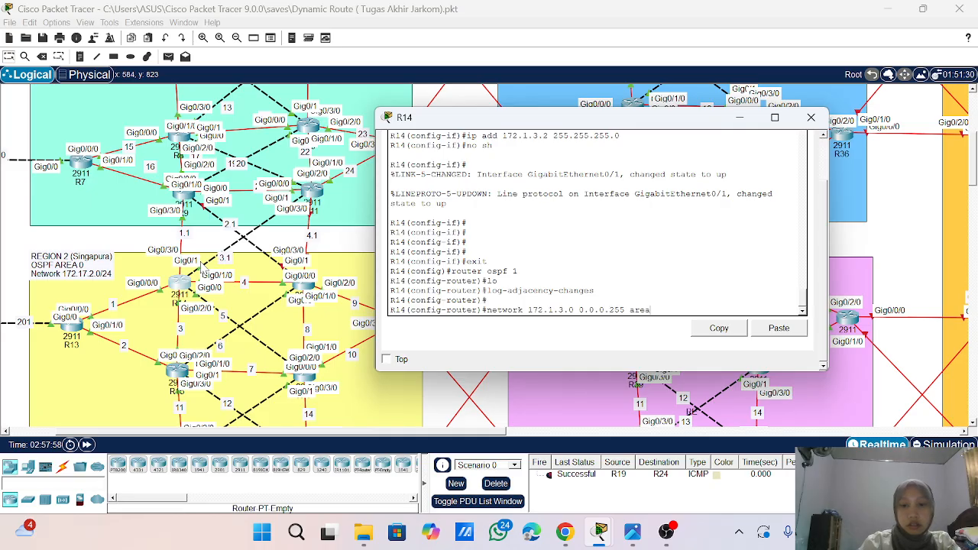
{"action": "type", "text": " 0"}
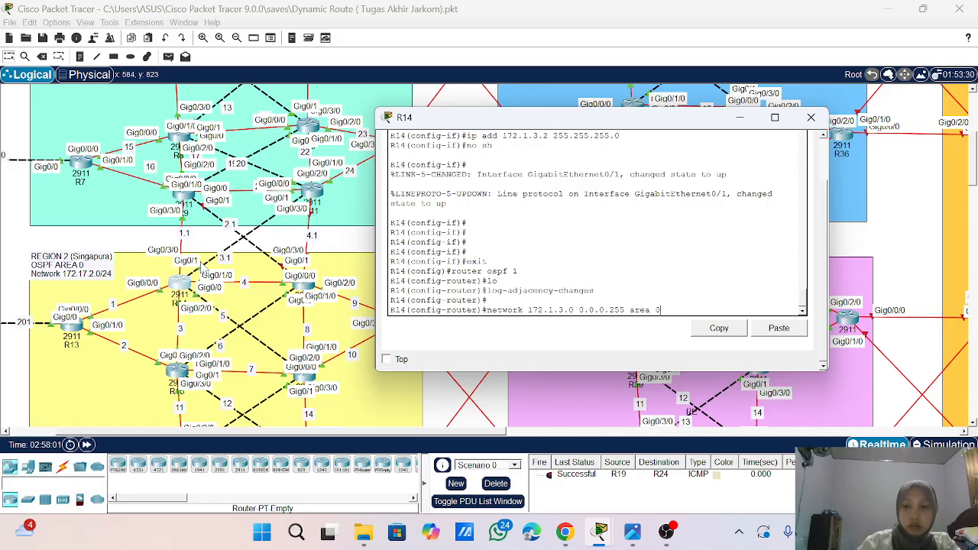
{"action": "key", "text": "Return"}
- Add network 172.1.1.0 with wildcard 0.0.0.255 to OSPF area 0 on R14
{"action": "key", "text": "Up"}
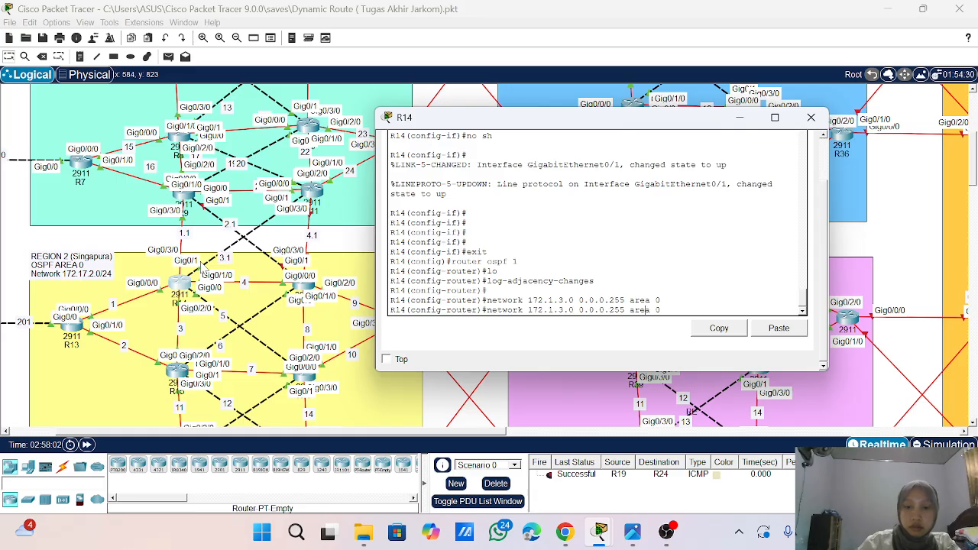
{"action": "key", "text": "Left"}
{"action": "key", "text": "Left"}
{"action": "key", "text": "Left"}
{"action": "key", "text": "Left"}
{"action": "key", "text": "Left"}
{"action": "key", "text": "Left"}
{"action": "key", "text": "Left"}
{"action": "key", "text": "Left"}
{"action": "key", "text": "Left"}
{"action": "key", "text": "Left"}
{"action": "key", "text": "Left"}
{"action": "key", "text": "Left"}
{"action": "key", "text": "Left"}
{"action": "key", "text": "Left"}
{"action": "key", "text": "Left"}
{"action": "key", "text": "Left"}
{"action": "key", "text": "Left"}
{"action": "key", "text": "Left"}
{"action": "key", "text": "Left"}
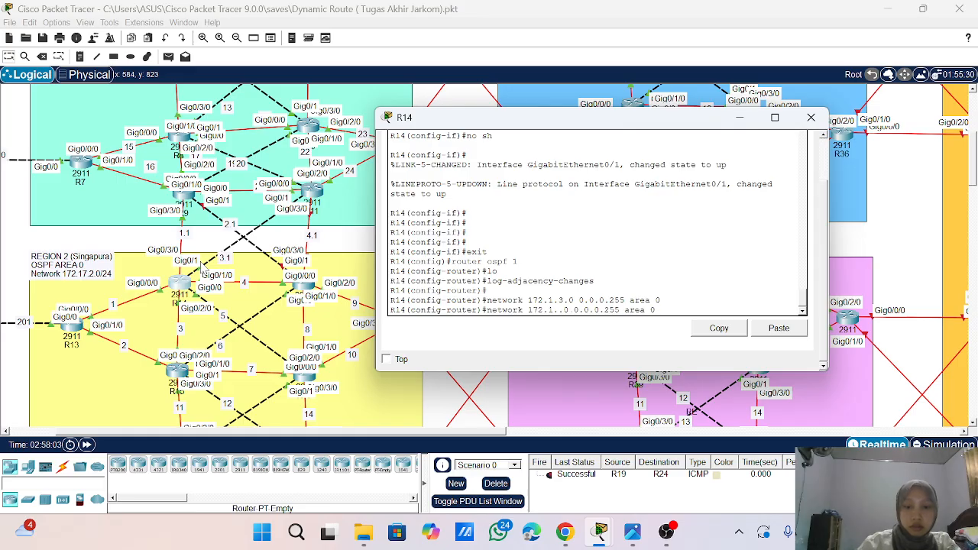
{"action": "key", "text": "BackSpace"}
{"action": "type", "text": "1"}
{"action": "key", "text": "Return"}
{"action": "key", "text": "Return"}
{"action": "key", "text": "Return"}
{"action": "key", "text": "Return"}
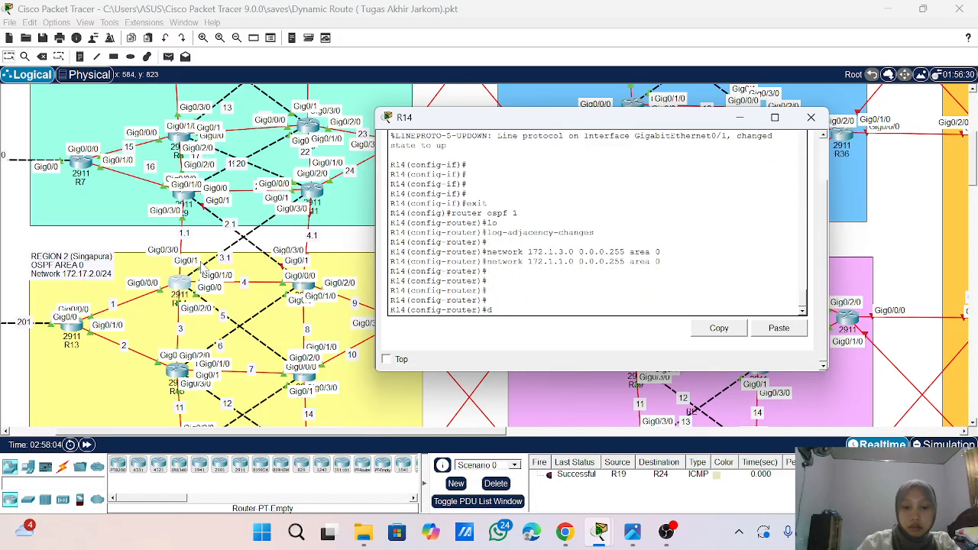
- Display R14's full routing table with do sho ip route, paging through to the prompt
{"action": "type", "text": "do sho ip ro"}
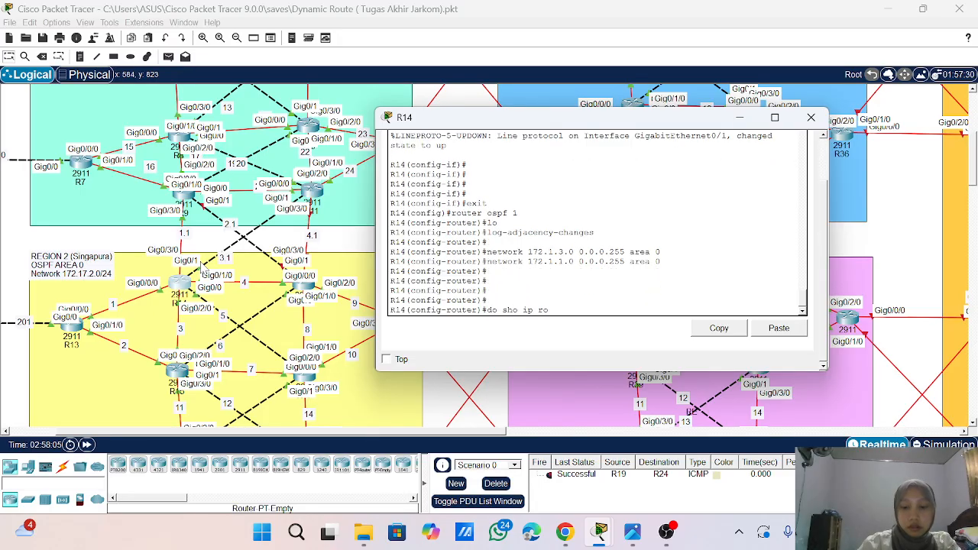
{"action": "type", "text": "ute"}
{"action": "key", "text": "Return"}
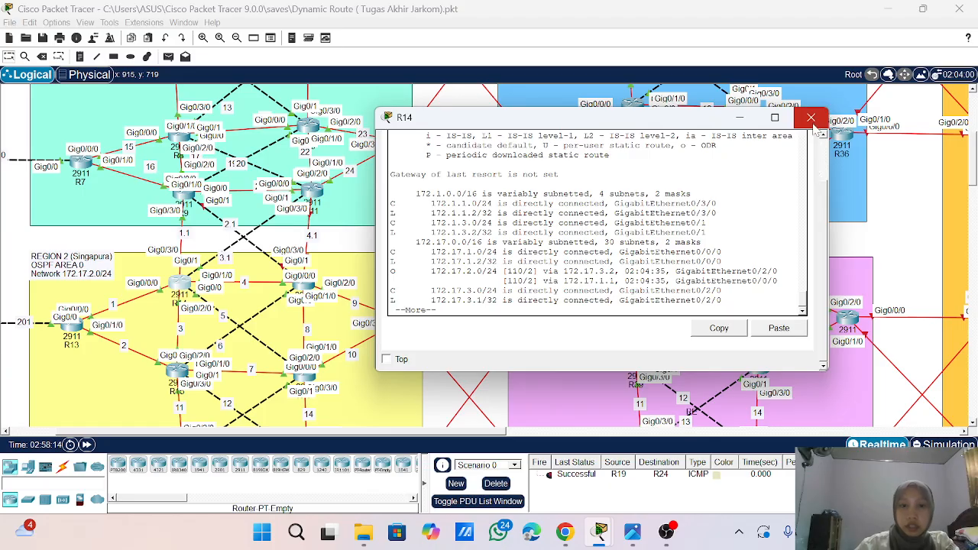
{"action": "key", "text": "space"}
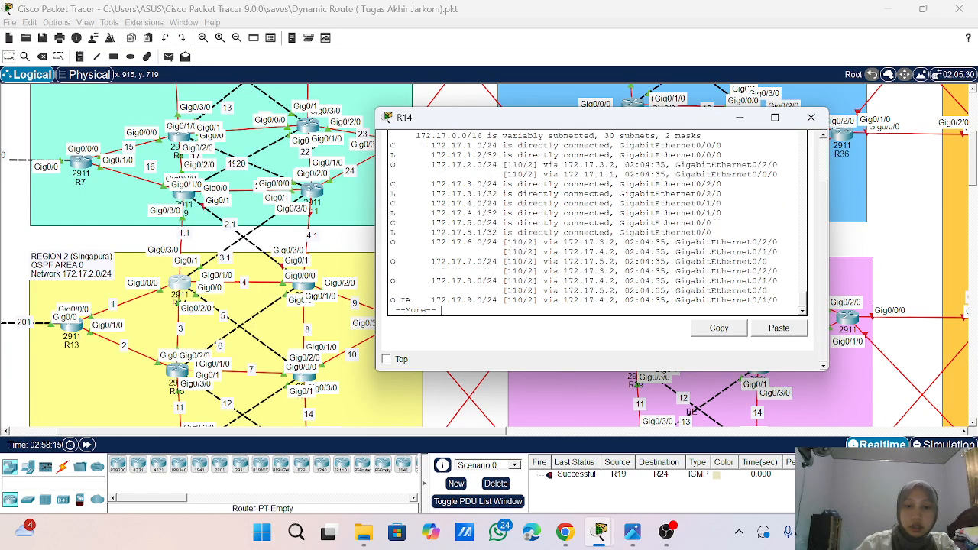
{"action": "key", "text": "space"}
{"action": "key", "text": "Return"}
{"action": "key", "text": "Return"}
{"action": "key", "text": "Return"}
{"action": "key", "text": "Return"}
{"action": "key", "text": "Return"}
{"action": "key", "text": "Return"}
{"action": "key", "text": "Return"}
{"action": "key", "text": "Return"}
{"action": "key", "text": "Return"}
{"action": "key", "text": "Return"}
{"action": "key", "text": "Return"}
{"action": "key", "text": "Return"}
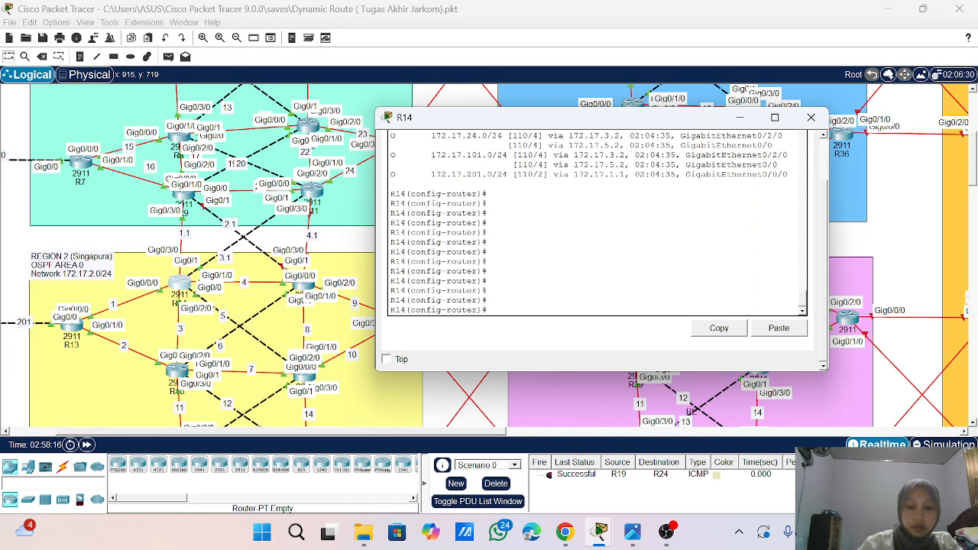
- Review the listed routes on R14 and leave configuration mode with end
{"action": "type", "text": "end"}
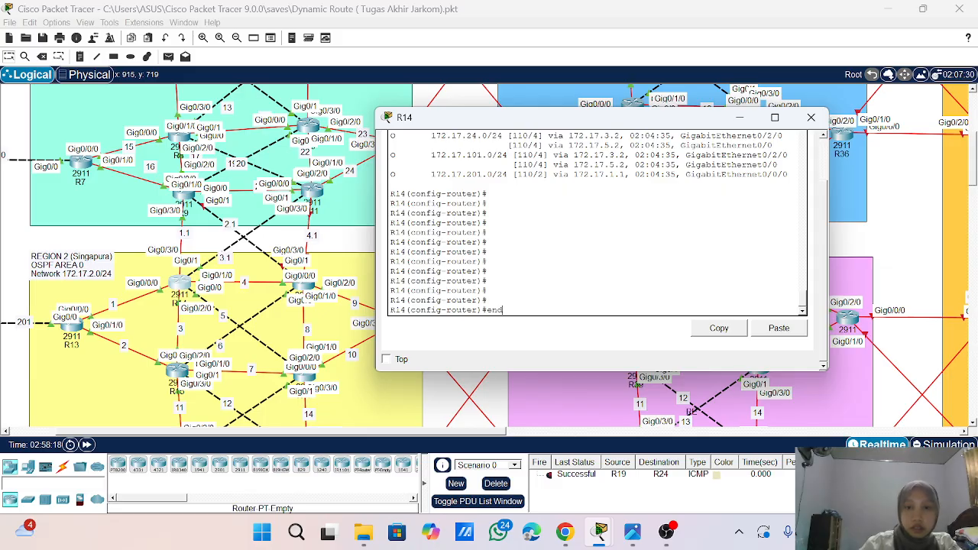
{"action": "scroll", "coordinate": [596, 222], "scroll_direction": "up", "scroll_amount": 8}
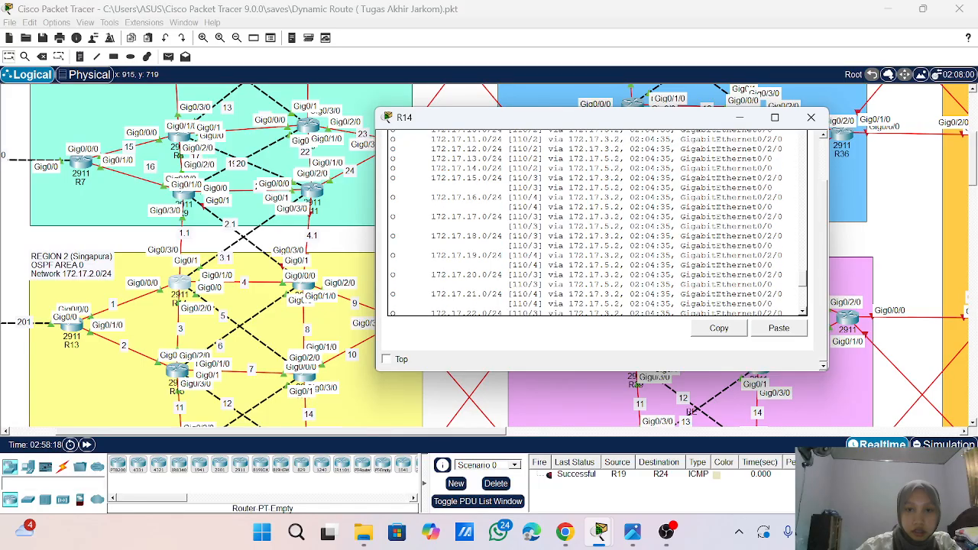
{"action": "scroll", "coordinate": [596, 221], "scroll_direction": "up", "scroll_amount": 10}
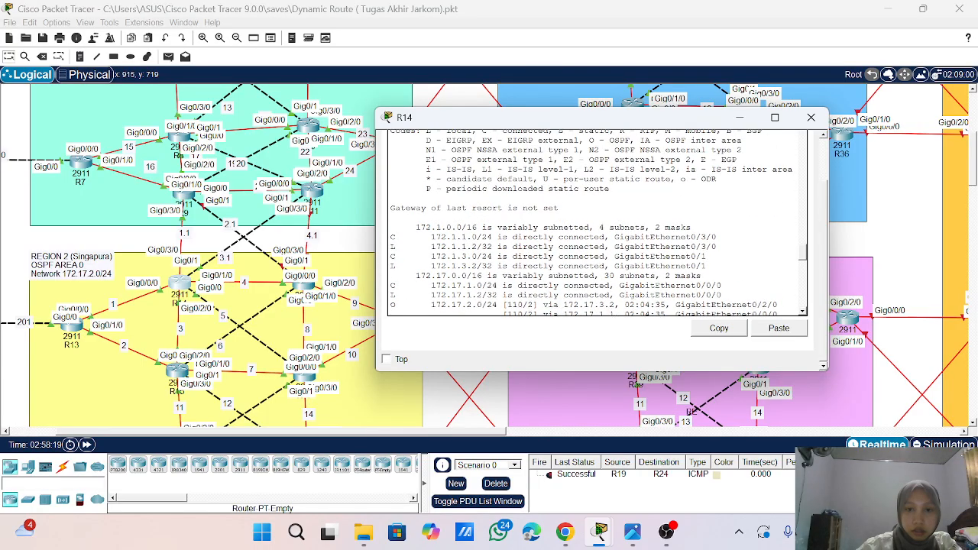
{"action": "scroll", "coordinate": [596, 222], "scroll_direction": "down", "scroll_amount": 12}
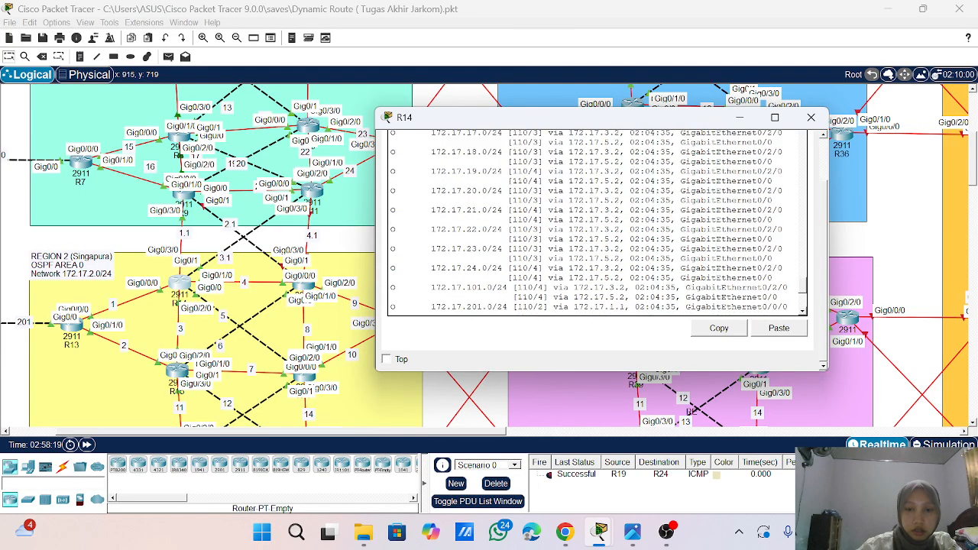
{"action": "scroll", "coordinate": [596, 222], "scroll_direction": "down", "scroll_amount": 6}
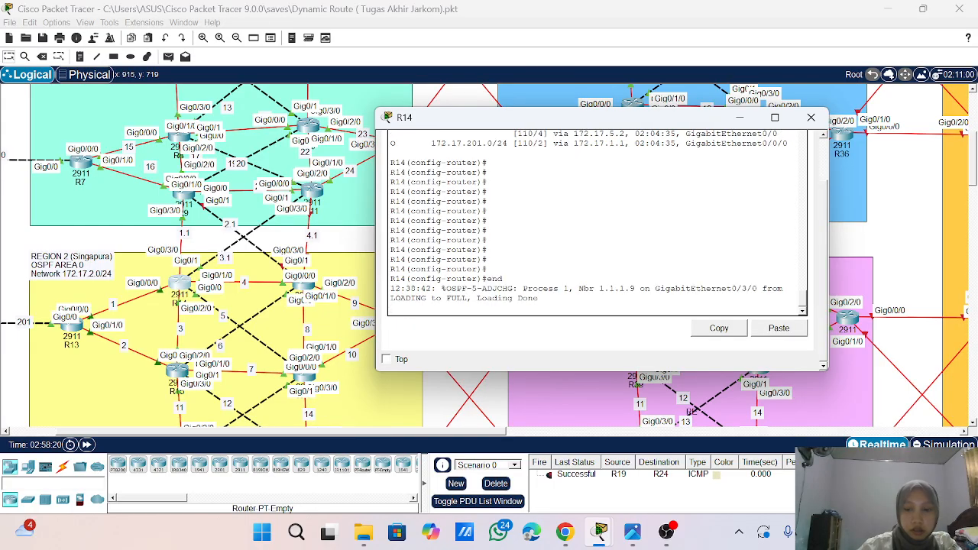
{"action": "key", "text": "Return"}
{"action": "key", "text": "Return"}
{"action": "key", "text": "Return"}
{"action": "key", "text": "Return"}
{"action": "key", "text": "Return"}
{"action": "key", "text": "Return"}
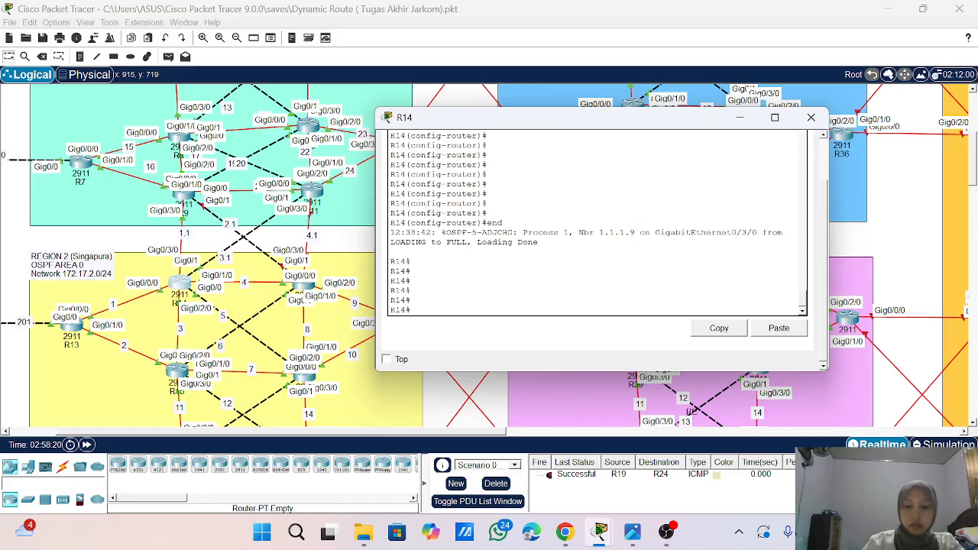
- Save R14's configuration with wr and close the router's window
{"action": "type", "text": "wr"}
{"action": "key", "text": "Return"}
{"action": "key", "text": "Return"}
{"action": "key", "text": "Return"}
{"action": "key", "text": "Return"}
{"action": "key", "text": "Return"}
{"action": "key", "text": "Return"}
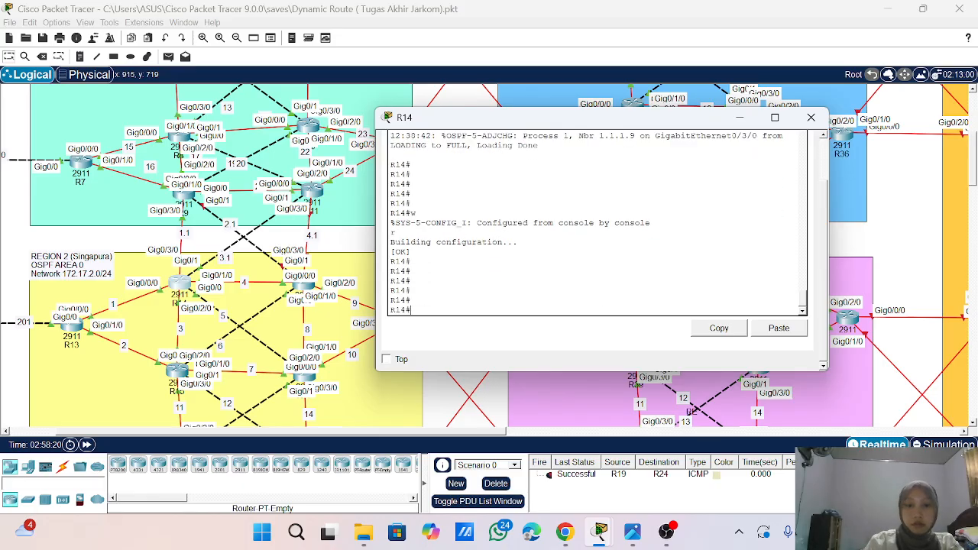
{"action": "key", "text": "Return"}
{"action": "type", "text": "wr"}
{"action": "key", "text": "Return"}
{"action": "key", "text": "Return"}
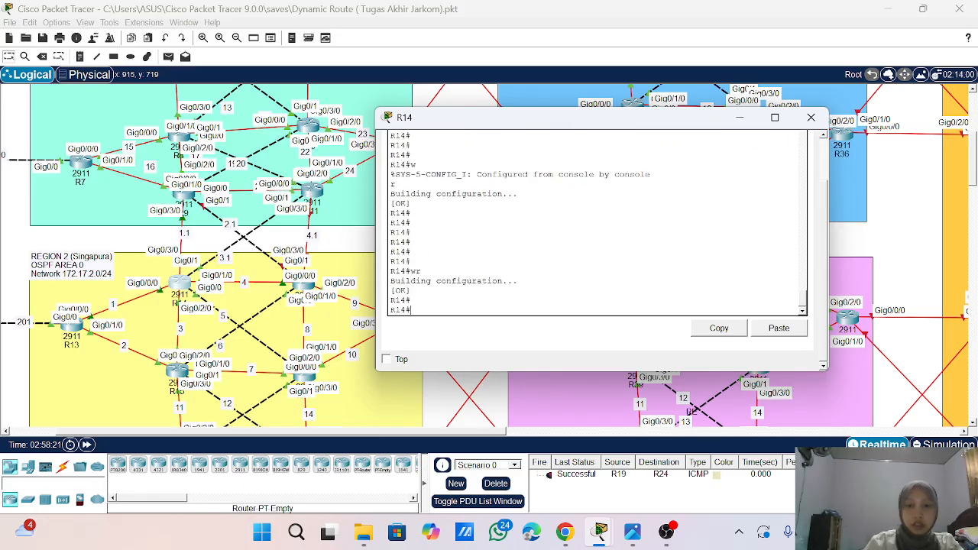
{"action": "left_click", "coordinate": [810, 118]}
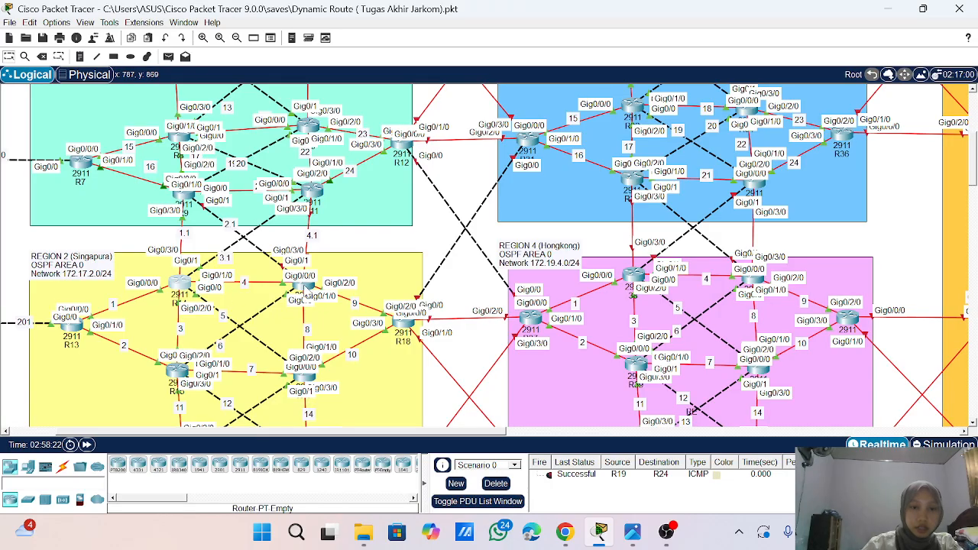
- Open the command line of R16 in Region 2, moving its window clear of the Region 2 routers
{"action": "double_click", "coordinate": [303, 288]}
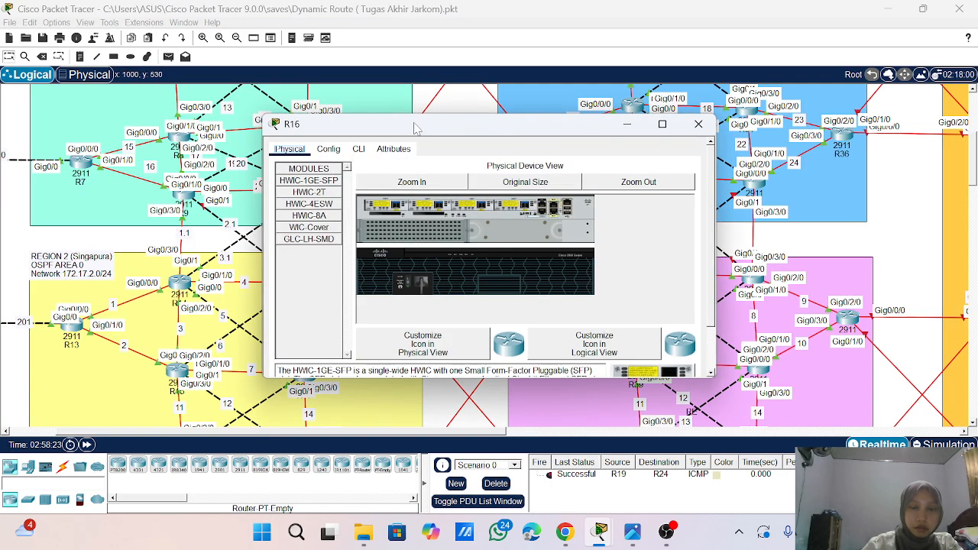
{"action": "left_click_drag", "start_coordinate": [417, 127], "coordinate": [569, 96]}
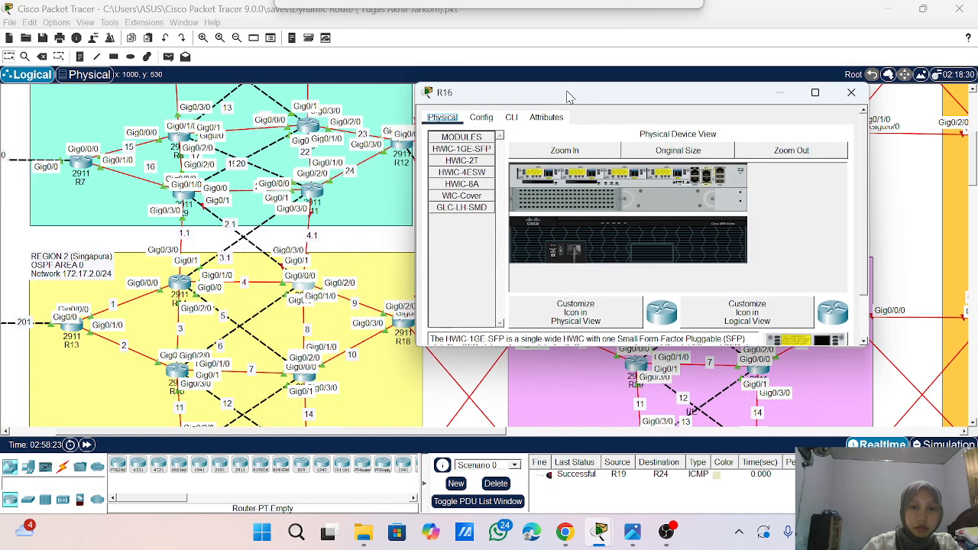
{"action": "left_click", "coordinate": [512, 118]}
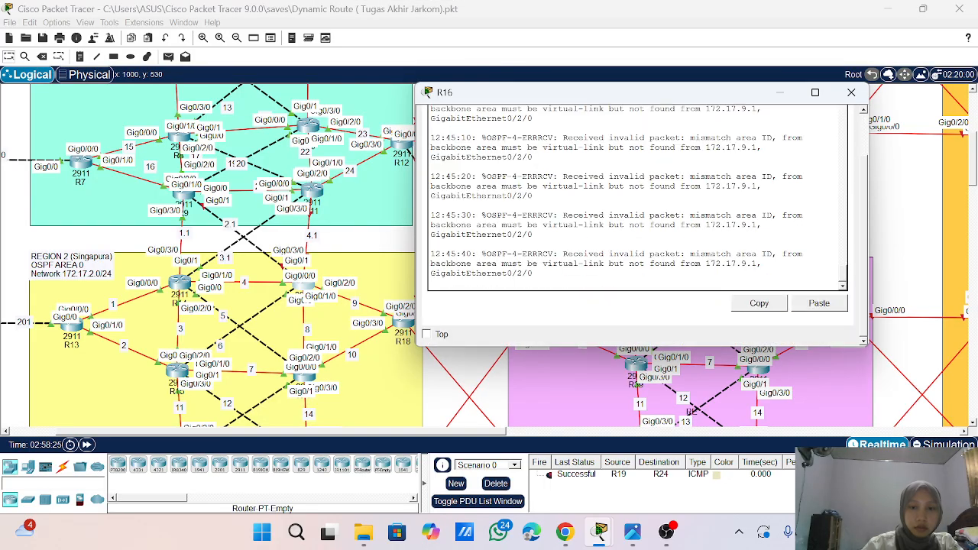
{"action": "key", "text": "Return"}
{"action": "key", "text": "Return"}
{"action": "key", "text": "Return"}
{"action": "key", "text": "Return"}
{"action": "key", "text": "Return"}
{"action": "key", "text": "Return"}
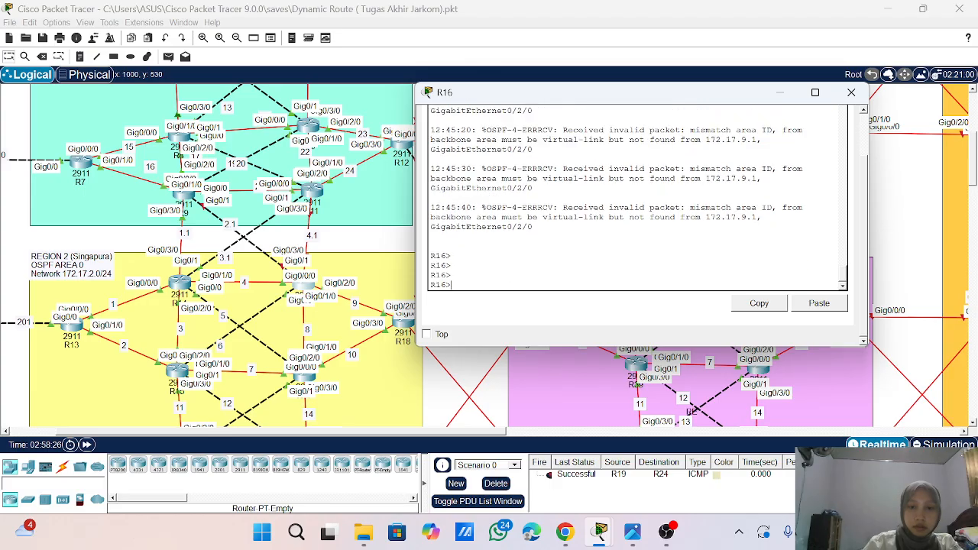
- Enter global configuration mode on R16 with ena and conf t
{"action": "type", "text": "ena"}
{"action": "key", "text": "Return"}
{"action": "key", "text": "Return"}
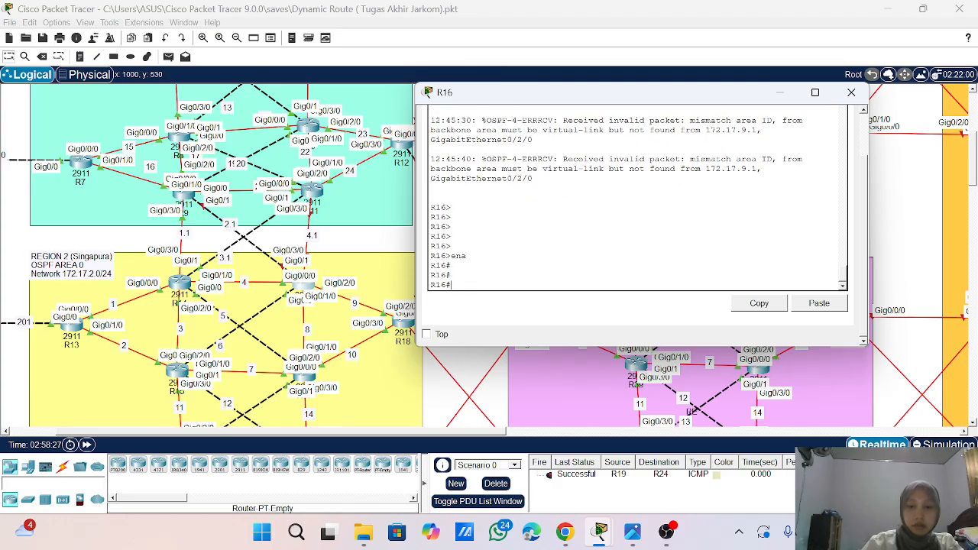
{"action": "type", "text": "conf t"}
{"action": "key", "text": "Return"}
{"action": "key", "text": "Return"}
{"action": "key", "text": "Return"}
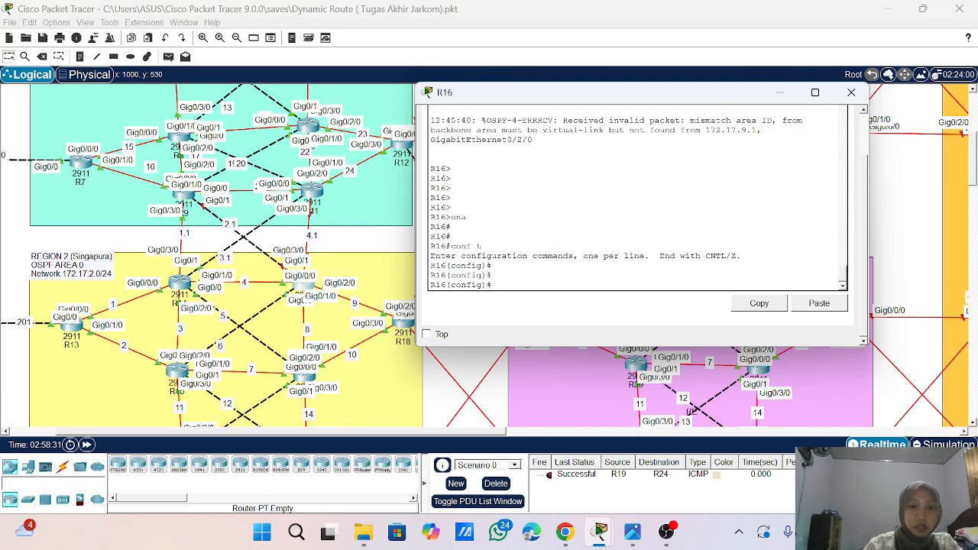
{"action": "type", "text": "int g0"}
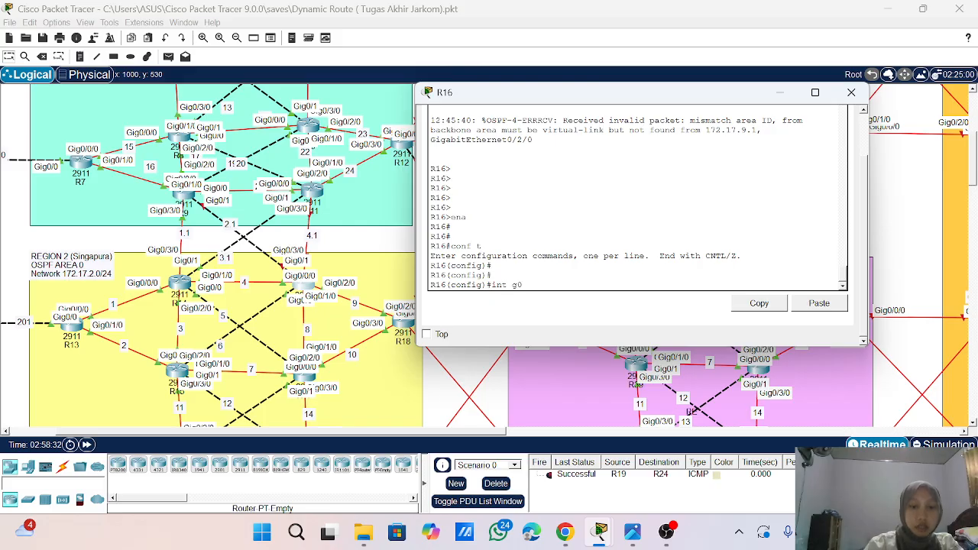
{"action": "type", "text": "/0"}
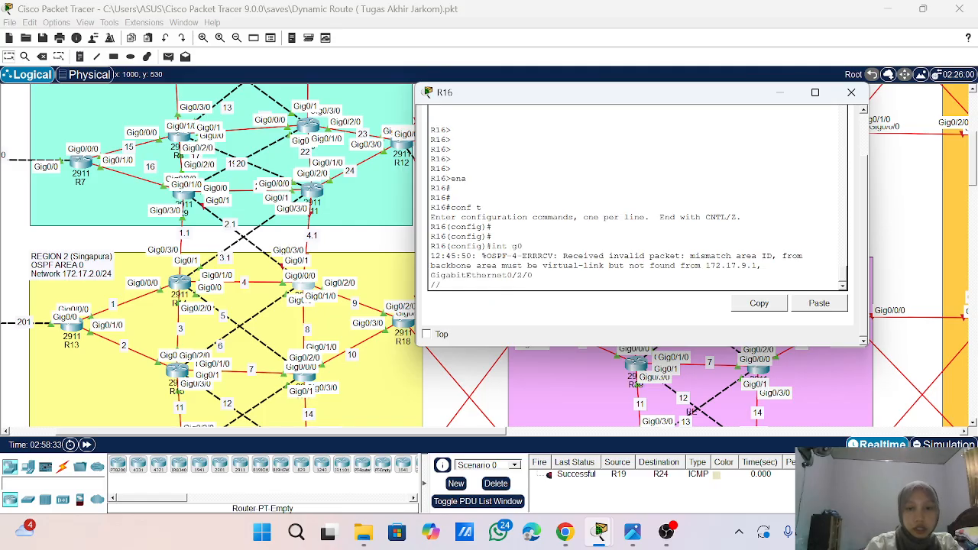
{"action": "key", "text": "Return"}
{"action": "key", "text": "Return"}
{"action": "key", "text": "Return"}
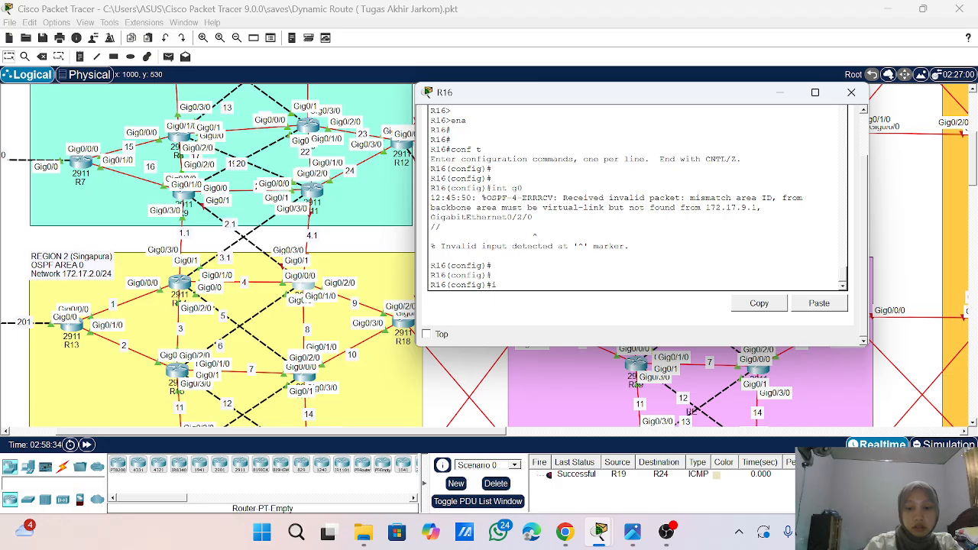
- Enable interface g0/3/0 on R16 with no sh
{"action": "type", "text": "int g0/3/0"}
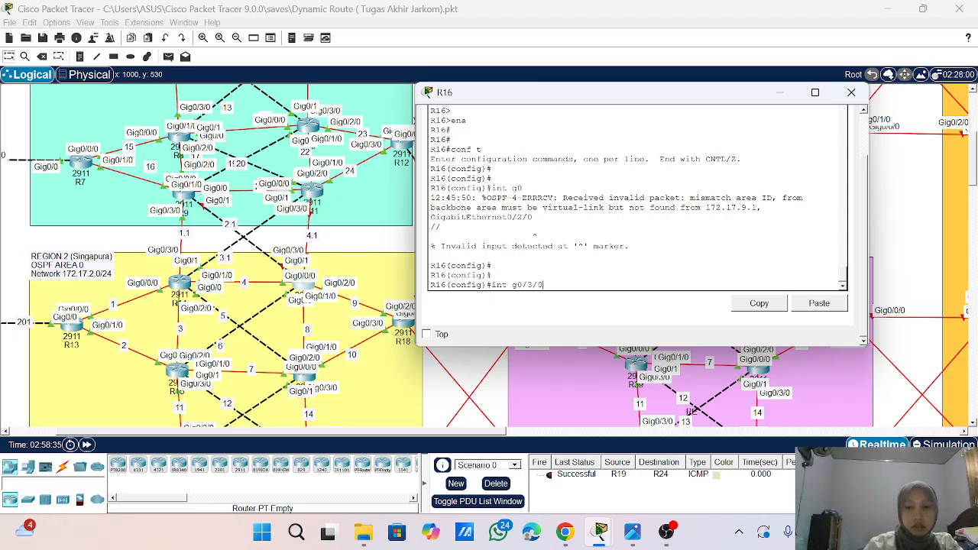
{"action": "key", "text": "Return"}
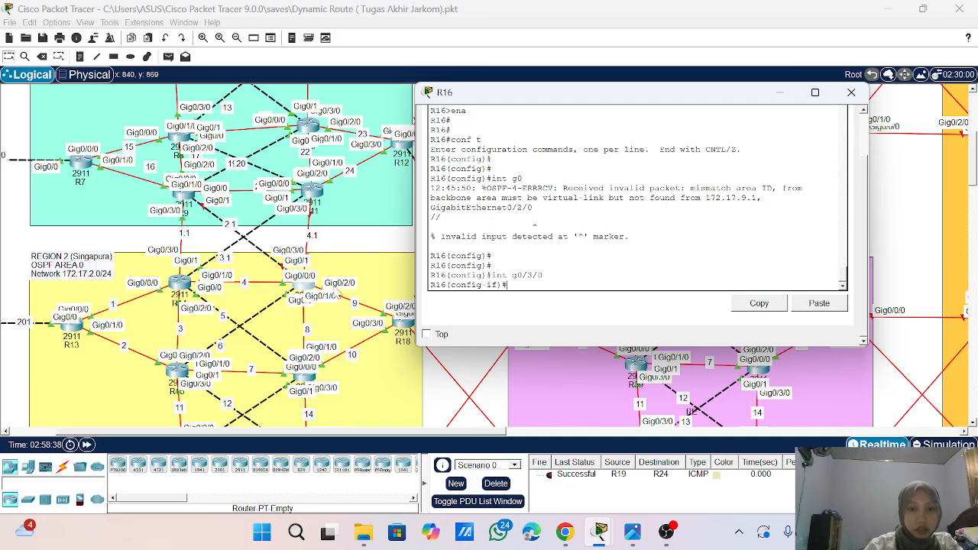
{"action": "type", "text": "no sh"}
{"action": "key", "text": "Return"}
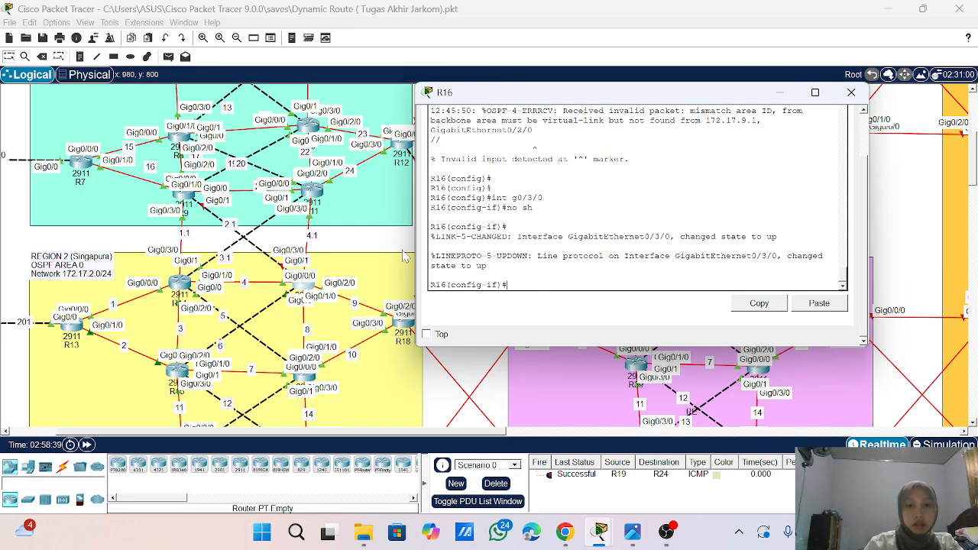
- Assign IP address 172.1.4.2 with mask 255.255.255.0 to R16's g0/3/0 interface
{"action": "type", "text": "ip add 172"}
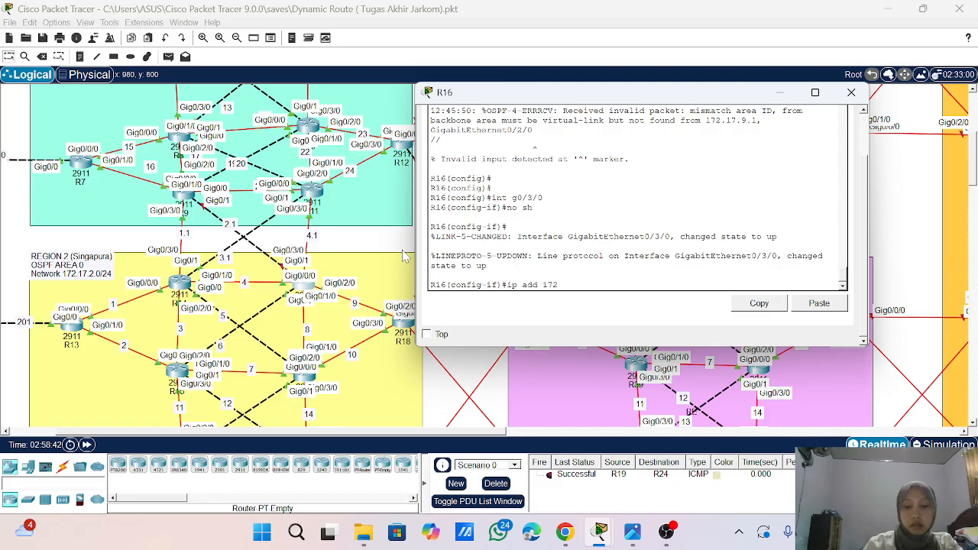
{"action": "type", "text": ".1.4.2"}
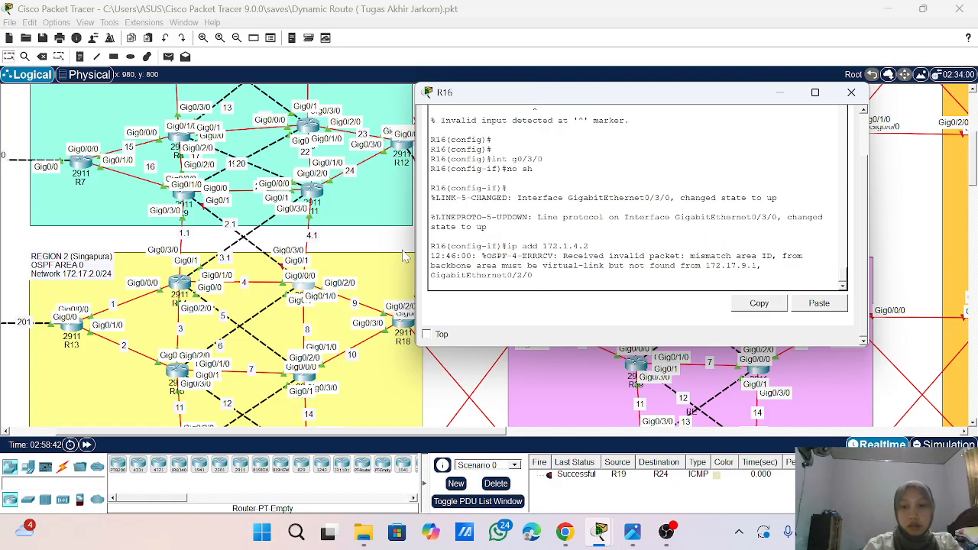
{"action": "key", "text": "Return"}
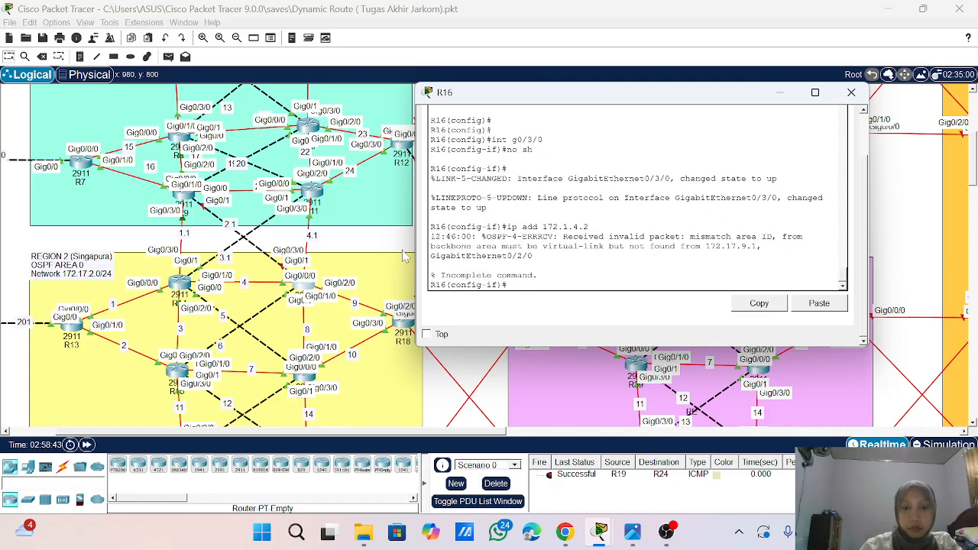
{"action": "key", "text": "Up"}
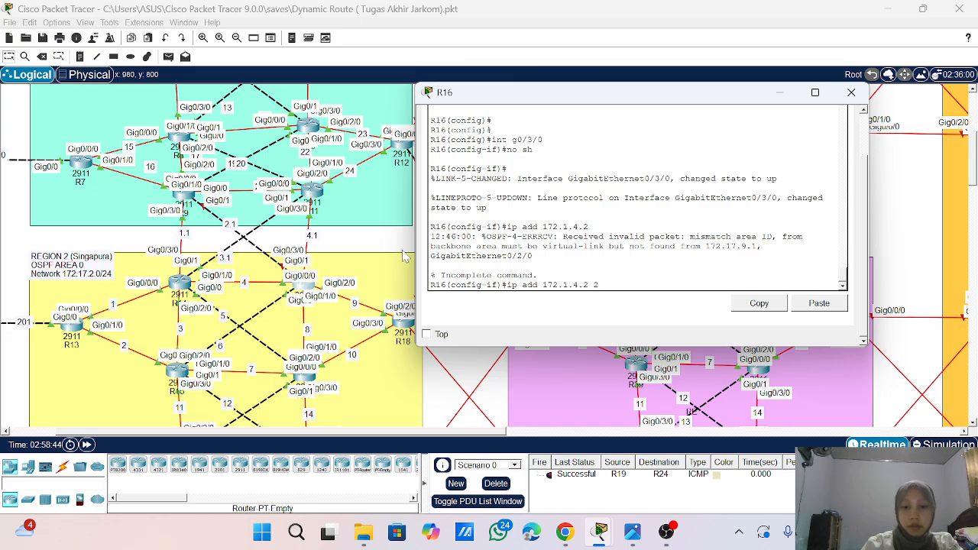
{"action": "type", "text": "255.255.255."}
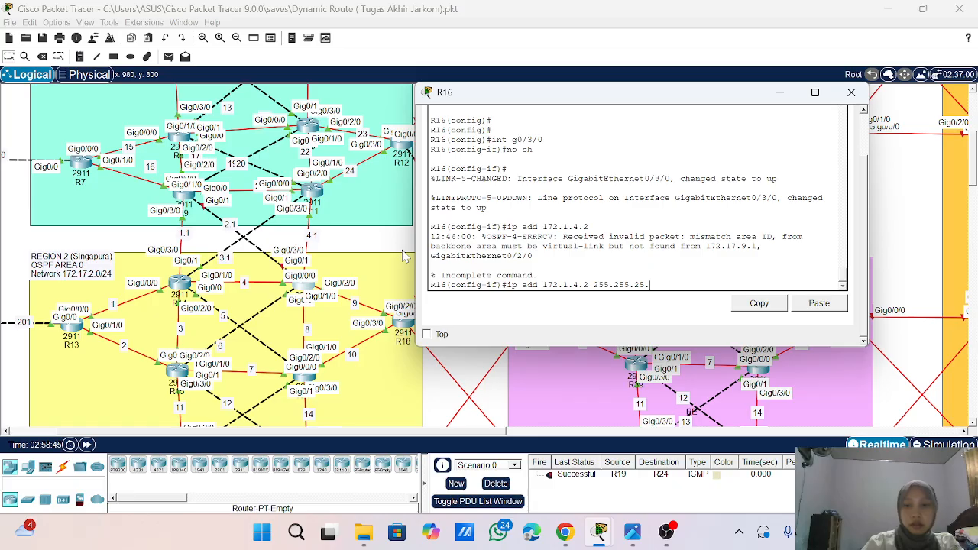
{"action": "type", "text": "0"}
{"action": "key", "text": "Return"}
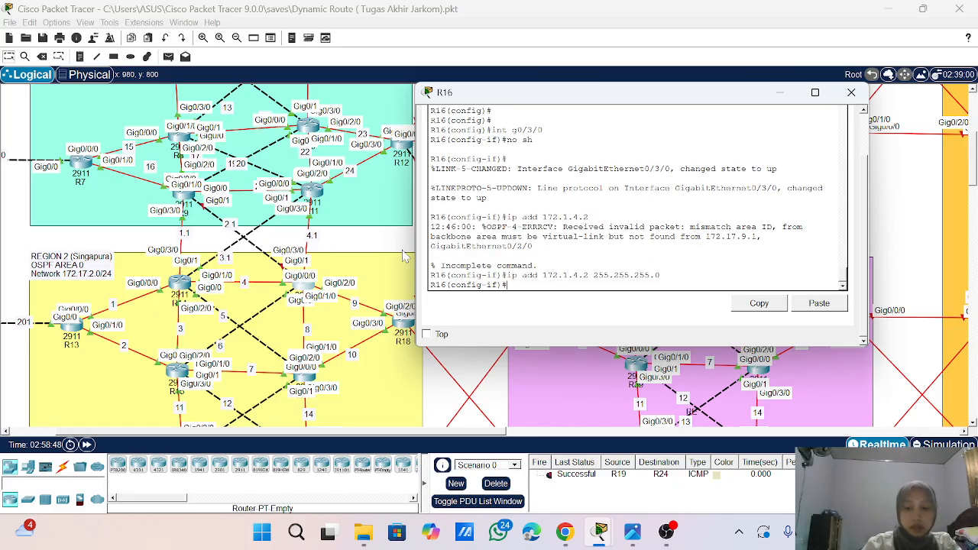
- Enable interface g0/1 on R16 with no sh
{"action": "type", "text": "int g0/1"}
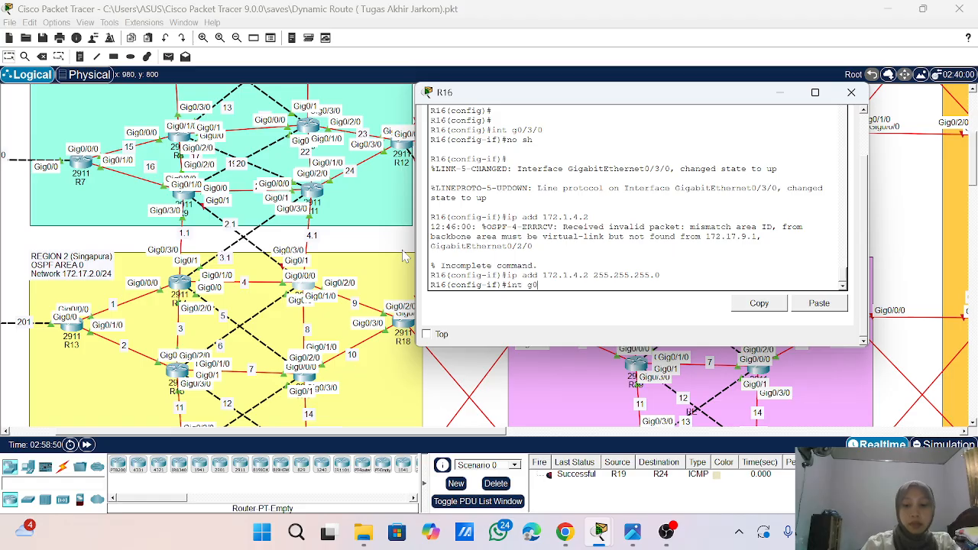
{"action": "key", "text": "Return"}
{"action": "key", "text": "Return"}
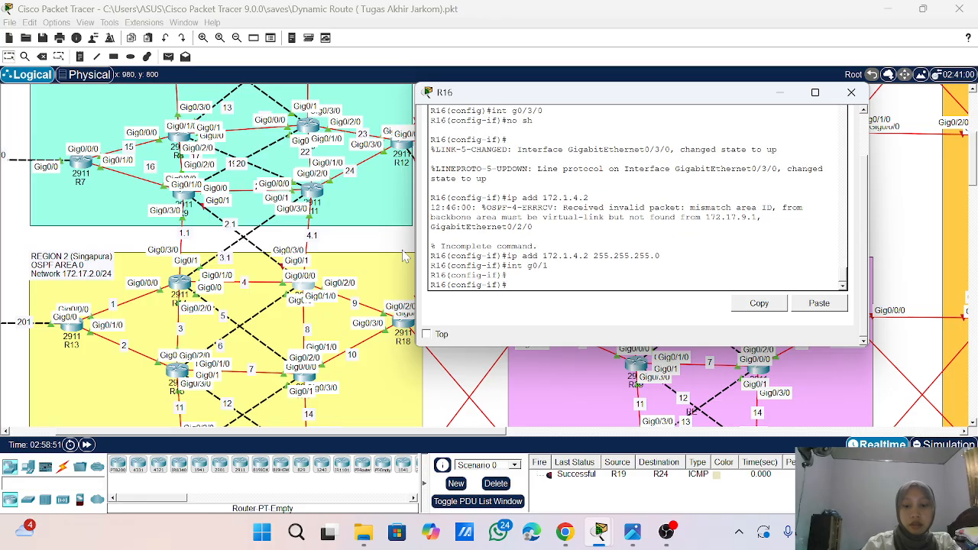
{"action": "type", "text": "no sh"}
{"action": "key", "text": "Return"}
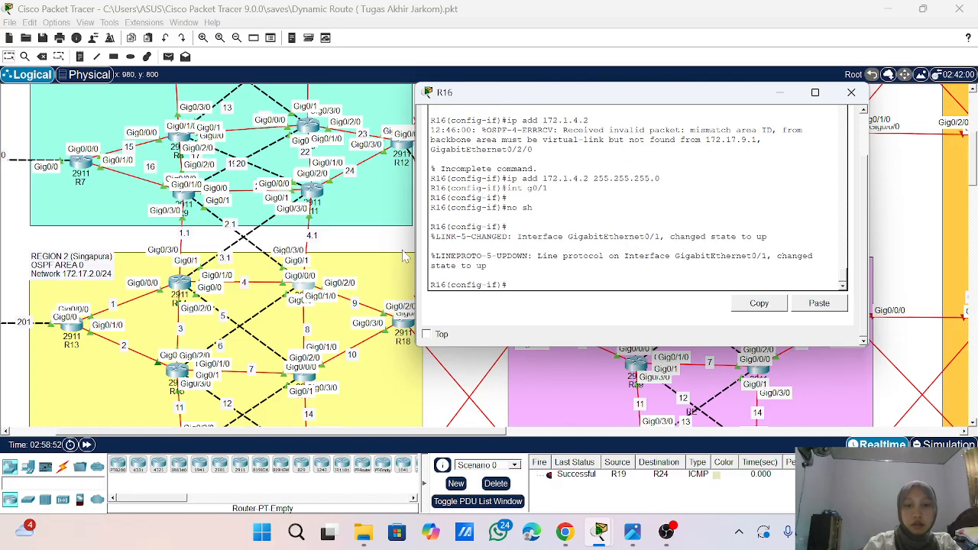
{"action": "key", "text": "Return"}
- Assign IP address 172.1.2.1 with mask 255.255.255.0 to R16's g0/1 interface
{"action": "type", "text": "ip ad"}
{"action": "key", "text": "Return"}
{"action": "key", "text": "Return"}
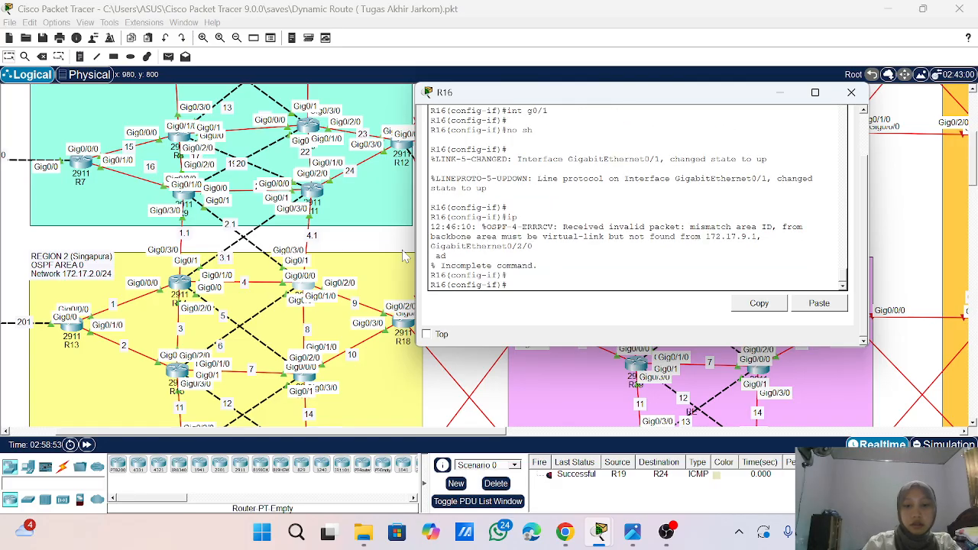
{"action": "type", "text": "ip add"}
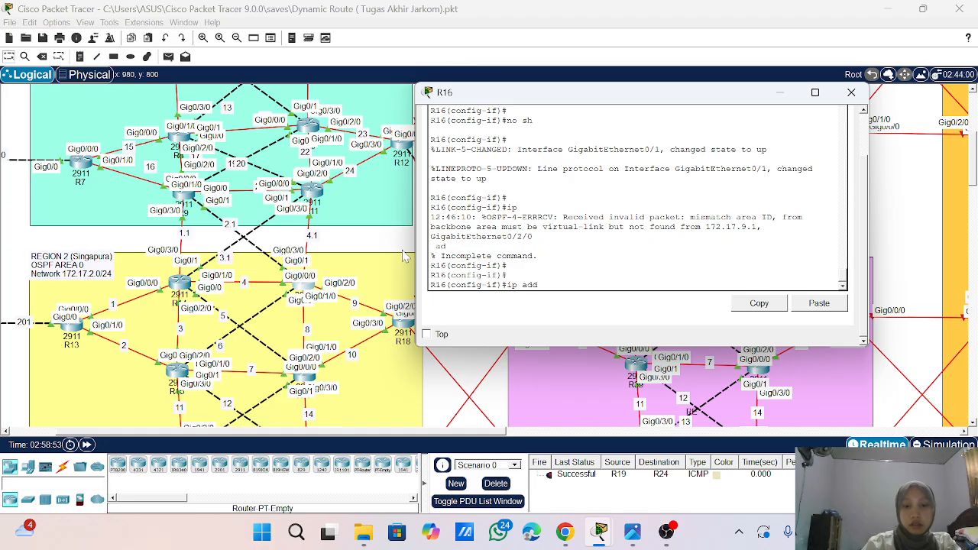
{"action": "type", "text": " 172.1.2."}
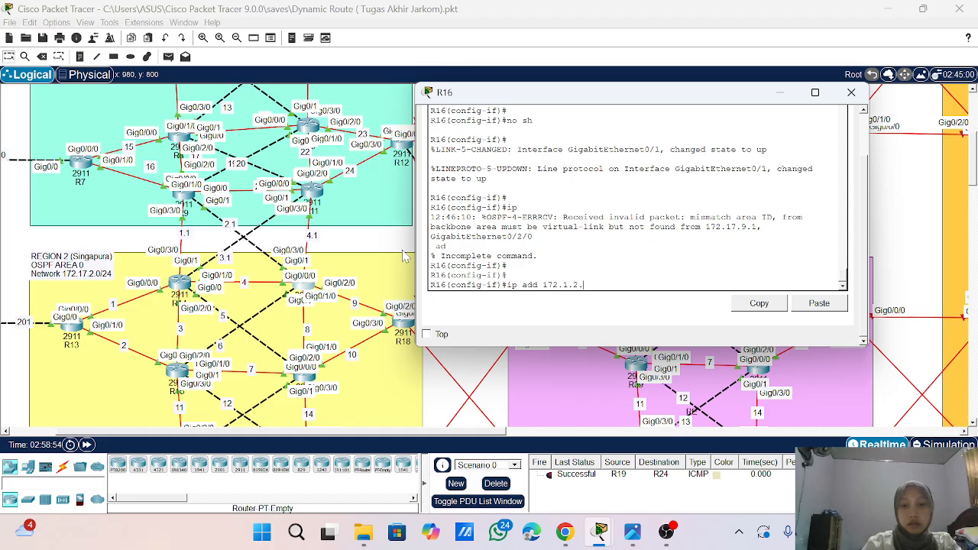
{"action": "type", "text": "1 255"}
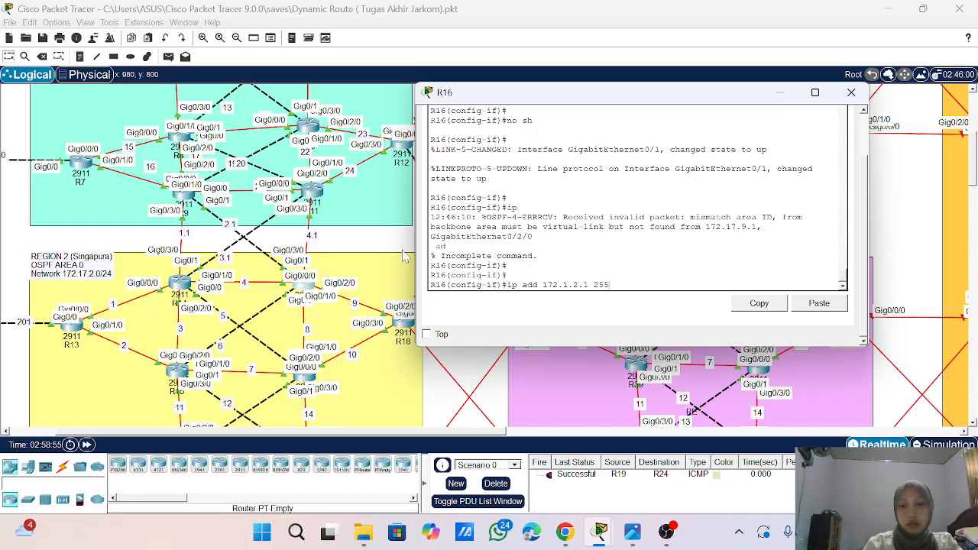
{"action": "type", "text": ".255.255.0"}
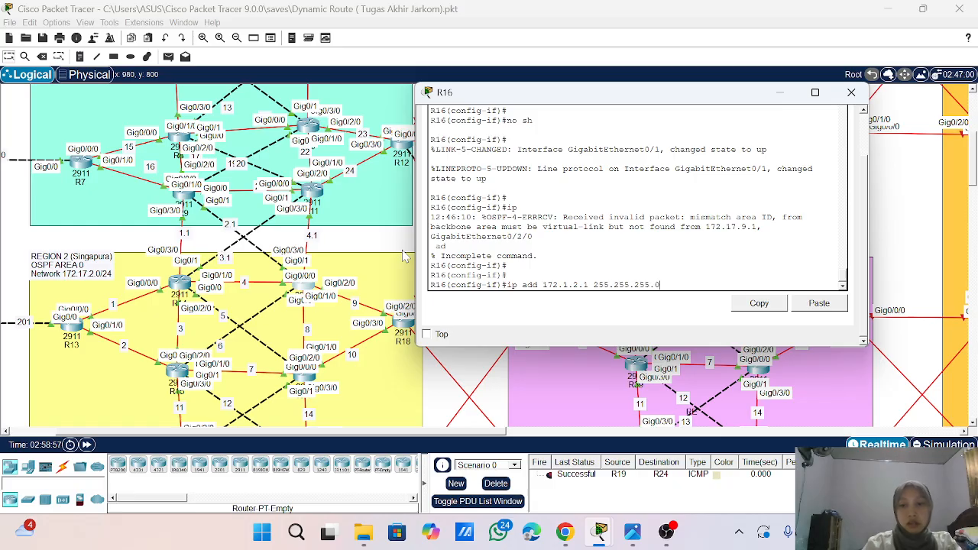
{"action": "key", "text": "Return"}
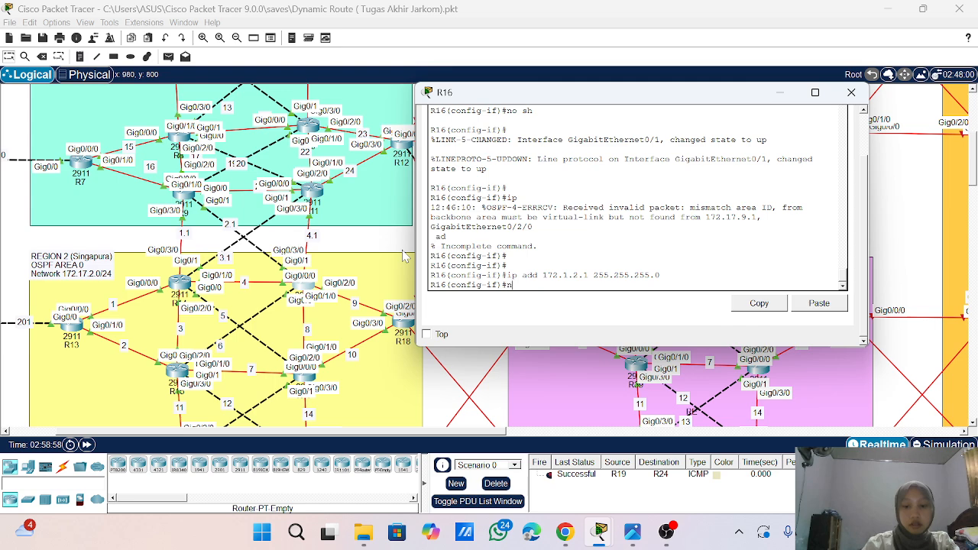
- Return from interface configuration to R16's global configuration mode with exit
{"action": "type", "text": "exit"}
{"action": "key", "text": "Return"}
{"action": "key", "text": "Return"}
{"action": "key", "text": "Return"}
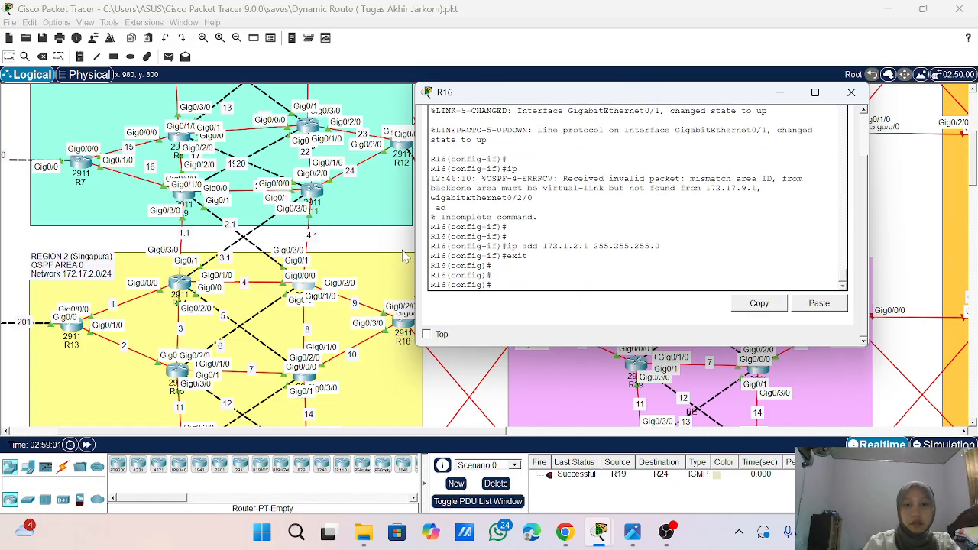
- Enter OSPF process 1 on R16 with router ospf 1 and turn on log-adjacency-changes
{"action": "type", "text": "route"}
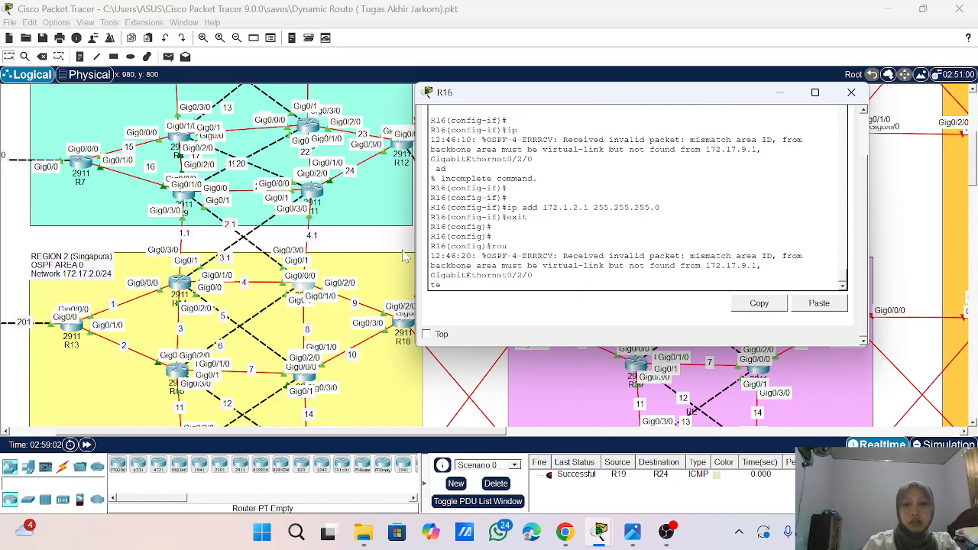
{"action": "key", "text": "Return"}
{"action": "key", "text": "Return"}
{"action": "key", "text": "Return"}
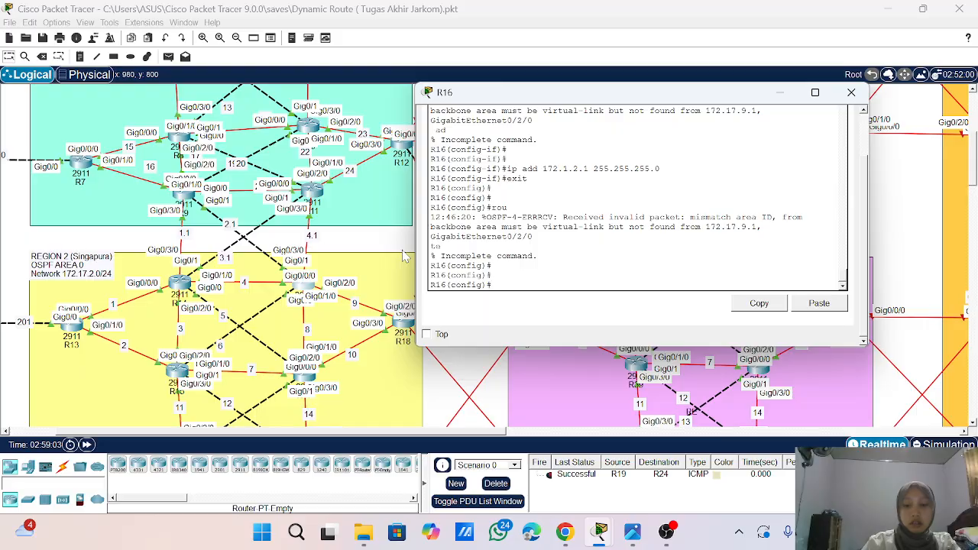
{"action": "type", "text": "router osp"}
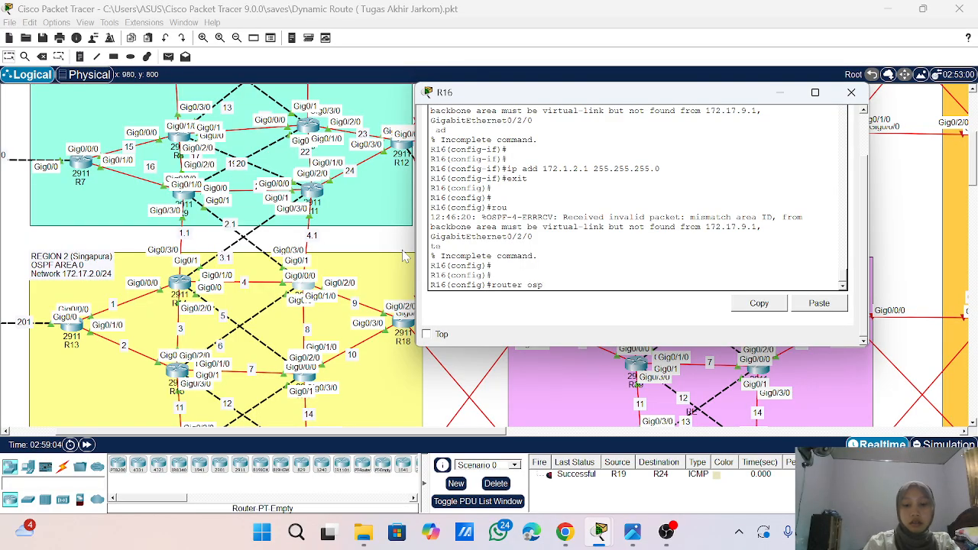
{"action": "type", "text": "f 1"}
{"action": "key", "text": "Return"}
{"action": "type", "text": "lo"}
{"action": "key", "text": "Tab"}
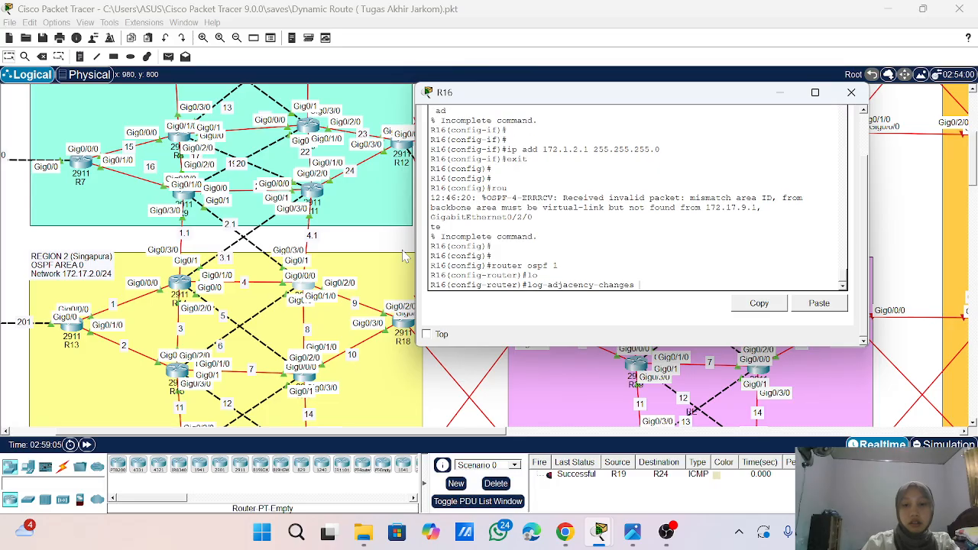
{"action": "key", "text": "Return"}
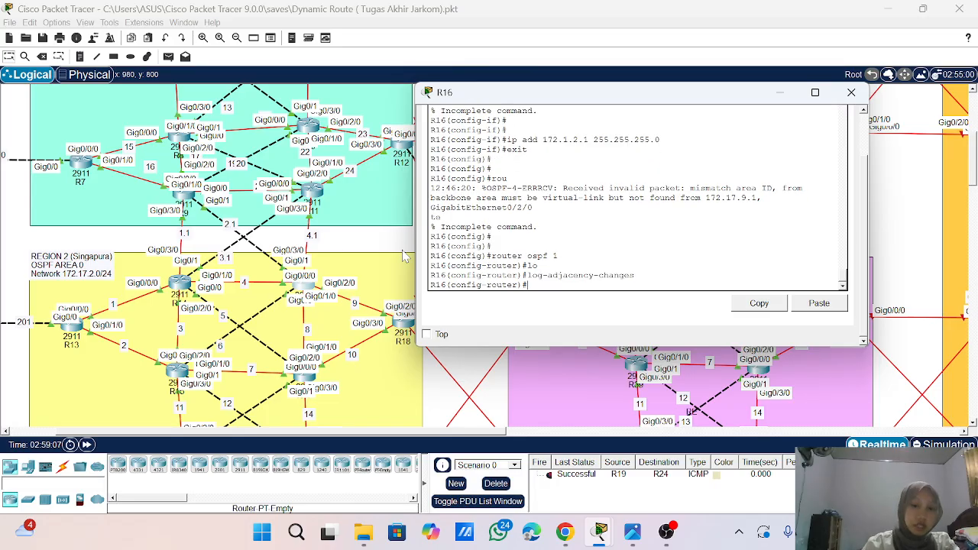
{"action": "type", "text": "n"}
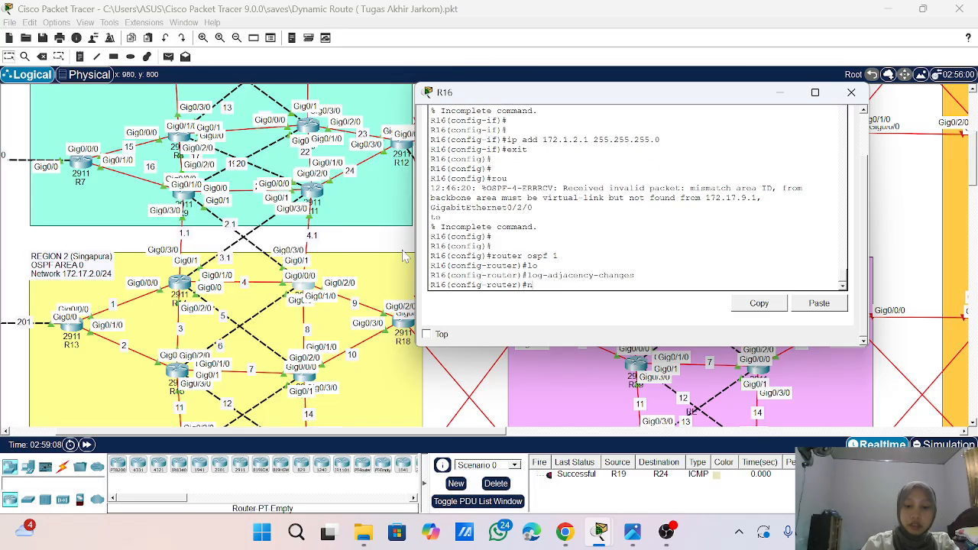
{"action": "type", "text": "e"}
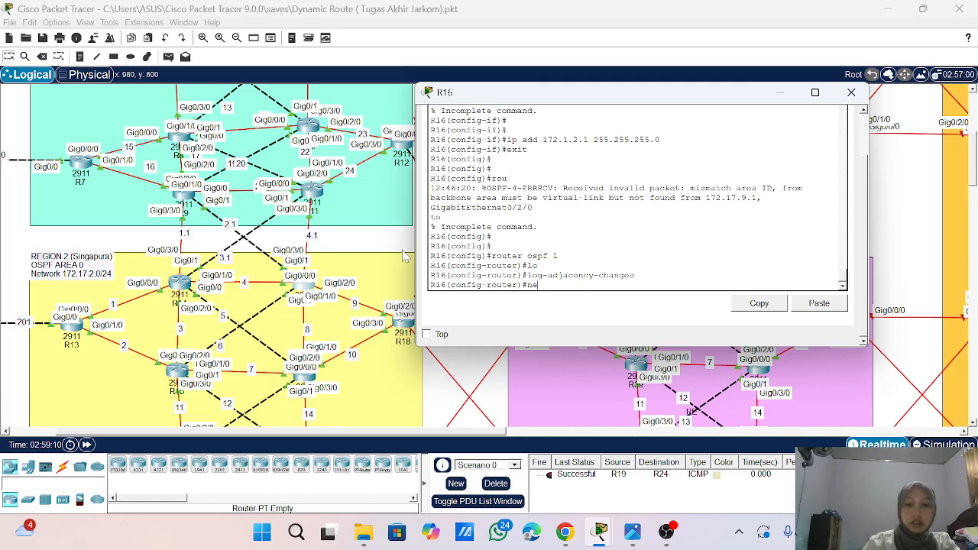
{"action": "key", "text": "Tab"}
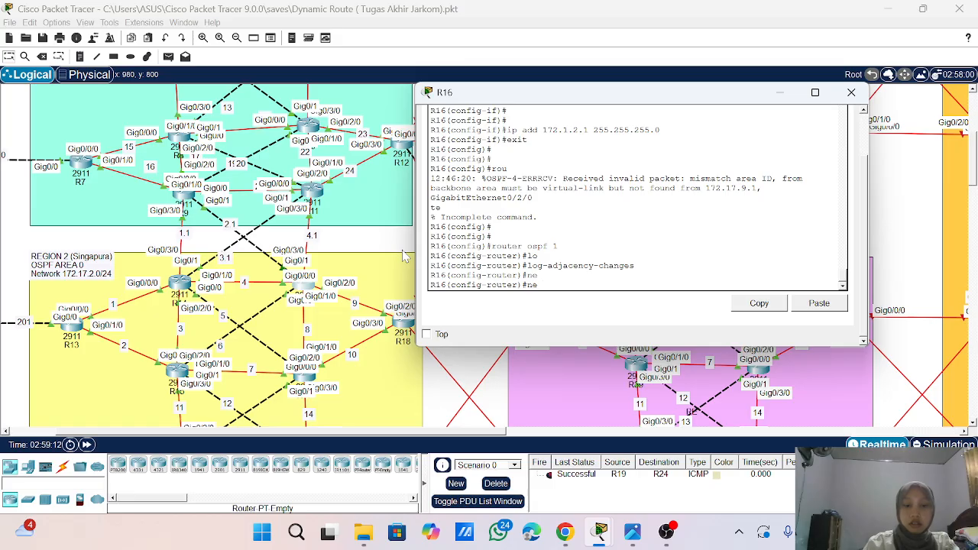
{"action": "key", "text": "Tab"}
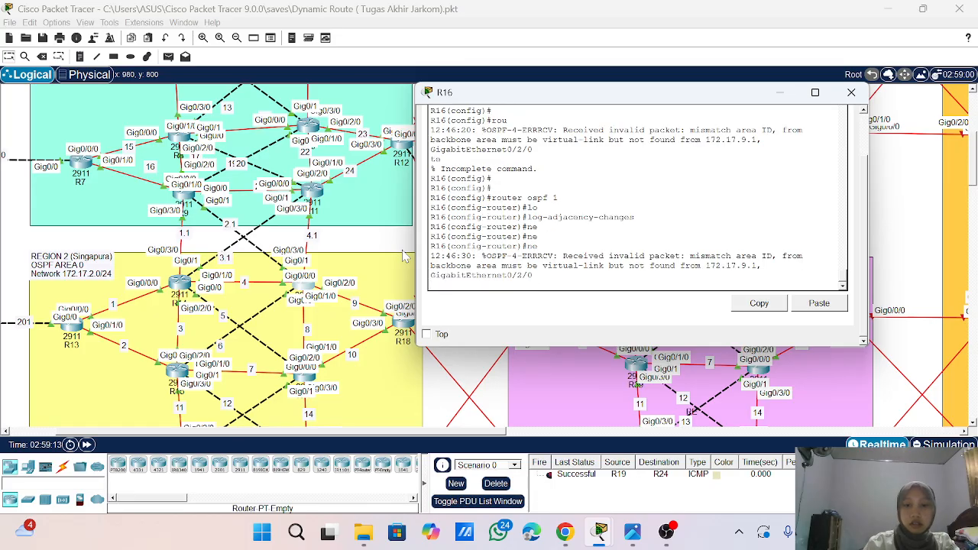
{"action": "key", "text": "Return"}
{"action": "key", "text": "Return"}
{"action": "key", "text": "Return"}
{"action": "key", "text": "Return"}
{"action": "key", "text": "Return"}
- Try to advertise network 172.1.1.0 with wildcard mask 0.0.0.255 in R16's OSPF process 1
{"action": "type", "text": "net"}
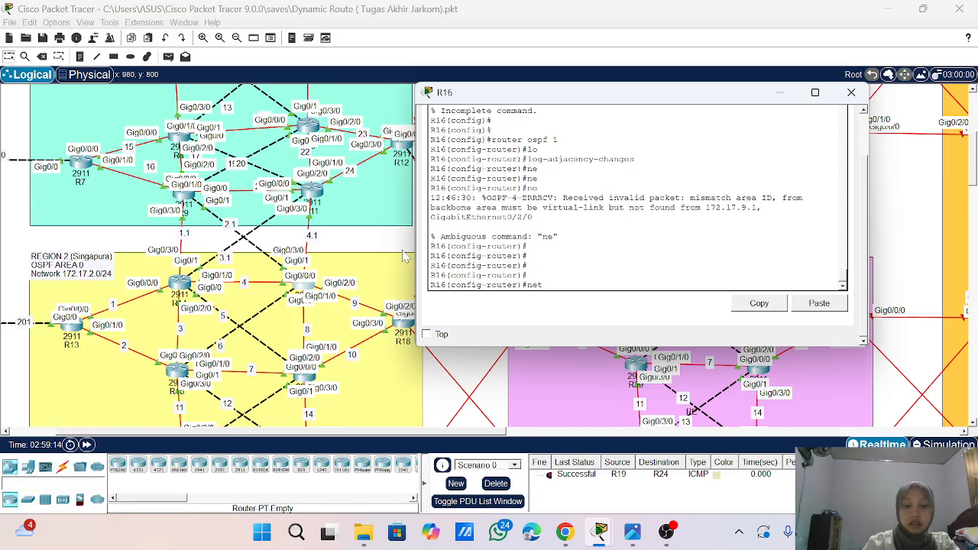
{"action": "type", "text": "work 17"}
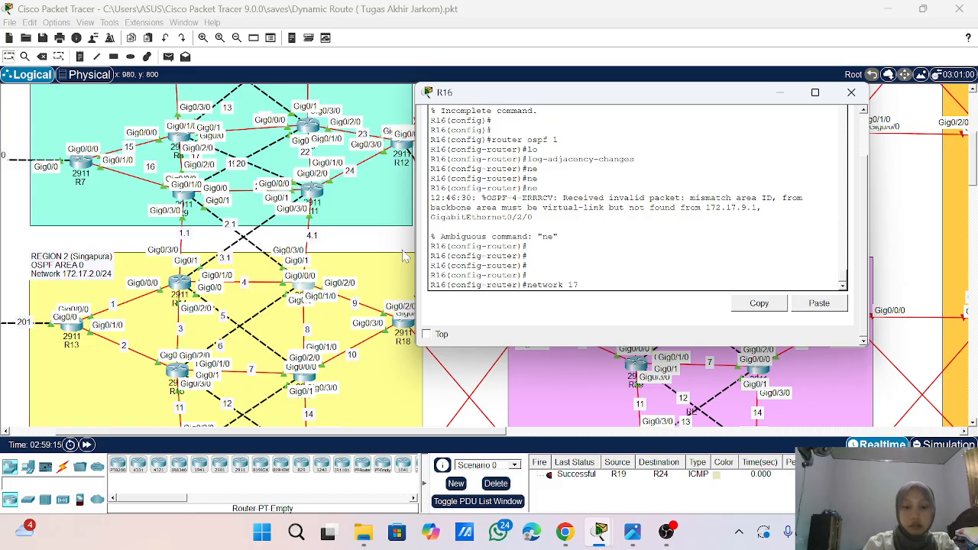
{"action": "type", "text": "2.1.1.0 0.0.0.2"}
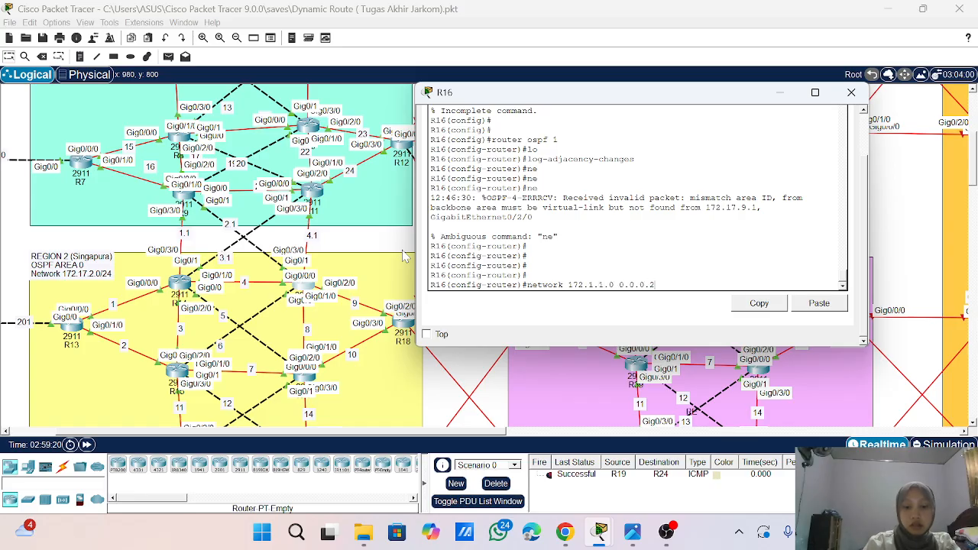
{"action": "type", "text": "55 a"}
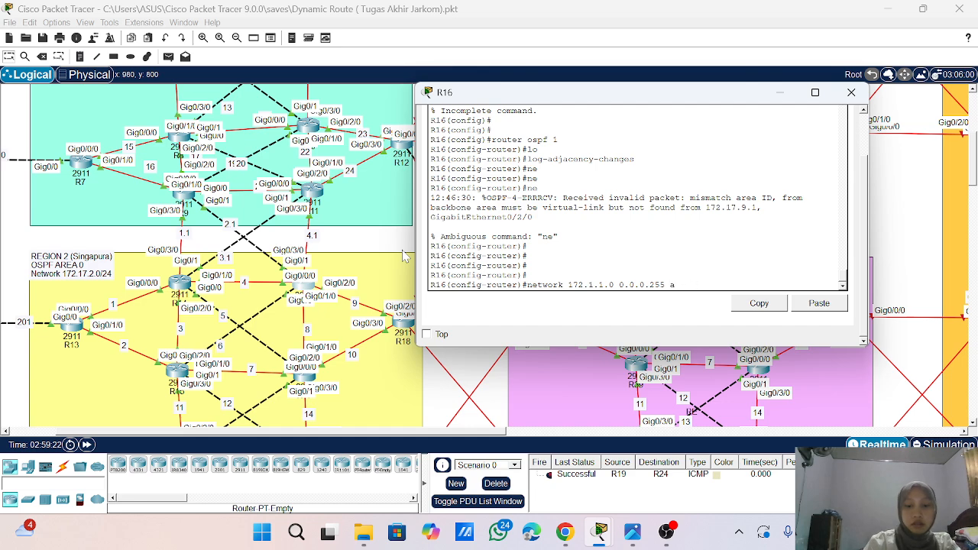
{"action": "type", "text": "re"}
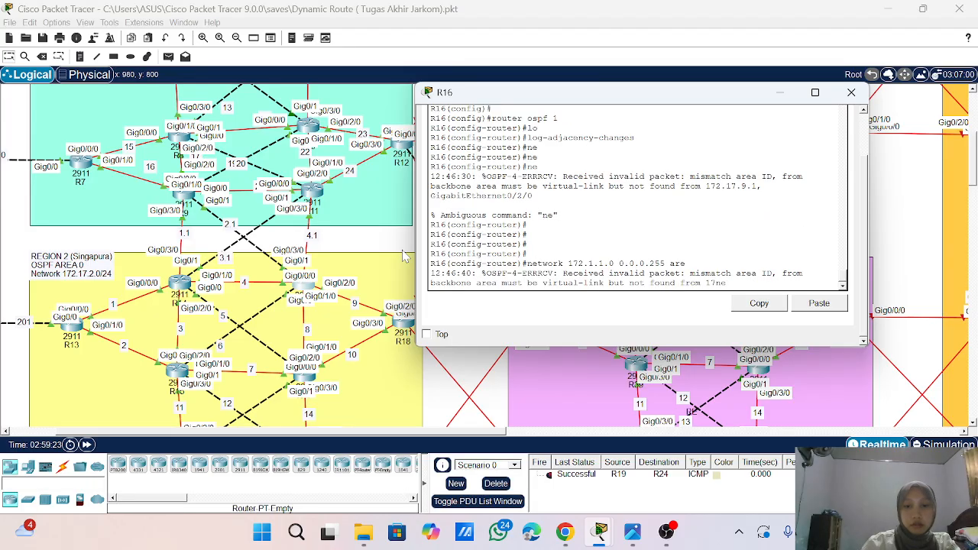
{"action": "key", "text": "Up"}
{"action": "key", "text": "Return"}
{"action": "key", "text": "Return"}
{"action": "key", "text": "Return"}
{"action": "key", "text": "Return"}
{"action": "key", "text": "Up"}
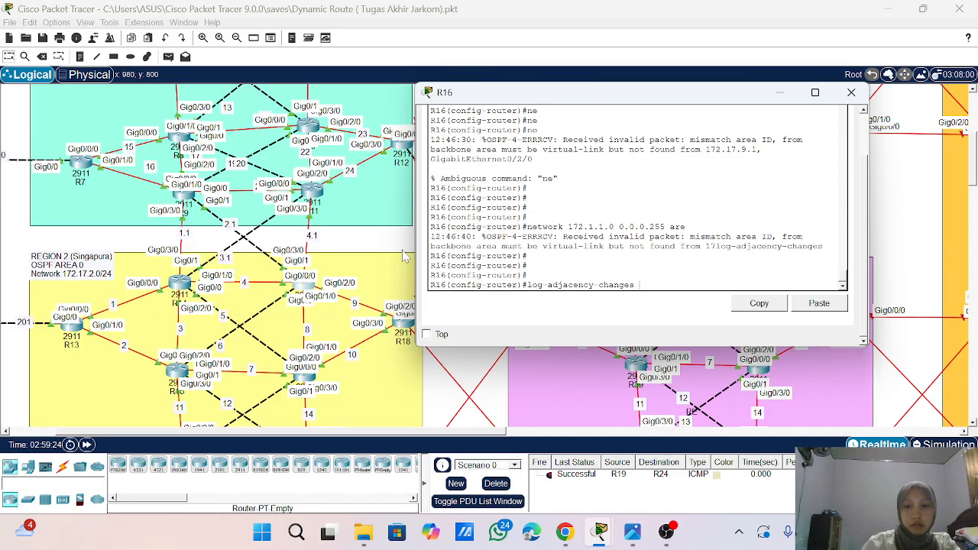
{"action": "key", "text": "Up"}
{"action": "key", "text": "Up"}
{"action": "key", "text": "Up"}
{"action": "key", "text": "Down"}
{"action": "key", "text": "Down"}
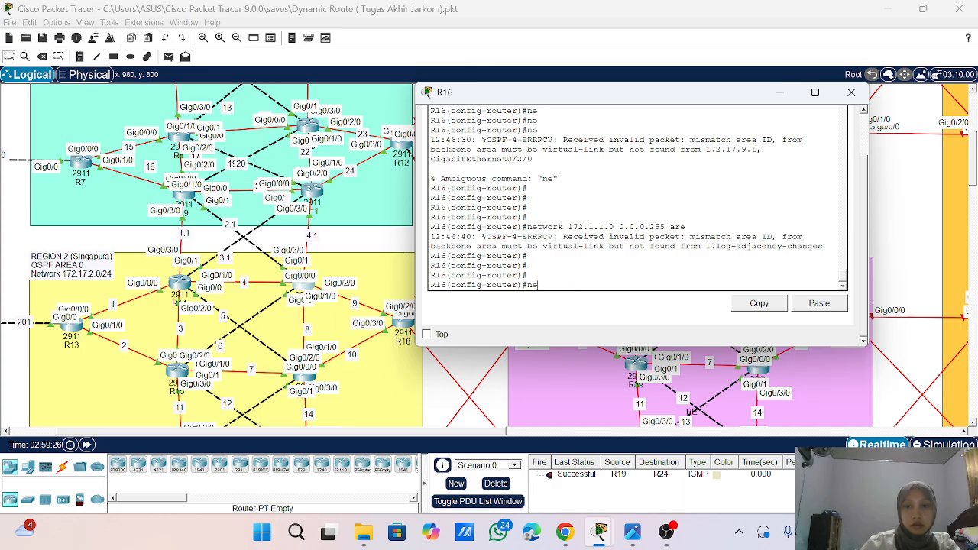
- Advertise network 172.1.1.0 with wildcard mask 0.0.0.255 in area 0 of R16's OSPF process, reusing the partial command in the console
{"action": "left_click_drag", "start_coordinate": [686, 227], "coordinate": [527, 227]}
{"action": "left_click", "coordinate": [769, 306]}
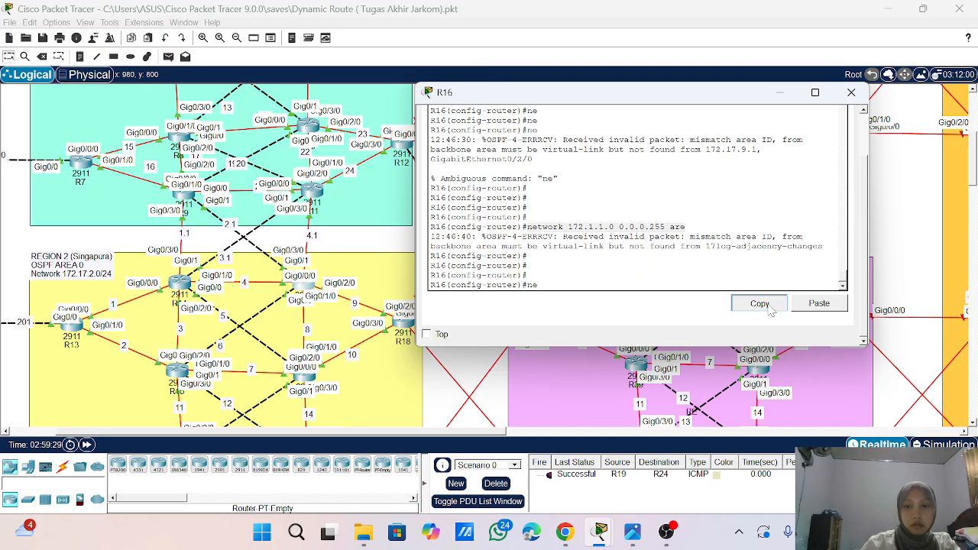
{"action": "key", "text": "BackSpace"}
{"action": "key", "text": "BackSpace"}
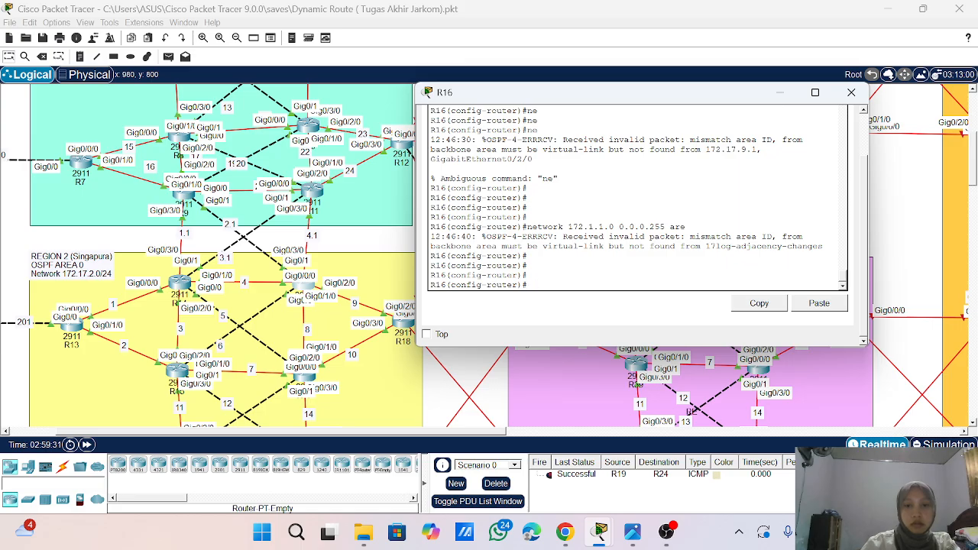
{"action": "left_click", "coordinate": [814, 305]}
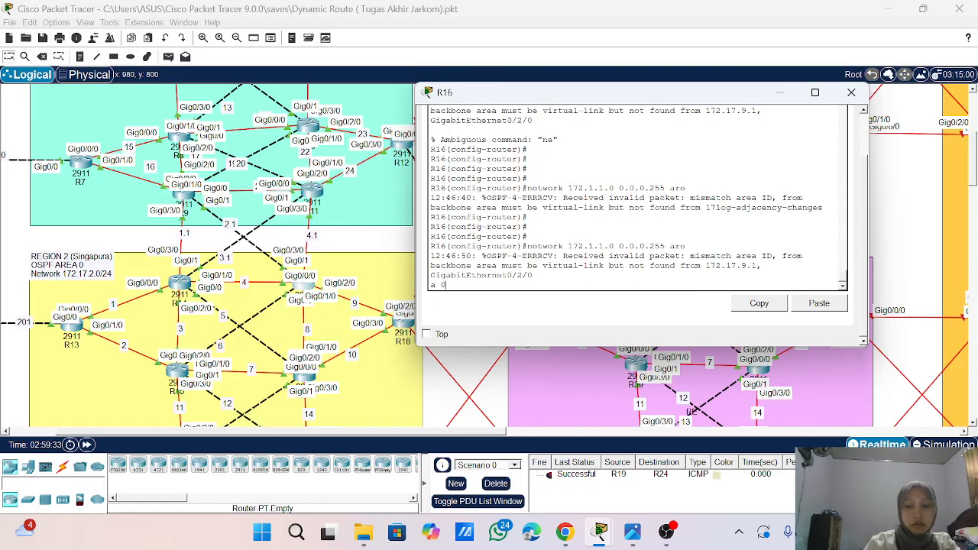
{"action": "key", "text": "Return"}
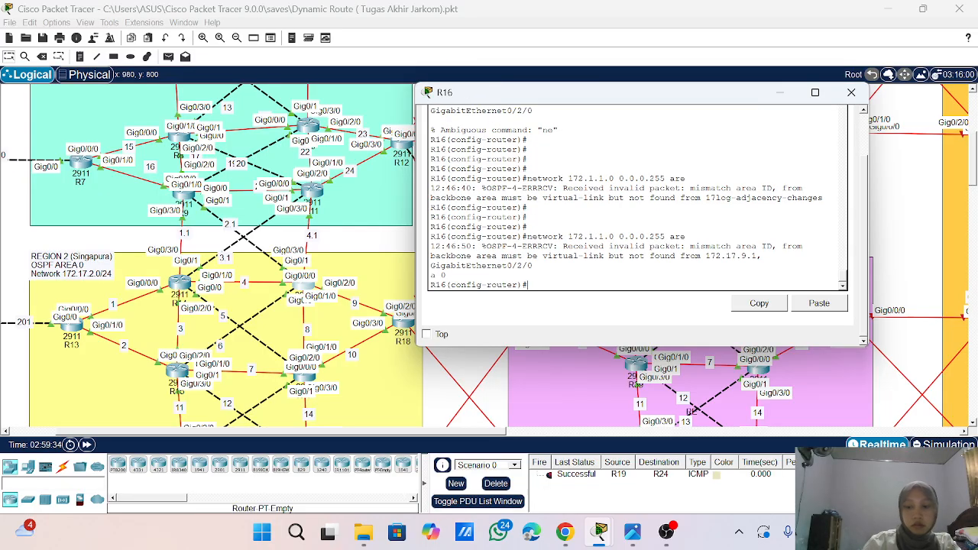
{"action": "key", "text": "Up"}
{"action": "key", "text": "Return"}
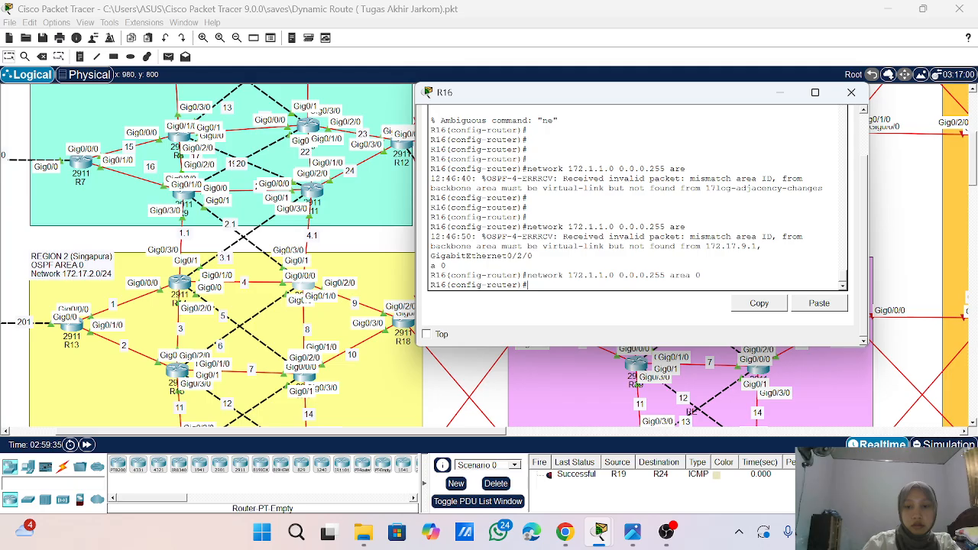
- Advertise network 172.1.4.0 with wildcard mask 0.0.0.255 in area 0 of R16's OSPF process
{"action": "key", "text": "Up"}
{"action": "key", "text": "Left"}
{"action": "key", "text": "Left"}
{"action": "key", "text": "Left"}
{"action": "key", "text": "Left"}
{"action": "key", "text": "Left"}
{"action": "key", "text": "Left"}
{"action": "key", "text": "Left"}
{"action": "key", "text": "Left"}
{"action": "key", "text": "Left"}
{"action": "key", "text": "Left"}
{"action": "key", "text": "Left"}
{"action": "key", "text": "Left"}
{"action": "key", "text": "Left"}
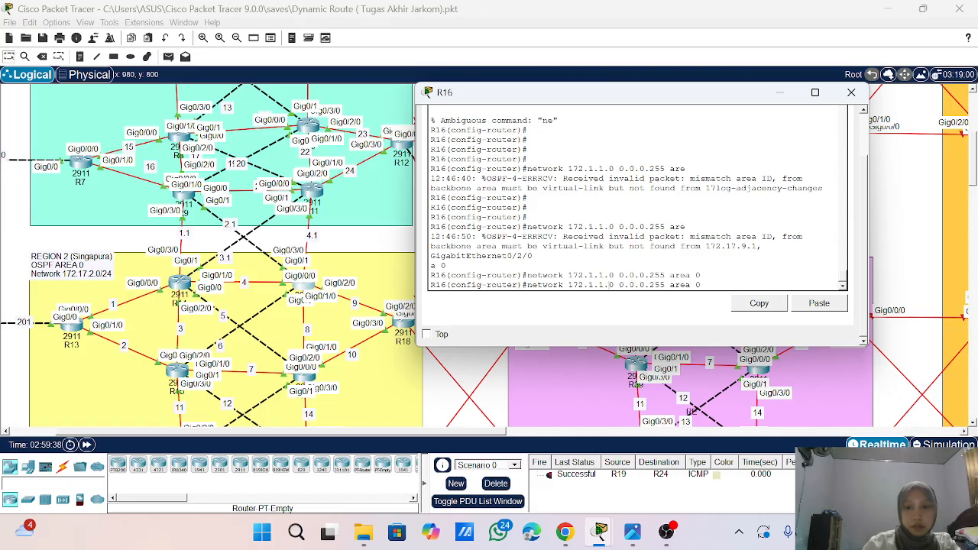
{"action": "key", "text": "BackSpace"}
{"action": "type", "text": "4"}
{"action": "key", "text": "Return"}
{"action": "key", "text": "Return"}
{"action": "key", "text": "Return"}
{"action": "key", "text": "Return"}
{"action": "key", "text": "Return"}
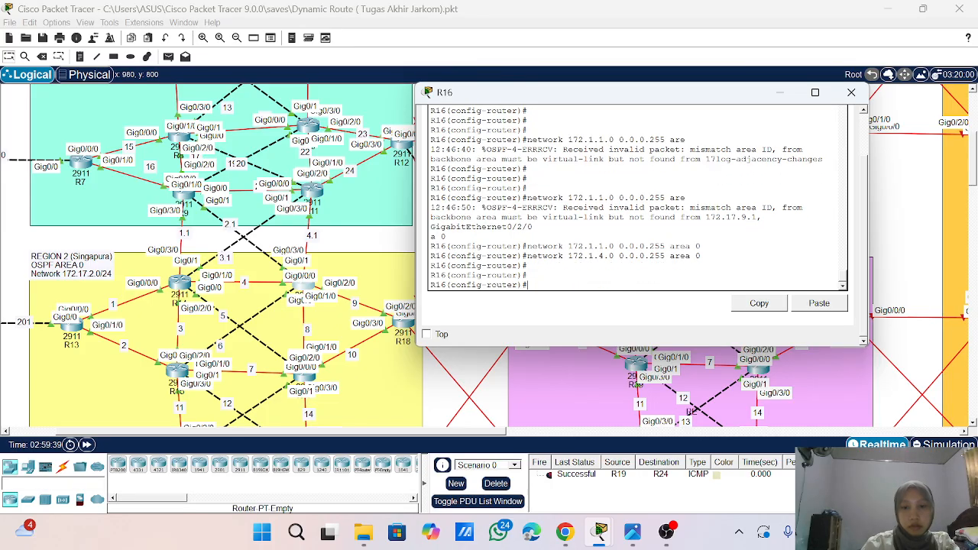
- Display R16's routing table with do sho ip route and page through it to the end
{"action": "type", "text": "do sho"}
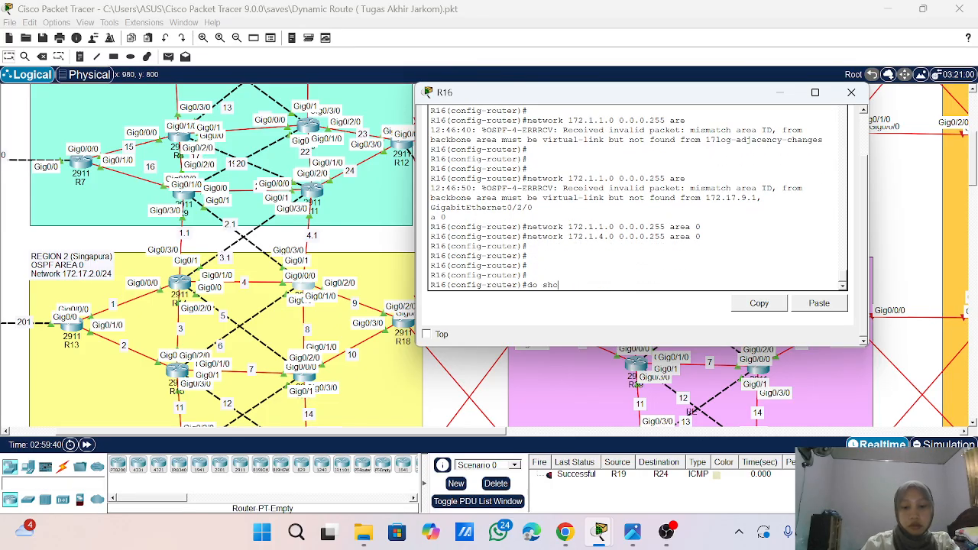
{"action": "type", "text": " ip route"}
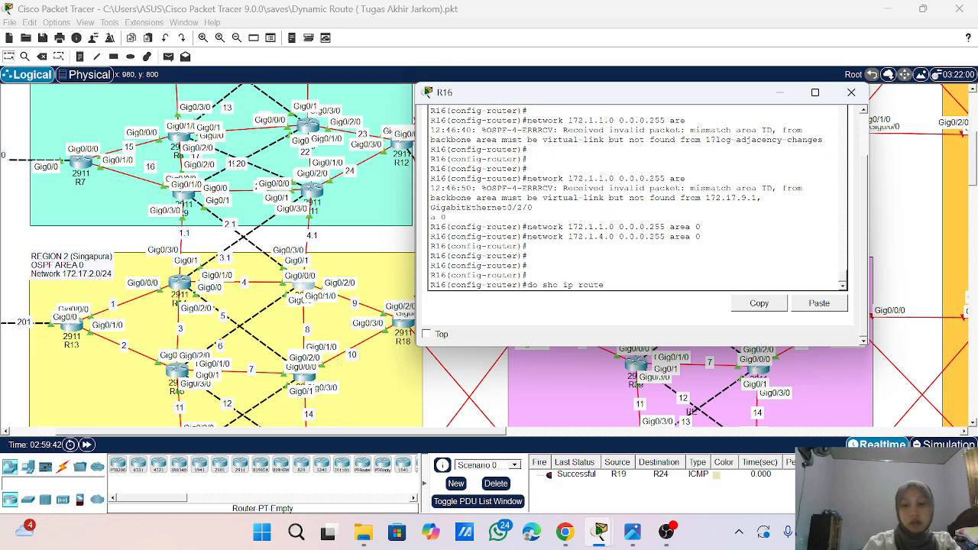
{"action": "key", "text": "Return"}
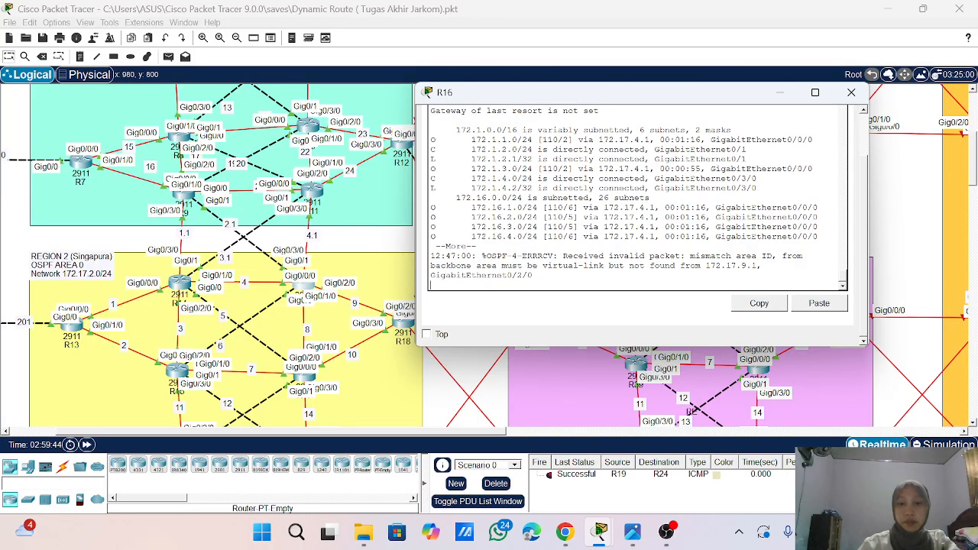
{"action": "key", "text": "Return"}
{"action": "key", "text": "Return"}
{"action": "key", "text": "Return"}
{"action": "key", "text": "Return"}
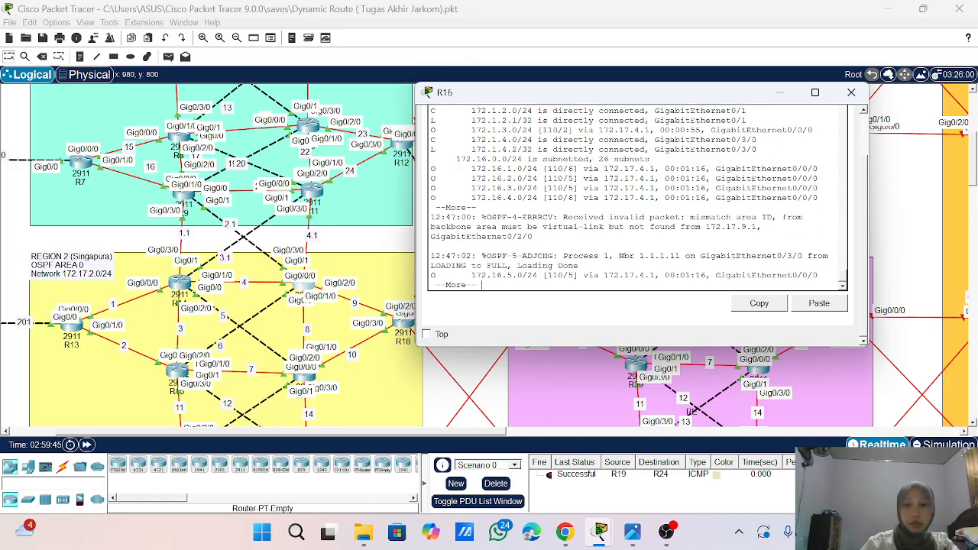
{"action": "key", "text": "Return"}
{"action": "key", "text": "Return"}
{"action": "key", "text": "Return"}
{"action": "key", "text": "Return"}
{"action": "key", "text": "Return"}
{"action": "key", "text": "Return"}
{"action": "key", "text": "Return"}
{"action": "key", "text": "Return"}
{"action": "key", "text": "Return"}
{"action": "key", "text": "Return"}
{"action": "key", "text": "Return"}
{"action": "key", "text": "Return"}
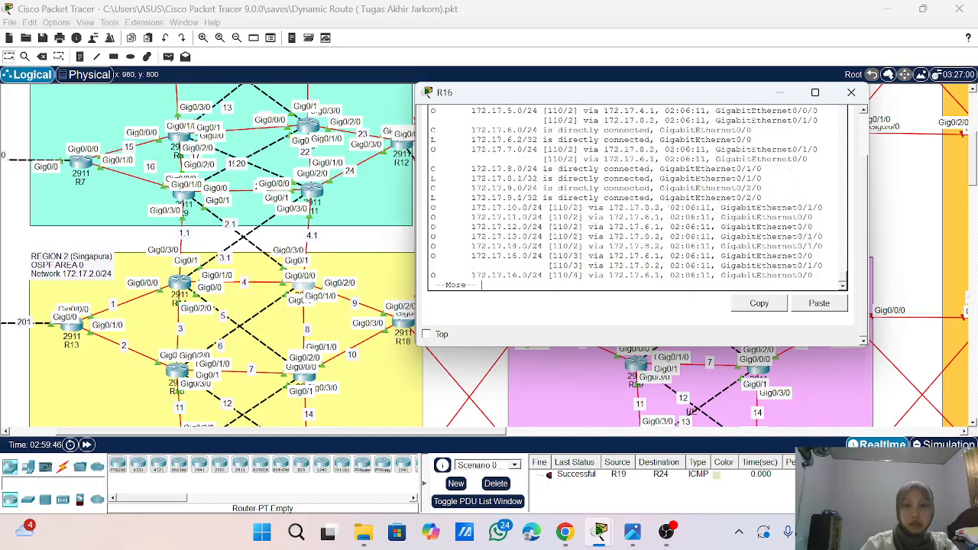
{"action": "key", "text": "Return"}
{"action": "key", "text": "Return"}
{"action": "key", "text": "Return"}
{"action": "key", "text": "Return"}
{"action": "key", "text": "Return"}
{"action": "key", "text": "Return"}
{"action": "key", "text": "Return"}
{"action": "key", "text": "Return"}
{"action": "key", "text": "Return"}
{"action": "key", "text": "Return"}
{"action": "key", "text": "Return"}
{"action": "key", "text": "Return"}
{"action": "key", "text": "Return"}
{"action": "key", "text": "Return"}
{"action": "key", "text": "Return"}
{"action": "key", "text": "Return"}
{"action": "key", "text": "Return"}
{"action": "key", "text": "Return"}
- Leave R16's configuration mode with end, save the configuration with wr, and close the router's window
{"action": "type", "text": "end"}
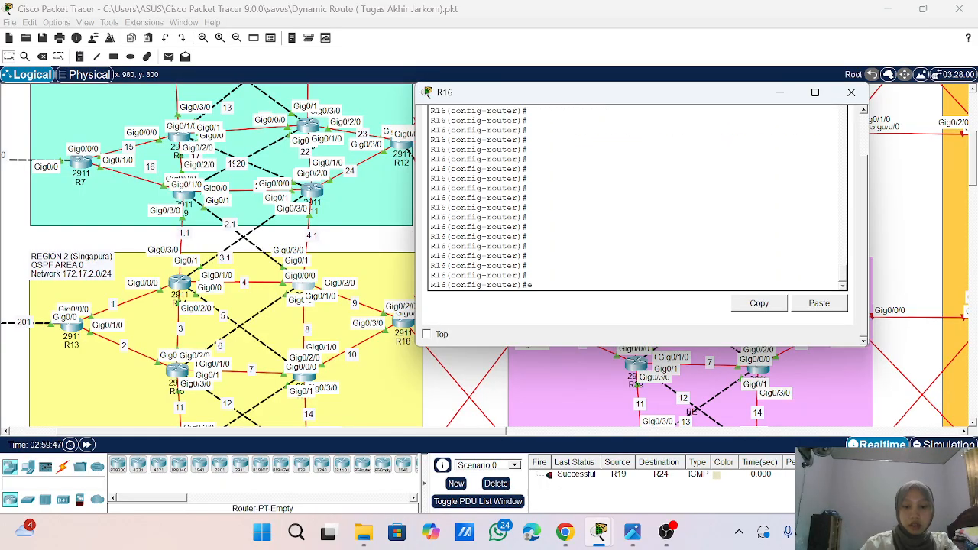
{"action": "key", "text": "Return"}
{"action": "key", "text": "Return"}
{"action": "key", "text": "Return"}
{"action": "key", "text": "Return"}
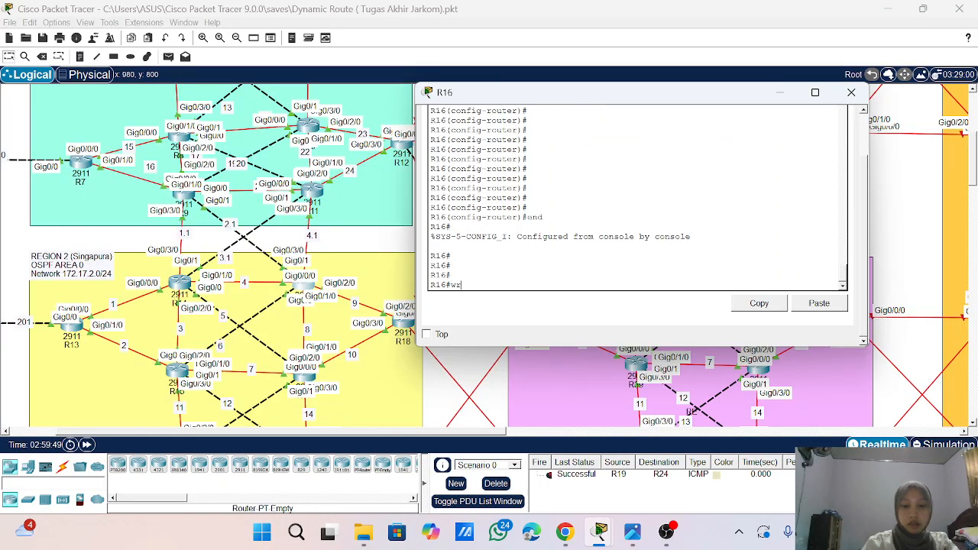
{"action": "type", "text": "wr"}
{"action": "key", "text": "Return"}
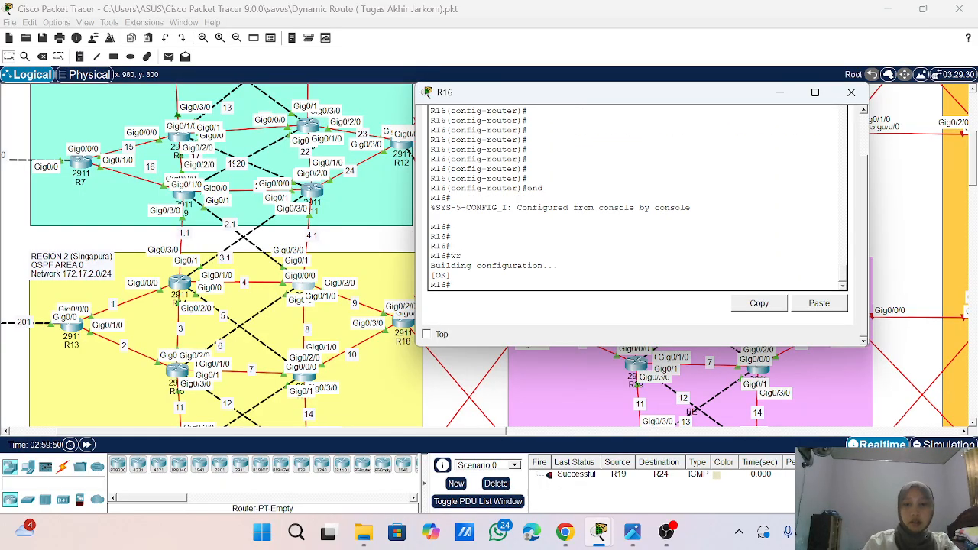
{"action": "left_click", "coordinate": [852, 94]}
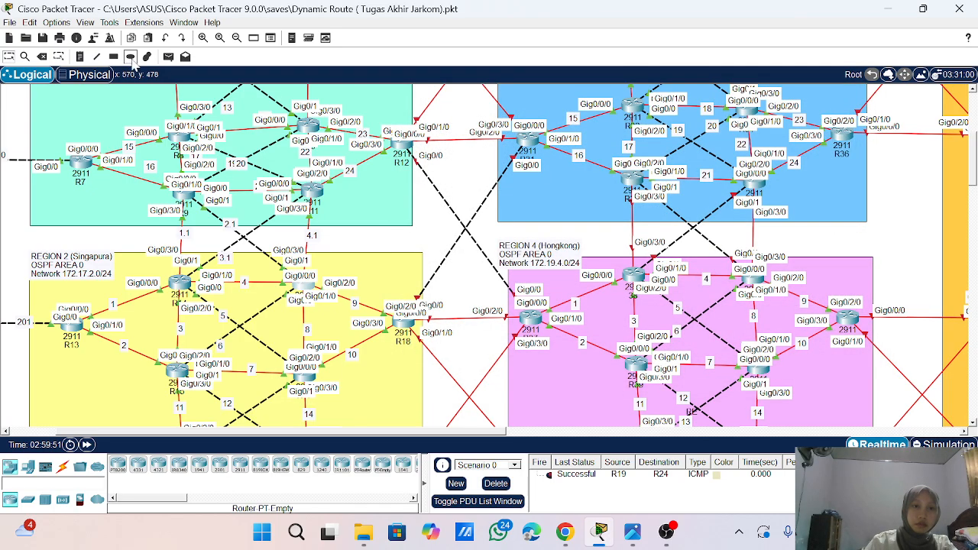
- Test connectivity by sending a simple PDU from R9 to R16
{"action": "left_click", "coordinate": [169, 56]}
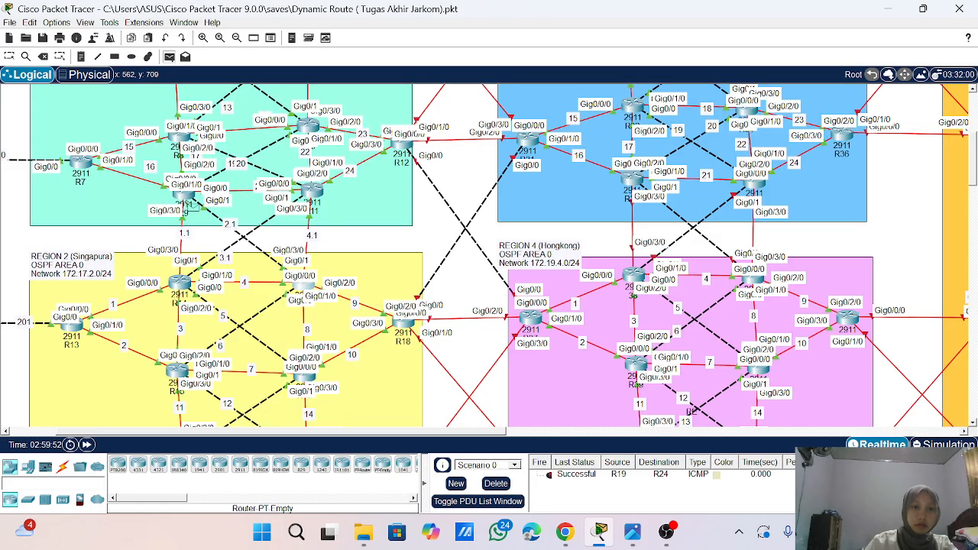
{"action": "left_click", "coordinate": [184, 196]}
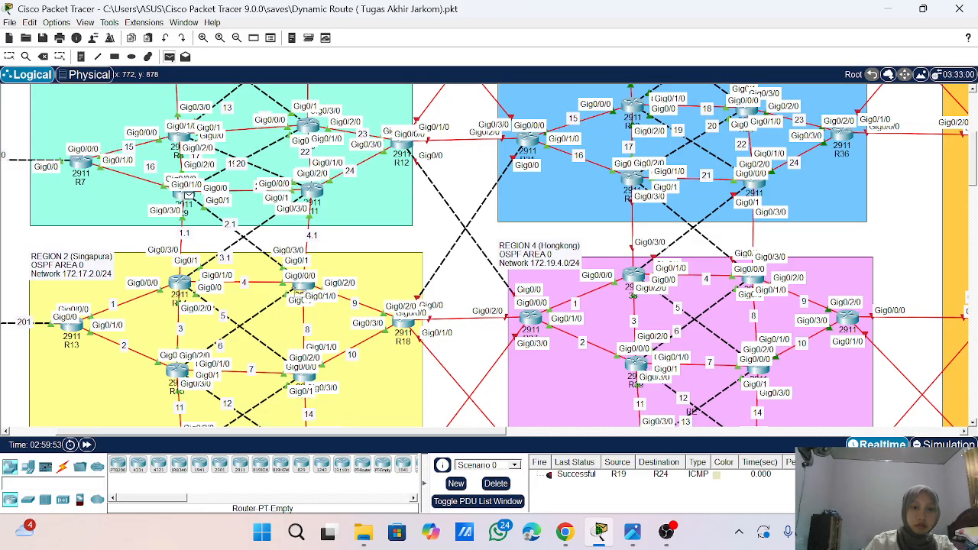
{"action": "left_click", "coordinate": [304, 285]}
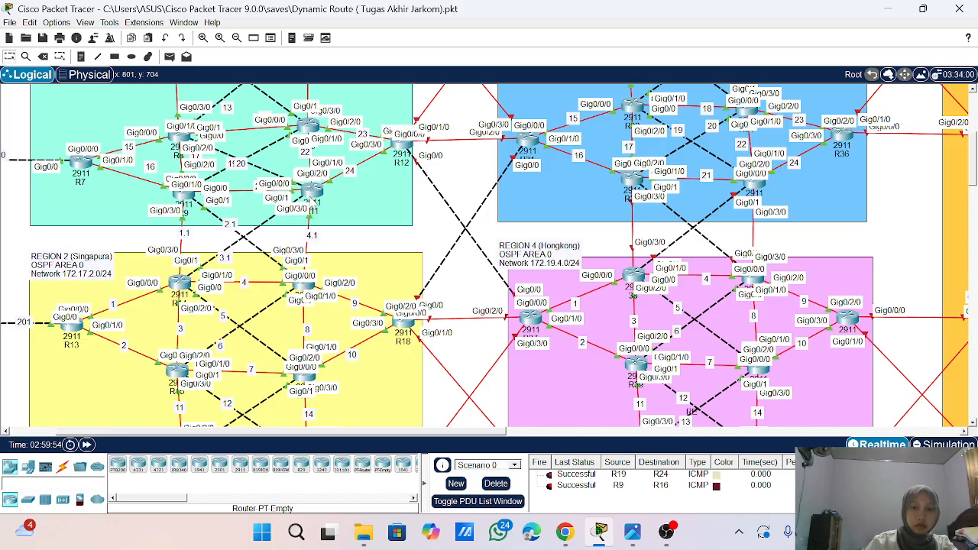
- Test connectivity by sending a simple PDU from R14 to R11
{"action": "left_click", "coordinate": [311, 193]}
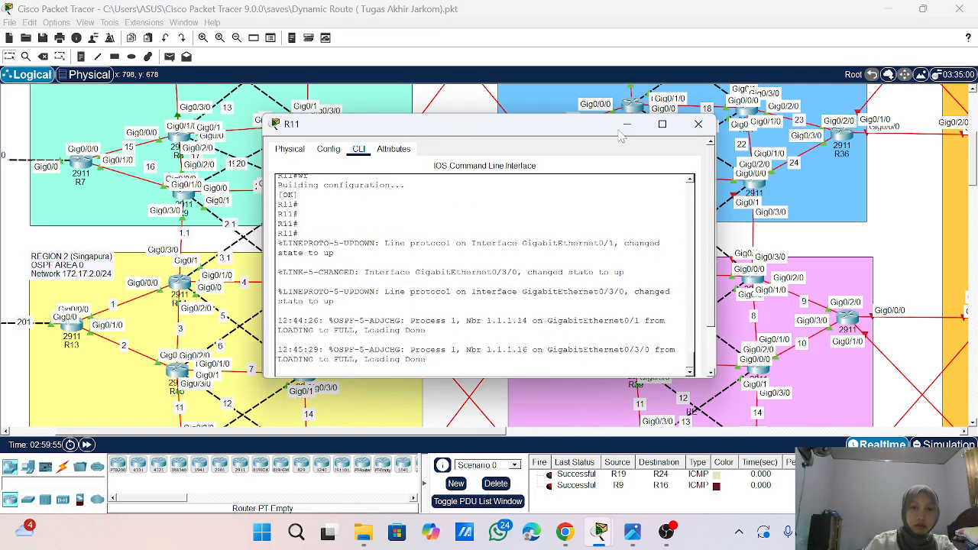
{"action": "left_click", "coordinate": [698, 125]}
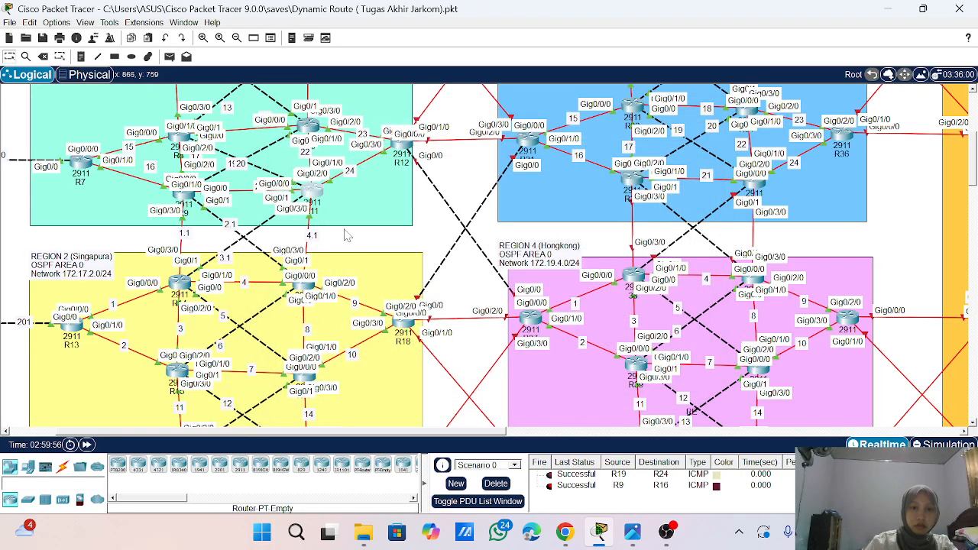
{"action": "left_click", "coordinate": [169, 57]}
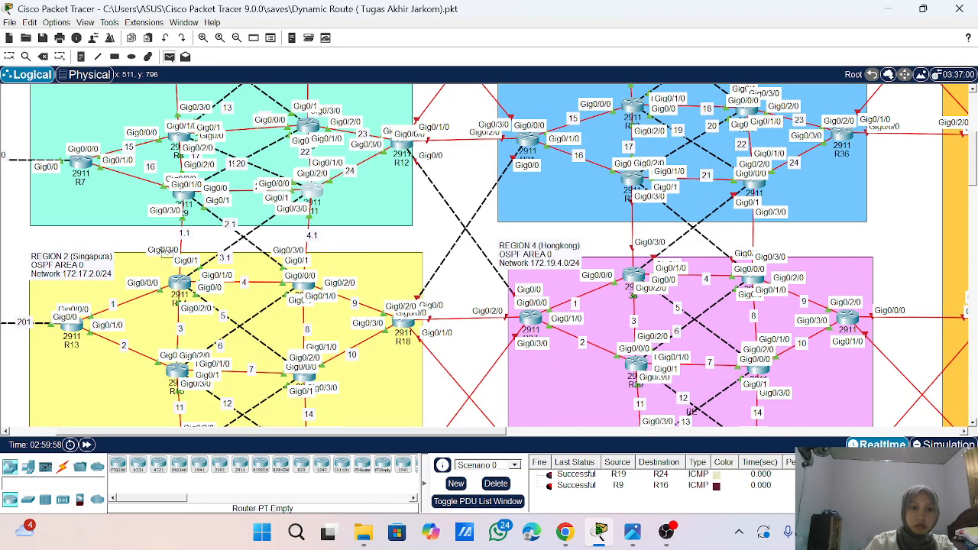
{"action": "left_click", "coordinate": [178, 283]}
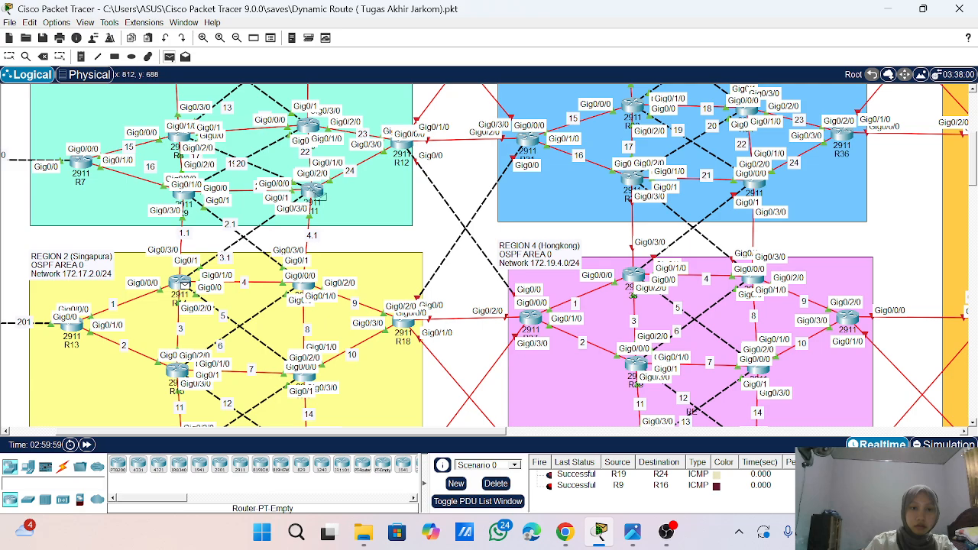
{"action": "left_click", "coordinate": [316, 194]}
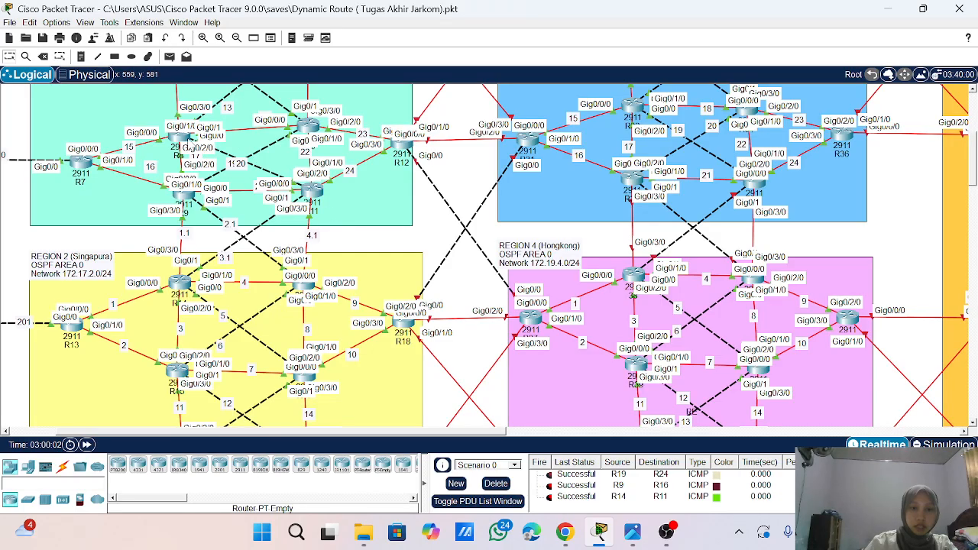
- Test connectivity by sending a simple PDU from R7 to R13
{"action": "left_click", "coordinate": [169, 56]}
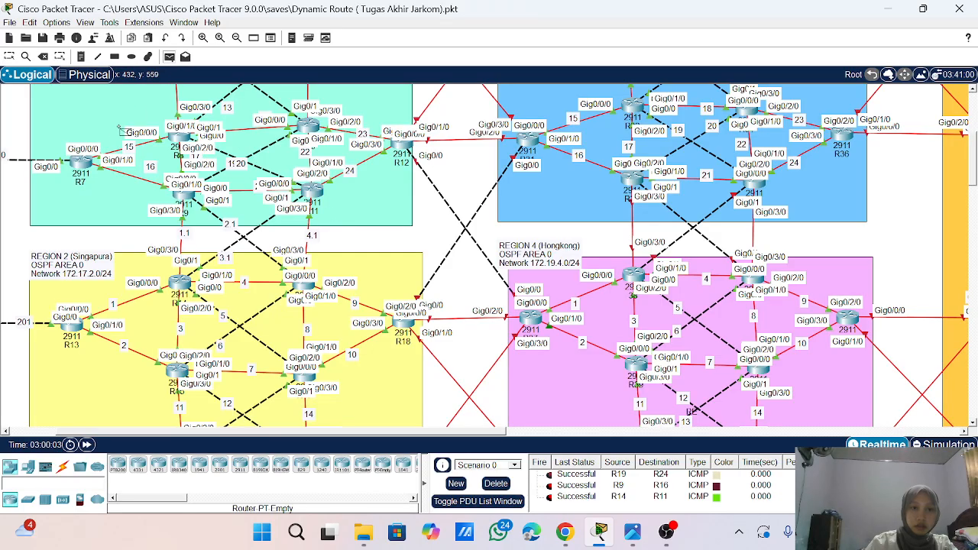
{"action": "left_click", "coordinate": [84, 164]}
{"action": "left_click", "coordinate": [72, 328]}
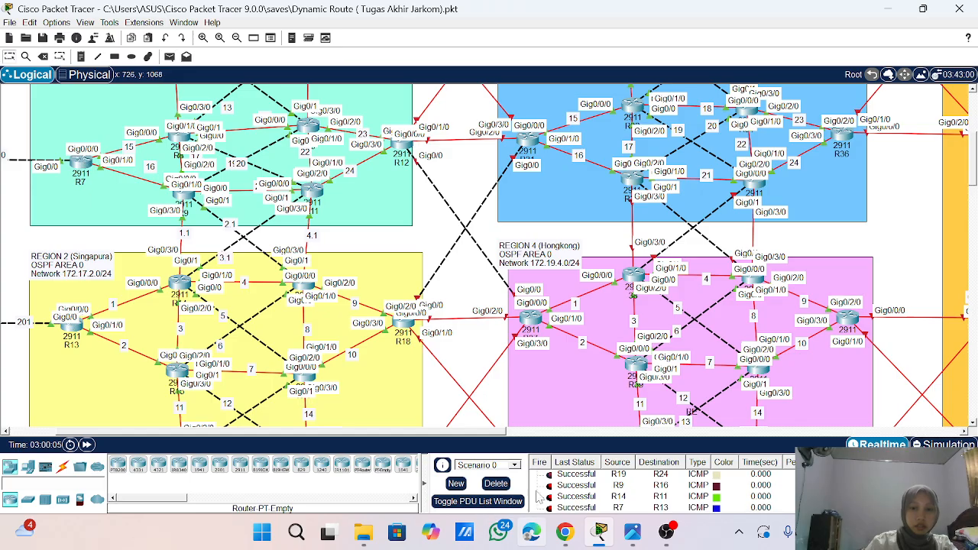
- Add a note reading 5.1 beside the first vertical link between the blue region and Region 4 (Hongkong)
{"action": "scroll", "coordinate": [551, 467], "scroll_direction": "down", "scroll_amount": 1}
{"action": "scroll", "coordinate": [605, 268], "scroll_direction": "right", "scroll_amount": 8}
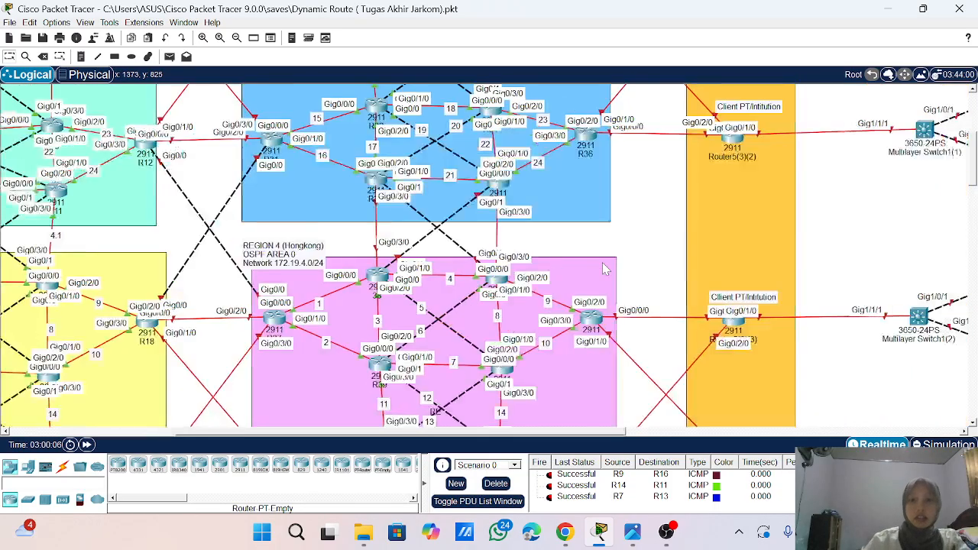
{"action": "scroll", "coordinate": [604, 268], "scroll_direction": "left", "scroll_amount": 8}
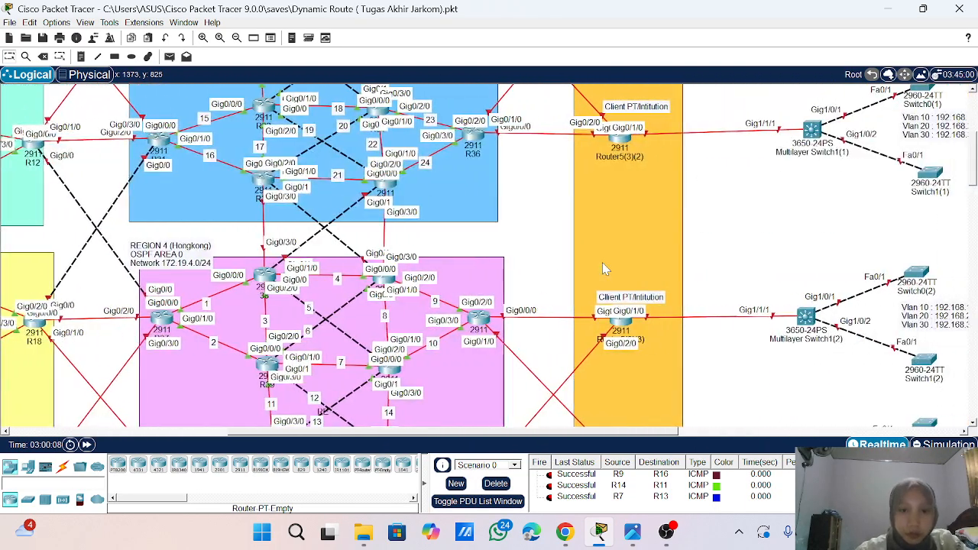
{"action": "left_click", "coordinate": [97, 56]}
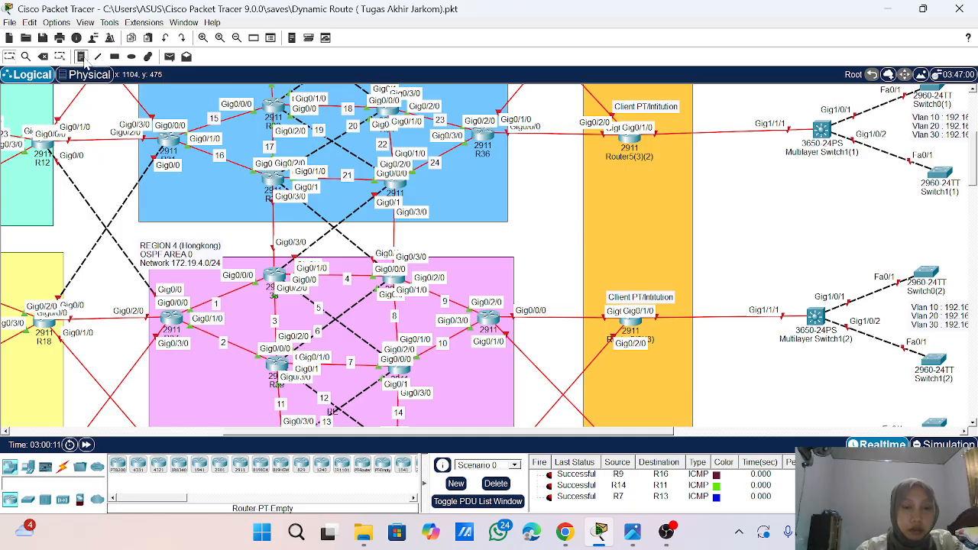
{"action": "left_click", "coordinate": [80, 56]}
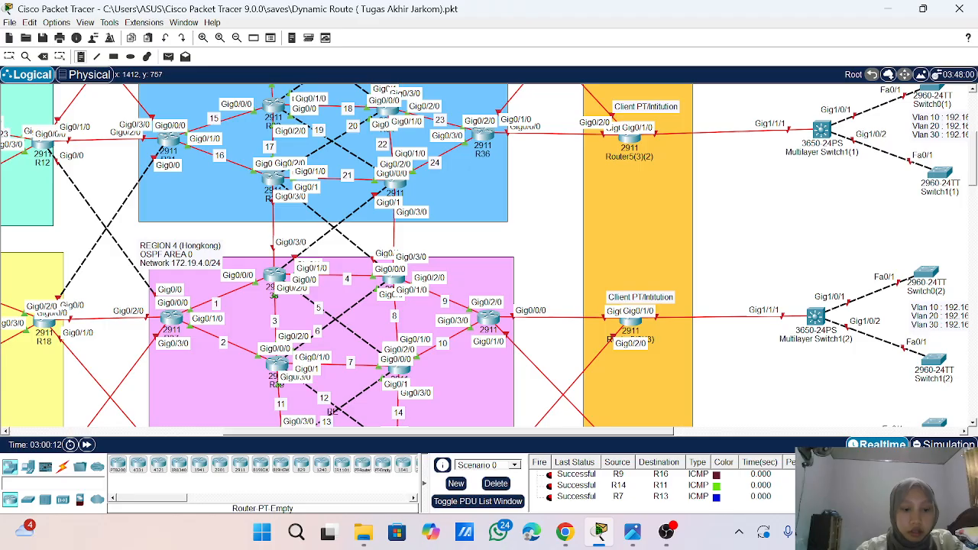
{"action": "left_click", "coordinate": [263, 232]}
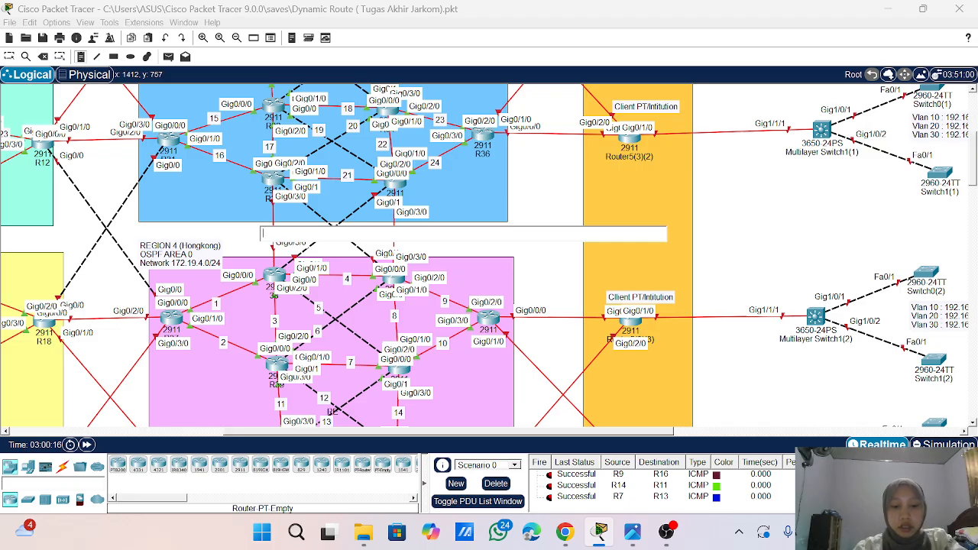
{"action": "type", "text": "5.1"}
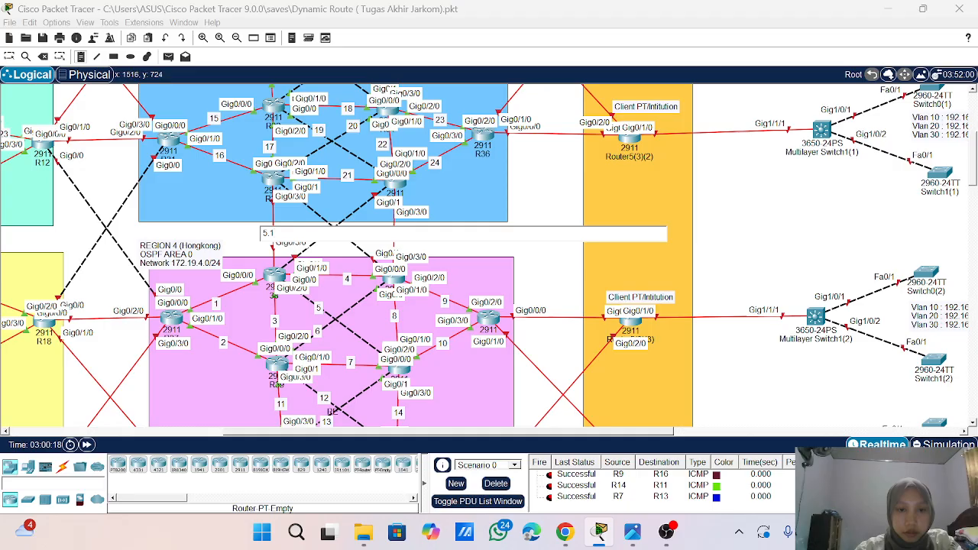
{"action": "left_click", "coordinate": [313, 214]}
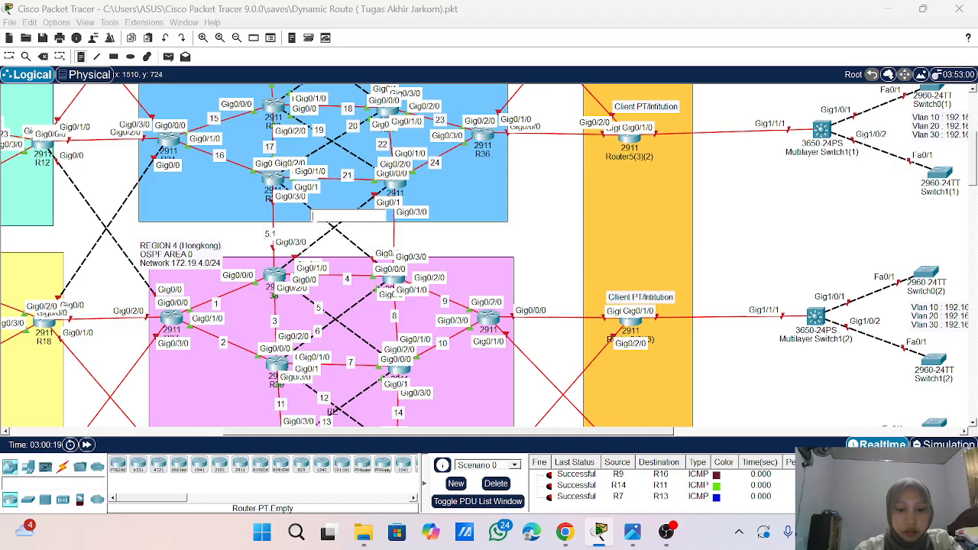
- Add notes reading 6.1 and 7.1 beside the crossing dashed links and 8.1 beside the second vertical link between the blue region and Region 4
{"action": "type", "text": "6.1"}
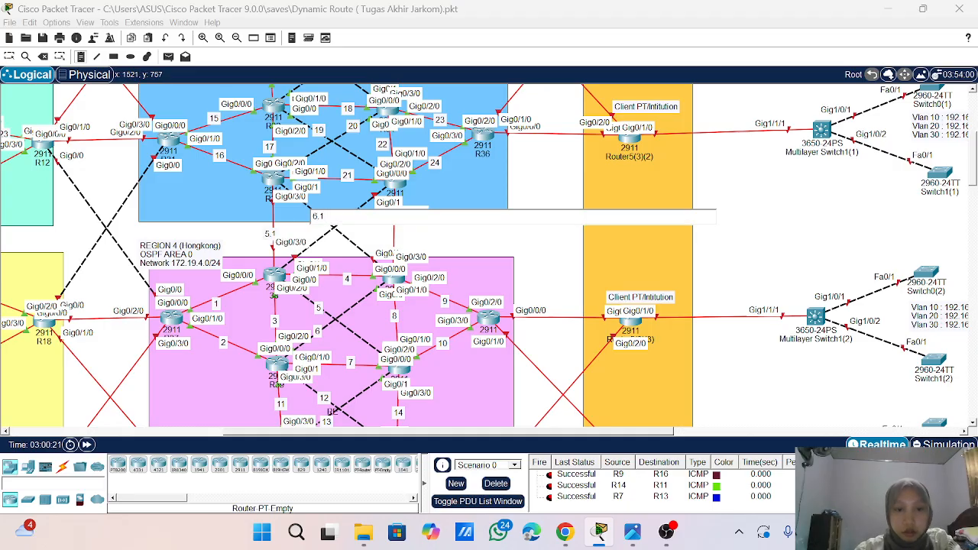
{"action": "left_click", "coordinate": [315, 237]}
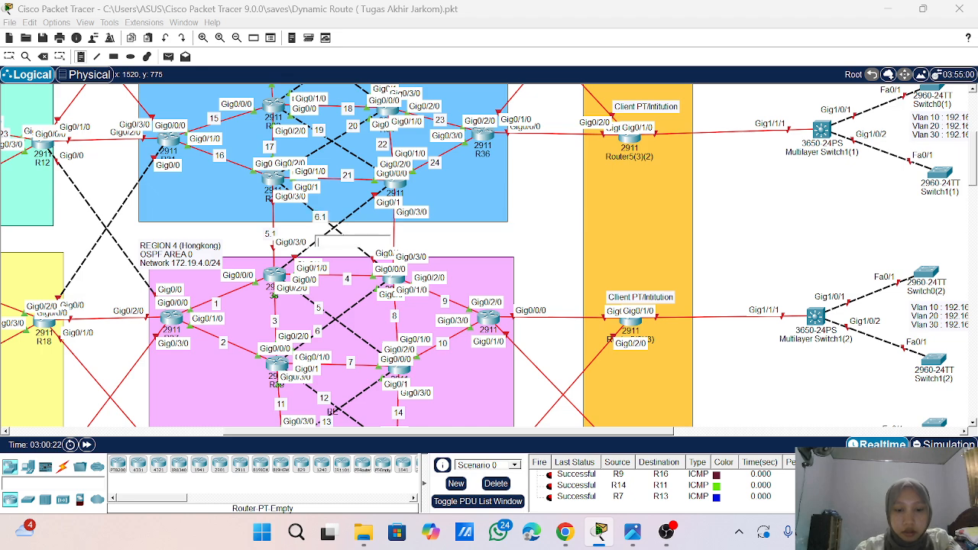
{"action": "type", "text": "7.1"}
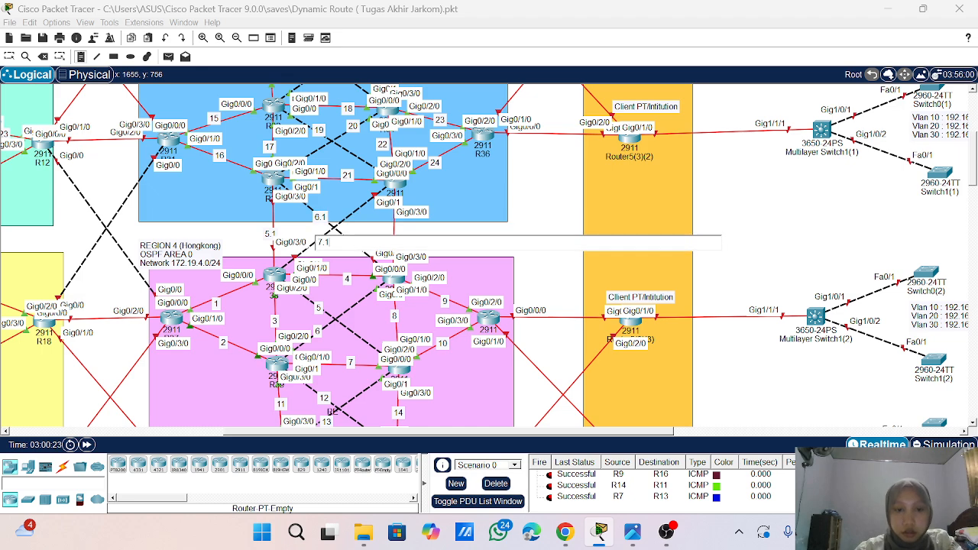
{"action": "left_click", "coordinate": [390, 226]}
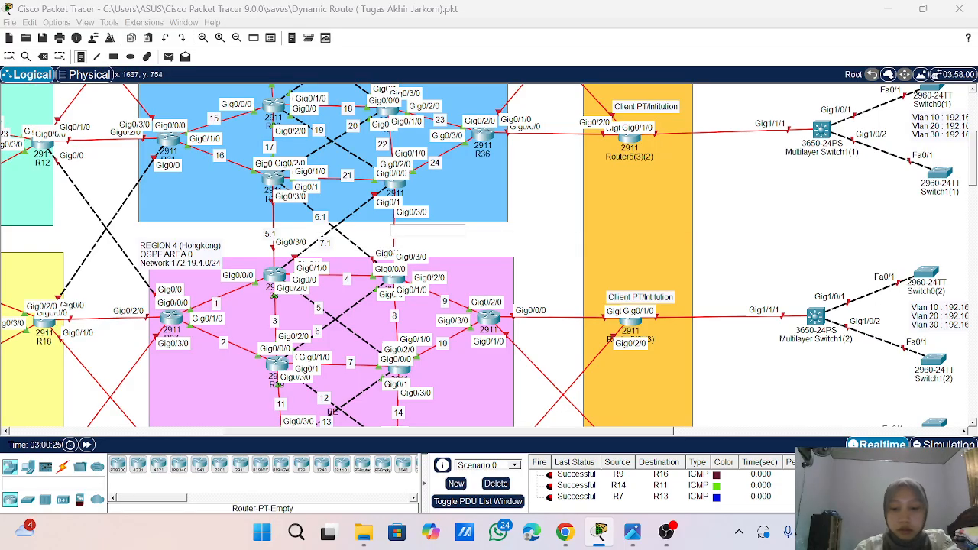
{"action": "type", "text": "8.1"}
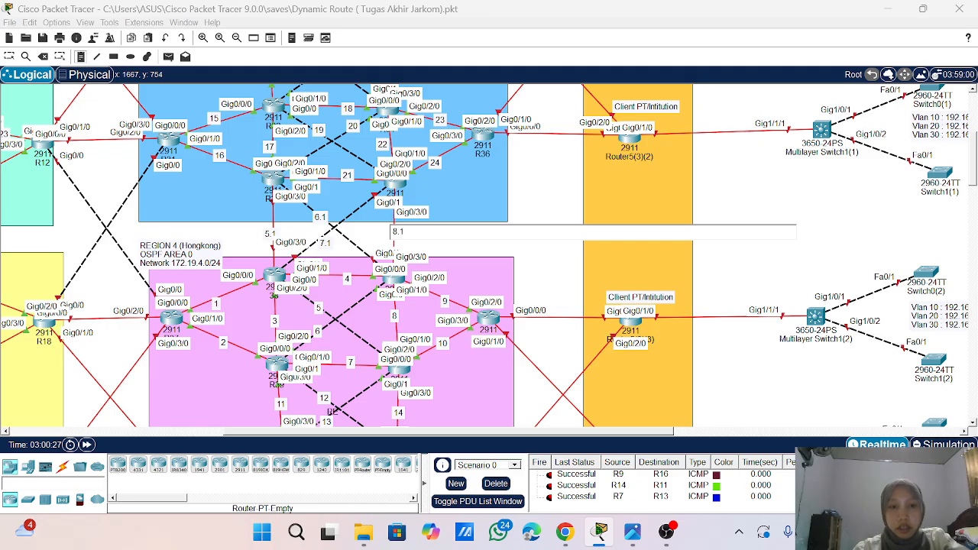
{"action": "left_click", "coordinate": [222, 199]}
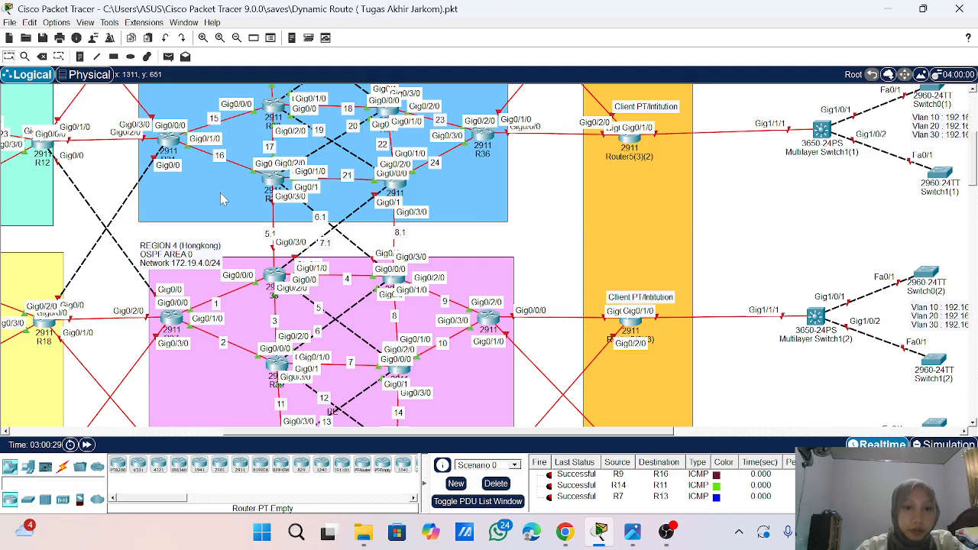
- Open the command line of router R33 and delete the Scenario 0 PDU list
{"action": "left_click", "coordinate": [276, 181]}
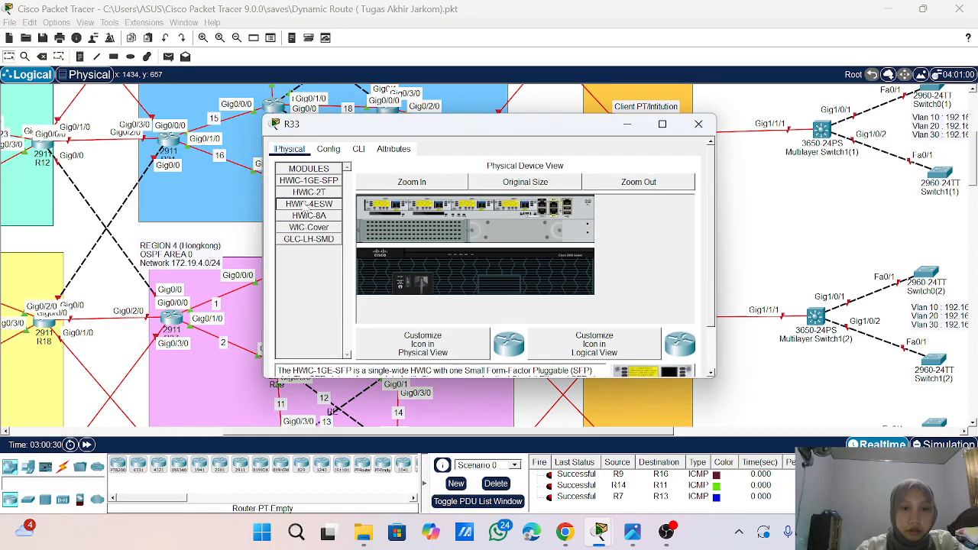
{"action": "left_click_drag", "start_coordinate": [440, 132], "coordinate": [592, 134]}
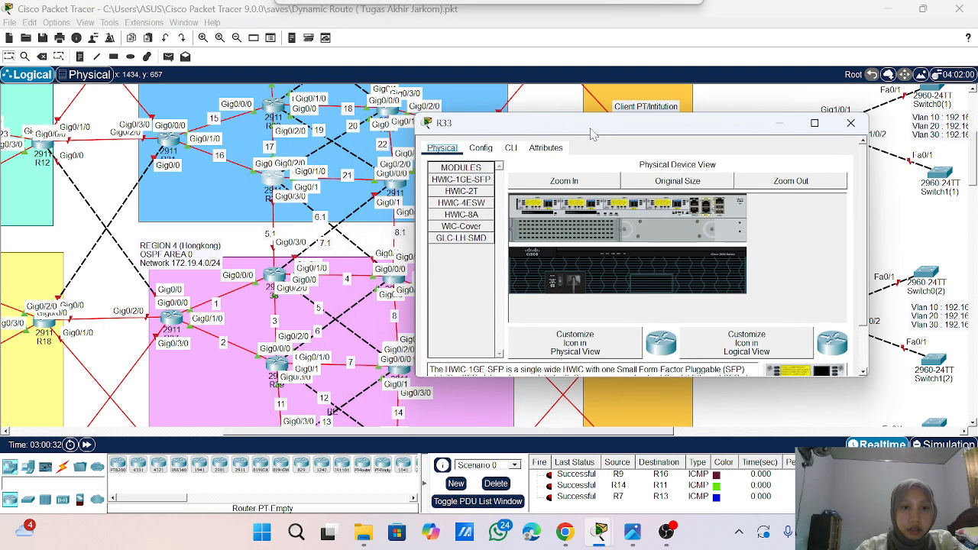
{"action": "left_click", "coordinate": [510, 148]}
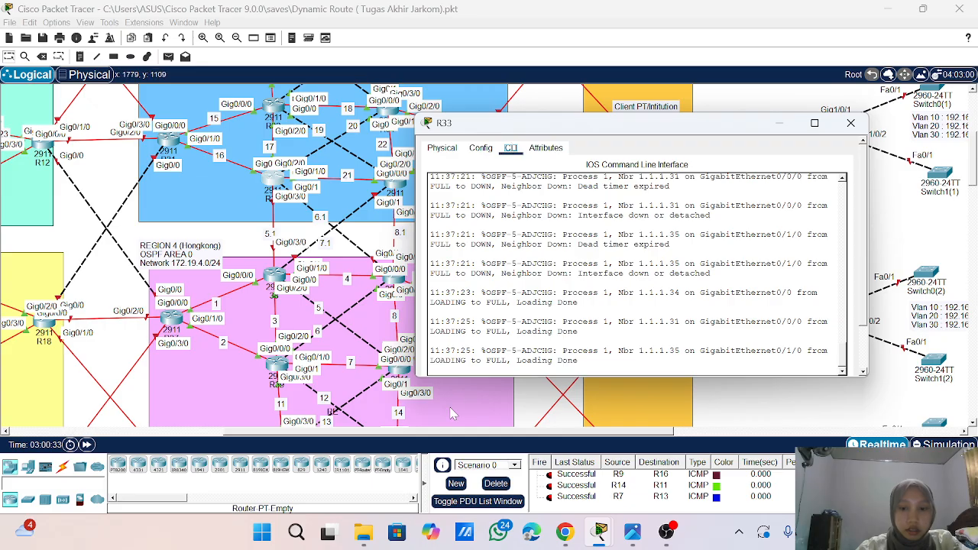
{"action": "left_click", "coordinate": [496, 483]}
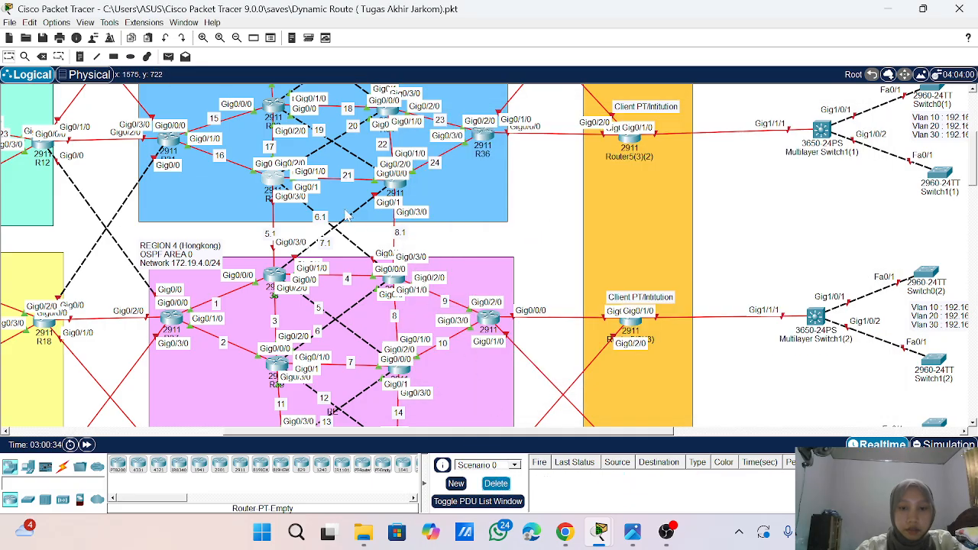
- Enter privileged mode on R33 with ena and global configuration mode with conf t
{"action": "left_click", "coordinate": [276, 178]}
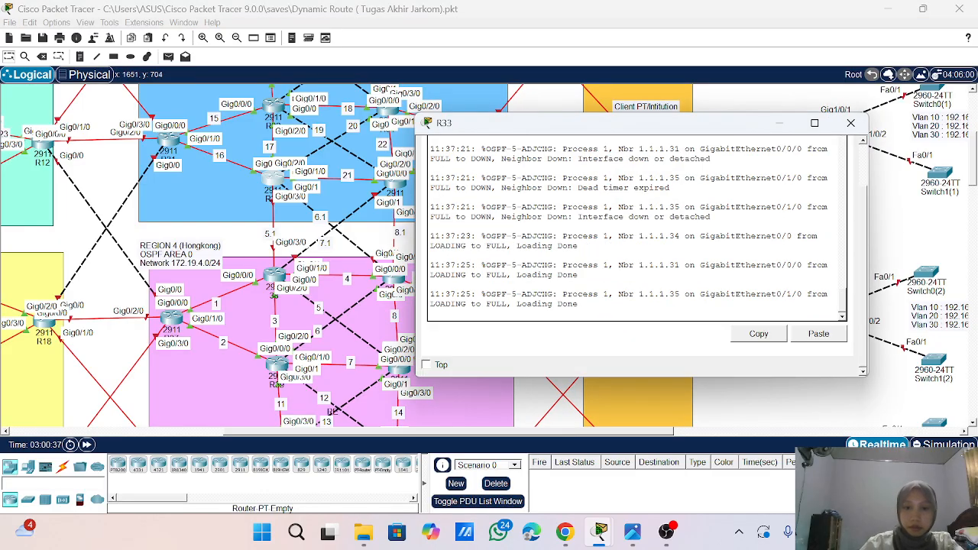
{"action": "key", "text": "Return"}
{"action": "key", "text": "Return"}
{"action": "key", "text": "Return"}
{"action": "key", "text": "Return"}
{"action": "key", "text": "Return"}
{"action": "key", "text": "Return"}
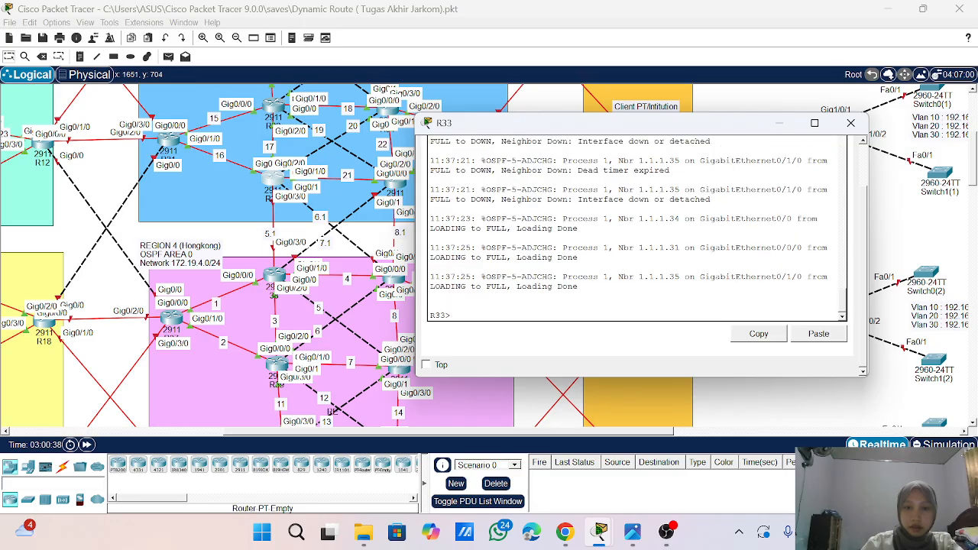
{"action": "type", "text": "ena"}
{"action": "key", "text": "Return"}
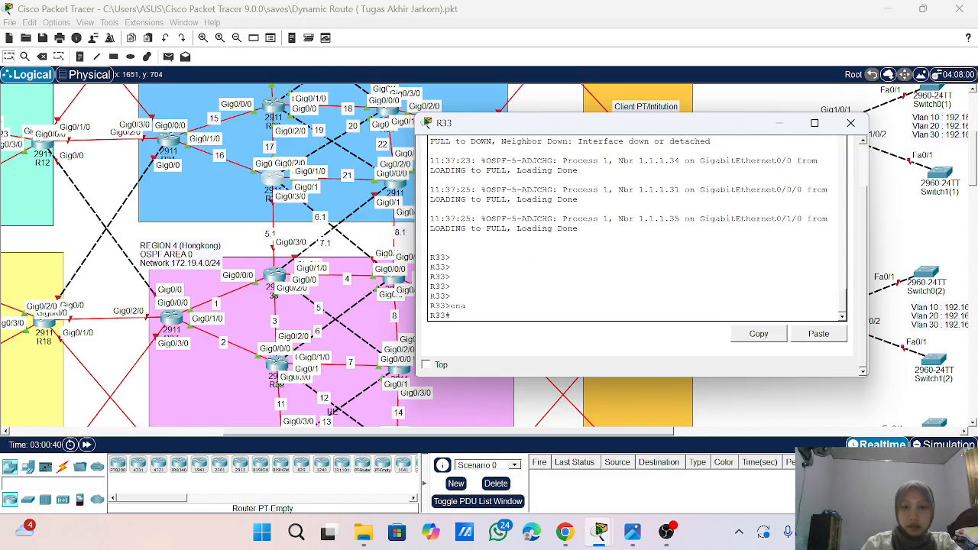
{"action": "type", "text": "conf t"}
{"action": "key", "text": "Return"}
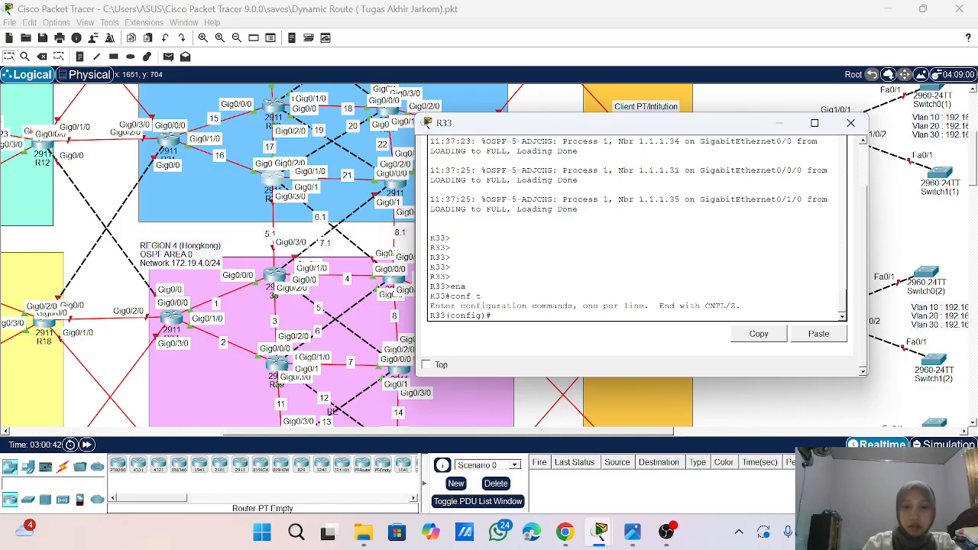
- Select interface g0/3/0 on R33 and enter the IP address 172.2.5.1 for the 5.1 link
{"action": "type", "text": "int g0/3"}
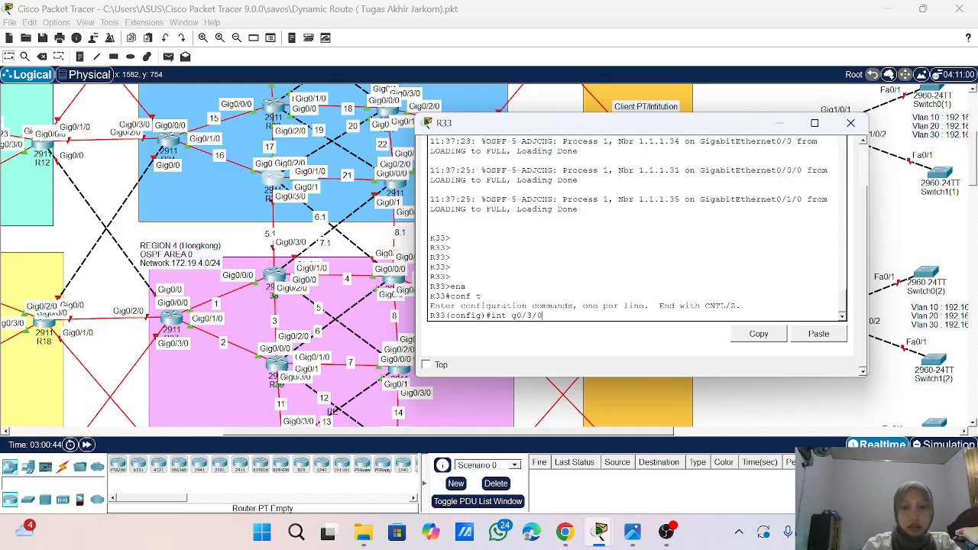
{"action": "type", "text": "/0"}
{"action": "key", "text": "Return"}
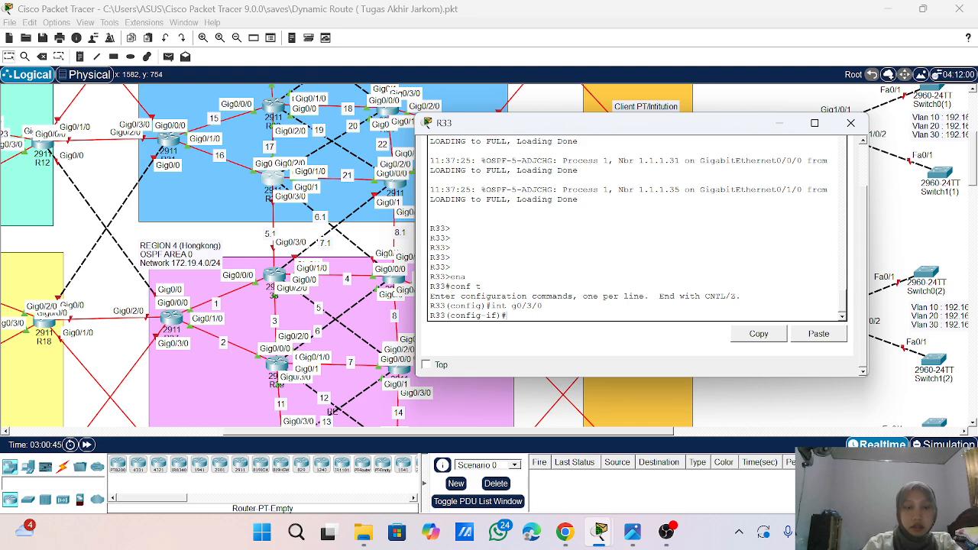
{"action": "type", "text": "ip add 172.1"}
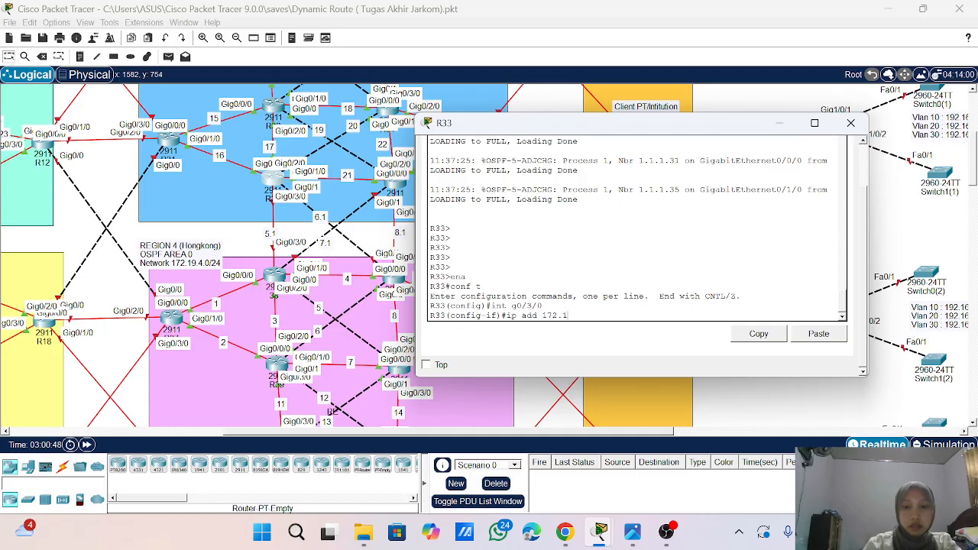
{"action": "type", "text": ".5."}
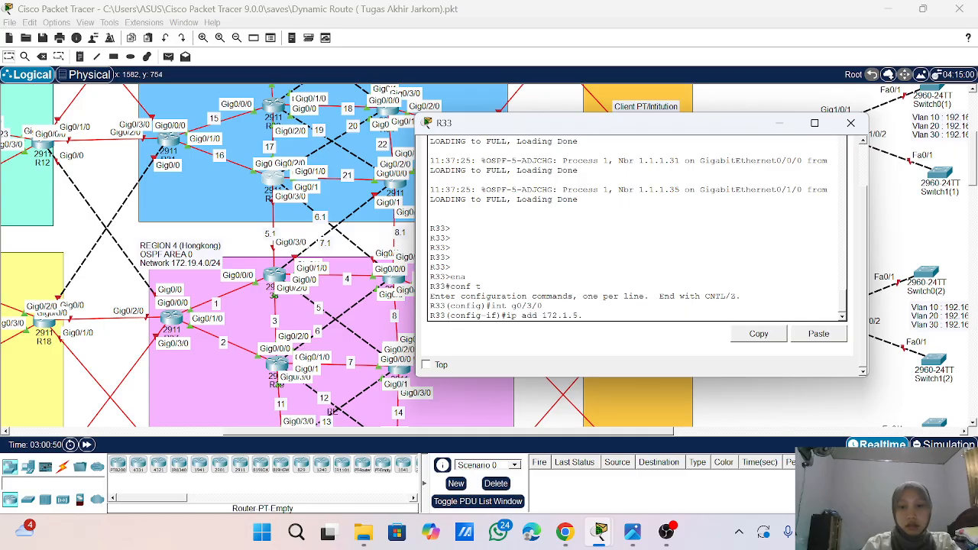
{"action": "type", "text": "1"}
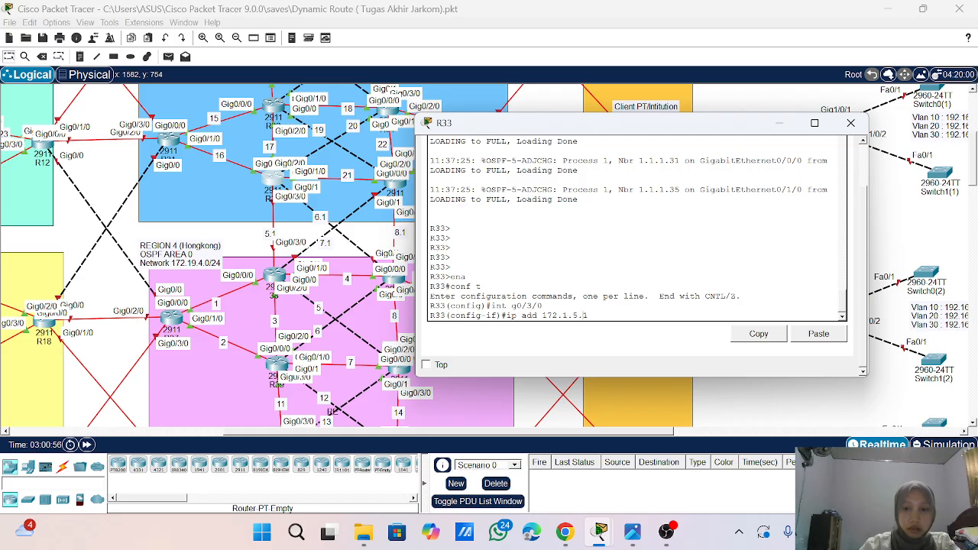
{"action": "key", "text": "BackSpace"}
{"action": "type", "text": "2"}
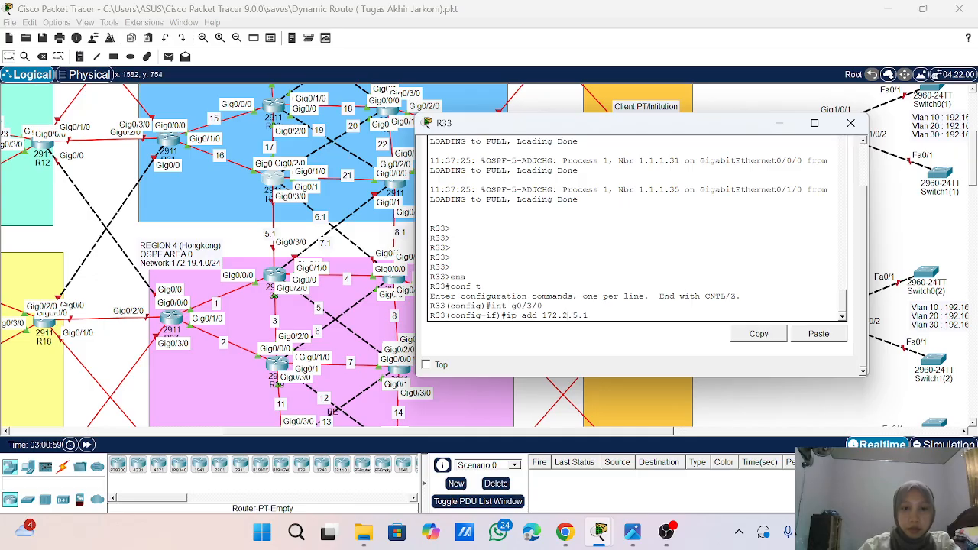
{"action": "type", "text": " 255"}
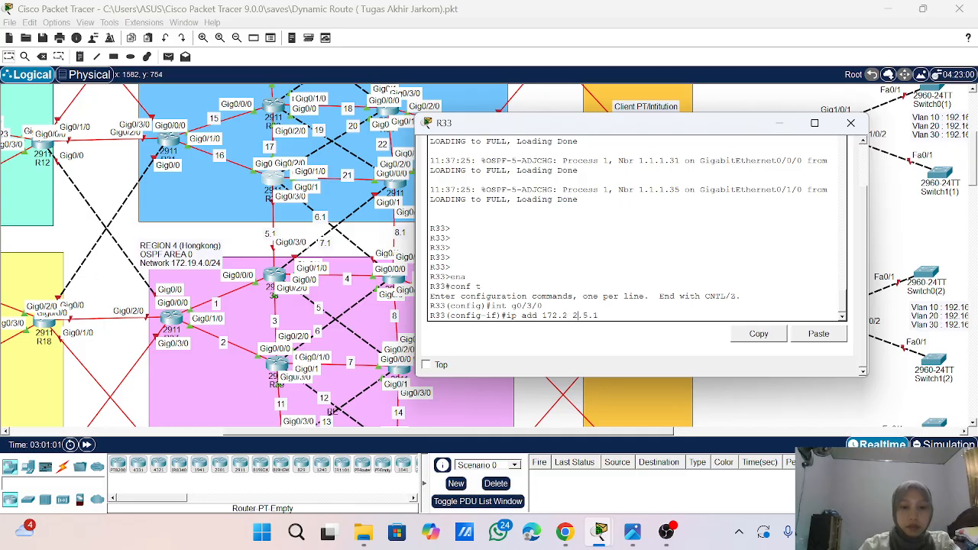
{"action": "key", "text": "BackSpace"}
{"action": "key", "text": "BackSpace"}
{"action": "key", "text": "BackSpace"}
{"action": "key", "text": "BackSpace"}
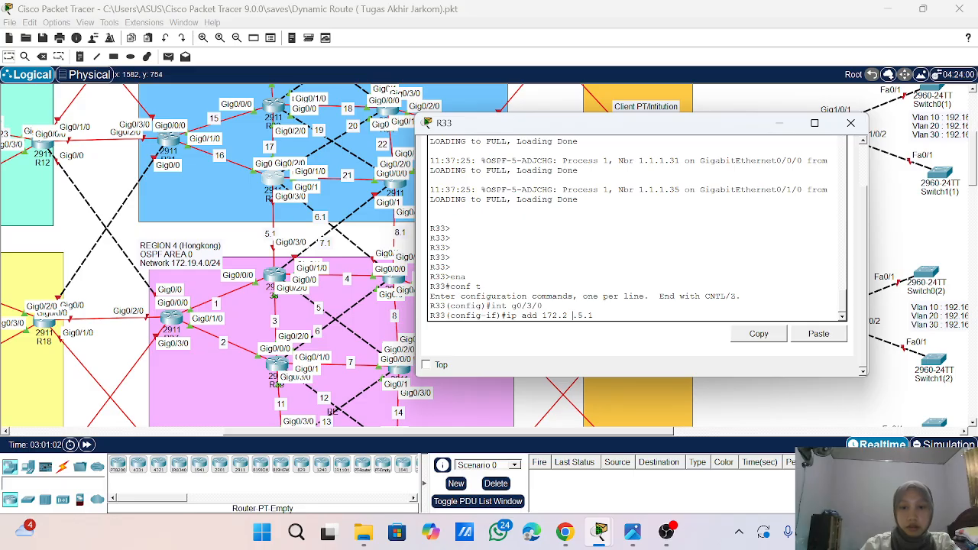
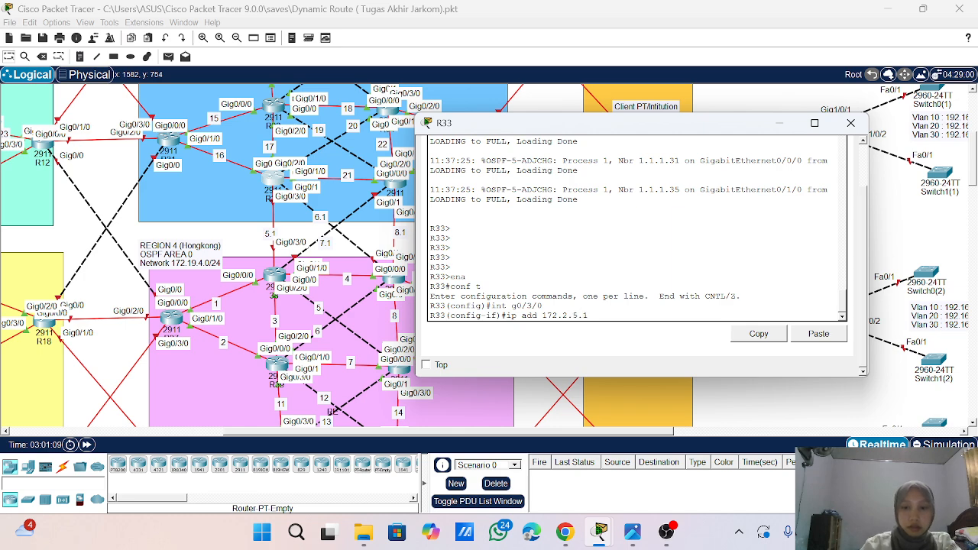
- Complete the g0/3/0 address with subnet mask 255.255.255.0 and enable the interface with no sh
{"action": "type", "text": "255.25"}
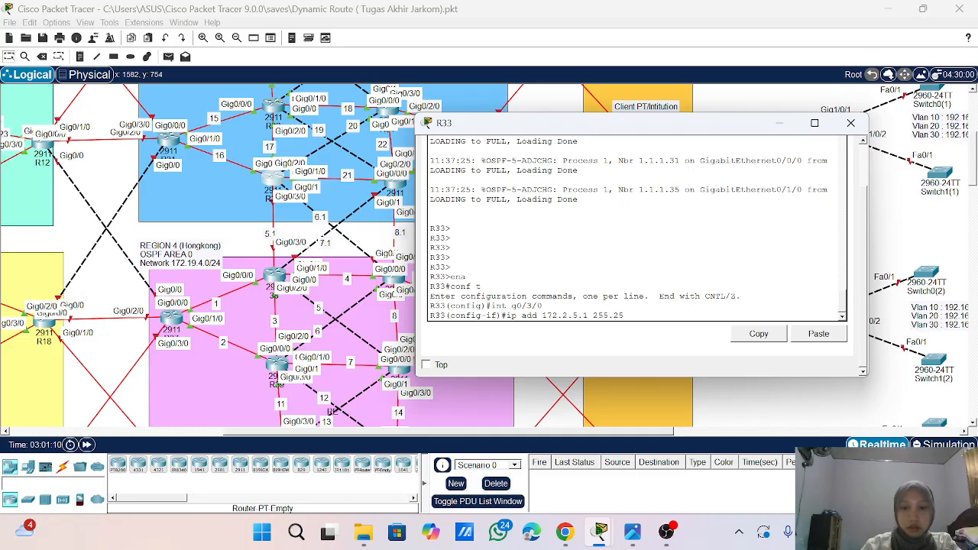
{"action": "type", "text": "5.255.0"}
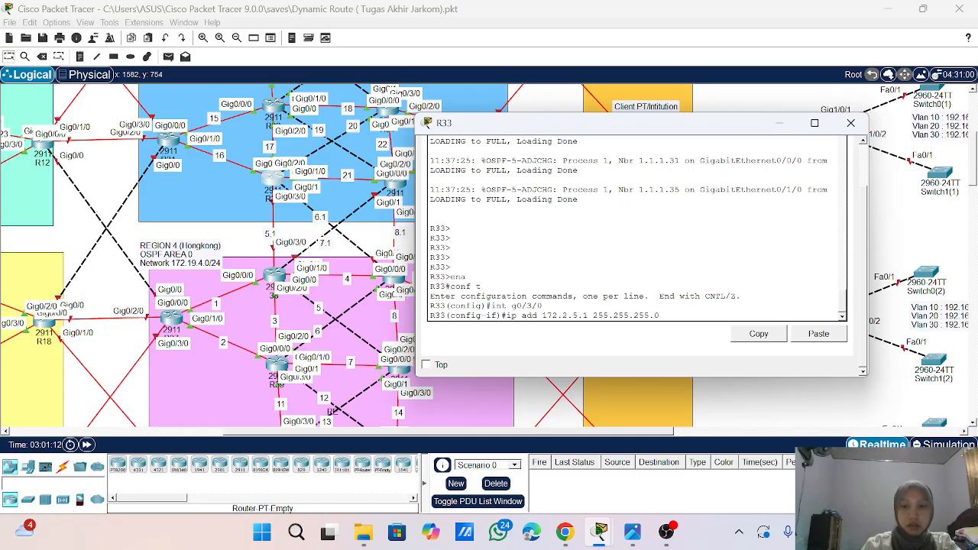
{"action": "key", "text": "Return"}
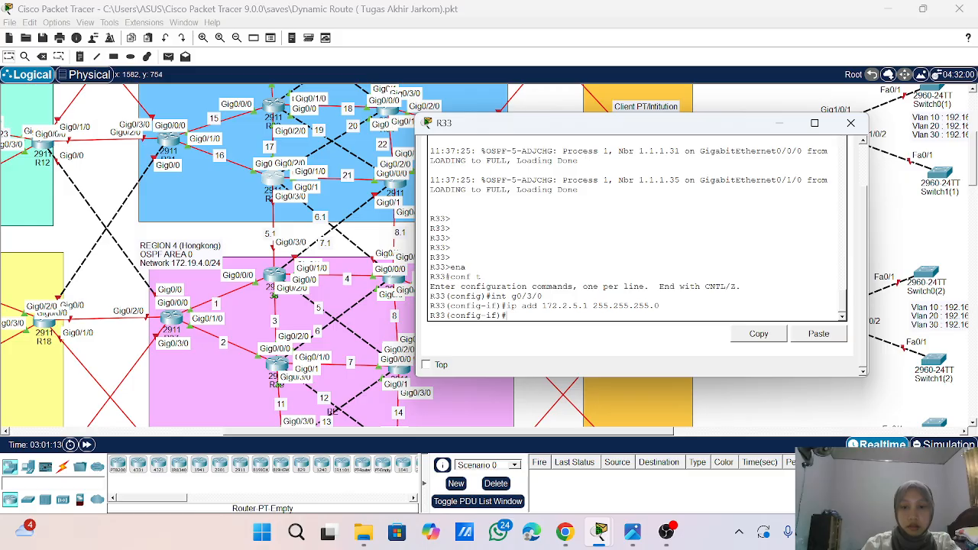
{"action": "type", "text": "no sh"}
{"action": "key", "text": "Return"}
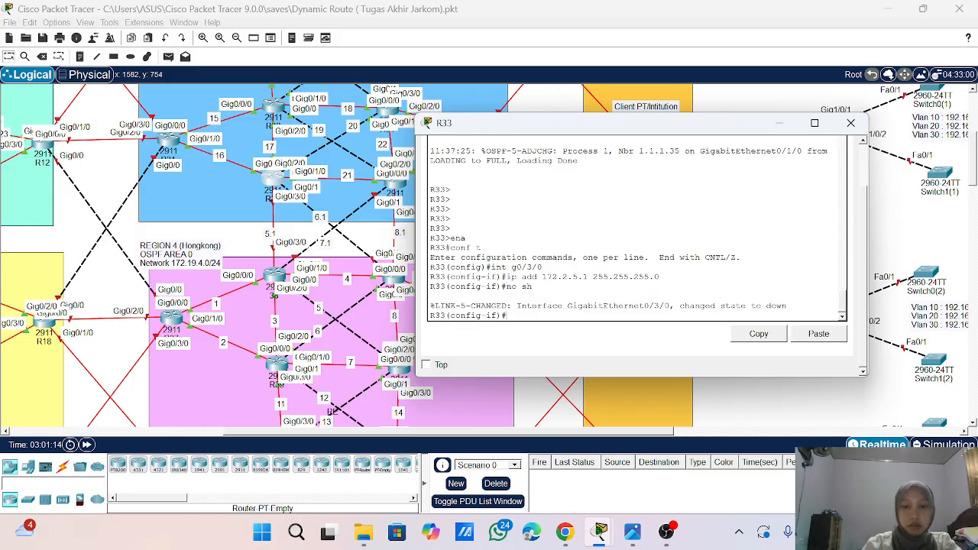
{"action": "key", "text": "Return"}
{"action": "key", "text": "Return"}
{"action": "key", "text": "Return"}
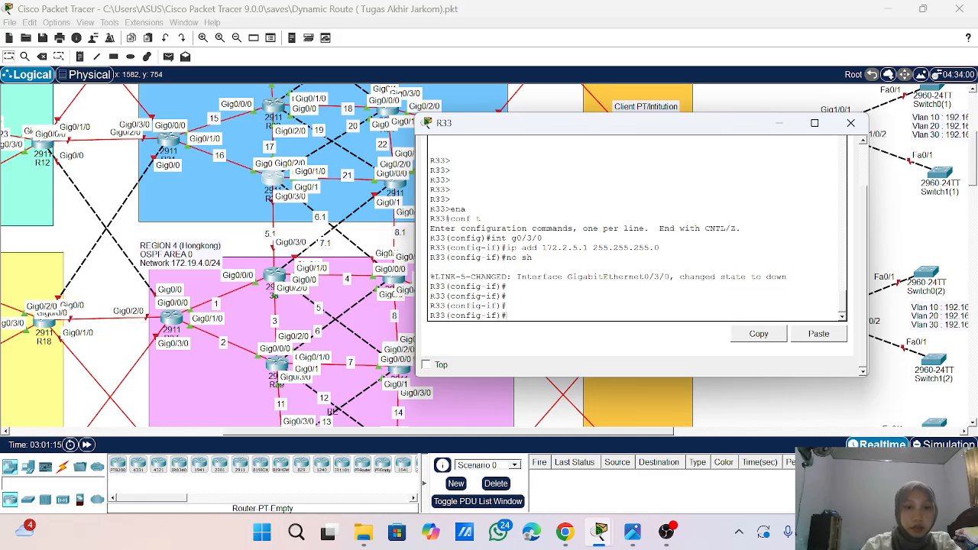
- Select interface g0/1 on R33 and assign it IP address 172.2.6.1 with mask 255.255.255.0 for the 6.1 link
{"action": "type", "text": "int g0"}
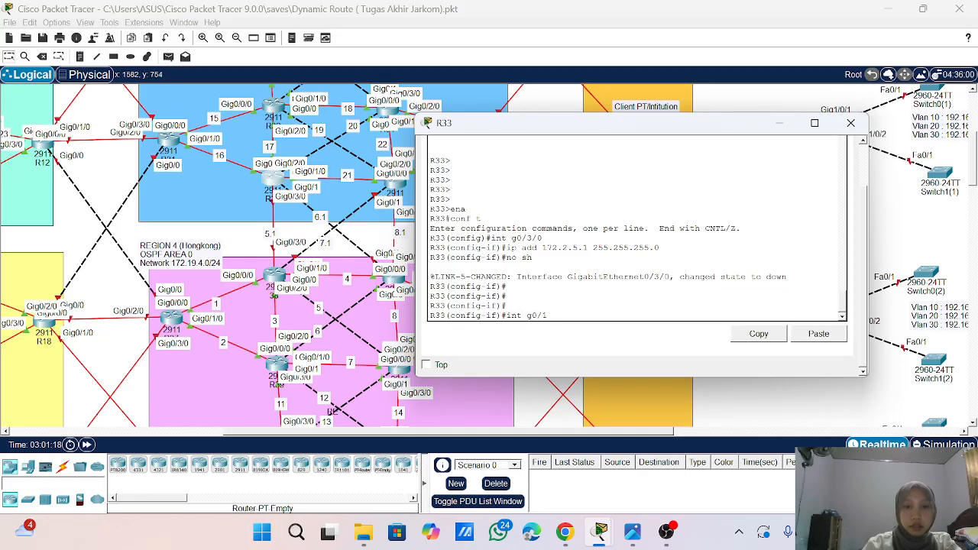
{"action": "type", "text": "/1"}
{"action": "key", "text": "Return"}
{"action": "type", "text": "ip a"}
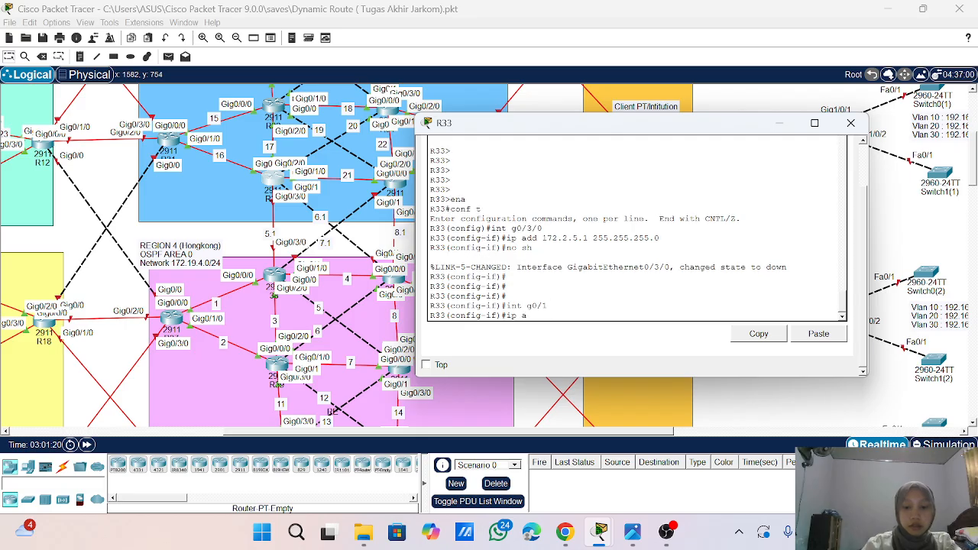
{"action": "type", "text": "dd 172.2."}
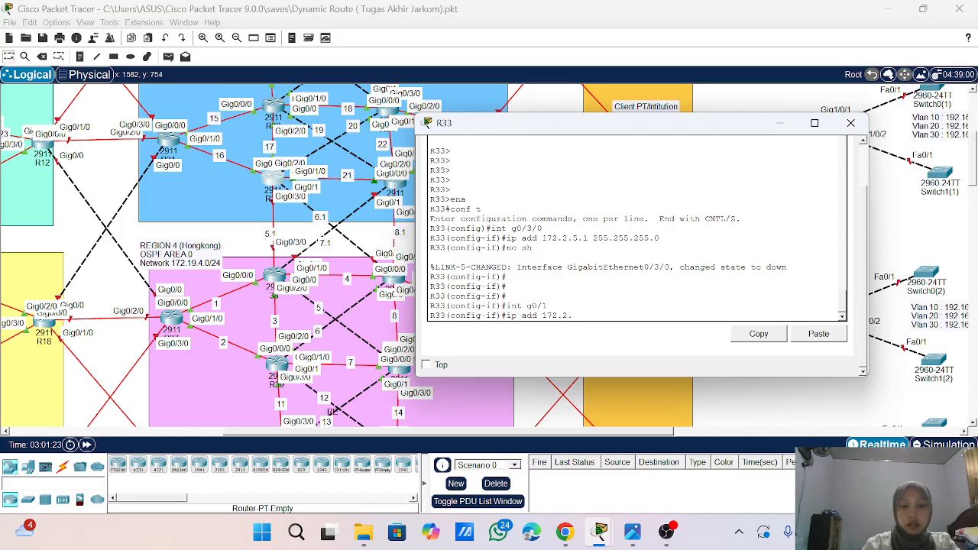
{"action": "type", "text": "6.1 25"}
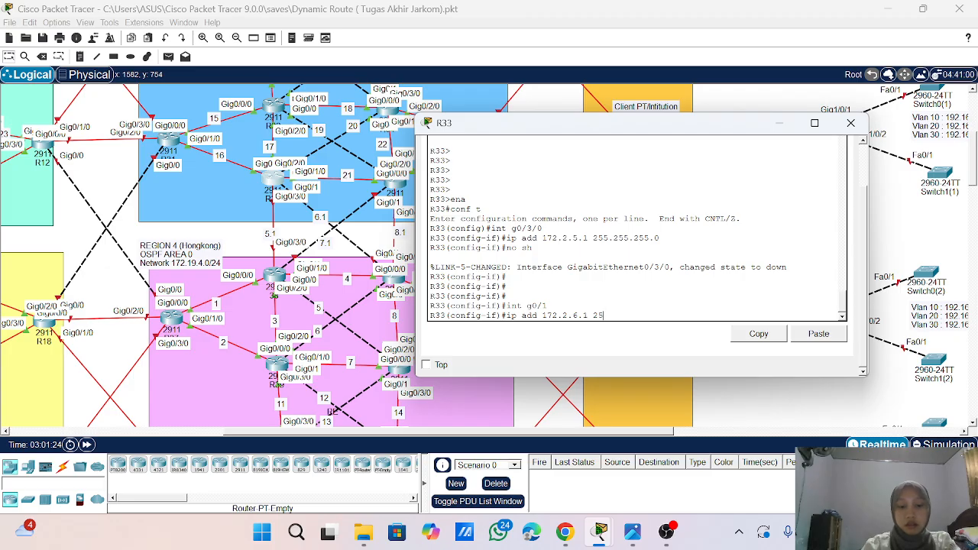
{"action": "type", "text": "5.255.255."}
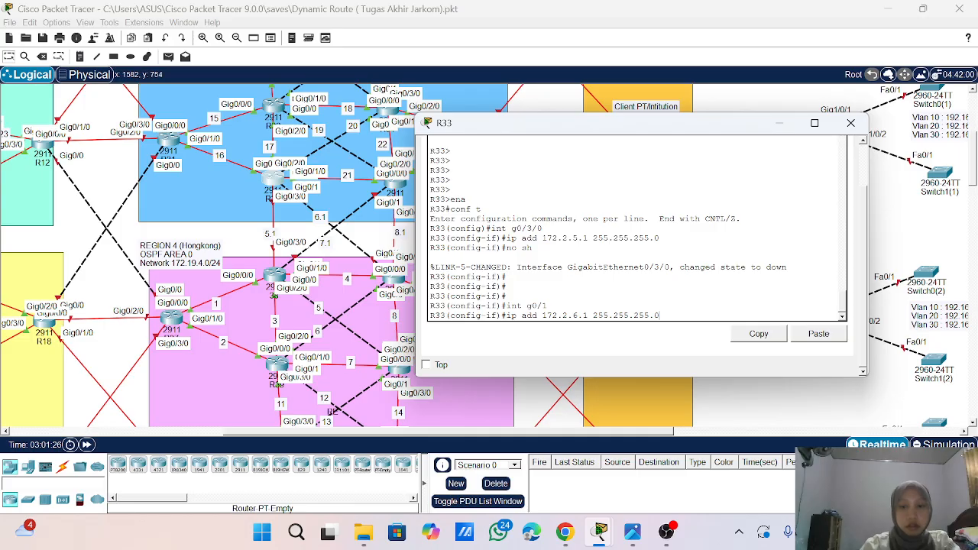
{"action": "type", "text": "0"}
{"action": "key", "text": "Return"}
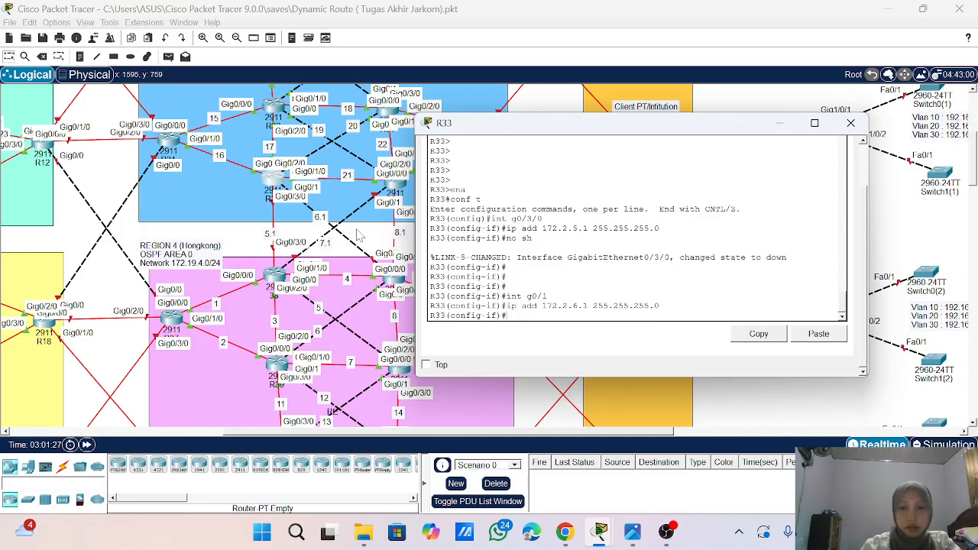
- Enable interface g0/1 with no sh and exit to global configuration mode
{"action": "type", "text": "no sh"}
{"action": "key", "text": "Return"}
{"action": "key", "text": "Return"}
{"action": "key", "text": "Return"}
{"action": "key", "text": "Return"}
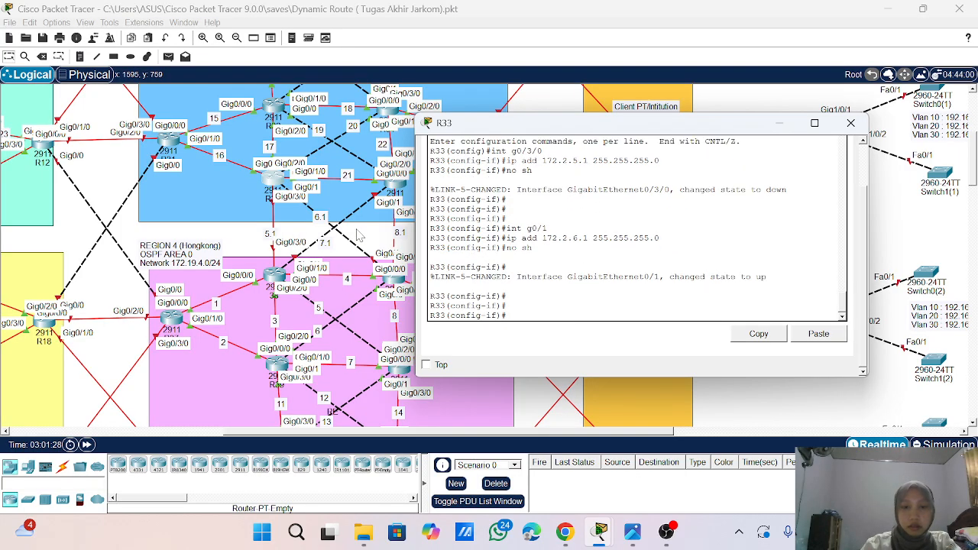
{"action": "type", "text": "exit"}
{"action": "key", "text": "Return"}
{"action": "key", "text": "Return"}
{"action": "key", "text": "Return"}
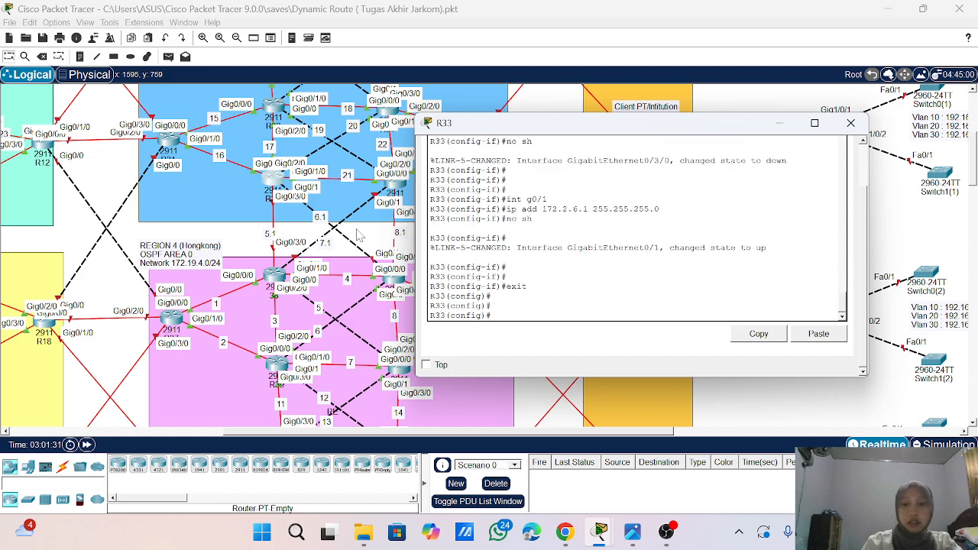
- Enter OSPF process 1 on R33 with router ospf 1 and turn on log-adjacency-changes
{"action": "type", "text": "router"}
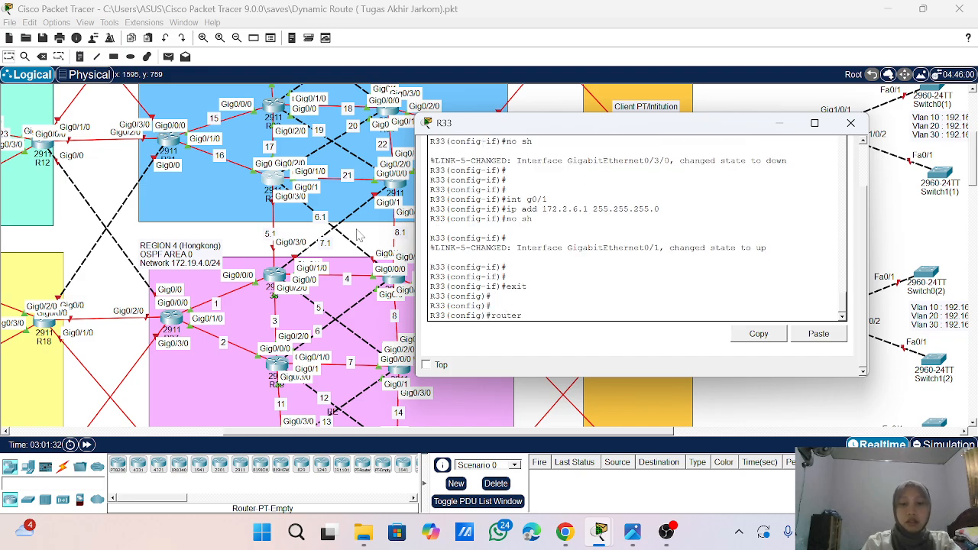
{"action": "type", "text": " ospd "}
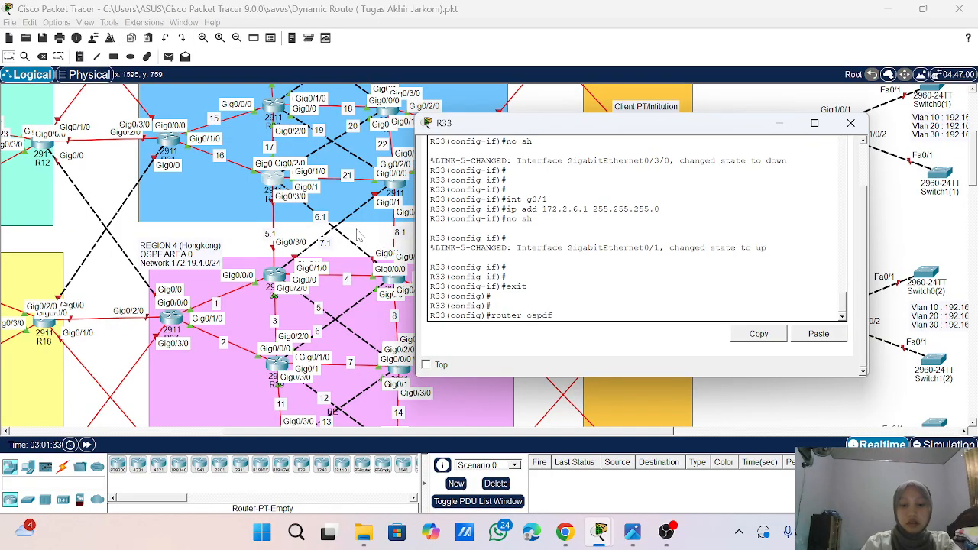
{"action": "type", "text": "1"}
{"action": "key", "text": "Return"}
{"action": "type", "text": "lo"}
{"action": "key", "text": "Tab"}
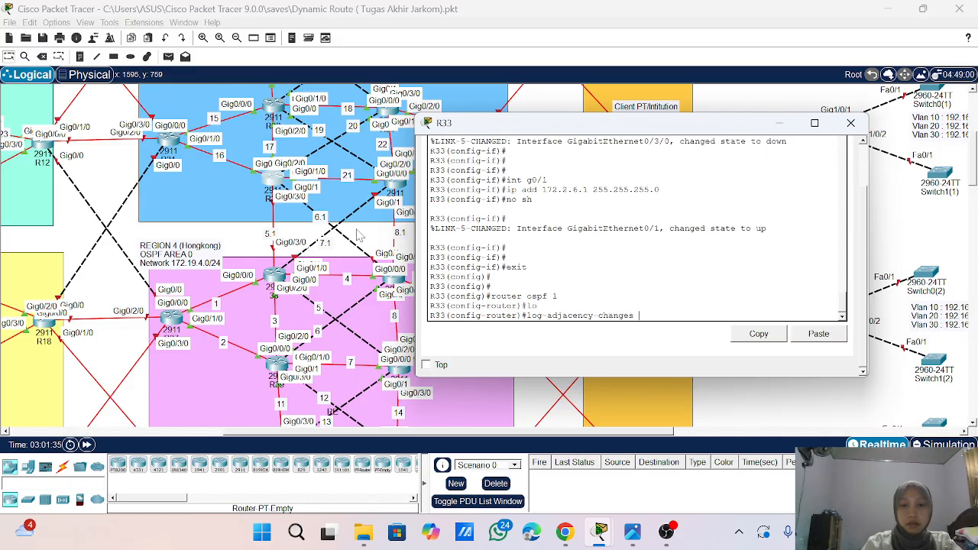
{"action": "key", "text": "super+shift+s"}
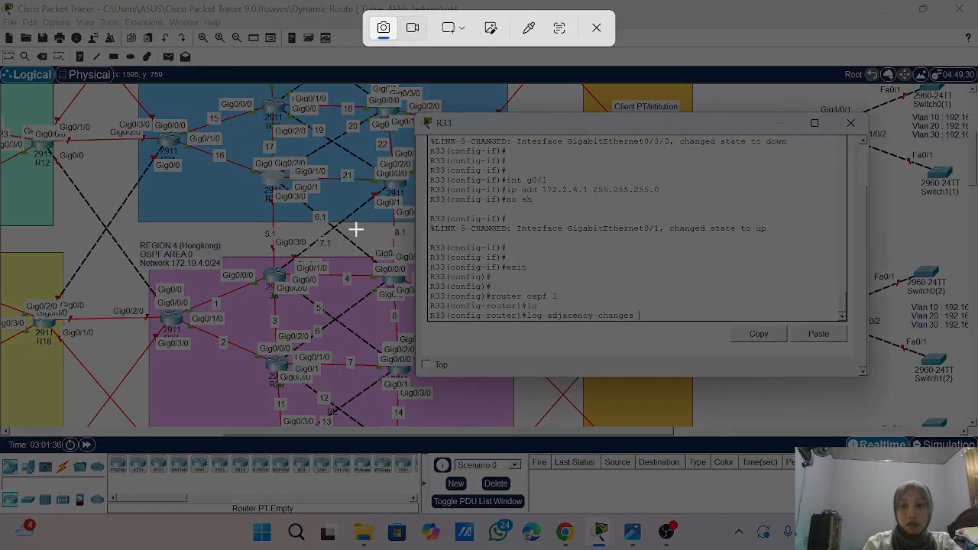
{"action": "left_click", "coordinate": [596, 30]}
{"action": "key", "text": "Return"}
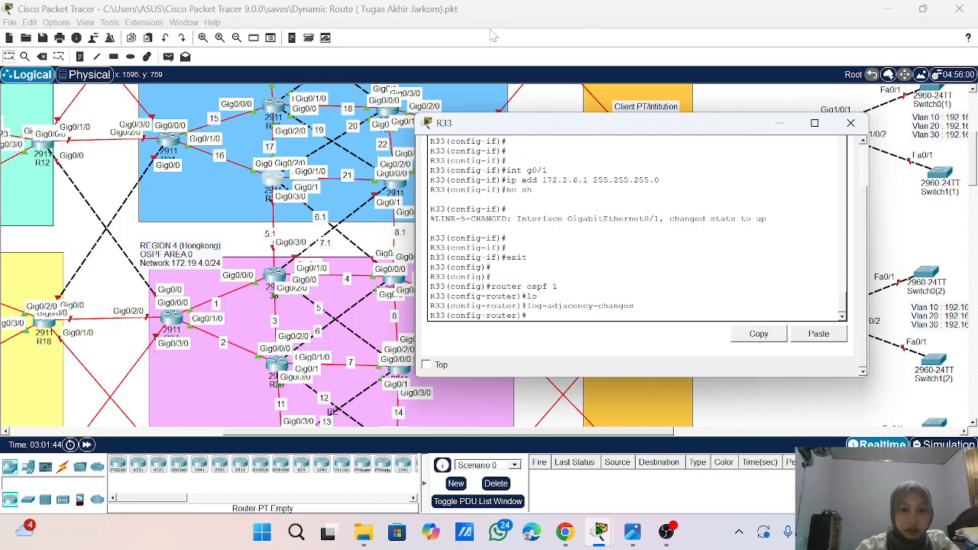
- Advertise network 172.2.5.0 with wildcard mask 0.0.0.255 in OSPF area 0
{"action": "type", "text": "net"}
{"action": "key", "text": "Tab"}
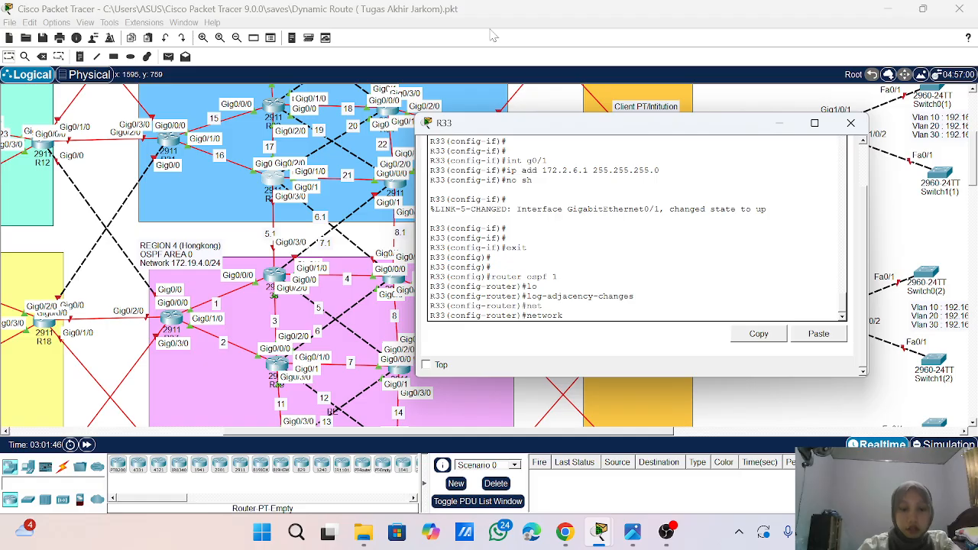
{"action": "type", "text": "172.2."}
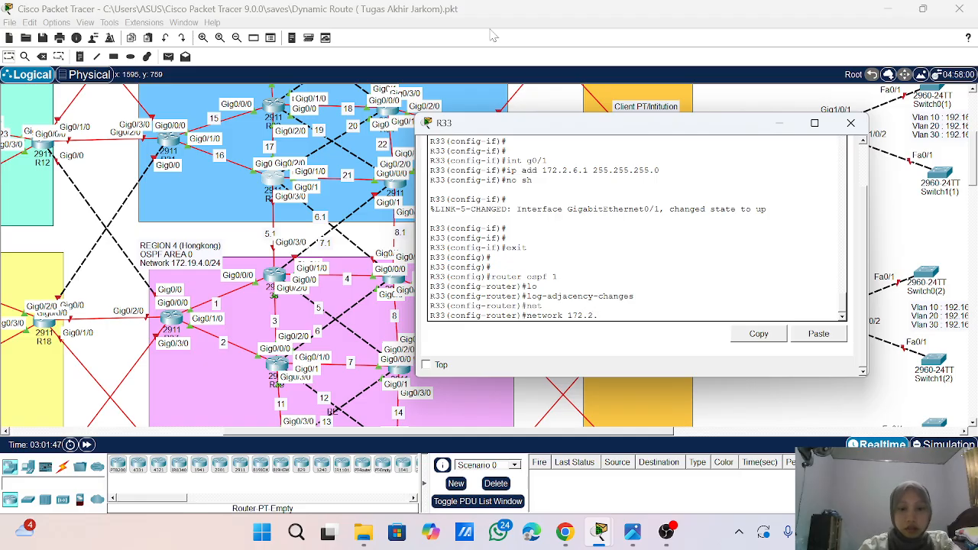
{"action": "type", "text": "5."}
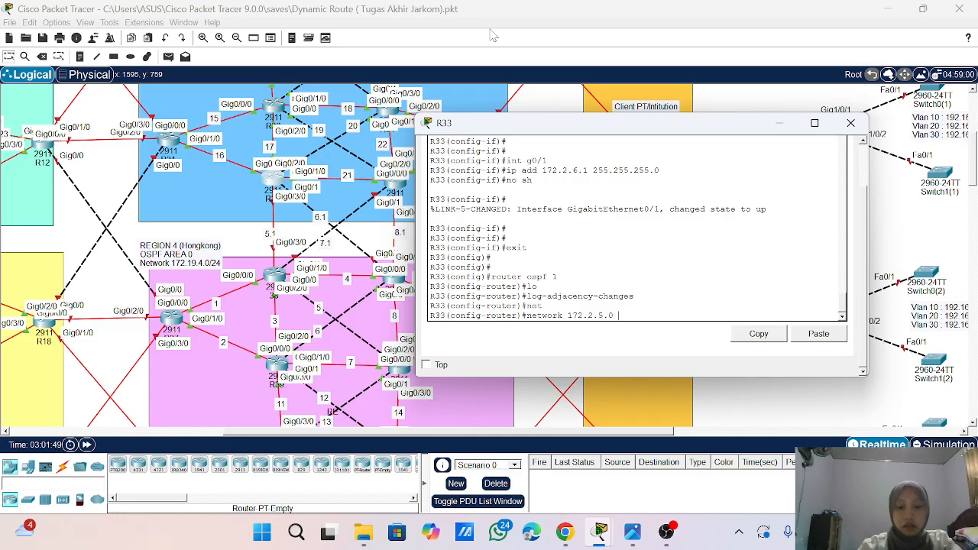
{"action": "type", "text": "0 0"}
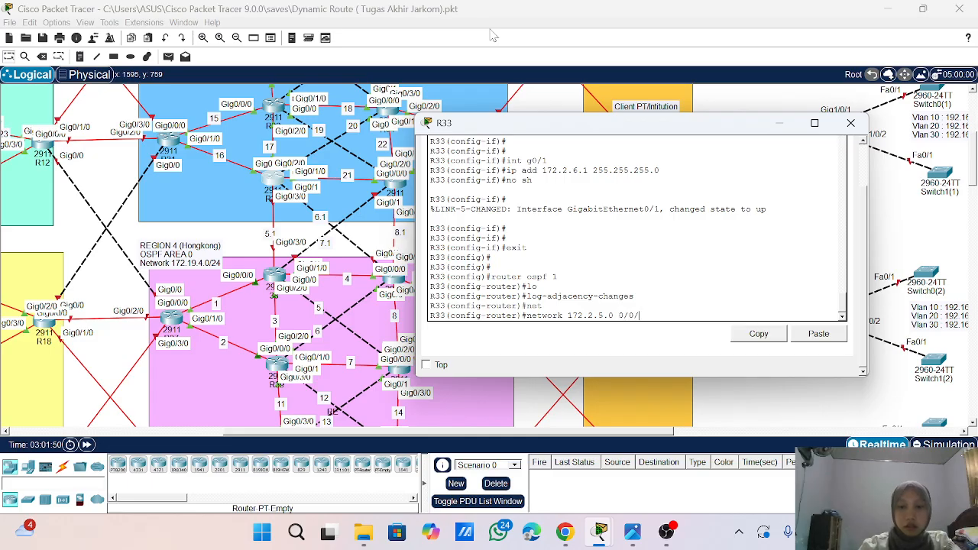
{"action": "type", "text": ".0.0.255"}
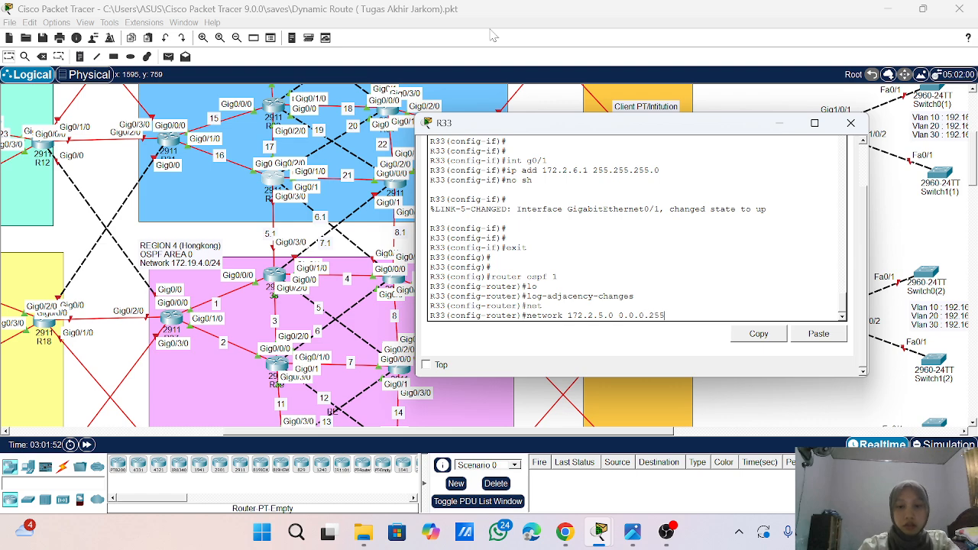
{"action": "type", "text": " area 0"}
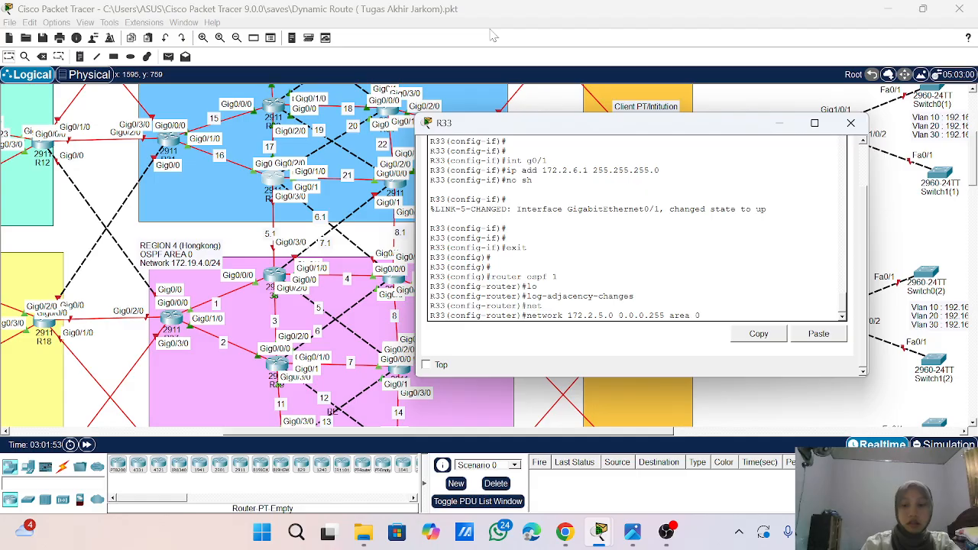
{"action": "key", "text": "Return"}
- Reuse the last network command to advertise 172.2.6.0 with wildcard mask 0.0.0.255 in area 0
{"action": "key", "text": "Up"}
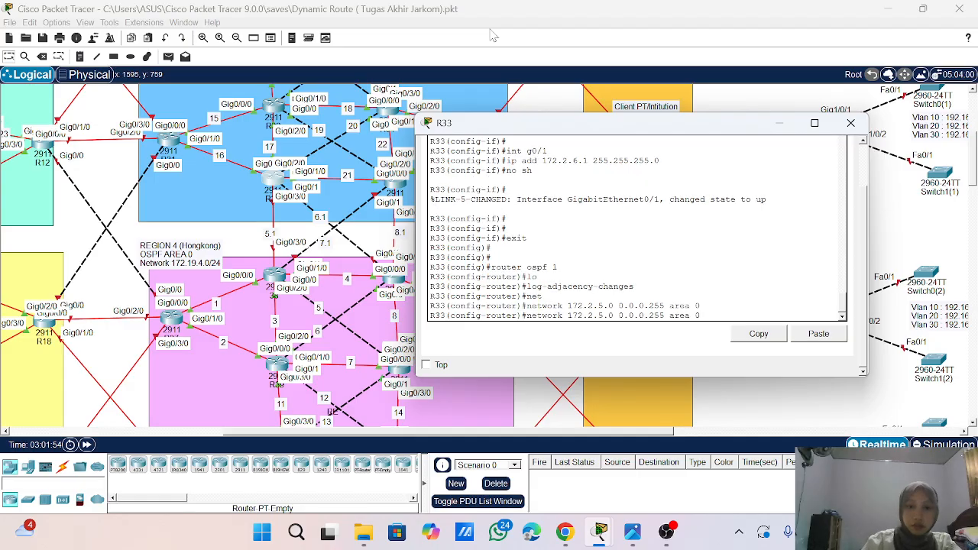
{"action": "key", "text": "Left"}
{"action": "key", "text": "Left"}
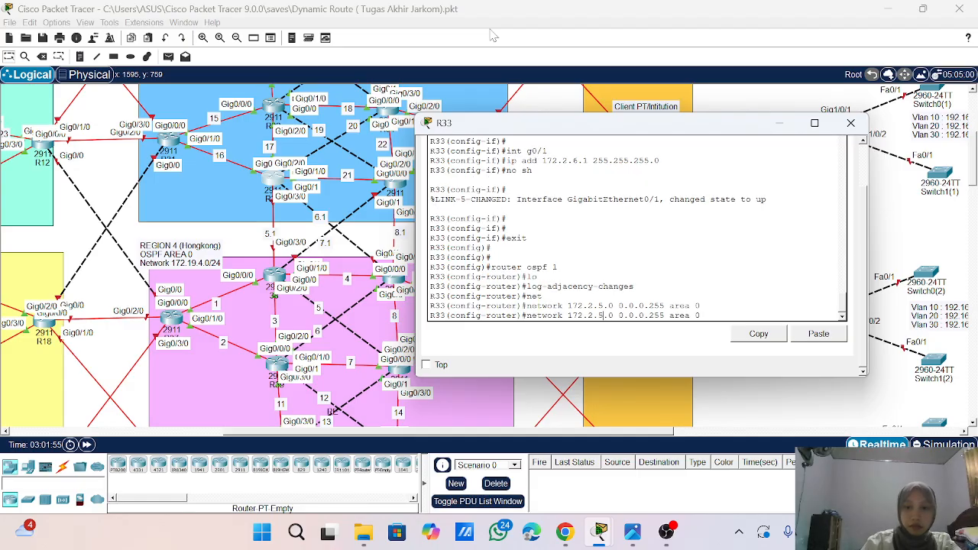
{"action": "key", "text": "BackSpace"}
{"action": "type", "text": "6"}
{"action": "key", "text": "Return"}
{"action": "key", "text": "Return"}
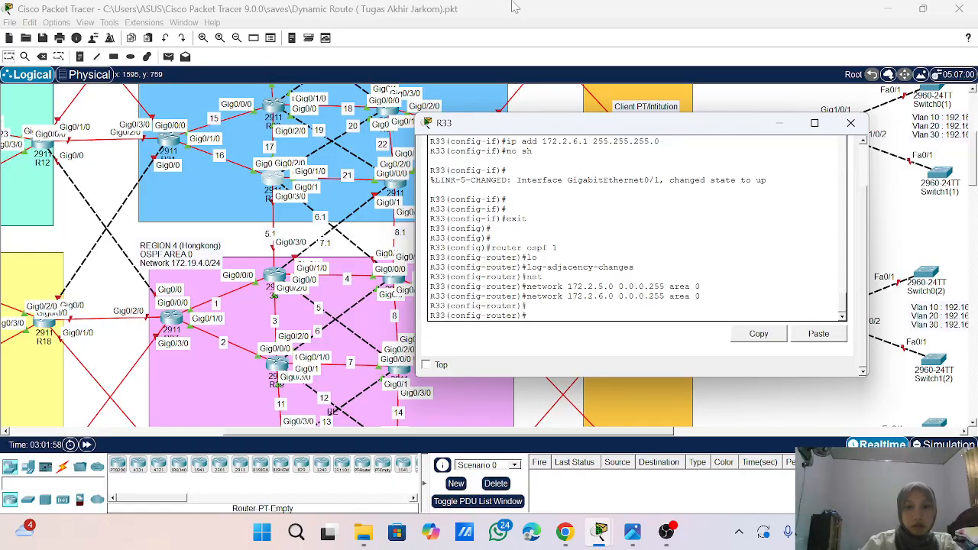
{"action": "scroll", "coordinate": [638, 228], "scroll_direction": "up", "scroll_amount": 4}
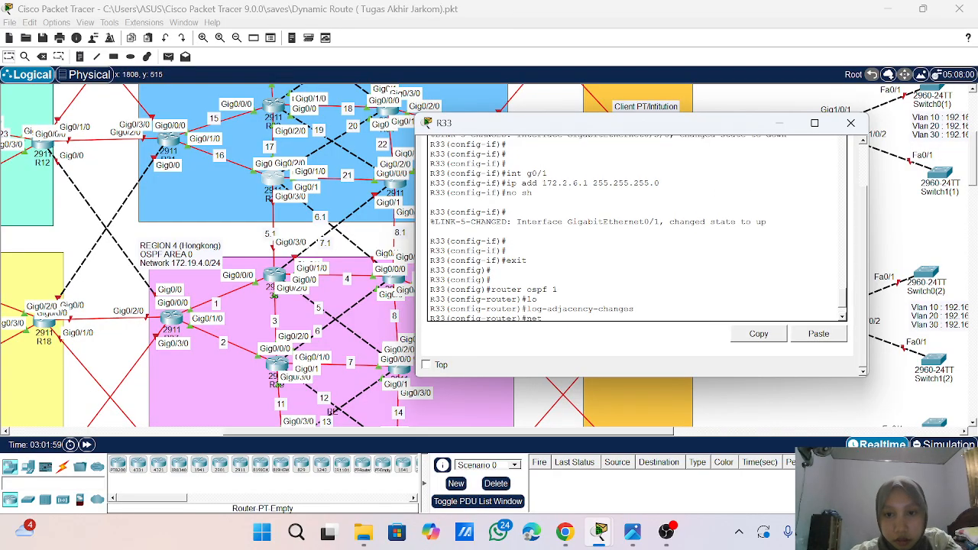
{"action": "scroll", "coordinate": [638, 227], "scroll_direction": "down", "scroll_amount": 5}
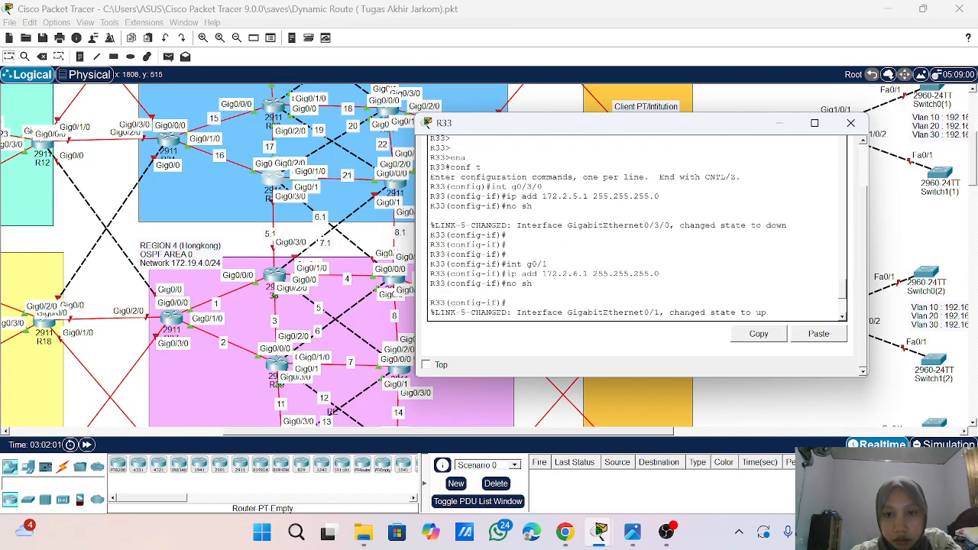
- Leave OSPF configuration with exit and return to privileged mode with end
{"action": "type", "text": "exit"}
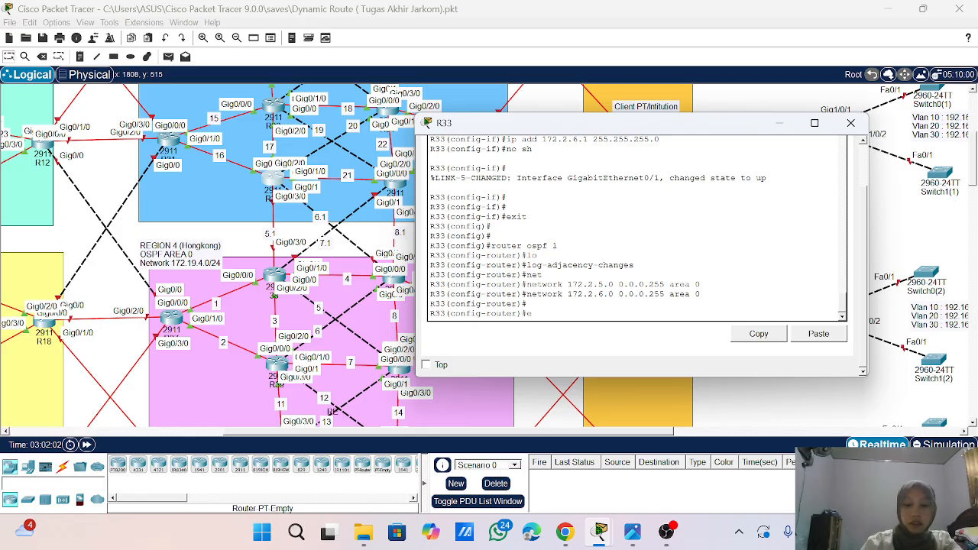
{"action": "type", "text": "tt"}
{"action": "key", "text": "BackSpace"}
{"action": "key", "text": "BackSpace"}
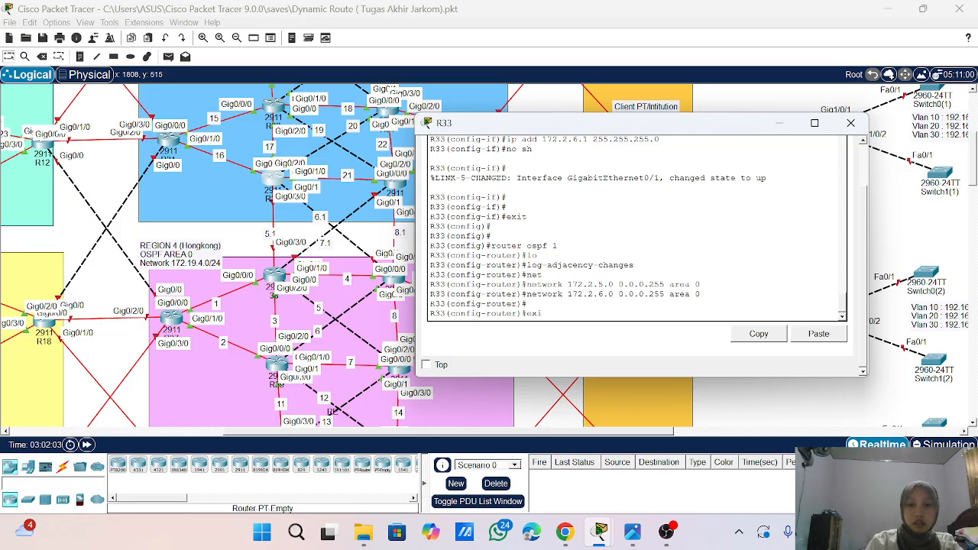
{"action": "key", "text": "Return"}
{"action": "key", "text": "Return"}
{"action": "key", "text": "Return"}
{"action": "key", "text": "Return"}
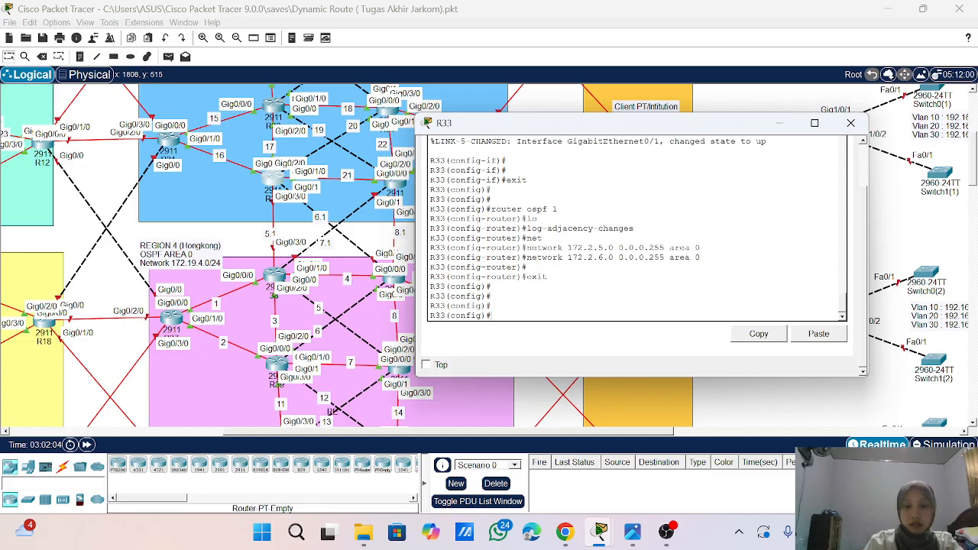
{"action": "type", "text": "end"}
{"action": "key", "text": "Return"}
{"action": "key", "text": "Return"}
{"action": "key", "text": "Return"}
{"action": "key", "text": "Return"}
{"action": "key", "text": "Return"}
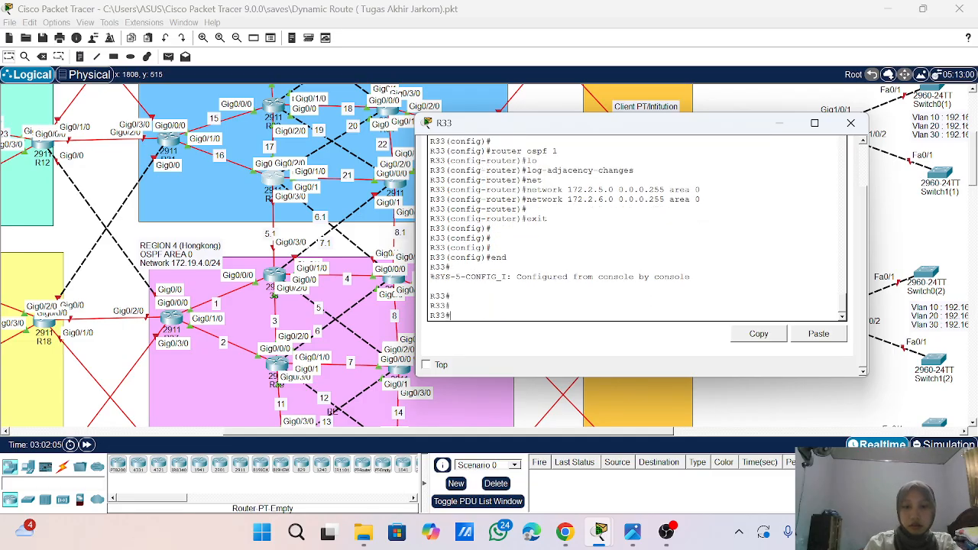
- Save R33's running configuration with wr and close the router's window
{"action": "type", "text": "wr"}
{"action": "key", "text": "Return"}
{"action": "key", "text": "Return"}
{"action": "key", "text": "Return"}
{"action": "key", "text": "Return"}
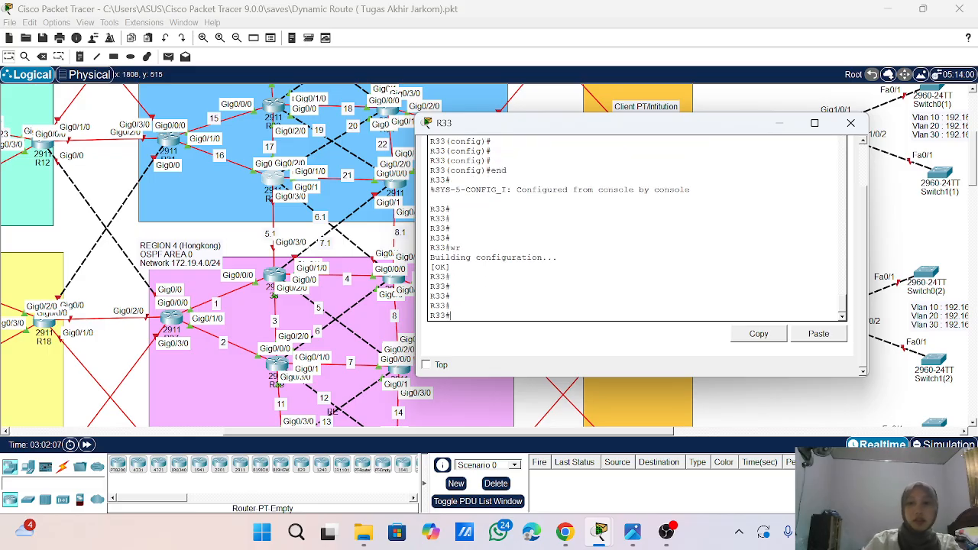
{"action": "left_click", "coordinate": [850, 122]}
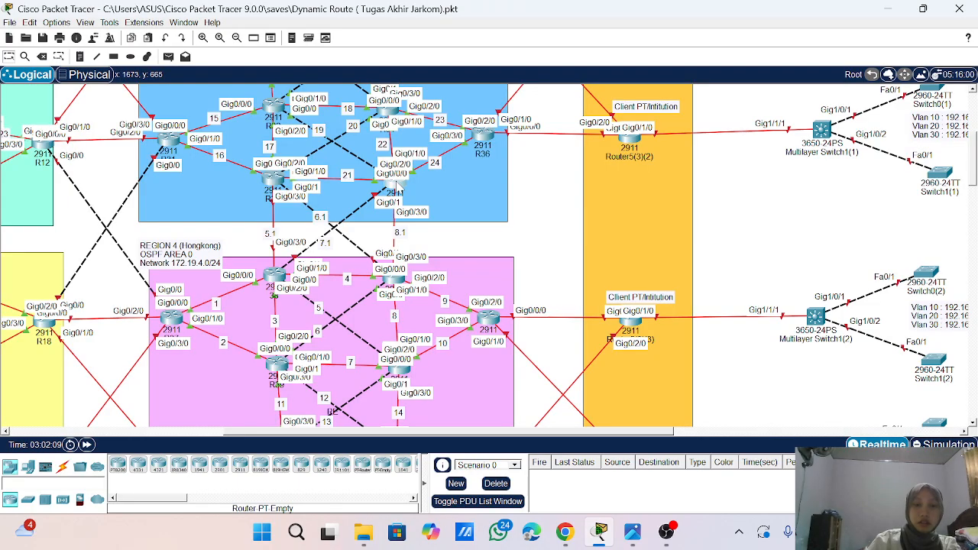
- Open router R35 in the blue region and bring up its command-line prompt
{"action": "left_click", "coordinate": [397, 185]}
{"action": "left_click_drag", "start_coordinate": [463, 120], "coordinate": [710, 122]}
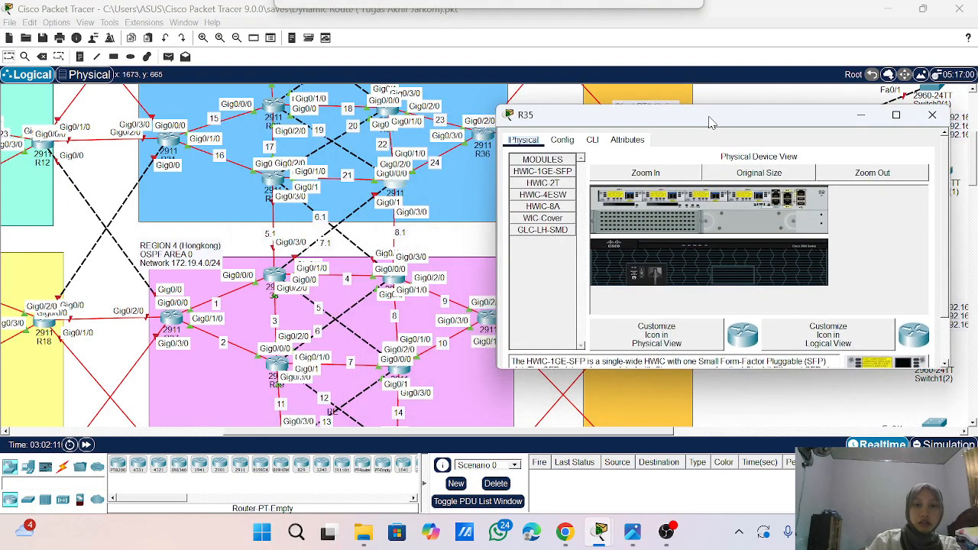
{"action": "left_click", "coordinate": [591, 141]}
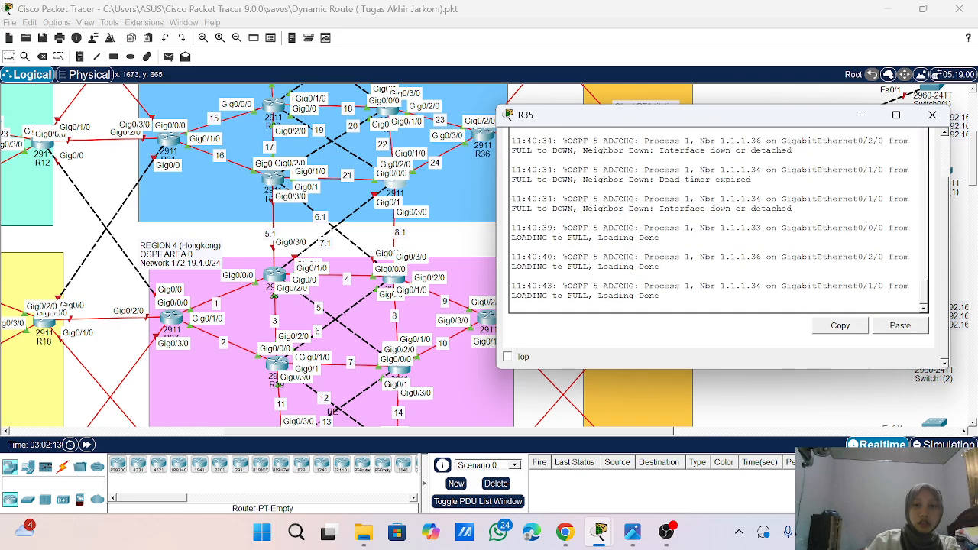
{"action": "key", "text": "Return"}
{"action": "key", "text": "Return"}
{"action": "key", "text": "Return"}
{"action": "key", "text": "Return"}
{"action": "key", "text": "Return"}
{"action": "key", "text": "Return"}
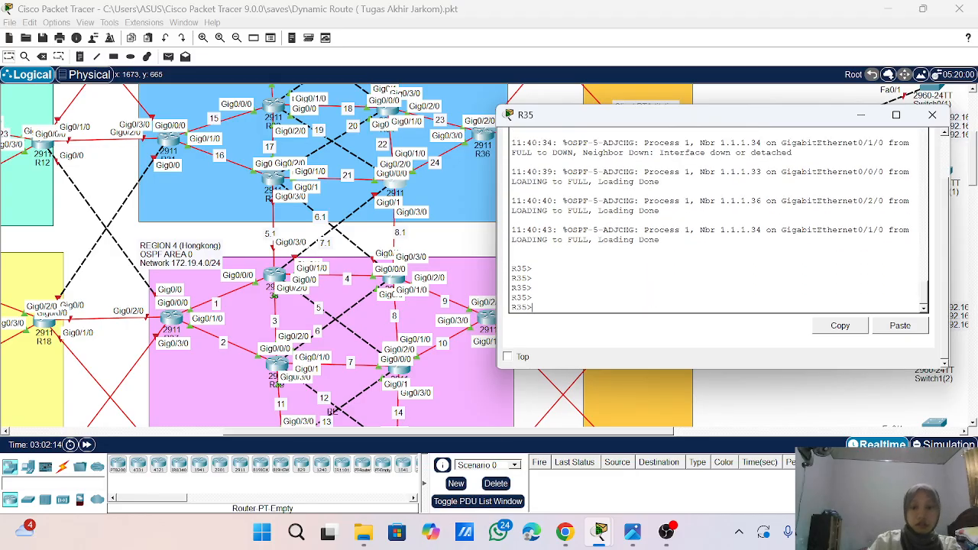
- Enter privileged mode with ena and global configuration mode with conf t on R35
{"action": "type", "text": "ena"}
{"action": "key", "text": "Return"}
{"action": "type", "text": "co"}
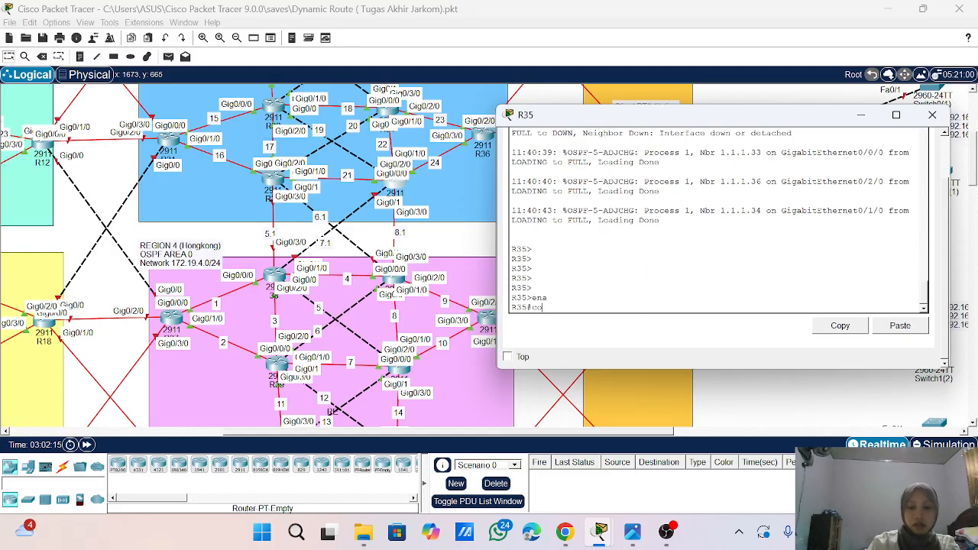
{"action": "type", "text": "nf t"}
{"action": "key", "text": "Return"}
{"action": "key", "text": "Return"}
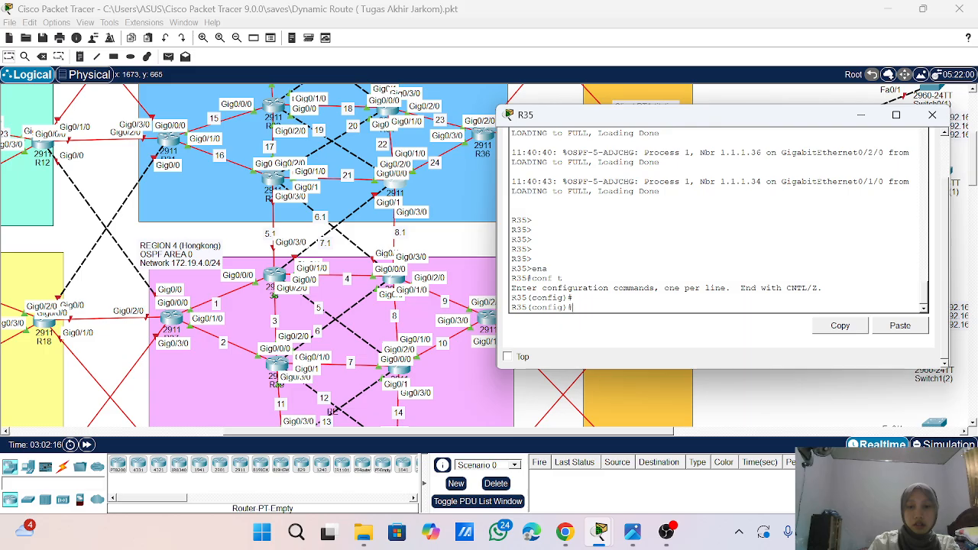
- Assign 172.2.8.1 with mask 255.255.255.0 to interface g0/3/0 and enable it with no sh
{"action": "type", "text": "int g"}
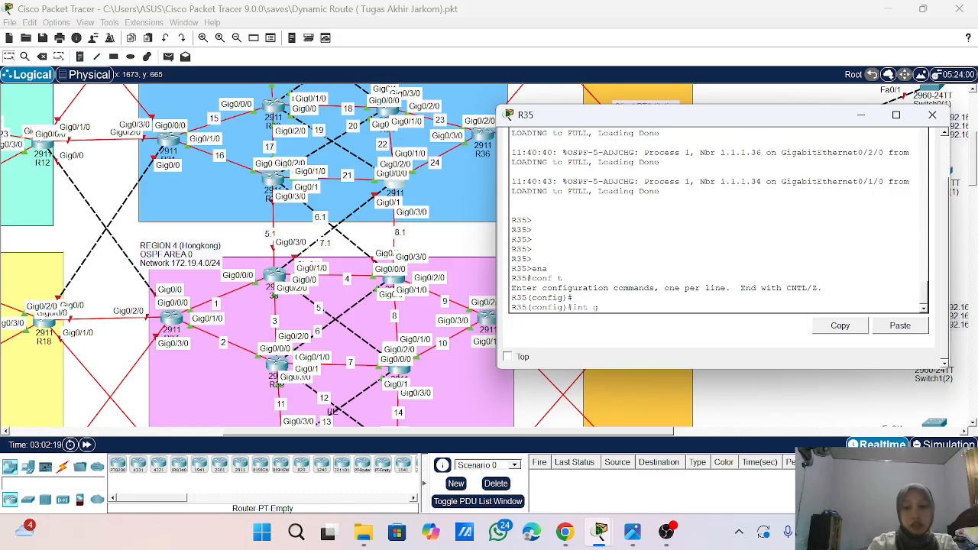
{"action": "type", "text": "0/3/0"}
{"action": "key", "text": "Return"}
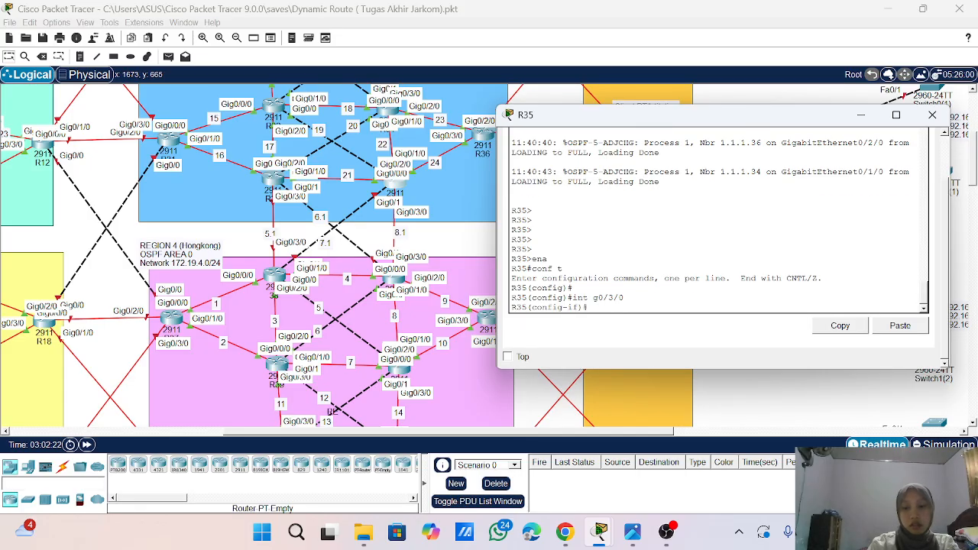
{"action": "type", "text": "ip"}
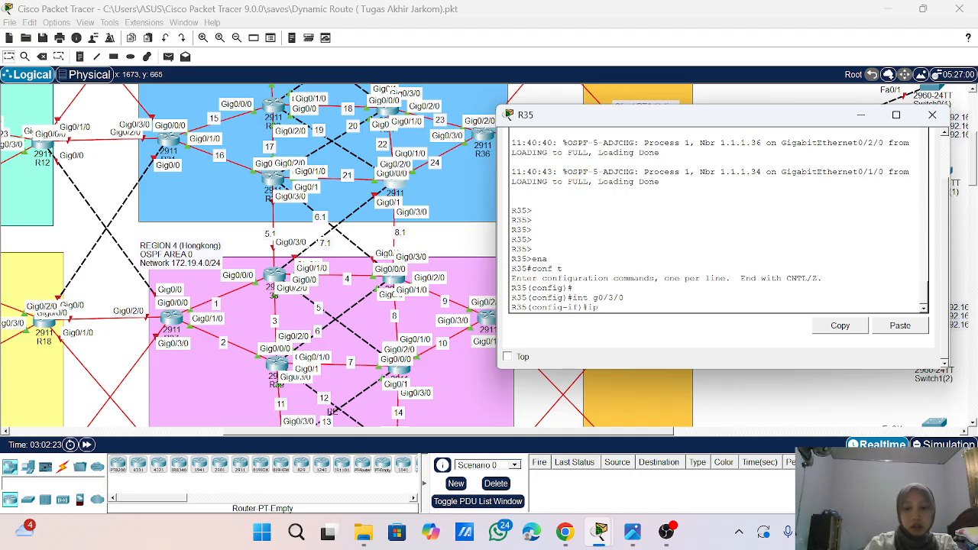
{"action": "type", "text": " add 172."}
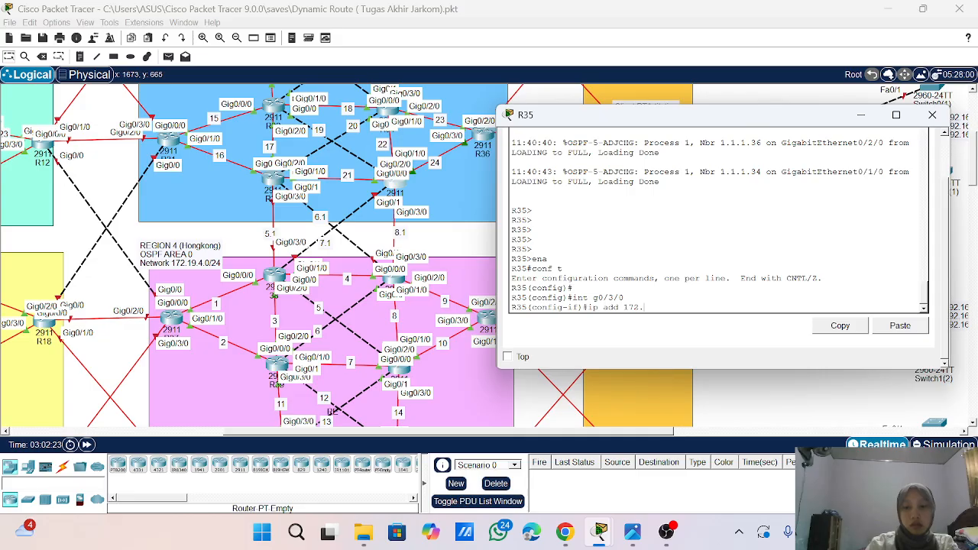
{"action": "type", "text": "2.8.1"}
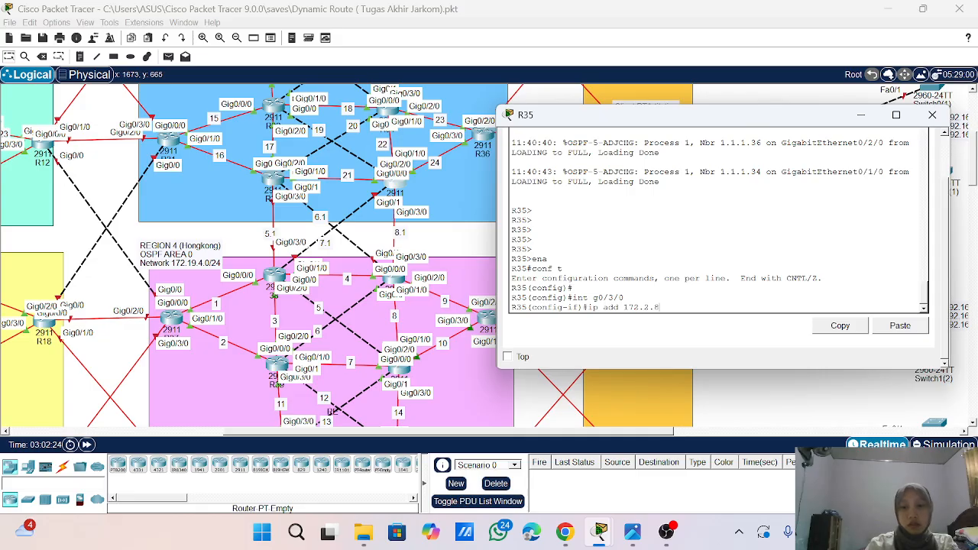
{"action": "type", "text": " 255.255.255.0"}
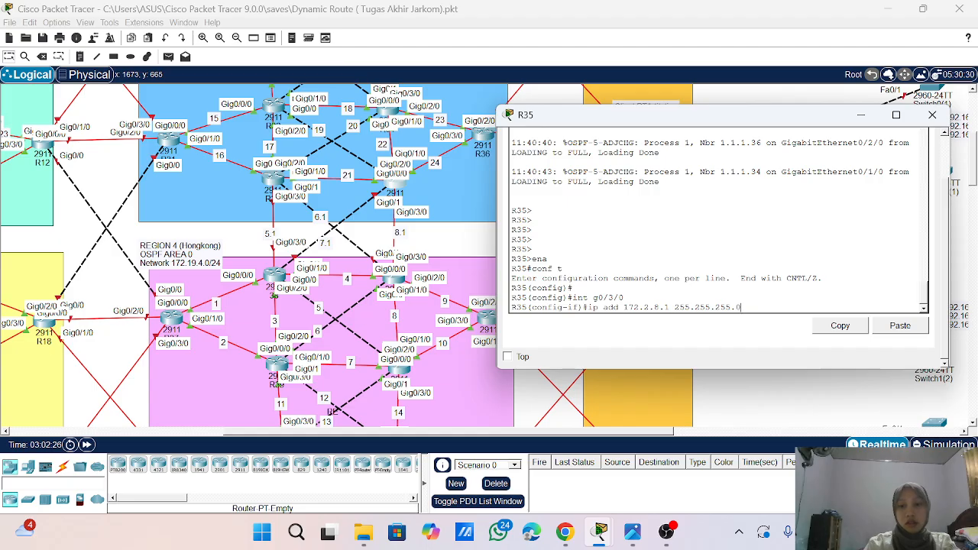
{"action": "key", "text": "Return"}
{"action": "type", "text": "no sh"}
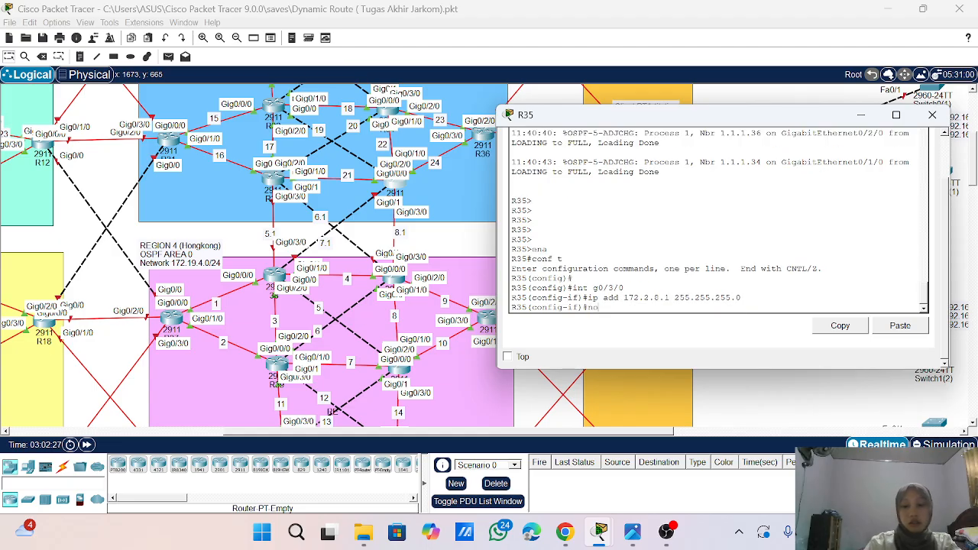
{"action": "key", "text": "Return"}
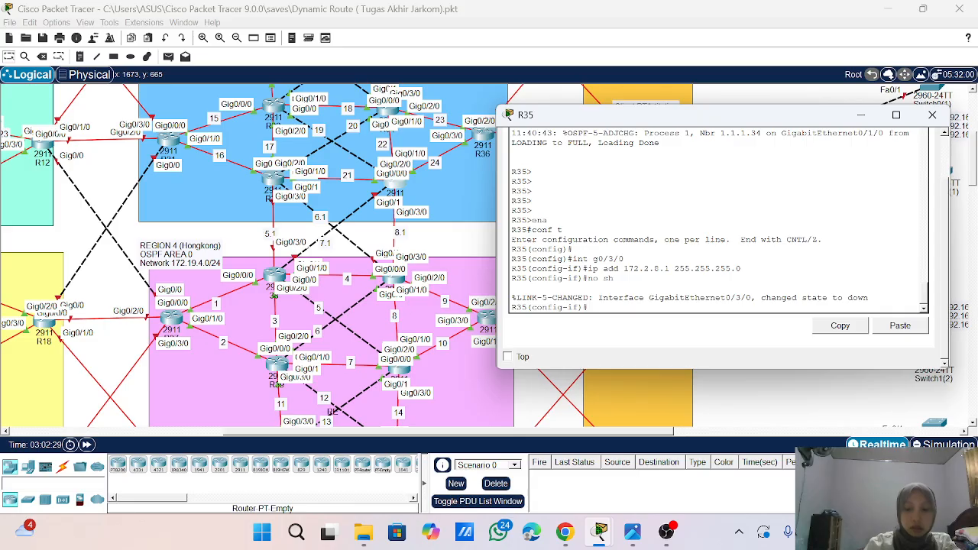
- Assign IP address 172.2.7.1 with mask 255.255.255.0 to interface g0/1
{"action": "type", "text": "int g0/1"}
{"action": "key", "text": "Return"}
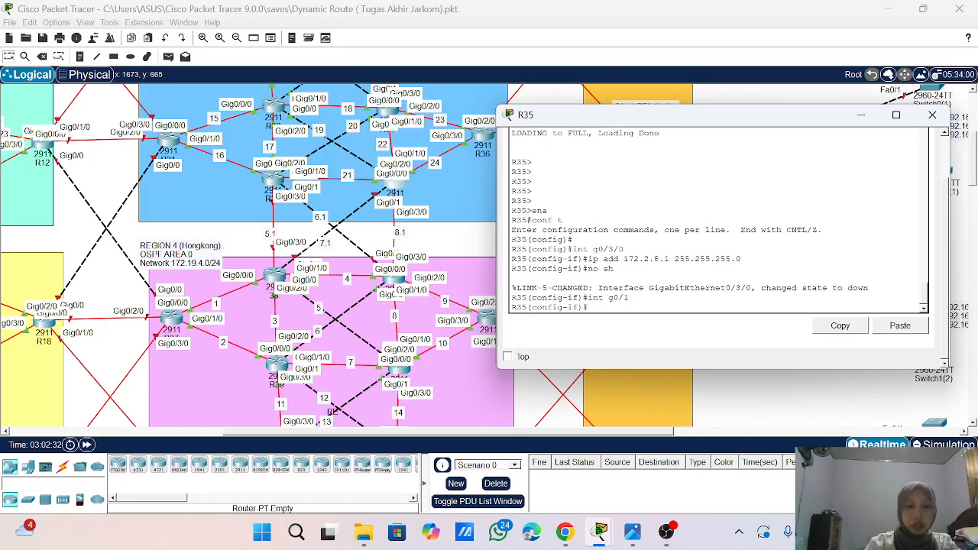
{"action": "type", "text": "i"}
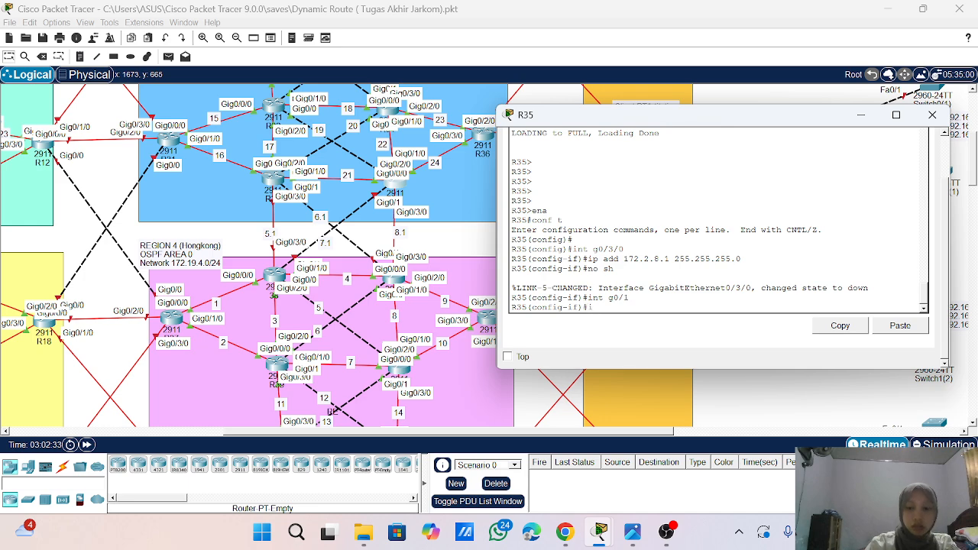
{"action": "type", "text": "p add 172.2"}
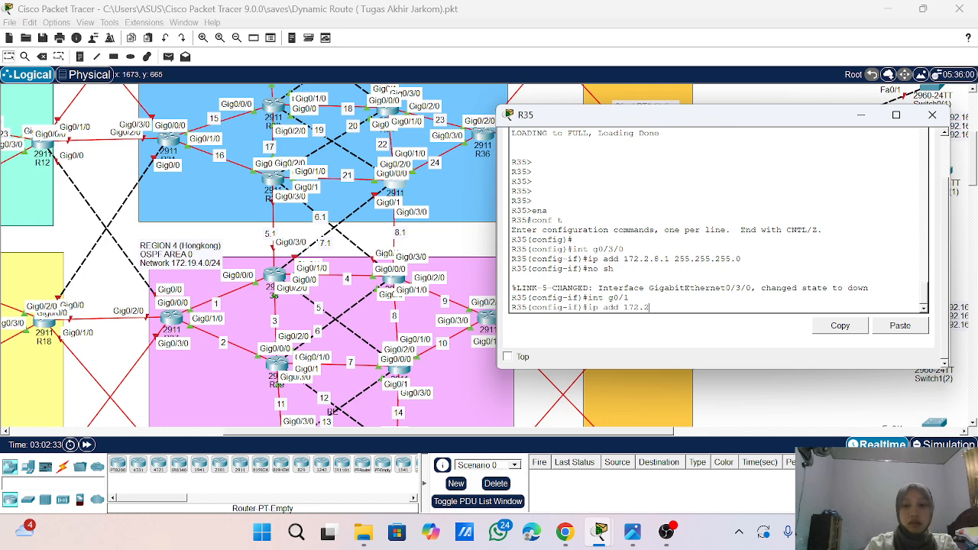
{"action": "type", "text": ".7."}
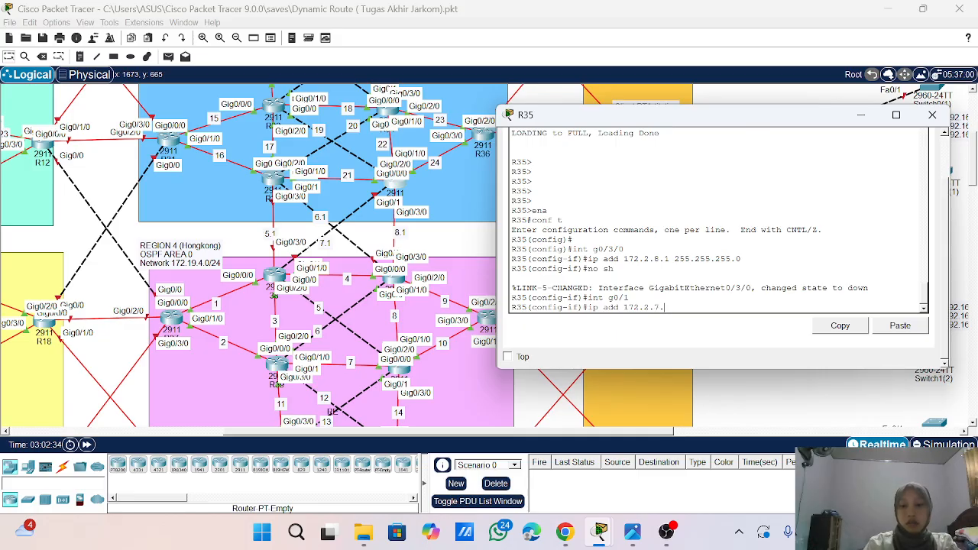
{"action": "type", "text": "1 255.255,25"}
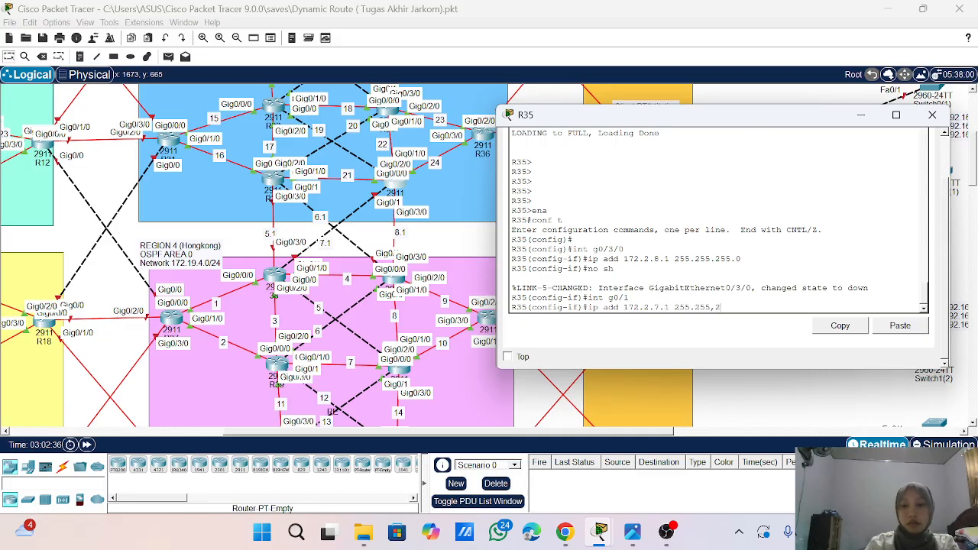
{"action": "type", "text": "255."}
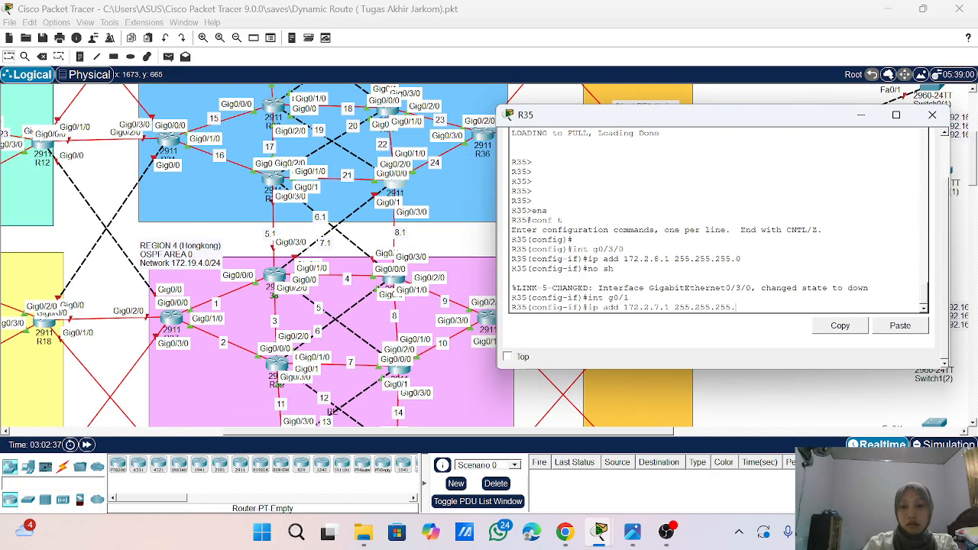
{"action": "type", "text": "0"}
{"action": "key", "text": "Return"}
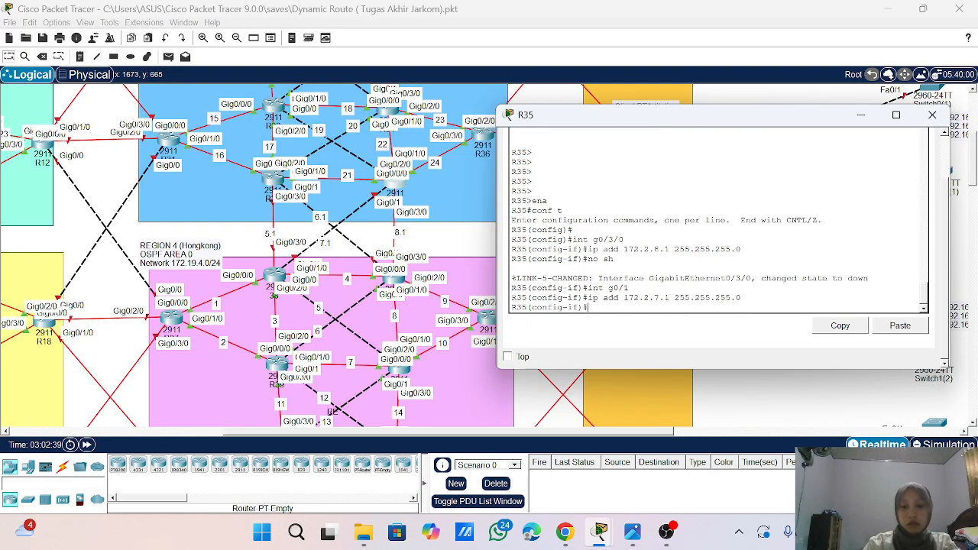
- Enable interface g0/1 with no sh and exit to global configuration mode
{"action": "type", "text": "no sh"}
{"action": "key", "text": "Return"}
{"action": "key", "text": "Return"}
{"action": "key", "text": "Return"}
{"action": "key", "text": "Return"}
{"action": "key", "text": "Return"}
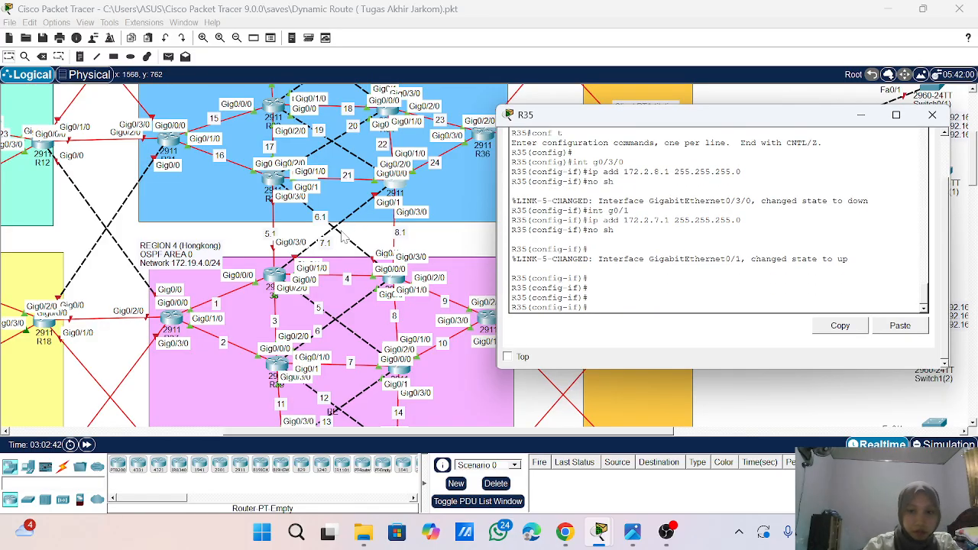
{"action": "type", "text": "ex"}
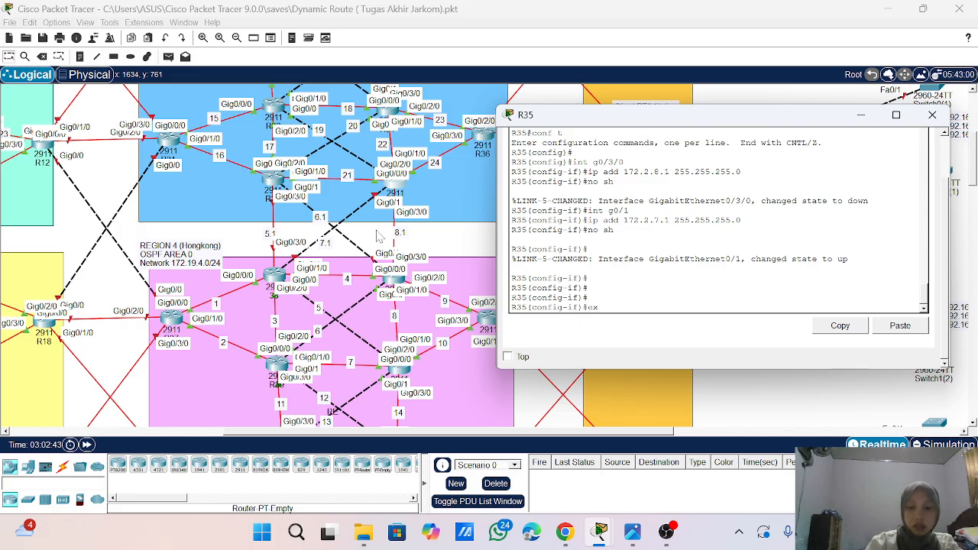
{"action": "type", "text": "it"}
{"action": "key", "text": "Return"}
{"action": "key", "text": "Return"}
{"action": "key", "text": "Return"}
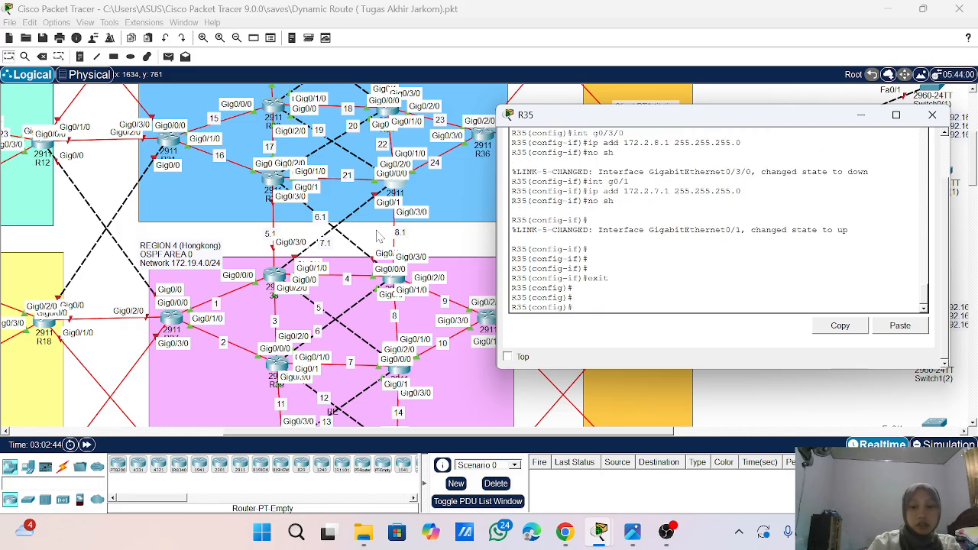
- Enter OSPF process 1 configuration and turn on log-adjacency-changes
{"action": "type", "text": "route"}
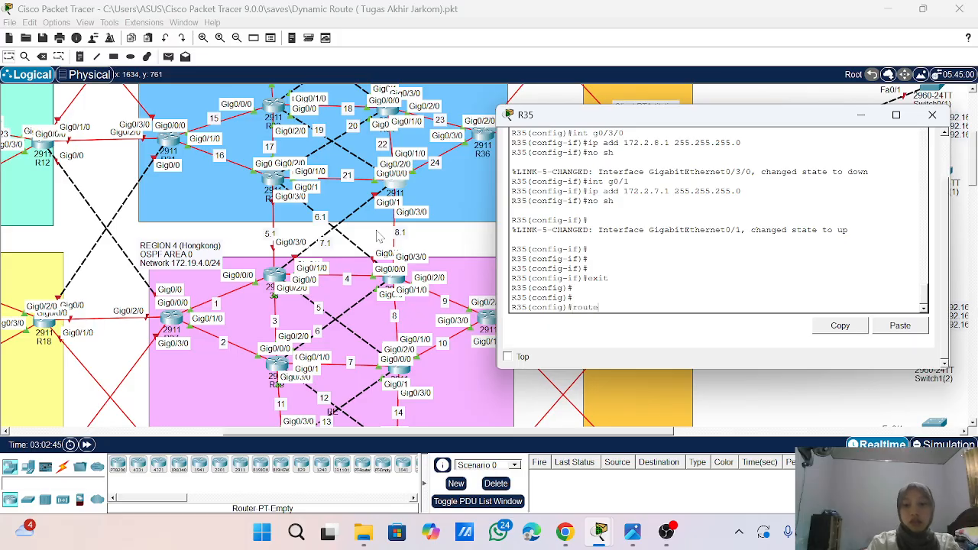
{"action": "type", "text": "r ospf"}
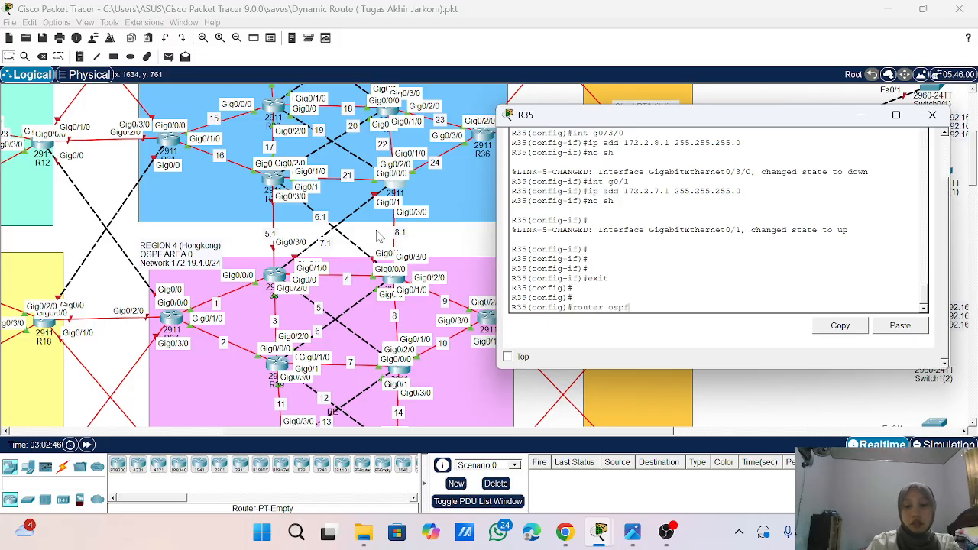
{"action": "type", "text": " 1"}
{"action": "key", "text": "Return"}
{"action": "type", "text": "lo"}
{"action": "key", "text": "Tab"}
{"action": "key", "text": "Return"}
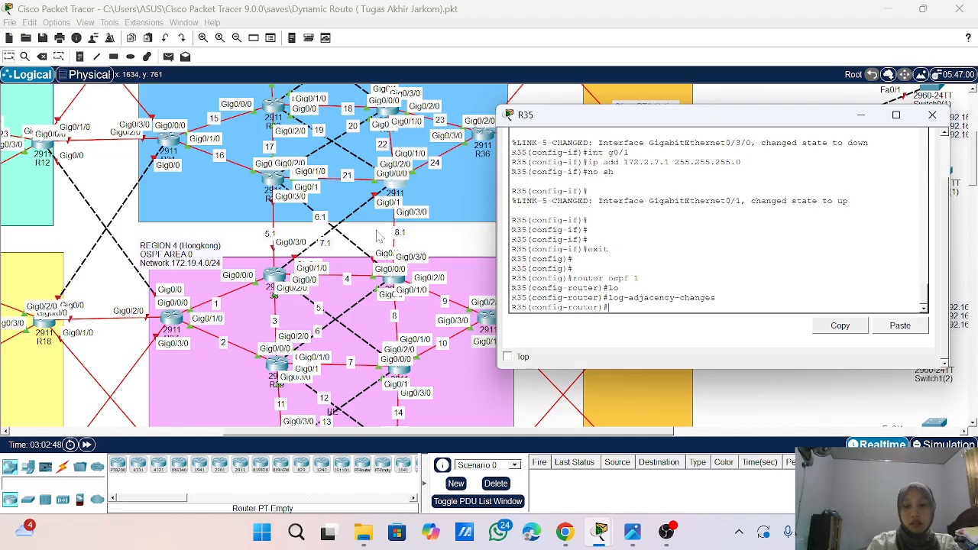
{"action": "type", "text": "n\\et"}
{"action": "key", "text": "Tab"}
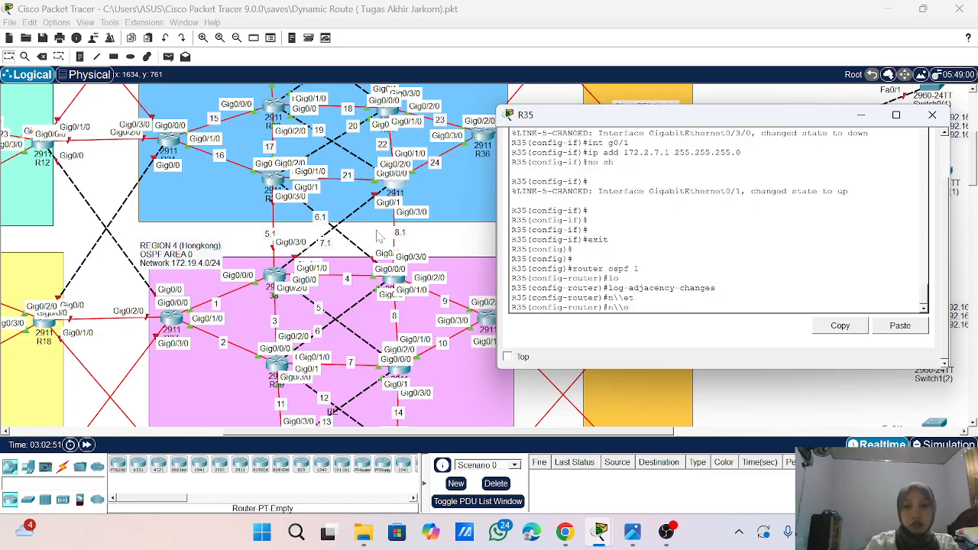
{"action": "key", "text": "BackSpace"}
{"action": "key", "text": "BackSpace"}
{"action": "key", "text": "BackSpace"}
{"action": "key", "text": "BackSpace"}
- Advertise network 172.2.7.0 with wildcard mask 0.0.0.255 in OSPF area 0 on R35
{"action": "type", "text": "net"}
{"action": "key", "text": "Tab"}
{"action": "key", "text": "Return"}
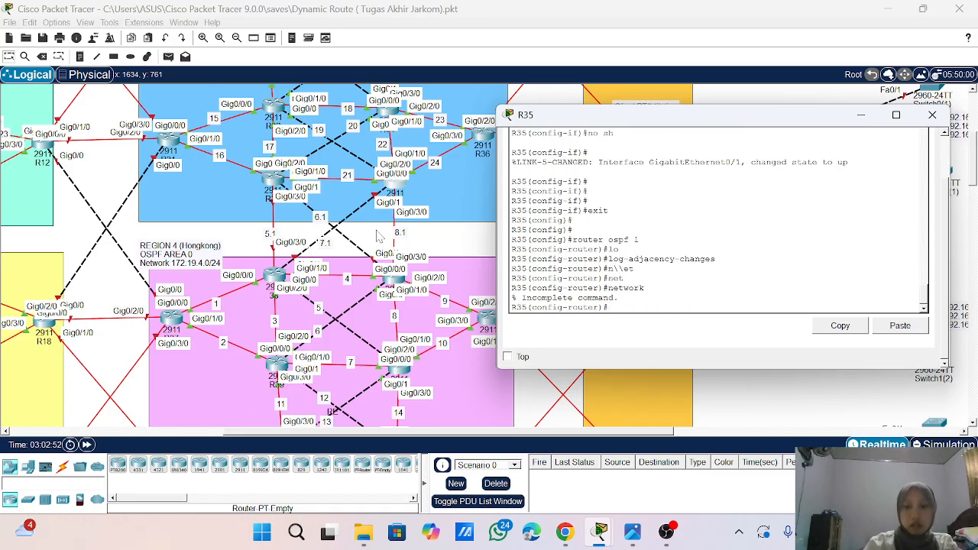
{"action": "key", "text": "Up"}
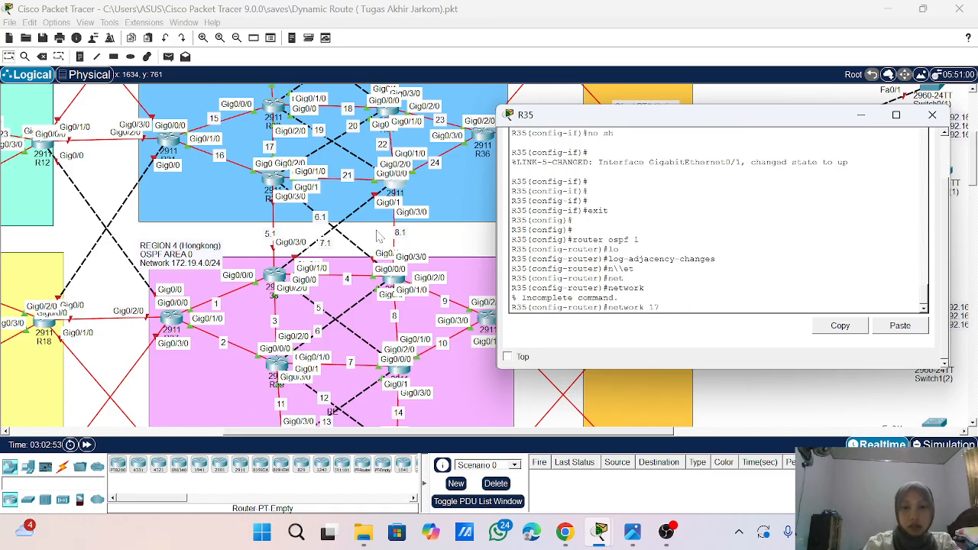
{"action": "type", "text": "172.2"}
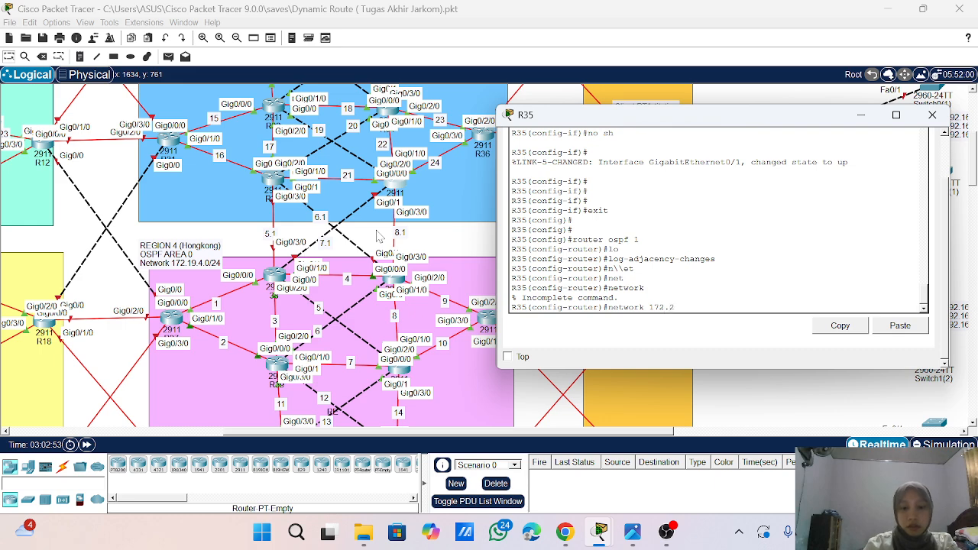
{"action": "type", "text": ".7."}
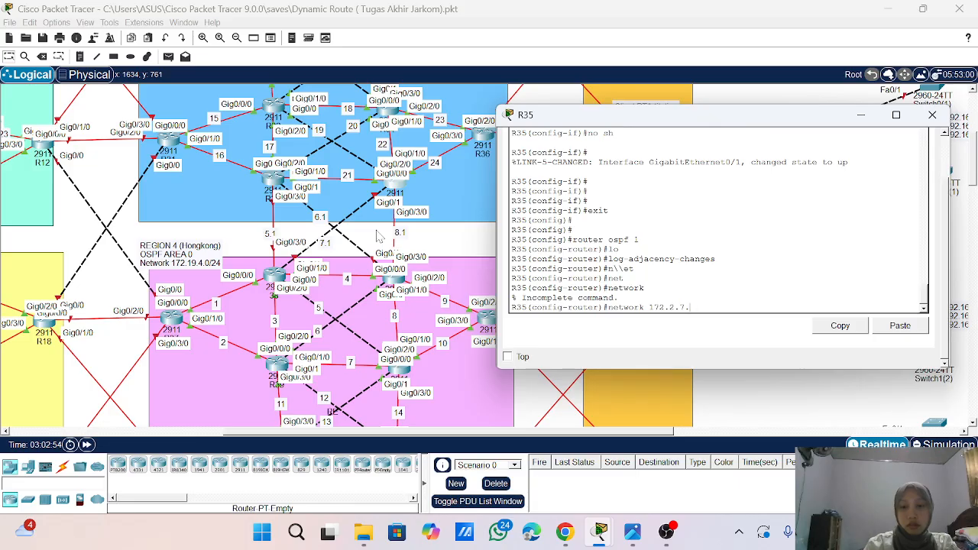
{"action": "type", "text": "0 0.0.0.255 aea"}
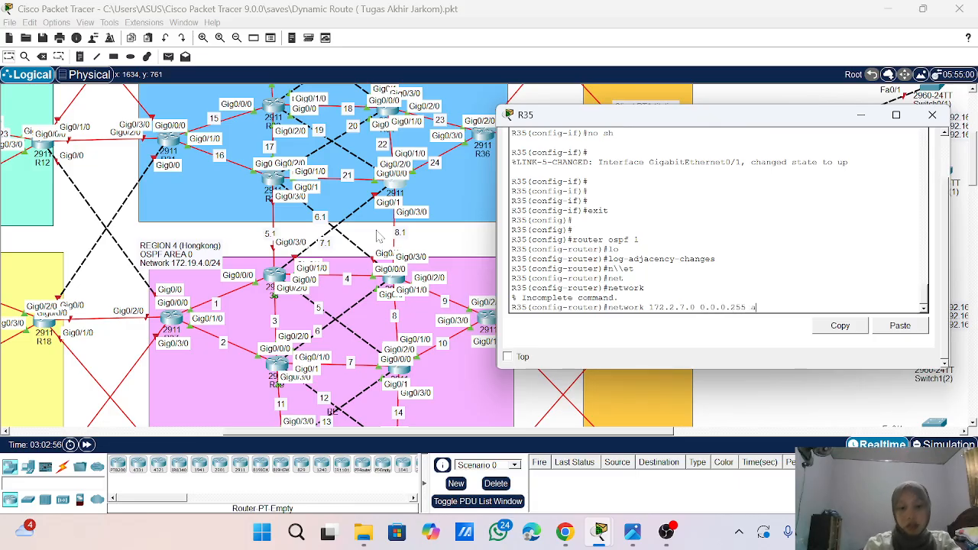
{"action": "key", "text": "BackSpace"}
{"action": "key", "text": "BackSpace"}
{"action": "type", "text": "re"}
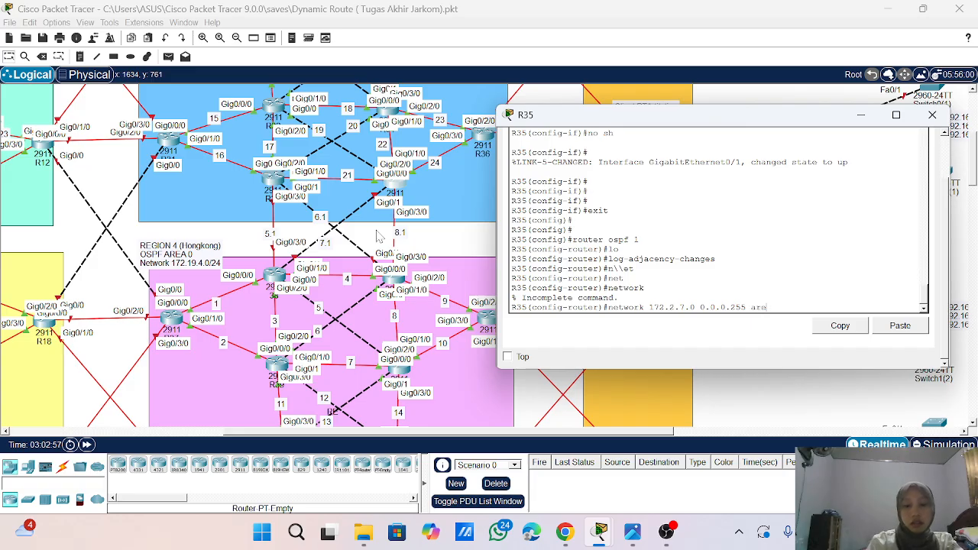
{"action": "type", "text": "a 0"}
{"action": "key", "text": "Return"}
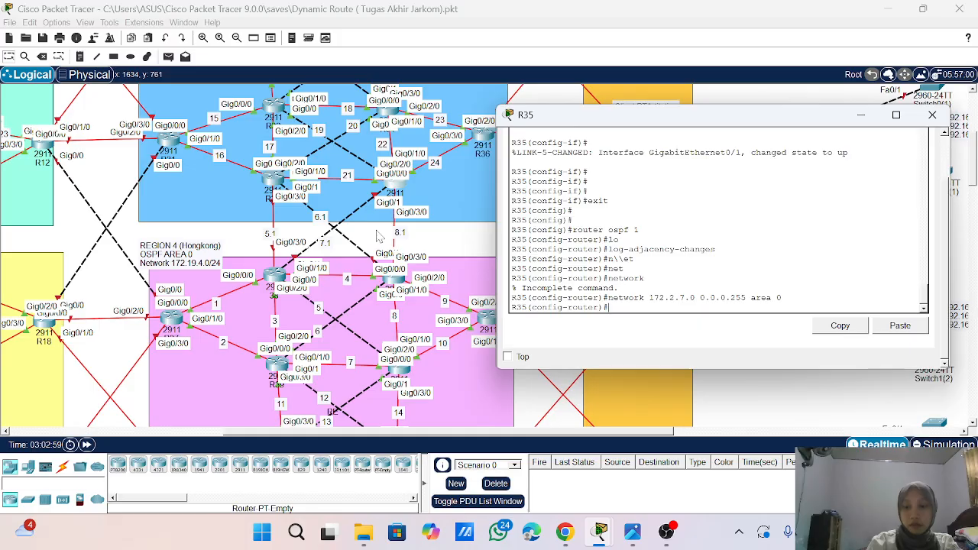
- Advertise network 172.2.8.0 with wildcard mask 0.0.0.255 in OSPF area 0 on R35
{"action": "key", "text": "Up"}
{"action": "key", "text": "Left"}
{"action": "key", "text": "Left"}
{"action": "key", "text": "Left"}
{"action": "key", "text": "Left"}
{"action": "key", "text": "Left"}
{"action": "key", "text": "Left"}
{"action": "key", "text": "Left"}
{"action": "key", "text": "Left"}
{"action": "key", "text": "Left"}
{"action": "key", "text": "Left"}
{"action": "key", "text": "Left"}
{"action": "key", "text": "Left"}
{"action": "key", "text": "Left"}
{"action": "key", "text": "Left"}
{"action": "key", "text": "Left"}
{"action": "key", "text": "Left"}
{"action": "key", "text": "Left"}
{"action": "key", "text": "Left"}
{"action": "key", "text": "Left"}
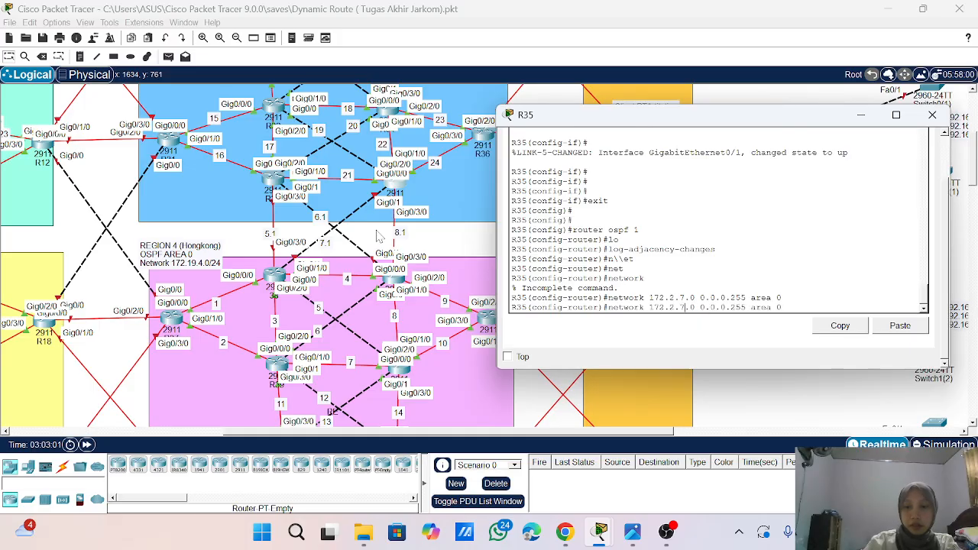
{"action": "key", "text": "BackSpace"}
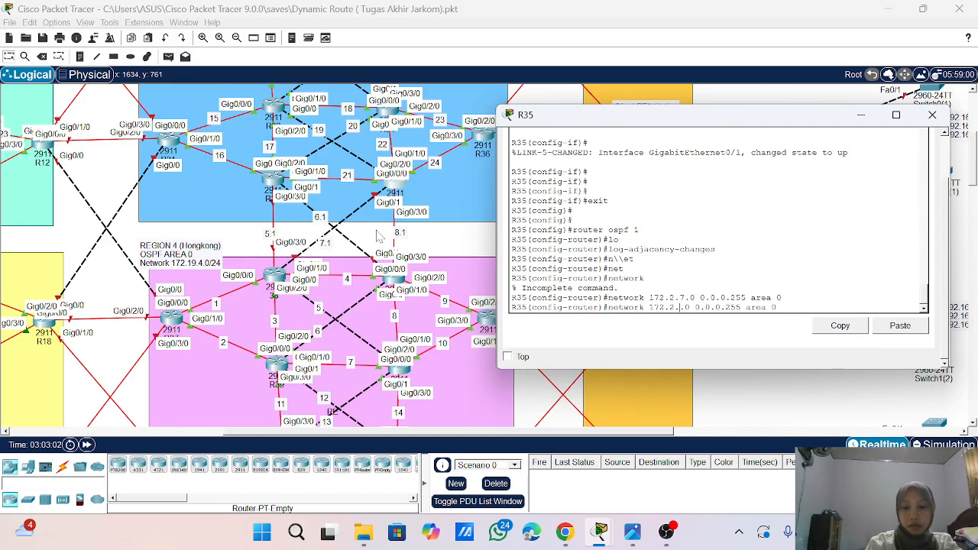
{"action": "type", "text": "8"}
{"action": "key", "text": "Return"}
{"action": "key", "text": "Return"}
{"action": "key", "text": "Return"}
{"action": "key", "text": "Return"}
{"action": "key", "text": "Return"}
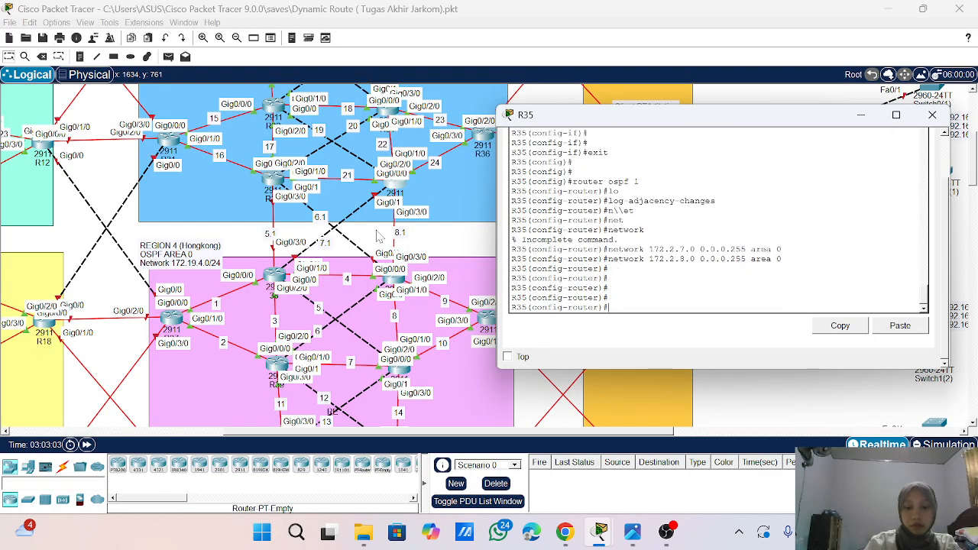
- End configuration mode on R35, save the configuration with wr, and close the router's window
{"action": "type", "text": "end"}
{"action": "key", "text": "Return"}
{"action": "key", "text": "Return"}
{"action": "key", "text": "Return"}
{"action": "key", "text": "Return"}
{"action": "type", "text": "wr"}
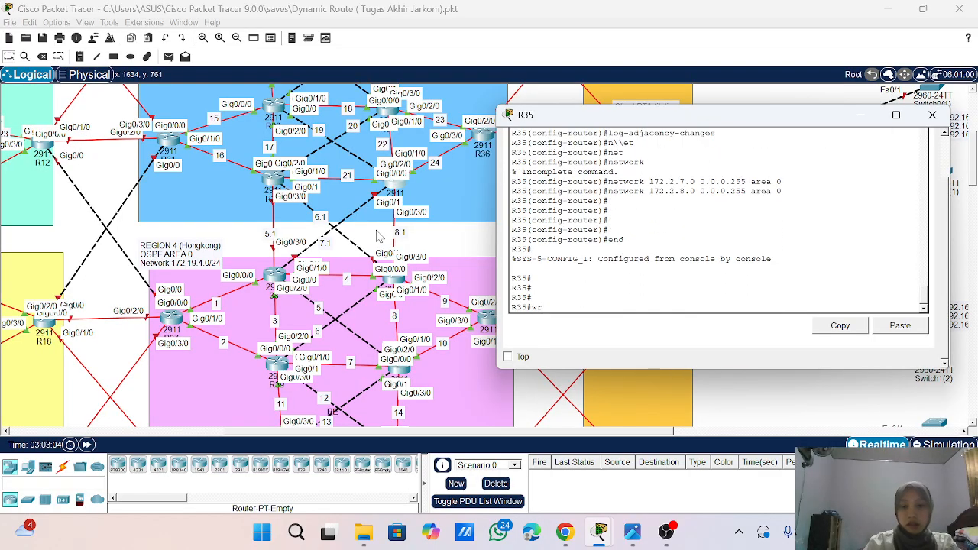
{"action": "key", "text": "Return"}
{"action": "key", "text": "Return"}
{"action": "key", "text": "Return"}
{"action": "key", "text": "Return"}
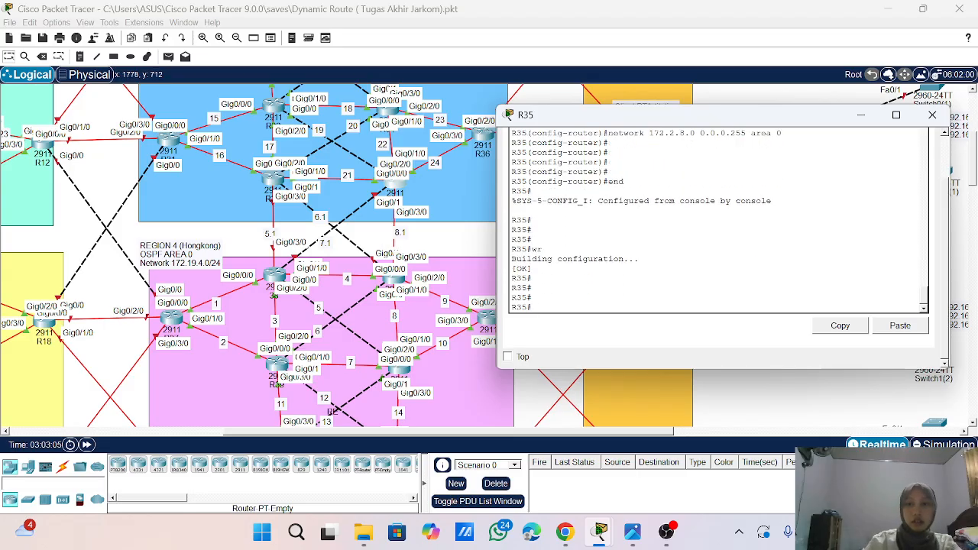
{"action": "left_click", "coordinate": [932, 114]}
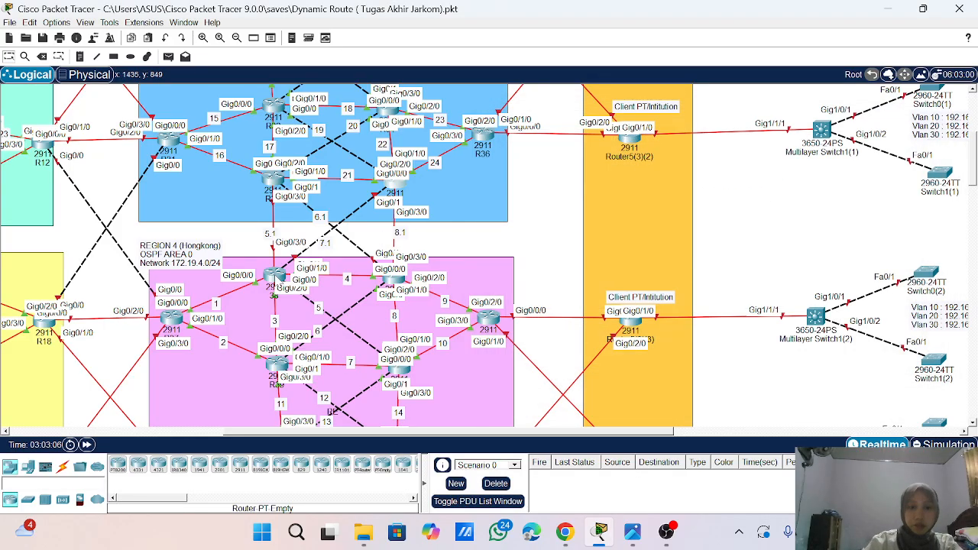
- Open the command line of router 38 in Region 4 and enter global configuration mode
{"action": "left_click", "coordinate": [278, 278]}
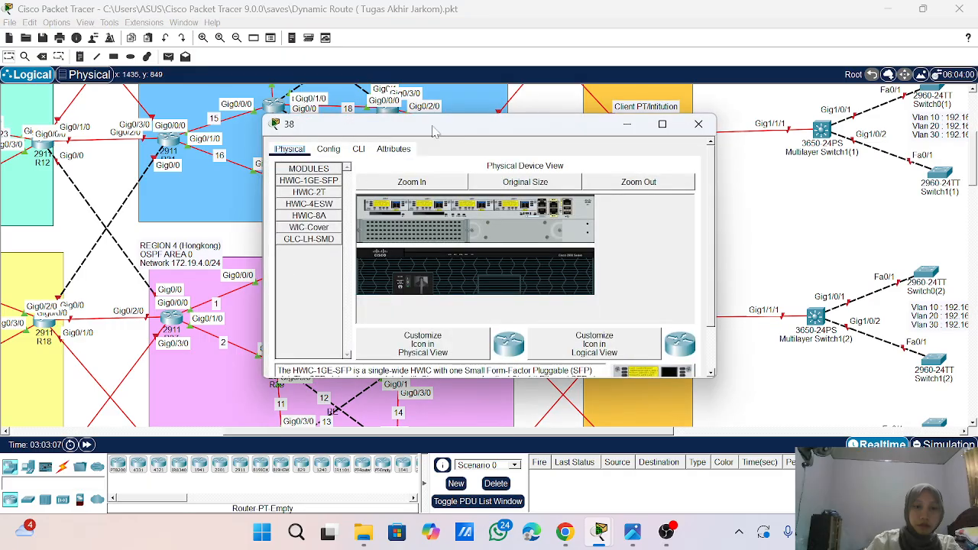
{"action": "left_click_drag", "start_coordinate": [425, 119], "coordinate": [625, 120]}
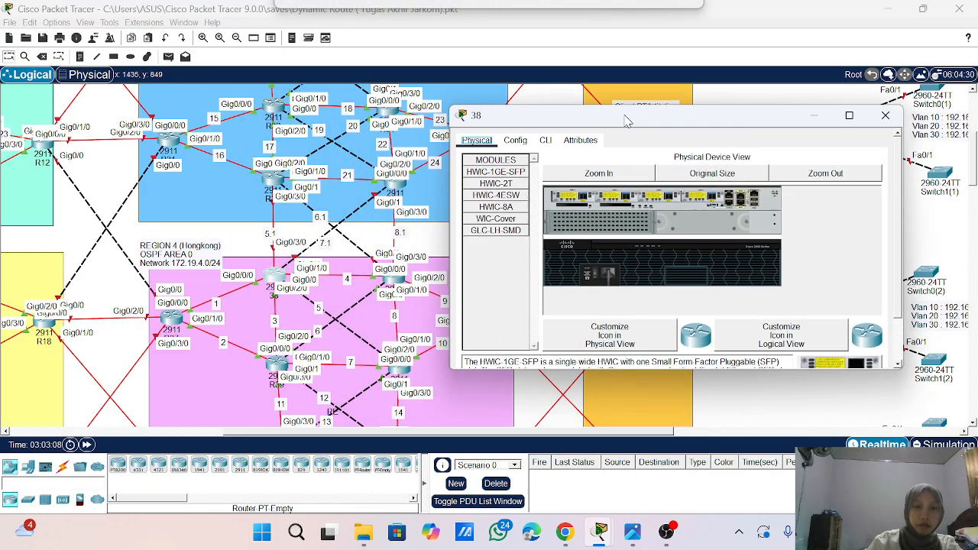
{"action": "left_click", "coordinate": [545, 141]}
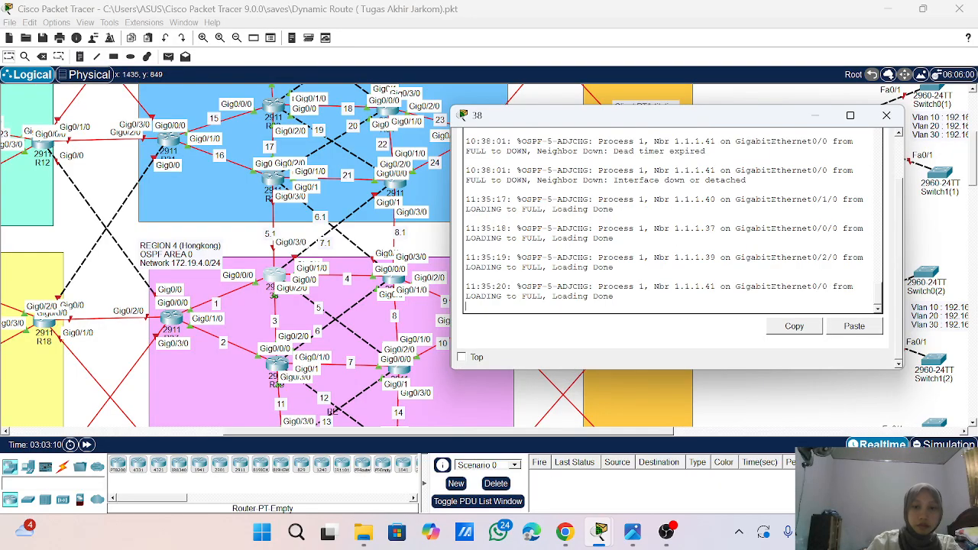
{"action": "key", "text": "Return"}
{"action": "key", "text": "Return"}
{"action": "key", "text": "Return"}
{"action": "key", "text": "Return"}
{"action": "key", "text": "Return"}
{"action": "type", "text": "en"}
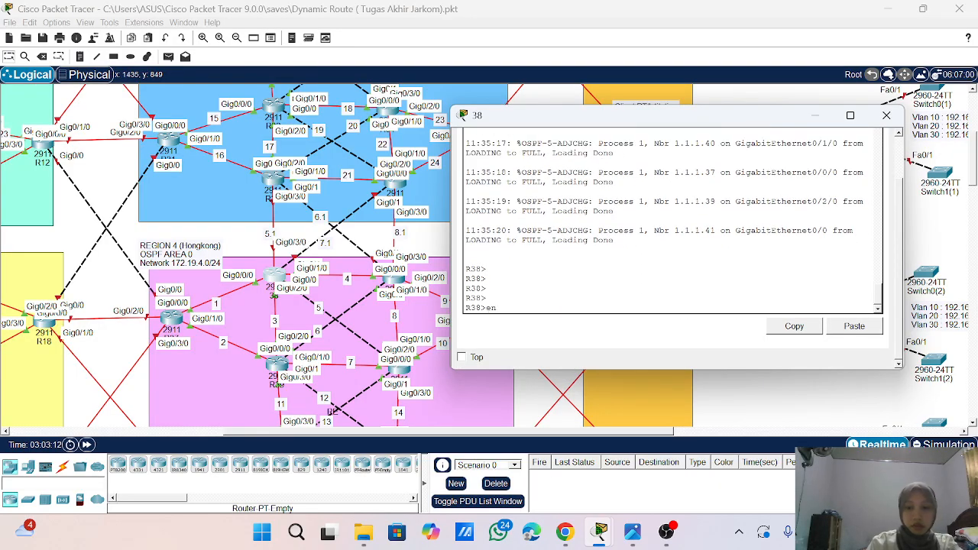
{"action": "type", "text": "a"}
{"action": "key", "text": "Return"}
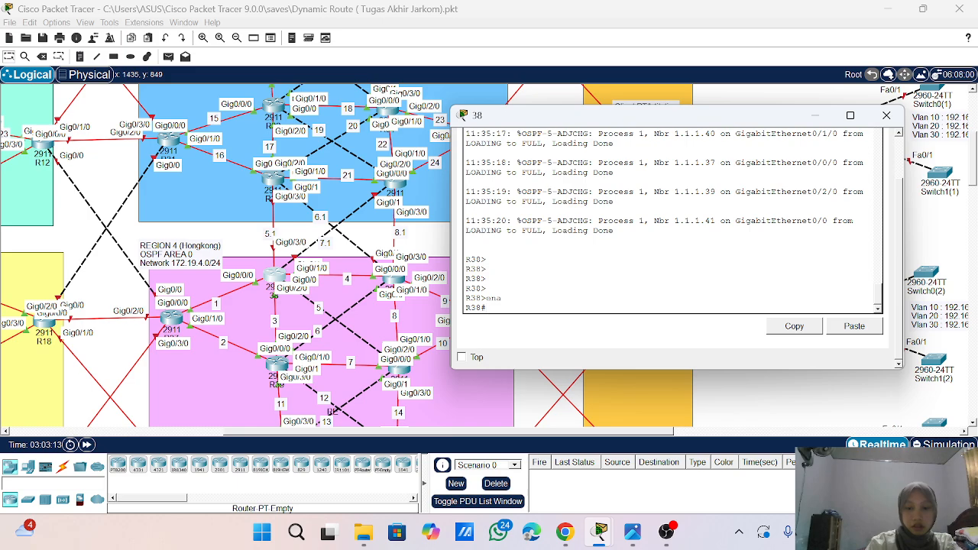
{"action": "type", "text": "conf t"}
{"action": "key", "text": "Return"}
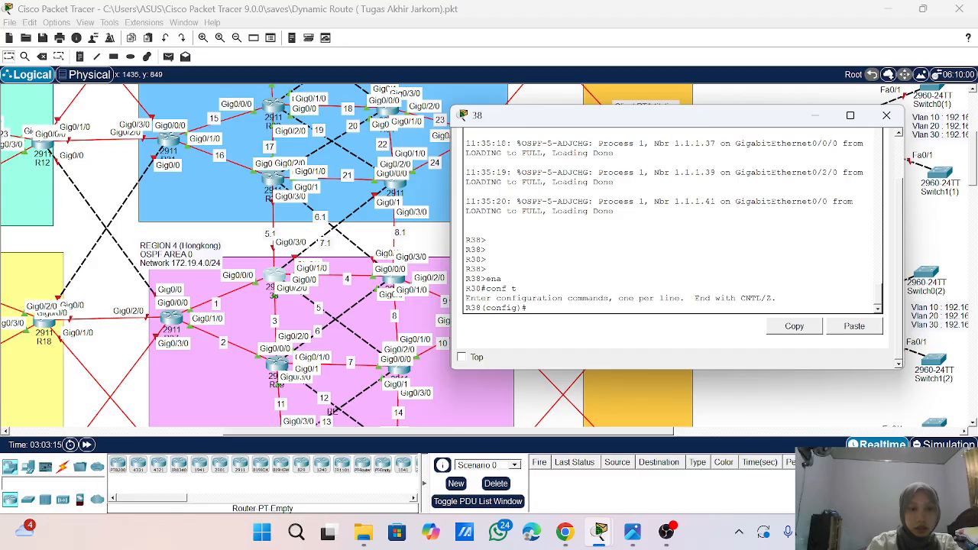
- Enter interface g0/3/0 on R38 and enable it with no sh
{"action": "type", "text": "int g0/3"}
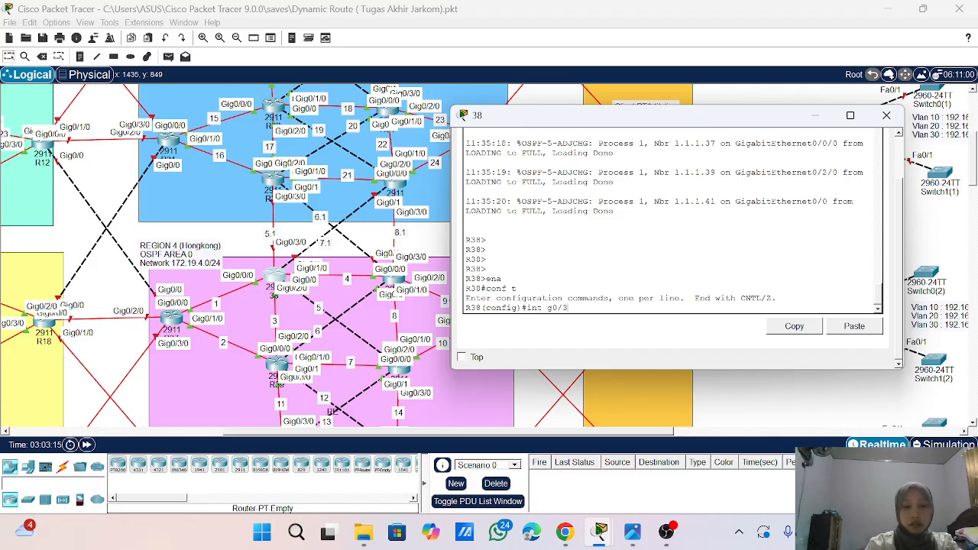
{"action": "type", "text": "/0"}
{"action": "key", "text": "Return"}
{"action": "type", "text": "no s"}
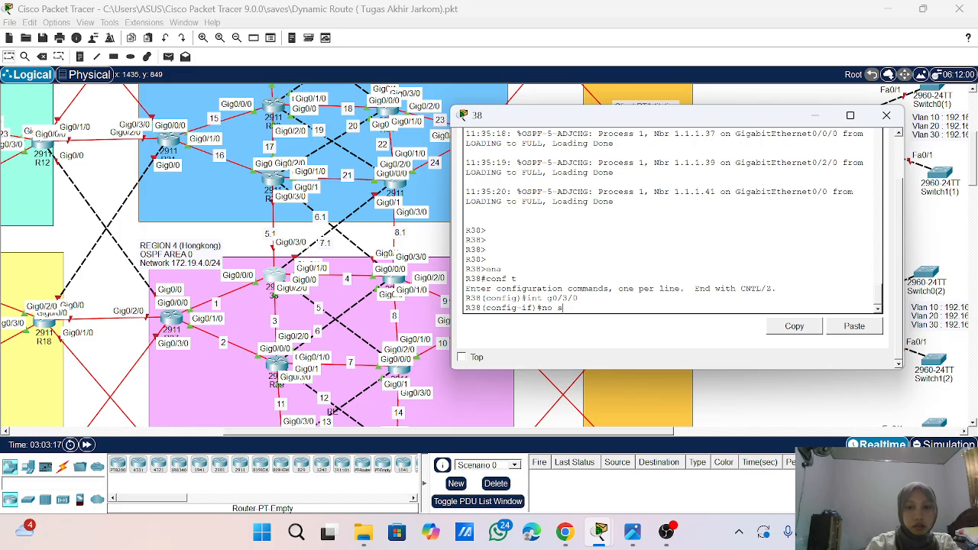
{"action": "type", "text": "h"}
{"action": "key", "text": "Return"}
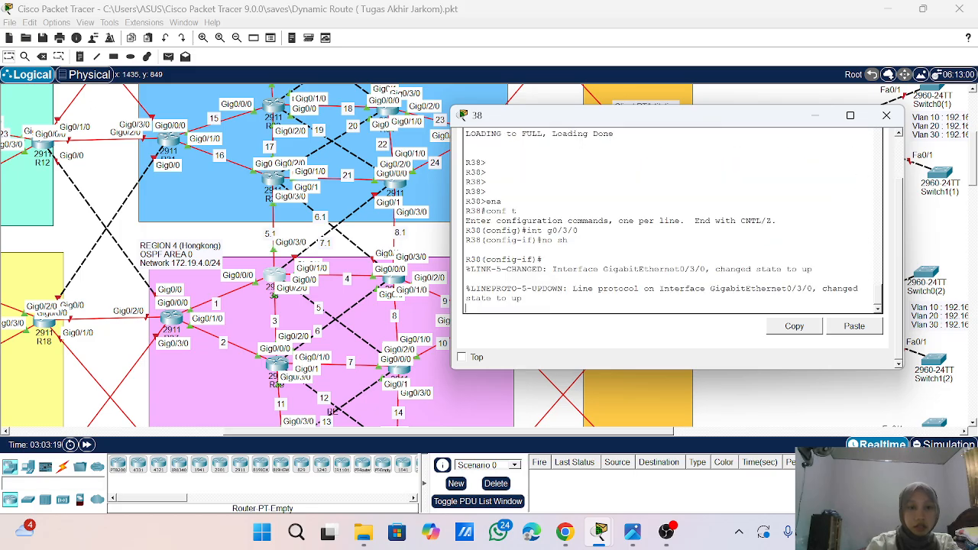
- Assign IP address 172.2.5.2 with mask 255.255.255.0 to interface g0/3/0 on R38
{"action": "type", "text": "ip add 172.2."}
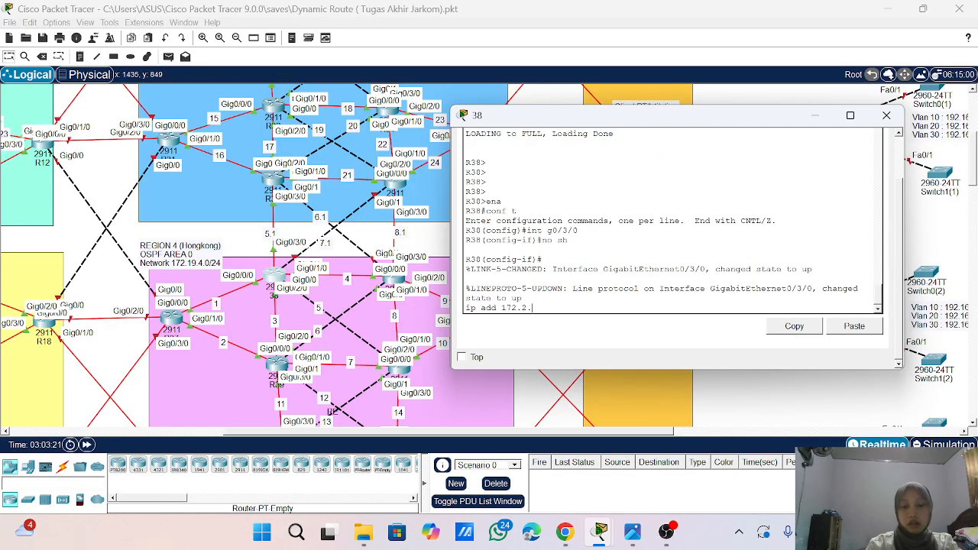
{"action": "key", "text": "Return"}
{"action": "key", "text": "Up"}
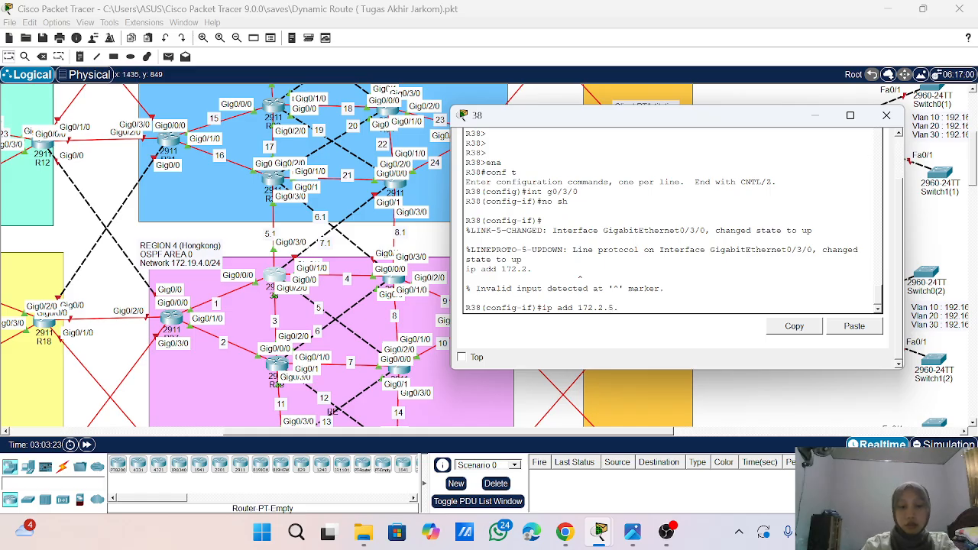
{"action": "type", "text": "2 255.255.255.0"}
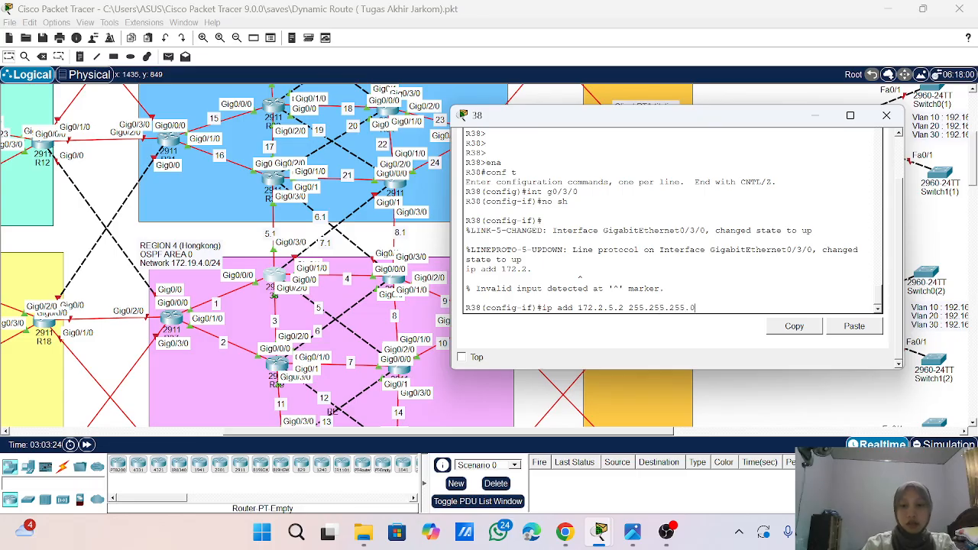
{"action": "key", "text": "Return"}
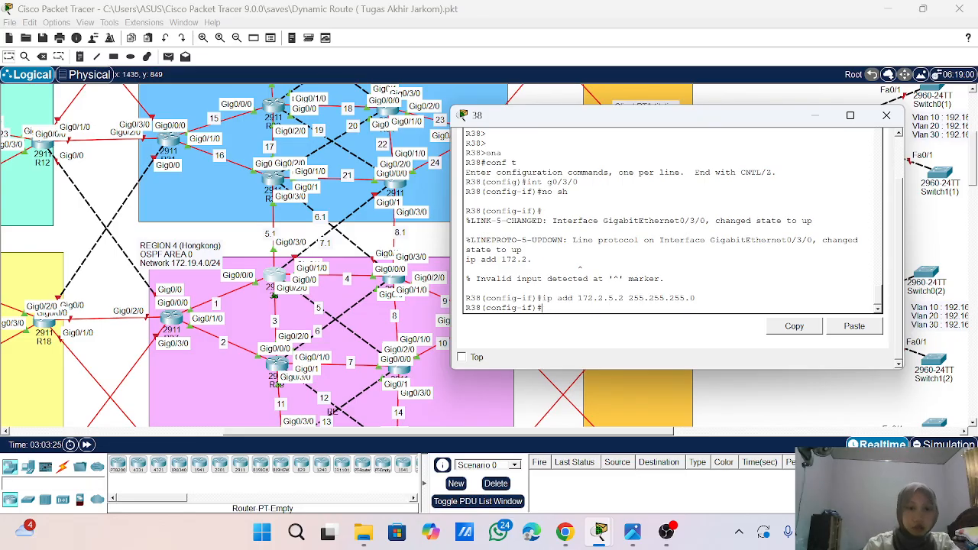
- Enter interface g0/1 on R38 and enable it with no sh
{"action": "type", "text": "in"}
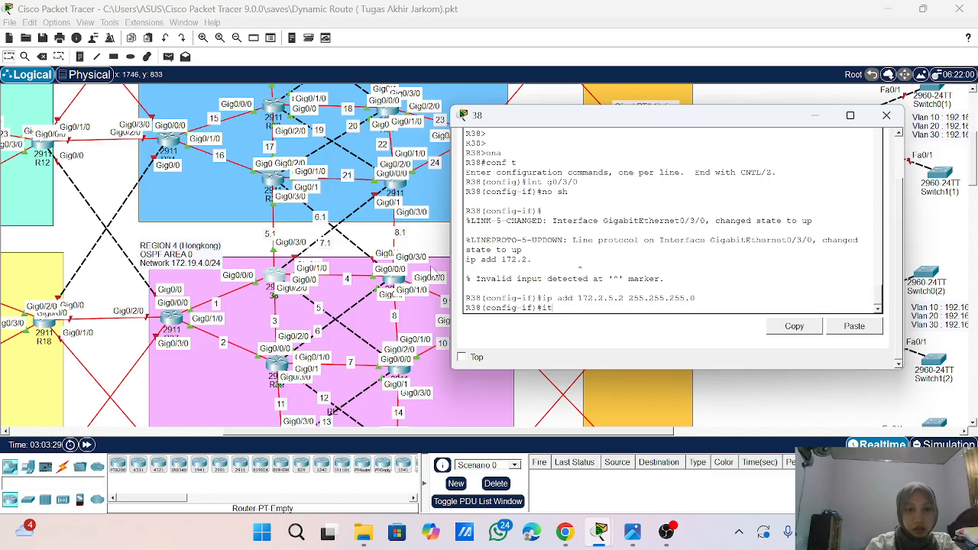
{"action": "type", "text": "t"}
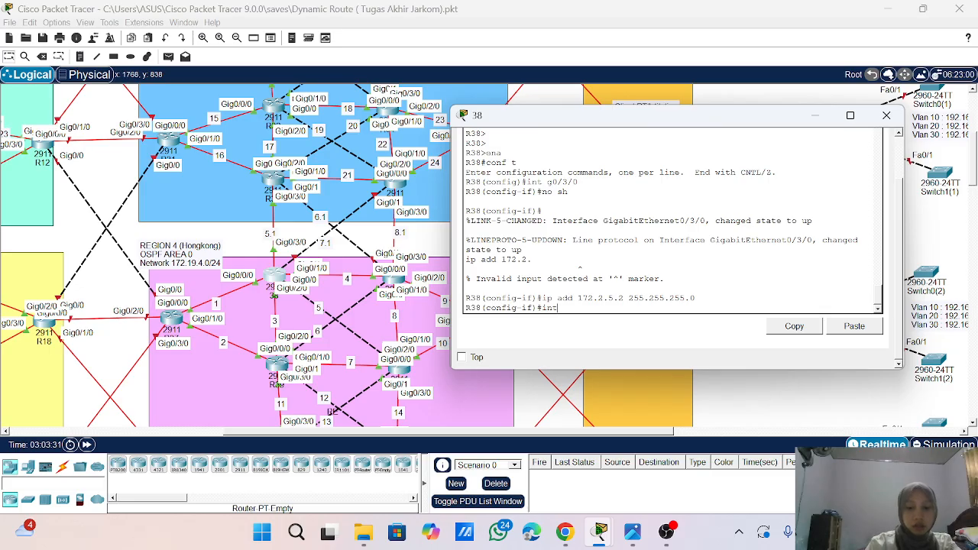
{"action": "type", "text": " g0/1"}
{"action": "key", "text": "Return"}
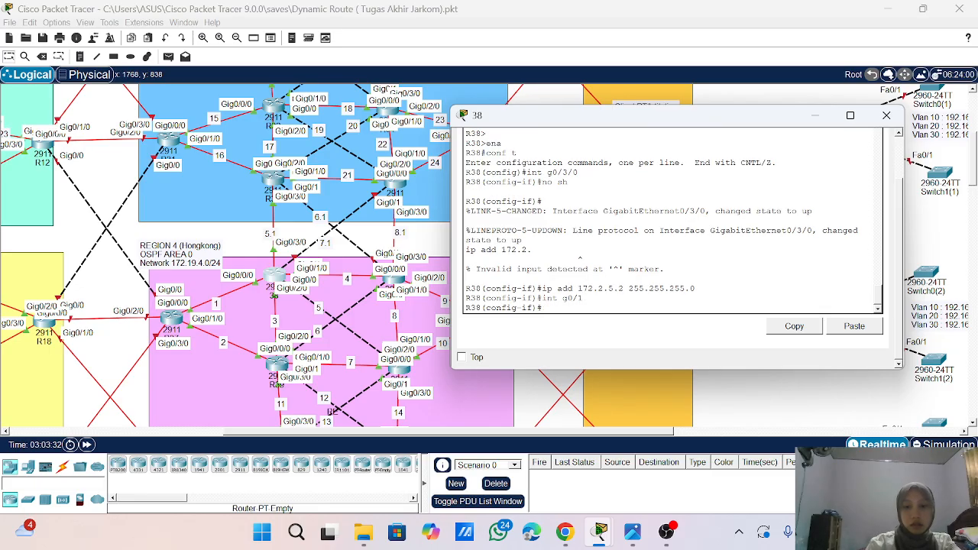
{"action": "type", "text": "no sh"}
{"action": "key", "text": "Return"}
{"action": "key", "text": "Return"}
{"action": "key", "text": "Return"}
{"action": "key", "text": "Return"}
{"action": "key", "text": "Return"}
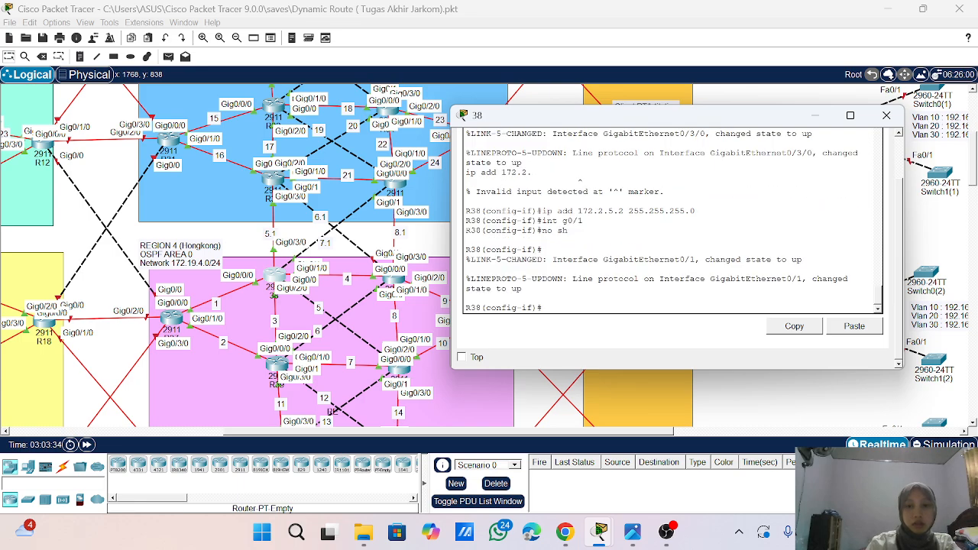
{"action": "key", "text": "Return"}
- Assign IP address 172.2.6.2 with mask 255.255.255.0 to interface g0/1 on R38 and exit to global configuration mode
{"action": "type", "text": "ip a"}
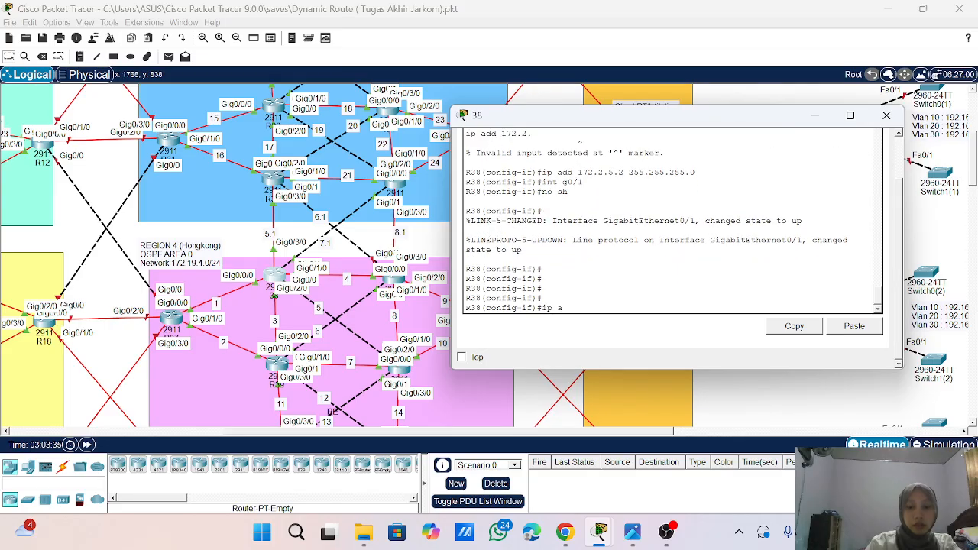
{"action": "type", "text": "dd 172.6"}
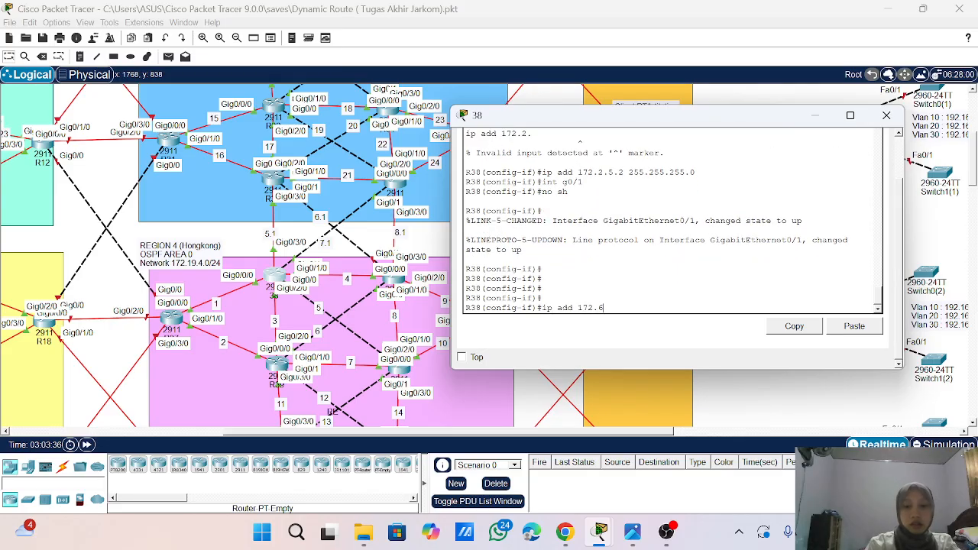
{"action": "key", "text": "BackSpace"}
{"action": "type", "text": "2.7"}
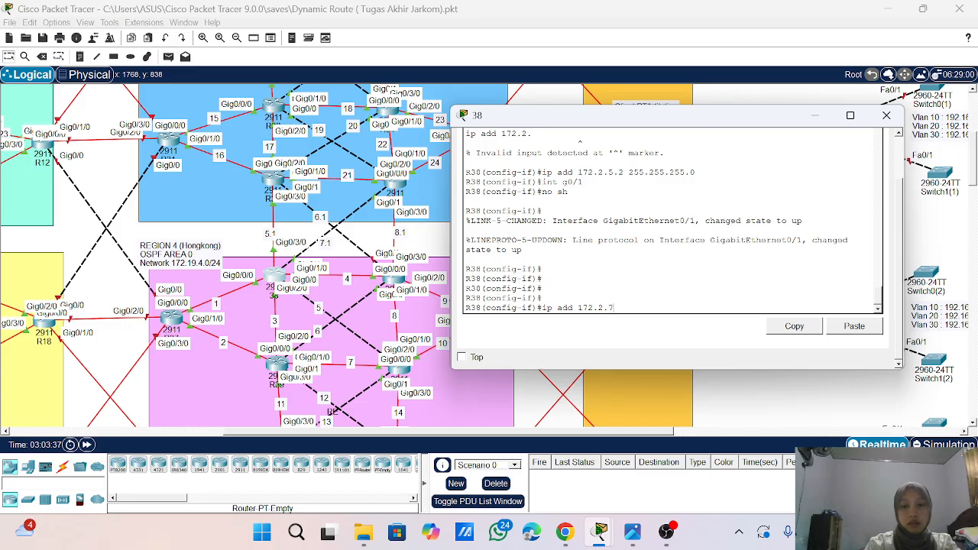
{"action": "type", "text": "6.2 255.255.255.0"}
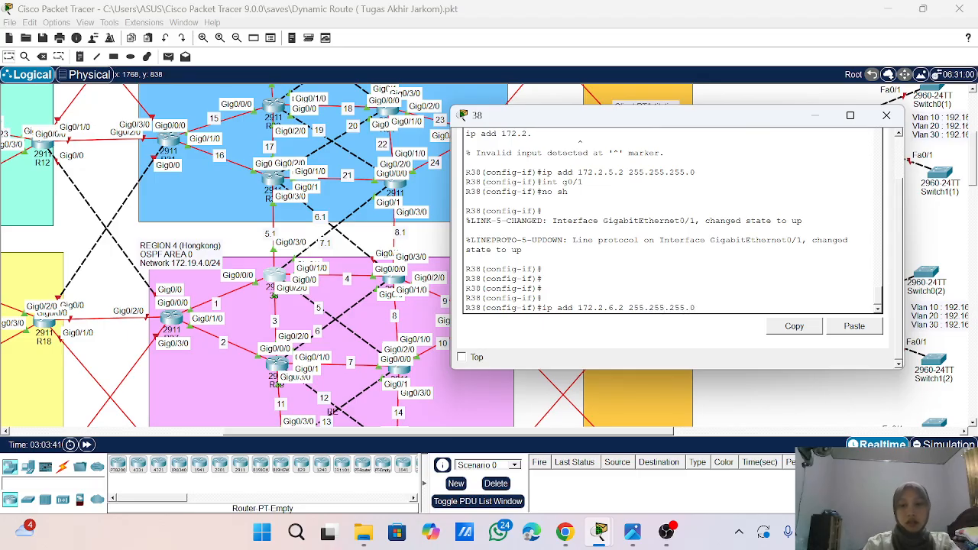
{"action": "key", "text": "Return"}
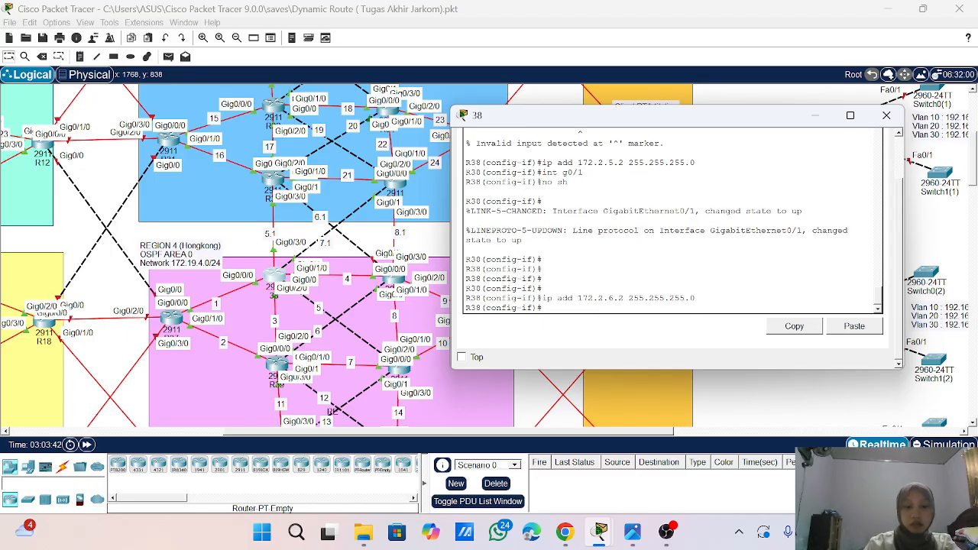
{"action": "type", "text": "exi"}
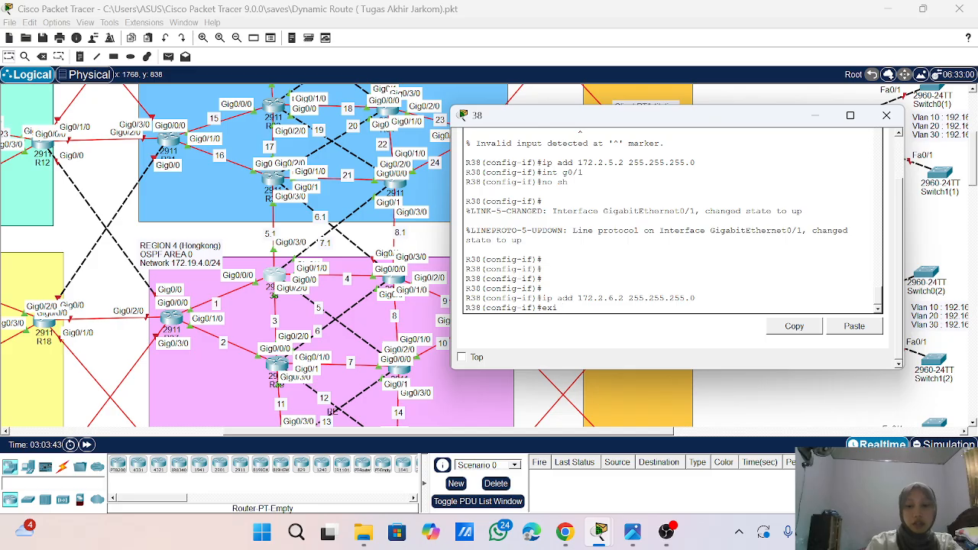
{"action": "type", "text": "t"}
{"action": "key", "text": "Return"}
{"action": "key", "text": "Return"}
{"action": "key", "text": "Return"}
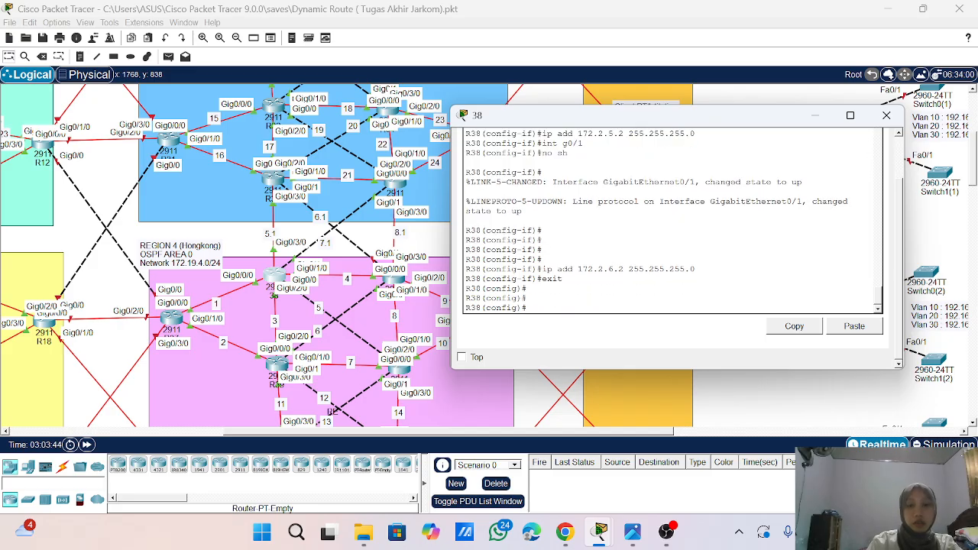
{"action": "key", "text": "Return"}
- Enter OSPF process 1 configuration on R38 and turn on log-adjacency-changes
{"action": "type", "text": "route"}
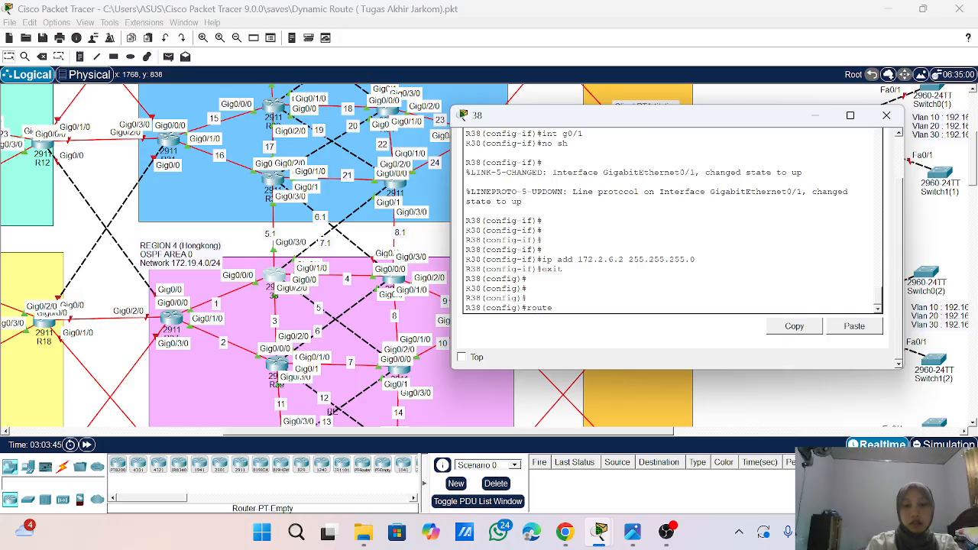
{"action": "type", "text": "r ospf 1"}
{"action": "key", "text": "Return"}
{"action": "type", "text": "lo"}
{"action": "key", "text": "Tab"}
{"action": "key", "text": "Return"}
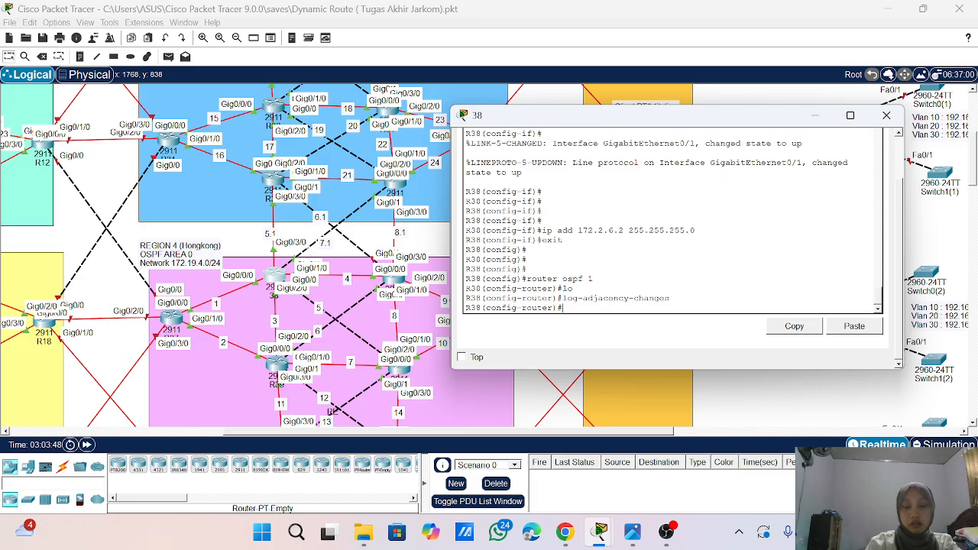
- Advertise network 172.2.5.0 with wildcard mask 0.0.0.255 in area 0 of R38's OSPF process
{"action": "type", "text": "net"}
{"action": "key", "text": "Tab"}
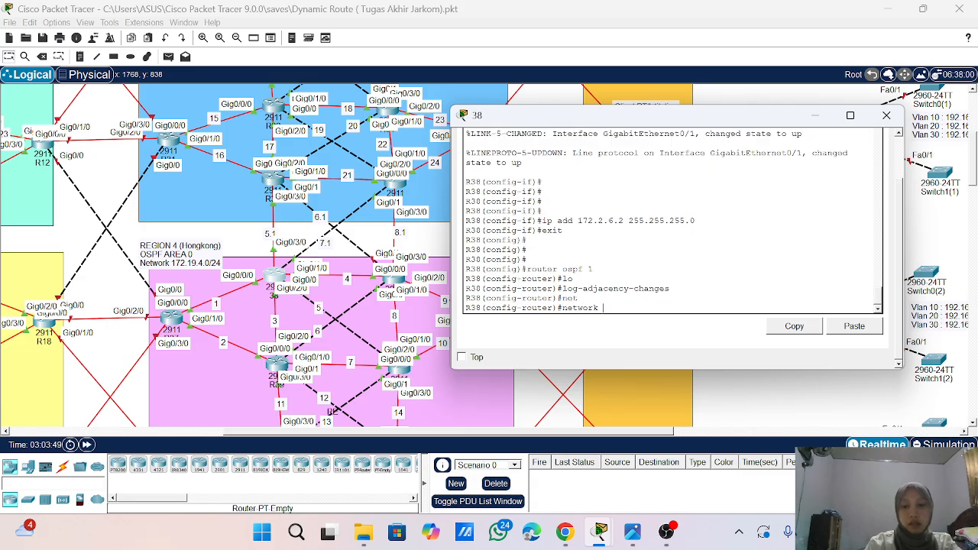
{"action": "type", "text": "172.2."}
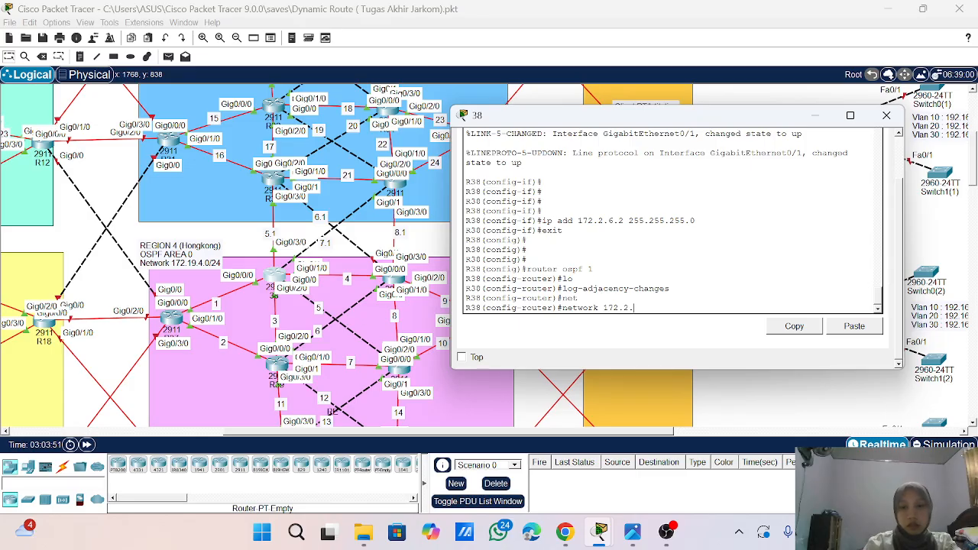
{"action": "type", "text": "5."}
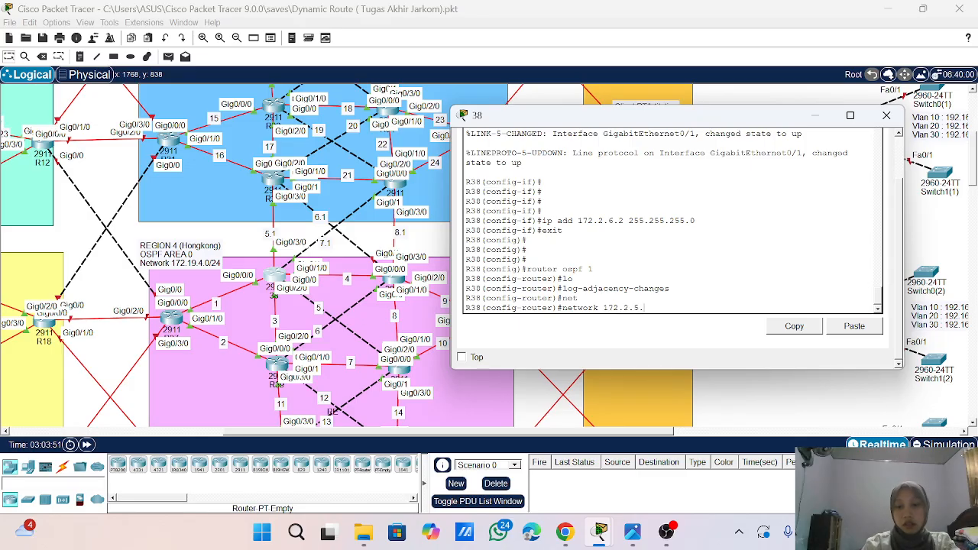
{"action": "type", "text": "0 0.0."}
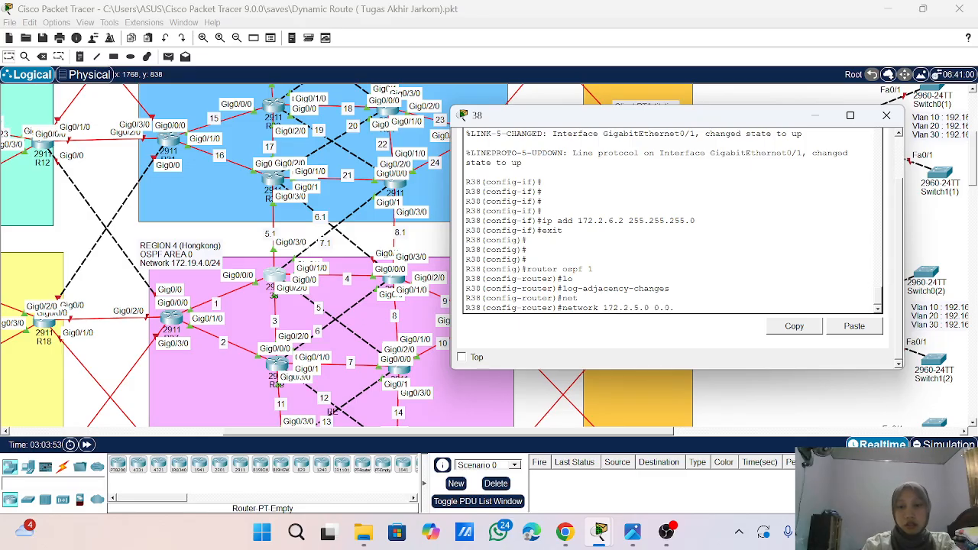
{"action": "type", "text": "0.255 are"}
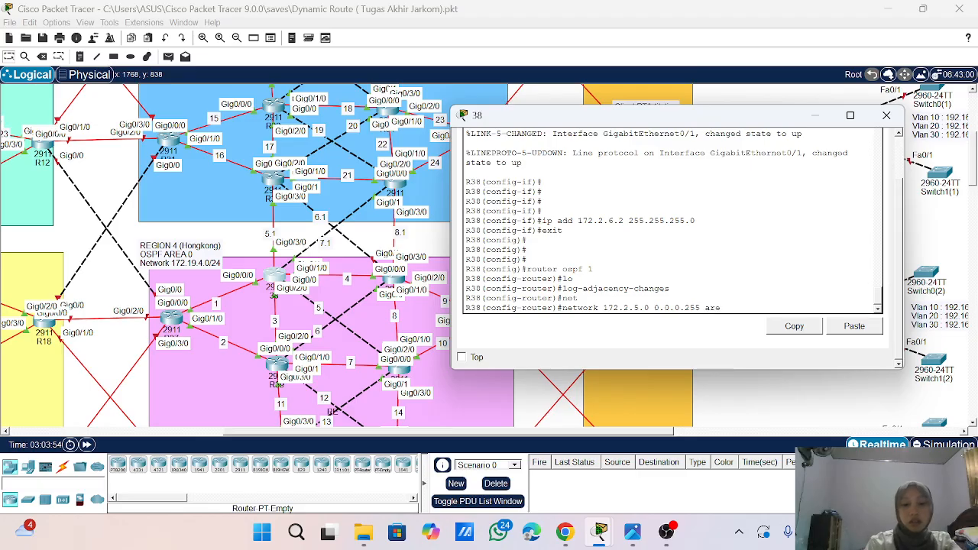
{"action": "type", "text": "a 0"}
{"action": "key", "text": "Return"}
{"action": "key", "text": "Return"}
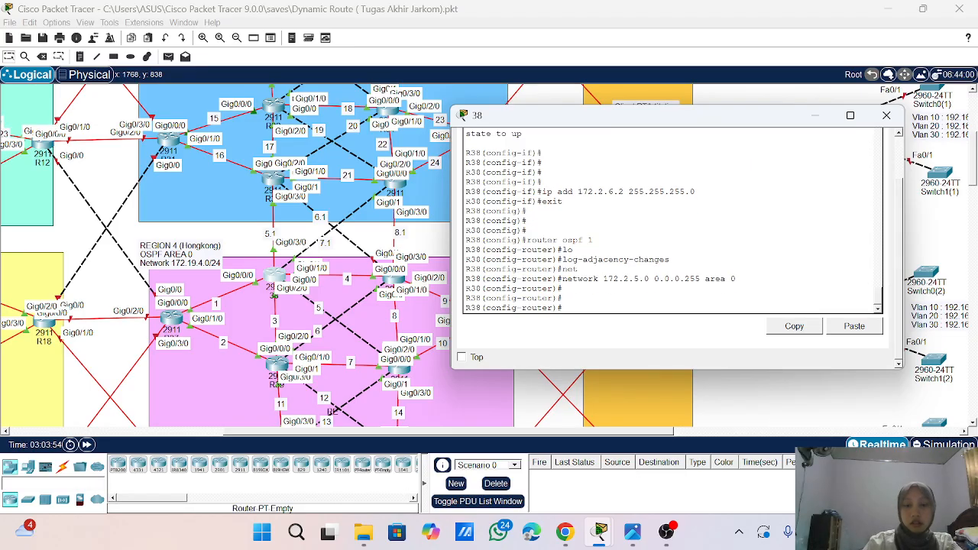
- Advertise network 172.2.6.0 with wildcard mask 0.0.0.255 in OSPF area 0 on R38
{"action": "key", "text": "Up"}
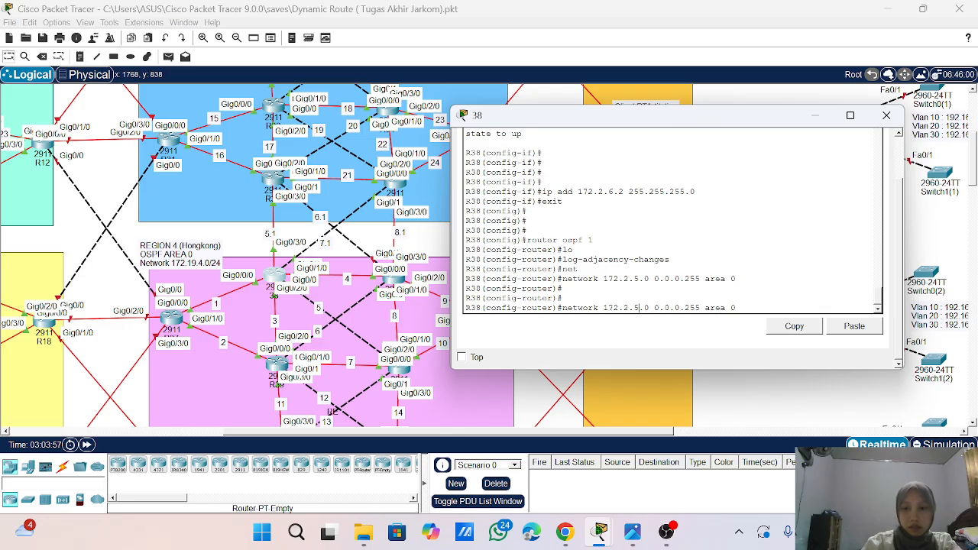
{"action": "key", "text": "BackSpace"}
{"action": "type", "text": "6"}
{"action": "key", "text": "Return"}
{"action": "key", "text": "Return"}
{"action": "key", "text": "Return"}
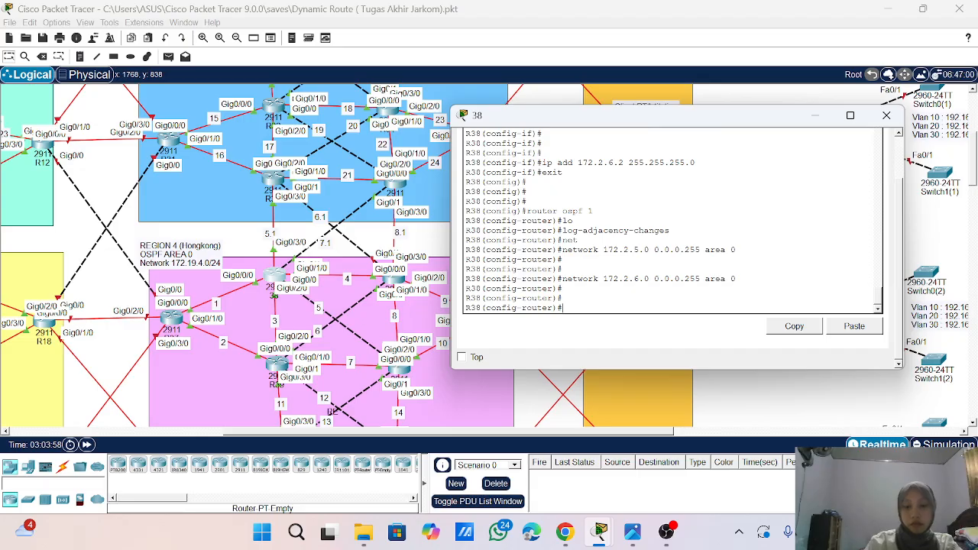
- Display R38's routing table with do sho ip route and page through all its entries
{"action": "type", "text": "do whp"}
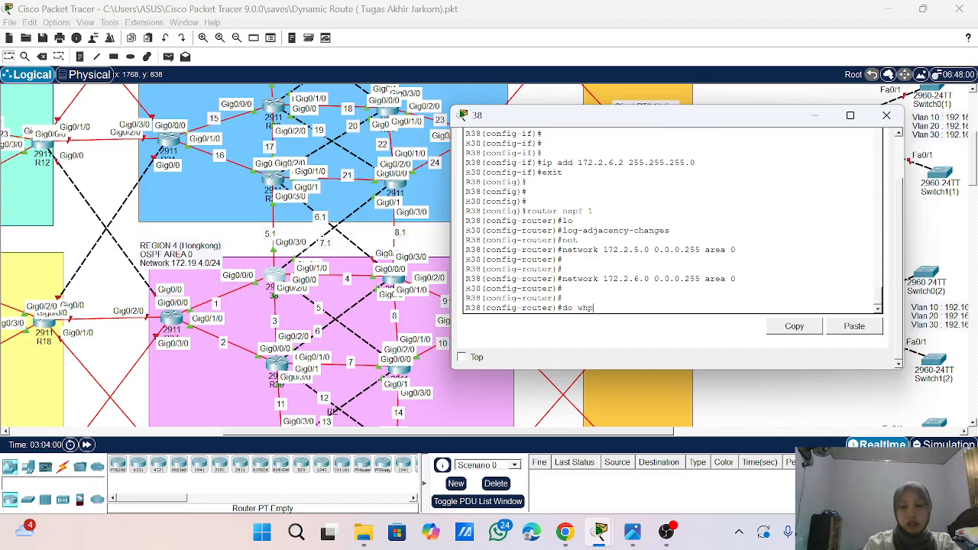
{"action": "type", "text": " ip"}
{"action": "key", "text": "BackSpace"}
{"action": "key", "text": "BackSpace"}
{"action": "key", "text": "BackSpace"}
{"action": "key", "text": "BackSpace"}
{"action": "key", "text": "BackSpace"}
{"action": "key", "text": "BackSpace"}
{"action": "key", "text": "BackSpace"}
{"action": "key", "text": "BackSpace"}
{"action": "key", "text": "BackSpace"}
{"action": "key", "text": "BackSpace"}
{"action": "key", "text": "BackSpace"}
{"action": "key", "text": "BackSpace"}
{"action": "key", "text": "BackSpace"}
{"action": "key", "text": "BackSpace"}
{"action": "key", "text": "BackSpace"}
{"action": "type", "text": "do sho ip route"}
{"action": "key", "text": "Return"}
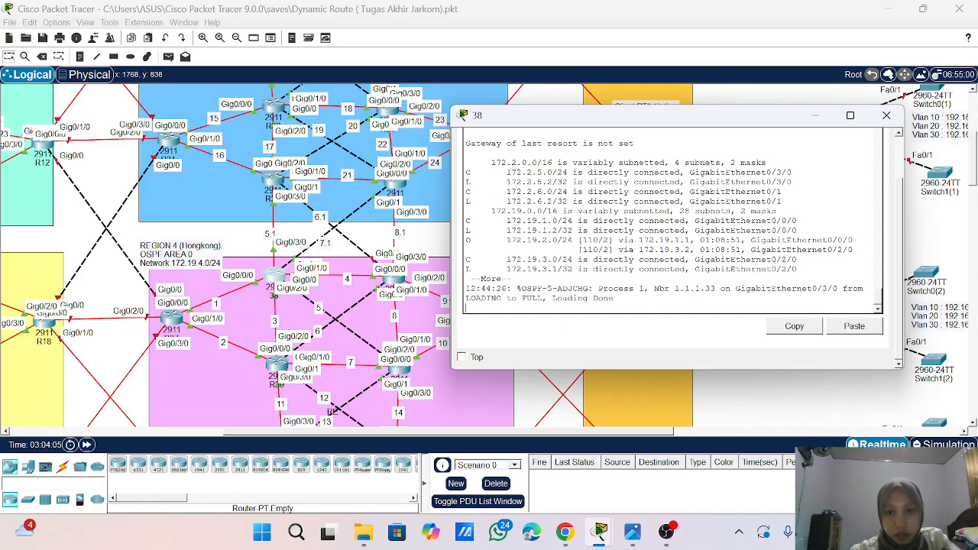
{"action": "key", "text": "Return"}
{"action": "key", "text": "Return"}
{"action": "key", "text": "Return"}
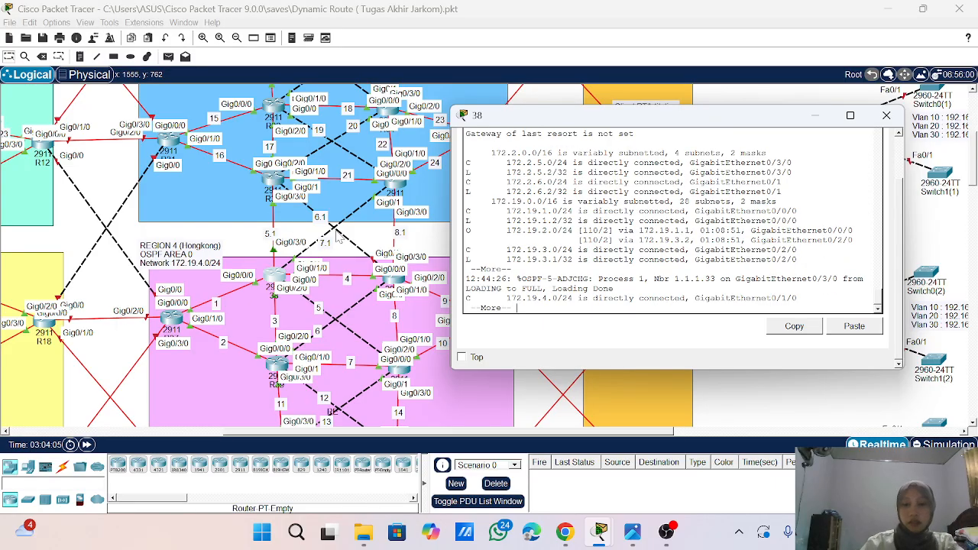
{"action": "key", "text": "Return"}
{"action": "key", "text": "Return"}
{"action": "key", "text": "Return"}
{"action": "key", "text": "Return"}
{"action": "key", "text": "Return"}
{"action": "key", "text": "Return"}
{"action": "key", "text": "Return"}
{"action": "key", "text": "Return"}
{"action": "key", "text": "Return"}
{"action": "key", "text": "Return"}
{"action": "key", "text": "Return"}
{"action": "key", "text": "Return"}
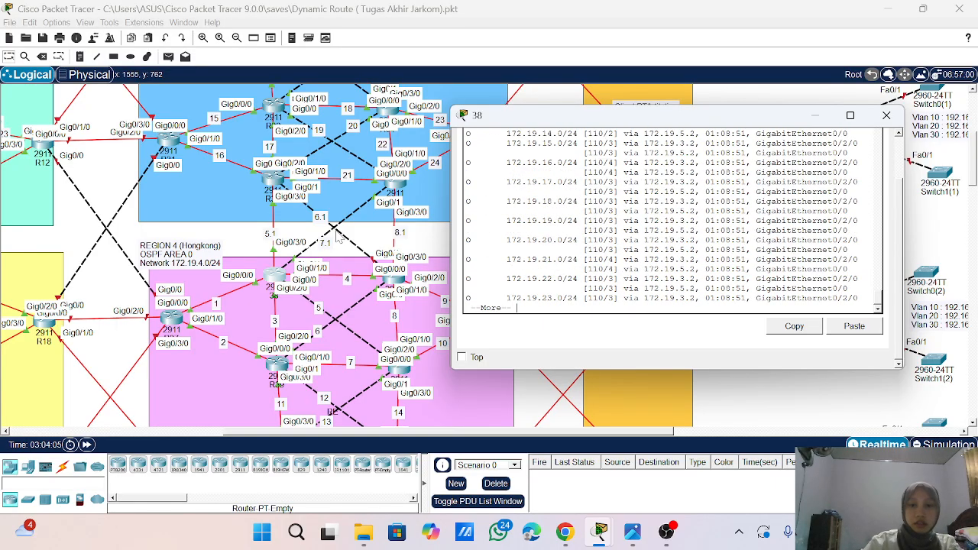
{"action": "key", "text": "Return"}
{"action": "key", "text": "Return"}
{"action": "key", "text": "Return"}
{"action": "key", "text": "Return"}
{"action": "key", "text": "Return"}
{"action": "key", "text": "Return"}
{"action": "key", "text": "Return"}
{"action": "key", "text": "Return"}
- Leave configuration mode on R38, save its configuration with wr, and close the router's window
{"action": "type", "text": "end"}
{"action": "key", "text": "Return"}
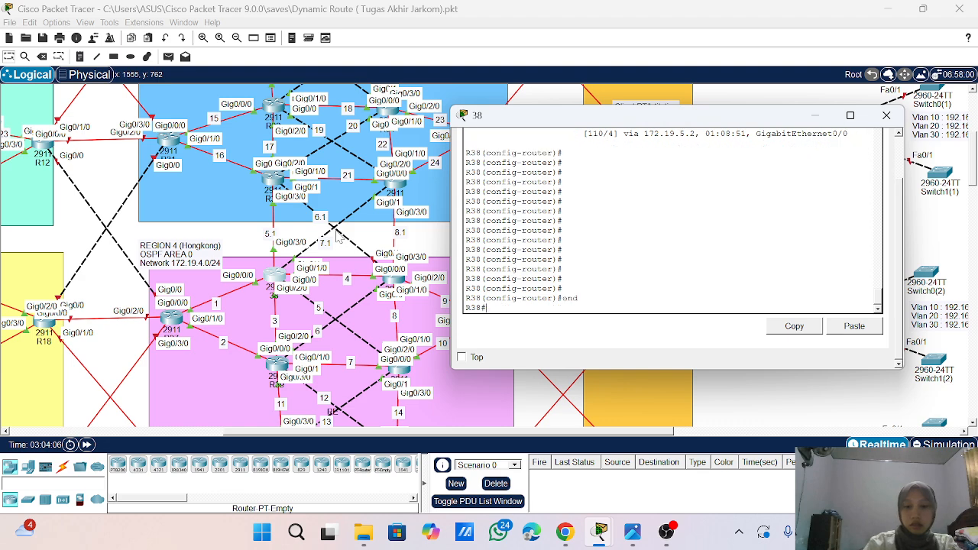
{"action": "key", "text": "Return"}
{"action": "key", "text": "Return"}
{"action": "key", "text": "Return"}
{"action": "key", "text": "Return"}
{"action": "type", "text": "wr"}
{"action": "key", "text": "Return"}
{"action": "key", "text": "Return"}
{"action": "key", "text": "Return"}
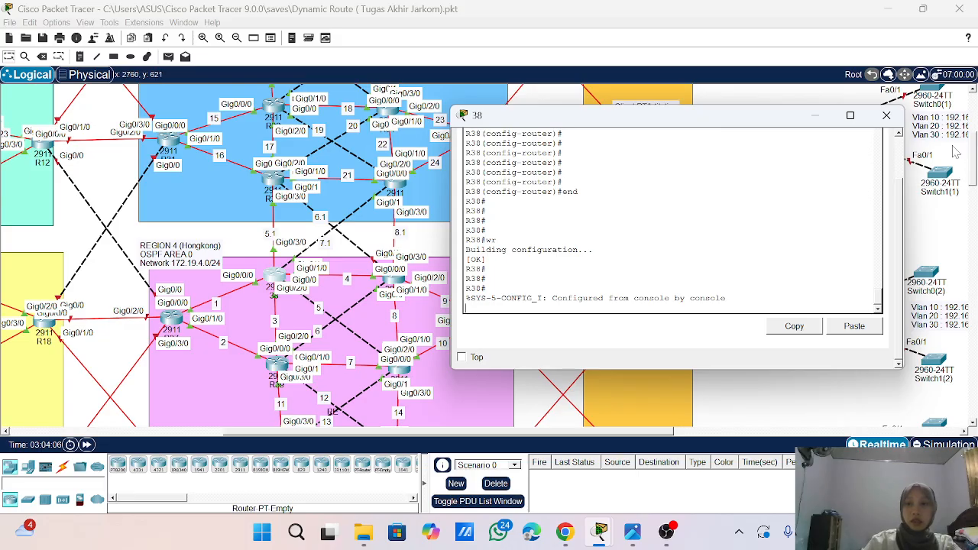
{"action": "left_click", "coordinate": [886, 116]}
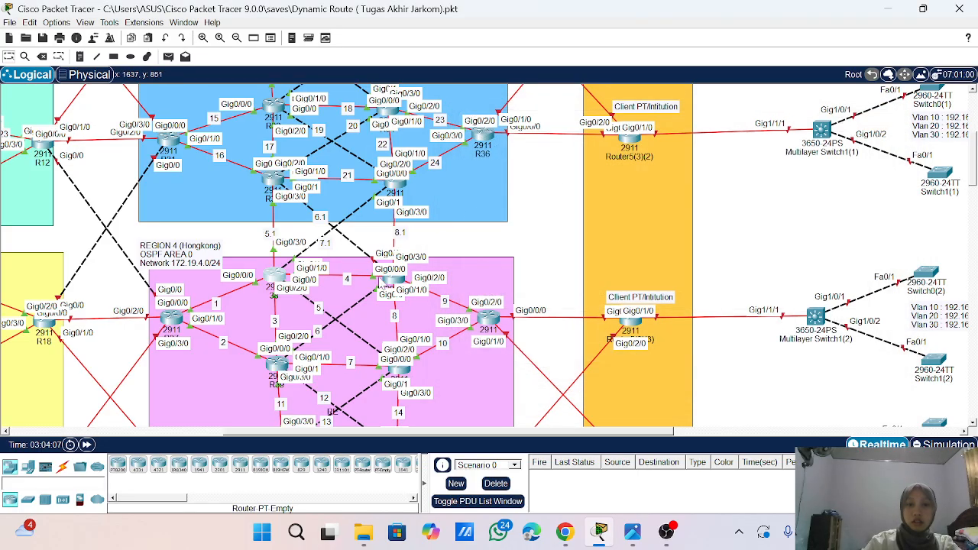
- Open the command line of router R40 in Region 4 and bring up its user prompt
{"action": "left_click", "coordinate": [391, 281]}
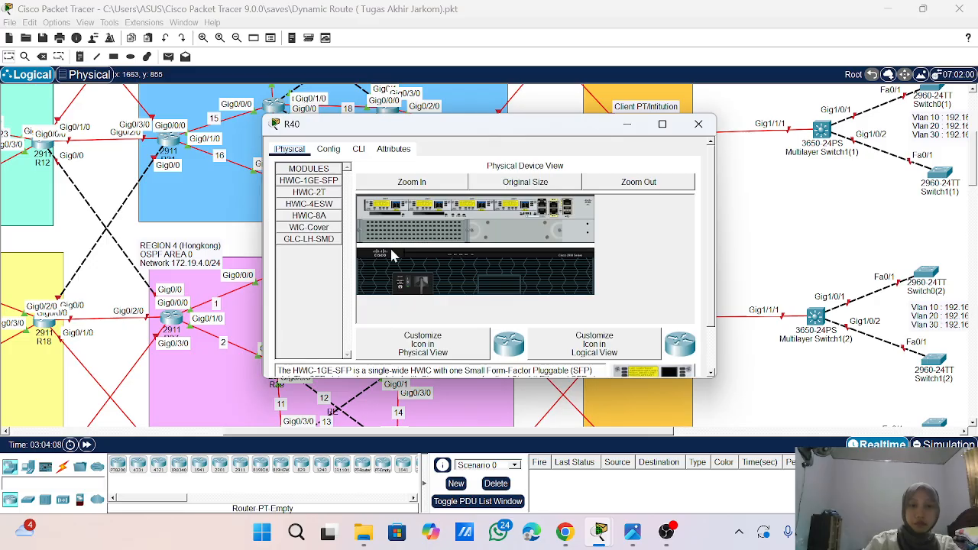
{"action": "left_click", "coordinate": [359, 150]}
{"action": "left_click_drag", "start_coordinate": [390, 137], "coordinate": [517, 149]}
{"action": "scroll", "coordinate": [611, 252], "scroll_direction": "down", "scroll_amount": 2}
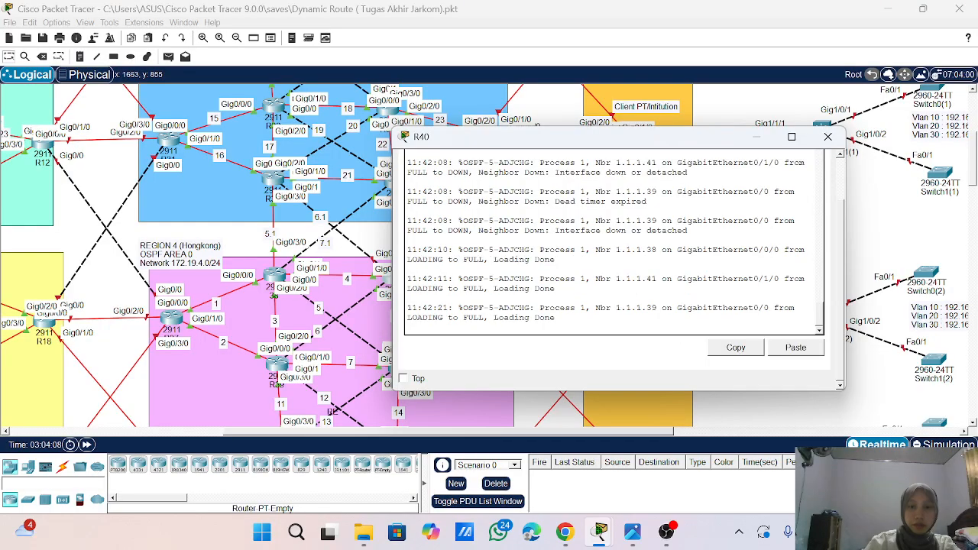
{"action": "key", "text": "Return"}
{"action": "key", "text": "Return"}
{"action": "key", "text": "Return"}
{"action": "key", "text": "Return"}
{"action": "key", "text": "Return"}
{"action": "key", "text": "Return"}
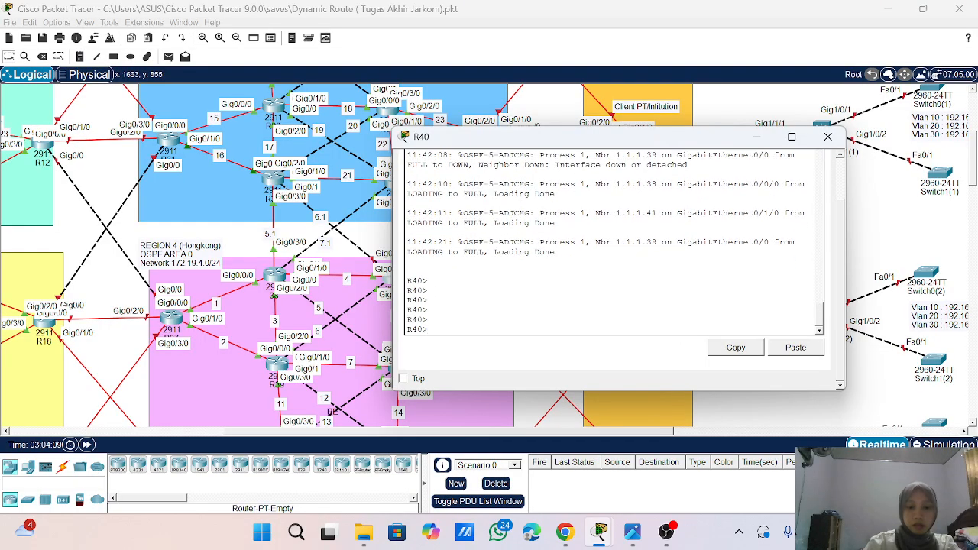
- Enter privileged mode and then global configuration mode on R40
{"action": "type", "text": "ena"}
{"action": "key", "text": "Return"}
{"action": "key", "text": "Return"}
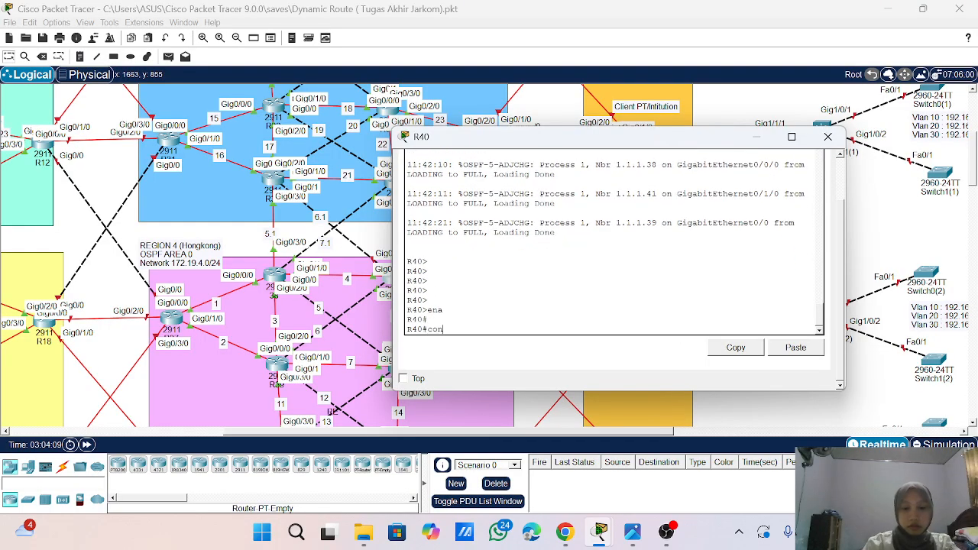
{"action": "type", "text": "conf t"}
{"action": "key", "text": "Return"}
{"action": "key", "text": "Return"}
{"action": "key", "text": "Return"}
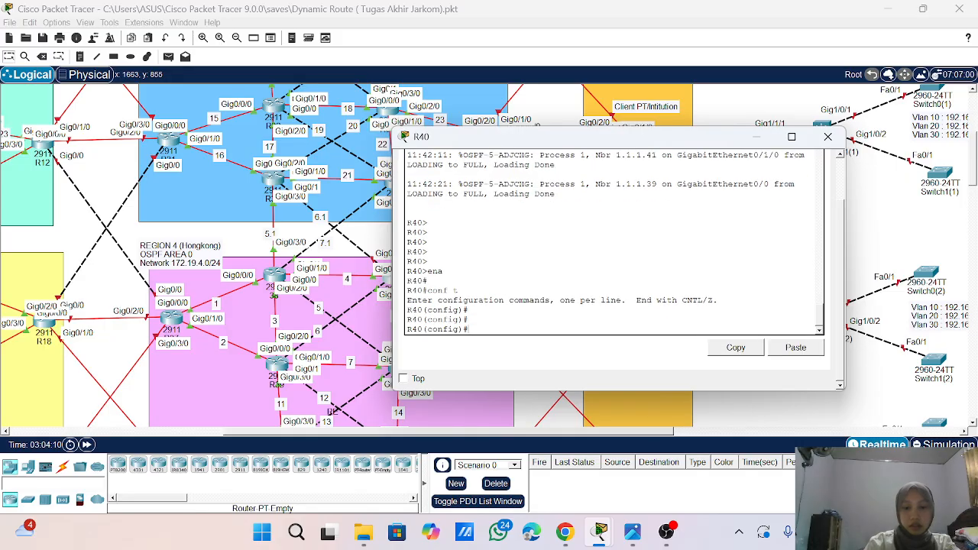
- Enter interface g0/3/0 on R40 and enable it with no sh, keeping the topology's link labels in view
{"action": "type", "text": "int g"}
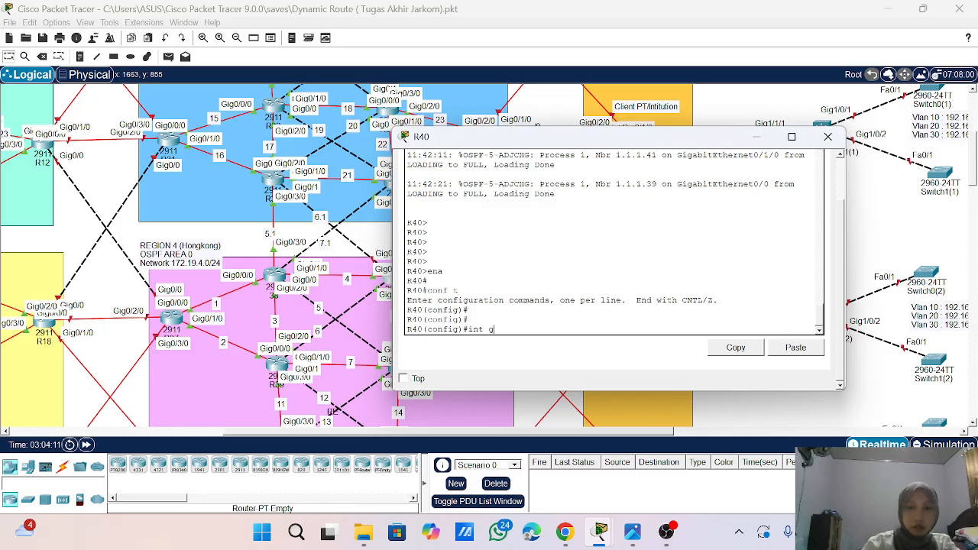
{"action": "left_click_drag", "start_coordinate": [582, 144], "coordinate": [642, 142]}
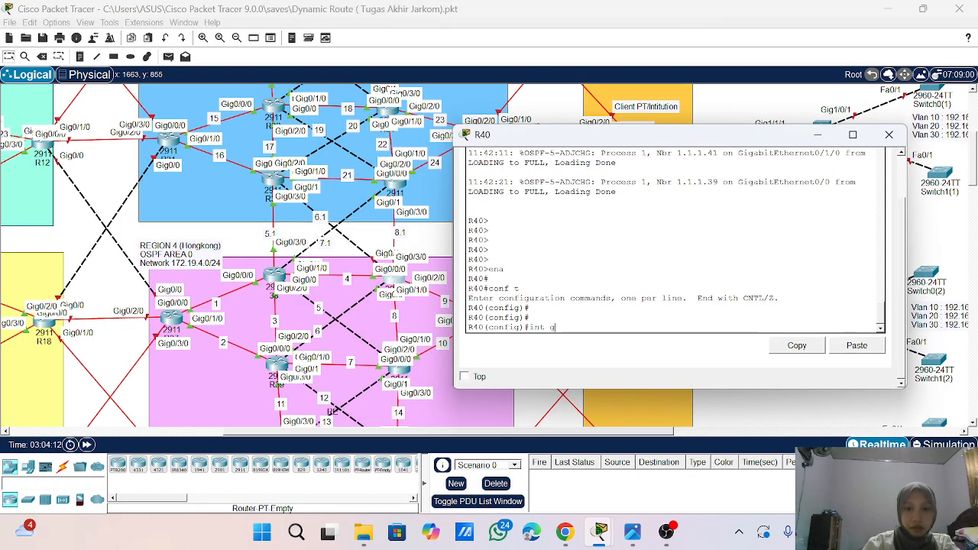
{"action": "type", "text": "0/3"}
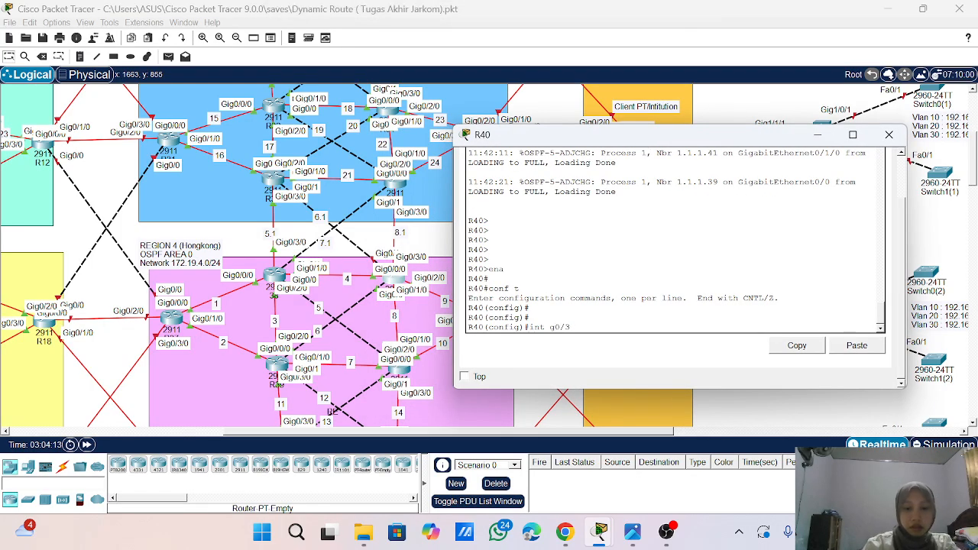
{"action": "type", "text": "/0"}
{"action": "key", "text": "Return"}
{"action": "type", "text": "no s"}
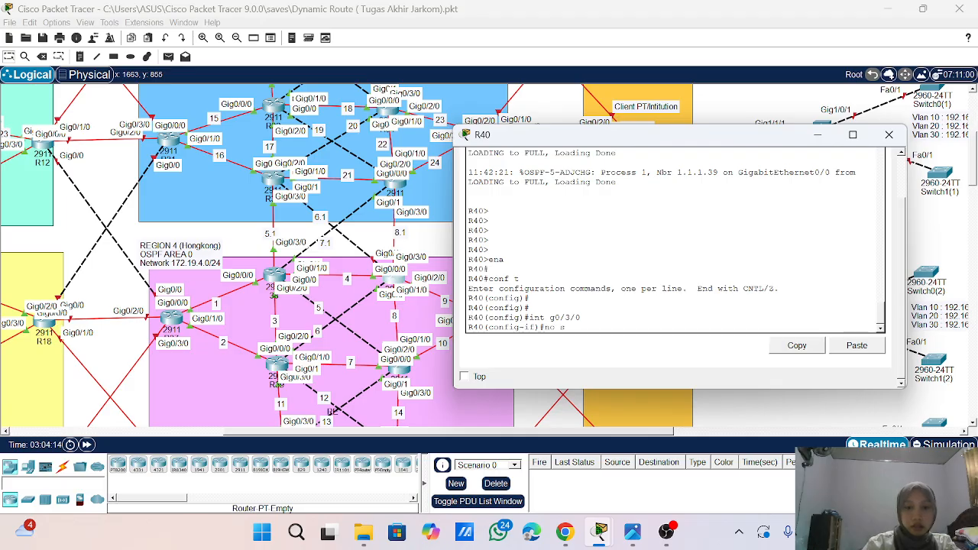
{"action": "type", "text": "h"}
{"action": "key", "text": "Return"}
- Assign IP address 172.2.8.2 with mask 255.255.255.0 to interface g0/3/0 on R40
{"action": "type", "text": "ip ad"}
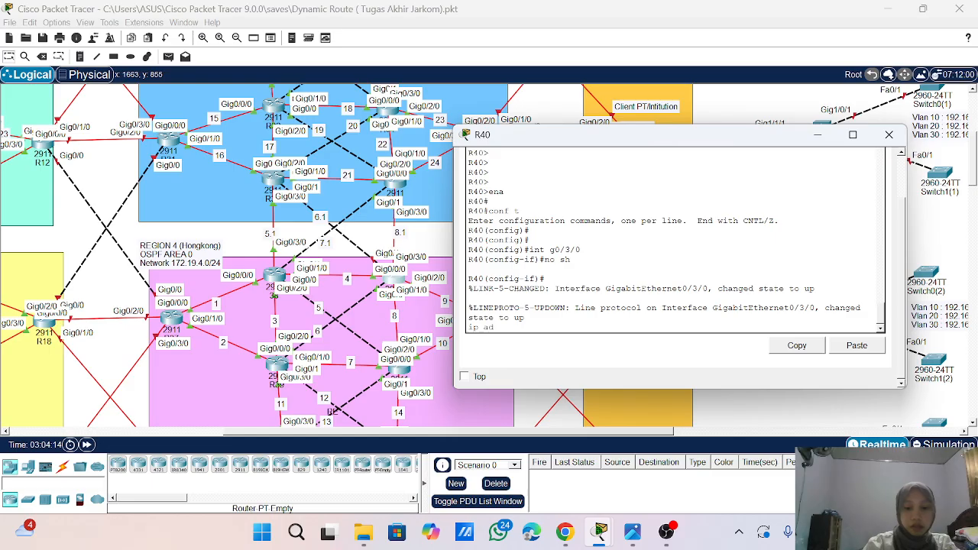
{"action": "type", "text": "d 172"}
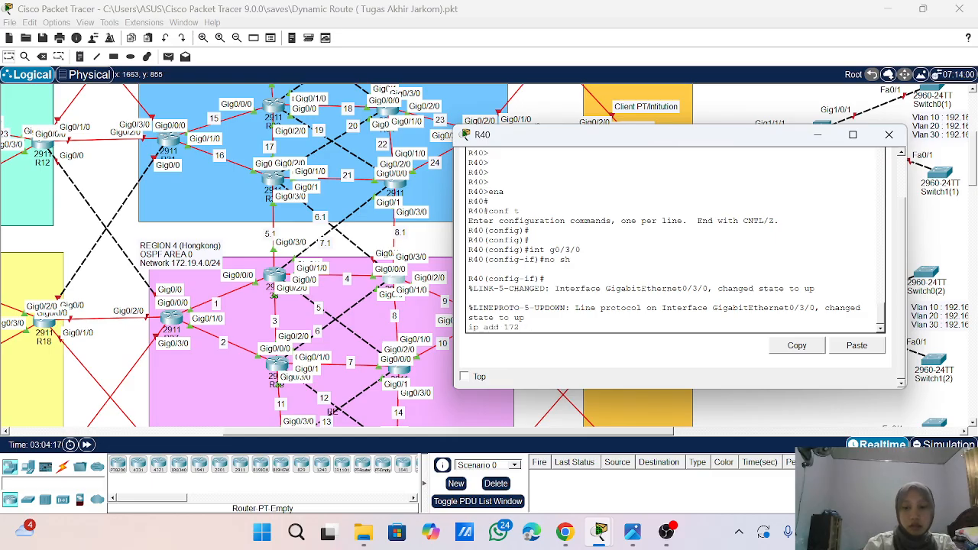
{"action": "key", "text": "Return"}
{"action": "key", "text": "Up"}
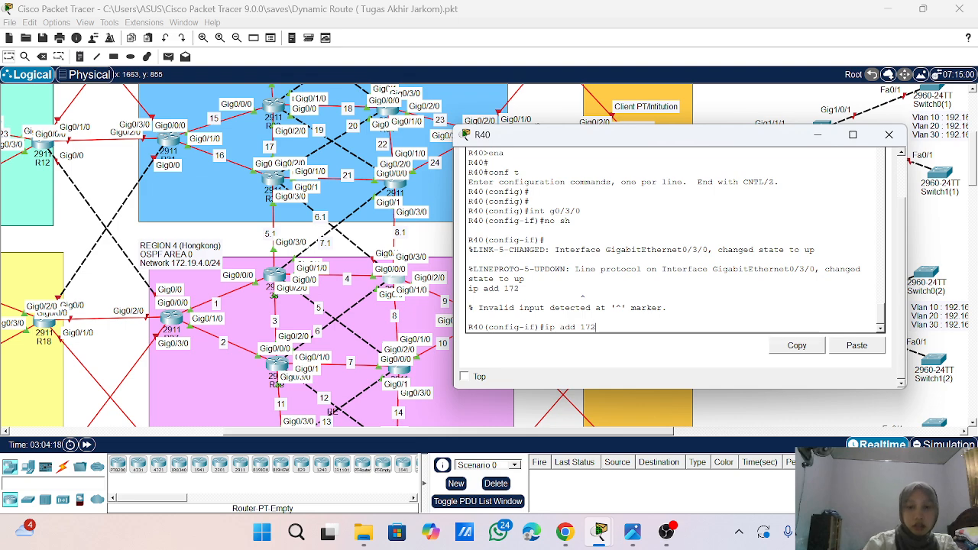
{"action": "type", "text": ".2."}
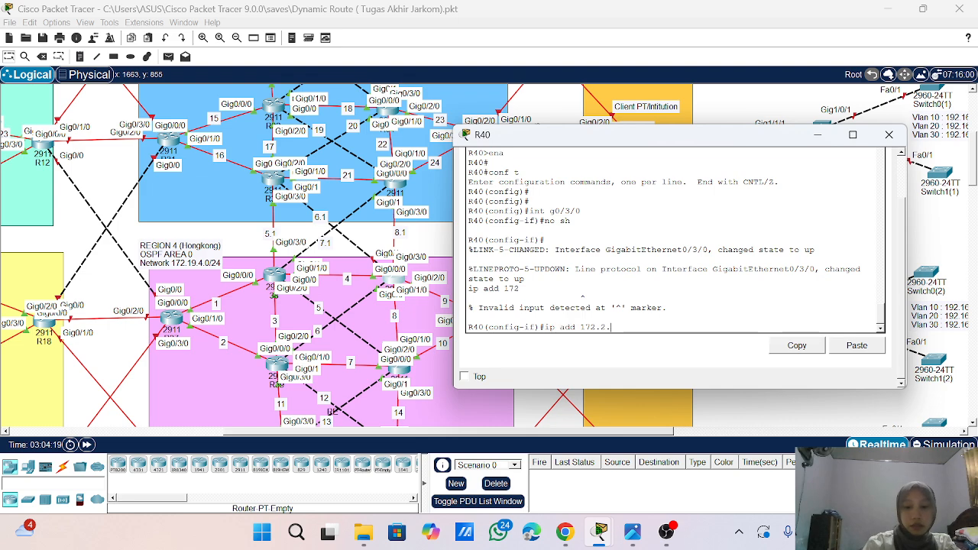
{"action": "type", "text": "8.2 24"}
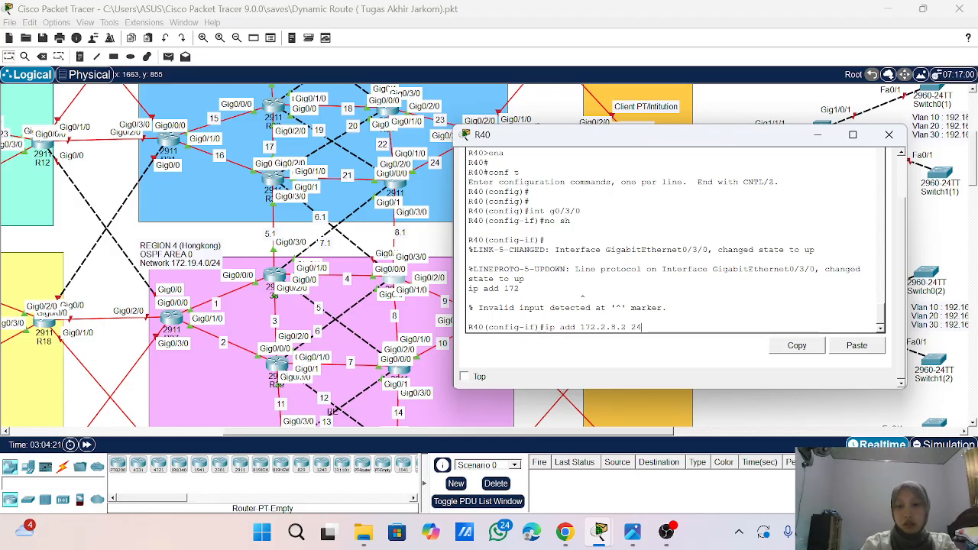
{"action": "type", "text": "55.255.255.0"}
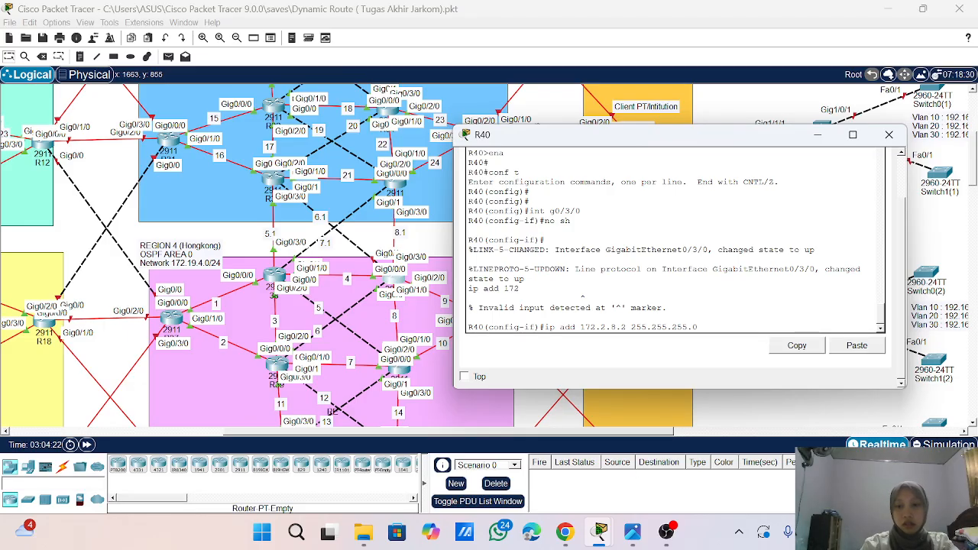
{"action": "key", "text": "Return"}
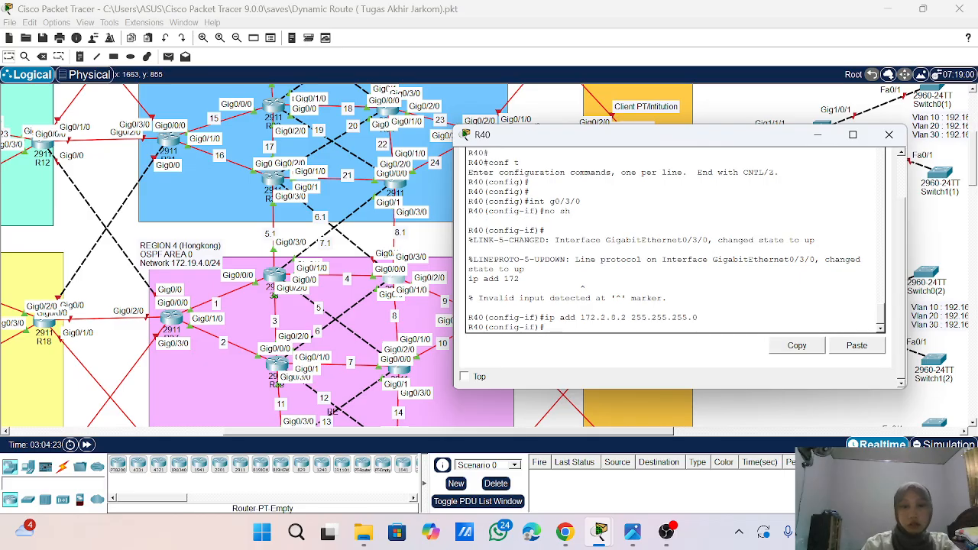
- Enter interface g0/1 on R40 and enable it with no sh
{"action": "type", "text": "int"}
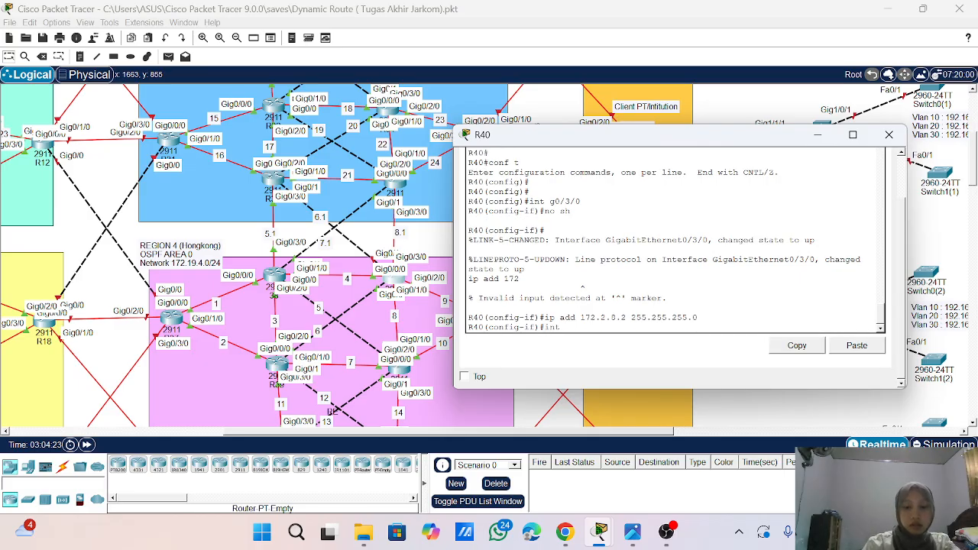
{"action": "type", "text": " g0/1"}
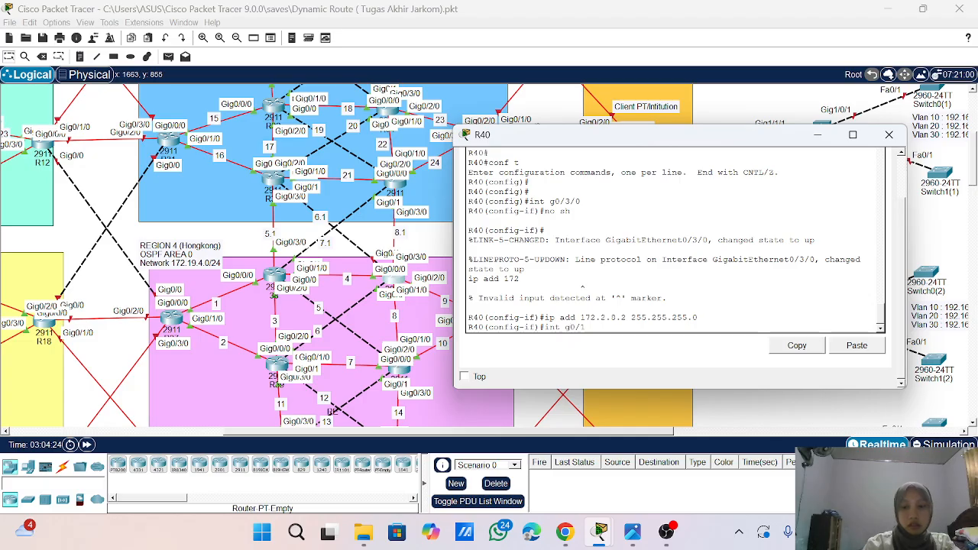
{"action": "key", "text": "Return"}
{"action": "type", "text": "no sh"}
{"action": "key", "text": "Return"}
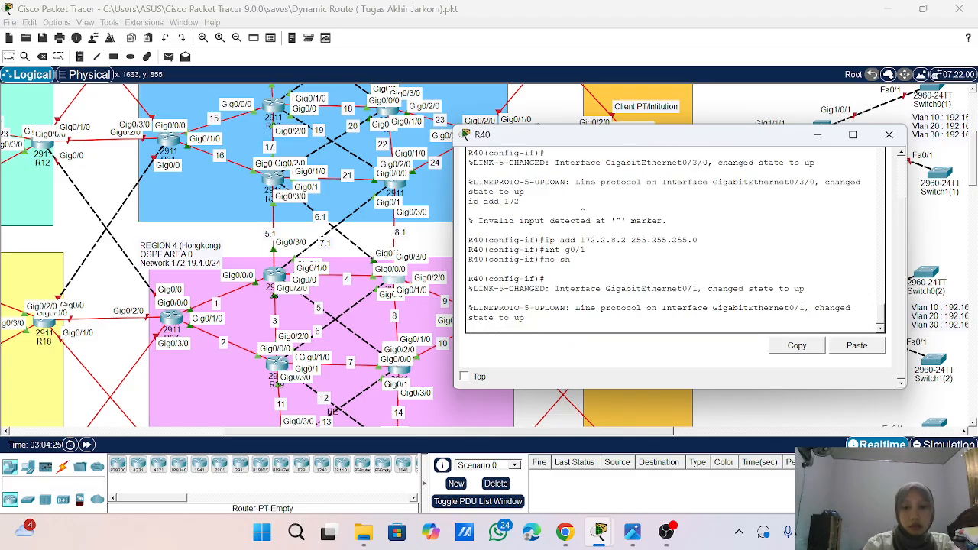
- Assign IP address 172.2.6.2 with mask 255.255.255.0 to interface g0/1 on R40
{"action": "key", "text": "Return"}
{"action": "key", "text": "Return"}
{"action": "type", "text": "ip"}
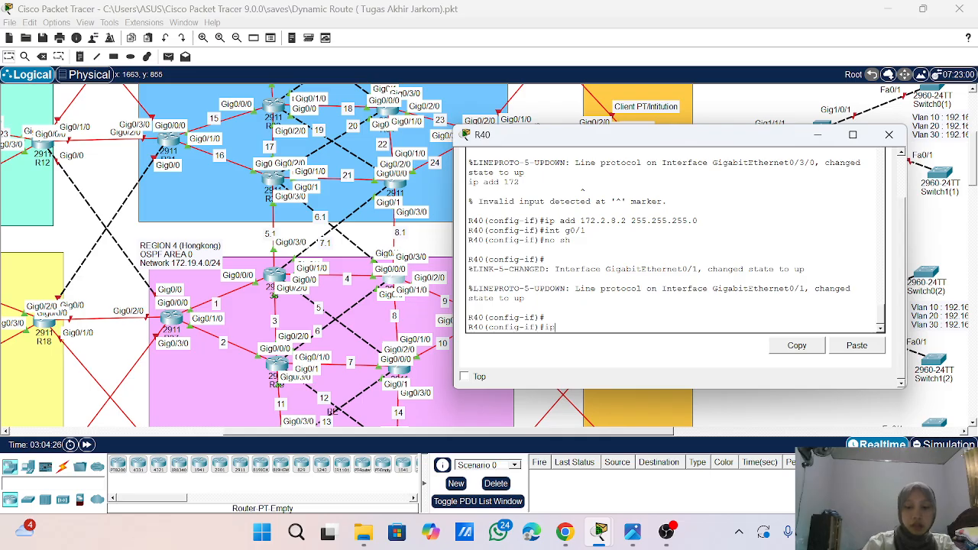
{"action": "type", "text": " add 172.2.1"}
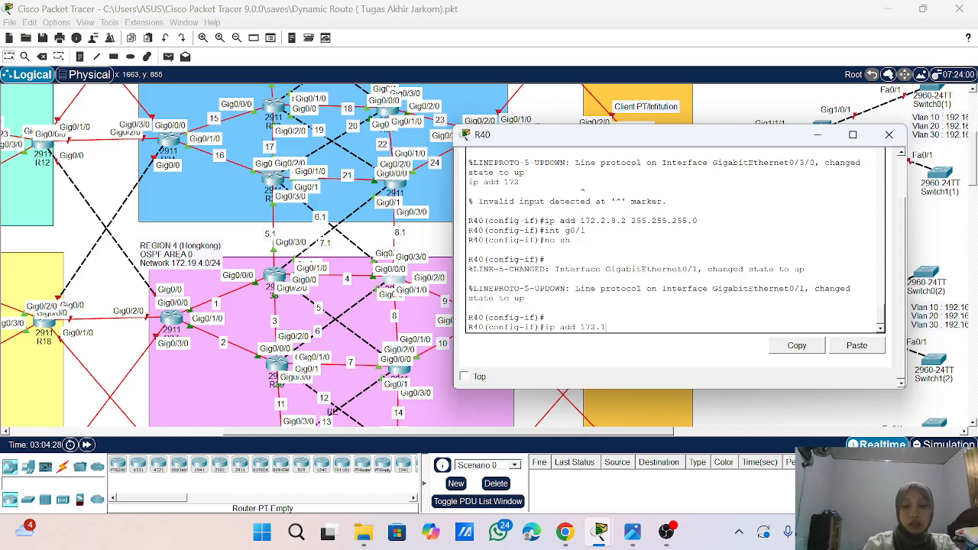
{"action": "key", "text": "BackSpace"}
{"action": "type", "text": "2.6.2"}
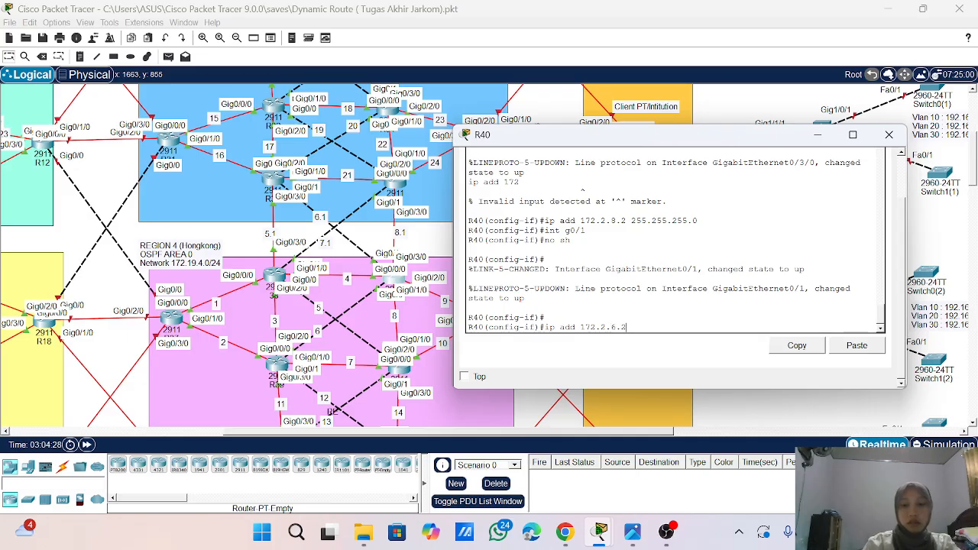
{"action": "type", "text": " 255.255.255.0"}
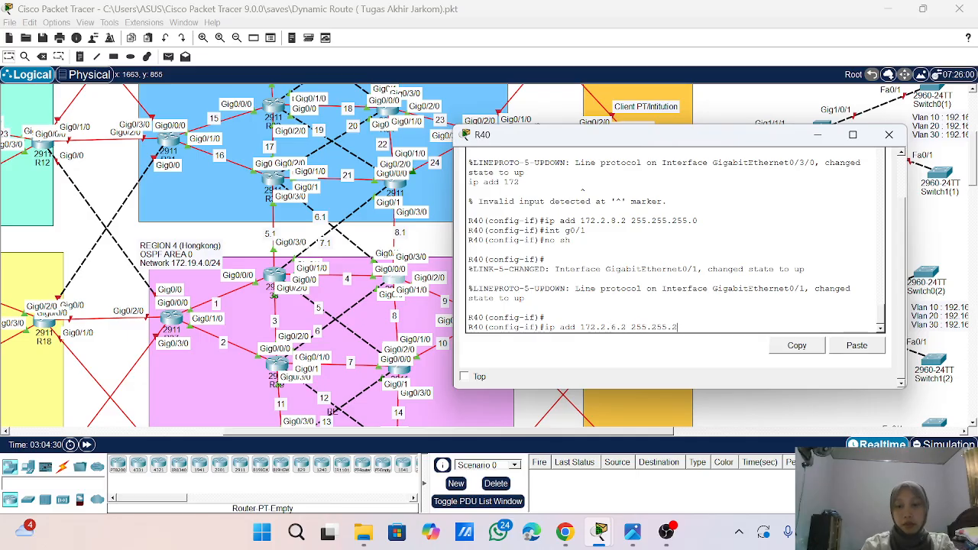
{"action": "key", "text": "Return"}
{"action": "key", "text": "Return"}
{"action": "key", "text": "Return"}
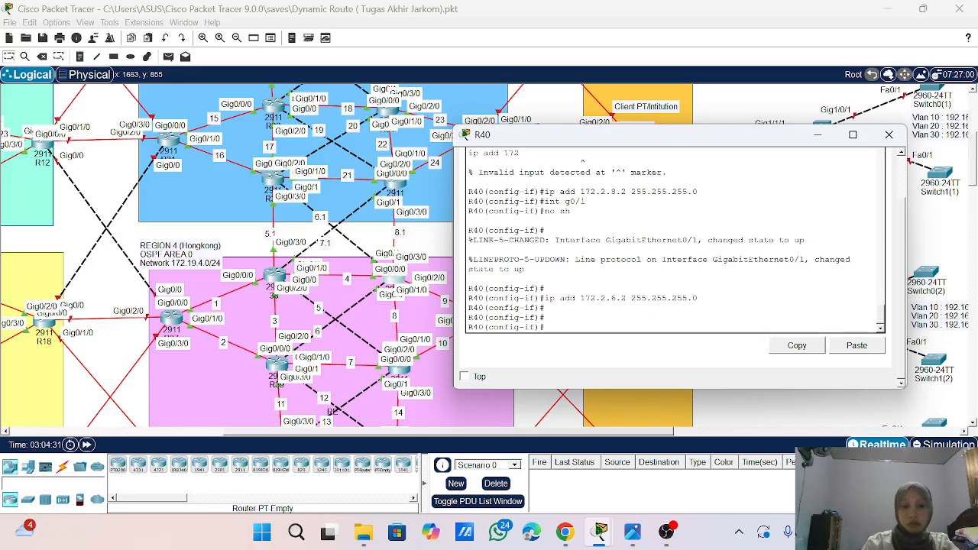
- Exit interface configuration on R40, then enter router ospf 1 and enable log-adjacency-changes
{"action": "type", "text": "exit"}
{"action": "key", "text": "Return"}
{"action": "key", "text": "Return"}
{"action": "key", "text": "Return"}
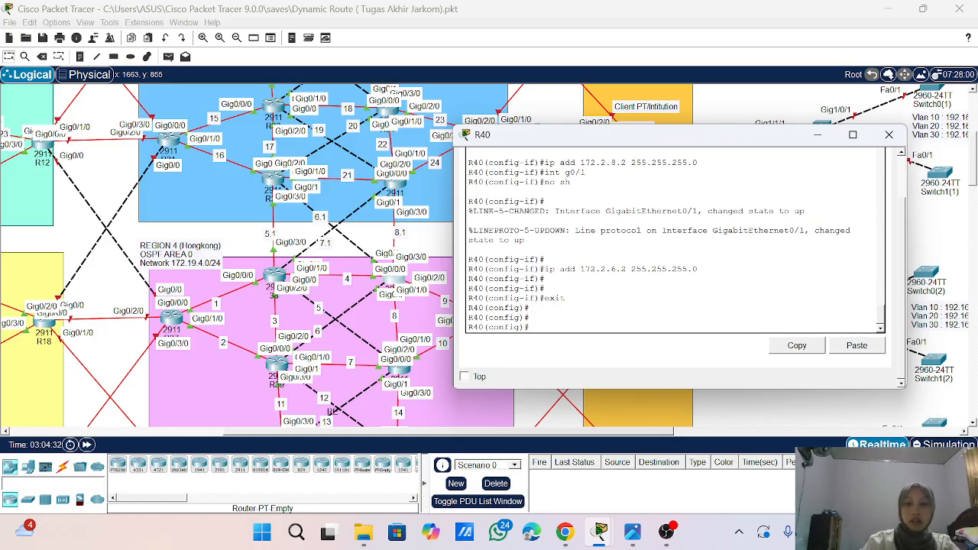
{"action": "type", "text": "rout"}
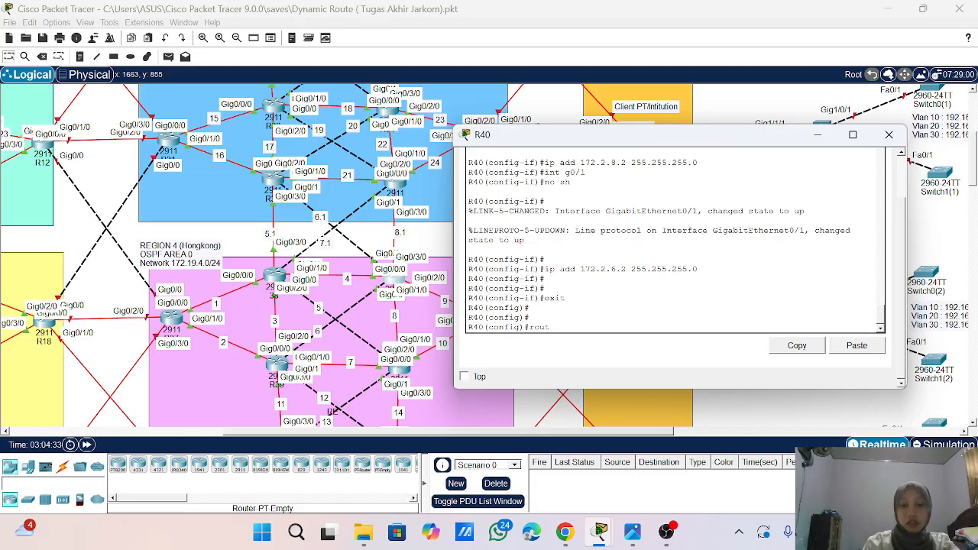
{"action": "type", "text": "er ospd"}
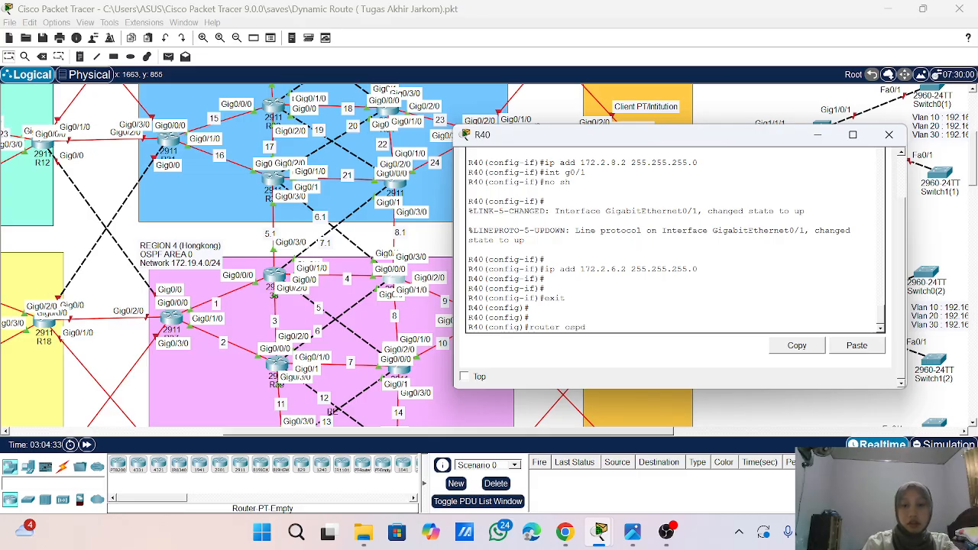
{"action": "type", "text": "f 1"}
{"action": "key", "text": "Return"}
{"action": "type", "text": "lo"}
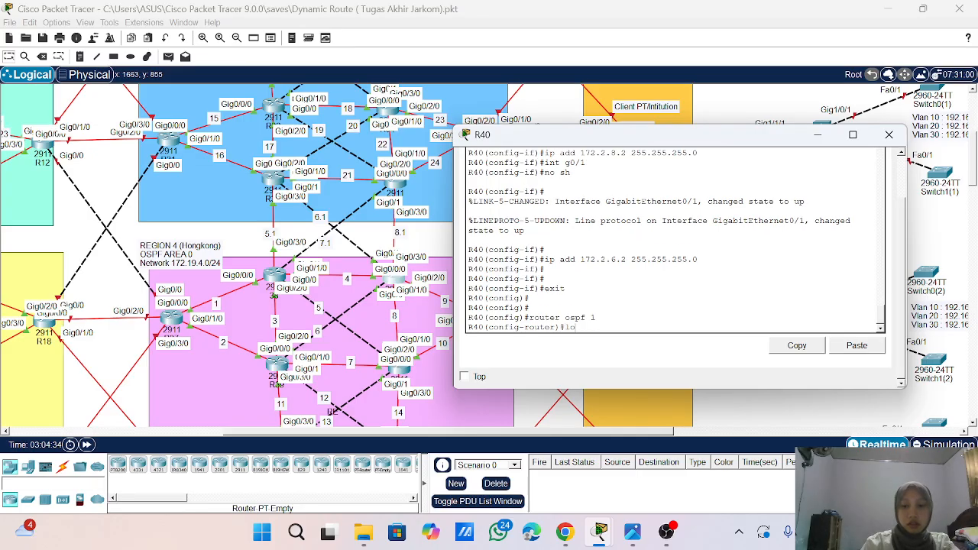
{"action": "key", "text": "Tab"}
{"action": "key", "text": "Return"}
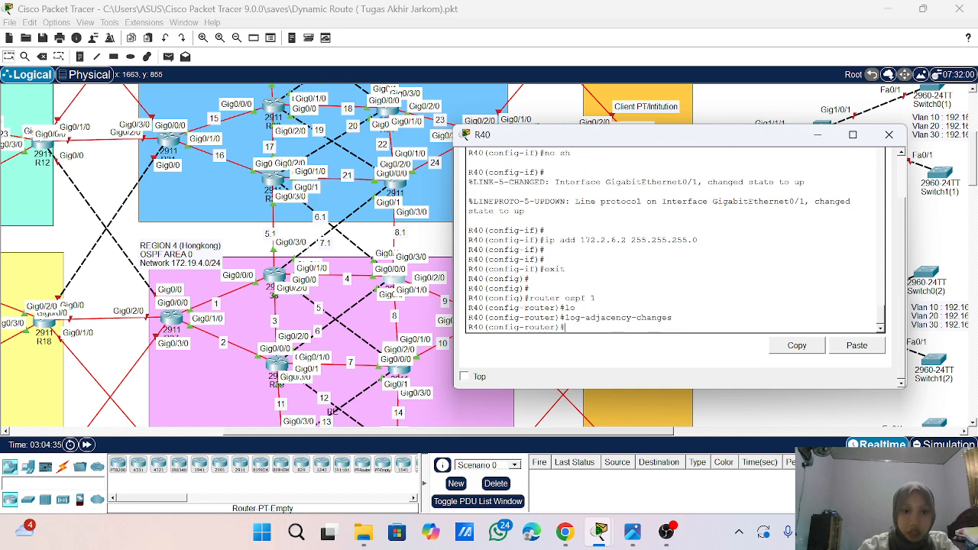
- Advertise network 172.2.6.0 with wildcard 0.0.0.255 in area 0 under OSPF 1 on R40
{"action": "type", "text": "net"}
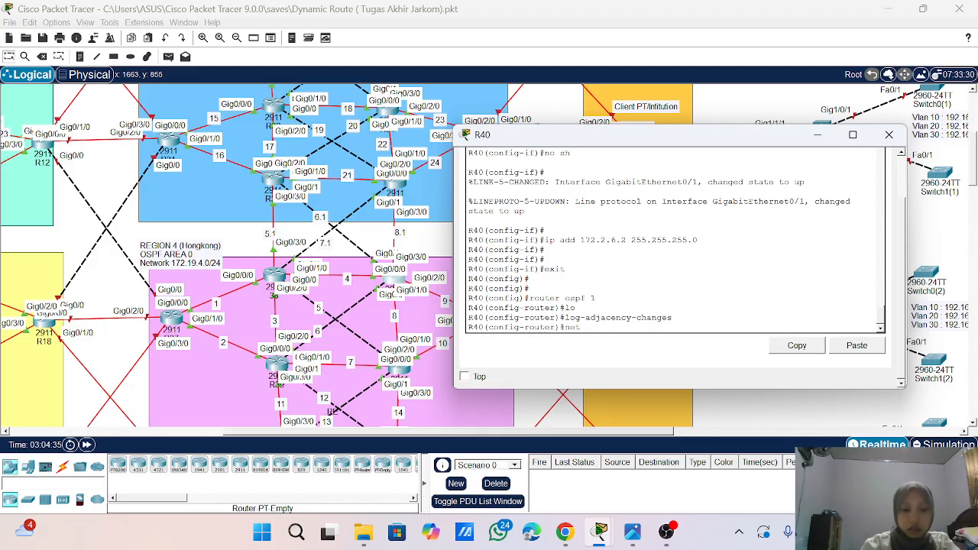
{"action": "key", "text": "Tab"}
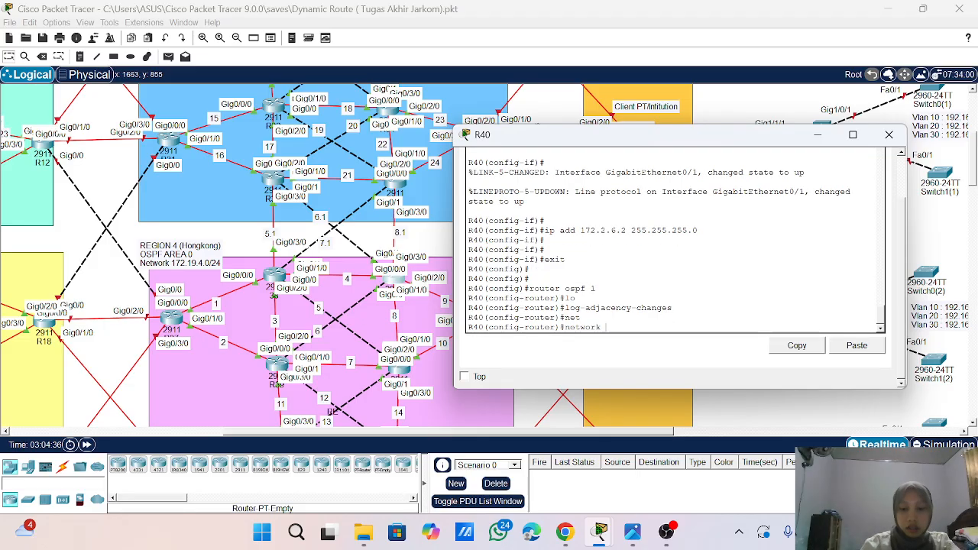
{"action": "type", "text": "172"}
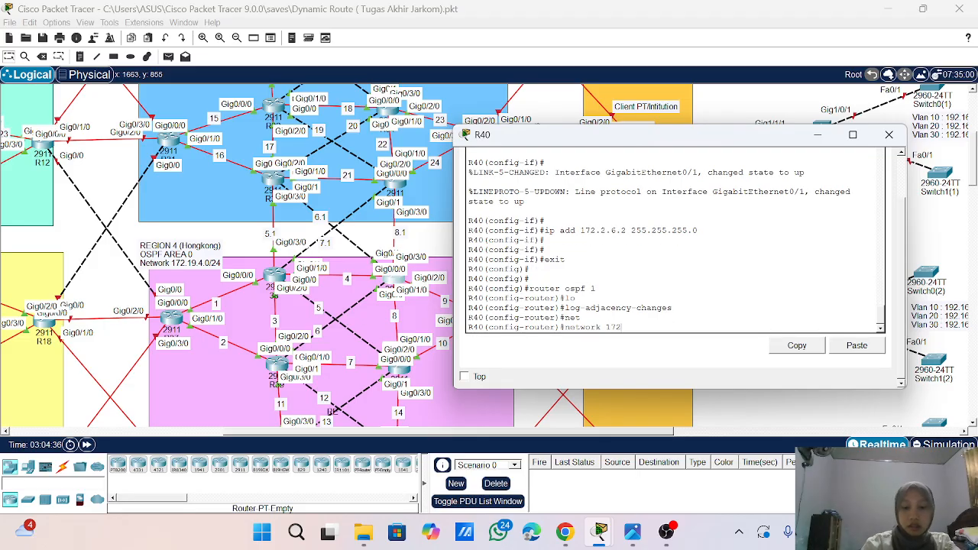
{"action": "type", "text": ".2."}
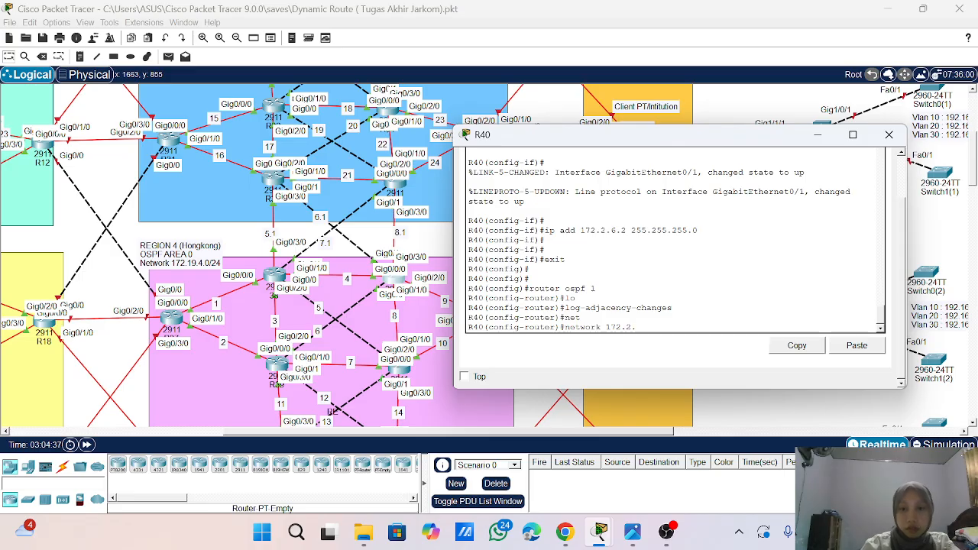
{"action": "type", "text": "6"}
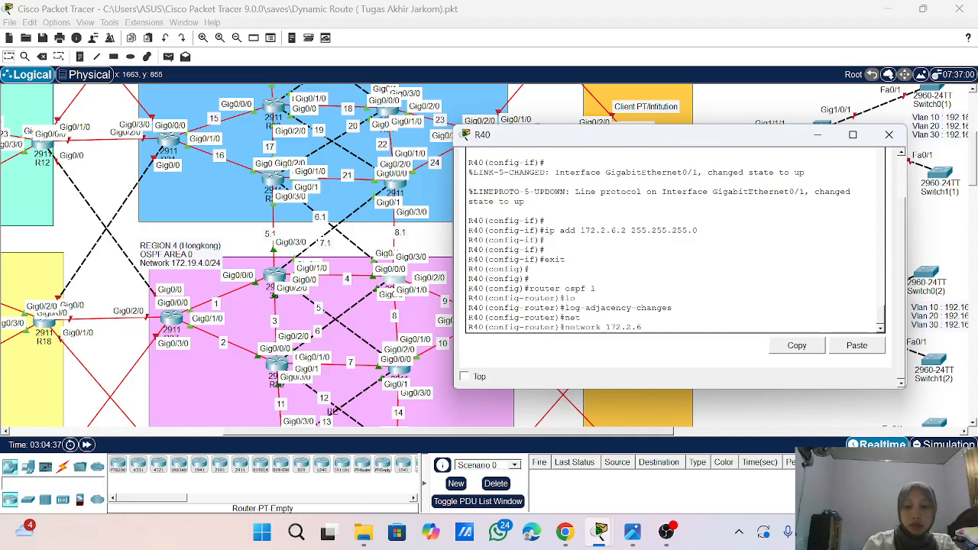
{"action": "type", "text": ".0 0."}
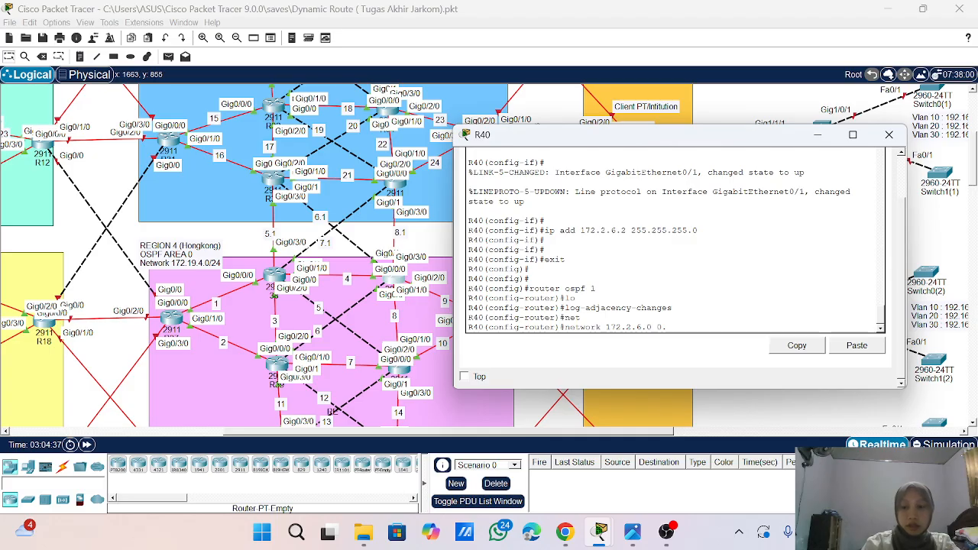
{"action": "type", "text": "0.0.255"}
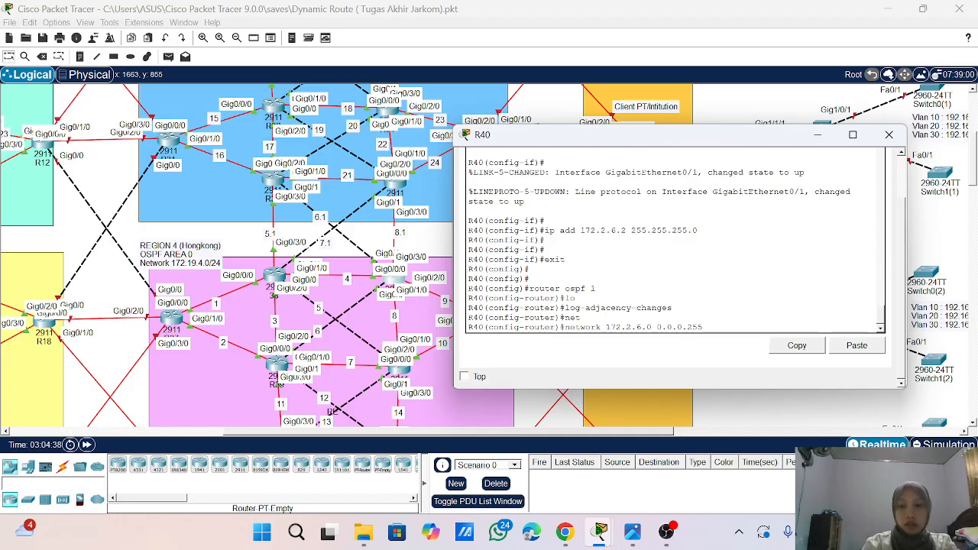
{"action": "type", "text": " area"}
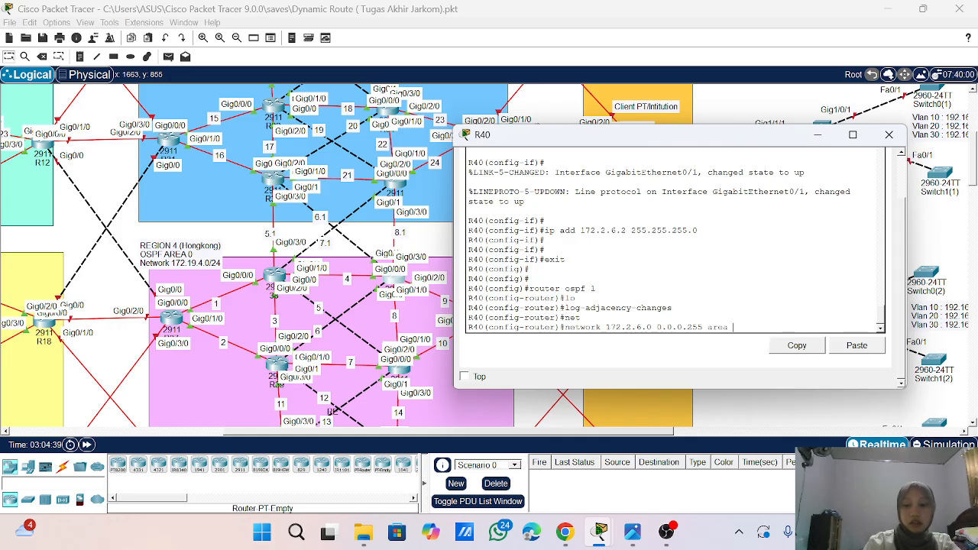
{"action": "type", "text": " 0"}
{"action": "key", "text": "Return"}
- Advertise network 172.2.7.0 with wildcard 0.0.0.255 in area 0 on R40 by adapting the previous network command
{"action": "key", "text": "Up"}
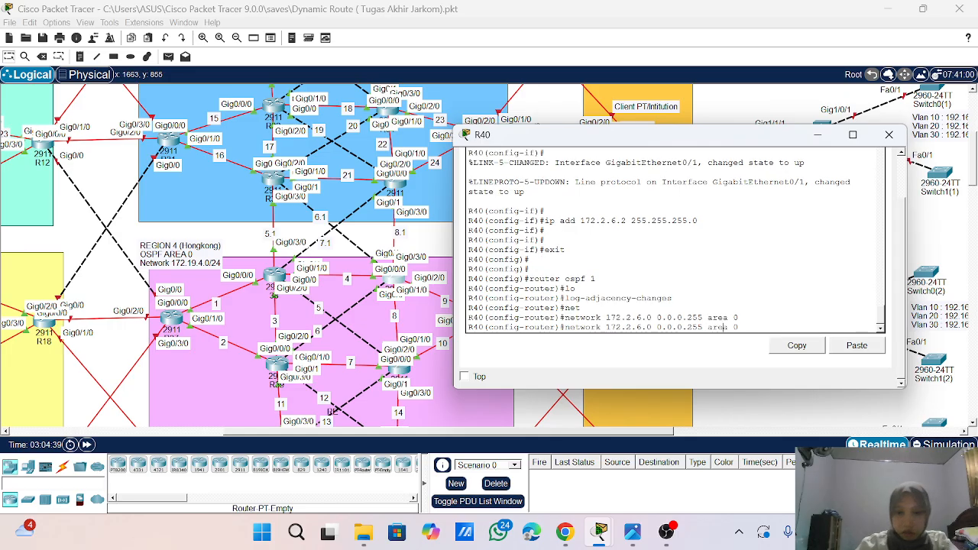
{"action": "key", "text": "BackSpace"}
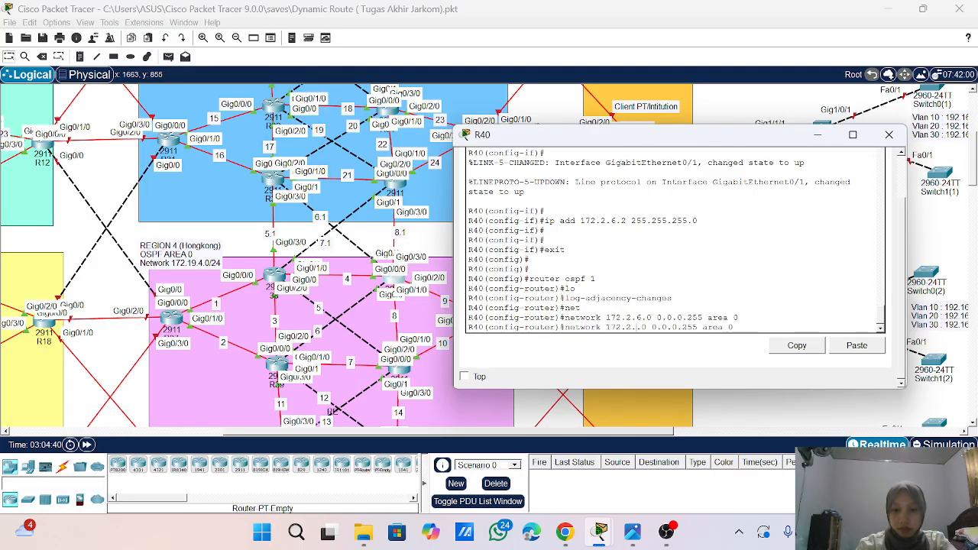
{"action": "type", "text": "7"}
{"action": "key", "text": "Return"}
{"action": "key", "text": "Return"}
{"action": "key", "text": "Return"}
{"action": "key", "text": "Return"}
- Display R40's IP routing table from OSPF configuration mode with a do show ip route command
{"action": "type", "text": "en"}
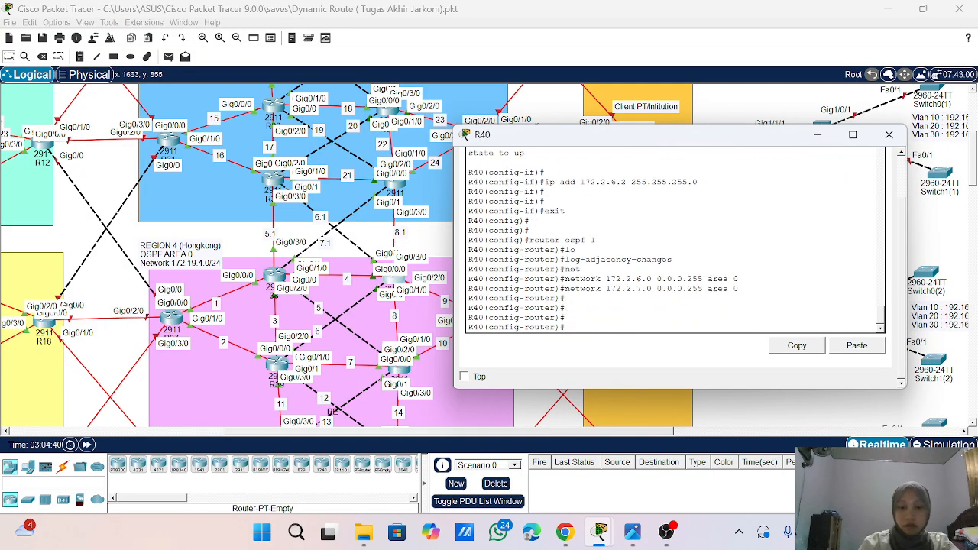
{"action": "key", "text": "BackSpace"}
{"action": "key", "text": "BackSpace"}
{"action": "type", "text": "do"}
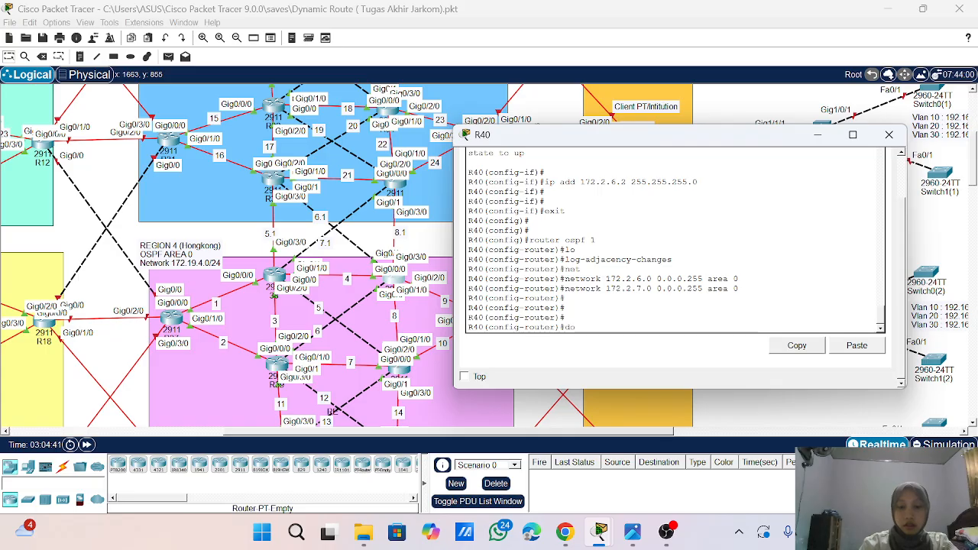
{"action": "type", "text": " shoe i"}
{"action": "key", "text": "BackSpace"}
{"action": "key", "text": "BackSpace"}
{"action": "key", "text": "BackSpace"}
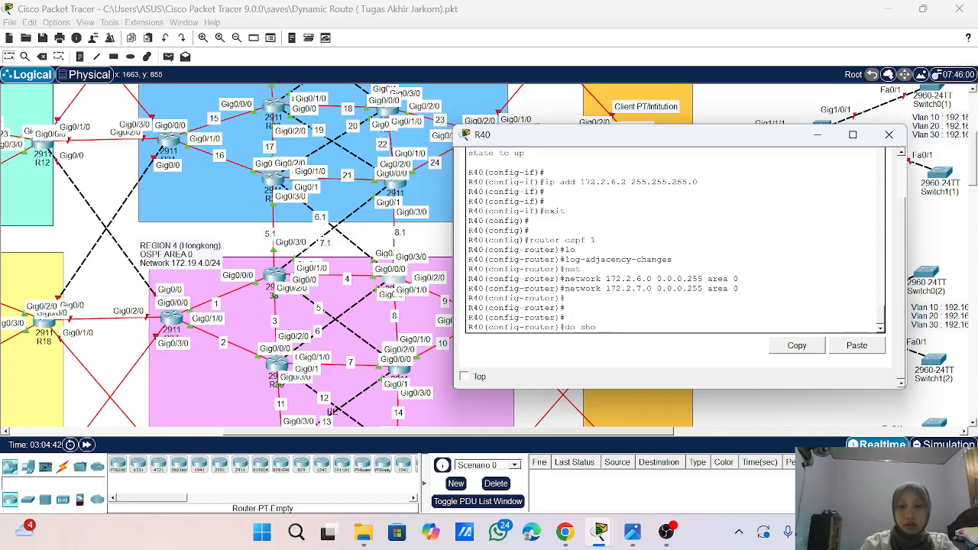
{"action": "type", "text": "ip route"}
{"action": "key", "text": "Return"}
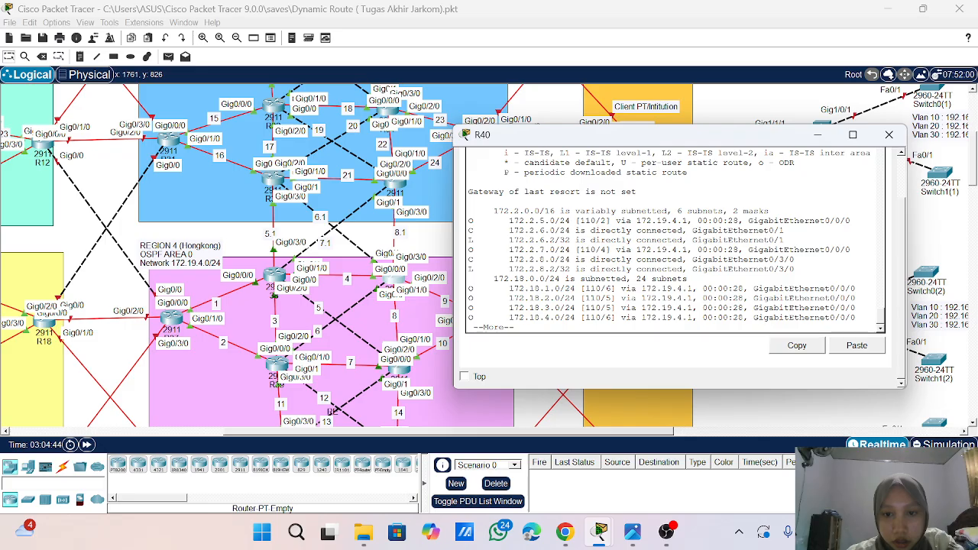
- Keep the R40 window on top and send a simple PDU from R33 to R40 twice to test connectivity
{"action": "left_click", "coordinate": [464, 377]}
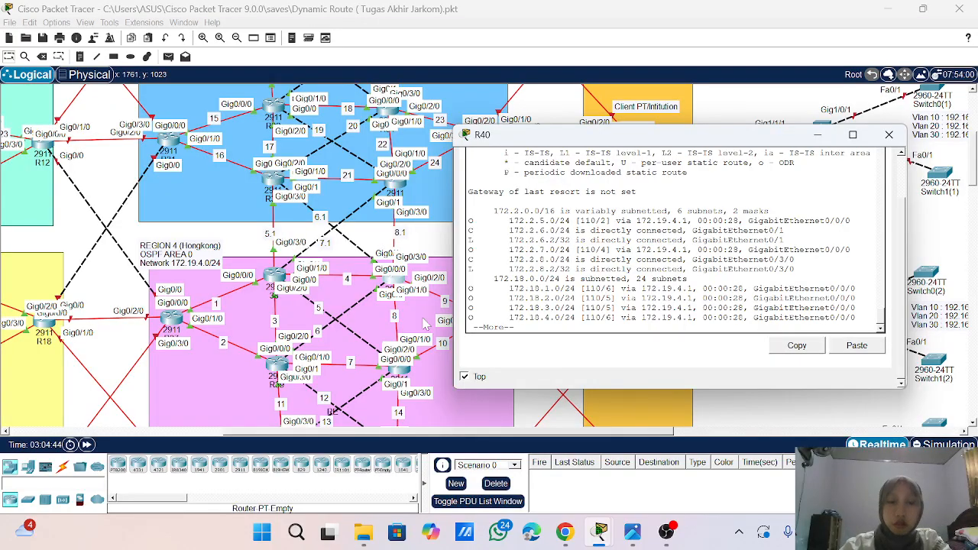
{"action": "left_click", "coordinate": [169, 57]}
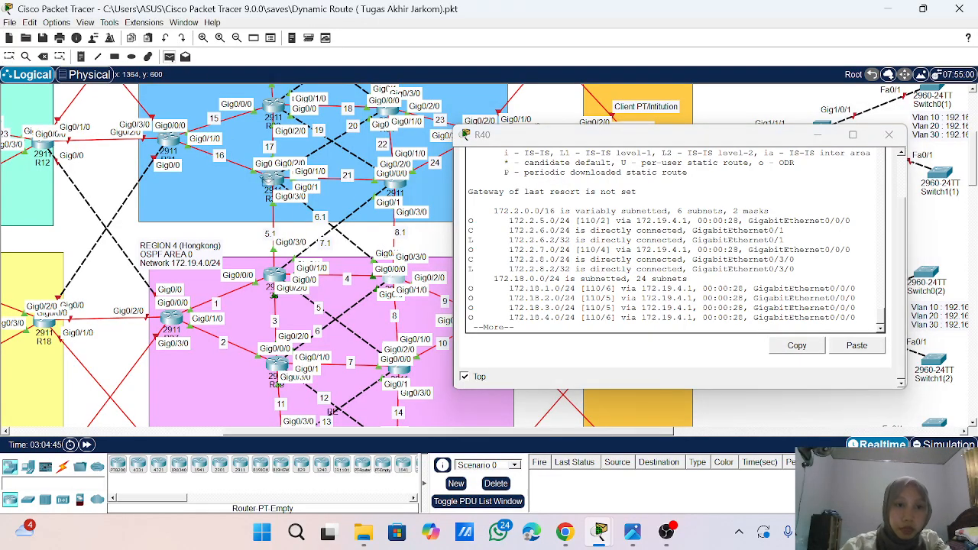
{"action": "left_click", "coordinate": [277, 177]}
{"action": "left_click", "coordinate": [394, 284]}
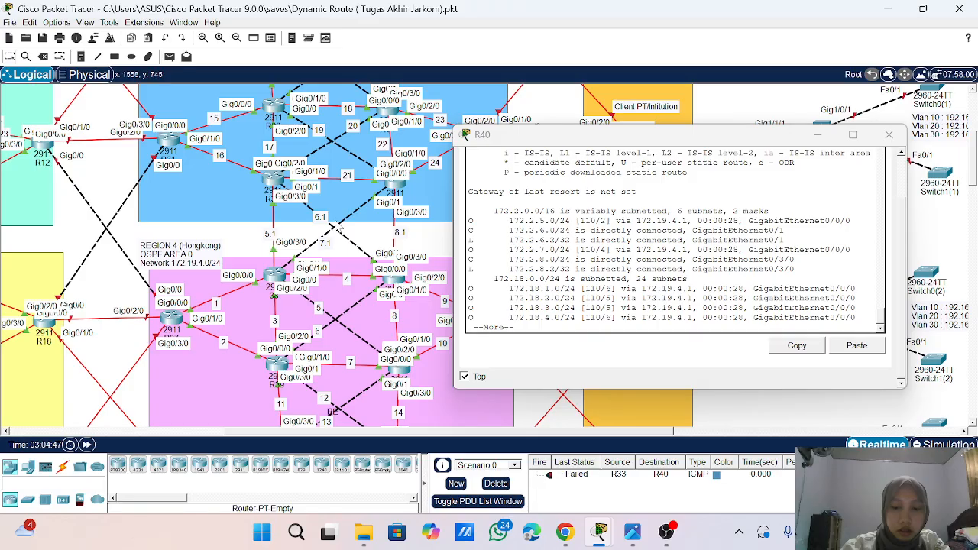
{"action": "left_click", "coordinate": [170, 56]}
{"action": "left_click", "coordinate": [277, 179]}
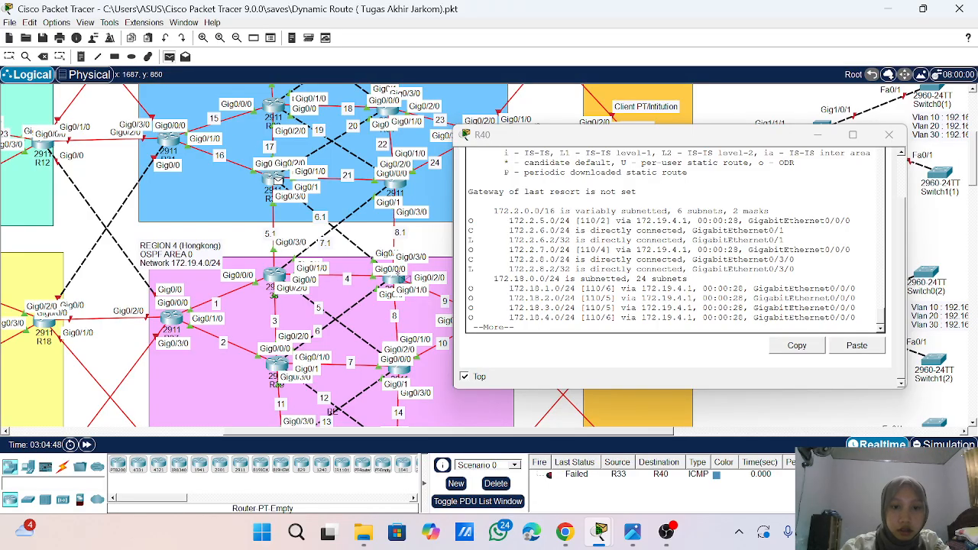
{"action": "left_click", "coordinate": [389, 282]}
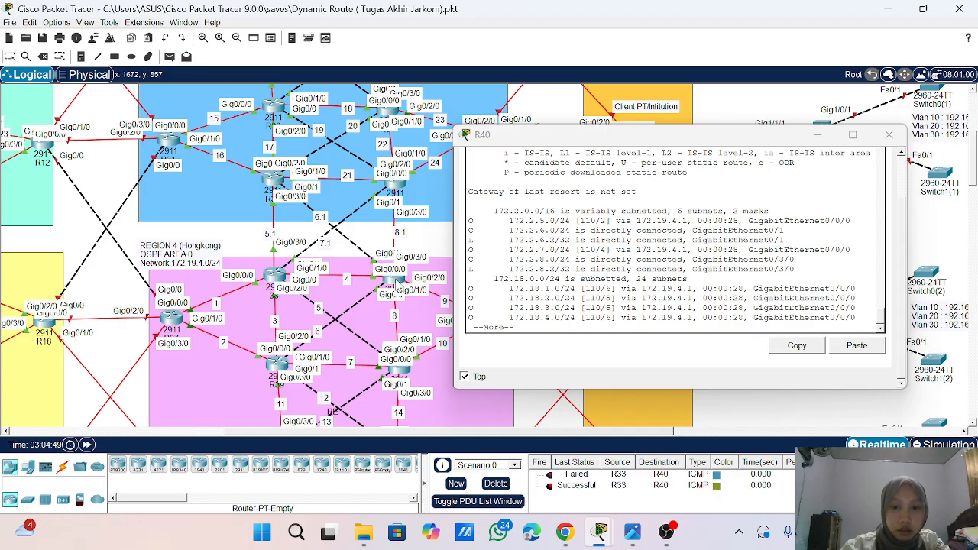
- Send a simple PDU from R40 to router 38 in Region 4
{"action": "left_click", "coordinate": [169, 56]}
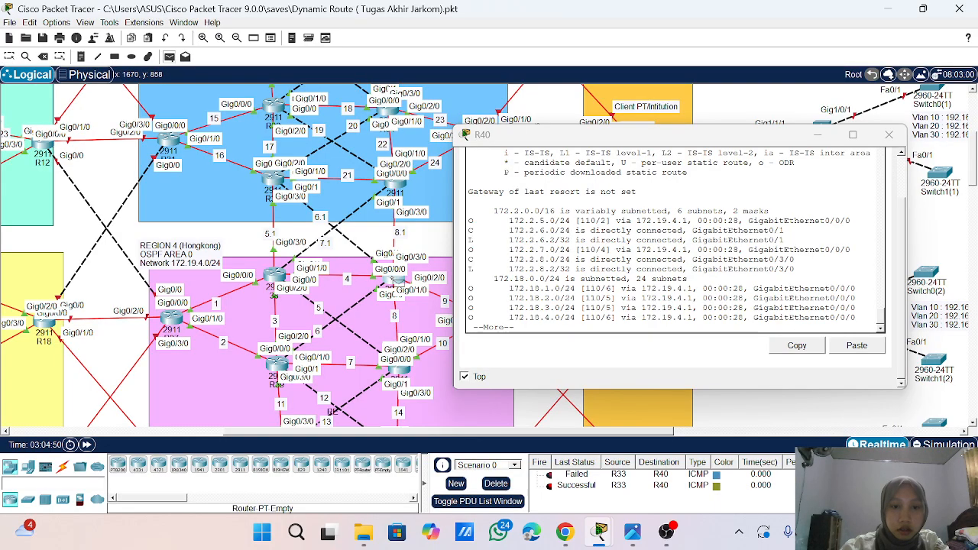
{"action": "left_click", "coordinate": [393, 279]}
{"action": "left_click", "coordinate": [276, 277]}
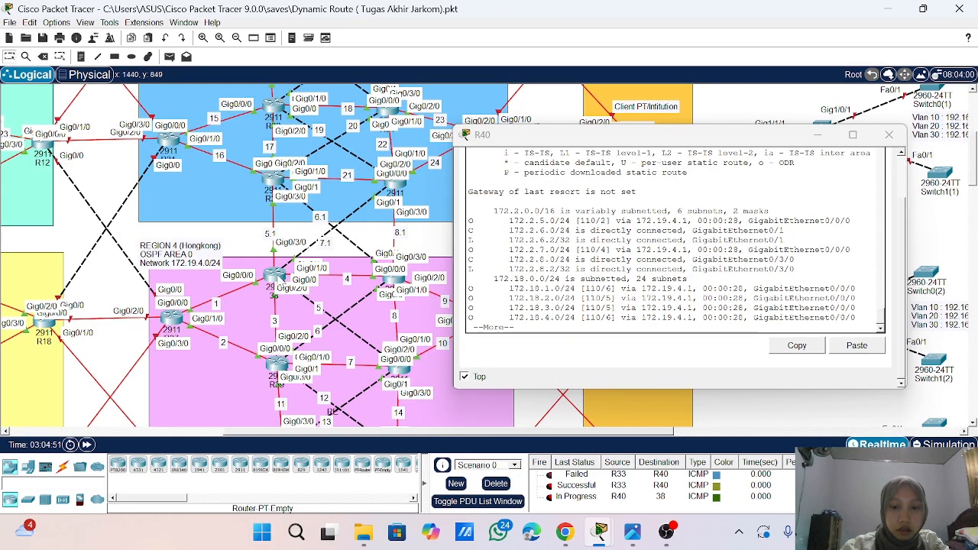
- Send simple PDUs from R40 to R35 in the blue region, and close the R40 window
{"action": "left_click", "coordinate": [169, 57]}
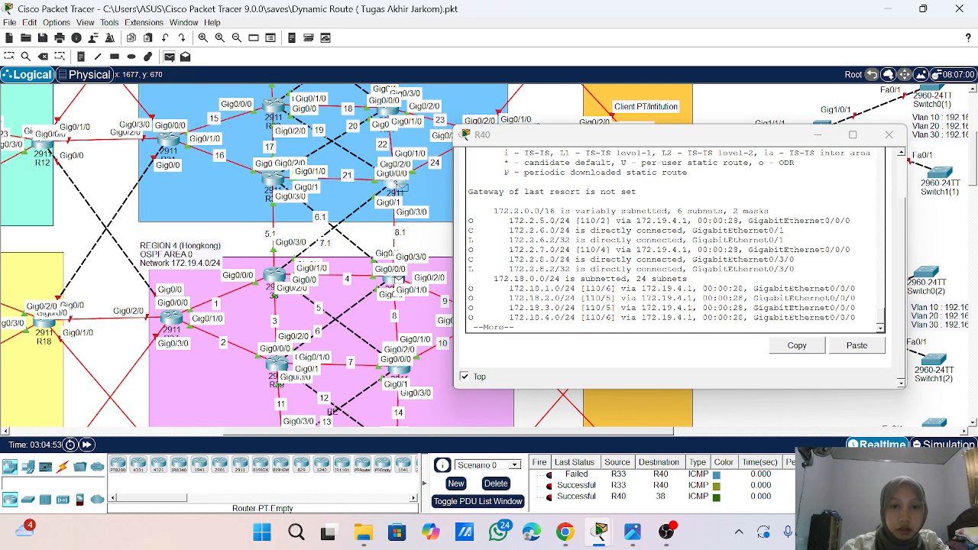
{"action": "left_click", "coordinate": [396, 183]}
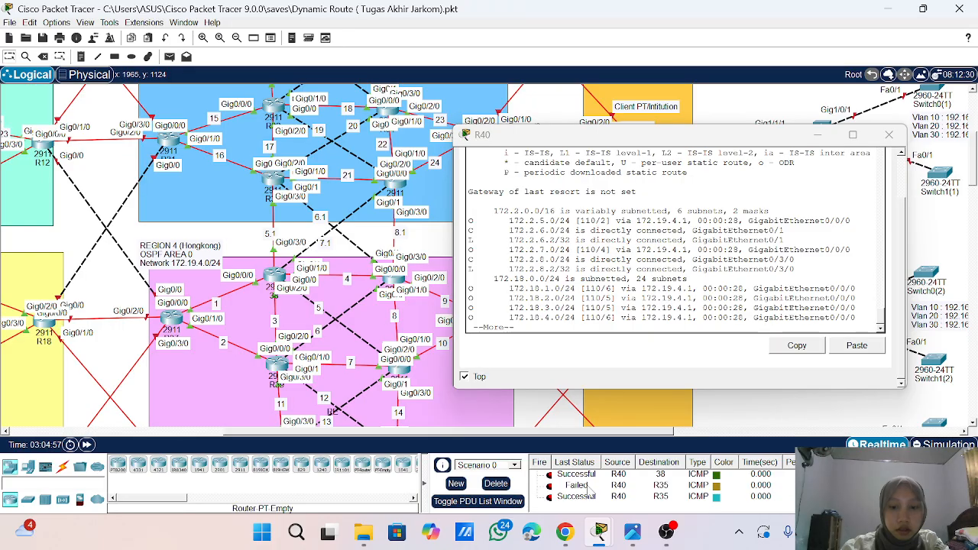
{"action": "left_click", "coordinate": [889, 135]}
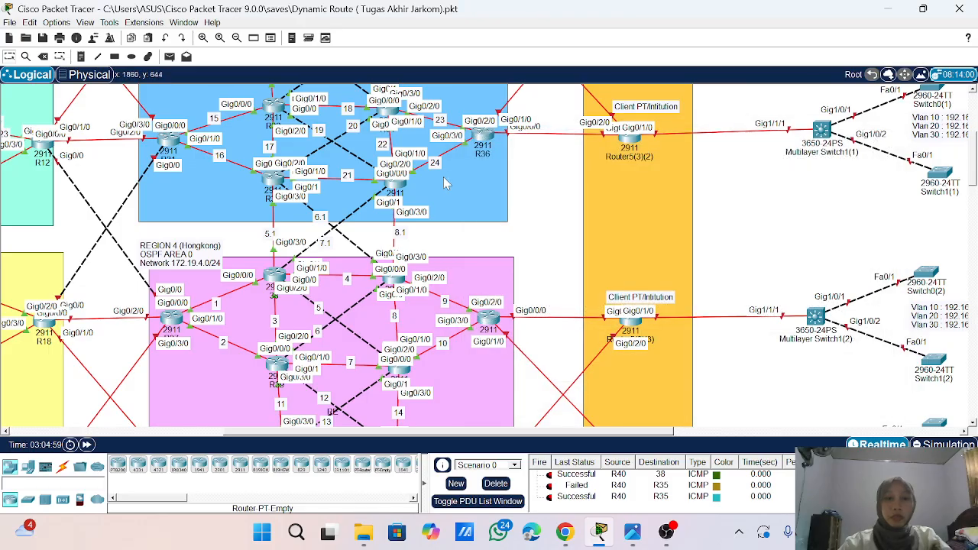
- Send a simple PDU from R31 to router 38 in Region 4, and clear the PDU list by deleting the scenario's entries
{"action": "left_click", "coordinate": [170, 57]}
{"action": "left_click", "coordinate": [169, 140]}
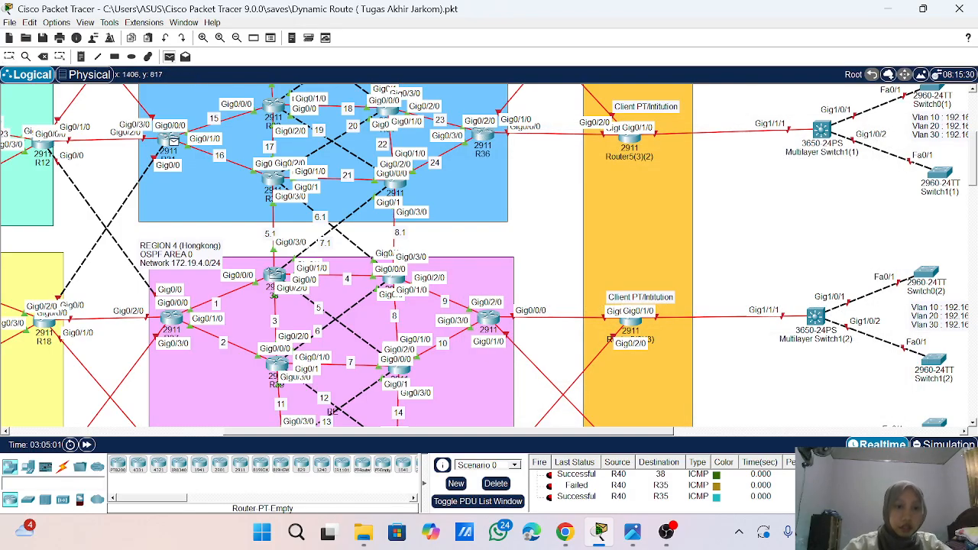
{"action": "left_click", "coordinate": [273, 277]}
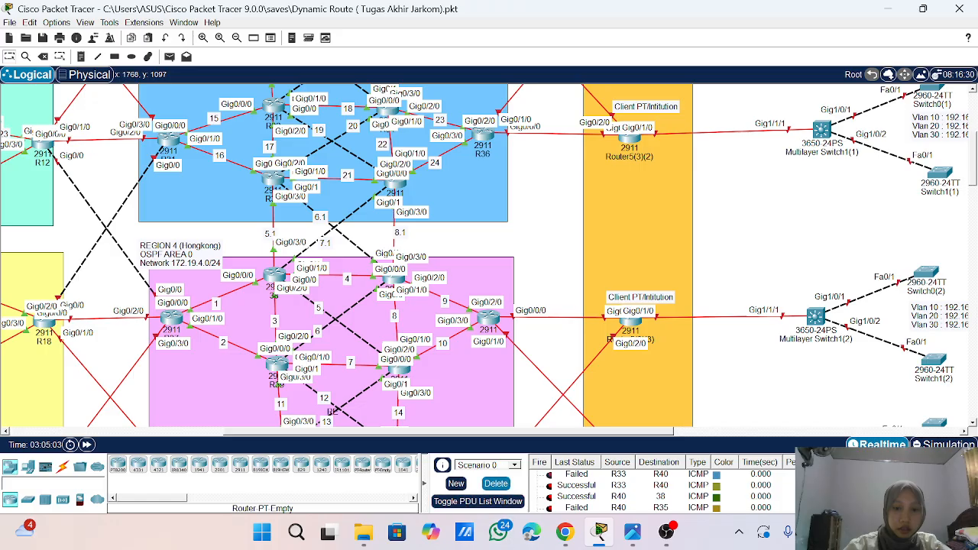
{"action": "scroll", "coordinate": [569, 508], "scroll_direction": "down", "scroll_amount": 1}
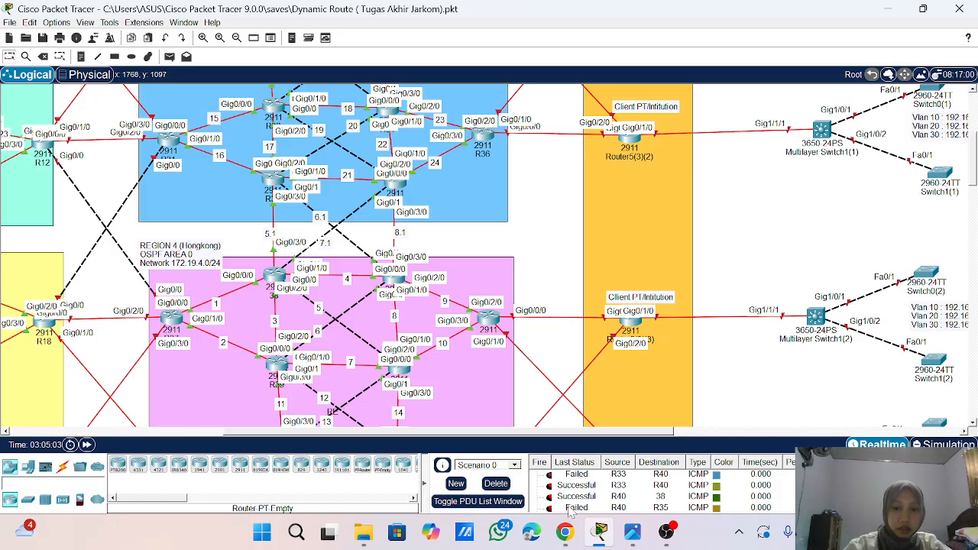
{"action": "left_click", "coordinate": [502, 486]}
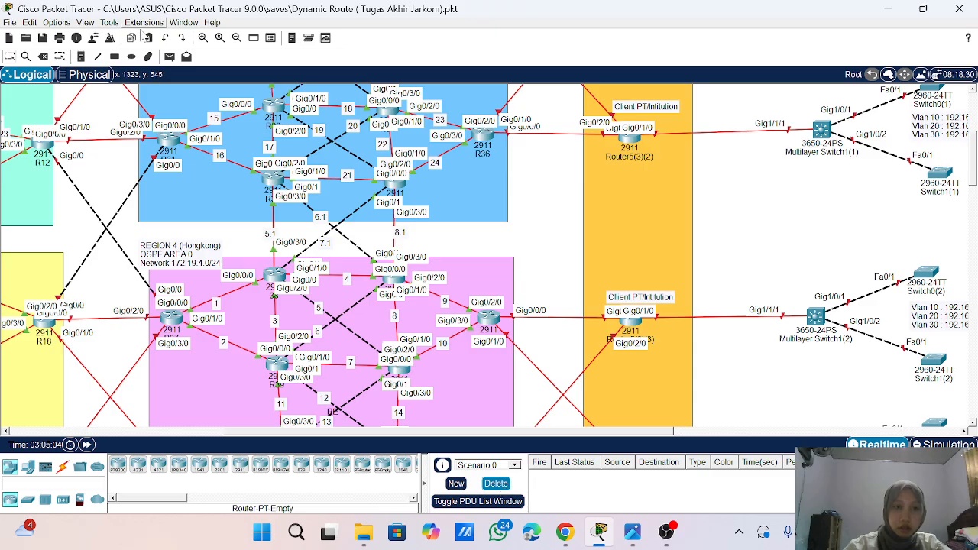
- Send simple PDUs from R31 to router 38 in Region 4 and from R31 to R33 in the blue region
{"action": "left_click", "coordinate": [169, 56]}
{"action": "left_click", "coordinate": [172, 139]}
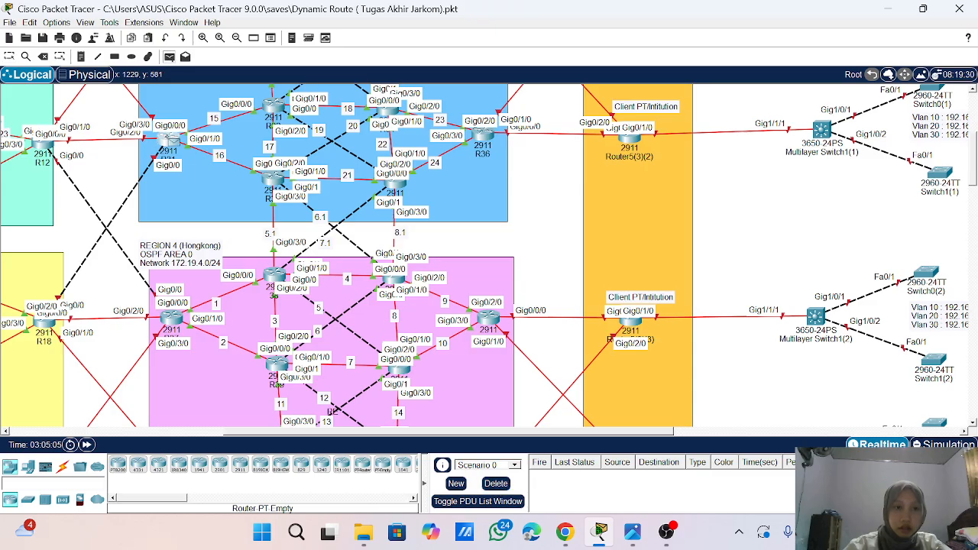
{"action": "left_click", "coordinate": [273, 277]}
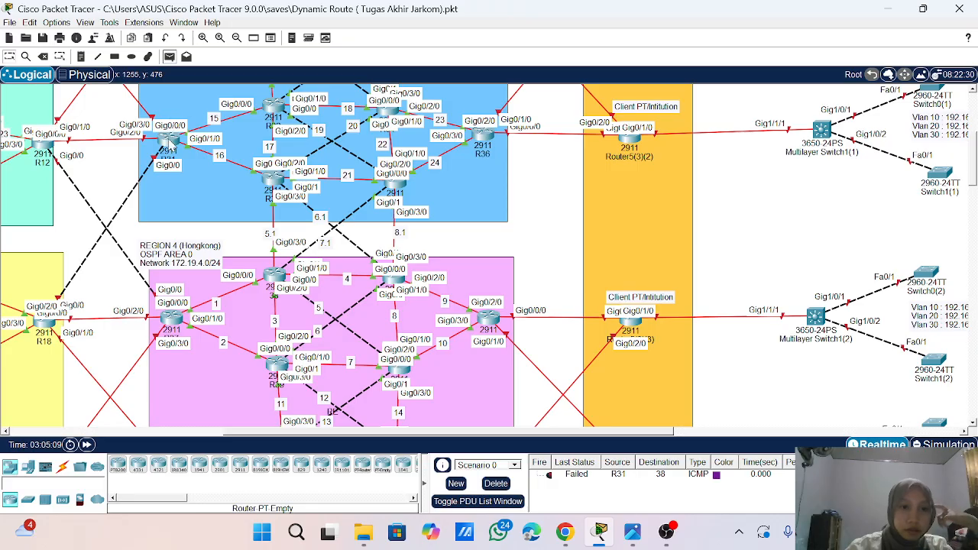
{"action": "left_click", "coordinate": [169, 61]}
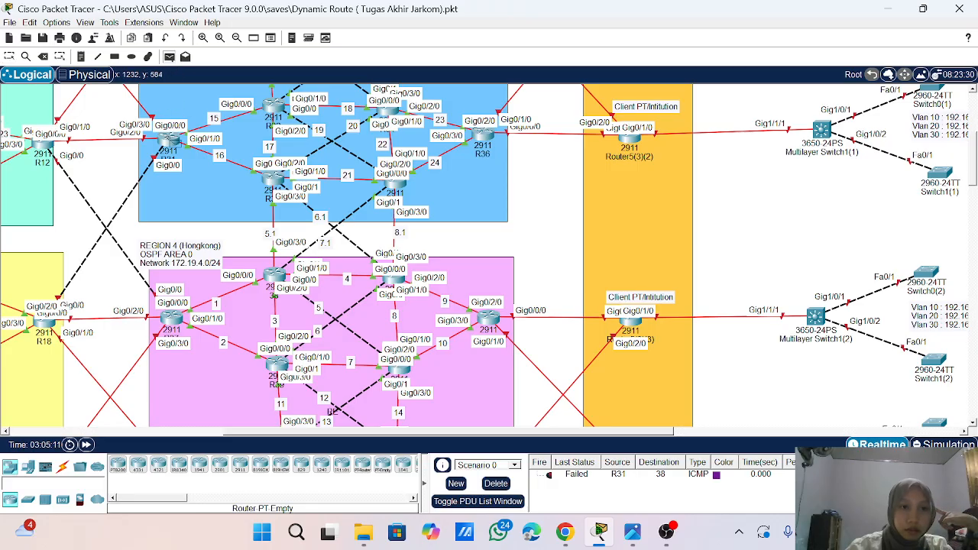
{"action": "left_click", "coordinate": [169, 141]}
{"action": "left_click", "coordinate": [277, 179]}
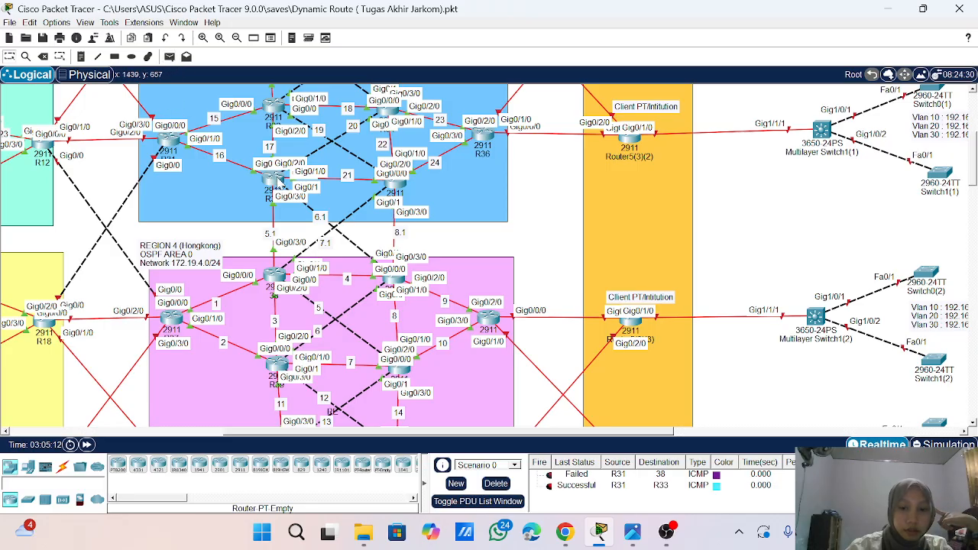
- Send a simple PDU from R33 in the blue region to R39 in Region 4
{"action": "left_click", "coordinate": [170, 57]}
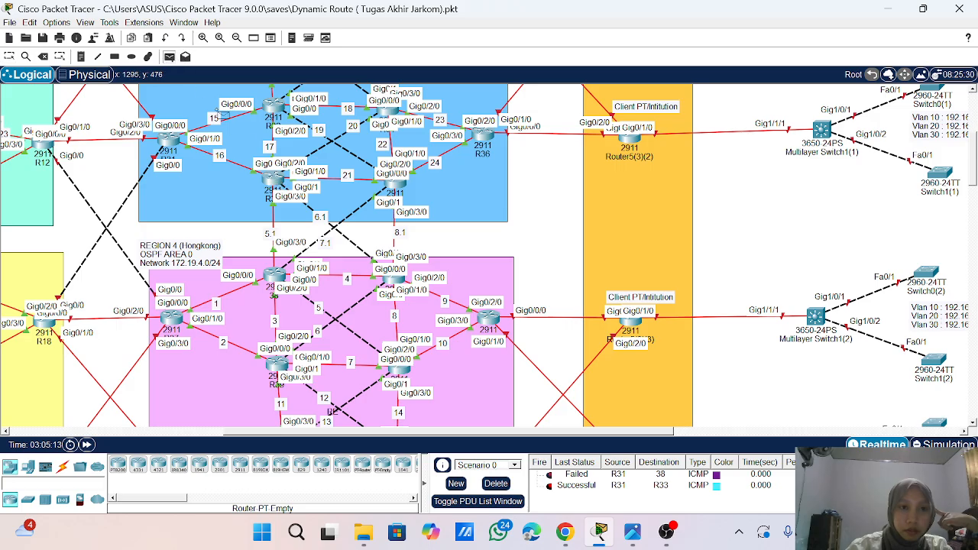
{"action": "left_click", "coordinate": [274, 176]}
{"action": "left_click", "coordinate": [280, 366]}
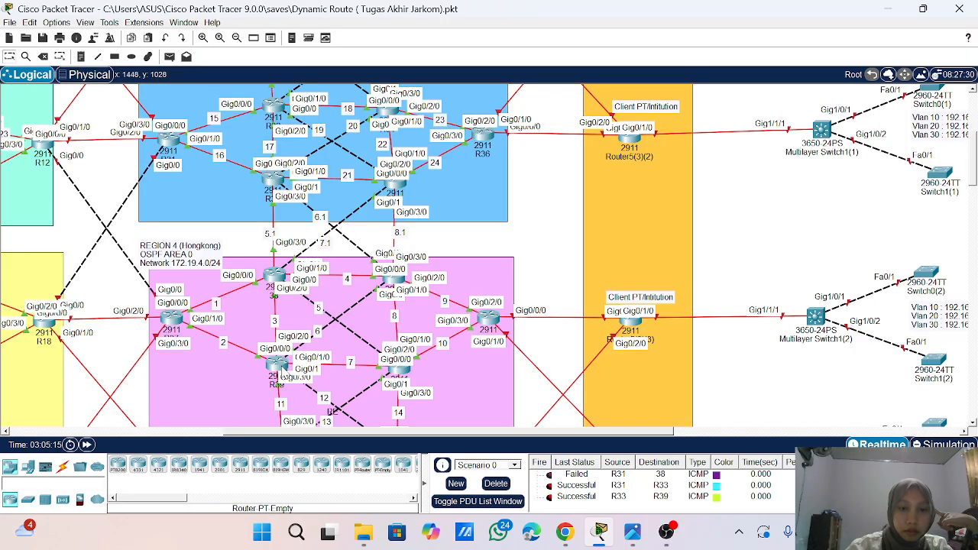
- Repeat the simple PDU test from R31 to router 38 and check its entry in the PDU list
{"action": "left_click", "coordinate": [169, 58]}
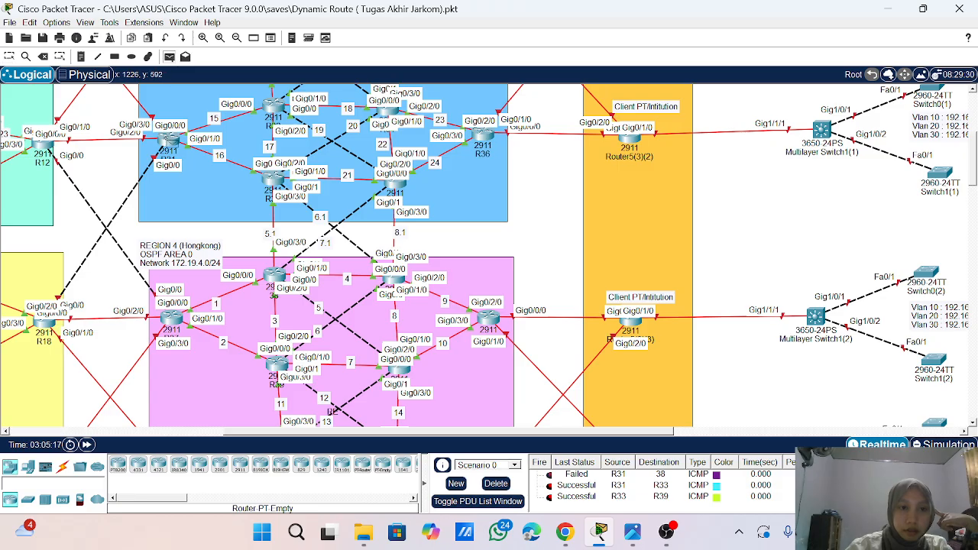
{"action": "left_click", "coordinate": [169, 141]}
{"action": "left_click", "coordinate": [276, 275]}
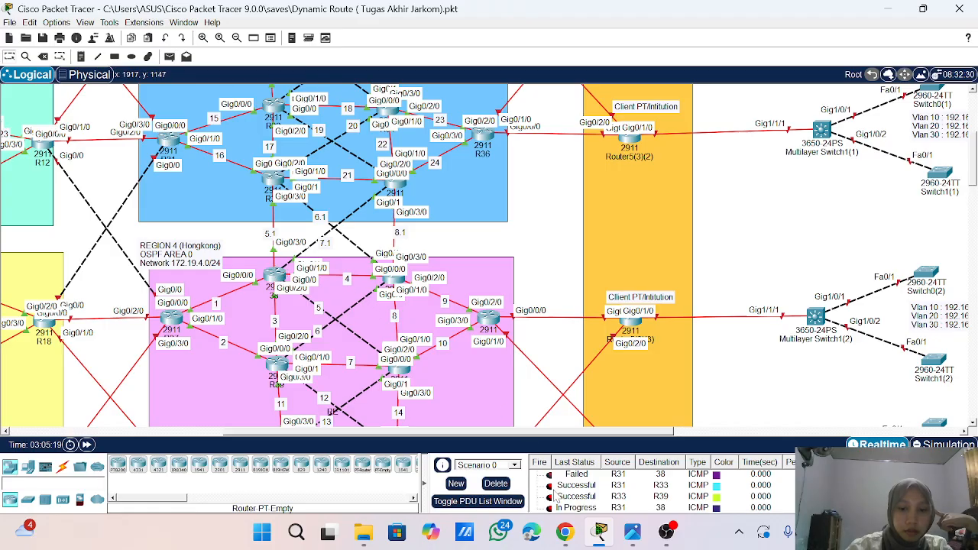
{"action": "scroll", "coordinate": [555, 495], "scroll_direction": "down", "scroll_amount": 1}
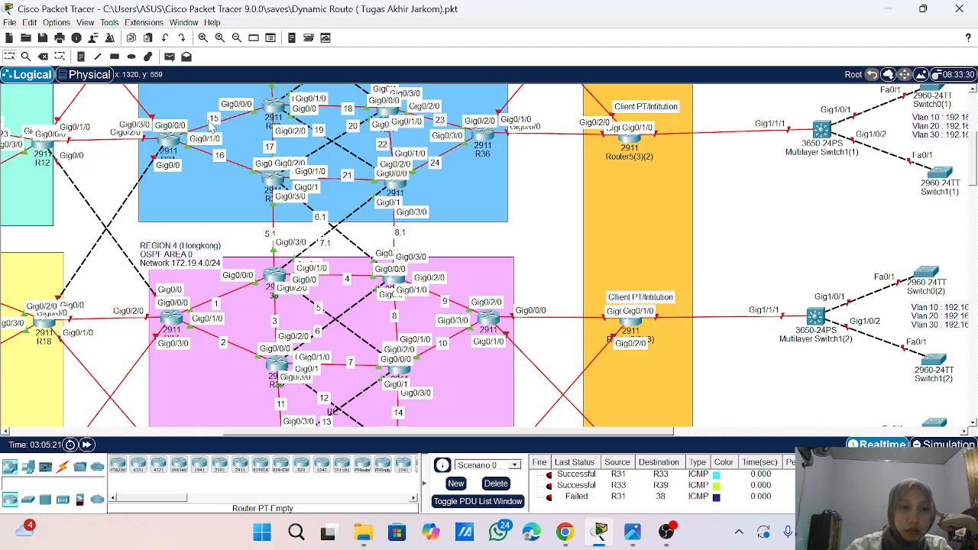
- Send a simple PDU from R37 in Region 4 to R35 in the blue region, and clear the PDU list
{"action": "left_click", "coordinate": [169, 57]}
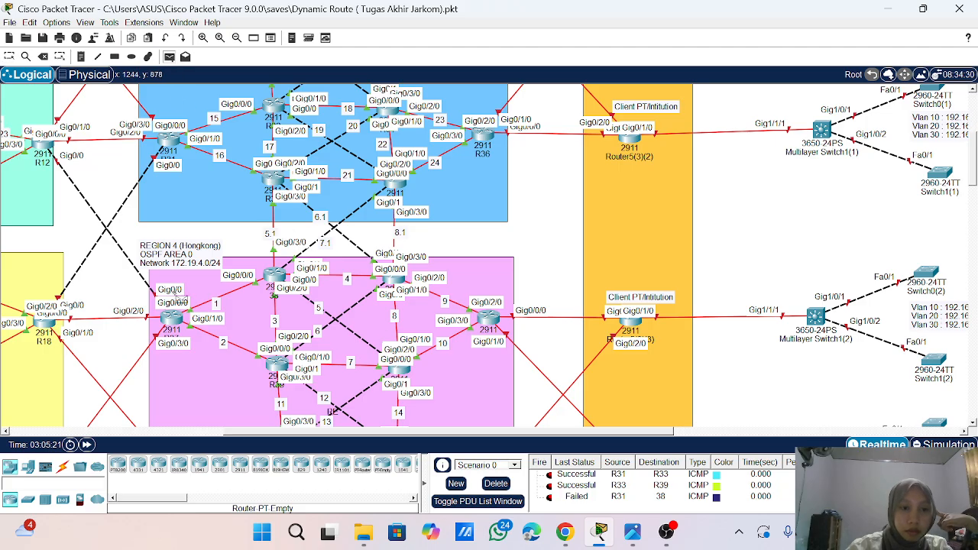
{"action": "left_click", "coordinate": [175, 317]}
{"action": "left_click", "coordinate": [395, 188]}
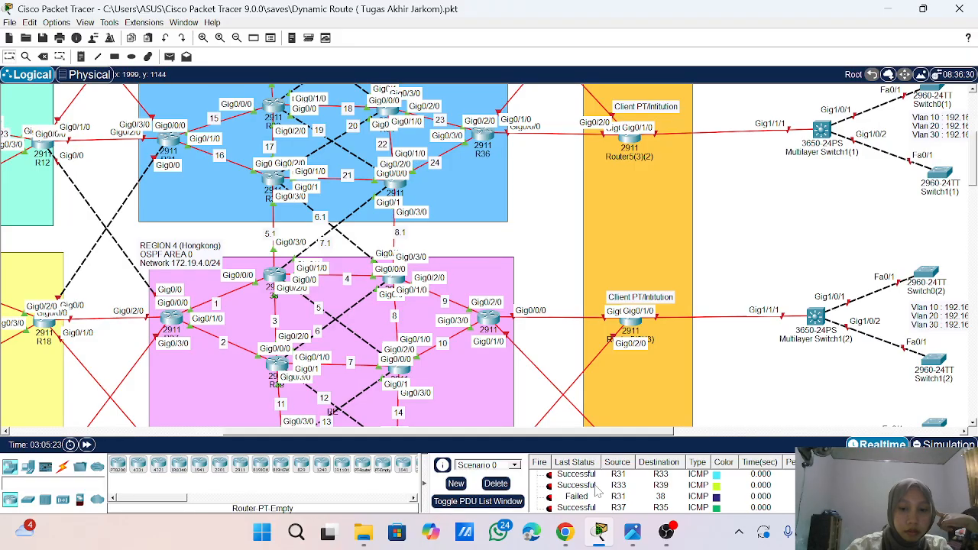
{"action": "left_click", "coordinate": [496, 484]}
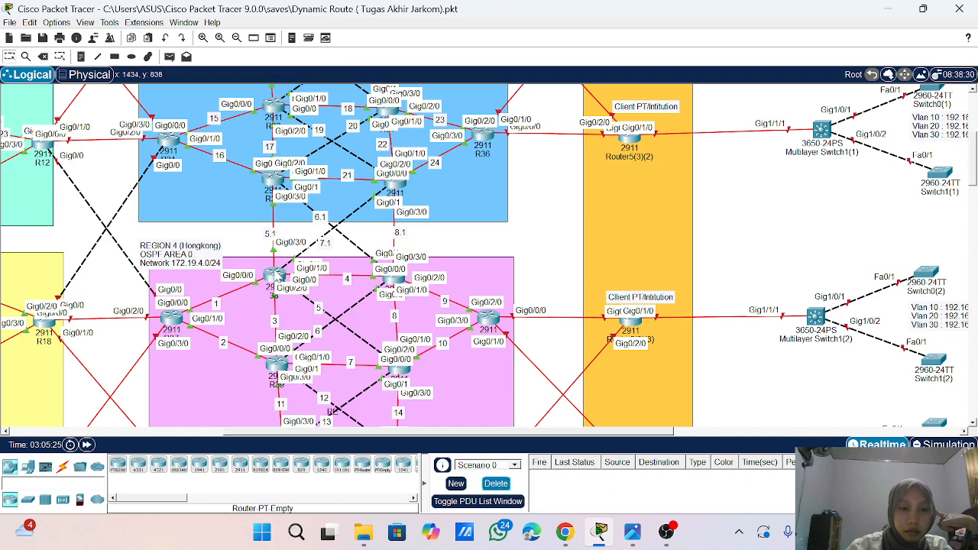
- Open router 38's command line and display its IP routing table with a show ip route command
{"action": "left_click", "coordinate": [275, 277]}
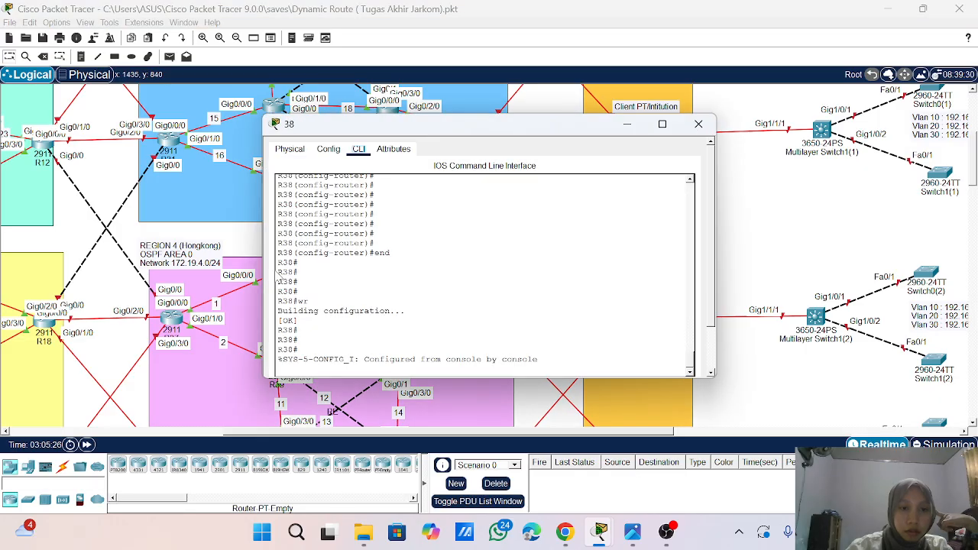
{"action": "scroll", "coordinate": [485, 252], "scroll_direction": "down", "scroll_amount": 2}
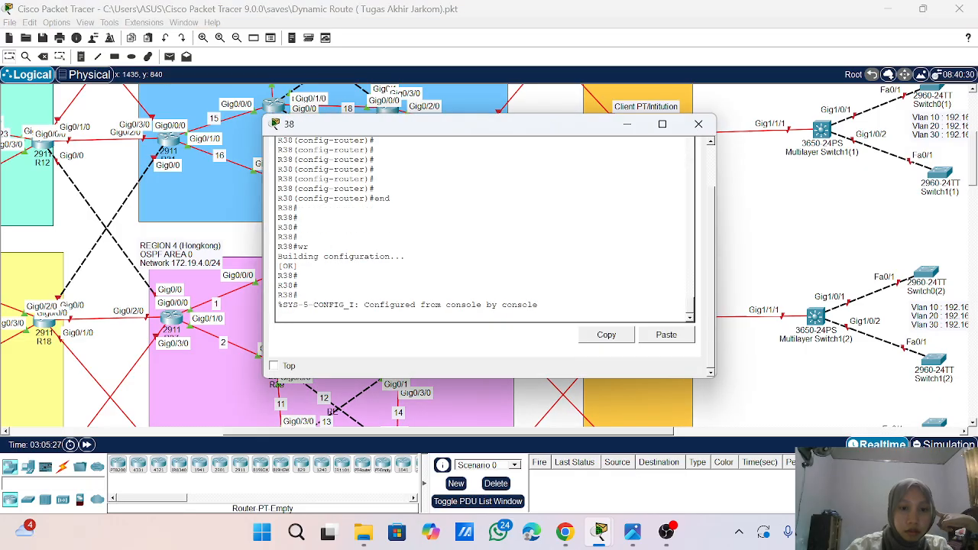
{"action": "key", "text": "Return"}
{"action": "key", "text": "Return"}
{"action": "key", "text": "Return"}
{"action": "key", "text": "Return"}
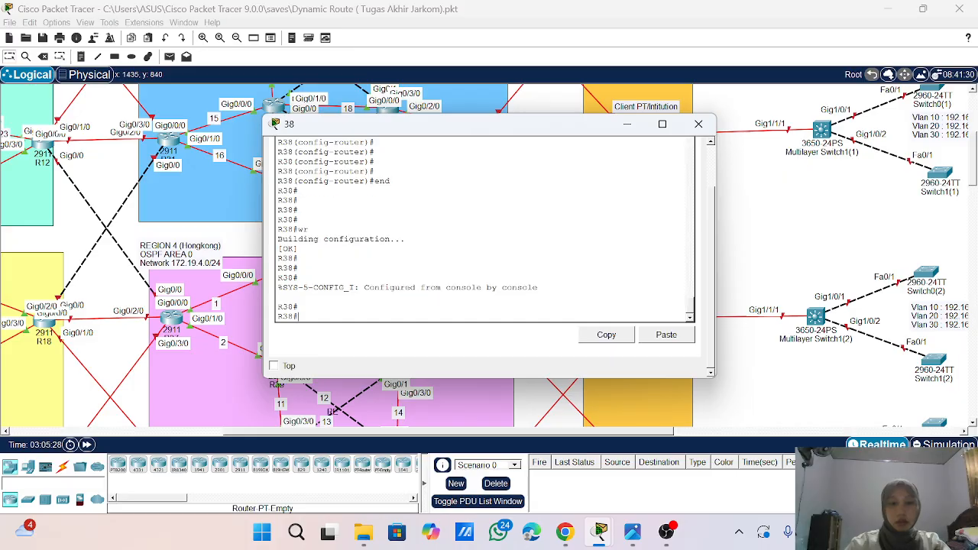
{"action": "type", "text": "sho"}
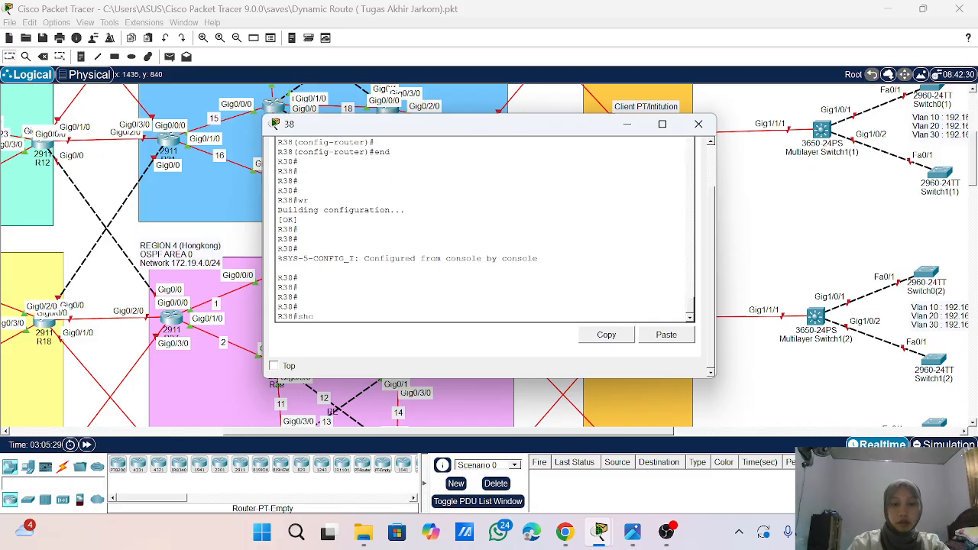
{"action": "key", "text": "BackSpace"}
{"action": "key", "text": "BackSpace"}
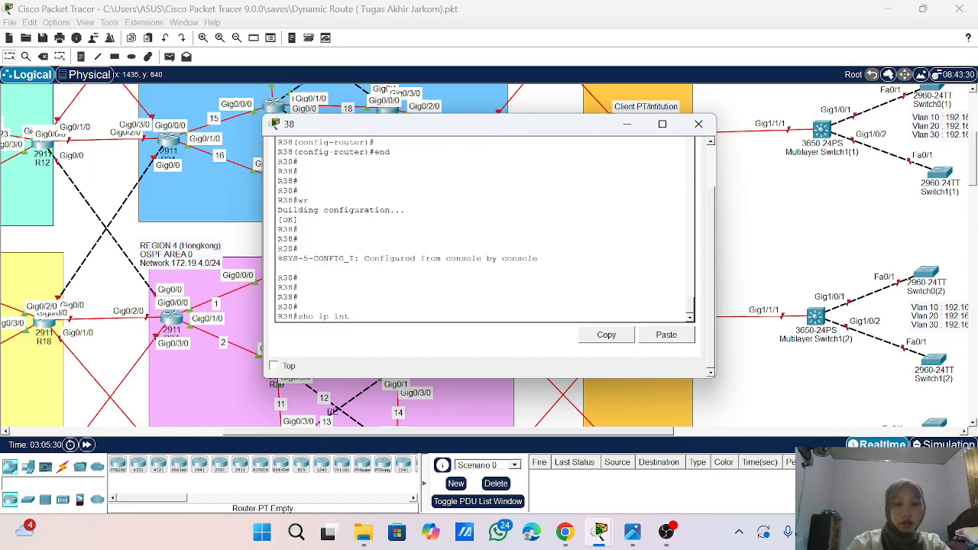
{"action": "type", "text": "ip route"}
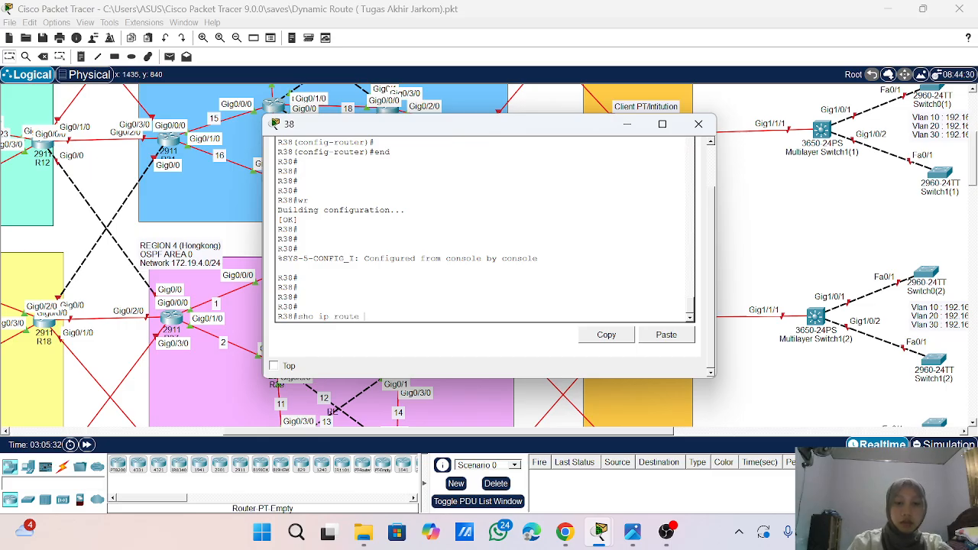
{"action": "key", "text": "Return"}
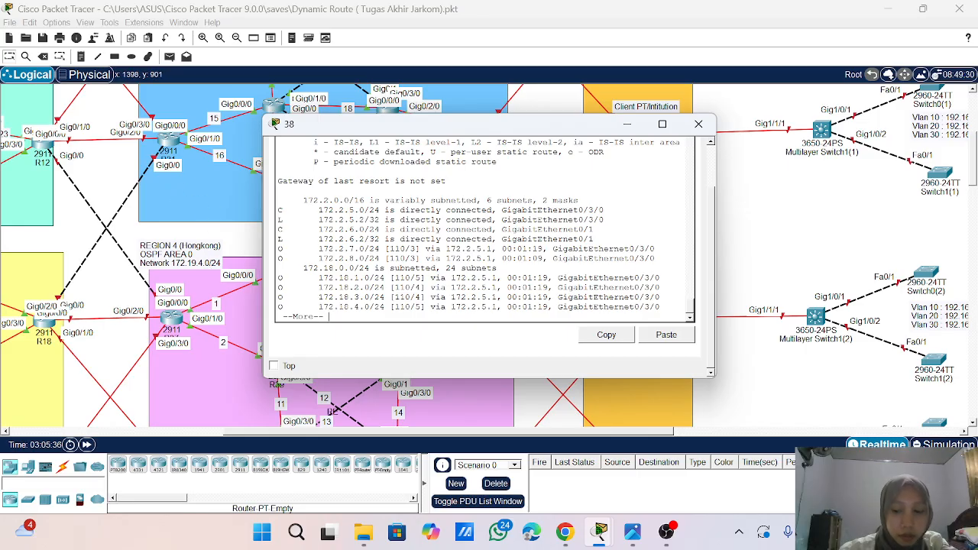
- Page through router 38's routing table and review the routes to the 172.2.0.0 and 172.18.0.0 networks
{"action": "key", "text": "Return"}
{"action": "key", "text": "Return"}
{"action": "key", "text": "Return"}
{"action": "key", "text": "Return"}
{"action": "key", "text": "Return"}
{"action": "key", "text": "Return"}
{"action": "key", "text": "Return"}
{"action": "key", "text": "Return"}
{"action": "key", "text": "Return"}
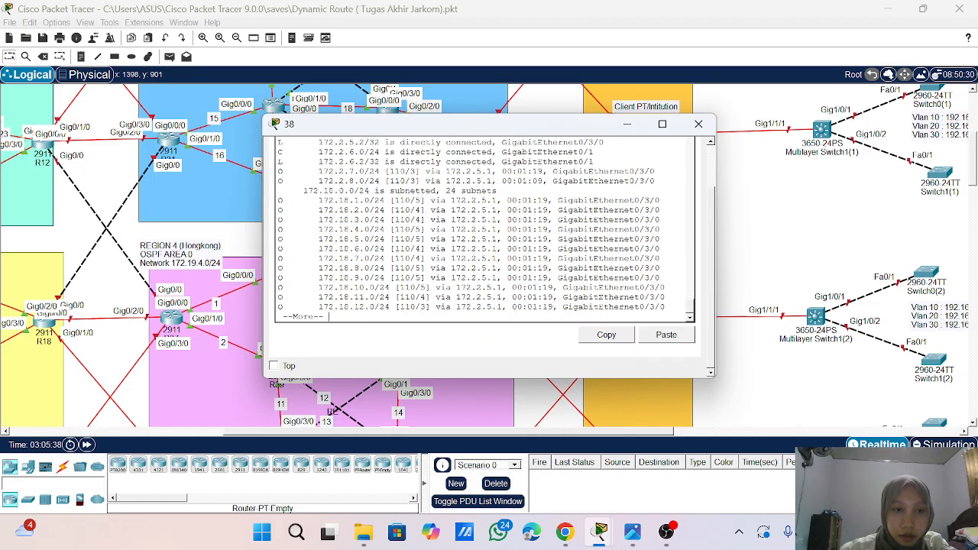
{"action": "key", "text": "Return"}
{"action": "key", "text": "Return"}
{"action": "key", "text": "Return"}
{"action": "key", "text": "Return"}
{"action": "key", "text": "Return"}
{"action": "key", "text": "Return"}
{"action": "key", "text": "Return"}
{"action": "key", "text": "Return"}
{"action": "key", "text": "Return"}
{"action": "key", "text": "Return"}
{"action": "key", "text": "Return"}
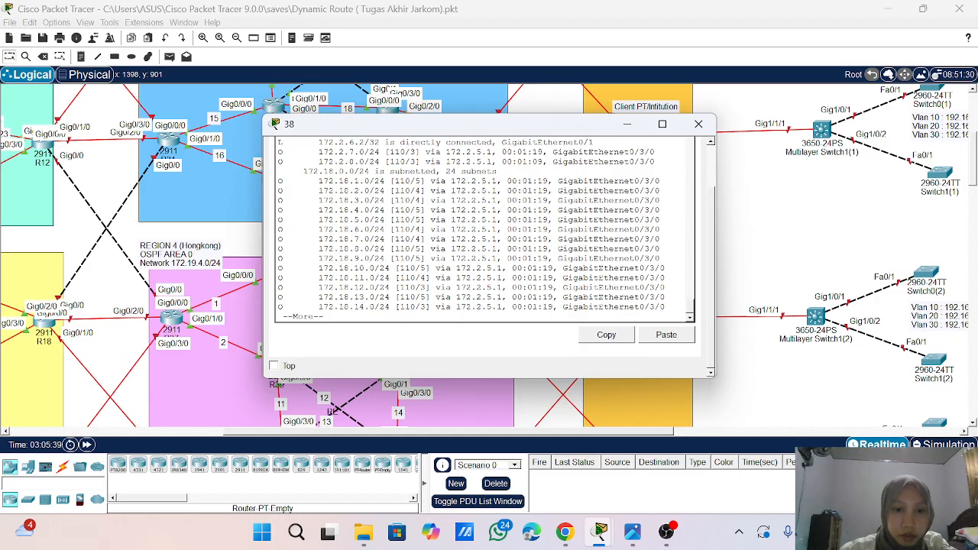
{"action": "key", "text": "Return"}
{"action": "key", "text": "Return"}
{"action": "key", "text": "Return"}
{"action": "key", "text": "Return"}
{"action": "key", "text": "Return"}
{"action": "key", "text": "Return"}
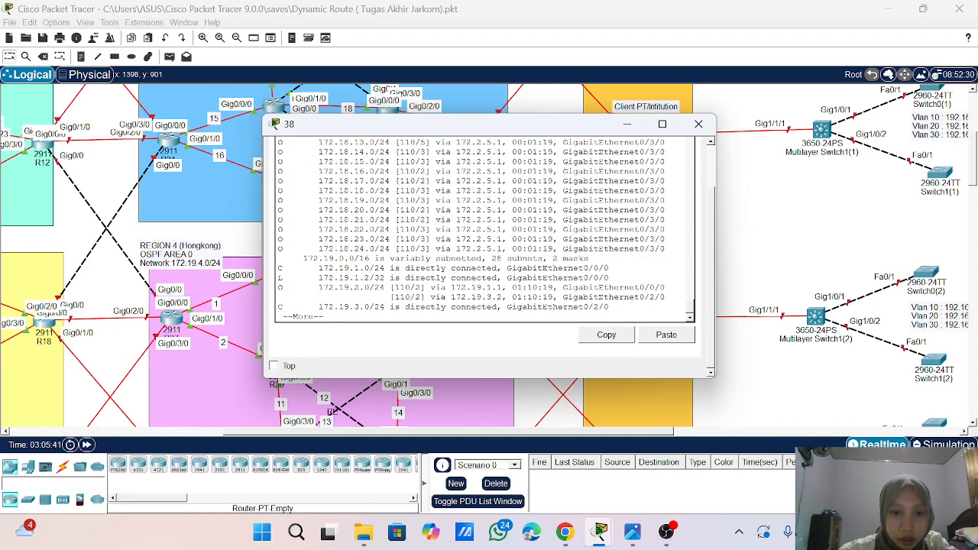
{"action": "scroll", "coordinate": [471, 229], "scroll_direction": "up", "scroll_amount": 2}
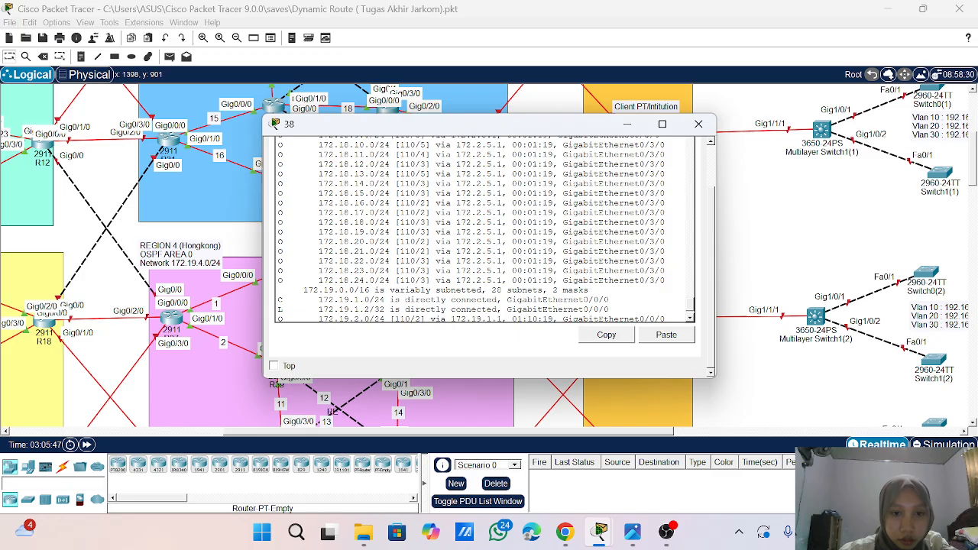
{"action": "scroll", "coordinate": [486, 229], "scroll_direction": "up", "scroll_amount": 5}
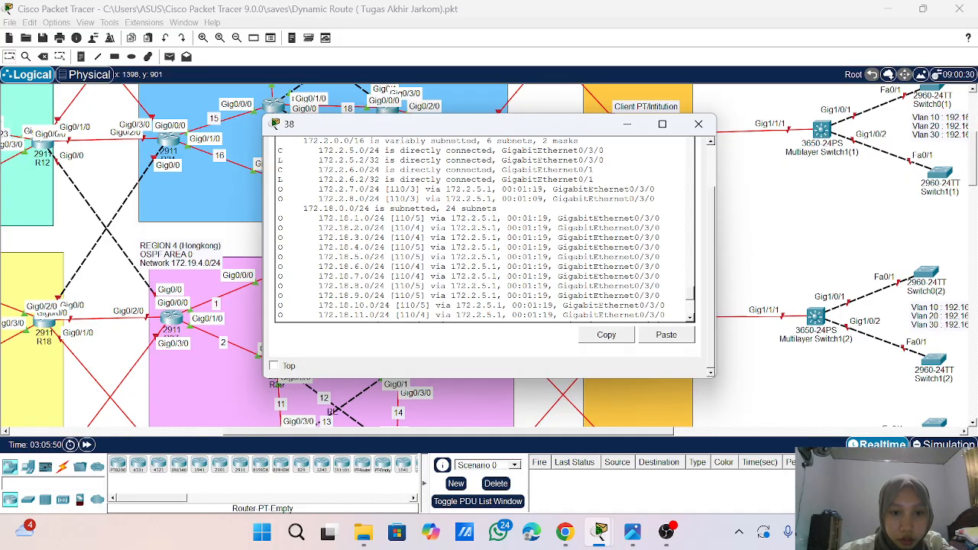
{"action": "scroll", "coordinate": [485, 230], "scroll_direction": "up", "scroll_amount": 2}
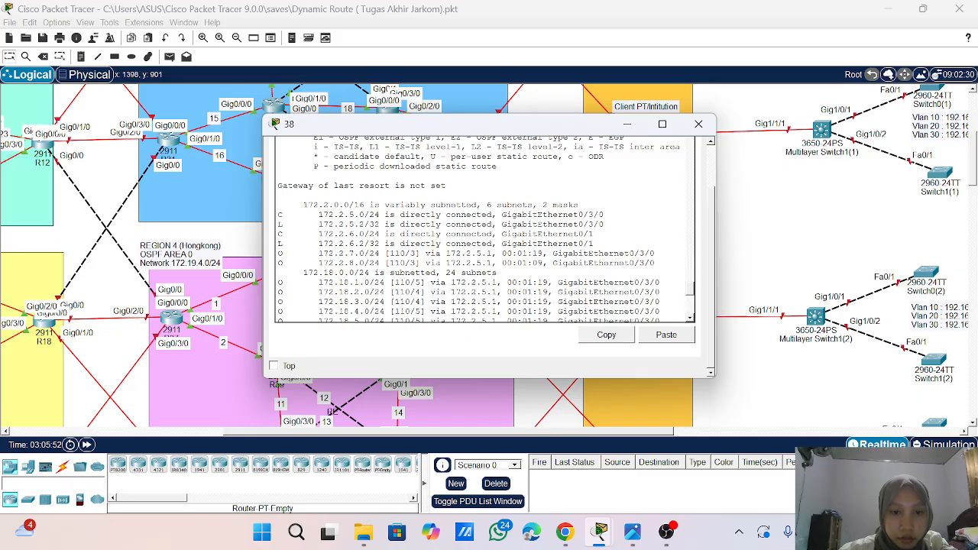
{"action": "scroll", "coordinate": [486, 229], "scroll_direction": "down", "scroll_amount": 8}
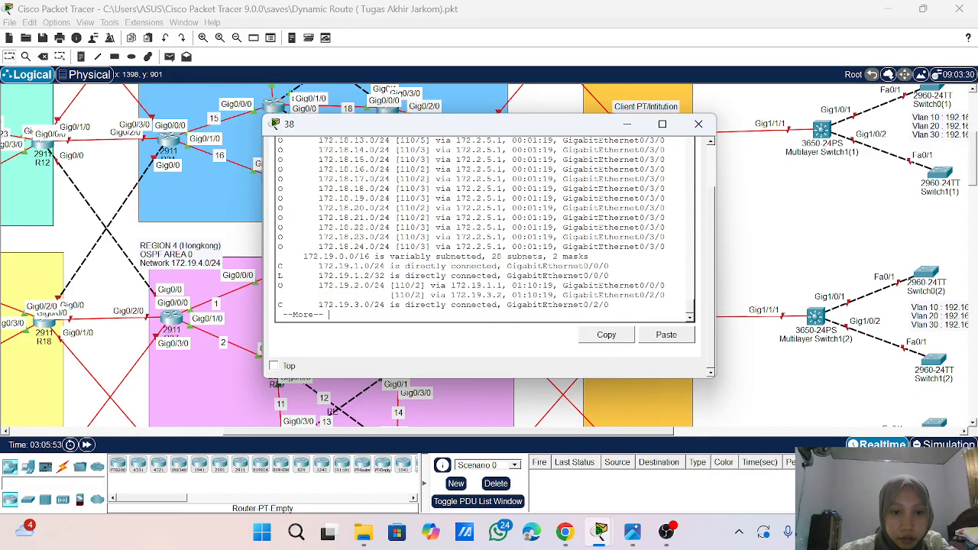
- Page further through router 38's routing table and review the routes to the 172.19.0.0 subnets
{"action": "key", "text": "space"}
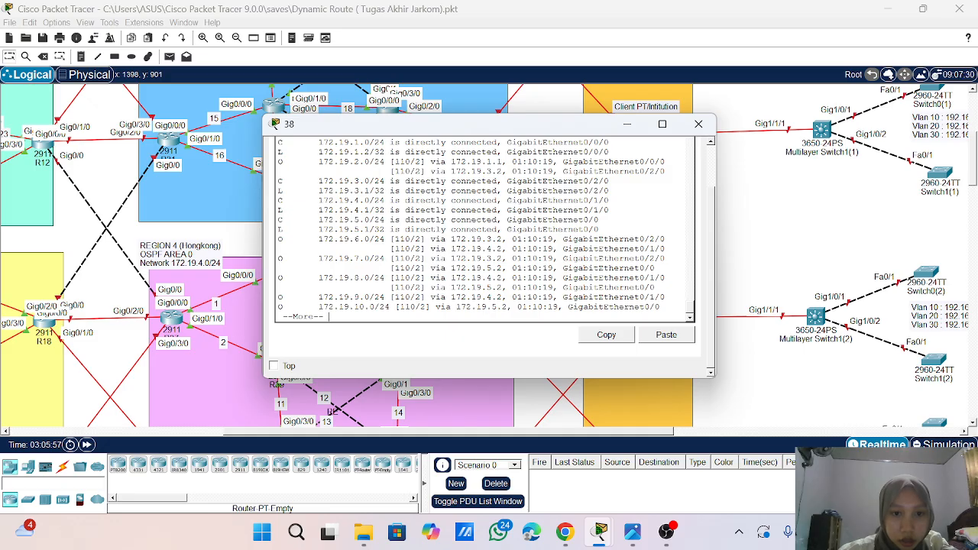
{"action": "key", "text": "Return"}
{"action": "key", "text": "Return"}
{"action": "key", "text": "Return"}
{"action": "key", "text": "Return"}
{"action": "key", "text": "Return"}
{"action": "key", "text": "Return"}
{"action": "key", "text": "Return"}
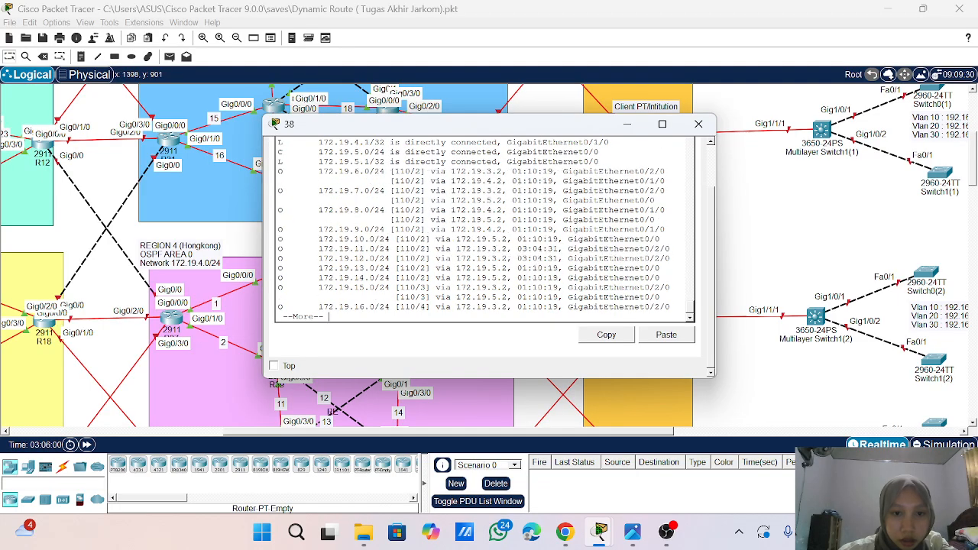
{"action": "key", "text": "Return"}
{"action": "key", "text": "Return"}
{"action": "key", "text": "Return"}
{"action": "key", "text": "Return"}
{"action": "key", "text": "Return"}
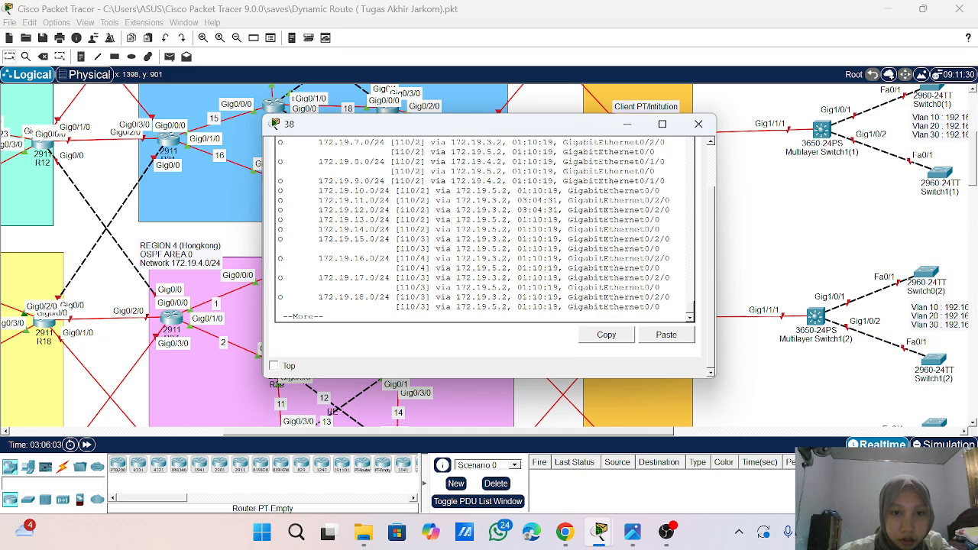
{"action": "scroll", "coordinate": [485, 229], "scroll_direction": "up", "scroll_amount": 3}
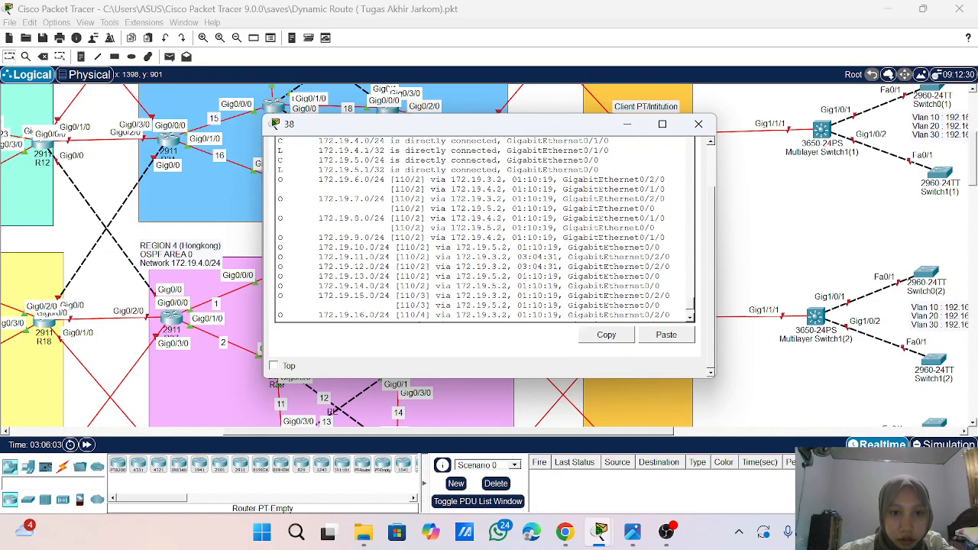
{"action": "scroll", "coordinate": [485, 229], "scroll_direction": "up", "scroll_amount": 2}
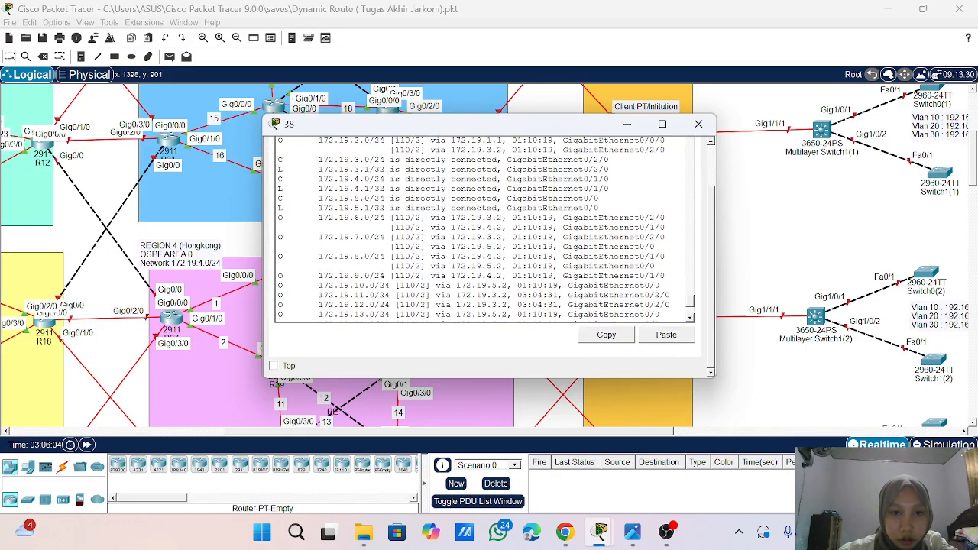
{"action": "scroll", "coordinate": [485, 230], "scroll_direction": "down", "scroll_amount": 4}
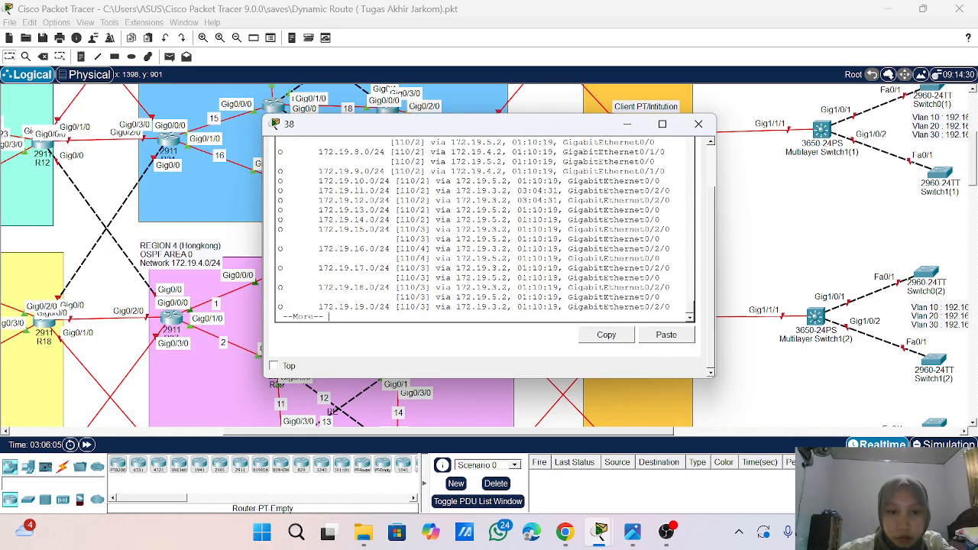
- Display the rest of router 38's routing table up to the 172.19.24.0 route, and close the router's window
{"action": "key", "text": "Return"}
{"action": "key", "text": "Return"}
{"action": "key", "text": "Return"}
{"action": "key", "text": "Return"}
{"action": "key", "text": "Return"}
{"action": "key", "text": "Return"}
{"action": "key", "text": "Return"}
{"action": "key", "text": "Return"}
{"action": "key", "text": "Return"}
{"action": "key", "text": "Return"}
{"action": "key", "text": "Return"}
{"action": "key", "text": "Return"}
{"action": "key", "text": "Return"}
{"action": "key", "text": "Return"}
{"action": "key", "text": "Return"}
{"action": "key", "text": "Return"}
{"action": "key", "text": "Return"}
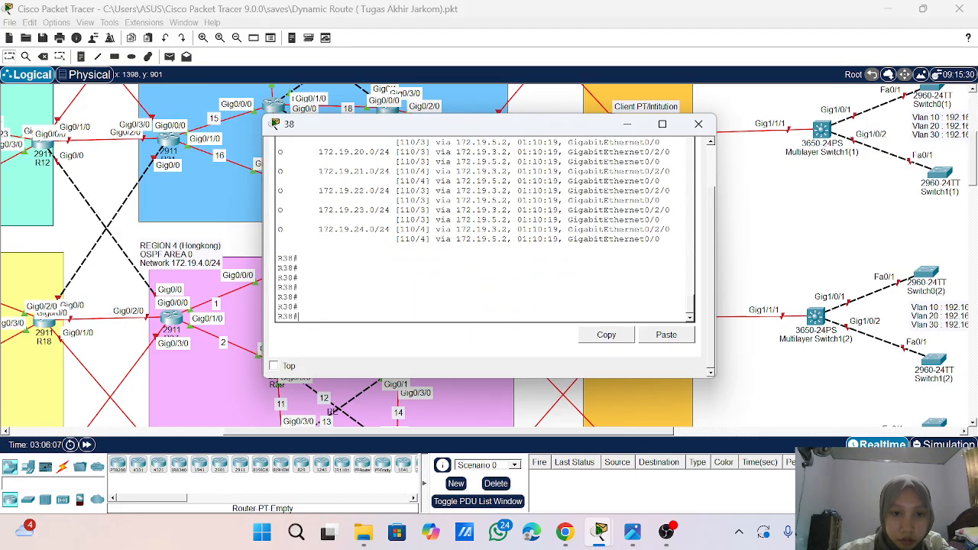
{"action": "scroll", "coordinate": [485, 229], "scroll_direction": "up", "scroll_amount": 5}
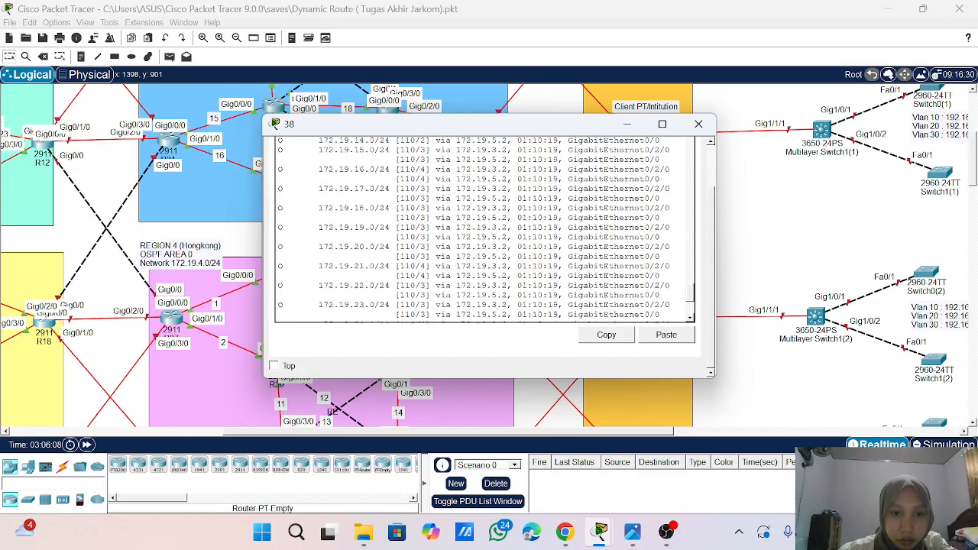
{"action": "left_click", "coordinate": [698, 123]}
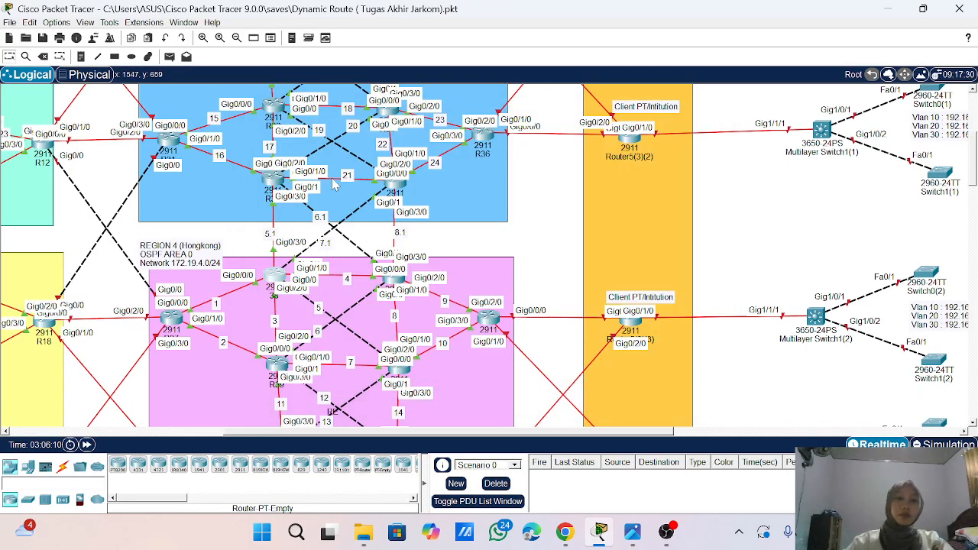
- Test connectivity within Region 3 by sending a simple PDU from R31 to R36
{"action": "scroll", "coordinate": [334, 183], "scroll_direction": "left", "scroll_amount": 10}
{"action": "scroll", "coordinate": [334, 183], "scroll_direction": "right", "scroll_amount": 7}
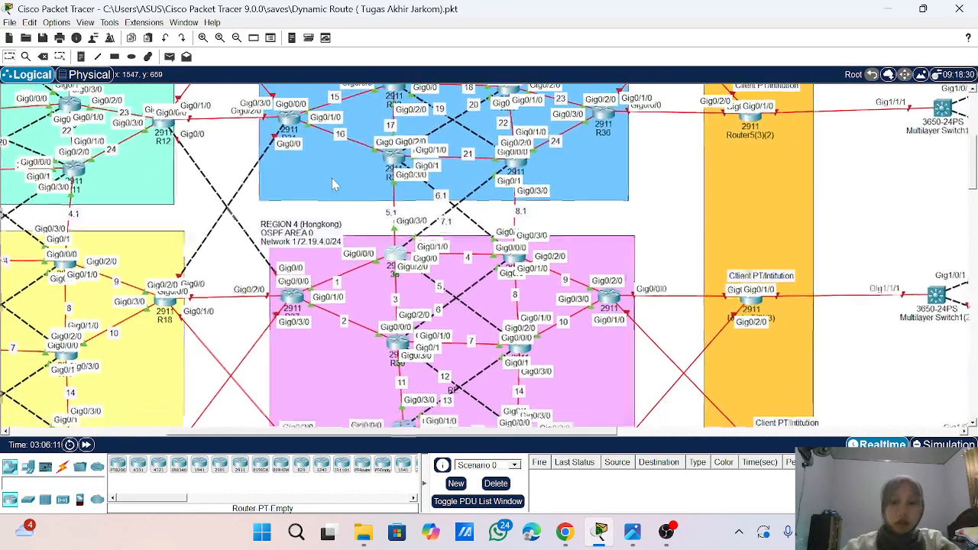
{"action": "scroll", "coordinate": [334, 183], "scroll_direction": "left", "scroll_amount": 5}
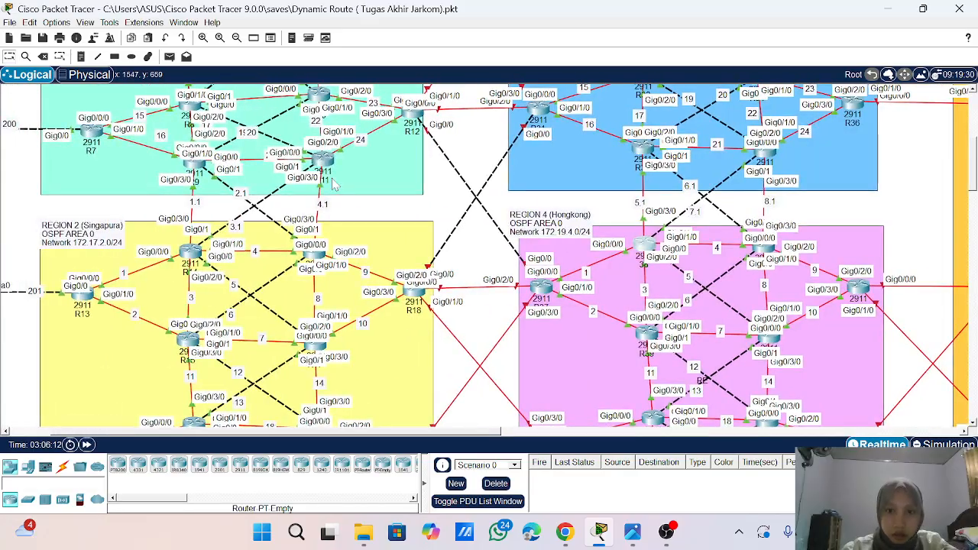
{"action": "scroll", "coordinate": [334, 183], "scroll_direction": "up", "scroll_amount": 3}
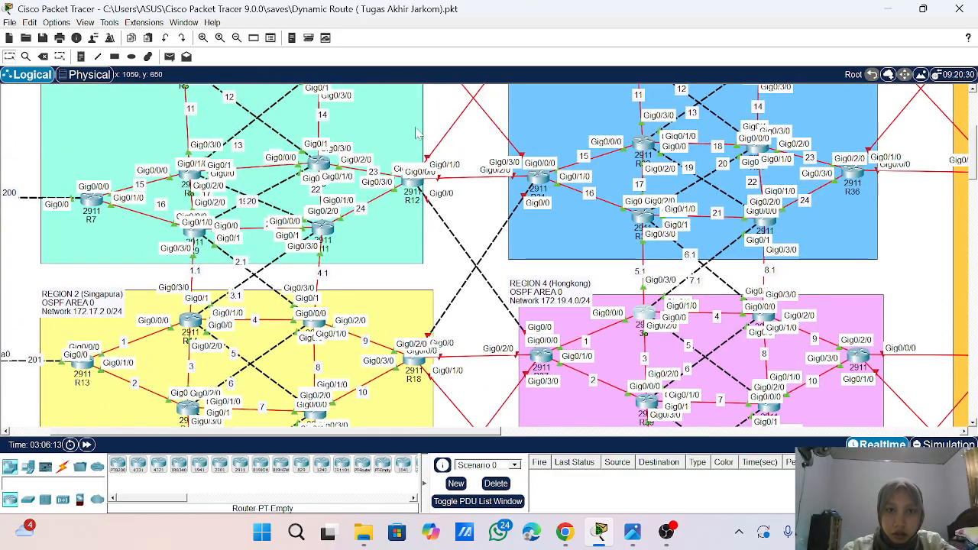
{"action": "left_click", "coordinate": [169, 58]}
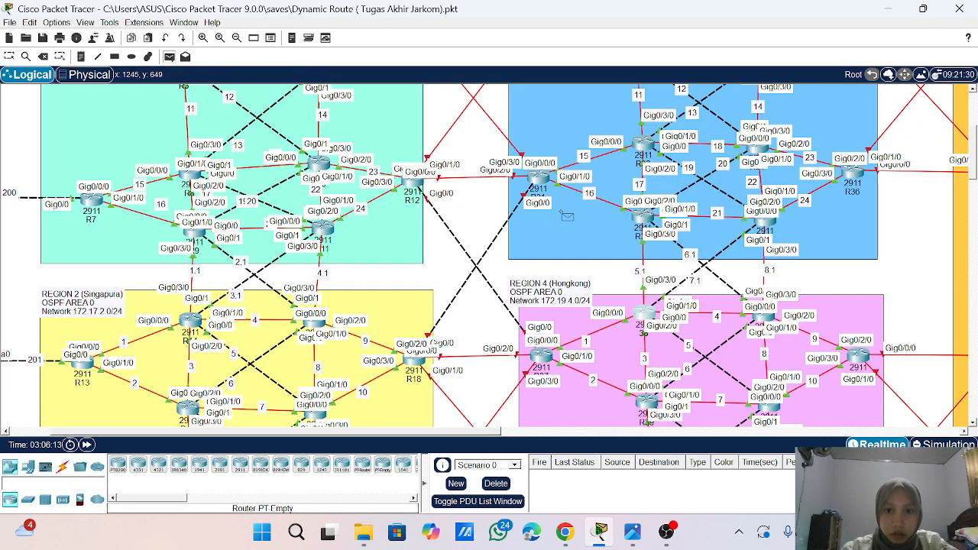
{"action": "left_click", "coordinate": [540, 178]}
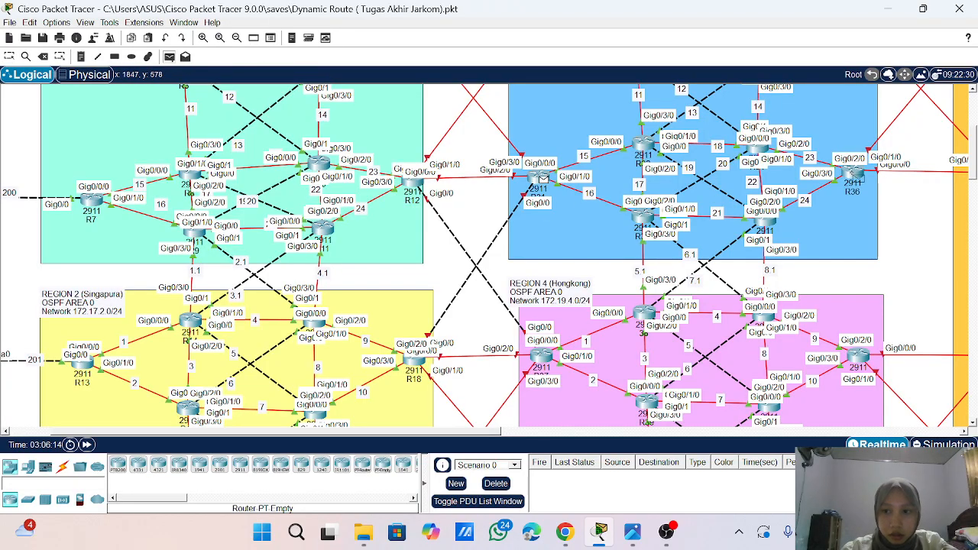
{"action": "left_click", "coordinate": [856, 177]}
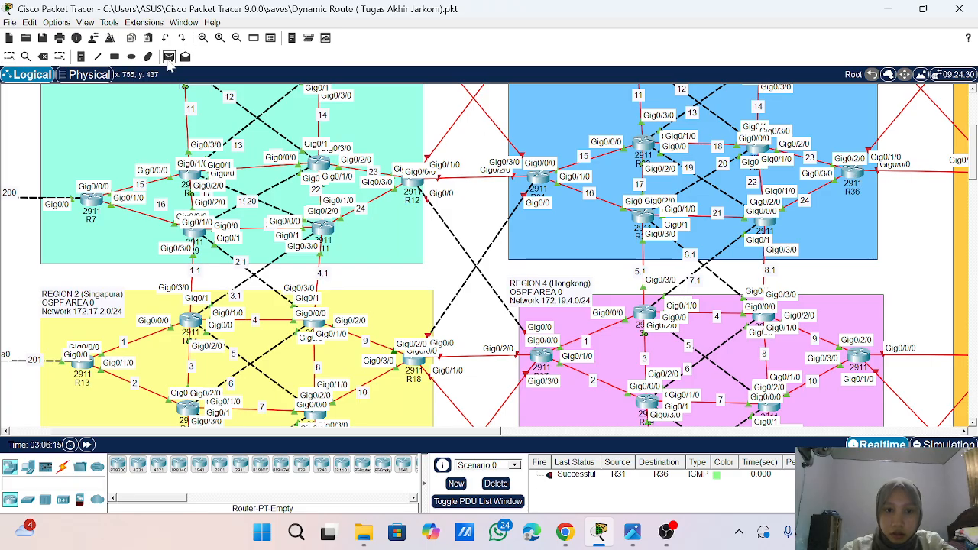
- Send a simple PDU from R37 to R40 in Region 4, and clear the PDU list
{"action": "left_click", "coordinate": [169, 58]}
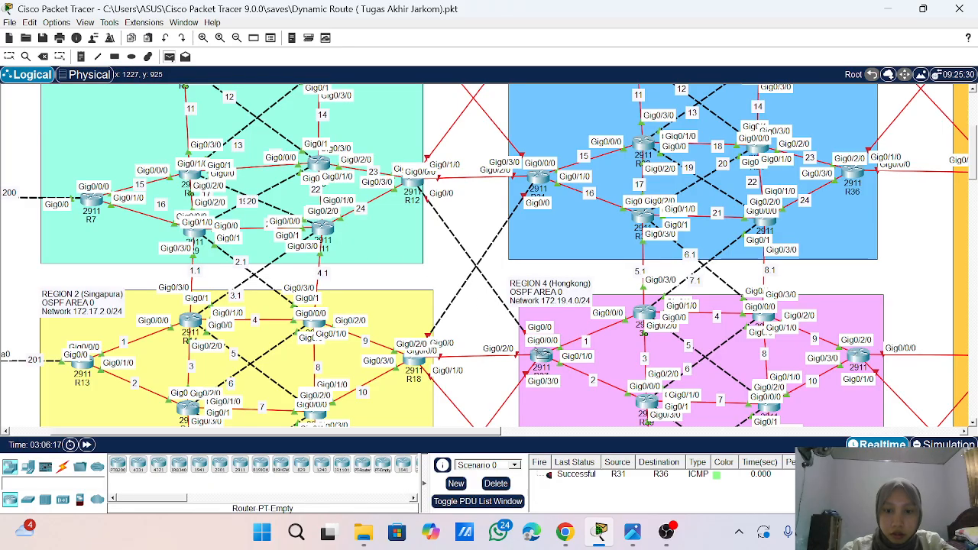
{"action": "left_click", "coordinate": [544, 356]}
{"action": "left_click", "coordinate": [763, 320]}
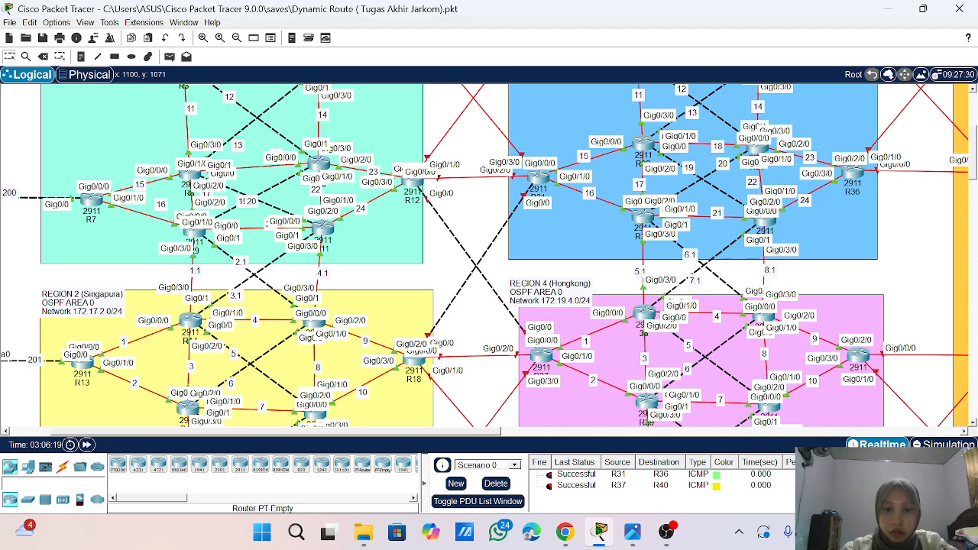
{"action": "left_click", "coordinate": [496, 484]}
- Switch to the Photos app showing the reference topology image, enlarge it around the EBGP links between the regions, and maximize its window
{"action": "scroll", "coordinate": [487, 295], "scroll_direction": "up", "scroll_amount": 5}
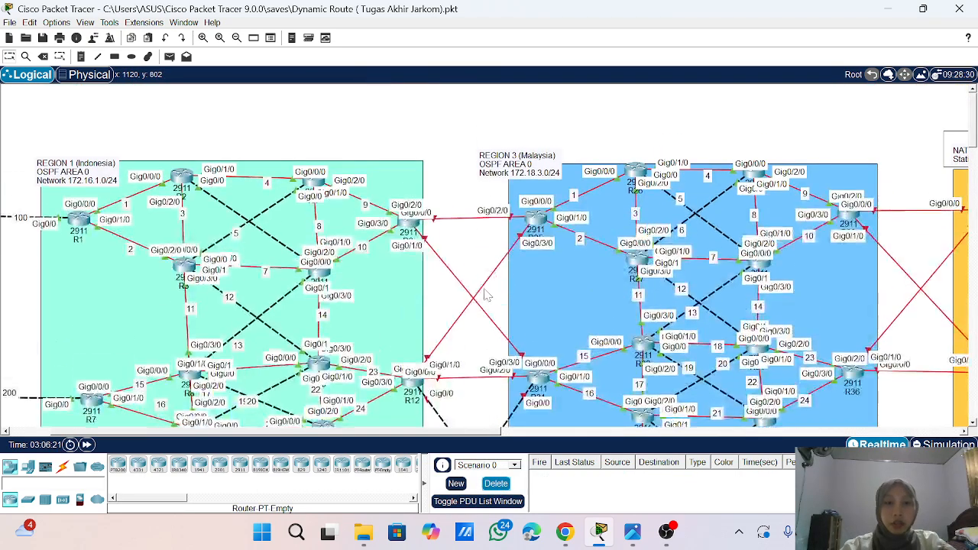
{"action": "scroll", "coordinate": [487, 295], "scroll_direction": "down", "scroll_amount": 3}
{"action": "scroll", "coordinate": [487, 295], "scroll_direction": "up", "scroll_amount": 2}
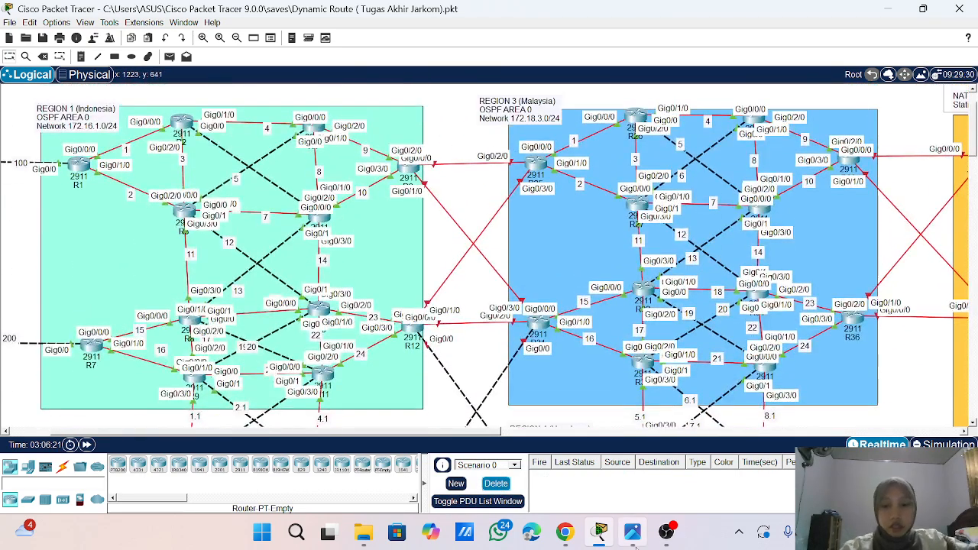
{"action": "mouse_move", "coordinate": [634, 539]}
{"action": "left_click", "coordinate": [631, 482]}
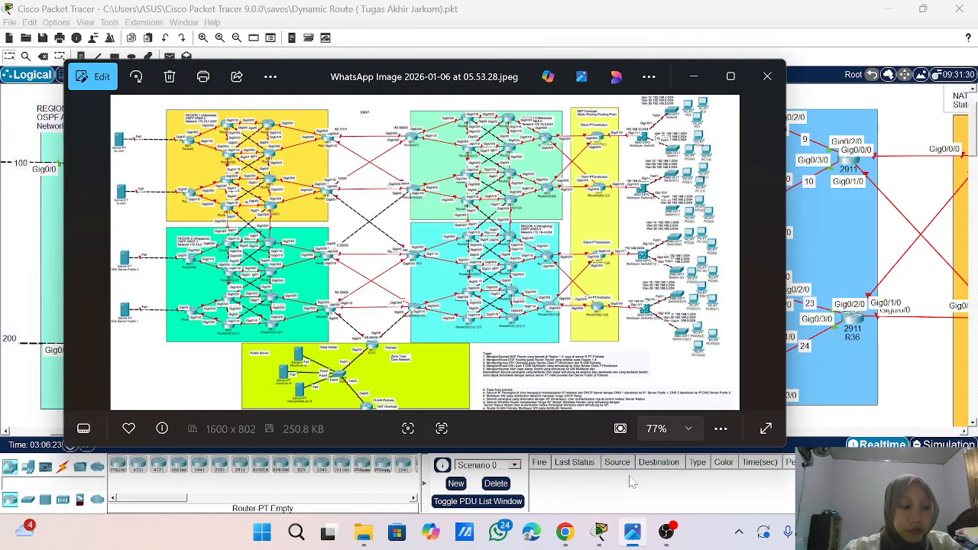
{"action": "scroll", "coordinate": [375, 143], "scroll_direction": "up", "scroll_amount": 3}
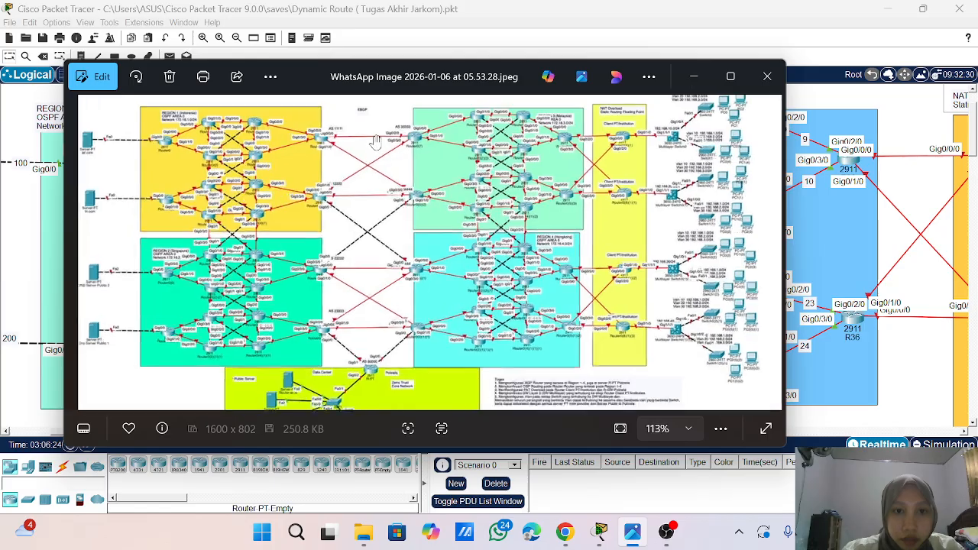
{"action": "left_click", "coordinate": [731, 76]}
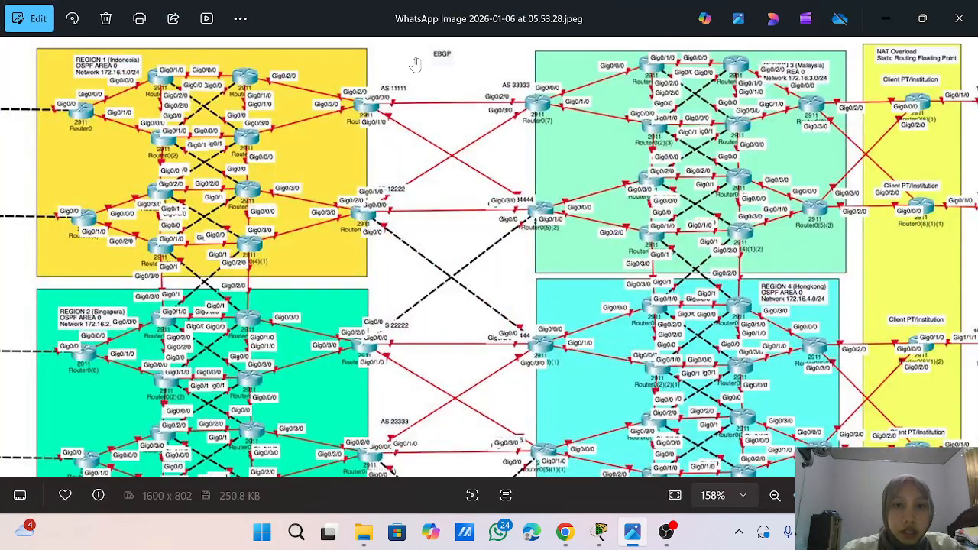
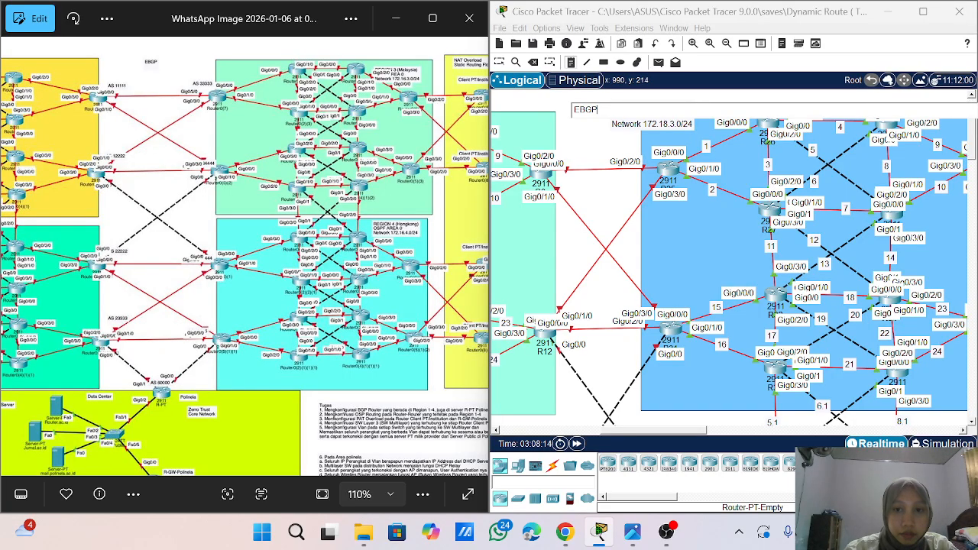
- Add the notes AS 11111 and AS 33333 above the upper pair of border routers joined by the EBGP links
{"action": "left_click", "coordinate": [539, 141]}
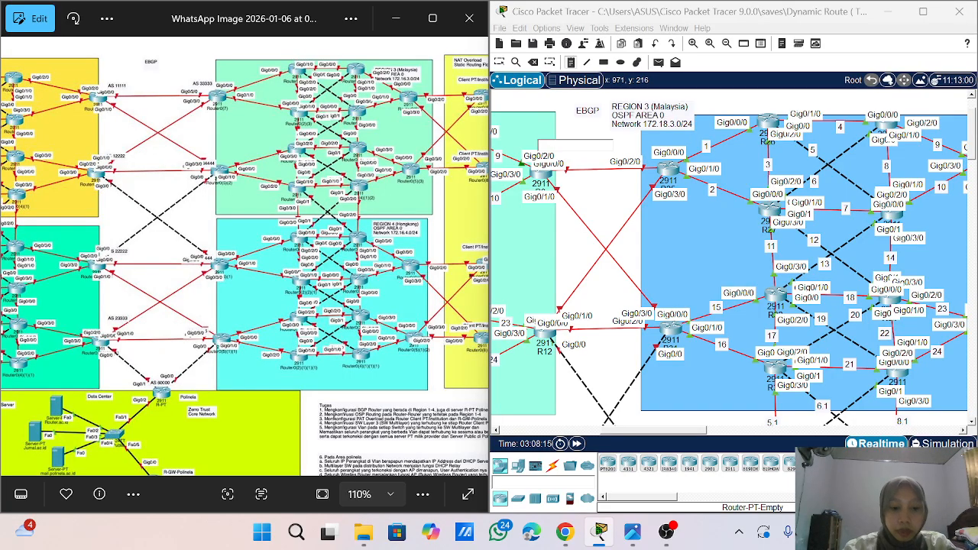
{"action": "left_click", "coordinate": [539, 140]}
{"action": "type", "text": "AS"}
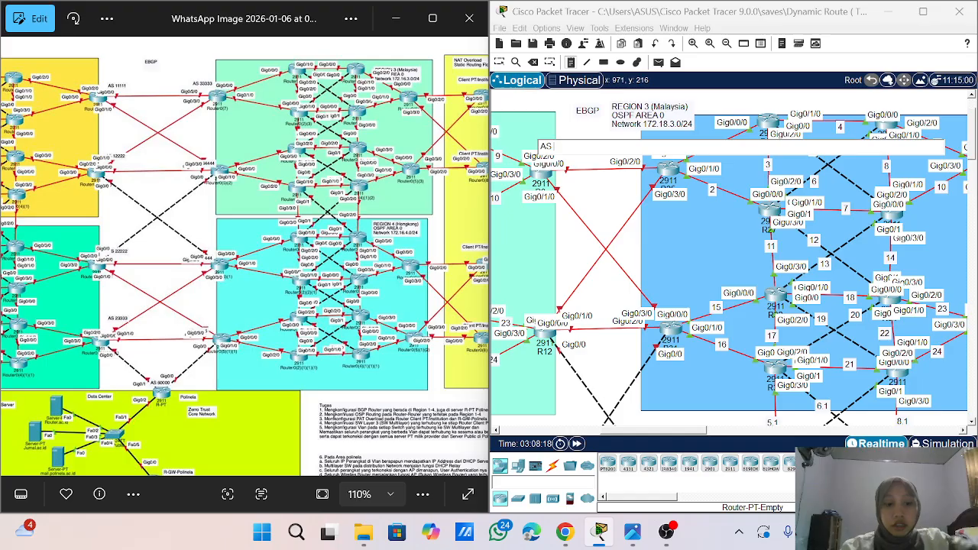
{"action": "type", "text": " 11111"}
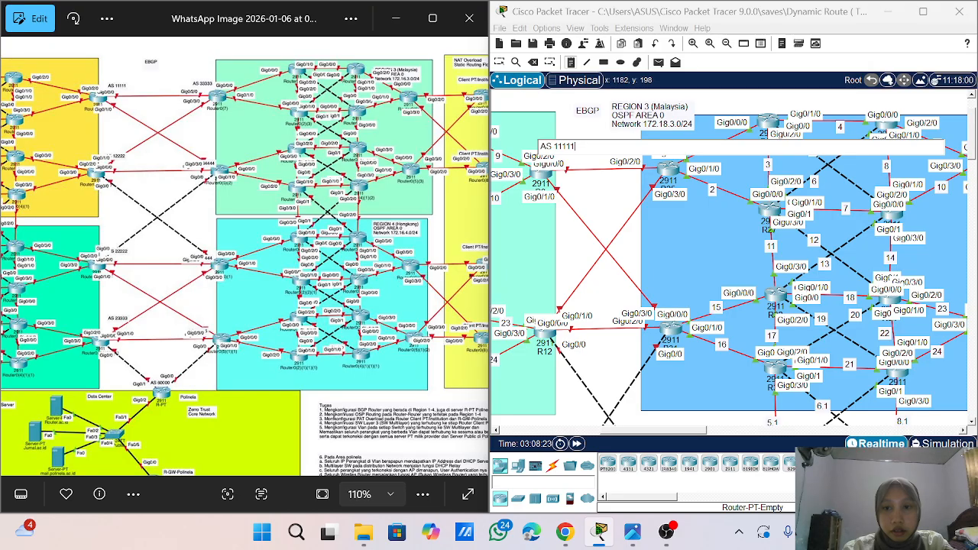
{"action": "left_click", "coordinate": [648, 135]}
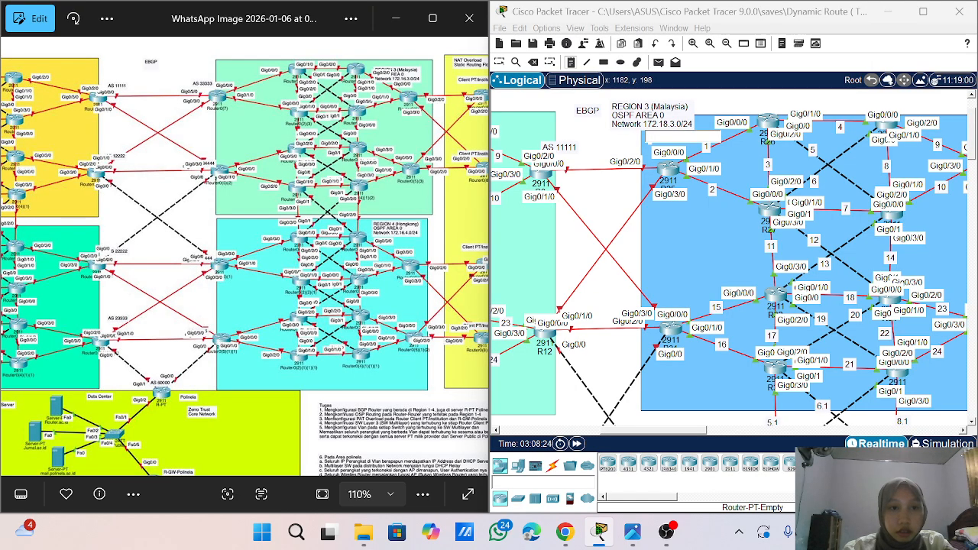
{"action": "type", "text": "AS 33333"}
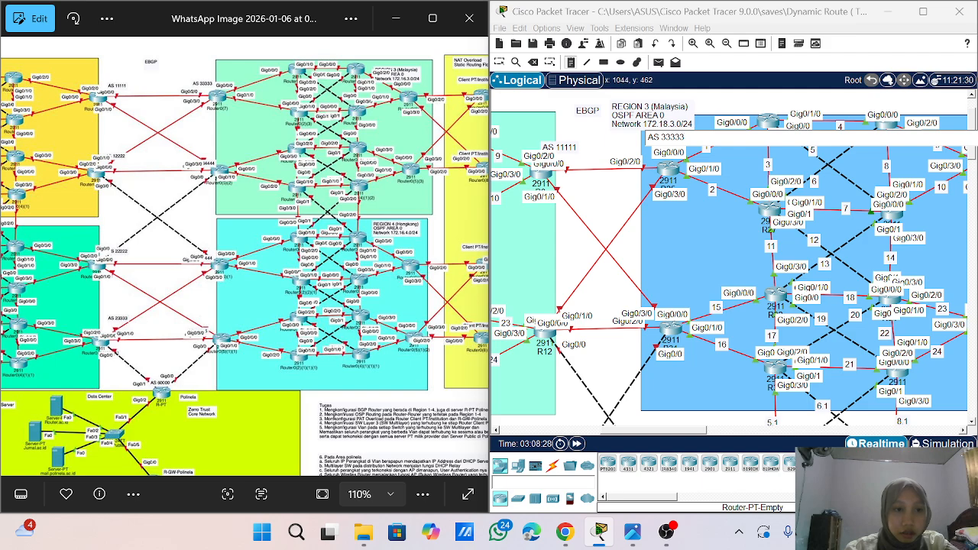
- Label R12 with the note AS12222 and the lower Region 3 border router opposite it with 14444
{"action": "left_click", "coordinate": [533, 306]}
{"action": "type", "text": "A"}
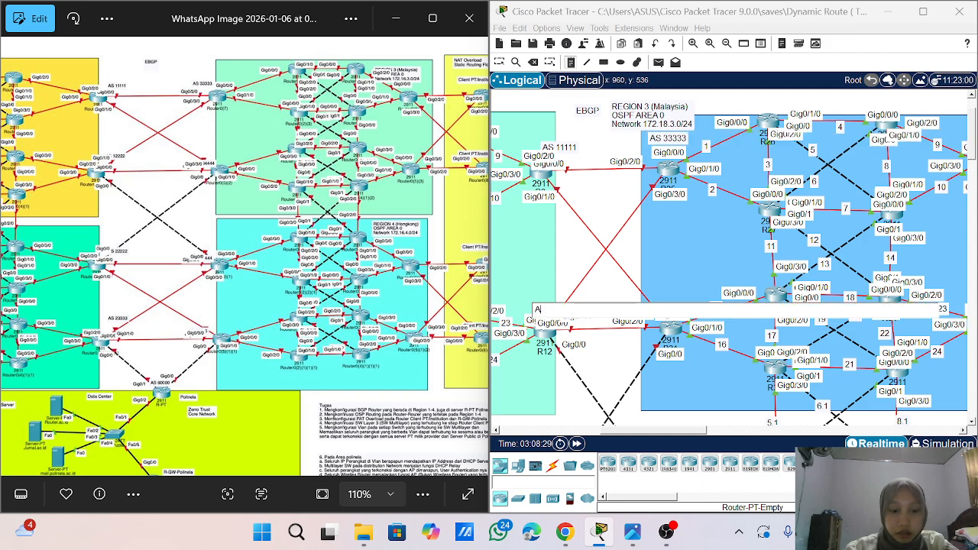
{"action": "type", "text": "S12222"}
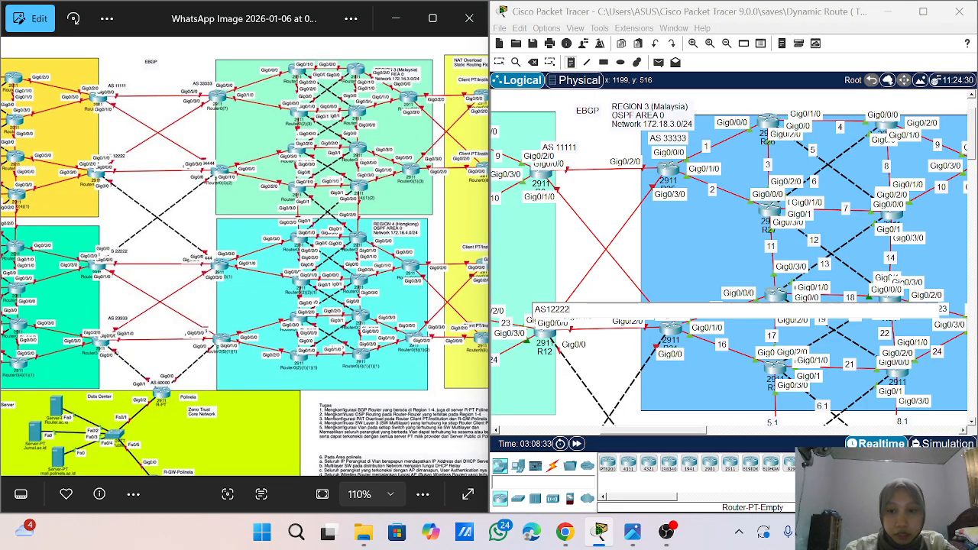
{"action": "left_click", "coordinate": [659, 295]}
{"action": "type", "text": "14444"}
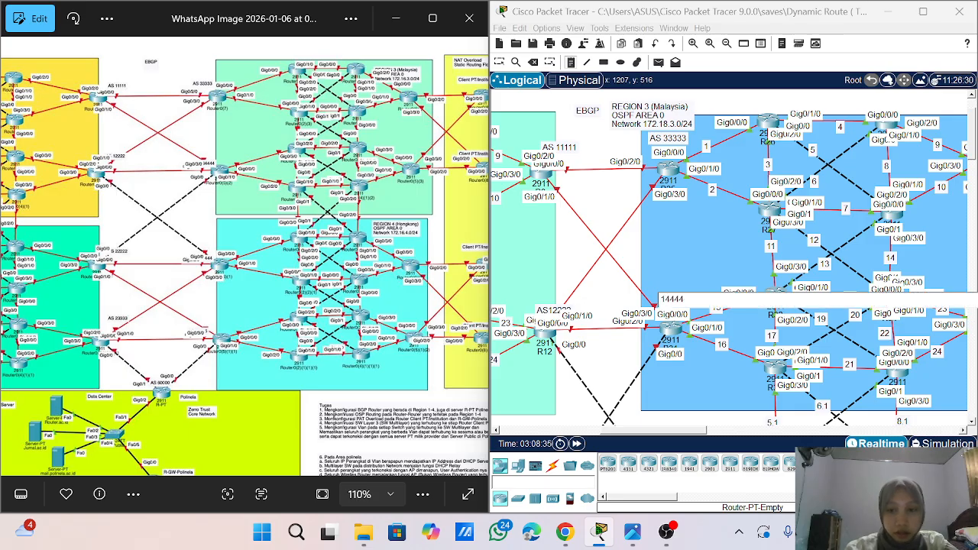
- Add the note AS 22222 above router R18
{"action": "scroll", "coordinate": [734, 260], "scroll_direction": "down", "scroll_amount": 5}
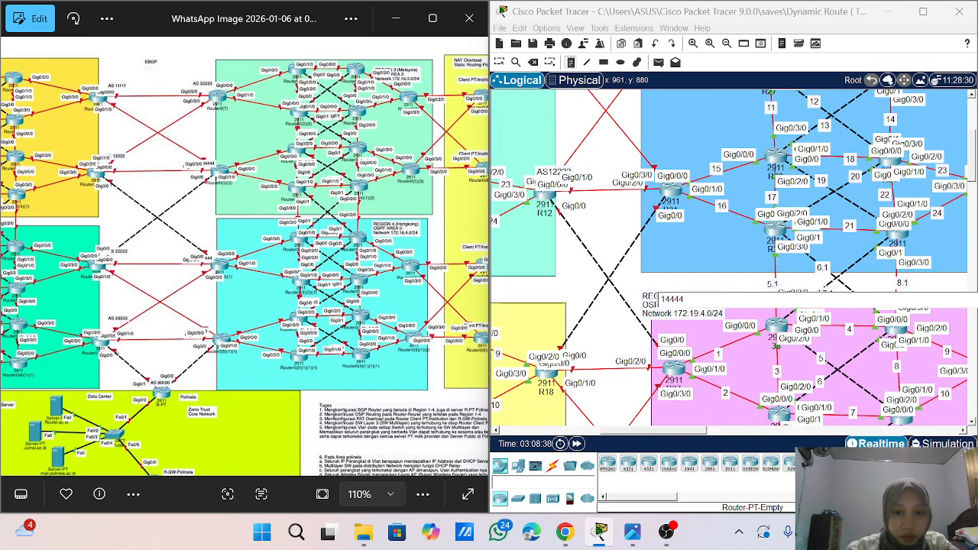
{"action": "left_click", "coordinate": [534, 346]}
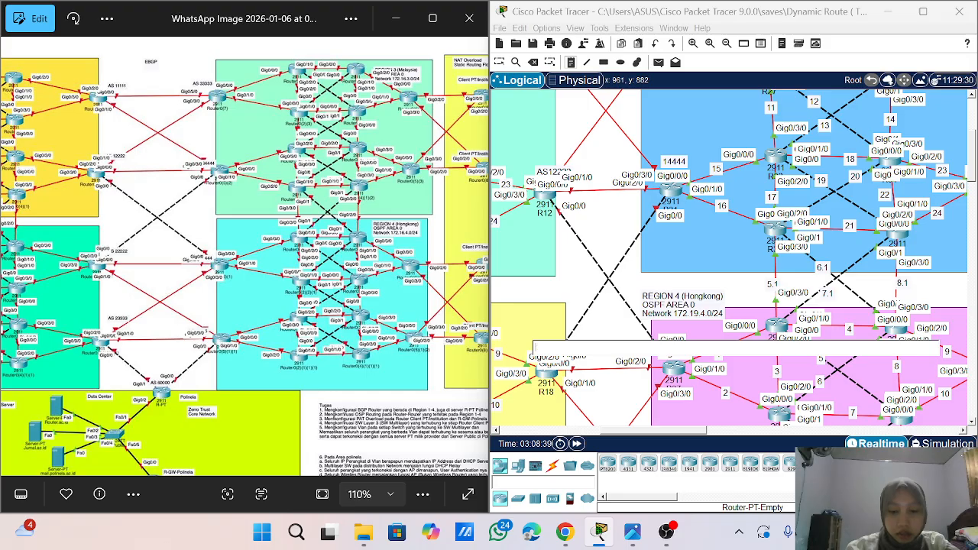
{"action": "type", "text": "AS 222"}
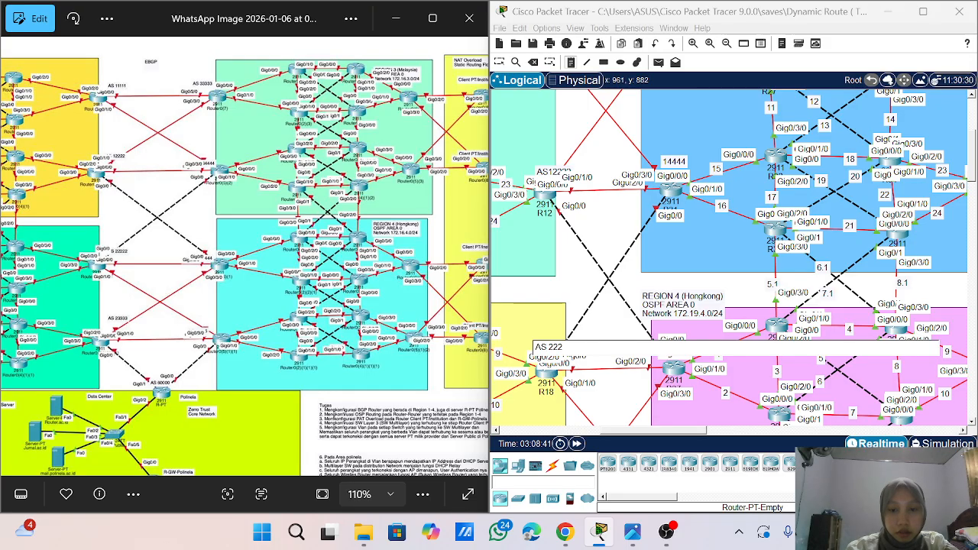
{"action": "type", "text": "22"}
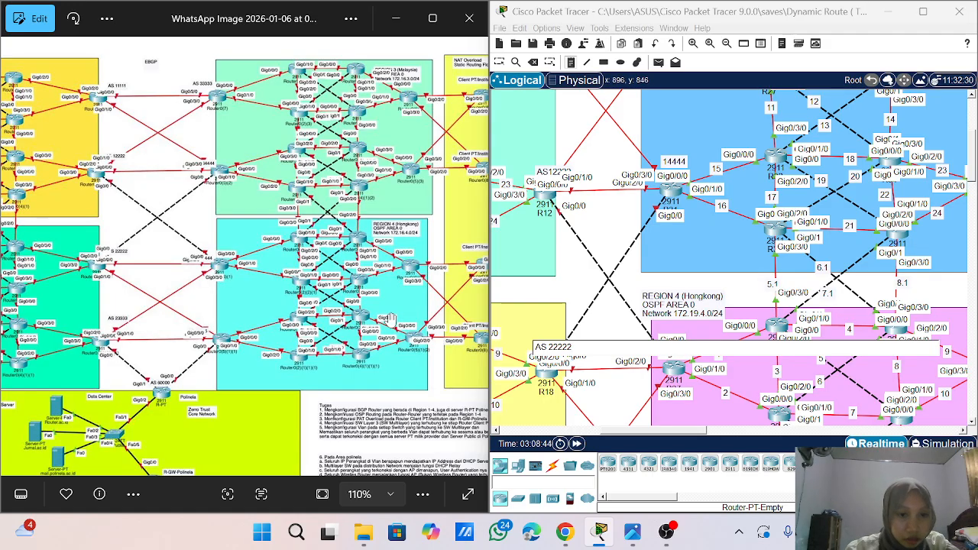
- Check the AS numbers in the reference topology and add the note AS 44444 above the upper Region 4 border router
{"action": "scroll", "coordinate": [205, 268], "scroll_direction": "up", "scroll_amount": 5}
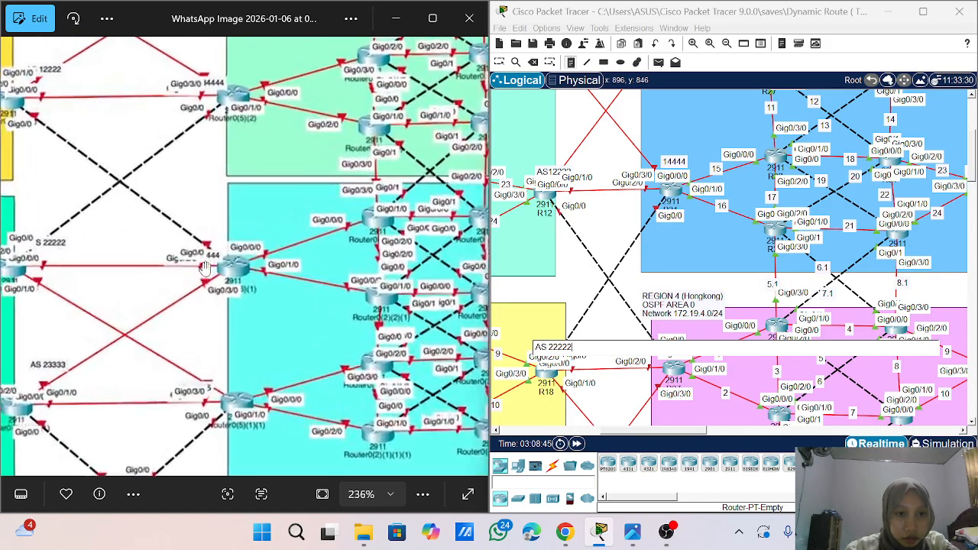
{"action": "scroll", "coordinate": [205, 267], "scroll_direction": "down", "scroll_amount": 4}
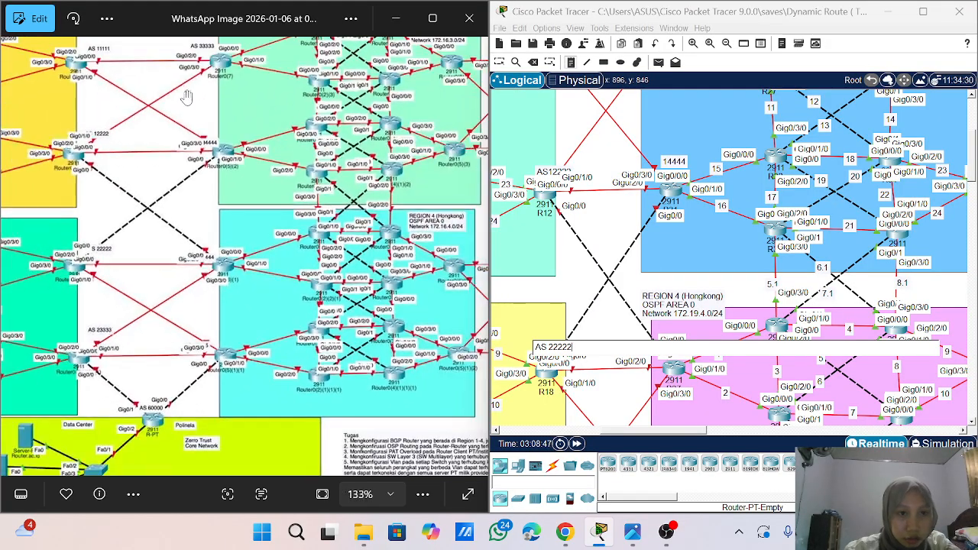
{"action": "scroll", "coordinate": [209, 148], "scroll_direction": "up", "scroll_amount": 3}
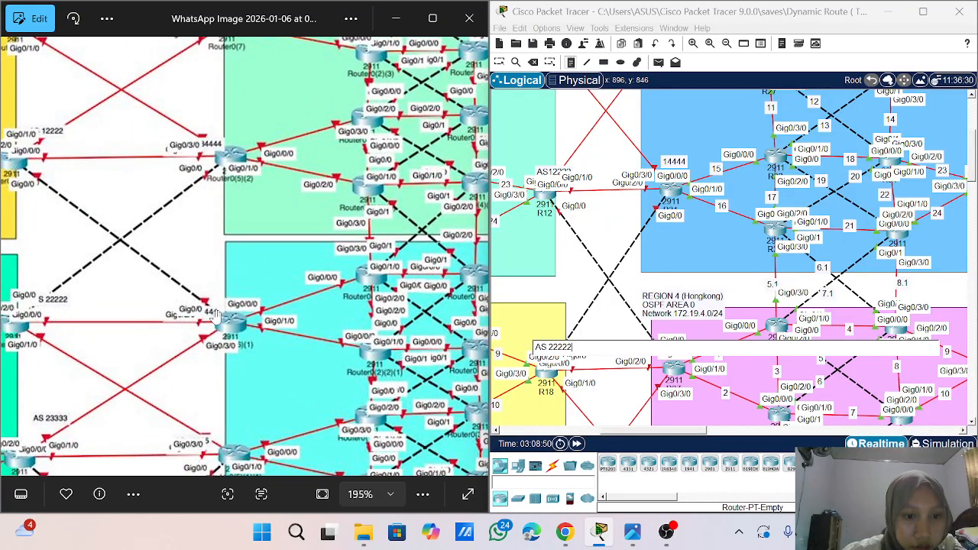
{"action": "scroll", "coordinate": [218, 328], "scroll_direction": "up", "scroll_amount": 1}
{"action": "scroll", "coordinate": [218, 329], "scroll_direction": "down", "scroll_amount": 3}
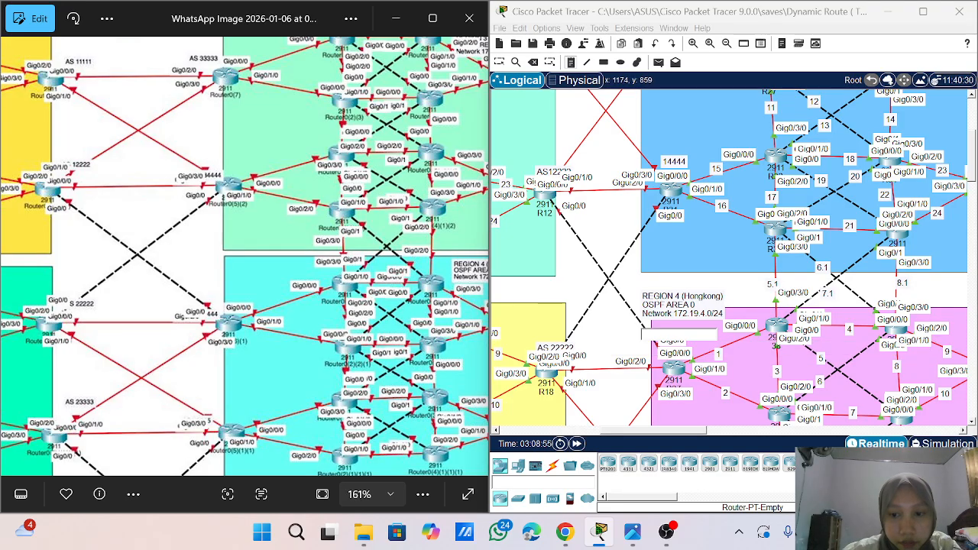
{"action": "type", "text": "AS"}
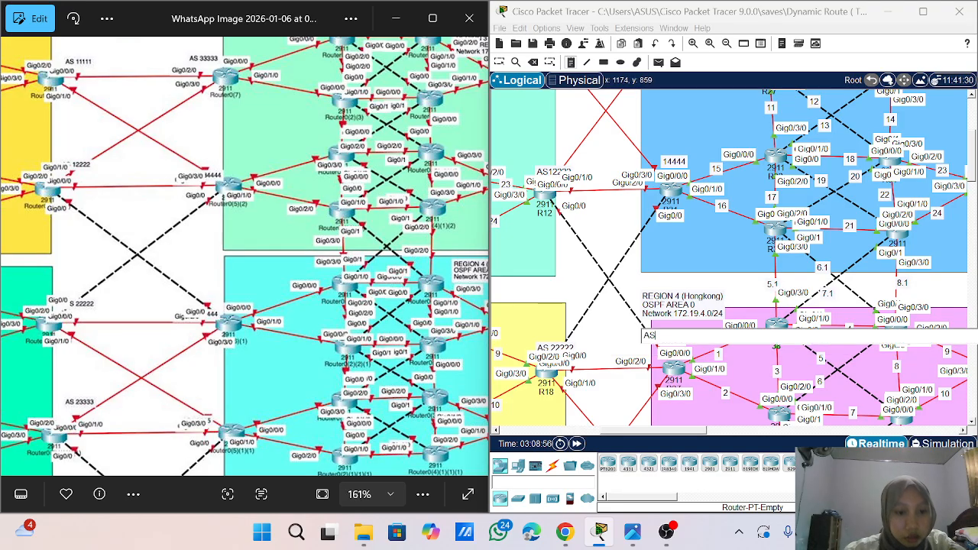
{"action": "type", "text": " 44"}
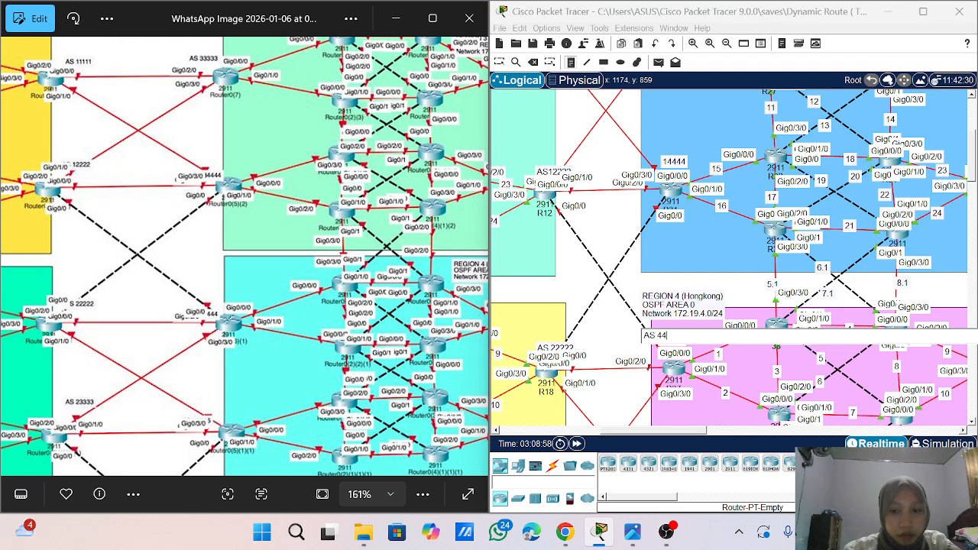
{"action": "type", "text": "444"}
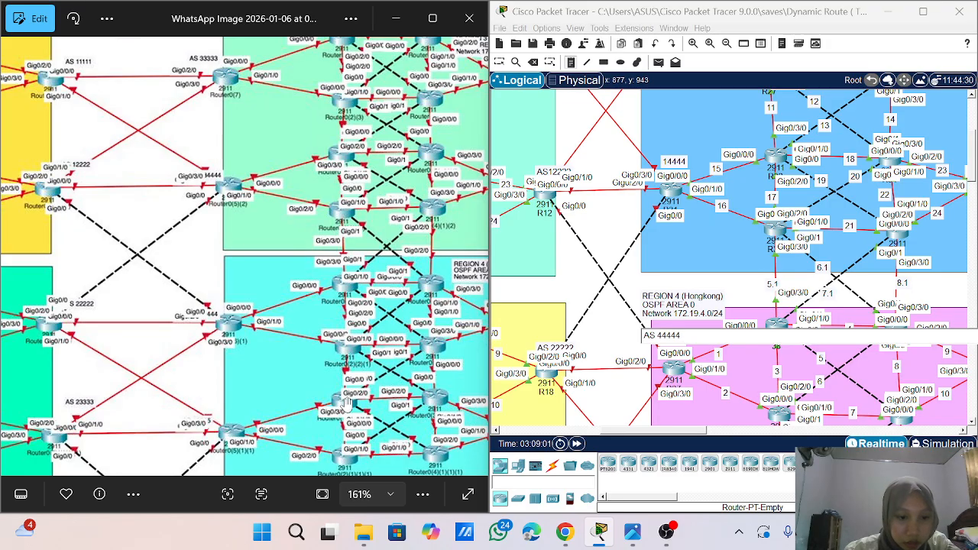
- Compare the remaining AS labels with the reference topology and add the note AS 23333 above router R24
{"action": "scroll", "coordinate": [346, 403], "scroll_direction": "down", "scroll_amount": 1}
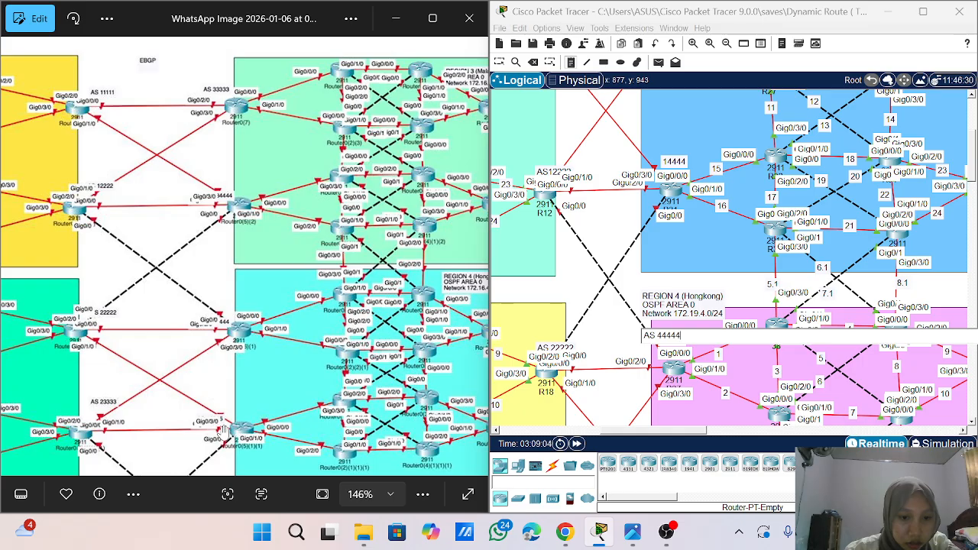
{"action": "scroll", "coordinate": [733, 259], "scroll_direction": "down", "scroll_amount": 3}
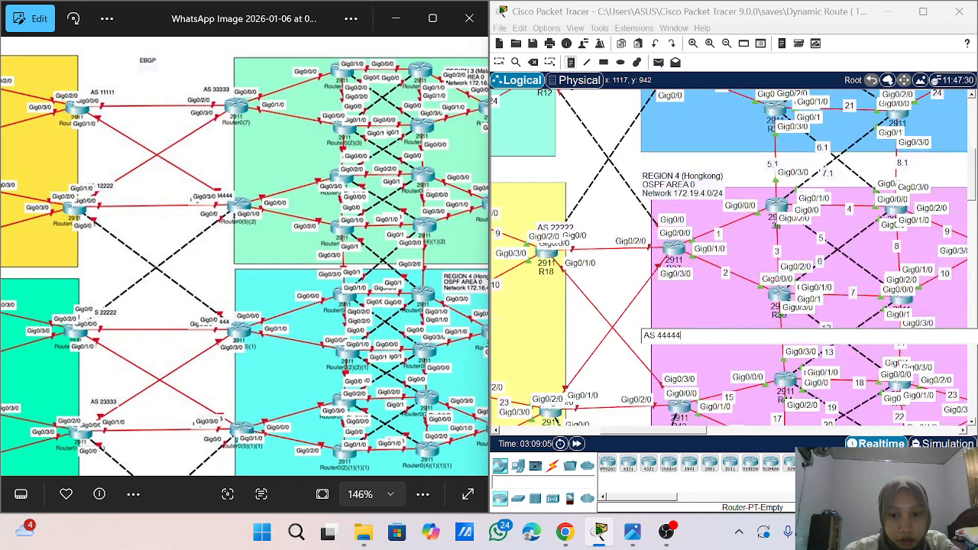
{"action": "scroll", "coordinate": [734, 260], "scroll_direction": "down", "scroll_amount": 1}
{"action": "scroll", "coordinate": [734, 260], "scroll_direction": "up", "scroll_amount": 1}
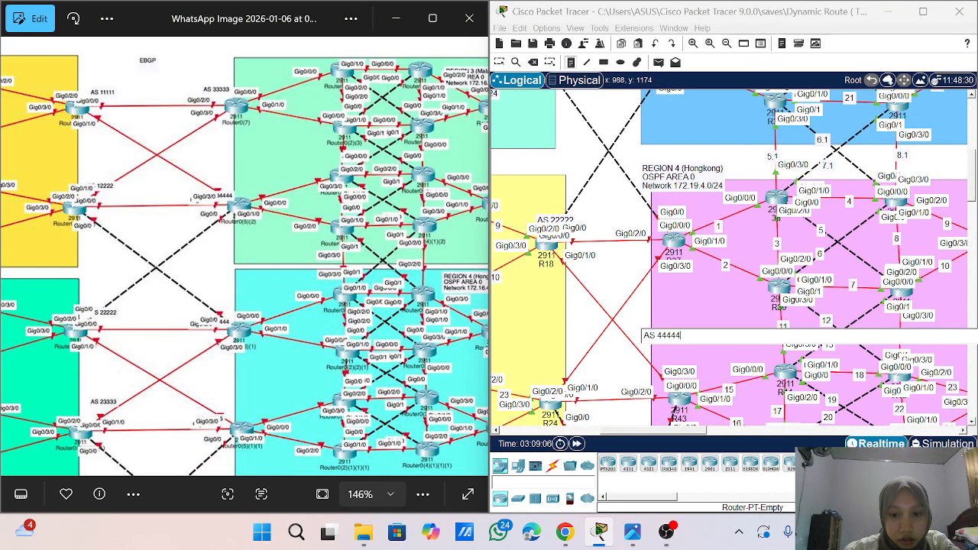
{"action": "left_click", "coordinate": [536, 366]}
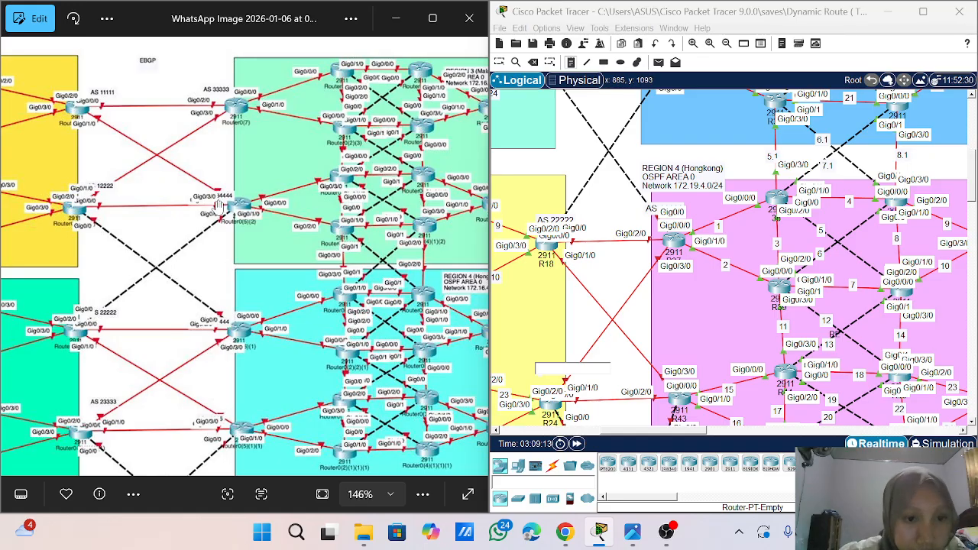
{"action": "scroll", "coordinate": [219, 206], "scroll_direction": "up", "scroll_amount": 5}
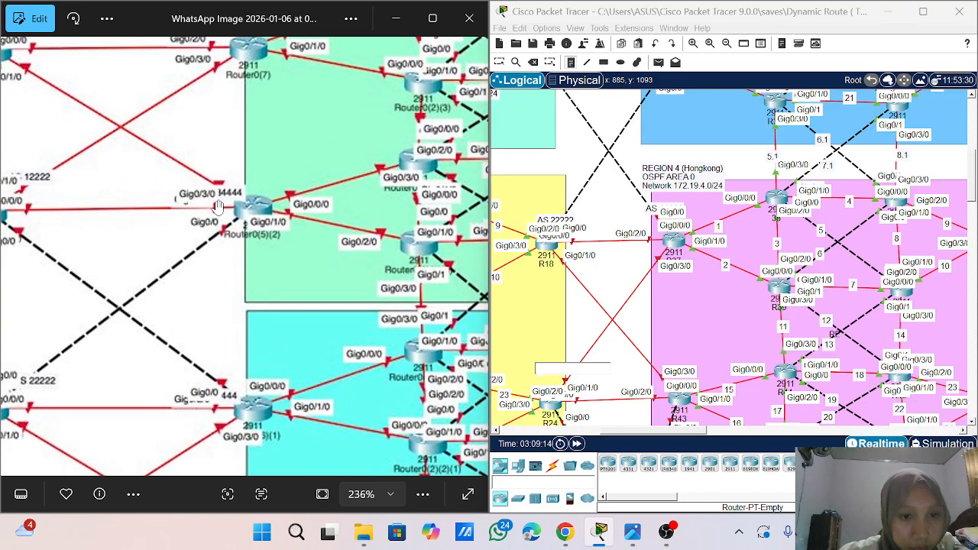
{"action": "scroll", "coordinate": [219, 207], "scroll_direction": "down", "scroll_amount": 3}
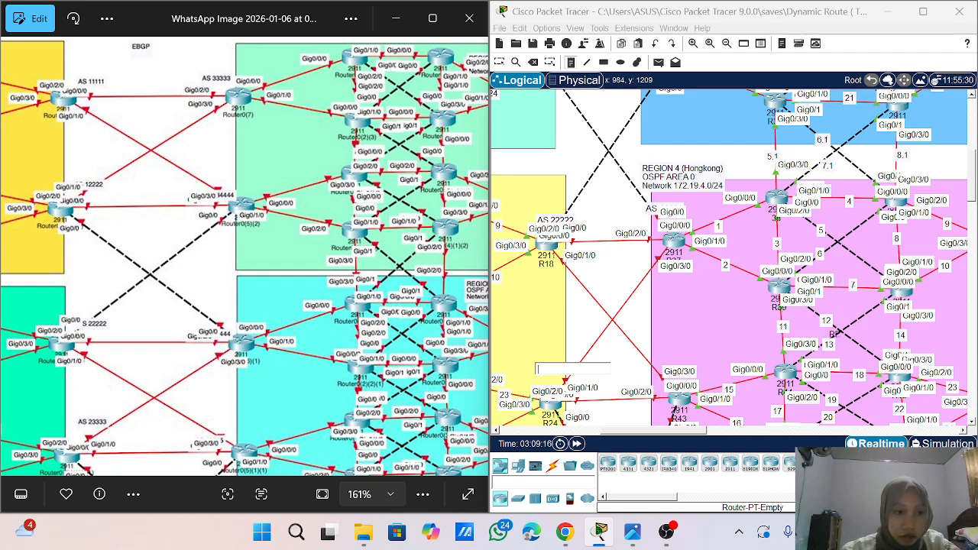
{"action": "type", "text": "AS 2"}
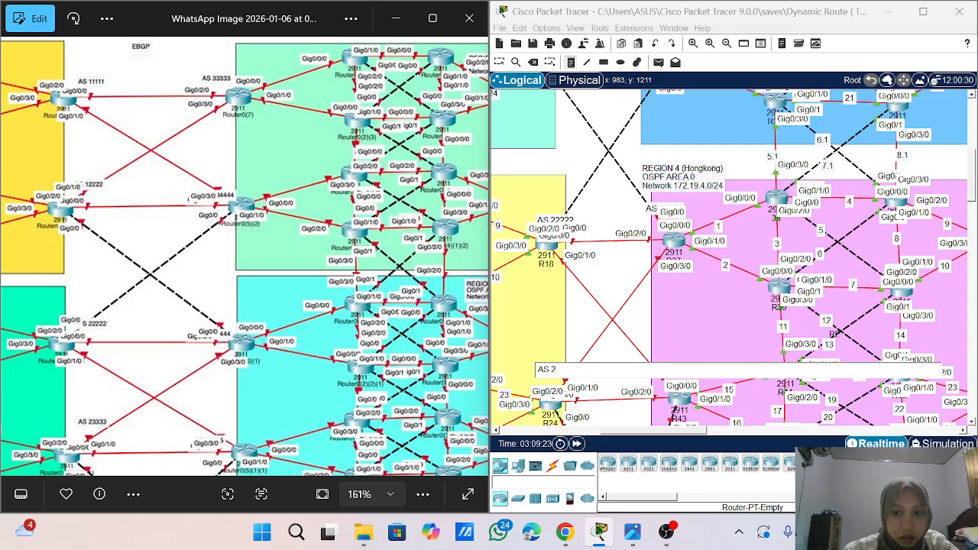
{"action": "scroll", "coordinate": [730, 229], "scroll_direction": "up", "scroll_amount": 5}
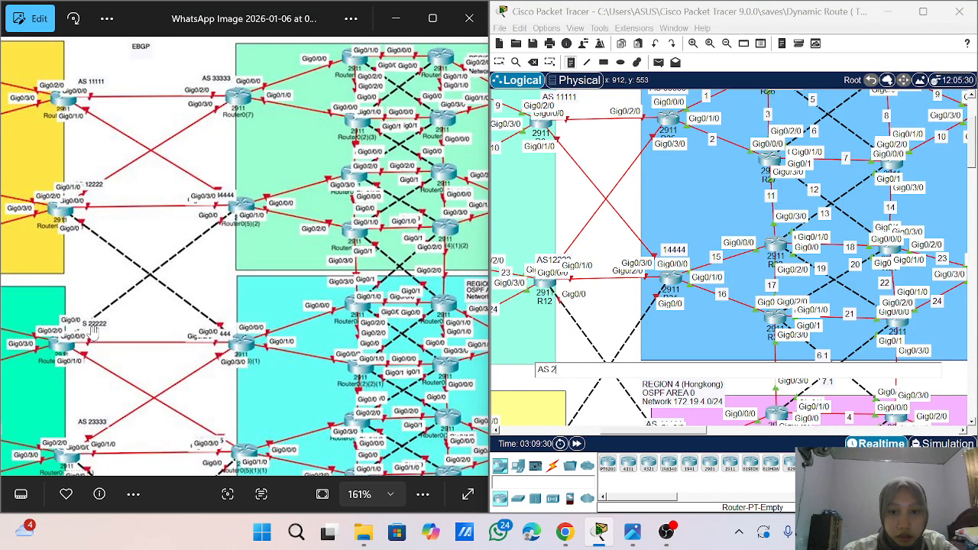
{"action": "scroll", "coordinate": [733, 321], "scroll_direction": "down", "scroll_amount": 3}
{"action": "scroll", "coordinate": [734, 321], "scroll_direction": "down", "scroll_amount": 1}
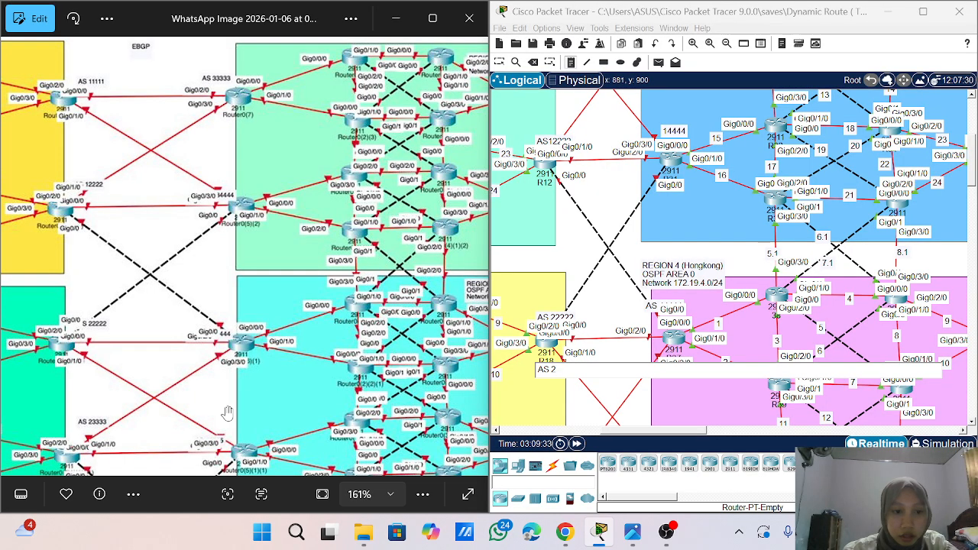
{"action": "scroll", "coordinate": [226, 413], "scroll_direction": "down", "scroll_amount": 2}
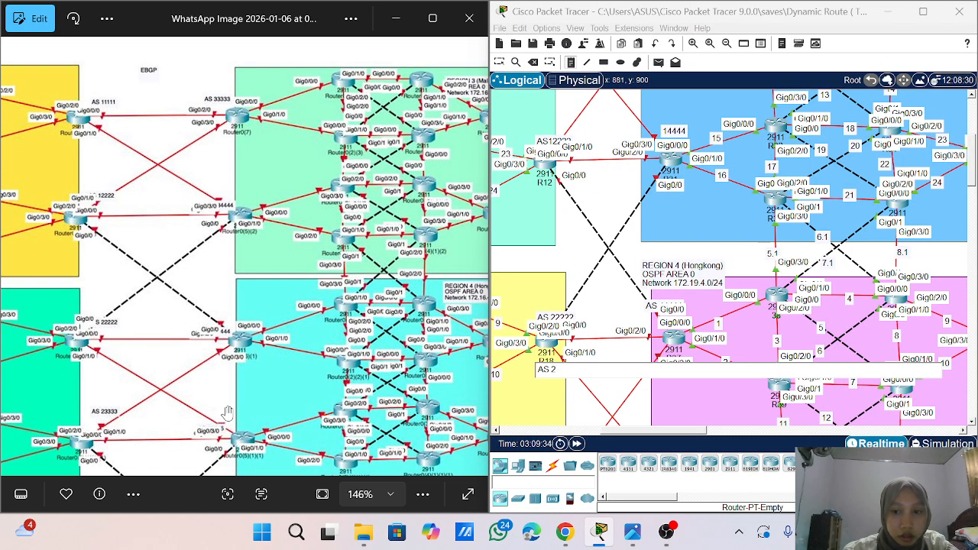
{"action": "scroll", "coordinate": [227, 413], "scroll_direction": "down", "scroll_amount": 3}
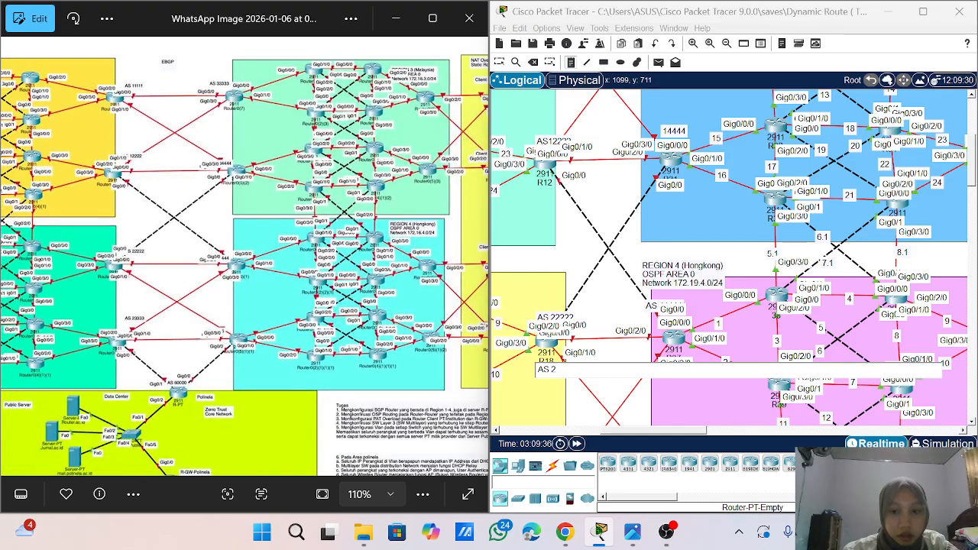
{"action": "scroll", "coordinate": [733, 260], "scroll_direction": "down", "scroll_amount": 10}
{"action": "scroll", "coordinate": [729, 226], "scroll_direction": "up", "scroll_amount": 1}
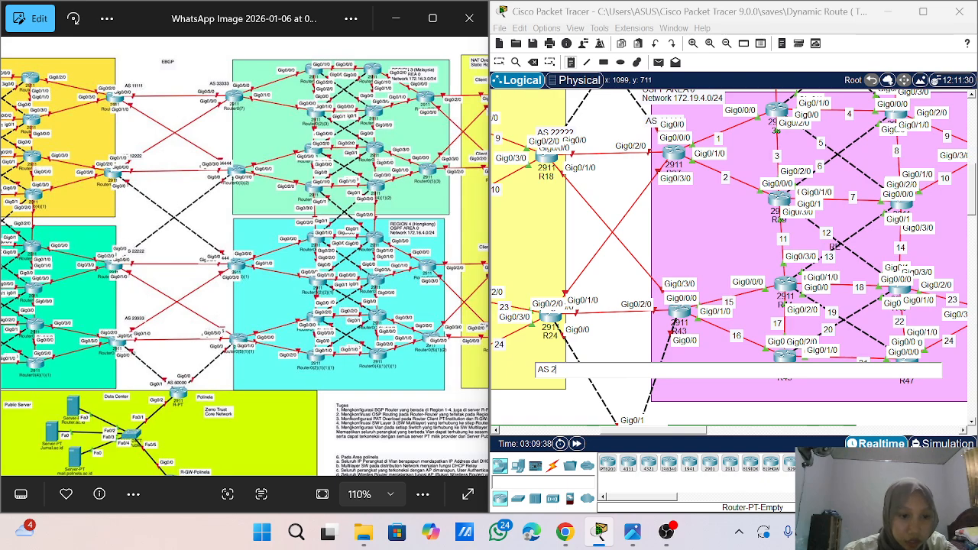
{"action": "type", "text": "3333"}
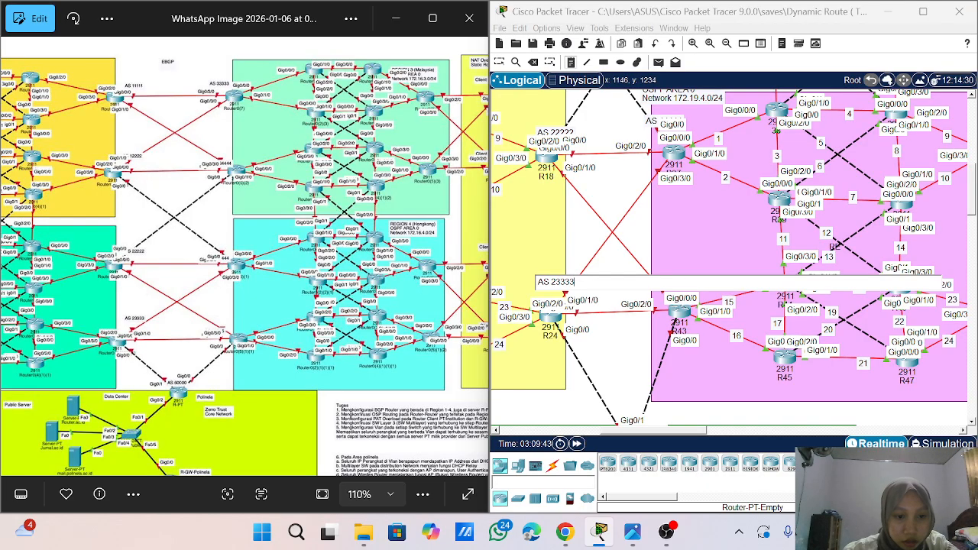
- Add the note AS 60000 above the 2911 router at the upper edge of the green area below Regions 2 and 4
{"action": "scroll", "coordinate": [730, 256], "scroll_direction": "down", "scroll_amount": 3}
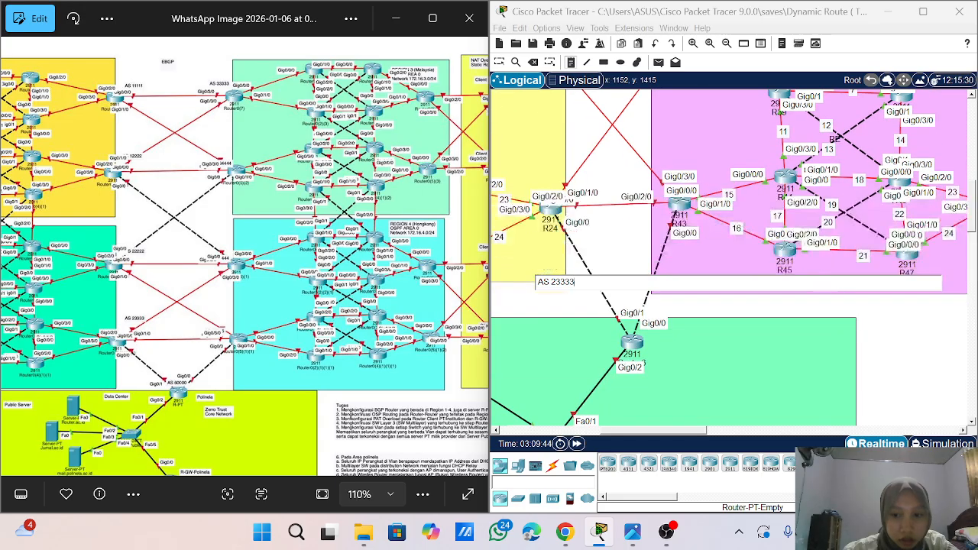
{"action": "left_click", "coordinate": [618, 304]}
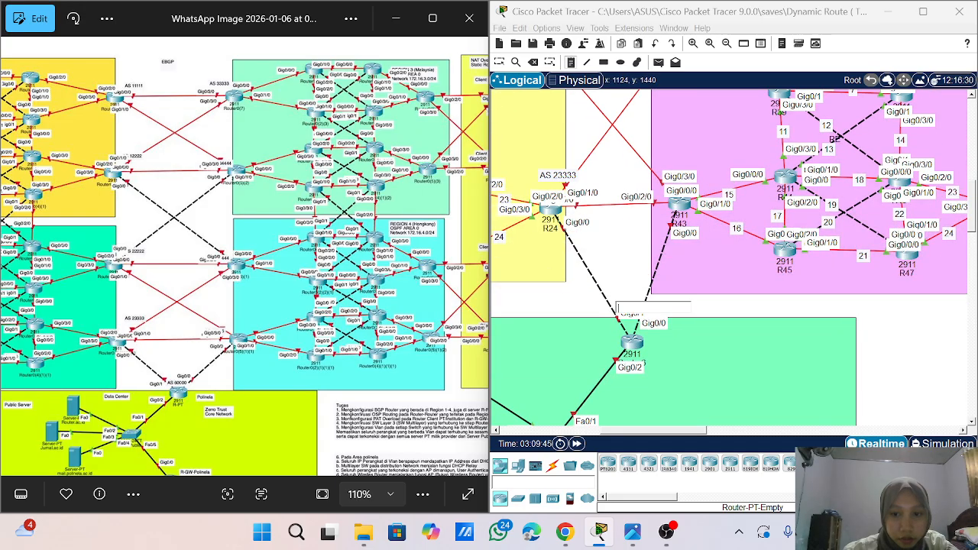
{"action": "type", "text": "AS"}
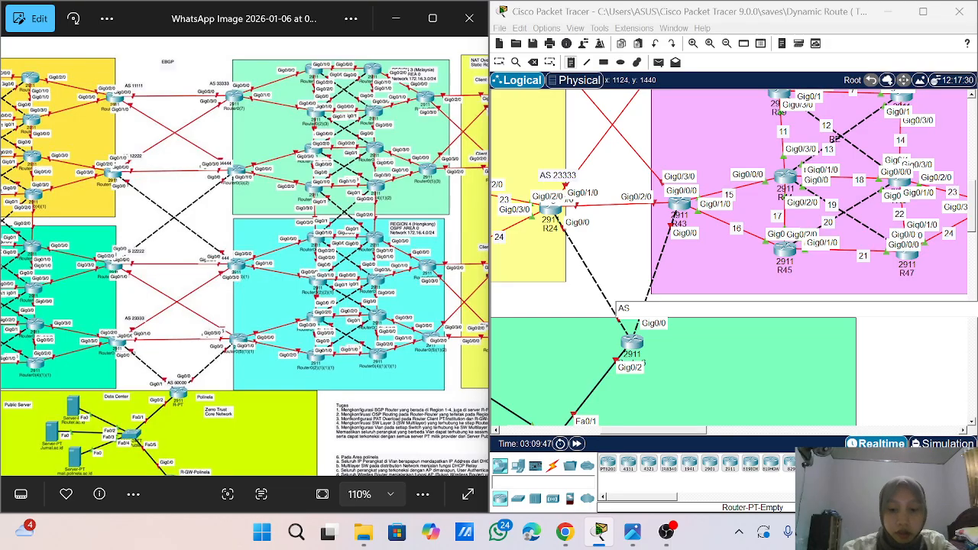
{"action": "type", "text": " 60000"}
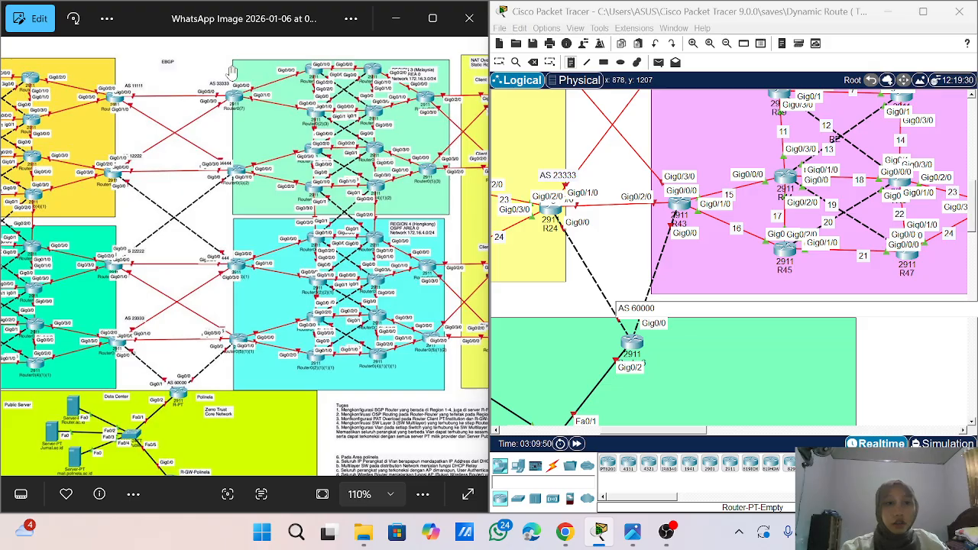
{"action": "left_click", "coordinate": [498, 64]}
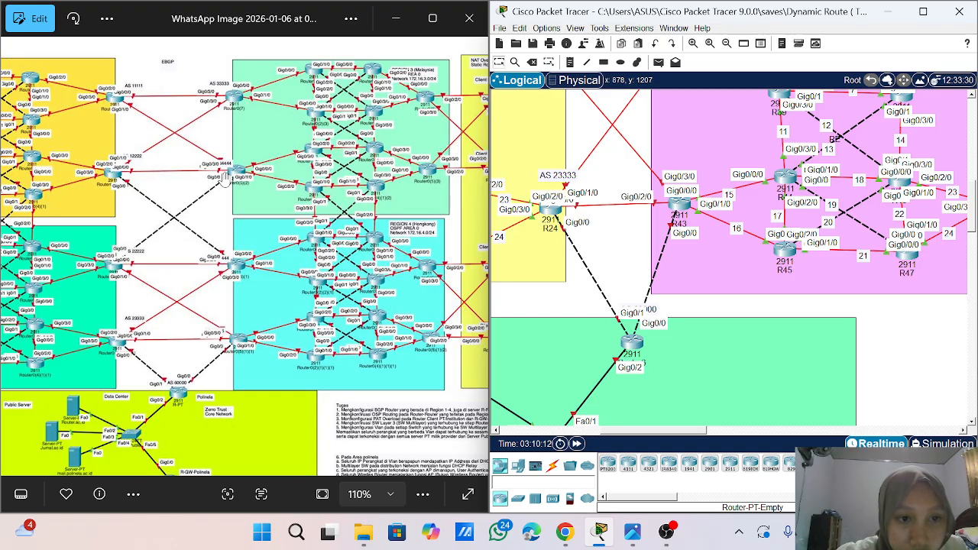
- Move the AS 44444 note to the left, clear of the upper Region 4 border router's interface labels
{"action": "scroll", "coordinate": [224, 176], "scroll_direction": "up", "scroll_amount": 5}
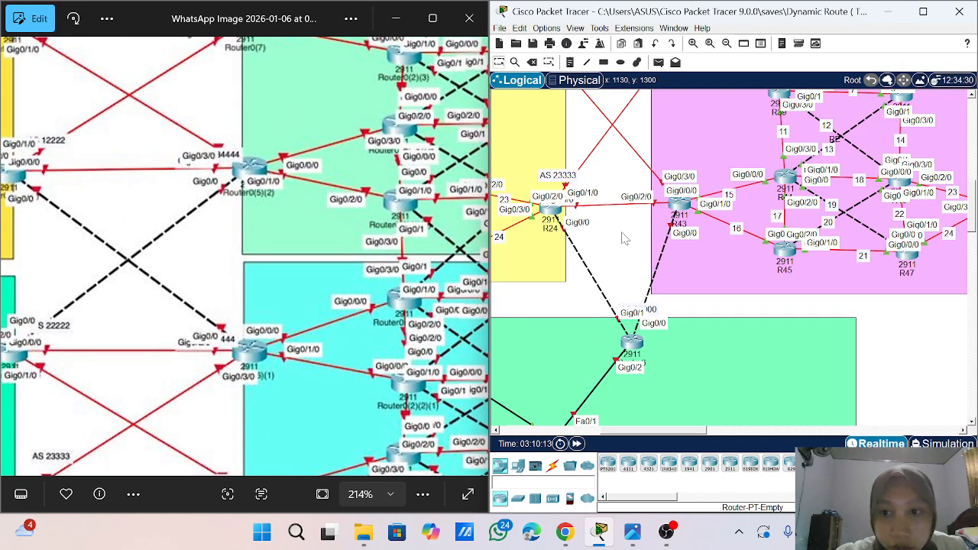
{"action": "scroll", "coordinate": [624, 229], "scroll_direction": "up", "scroll_amount": 5}
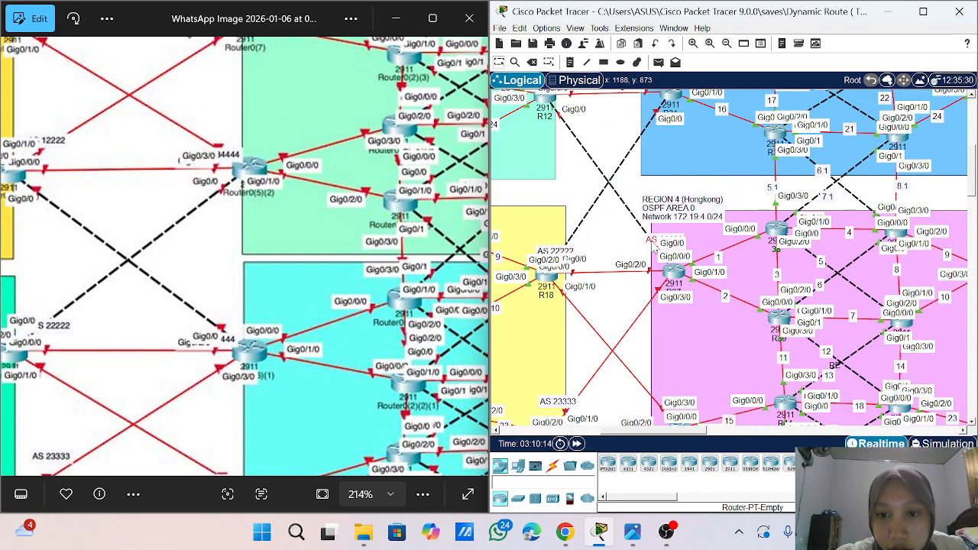
{"action": "left_click_drag", "start_coordinate": [652, 243], "coordinate": [632, 245]}
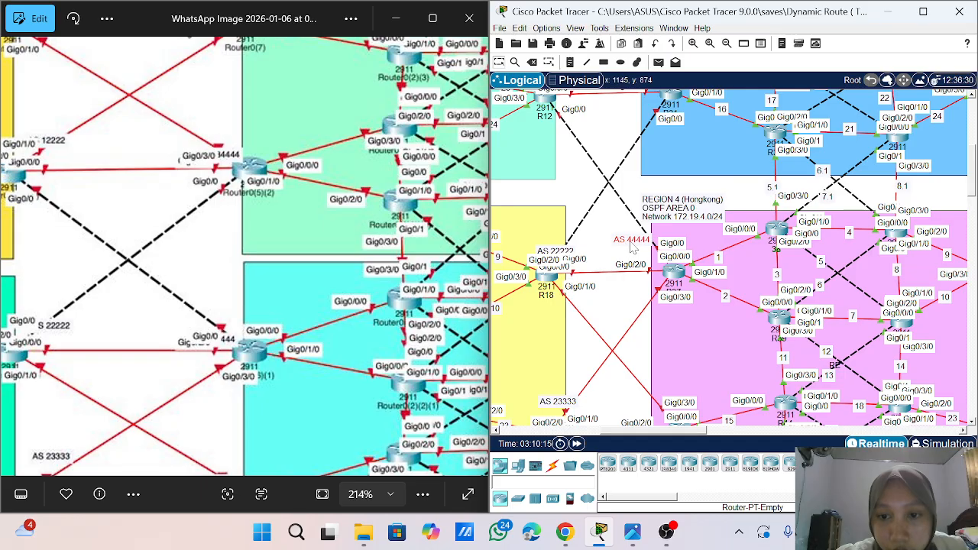
- Change the upper Region 4 border router's note to AS 34444
{"action": "left_click", "coordinate": [632, 243]}
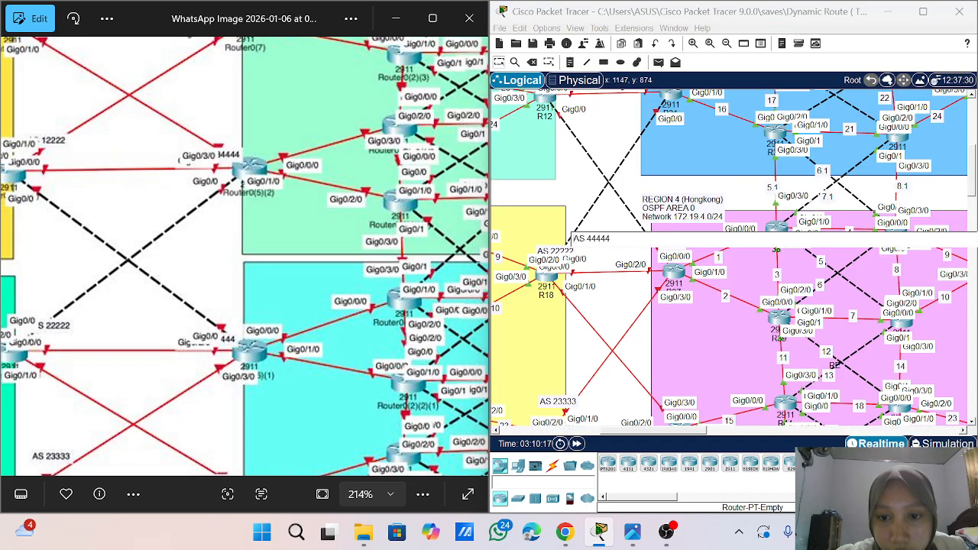
{"action": "key", "text": "BackSpace"}
{"action": "type", "text": "3"}
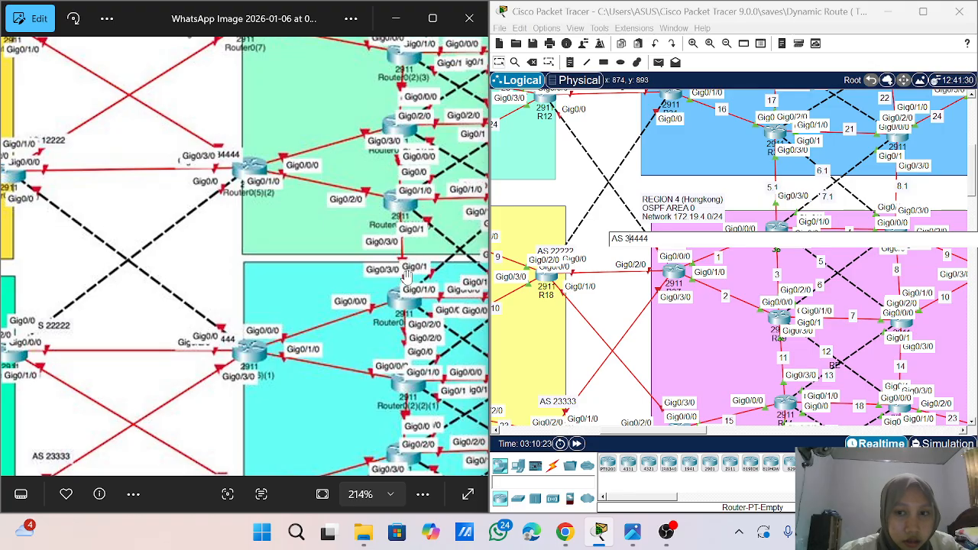
- Check the AS numbers in the reference topology and change the lower Region 3 border router's note to 34444
{"action": "scroll", "coordinate": [567, 197], "scroll_direction": "up", "scroll_amount": 6}
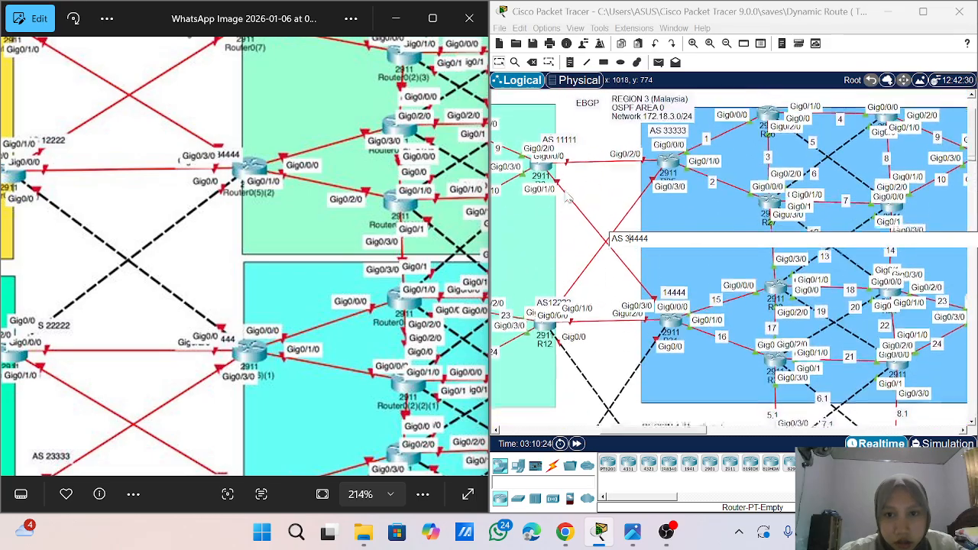
{"action": "scroll", "coordinate": [567, 197], "scroll_direction": "up", "scroll_amount": 1}
{"action": "scroll", "coordinate": [212, 168], "scroll_direction": "up", "scroll_amount": 3}
{"action": "scroll", "coordinate": [212, 170], "scroll_direction": "down", "scroll_amount": 3}
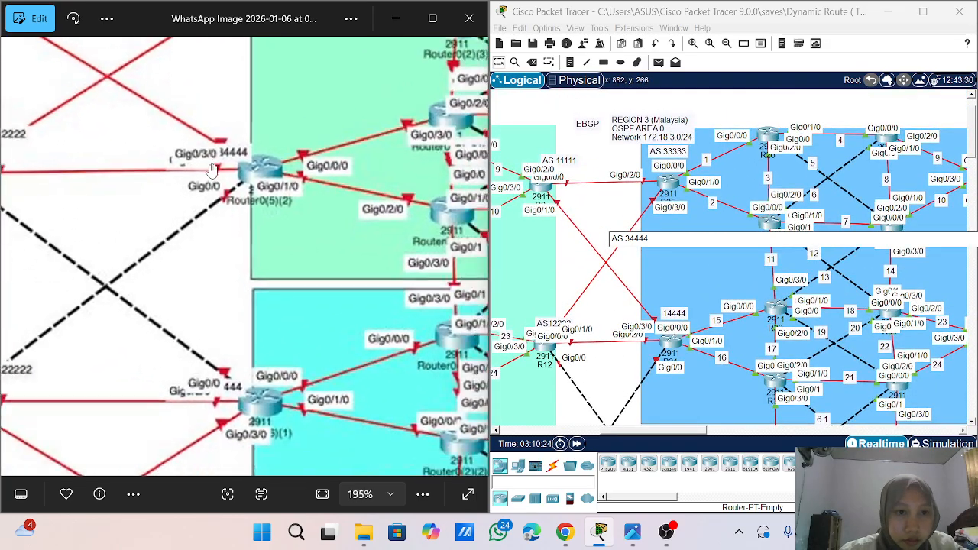
{"action": "scroll", "coordinate": [212, 169], "scroll_direction": "down", "scroll_amount": 2}
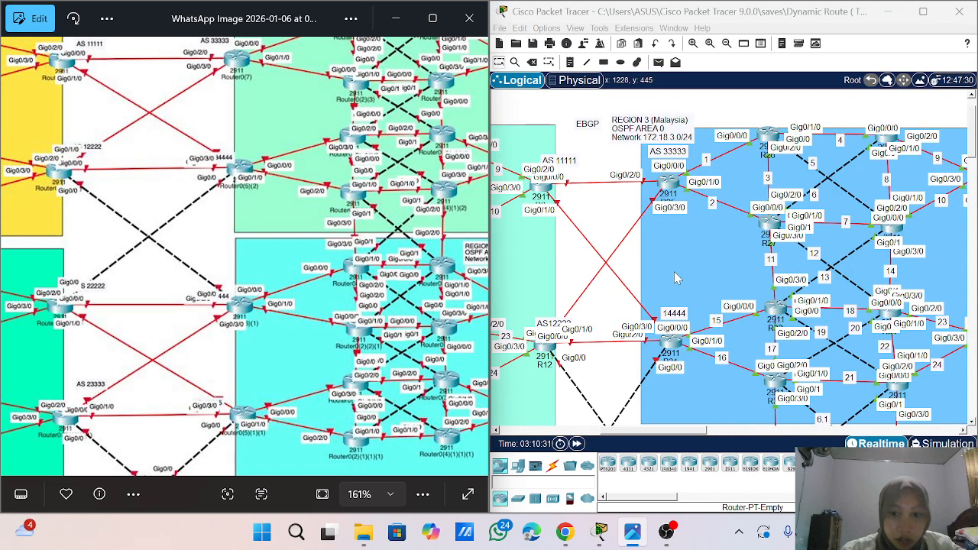
{"action": "left_click", "coordinate": [669, 319]}
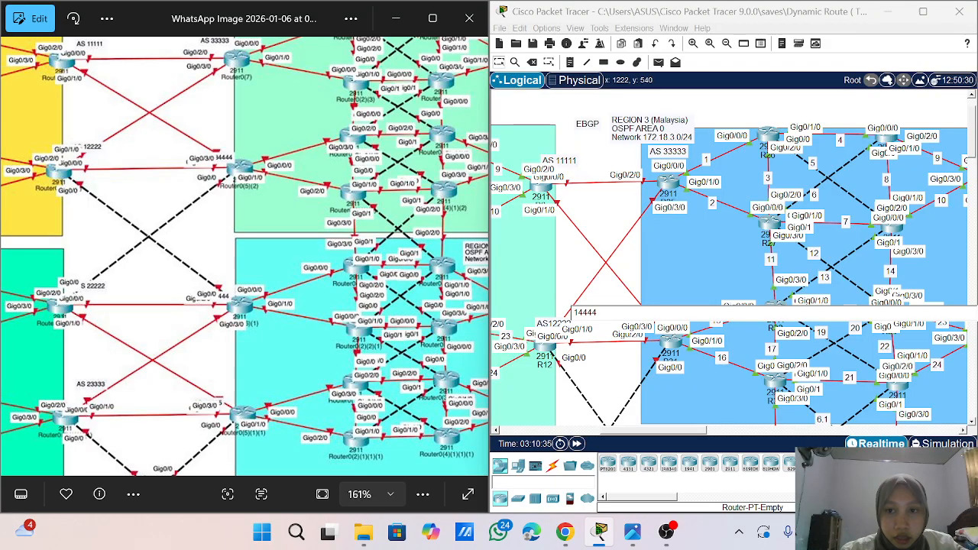
{"action": "key", "text": "BackSpace"}
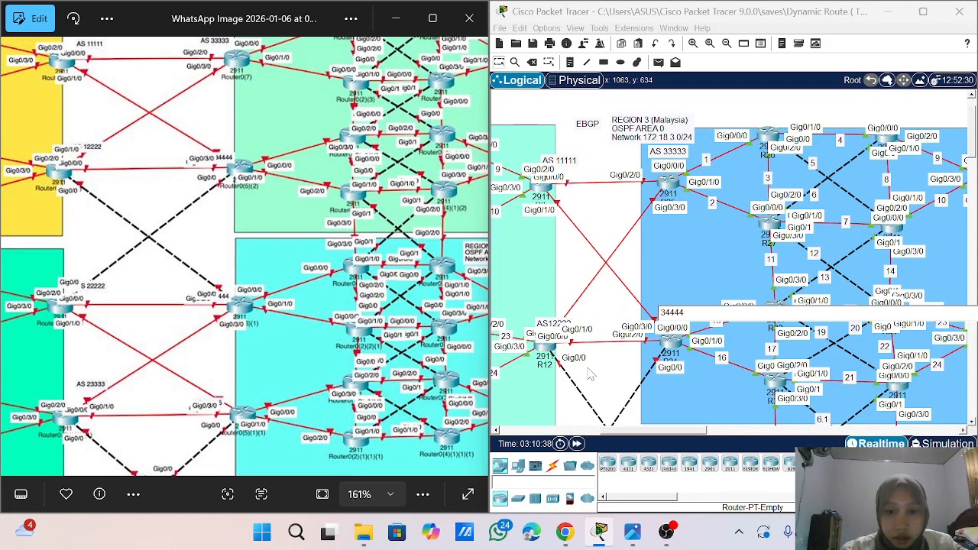
- Compare with the reference topology and set the upper Region 4 border router's note back to AS 44444
{"action": "scroll", "coordinate": [590, 373], "scroll_direction": "down", "scroll_amount": 3}
{"action": "scroll", "coordinate": [590, 373], "scroll_direction": "down", "scroll_amount": 4}
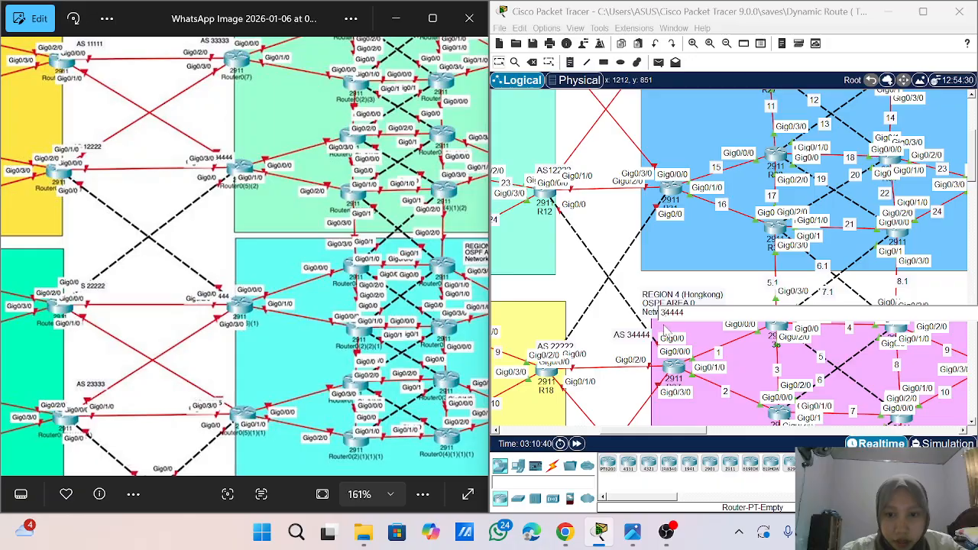
{"action": "left_click", "coordinate": [642, 340]}
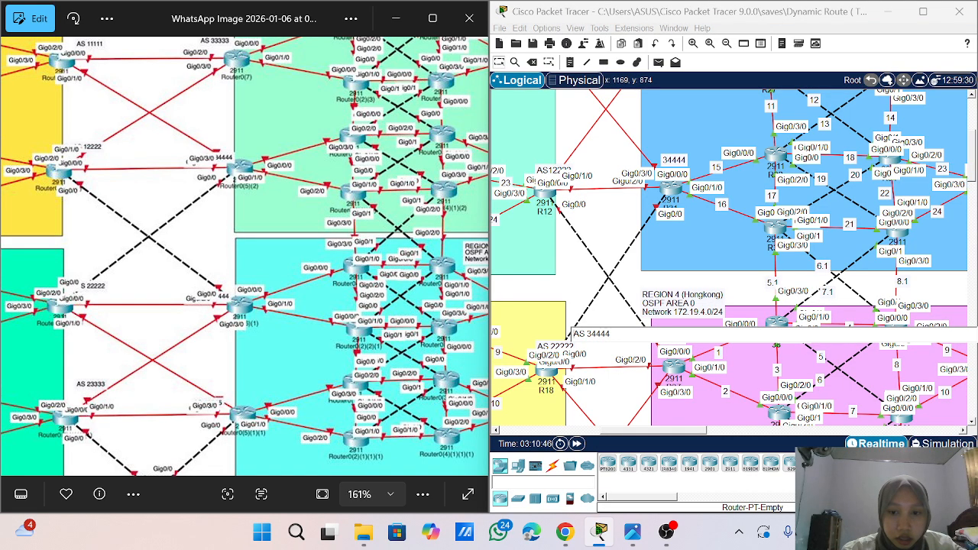
{"action": "scroll", "coordinate": [306, 379], "scroll_direction": "down", "scroll_amount": 4}
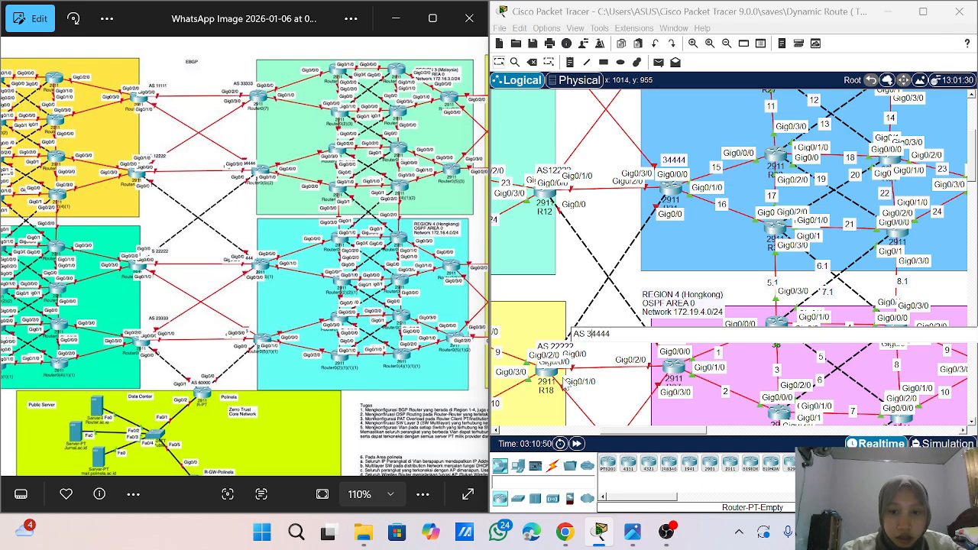
{"action": "key", "text": "BackSpace"}
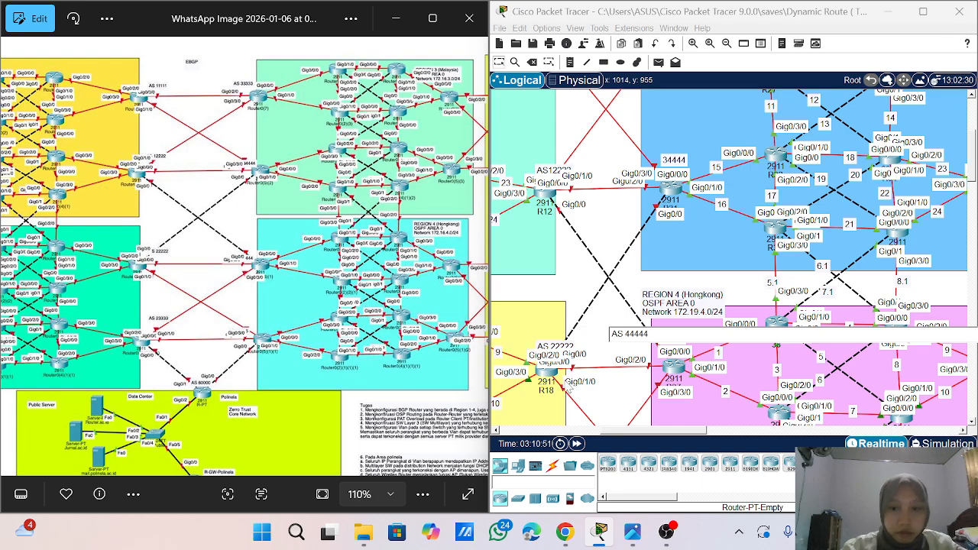
{"action": "type", "text": "4"}
{"action": "scroll", "coordinate": [622, 395], "scroll_direction": "down", "scroll_amount": 4}
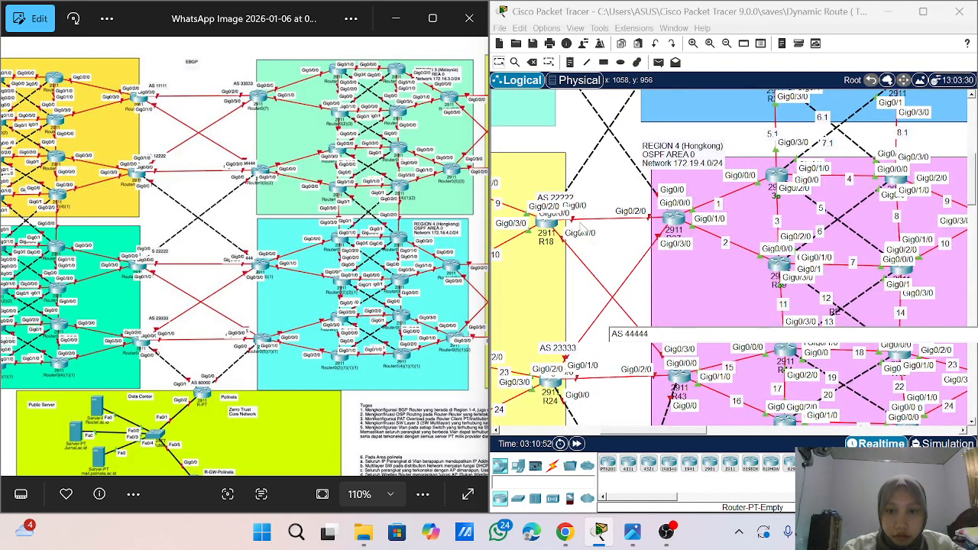
- Move the AS 22222 note up and left of R18's interface labels and nudge the AS 44444 note toward its router
{"action": "left_click", "coordinate": [501, 63]}
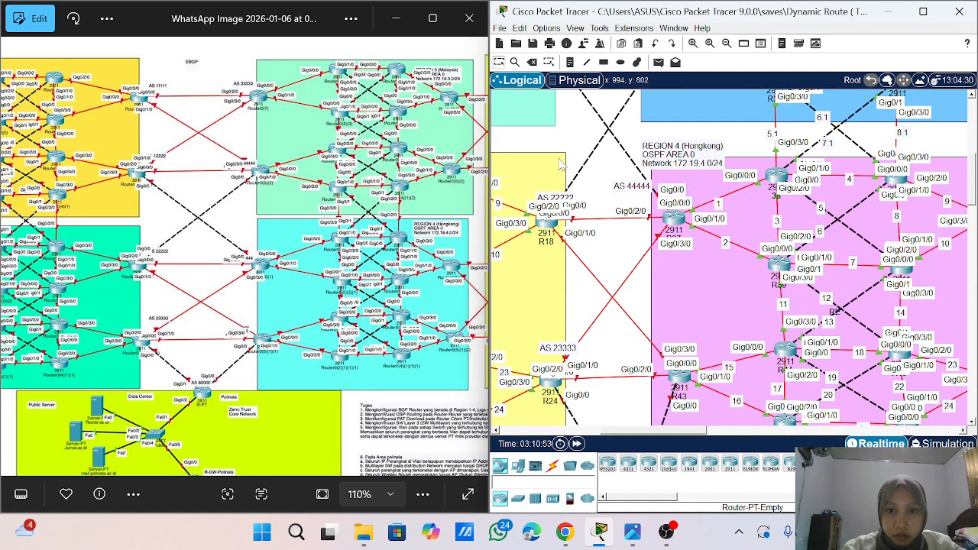
{"action": "left_click_drag", "start_coordinate": [556, 199], "coordinate": [541, 188]}
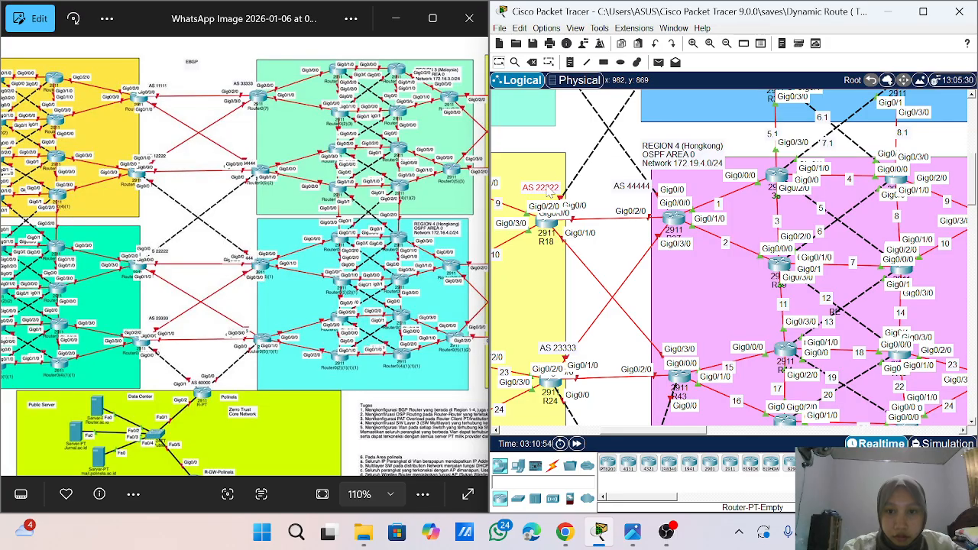
{"action": "left_click_drag", "start_coordinate": [643, 192], "coordinate": [648, 196]}
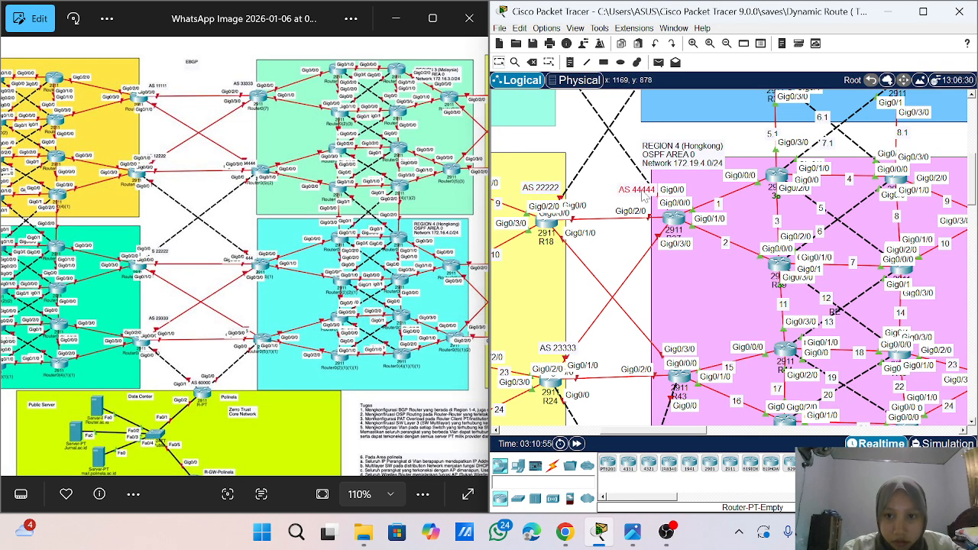
- Add the note AS 15555 above router R43, the lower Region 4 border router
{"action": "scroll", "coordinate": [625, 330], "scroll_direction": "down", "scroll_amount": 1}
{"action": "scroll", "coordinate": [625, 330], "scroll_direction": "down", "scroll_amount": 1}
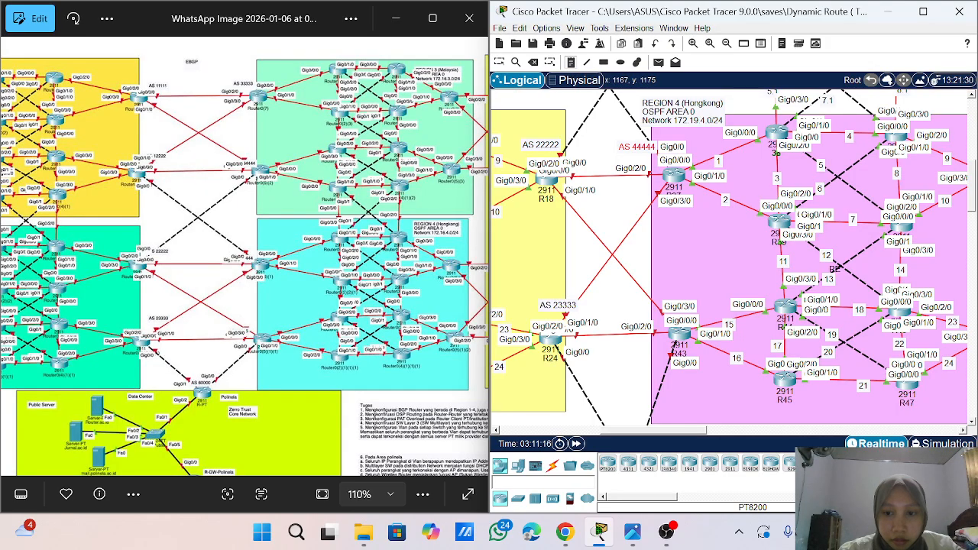
{"action": "left_click", "coordinate": [639, 299]}
{"action": "type", "text": "1"}
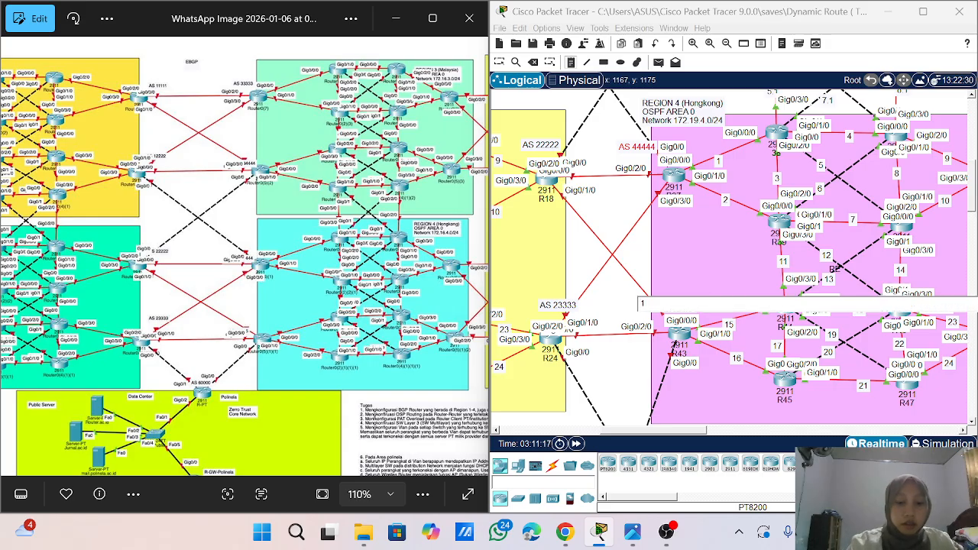
{"action": "type", "text": "55"}
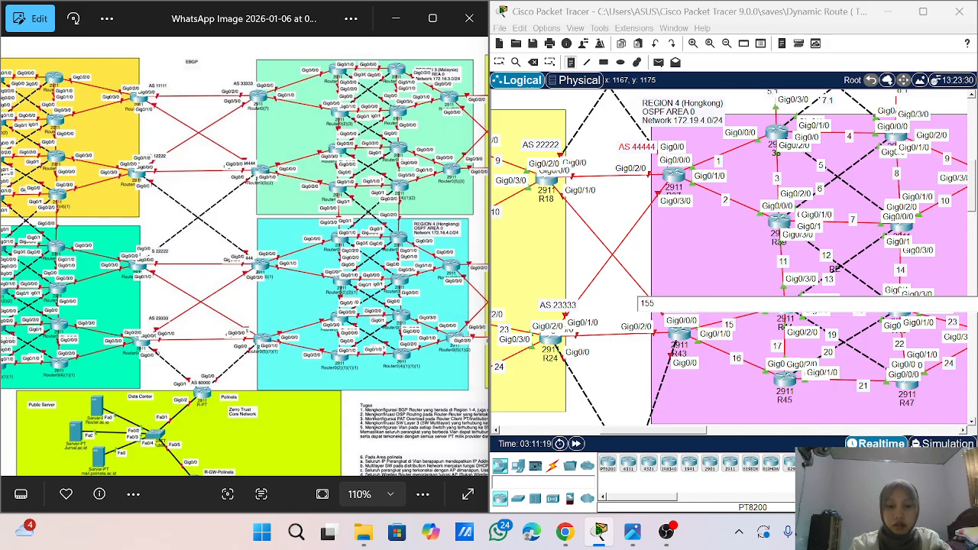
{"action": "type", "text": "55"}
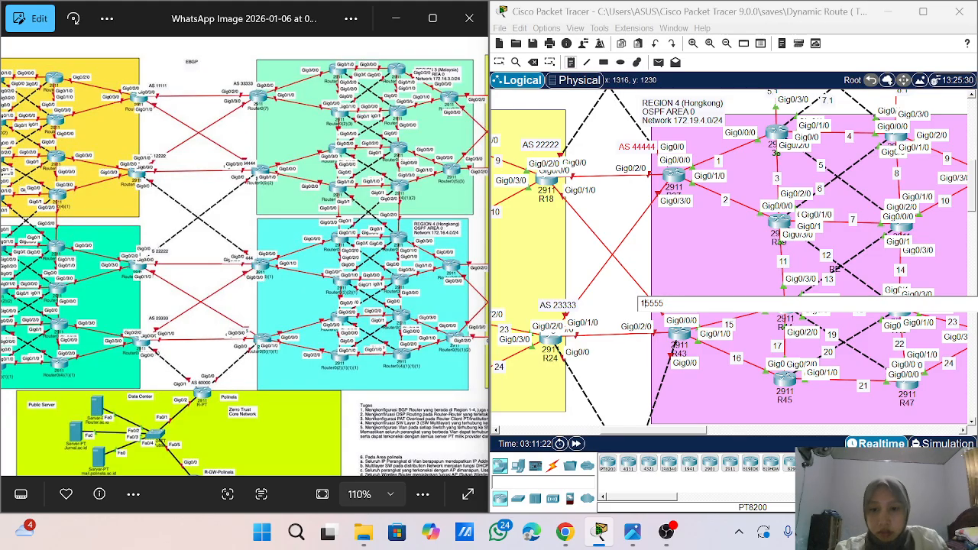
{"action": "type", "text": "AS"}
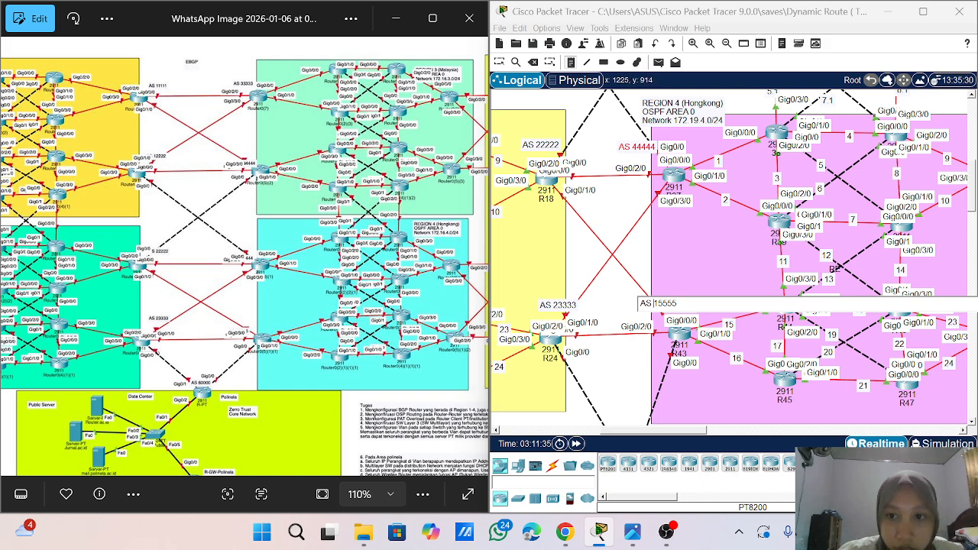
- Close the AS 15555 note, open the 34444 note for editing and compare its number with the reference topology
{"action": "scroll", "coordinate": [730, 260], "scroll_direction": "up", "scroll_amount": 4}
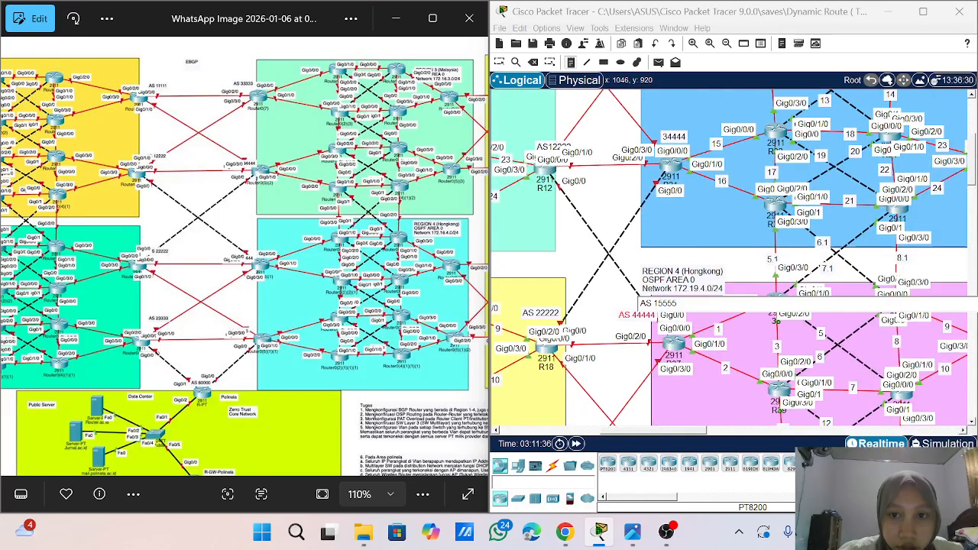
{"action": "scroll", "coordinate": [730, 260], "scroll_direction": "down", "scroll_amount": 1}
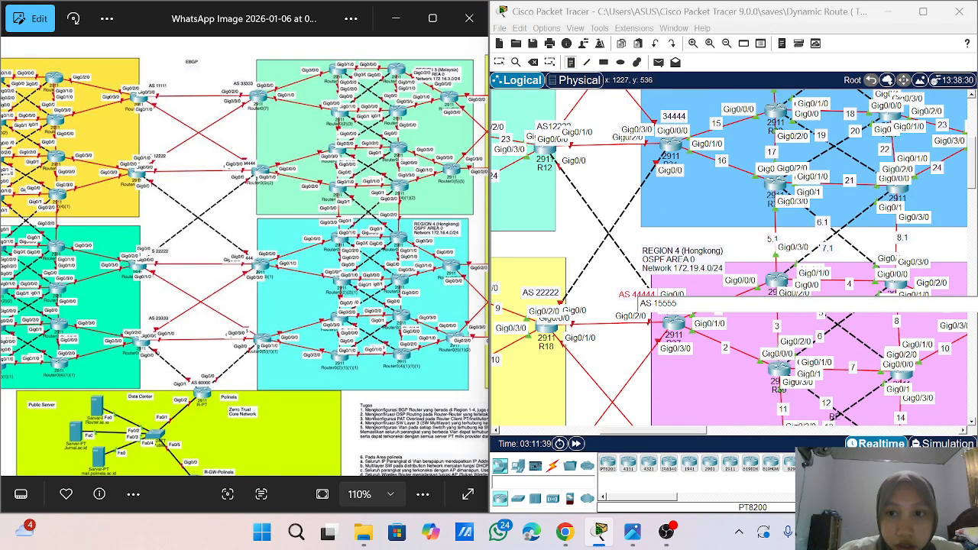
{"action": "left_click", "coordinate": [669, 118]}
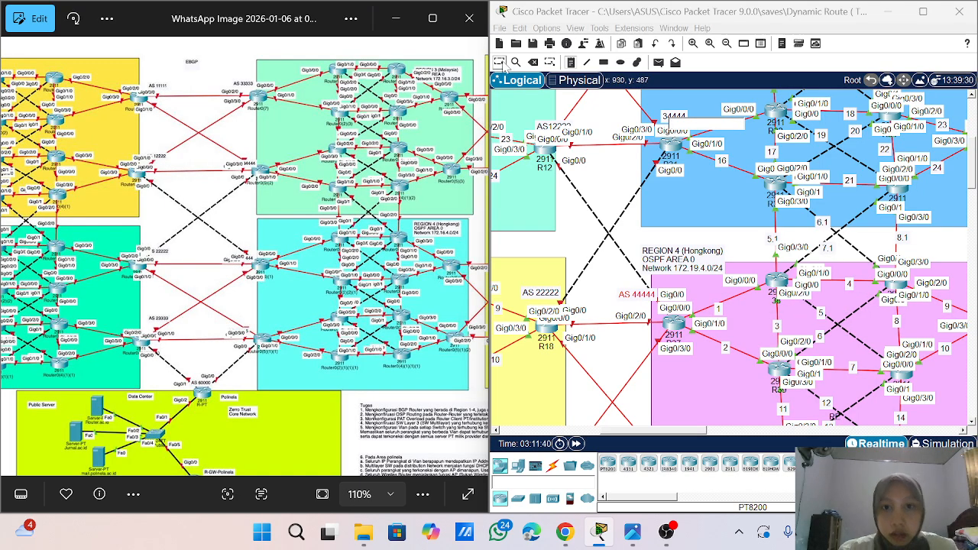
{"action": "left_click", "coordinate": [502, 64]}
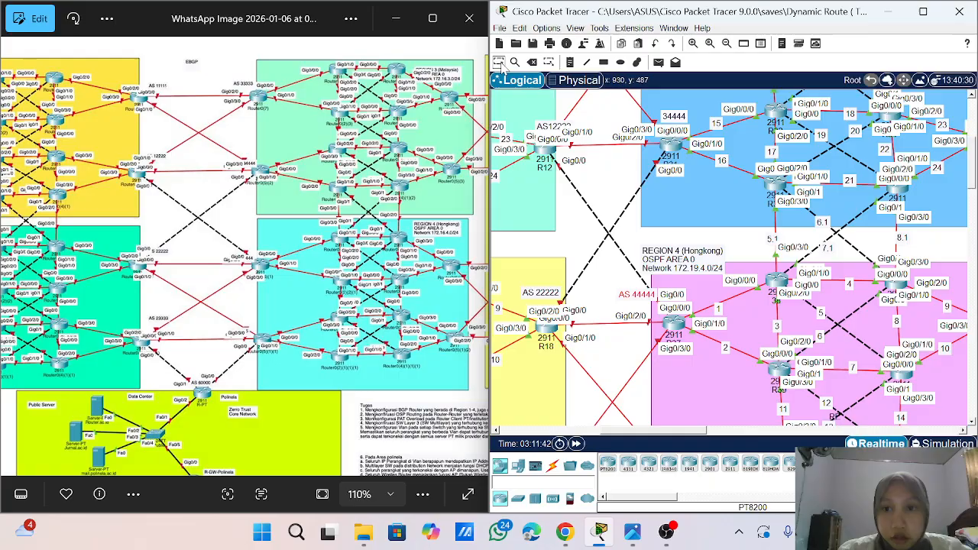
{"action": "double_click", "coordinate": [677, 116]}
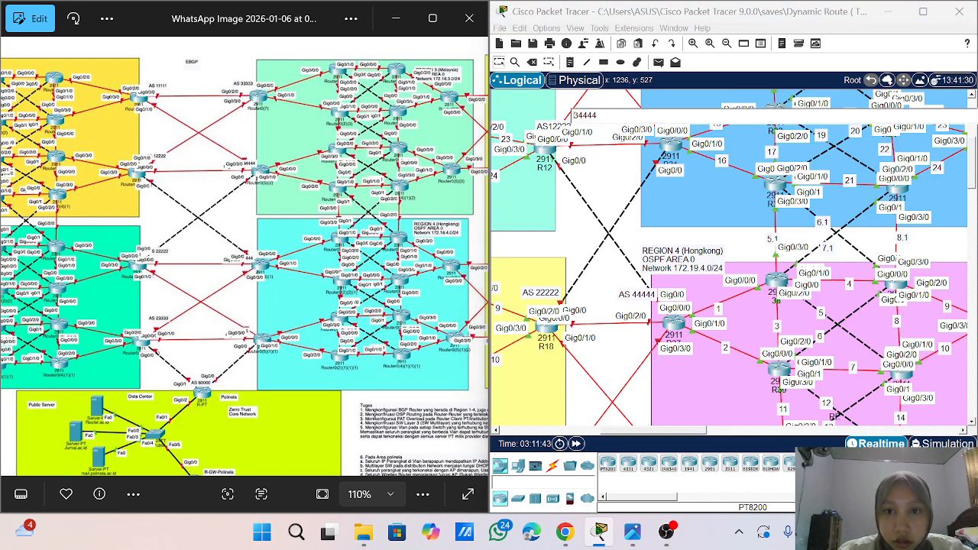
{"action": "scroll", "coordinate": [579, 164], "scroll_direction": "up", "scroll_amount": 3}
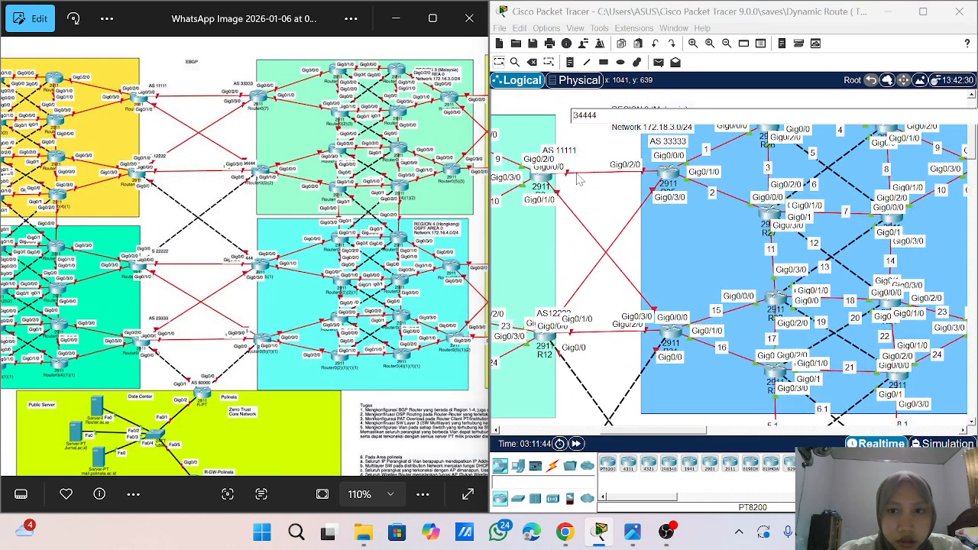
{"action": "scroll", "coordinate": [580, 179], "scroll_direction": "down", "scroll_amount": 3}
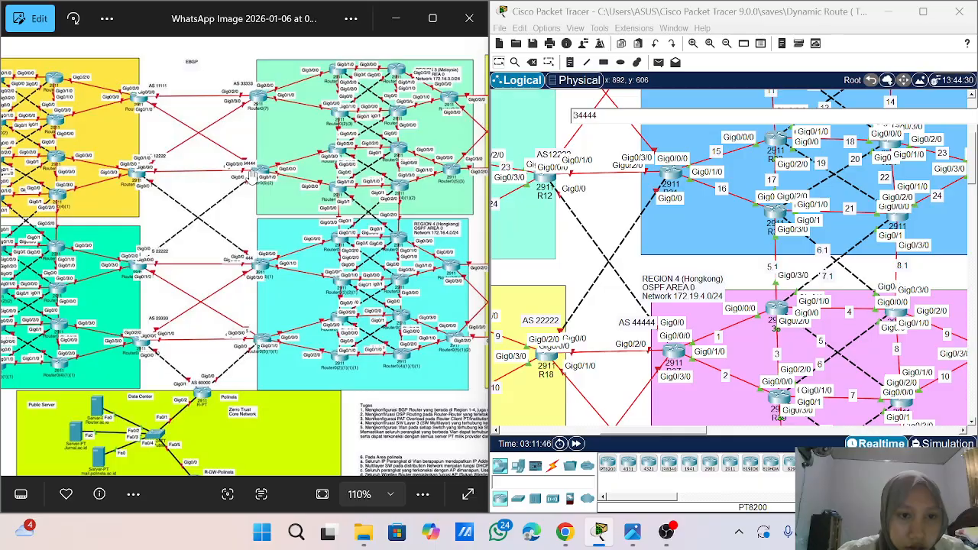
{"action": "scroll", "coordinate": [256, 191], "scroll_direction": "up", "scroll_amount": 5}
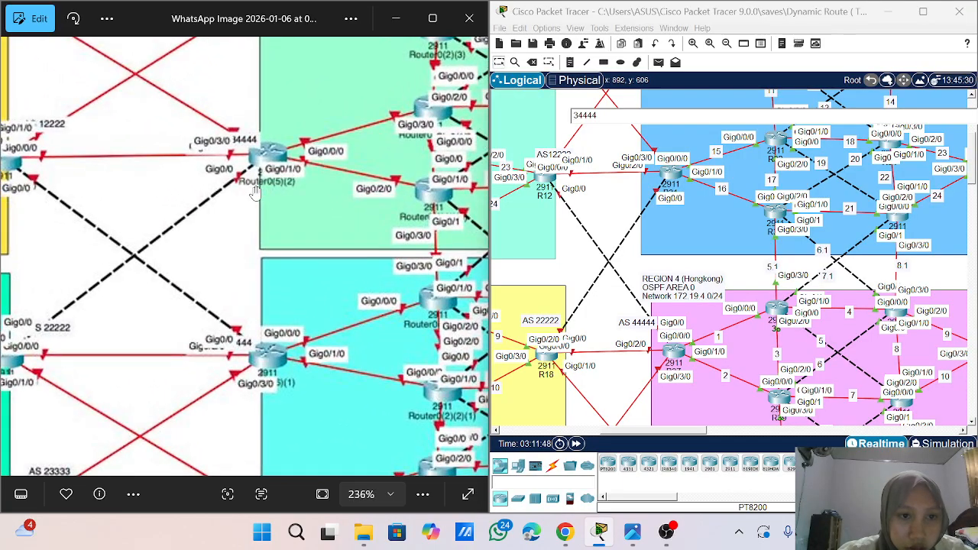
{"action": "scroll", "coordinate": [264, 175], "scroll_direction": "down", "scroll_amount": 3}
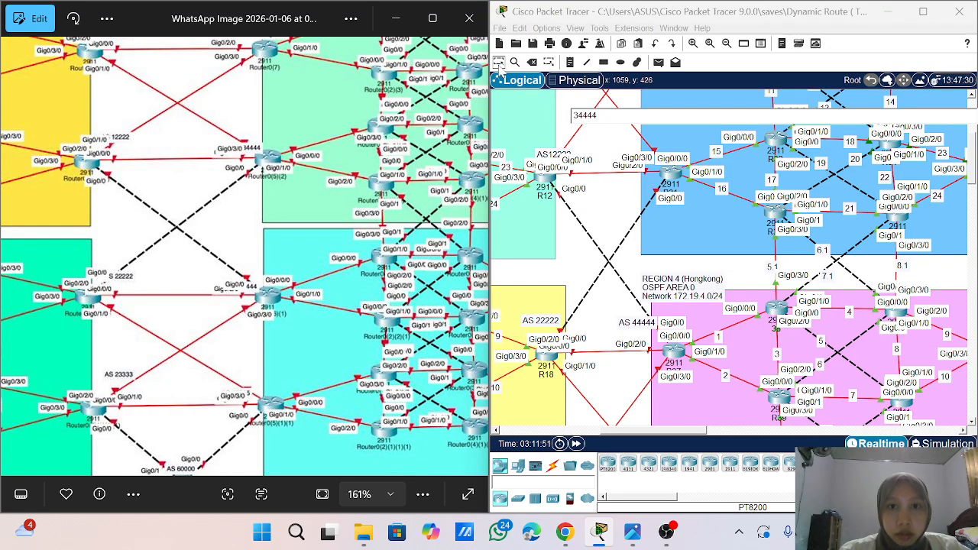
- Move the AS12222 note up and left, clear of R12's interface labels, and shift the 34444 note to the left
{"action": "left_click", "coordinate": [499, 62]}
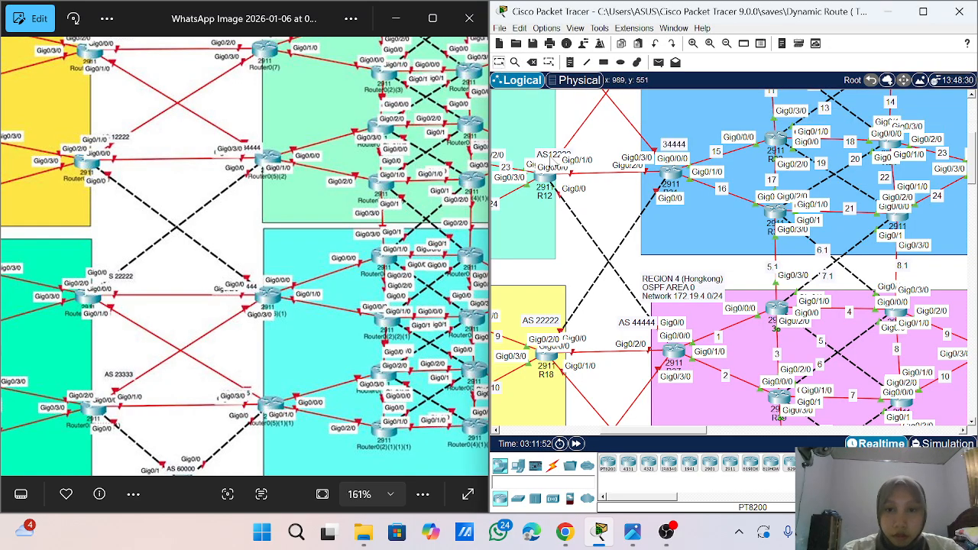
{"action": "left_click_drag", "start_coordinate": [551, 156], "coordinate": [539, 143]}
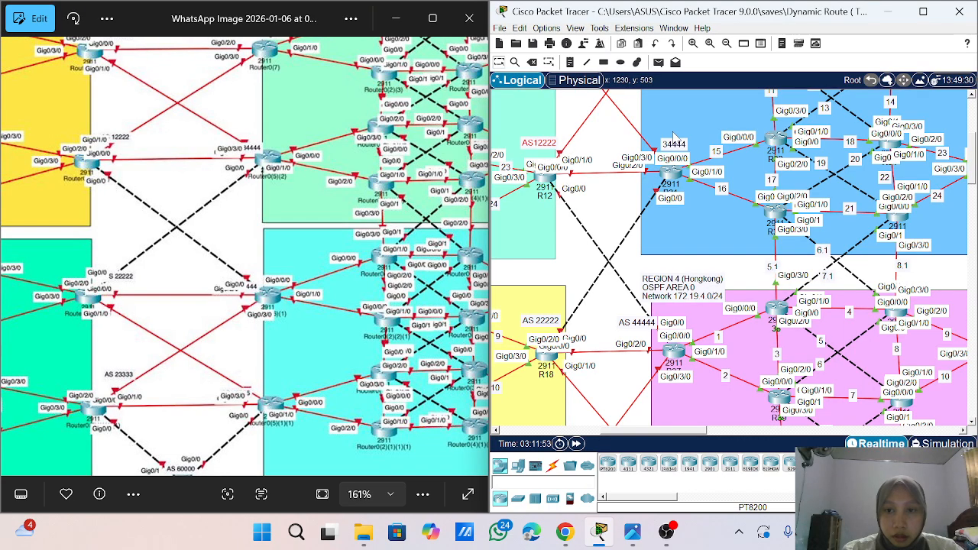
{"action": "left_click_drag", "start_coordinate": [674, 146], "coordinate": [659, 144]}
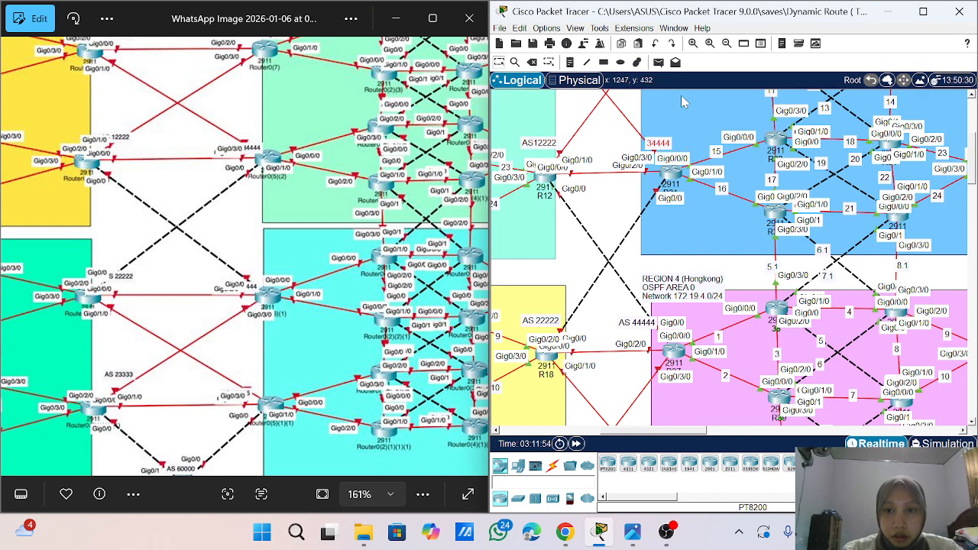
- Move the AS 15555 note left of R43's interface labels and the AS 60000 note above its router's labels
{"action": "scroll", "coordinate": [680, 115], "scroll_direction": "up", "scroll_amount": 5}
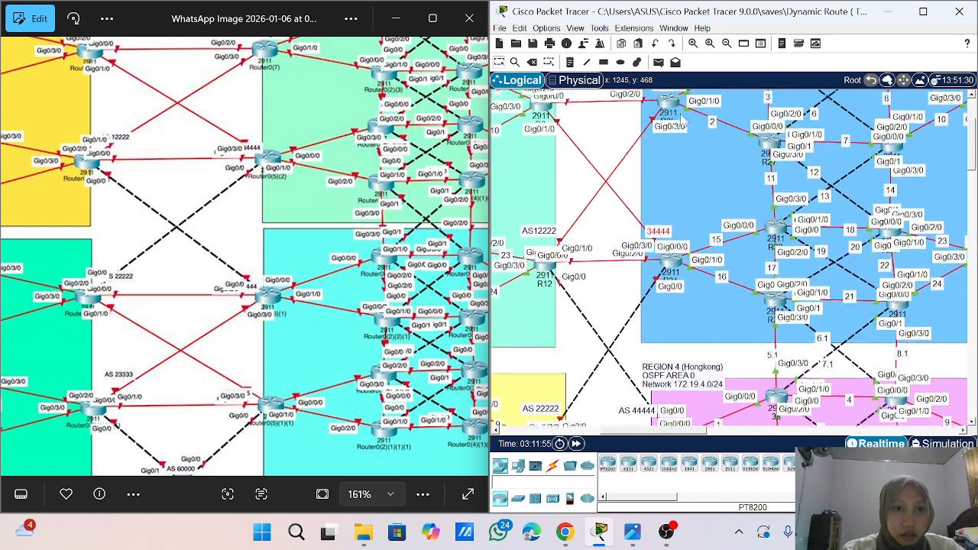
{"action": "scroll", "coordinate": [391, 154], "scroll_direction": "down", "scroll_amount": 5}
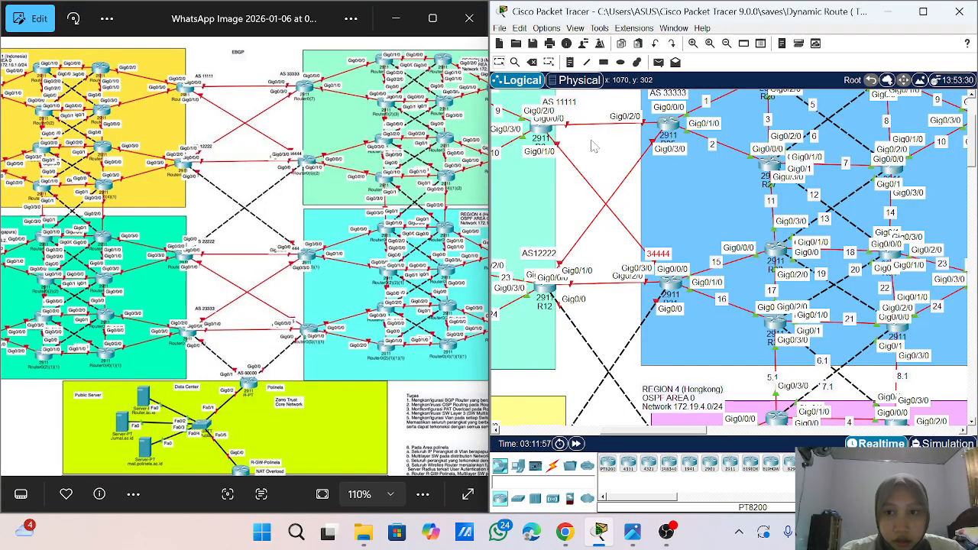
{"action": "scroll", "coordinate": [591, 146], "scroll_direction": "down", "scroll_amount": 4}
{"action": "scroll", "coordinate": [594, 146], "scroll_direction": "down", "scroll_amount": 2}
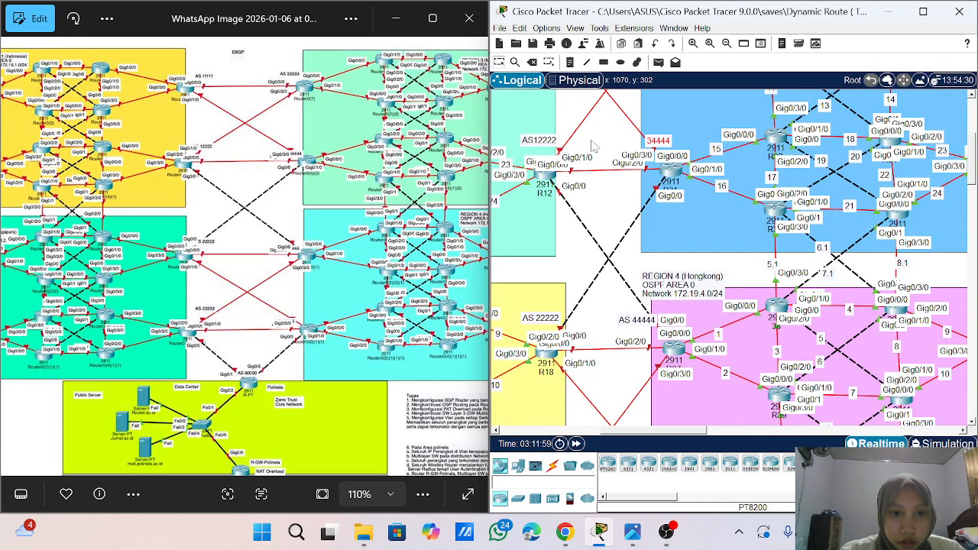
{"action": "scroll", "coordinate": [594, 146], "scroll_direction": "down", "scroll_amount": 5}
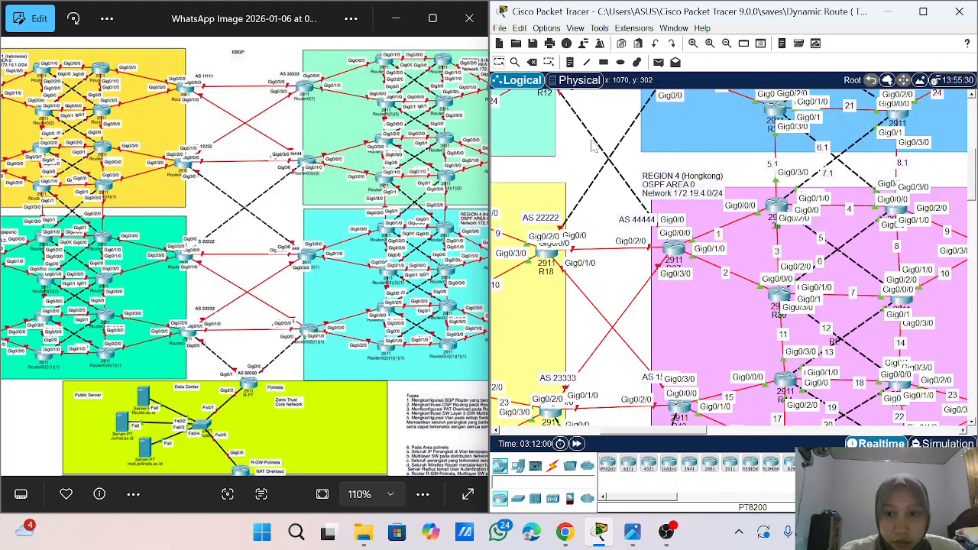
{"action": "scroll", "coordinate": [594, 146], "scroll_direction": "down", "scroll_amount": 1}
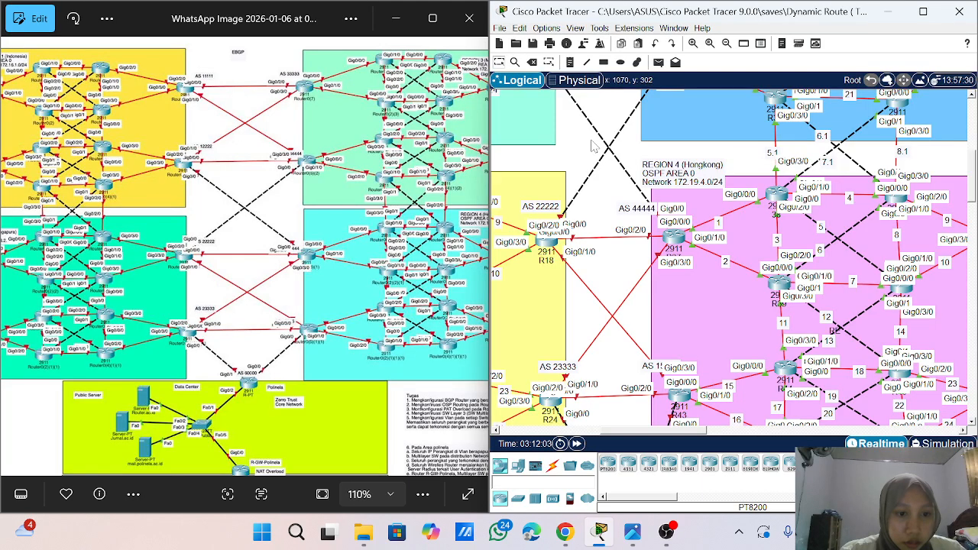
{"action": "scroll", "coordinate": [594, 147], "scroll_direction": "down", "scroll_amount": 5}
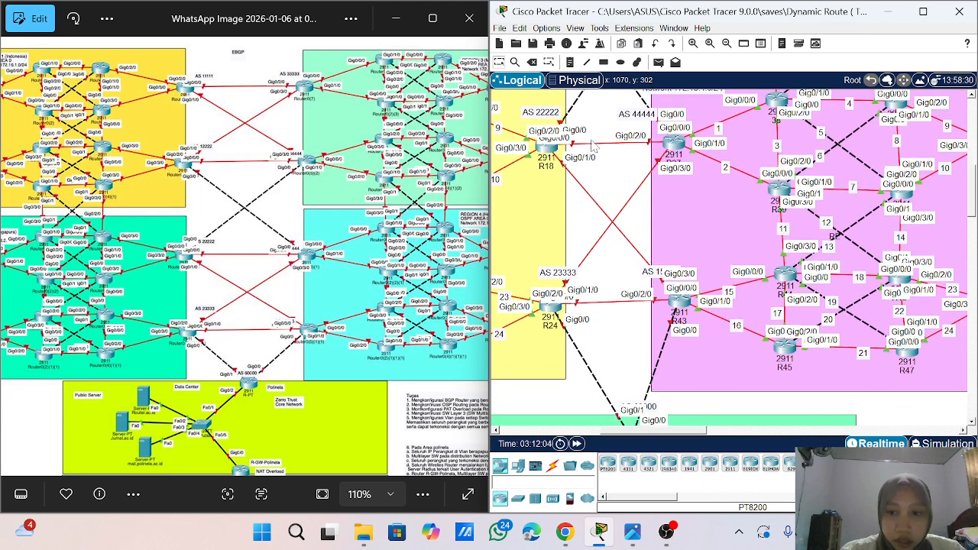
{"action": "scroll", "coordinate": [593, 147], "scroll_direction": "down", "scroll_amount": 1}
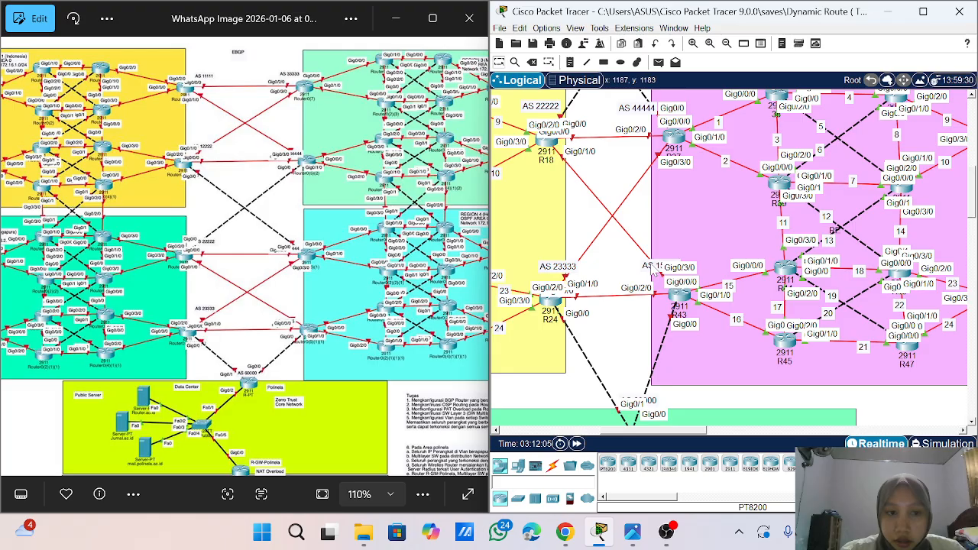
{"action": "left_click_drag", "start_coordinate": [654, 272], "coordinate": [634, 277]}
{"action": "scroll", "coordinate": [634, 356], "scroll_direction": "down", "scroll_amount": 2}
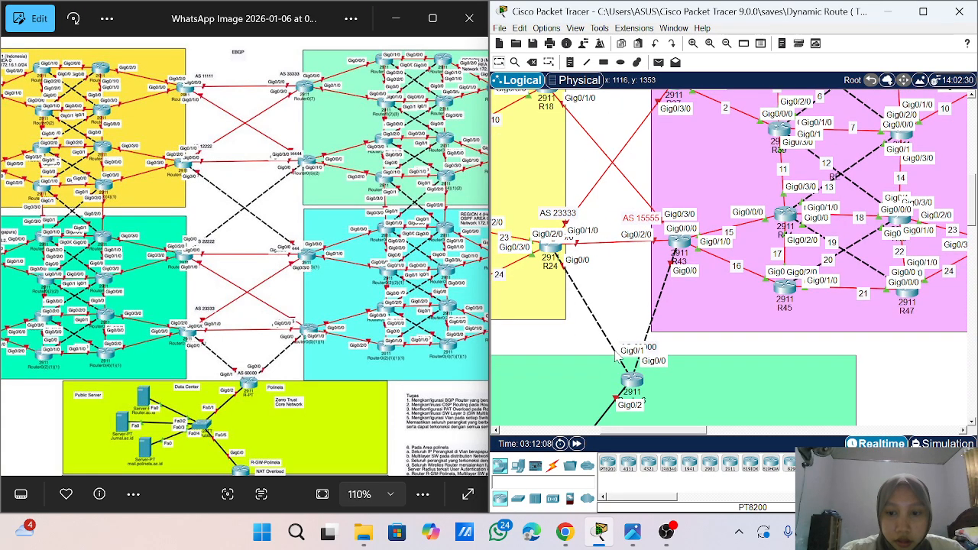
{"action": "left_click_drag", "start_coordinate": [640, 349], "coordinate": [619, 339]}
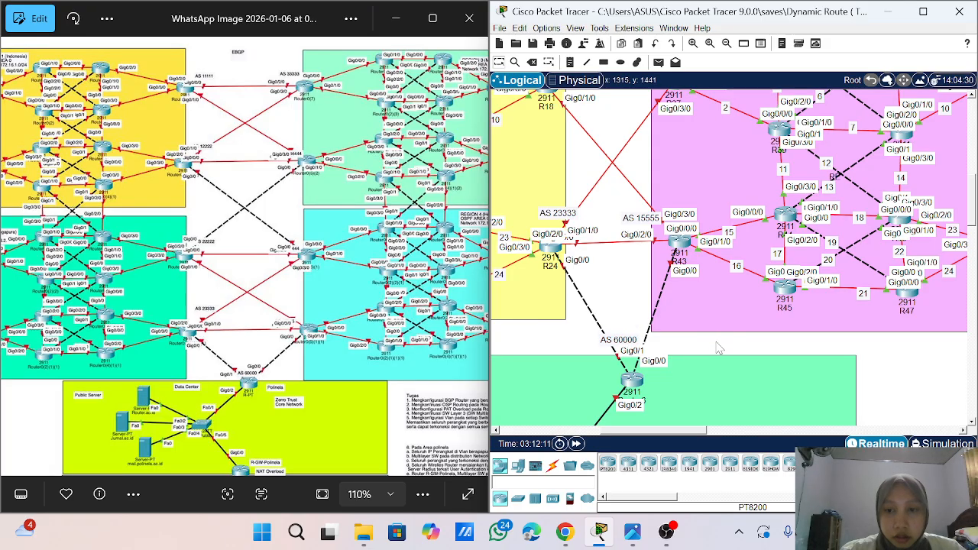
- Maximize the topology window and number the AS 11111 router's links to Region 3 with notes 1 (to AS 33333) and 2 (to 34444)
{"action": "scroll", "coordinate": [718, 349], "scroll_direction": "up", "scroll_amount": 10}
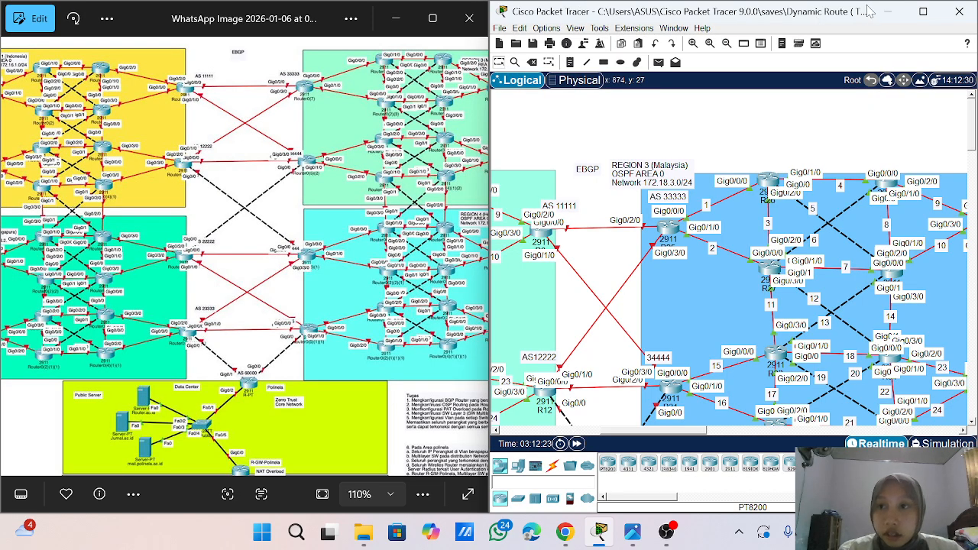
{"action": "left_click", "coordinate": [923, 12]}
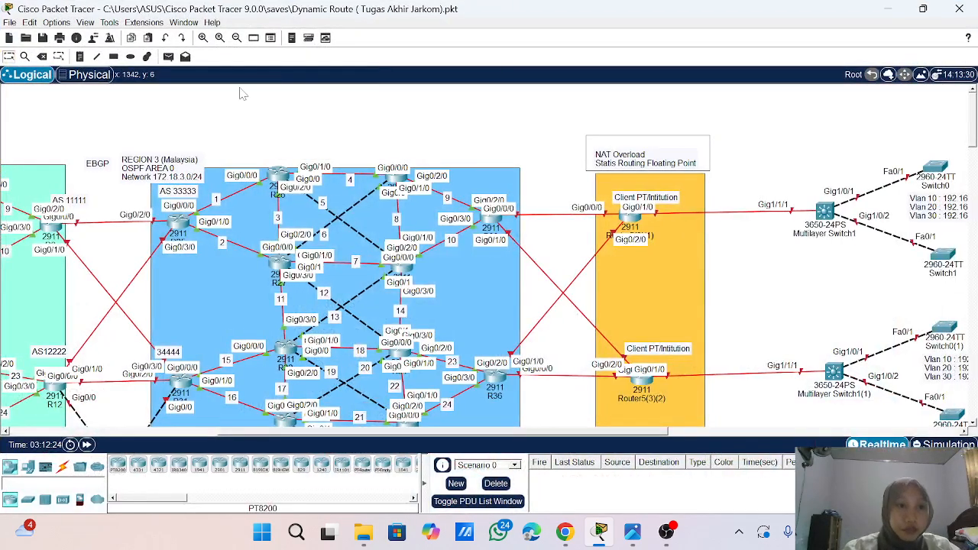
{"action": "scroll", "coordinate": [151, 240], "scroll_direction": "left", "scroll_amount": 5}
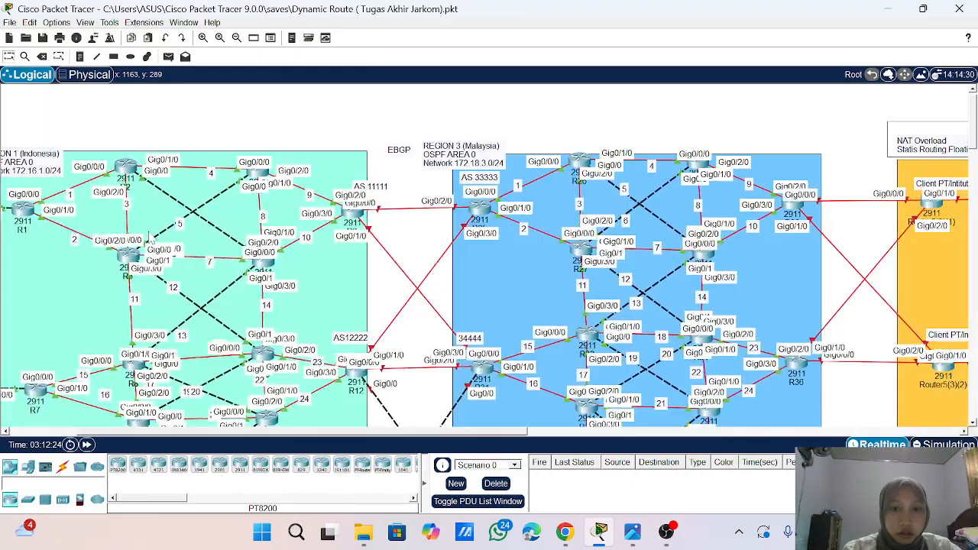
{"action": "scroll", "coordinate": [151, 240], "scroll_direction": "down", "scroll_amount": 2}
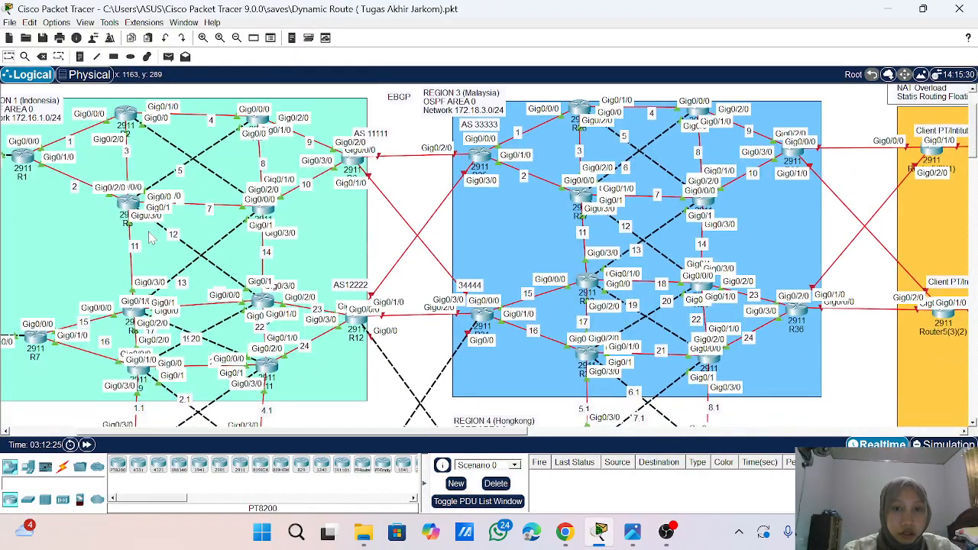
{"action": "scroll", "coordinate": [151, 240], "scroll_direction": "down", "scroll_amount": 1}
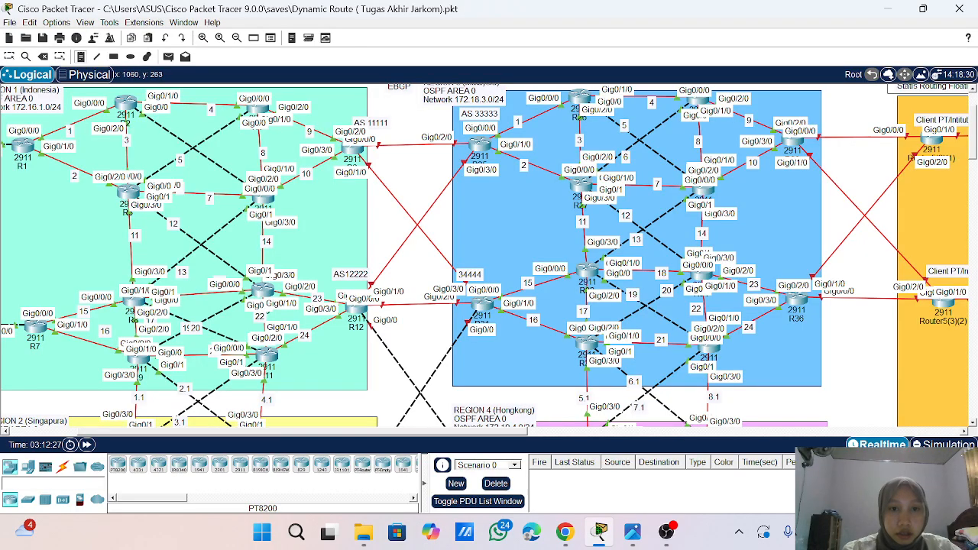
{"action": "left_click", "coordinate": [396, 145]}
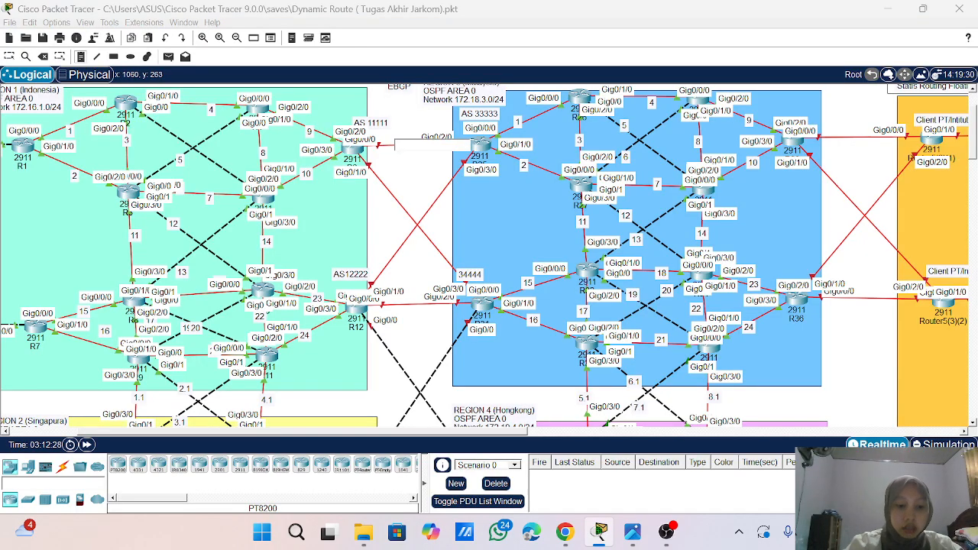
{"action": "type", "text": "1"}
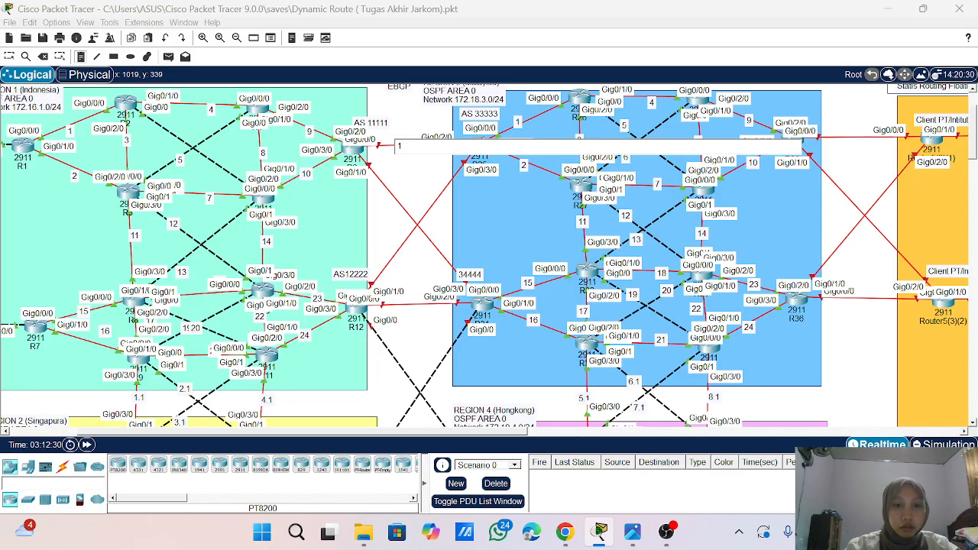
{"action": "left_click", "coordinate": [377, 184]}
{"action": "type", "text": "2"}
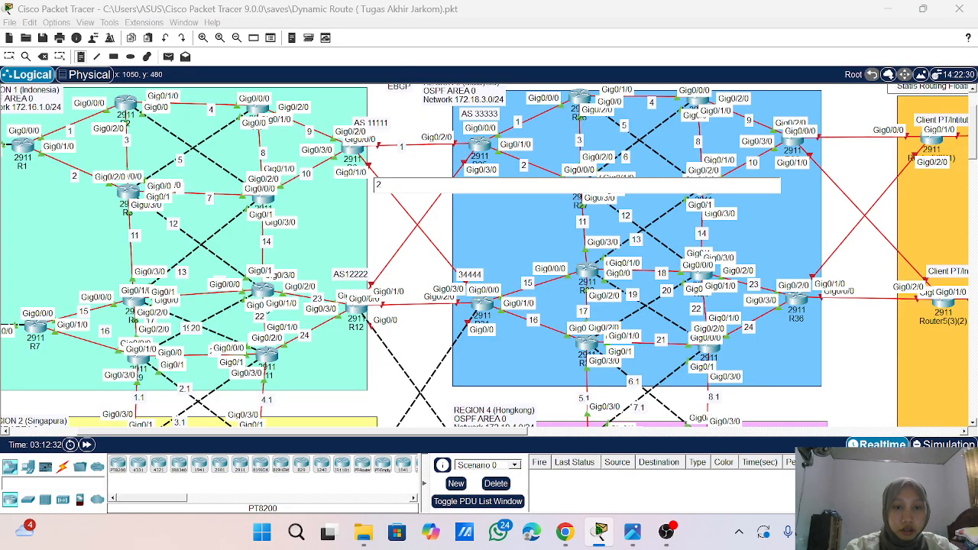
- Number R12's links to Region 3 with notes 3 (to AS 33333) and 4 (to 34444)
{"action": "left_click", "coordinate": [392, 255]}
{"action": "type", "text": "3"}
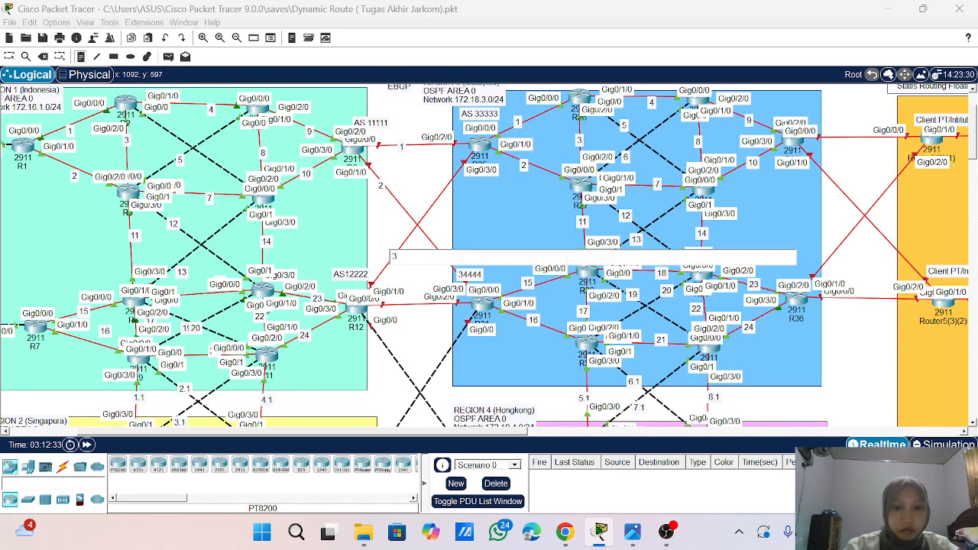
{"action": "left_click", "coordinate": [411, 310]}
{"action": "type", "text": "4"}
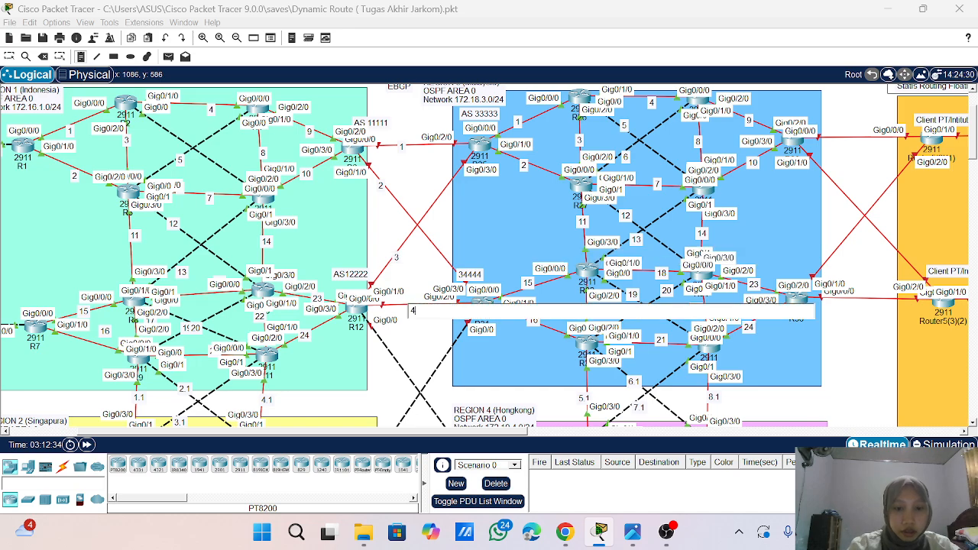
- Number the dashed cross-links with notes 5 (R12 to the AS 44444 router) and 6 (R18 to the 34444 router)
{"action": "left_click", "coordinate": [385, 347]}
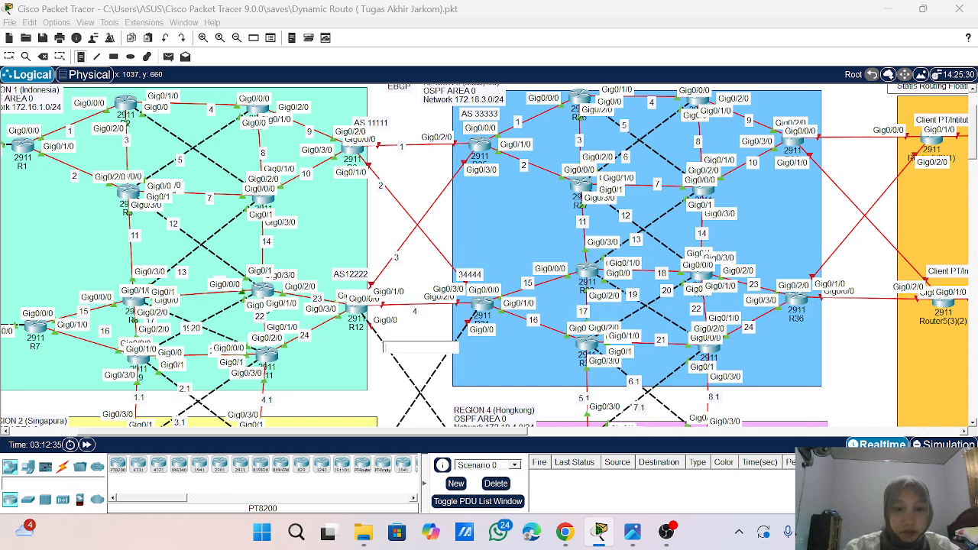
{"action": "type", "text": "5"}
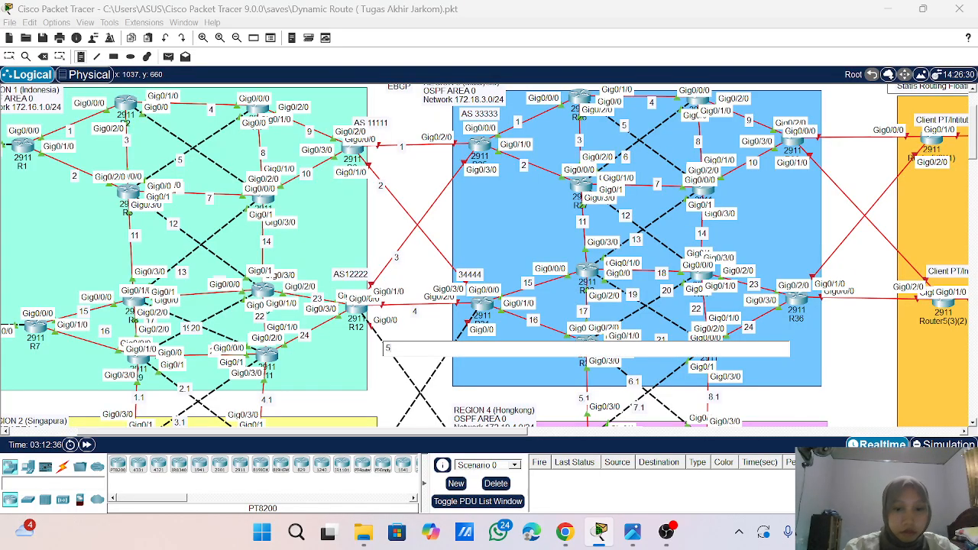
{"action": "scroll", "coordinate": [489, 256], "scroll_direction": "down", "scroll_amount": 5}
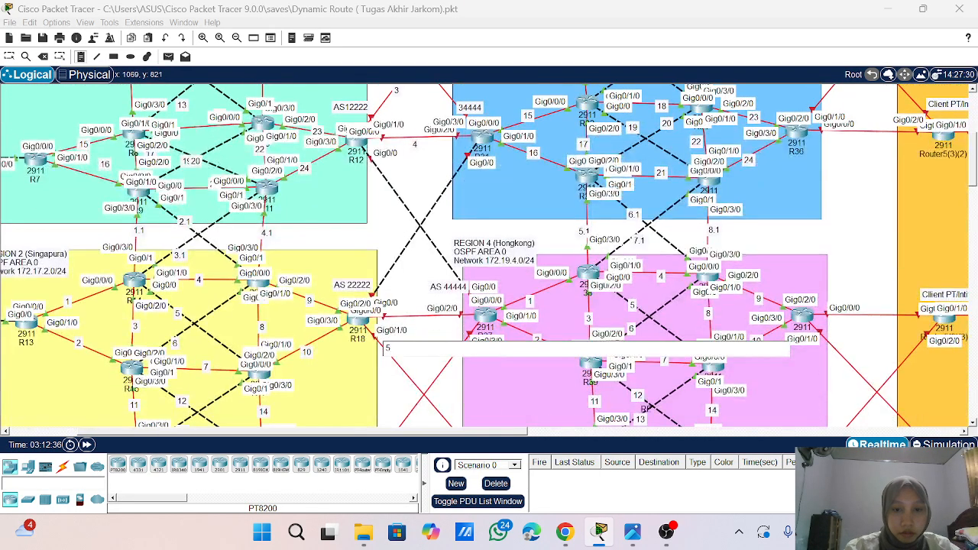
{"action": "left_click", "coordinate": [395, 258]}
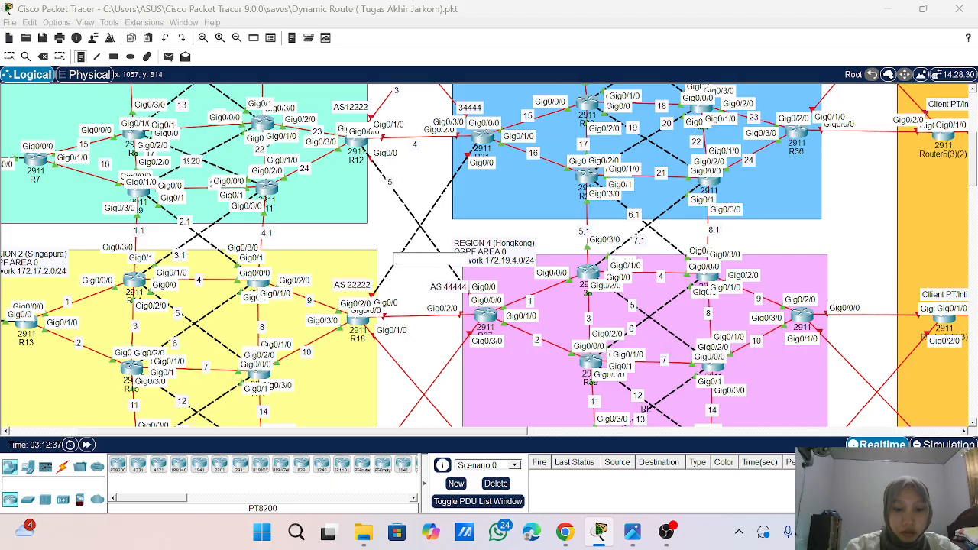
{"action": "type", "text": "6"}
- Number R18's links to Region 4 with notes 7 (to AS 44444) and 8 (to AS 15555)
{"action": "left_click", "coordinate": [412, 319]}
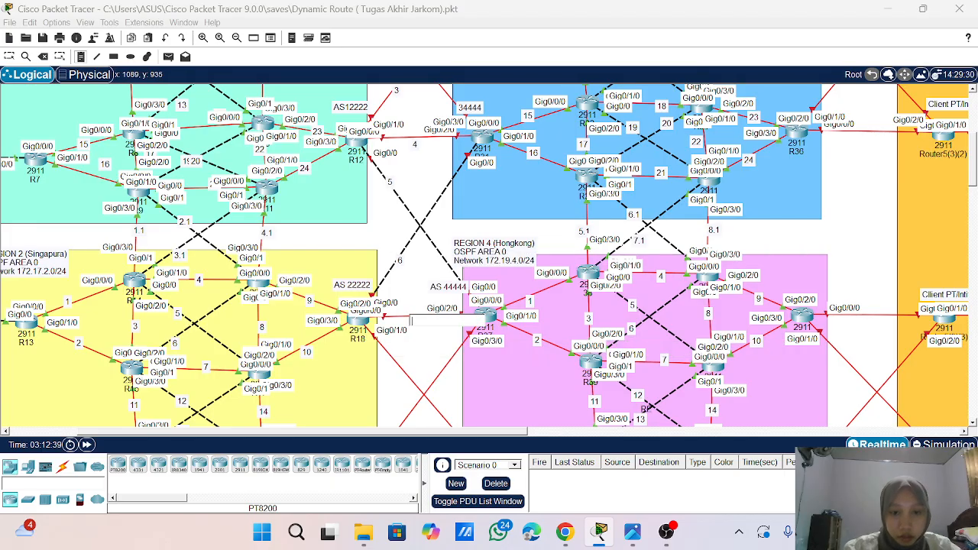
{"action": "type", "text": "7"}
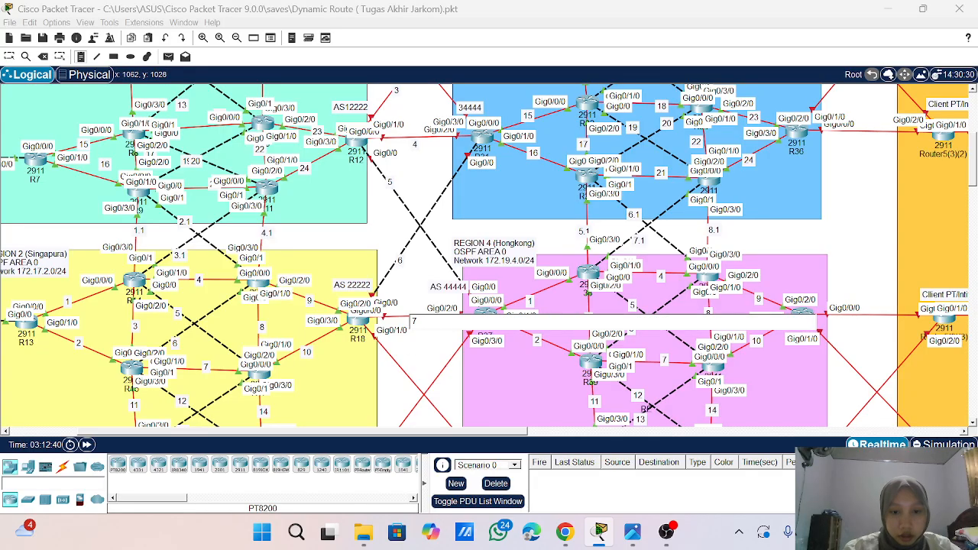
{"action": "left_click", "coordinate": [397, 365]}
{"action": "type", "text": "8"}
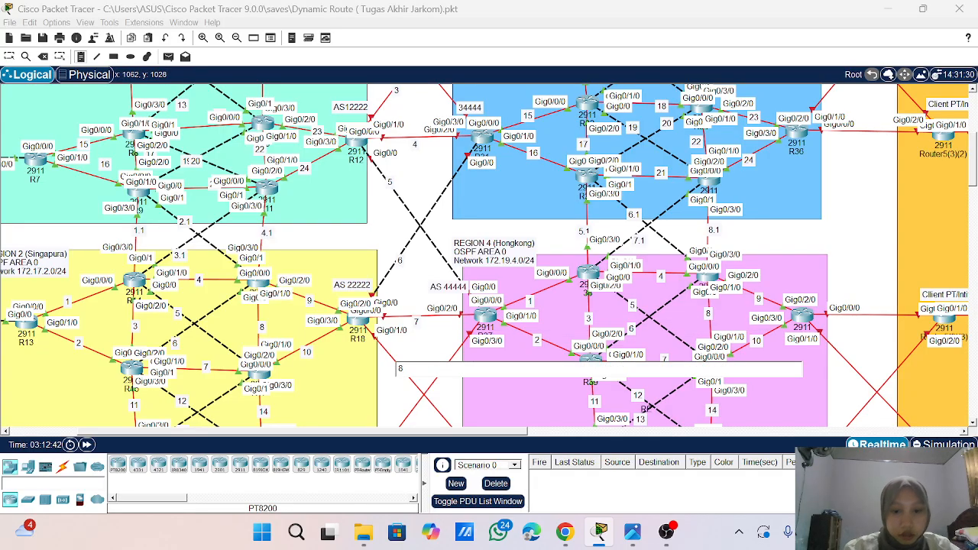
- Number R24's links to Region 4 with notes 9 (to AS 44444) and 10 (to AS 15555)
{"action": "left_click", "coordinate": [404, 417]}
{"action": "type", "text": "9"}
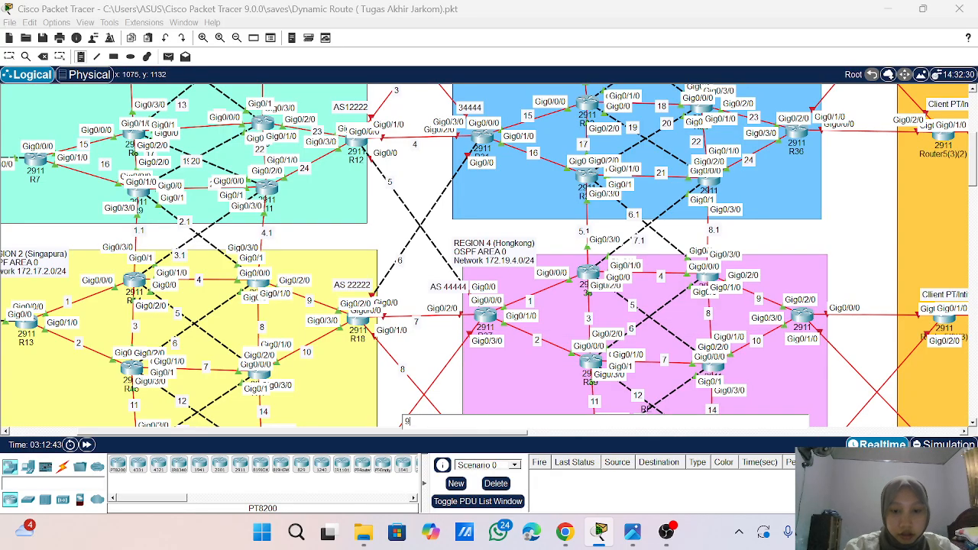
{"action": "scroll", "coordinate": [489, 256], "scroll_direction": "down", "scroll_amount": 8}
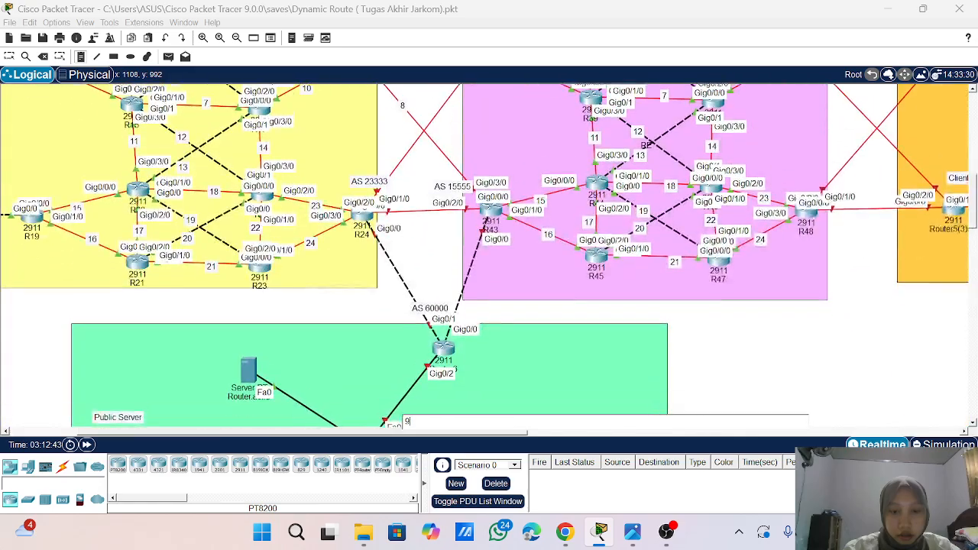
{"action": "left_click", "coordinate": [411, 223]}
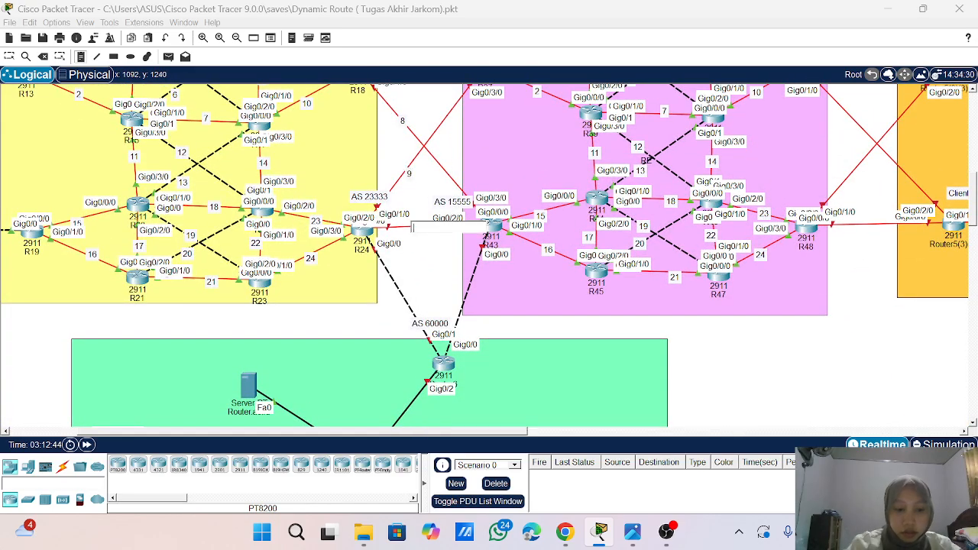
{"action": "type", "text": "10"}
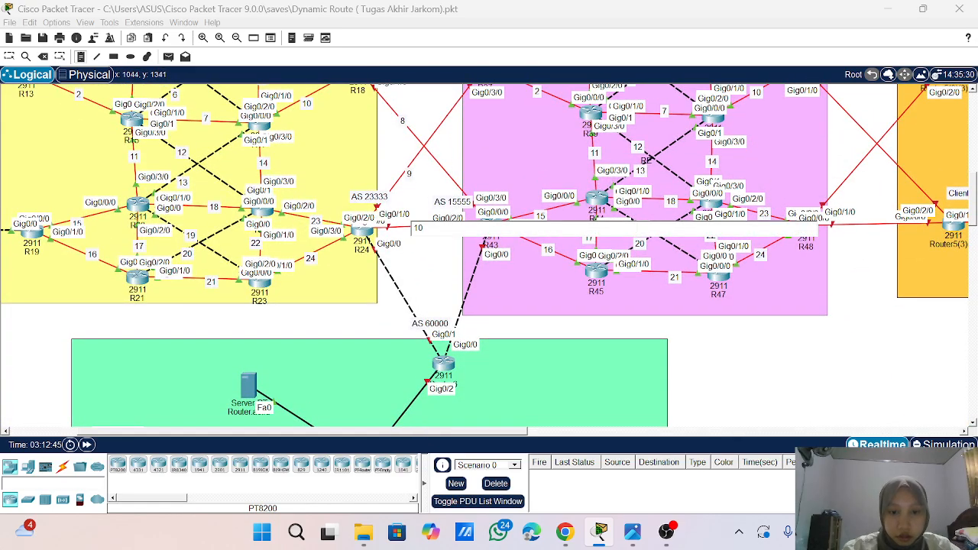
- Number the AS 60000 router's links with notes 11 (from R24) and 12 (from R43), then return to the Select tool
{"action": "left_click", "coordinate": [386, 275]}
{"action": "type", "text": "11"}
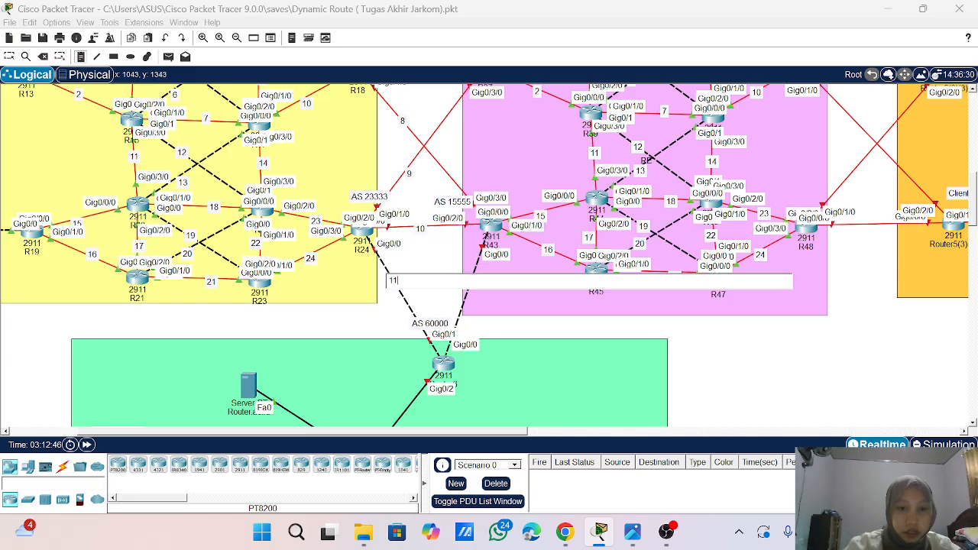
{"action": "left_click", "coordinate": [461, 308]}
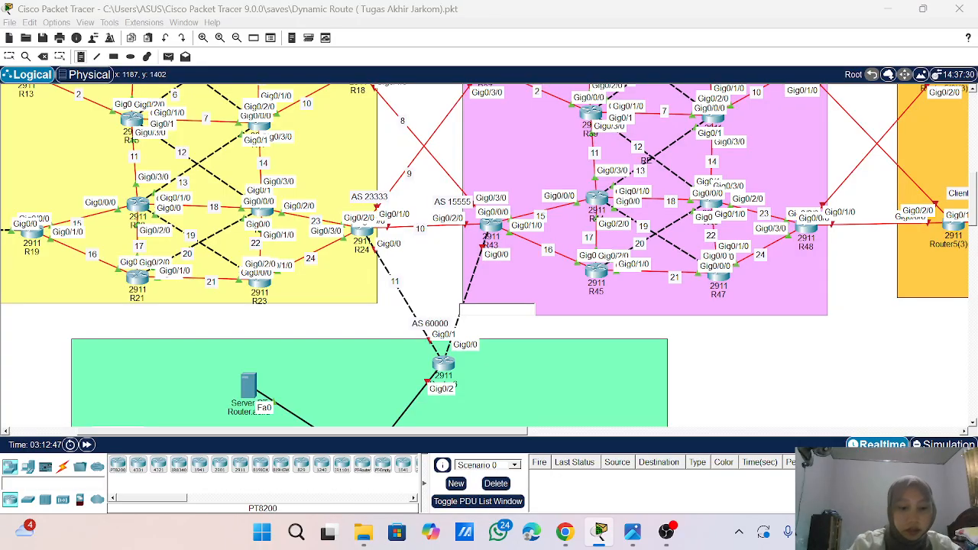
{"action": "type", "text": "12"}
{"action": "scroll", "coordinate": [489, 255], "scroll_direction": "up", "scroll_amount": 3}
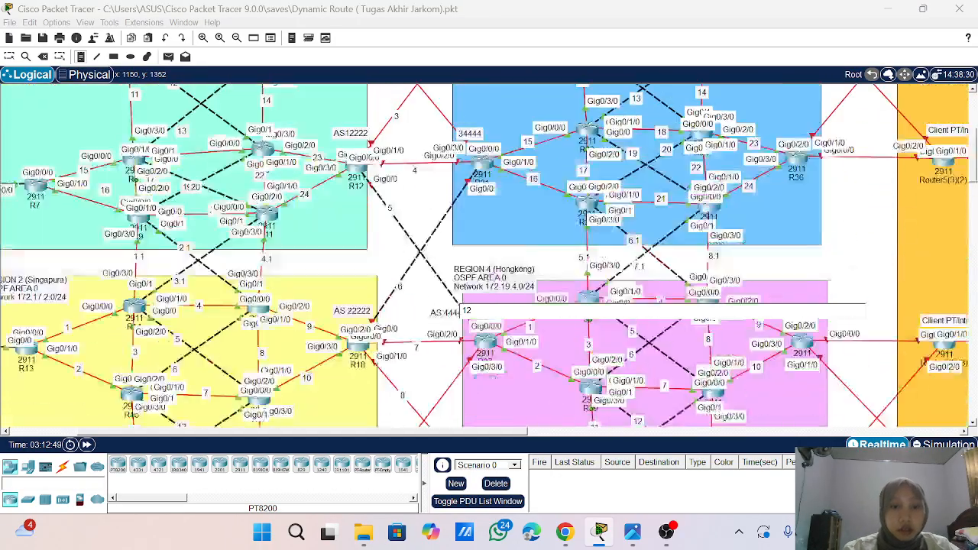
{"action": "scroll", "coordinate": [489, 256], "scroll_direction": "up", "scroll_amount": 2}
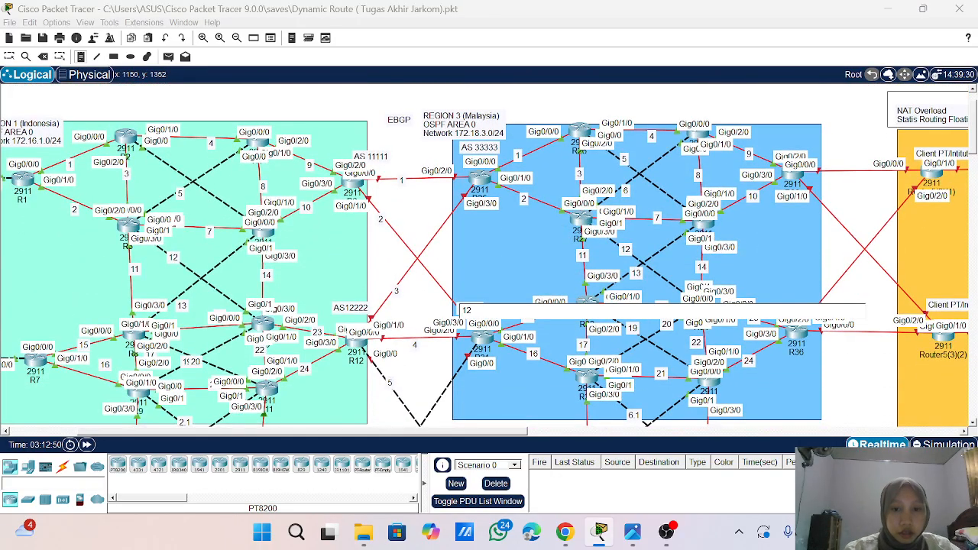
{"action": "left_click", "coordinate": [9, 61]}
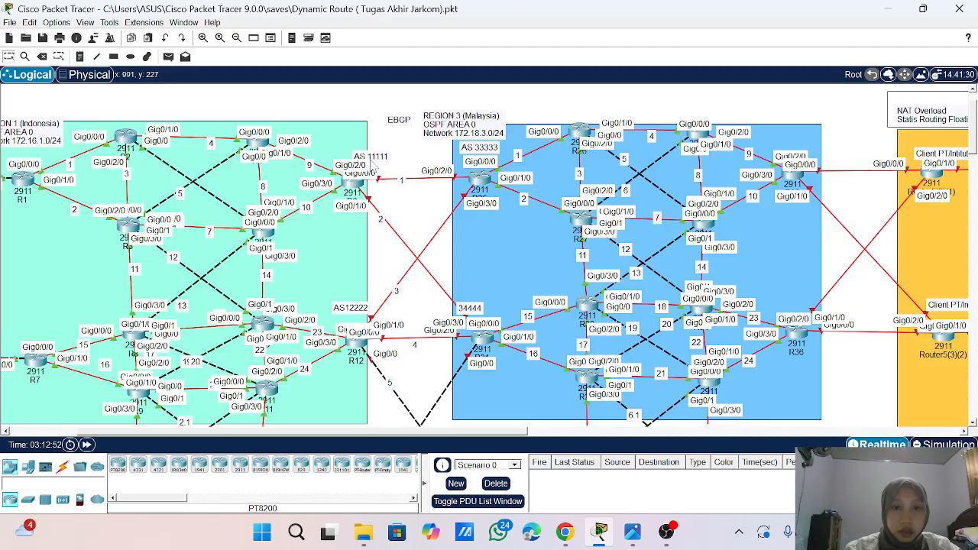
- Open R6's command line with its window clear of the EBGP link numbers and enter global configuration mode
{"action": "left_click", "coordinate": [356, 191]}
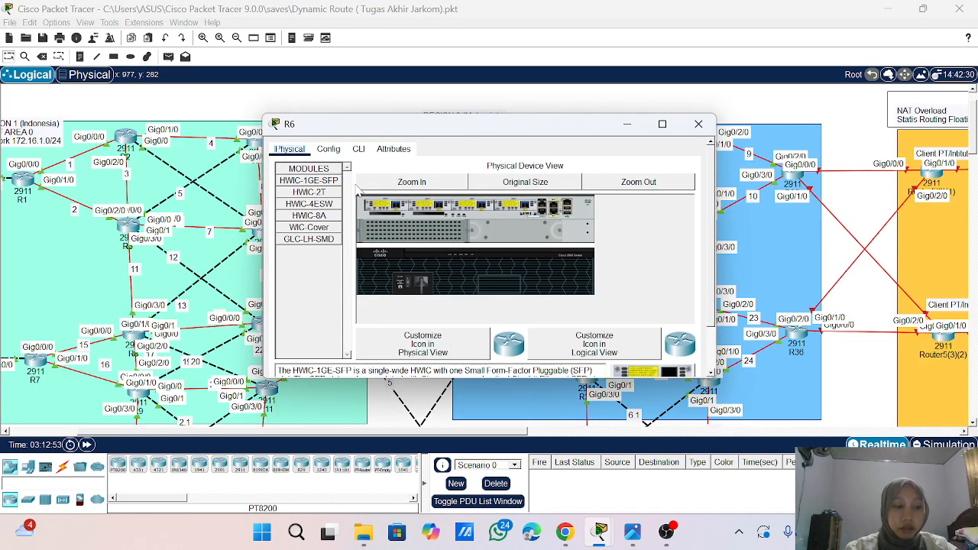
{"action": "left_click_drag", "start_coordinate": [460, 131], "coordinate": [674, 81]}
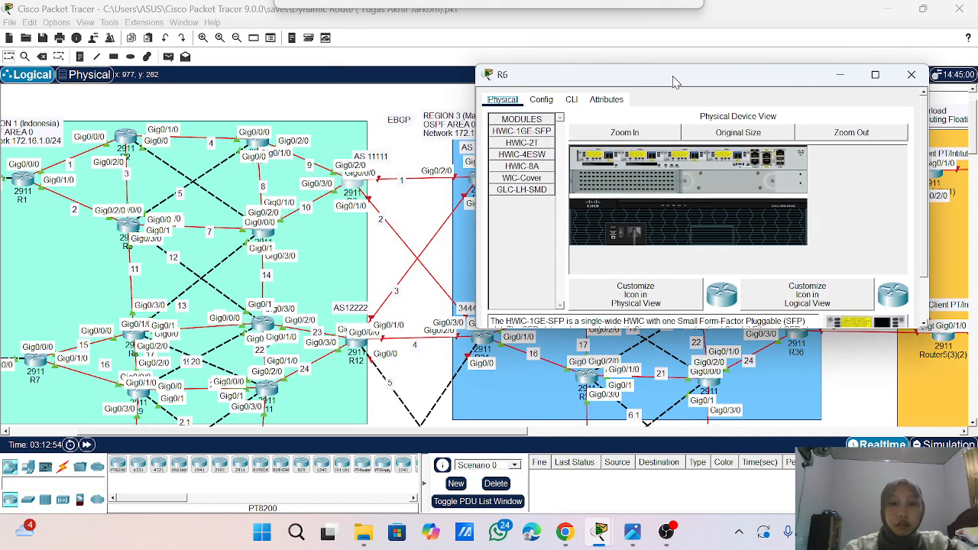
{"action": "left_click", "coordinate": [572, 100]}
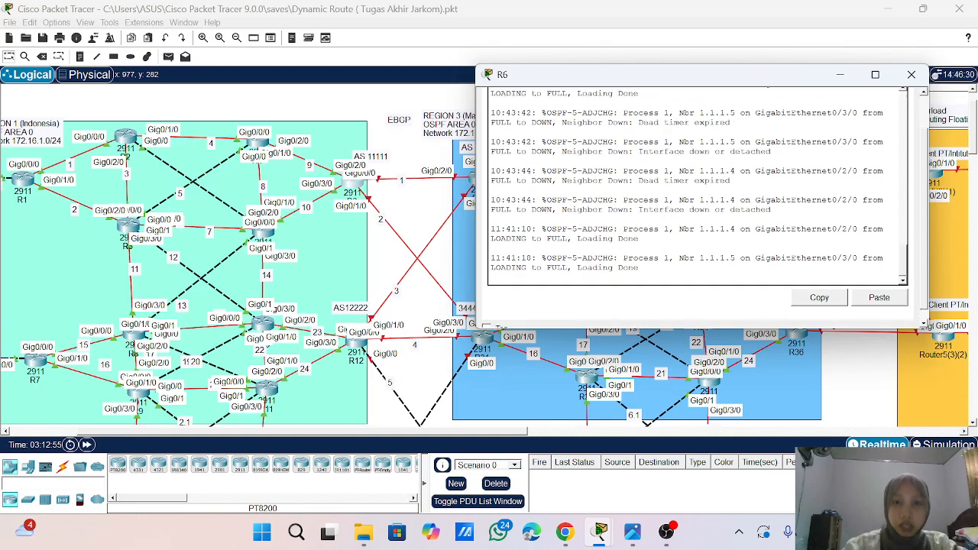
{"action": "key", "text": "Return"}
{"action": "key", "text": "Return"}
{"action": "key", "text": "Return"}
{"action": "key", "text": "Return"}
{"action": "key", "text": "Return"}
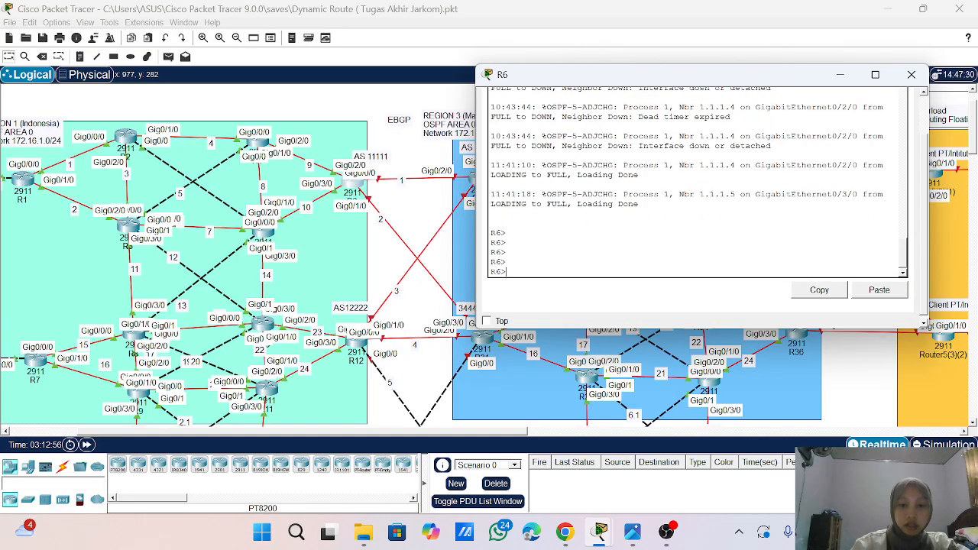
{"action": "type", "text": "ena"}
{"action": "key", "text": "Return"}
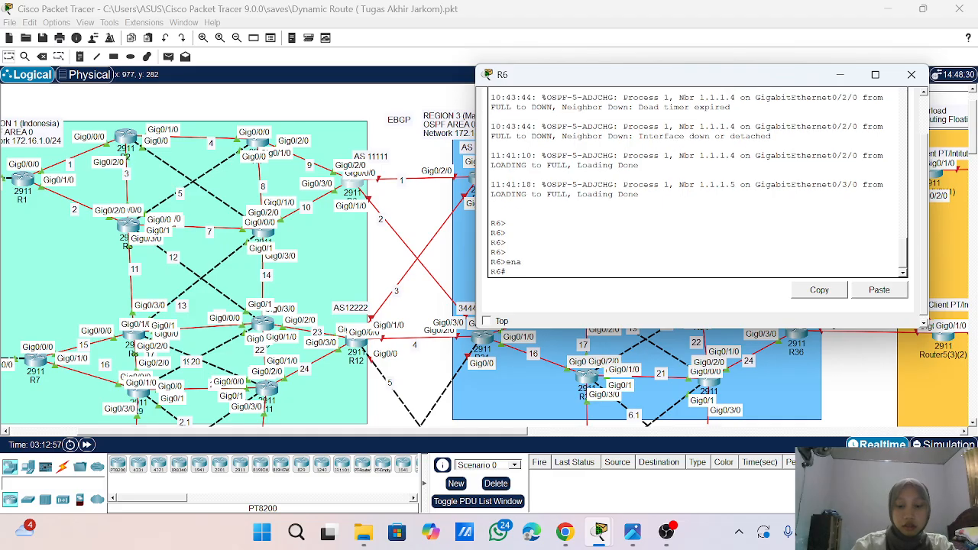
{"action": "type", "text": "conf t"}
{"action": "key", "text": "Return"}
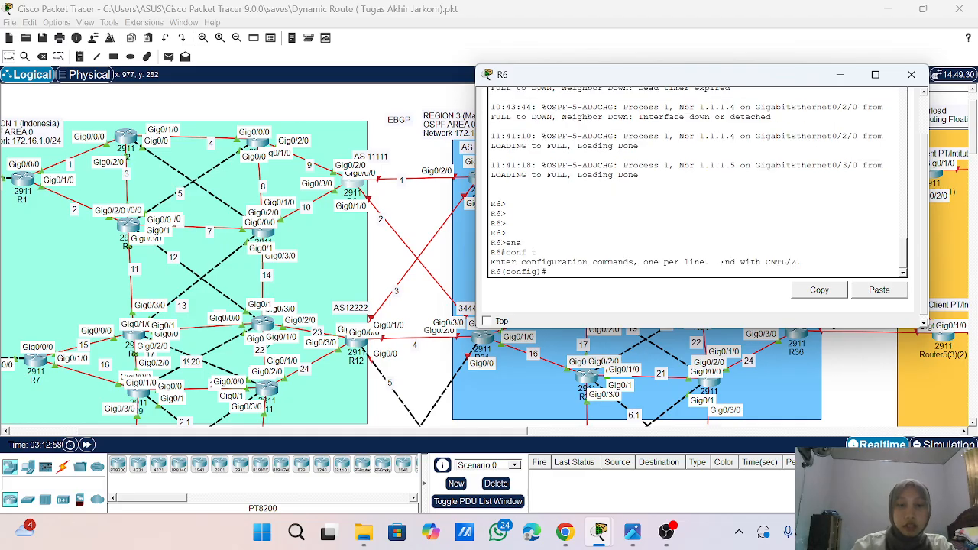
{"action": "key", "text": "Return"}
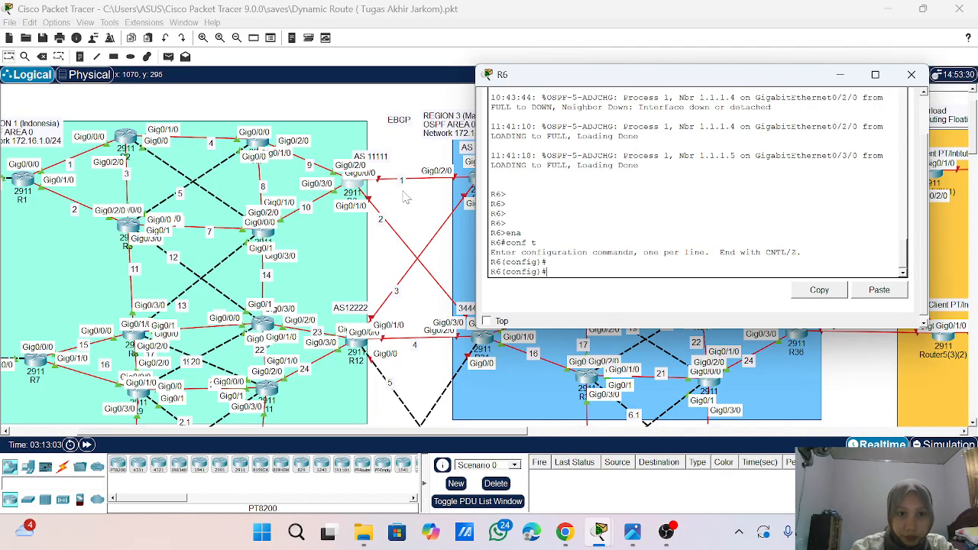
- Assign 10.10.1.1 255.255.255.0 to R6's interface g0/0/0 on EBGP link 1 and enable the interface
{"action": "type", "text": "i"}
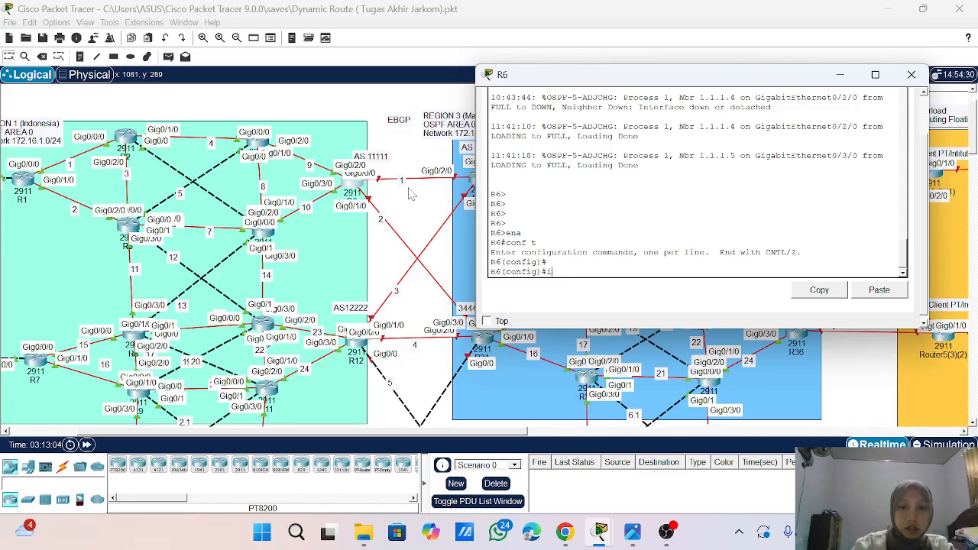
{"action": "type", "text": "p nt g0"}
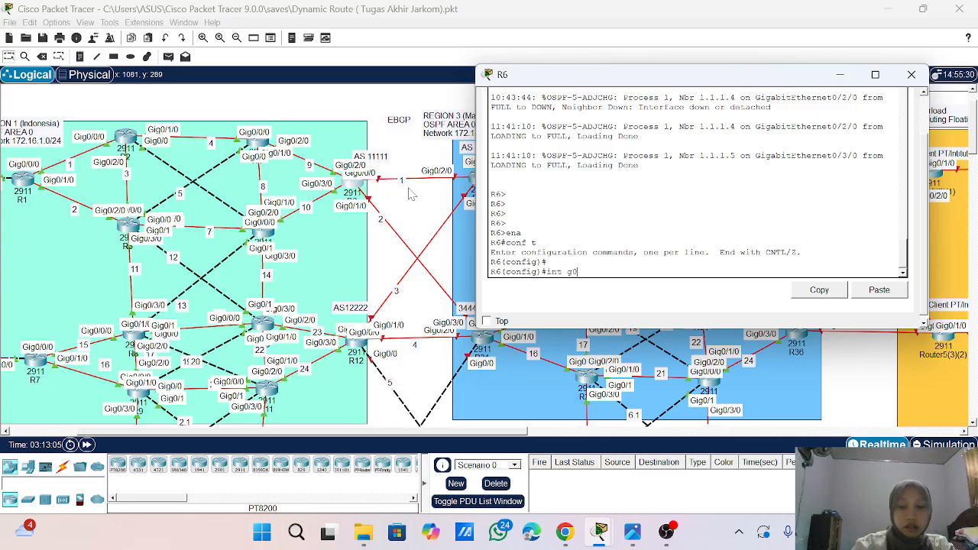
{"action": "type", "text": "/0/0"}
{"action": "key", "text": "Return"}
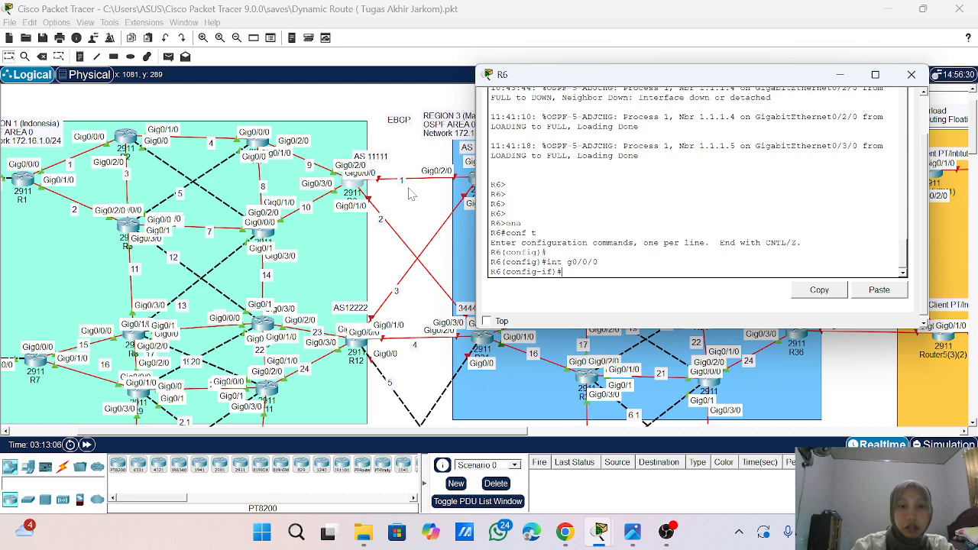
{"action": "type", "text": "ip ad"}
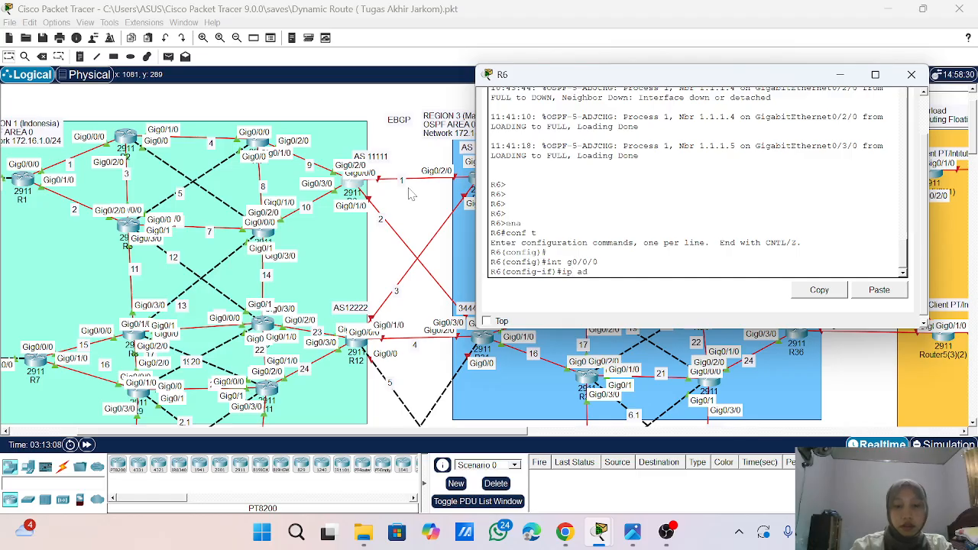
{"action": "type", "text": "d 10"}
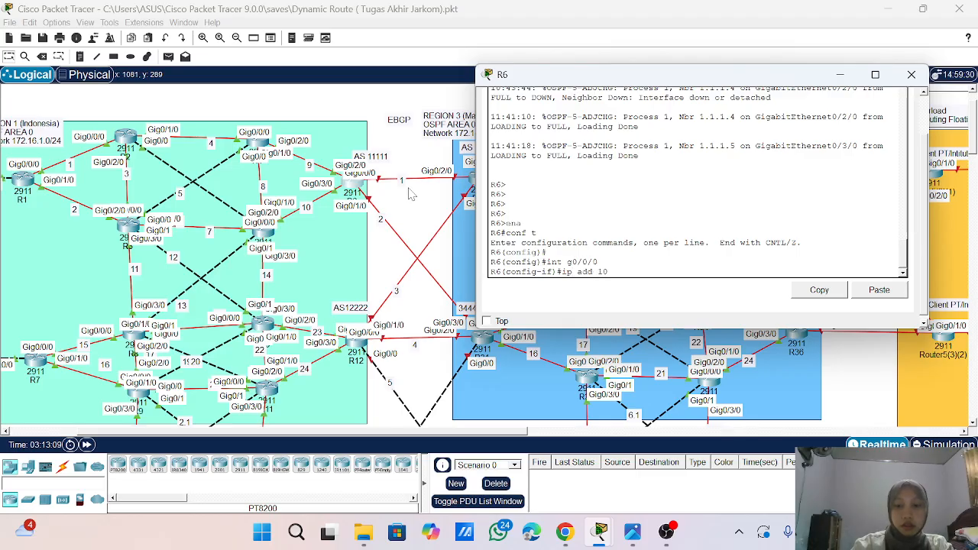
{"action": "type", "text": ".10."}
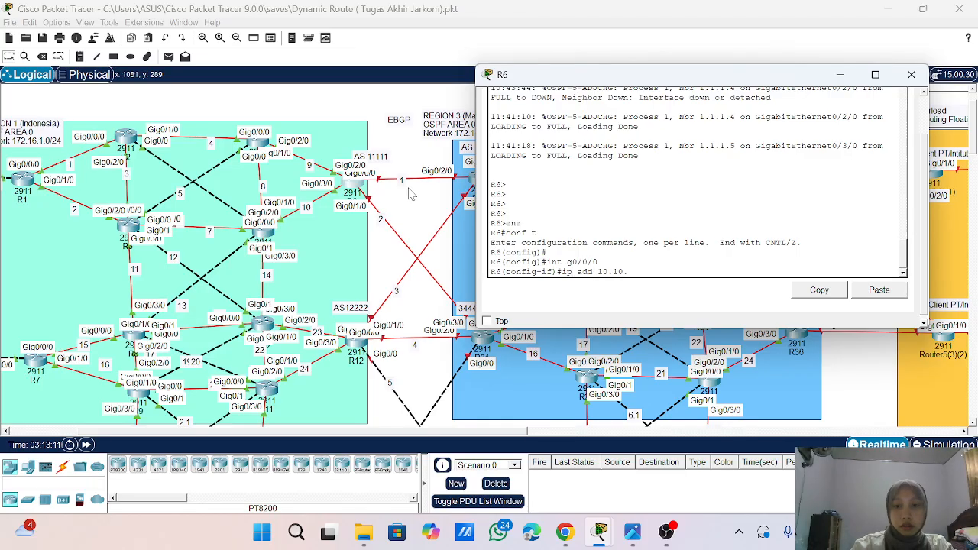
{"action": "type", "text": "1."}
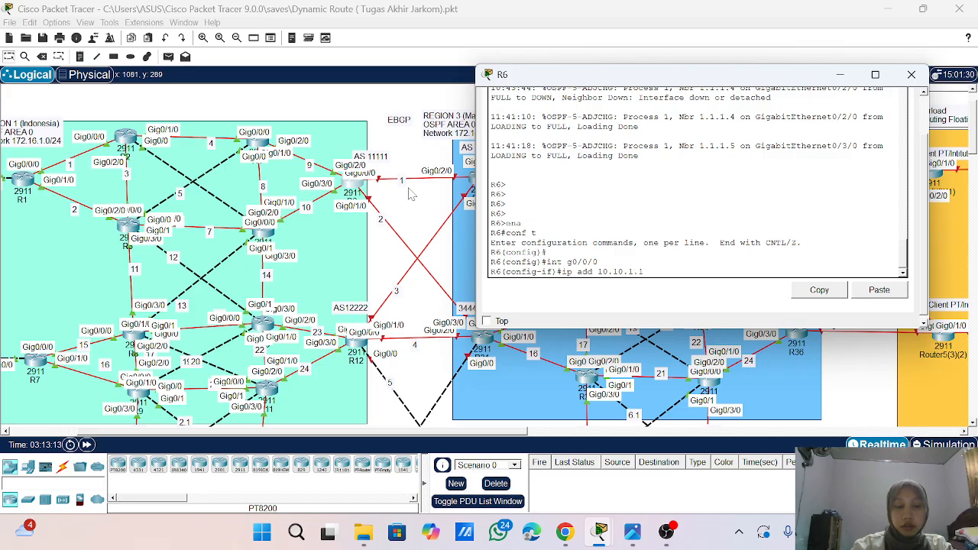
{"action": "type", "text": "1 "}
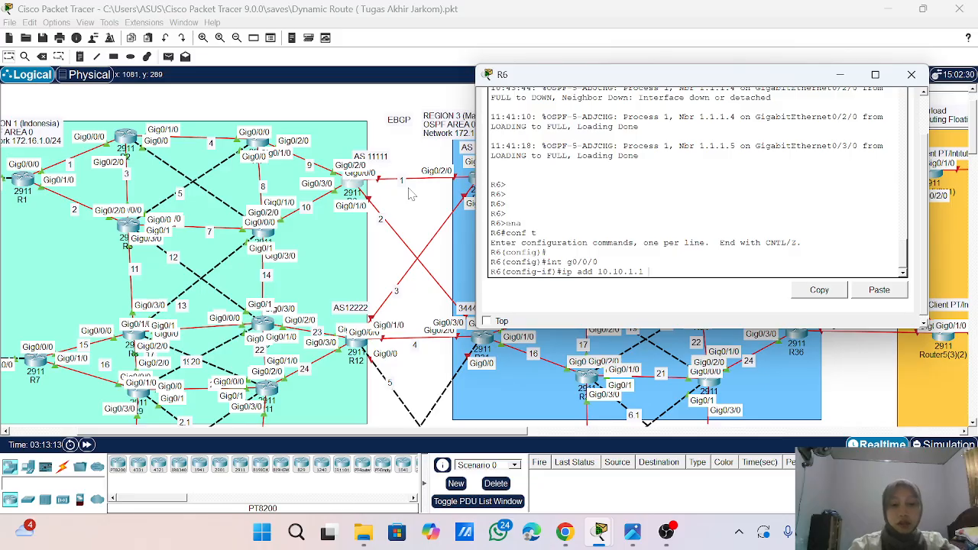
{"action": "type", "text": "255.2"}
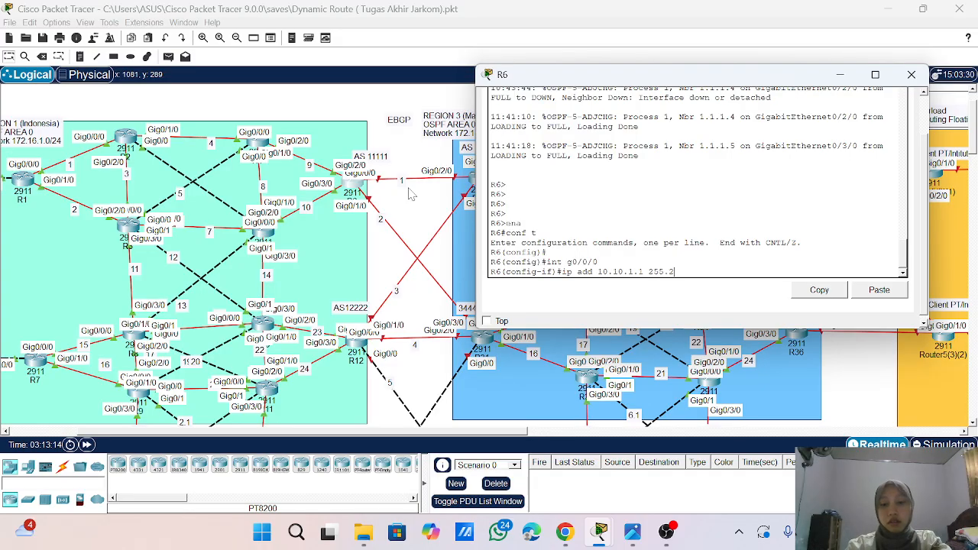
{"action": "type", "text": "55.255.0"}
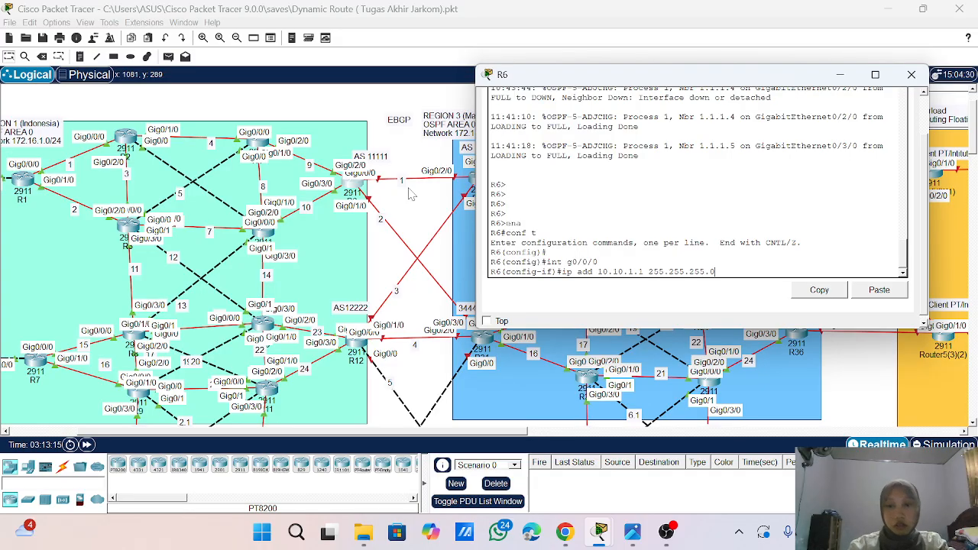
{"action": "key", "text": "Return"}
{"action": "type", "text": "no sh"}
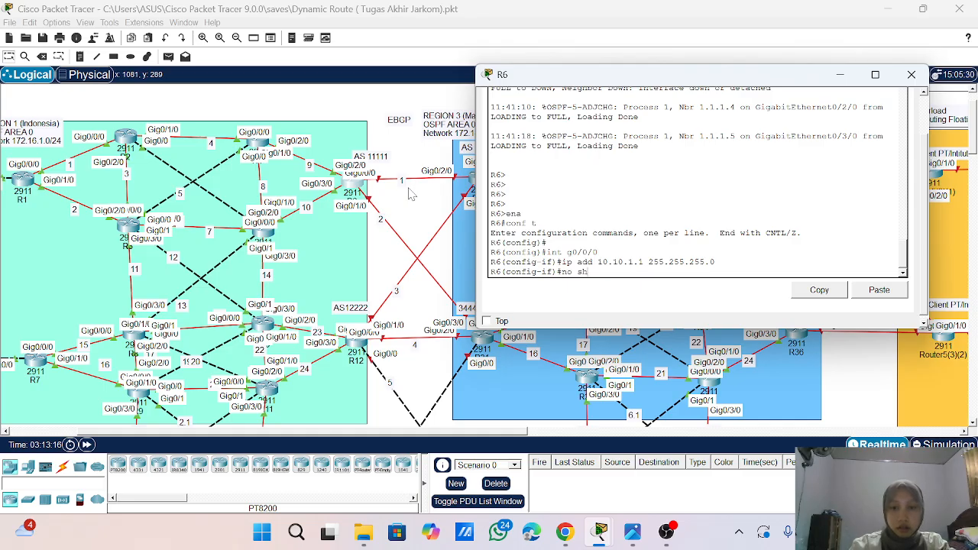
{"action": "key", "text": "Return"}
{"action": "key", "text": "Return"}
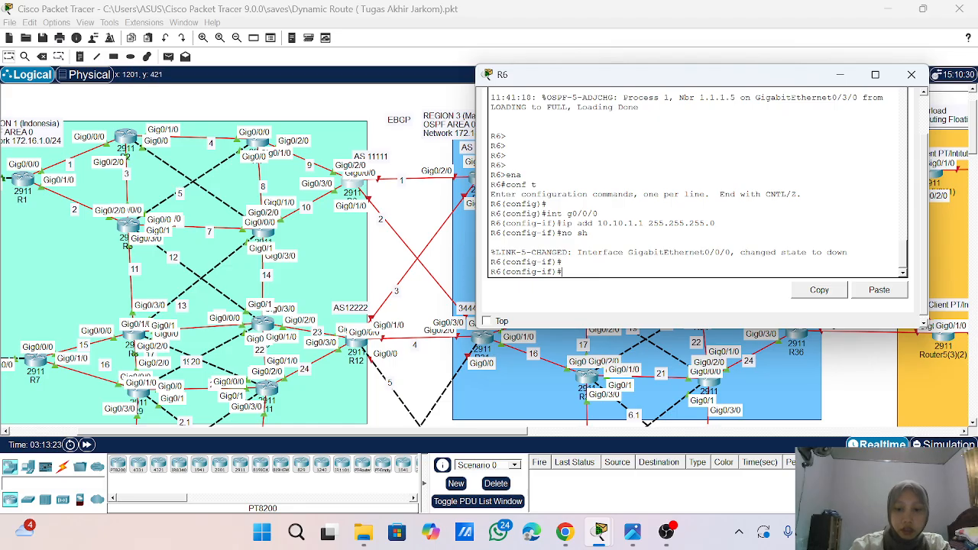
- Assign 10.10.2.1 255.255.255.0 to R6's interface g0/1/0 on EBGP link 2
{"action": "type", "text": "int g0/1"}
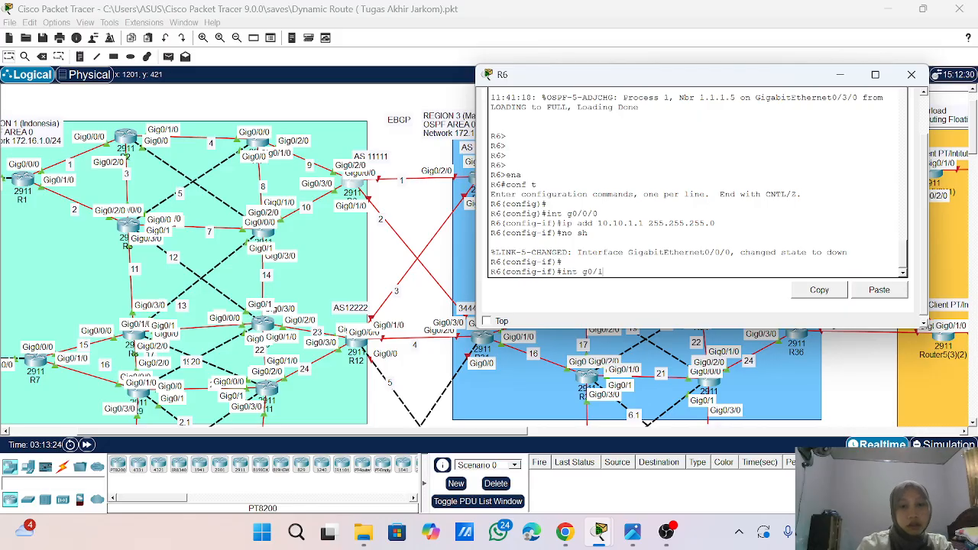
{"action": "type", "text": "//0"}
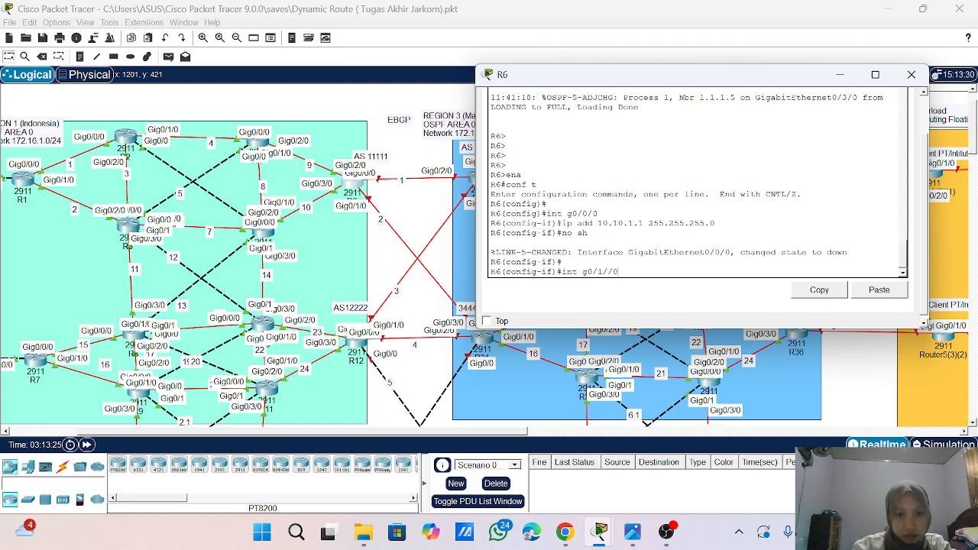
{"action": "key", "text": "Return"}
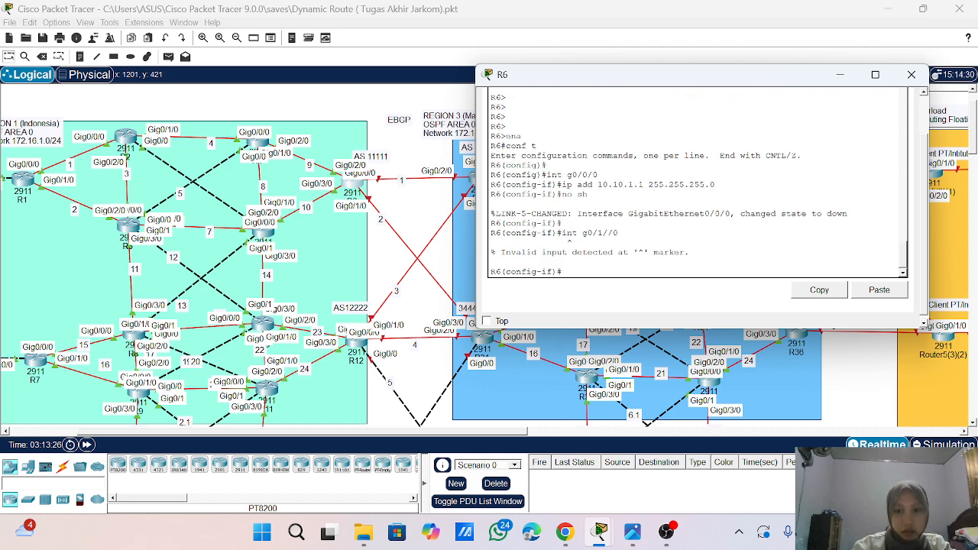
{"action": "key", "text": "Up"}
{"action": "key", "text": "Left"}
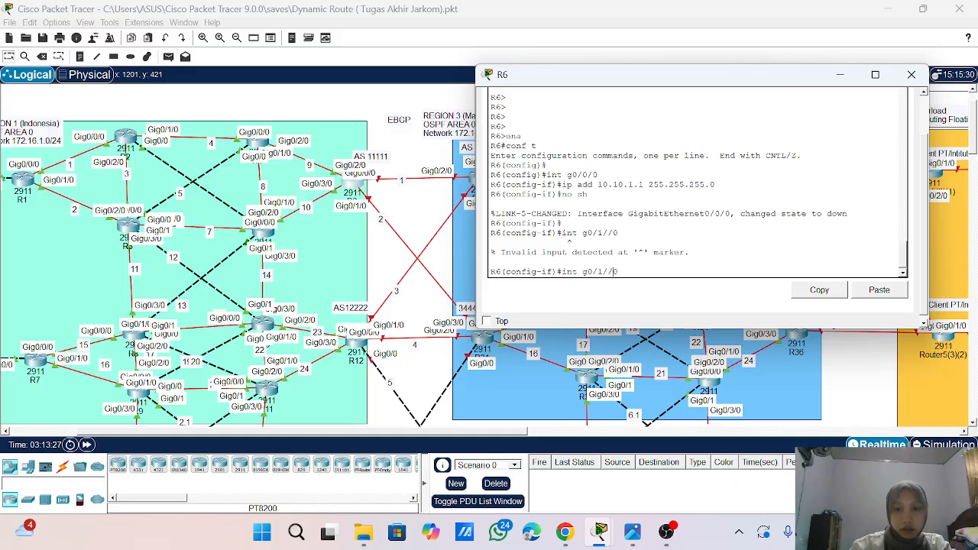
{"action": "key", "text": "BackSpace"}
{"action": "key", "text": "Return"}
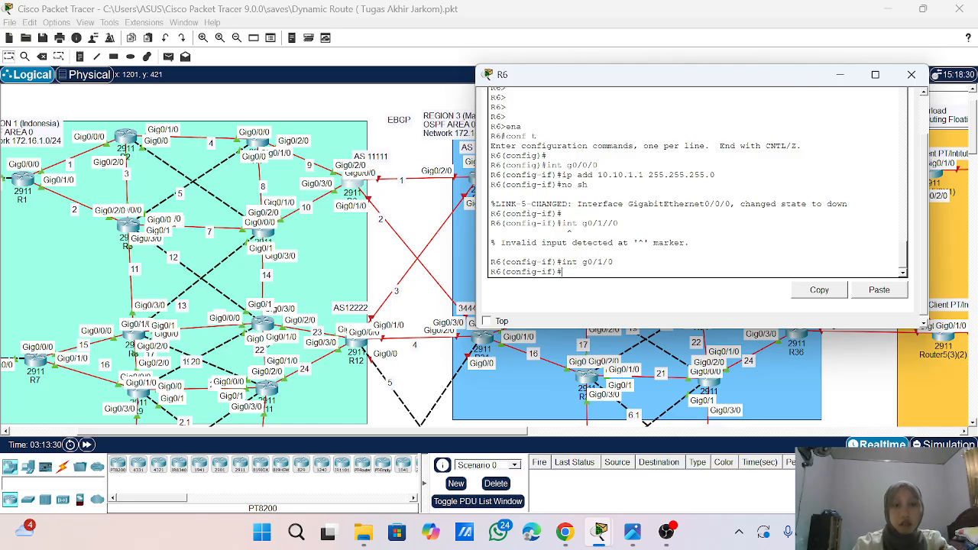
{"action": "type", "text": "ip"}
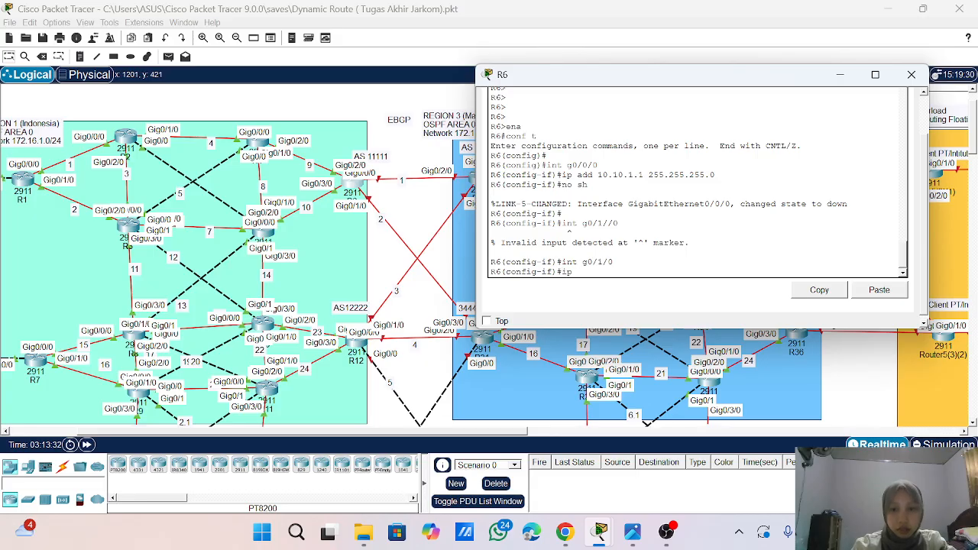
{"action": "type", "text": " add"}
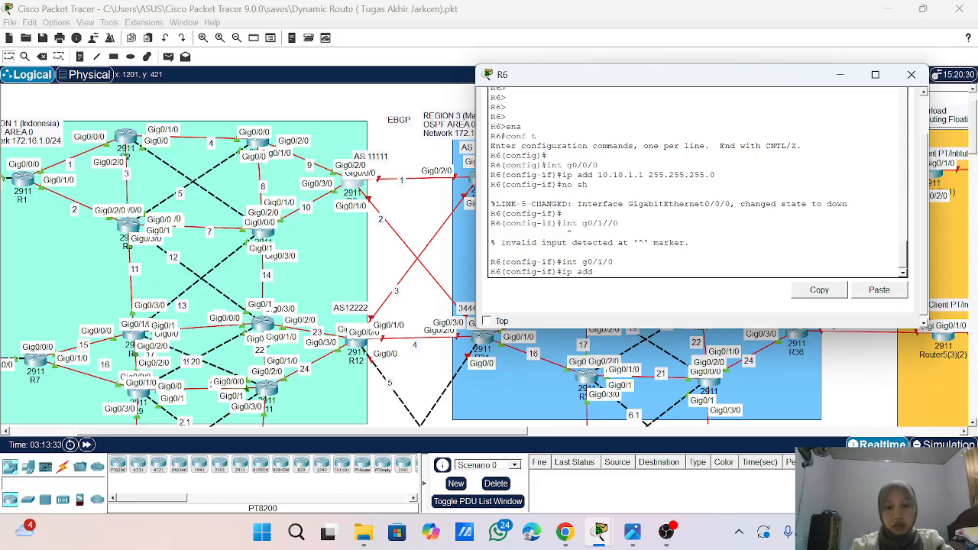
{"action": "type", "text": " 10/1="}
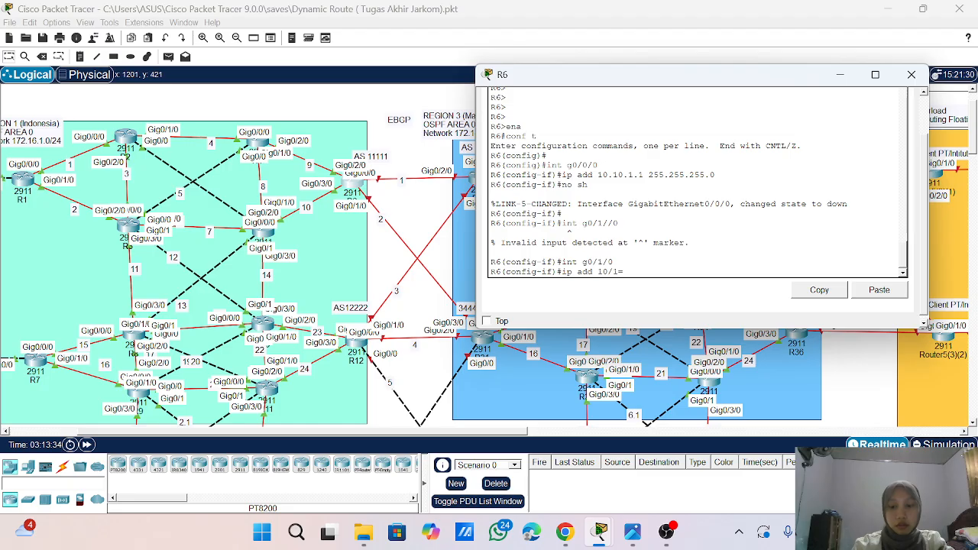
{"action": "key", "text": "BackSpace"}
{"action": "key", "text": "BackSpace"}
{"action": "type", "text": ".0"}
{"action": "key", "text": "BackSpace"}
{"action": "type", "text": "10."}
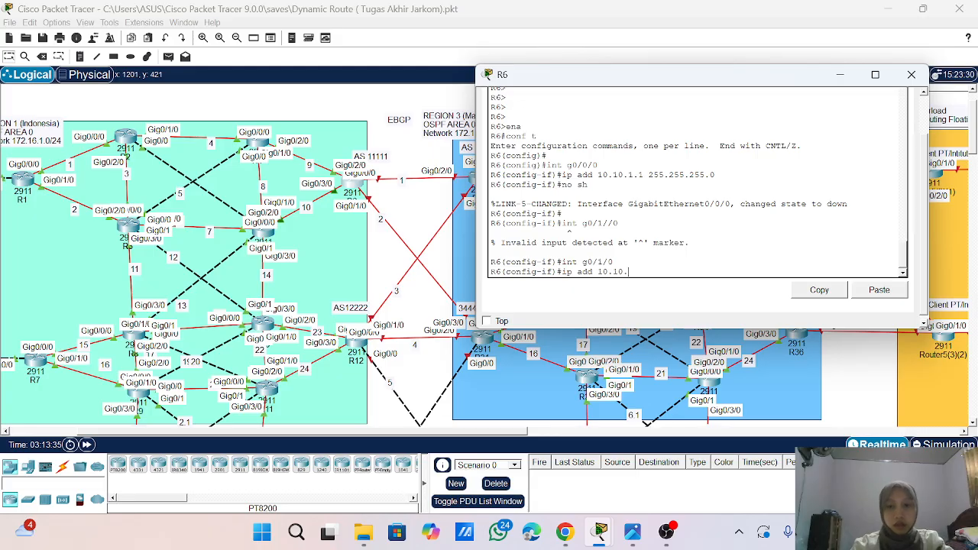
{"action": "type", "text": "2."}
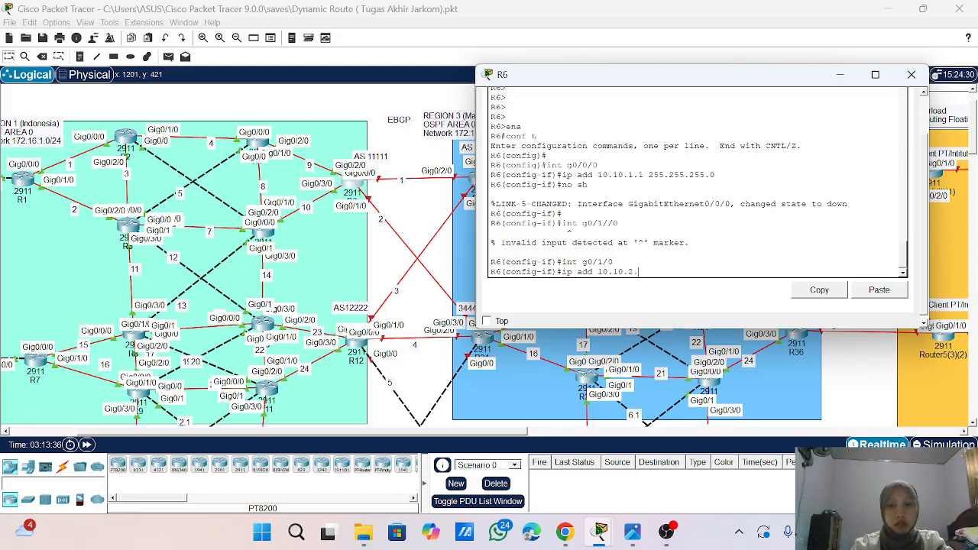
{"action": "type", "text": "1 255.255.255.0"}
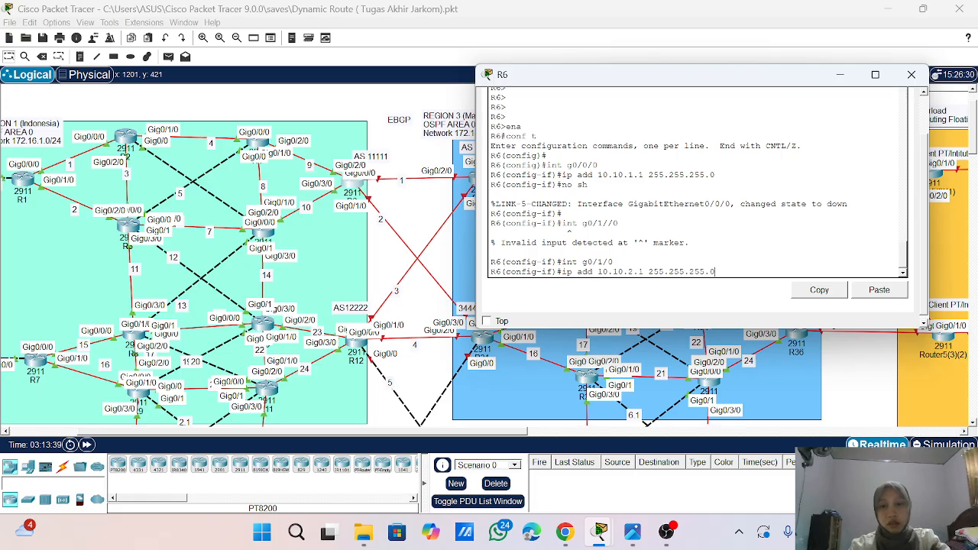
{"action": "key", "text": "Return"}
- Enable R6's interface g0/1/0
{"action": "type", "text": "no s"}
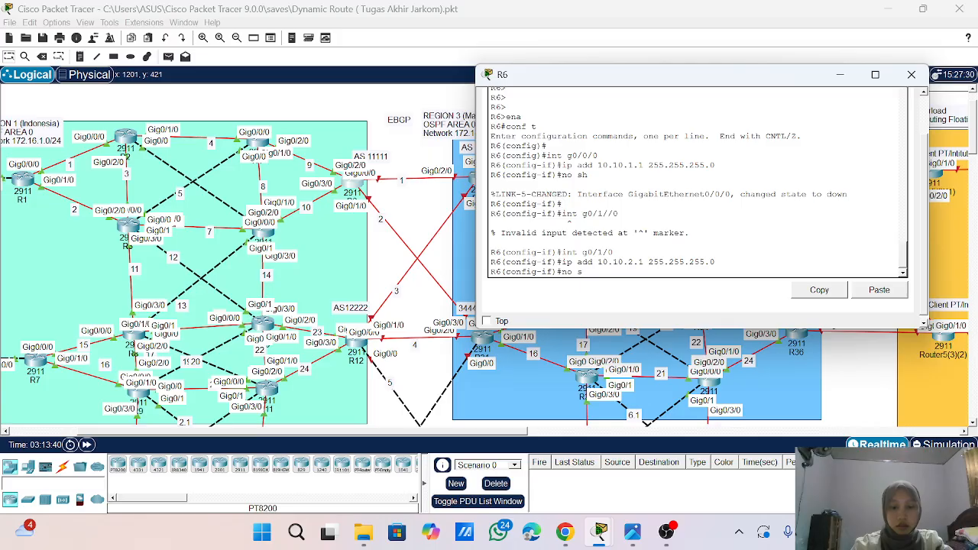
{"action": "type", "text": "h"}
{"action": "key", "text": "Return"}
{"action": "key", "text": "Return"}
{"action": "key", "text": "Return"}
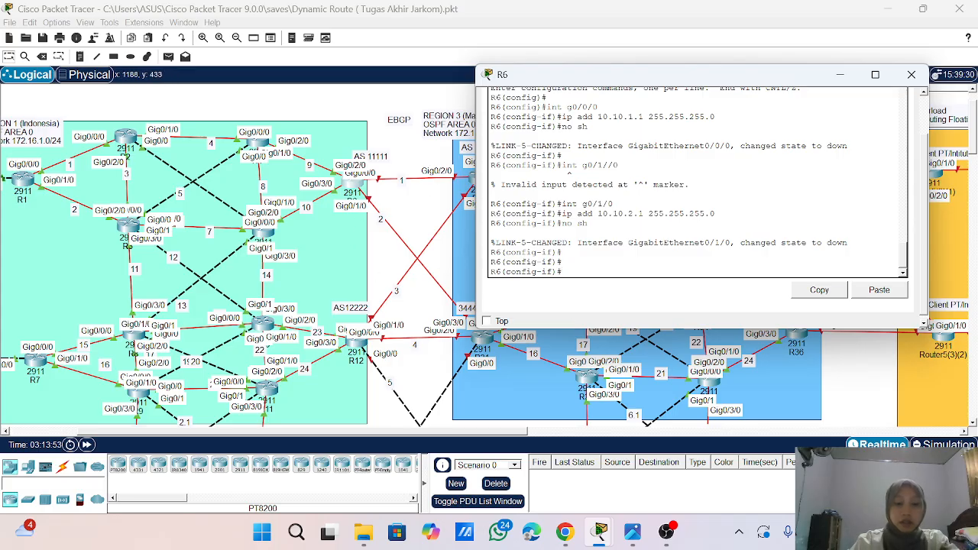
- Leave R6's interface configuration and enter router configuration for OSPF process 1
{"action": "type", "text": "xit"}
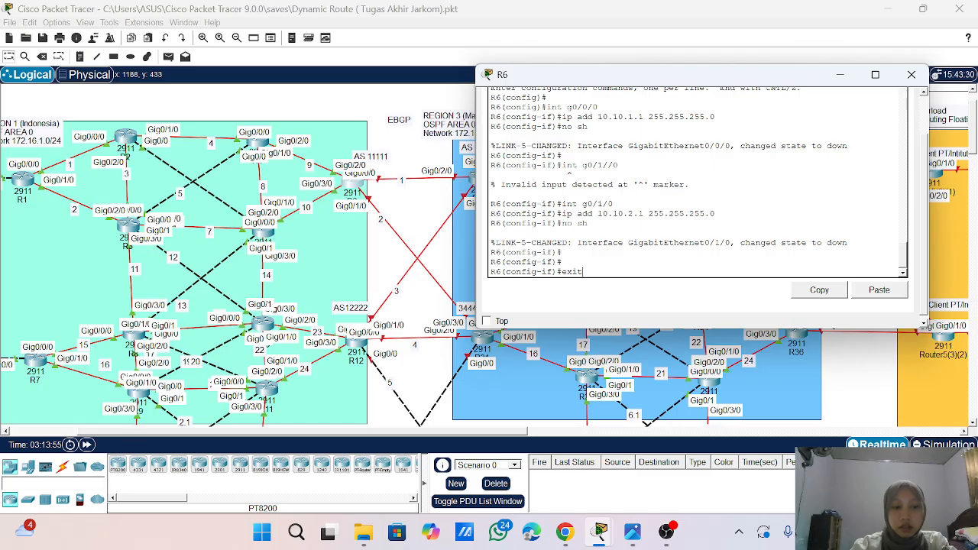
{"action": "type", "text": "router "}
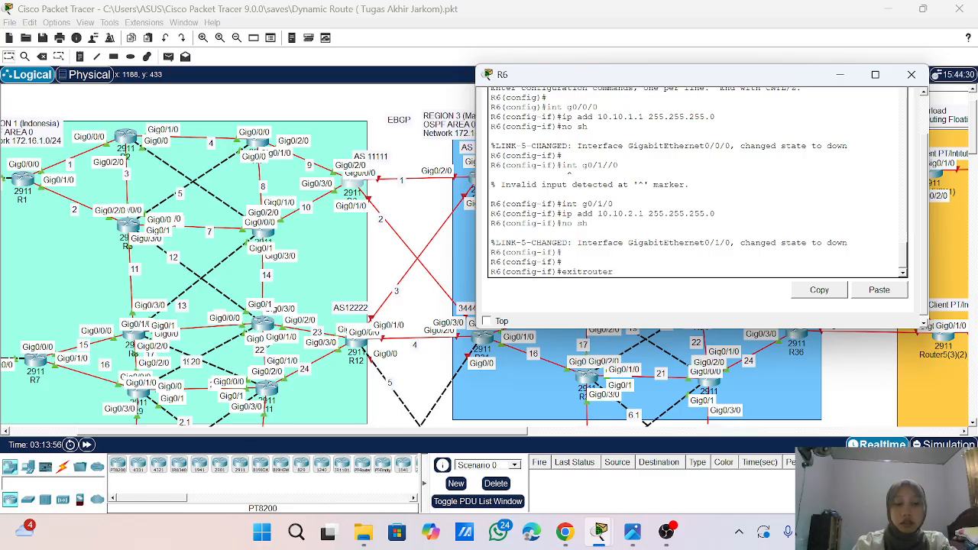
{"action": "type", "text": "ospf 1"}
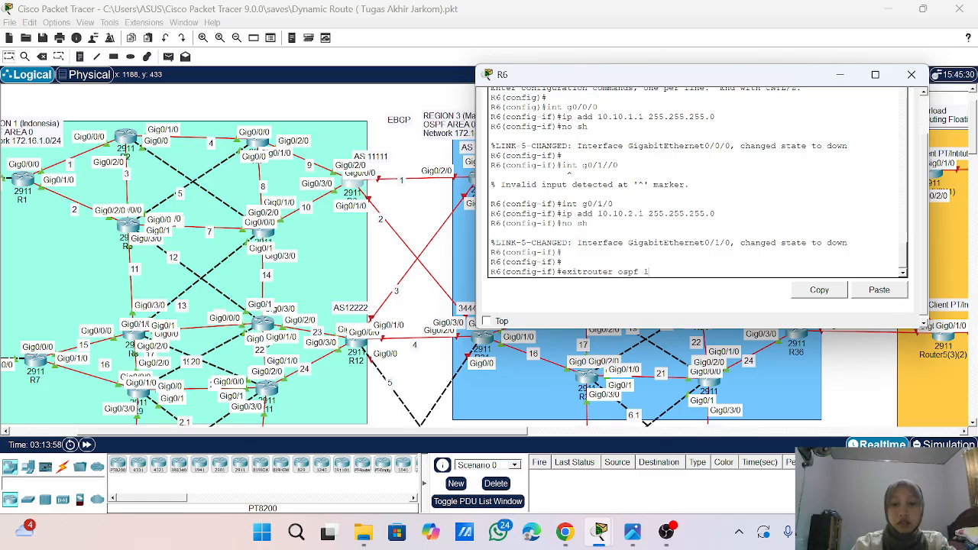
{"action": "key", "text": "Return"}
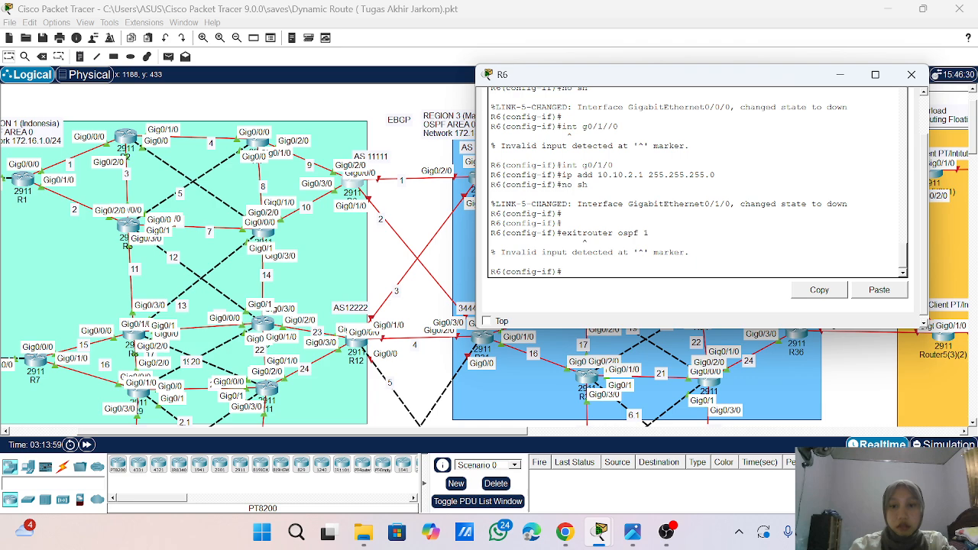
{"action": "type", "text": "e"}
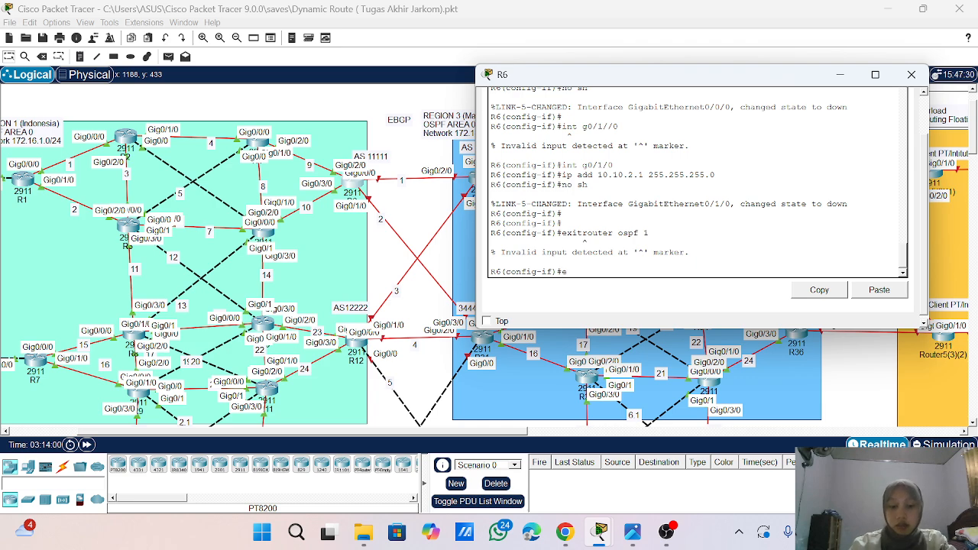
{"action": "type", "text": "xit"}
{"action": "key", "text": "Return"}
{"action": "type", "text": "rou"}
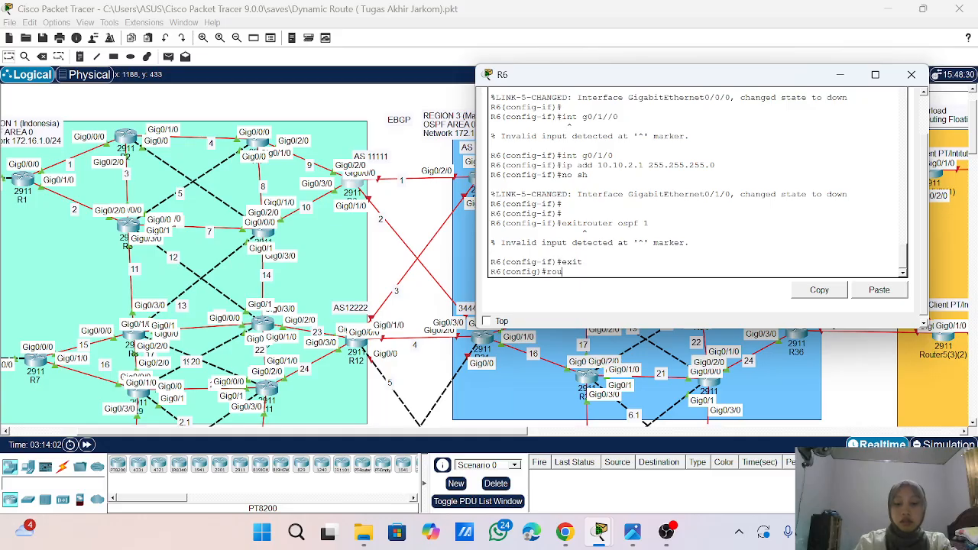
{"action": "type", "text": "ter ospf 1"}
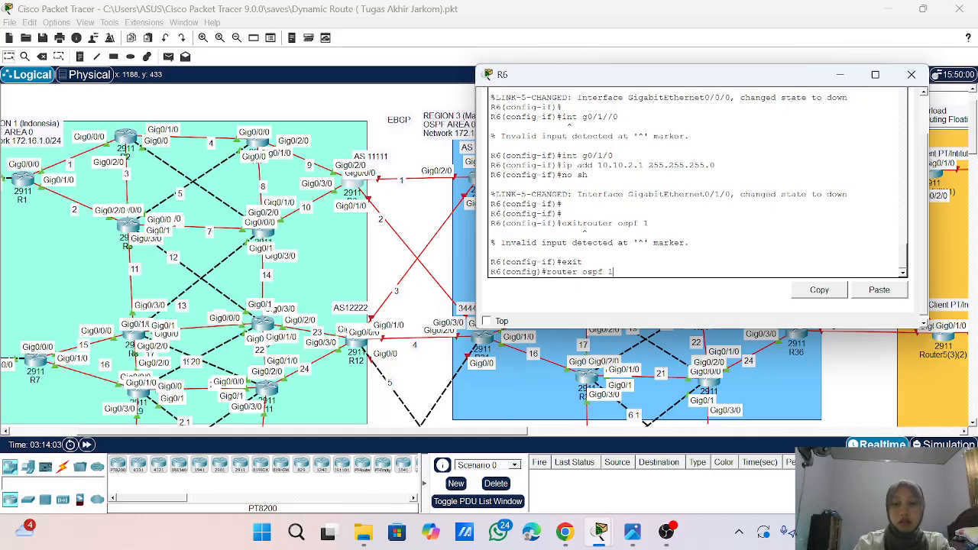
{"action": "key", "text": "Return"}
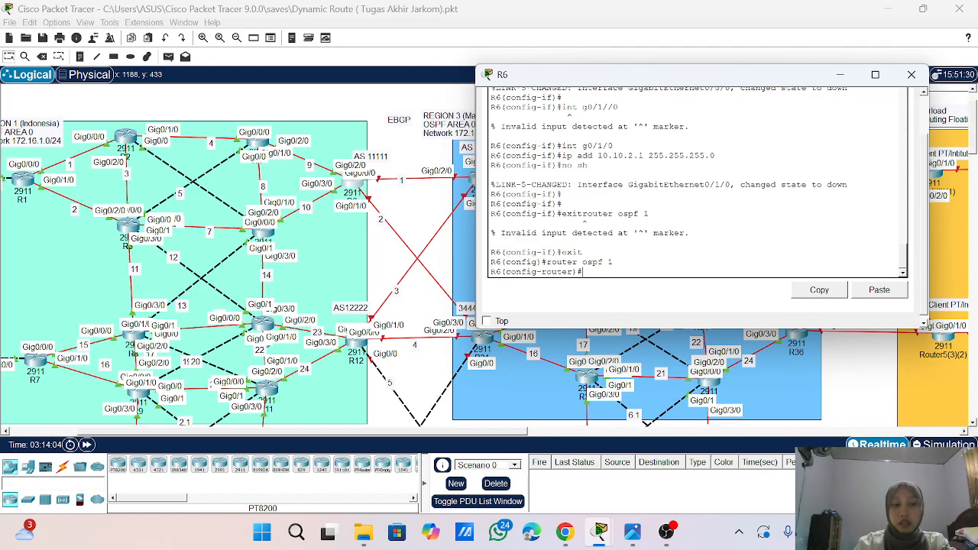
- Redistribute BGP 1111 into R6's OSPF process 1 with metric-type 1 and subnets
{"action": "type", "text": "re"}
{"action": "key", "text": "Tab"}
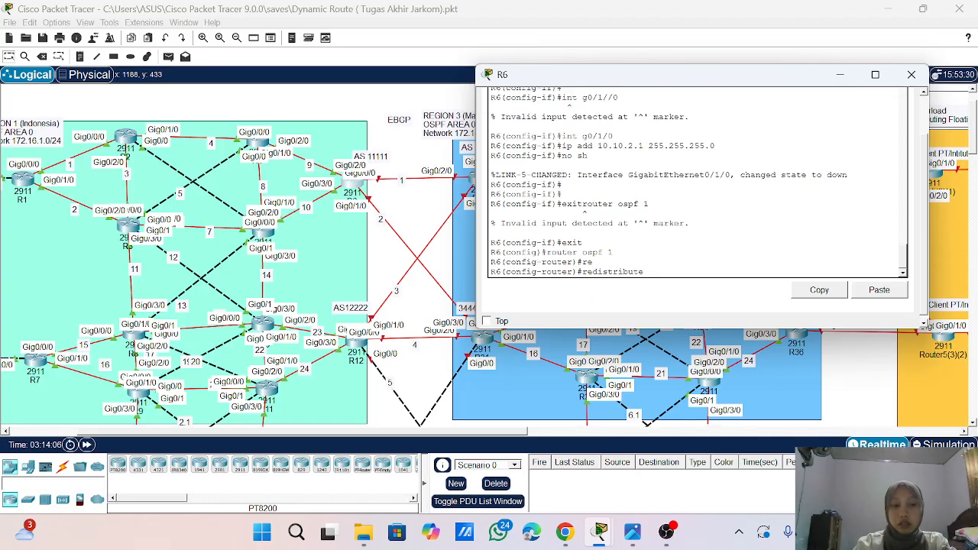
{"action": "type", "text": "bgp"}
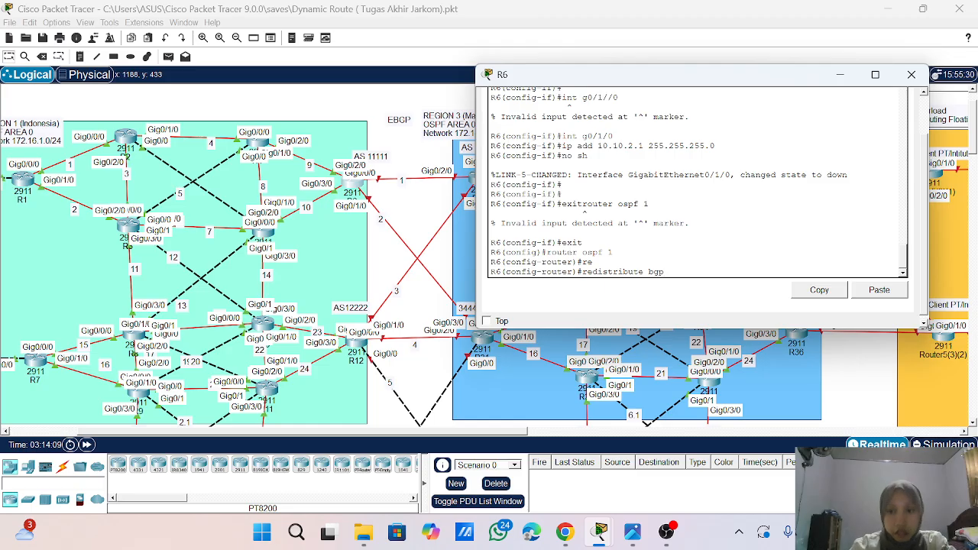
{"action": "type", "text": " 11"}
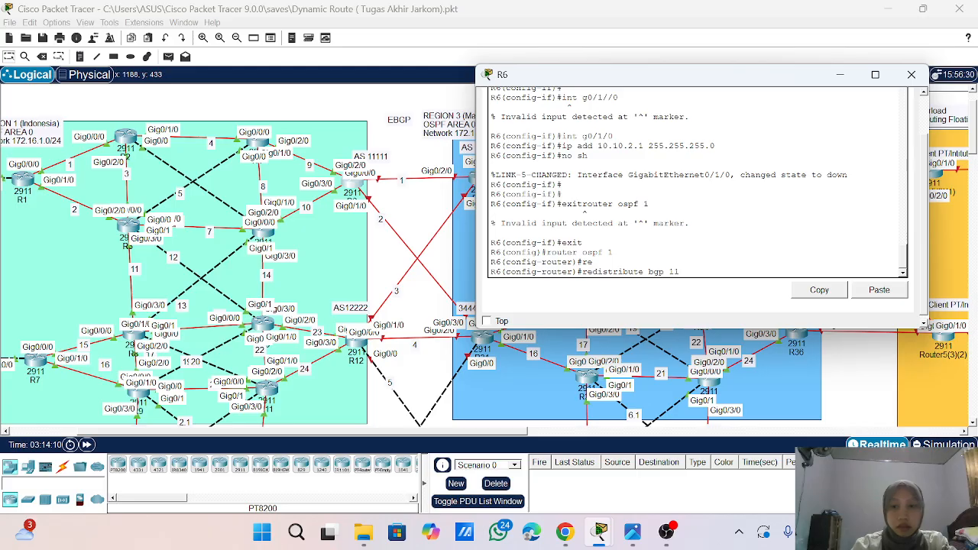
{"action": "type", "text": "11 met"}
{"action": "key", "text": "Tab"}
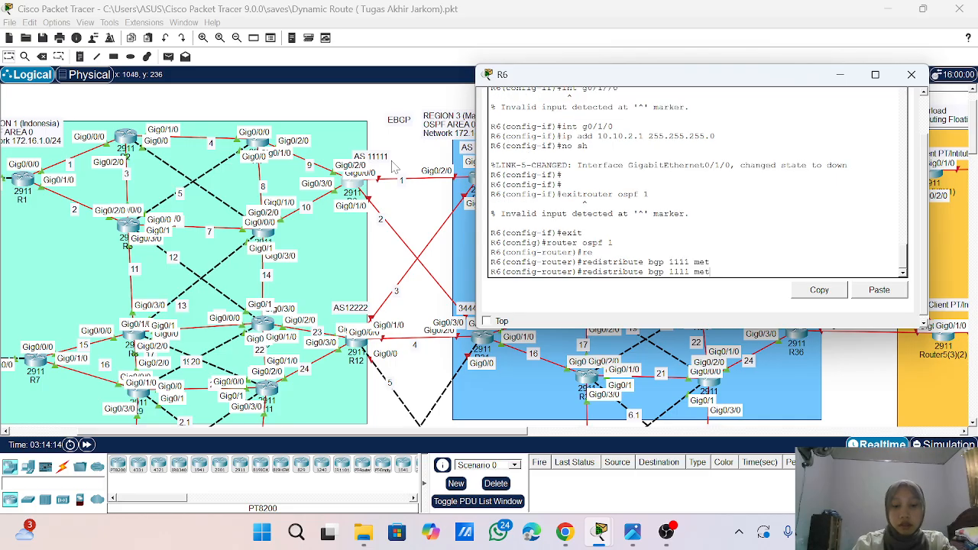
{"action": "type", "text": "ric"}
{"action": "key", "text": "Tab"}
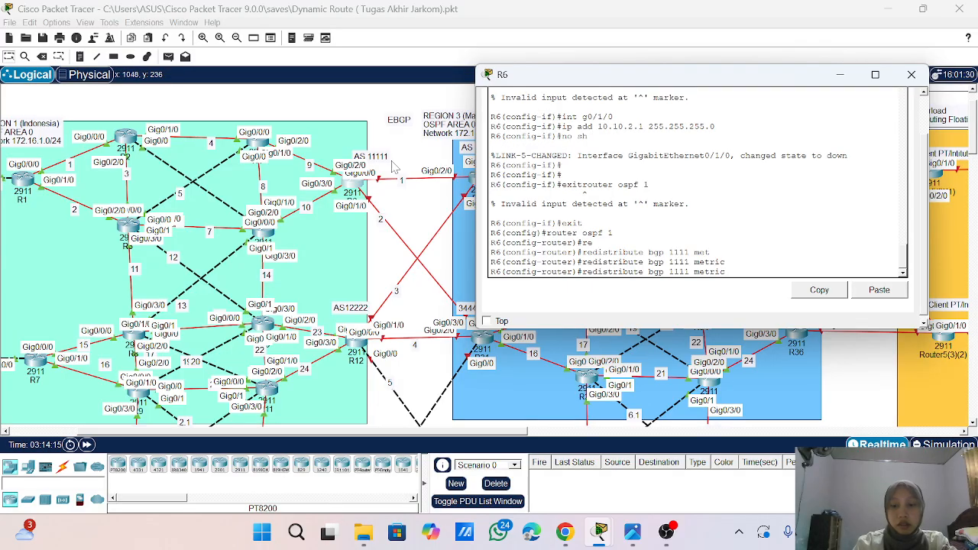
{"action": "type", "text": "-type "}
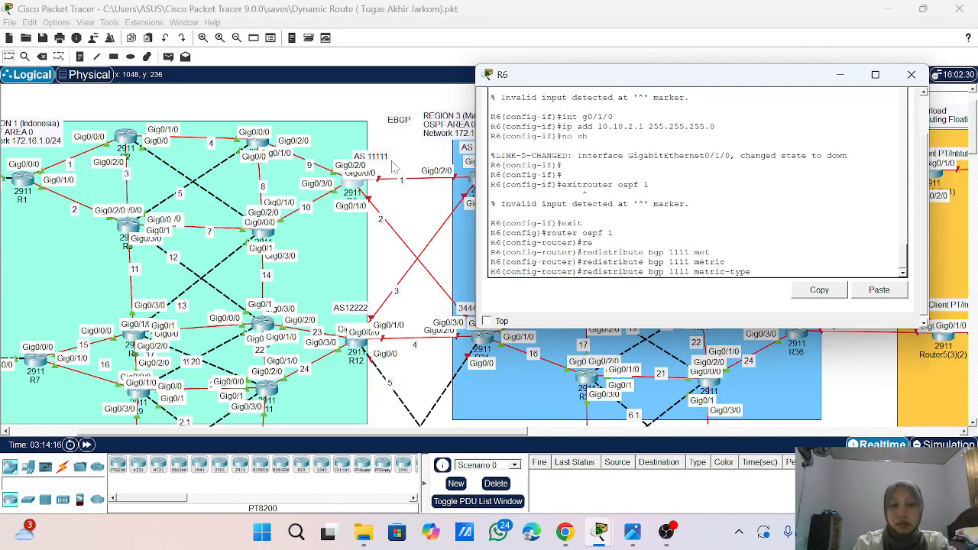
{"action": "type", "text": "1 su"}
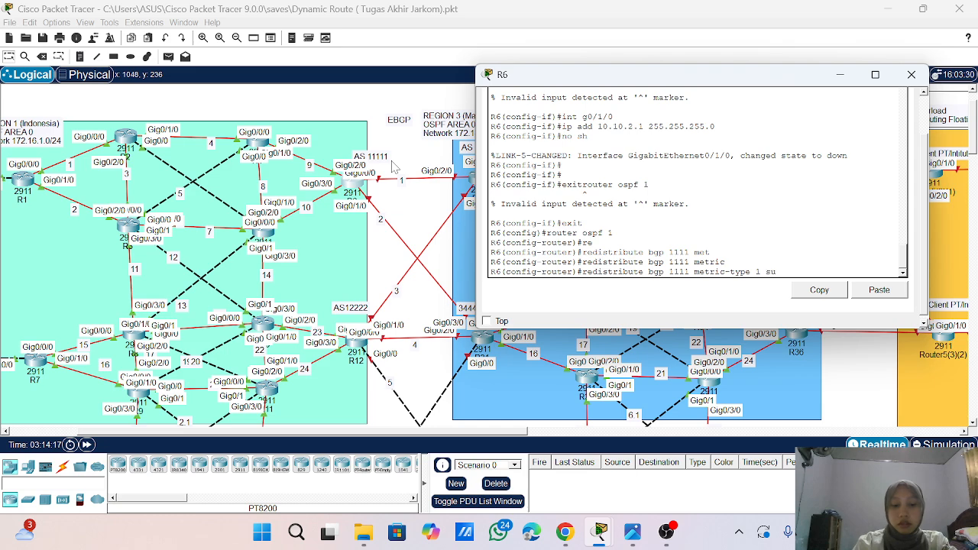
{"action": "type", "text": "b"}
{"action": "key", "text": "Tab"}
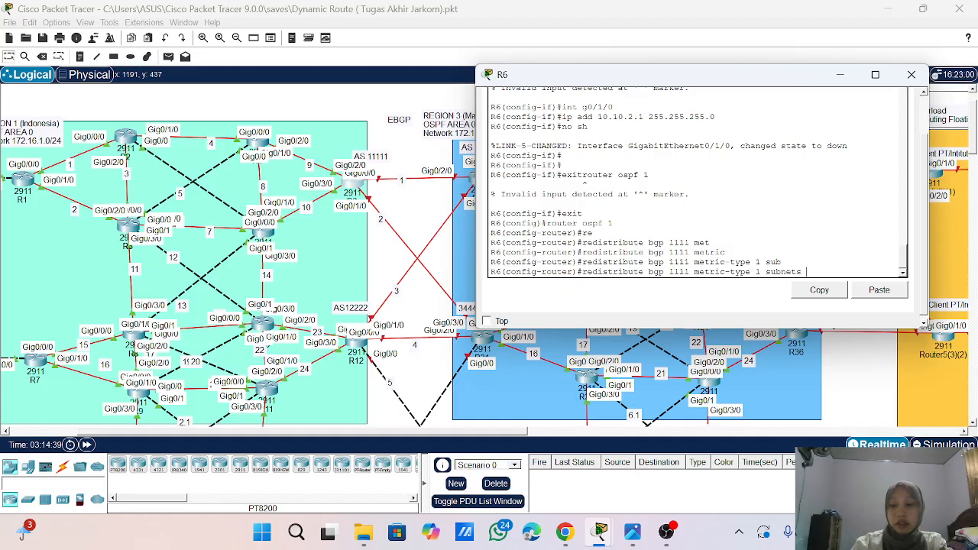
{"action": "key", "text": "Return"}
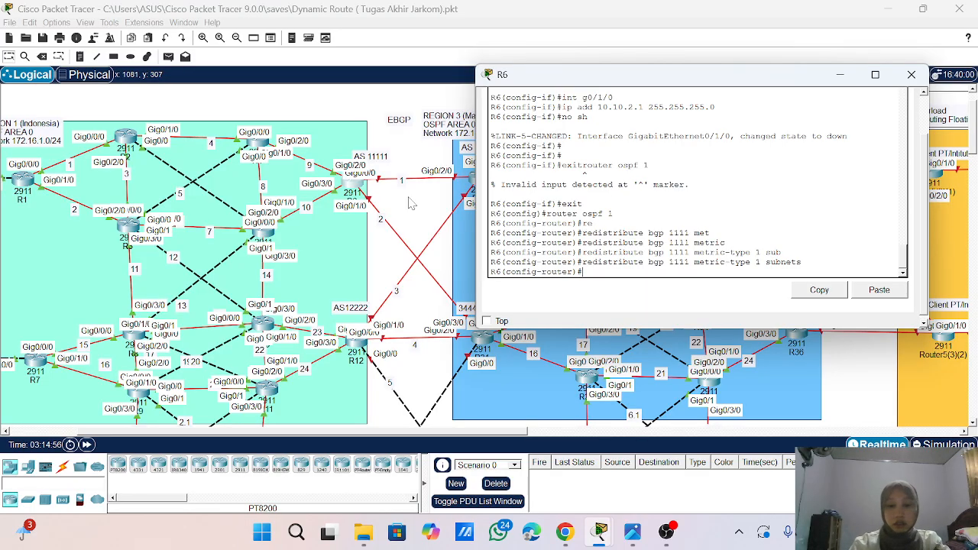
{"action": "type", "text": "outer"}
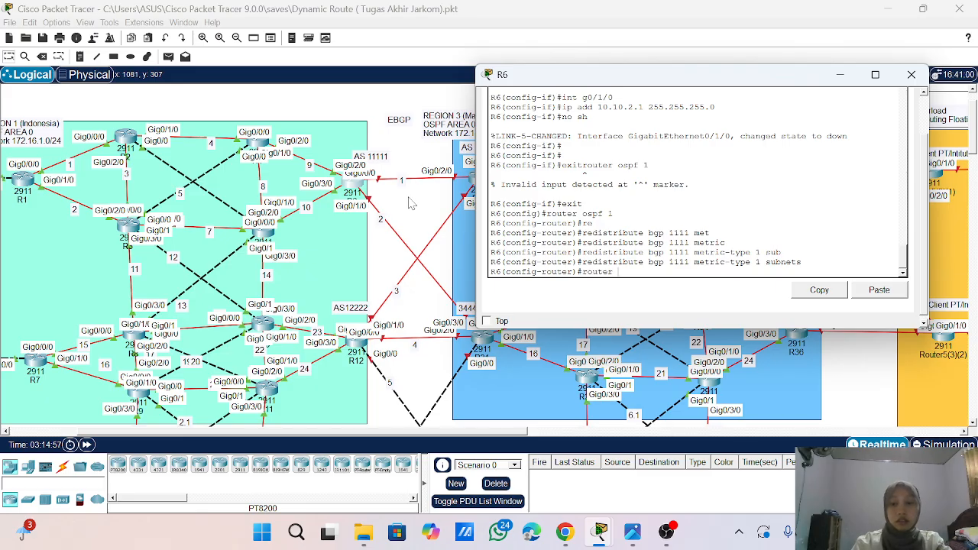
{"action": "type", "text": " ospf"}
{"action": "key", "text": "BackSpace"}
{"action": "key", "text": "BackSpace"}
{"action": "type", "text": "b"}
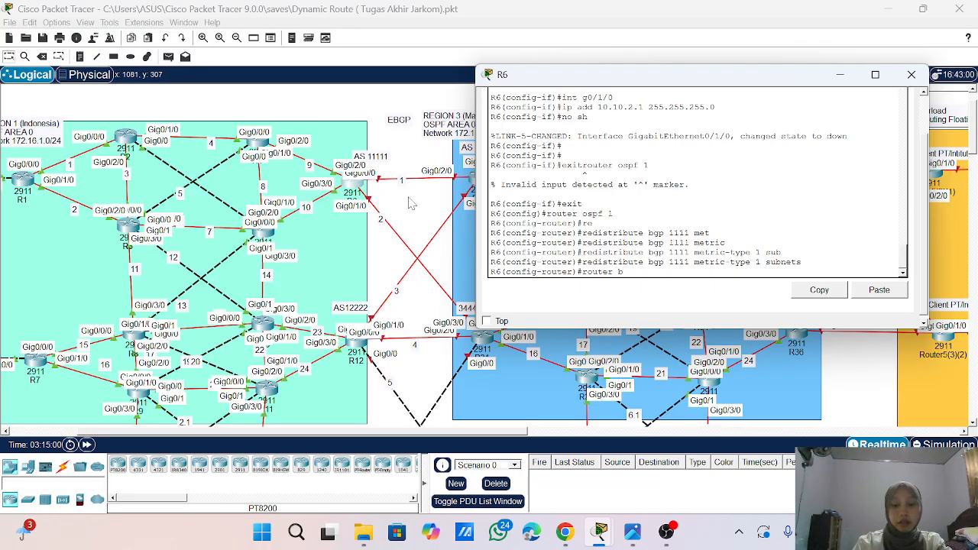
{"action": "type", "text": "gp 1111"}
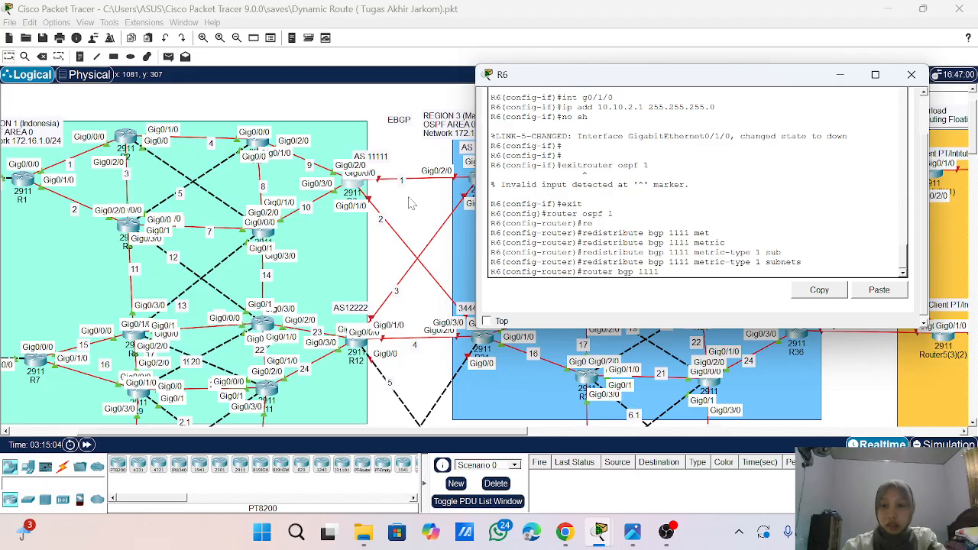
{"action": "key", "text": "BackSpace"}
{"action": "key", "text": "BackSpace"}
{"action": "key", "text": "BackSpace"}
{"action": "key", "text": "BackSpace"}
{"action": "key", "text": "BackSpace"}
{"action": "key", "text": "BackSpace"}
{"action": "key", "text": "BackSpace"}
{"action": "key", "text": "BackSpace"}
{"action": "key", "text": "BackSpace"}
{"action": "key", "text": "BackSpace"}
{"action": "key", "text": "BackSpace"}
{"action": "key", "text": "BackSpace"}
{"action": "key", "text": "BackSpace"}
{"action": "key", "text": "BackSpace"}
{"action": "key", "text": "BackSpace"}
- Try to remove the BGP 1111 redistribution with metric-type 1 and subnets from R6's OSPF process 1
{"action": "key", "text": "Up"}
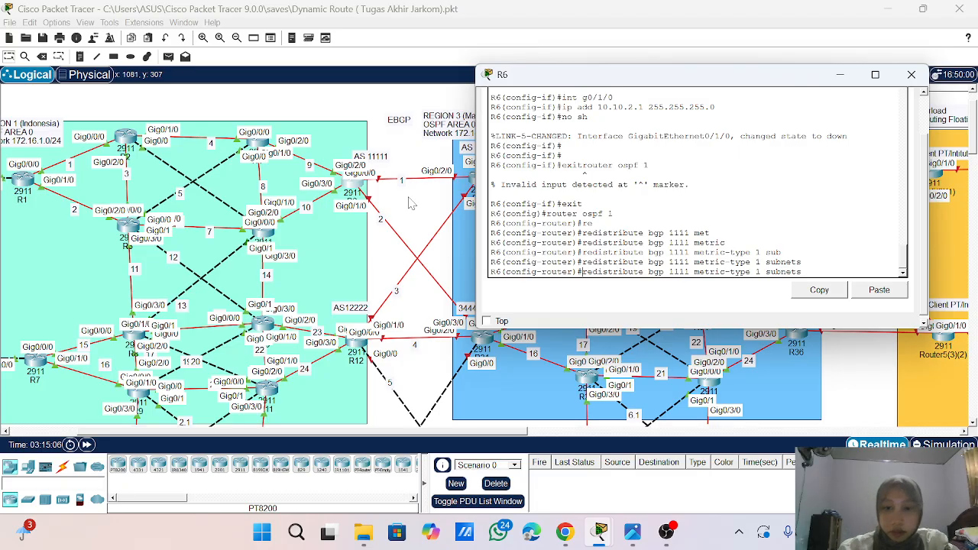
{"action": "key", "text": "Home"}
{"action": "type", "text": "no"}
{"action": "key", "text": "Return"}
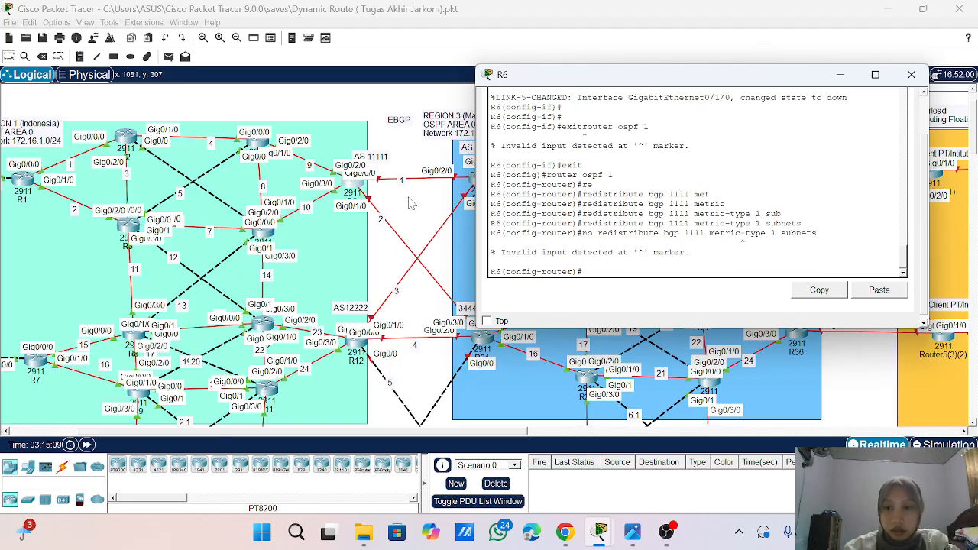
- Redistribute BGP 11111 into R6's OSPF process 1 with metric-type 1 and subnets
{"action": "key", "text": "Up"}
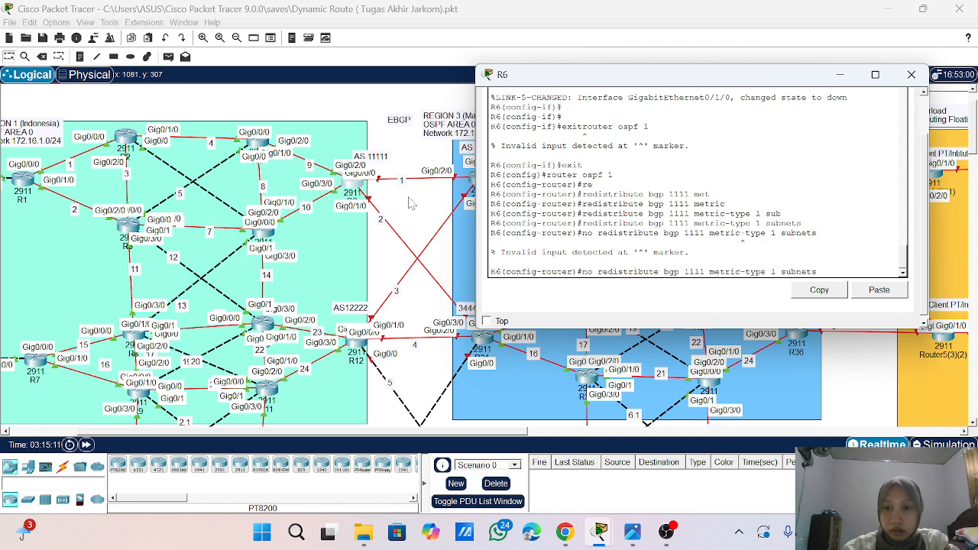
{"action": "key", "text": "Left"}
{"action": "key", "text": "Left"}
{"action": "key", "text": "Left"}
{"action": "key", "text": "Left"}
{"action": "key", "text": "Left"}
{"action": "key", "text": "Left"}
{"action": "key", "text": "Left"}
{"action": "key", "text": "Left"}
{"action": "key", "text": "Left"}
{"action": "key", "text": "Left"}
{"action": "key", "text": "Left"}
{"action": "key", "text": "Left"}
{"action": "key", "text": "Left"}
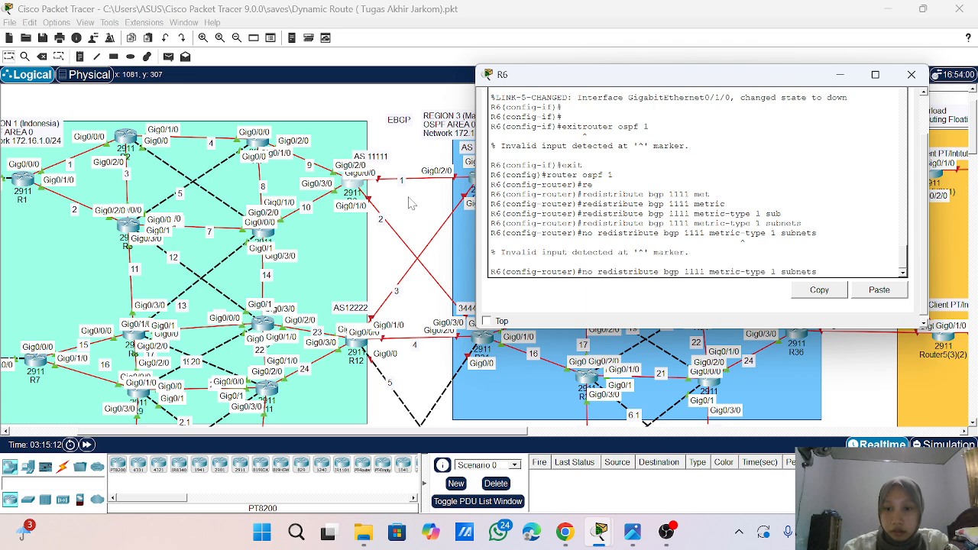
{"action": "type", "text": "1"}
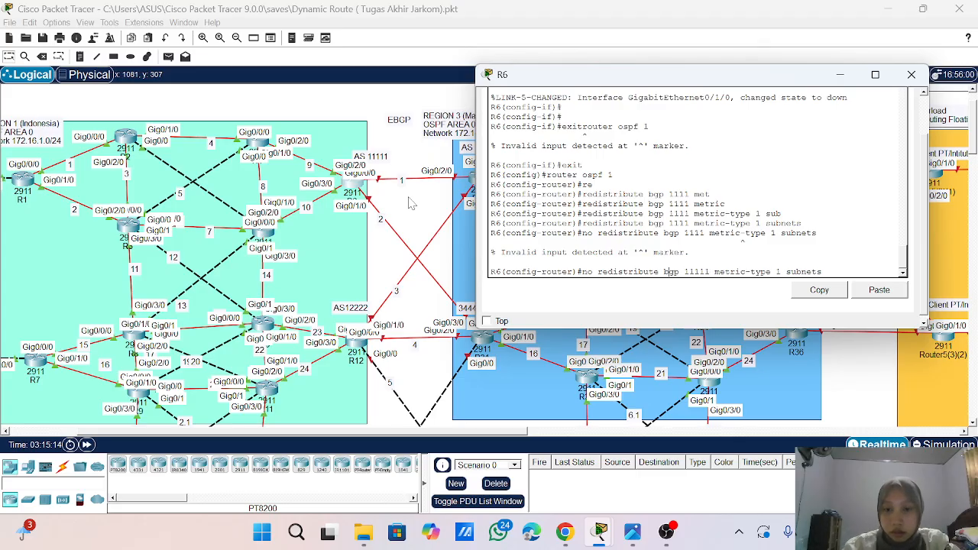
{"action": "key", "text": "ctrl+a"}
{"action": "key", "text": "Delete"}
{"action": "key", "text": "Delete"}
{"action": "key", "text": "Delete"}
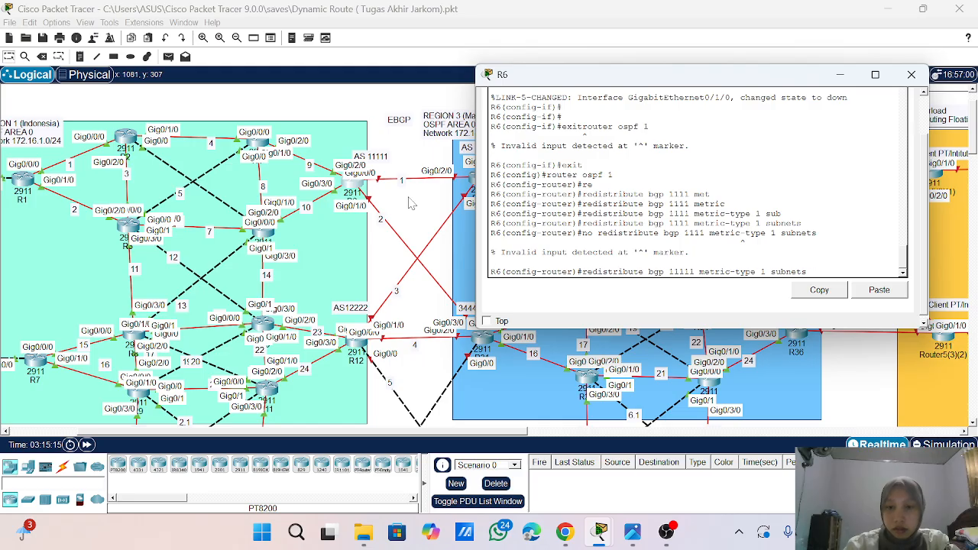
{"action": "key", "text": "Return"}
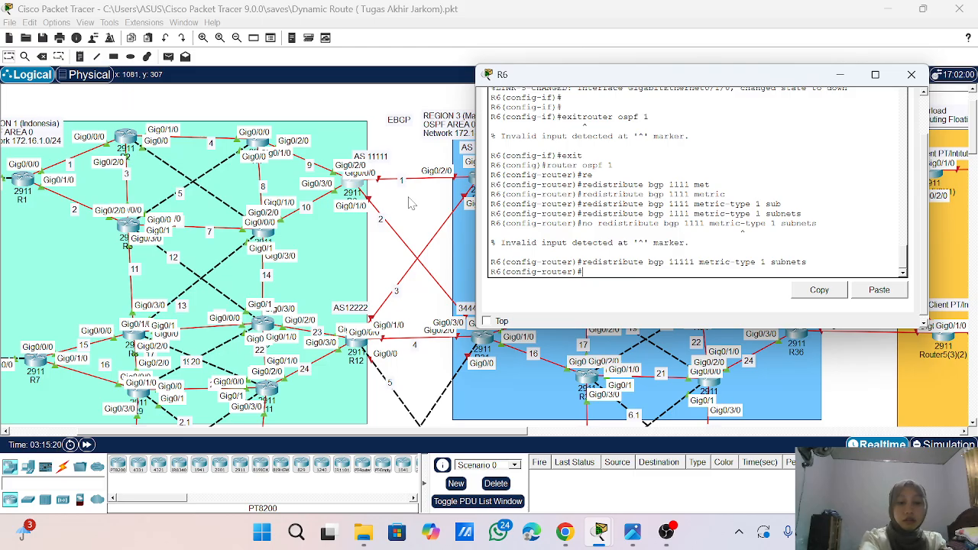
{"action": "type", "text": "ospf"}
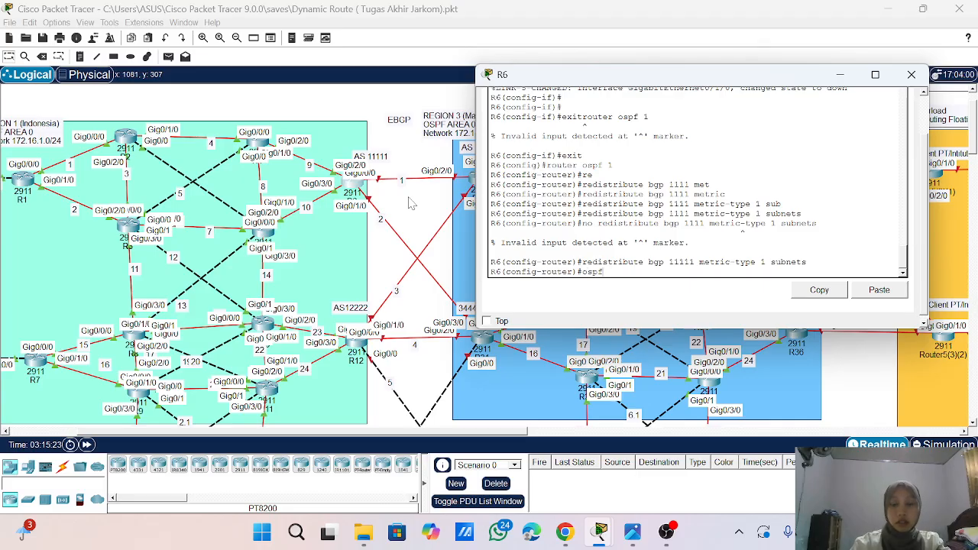
{"action": "key", "text": "BackSpace"}
{"action": "key", "text": "BackSpace"}
{"action": "key", "text": "BackSpace"}
{"action": "key", "text": "BackSpace"}
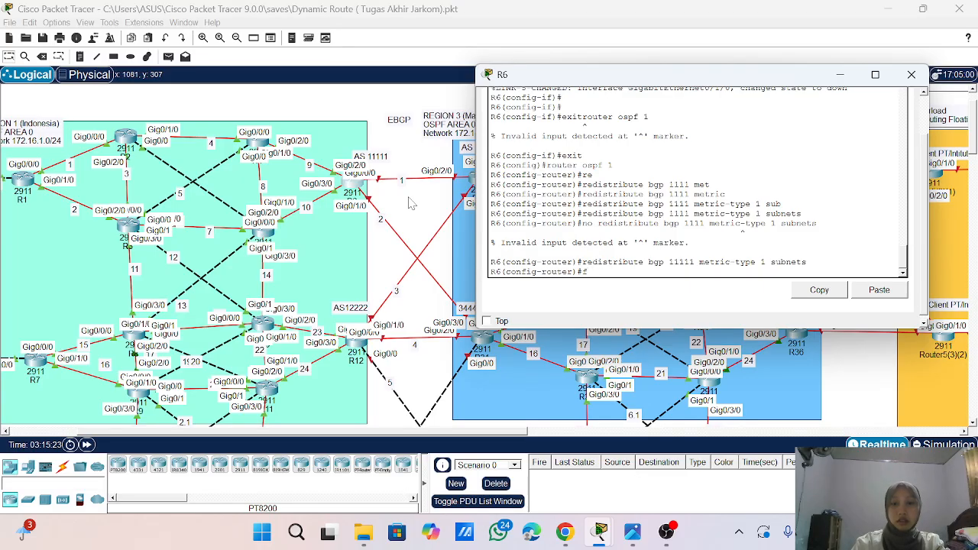
{"action": "key", "text": "BackSpace"}
- Start the BGP routing process for AS 11111 on R6
{"action": "type", "text": "ro"}
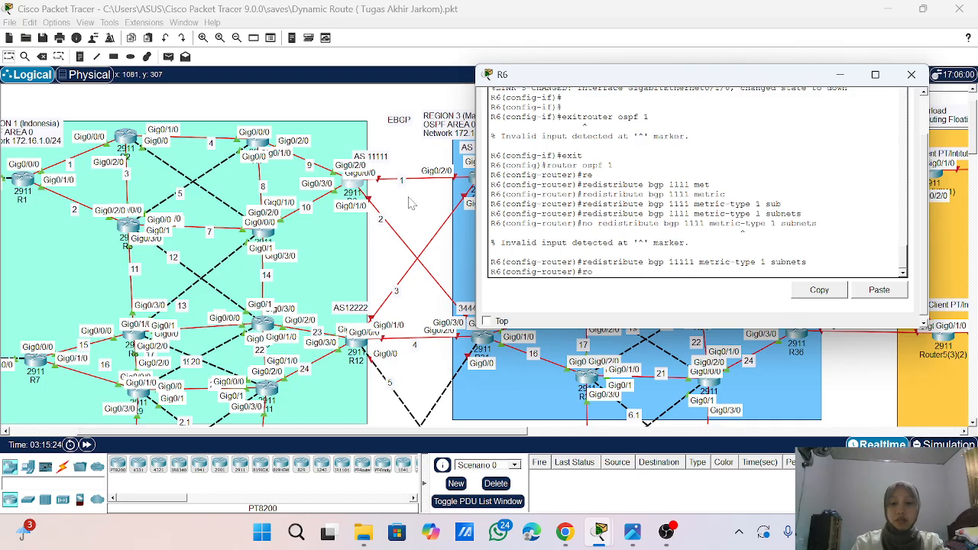
{"action": "type", "text": "uter bg"}
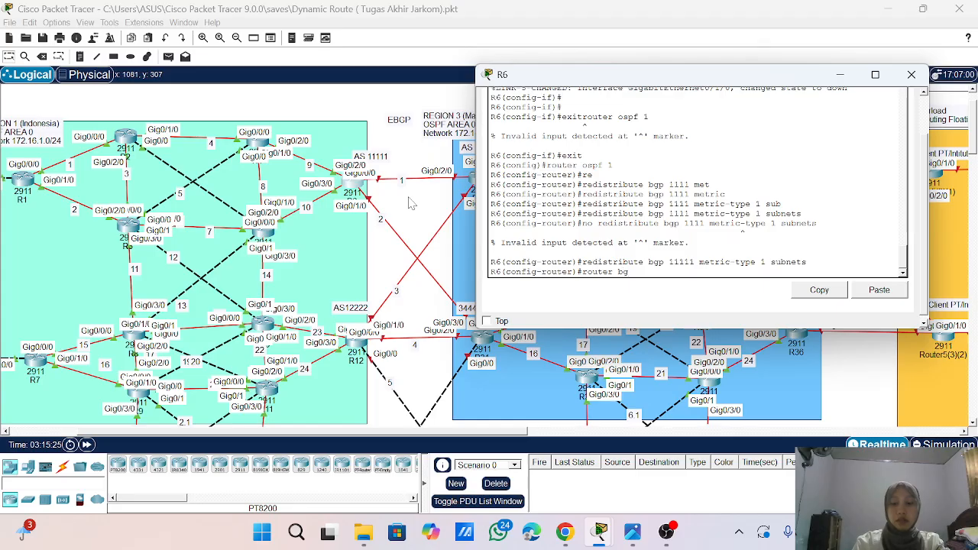
{"action": "type", "text": "p 111"}
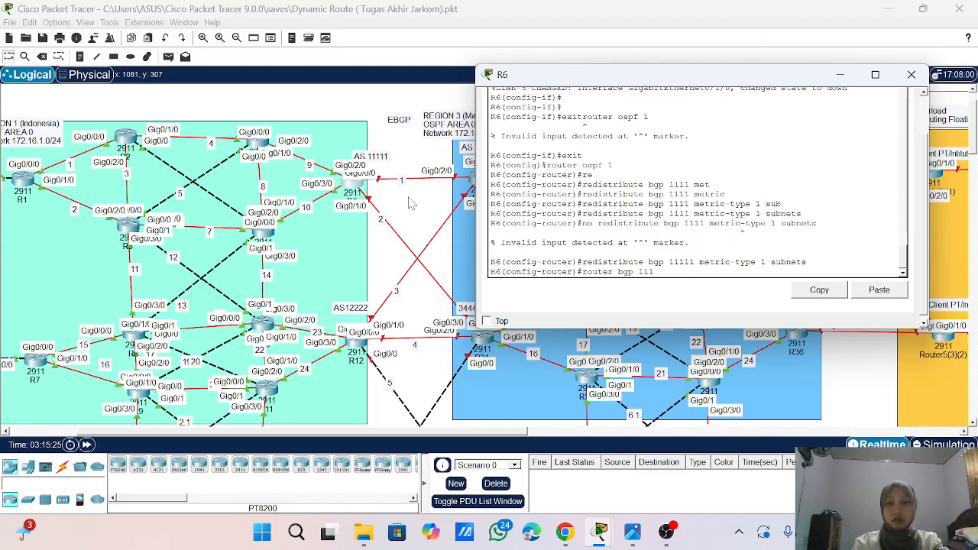
{"action": "type", "text": "11"}
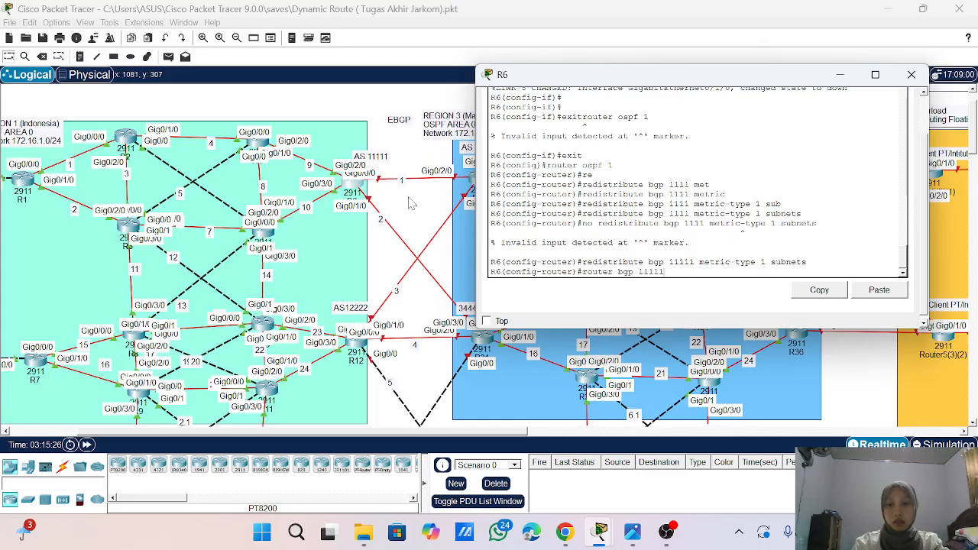
{"action": "key", "text": "Return"}
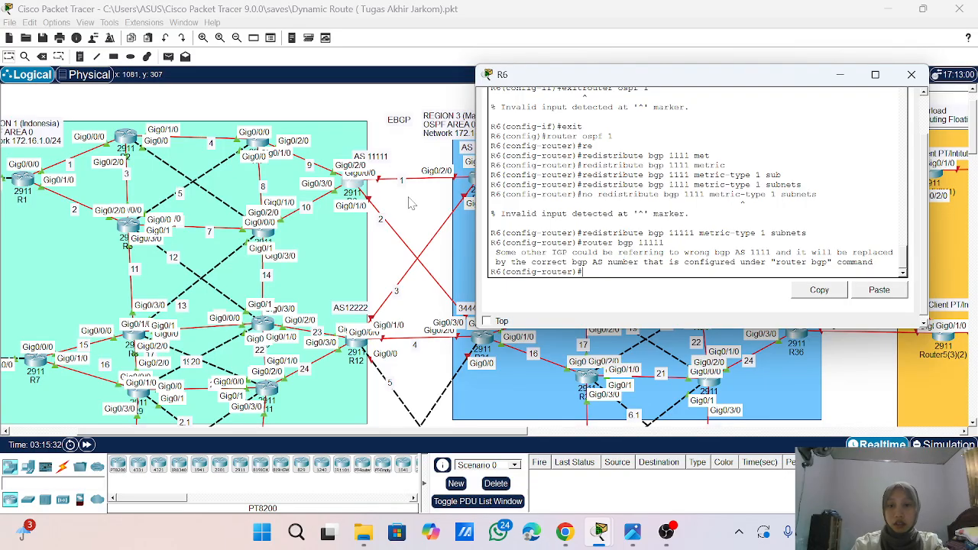
{"action": "key", "text": "Return"}
{"action": "key", "text": "Return"}
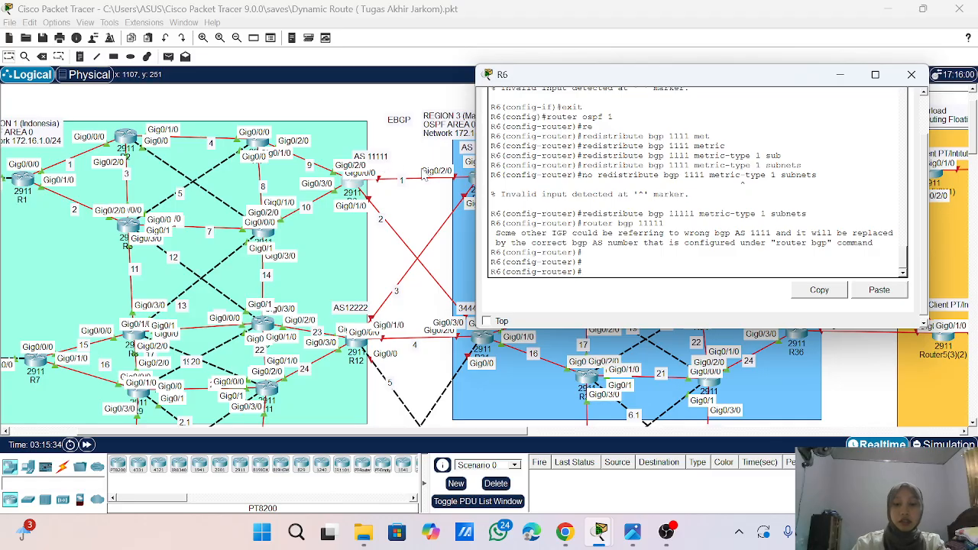
- Enable logging of BGP neighbor changes and disable synchronization in R6's BGP 11111 process
{"action": "type", "text": "bgp lo"}
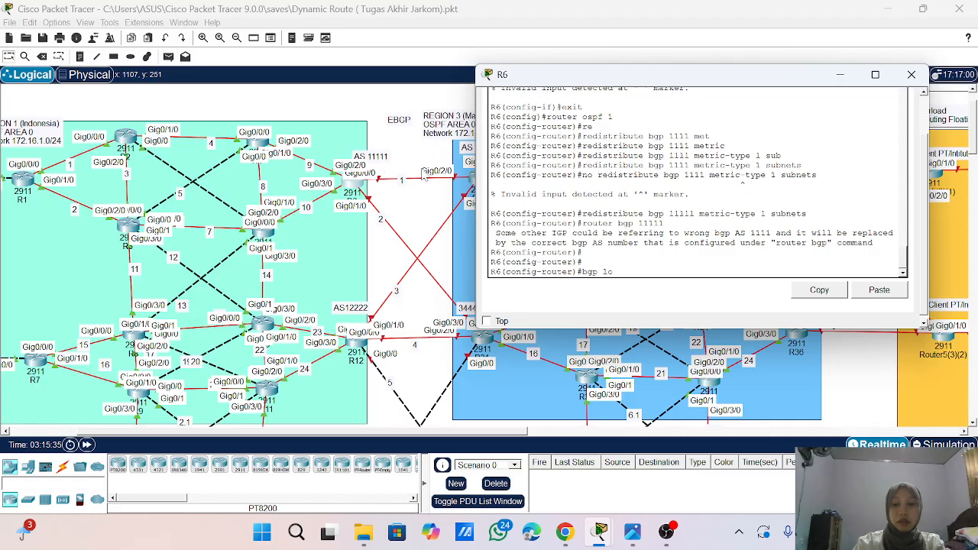
{"action": "key", "text": "Tab"}
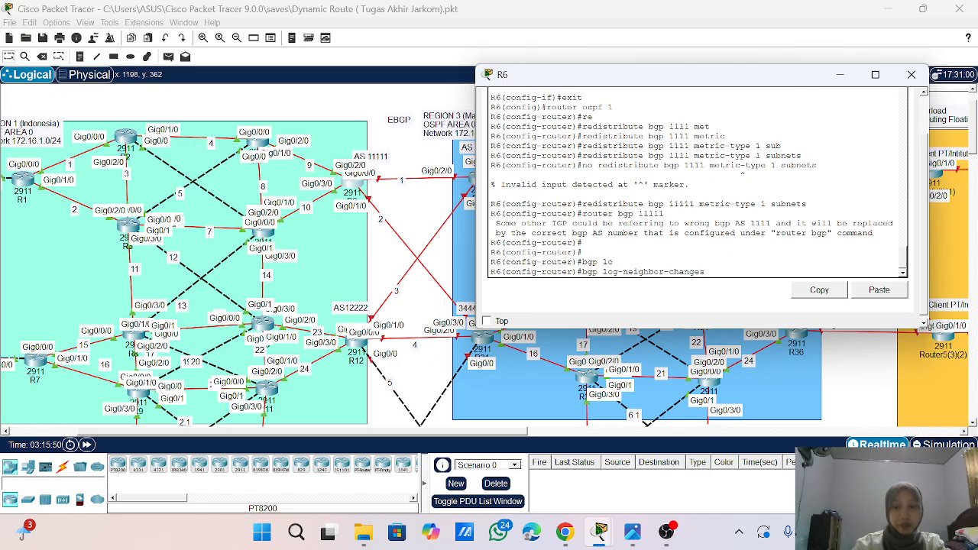
{"action": "key", "text": "Return"}
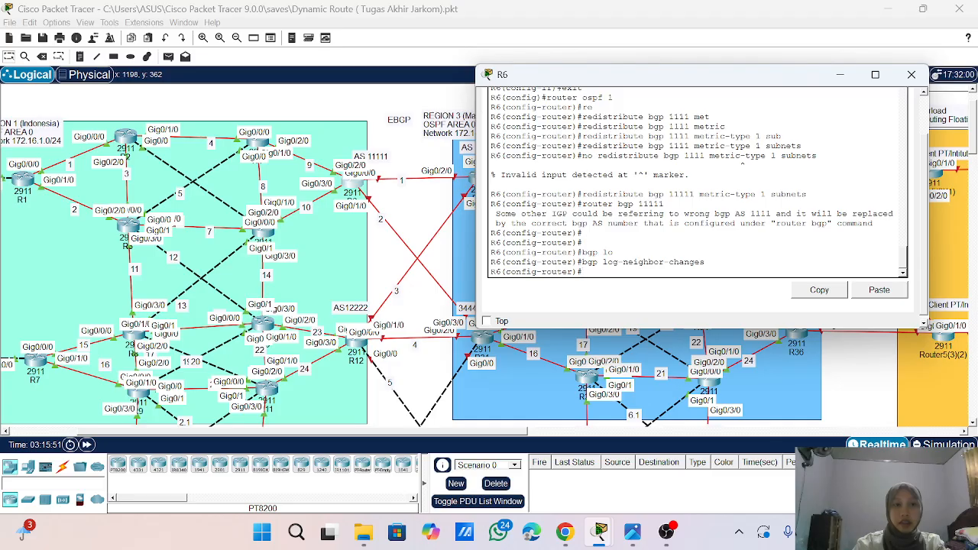
{"action": "type", "text": "no sy"}
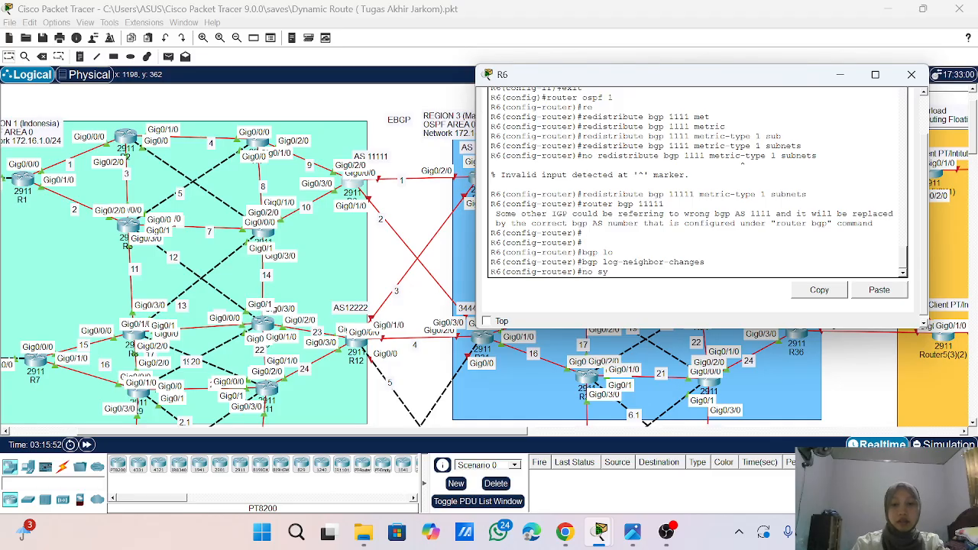
{"action": "key", "text": "Tab"}
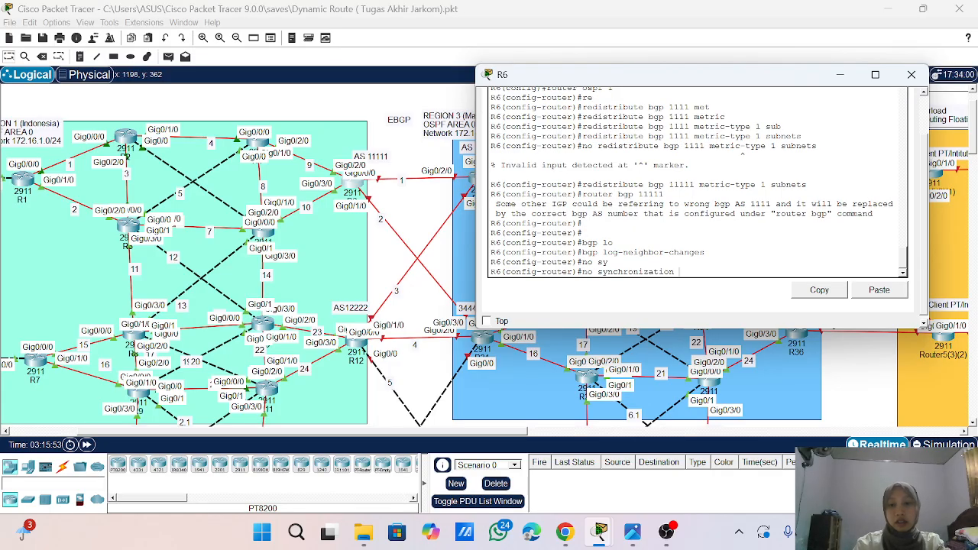
{"action": "key", "text": "Return"}
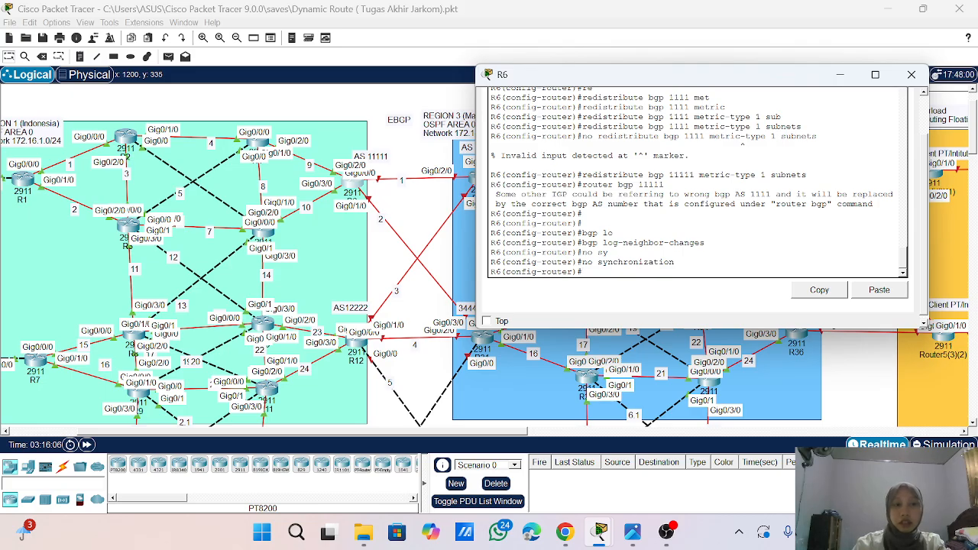
- Advertise network 10.10.1.0 with mask 255.255.255.0 in R6's BGP 11111 process
{"action": "type", "text": "net"}
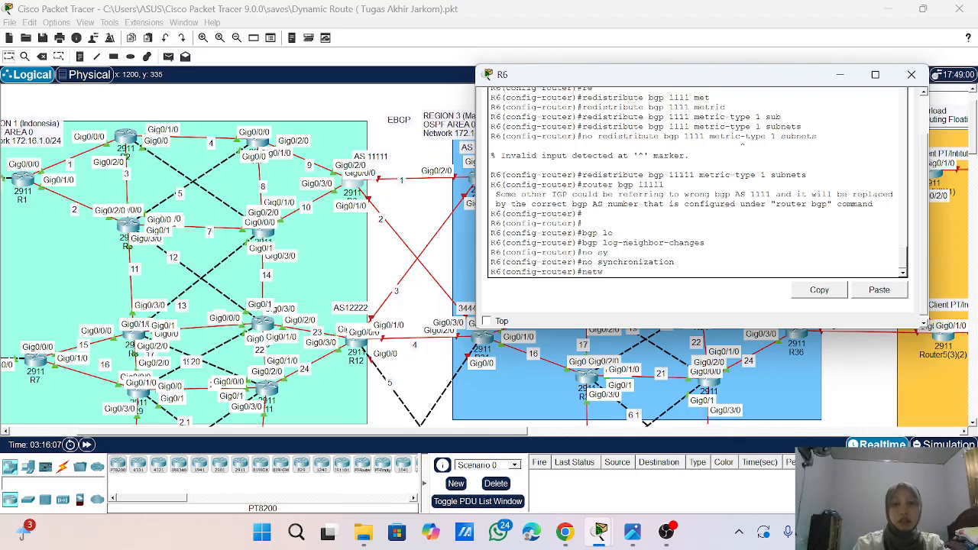
{"action": "key", "text": "Return"}
{"action": "type", "text": "network"}
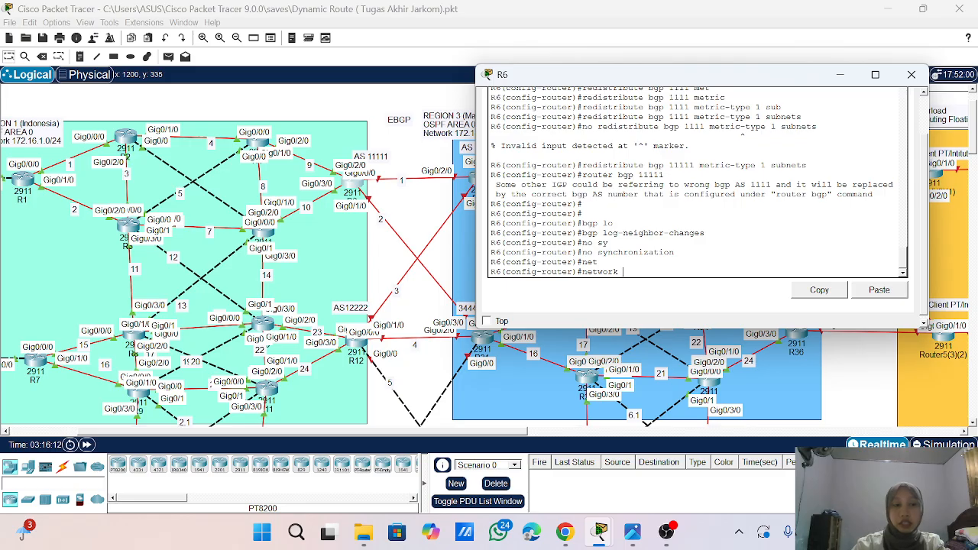
{"action": "scroll", "coordinate": [697, 184], "scroll_direction": "up", "scroll_amount": 1}
{"action": "type", "text": "1"}
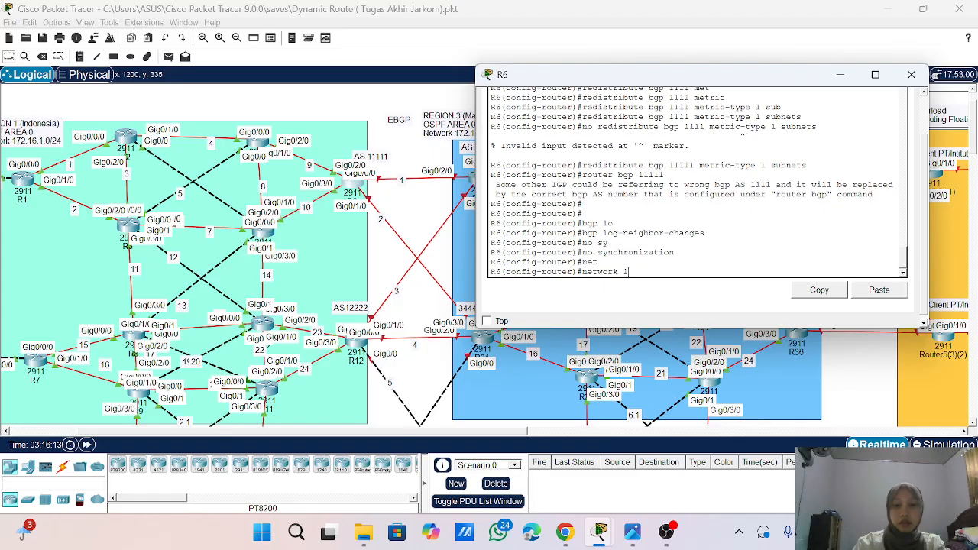
{"action": "type", "text": "0.10.1.0 mask 255.2"}
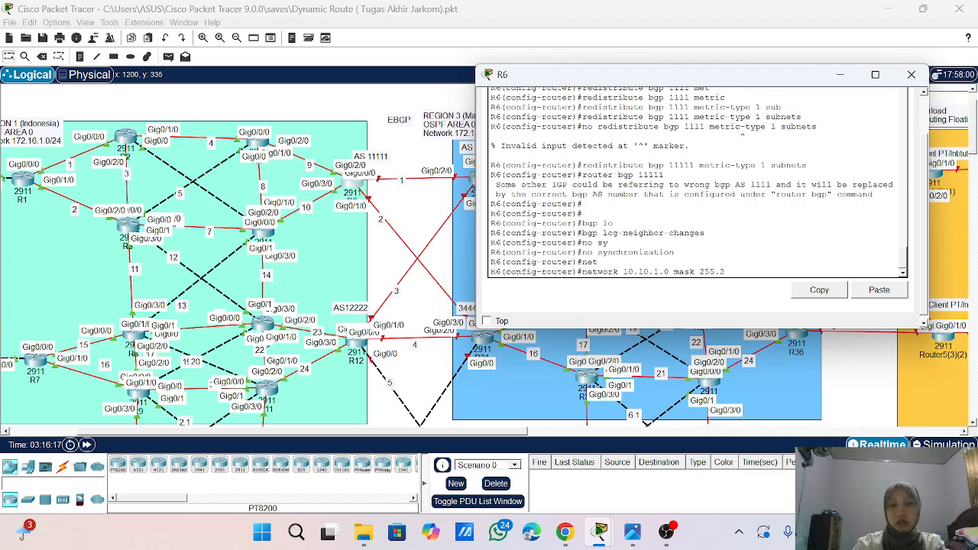
{"action": "type", "text": "55.255.0"}
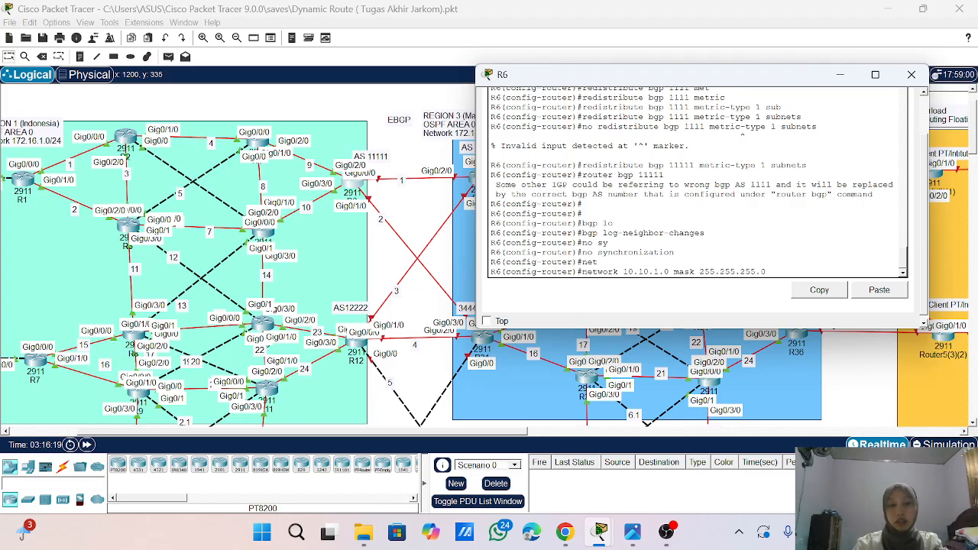
{"action": "key", "text": "Return"}
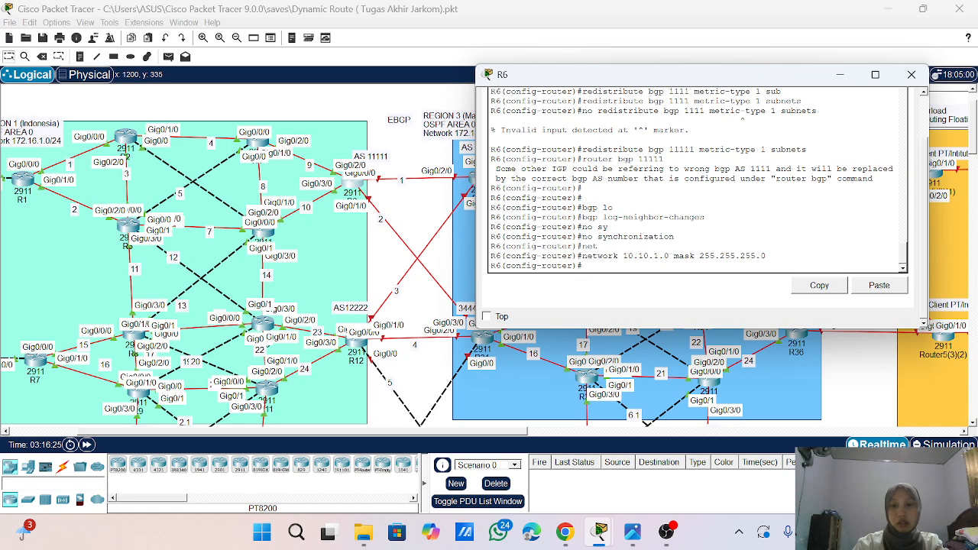
- Advertise network 10.10.2.0 with mask 255.255.255.0 in R6's BGP 11111 process
{"action": "key", "text": "Up"}
{"action": "key", "text": "Left"}
{"action": "key", "text": "Left"}
{"action": "key", "text": "Left"}
{"action": "key", "text": "Left"}
{"action": "key", "text": "Left"}
{"action": "key", "text": "Left"}
{"action": "key", "text": "Left"}
{"action": "key", "text": "Left"}
{"action": "key", "text": "Left"}
{"action": "key", "text": "Left"}
{"action": "key", "text": "Left"}
{"action": "key", "text": "Left"}
{"action": "key", "text": "Left"}
{"action": "key", "text": "Left"}
{"action": "key", "text": "Left"}
{"action": "key", "text": "Left"}
{"action": "key", "text": "Left"}
{"action": "key", "text": "Left"}
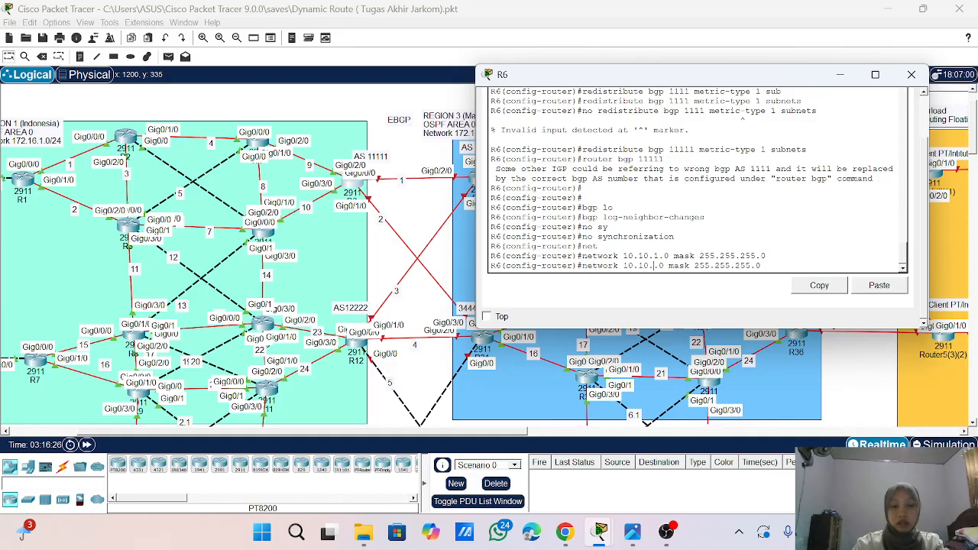
{"action": "key", "text": "BackSpace"}
{"action": "type", "text": "2"}
{"action": "key", "text": "Return"}
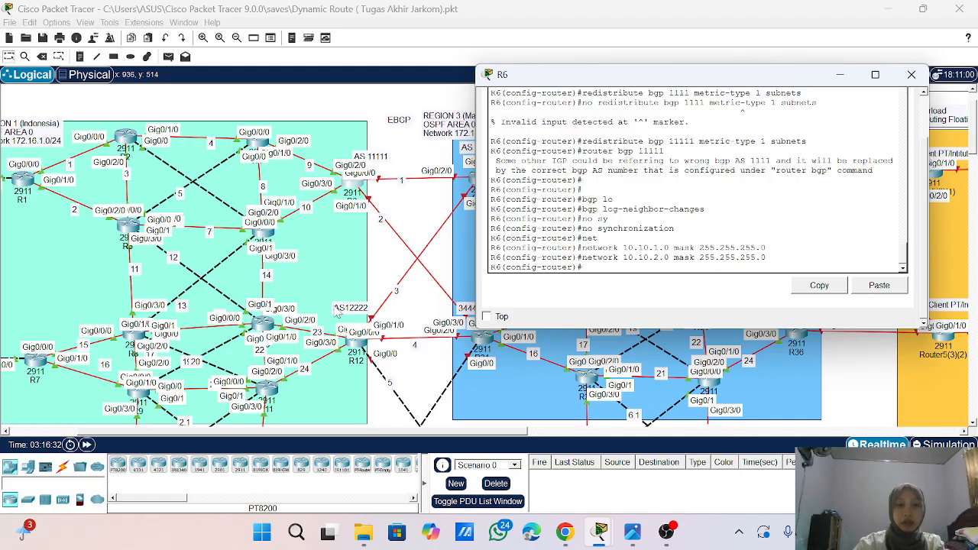
- Add neighbor 10.10.1.2 with remote AS 33333 to R6's BGP 11111 process
{"action": "type", "text": "n"}
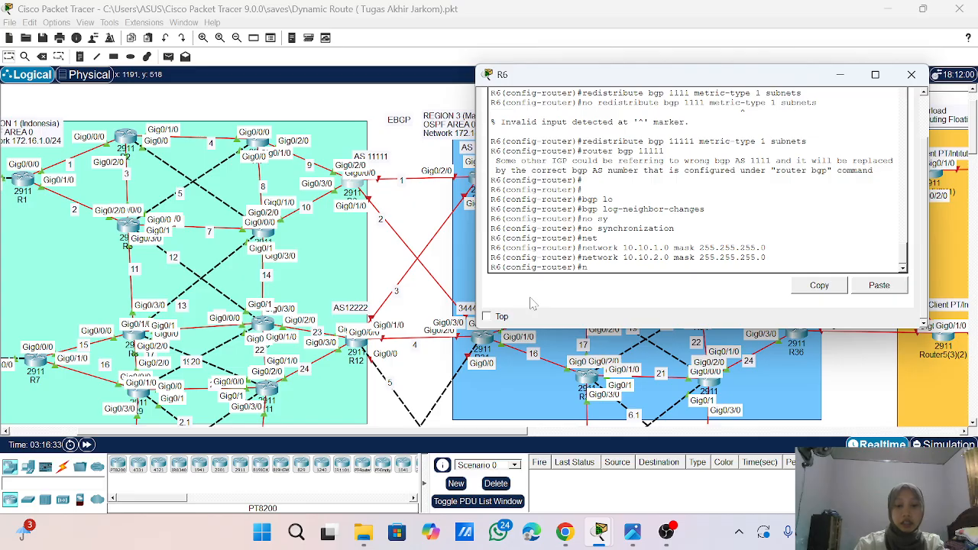
{"action": "type", "text": "ei"}
{"action": "key", "text": "Tab"}
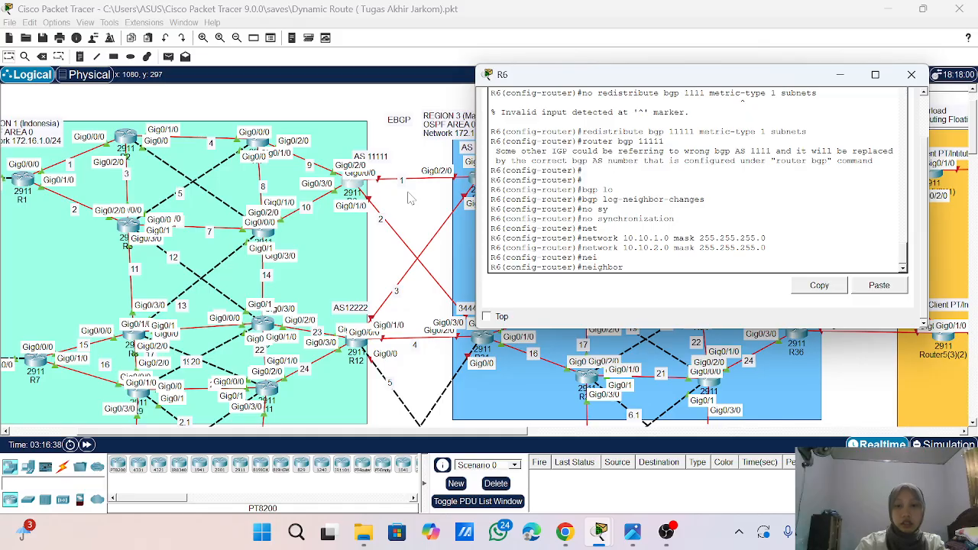
{"action": "type", "text": "1"}
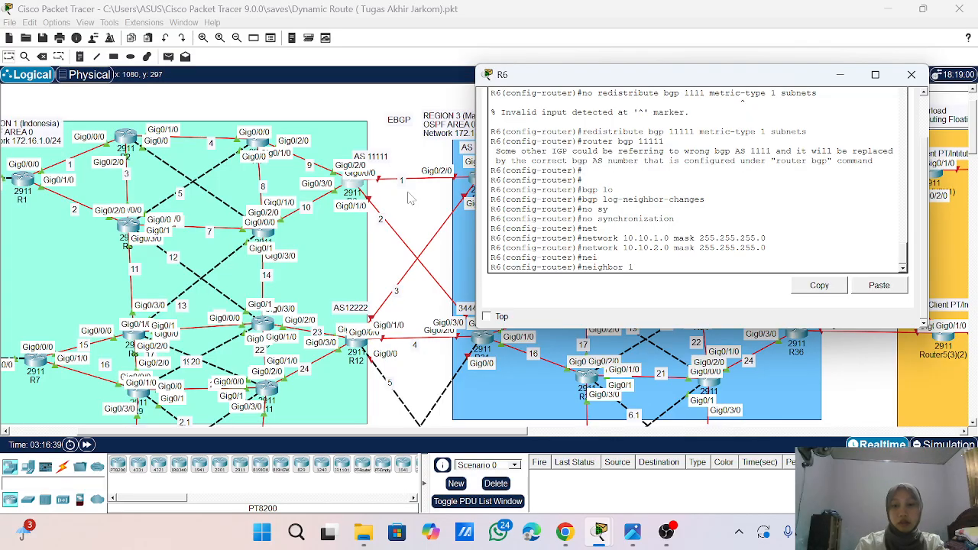
{"action": "type", "text": "70..10.1.2"}
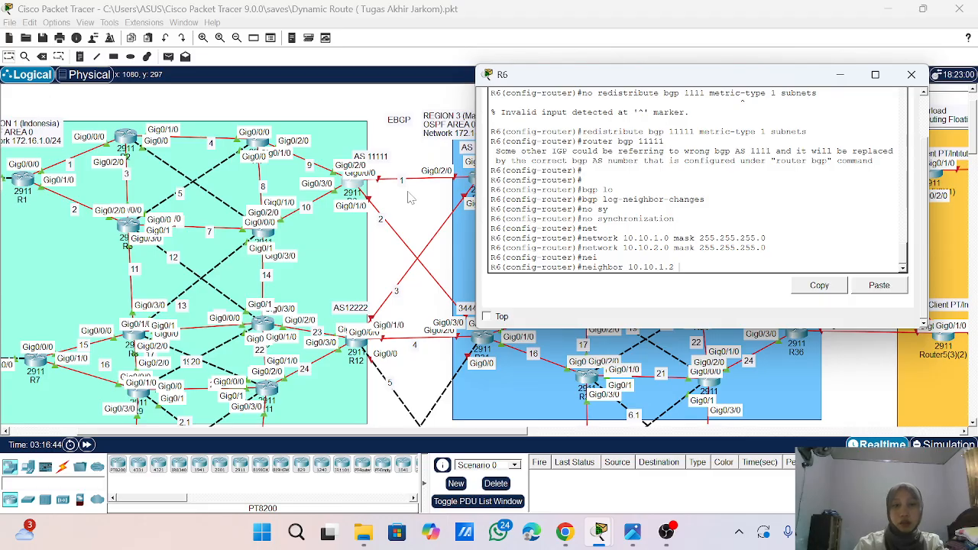
{"action": "scroll", "coordinate": [411, 185], "scroll_direction": "right", "scroll_amount": 1}
{"action": "scroll", "coordinate": [411, 185], "scroll_direction": "right", "scroll_amount": 1}
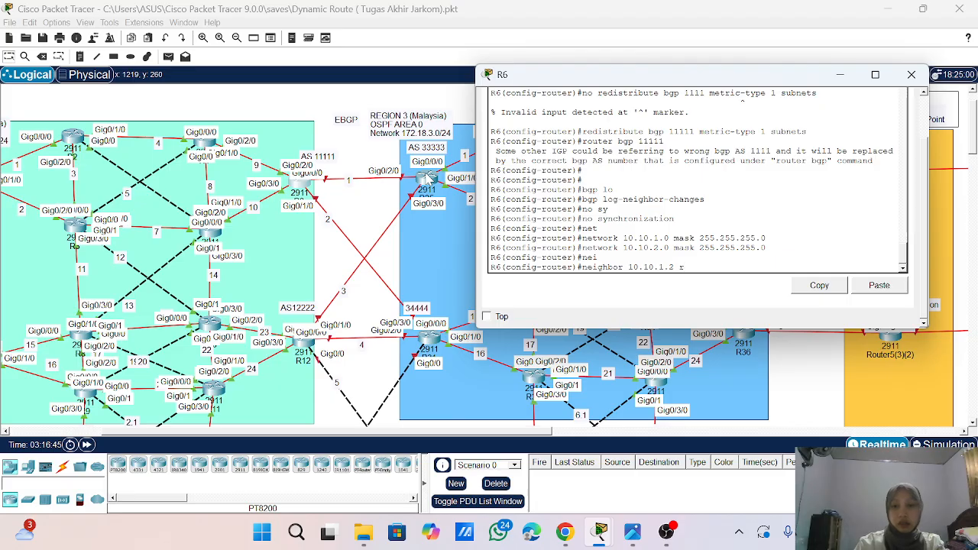
{"action": "type", "text": "remote"}
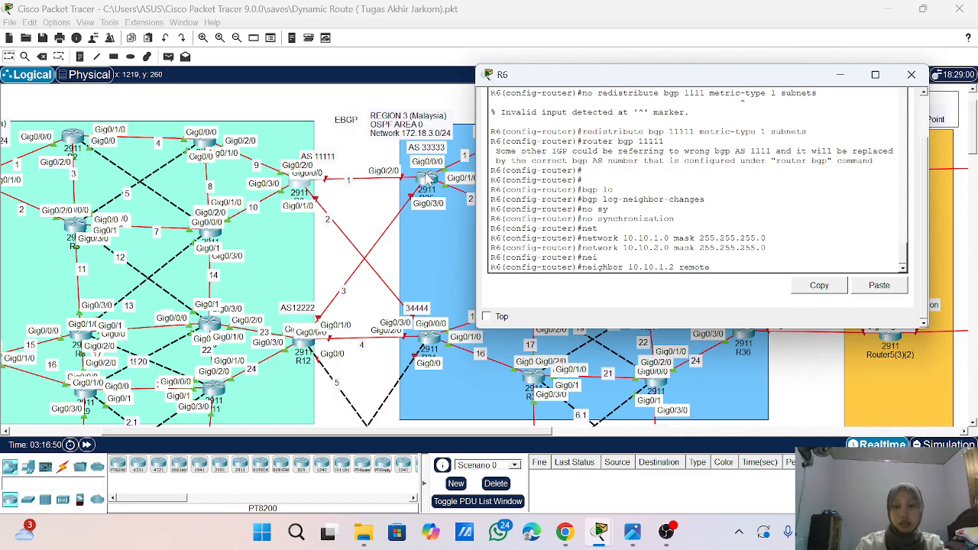
{"action": "type", "text": "-as 33"}
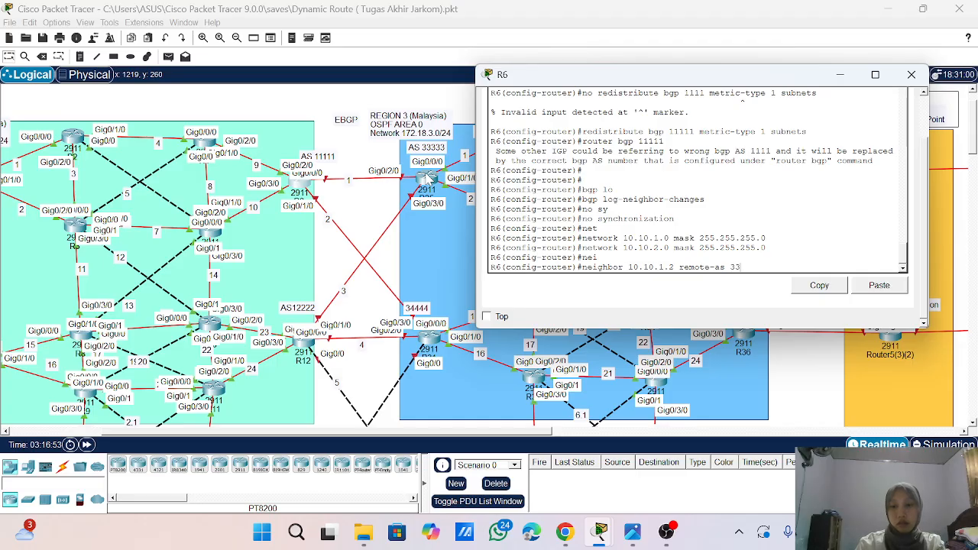
{"action": "type", "text": "333"}
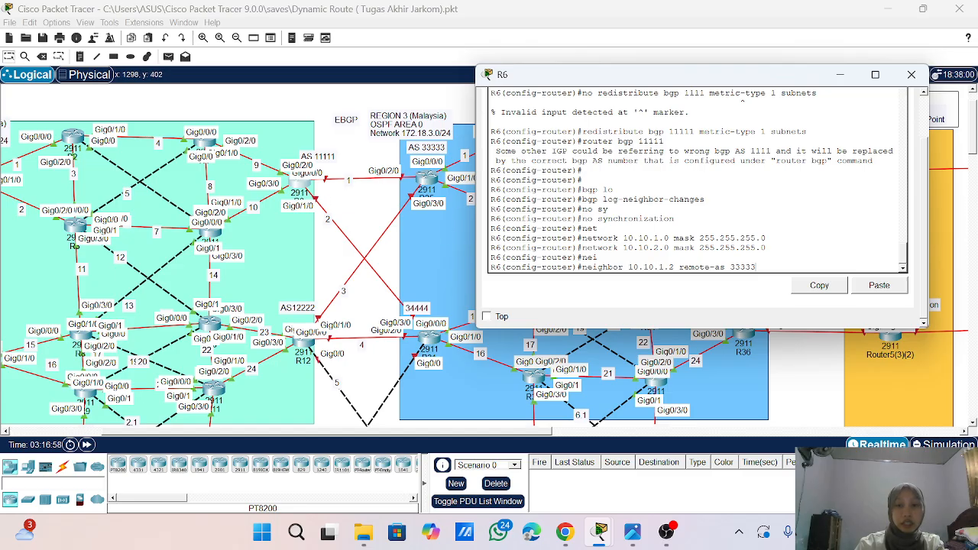
{"action": "key", "text": "Return"}
- Add neighbor 10.10.2.2 with remote AS 34444 to R6's BGP 11111 process
{"action": "key", "text": "Up"}
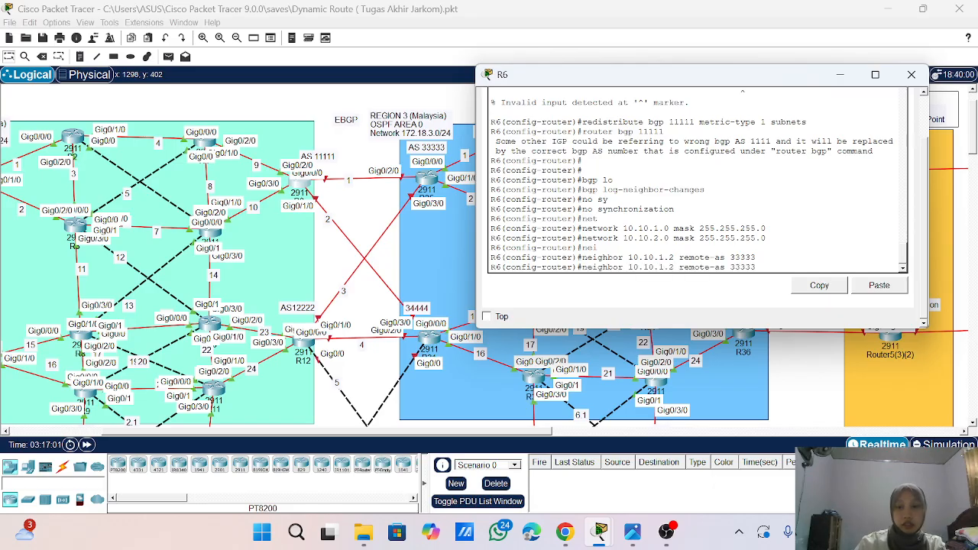
{"action": "key", "text": "BackSpace"}
{"action": "type", "text": "2"}
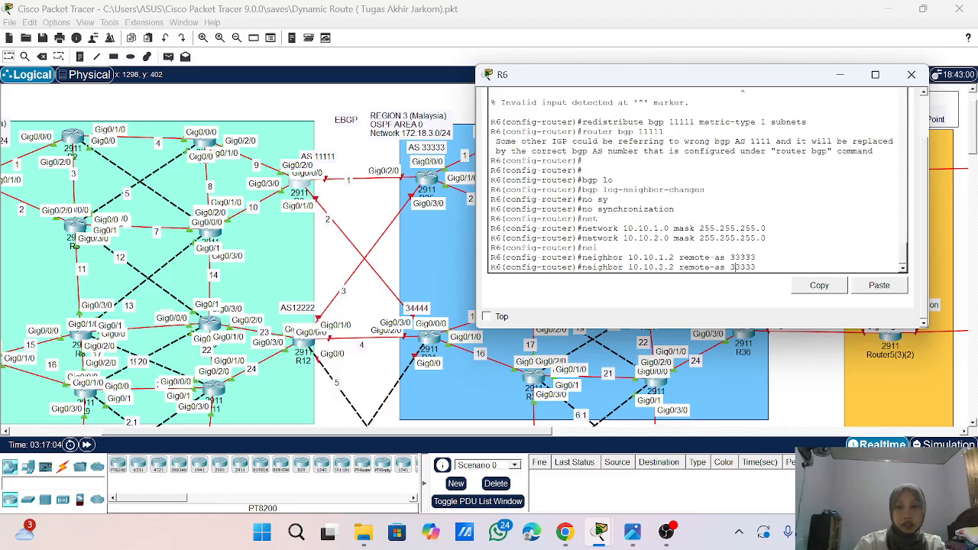
{"action": "key", "text": "BackSpace"}
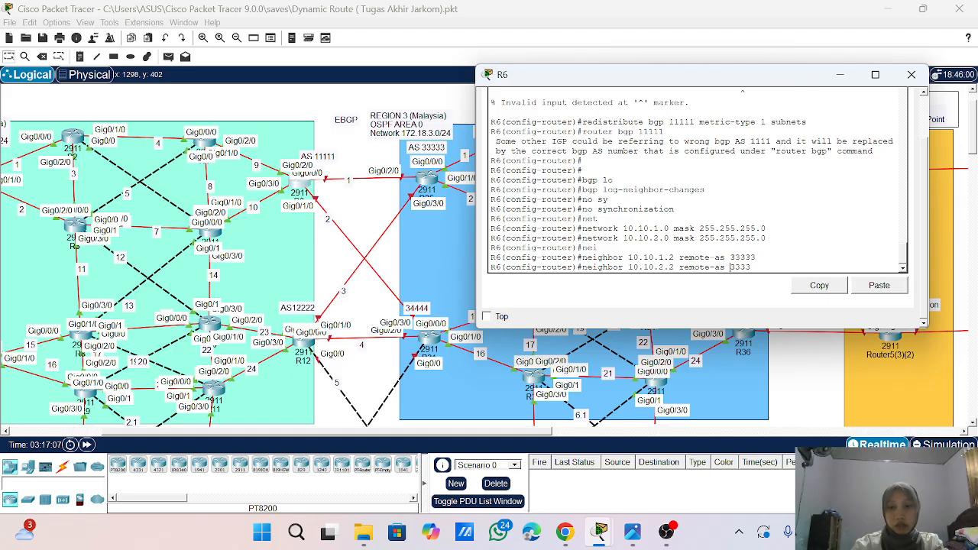
{"action": "key", "text": "BackSpace"}
{"action": "key", "text": "BackSpace"}
{"action": "key", "text": "BackSpace"}
{"action": "key", "text": "BackSpace"}
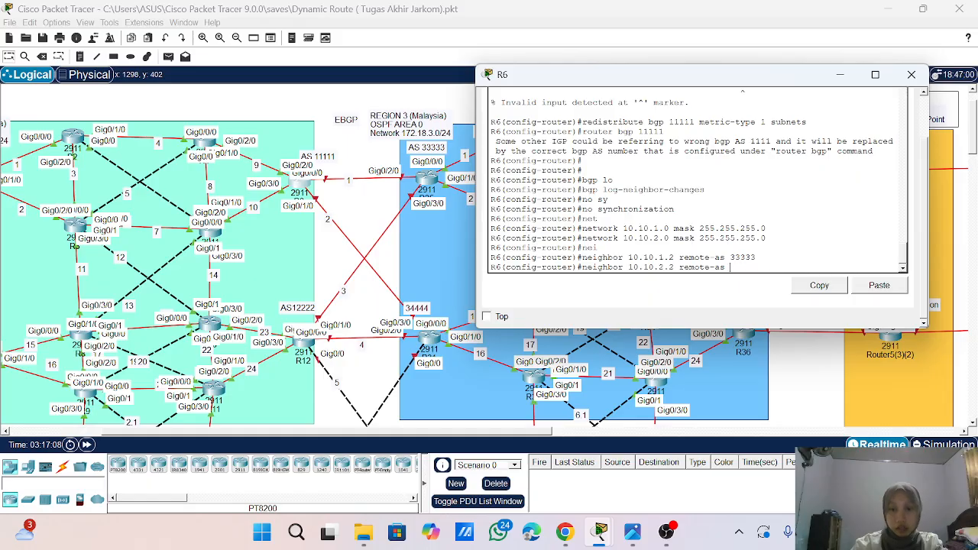
{"action": "type", "text": "34444"}
{"action": "key", "text": "Return"}
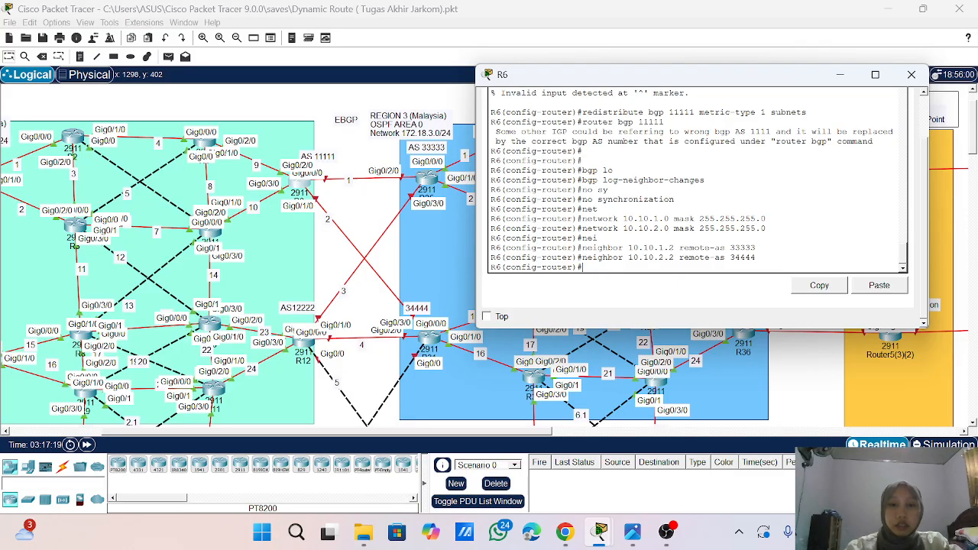
- Redistribute OSPF process 1 into R6's BGP 11111 process
{"action": "left_click", "coordinate": [304, 223]}
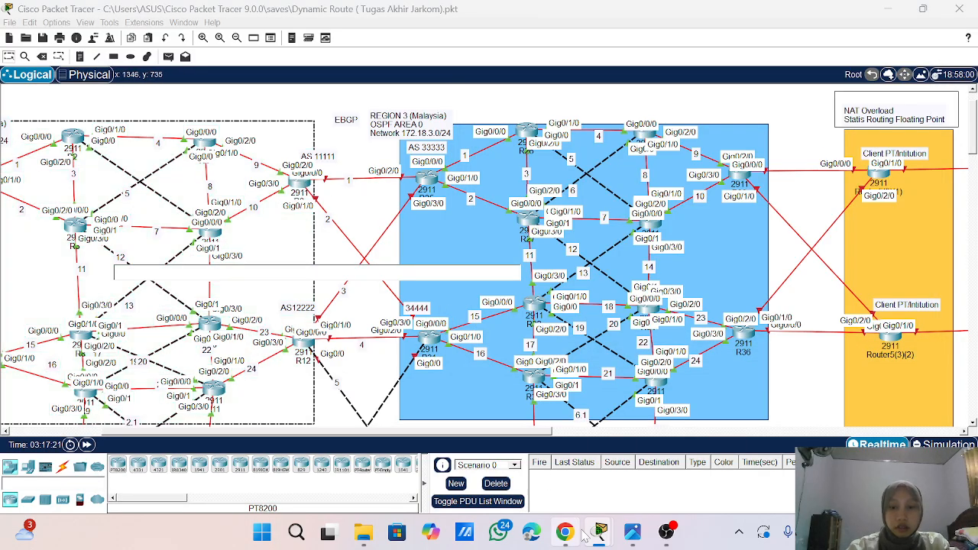
{"action": "mouse_move", "coordinate": [601, 532]}
{"action": "left_click", "coordinate": [675, 451]}
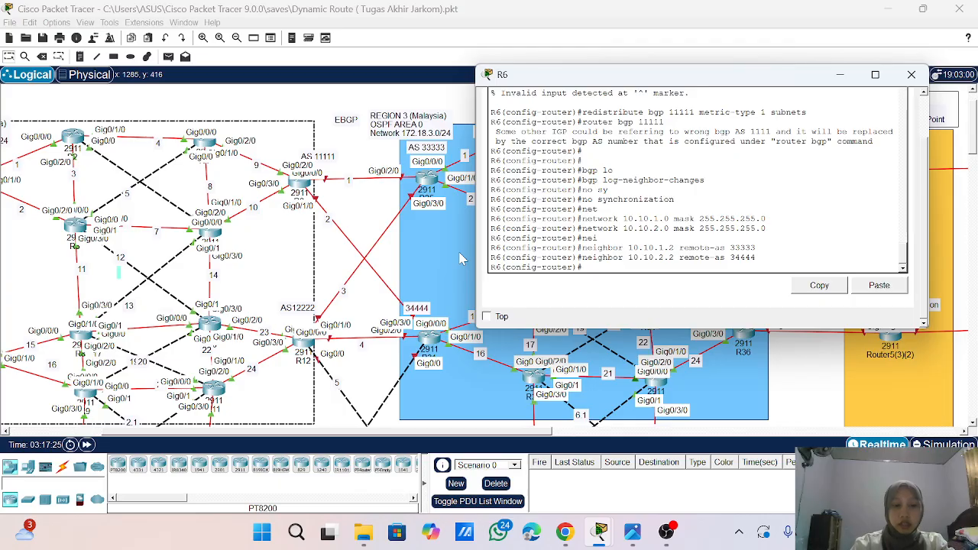
{"action": "type", "text": "r"}
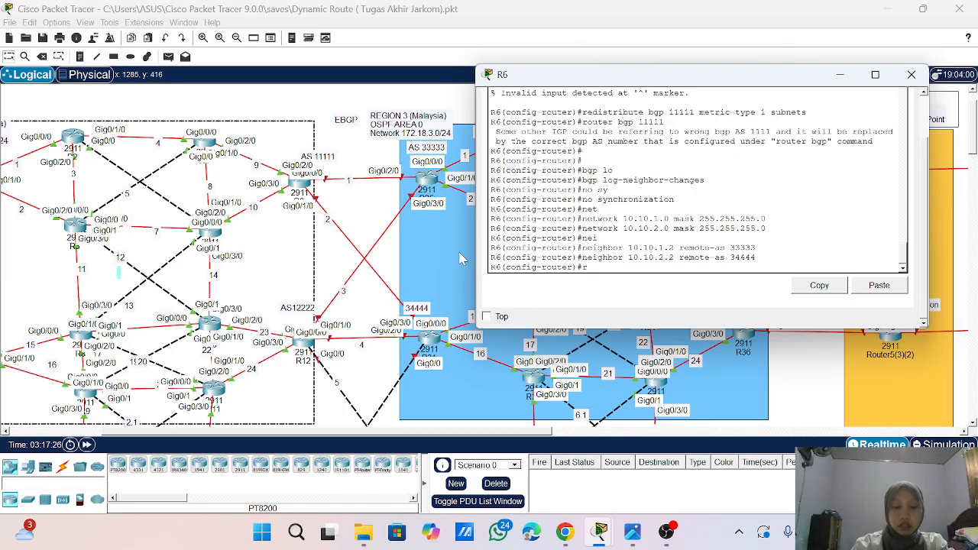
{"action": "type", "text": "ed"}
{"action": "key", "text": "Tab"}
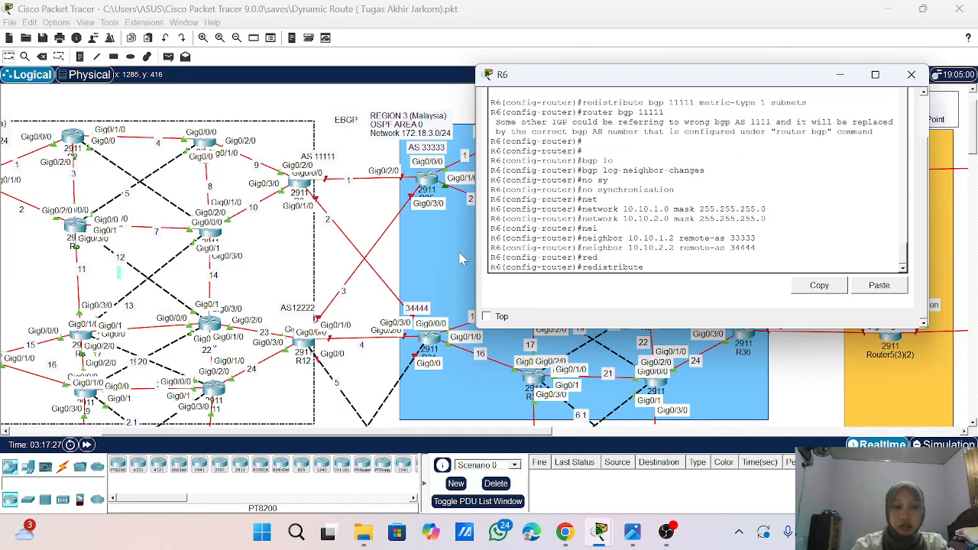
{"action": "type", "text": "ospf 1"}
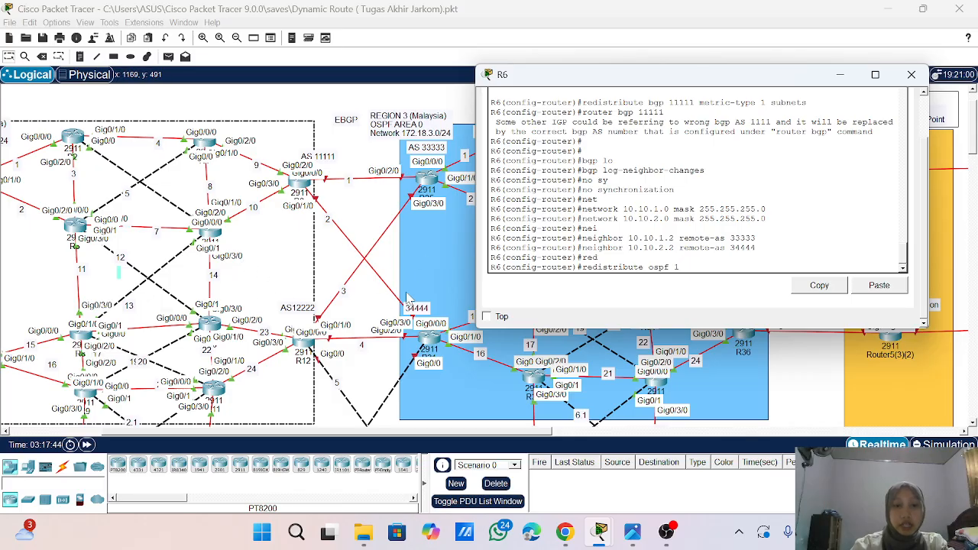
{"action": "key", "text": "Return"}
{"action": "key", "text": "Return"}
{"action": "key", "text": "Return"}
{"action": "key", "text": "Return"}
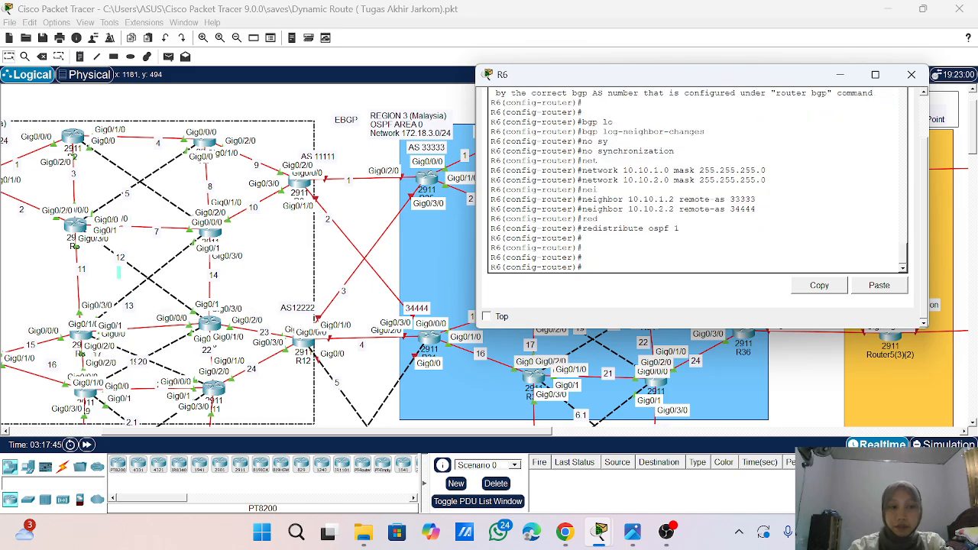
- Exit configuration mode on R6, save its configuration and close the router's window
{"action": "type", "text": "end"}
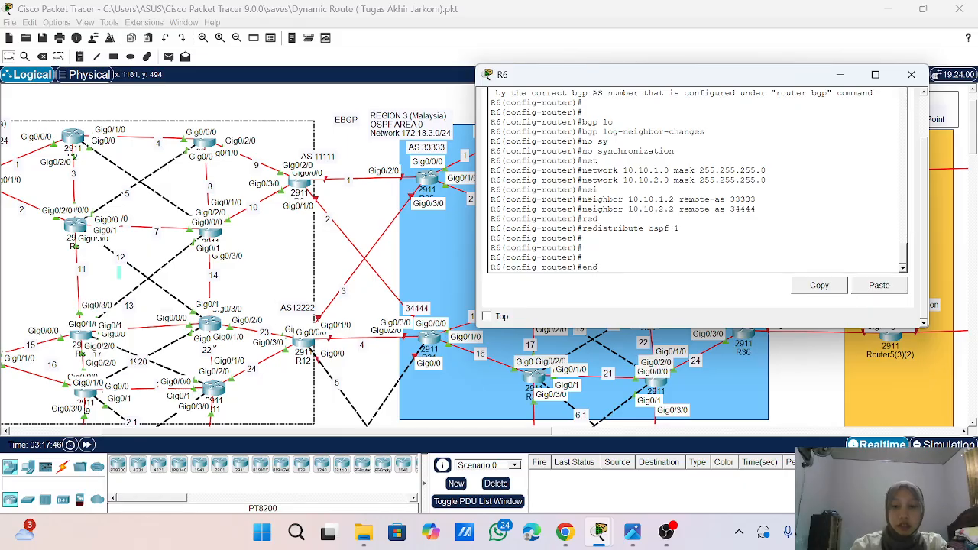
{"action": "key", "text": "Return"}
{"action": "key", "text": "Return"}
{"action": "key", "text": "Return"}
{"action": "key", "text": "Return"}
{"action": "type", "text": "wr"}
{"action": "key", "text": "Return"}
{"action": "key", "text": "Return"}
{"action": "key", "text": "Return"}
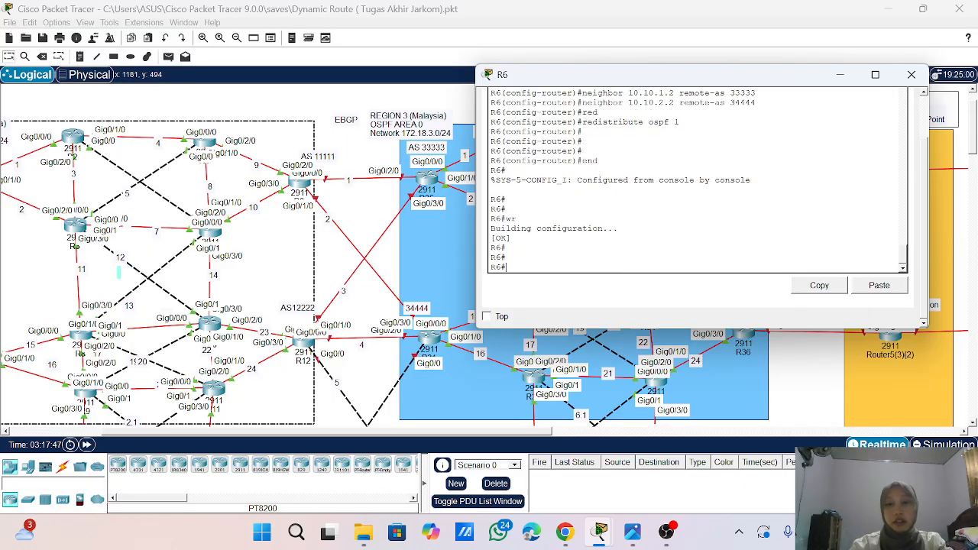
{"action": "left_click", "coordinate": [911, 75]}
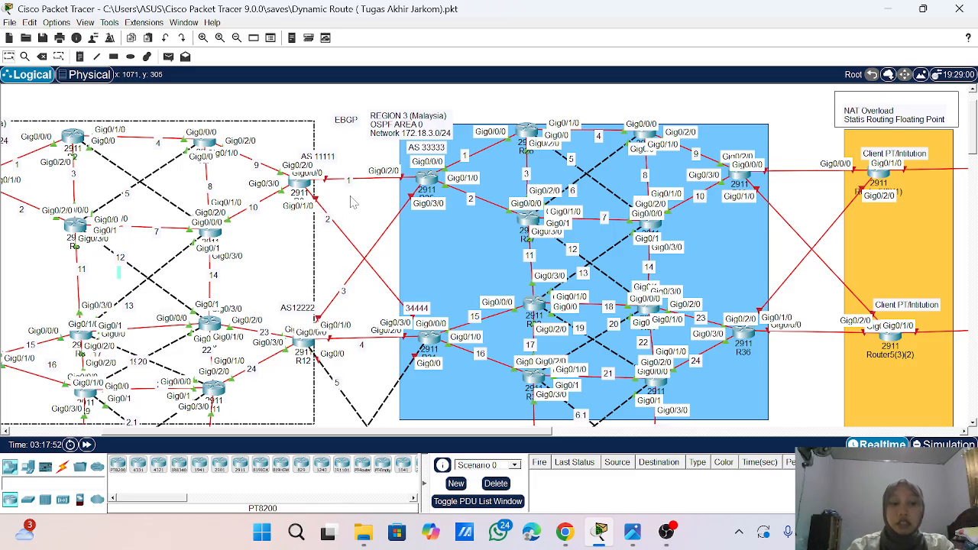
- Open the command line of R25, the AS 33333 border router in Region 3, and enter global configuration mode
{"action": "left_click", "coordinate": [434, 184]}
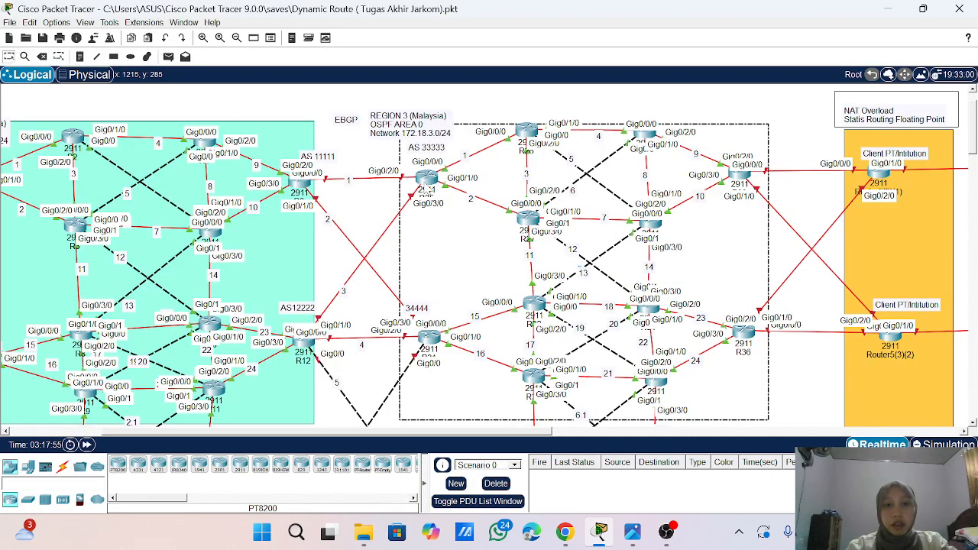
{"action": "left_click", "coordinate": [425, 181]}
{"action": "left_click", "coordinate": [425, 180]}
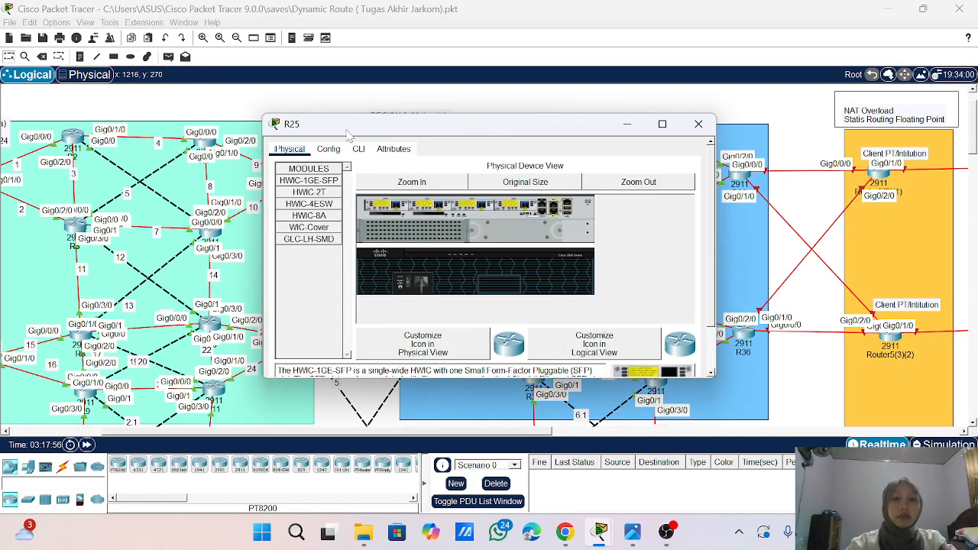
{"action": "left_click", "coordinate": [359, 149]}
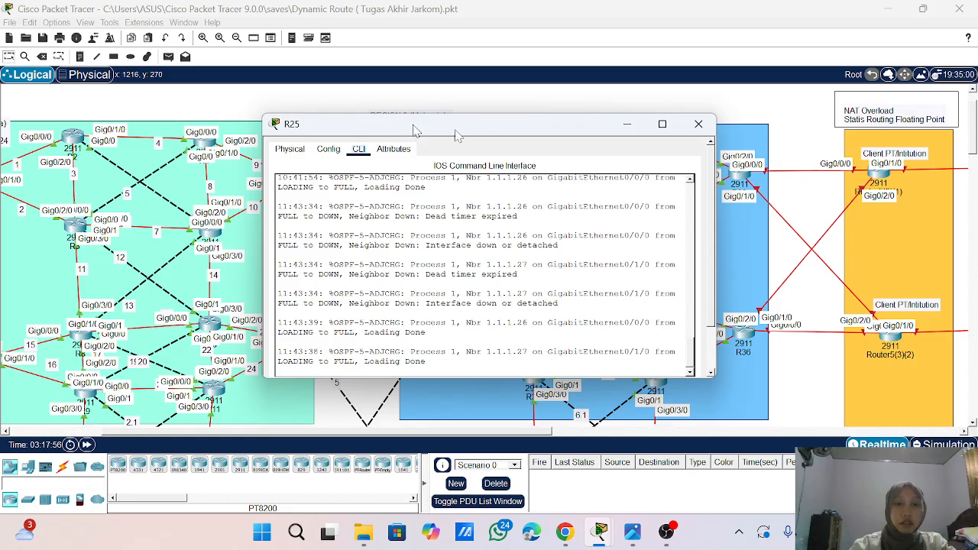
{"action": "left_click_drag", "start_coordinate": [406, 129], "coordinate": [574, 137]}
{"action": "scroll", "coordinate": [653, 259], "scroll_direction": "down", "scroll_amount": 2}
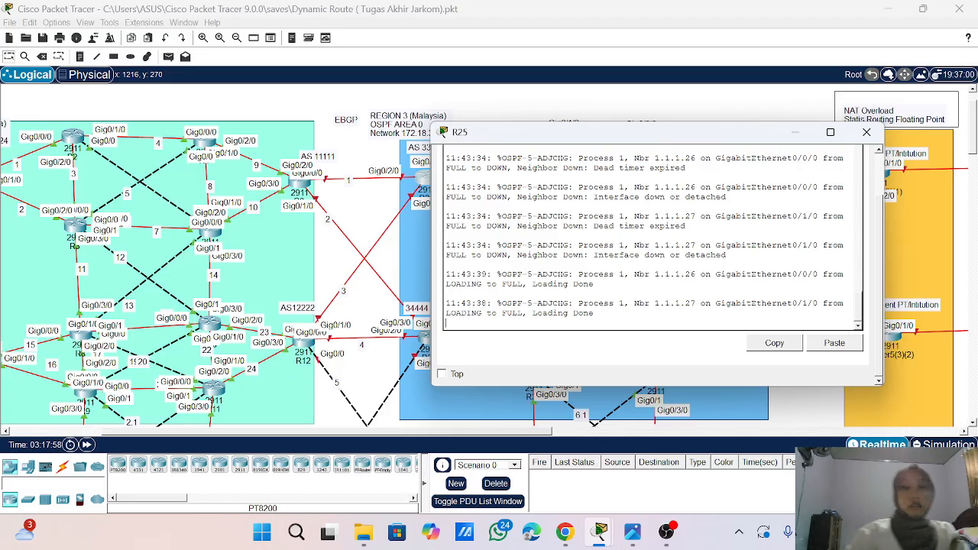
{"action": "key", "text": "Return"}
{"action": "key", "text": "Return"}
{"action": "key", "text": "Return"}
{"action": "key", "text": "Return"}
{"action": "key", "text": "Return"}
{"action": "type", "text": "ena"}
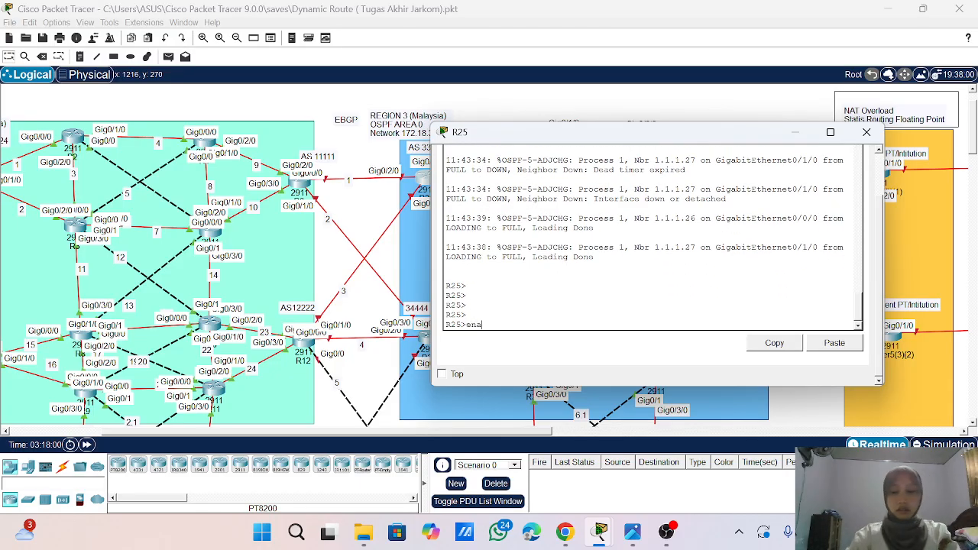
{"action": "key", "text": "Return"}
{"action": "type", "text": "conf t"}
{"action": "key", "text": "Return"}
{"action": "key", "text": "Return"}
{"action": "key", "text": "Return"}
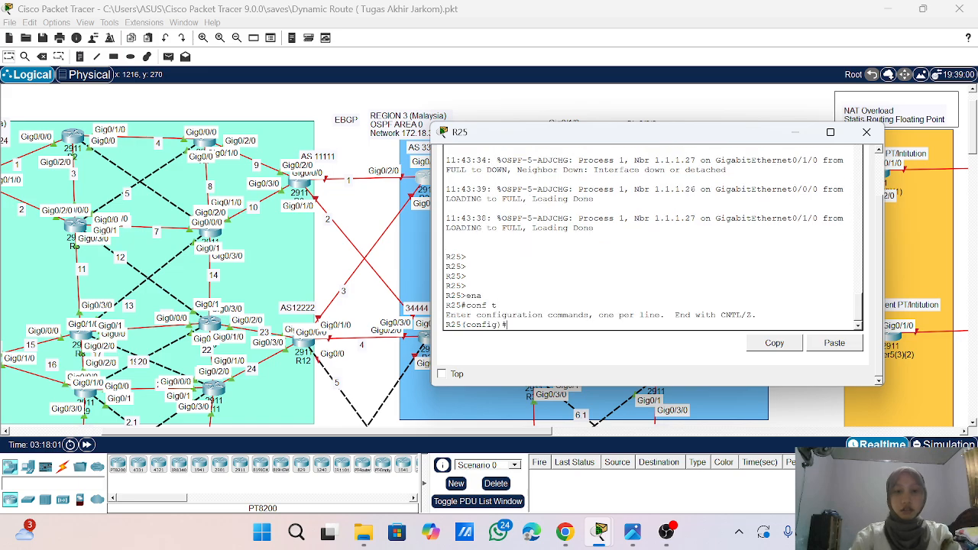
- Enable interface GigabitEthernet0/2/0 on R25, which links to R6
{"action": "type", "text": "int g0/"}
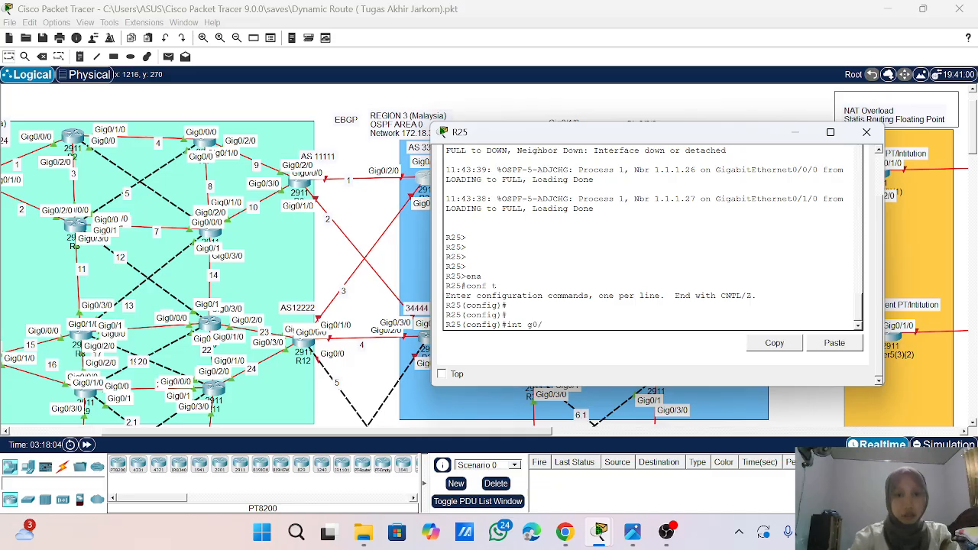
{"action": "type", "text": "2/0"}
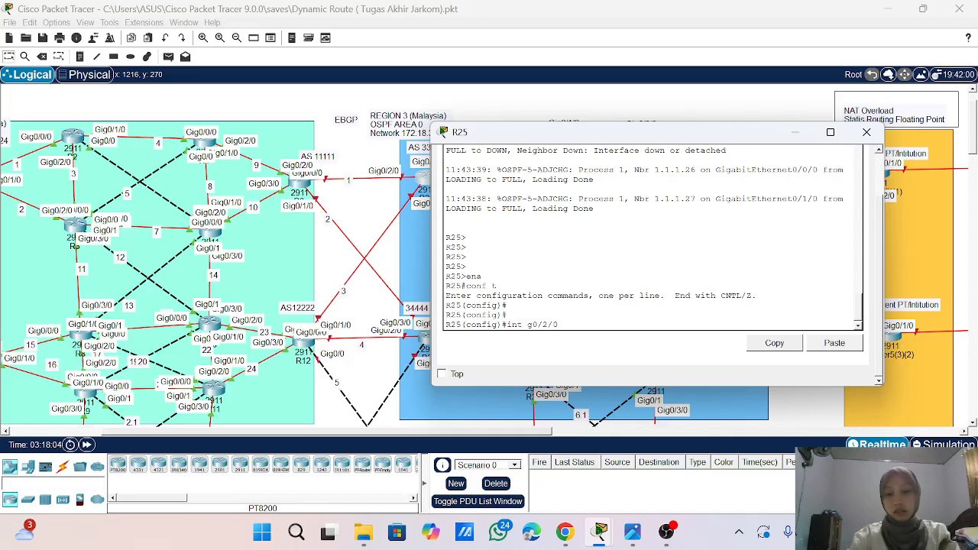
{"action": "key", "text": "Return"}
{"action": "type", "text": "no sh"}
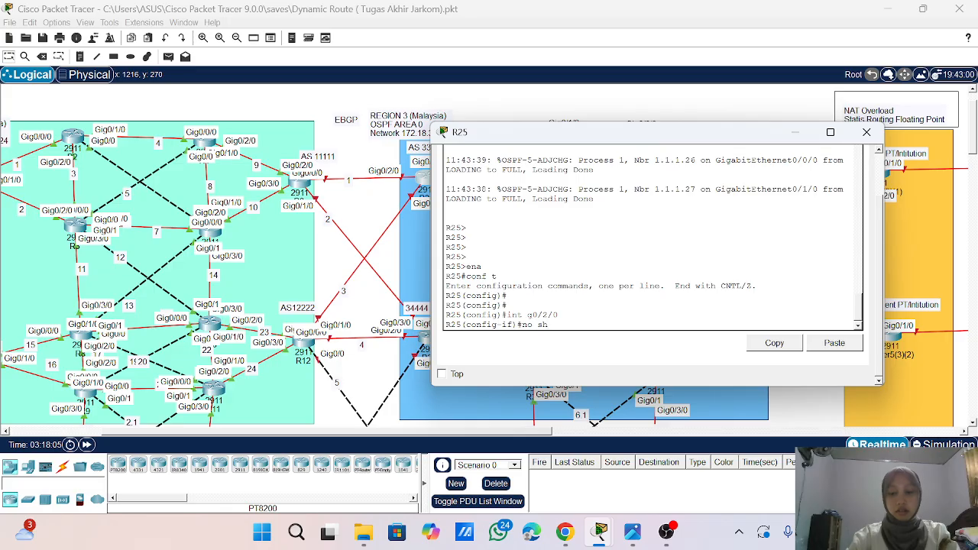
{"action": "key", "text": "Return"}
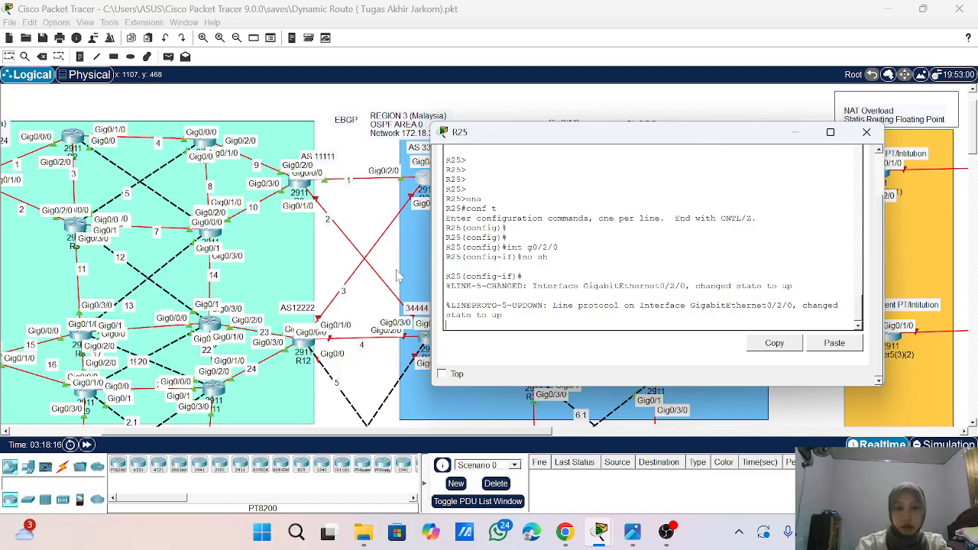
- Assign IP address 10.10.1.2 with mask 255.255.255.0 to R25's GigabitEthernet0/2/0 interface
{"action": "key", "text": "Return"}
{"action": "key", "text": "Return"}
{"action": "key", "text": "Return"}
{"action": "key", "text": "Return"}
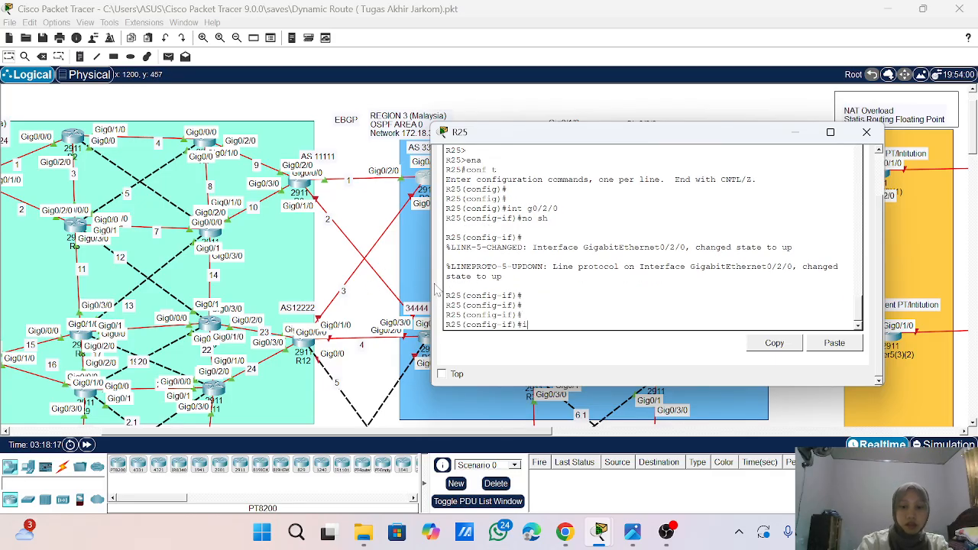
{"action": "type", "text": "ip ad"}
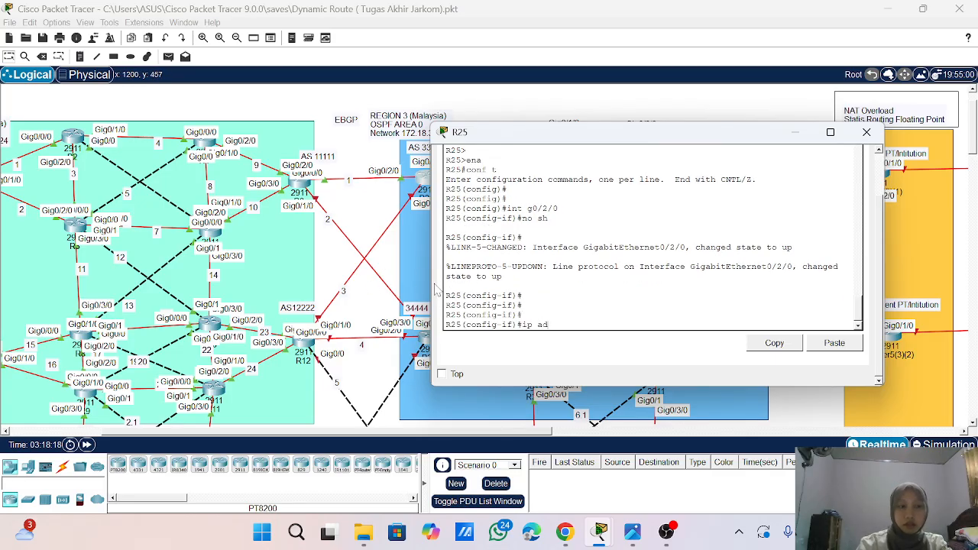
{"action": "type", "text": "d"}
{"action": "type", "text": " 10/"}
{"action": "type", "text": "10.10."}
{"action": "type", "text": "1.2"}
{"action": "type", "text": " 255"}
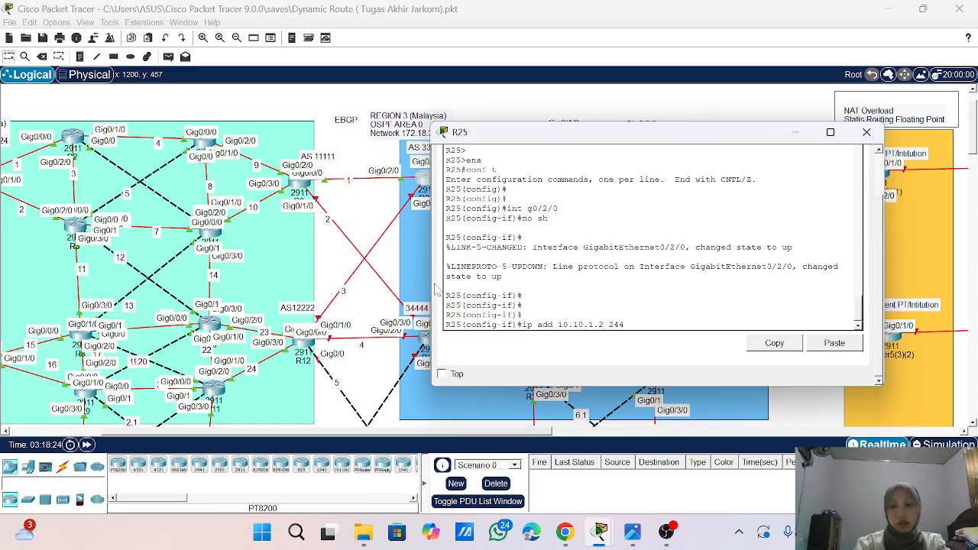
{"action": "type", "text": ".255.255.0"}
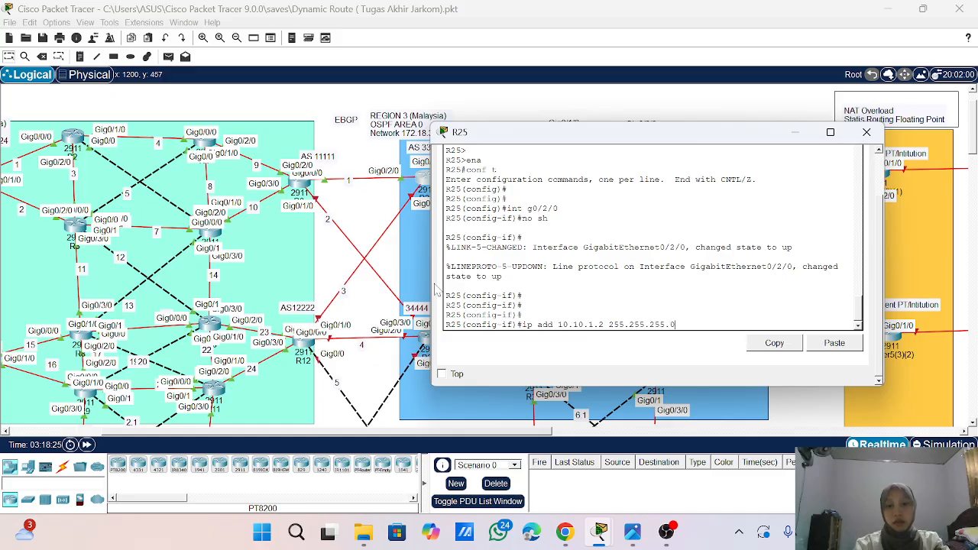
{"action": "key", "text": "Return"}
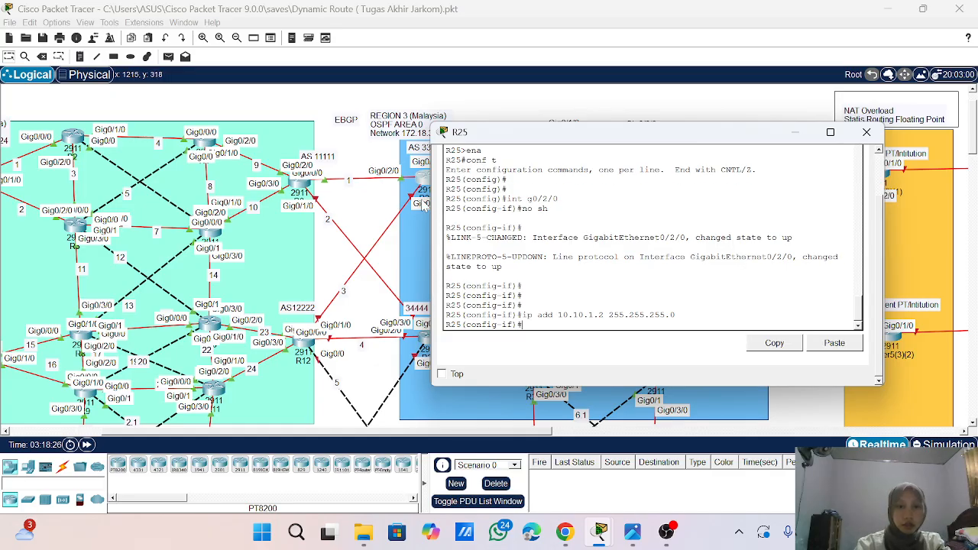
- Assign IP address 10.10.3.1 with mask 255.255.255.0 to R25's GigabitEthernet0/3/0 interface, which links to R12
{"action": "scroll", "coordinate": [409, 186], "scroll_direction": "right", "scroll_amount": 3}
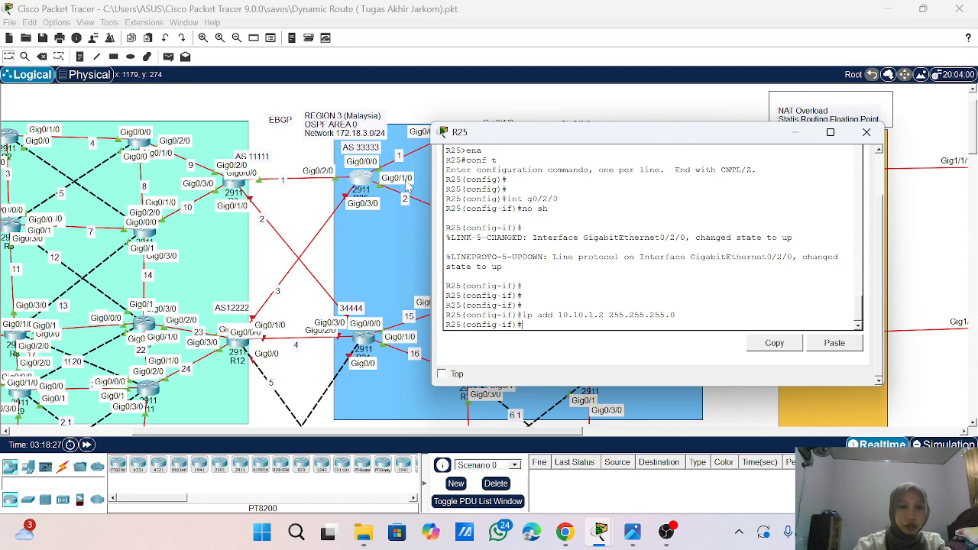
{"action": "type", "text": "int"}
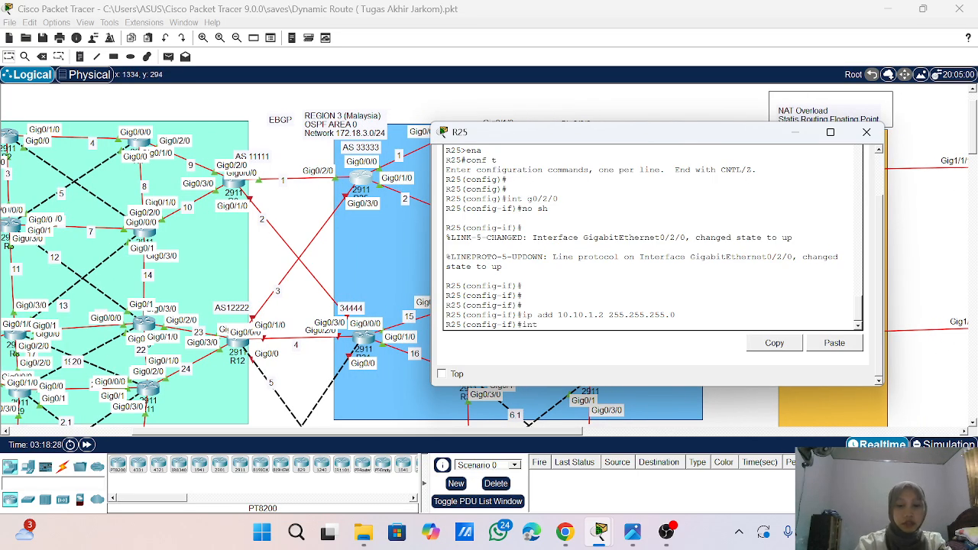
{"action": "type", "text": " g0/3/0"}
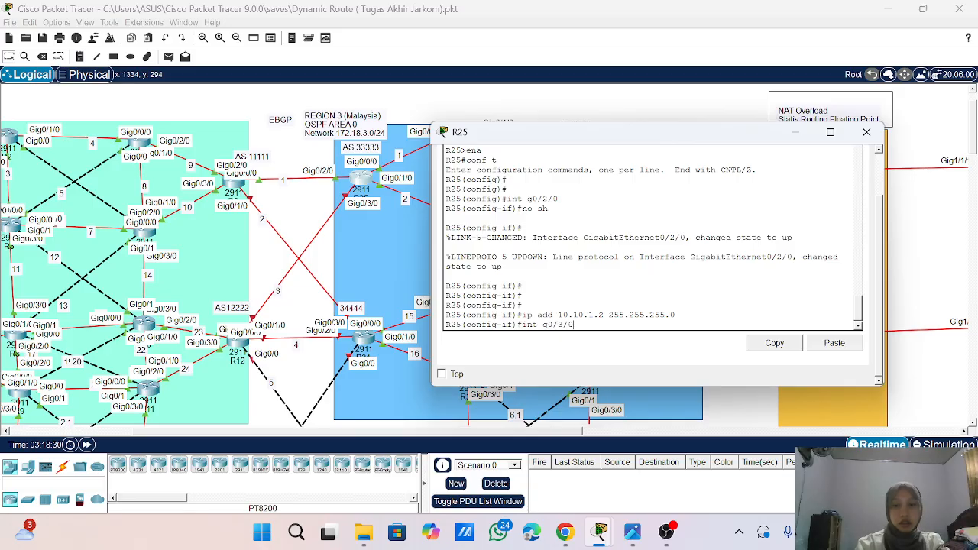
{"action": "key", "text": "Return"}
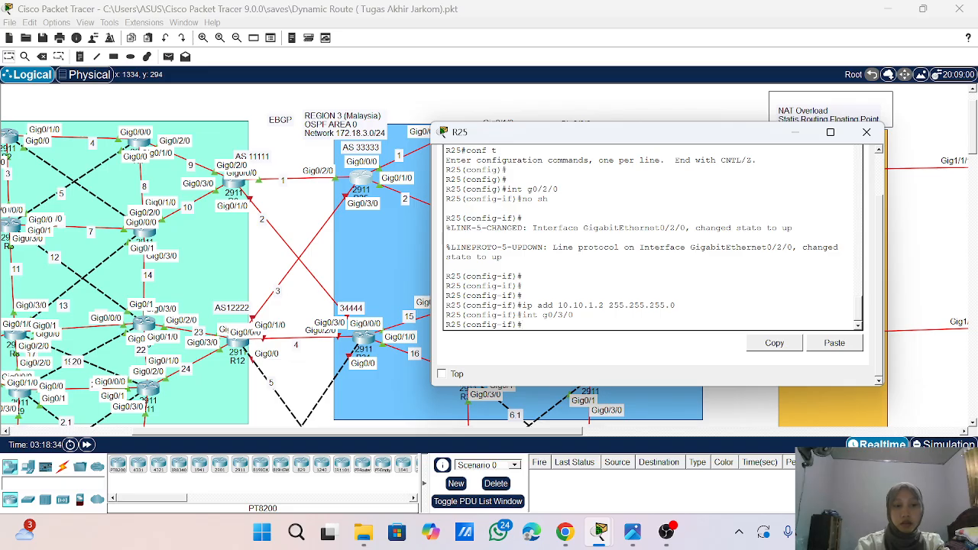
{"action": "key", "text": "Return"}
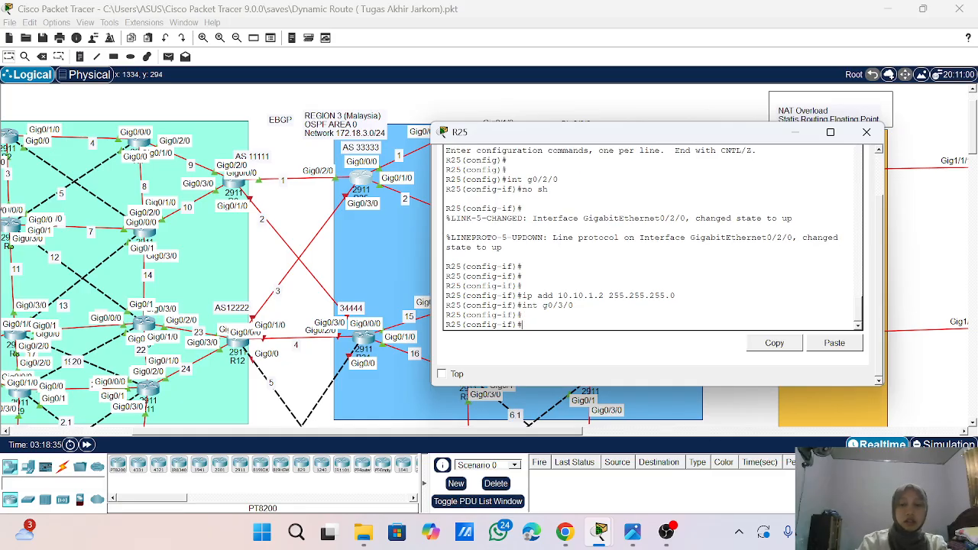
{"action": "type", "text": "ip add "}
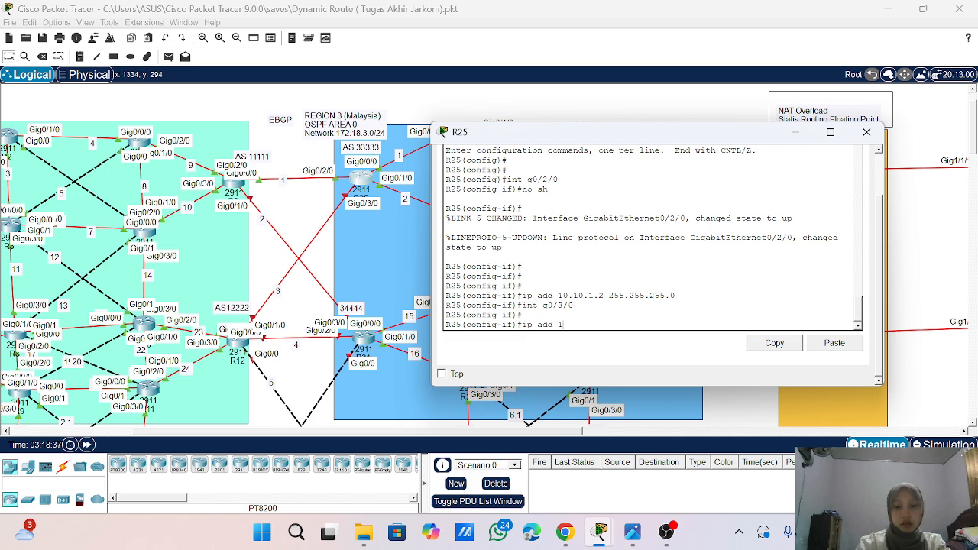
{"action": "type", "text": "10.10."}
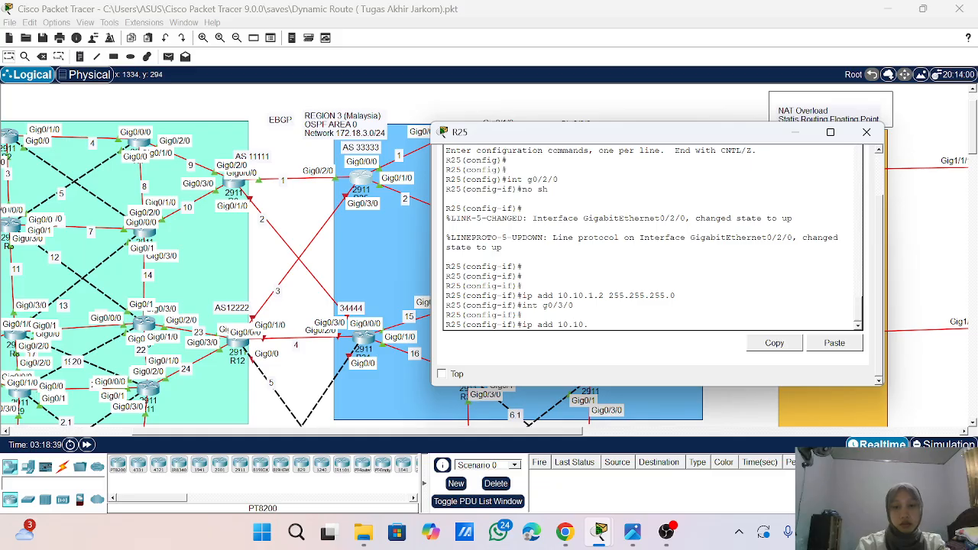
{"action": "type", "text": "3.1"}
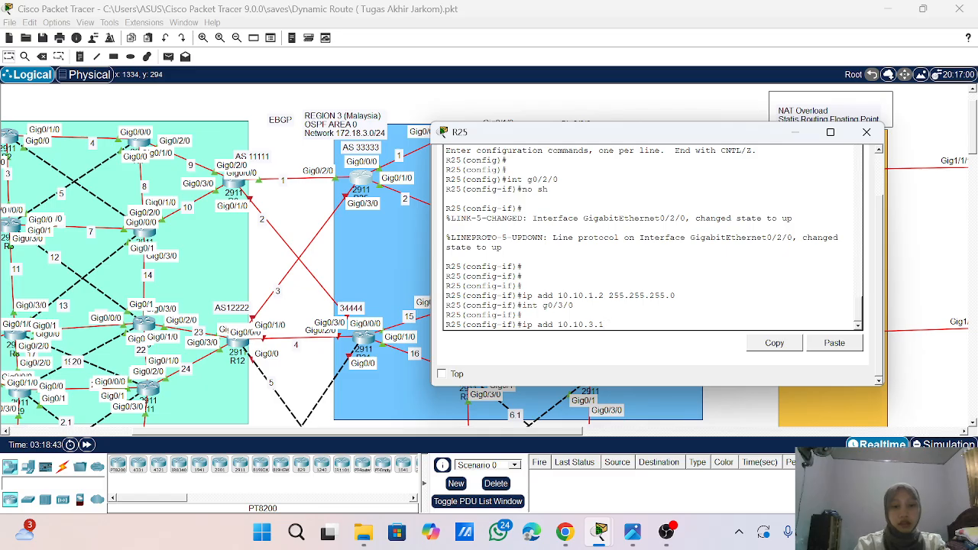
{"action": "type", "text": "2"}
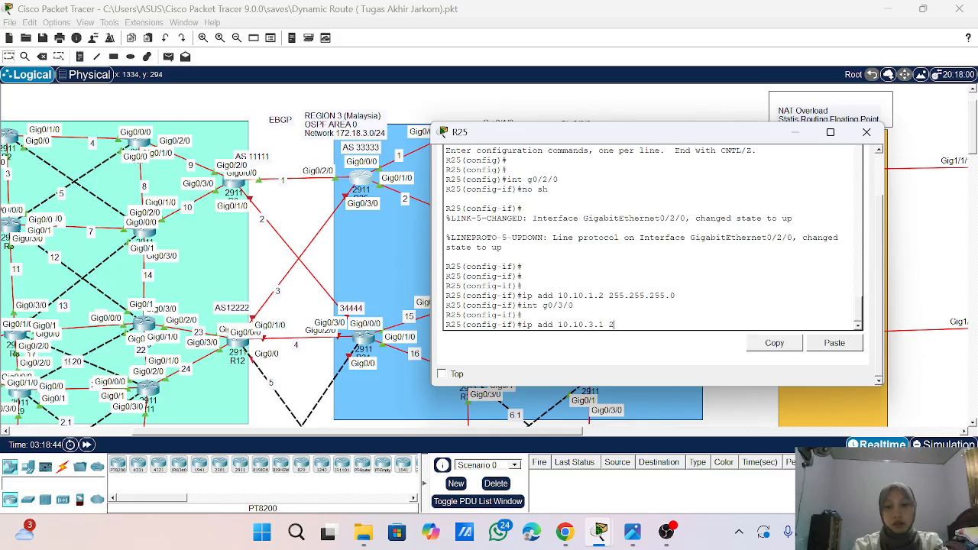
{"action": "type", "text": "55.255.255.0"}
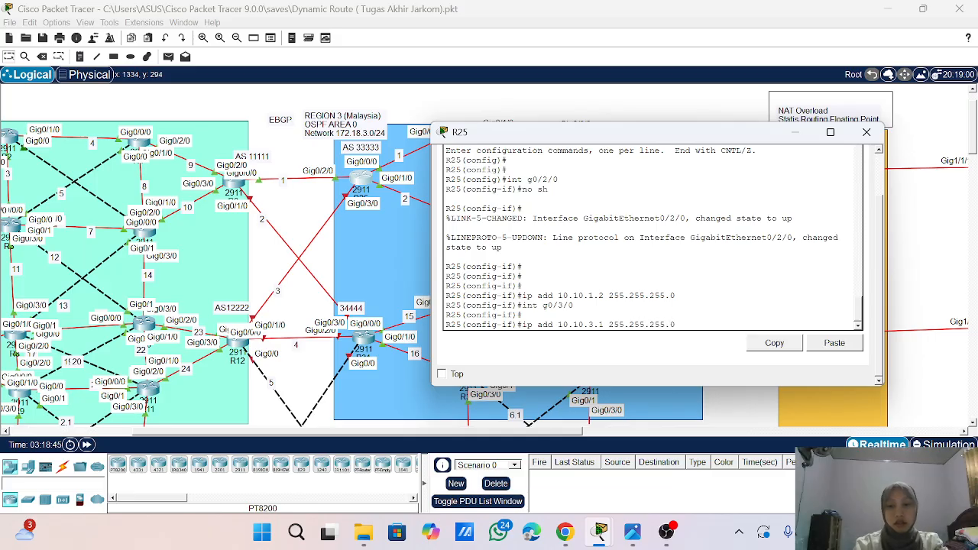
{"action": "key", "text": "Return"}
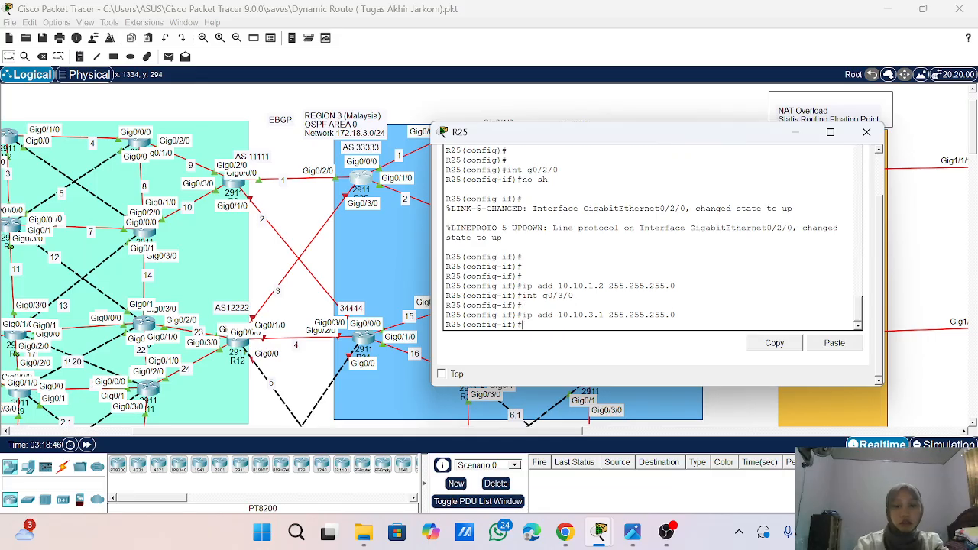
- Enable interface GigabitEthernet0/3/0 on R25
{"action": "type", "text": "no sh"}
{"action": "key", "text": "Return"}
{"action": "key", "text": "Return"}
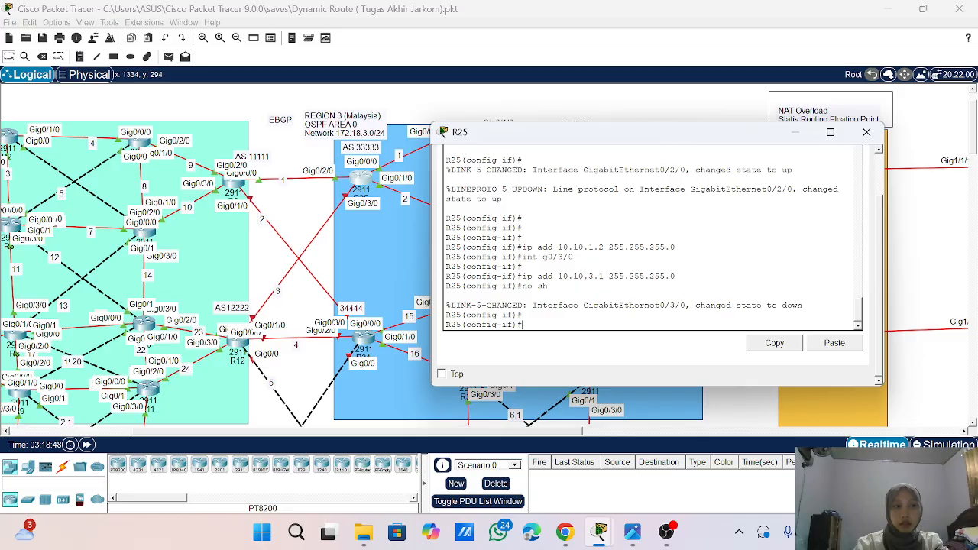
- Leave interface configuration on R25 and enter the configuration of OSPF process 1
{"action": "type", "text": "rou"}
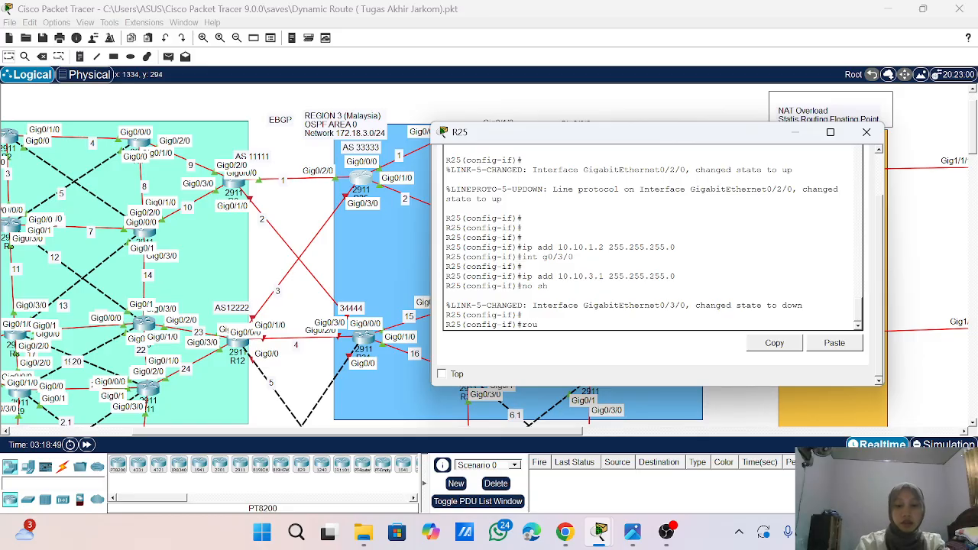
{"action": "key", "text": "BackSpace"}
{"action": "key", "text": "BackSpace"}
{"action": "key", "text": "BackSpace"}
{"action": "type", "text": "exi"}
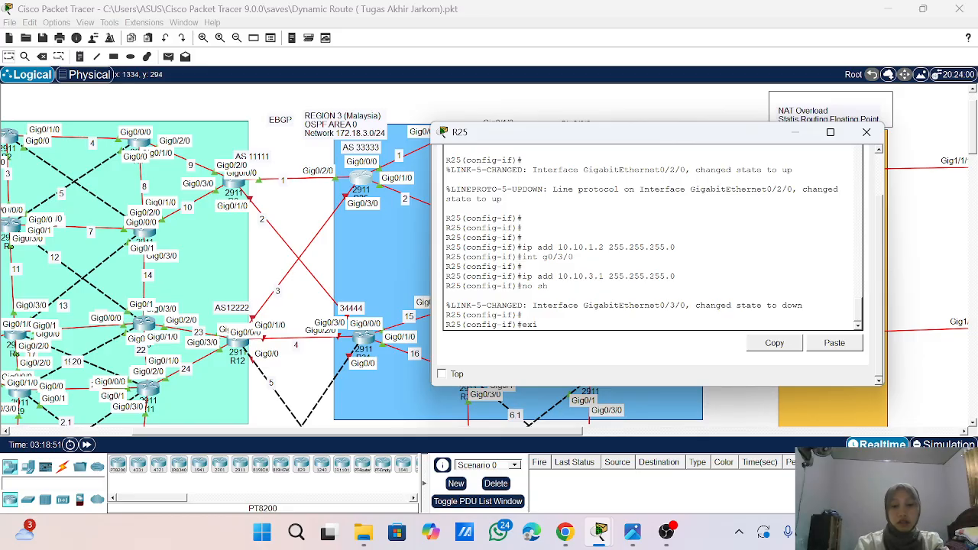
{"action": "type", "text": "t"}
{"action": "key", "text": "Return"}
{"action": "type", "text": "router"}
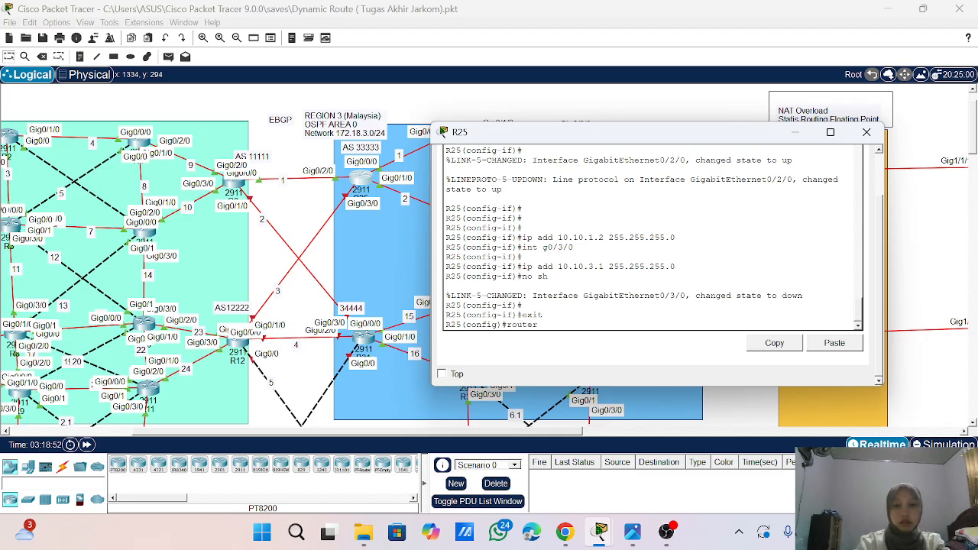
{"action": "type", "text": " ospf"}
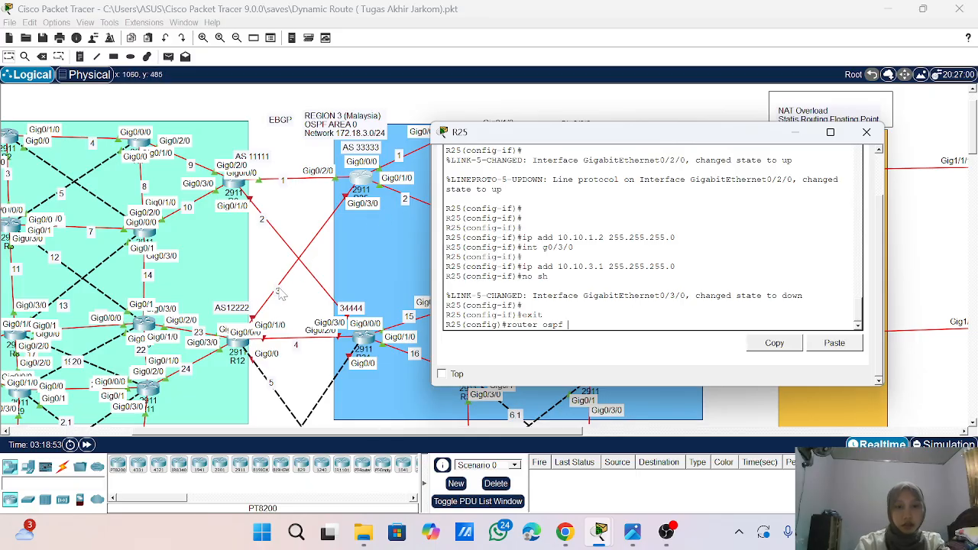
{"action": "type", "text": " 1"}
{"action": "key", "text": "Return"}
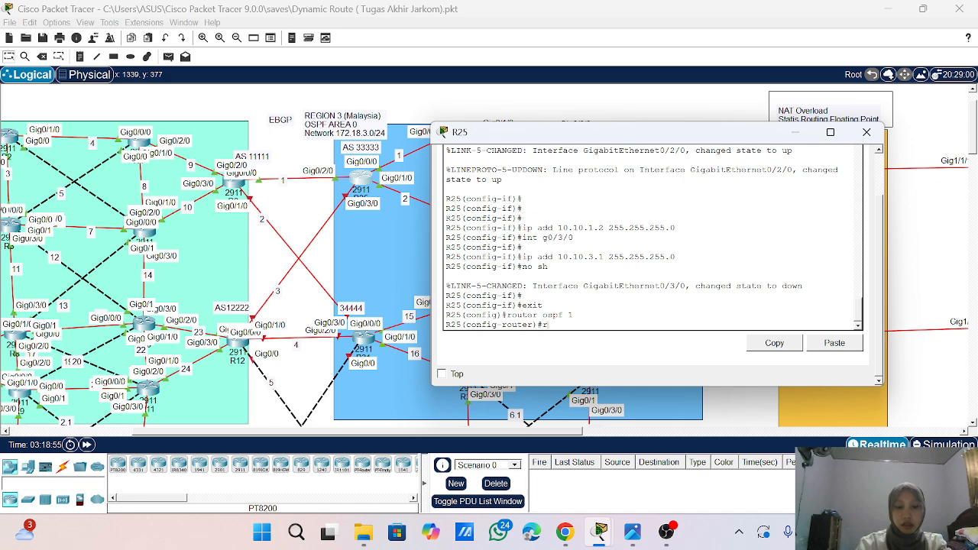
- Redistribute BGP 33333 into R25's OSPF process 1 with metric type 1 and subnets, and return to global configuration mode
{"action": "type", "text": "re"}
{"action": "key", "text": "Tab"}
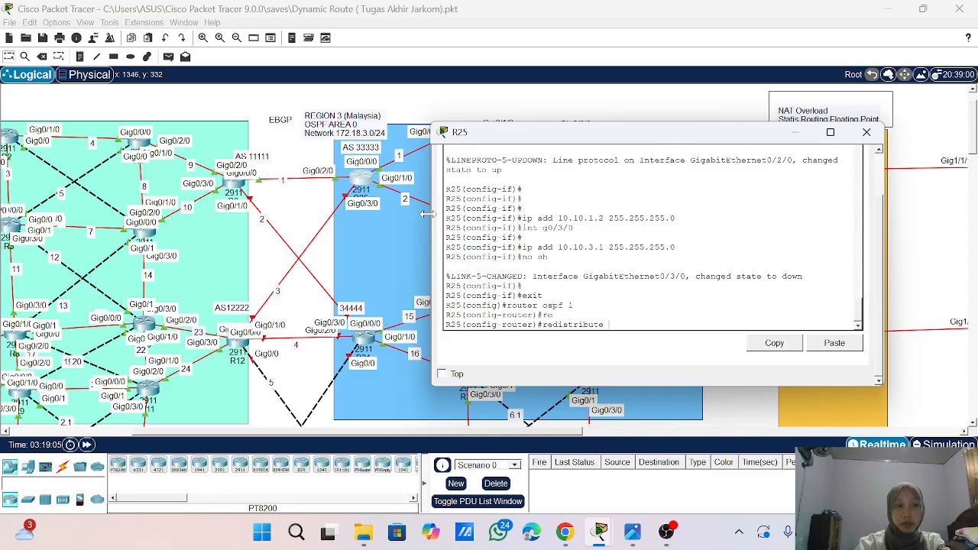
{"action": "type", "text": "bgp"}
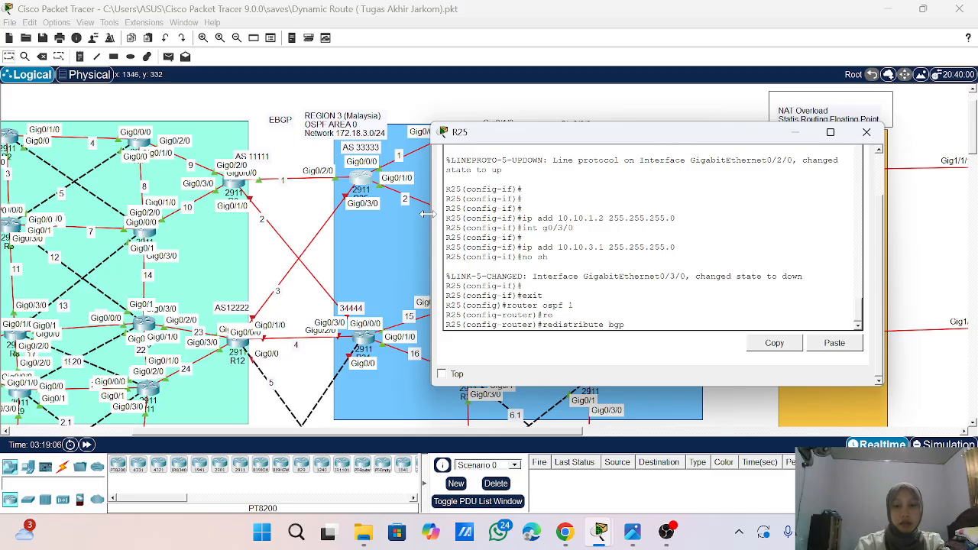
{"action": "type", "text": " 33333"}
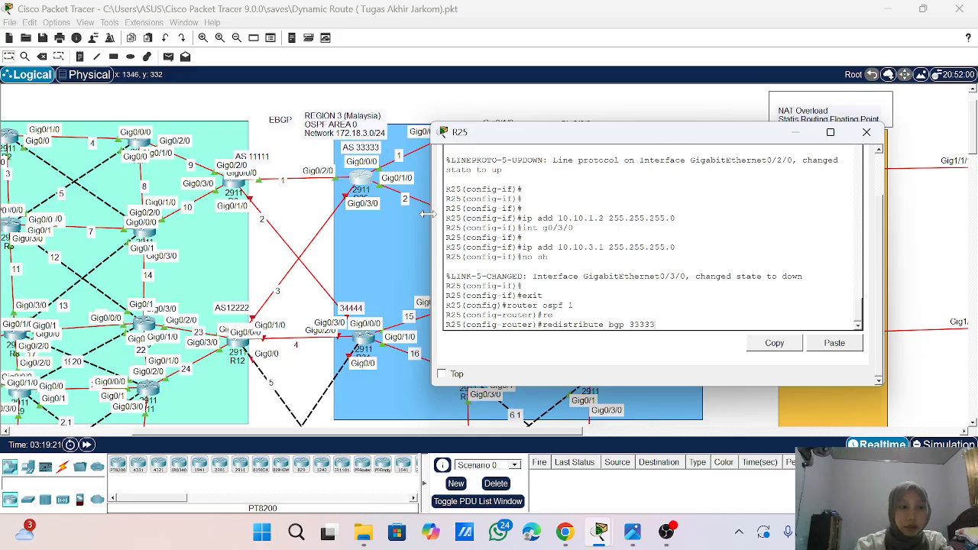
{"action": "type", "text": "me"}
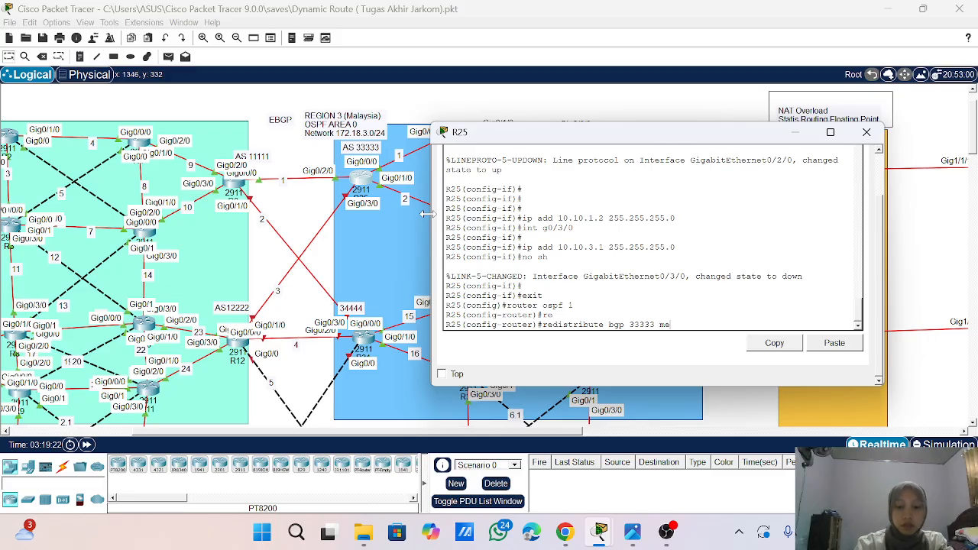
{"action": "type", "text": "tric-t"}
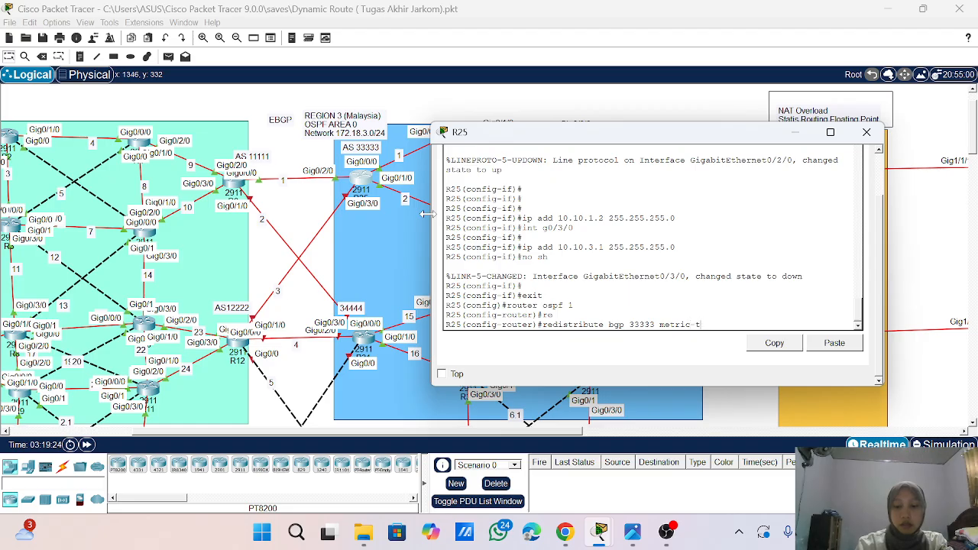
{"action": "type", "text": "ipe"}
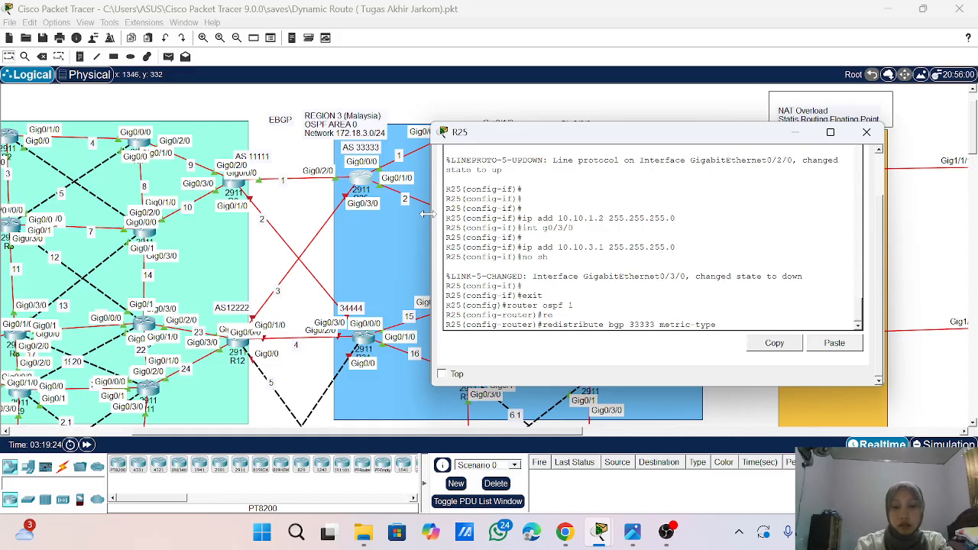
{"action": "type", "text": " 1 su"}
{"action": "key", "text": "Tab"}
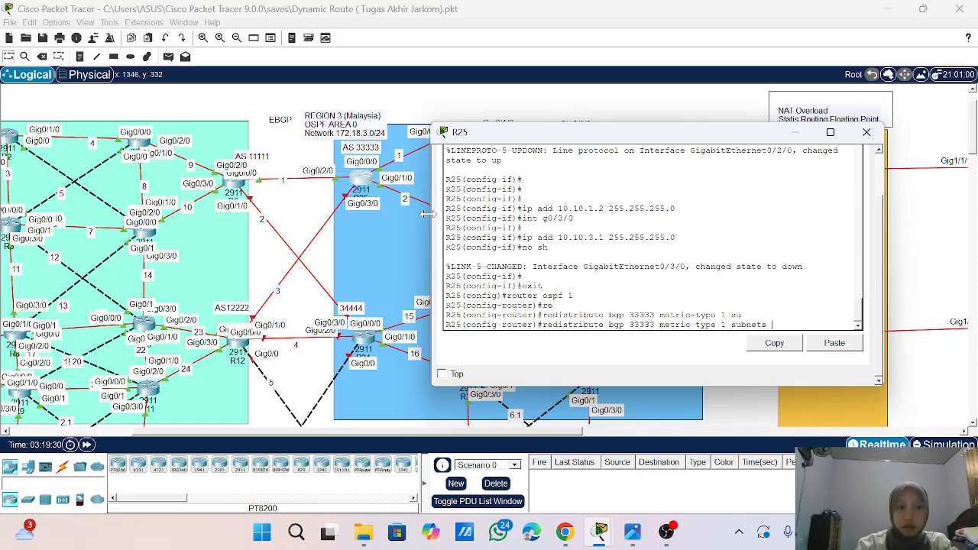
{"action": "key", "text": "Return"}
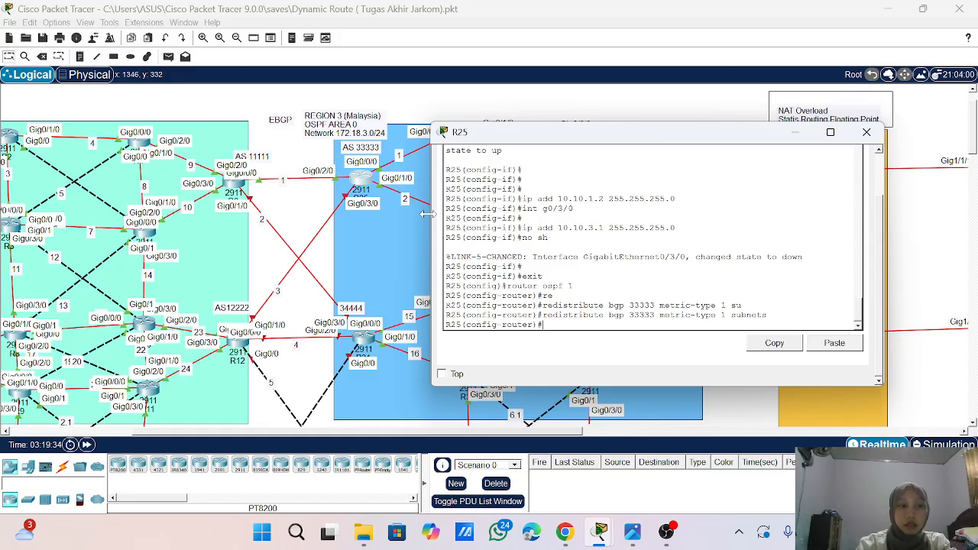
{"action": "type", "text": "exit"}
{"action": "key", "text": "Return"}
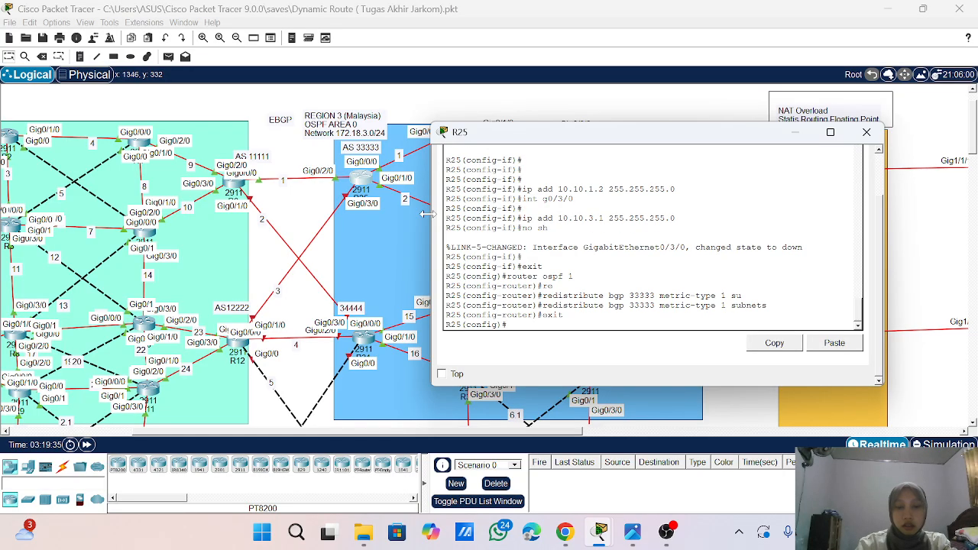
- Enter the BGP routing process configuration on R25
{"action": "type", "text": "eouter"}
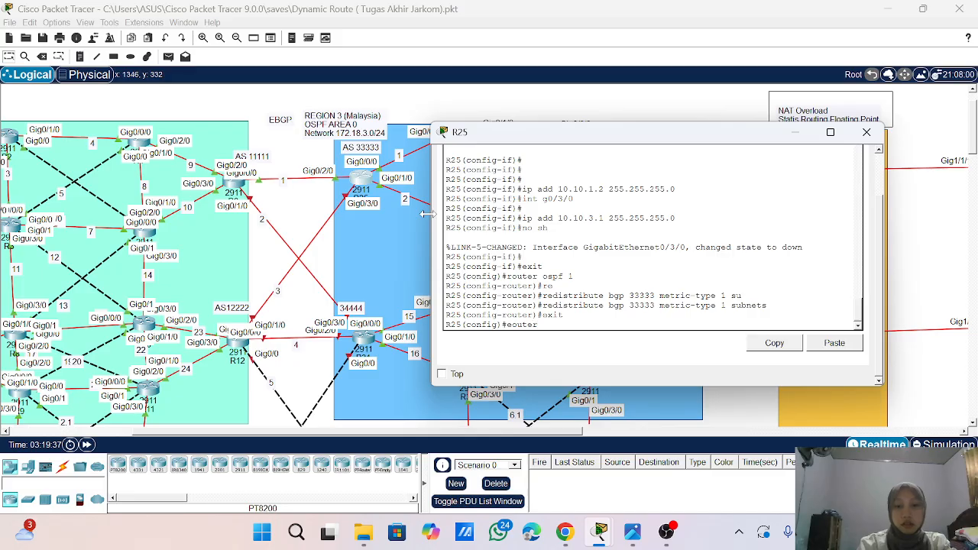
{"action": "key", "text": "BackSpace"}
{"action": "key", "text": "BackSpace"}
{"action": "key", "text": "BackSpace"}
{"action": "key", "text": "BackSpace"}
{"action": "key", "text": "BackSpace"}
{"action": "key", "text": "BackSpace"}
{"action": "type", "text": "router"}
{"action": "type", "text": "gp"}
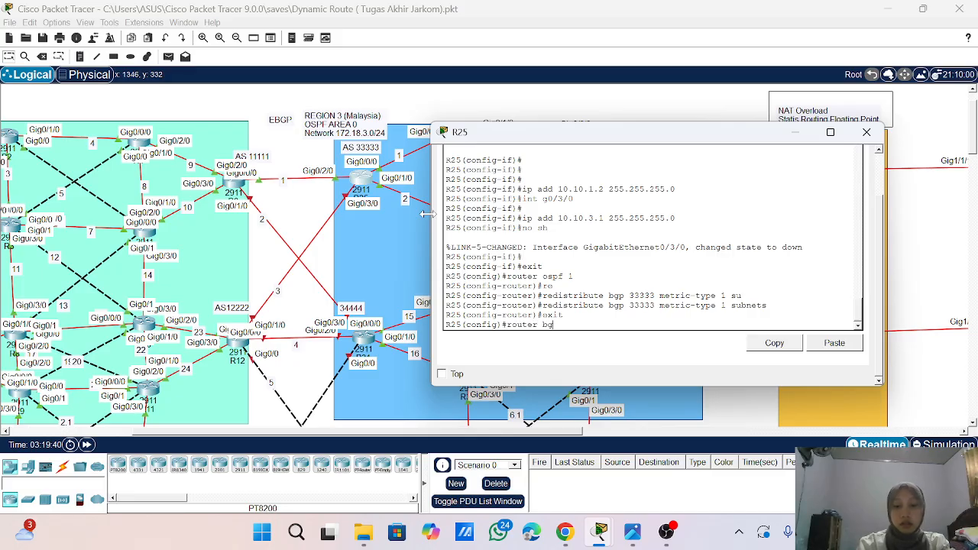
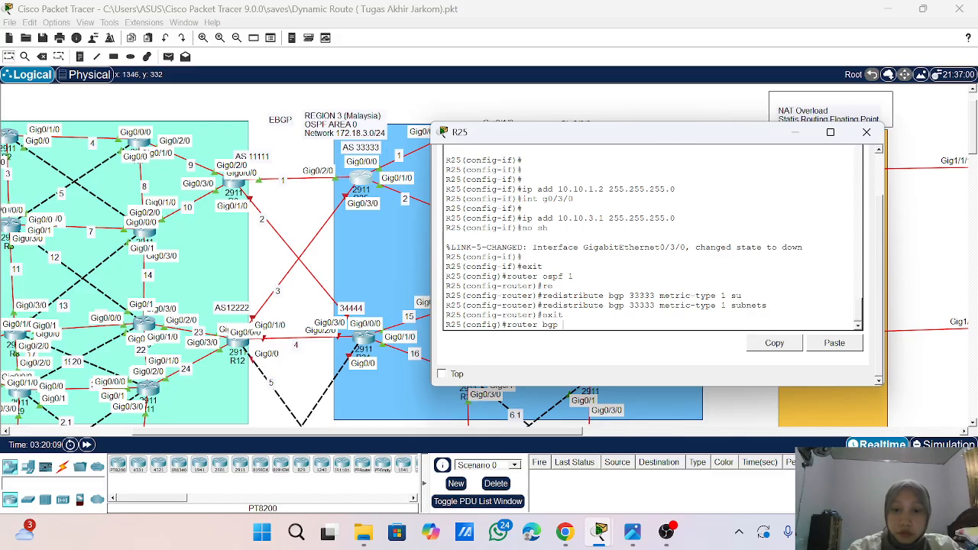
- Start BGP process 33333 on R25 and enable logging of neighbor changes
{"action": "type", "text": "33333"}
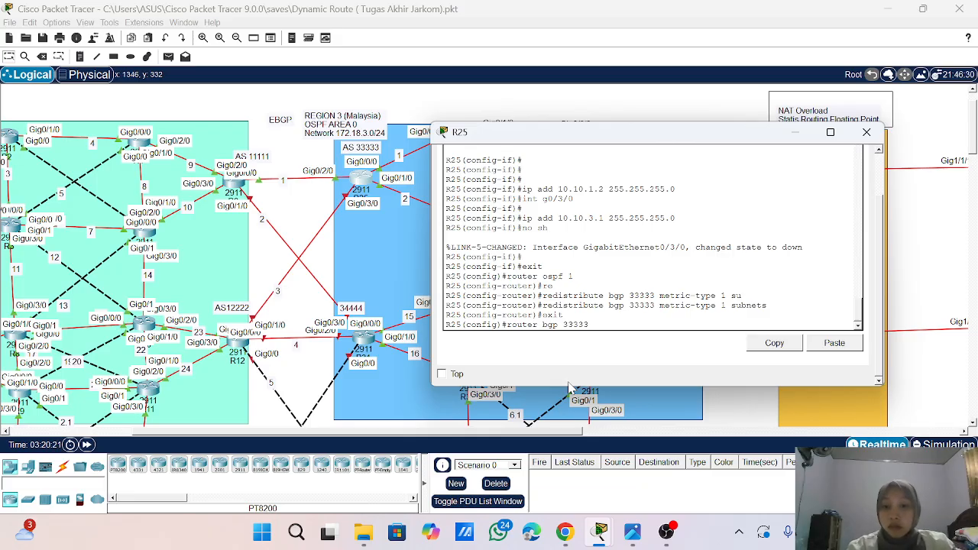
{"action": "key", "text": "Return"}
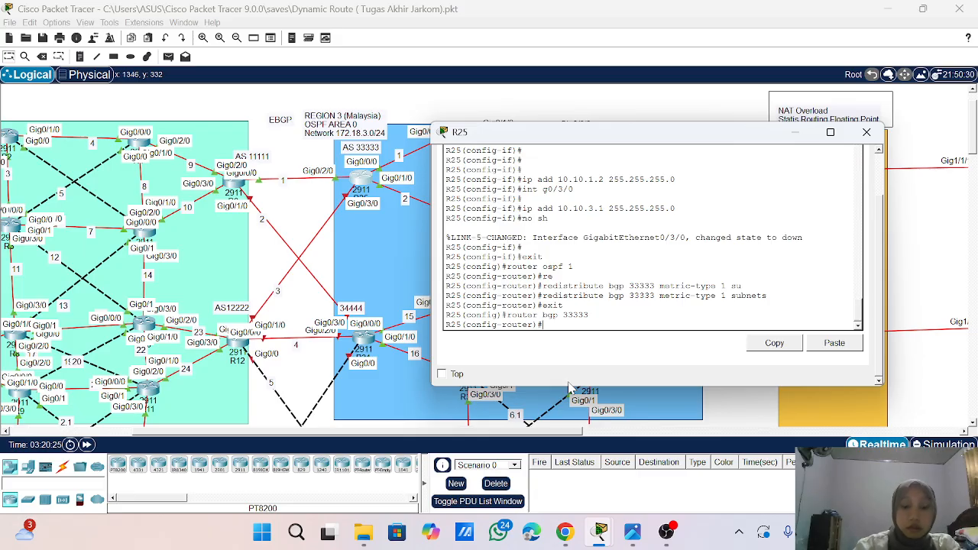
{"action": "type", "text": "bgp"}
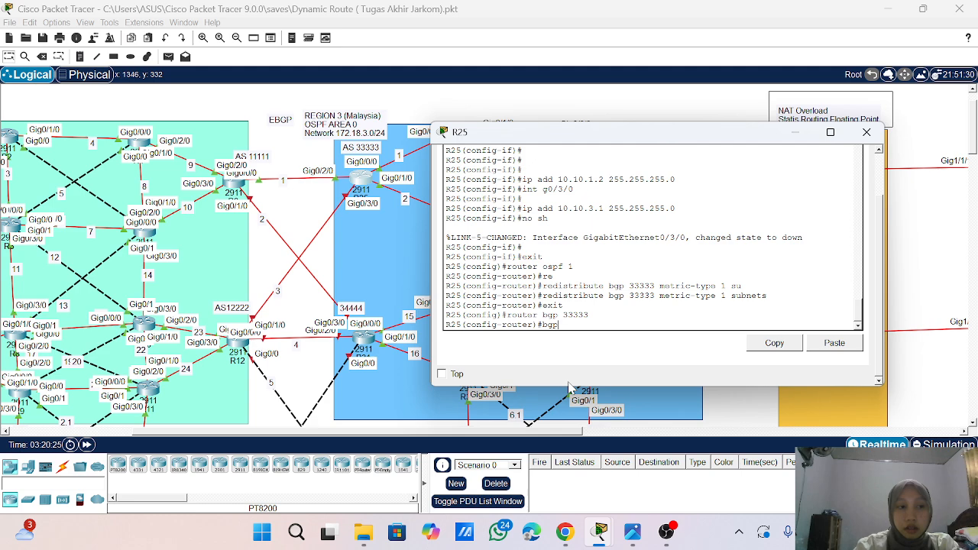
{"action": "type", "text": " lo"}
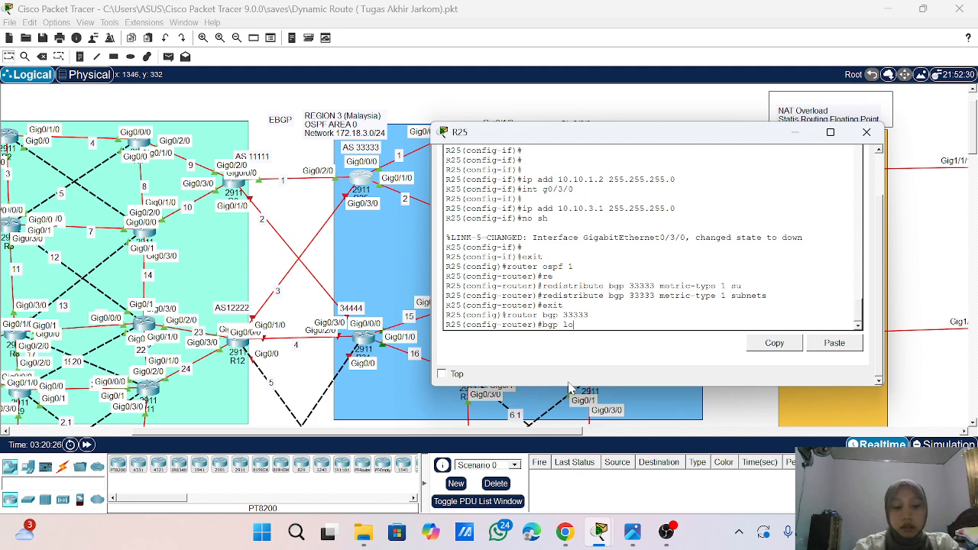
{"action": "key", "text": "Tab"}
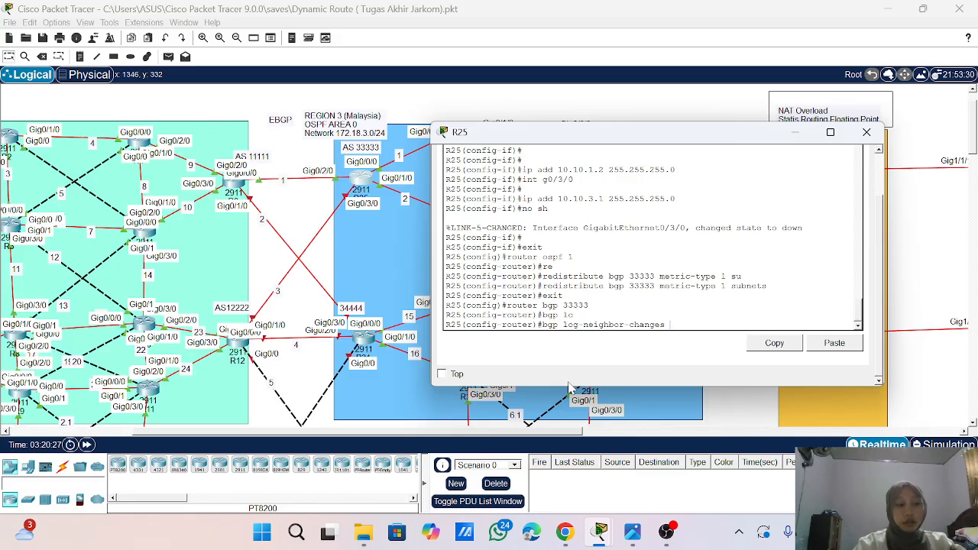
{"action": "key", "text": "Return"}
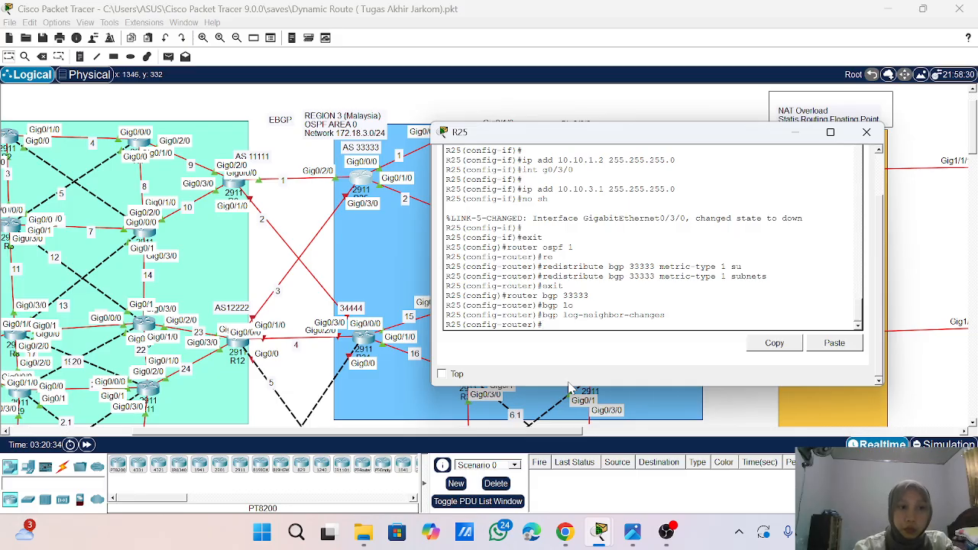
- Disable synchronization in R25's BGP 33333 process
{"action": "type", "text": "no syn"}
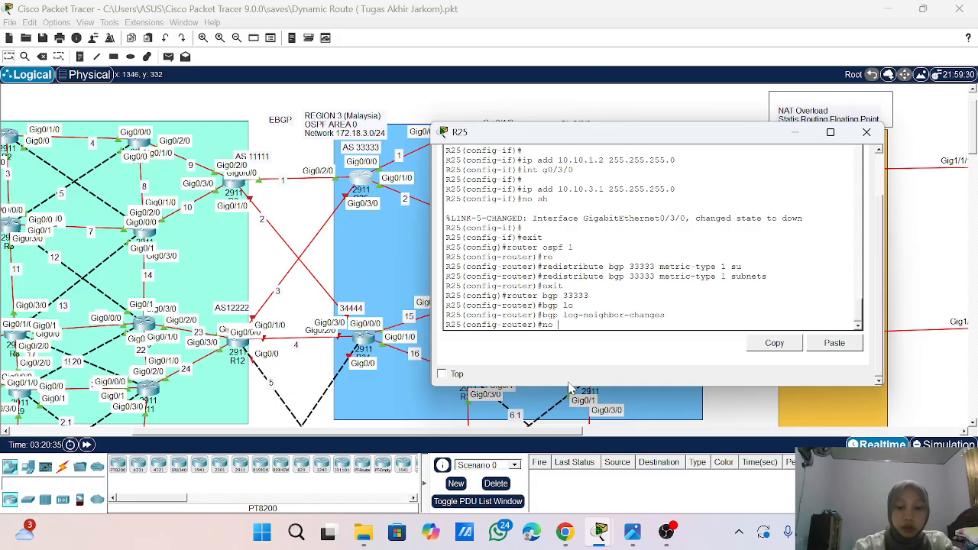
{"action": "key", "text": "Tab"}
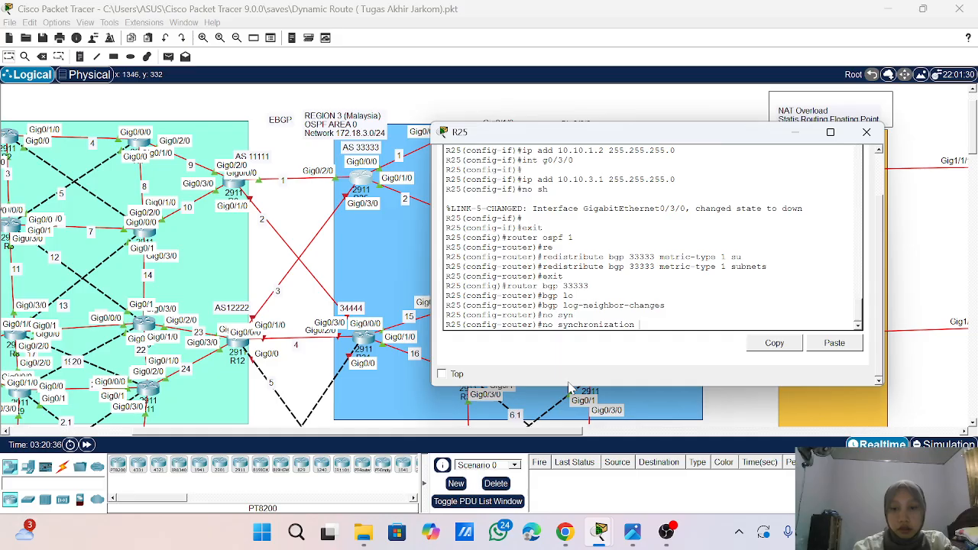
{"action": "key", "text": "Return"}
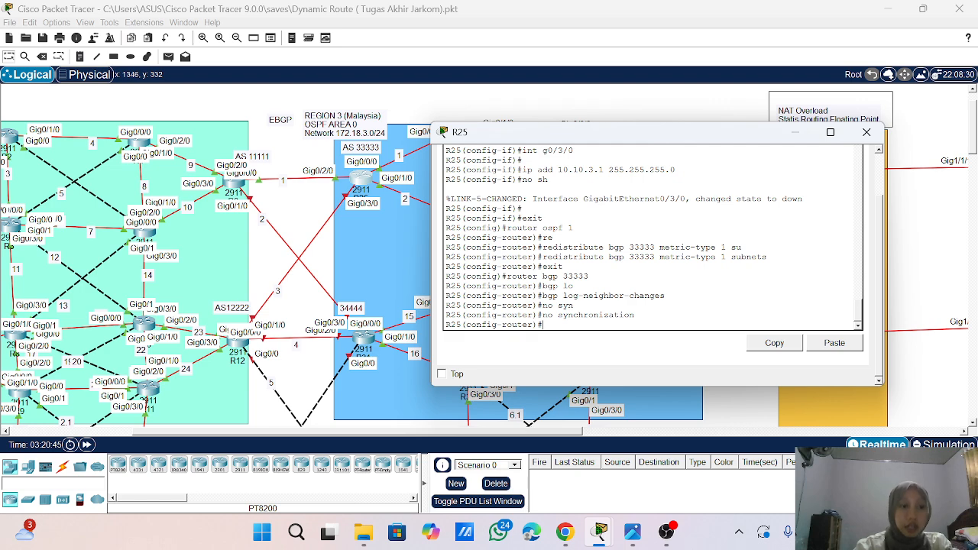
- Advertise network 10.10.3.0 with mask 255.255.255.0 in R25's BGP process
{"action": "type", "text": "netw"}
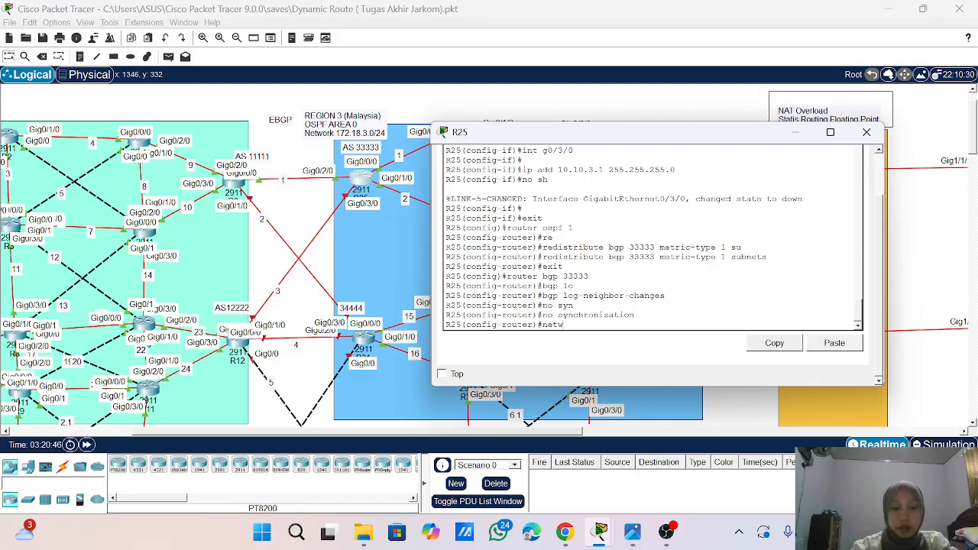
{"action": "key", "text": "Tab"}
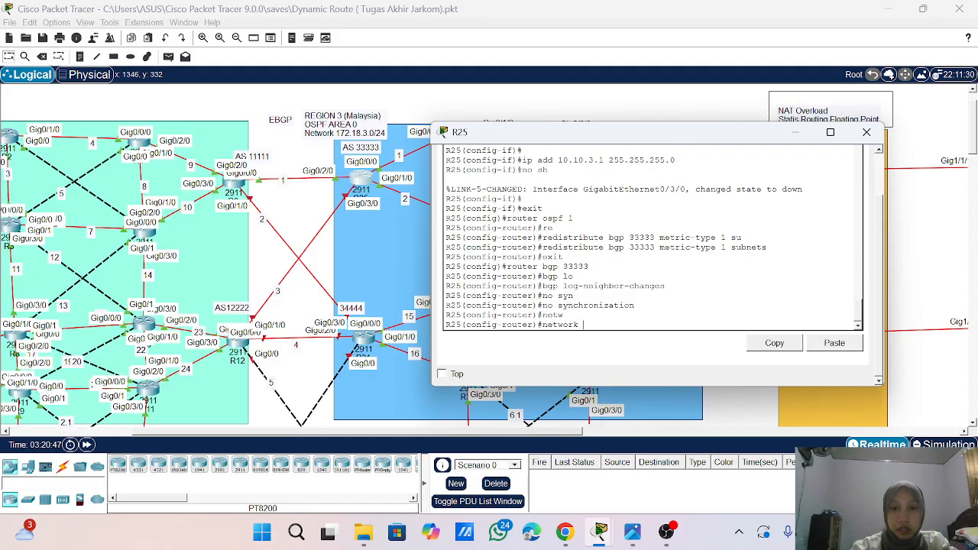
{"action": "scroll", "coordinate": [653, 237], "scroll_direction": "up", "scroll_amount": 3}
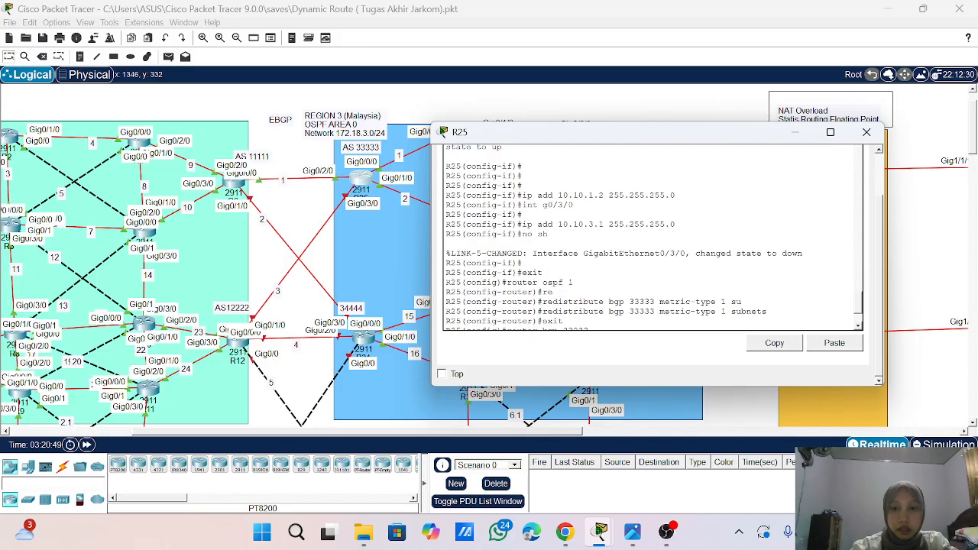
{"action": "scroll", "coordinate": [653, 236], "scroll_direction": "up", "scroll_amount": 2}
{"action": "scroll", "coordinate": [655, 240], "scroll_direction": "down", "scroll_amount": 3}
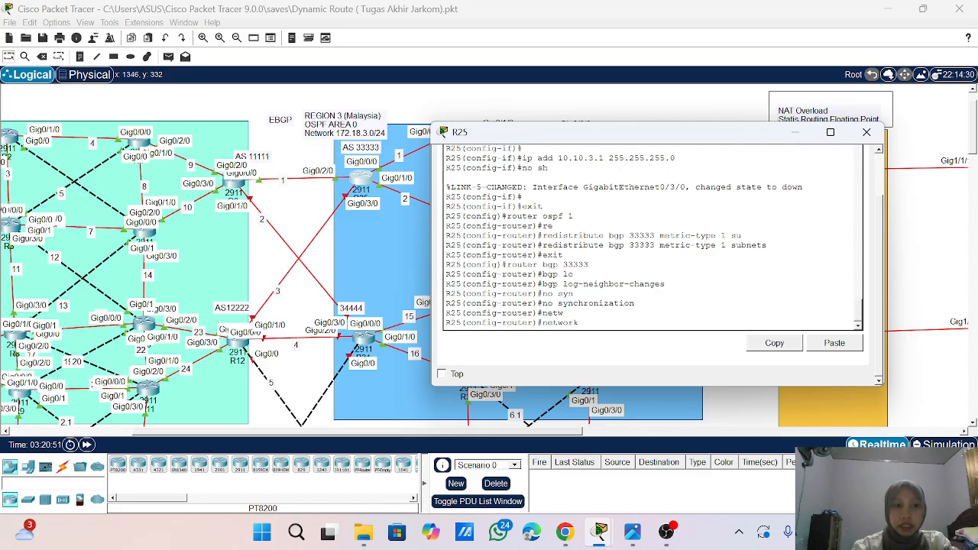
{"action": "type", "text": "1"}
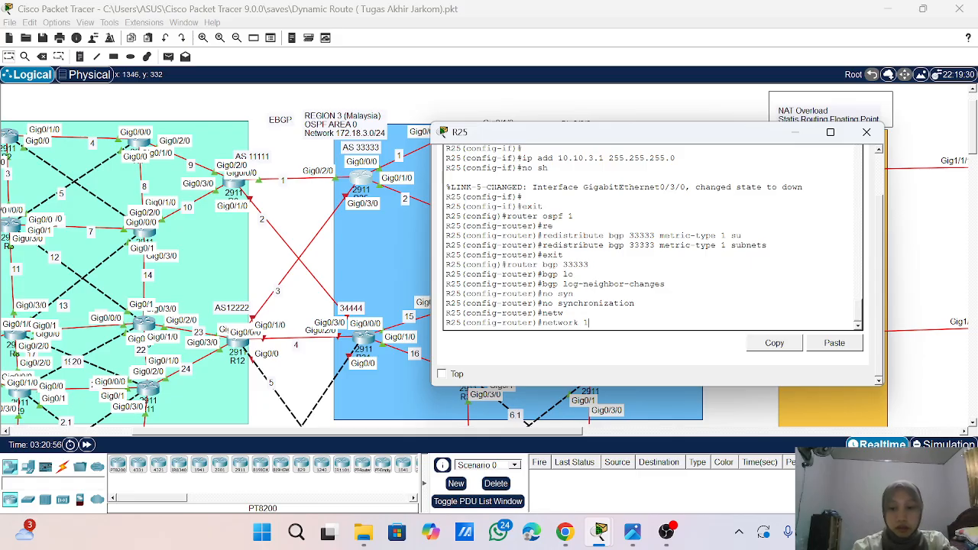
{"action": "type", "text": "0.10."}
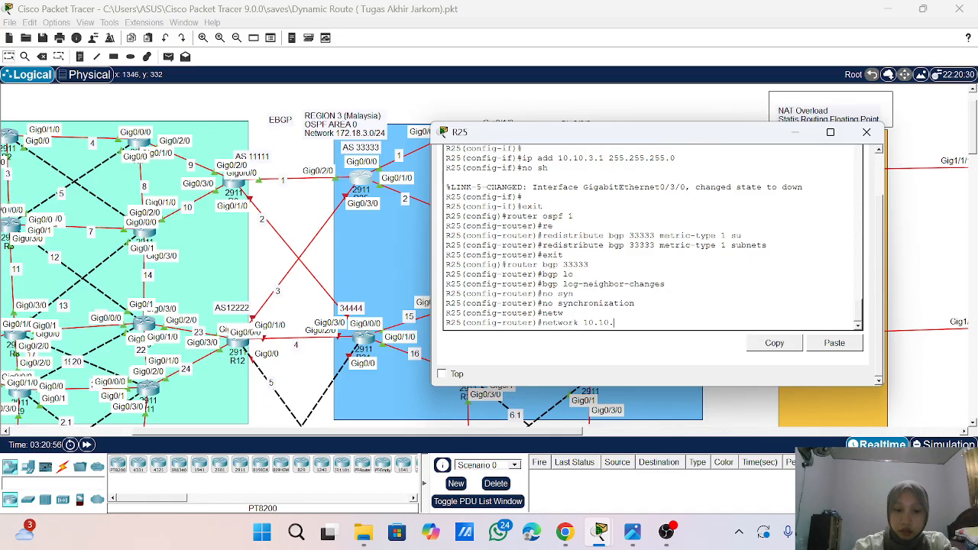
{"action": "type", "text": "3.0 ma"}
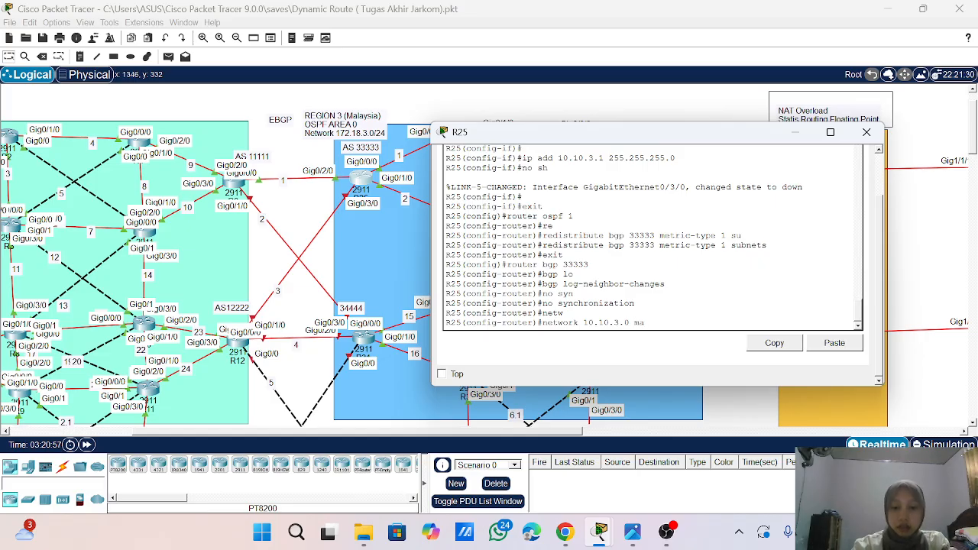
{"action": "type", "text": "sk 25"}
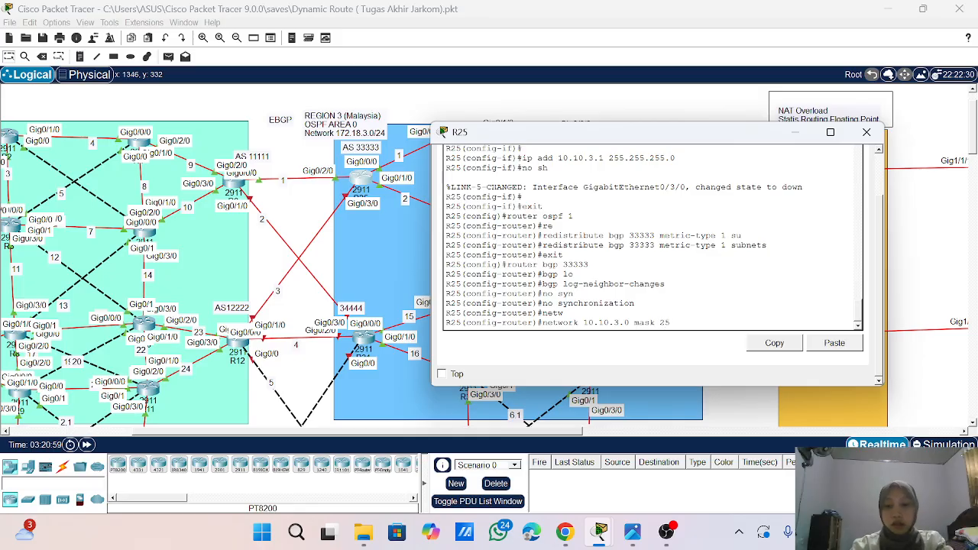
{"action": "type", "text": "5.255"}
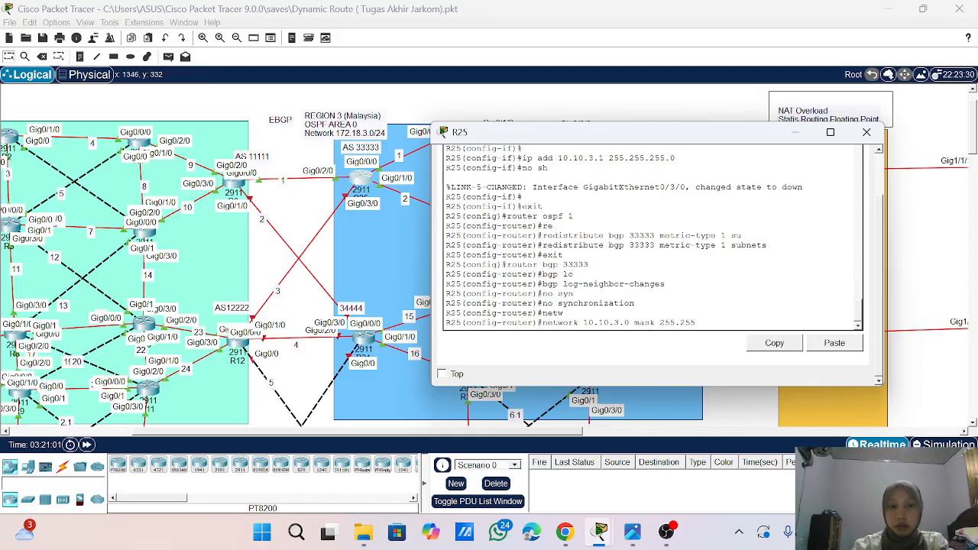
{"action": "type", "text": ".255"}
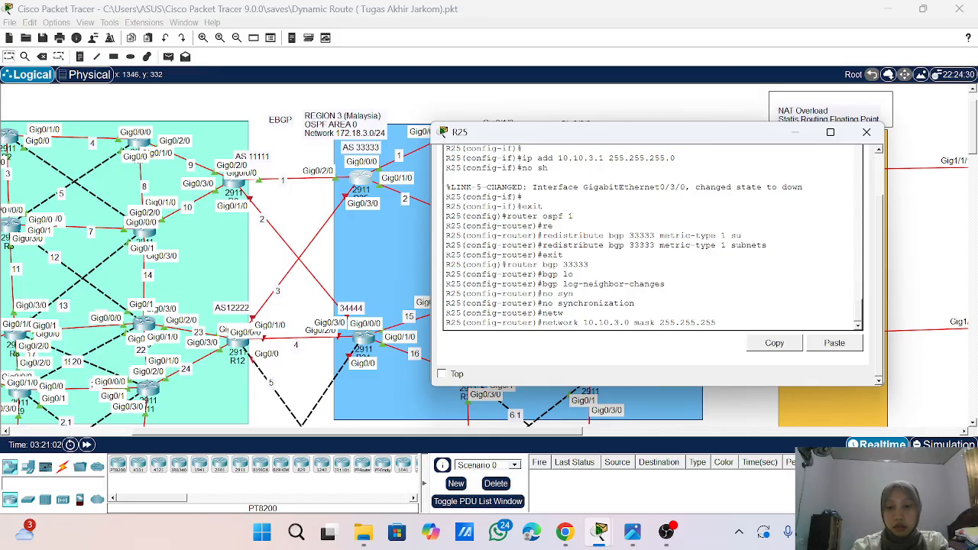
{"action": "type", "text": ".0"}
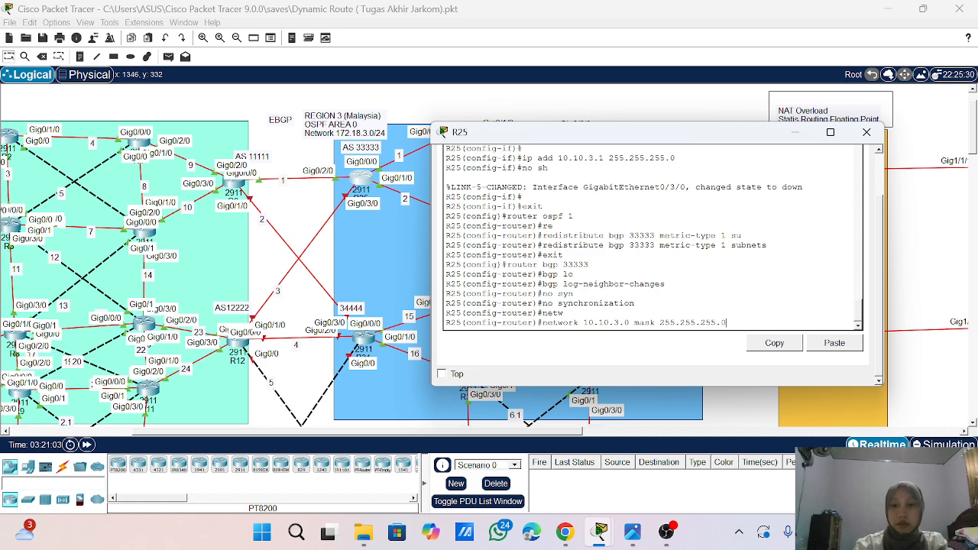
{"action": "key", "text": "Return"}
- Advertise network 10.10.1.0 with mask 255.255.255.0 in R25's BGP process
{"action": "key", "text": "Up"}
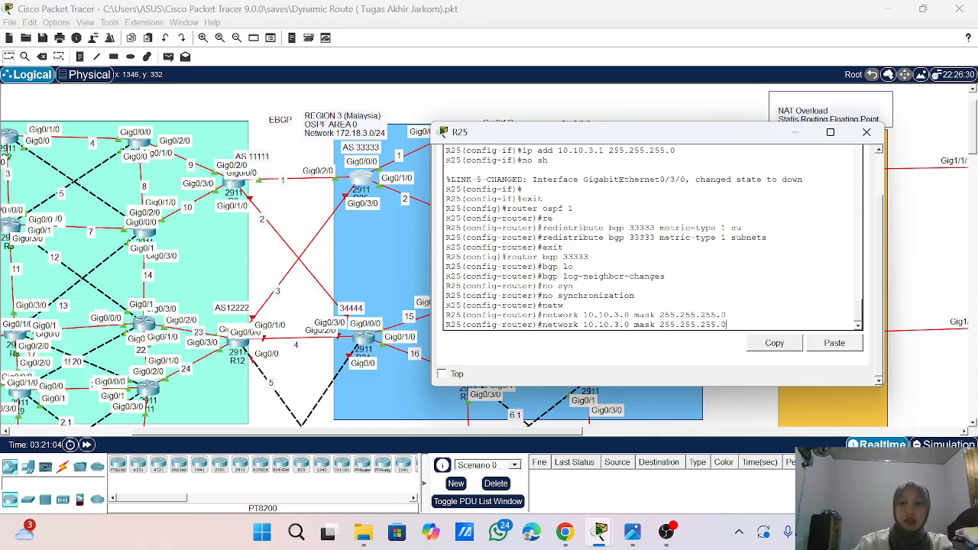
{"action": "key", "text": "Left"}
{"action": "key", "text": "Left"}
{"action": "key", "text": "Left"}
{"action": "key", "text": "Left"}
{"action": "key", "text": "Left"}
{"action": "key", "text": "Left"}
{"action": "key", "text": "Left"}
{"action": "key", "text": "Left"}
{"action": "key", "text": "Left"}
{"action": "key", "text": "Left"}
{"action": "key", "text": "Left"}
{"action": "key", "text": "Left"}
{"action": "key", "text": "Left"}
{"action": "key", "text": "Left"}
{"action": "key", "text": "Left"}
{"action": "key", "text": "Left"}
{"action": "key", "text": "Left"}
{"action": "key", "text": "Left"}
{"action": "key", "text": "Left"}
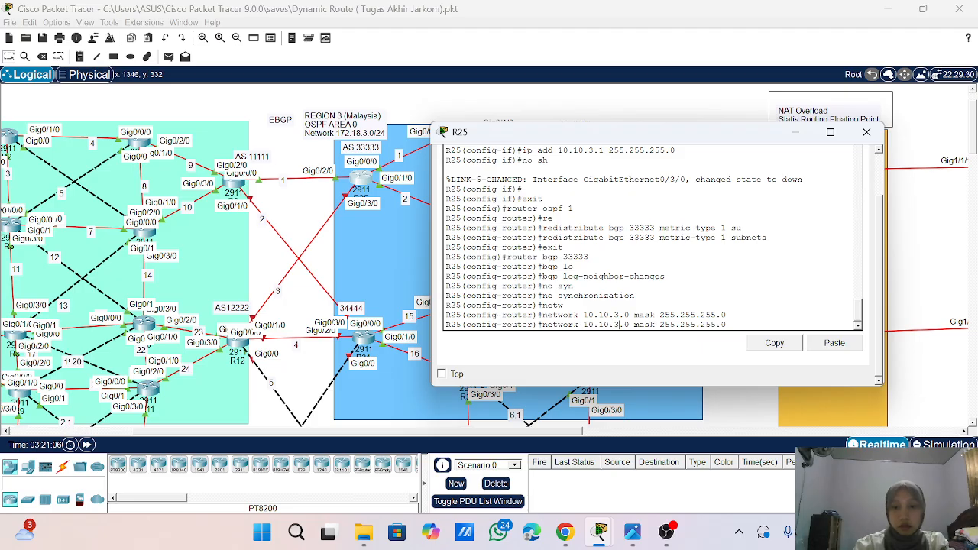
{"action": "key", "text": "Left"}
{"action": "key", "text": "Left"}
{"action": "key", "text": "BackSpace"}
{"action": "type", "text": "1"}
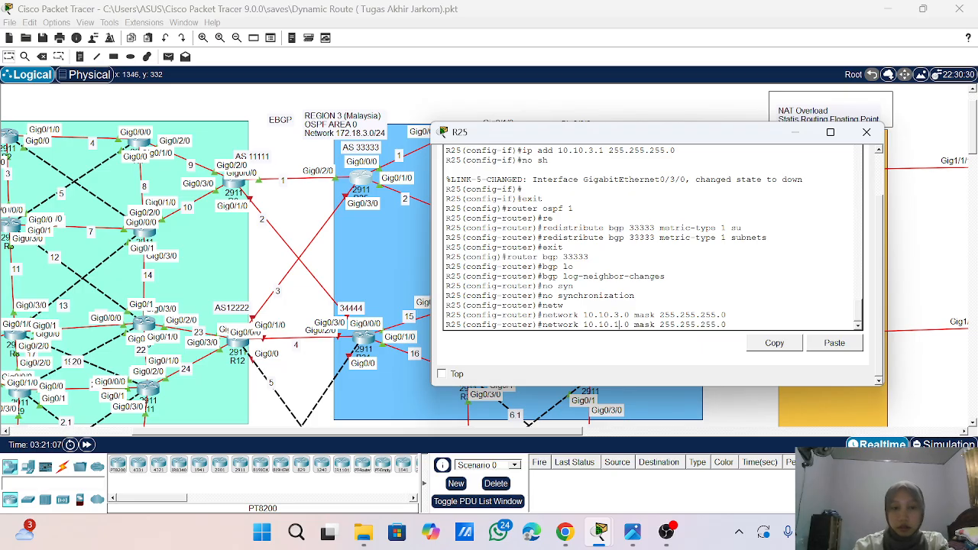
{"action": "key", "text": "Return"}
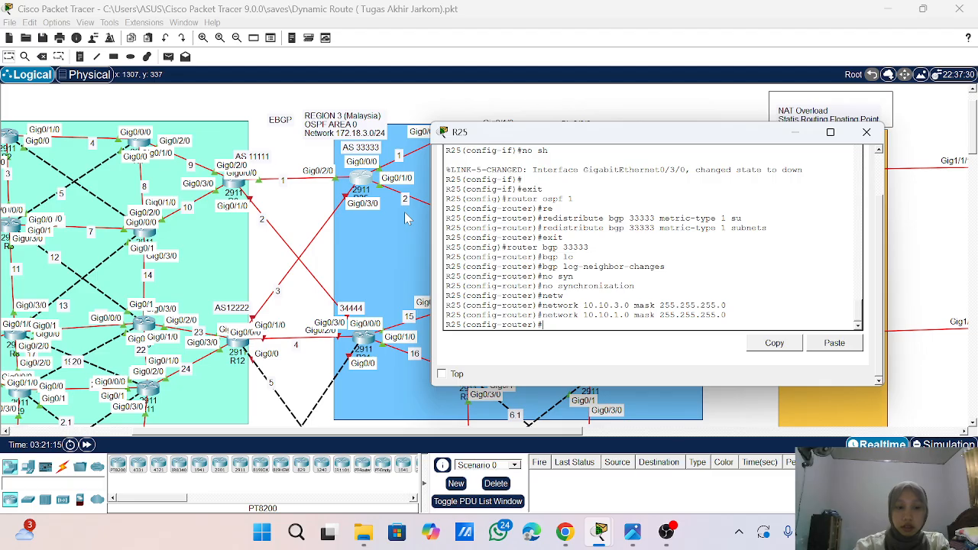
- Add BGP neighbor 10.10.1.1 with remote AS 11111 on R25
{"action": "type", "text": "nei"}
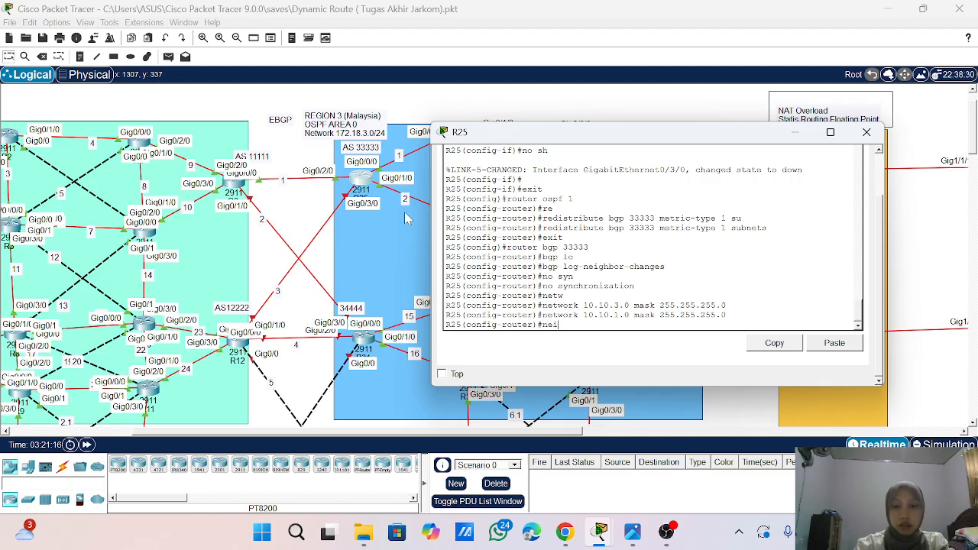
{"action": "key", "text": "Tab"}
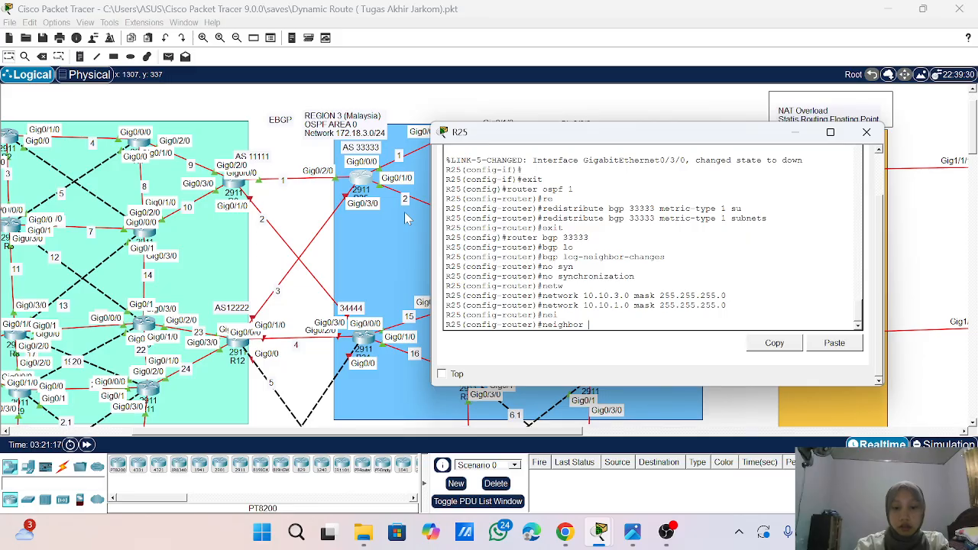
{"action": "type", "text": "10.10.1.1 rem"}
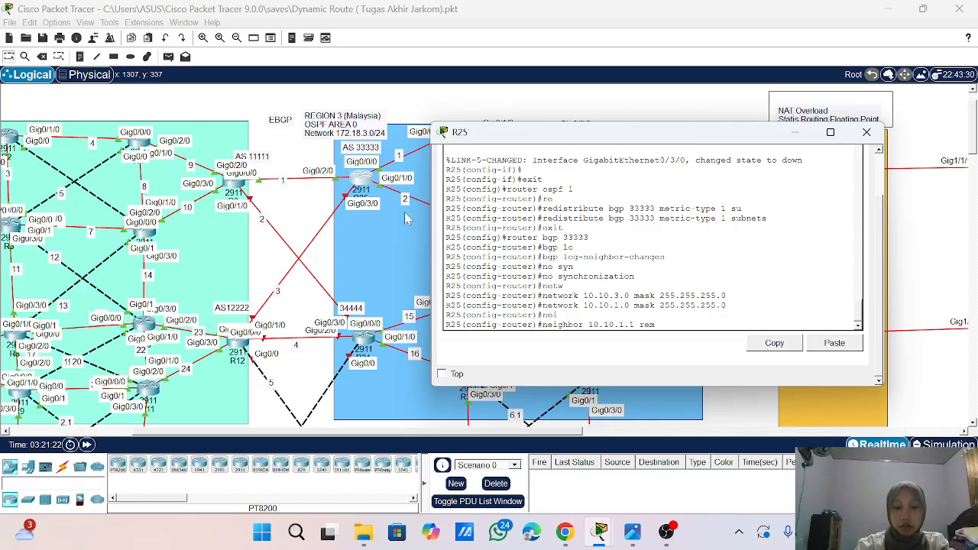
{"action": "type", "text": "ote-as "}
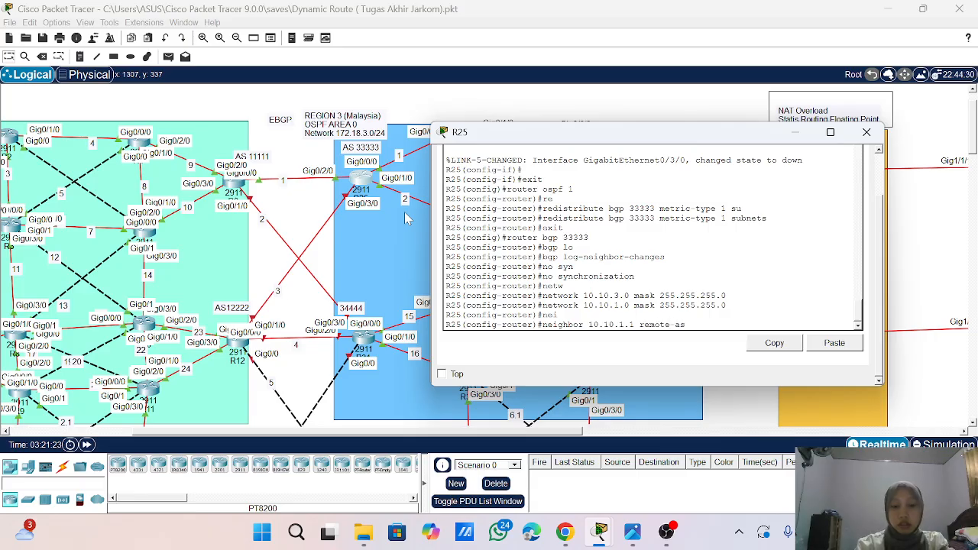
{"action": "type", "text": "11111"}
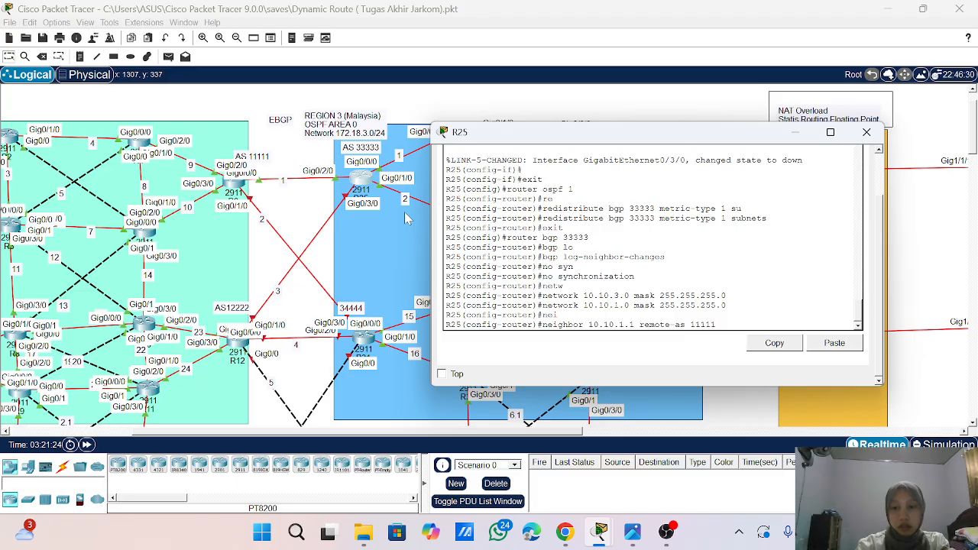
{"action": "key", "text": "Return"}
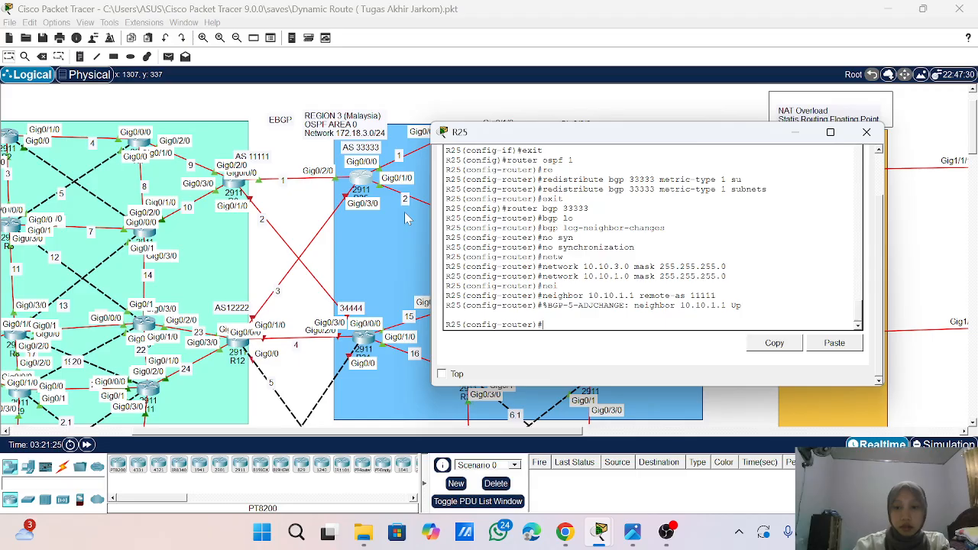
- Add BGP neighbor 10.10.3.2 with remote AS 12222 on R25
{"action": "key", "text": "Up"}
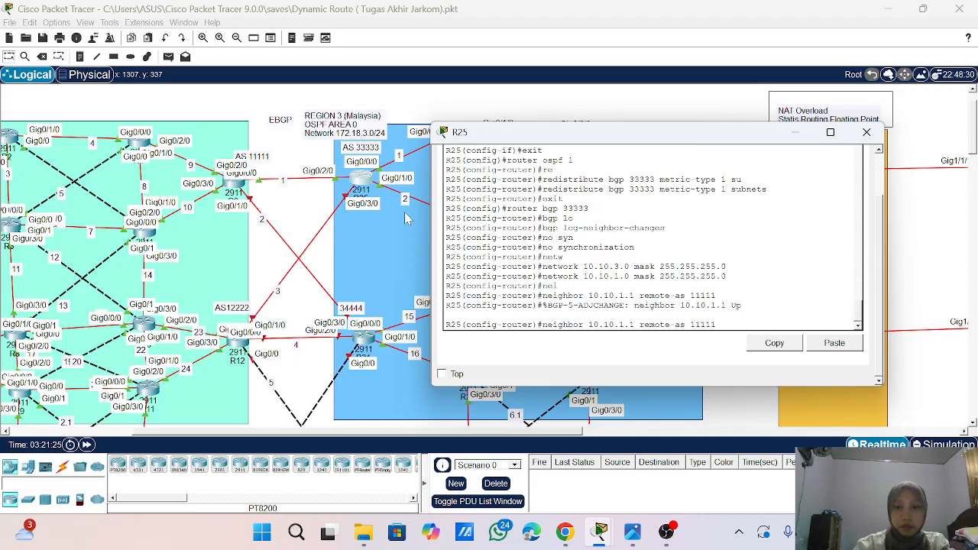
{"action": "key", "text": "Left"}
{"action": "key", "text": "Left"}
{"action": "key", "text": "Left"}
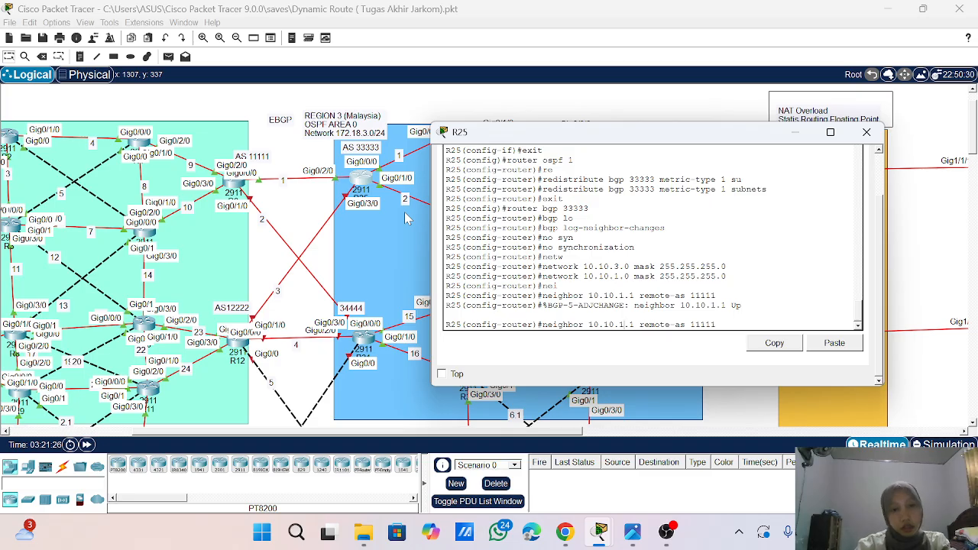
{"action": "scroll", "coordinate": [649, 244], "scroll_direction": "up", "scroll_amount": 10}
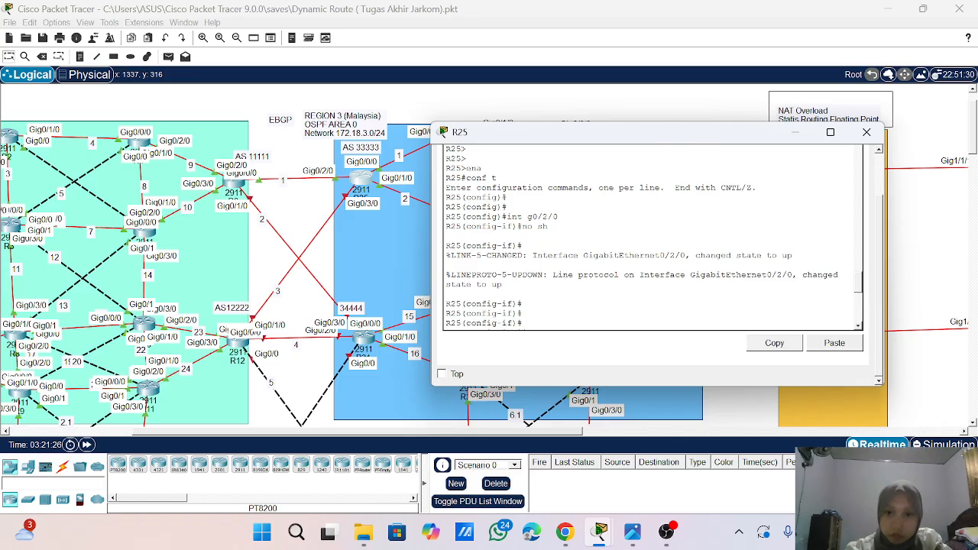
{"action": "scroll", "coordinate": [654, 237], "scroll_direction": "up", "scroll_amount": 2}
{"action": "scroll", "coordinate": [653, 237], "scroll_direction": "down", "scroll_amount": 8}
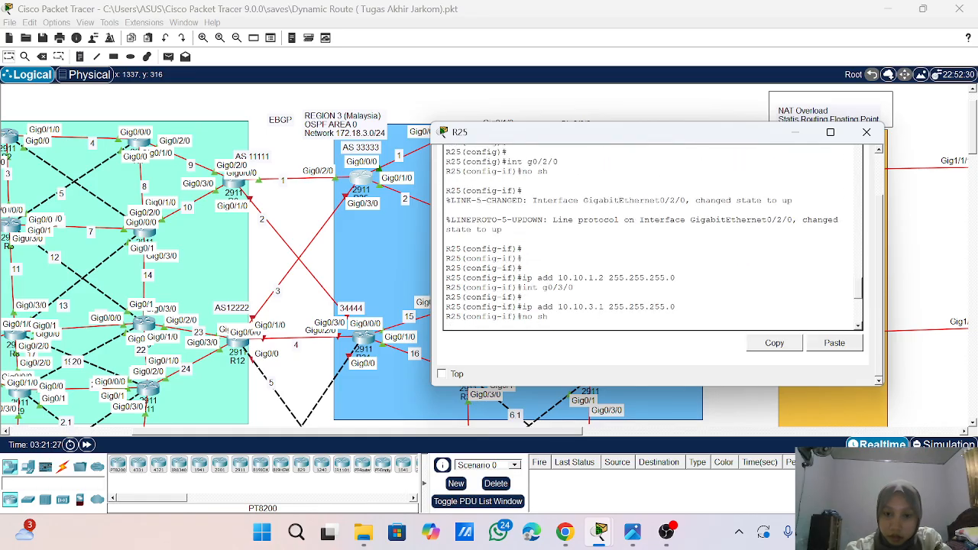
{"action": "scroll", "coordinate": [654, 237], "scroll_direction": "down", "scroll_amount": 10}
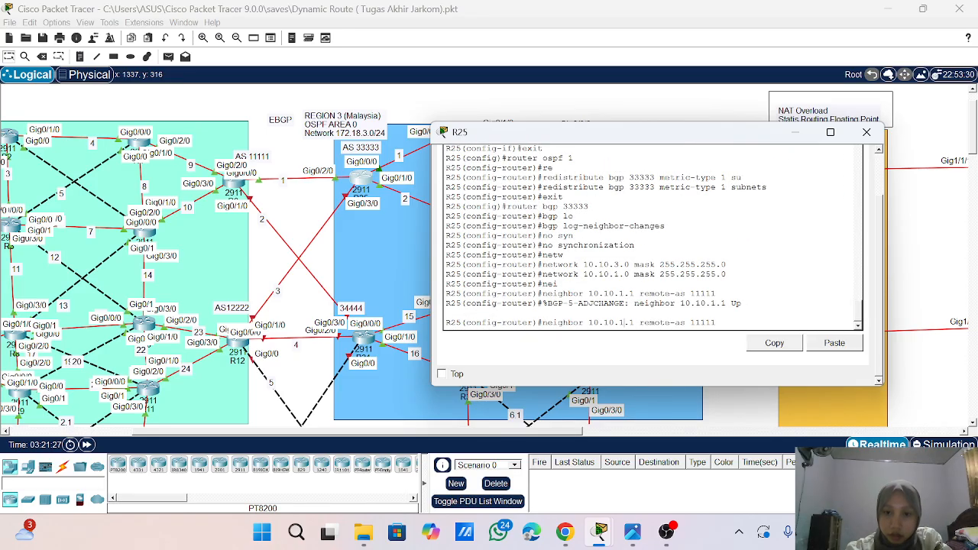
{"action": "key", "text": "BackSpace"}
{"action": "type", "text": "3"}
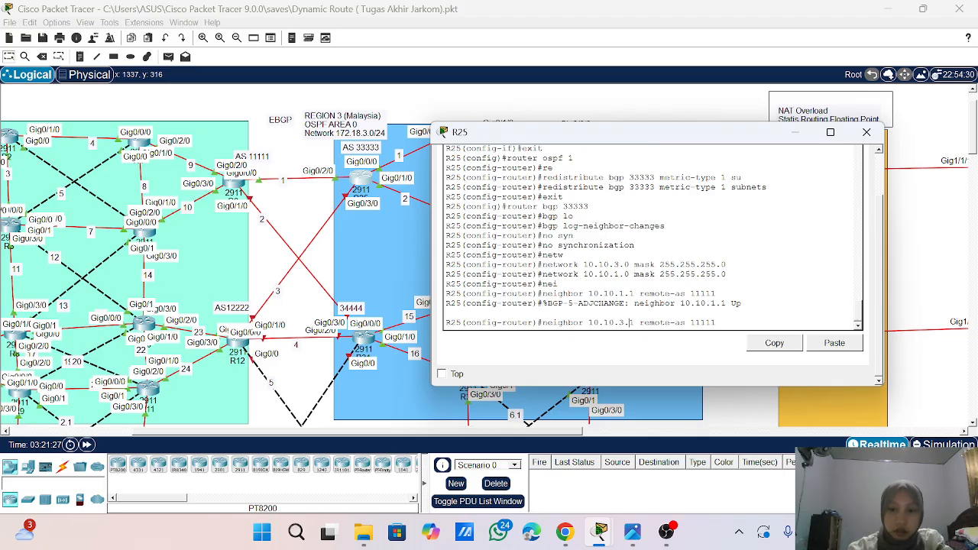
{"action": "key", "text": "Delete"}
{"action": "type", "text": "2"}
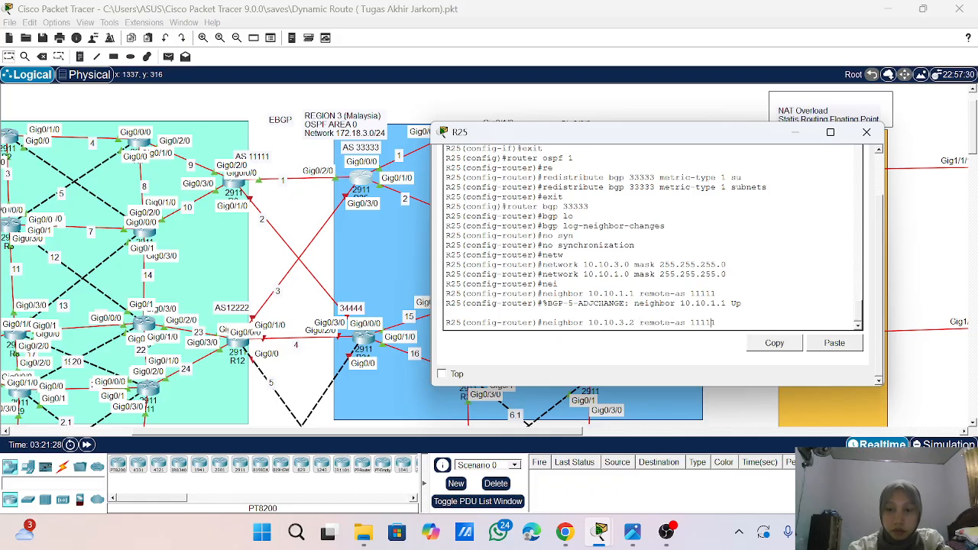
{"action": "key", "text": "BackSpace"}
{"action": "key", "text": "BackSpace"}
{"action": "key", "text": "BackSpace"}
{"action": "key", "text": "BackSpace"}
{"action": "key", "text": "BackSpace"}
{"action": "key", "text": "BackSpace"}
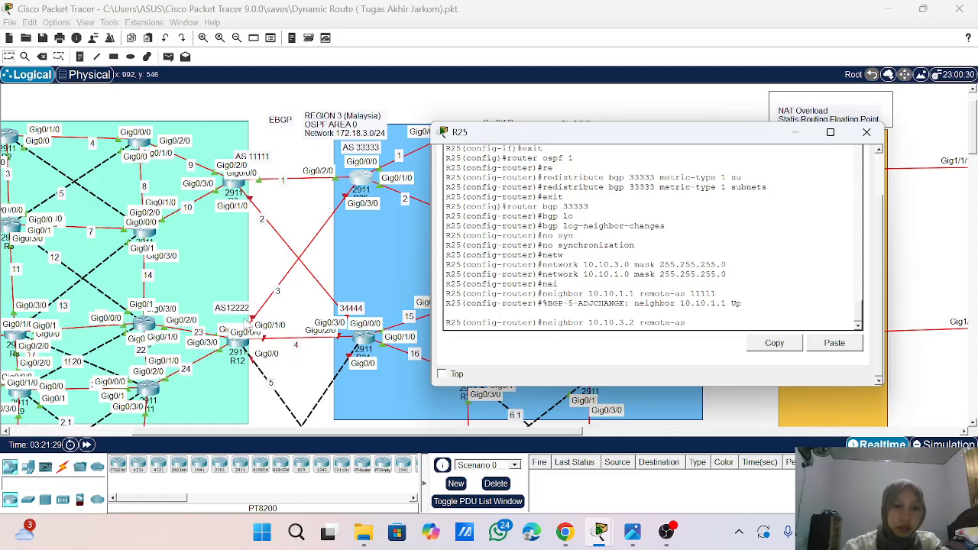
{"action": "type", "text": "12222"}
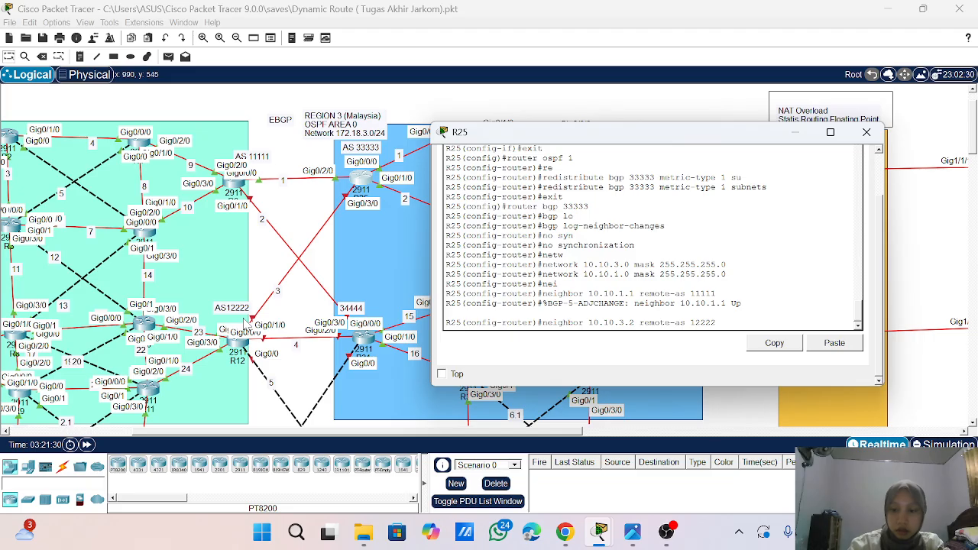
{"action": "key", "text": "Return"}
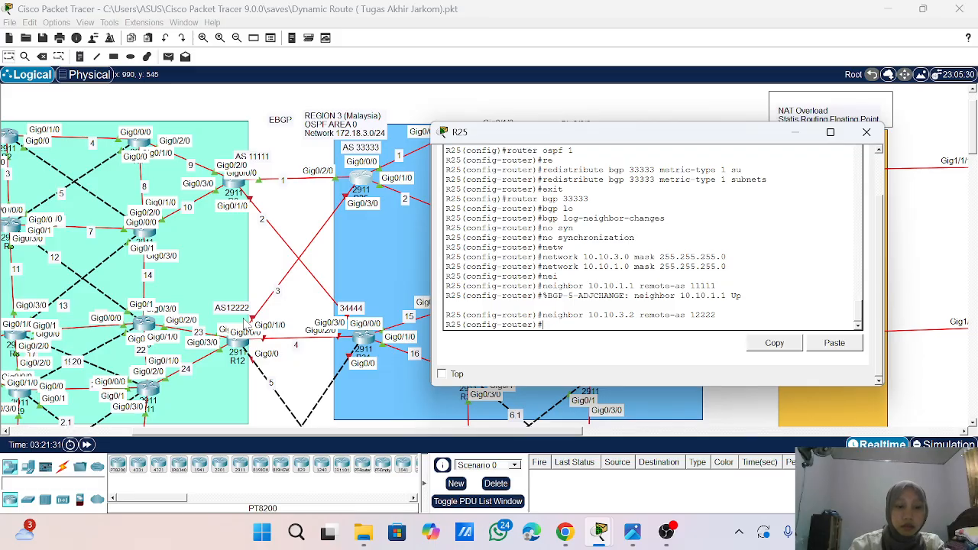
- Redistribute OSPF process 1 into R25's BGP process
{"action": "key", "text": "Return"}
{"action": "key", "text": "Return"}
{"action": "type", "text": "re"}
{"action": "key", "text": "Tab"}
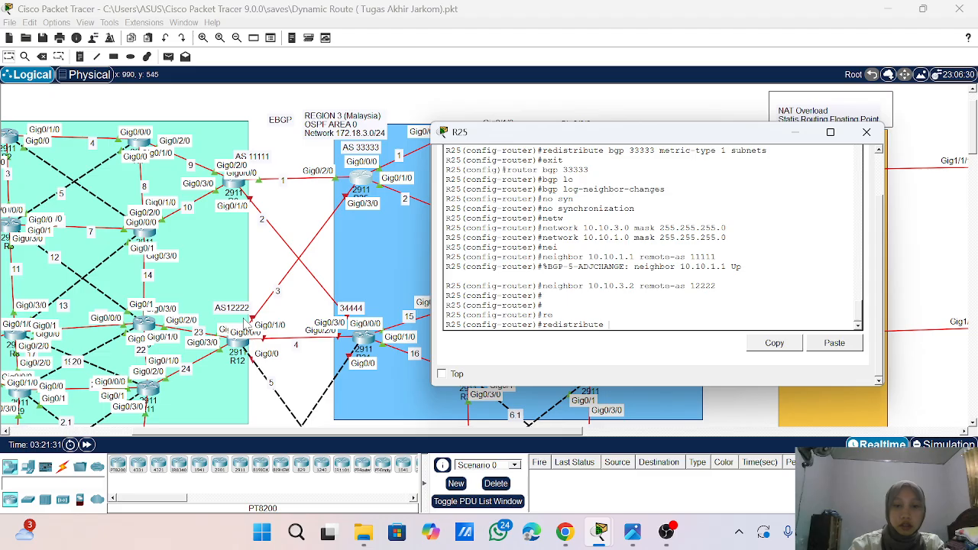
{"action": "type", "text": "ospf"}
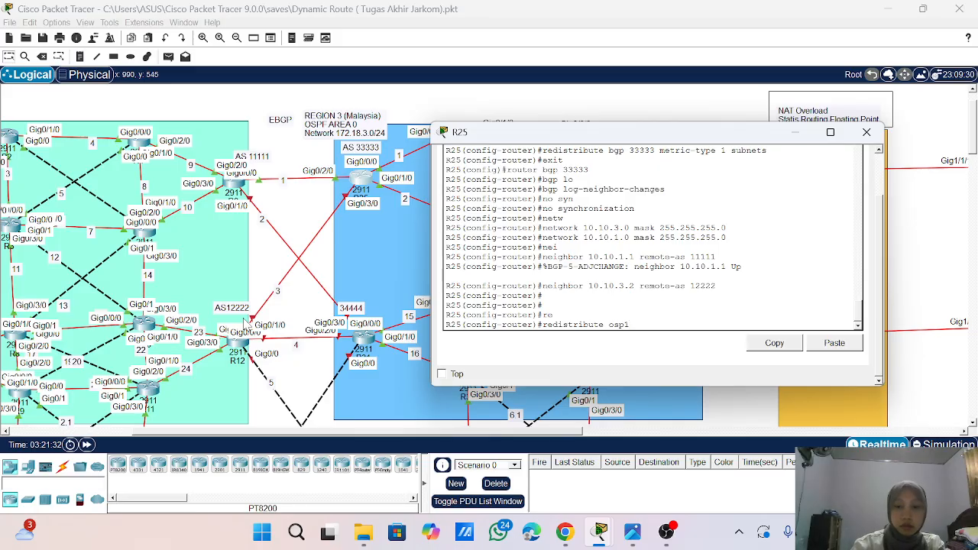
{"action": "key", "text": "BackSpace"}
{"action": "type", "text": "f 1"}
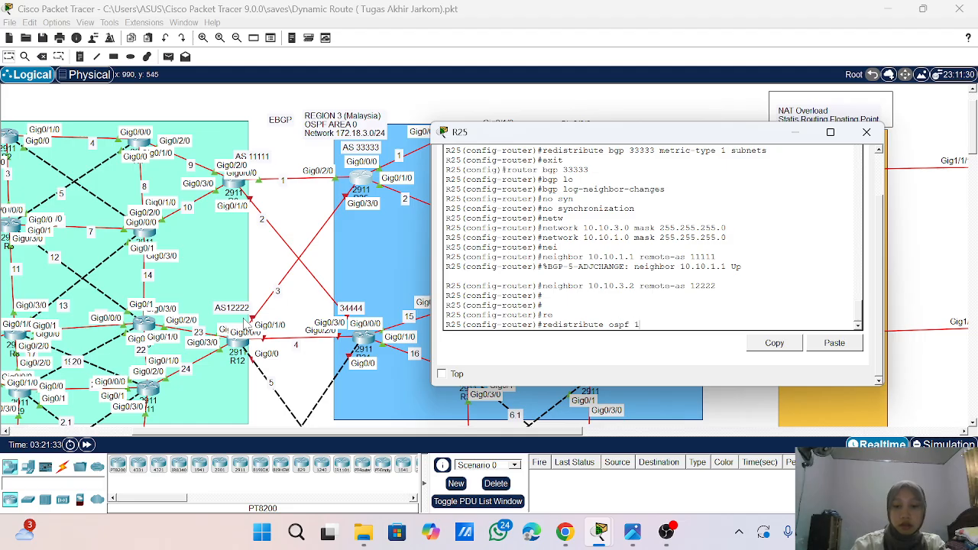
{"action": "key", "text": "Return"}
{"action": "key", "text": "Return"}
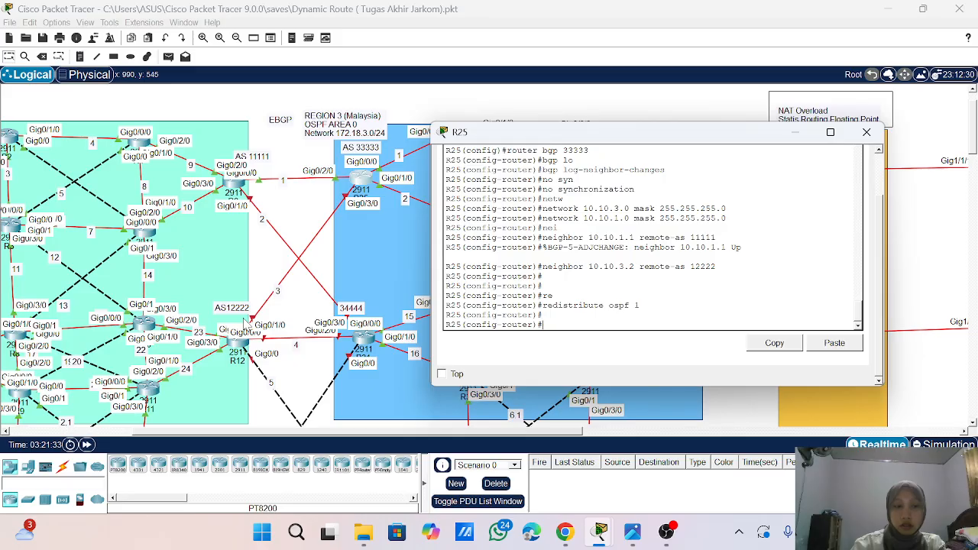
- Exit configuration mode on R25, save its configuration with wr, and close the router's window
{"action": "type", "text": "end"}
{"action": "key", "text": "Return"}
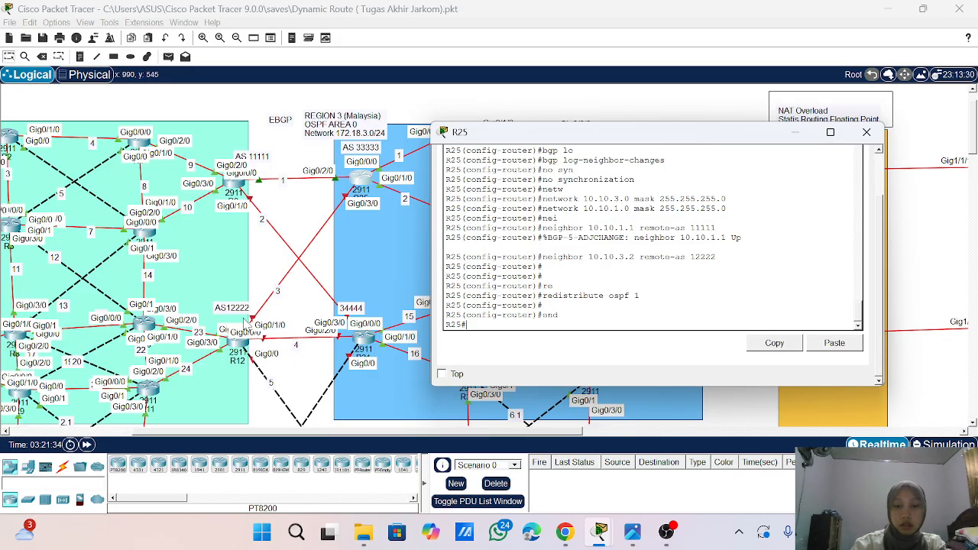
{"action": "key", "text": "Return"}
{"action": "key", "text": "Return"}
{"action": "type", "text": "wr"}
{"action": "key", "text": "Return"}
{"action": "key", "text": "Return"}
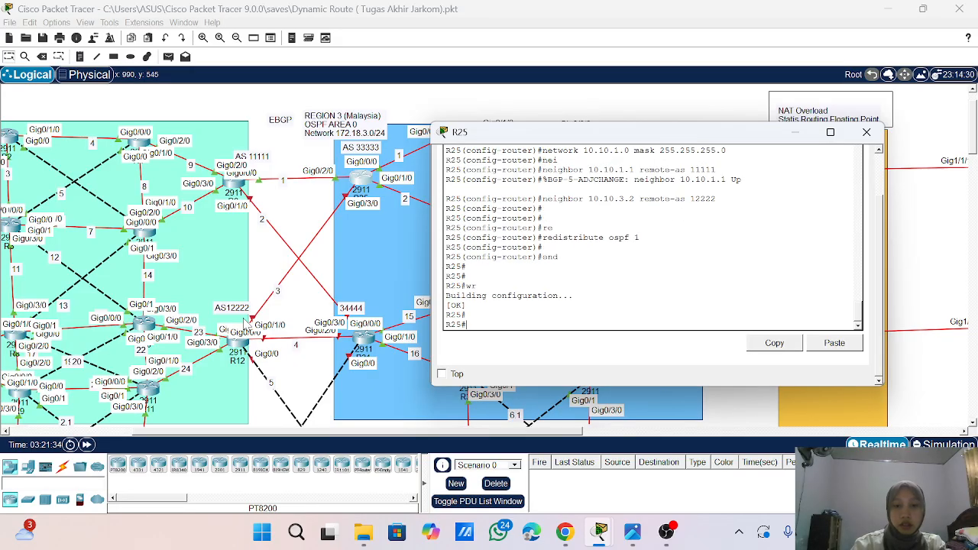
{"action": "key", "text": "Return"}
{"action": "key", "text": "Return"}
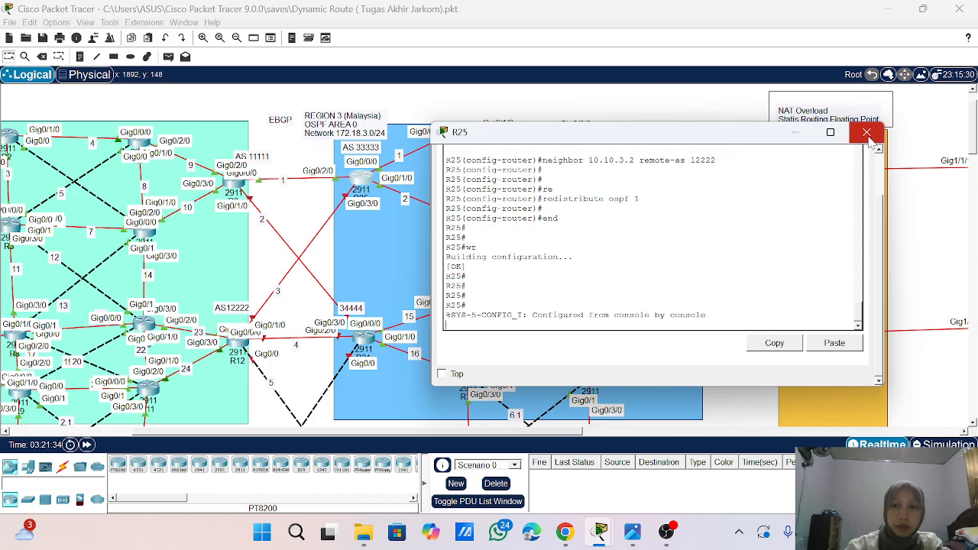
{"action": "left_click", "coordinate": [867, 133]}
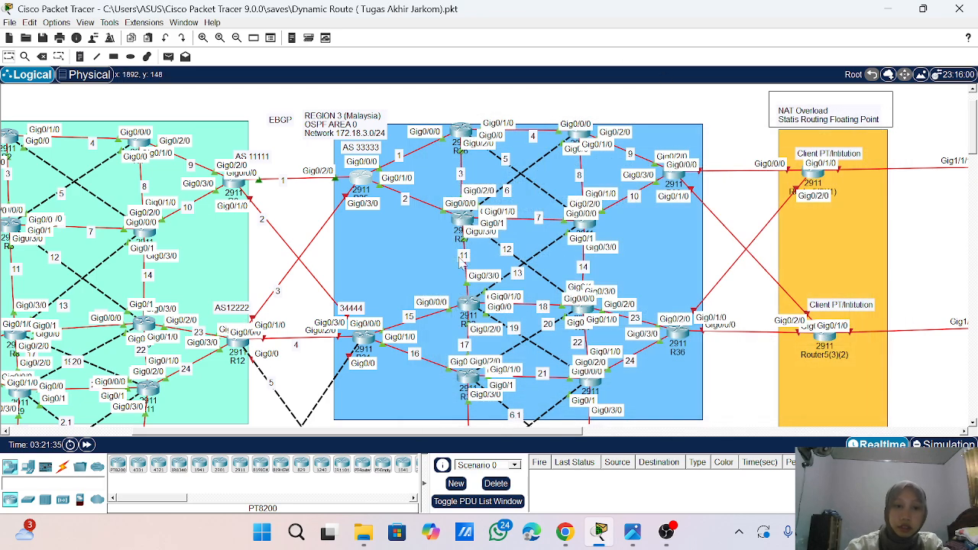
- Open R12's command line beside the EBGP links and enter global configuration mode
{"action": "left_click", "coordinate": [238, 349]}
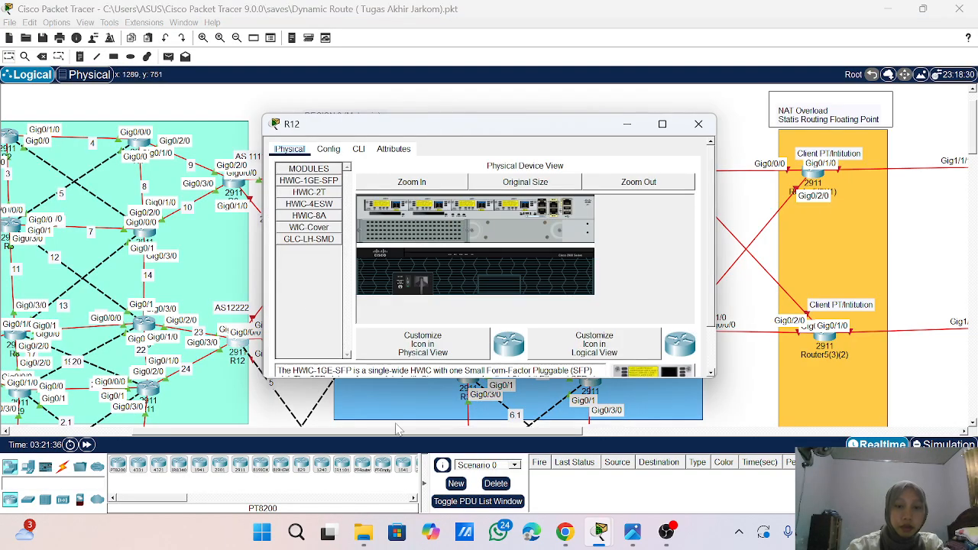
{"action": "left_click_drag", "start_coordinate": [395, 431], "coordinate": [341, 431]}
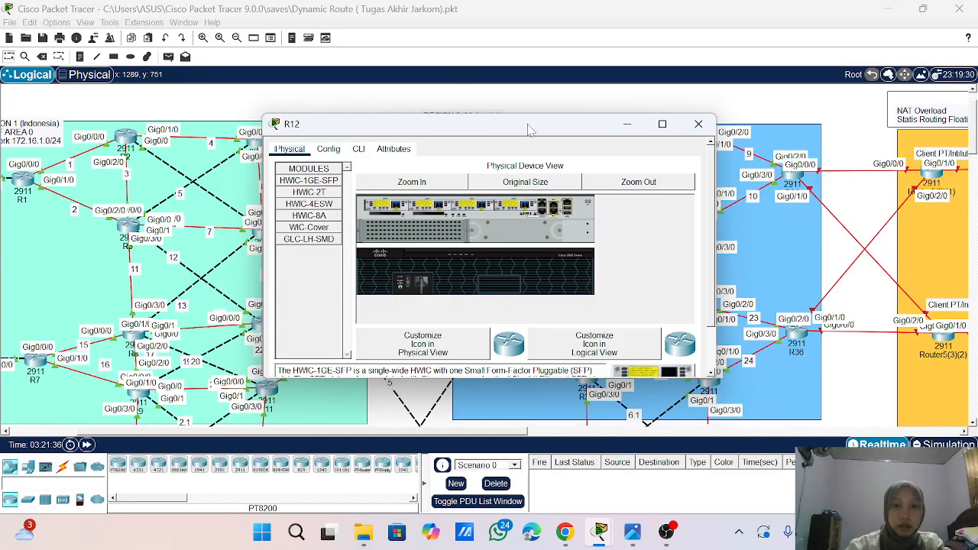
{"action": "left_click_drag", "start_coordinate": [529, 129], "coordinate": [784, 106]}
{"action": "left_click", "coordinate": [614, 130]}
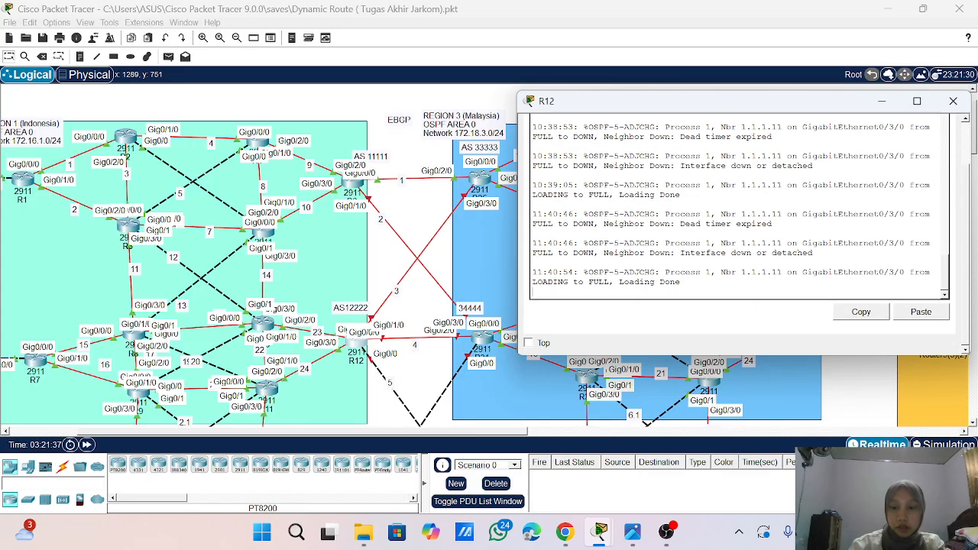
{"action": "key", "text": "Return"}
{"action": "key", "text": "Return"}
{"action": "key", "text": "Return"}
{"action": "key", "text": "Return"}
{"action": "key", "text": "Return"}
{"action": "type", "text": "ena"}
{"action": "key", "text": "Return"}
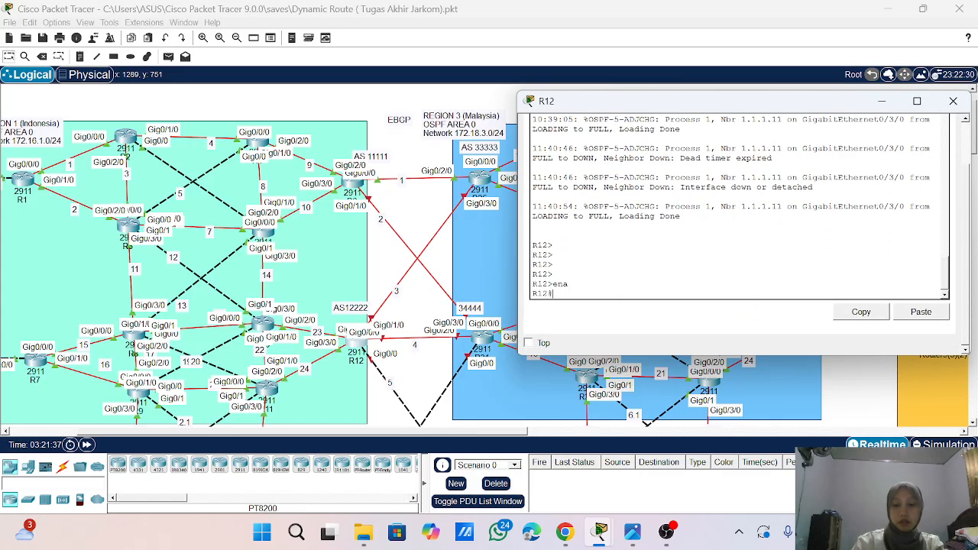
{"action": "type", "text": "conf t"}
{"action": "key", "text": "Return"}
{"action": "key", "text": "Return"}
{"action": "key", "text": "Return"}
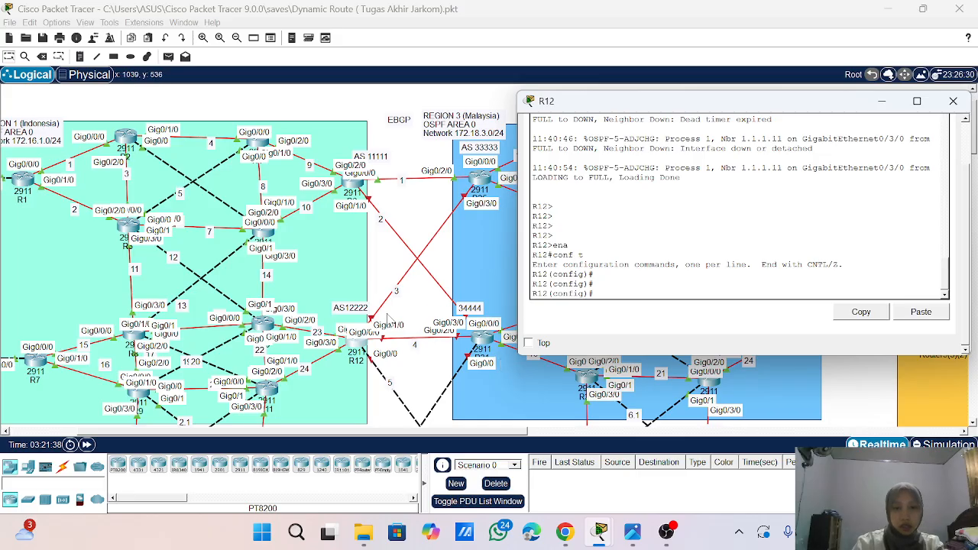
- Enable interface g0/1/0 on R12
{"action": "type", "text": "in"}
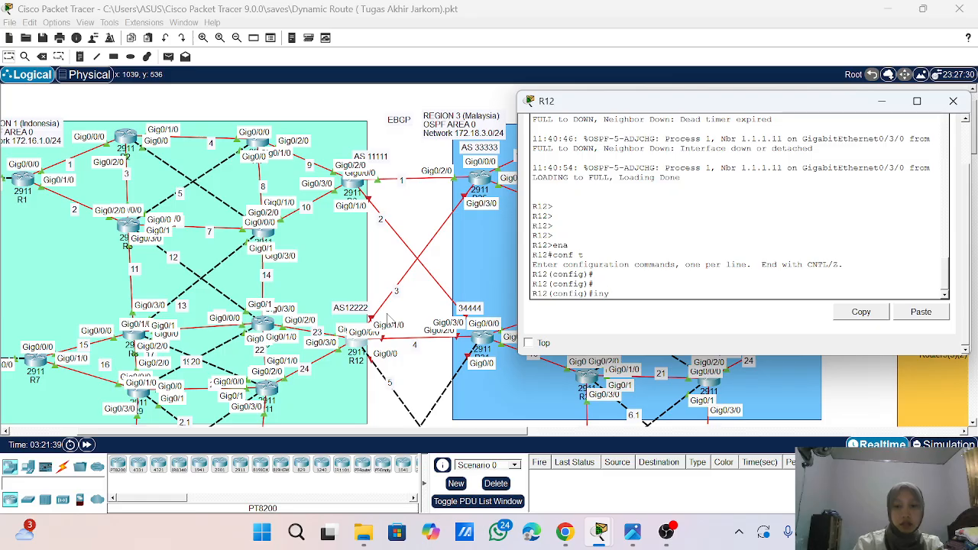
{"action": "type", "text": "t g0"}
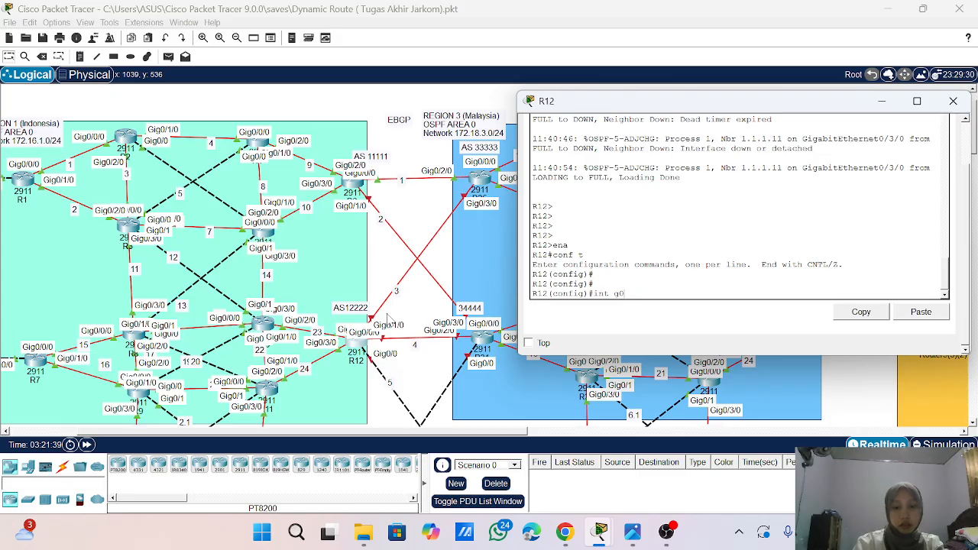
{"action": "type", "text": "/0/1/0"}
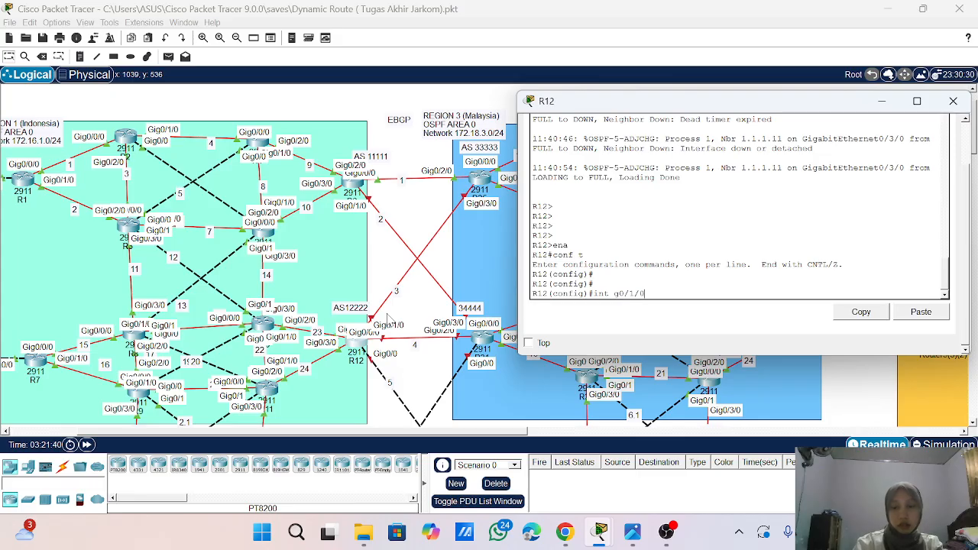
{"action": "key", "text": "Return"}
{"action": "type", "text": "no s"}
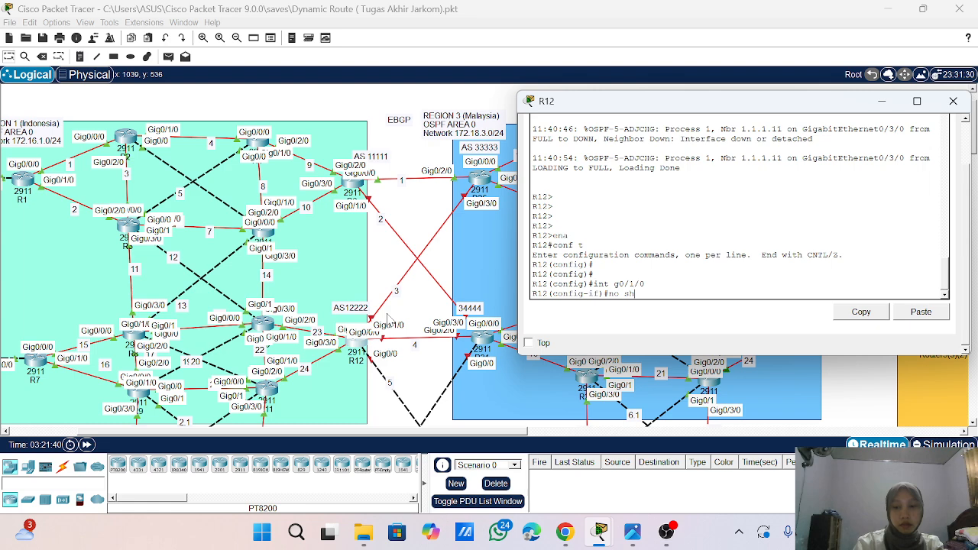
{"action": "type", "text": "h"}
{"action": "key", "text": "Return"}
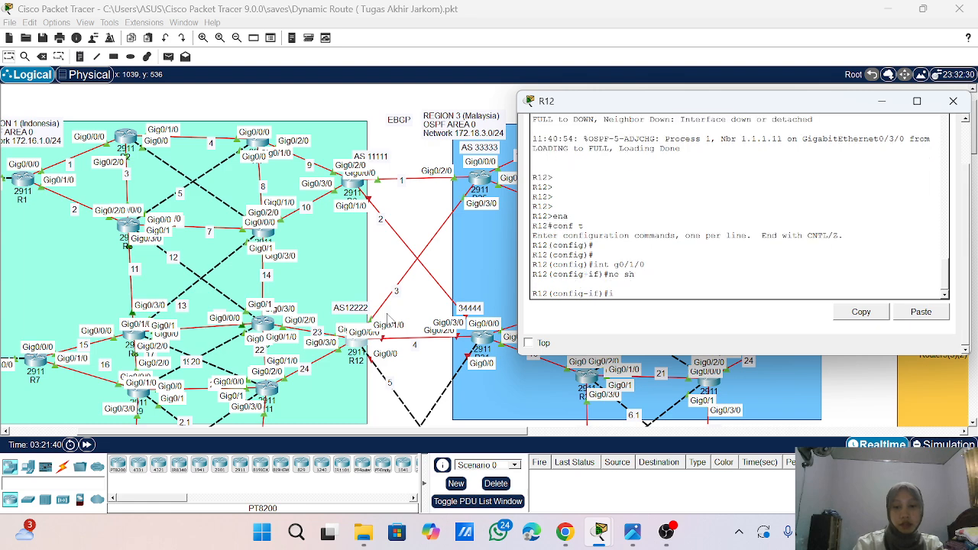
- Assign IP address 10.10.3.2 with mask 255.255.255.0 to R12's g0/1/0 interface
{"action": "type", "text": "ip add 10.10."}
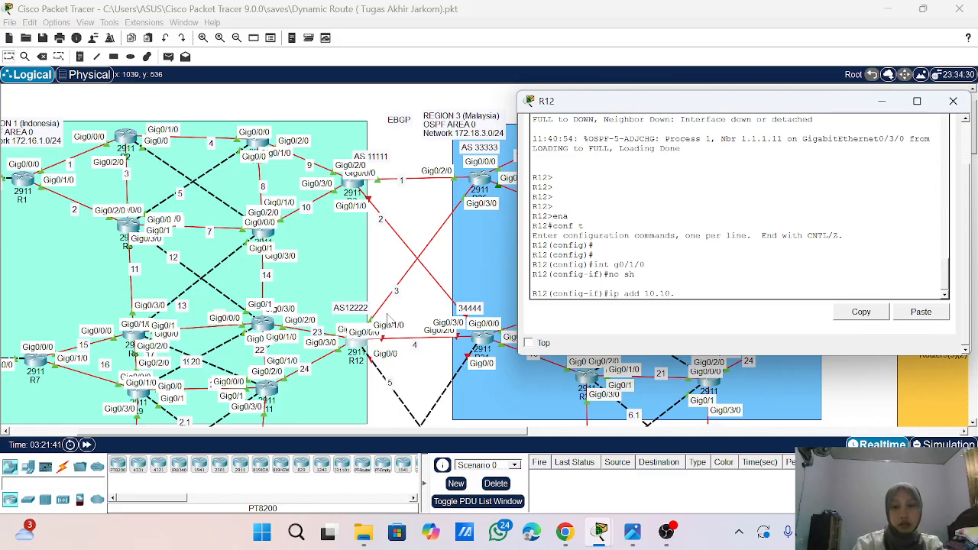
{"action": "type", "text": "3.2"}
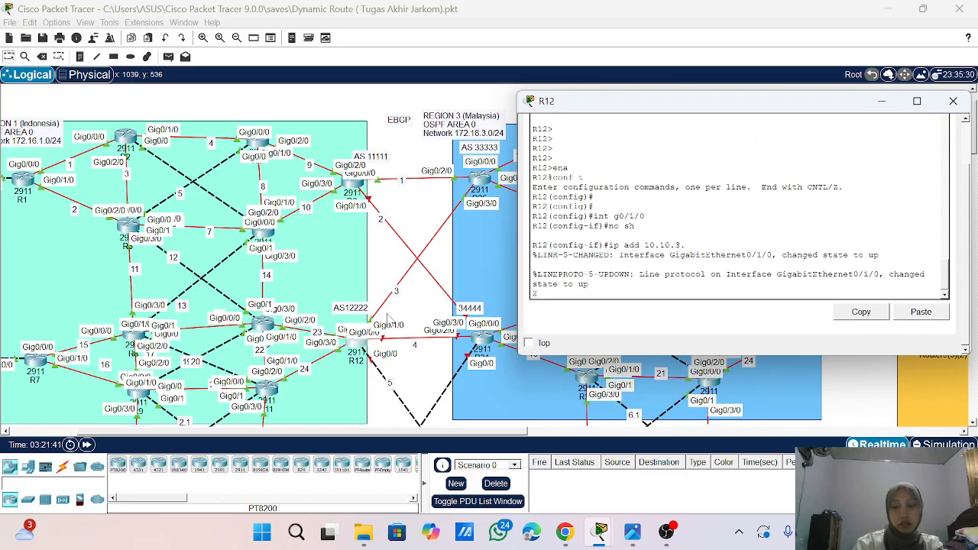
{"action": "key", "text": "Return"}
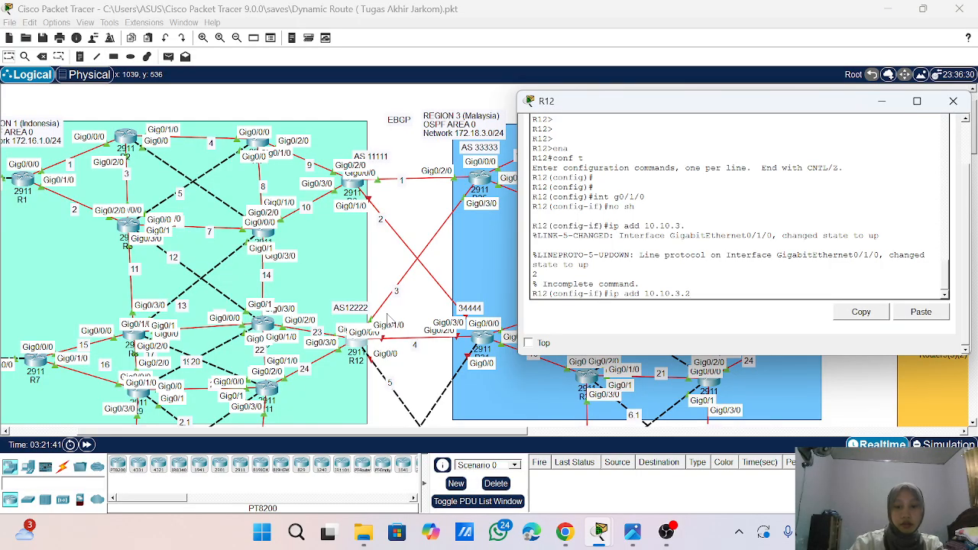
{"action": "type", "text": "255.255."}
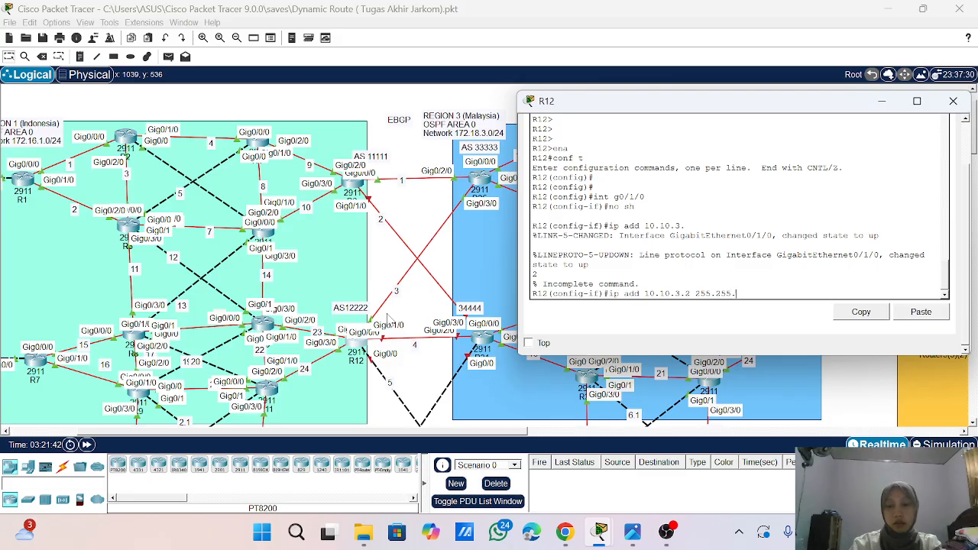
{"action": "type", "text": "255."}
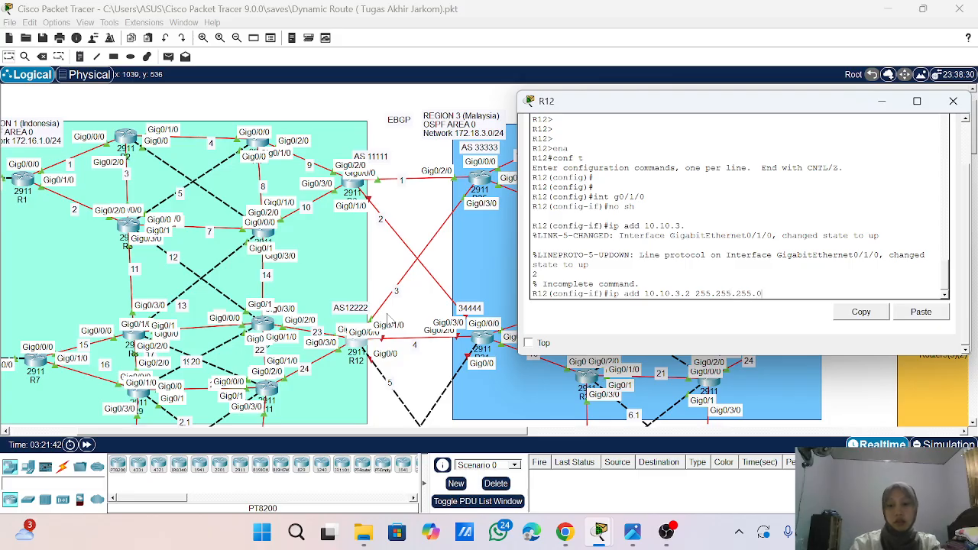
{"action": "type", "text": "0"}
{"action": "key", "text": "Return"}
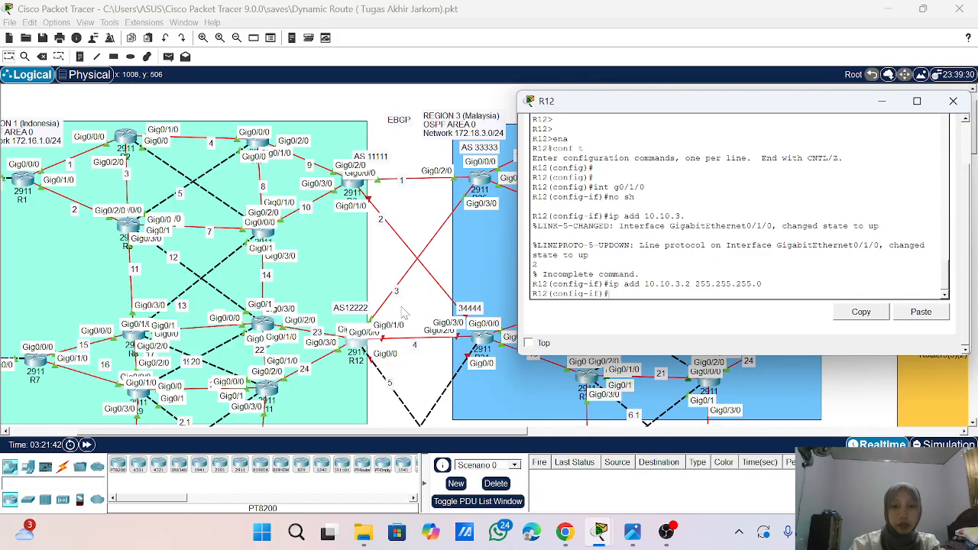
- Assign IP address 10.10.4.1 with mask 255.255.255.0 to R12's g0/0/0 interface
{"action": "type", "text": "int g"}
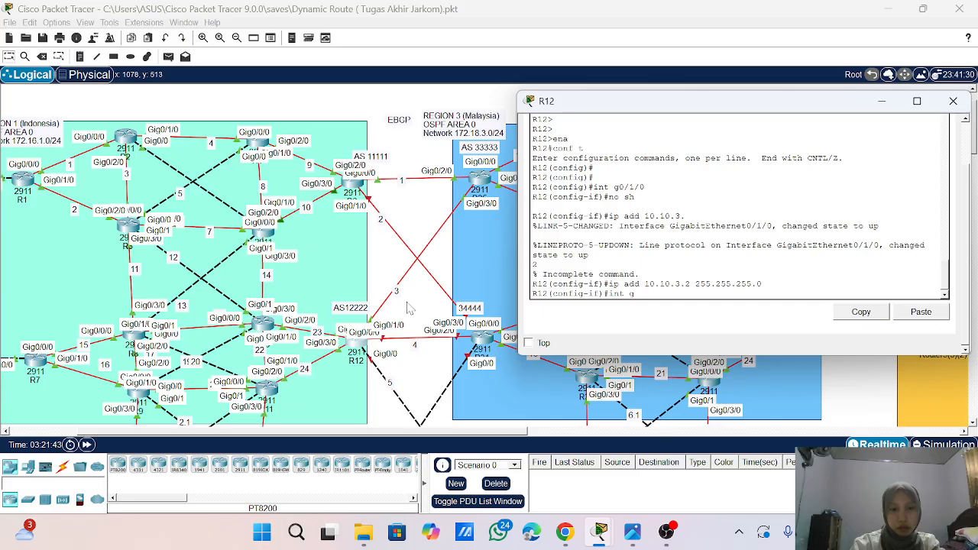
{"action": "type", "text": "0/1"}
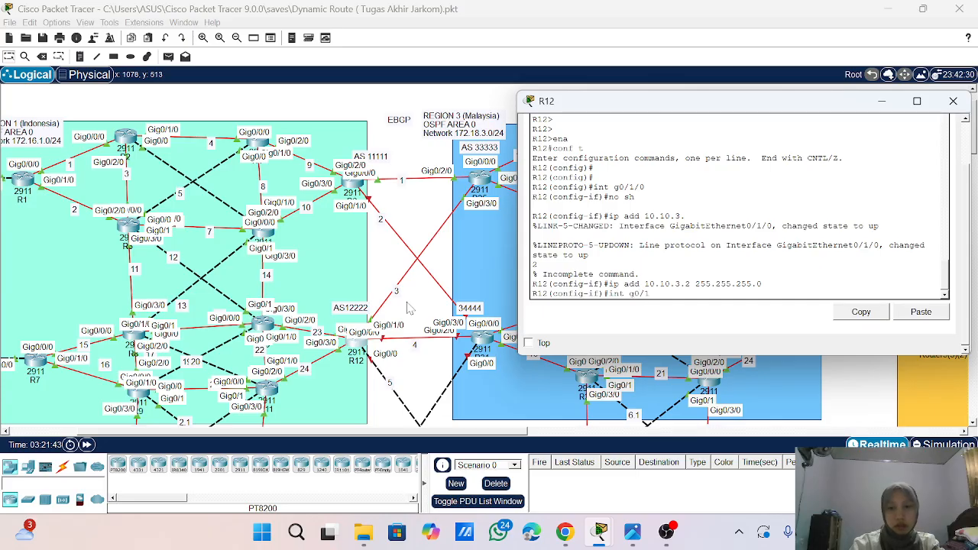
{"action": "key", "text": "BackSpace"}
{"action": "key", "text": "BackSpace"}
{"action": "type", "text": "0/0"}
{"action": "key", "text": "Return"}
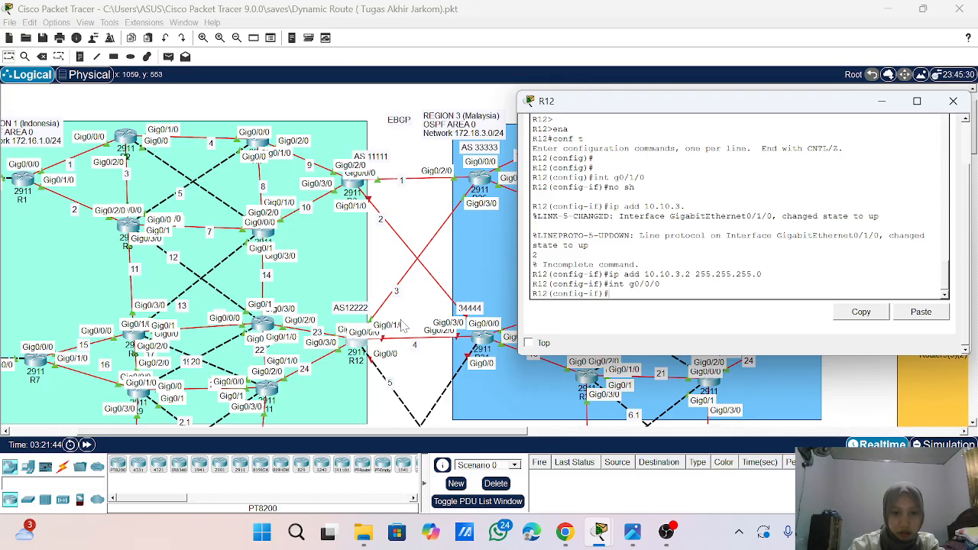
{"action": "type", "text": "ip add 10"}
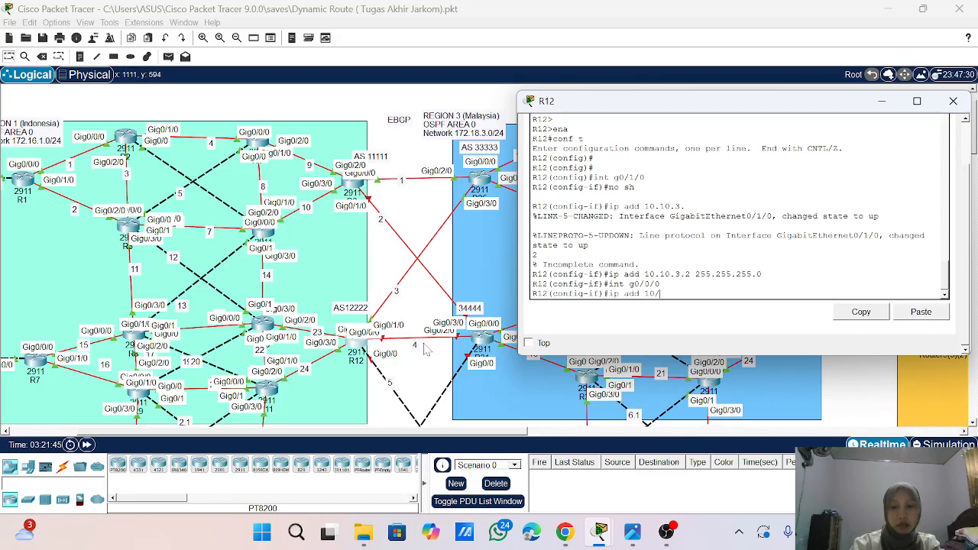
{"action": "type", "text": ".10.4.1 25"}
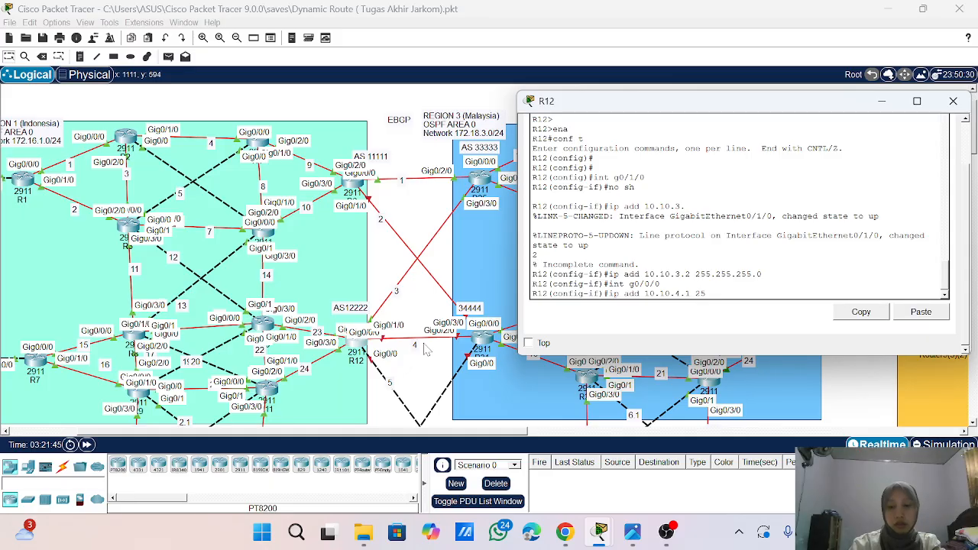
{"action": "type", "text": "5.255.255.0"}
{"action": "key", "text": "Return"}
- Enable R12's g0/0/0 interface with no shutdown
{"action": "type", "text": "no sh"}
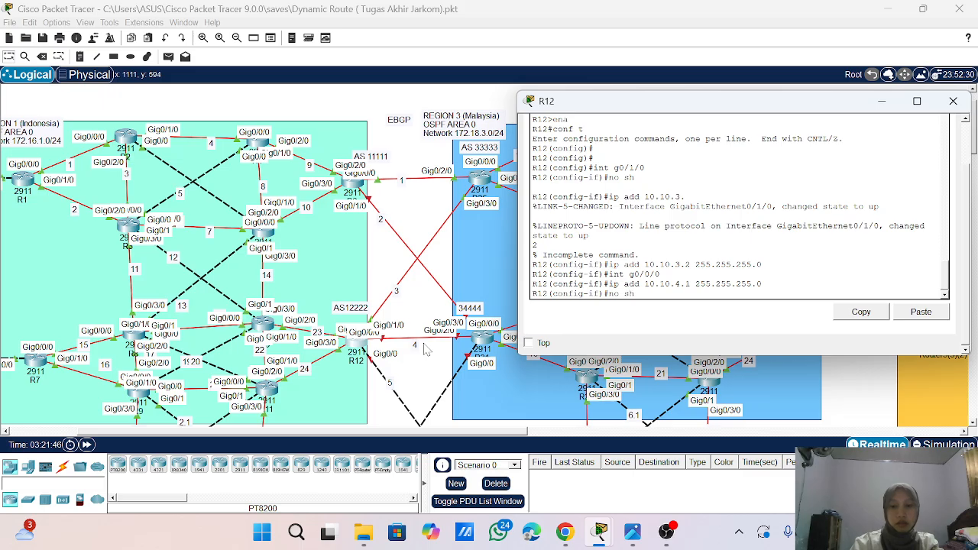
{"action": "key", "text": "Return"}
{"action": "key", "text": "Return"}
{"action": "key", "text": "Return"}
{"action": "key", "text": "Return"}
{"action": "key", "text": "Return"}
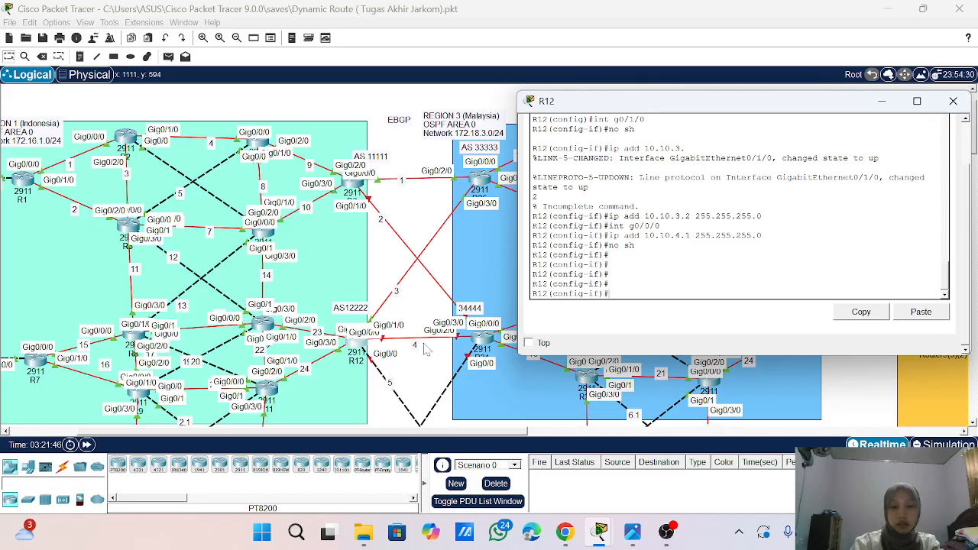
- Leave interface configuration on R12 and enter the configuration of OSPF process 1
{"action": "type", "text": "exi"}
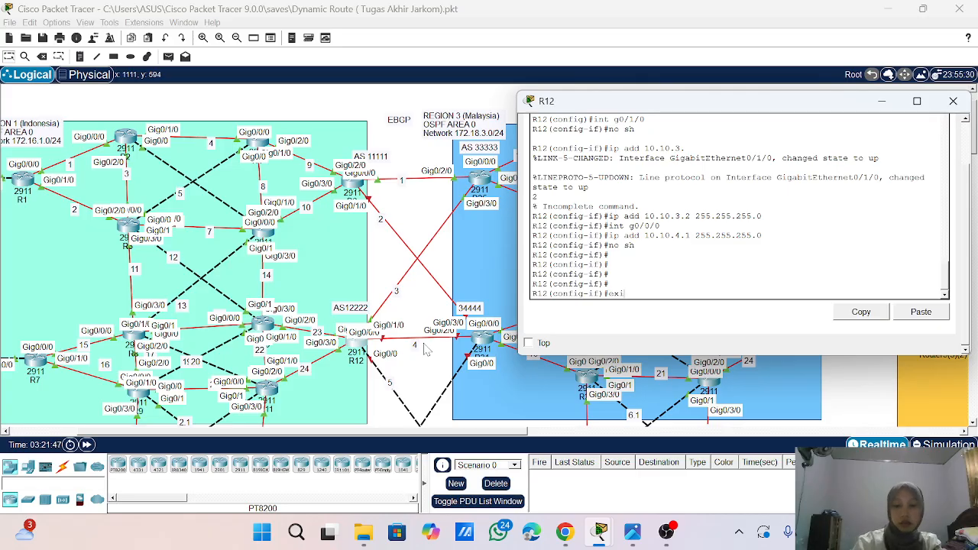
{"action": "type", "text": "t"}
{"action": "key", "text": "Return"}
{"action": "type", "text": "router "}
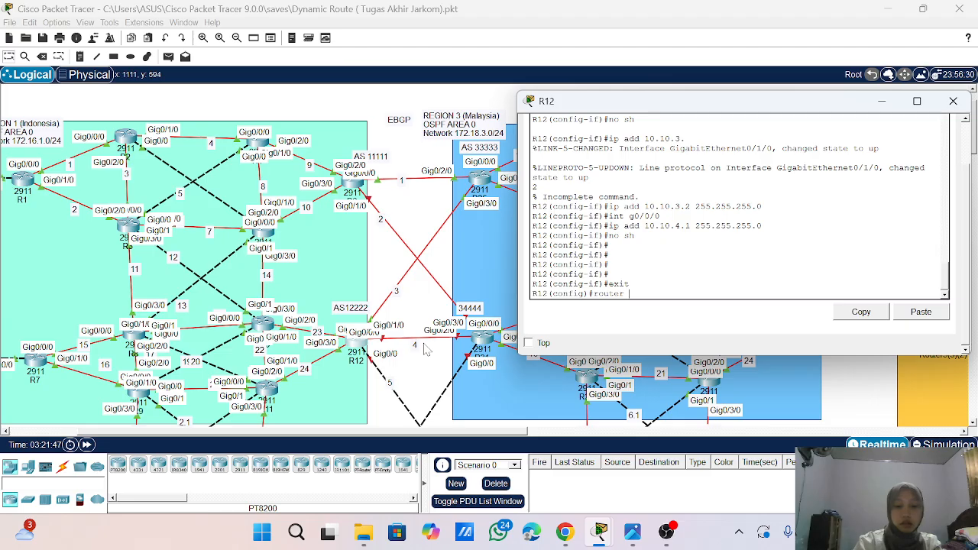
{"action": "type", "text": "ospf"}
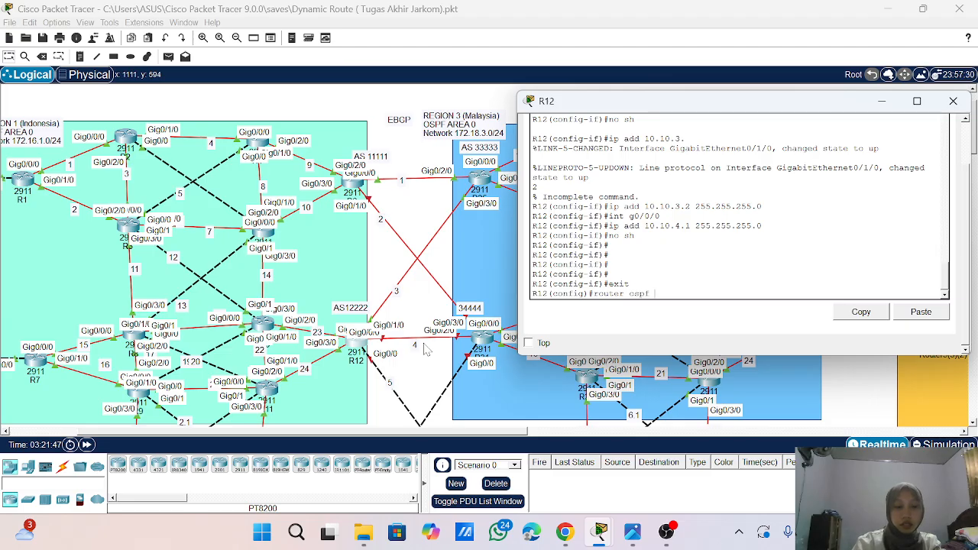
{"action": "type", "text": " 1"}
{"action": "key", "text": "Return"}
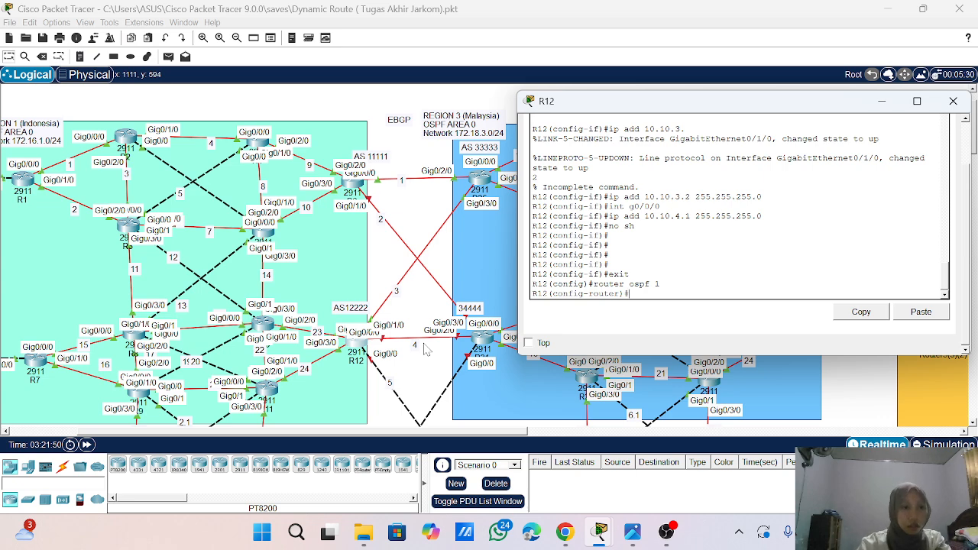
- Redistribute BGP 12222 into R12's OSPF process with metric-type 1 and the subnets option
{"action": "type", "text": "re"}
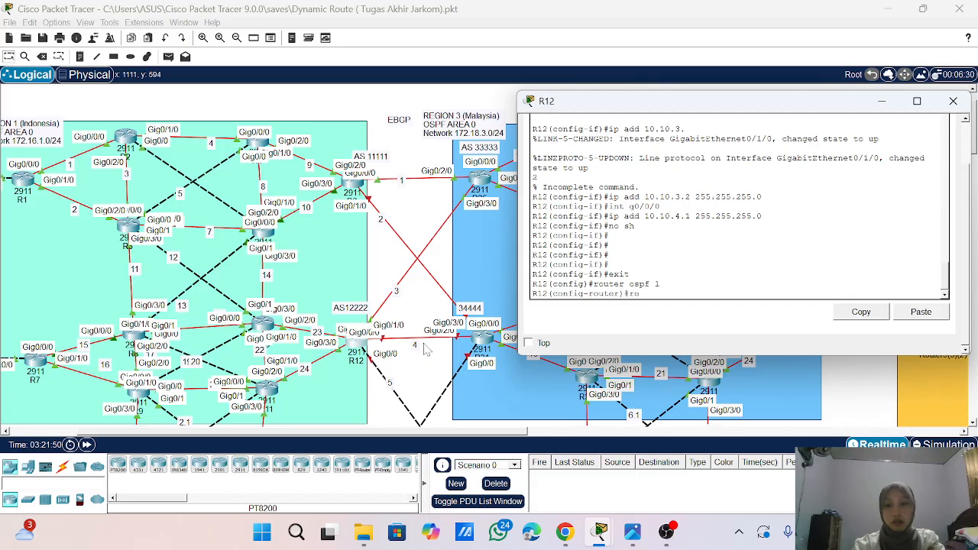
{"action": "key", "text": "Tab"}
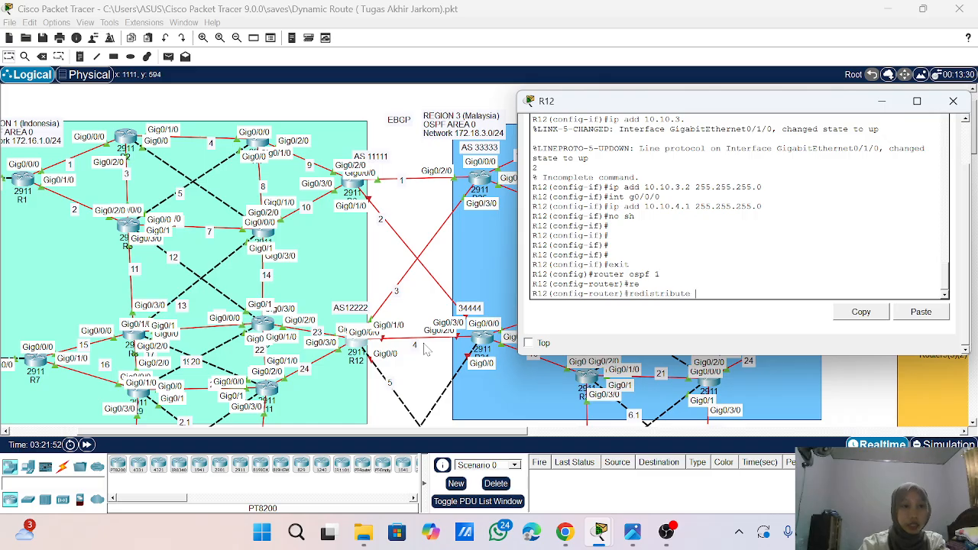
{"action": "type", "text": "bgp"}
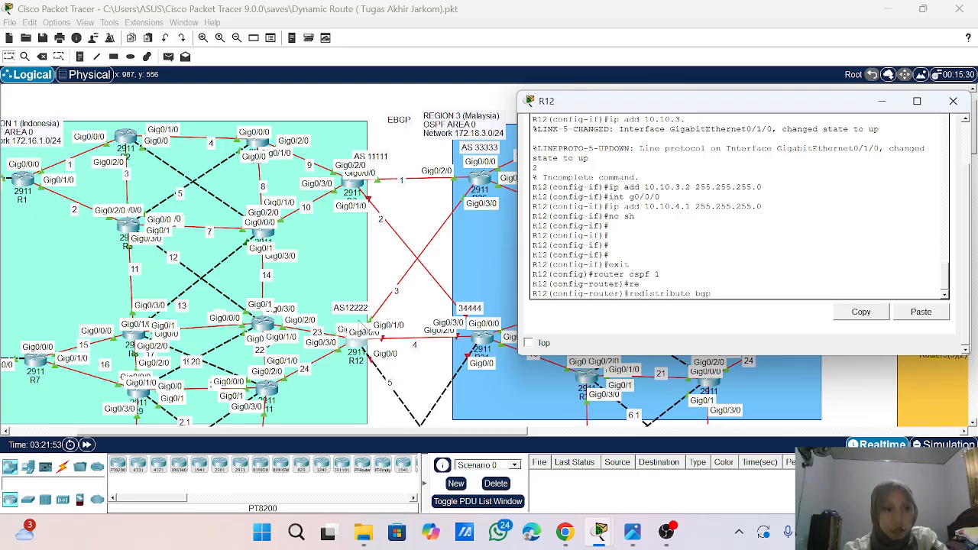
{"action": "type", "text": " 1222"}
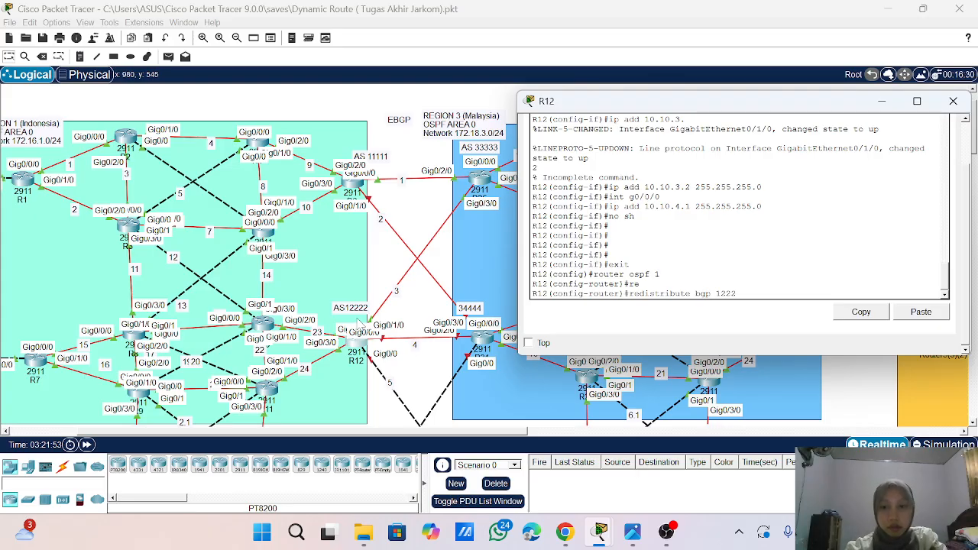
{"action": "type", "text": "2"}
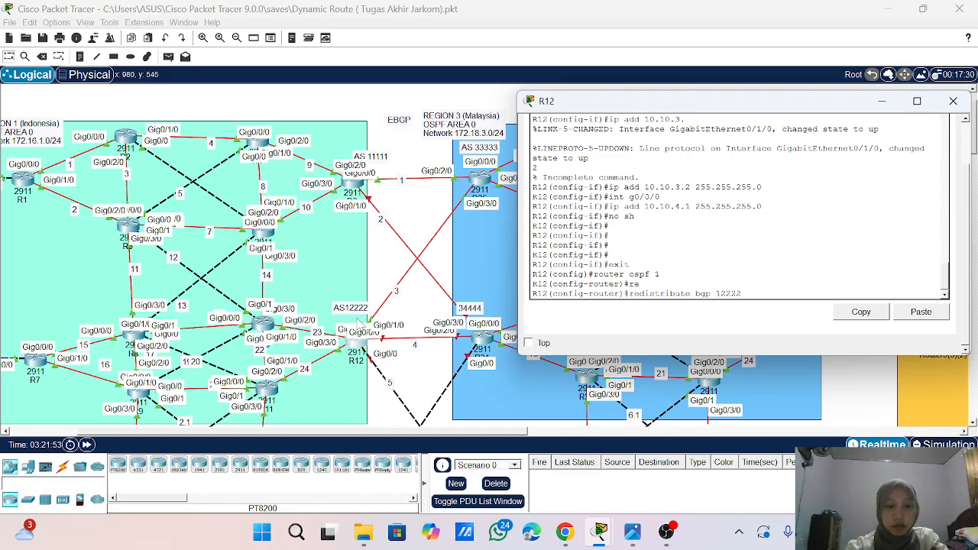
{"action": "type", "text": " metri"}
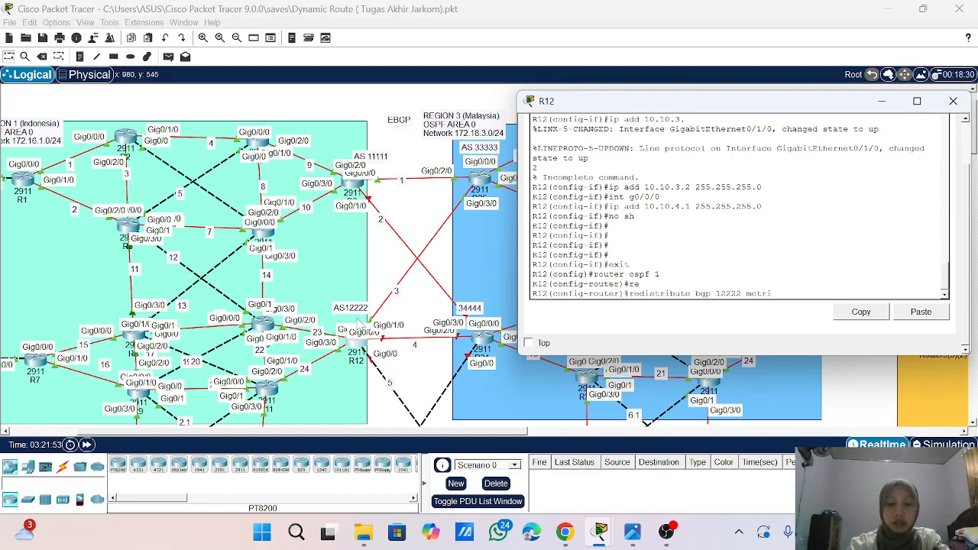
{"action": "type", "text": "c-type 1sub"}
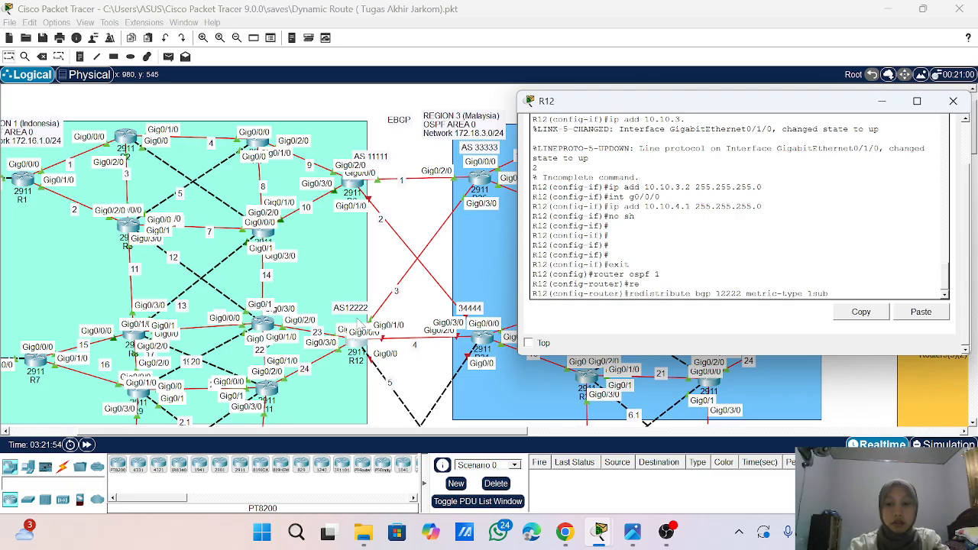
{"action": "key", "text": "Tab"}
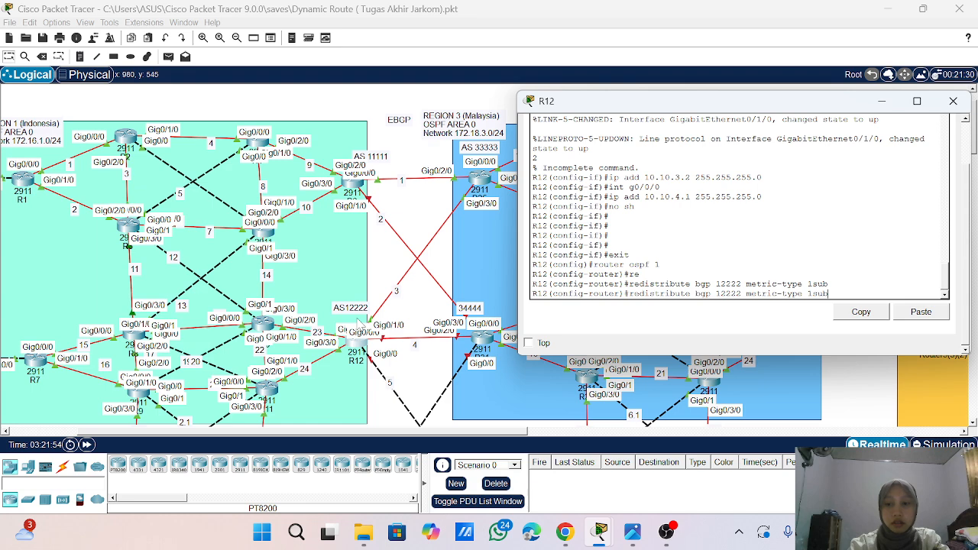
{"action": "key", "text": "BackSpace"}
{"action": "key", "text": "BackSpace"}
{"action": "key", "text": "BackSpace"}
{"action": "key", "text": "BackSpace"}
{"action": "key", "text": "BackSpace"}
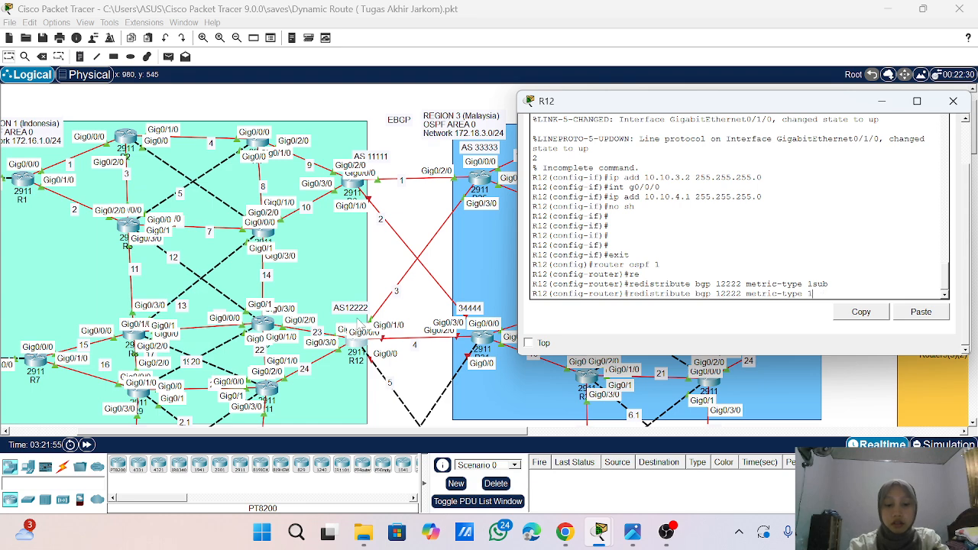
{"action": "type", "text": "1 su"}
{"action": "key", "text": "Tab"}
{"action": "key", "text": "Return"}
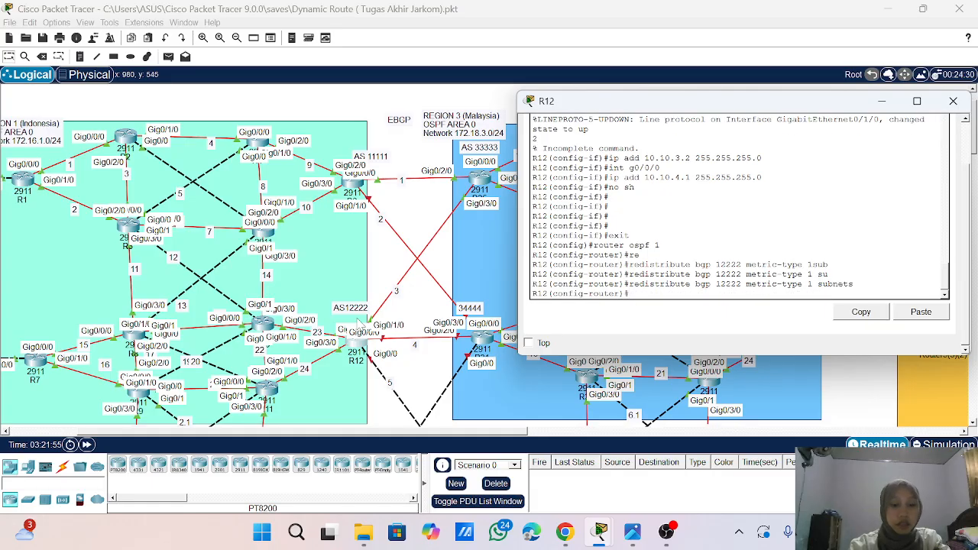
- Exit the OSPF configuration on R12 and start BGP routing for AS 12222
{"action": "type", "text": "exit"}
{"action": "key", "text": "Return"}
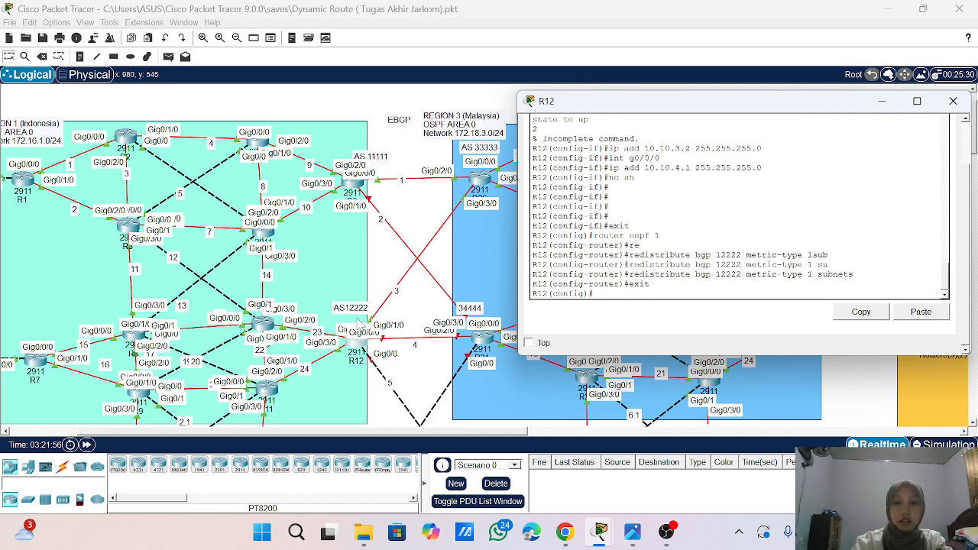
{"action": "type", "text": "router bg"}
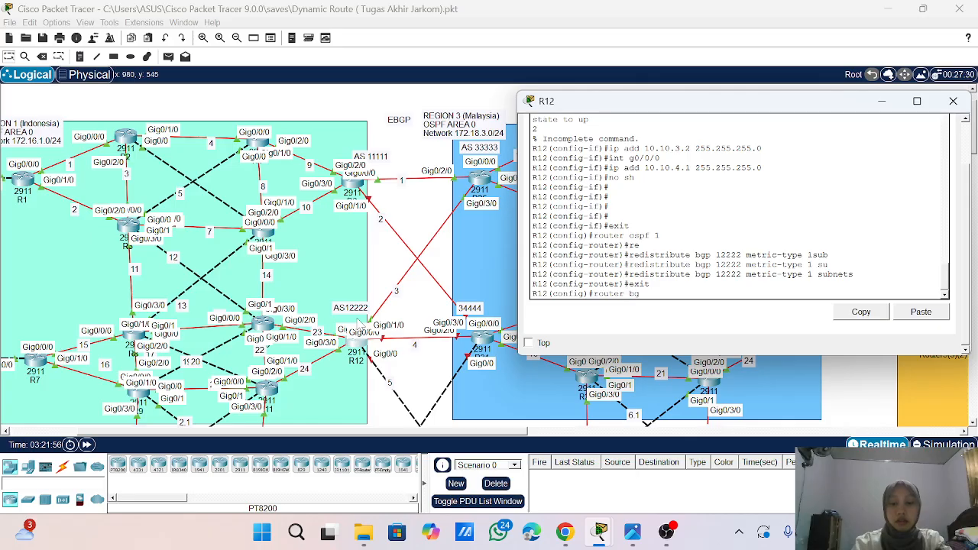
{"action": "type", "text": "p 12222"}
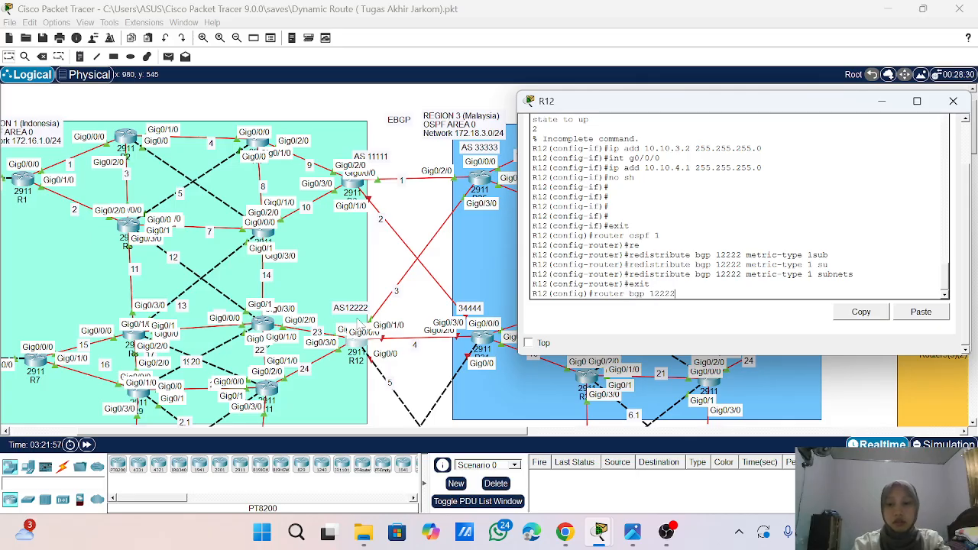
{"action": "key", "text": "Return"}
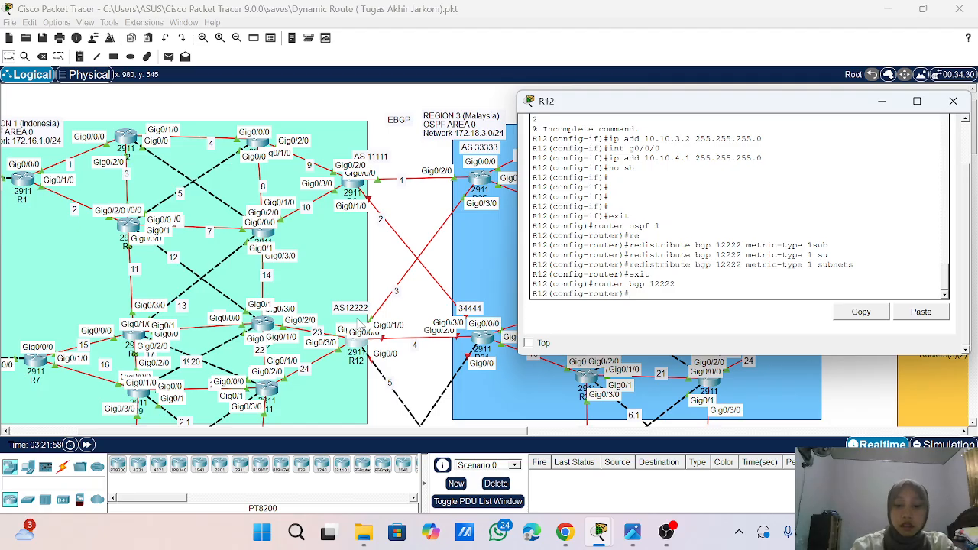
- Turn on logging of neighbor changes in R12's BGP process
{"action": "type", "text": "bgp"}
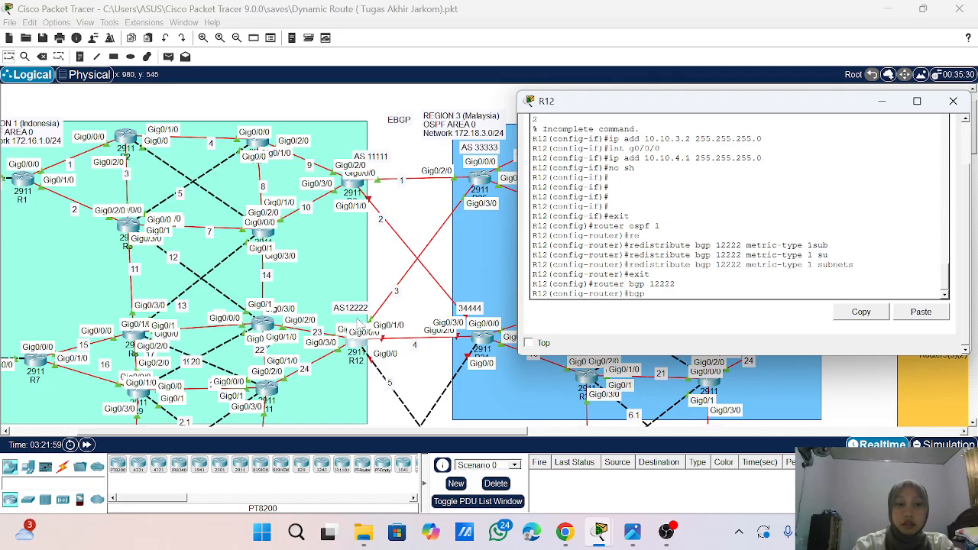
{"action": "type", "text": " lo"}
{"action": "key", "text": "Tab"}
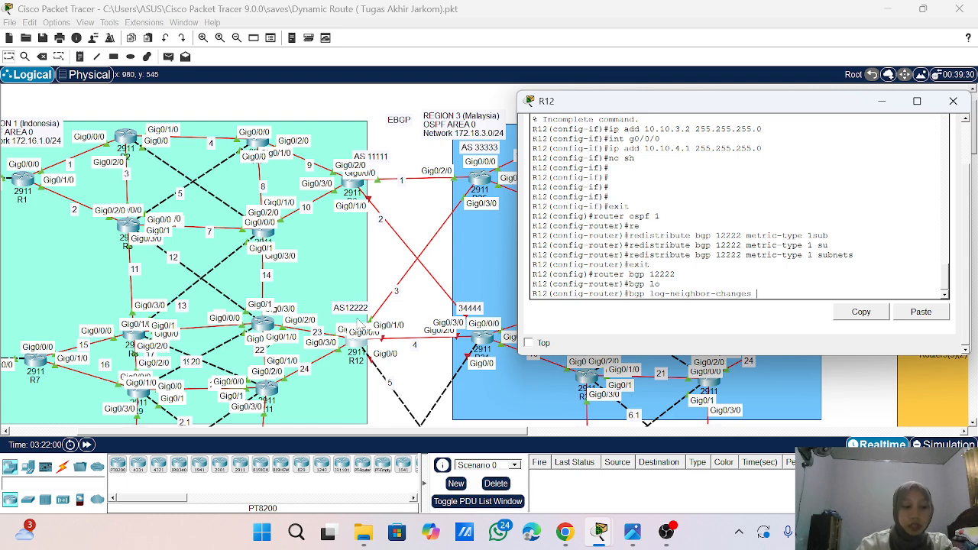
{"action": "key", "text": "Return"}
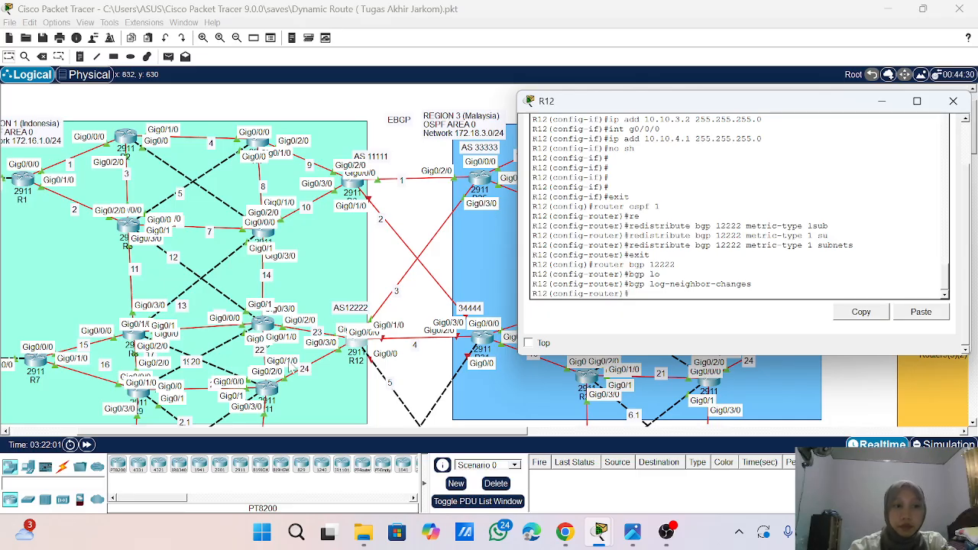
- Disable synchronization in R12's BGP process
{"action": "type", "text": "no sym"}
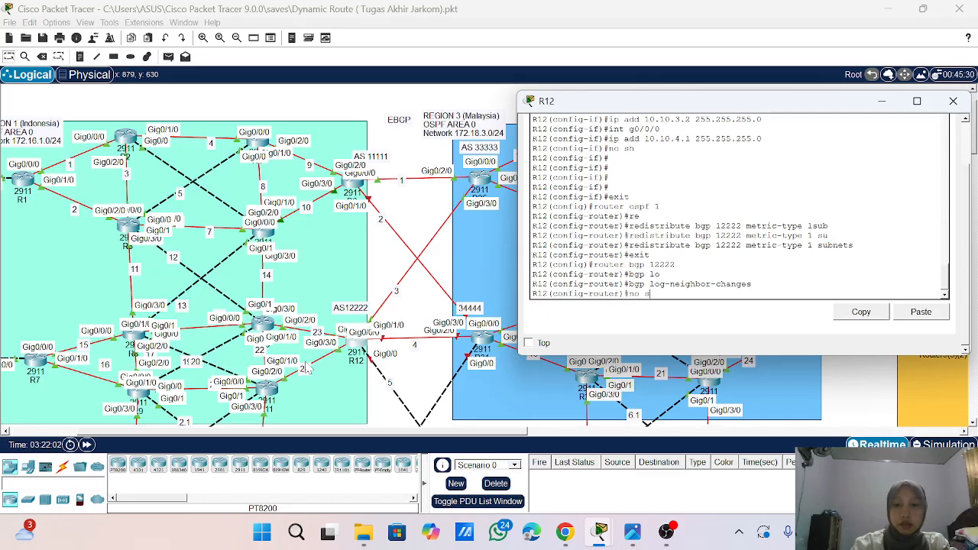
{"action": "key", "text": "Return"}
{"action": "type", "text": "no sy"}
{"action": "type", "text": "n"}
{"action": "key", "text": "Tab"}
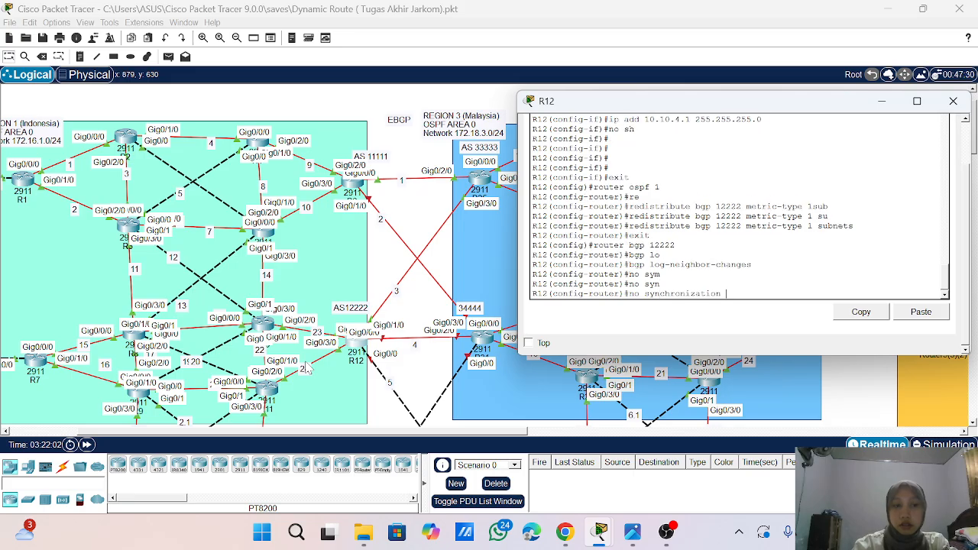
{"action": "key", "text": "Return"}
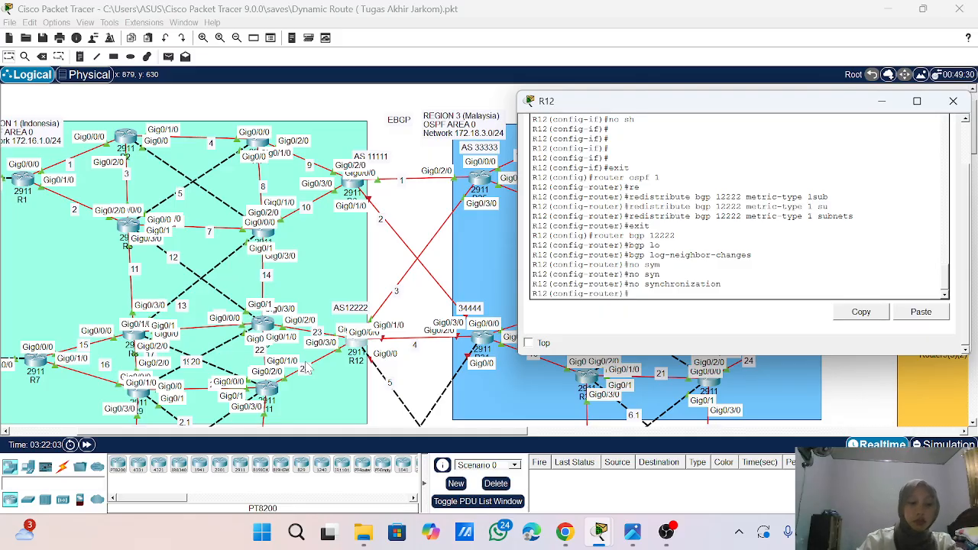
- Advertise network 10.10.3.0 with mask 255.255.255.0 in R12's BGP process
{"action": "type", "text": "net"}
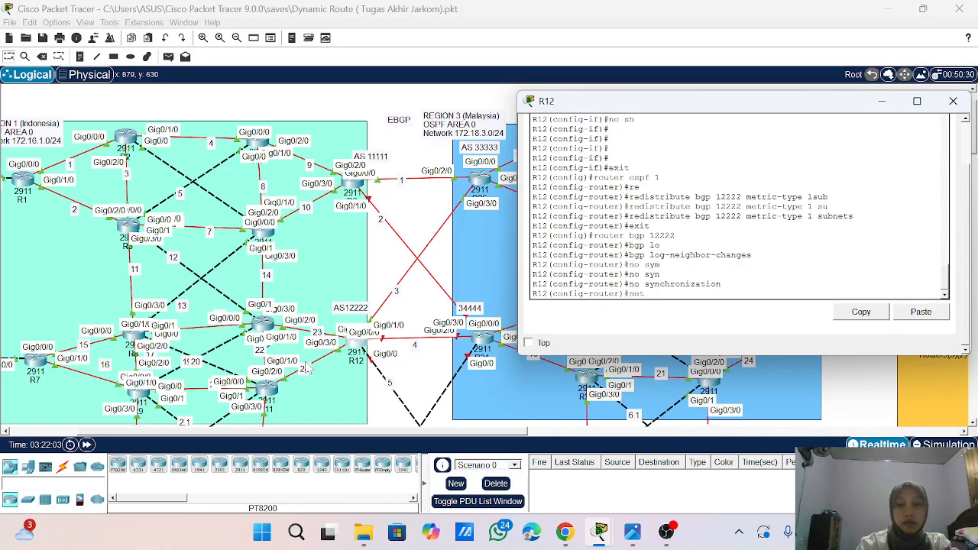
{"action": "key", "text": "Tab"}
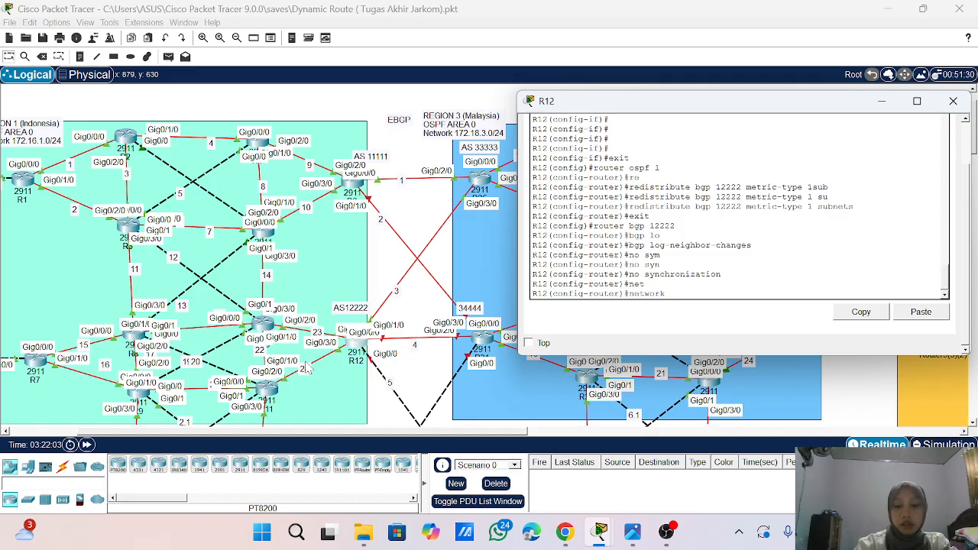
{"action": "type", "text": "10.10."}
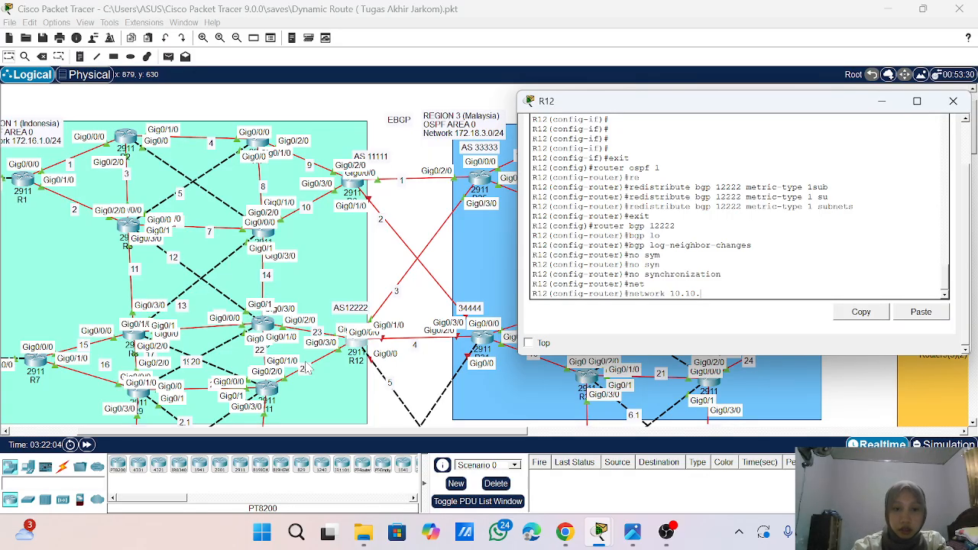
{"action": "type", "text": "3.0"}
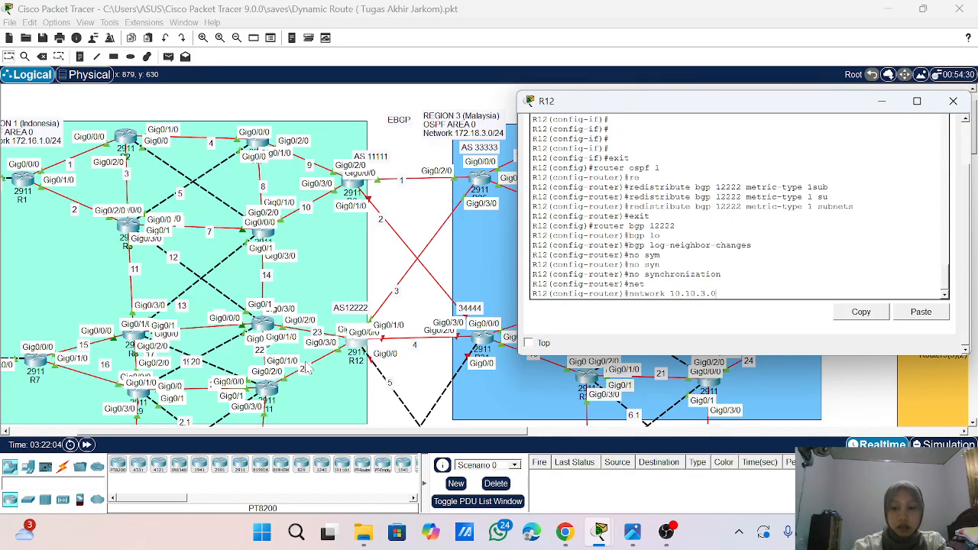
{"action": "type", "text": " mask"}
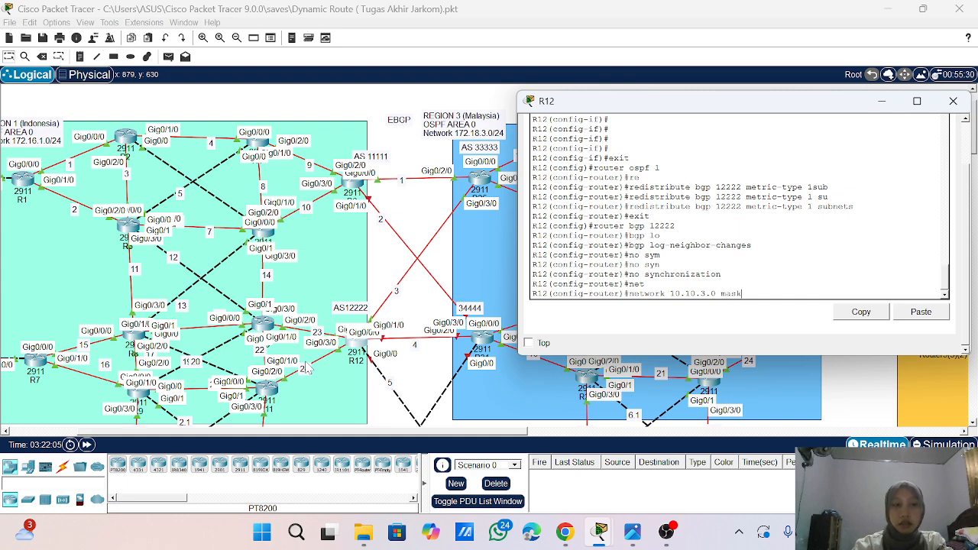
{"action": "type", "text": " 255"}
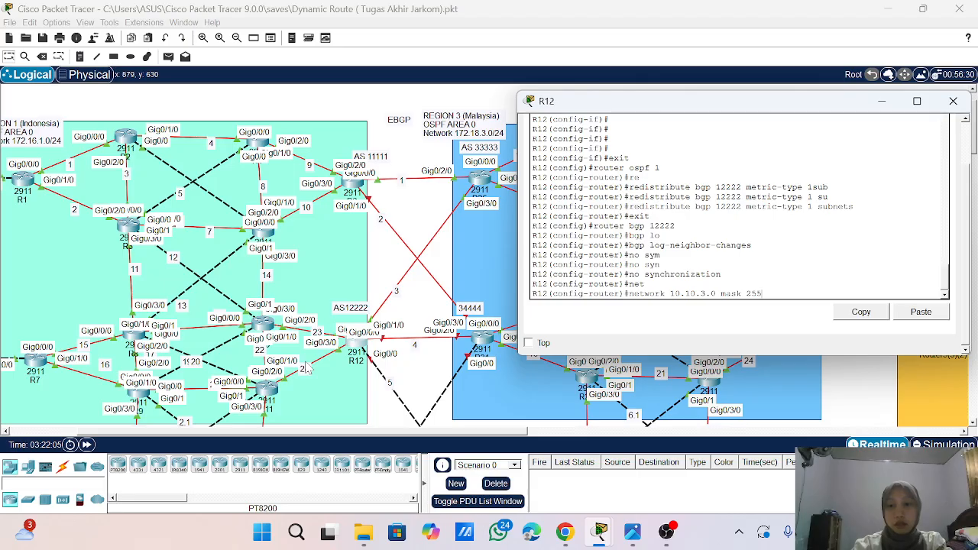
{"action": "type", "text": ".255.255.0"}
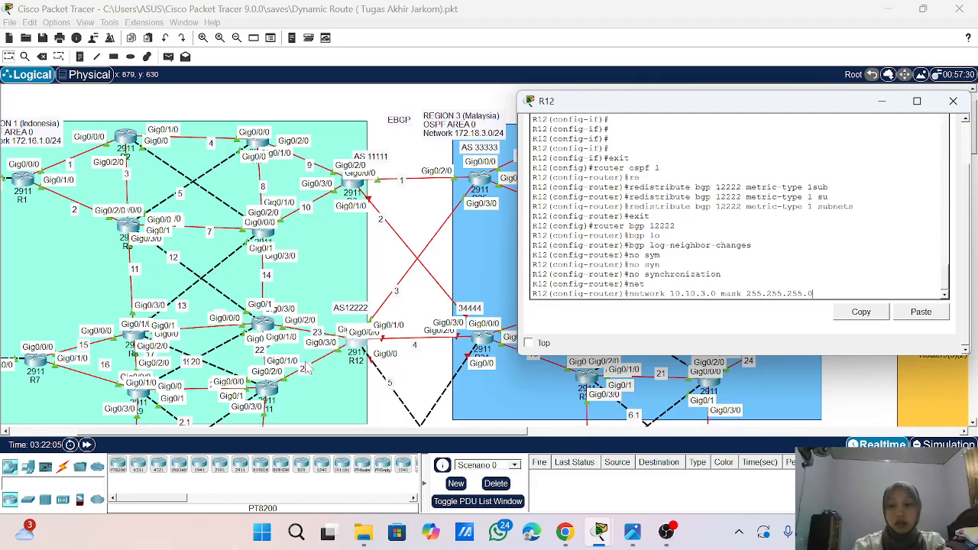
{"action": "key", "text": "Return"}
- Advertise network 10.10.4.0 with mask 255.255.255.0 in R12's BGP process
{"action": "key", "text": "Up"}
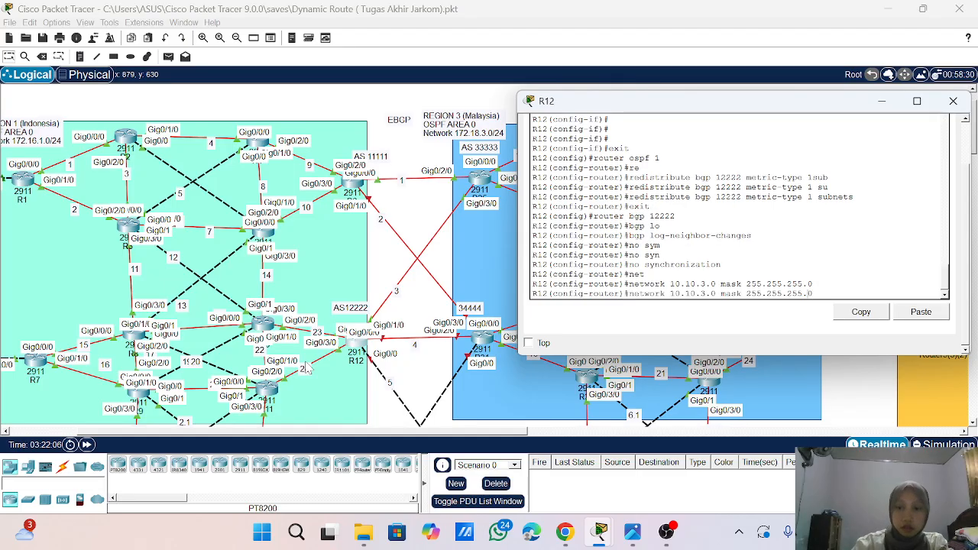
{"action": "key", "text": "Left"}
{"action": "key", "text": "Left"}
{"action": "key", "text": "Left"}
{"action": "key", "text": "Left"}
{"action": "key", "text": "Left"}
{"action": "key", "text": "Left"}
{"action": "key", "text": "Left"}
{"action": "key", "text": "Left"}
{"action": "key", "text": "Left"}
{"action": "key", "text": "Left"}
{"action": "key", "text": "BackSpace"}
{"action": "type", "text": "4"}
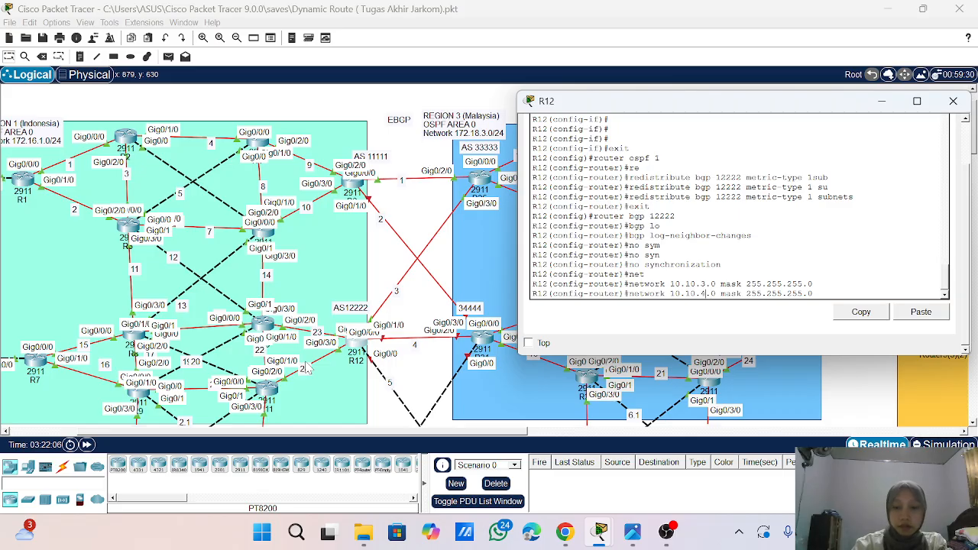
{"action": "key", "text": "Return"}
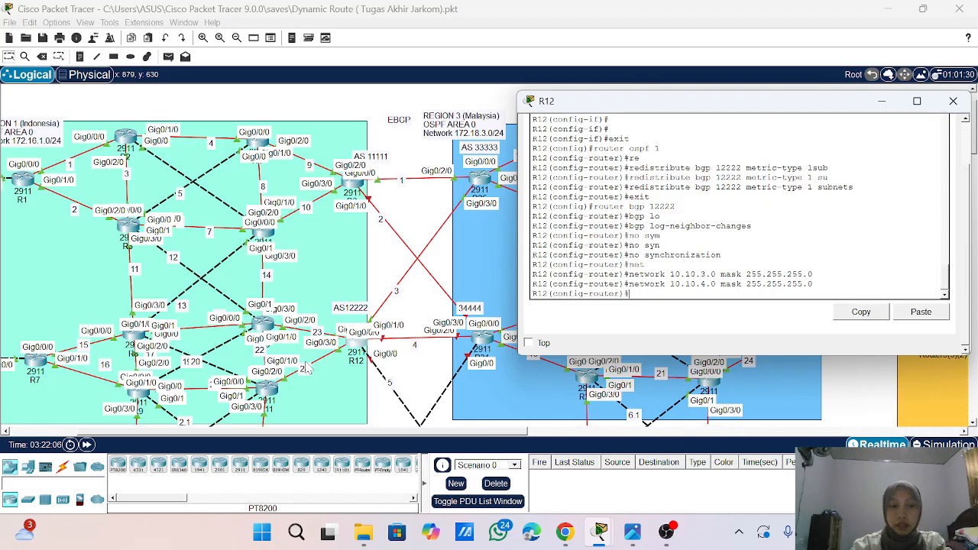
- Try to define 10.10.3.2 as a BGP neighbor of R12 in AS 33333
{"action": "type", "text": "nei"}
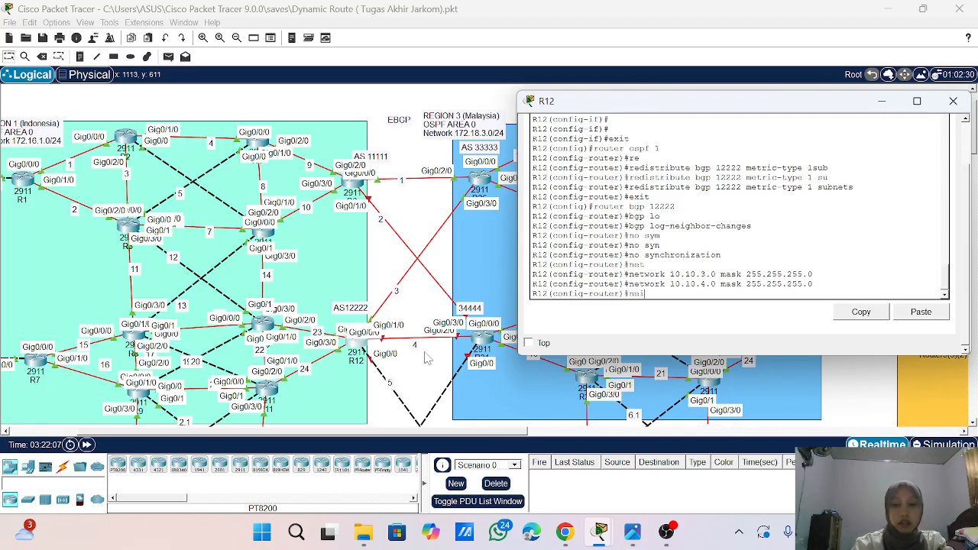
{"action": "key", "text": "Tab"}
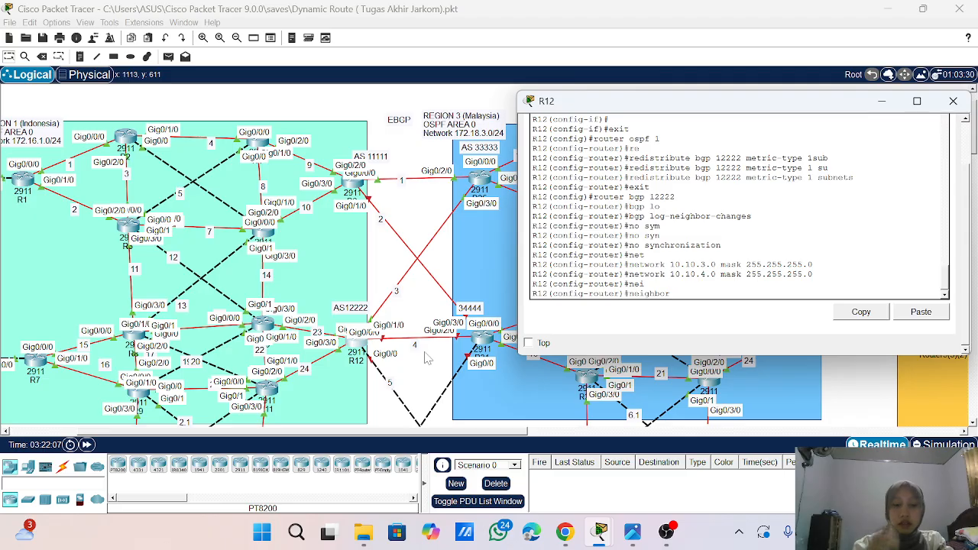
{"action": "type", "text": "1"}
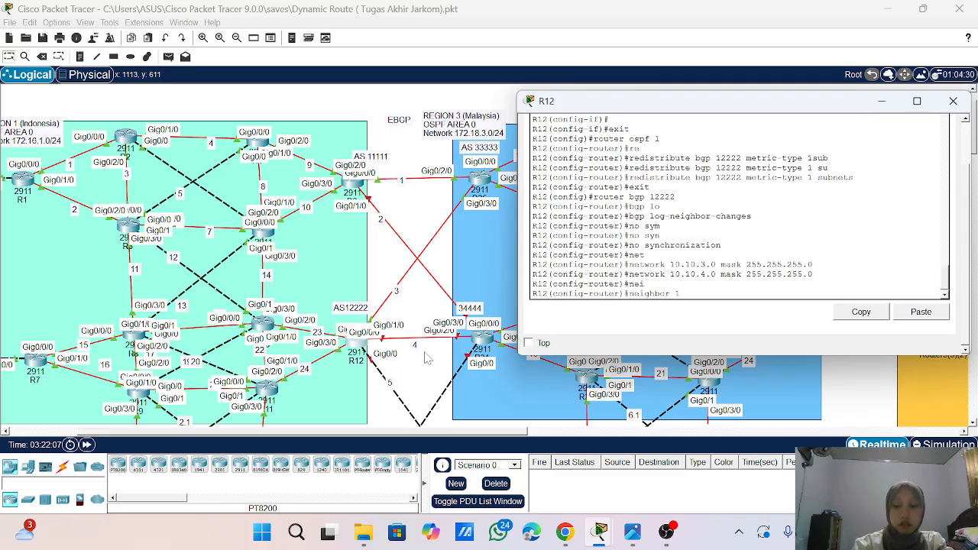
{"action": "type", "text": "0.10"}
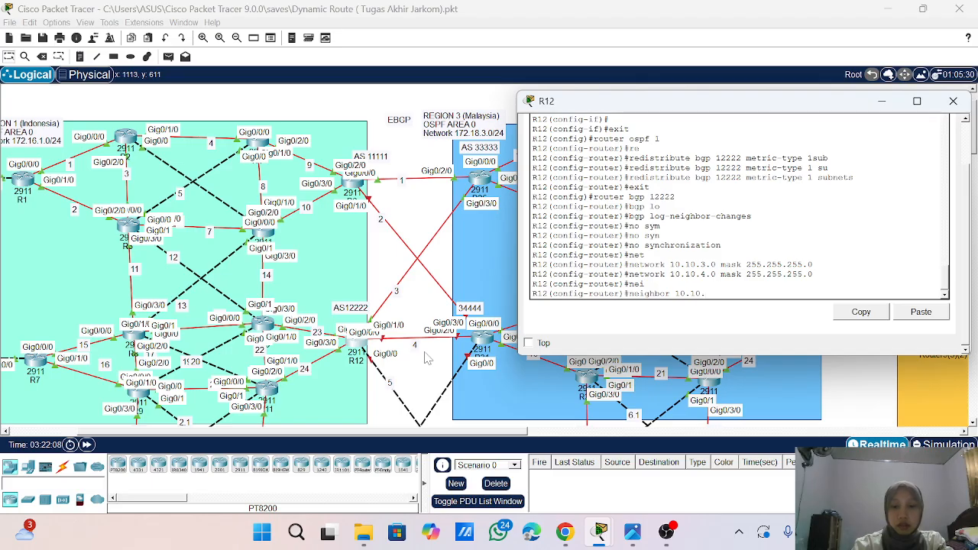
{"action": "type", "text": ".3.2"}
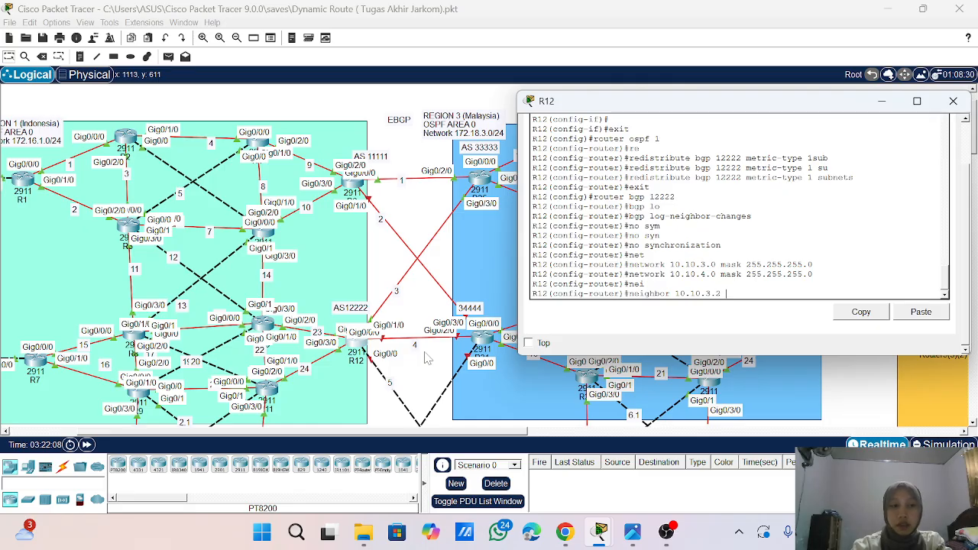
{"action": "type", "text": "re"}
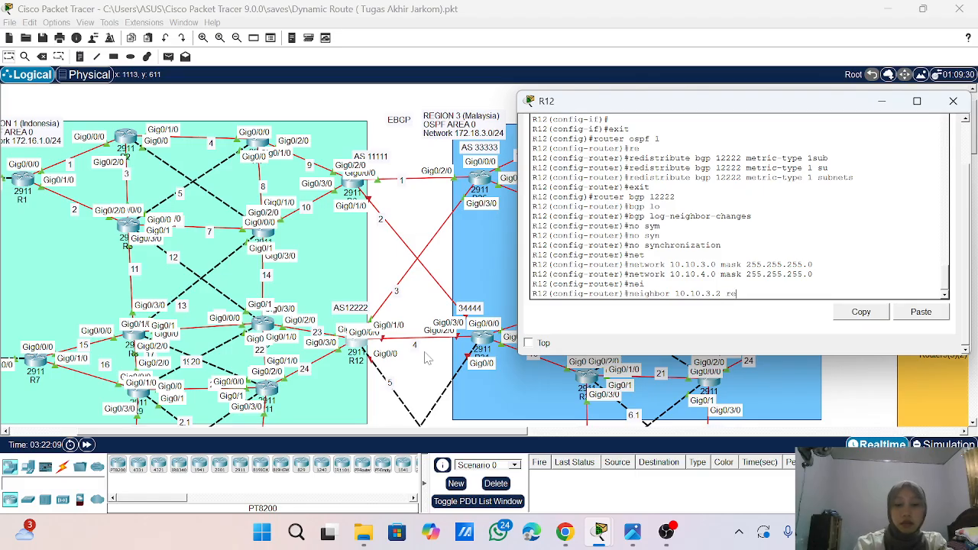
{"action": "type", "text": "tome-a"}
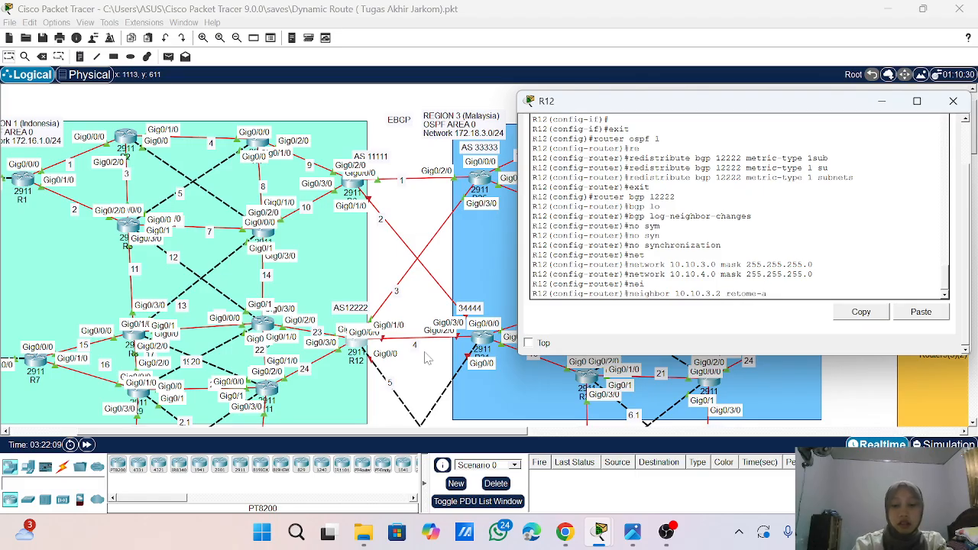
{"action": "type", "text": "s "}
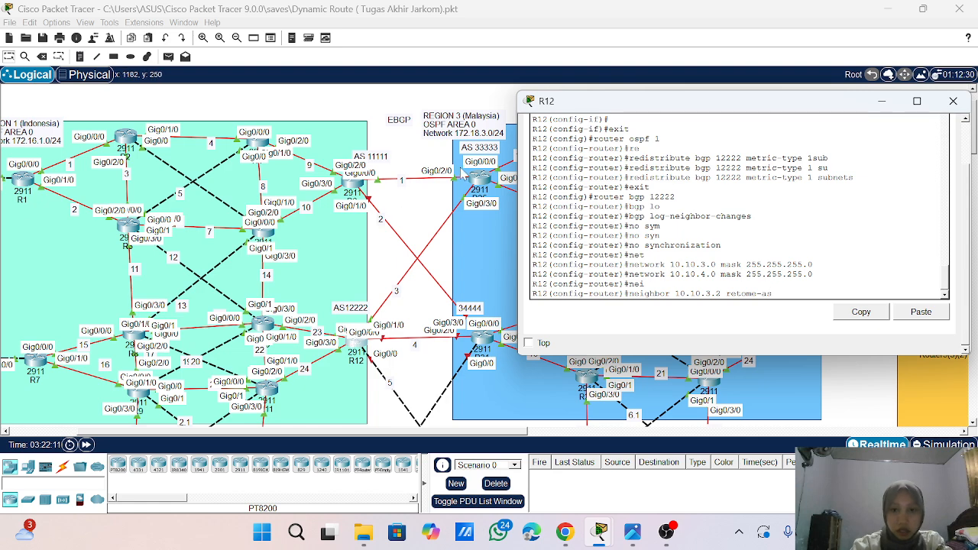
{"action": "type", "text": "3"}
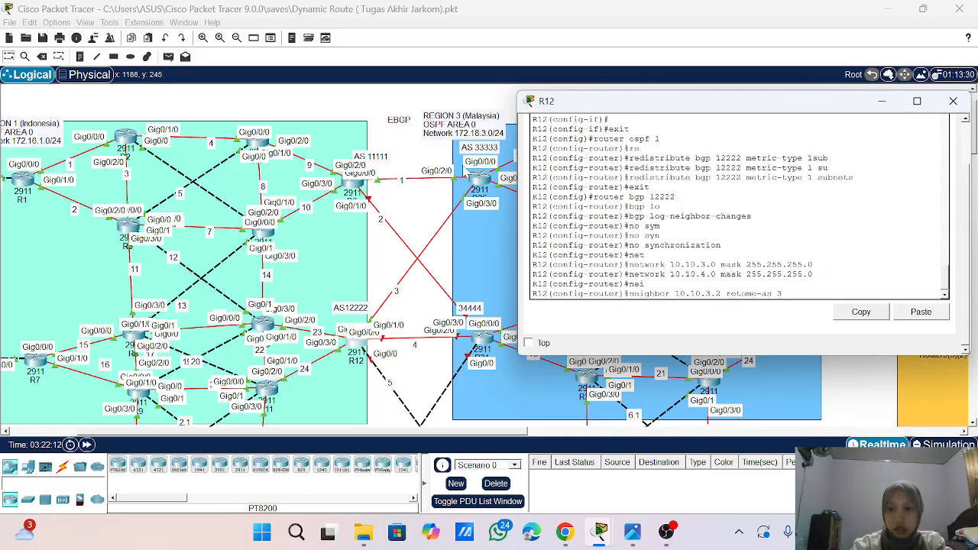
{"action": "type", "text": "3333"}
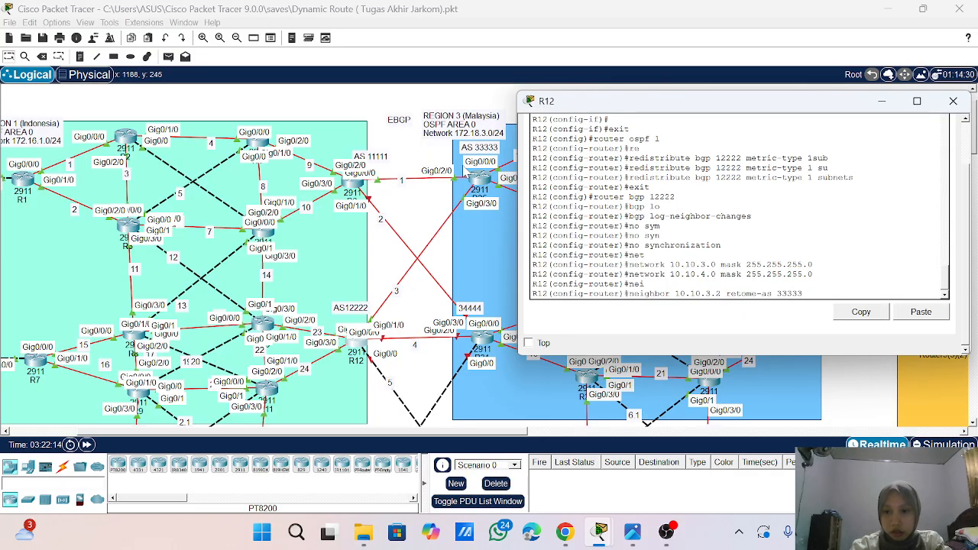
{"action": "key", "text": "Return"}
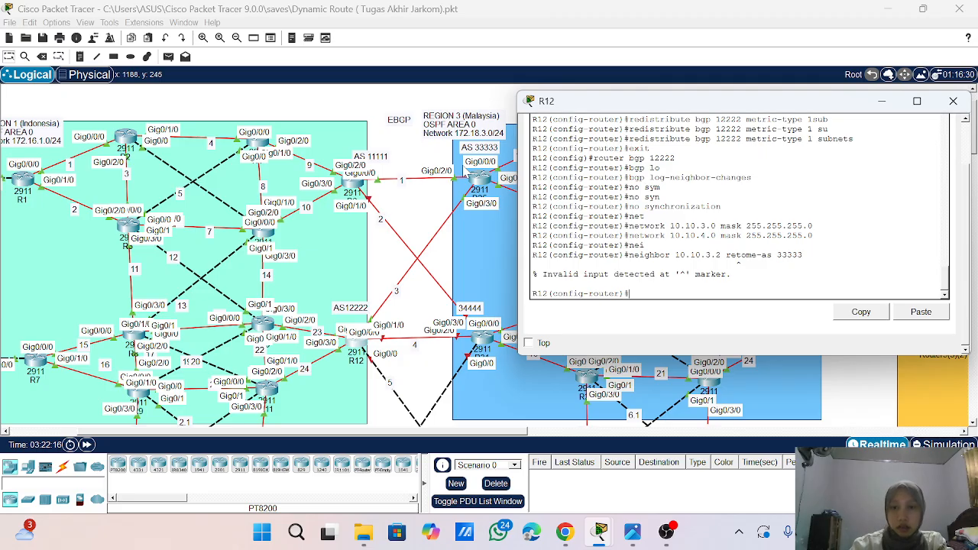
- Correct the misspelled keyword to remote-as in the 10.10.3.2 neighbor command and resubmit it with AS 33333
{"action": "key", "text": "Up"}
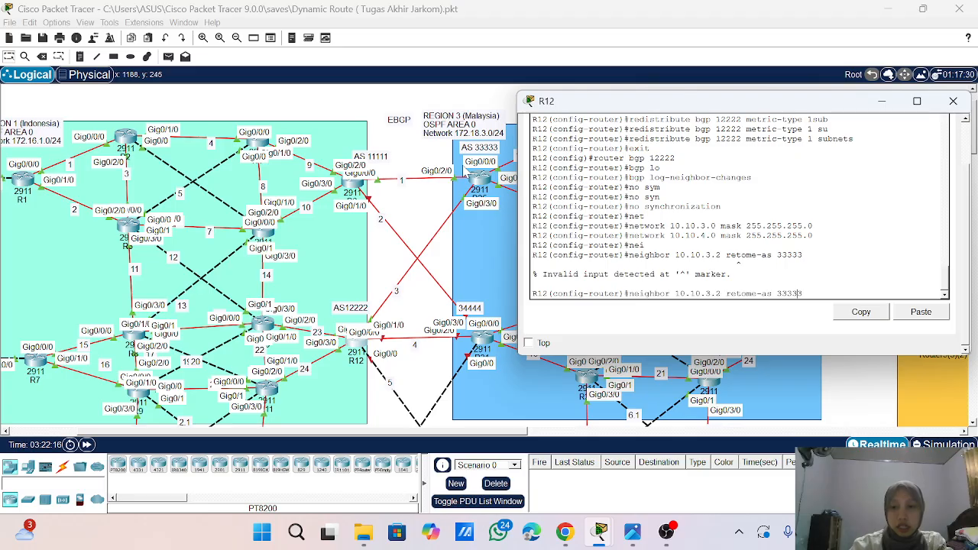
{"action": "key", "text": "BackSpace"}
{"action": "key", "text": "BackSpace"}
{"action": "key", "text": "BackSpace"}
{"action": "key", "text": "BackSpace"}
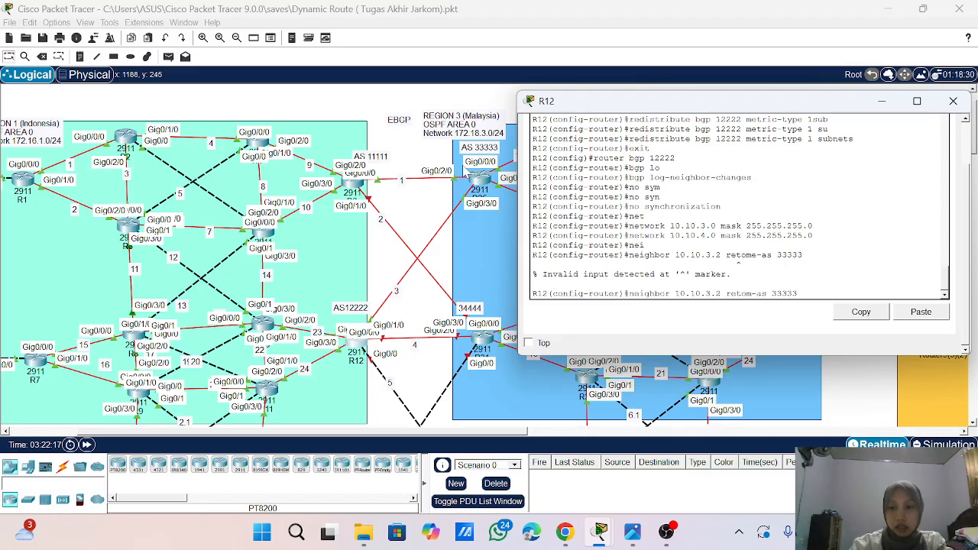
{"action": "type", "text": "mote"}
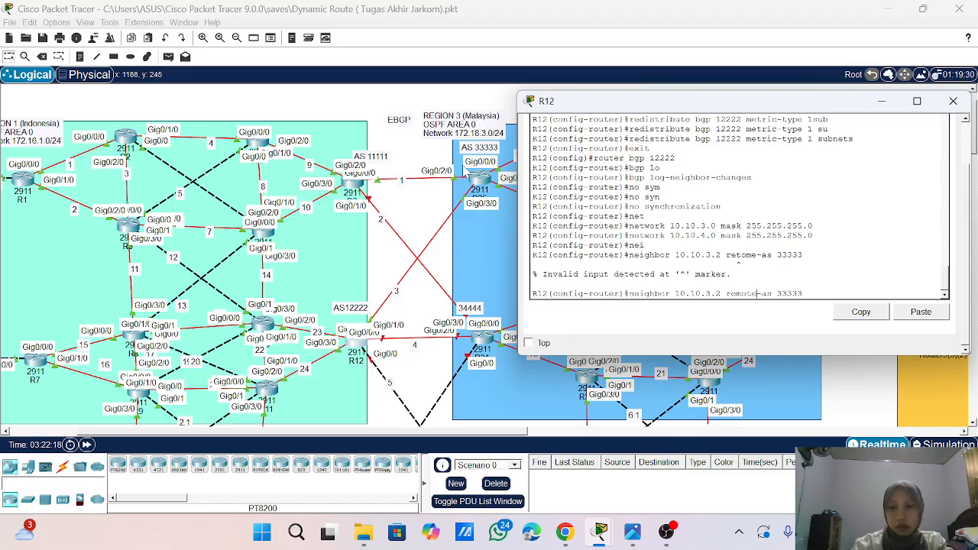
{"action": "key", "text": "Return"}
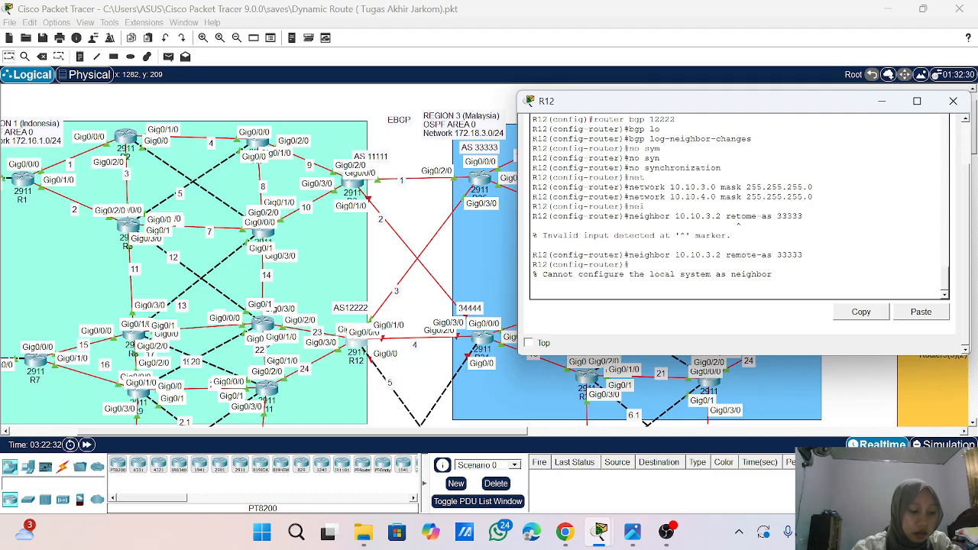
- Reopen R12's console, keep its window on top, and fast-forward the simulation time
{"action": "left_click", "coordinate": [87, 445]}
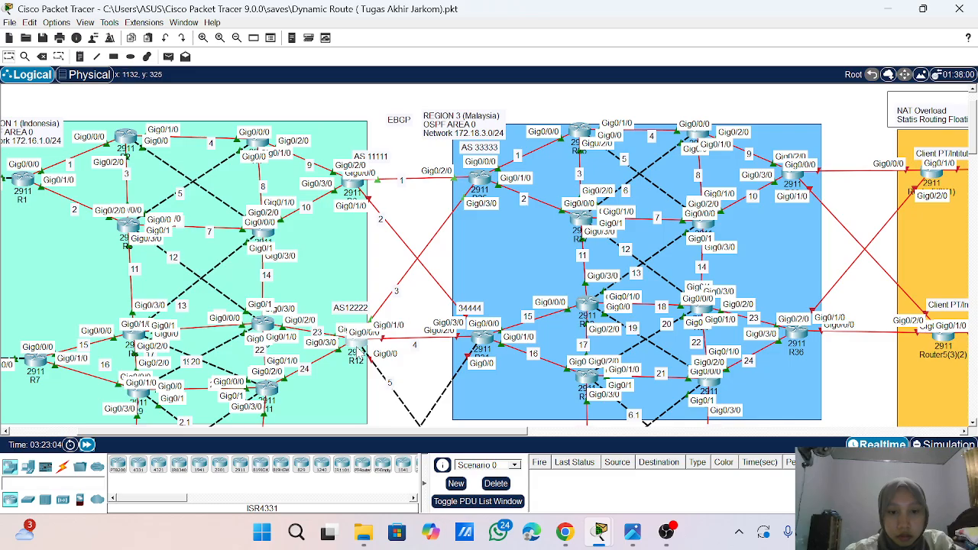
{"action": "left_click", "coordinate": [357, 350]}
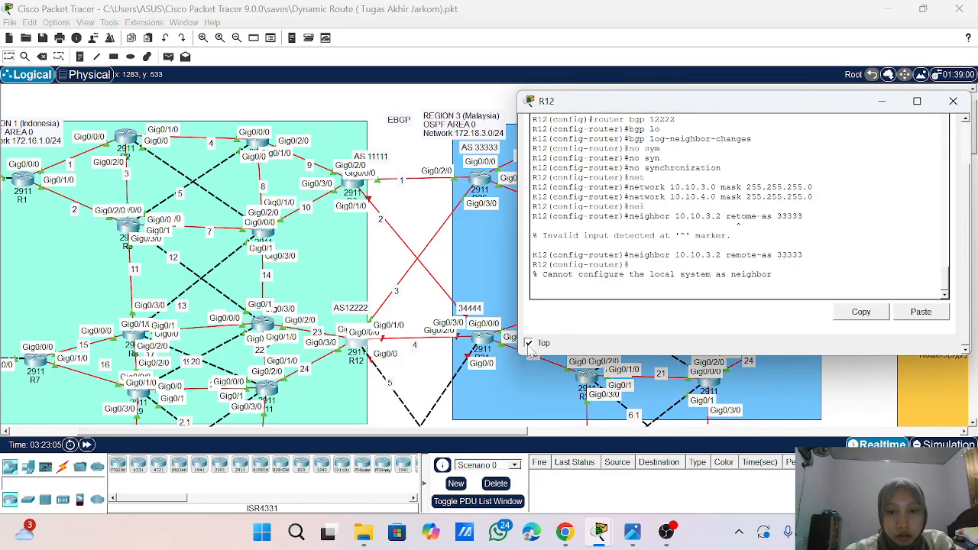
{"action": "left_click", "coordinate": [88, 445]}
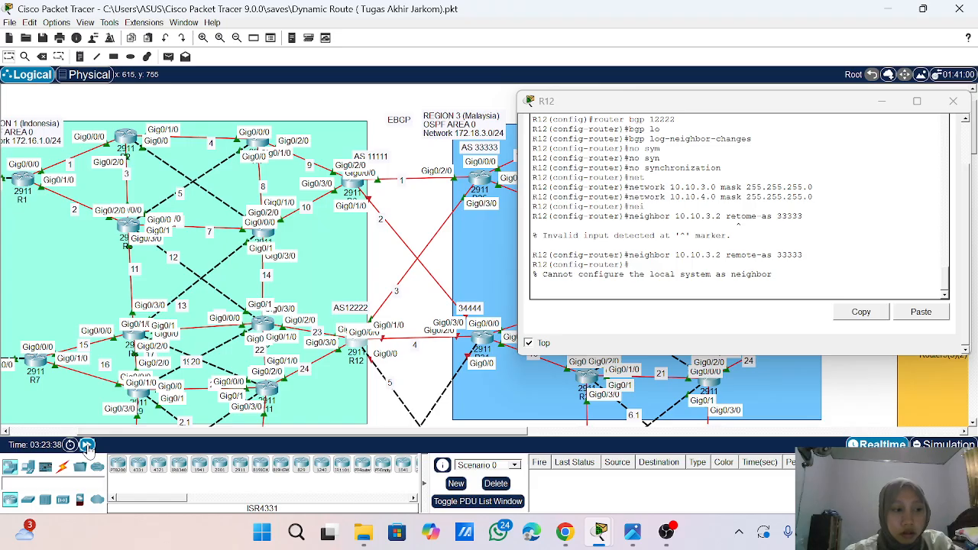
{"action": "left_click", "coordinate": [88, 444]}
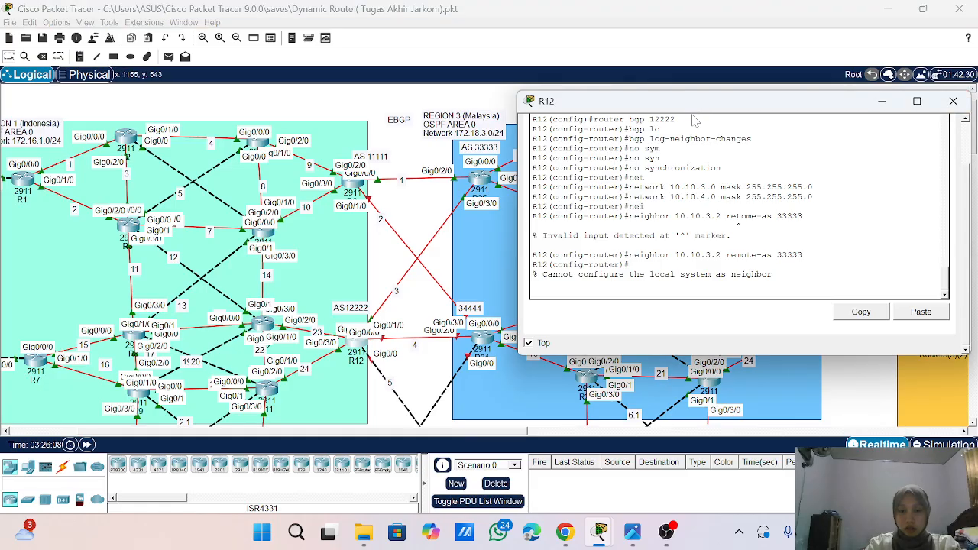
- Check R12's own interface addresses in the console history and define BGP neighbor 10.10.3.1 with remote-as 33333
{"action": "scroll", "coordinate": [484, 234], "scroll_direction": "down", "scroll_amount": 3}
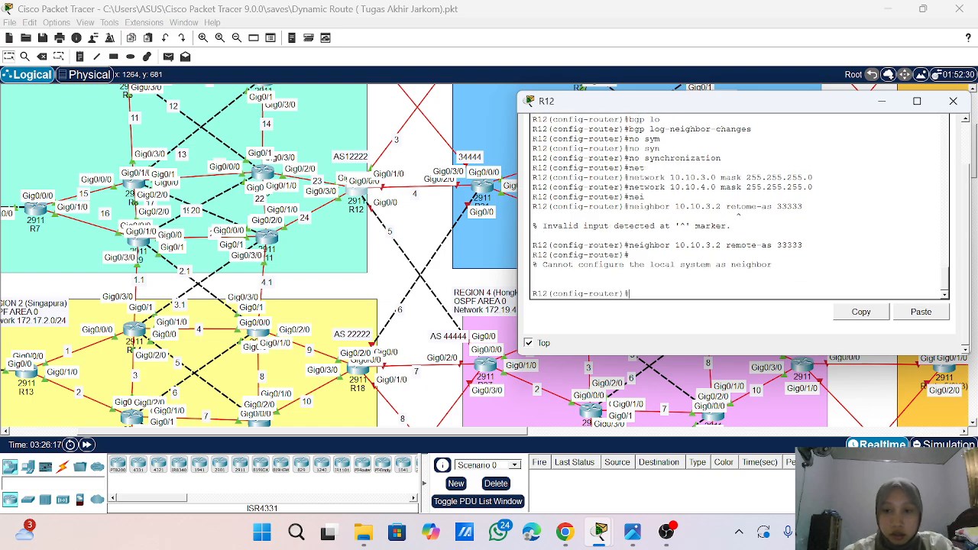
{"action": "key", "text": "Up"}
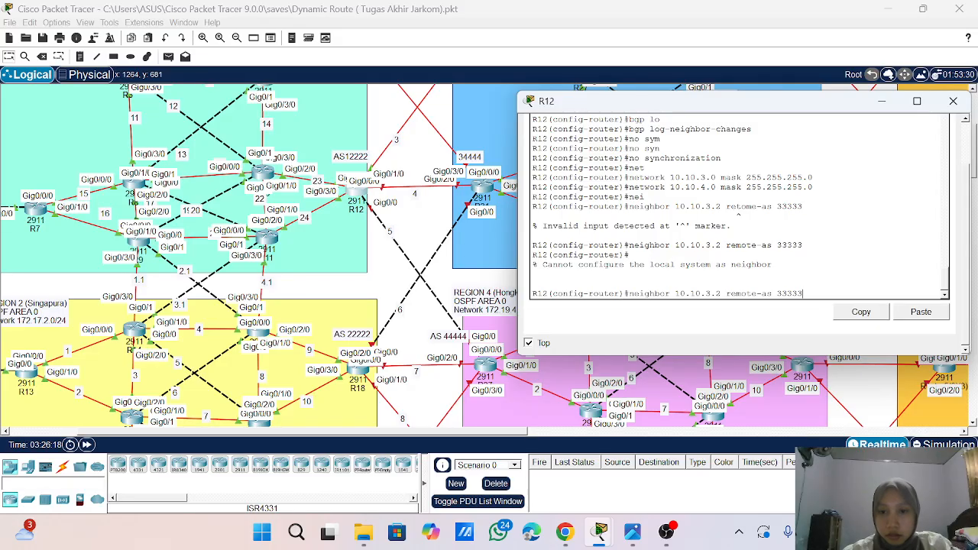
{"action": "scroll", "coordinate": [738, 206], "scroll_direction": "up", "scroll_amount": 15}
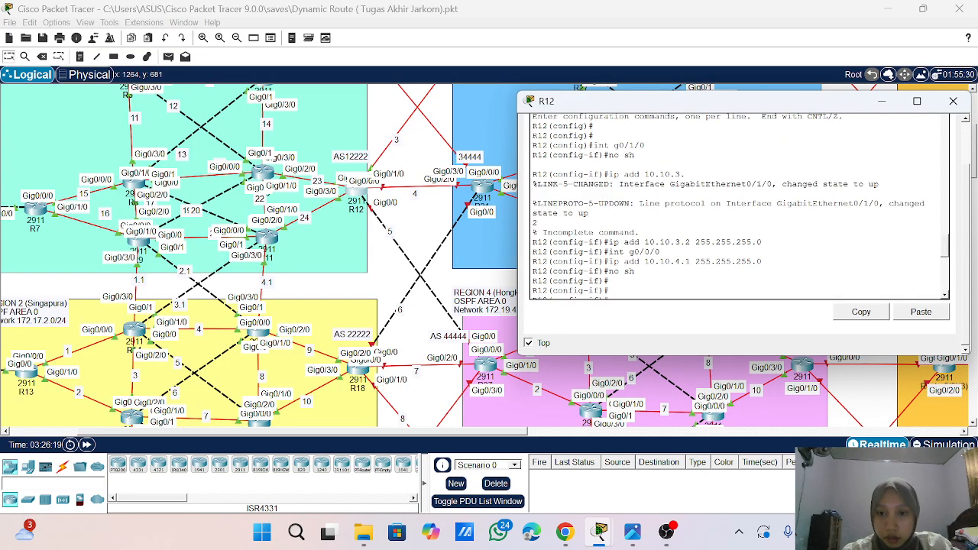
{"action": "scroll", "coordinate": [738, 206], "scroll_direction": "up", "scroll_amount": 1}
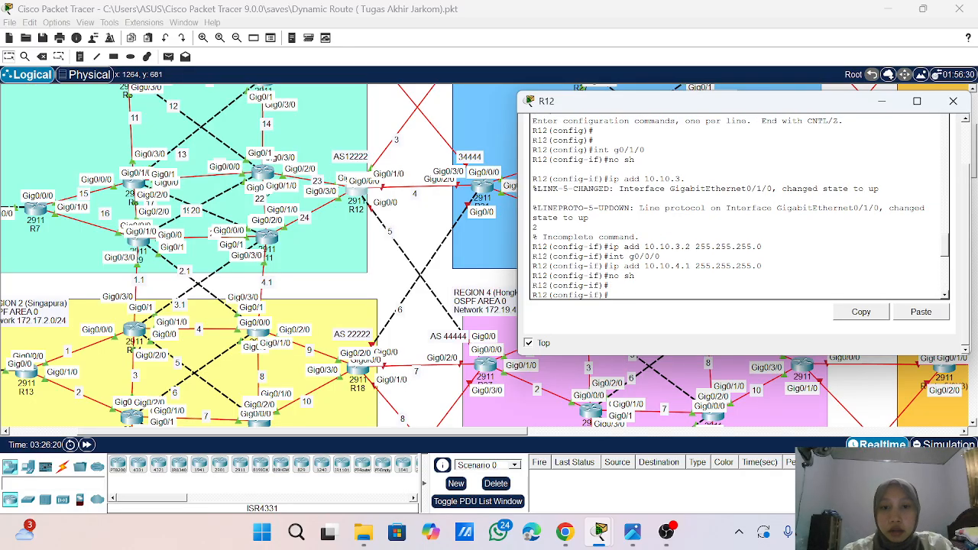
{"action": "scroll", "coordinate": [738, 206], "scroll_direction": "down", "scroll_amount": 15}
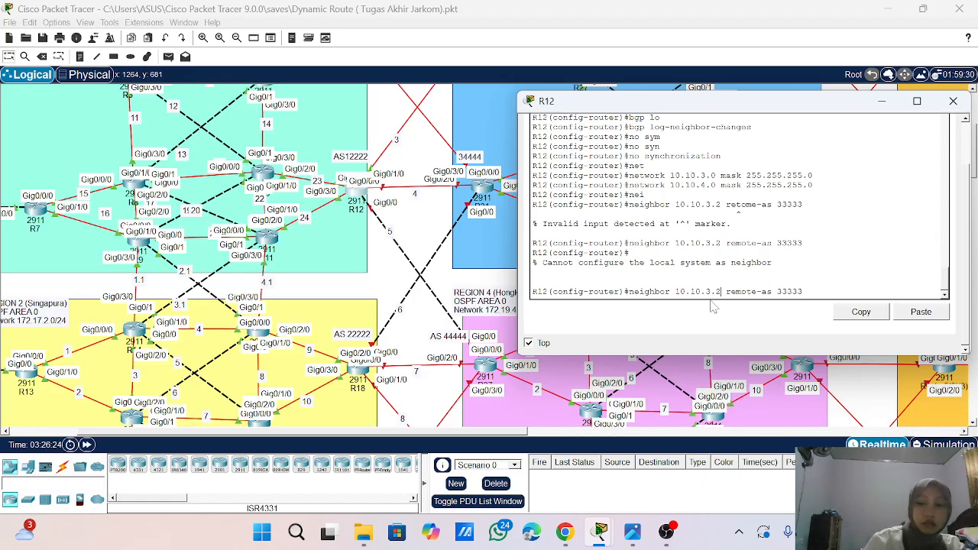
{"action": "key", "text": "BackSpace"}
{"action": "type", "text": "1"}
{"action": "key", "text": "Return"}
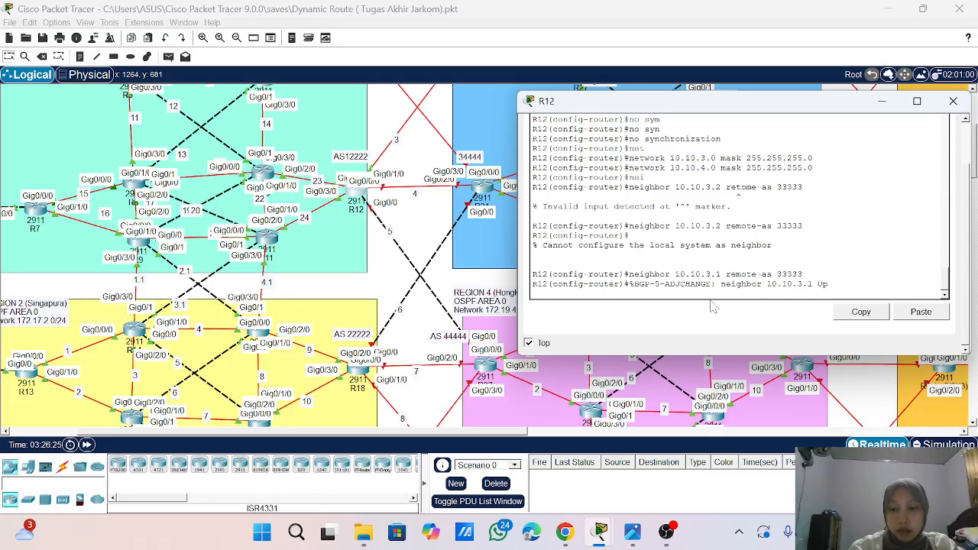
- Recall the last neighbor command on R12 and change its neighbor address to 10.10.4.2
{"action": "key", "text": "Return"}
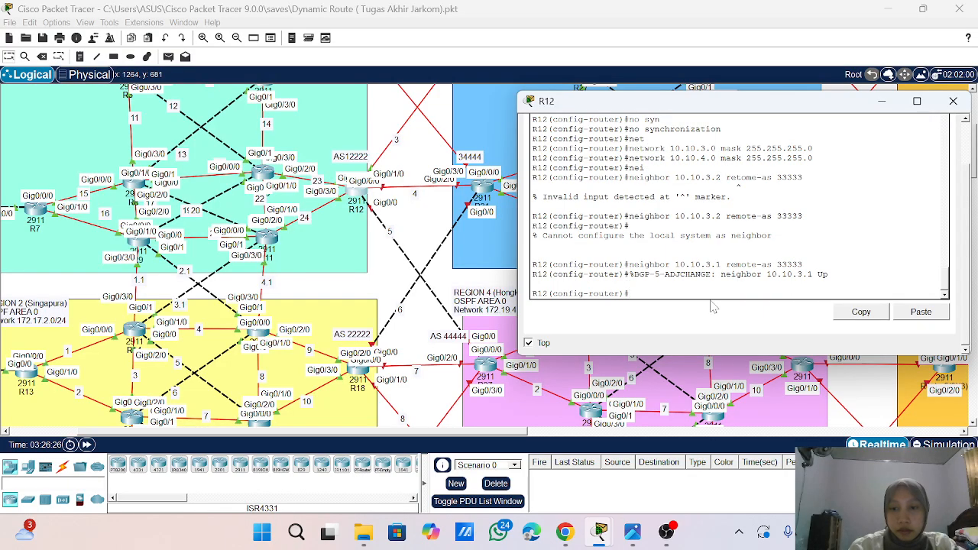
{"action": "key", "text": "Up"}
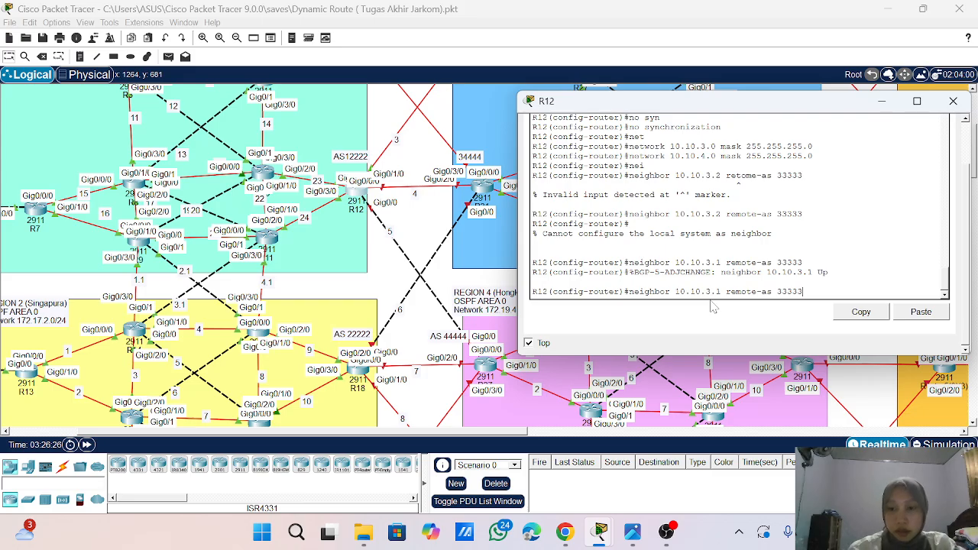
{"action": "key", "text": "Left"}
{"action": "key", "text": "Left"}
{"action": "key", "text": "Left"}
{"action": "key", "text": "Left"}
{"action": "key", "text": "Left"}
{"action": "key", "text": "Left"}
{"action": "key", "text": "Left"}
{"action": "key", "text": "Left"}
{"action": "key", "text": "Left"}
{"action": "key", "text": "Left"}
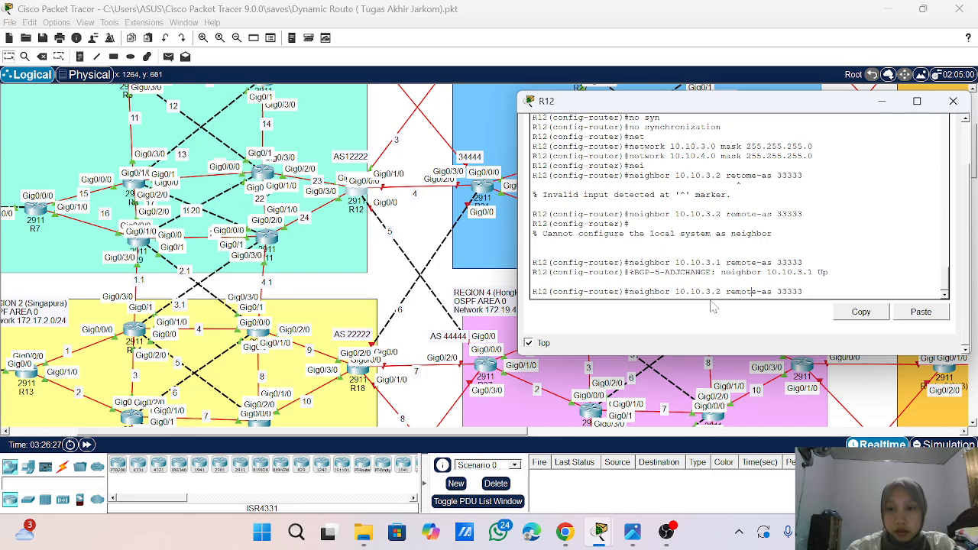
{"action": "key", "text": "Left"}
{"action": "key", "text": "Left"}
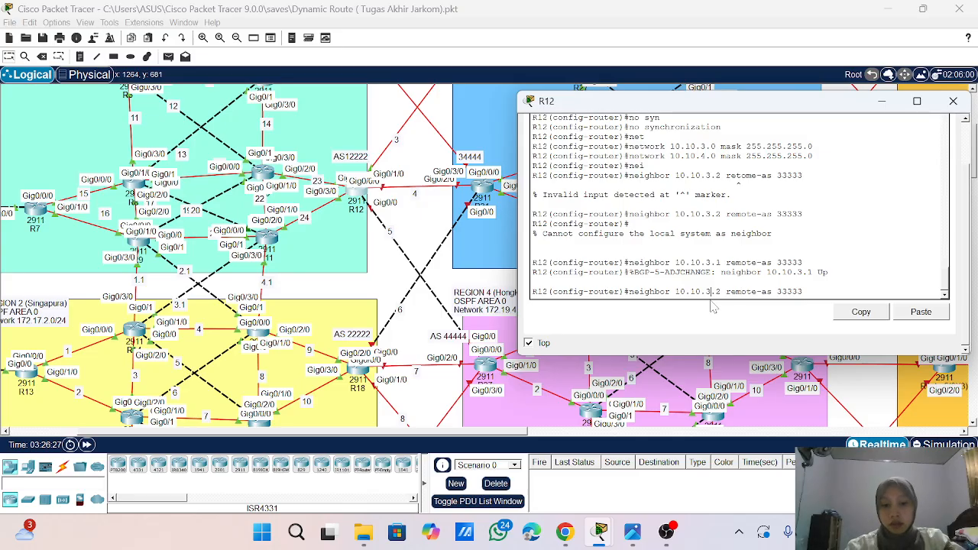
{"action": "key", "text": "BackSpace"}
{"action": "type", "text": "4"}
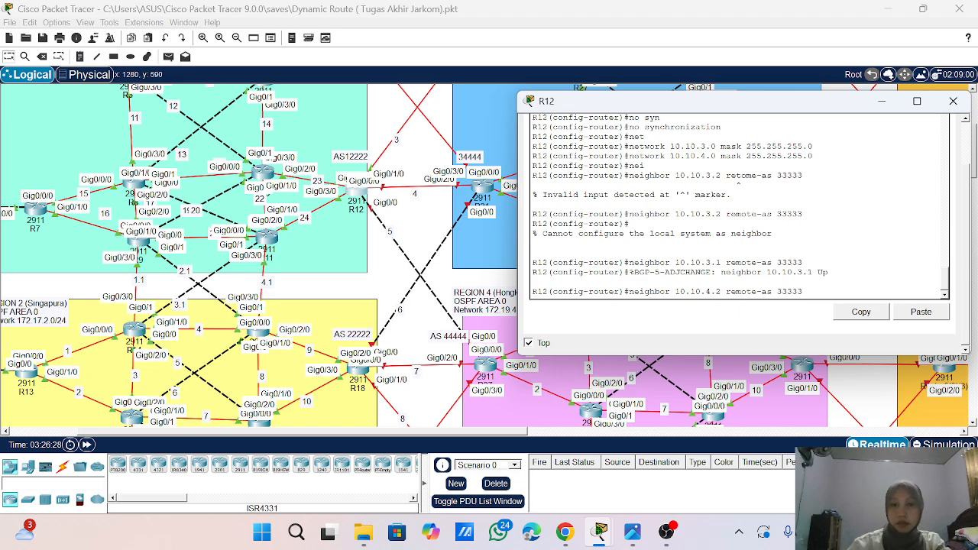
- Set the remote AS for neighbor 10.10.4.2 to 34444 and submit the command on R12
{"action": "key", "text": "Right"}
{"action": "key", "text": "Right"}
{"action": "key", "text": "Right"}
{"action": "key", "text": "BackSpace"}
{"action": "key", "text": "BackSpace"}
{"action": "key", "text": "BackSpace"}
{"action": "key", "text": "BackSpace"}
{"action": "key", "text": "BackSpace"}
{"action": "type", "text": "3"}
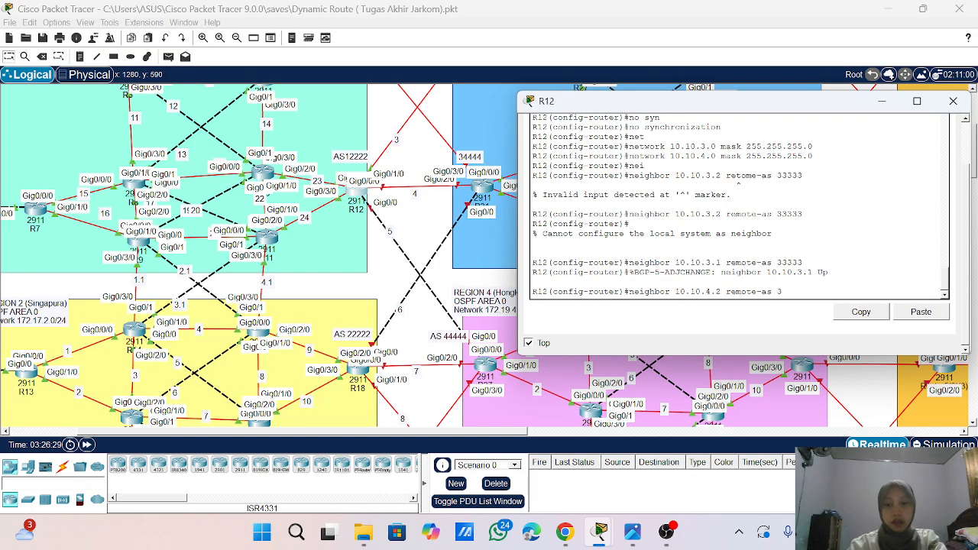
{"action": "type", "text": "444"}
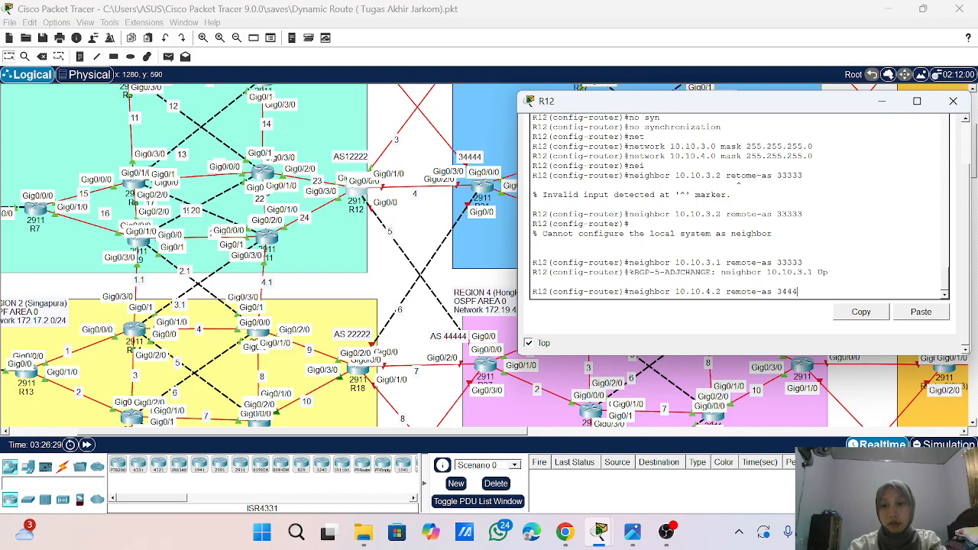
{"action": "type", "text": "4"}
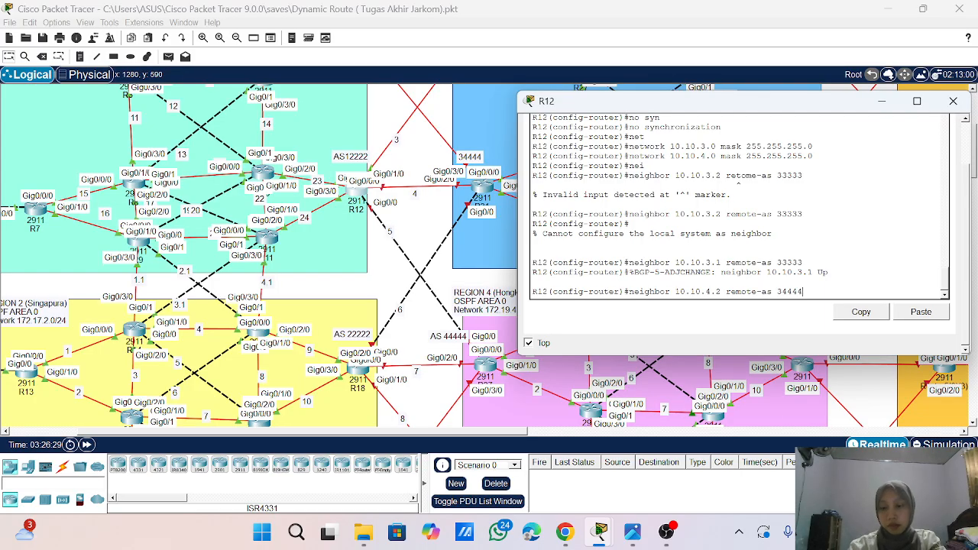
{"action": "key", "text": "Return"}
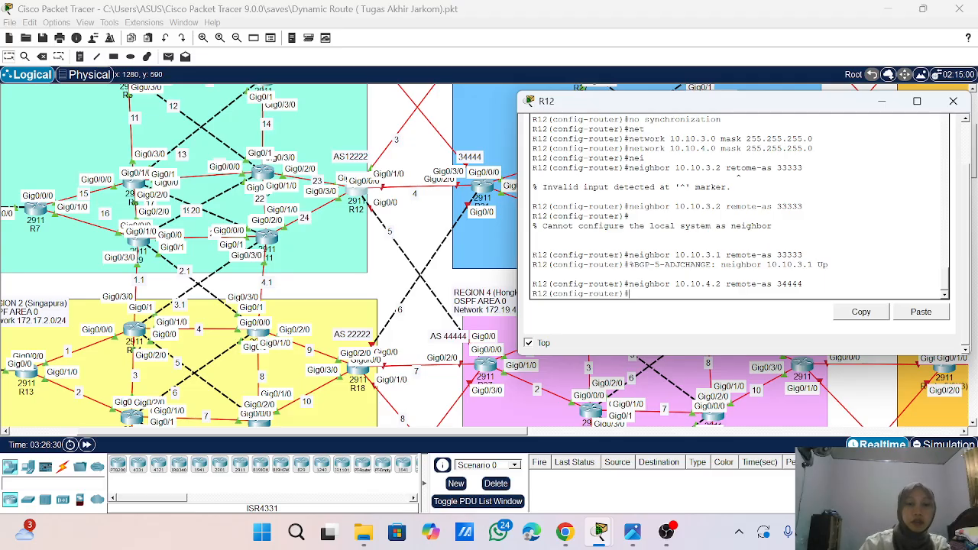
- Redistribute OSPF process 1 into R12's BGP configuration
{"action": "scroll", "coordinate": [493, 237], "scroll_direction": "up", "scroll_amount": 3}
{"action": "scroll", "coordinate": [493, 237], "scroll_direction": "down", "scroll_amount": 1}
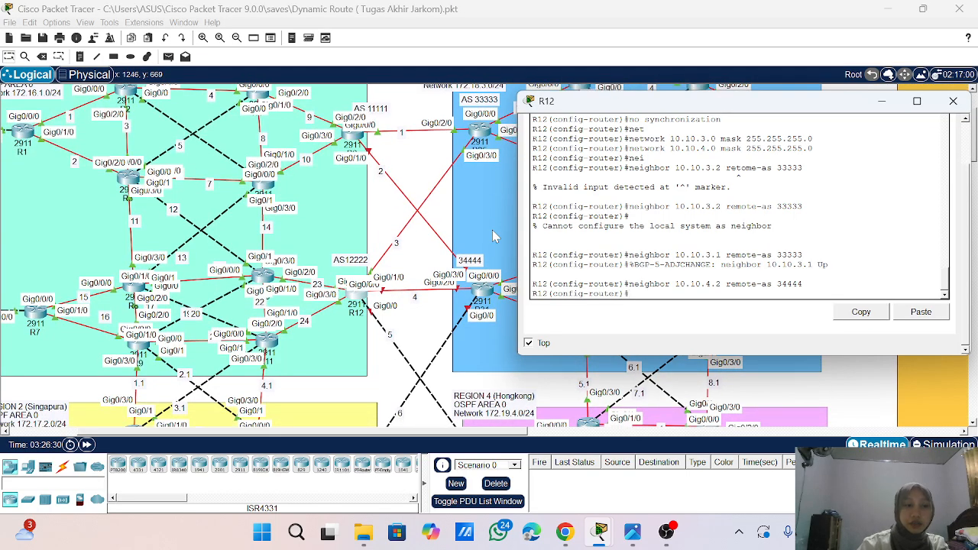
{"action": "type", "text": "re"}
{"action": "key", "text": "Tab"}
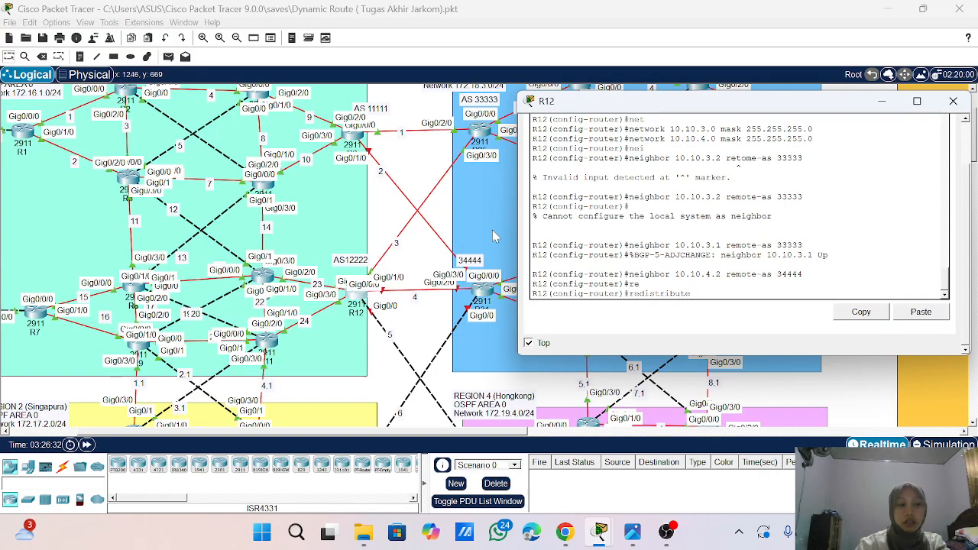
{"action": "type", "text": "ospf "}
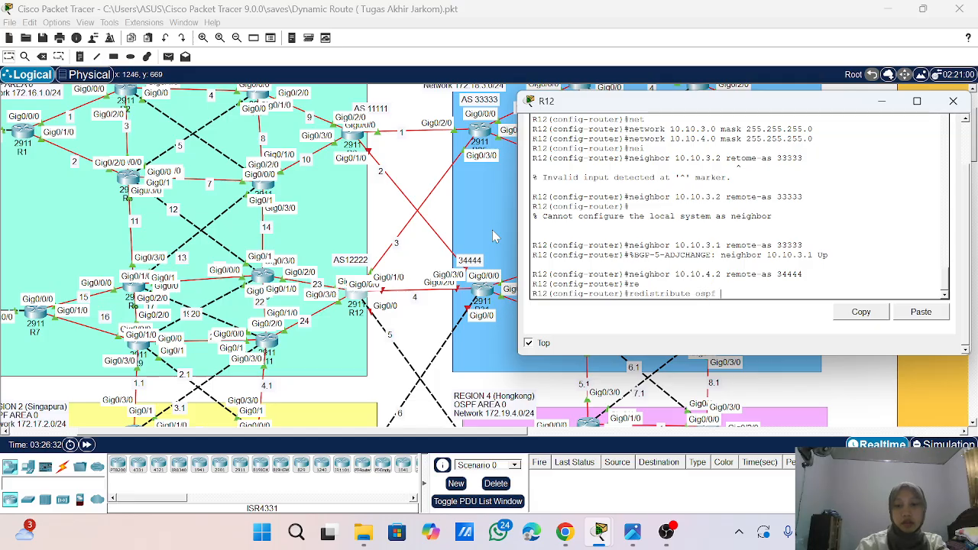
{"action": "type", "text": "1"}
{"action": "key", "text": "Return"}
- Leave R12's configuration mode and save its configuration with wr
{"action": "key", "text": "Return"}
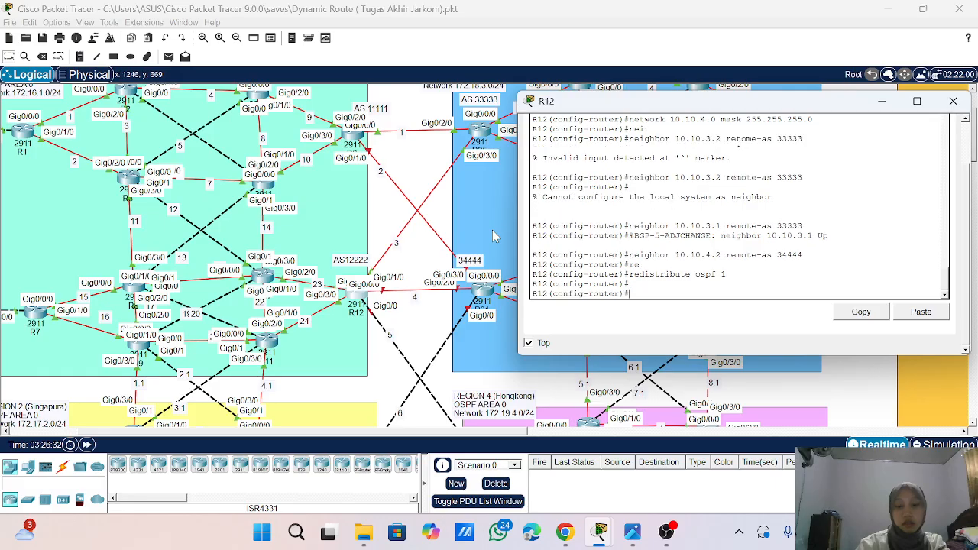
{"action": "type", "text": "end"}
{"action": "key", "text": "Return"}
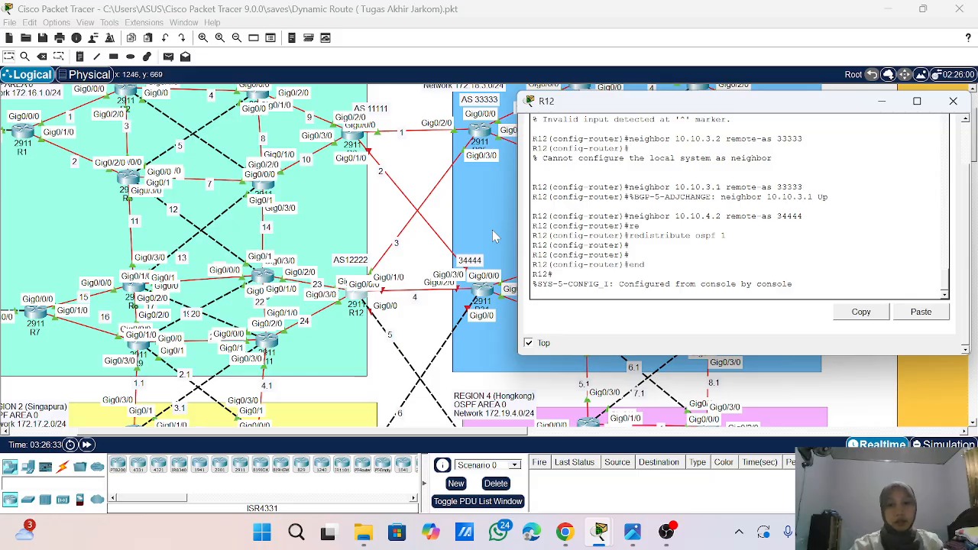
{"action": "key", "text": "Return"}
{"action": "key", "text": "Return"}
{"action": "key", "text": "Return"}
{"action": "key", "text": "Return"}
{"action": "type", "text": "wr"}
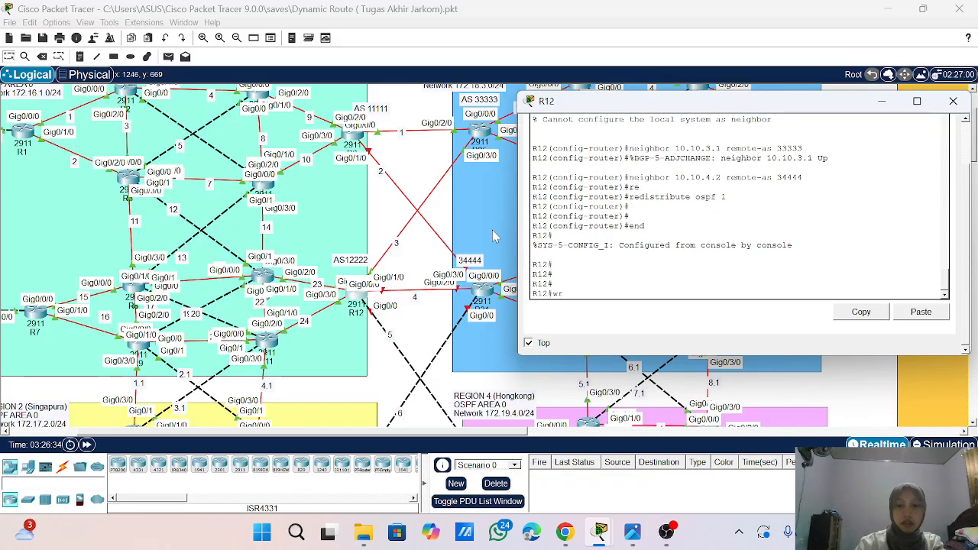
{"action": "key", "text": "Return"}
{"action": "key", "text": "Return"}
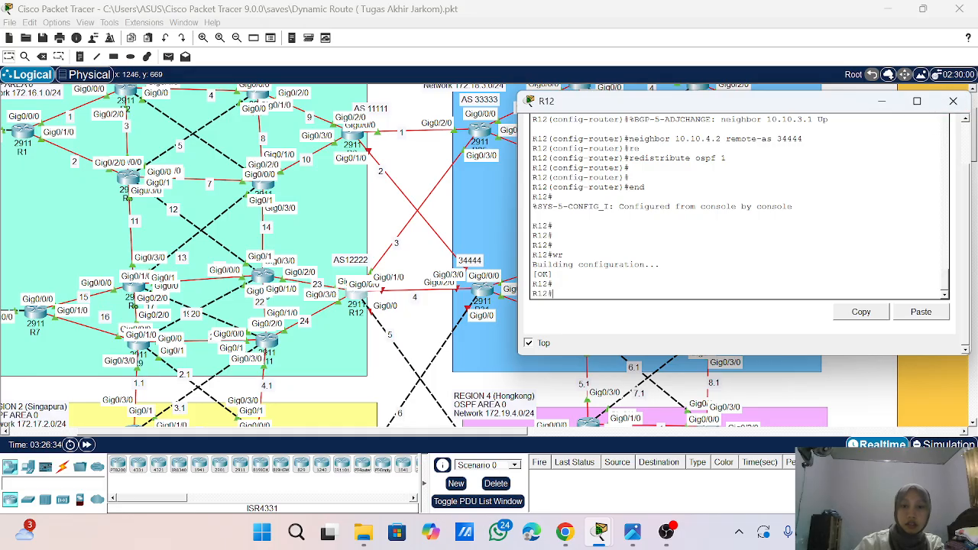
- Check R12's BGP neighbors with show ip bgp summary, and close the router's window
{"action": "type", "text": "sho"}
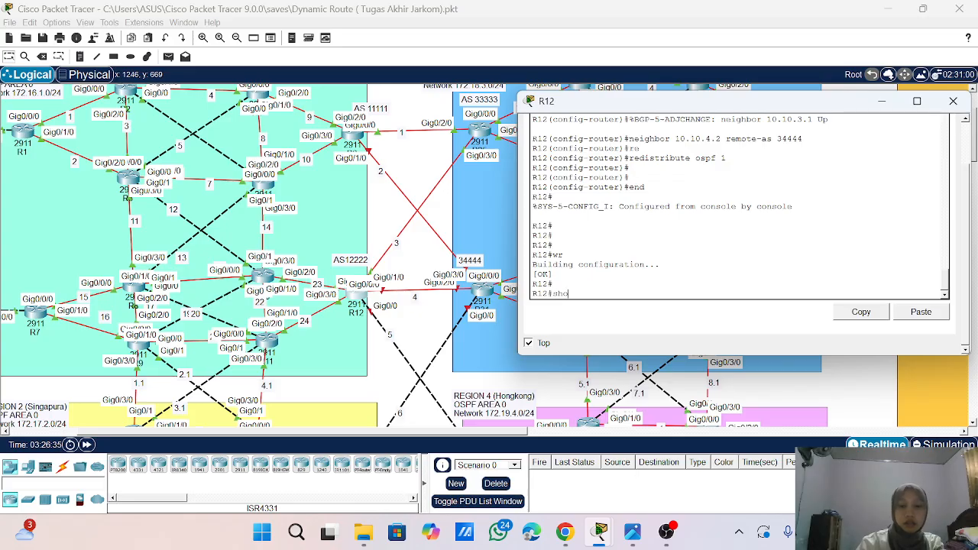
{"action": "type", "text": "w"}
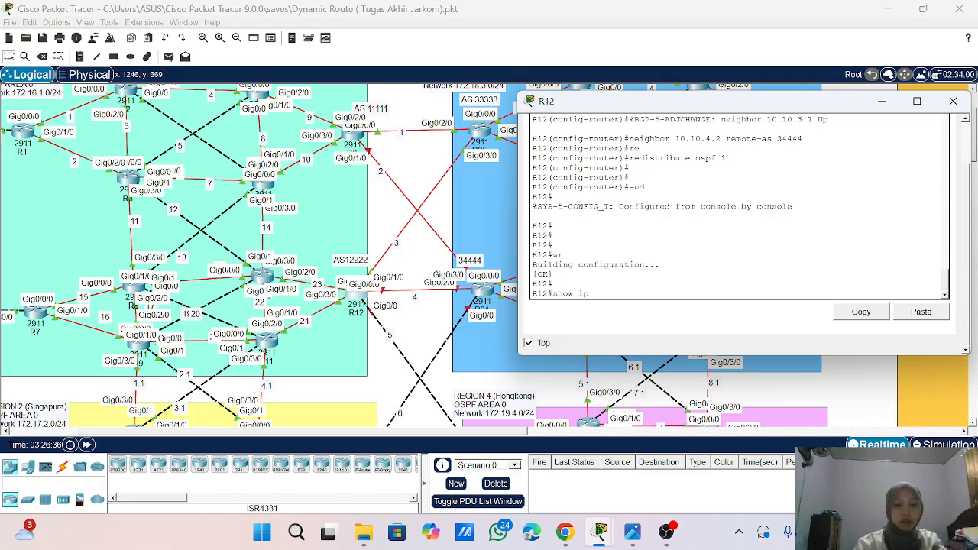
{"action": "type", "text": " ip bgp "}
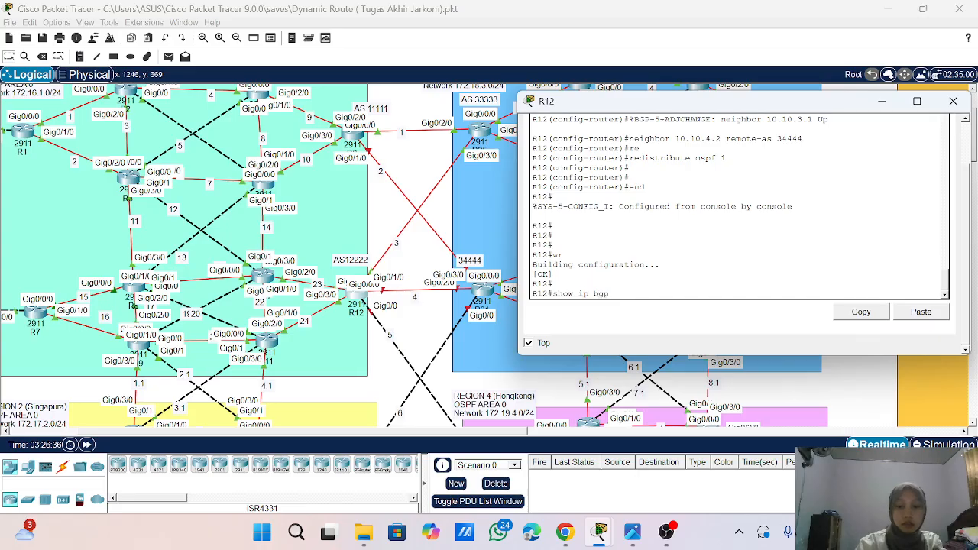
{"action": "type", "text": "sum"}
{"action": "key", "text": "Tab"}
{"action": "key", "text": "Return"}
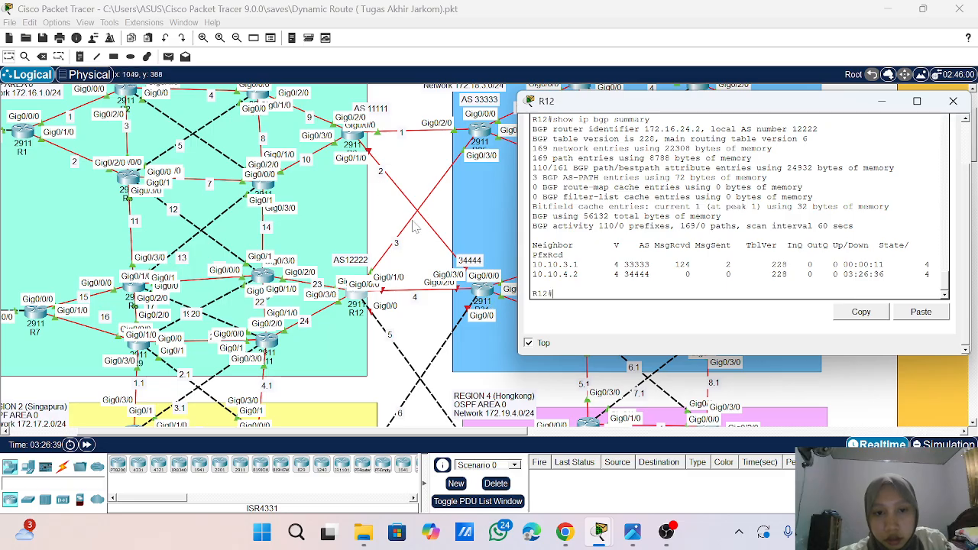
{"action": "left_click", "coordinate": [952, 101]}
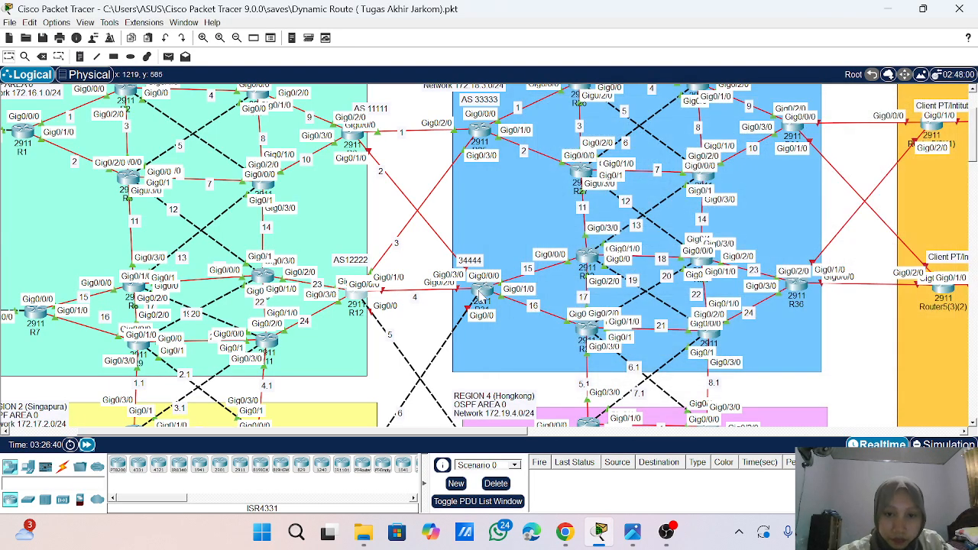
- Open R31's command-line console and place its window clear of the links between R12 and R31
{"action": "left_click", "coordinate": [482, 294]}
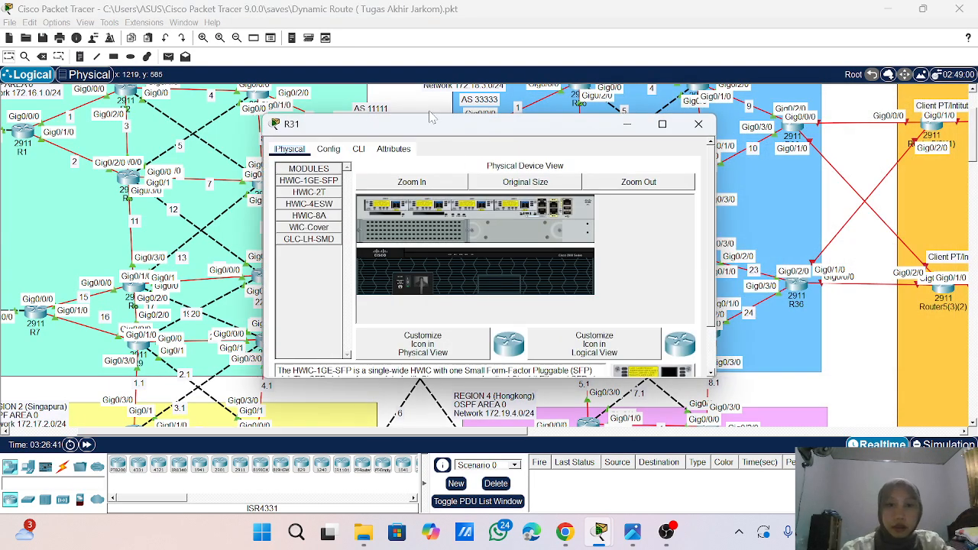
{"action": "left_click_drag", "start_coordinate": [433, 133], "coordinate": [667, 104]}
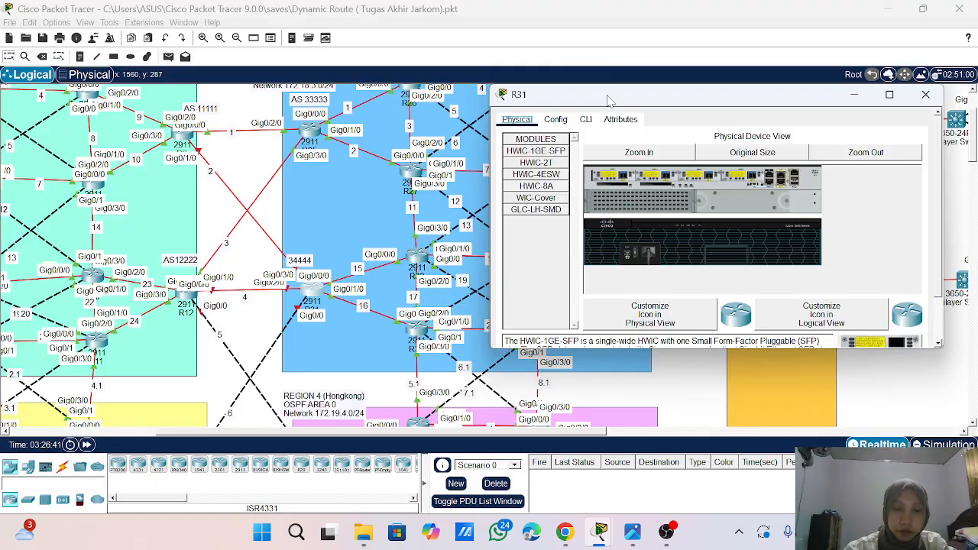
{"action": "left_click_drag", "start_coordinate": [609, 104], "coordinate": [476, 101]}
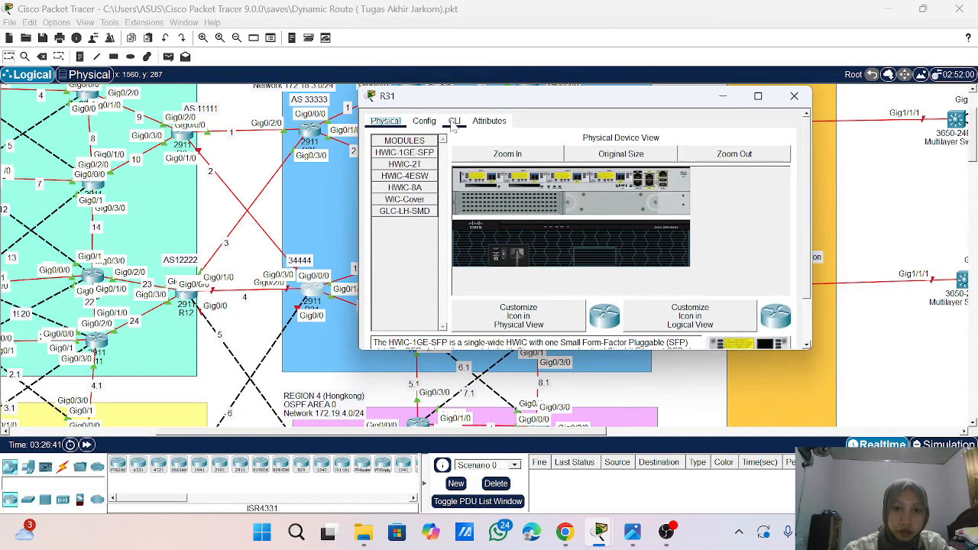
{"action": "left_click", "coordinate": [455, 125]}
{"action": "scroll", "coordinate": [581, 244], "scroll_direction": "down", "scroll_amount": 1}
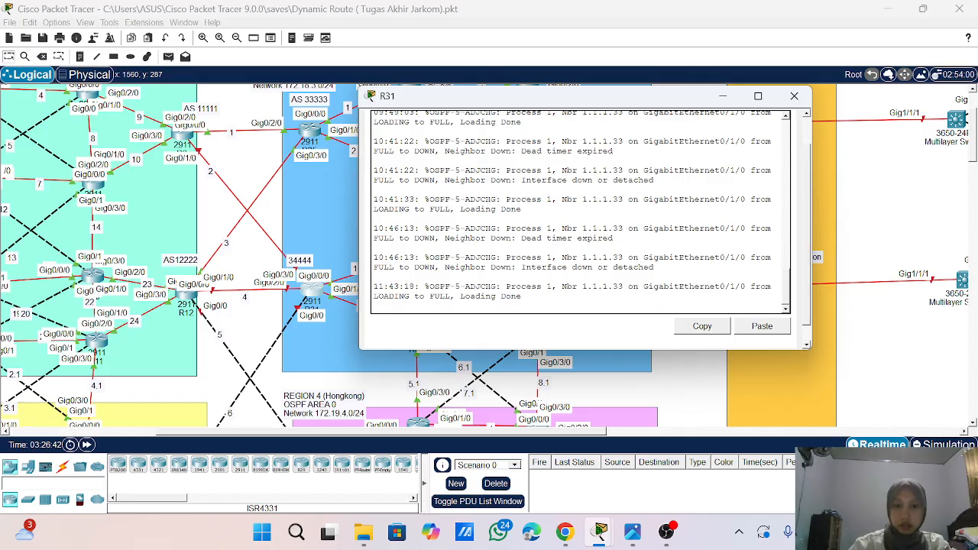
- Enter privileged mode and global configuration mode on R31
{"action": "key", "text": "Return"}
{"action": "key", "text": "Return"}
{"action": "key", "text": "Return"}
{"action": "key", "text": "Return"}
{"action": "key", "text": "Return"}
{"action": "key", "text": "Return"}
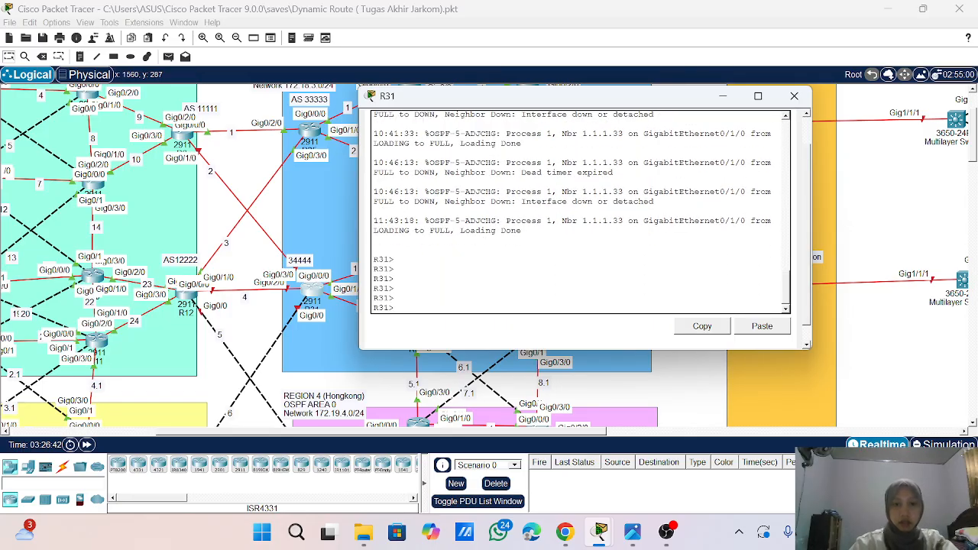
{"action": "type", "text": "ena"}
{"action": "key", "text": "Return"}
{"action": "key", "text": "Return"}
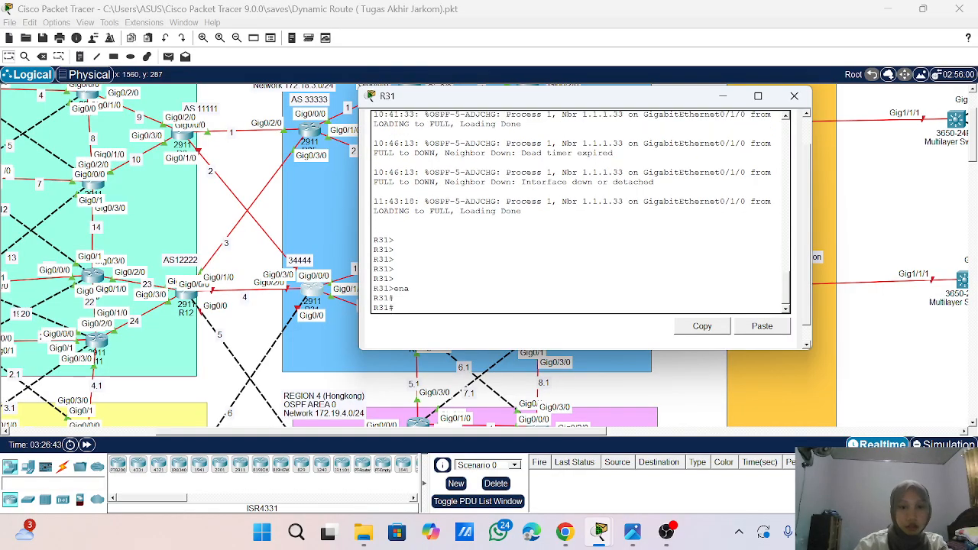
{"action": "type", "text": "conf"}
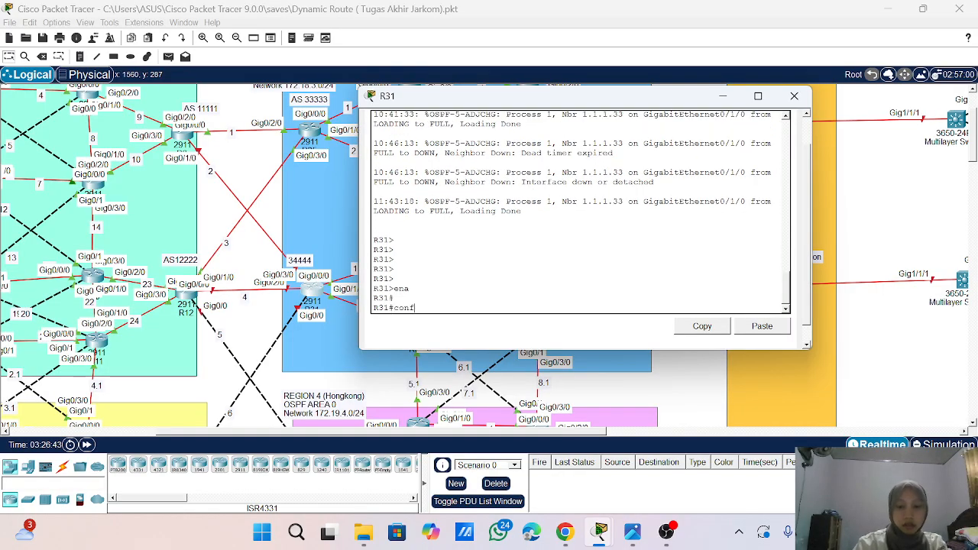
{"action": "type", "text": " t"}
{"action": "key", "text": "Return"}
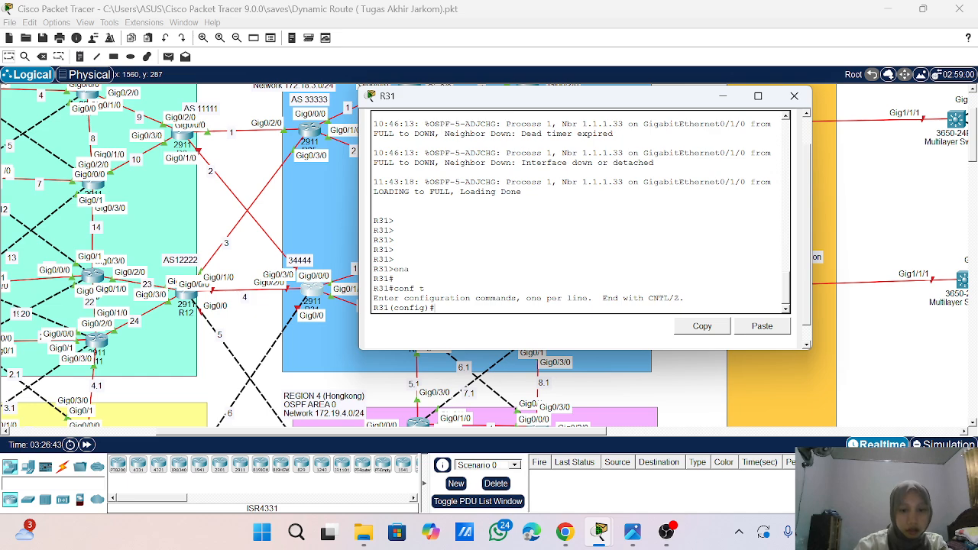
- Enable interface g0/2/0 on R31 with no shutdown
{"action": "type", "text": "int g0"}
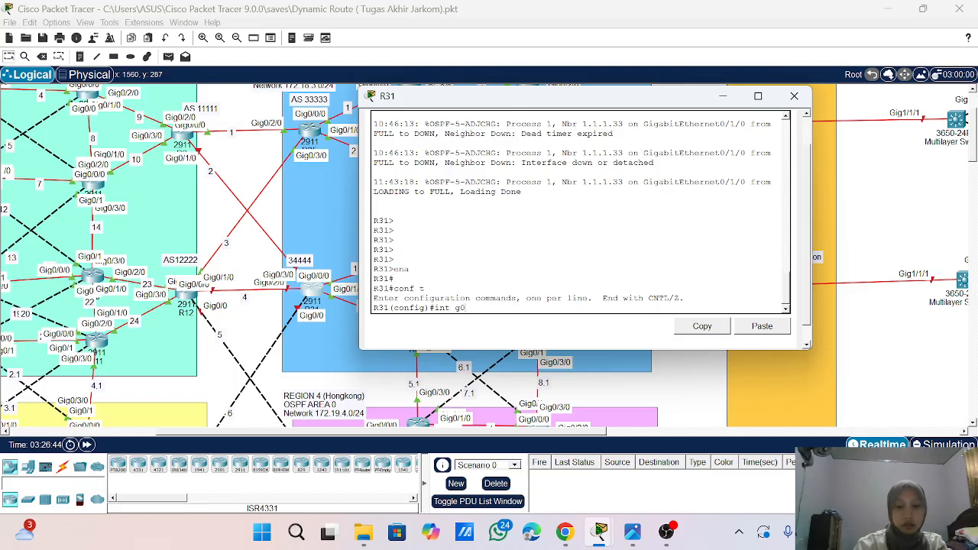
{"action": "type", "text": "/2/0"}
{"action": "key", "text": "Return"}
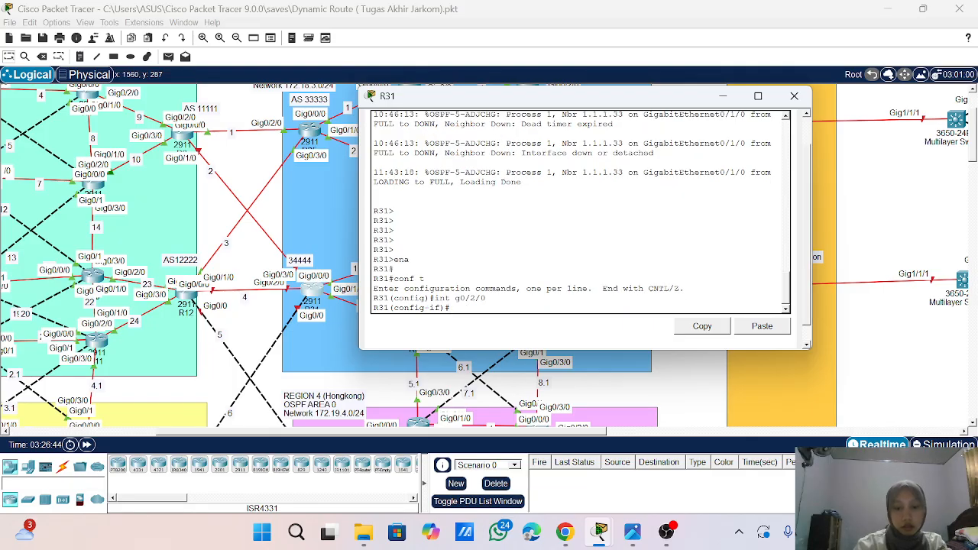
{"action": "type", "text": "no"}
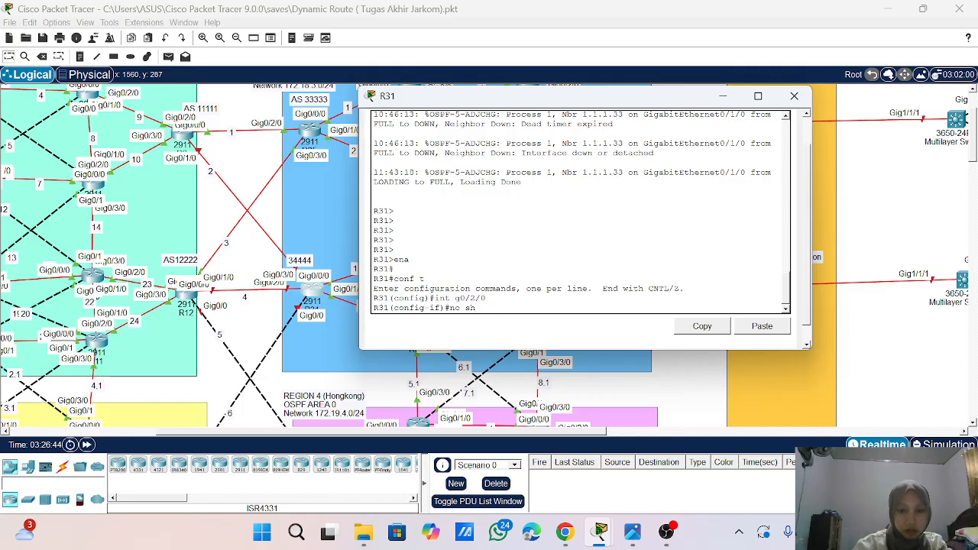
{"action": "type", "text": " sh"}
{"action": "key", "text": "Return"}
- Assign IP address 10.10.4.2 with mask 255.255.255.0 to R31's interface g0/2/0
{"action": "type", "text": "ip"}
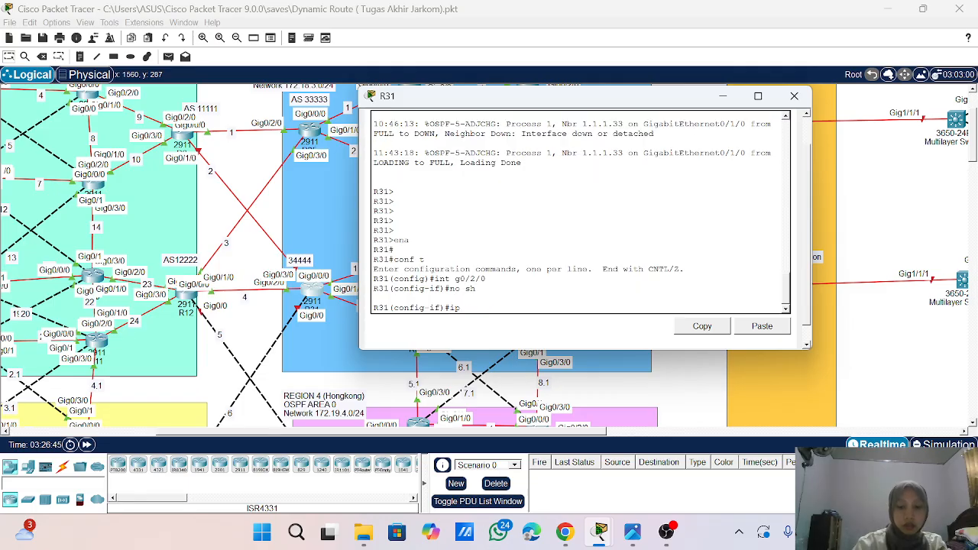
{"action": "type", "text": " add 10.1"}
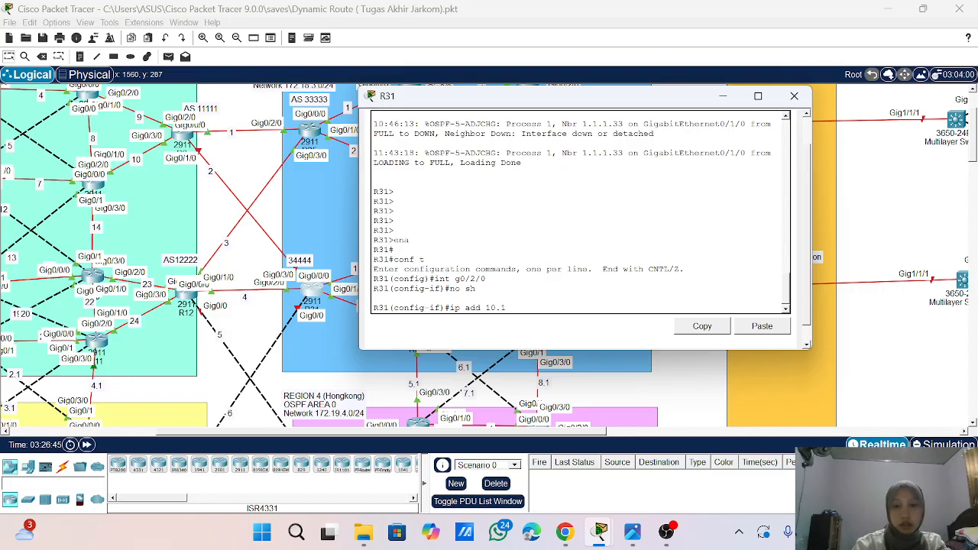
{"action": "type", "text": "0/"}
{"action": "key", "text": "Return"}
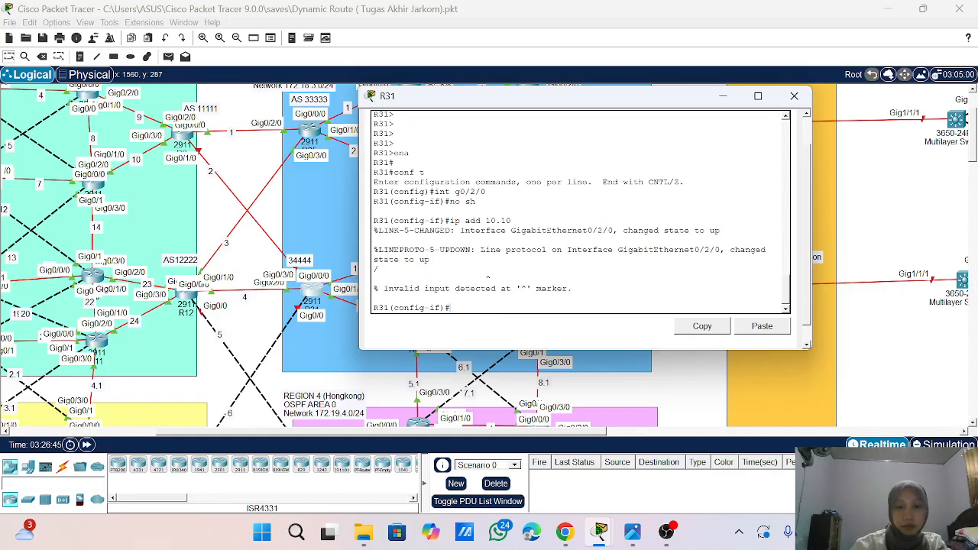
{"action": "key", "text": "Up"}
{"action": "type", "text": "."}
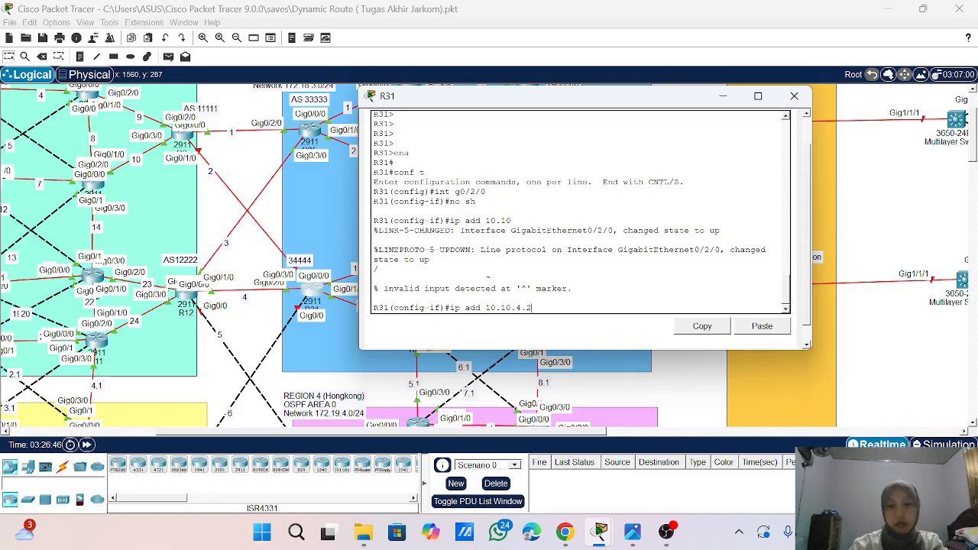
{"action": "type", "text": "4.2 255.255.255.0"}
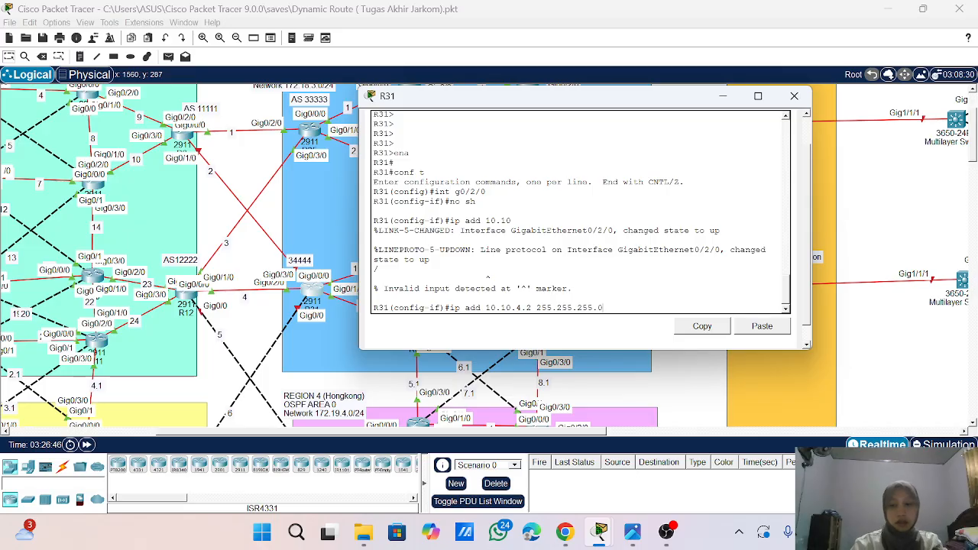
{"action": "key", "text": "Return"}
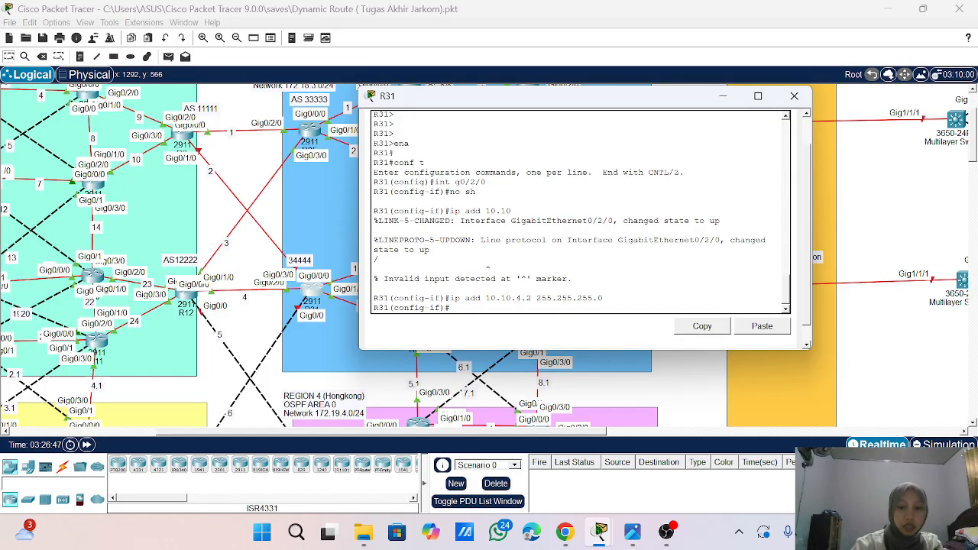
- Enter configuration of interface g0/3/0 on R31 and enable it with no shutdown
{"action": "type", "text": "int g"}
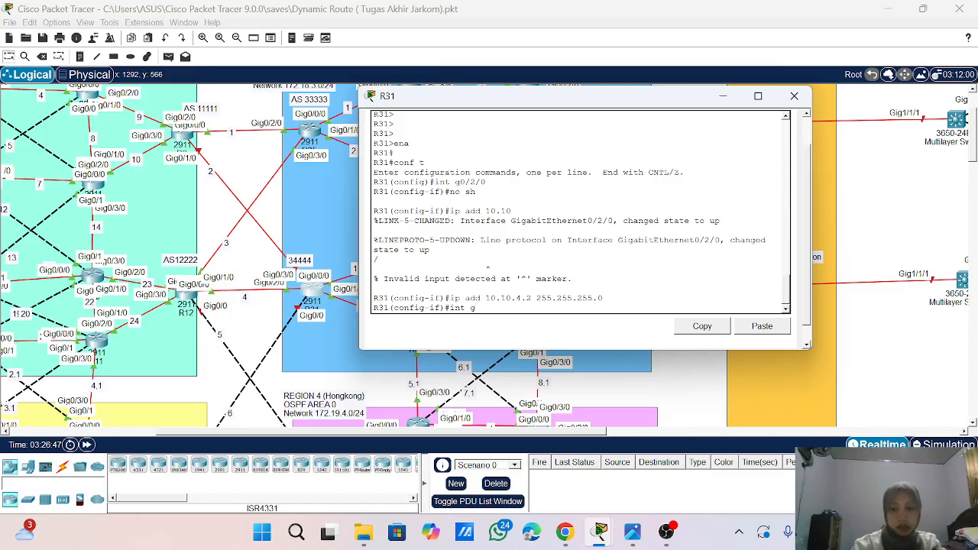
{"action": "type", "text": "0/3/0"}
{"action": "key", "text": "Return"}
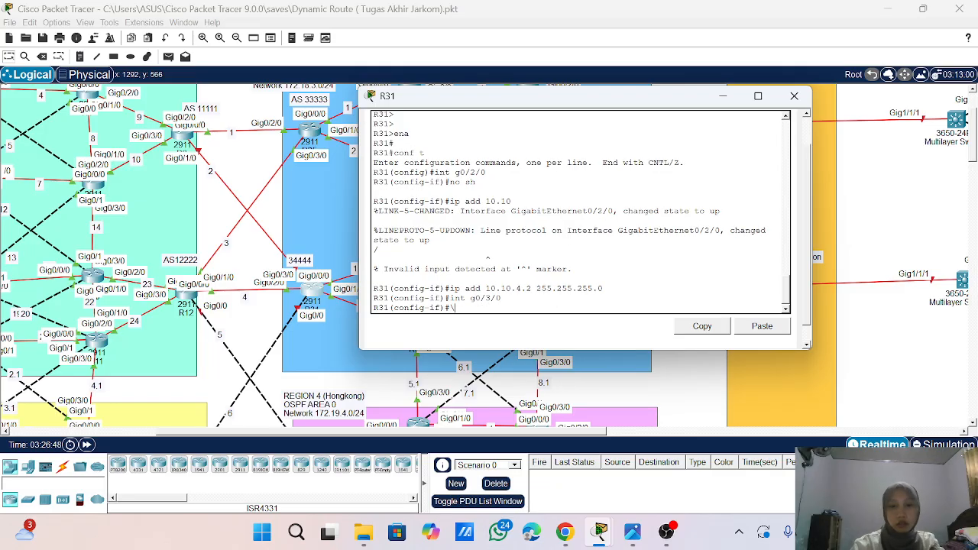
{"action": "type", "text": "no sh"}
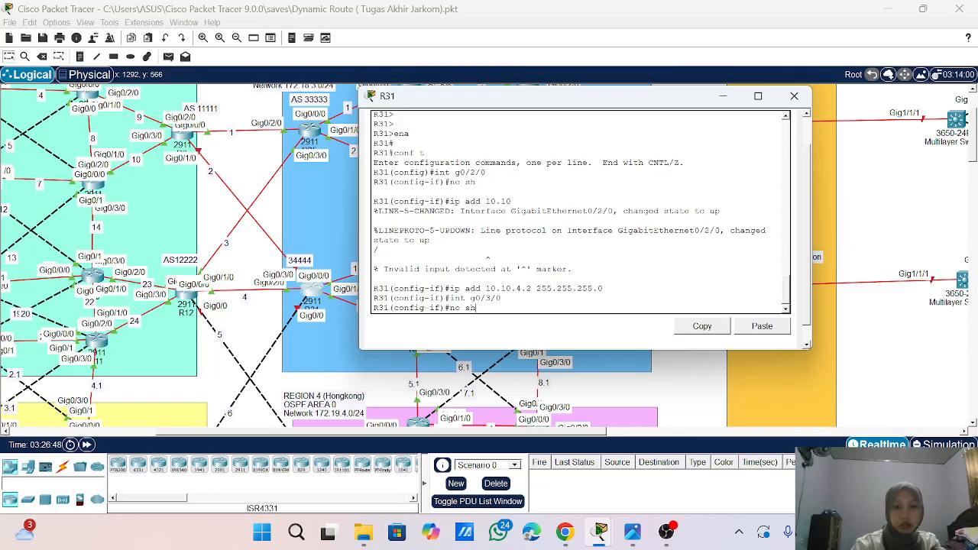
{"action": "key", "text": "Return"}
{"action": "key", "text": "Return"}
{"action": "key", "text": "Return"}
{"action": "key", "text": "Return"}
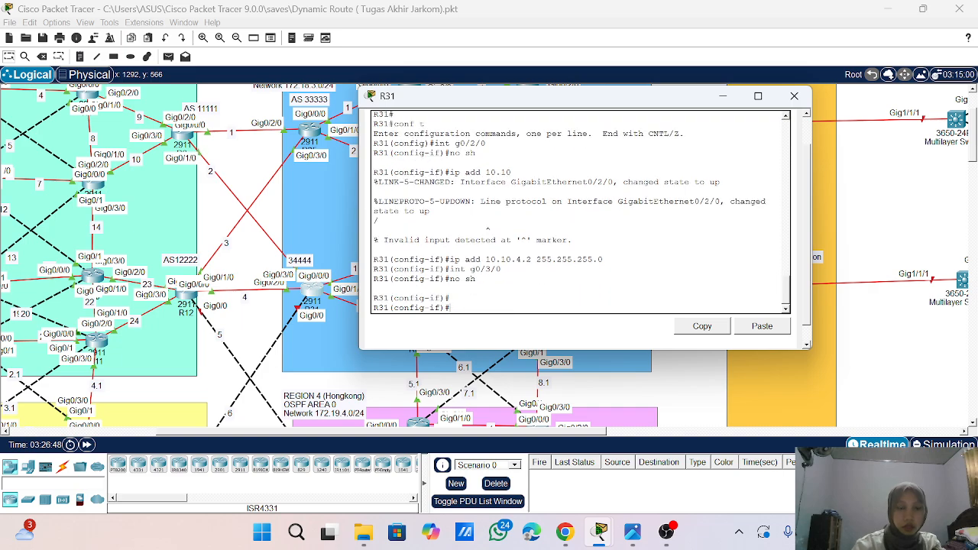
- Assign IP address 10.10.2.2 with mask 255.255.255.0 to R31's interface g0/3/0
{"action": "type", "text": "ip add"}
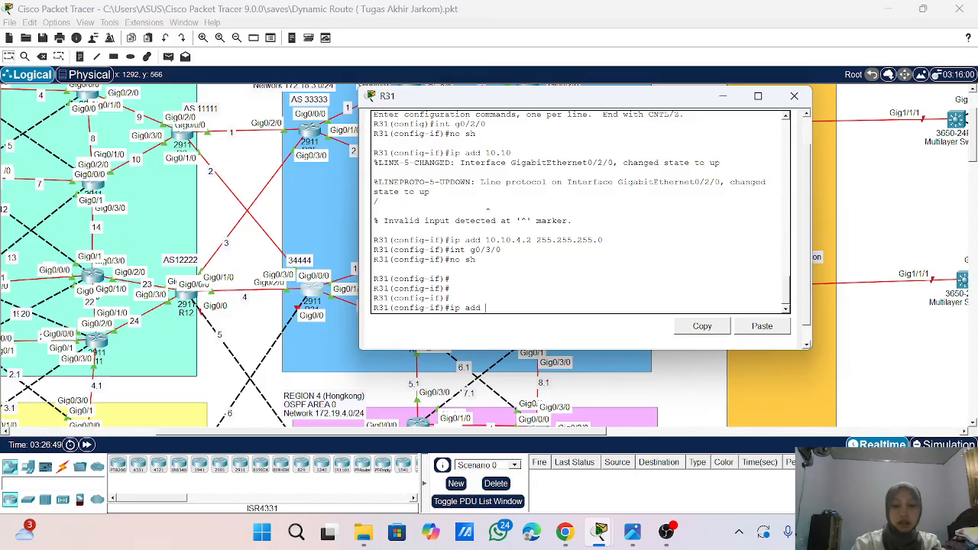
{"action": "type", "text": " 10.10"}
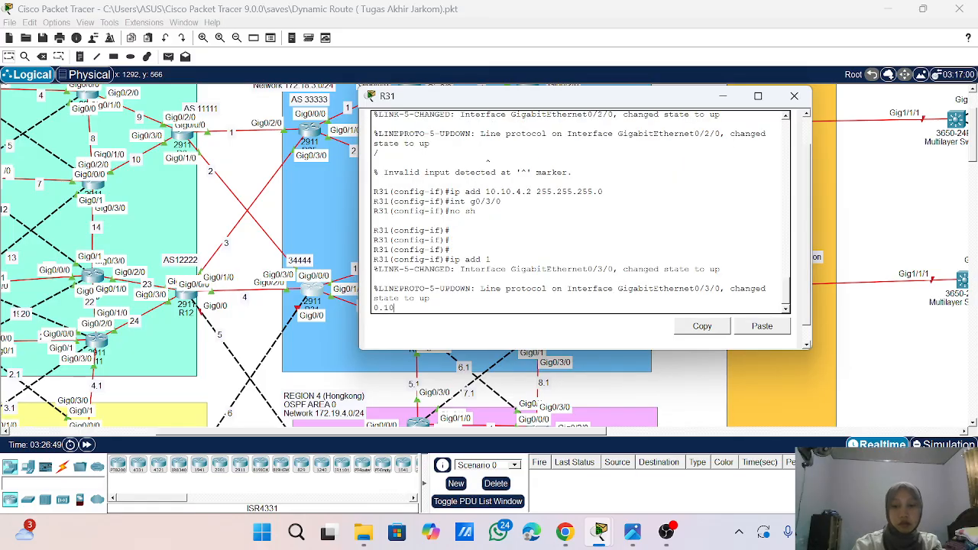
{"action": "key", "text": "Return"}
{"action": "key", "text": "Return"}
{"action": "key", "text": "Return"}
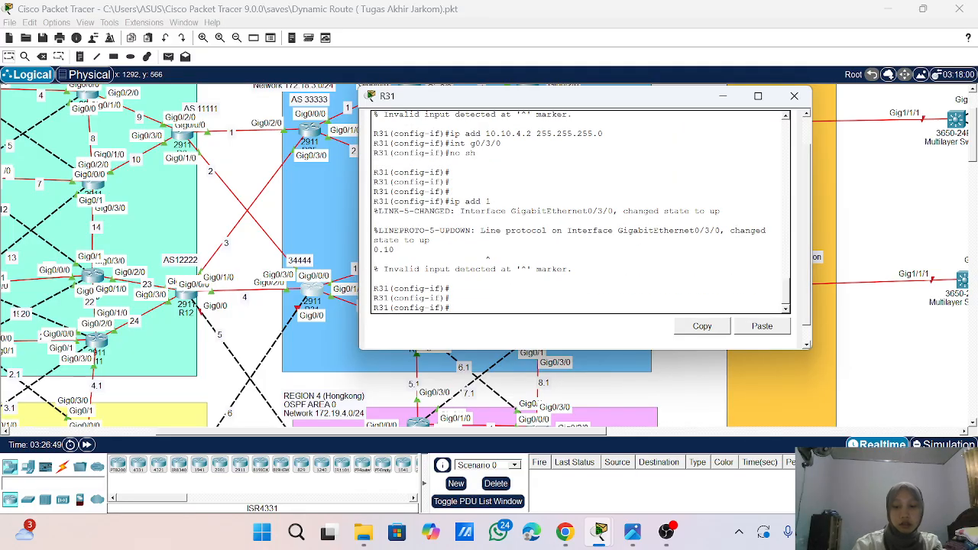
{"action": "key", "text": "Up"}
{"action": "type", "text": "."}
{"action": "type", "text": "2.2"}
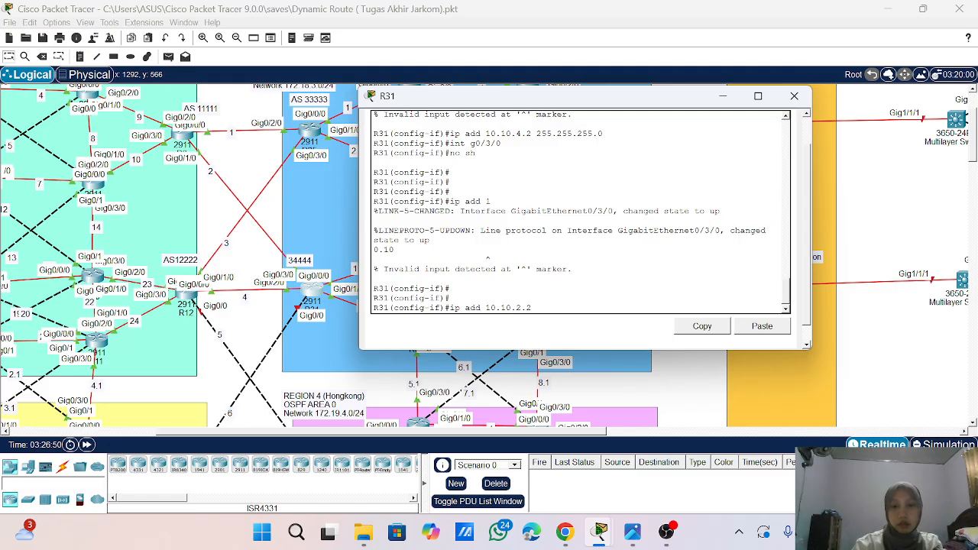
{"action": "type", "text": " 255.255.25"}
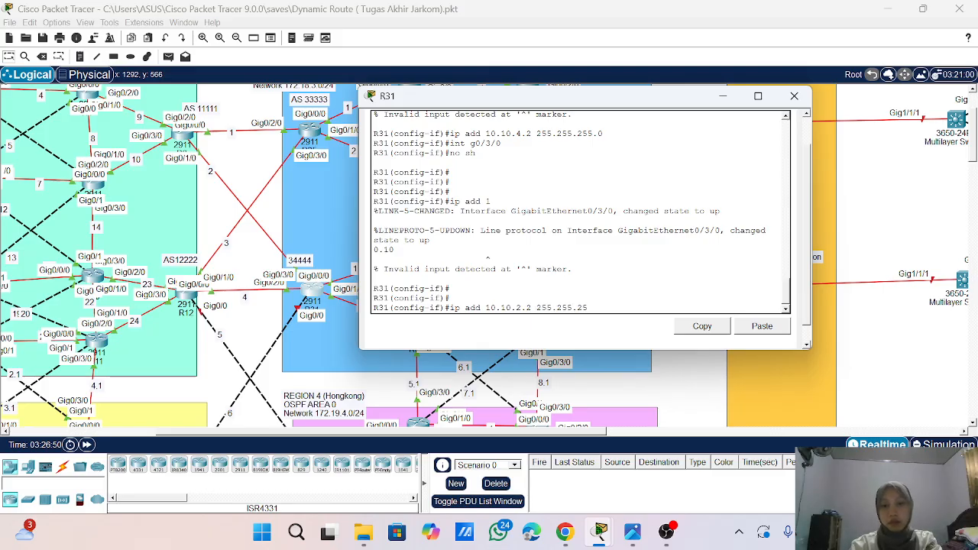
{"action": "type", "text": "5.0"}
{"action": "key", "text": "Return"}
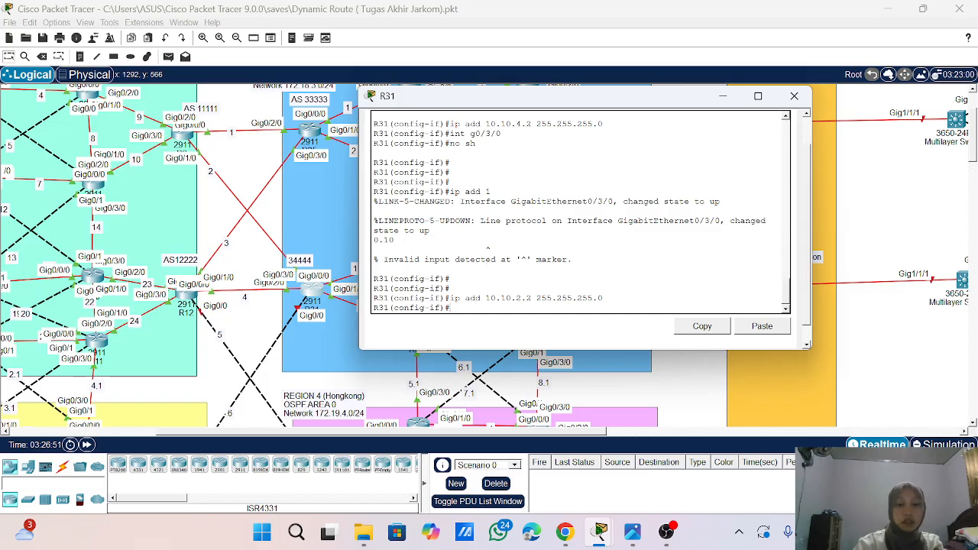
- Return to global configuration mode on R31 and enter the router configuration of OSPF process 1
{"action": "type", "text": "exit"}
{"action": "key", "text": "Return"}
{"action": "key", "text": "Return"}
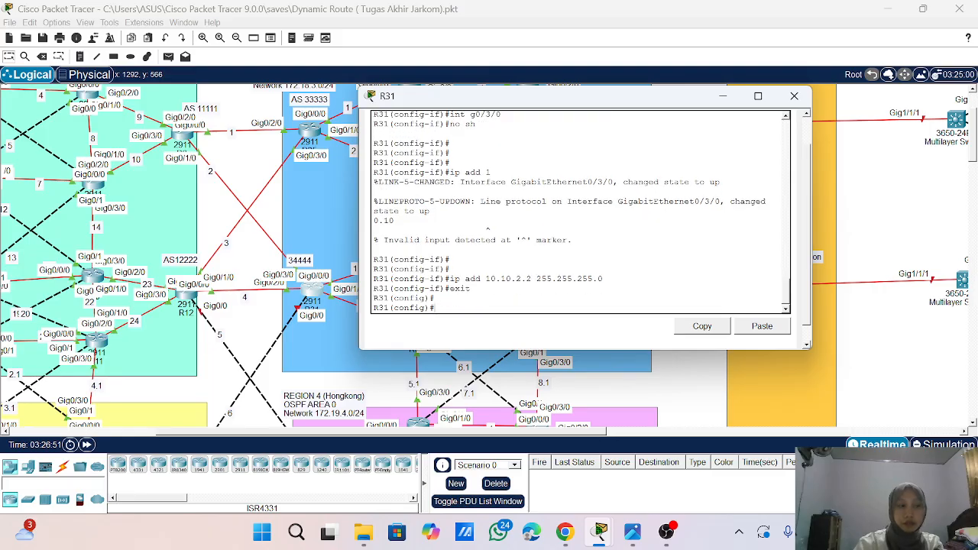
{"action": "type", "text": "ro"}
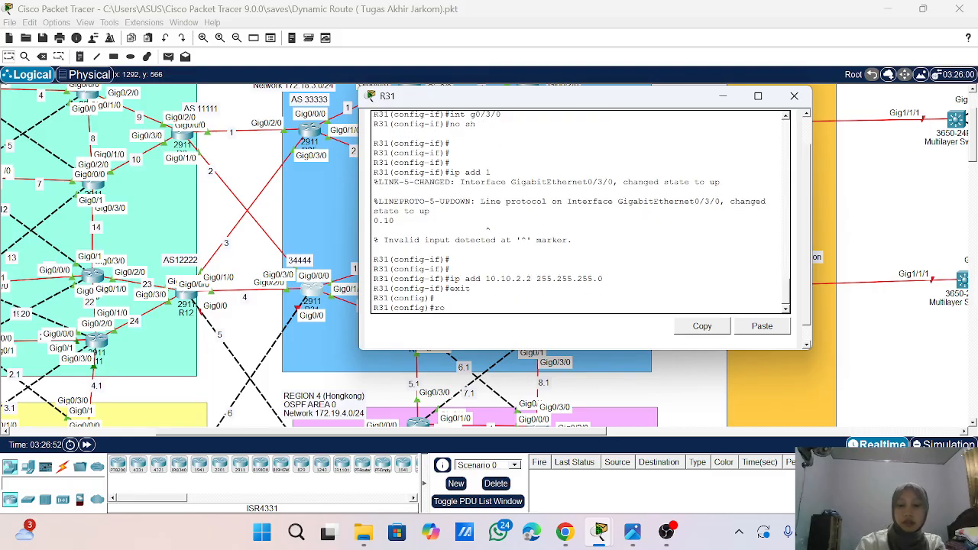
{"action": "type", "text": "uter ospf 1"}
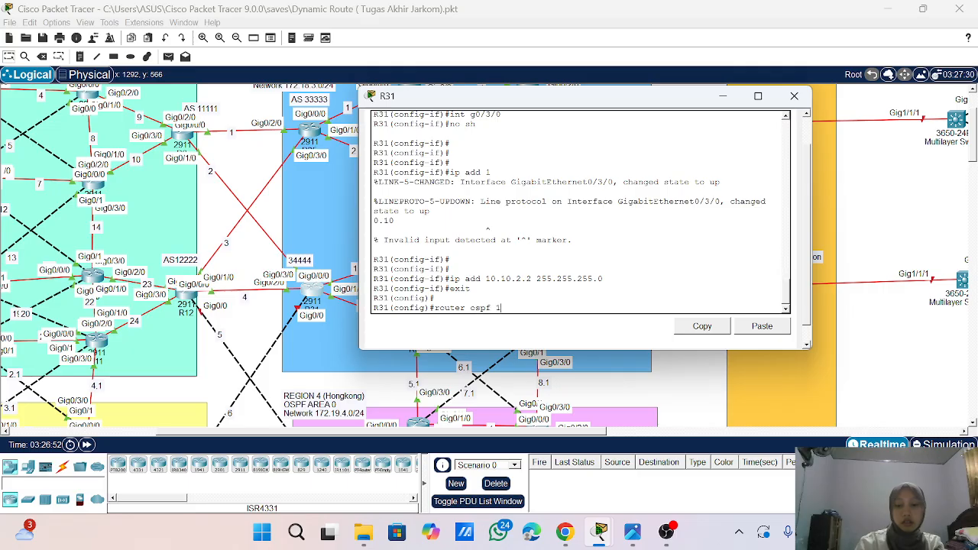
{"action": "key", "text": "Return"}
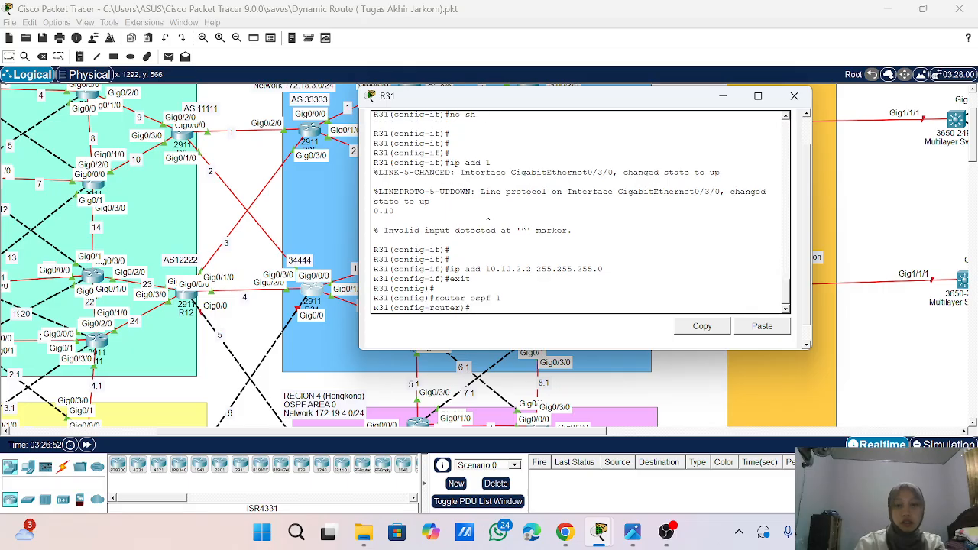
- Try to redistribute AS 34444 into OSPF 1 on R31 with redistribute 34444 metric-type 1 subnets
{"action": "type", "text": "re"}
{"action": "key", "text": "Tab"}
{"action": "key", "text": "Tab"}
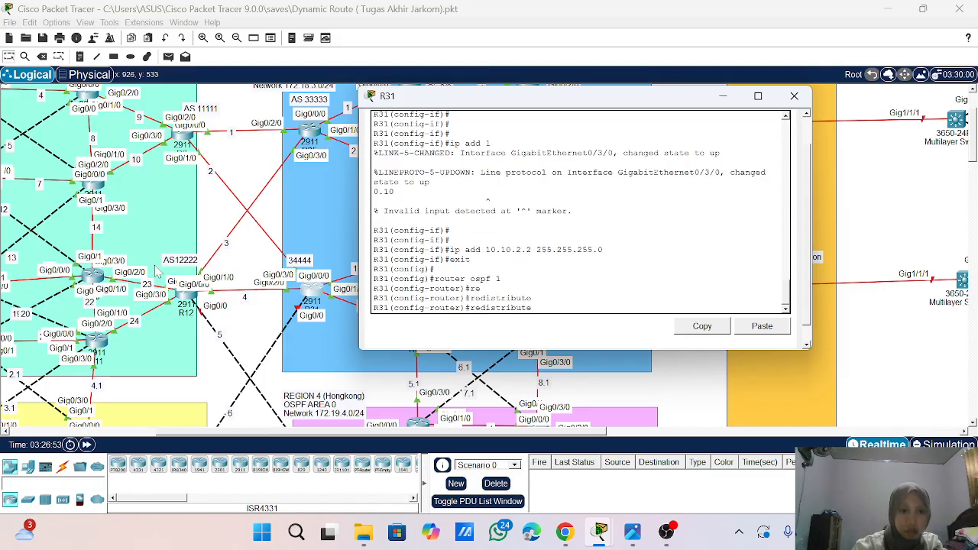
{"action": "type", "text": "3444"}
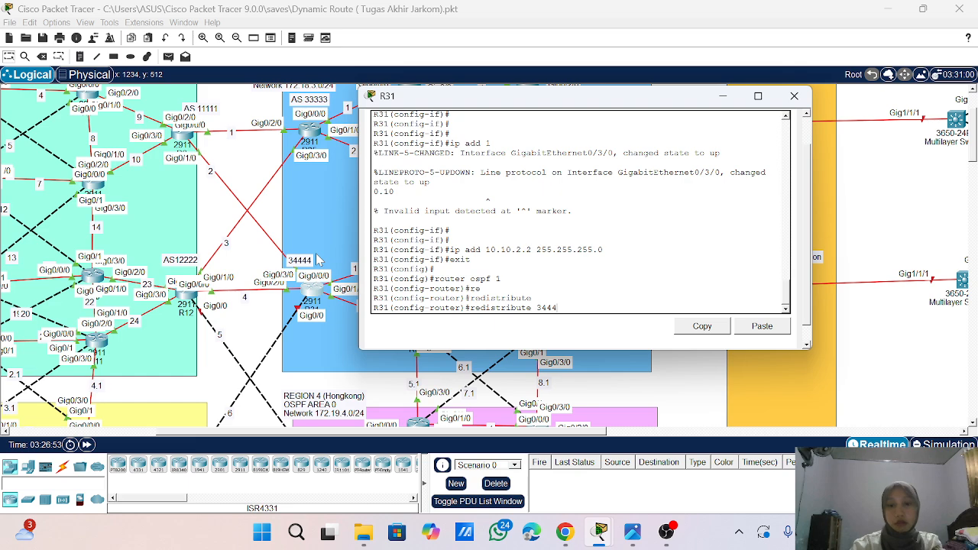
{"action": "type", "text": "4"}
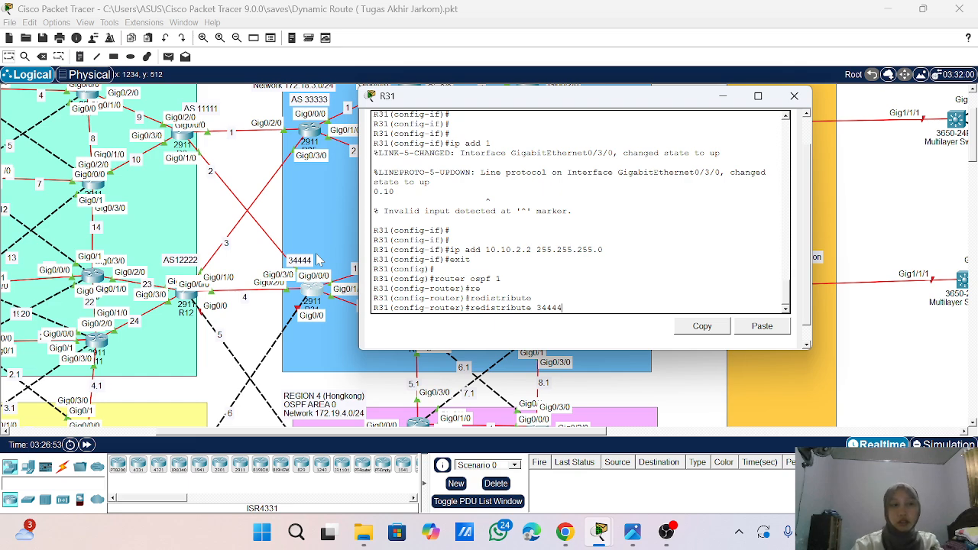
{"action": "type", "text": " etr"}
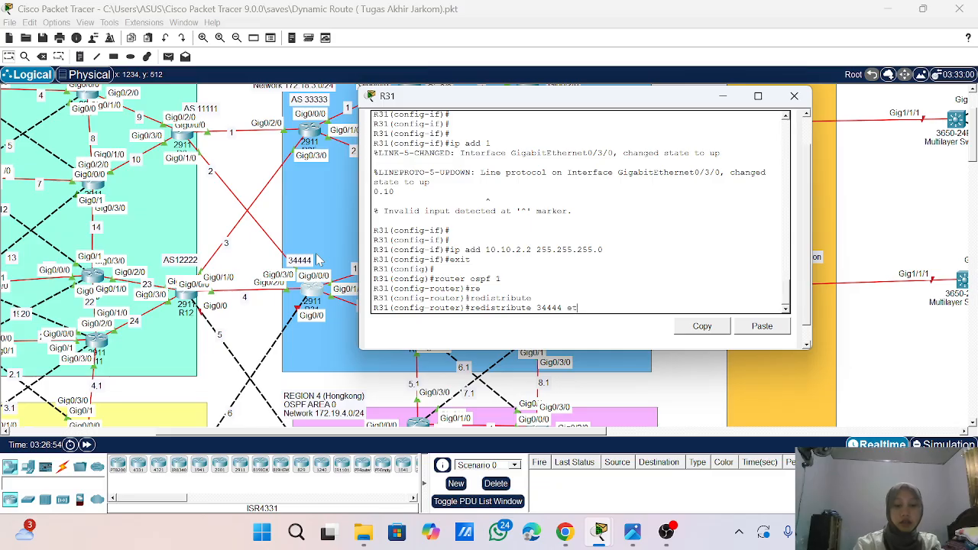
{"action": "type", "text": "ic"}
{"action": "key", "text": "BackSpace"}
{"action": "key", "text": "BackSpace"}
{"action": "key", "text": "BackSpace"}
{"action": "key", "text": "BackSpace"}
{"action": "key", "text": "BackSpace"}
{"action": "type", "text": "metr"}
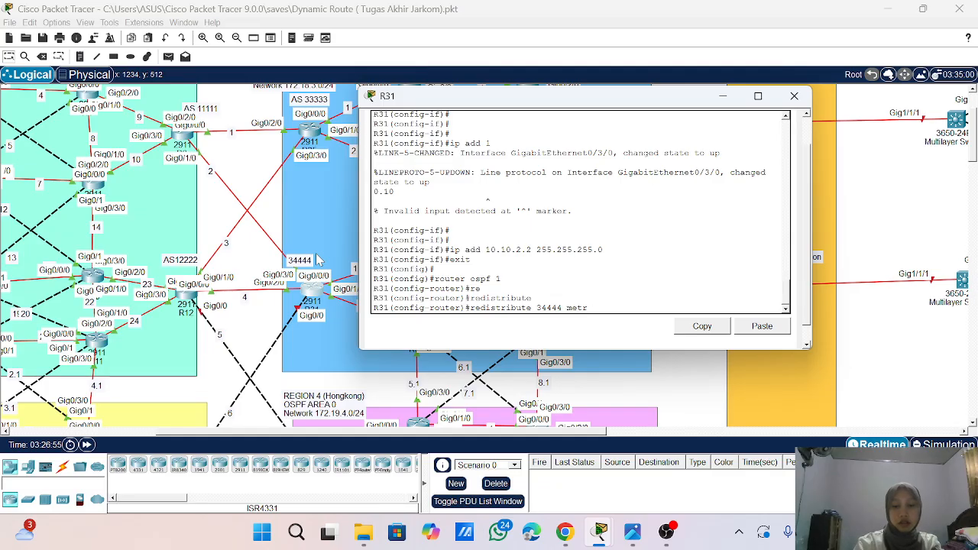
{"action": "type", "text": "ic- type 1 s"}
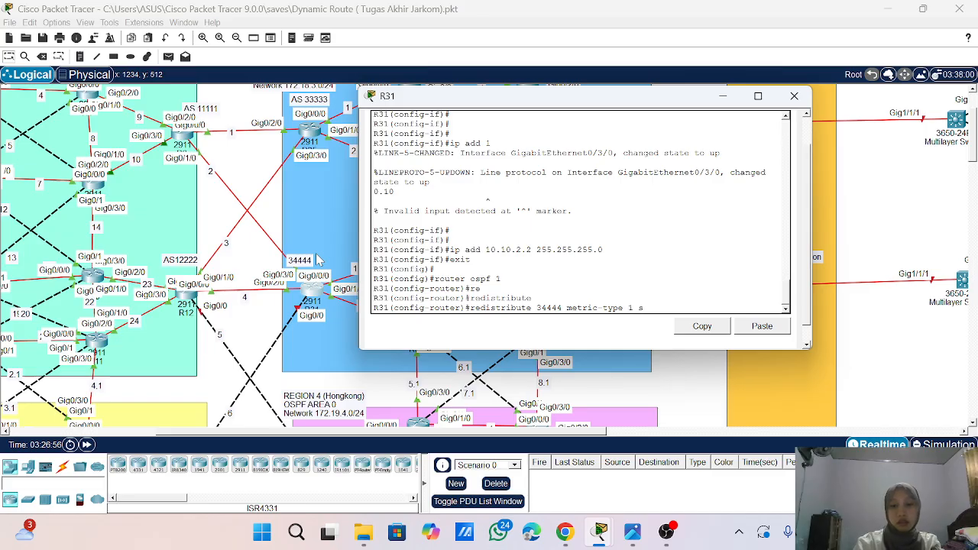
{"action": "key", "text": "Tab"}
{"action": "type", "text": "ubg"}
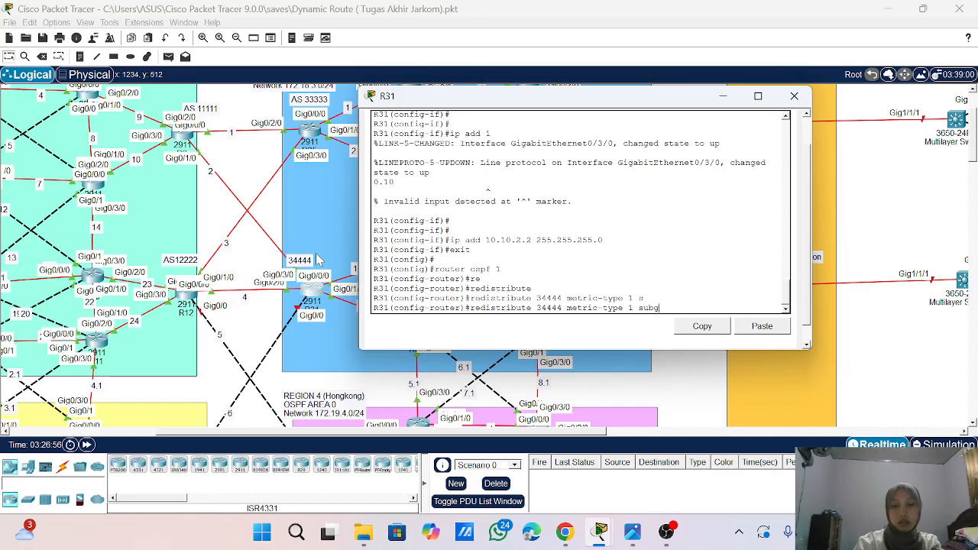
{"action": "key", "text": "Tab"}
{"action": "key", "text": "BackSpace"}
{"action": "key", "text": "Tab"}
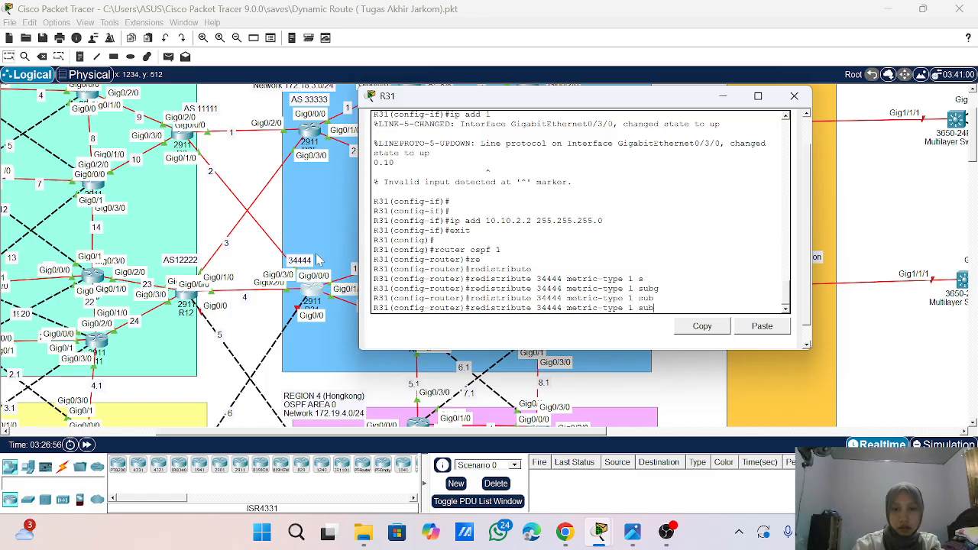
{"action": "key", "text": "Tab"}
{"action": "type", "text": "nets"}
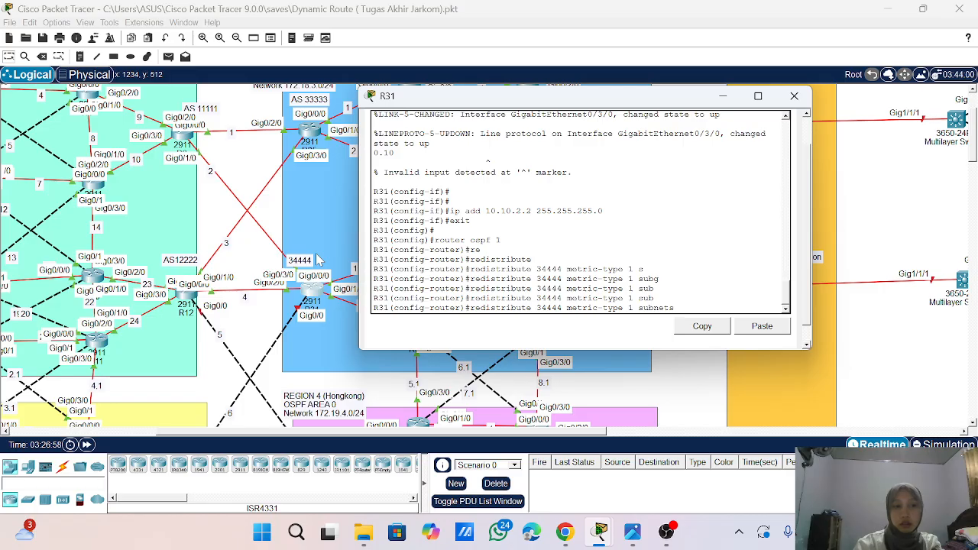
{"action": "key", "text": "Return"}
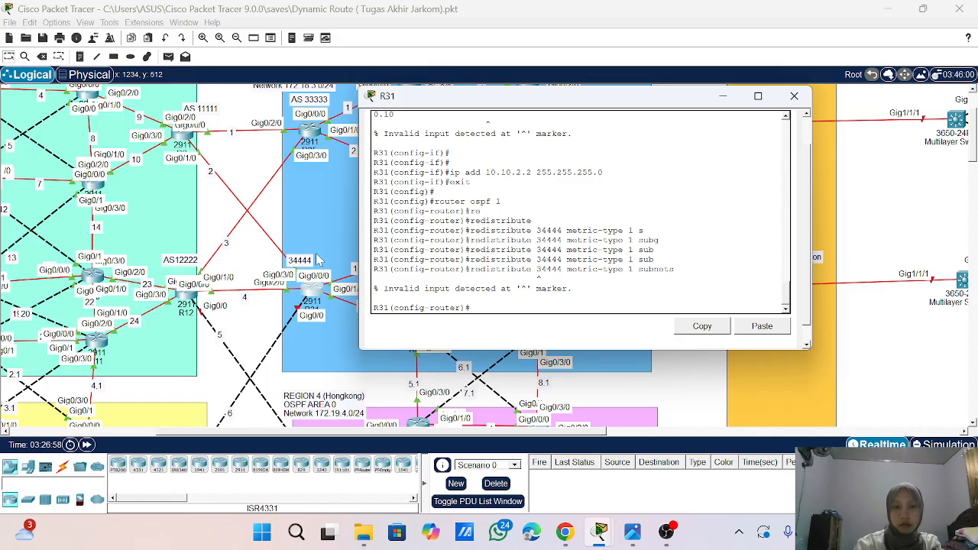
- Redistribute BGP 34444 into OSPF 1 on R31 with redistribute bgp 34444 metric-type 1 subnets
{"action": "key", "text": "Up"}
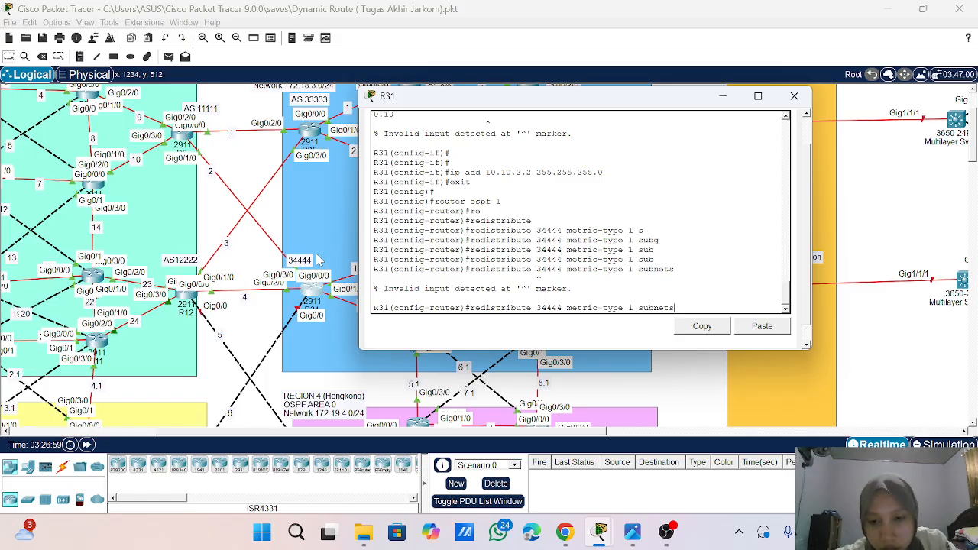
{"action": "key", "text": "Left"}
{"action": "key", "text": "Left"}
{"action": "key", "text": "Left"}
{"action": "key", "text": "Left"}
{"action": "key", "text": "Left"}
{"action": "key", "text": "Left"}
{"action": "key", "text": "Left"}
{"action": "key", "text": "Left"}
{"action": "key", "text": "Left"}
{"action": "key", "text": "Left"}
{"action": "key", "text": "Left"}
{"action": "key", "text": "Left"}
{"action": "key", "text": "Left"}
{"action": "key", "text": "Left"}
{"action": "key", "text": "Left"}
{"action": "key", "text": "Left"}
{"action": "key", "text": "Left"}
{"action": "key", "text": "Left"}
{"action": "key", "text": "Left"}
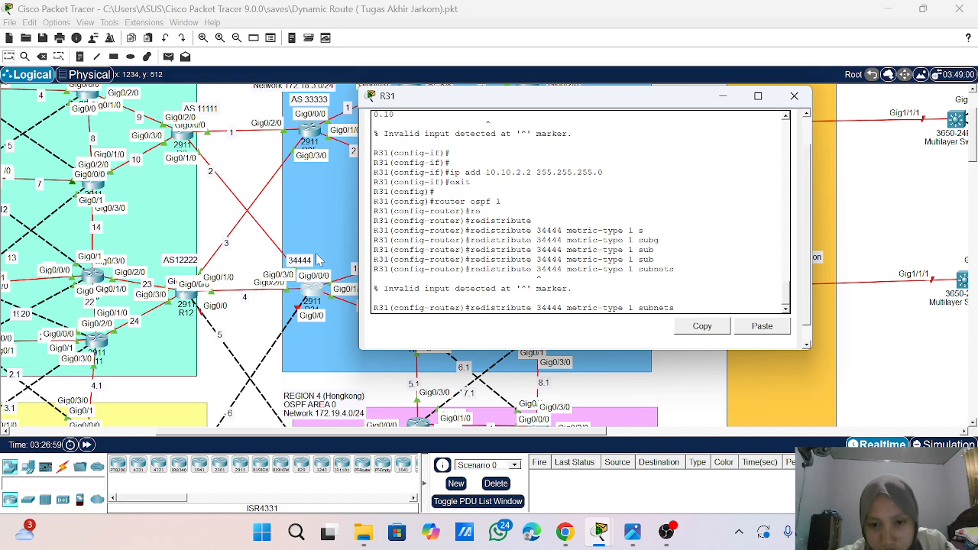
{"action": "key", "text": "BackSpace"}
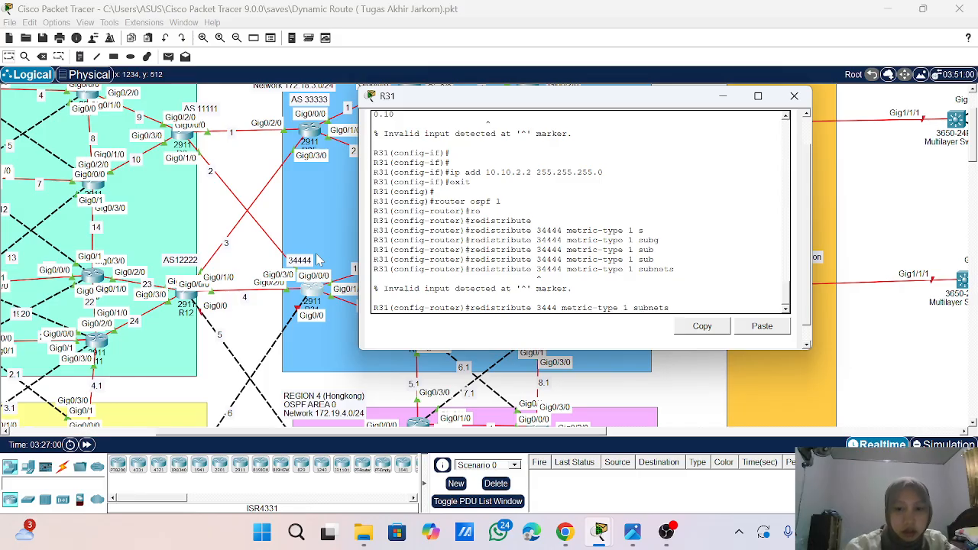
{"action": "type", "text": "4"}
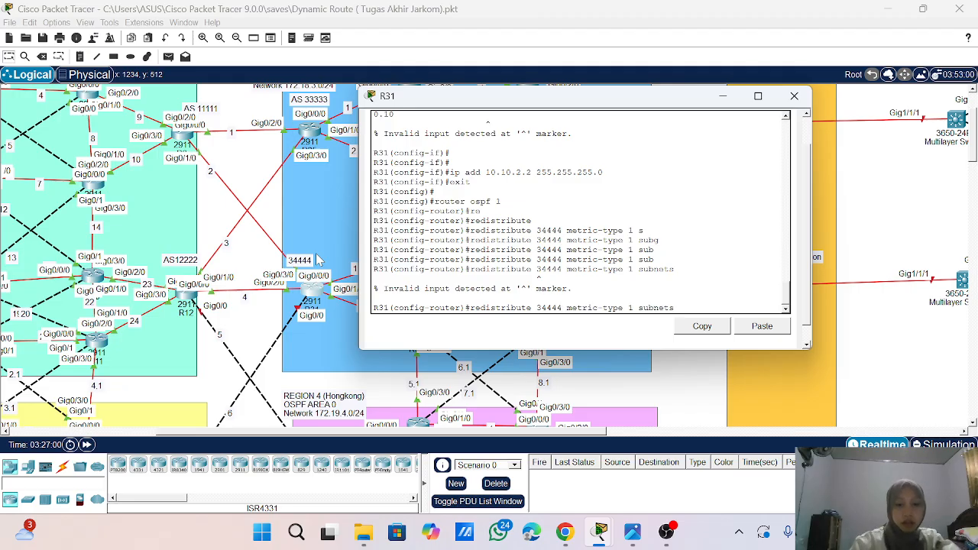
{"action": "type", "text": "bgp"}
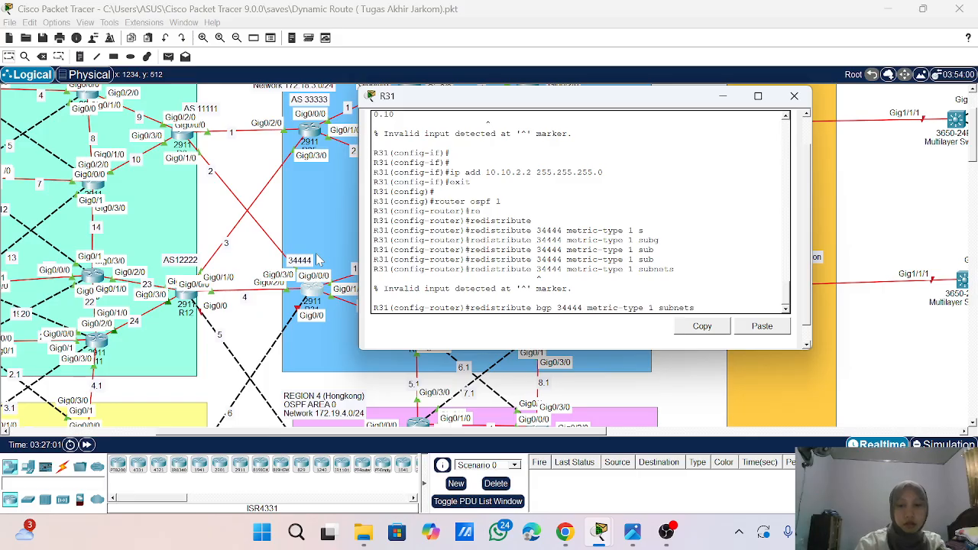
{"action": "key", "text": "Return"}
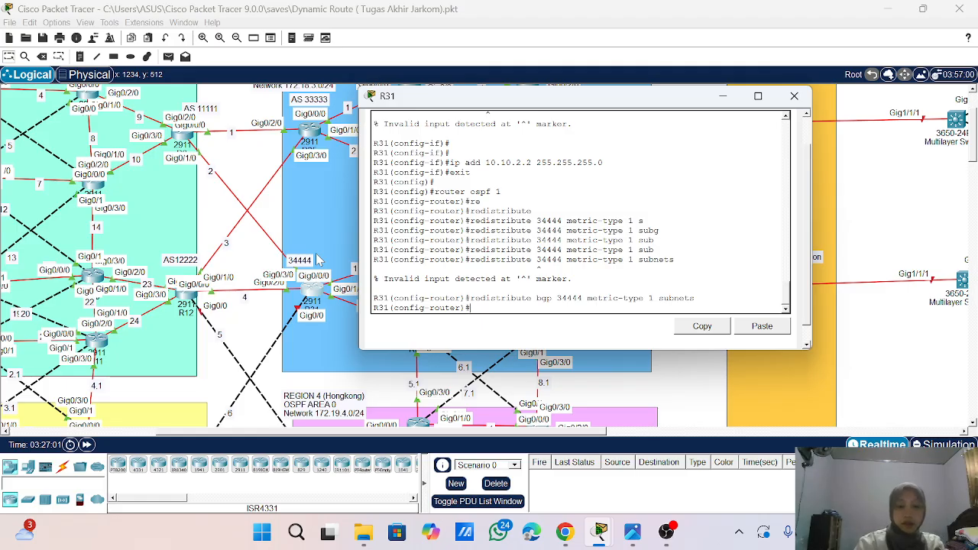
- Leave the OSPF configuration on R31 and enter the router configuration of BGP AS 34444
{"action": "type", "text": "exit"}
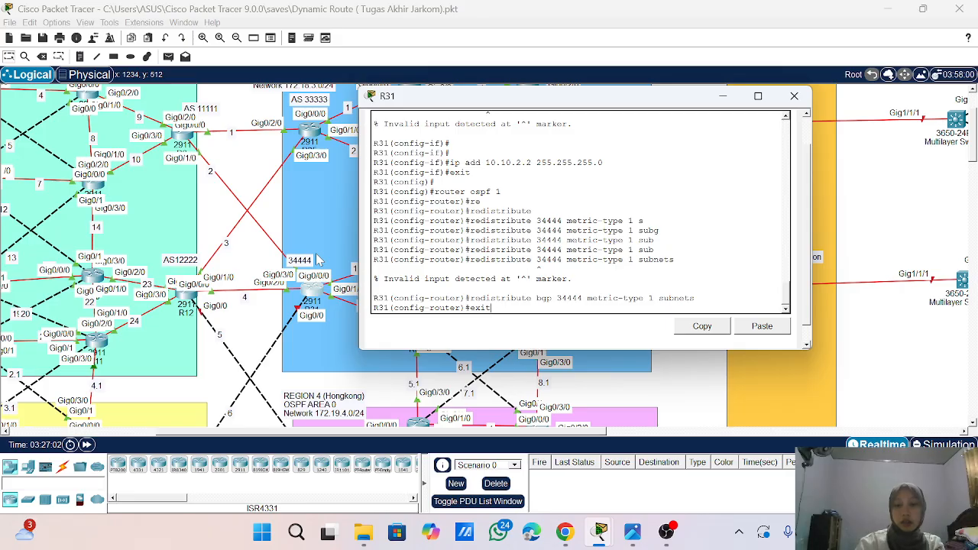
{"action": "key", "text": "Return"}
{"action": "type", "text": "b"}
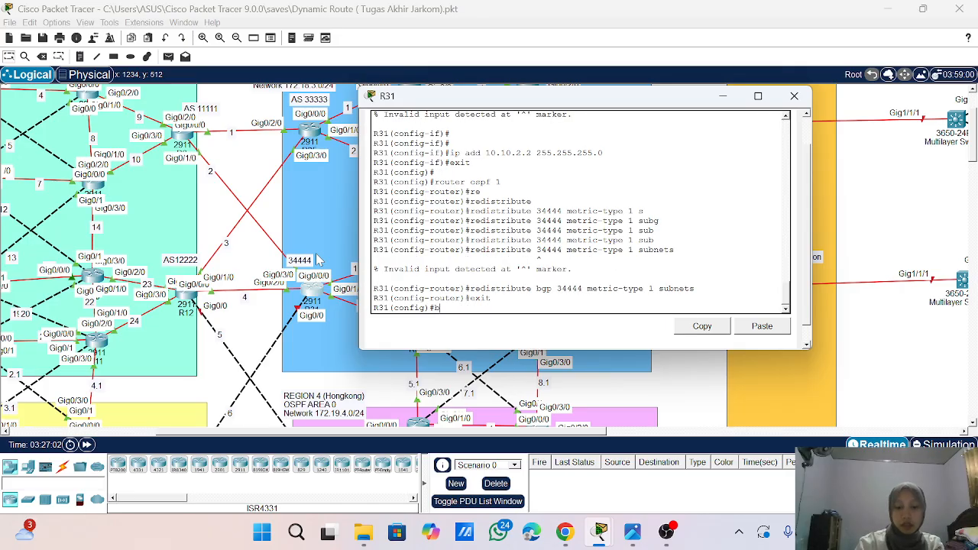
{"action": "key", "text": "BackSpace"}
{"action": "type", "text": "rout"}
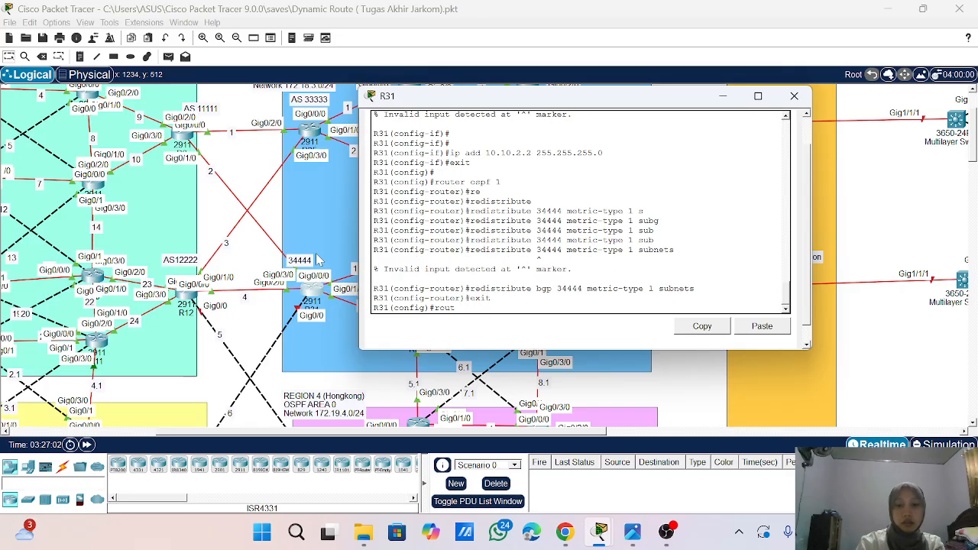
{"action": "type", "text": "er bg"}
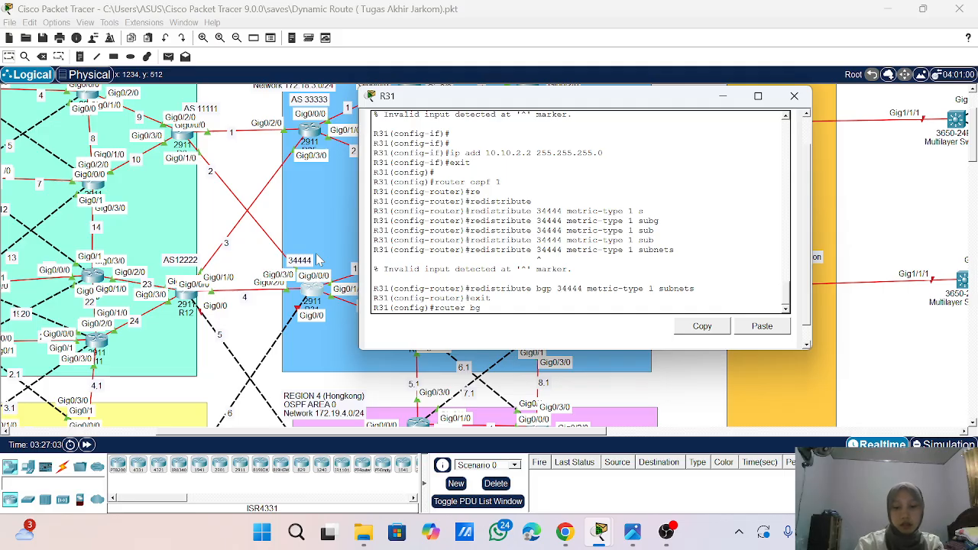
{"action": "type", "text": "p 34444"}
{"action": "key", "text": "Return"}
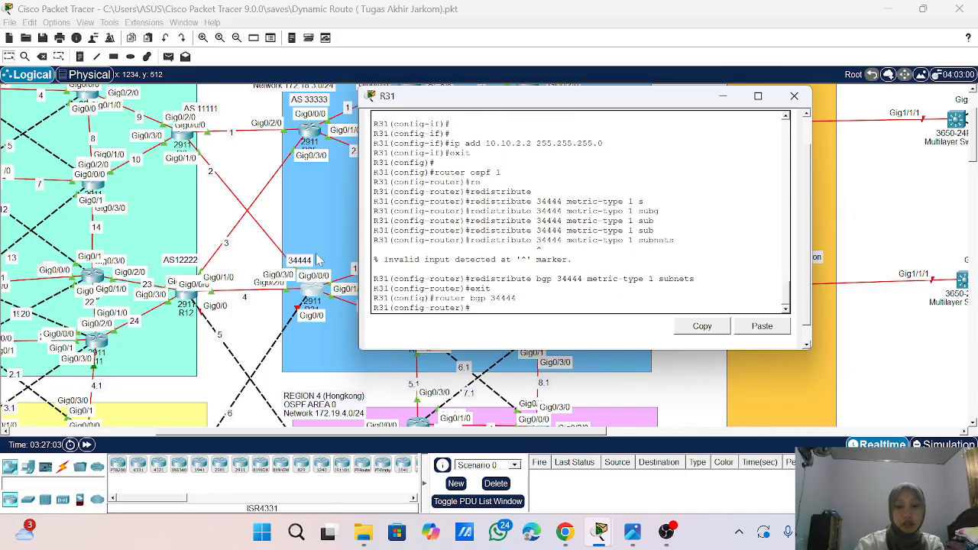
- Enable bgp log-neighbor-changes and disable synchronization in R31's BGP 34444 configuration
{"action": "type", "text": "b"}
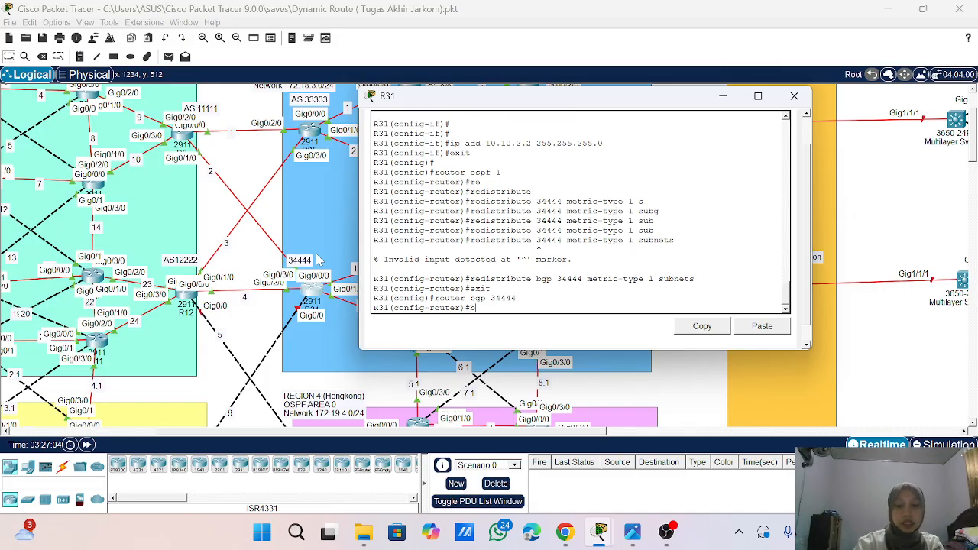
{"action": "type", "text": "gp lo"}
{"action": "key", "text": "Tab"}
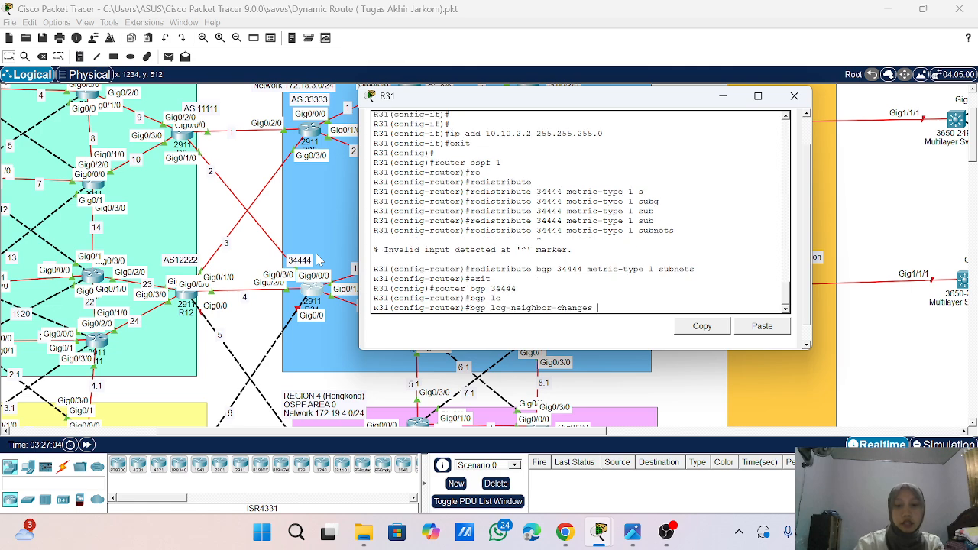
{"action": "key", "text": "Return"}
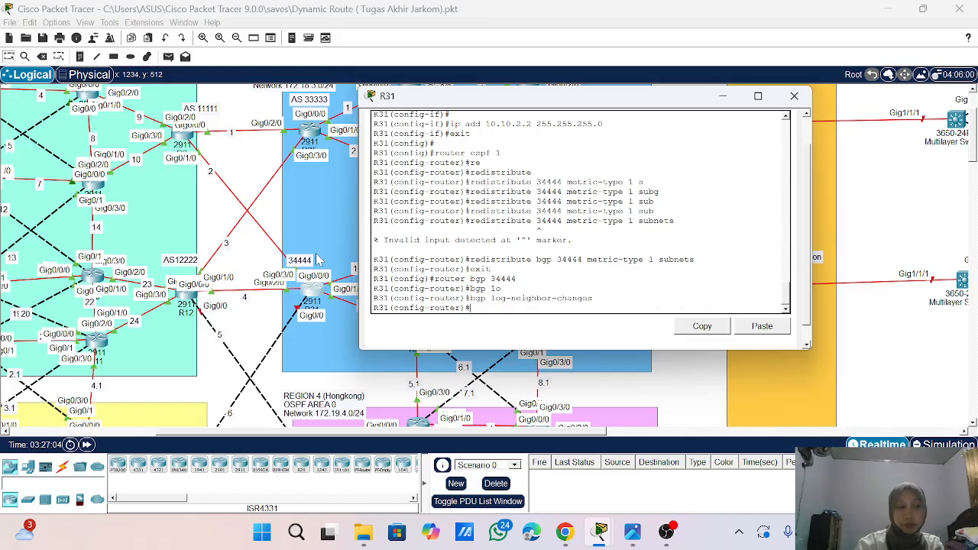
{"action": "type", "text": "no syn"}
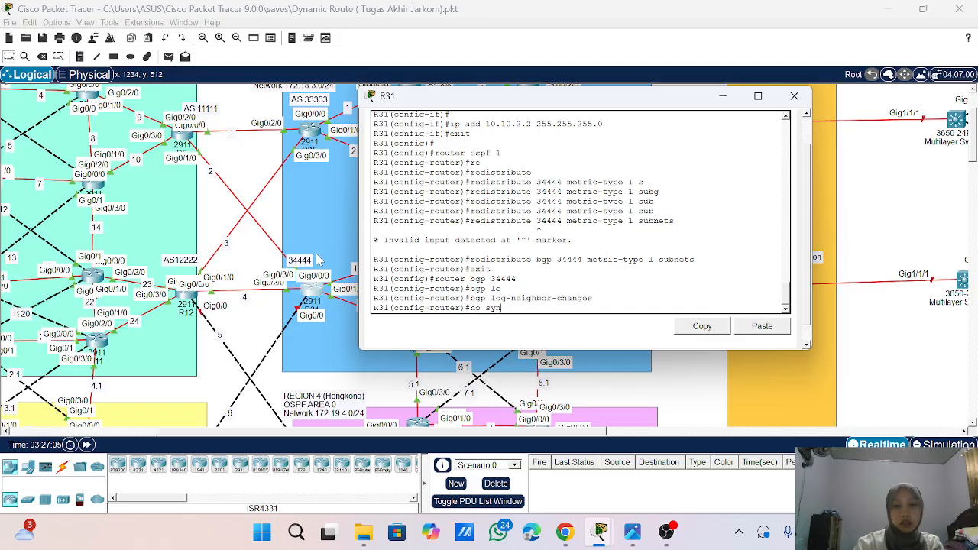
{"action": "key", "text": "Tab"}
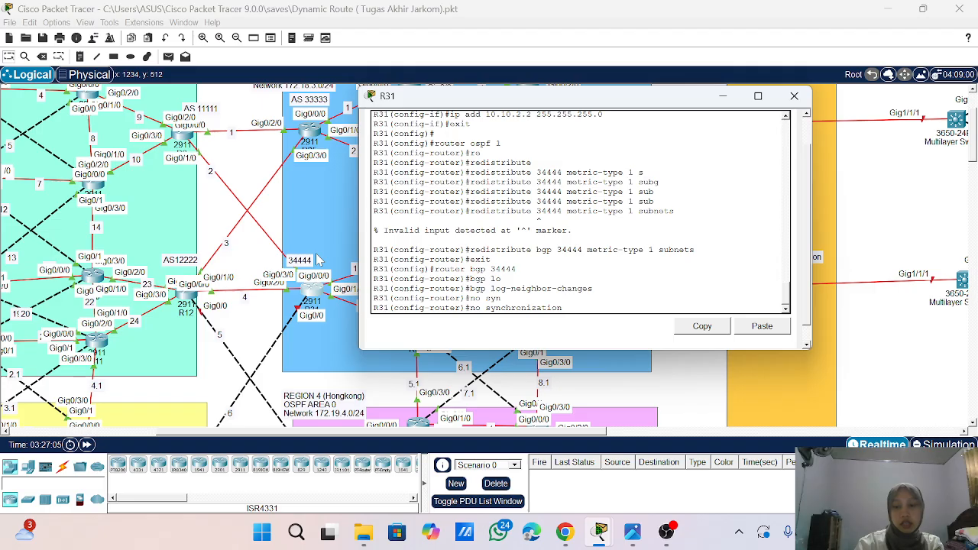
{"action": "key", "text": "Return"}
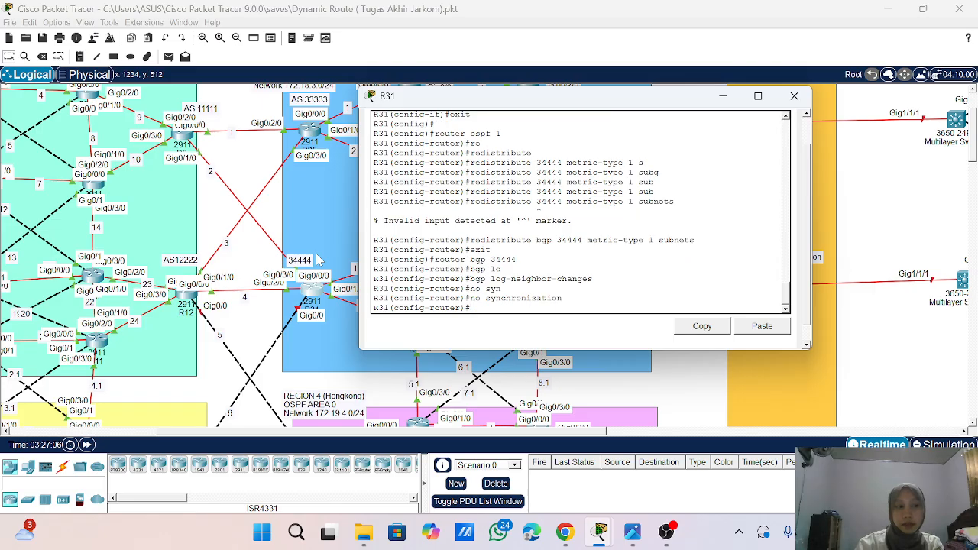
{"action": "key", "text": "Return"}
- Advertise network 10.10.3.0 with mask 255.255.255.0 in BGP 34444 on R31
{"action": "type", "text": "net"}
{"action": "key", "text": "Tab"}
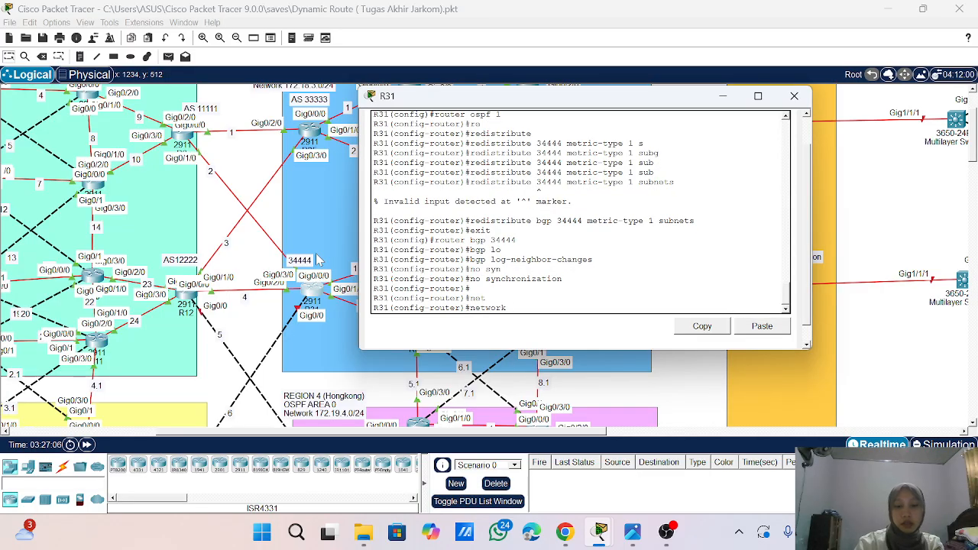
{"action": "type", "text": "10.10."}
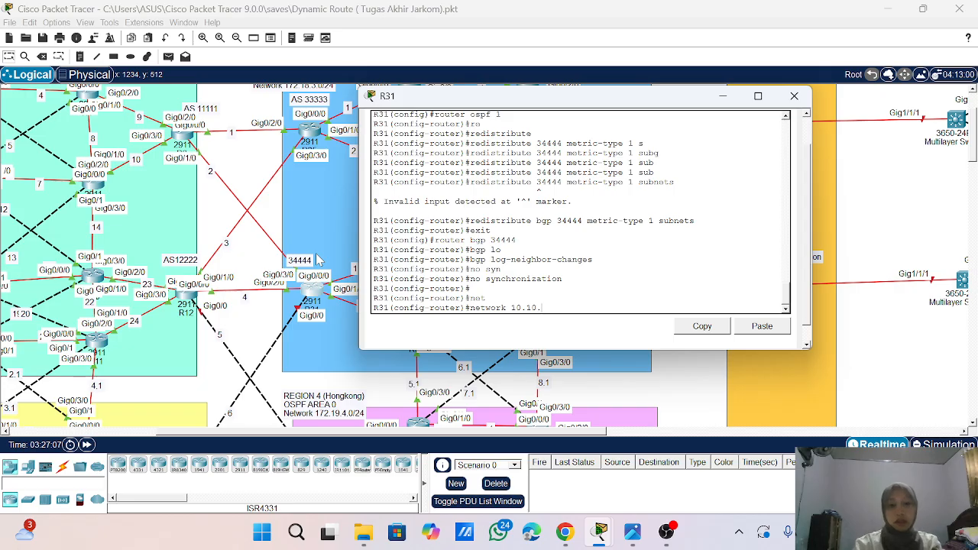
{"action": "type", "text": "3"}
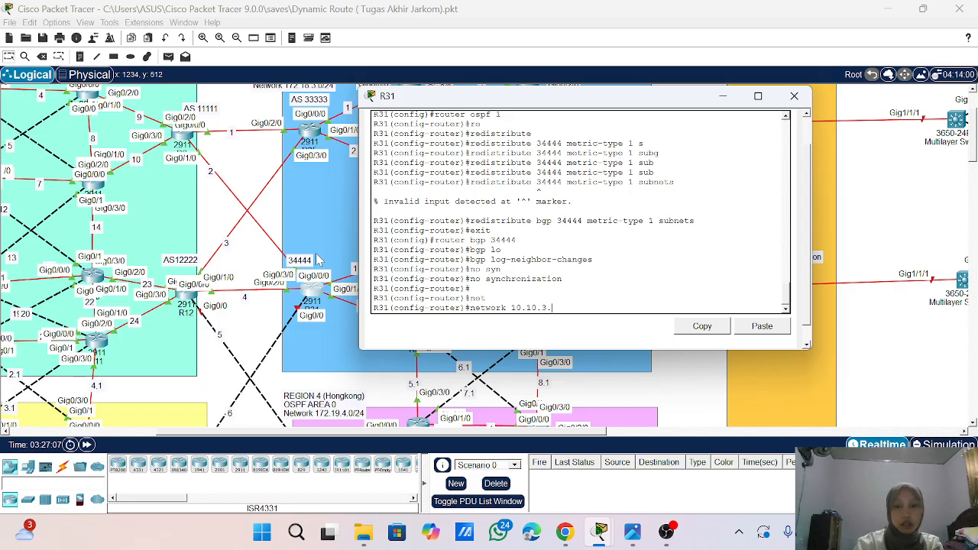
{"action": "type", "text": ".0 mas"}
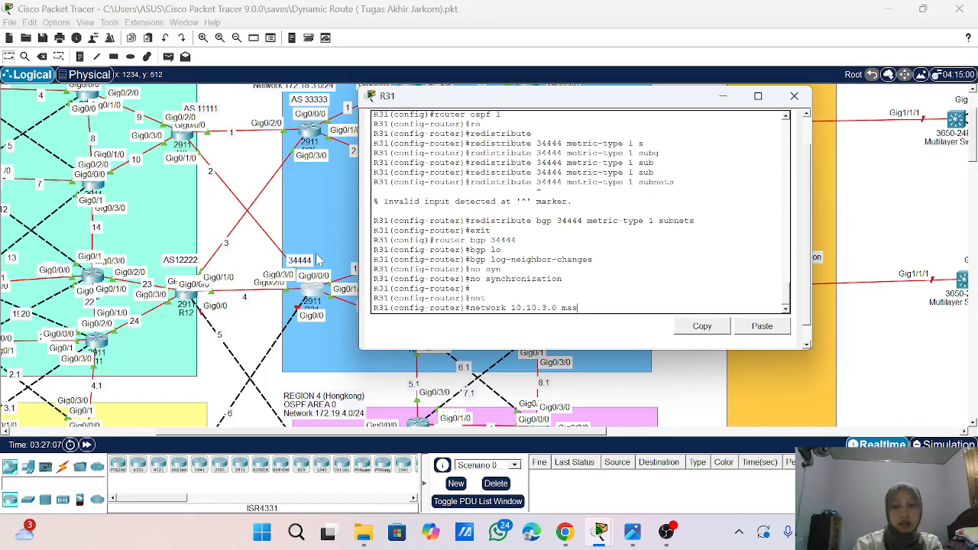
{"action": "type", "text": "k 2"}
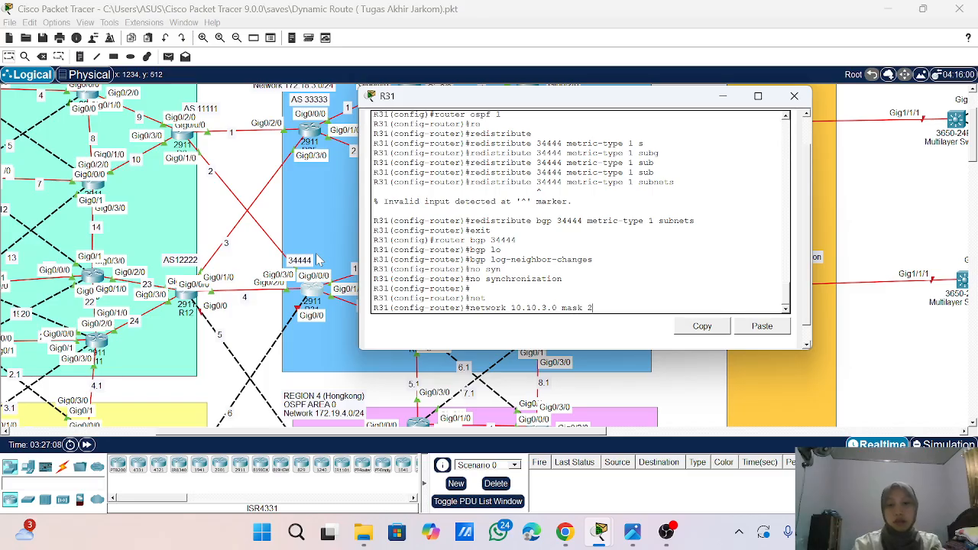
{"action": "type", "text": "55.255.255.0"}
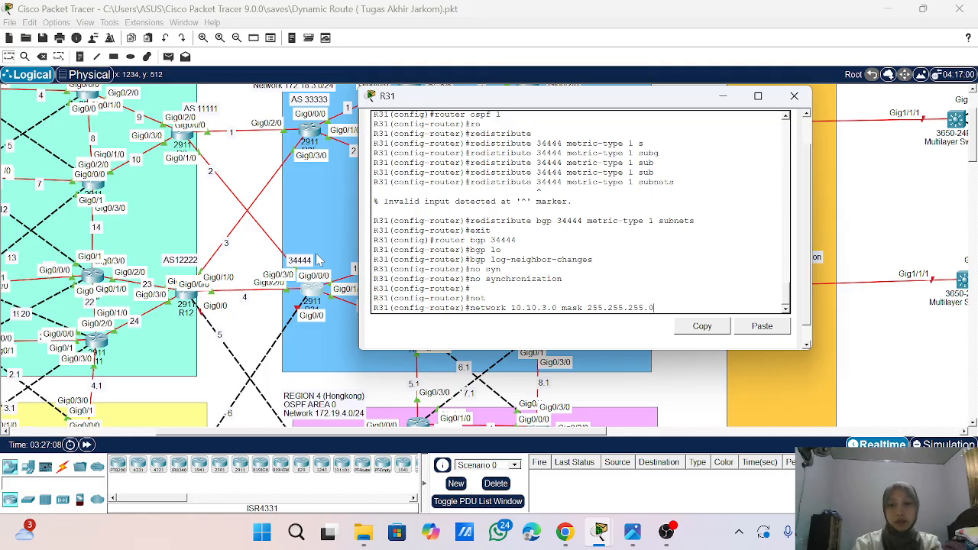
{"action": "key", "text": "Return"}
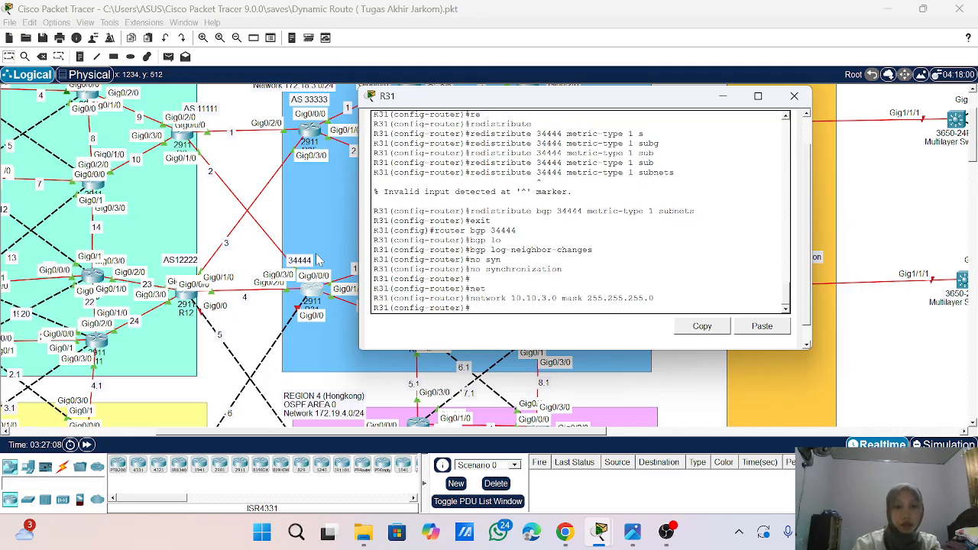
- Remove the 10.10.3.0 mask 255.255.255.0 network statement from R31's BGP configuration
{"action": "key", "text": "Up"}
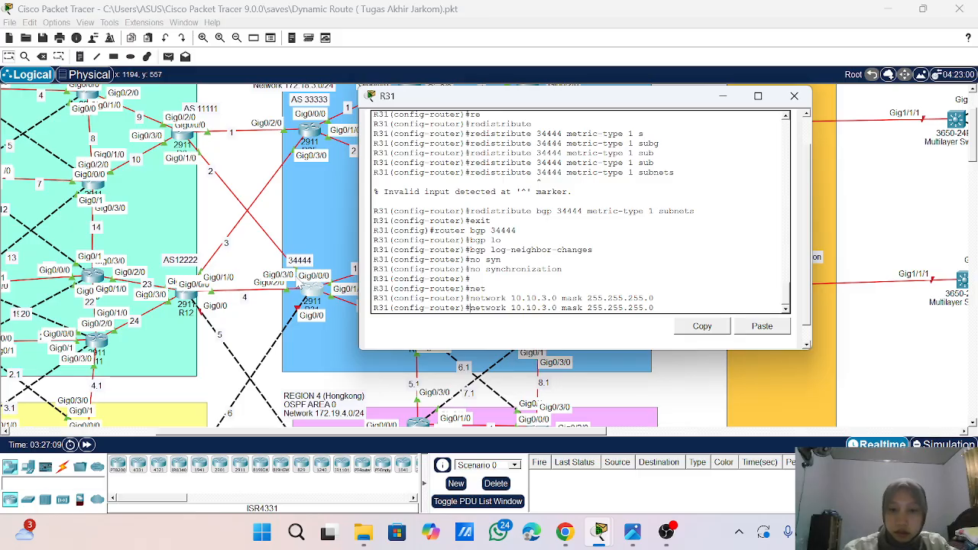
{"action": "type", "text": "no"}
{"action": "key", "text": "Return"}
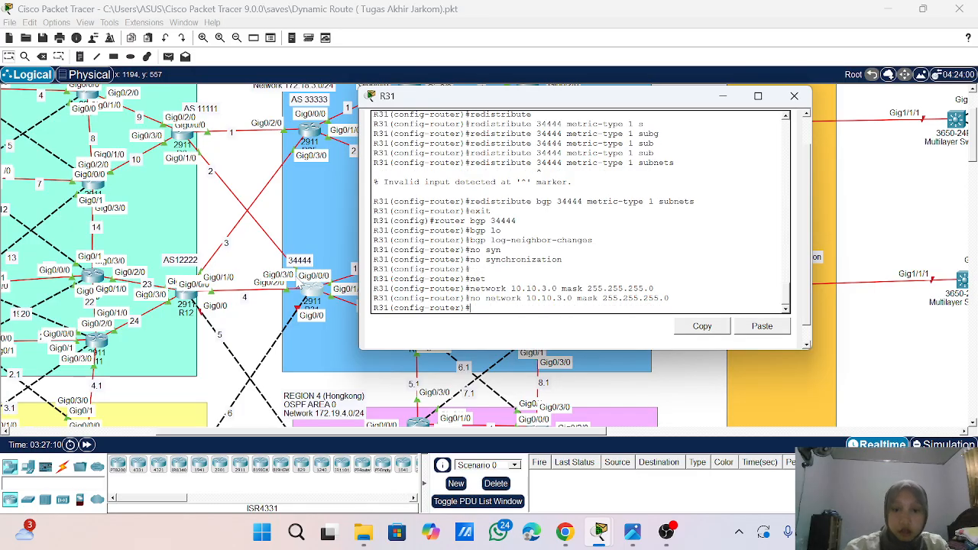
- Advertise network 10.10.2.0 with mask 255.255.255.0 in BGP 34444 on R31
{"action": "key", "text": "Up"}
{"action": "key", "text": "Up"}
{"action": "key", "text": "Left"}
{"action": "key", "text": "Left"}
{"action": "key", "text": "Left"}
{"action": "key", "text": "Left"}
{"action": "key", "text": "Left"}
{"action": "key", "text": "Left"}
{"action": "key", "text": "Left"}
{"action": "key", "text": "Left"}
{"action": "key", "text": "Left"}
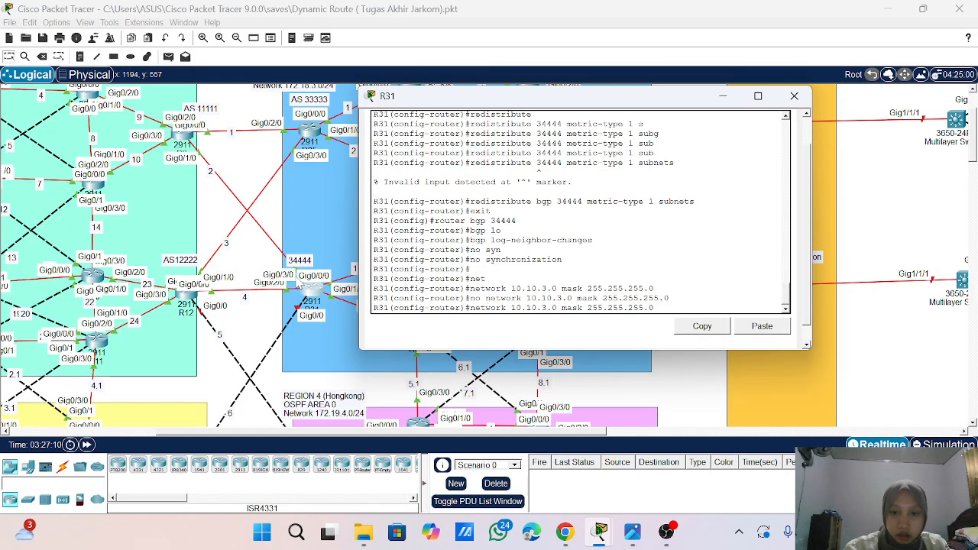
{"action": "key", "text": "BackSpace"}
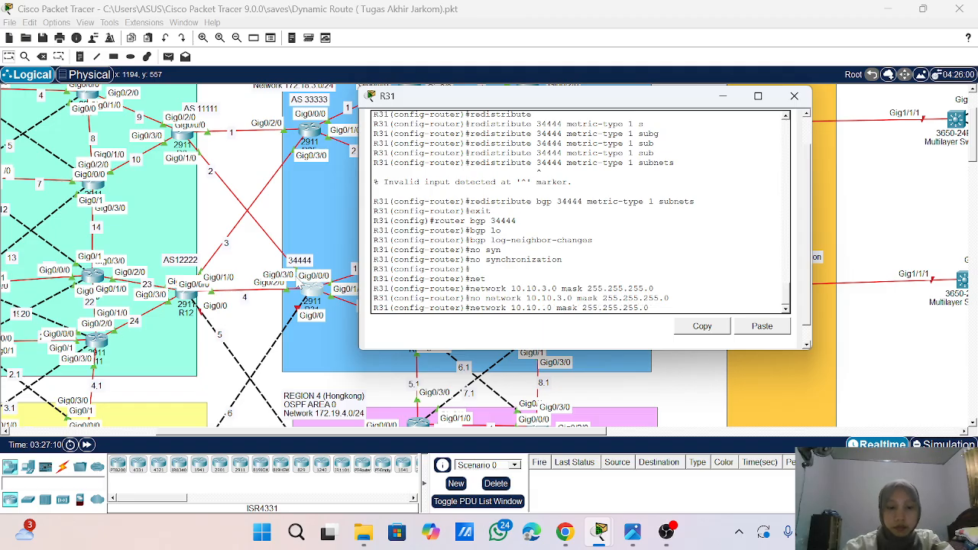
{"action": "type", "text": "2"}
{"action": "key", "text": "Return"}
- Advertise network 10.10.4.0 with mask 255.255.255.0 in BGP 34444 on R31
{"action": "key", "text": "Up"}
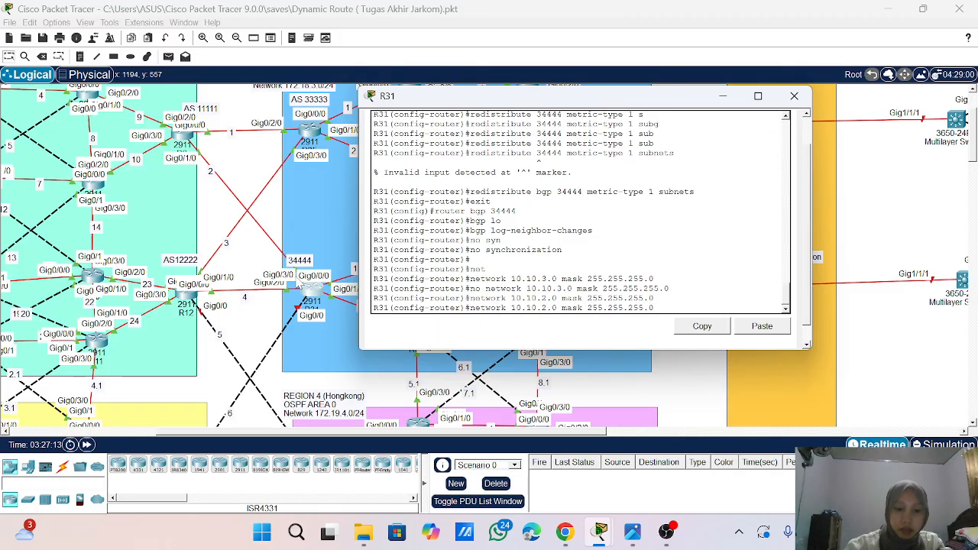
{"action": "key", "text": "Left"}
{"action": "key", "text": "Left"}
{"action": "key", "text": "Left"}
{"action": "key", "text": "Left"}
{"action": "key", "text": "Left"}
{"action": "key", "text": "Left"}
{"action": "key", "text": "Left"}
{"action": "key", "text": "Left"}
{"action": "key", "text": "Left"}
{"action": "key", "text": "Left"}
{"action": "key", "text": "Left"}
{"action": "key", "text": "Left"}
{"action": "key", "text": "Left"}
{"action": "key", "text": "Left"}
{"action": "key", "text": "Left"}
{"action": "key", "text": "Left"}
{"action": "key", "text": "Left"}
{"action": "key", "text": "Left"}
{"action": "key", "text": "Left"}
{"action": "key", "text": "Left"}
{"action": "key", "text": "BackSpace"}
{"action": "type", "text": "4"}
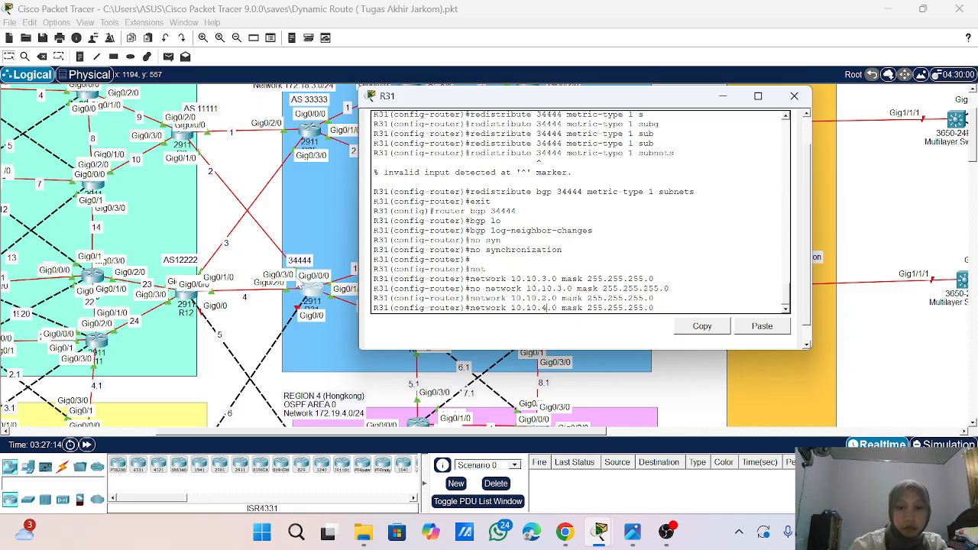
{"action": "key", "text": "Return"}
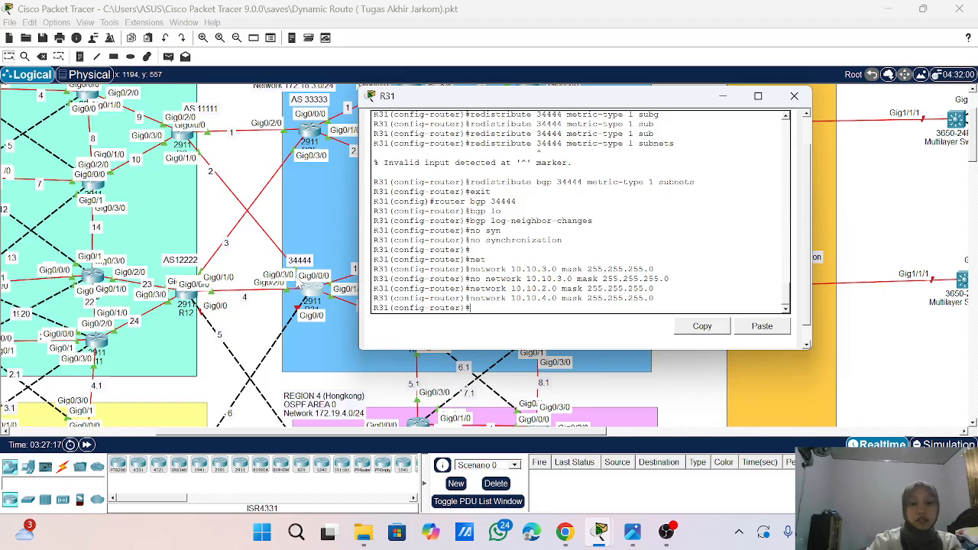
- Try to define BGP neighbor 10.10.2.1 with remote AS 11111 on R31
{"action": "type", "text": "nei"}
{"action": "key", "text": "Tab"}
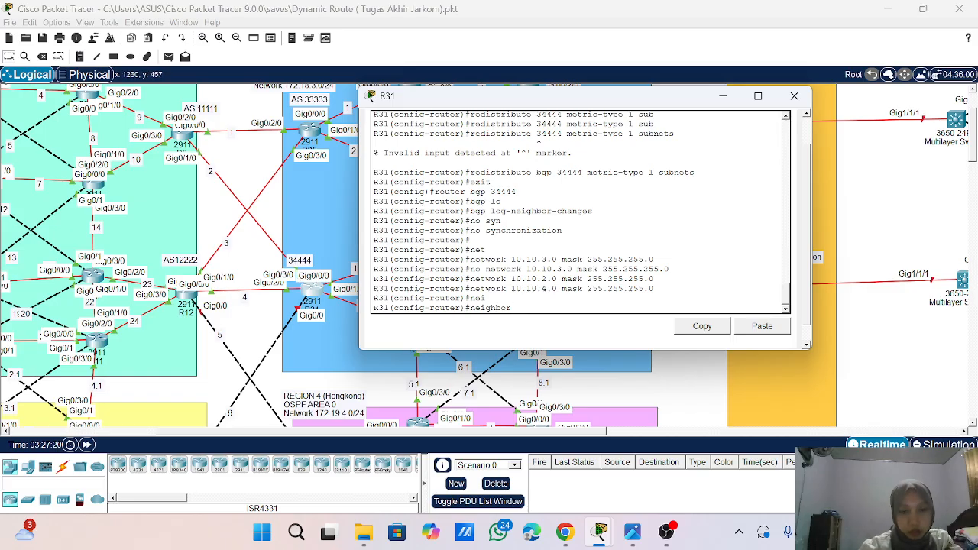
{"action": "scroll", "coordinate": [580, 214], "scroll_direction": "up", "scroll_amount": 5}
{"action": "scroll", "coordinate": [581, 214], "scroll_direction": "up", "scroll_amount": 4}
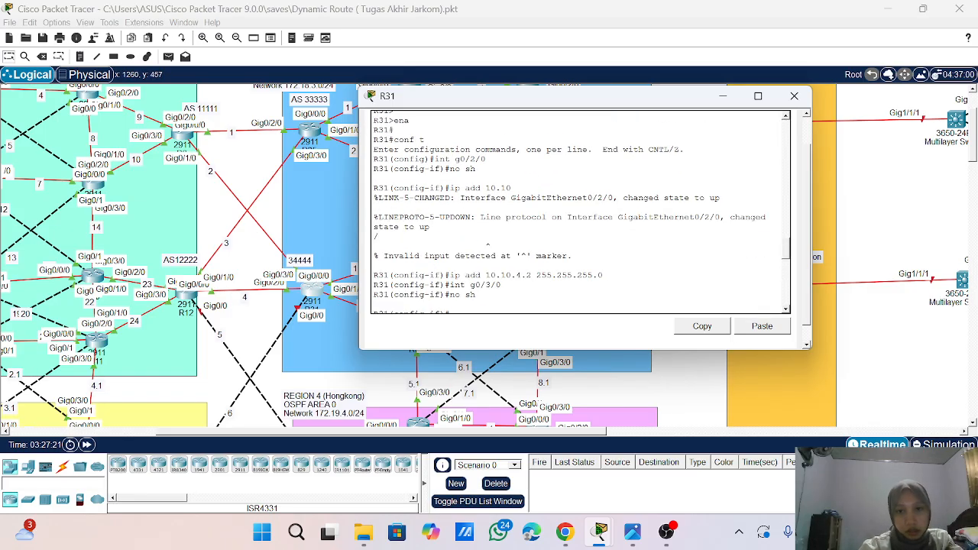
{"action": "scroll", "coordinate": [581, 214], "scroll_direction": "down", "scroll_amount": 8}
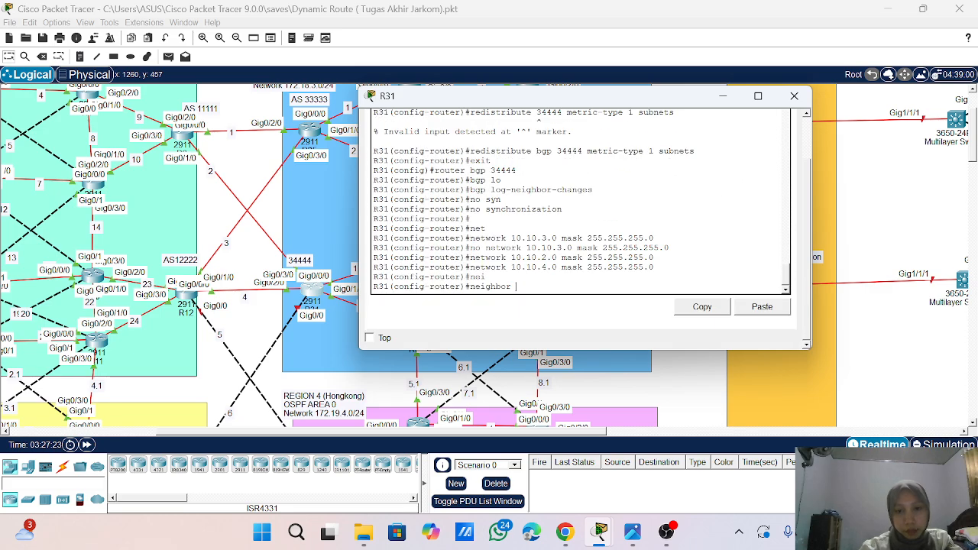
{"action": "type", "text": "."}
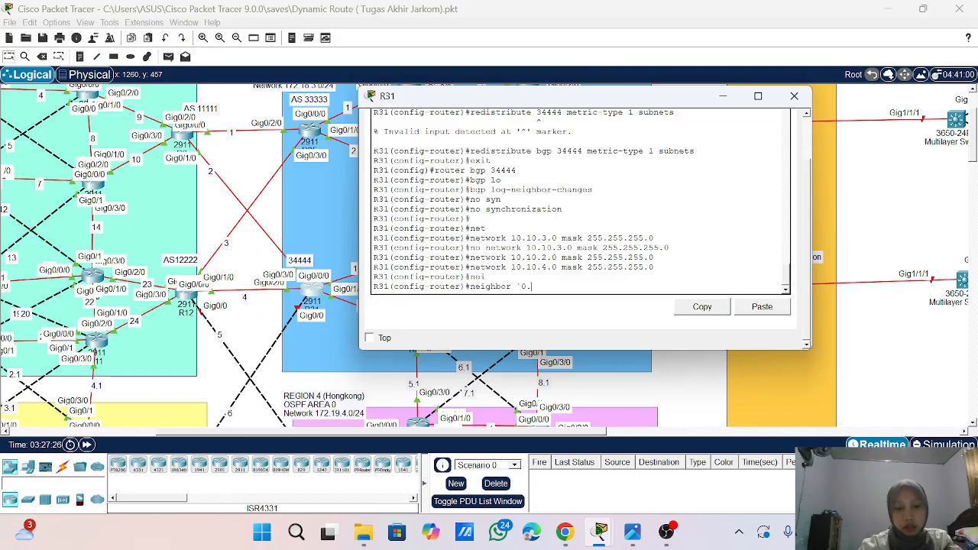
{"action": "type", "text": "1010."}
{"action": "type", "text": "21"}
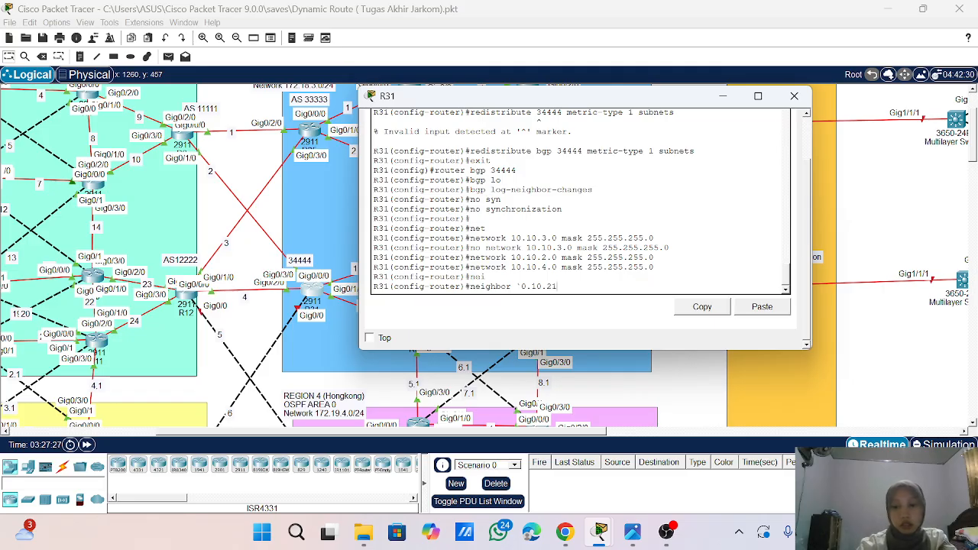
{"action": "key", "text": "BackSpace"}
{"action": "type", "text": ".1 2"}
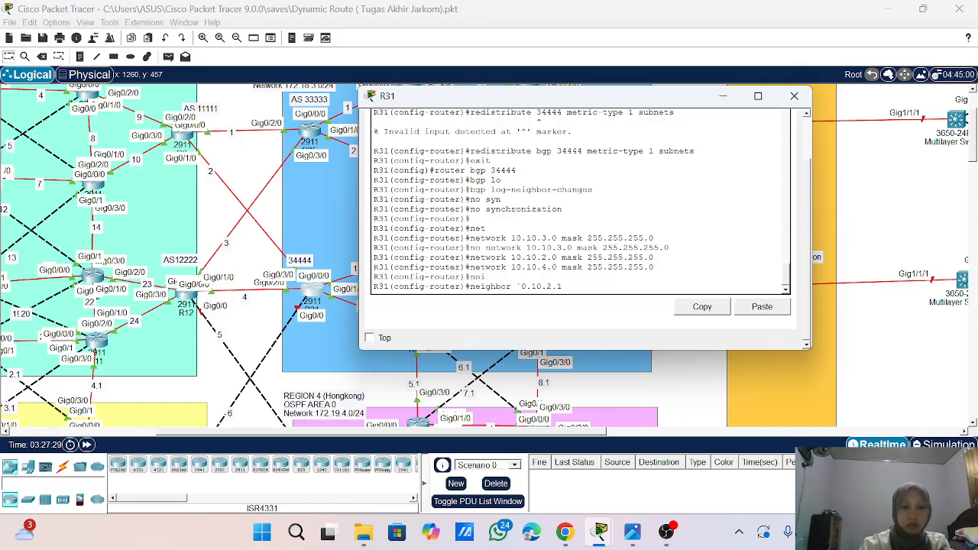
{"action": "type", "text": " remote-a"}
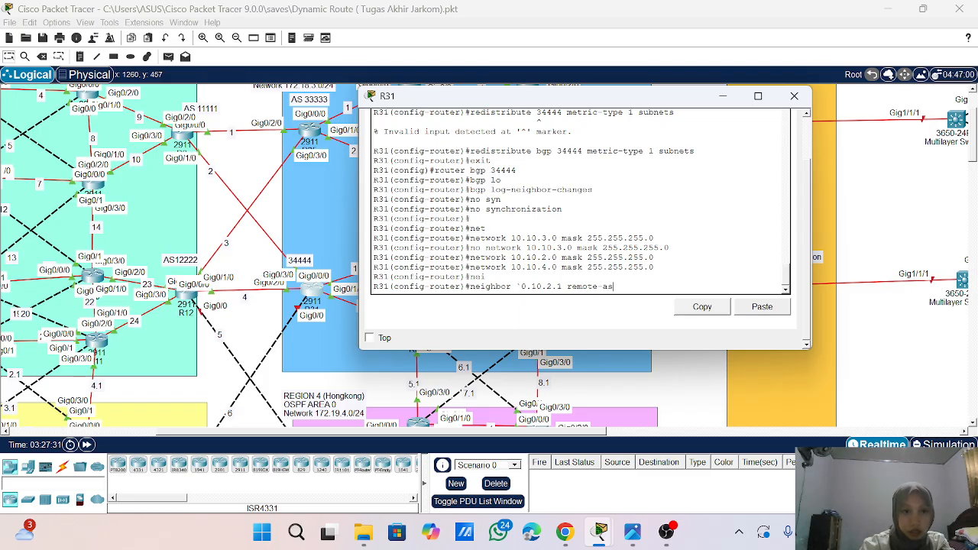
{"action": "type", "text": "s 111"}
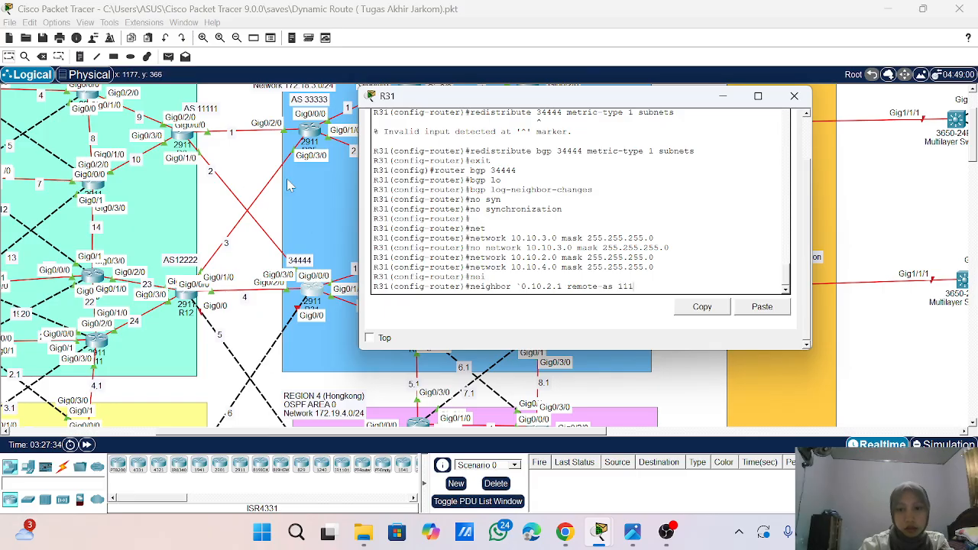
{"action": "type", "text": "11"}
{"action": "key", "text": "Return"}
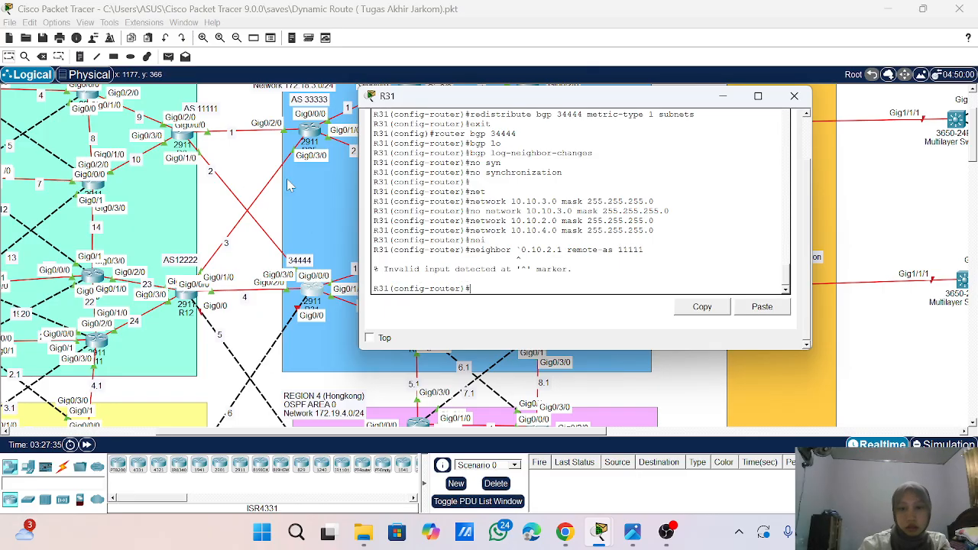
- Correct the rejected neighbor statement on R31 to address 10.10.2.1 with remote AS 11111
{"action": "key", "text": "Up"}
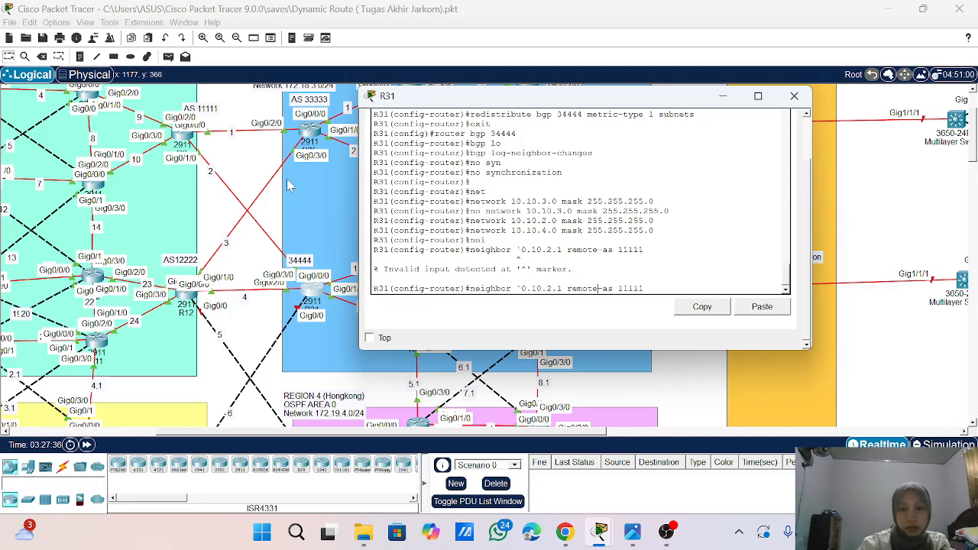
{"action": "key", "text": "Left"}
{"action": "key", "text": "Left"}
{"action": "key", "text": "Left"}
{"action": "key", "text": "BackSpace"}
{"action": "type", "text": "1"}
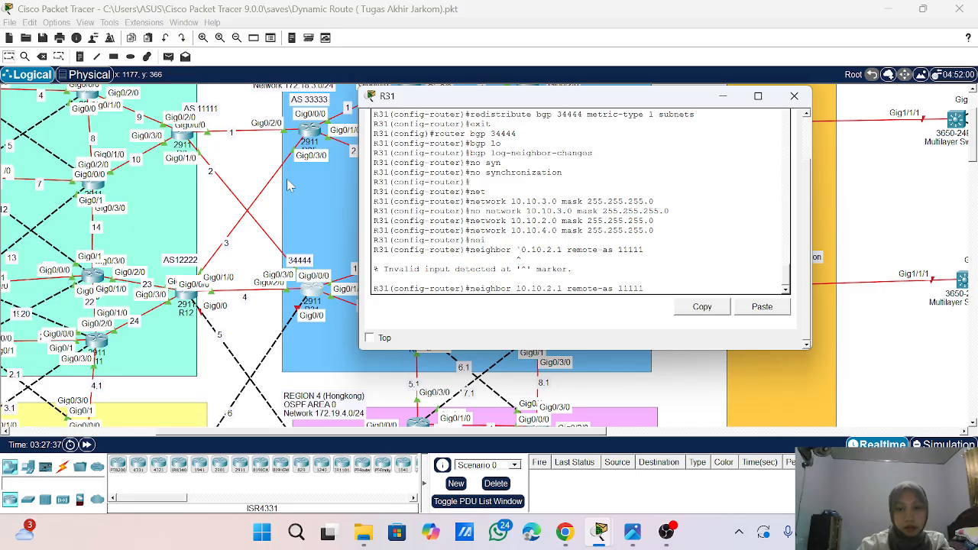
{"action": "key", "text": "Return"}
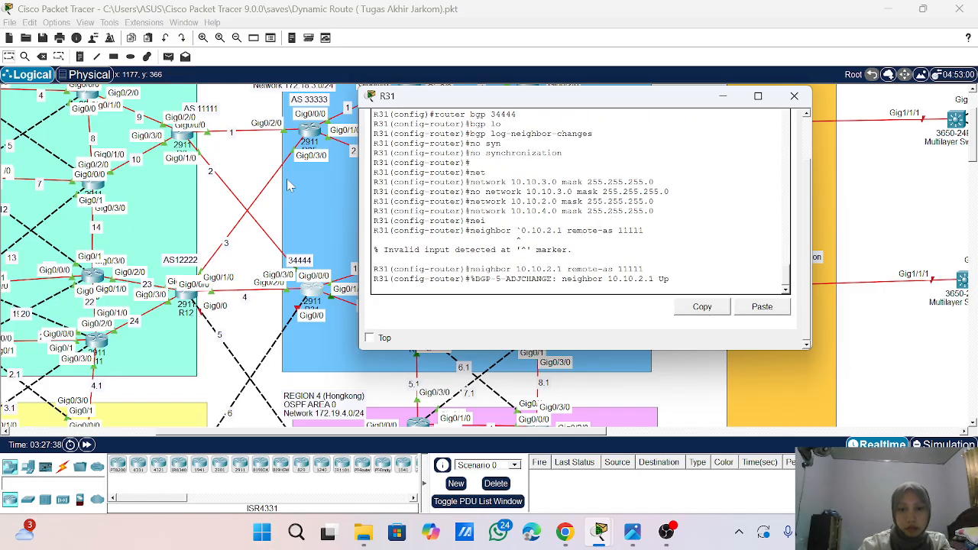
{"action": "key", "text": "Return"}
{"action": "key", "text": "Return"}
{"action": "key", "text": "Return"}
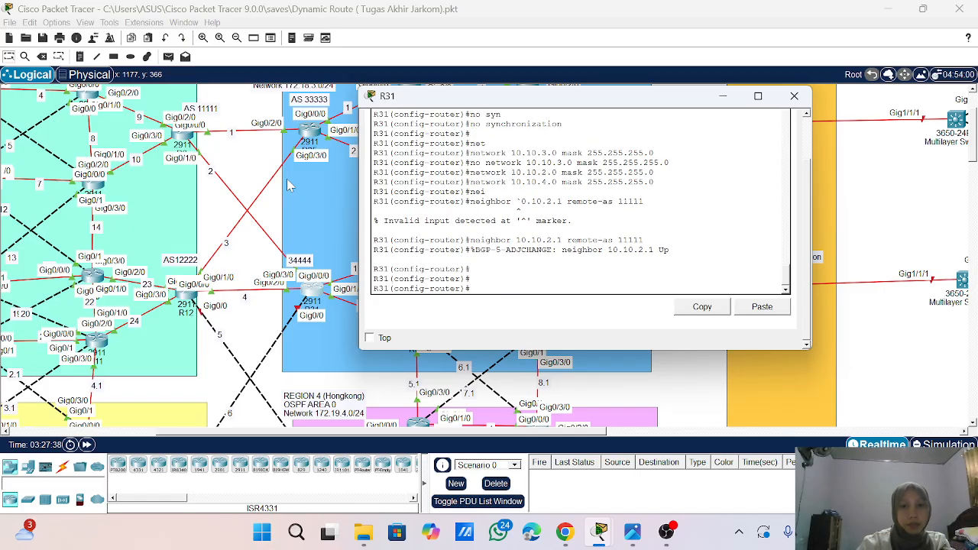
- Define BGP neighbor 10.10.4.1 with remote AS 12222 on R31
{"action": "key", "text": "Up"}
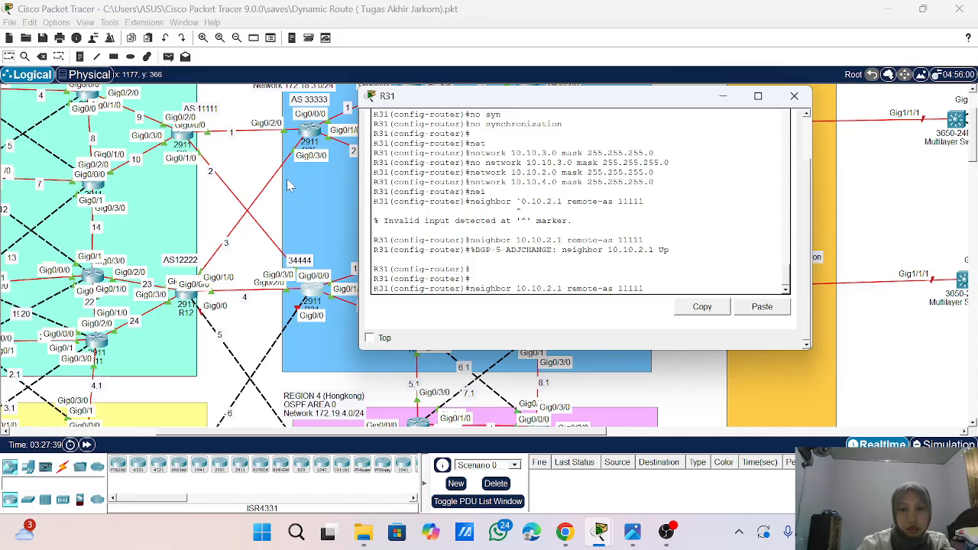
{"action": "key", "text": "Delete"}
{"action": "type", "text": "4"}
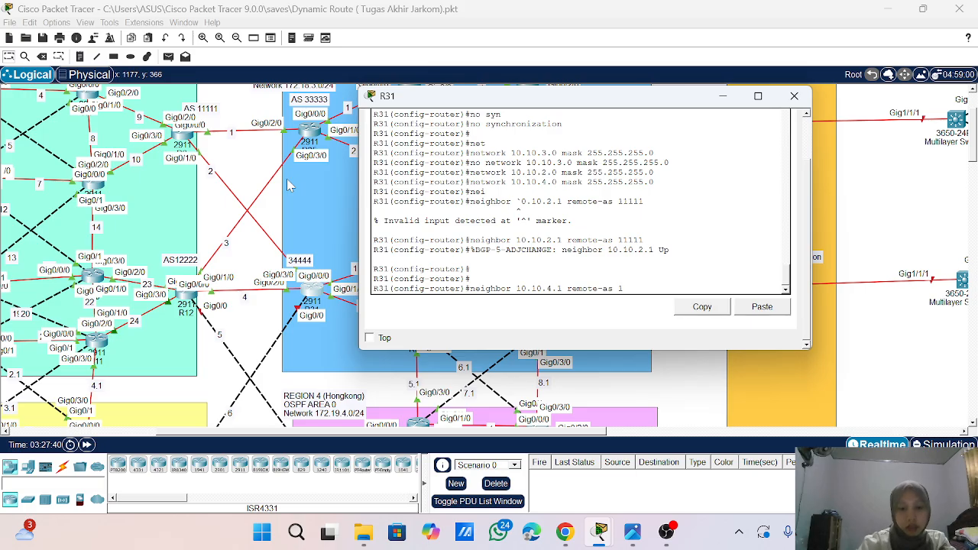
{"action": "key", "text": "BackSpace"}
{"action": "key", "text": "BackSpace"}
{"action": "key", "text": "BackSpace"}
{"action": "key", "text": "BackSpace"}
{"action": "key", "text": "BackSpace"}
{"action": "type", "text": "12222"}
{"action": "key", "text": "Return"}
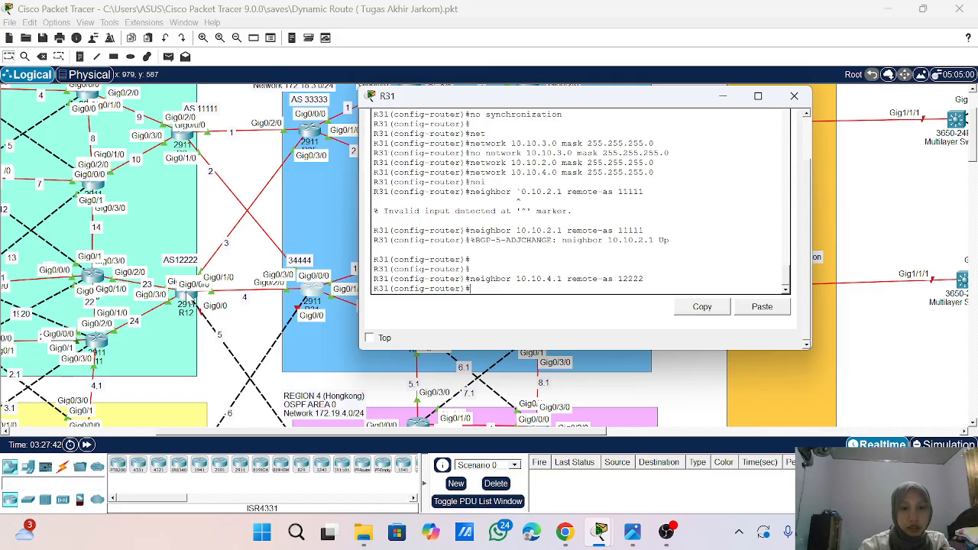
- Open R12's command line and enter router configuration for BGP 12222
{"action": "left_click", "coordinate": [188, 299]}
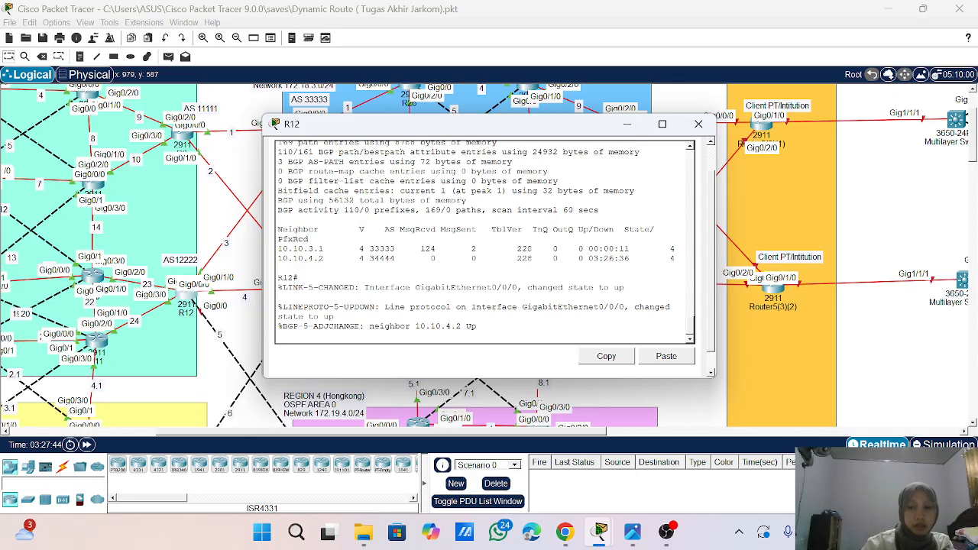
{"action": "key", "text": "Return"}
{"action": "key", "text": "Return"}
{"action": "key", "text": "Return"}
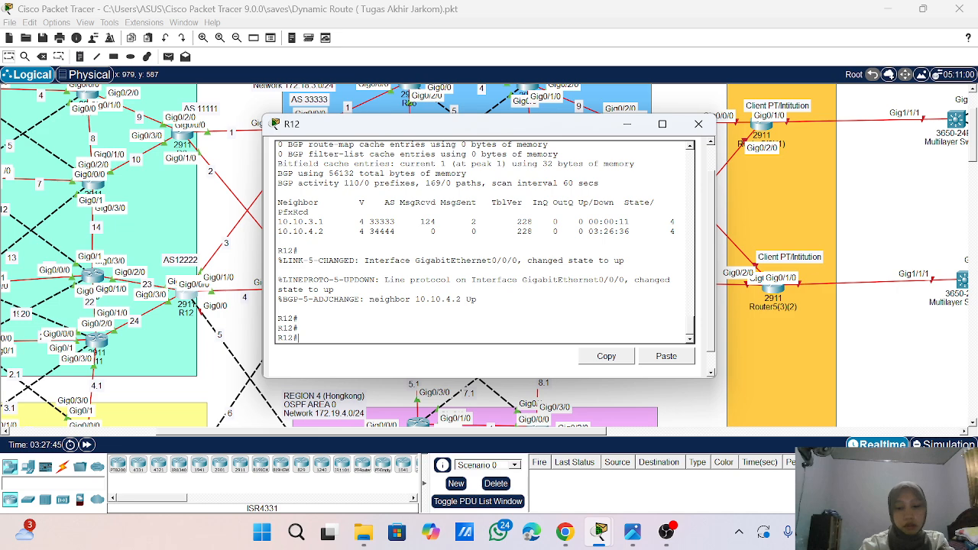
{"action": "type", "text": "conf"}
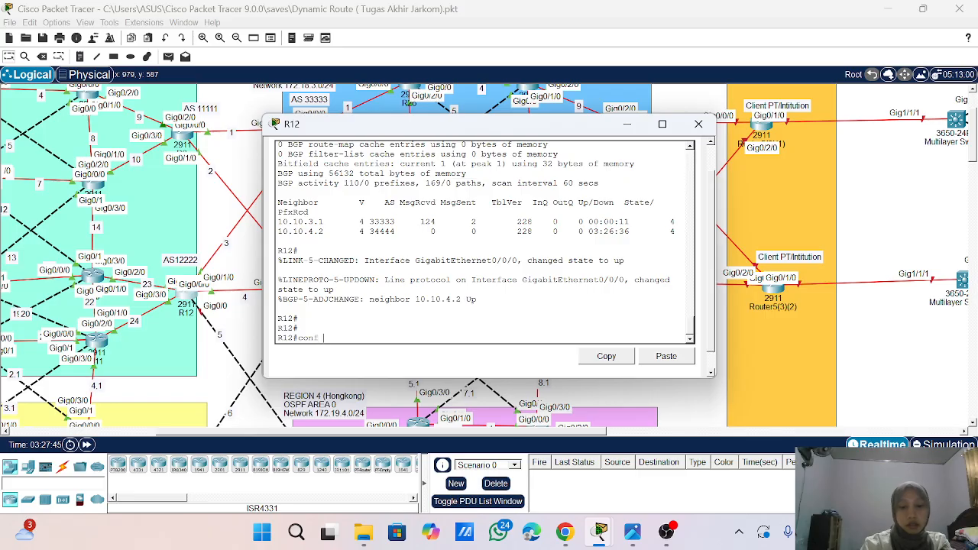
{"action": "type", "text": " t"}
{"action": "key", "text": "Return"}
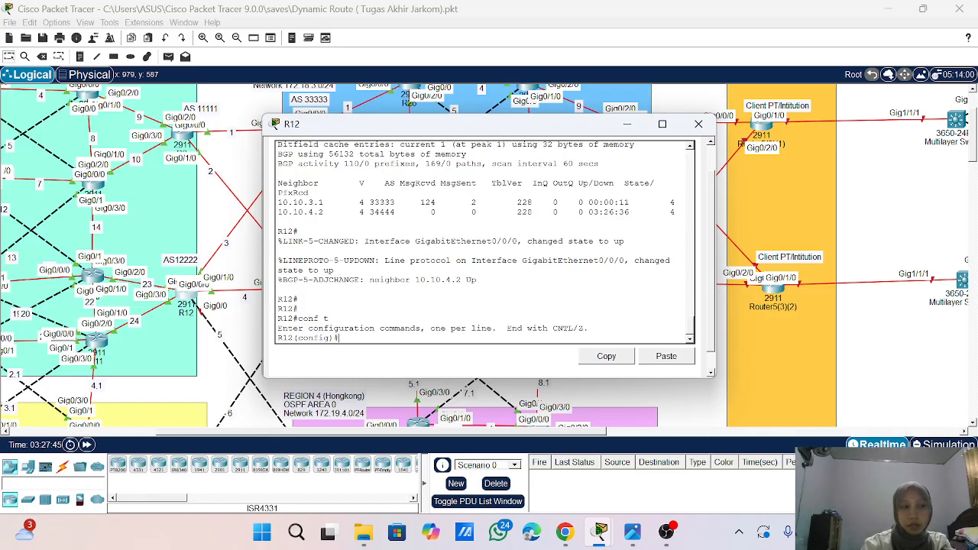
{"action": "type", "text": "router b"}
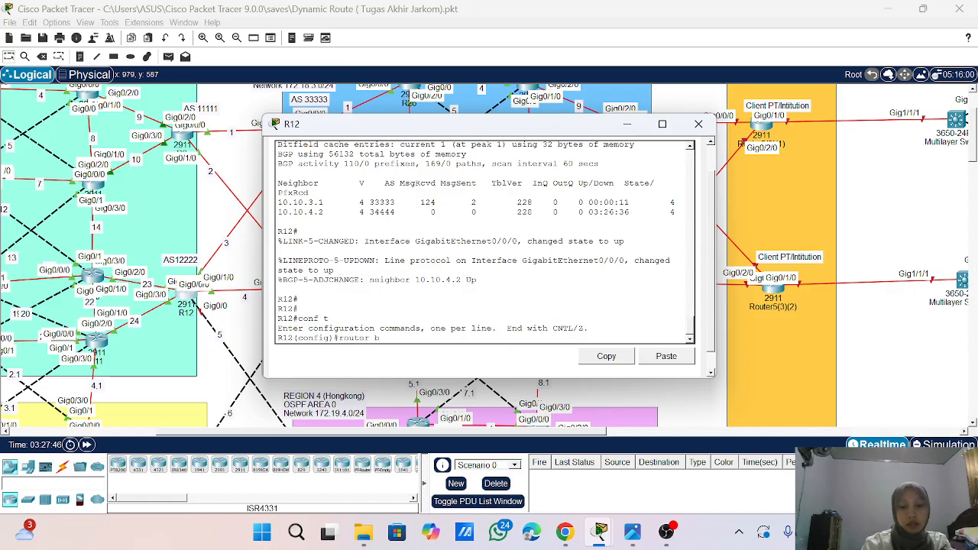
{"action": "type", "text": "gp"}
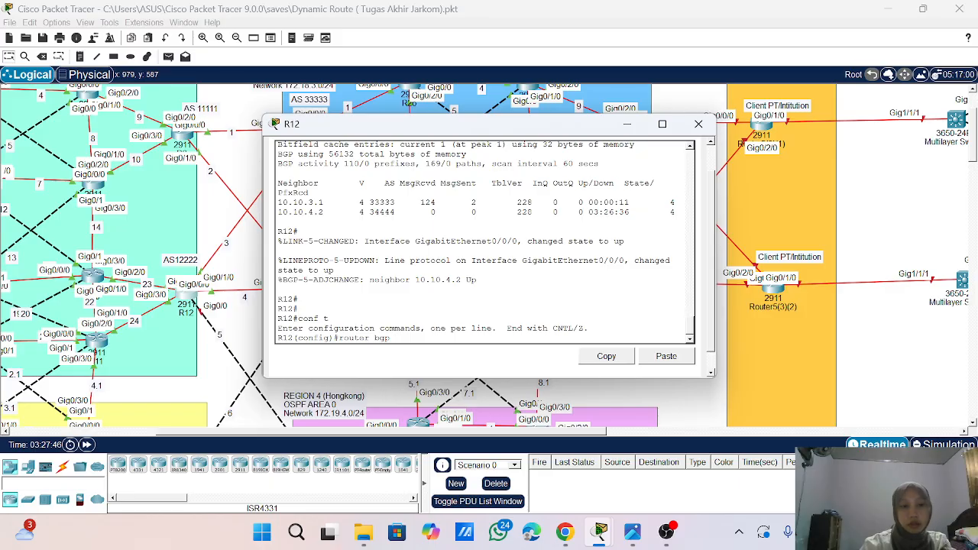
{"action": "type", "text": " 12222"}
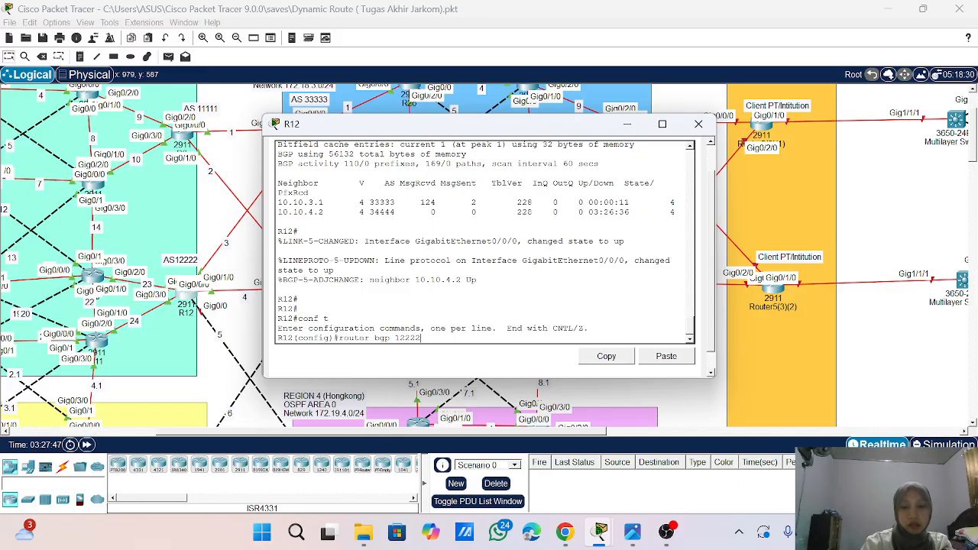
{"action": "key", "text": "Return"}
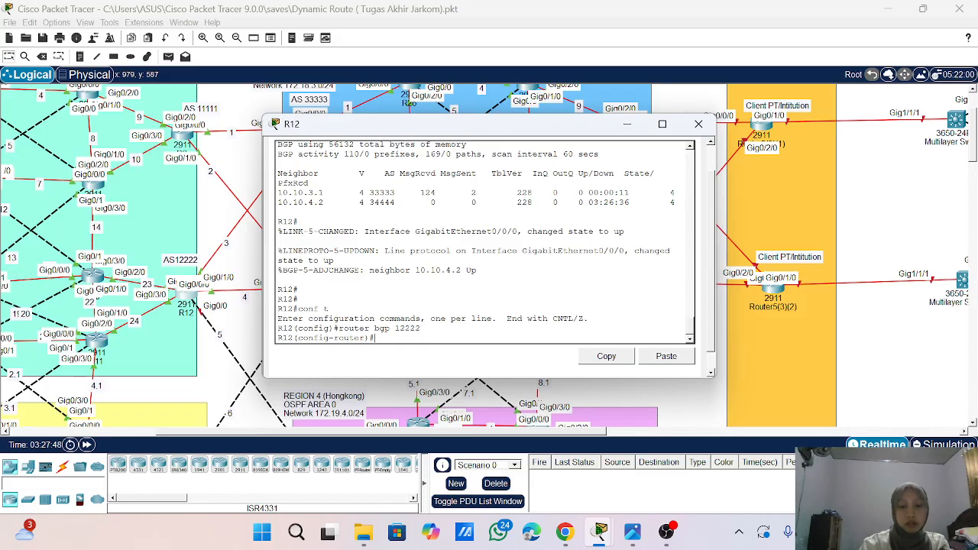
- Define BGP neighbor 10.10.4.2 with remote AS 34444 on R12 and close its window
{"action": "type", "text": "nei"}
{"action": "key", "text": "Tab"}
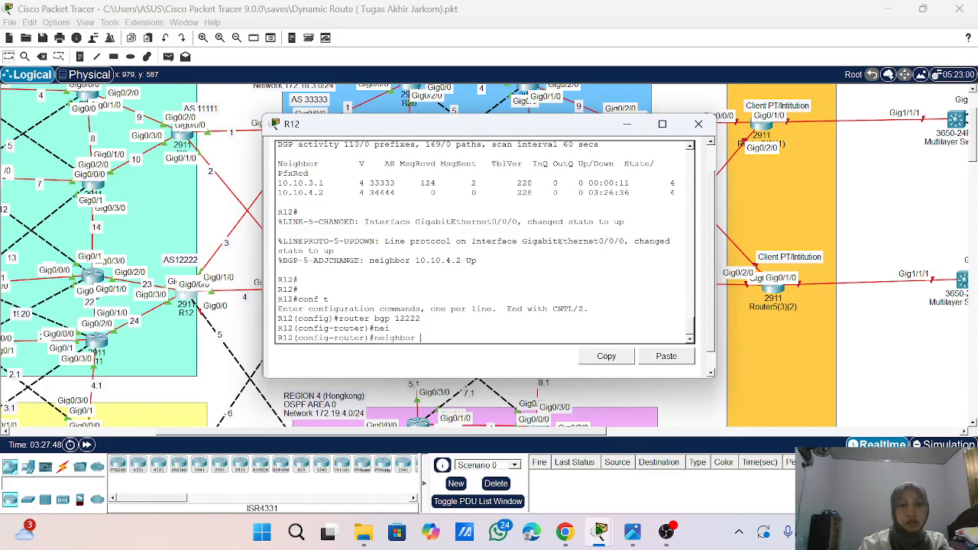
{"action": "key", "text": "BackSpace"}
{"action": "key", "text": "BackSpace"}
{"action": "key", "text": "BackSpace"}
{"action": "key", "text": "BackSpace"}
{"action": "key", "text": "BackSpace"}
{"action": "key", "text": "BackSpace"}
{"action": "key", "text": "BackSpace"}
{"action": "key", "text": "BackSpace"}
{"action": "key", "text": "BackSpace"}
{"action": "type", "text": "redistribute ospf 1"}
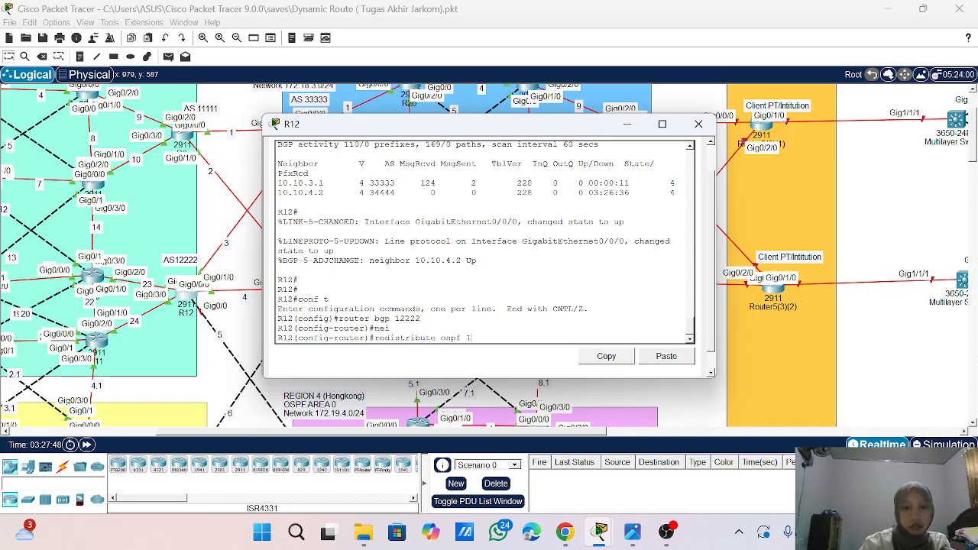
{"action": "key", "text": "Up"}
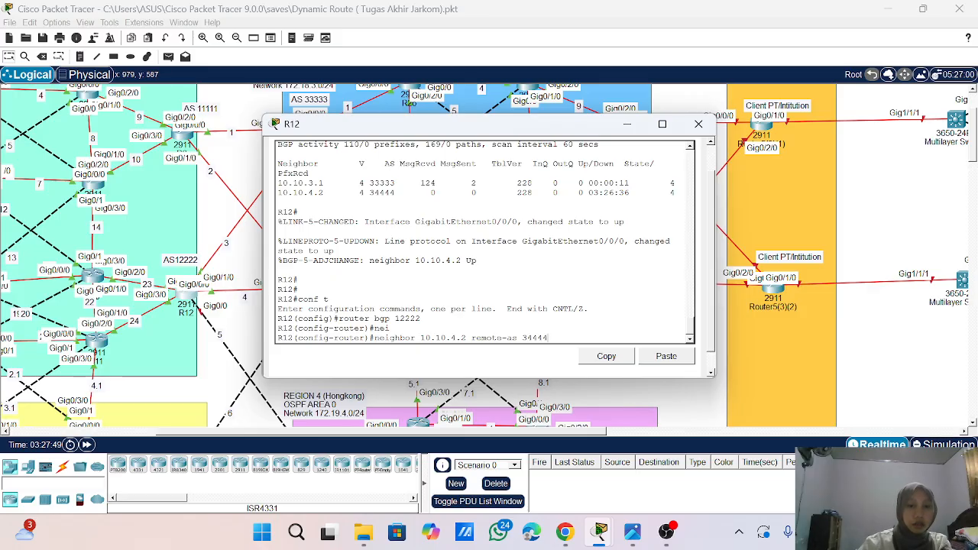
{"action": "left_click_drag", "start_coordinate": [431, 130], "coordinate": [511, 111]}
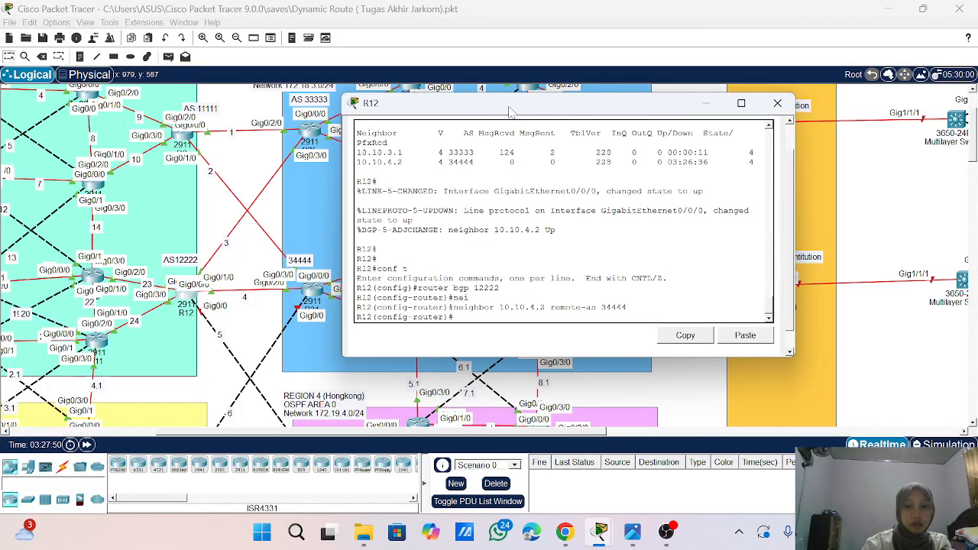
{"action": "key", "text": "Return"}
{"action": "key", "text": "Return"}
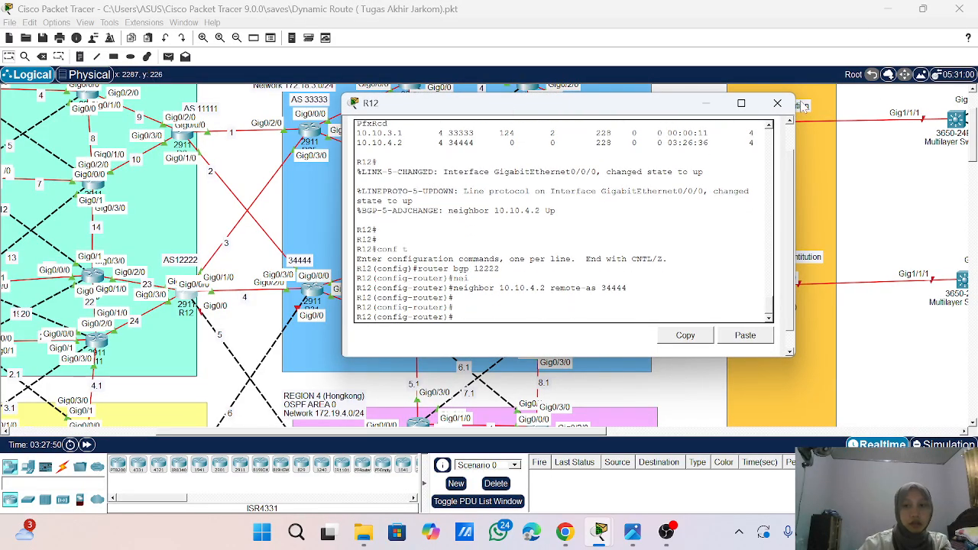
{"action": "left_click", "coordinate": [777, 103]}
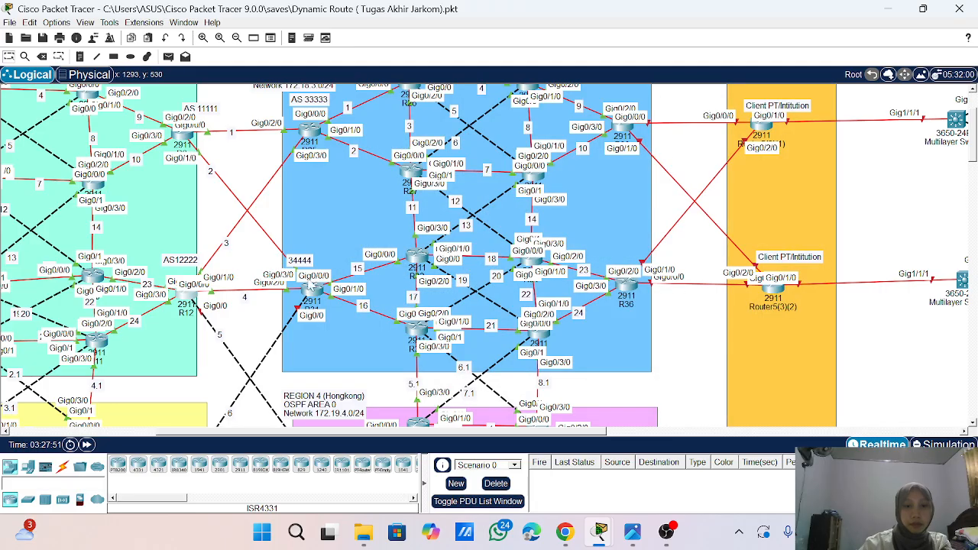
- Redistribute OSPF 1 into BGP 34444 on R31
{"action": "left_click", "coordinate": [313, 293]}
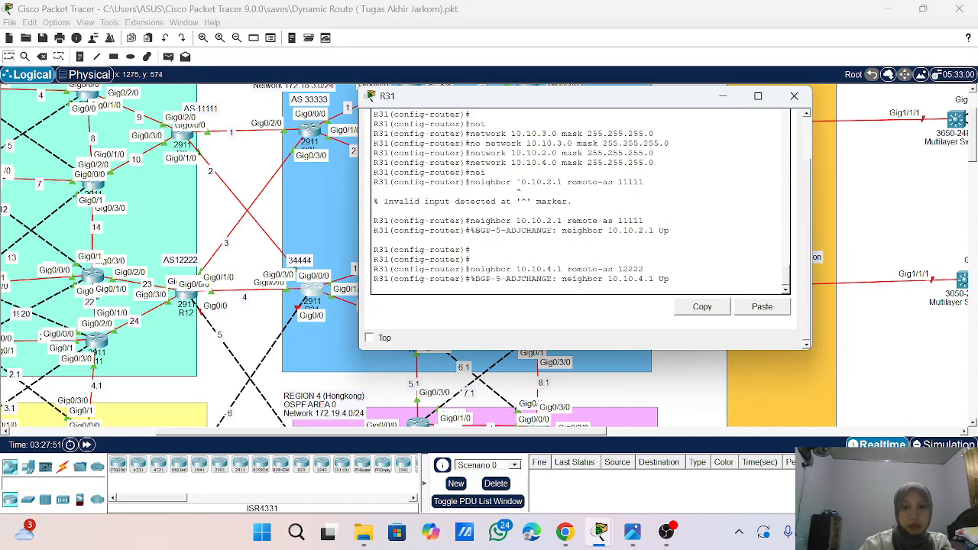
{"action": "key", "text": "Return"}
{"action": "key", "text": "Return"}
{"action": "key", "text": "Return"}
{"action": "key", "text": "Return"}
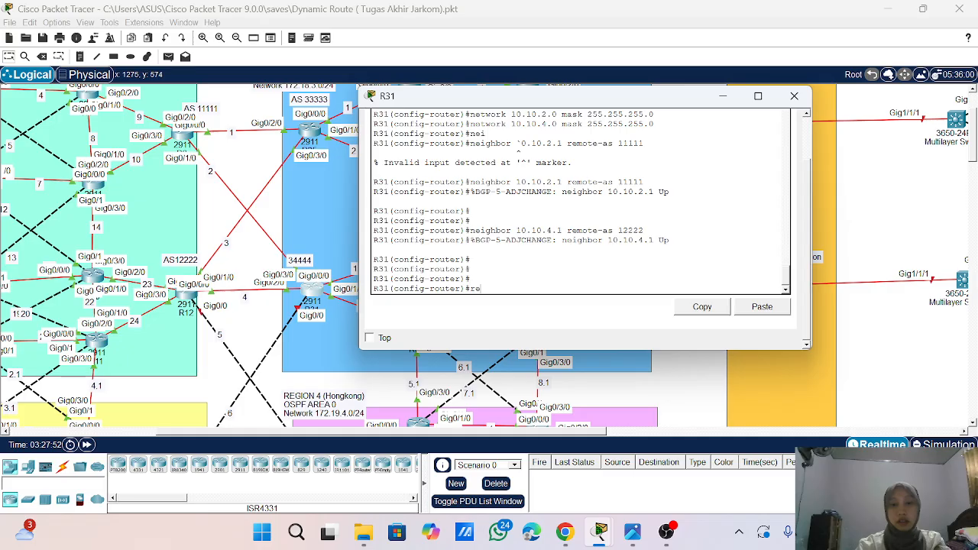
{"action": "type", "text": "re"}
{"action": "key", "text": "Tab"}
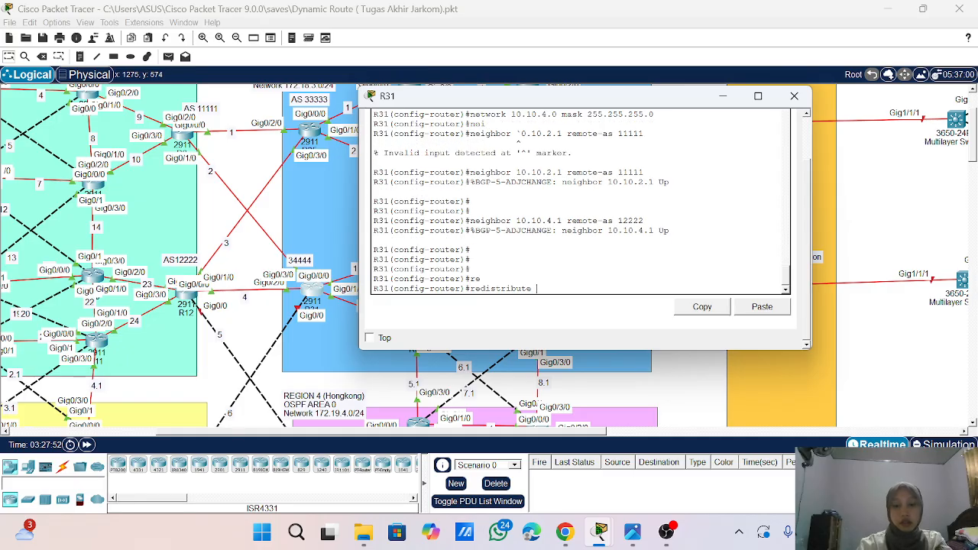
{"action": "type", "text": "ospf 1"}
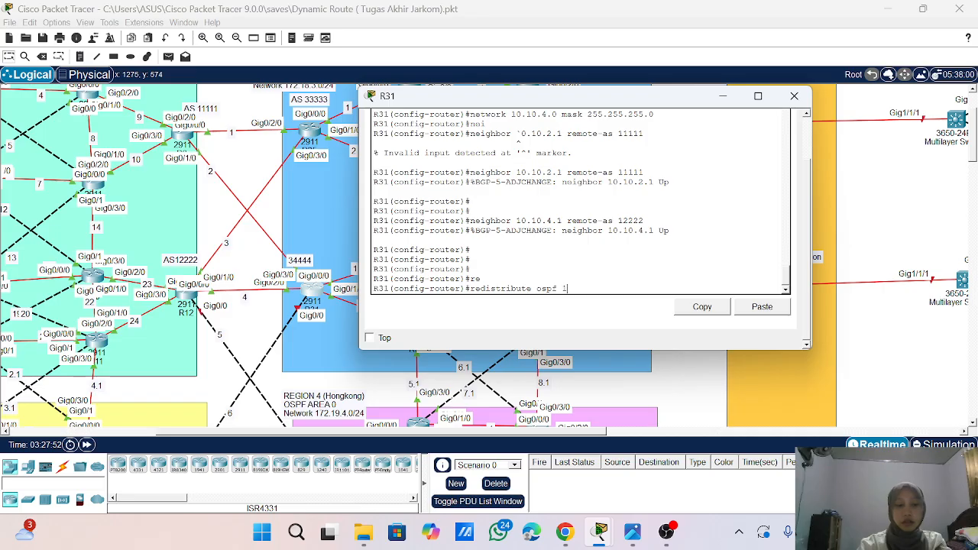
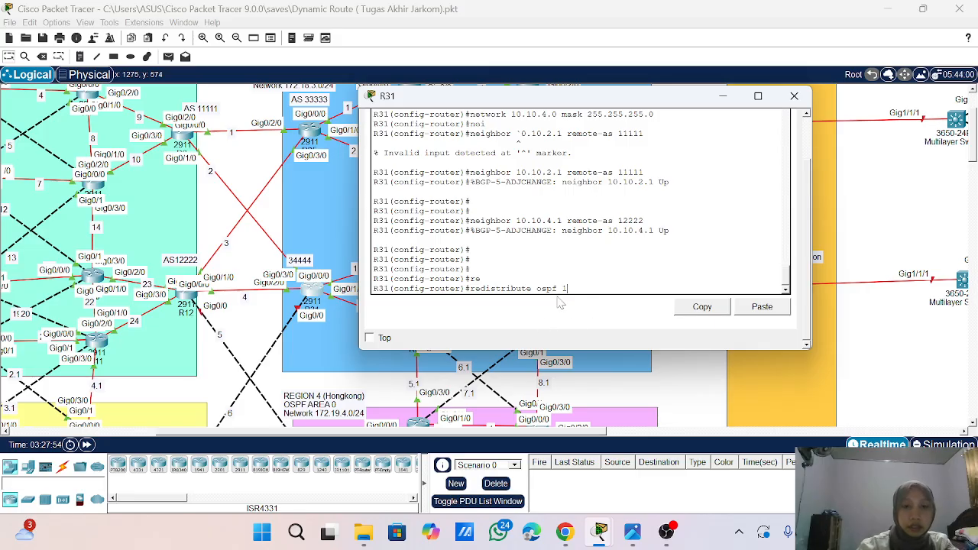
- Redistribute OSPF process 1 into BGP on router R31
{"action": "scroll", "coordinate": [241, 333], "scroll_direction": "down", "scroll_amount": 5}
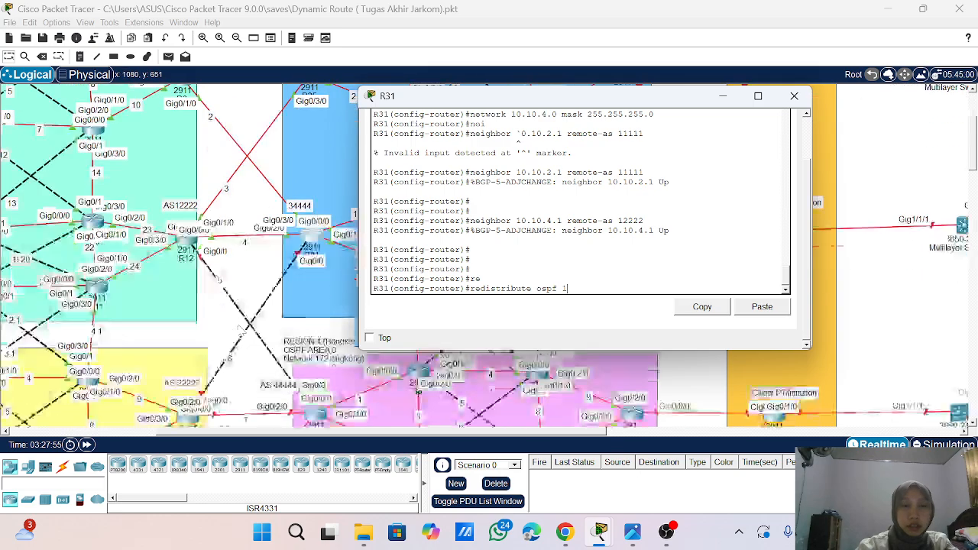
{"action": "scroll", "coordinate": [242, 334], "scroll_direction": "up", "scroll_amount": 1}
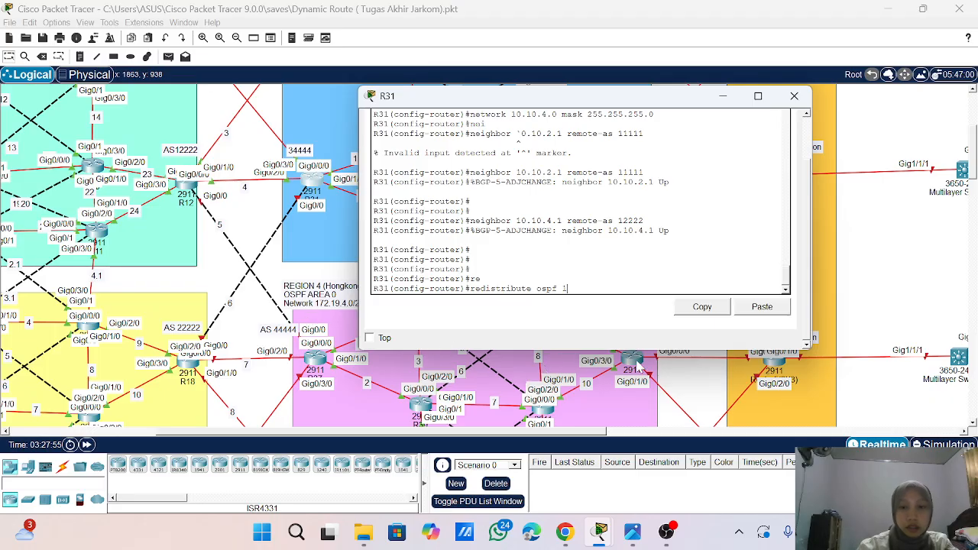
{"action": "key", "text": "Return"}
{"action": "key", "text": "Return"}
{"action": "key", "text": "Return"}
{"action": "key", "text": "Return"}
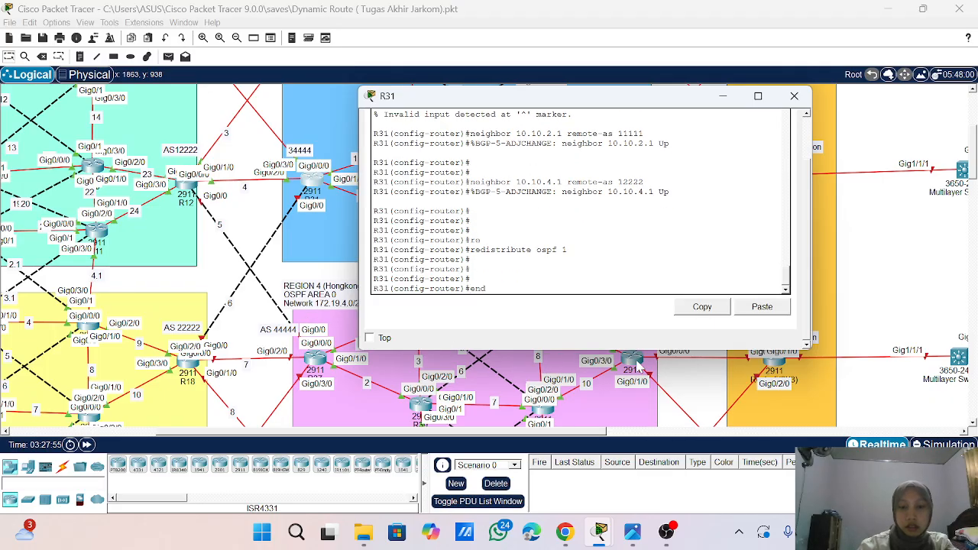
- Exit configuration mode on R31 and save its running configuration with wr
{"action": "type", "text": "end"}
{"action": "key", "text": "Return"}
{"action": "key", "text": "Return"}
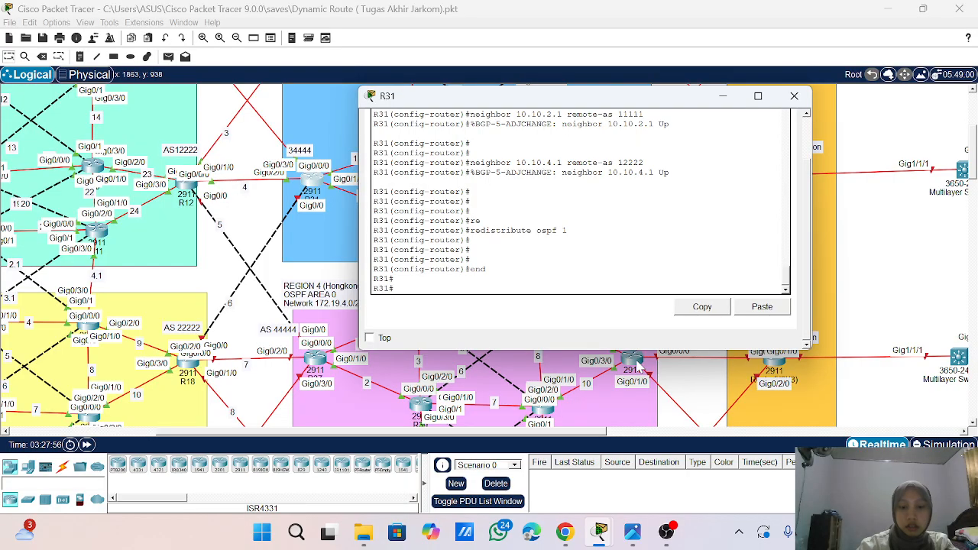
{"action": "type", "text": "wr"}
{"action": "key", "text": "Return"}
{"action": "key", "text": "Return"}
{"action": "key", "text": "Return"}
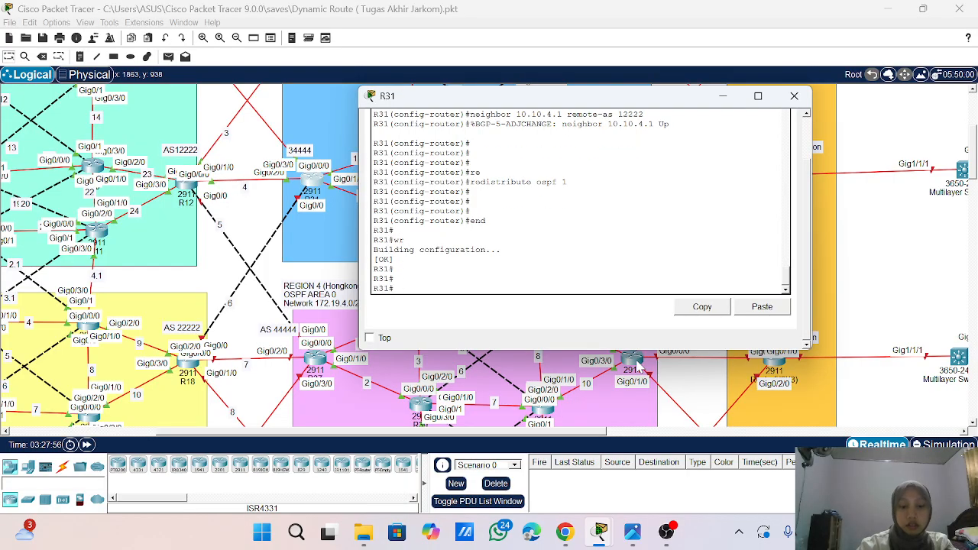
- Show the IP BGP summary on R31 to check its neighbors, and close the router's window
{"action": "type", "text": "w\\shosho"}
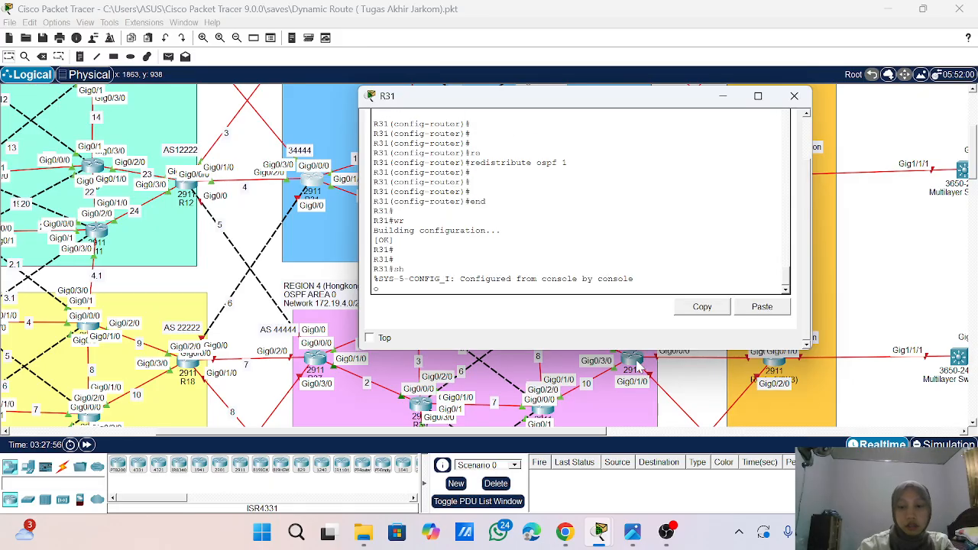
{"action": "key", "text": "Return"}
{"action": "key", "text": "Return"}
{"action": "type", "text": "sj"}
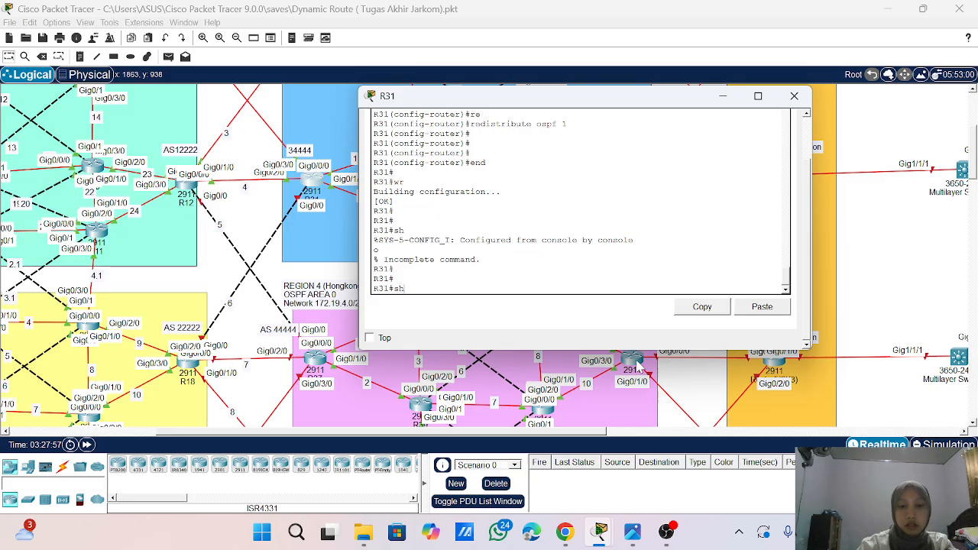
{"action": "type", "text": "o ip bgp summ"}
{"action": "key", "text": "Tab"}
{"action": "key", "text": "Return"}
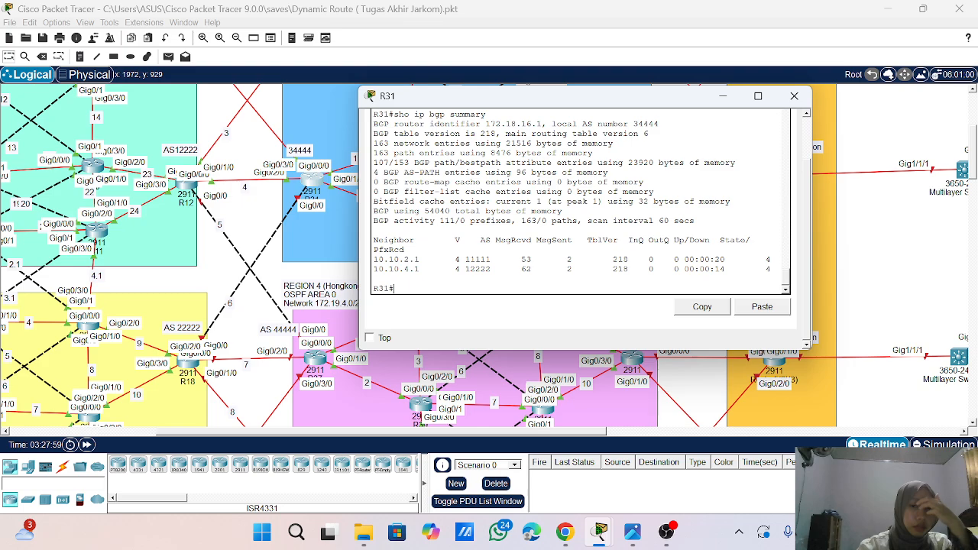
{"action": "left_click", "coordinate": [793, 95]}
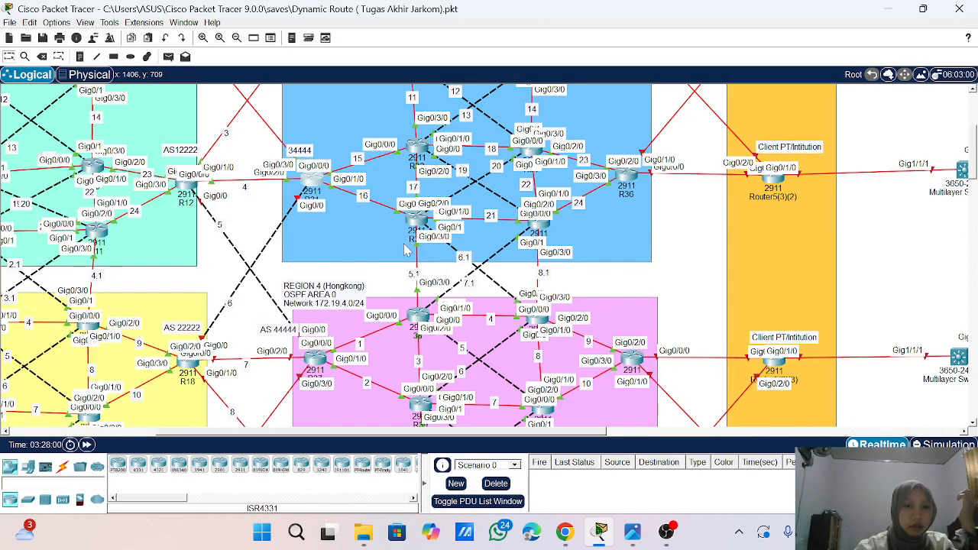
- Open the command line of router R18 in AS 22222 and bring up its user prompt
{"action": "scroll", "coordinate": [203, 351], "scroll_direction": "down", "scroll_amount": 3}
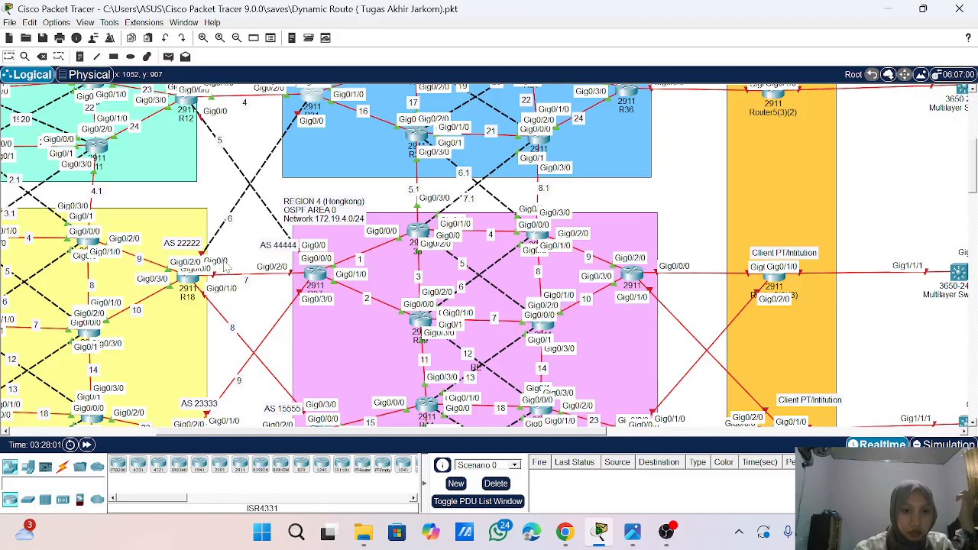
{"action": "scroll", "coordinate": [226, 264], "scroll_direction": "up", "scroll_amount": 1}
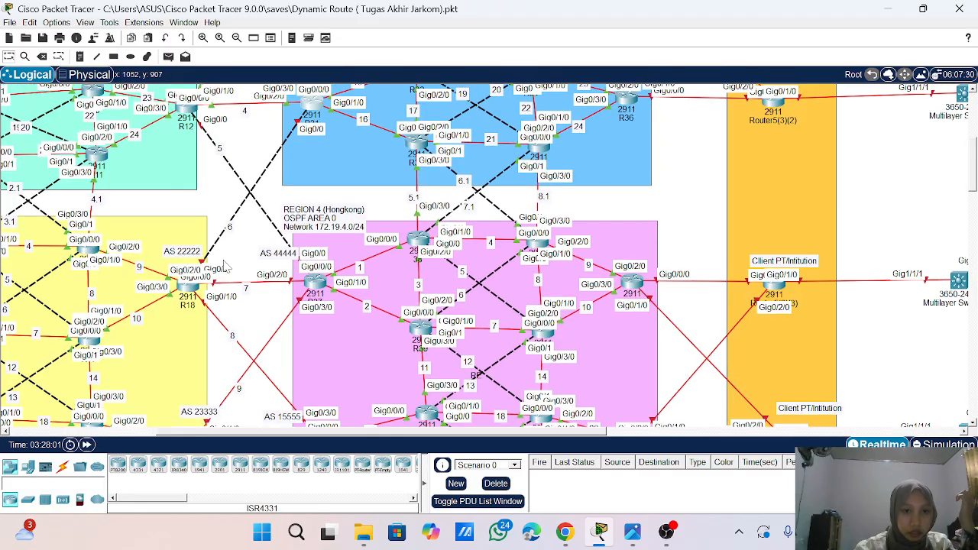
{"action": "left_click", "coordinate": [192, 298]}
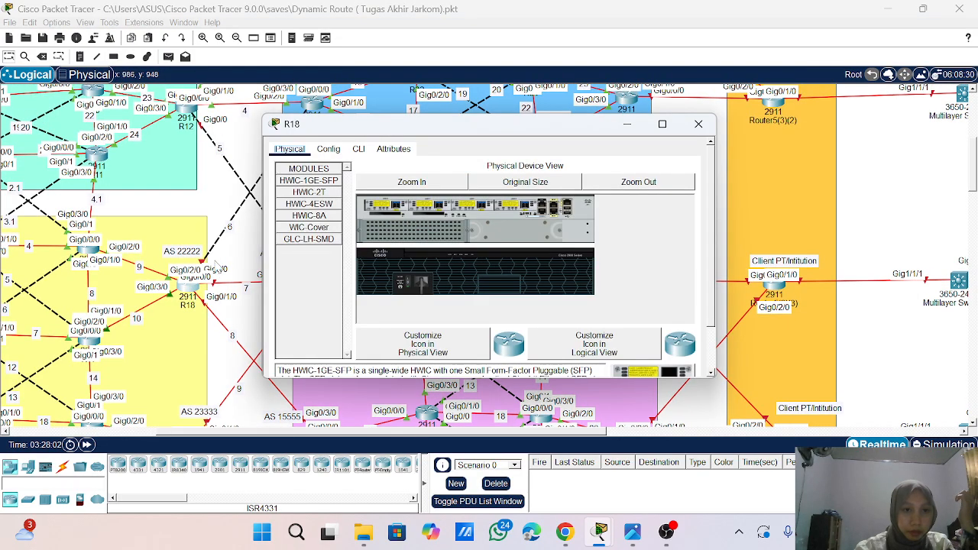
{"action": "left_click", "coordinate": [359, 149]}
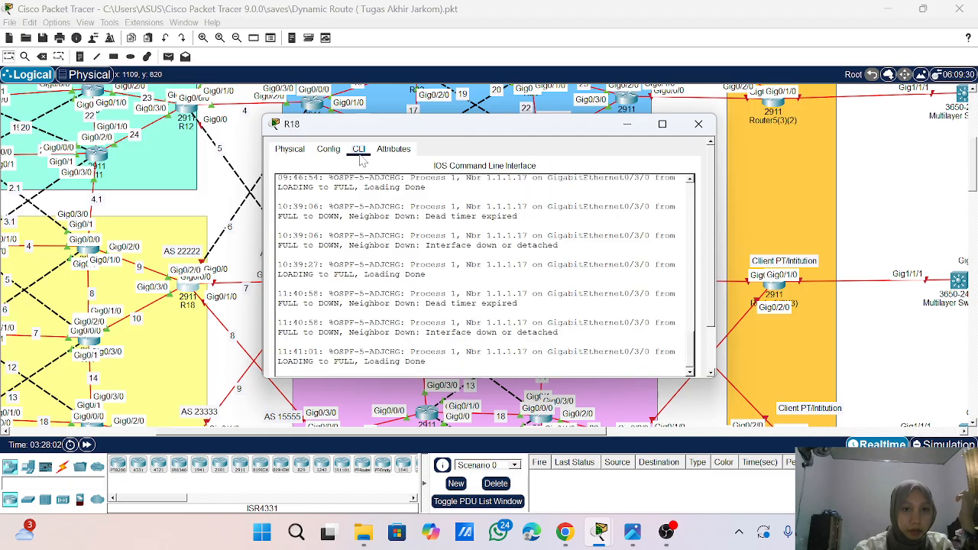
{"action": "scroll", "coordinate": [484, 267], "scroll_direction": "down", "scroll_amount": 2}
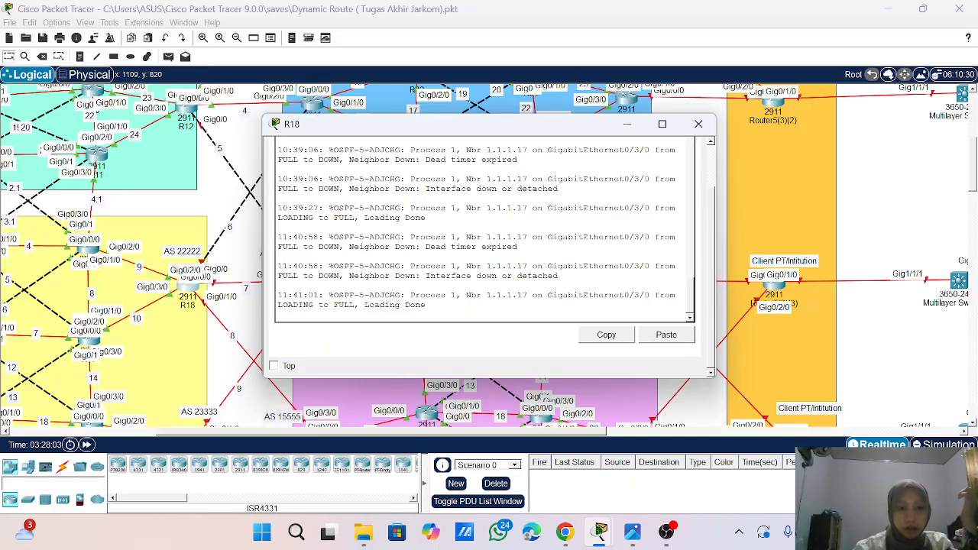
{"action": "key", "text": "Return"}
{"action": "key", "text": "Return"}
{"action": "key", "text": "Return"}
{"action": "key", "text": "Return"}
{"action": "key", "text": "Return"}
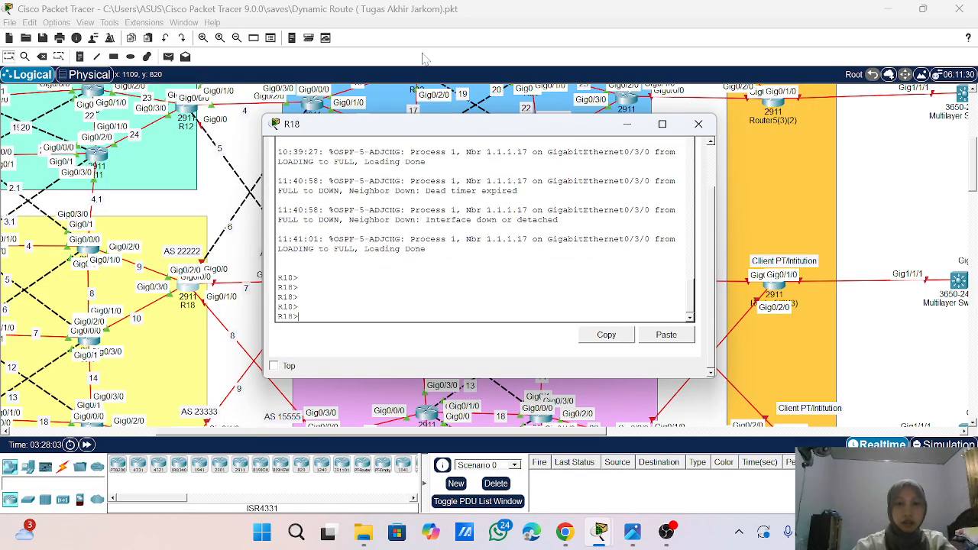
- Enter privileged mode and global configuration mode on R18
{"action": "left_click_drag", "start_coordinate": [414, 125], "coordinate": [483, 112]}
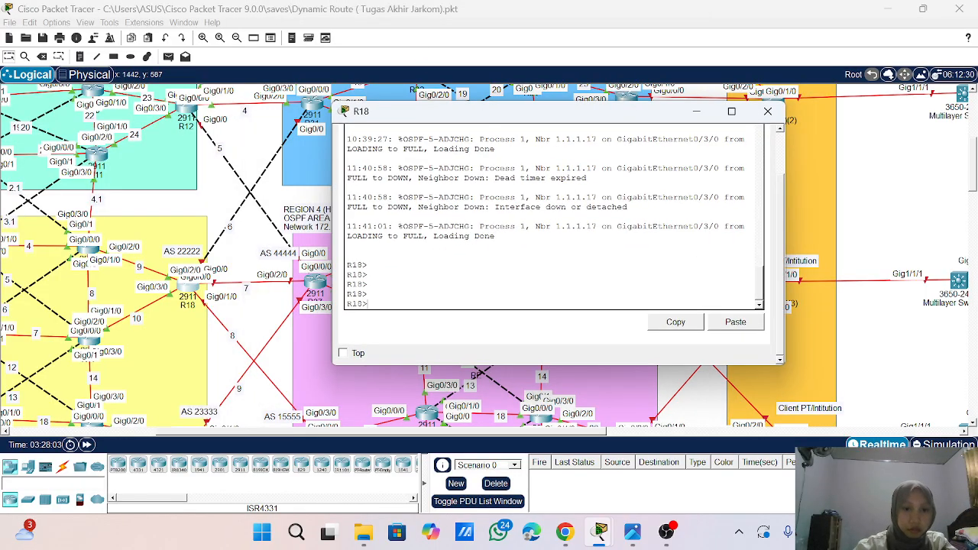
{"action": "type", "text": "ena"}
{"action": "key", "text": "Return"}
{"action": "type", "text": "conf t"}
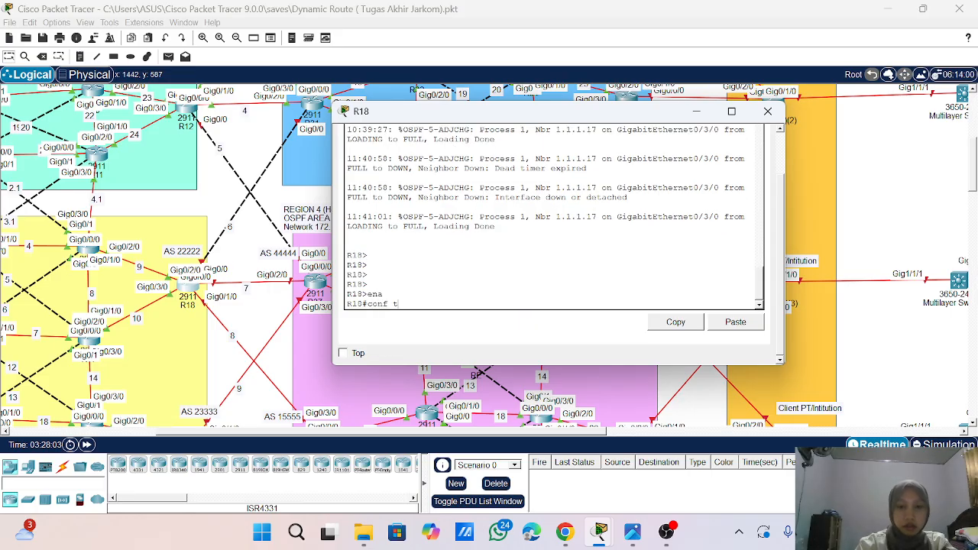
{"action": "key", "text": "Return"}
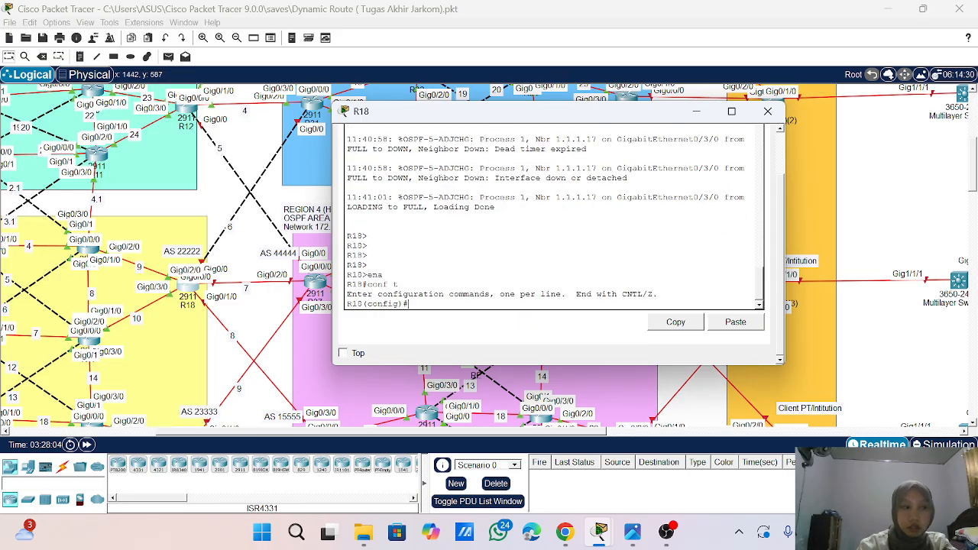
- Assign IP address 10.10.7.1 with mask 255.255.255.0 to R18's interface g0/0/0 and enable the interface
{"action": "type", "text": "int"}
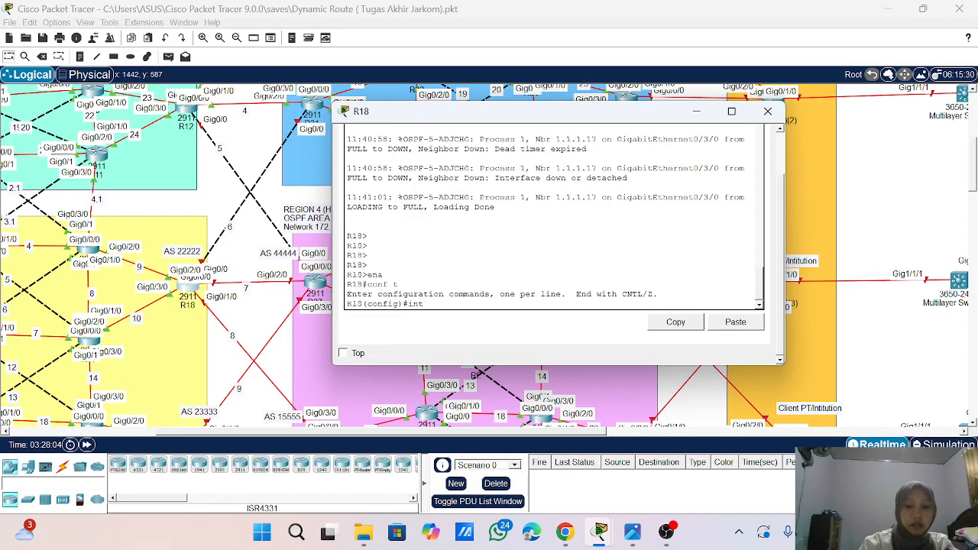
{"action": "type", "text": " g0/0"}
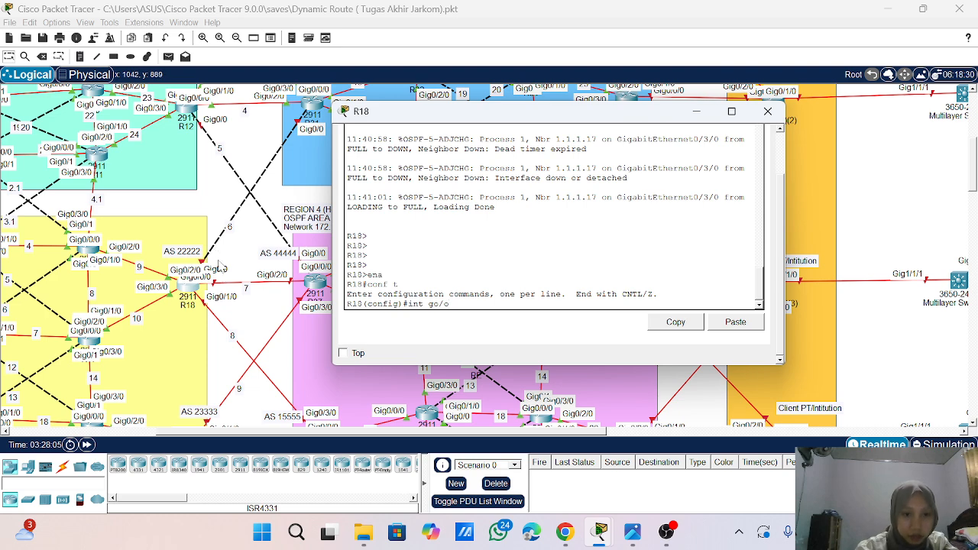
{"action": "key", "text": "BackSpace"}
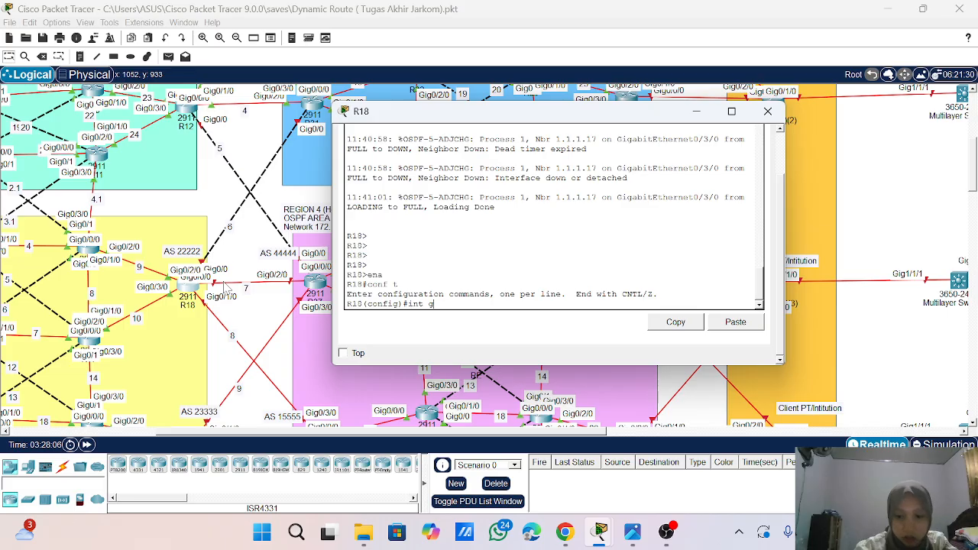
{"action": "type", "text": "0/0/0"}
{"action": "key", "text": "Return"}
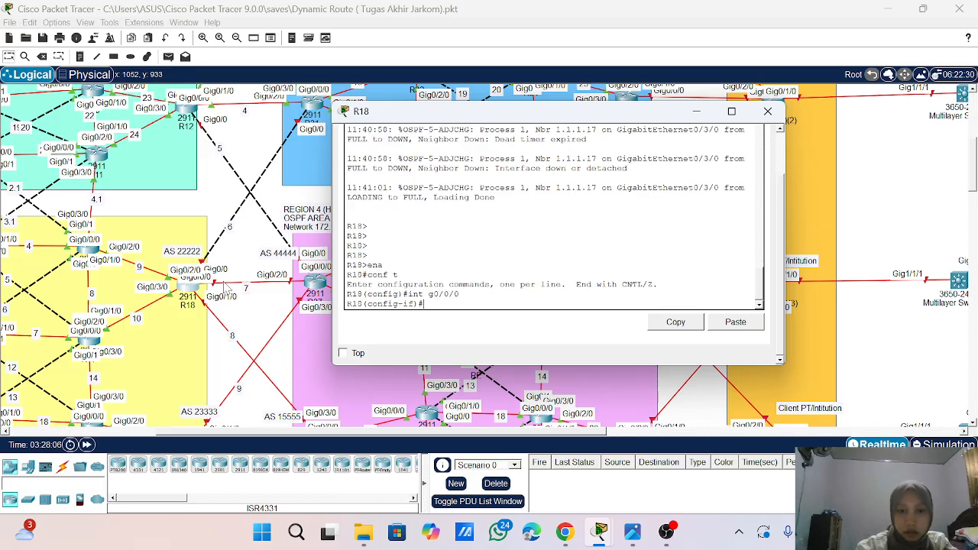
{"action": "type", "text": "ip "}
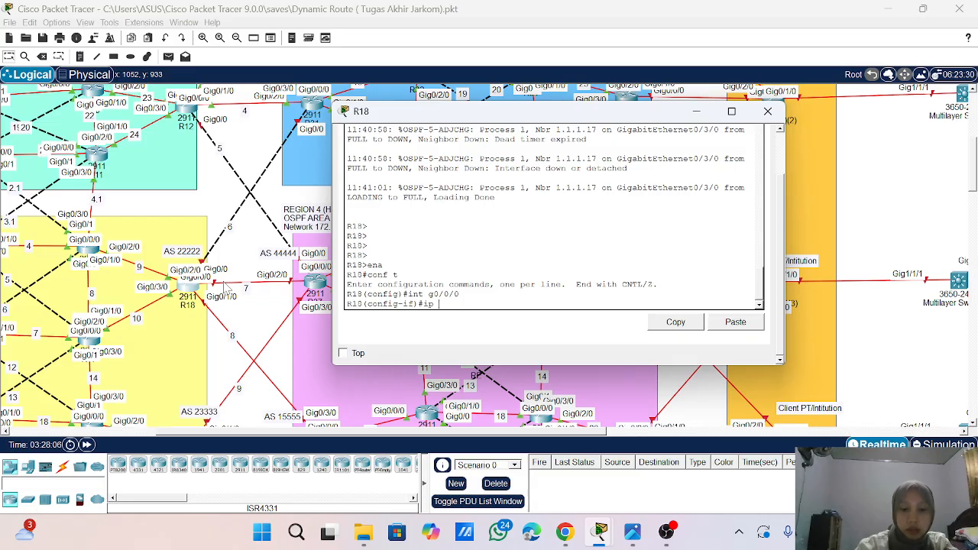
{"action": "type", "text": "add"}
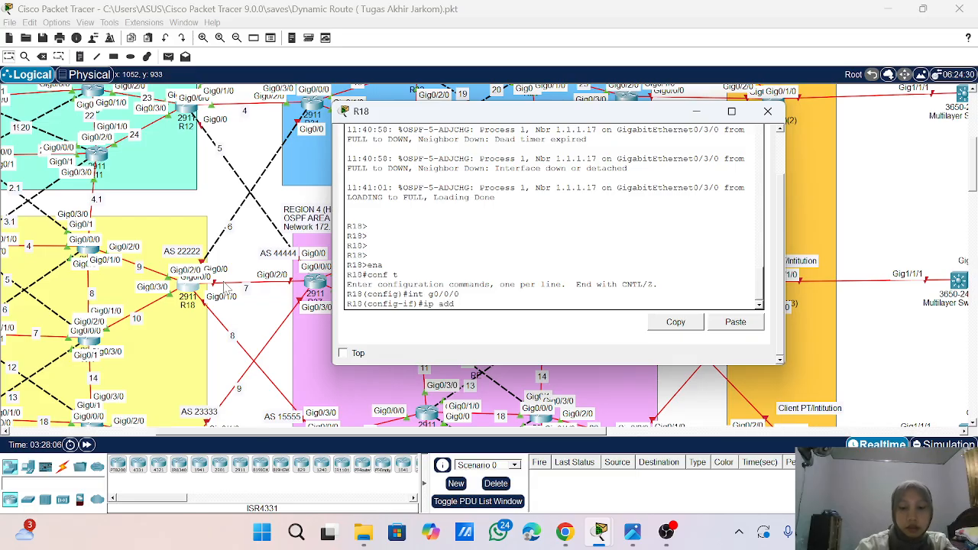
{"action": "type", "text": " 10.10.7.1"}
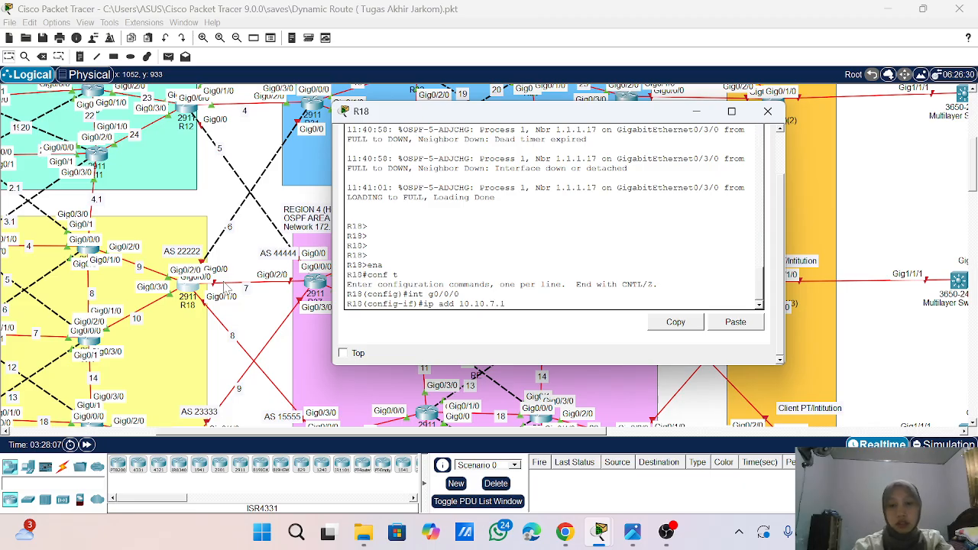
{"action": "type", "text": " 255"}
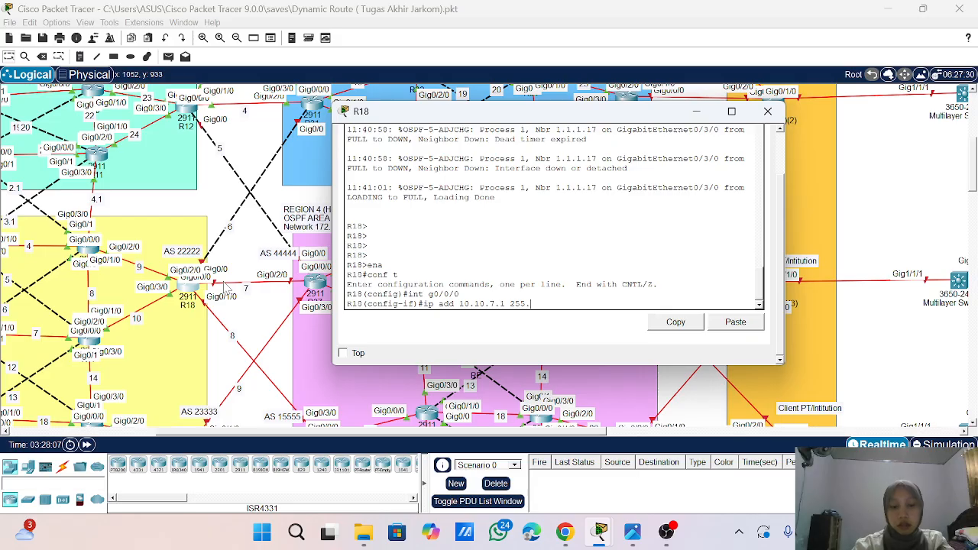
{"action": "type", "text": ".255.25"}
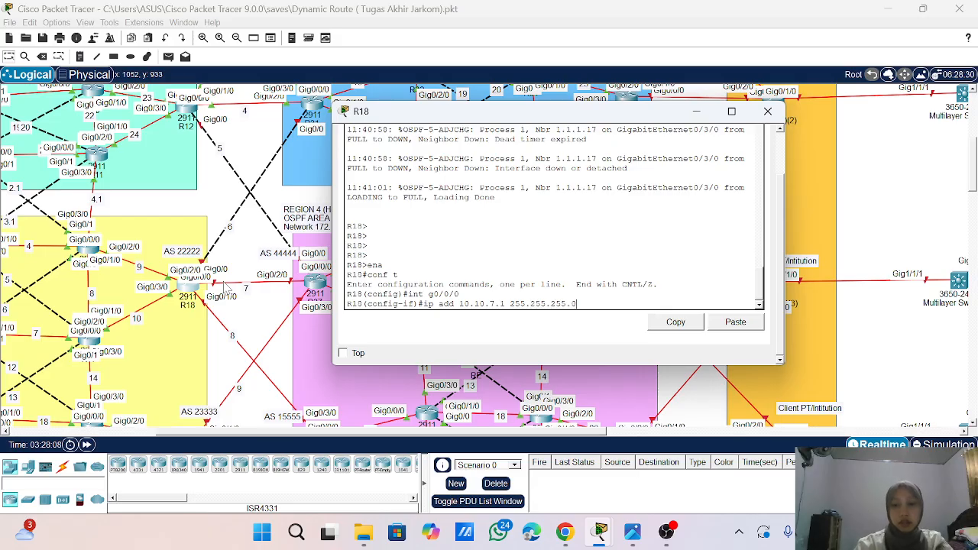
{"action": "type", "text": "5.0"}
{"action": "key", "text": "Return"}
{"action": "type", "text": "no sh"}
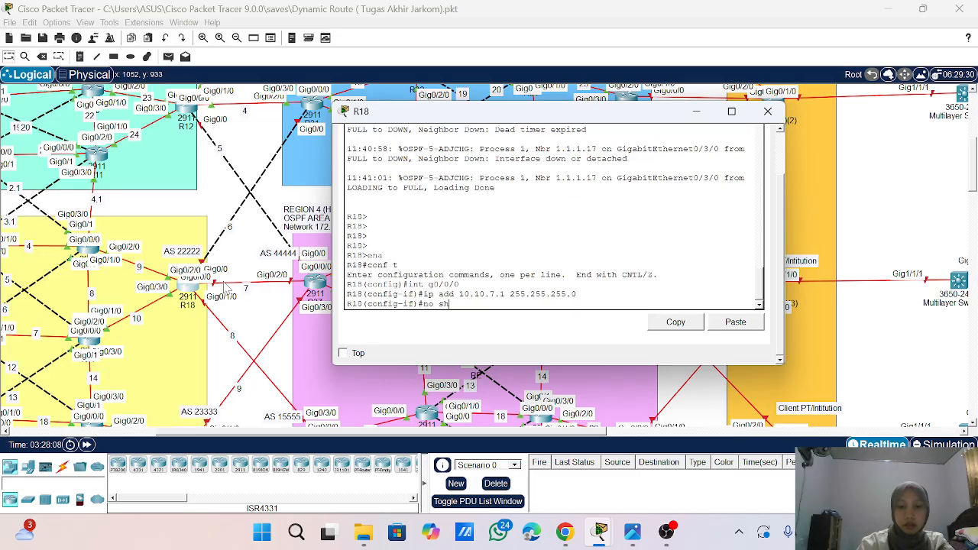
{"action": "key", "text": "Return"}
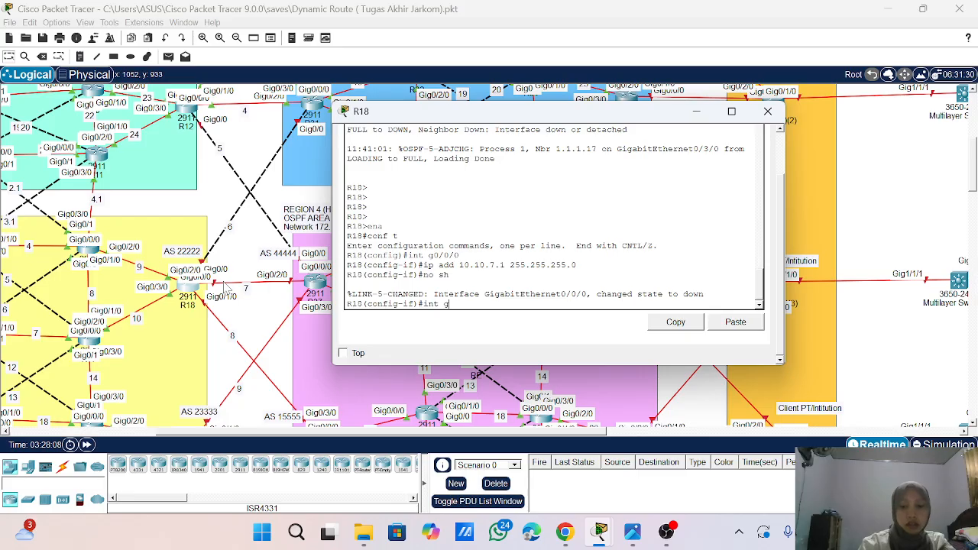
- Assign IP address 10.10.8.1 with mask 255.255.255.0 to R18's interface g0/1/0
{"action": "type", "text": "int g0/1/0"}
{"action": "key", "text": "Return"}
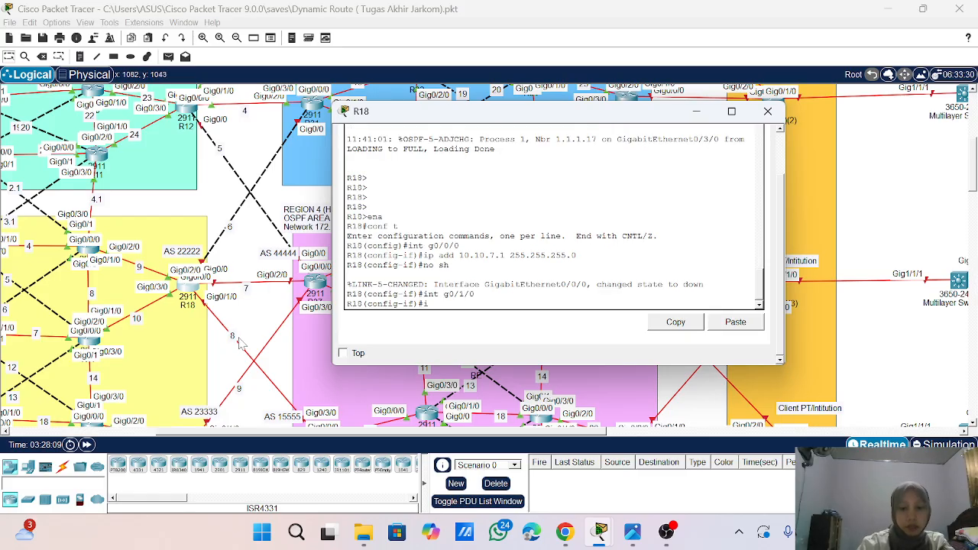
{"action": "type", "text": "ip add 1"}
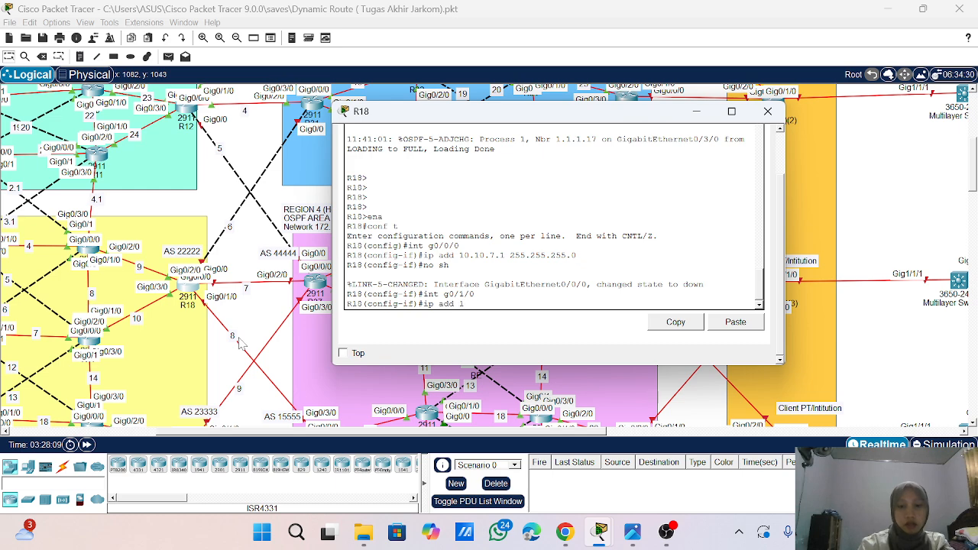
{"action": "type", "text": "0.10.8"}
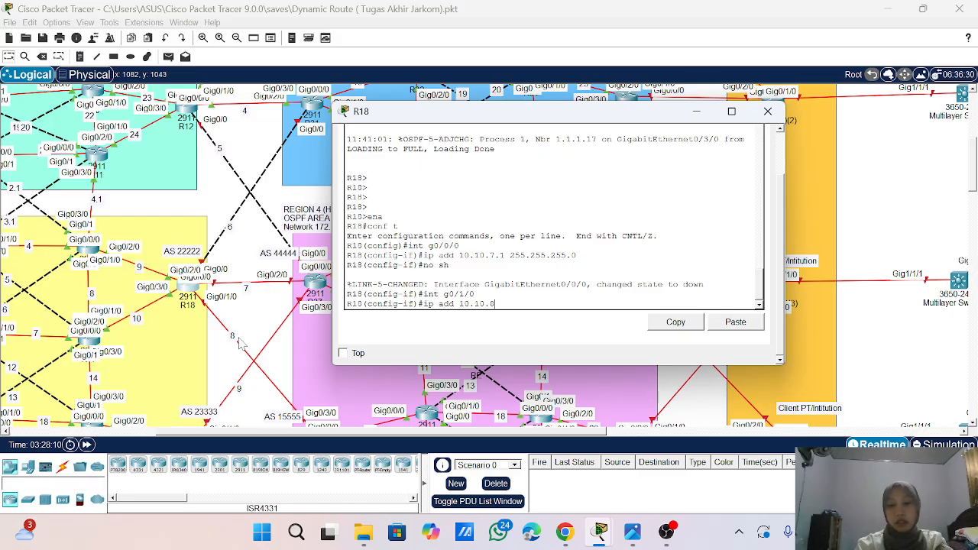
{"action": "type", "text": ".1 255.2"}
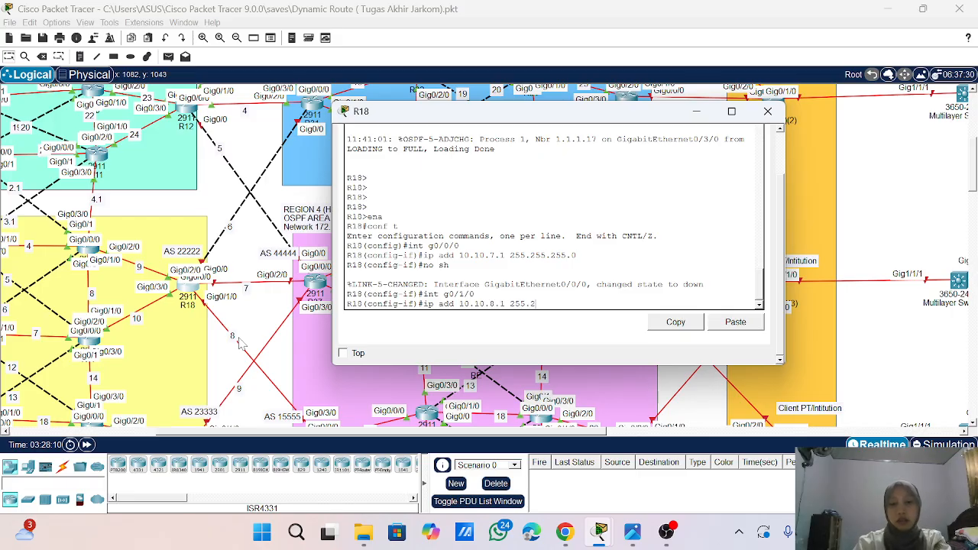
{"action": "type", "text": "55.255.0"}
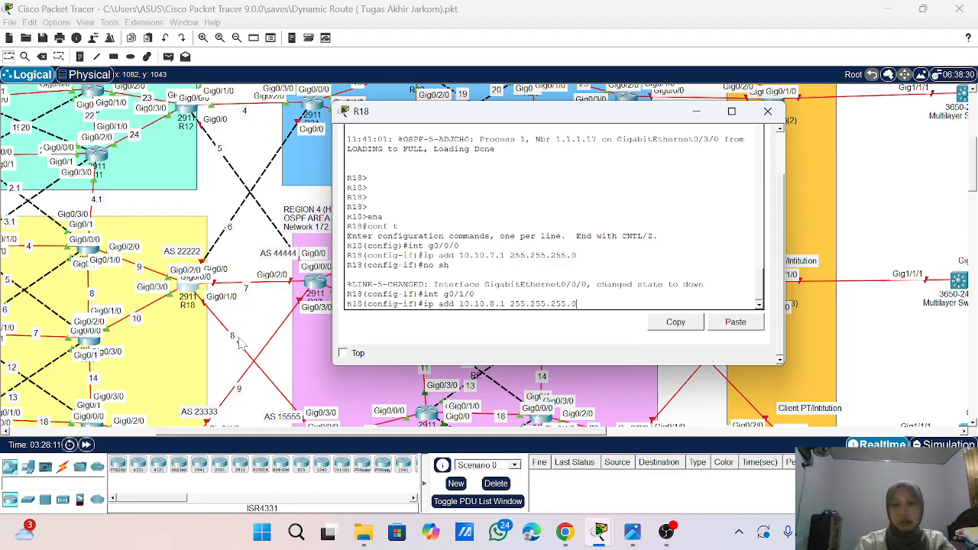
{"action": "key", "text": "Return"}
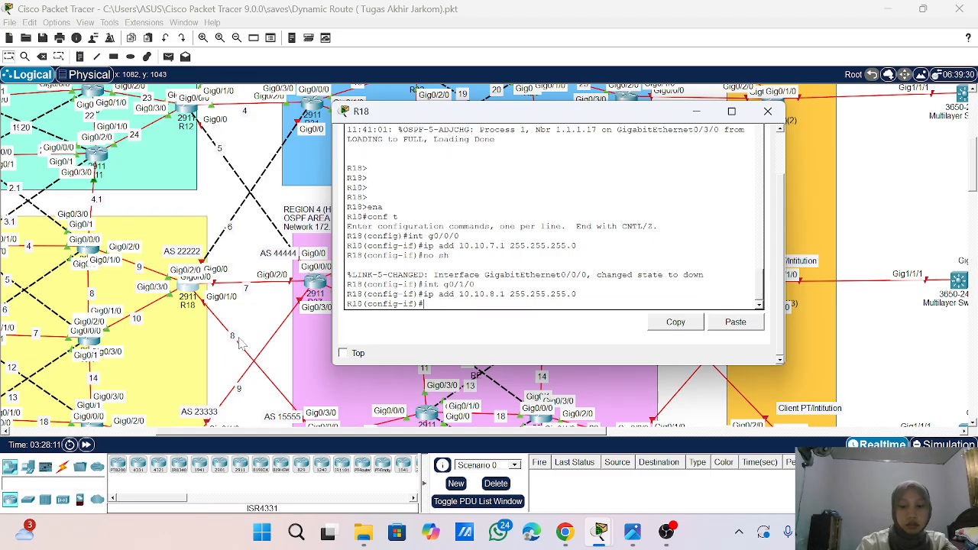
- Enable R18's interface g0/1/0 and enter the configuration of interface g0/0
{"action": "type", "text": "no sh"}
{"action": "key", "text": "Return"}
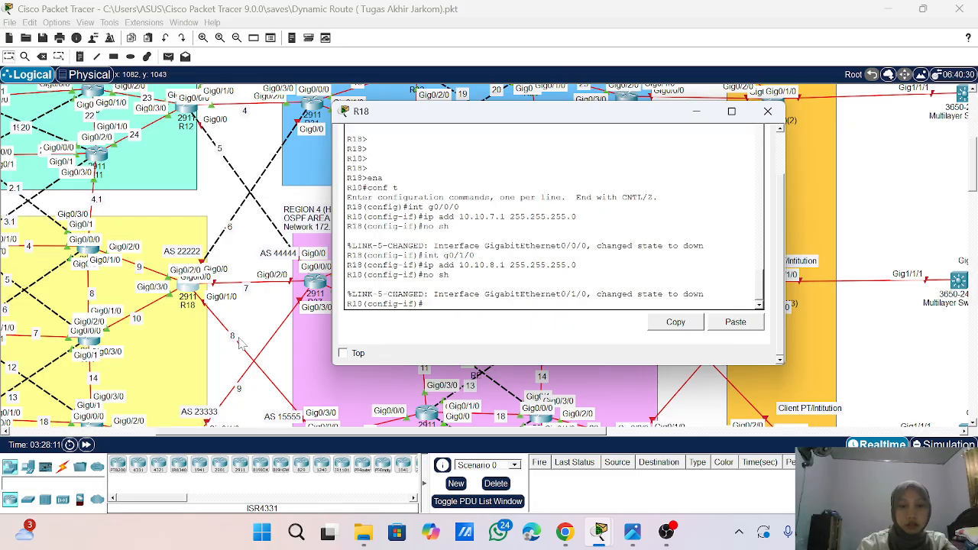
{"action": "type", "text": "int g0/0"}
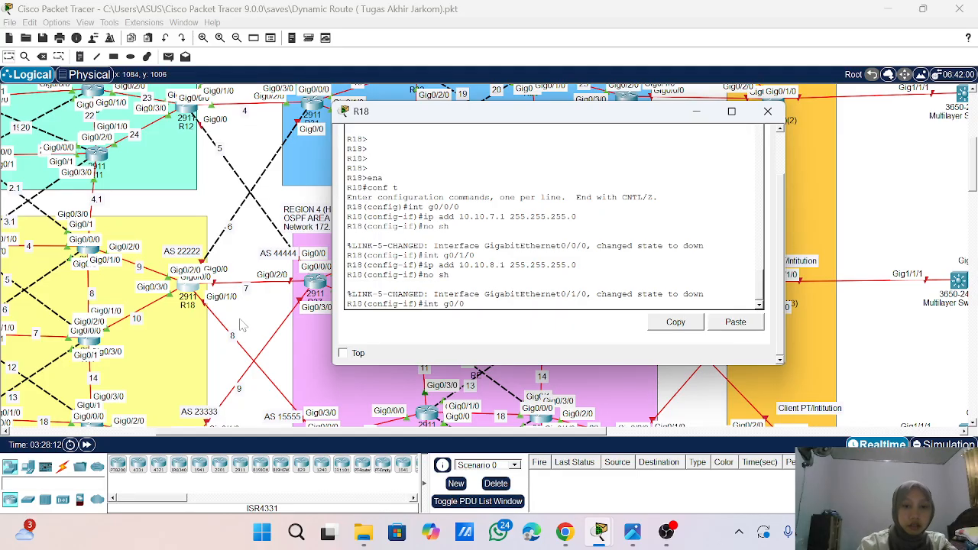
{"action": "key", "text": "Return"}
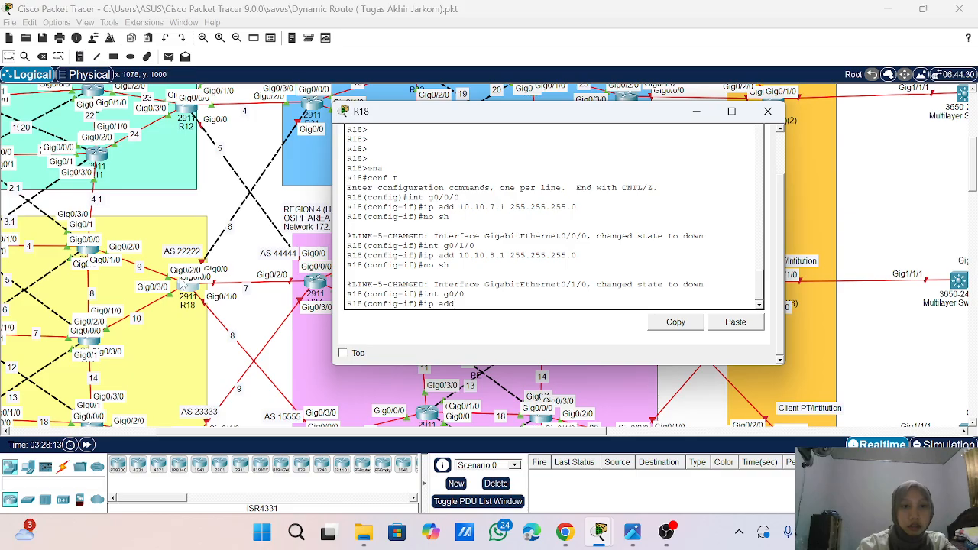
- Open the command line of router R31 in AS 34444 and close R18's window
{"action": "scroll", "coordinate": [241, 175], "scroll_direction": "up", "scroll_amount": 3}
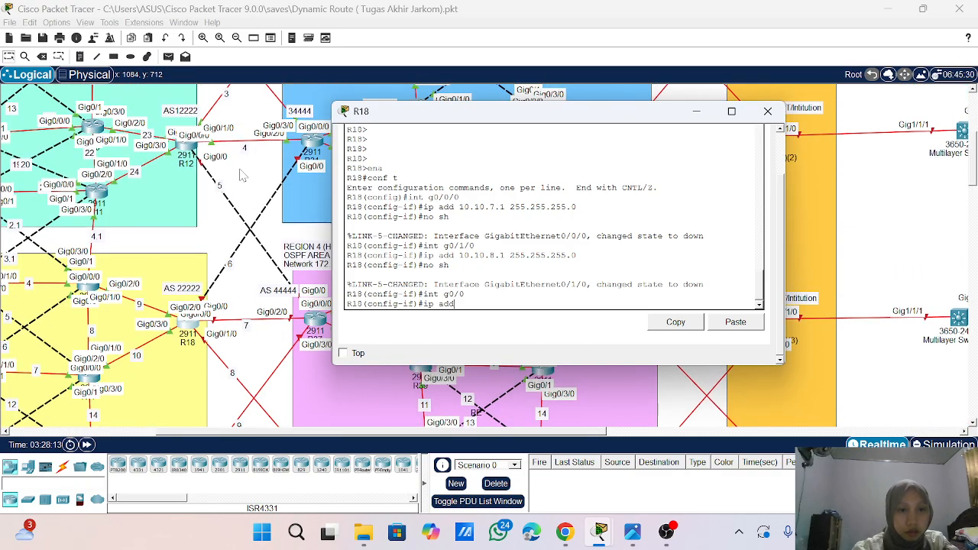
{"action": "scroll", "coordinate": [239, 170], "scroll_direction": "down", "scroll_amount": 1}
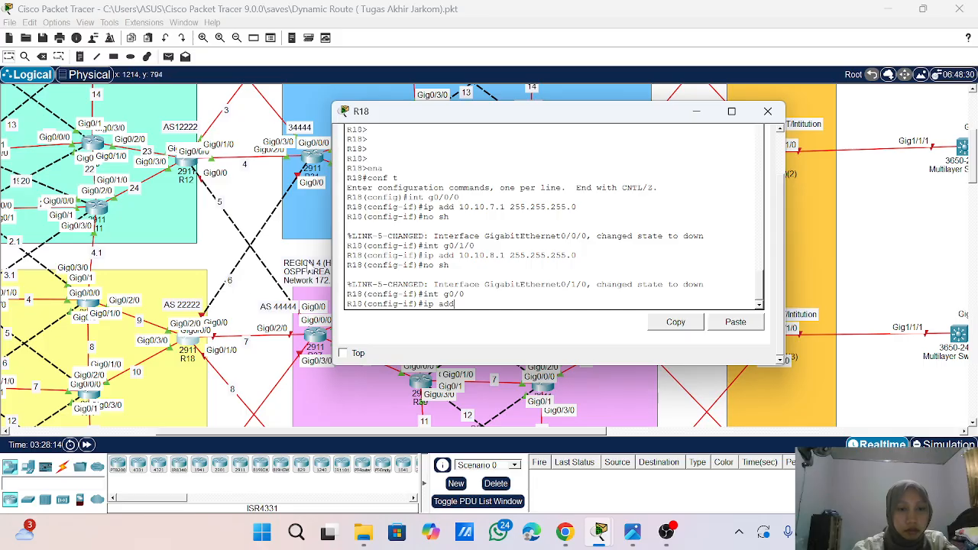
{"action": "left_click", "coordinate": [343, 353]}
{"action": "left_click_drag", "start_coordinate": [409, 111], "coordinate": [533, 112]}
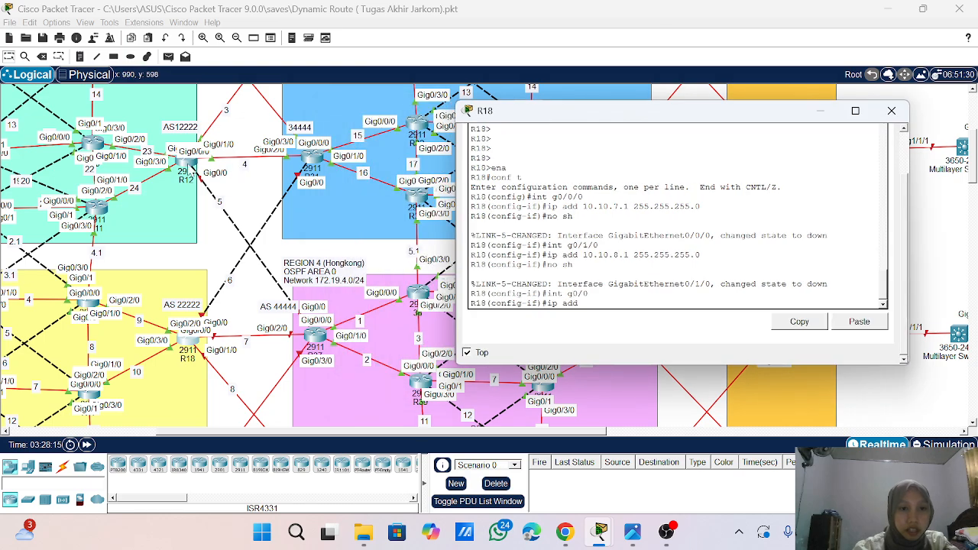
{"action": "left_click", "coordinate": [311, 157]}
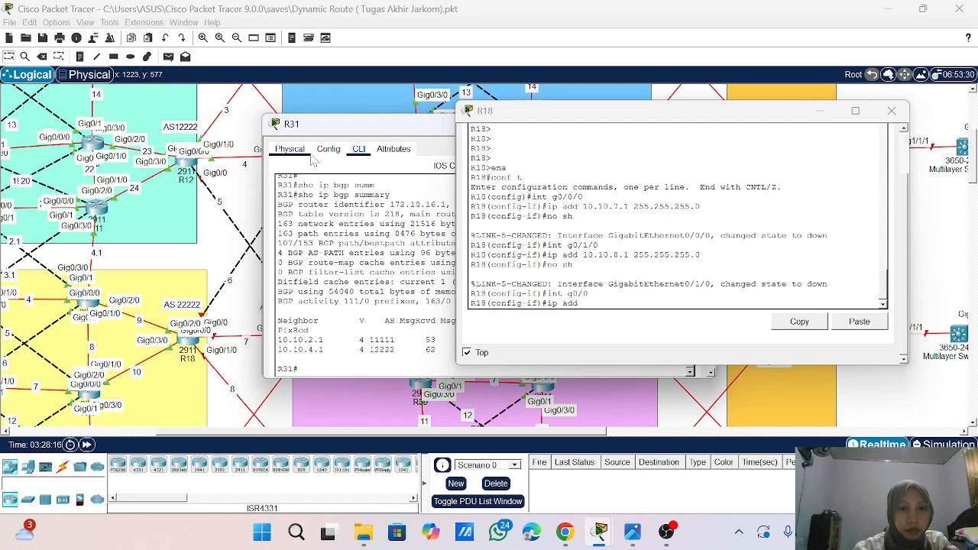
{"action": "type", "text": "sho ip bgp summary"}
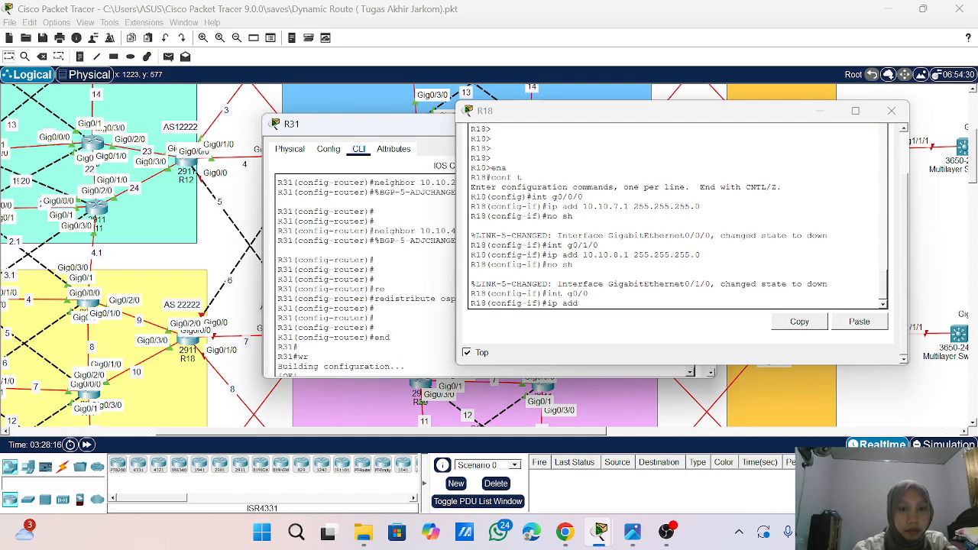
{"action": "key", "text": "Return"}
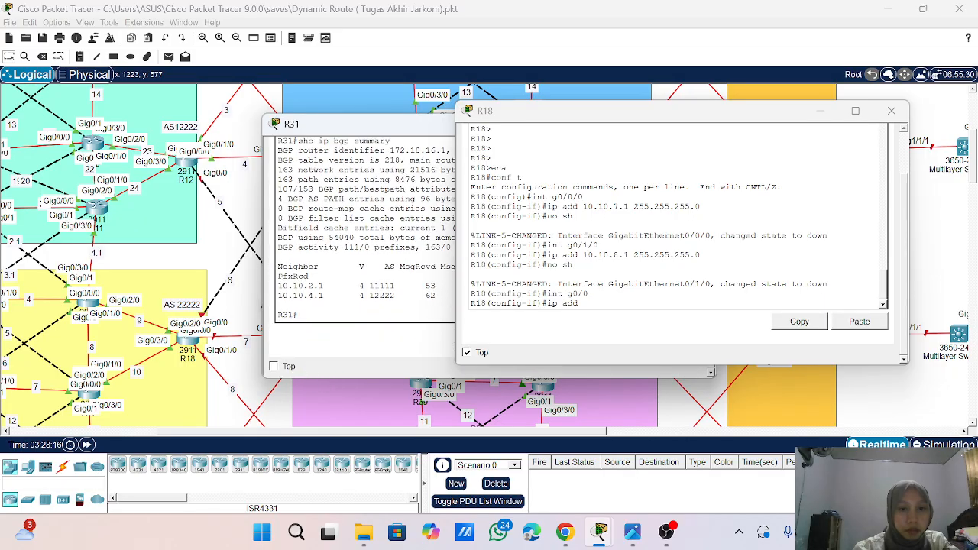
{"action": "left_click", "coordinate": [891, 111]}
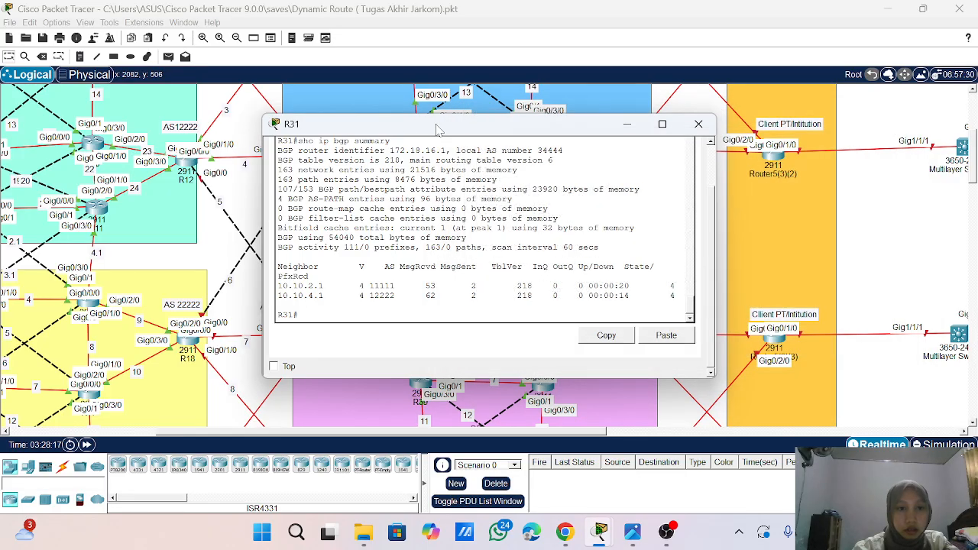
{"action": "left_click_drag", "start_coordinate": [428, 128], "coordinate": [438, 167]}
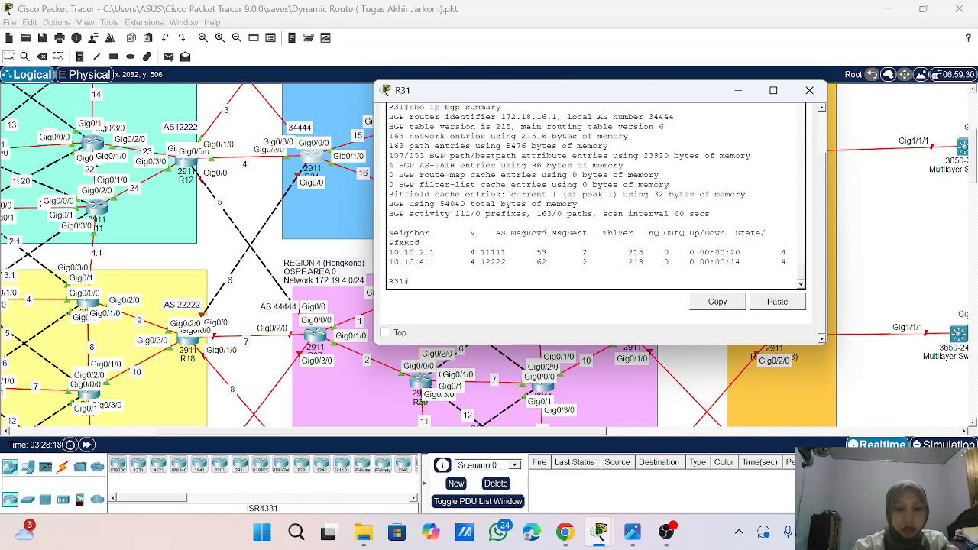
- List R31's interfaces with their IP addresses and status using show ip int br
{"action": "type", "text": "show ip in"}
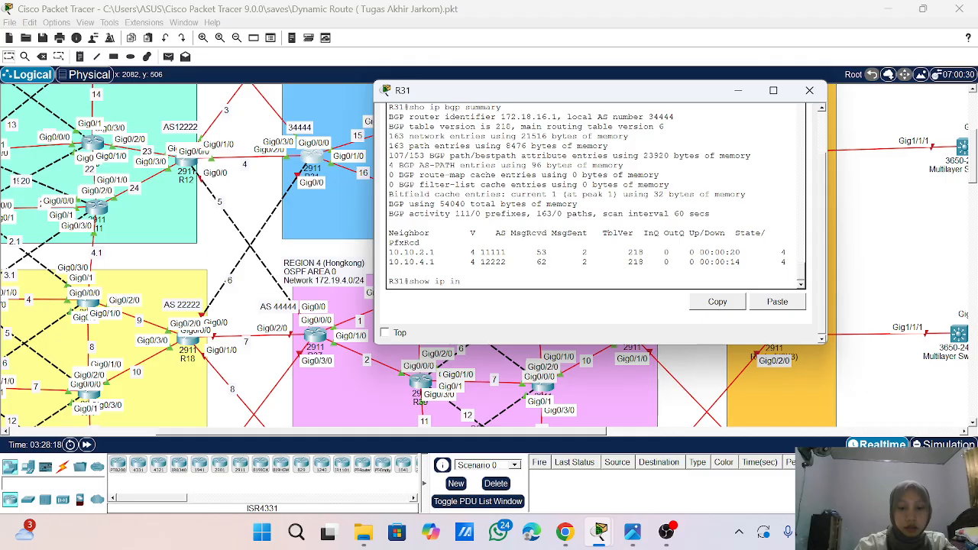
{"action": "type", "text": "t br"}
{"action": "key", "text": "Return"}
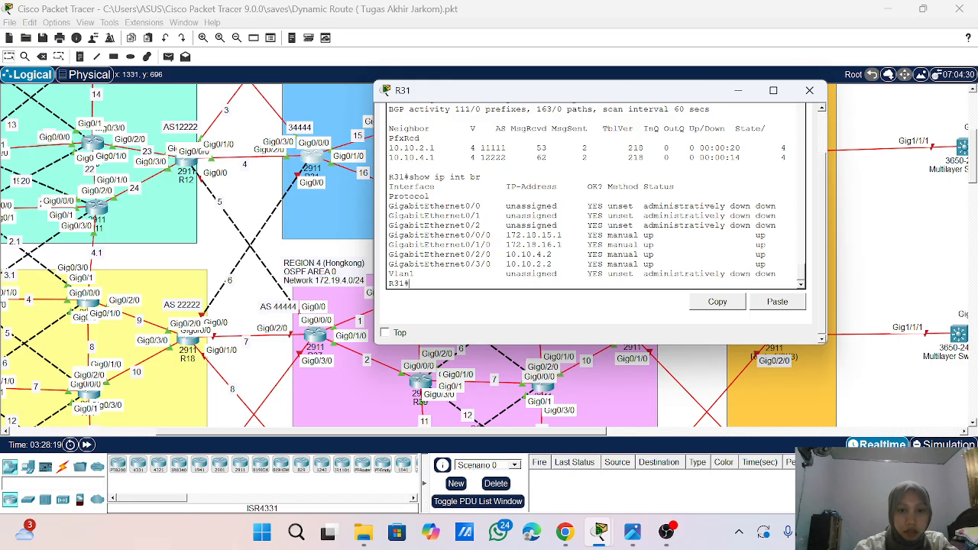
- Enter global configuration mode on R31 and select interface g0/0
{"action": "type", "text": "conf"}
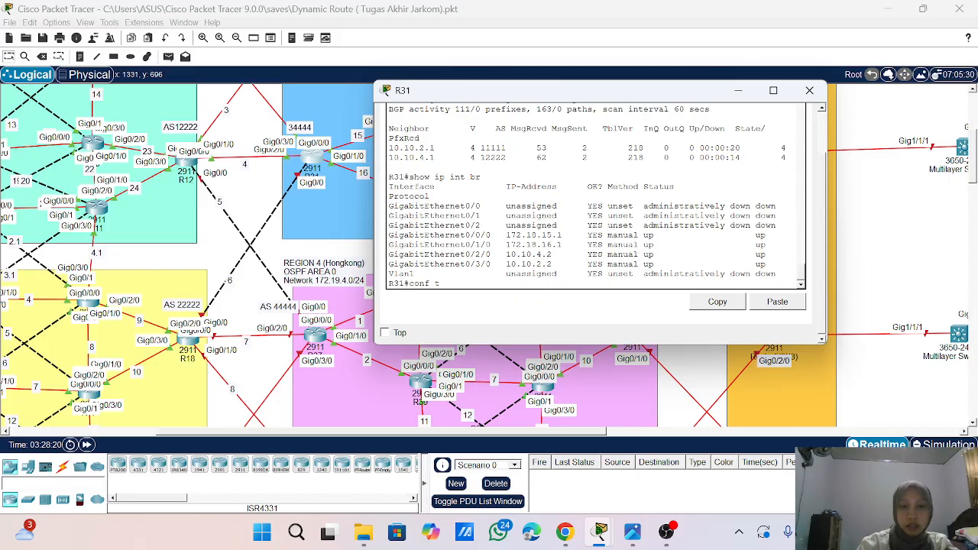
{"action": "type", "text": " t"}
{"action": "key", "text": "Return"}
{"action": "key", "text": "Return"}
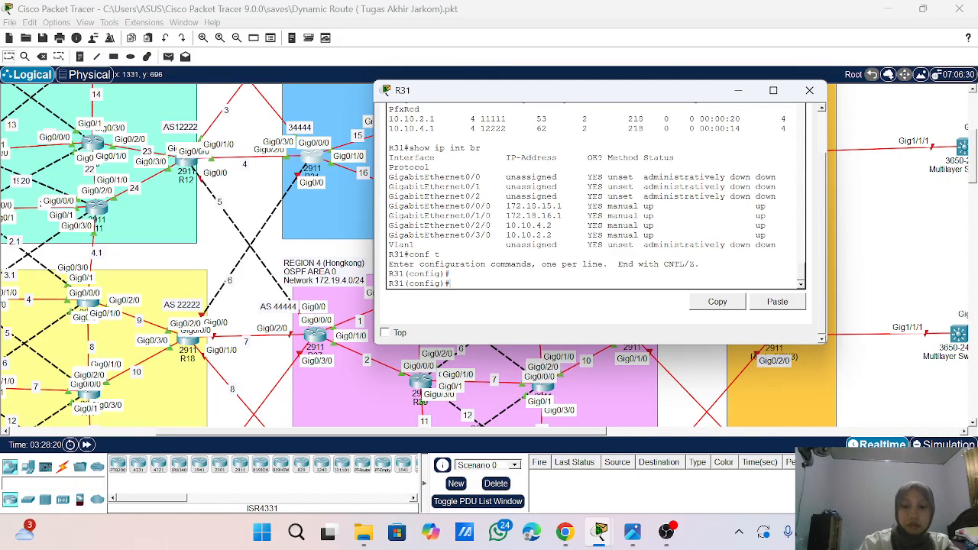
{"action": "type", "text": "ip add"}
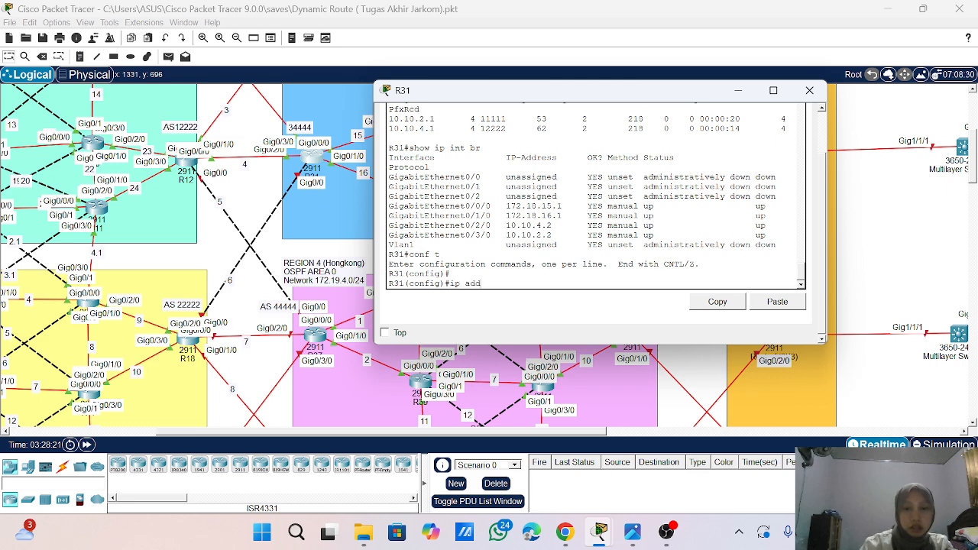
{"action": "key", "text": "BackSpace"}
{"action": "key", "text": "BackSpace"}
{"action": "key", "text": "BackSpace"}
{"action": "key", "text": "BackSpace"}
{"action": "key", "text": "BackSpace"}
{"action": "key", "text": "BackSpace"}
{"action": "key", "text": "BackSpace"}
{"action": "type", "text": "int g0/0"}
{"action": "key", "text": "Return"}
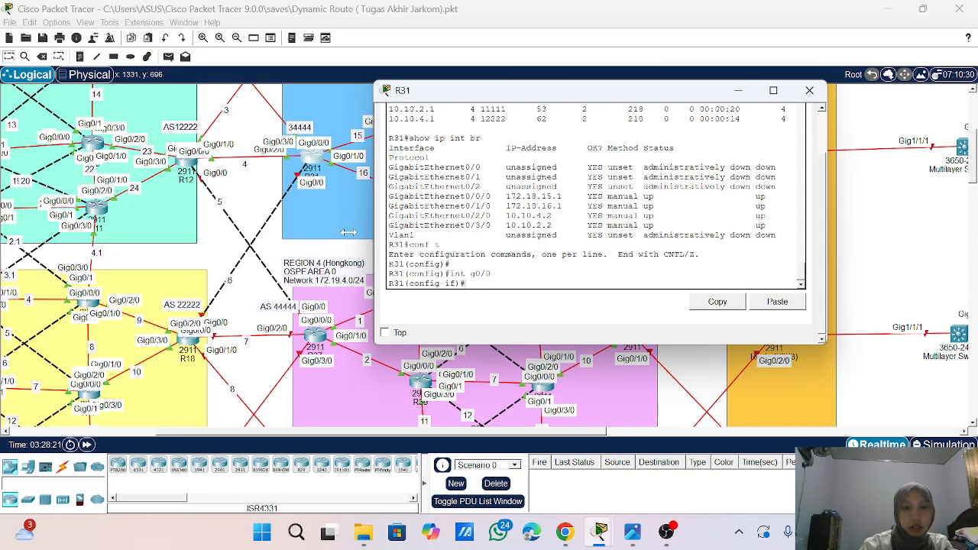
- Assign IP address 10.10.6.1 with mask 255.255.255.0 to R31's interface g0/0 and enable the interface
{"action": "type", "text": "ip"}
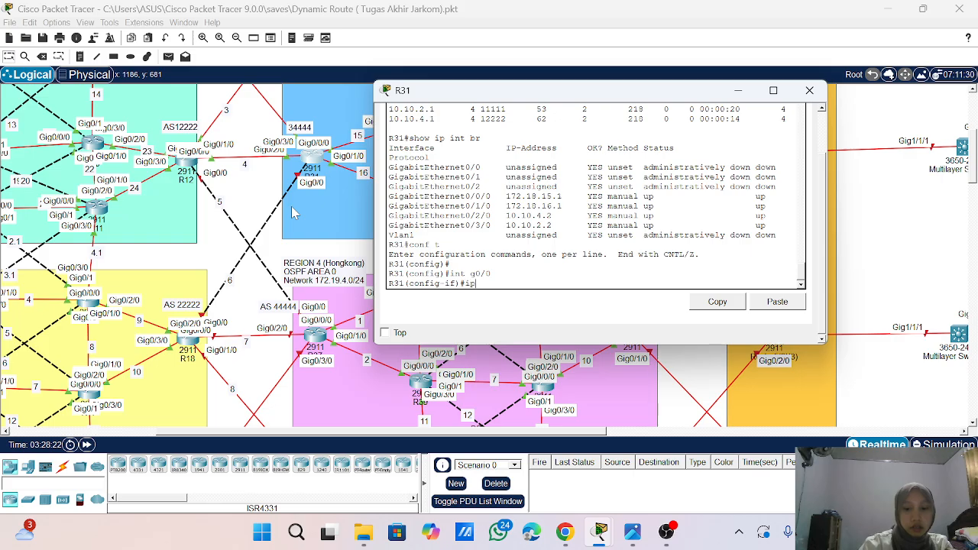
{"action": "type", "text": " add 10"}
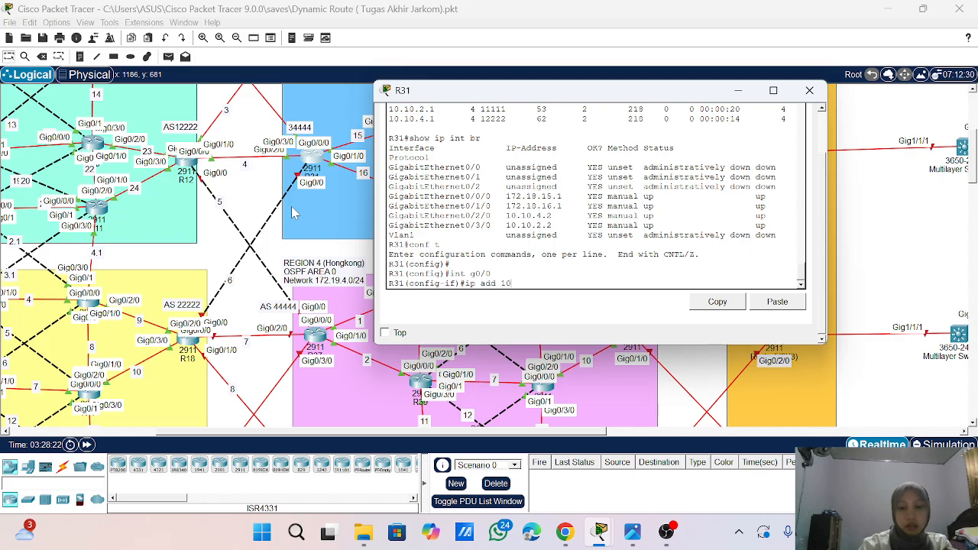
{"action": "type", "text": ".10."}
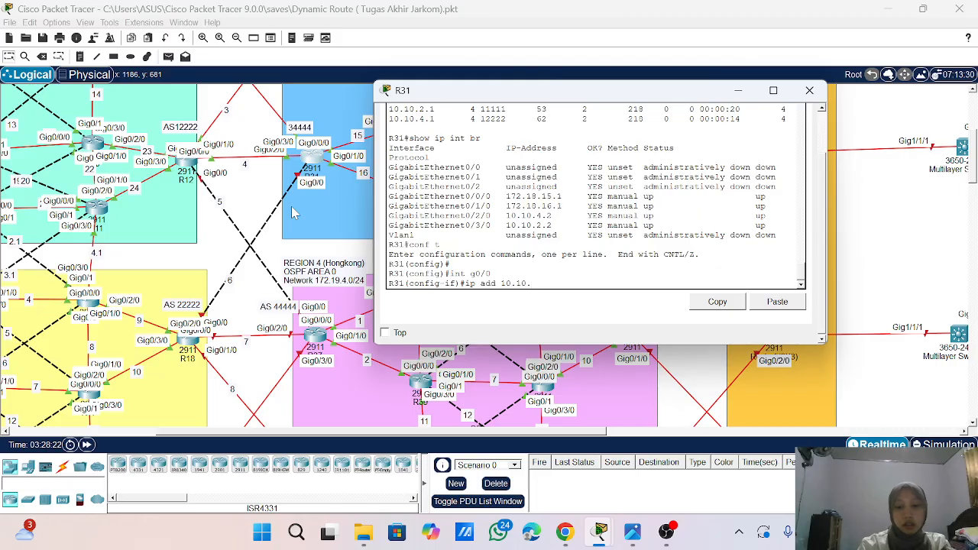
{"action": "type", "text": "6.1 25"}
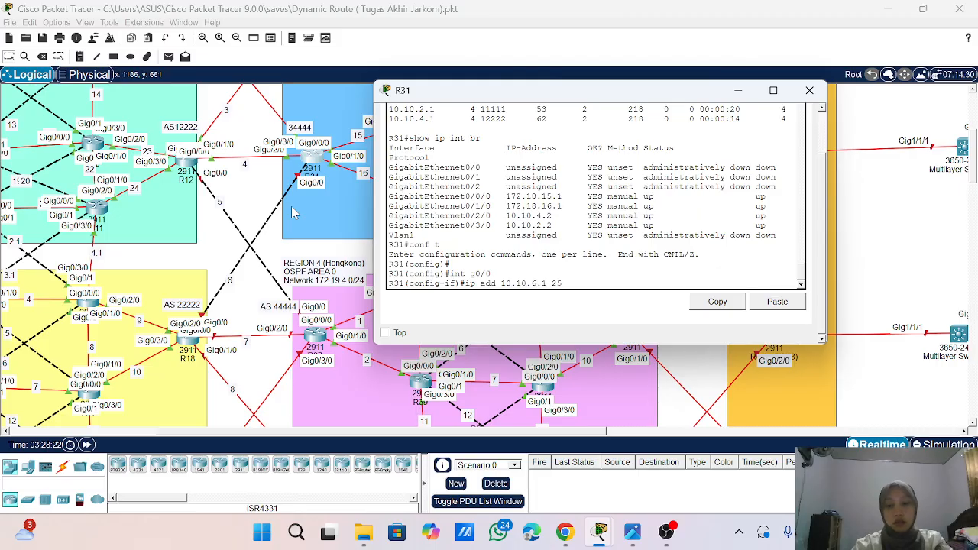
{"action": "type", "text": "5.255.255.0"}
{"action": "key", "text": "Return"}
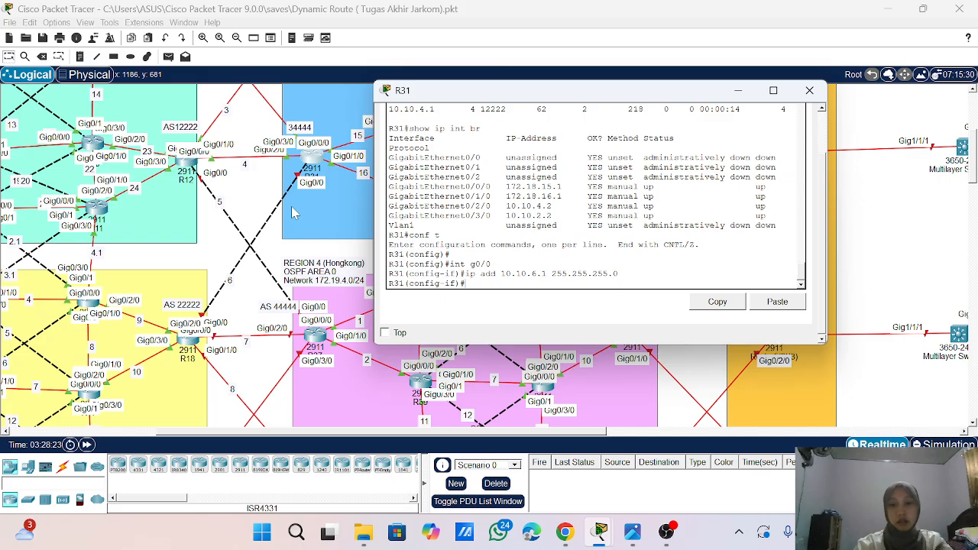
{"action": "type", "text": "no sh"}
{"action": "key", "text": "Return"}
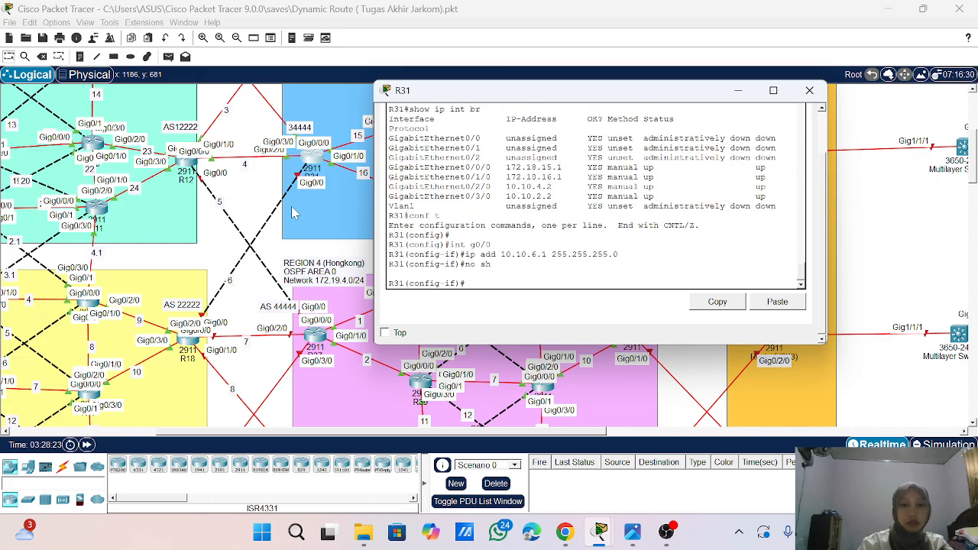
{"action": "key", "text": "Return"}
{"action": "key", "text": "Return"}
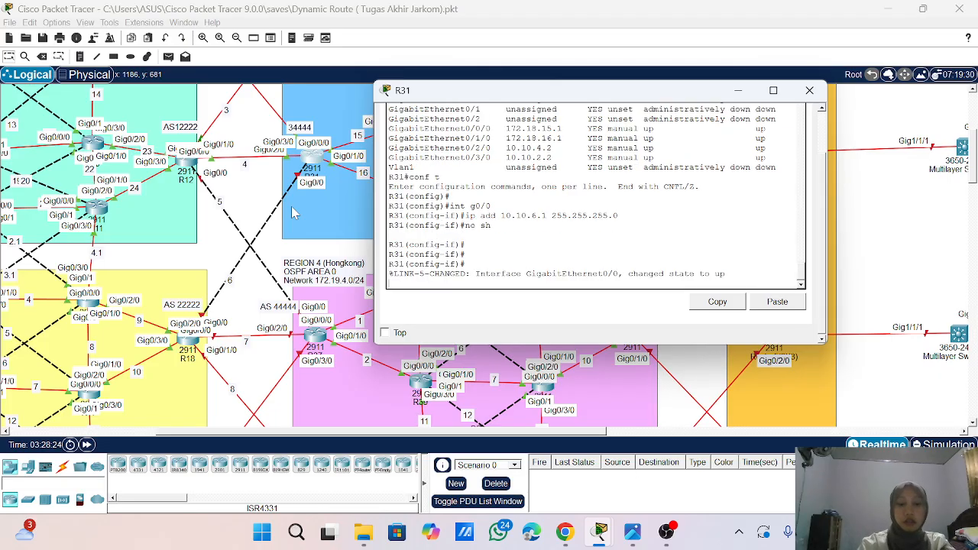
- Enter the configuration of OSPF process 1 on R31
{"action": "type", "text": "route"}
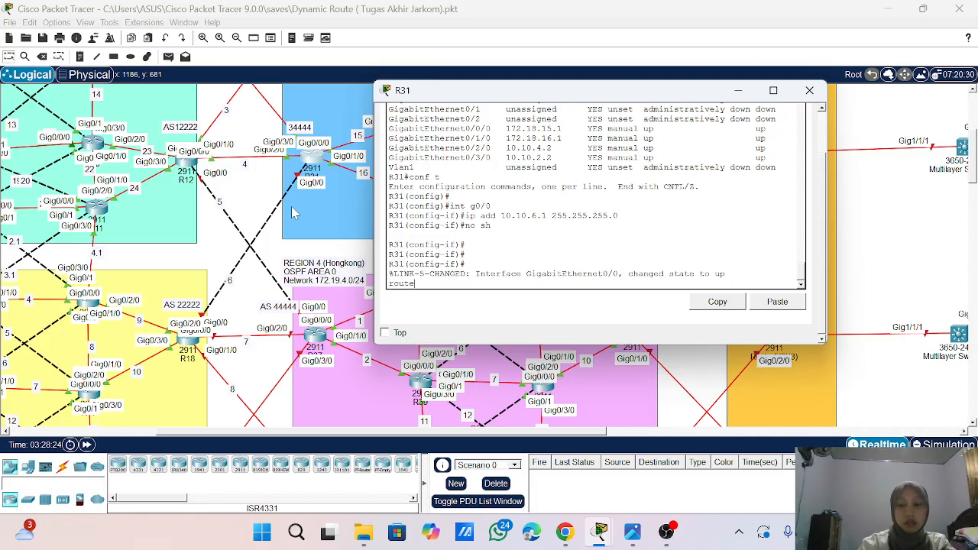
{"action": "key", "text": "Return"}
{"action": "key", "text": "Up"}
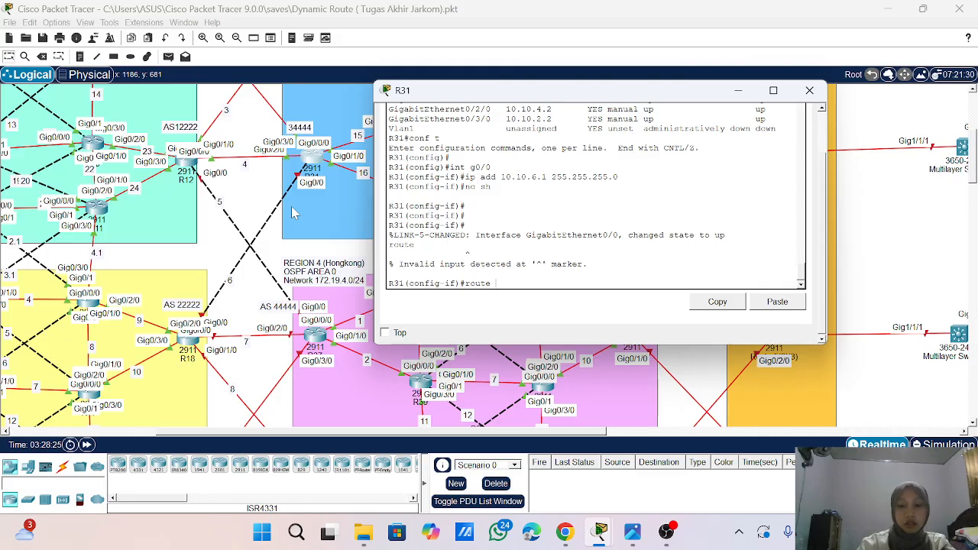
{"action": "type", "text": "ospf 1"}
{"action": "key", "text": "Return"}
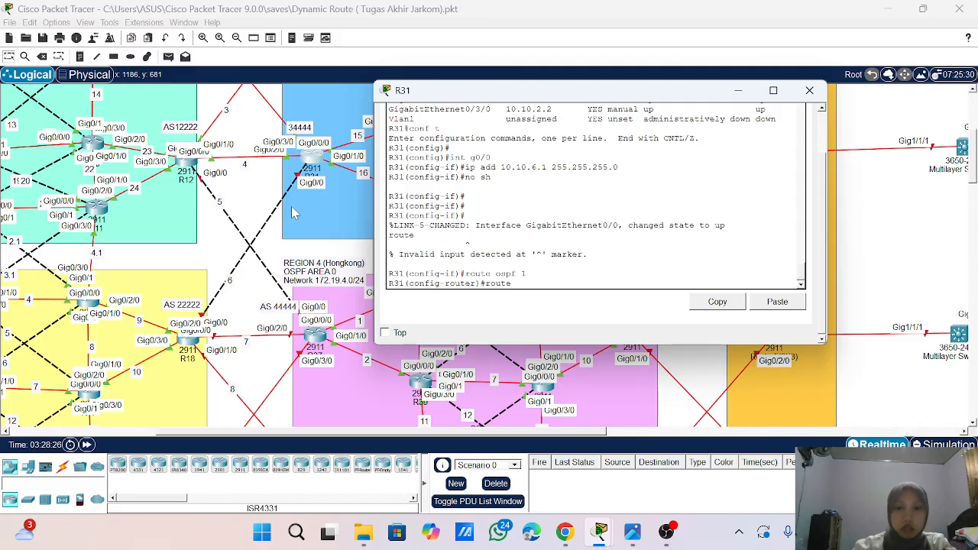
- Redistribute BGP 34444 into R31's OSPF process 1 with metric-type 1 and the subnets option
{"action": "type", "text": "endghbor 10.10.2.1 remote-as 11111"}
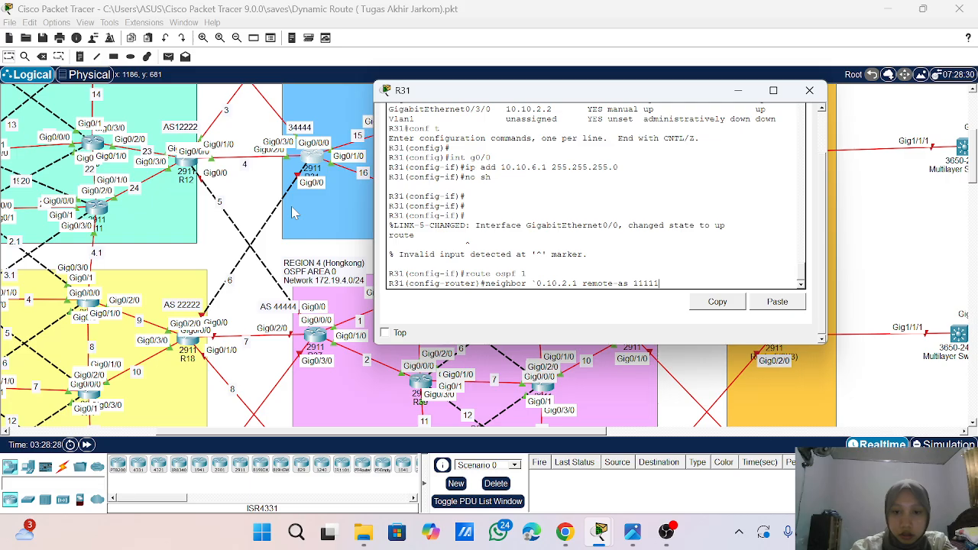
{"action": "key", "text": "Up"}
{"action": "key", "text": "Up"}
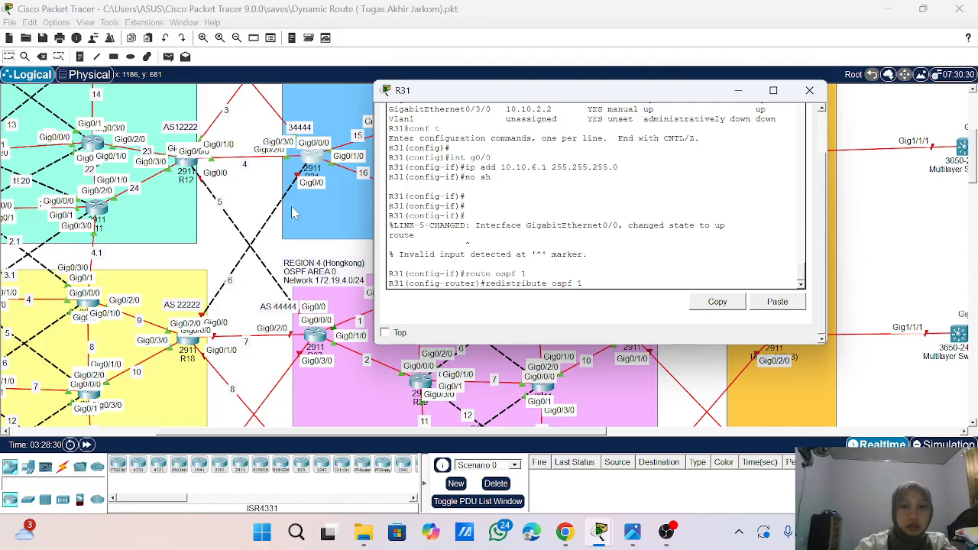
{"action": "key", "text": "BackSpace"}
{"action": "key", "text": "BackSpace"}
{"action": "key", "text": "BackSpace"}
{"action": "key", "text": "BackSpace"}
{"action": "key", "text": "BackSpace"}
{"action": "key", "text": "BackSpace"}
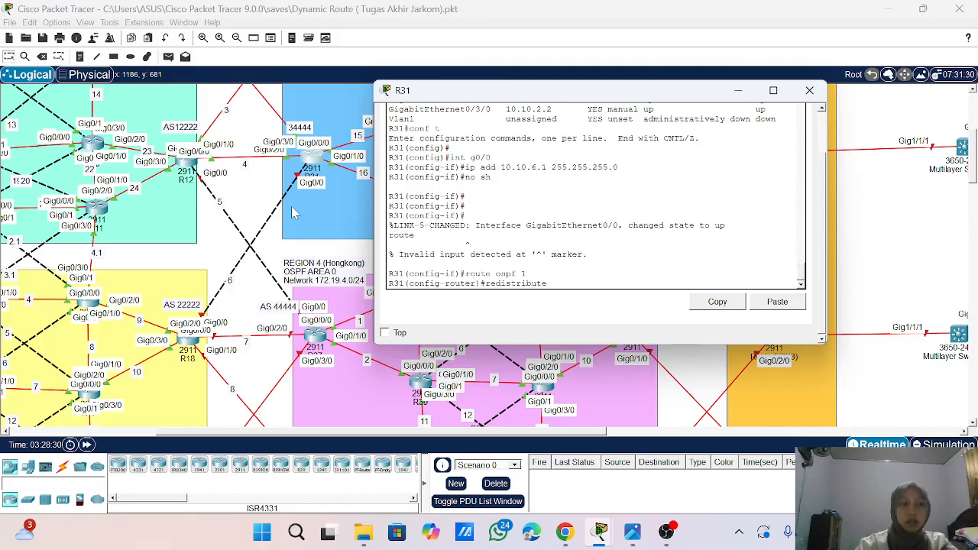
{"action": "type", "text": "bgp"}
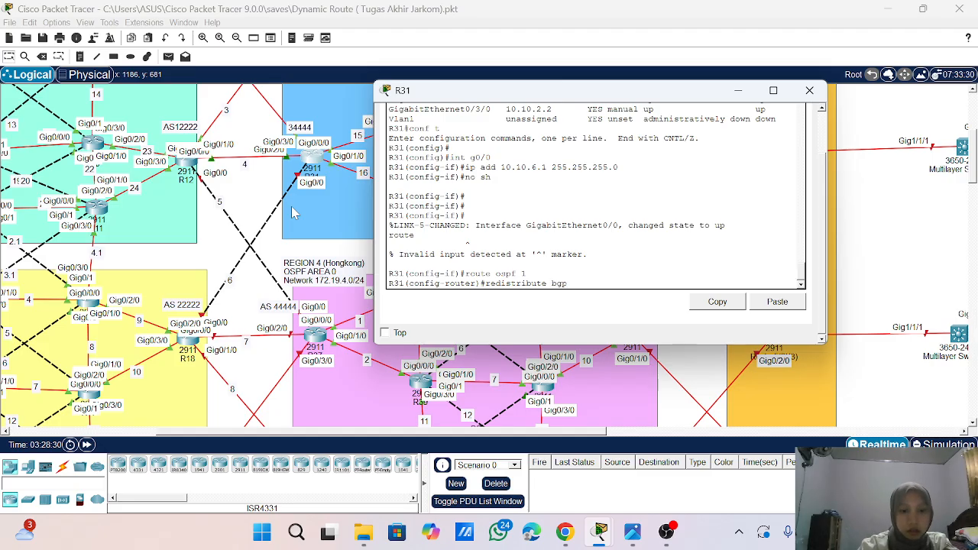
{"action": "type", "text": " 2"}
{"action": "type", "text": "4444"}
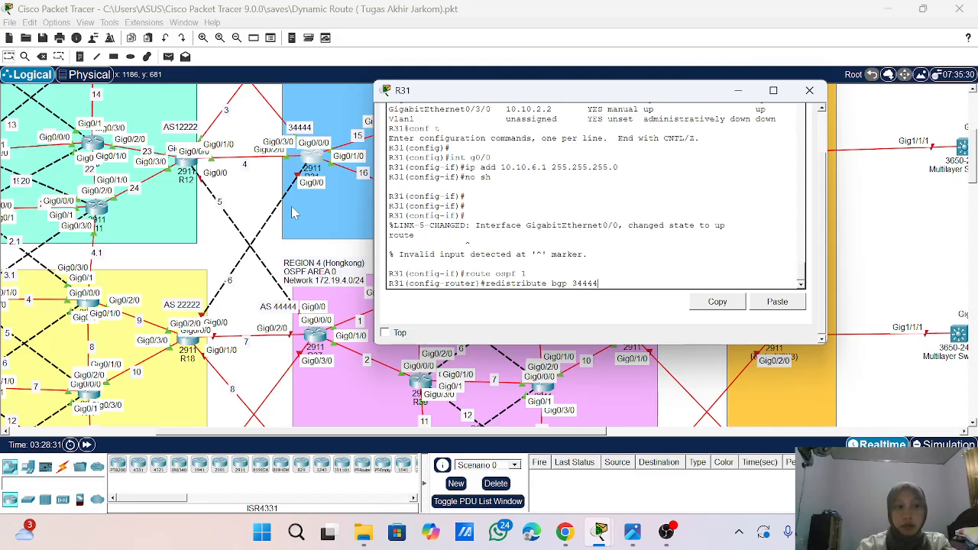
{"action": "type", "text": " metrcic"}
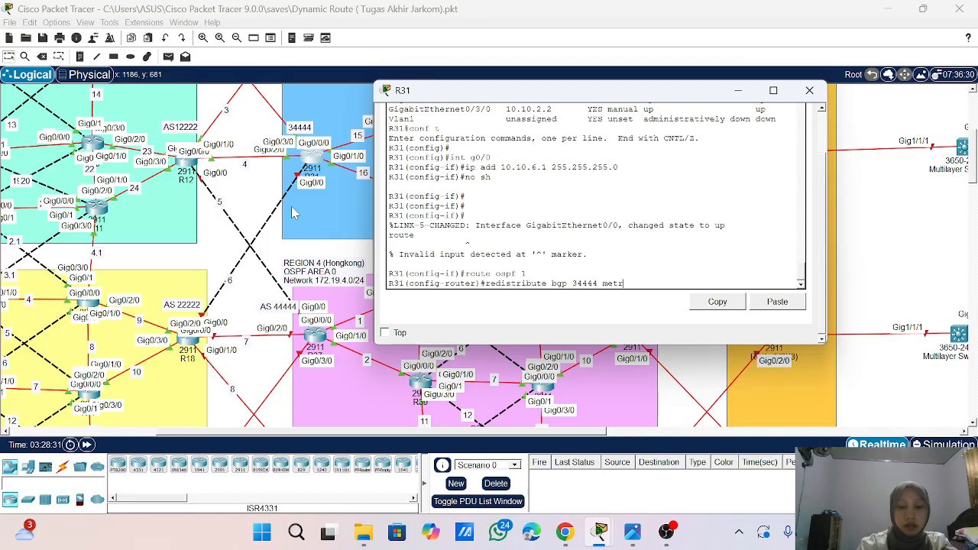
{"action": "key", "text": "BackSpace"}
{"action": "key", "text": "BackSpace"}
{"action": "key", "text": "BackSpace"}
{"action": "key", "text": "BackSpace"}
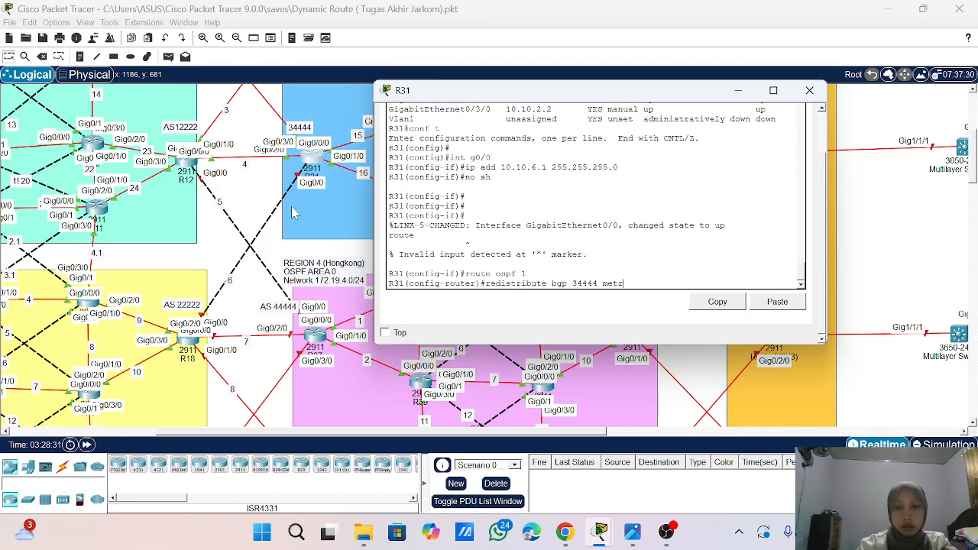
{"action": "type", "text": "ric-r"}
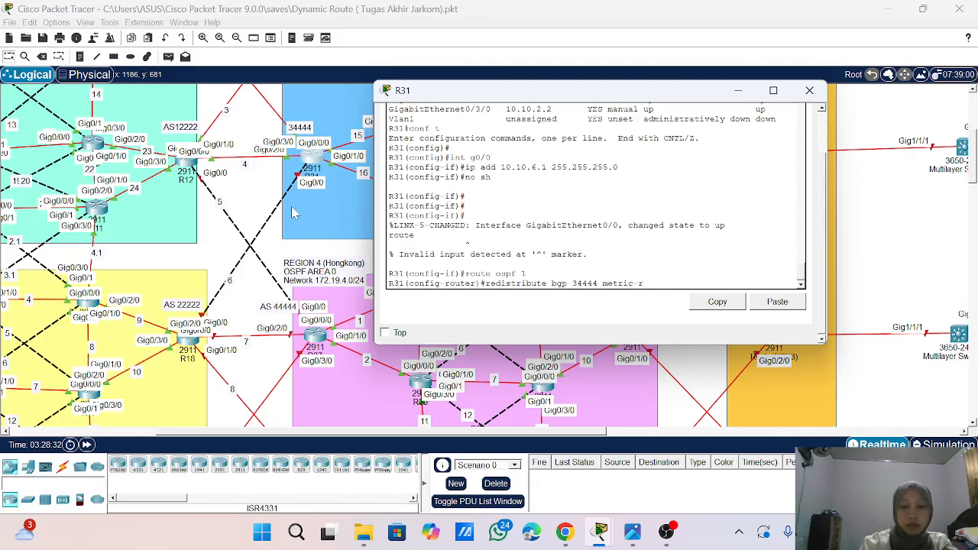
{"action": "key", "text": "BackSpace"}
{"action": "type", "text": "ty"}
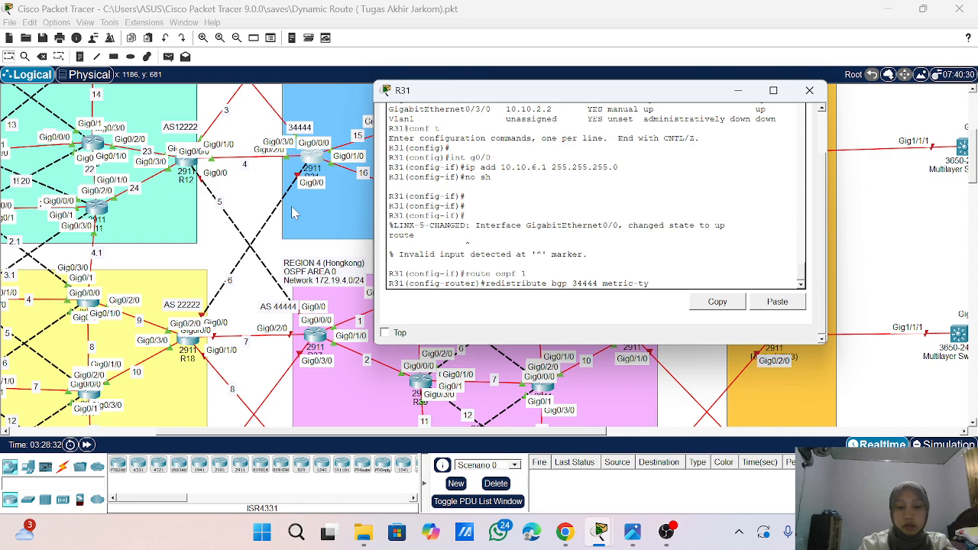
{"action": "type", "text": "pe 1 s"}
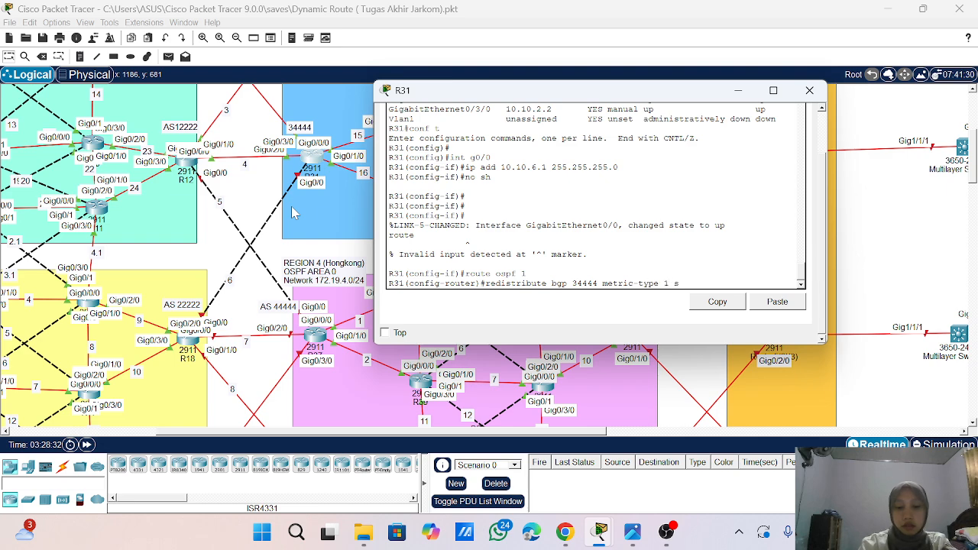
{"action": "type", "text": "ub"}
{"action": "key", "text": "Tab"}
{"action": "key", "text": "Return"}
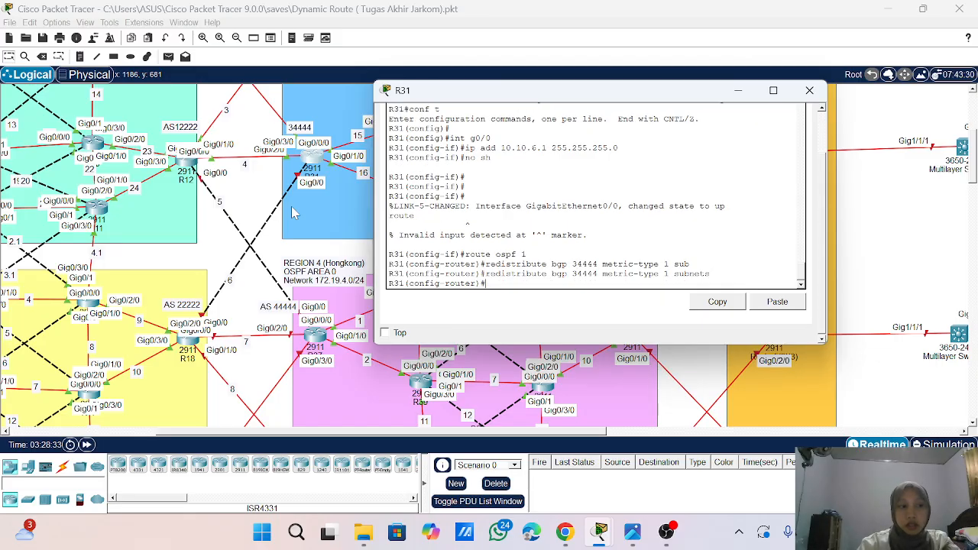
- Leave the OSPF configuration and enter the router configuration of BGP AS 34444 on R31
{"action": "type", "text": "exit"}
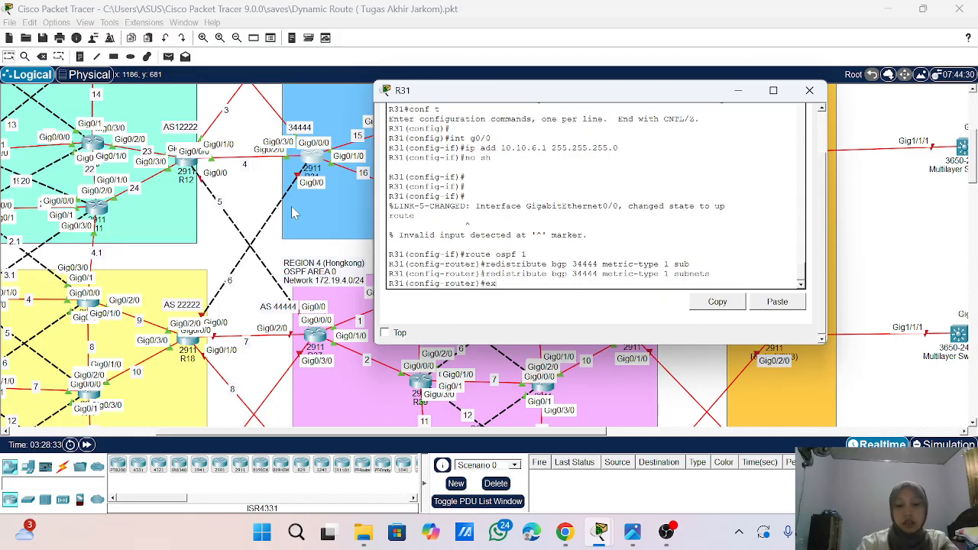
{"action": "key", "text": "Return"}
{"action": "key", "text": "Return"}
{"action": "type", "text": "b"}
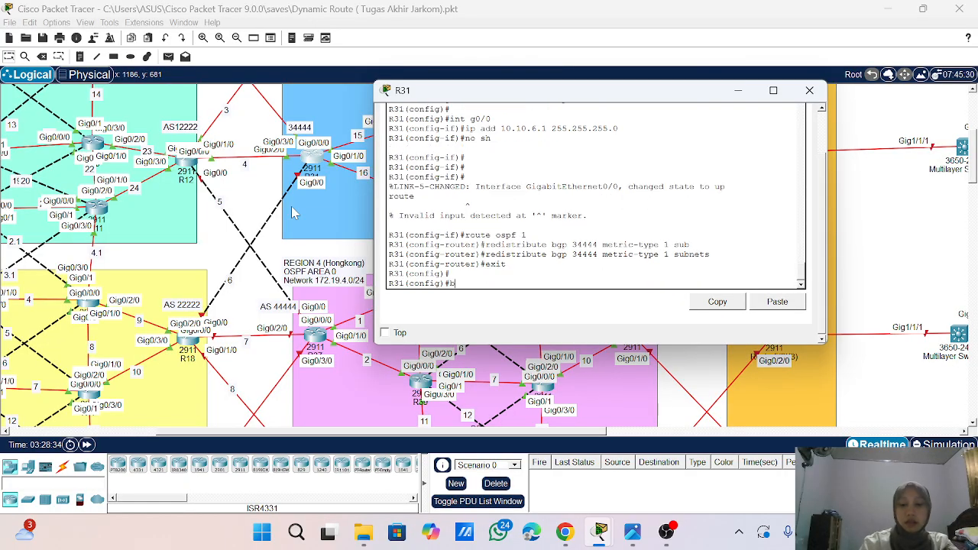
{"action": "type", "text": "gp 3"}
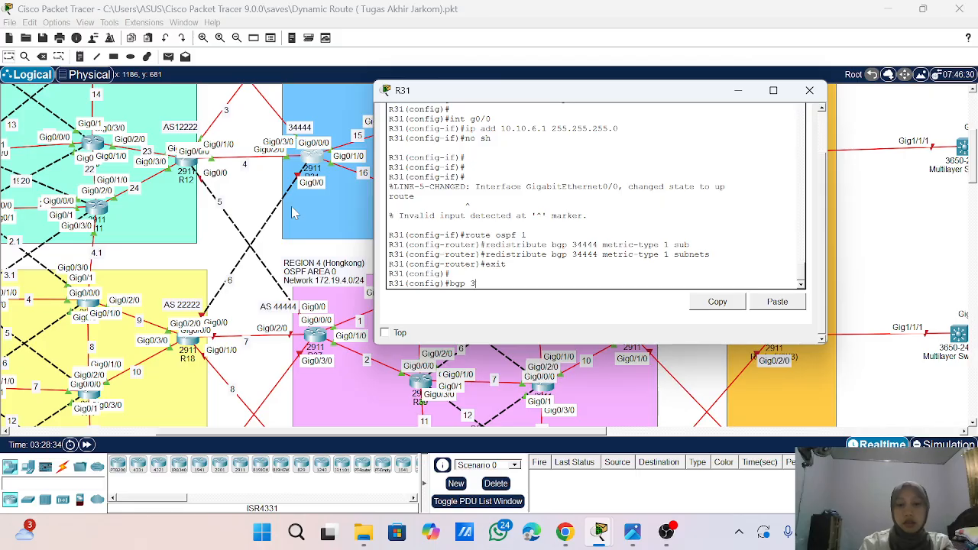
{"action": "type", "text": "4444"}
{"action": "key", "text": "Return"}
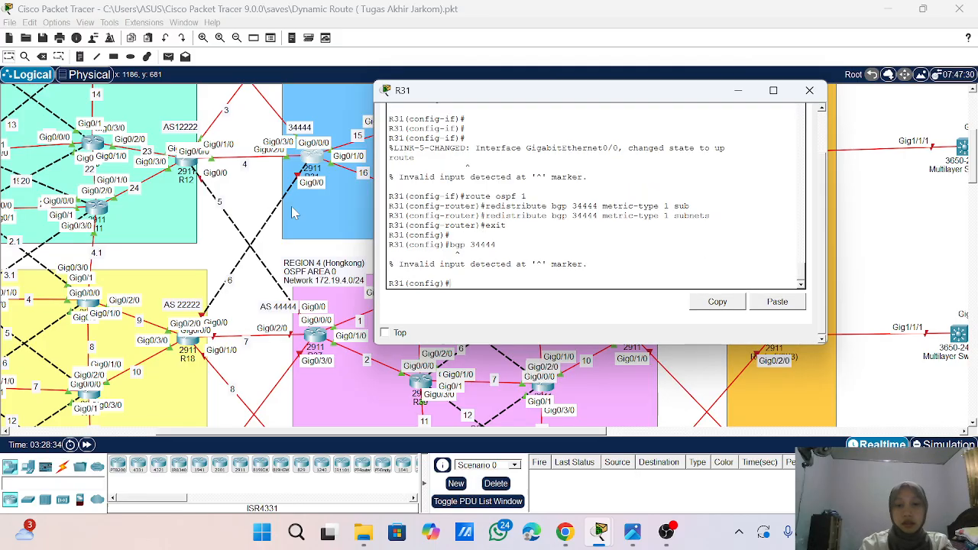
{"action": "key", "text": "Up"}
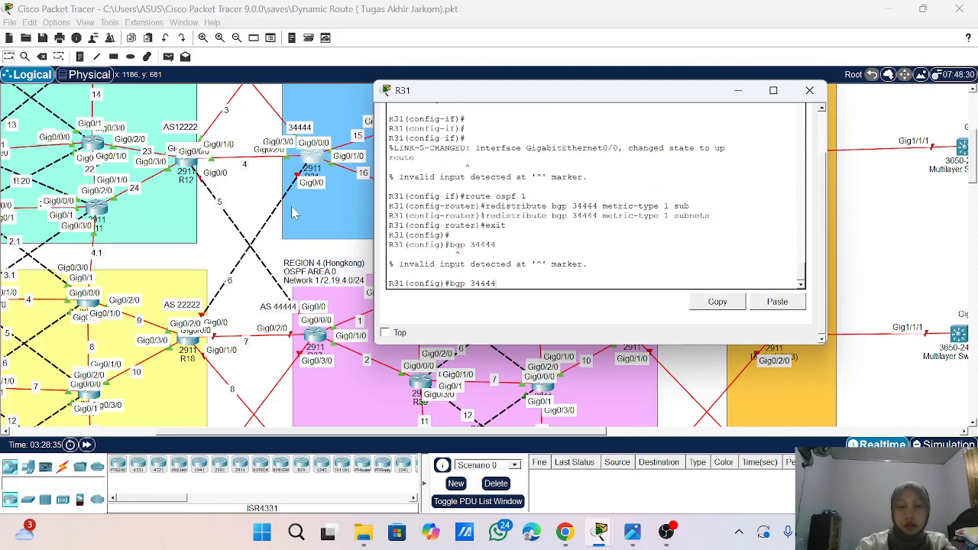
{"action": "key", "text": "ctrl+a"}
{"action": "type", "text": "router"}
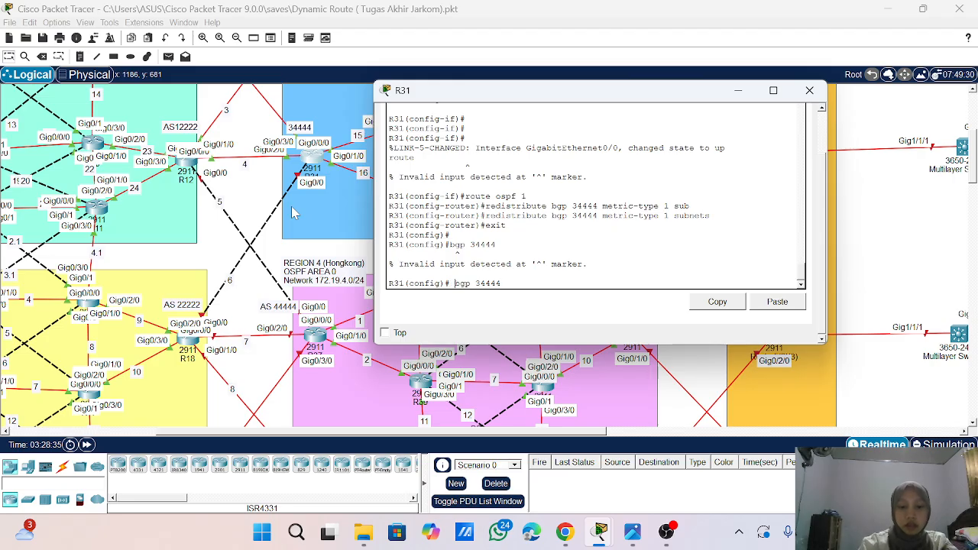
{"action": "key", "text": "Return"}
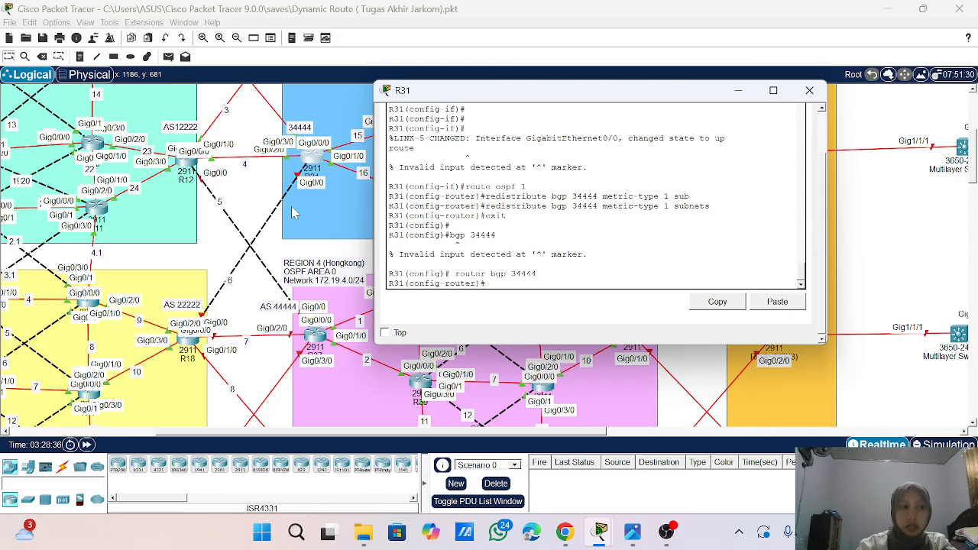
- Enable logging of neighbor changes in R31's BGP process with bgp log-neighbor-changes
{"action": "type", "text": "log"}
{"action": "key", "text": "Tab"}
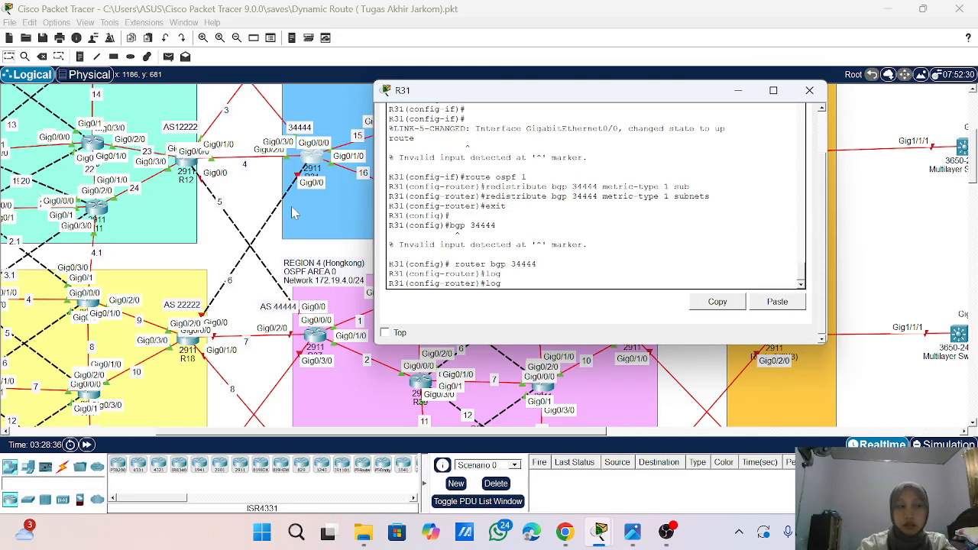
{"action": "key", "text": "BackSpace"}
{"action": "key", "text": "BackSpace"}
{"action": "key", "text": "BackSpace"}
{"action": "type", "text": "bgp lo"}
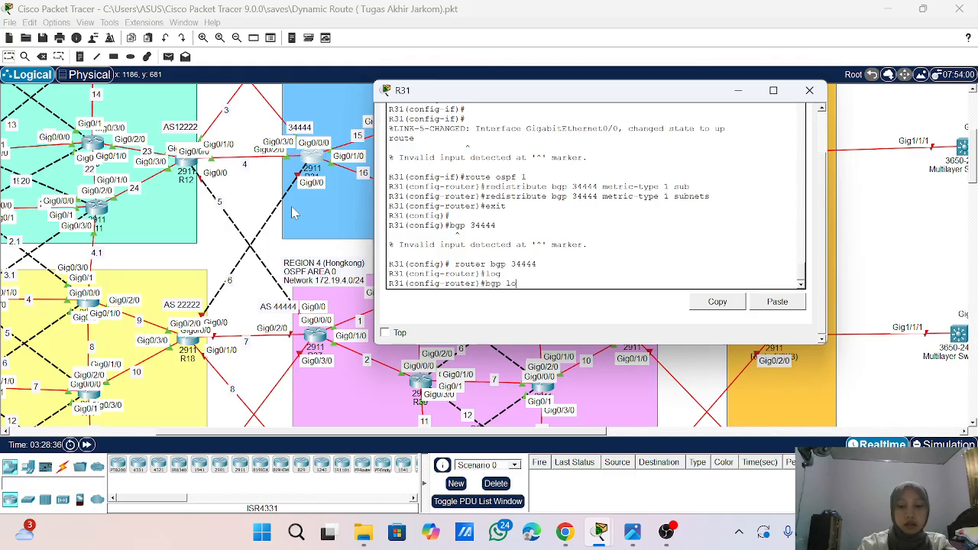
{"action": "key", "text": "Tab"}
{"action": "key", "text": "Return"}
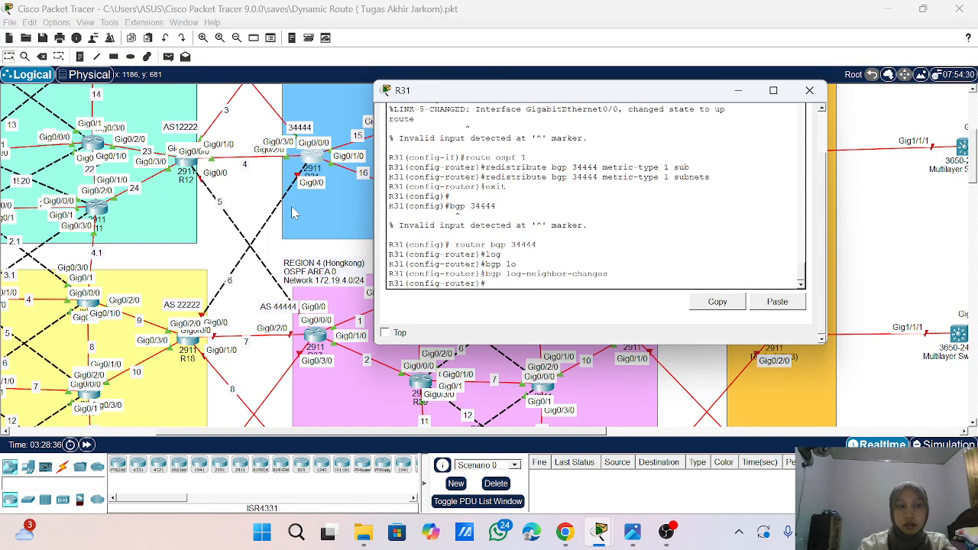
- Disable synchronization in R31's BGP 34444 process
{"action": "type", "text": "no sy"}
{"action": "key", "text": "Tab"}
{"action": "key", "text": "Return"}
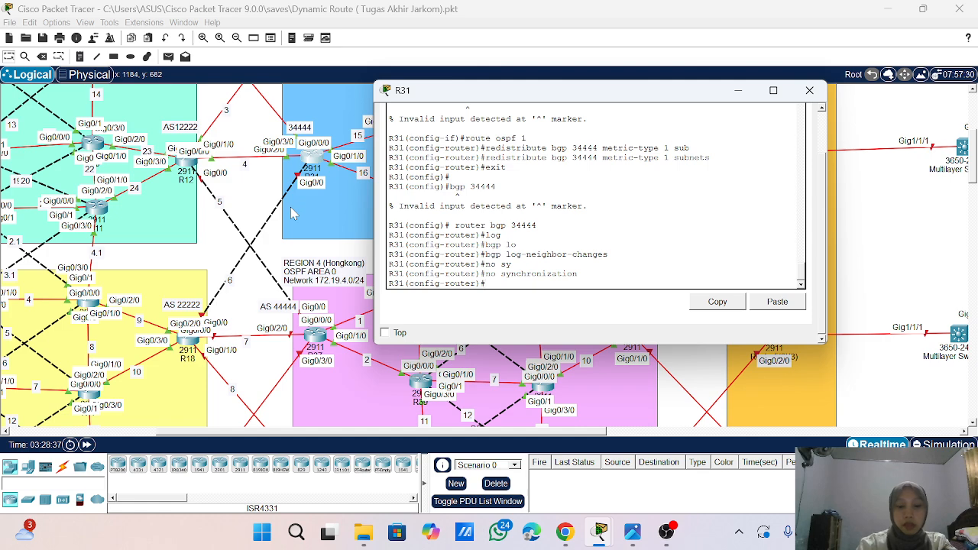
- Advertise network 10.10.6.0 with mask 255.255.255.0 in R31's BGP 34444 process
{"action": "type", "text": "net"}
{"action": "key", "text": "Tab"}
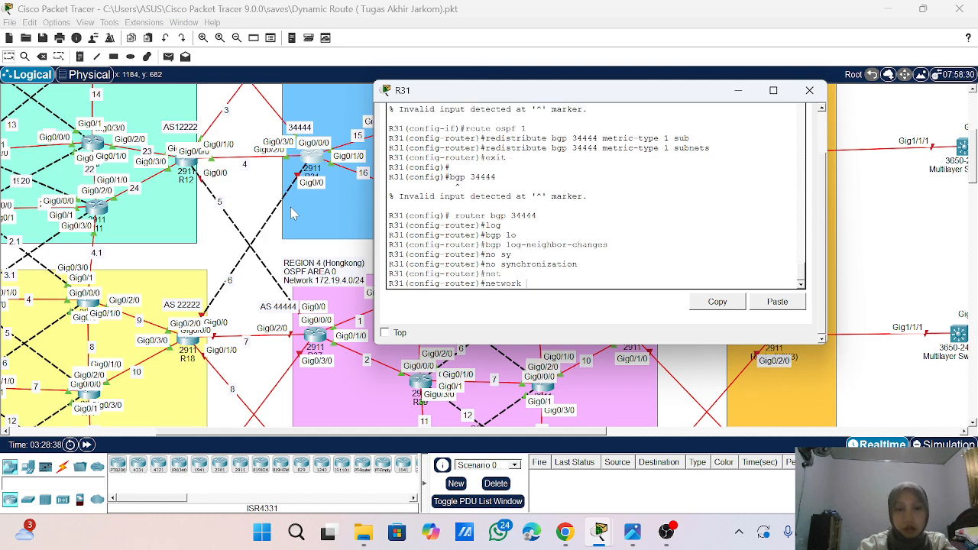
{"action": "type", "text": "10.10."}
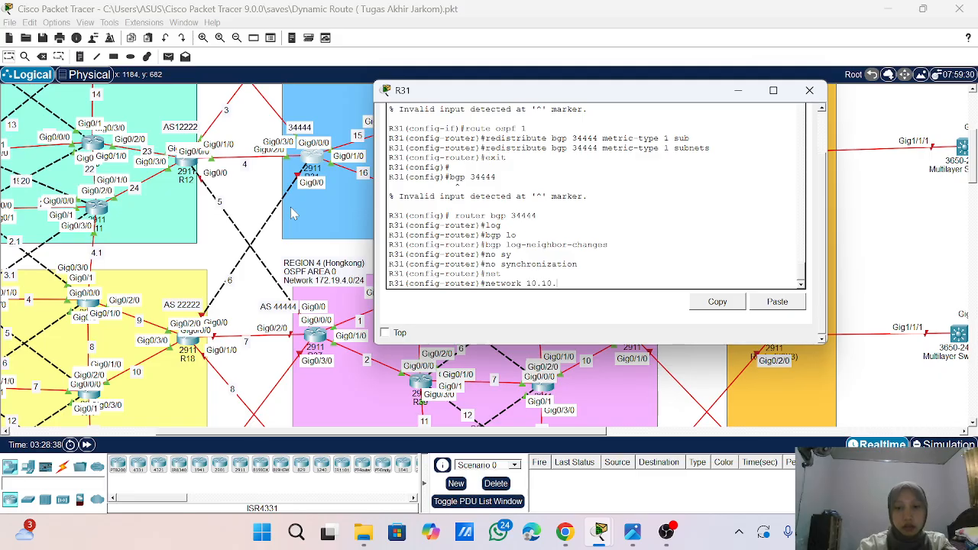
{"action": "type", "text": "6."}
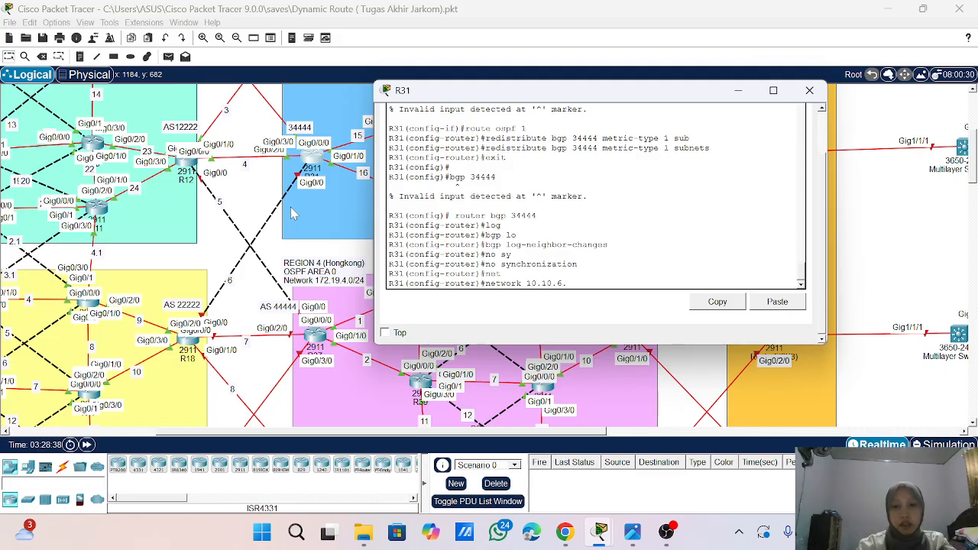
{"action": "type", "text": "0 0.0.0."}
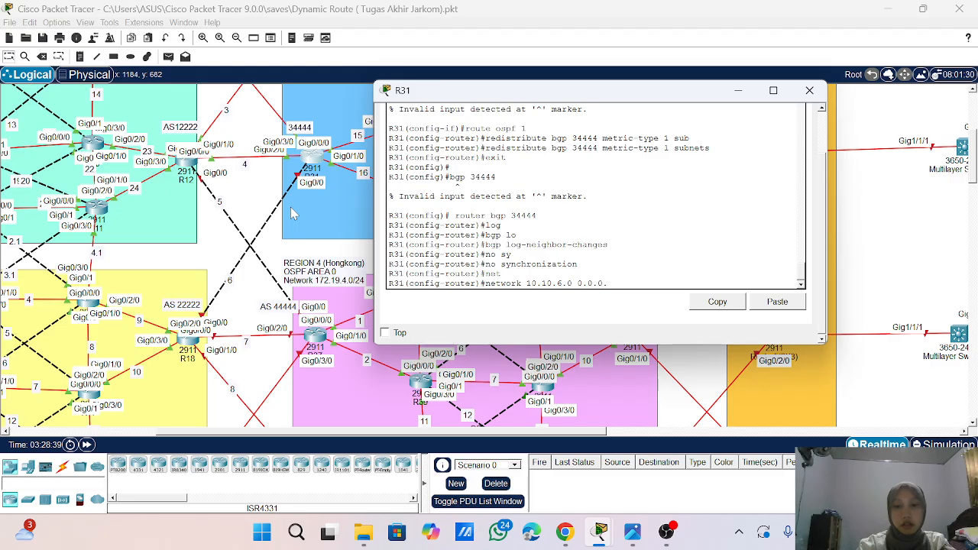
{"action": "type", "text": "0."}
{"action": "key", "text": "BackSpace"}
{"action": "key", "text": "BackSpace"}
{"action": "key", "text": "BackSpace"}
{"action": "key", "text": "BackSpace"}
{"action": "key", "text": "BackSpace"}
{"action": "key", "text": "BackSpace"}
{"action": "key", "text": "BackSpace"}
{"action": "key", "text": "BackSpace"}
{"action": "type", "text": "m"}
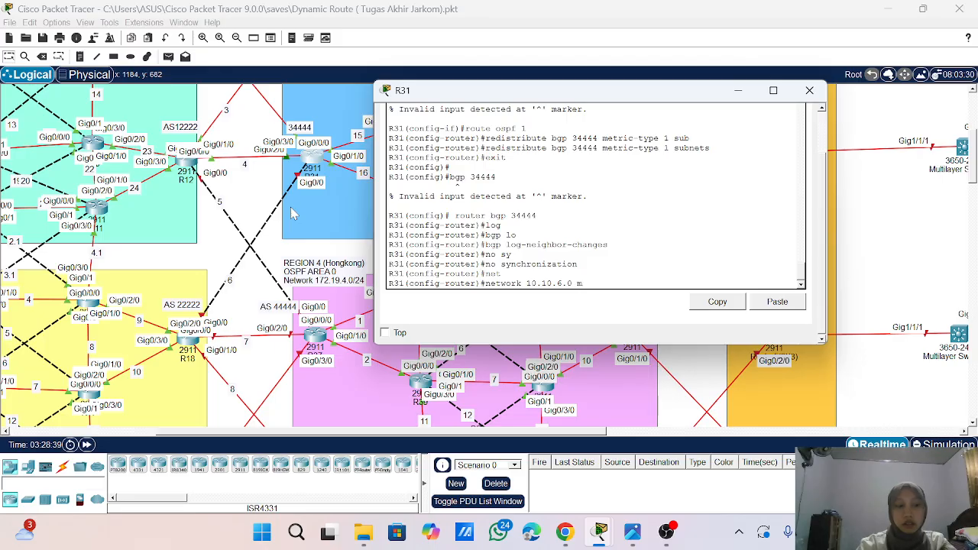
{"action": "type", "text": "a"}
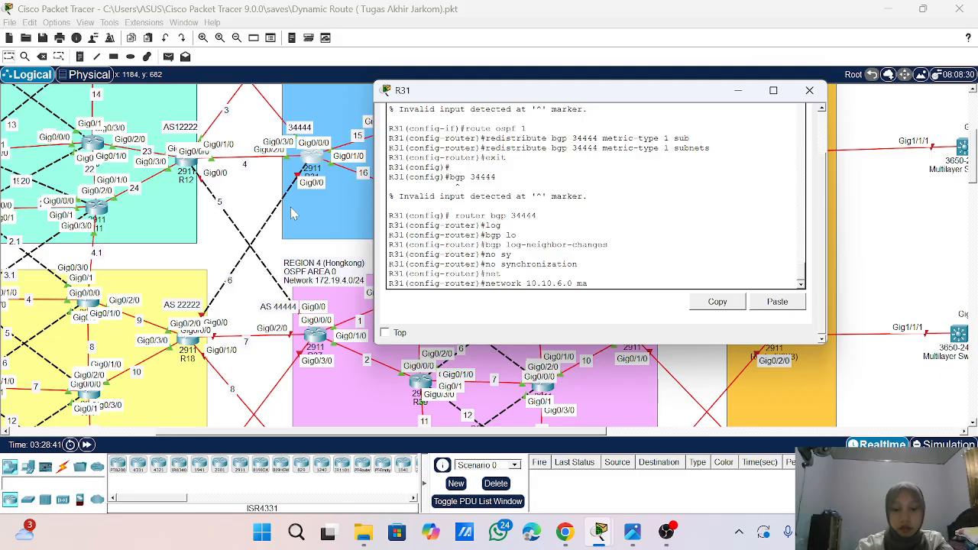
{"action": "type", "text": "s"}
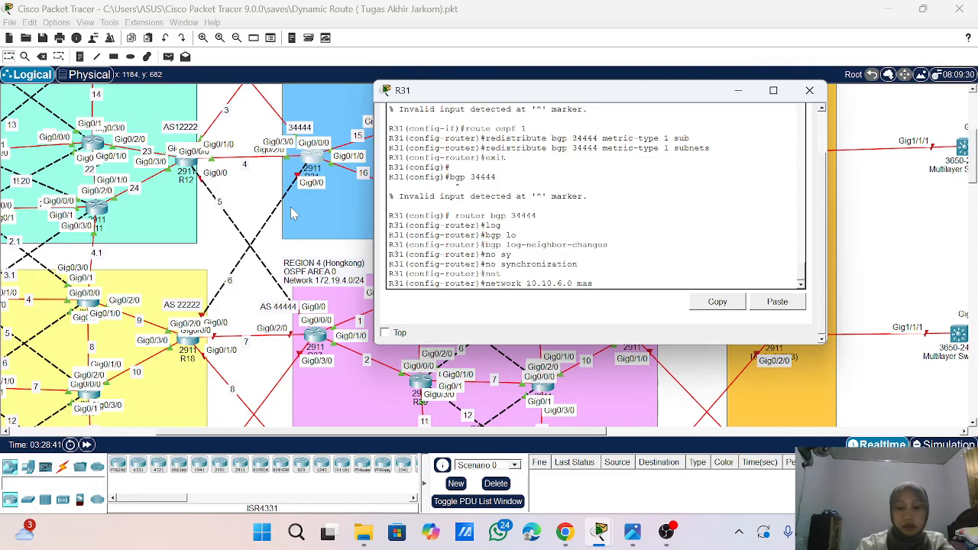
{"action": "type", "text": "jk 255.2"}
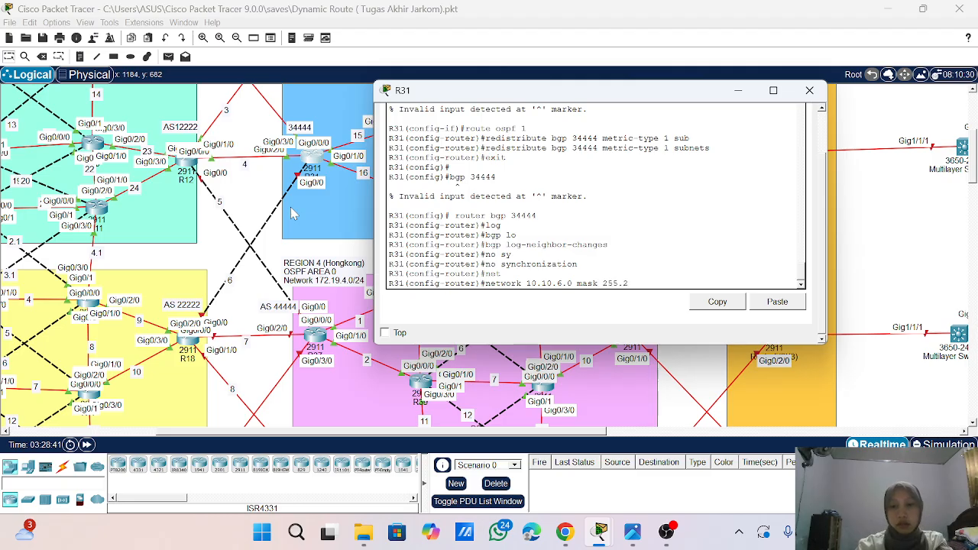
{"action": "type", "text": "55.255.0"}
{"action": "key", "text": "Return"}
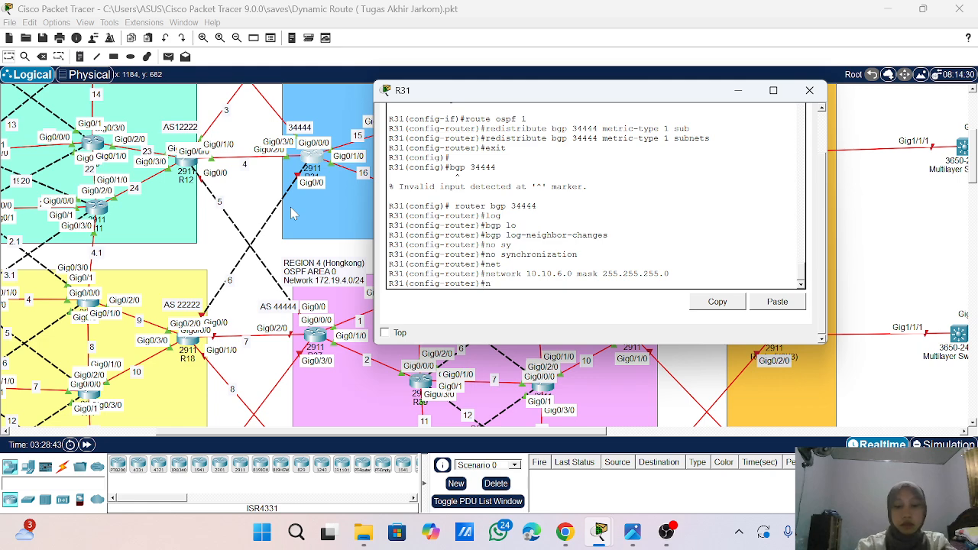
- Try to add 10.10.6.1 as a BGP neighbor with remote AS 22222 in R31's BGP 34444 process
{"action": "type", "text": "ne"}
{"action": "key", "text": "Tab"}
{"action": "type", "text": "i"}
{"action": "key", "text": "Tab"}
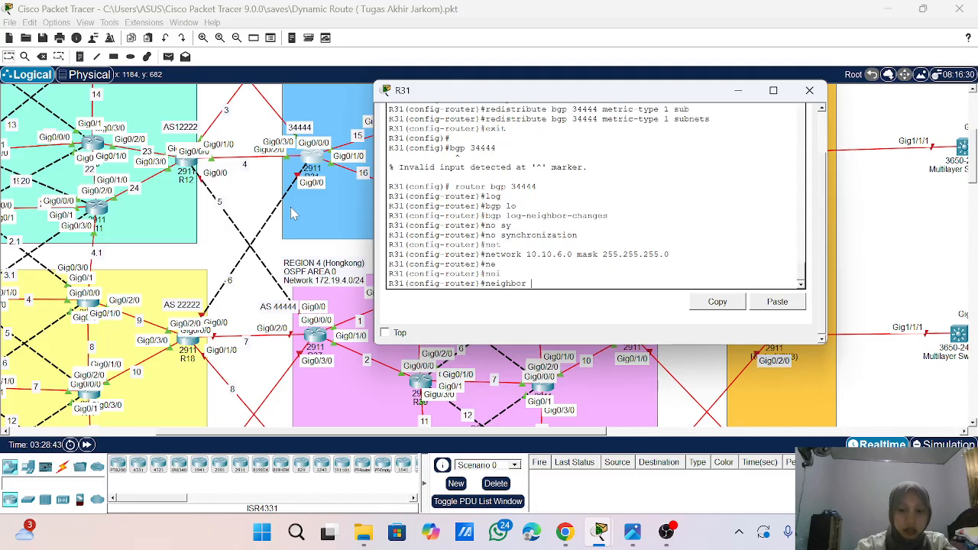
{"action": "type", "text": "10.10."}
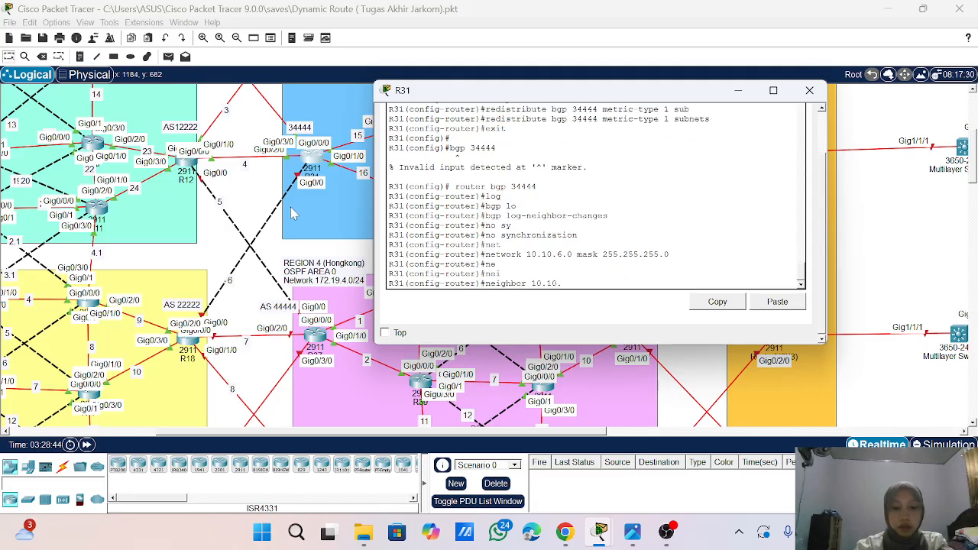
{"action": "type", "text": "6.1"}
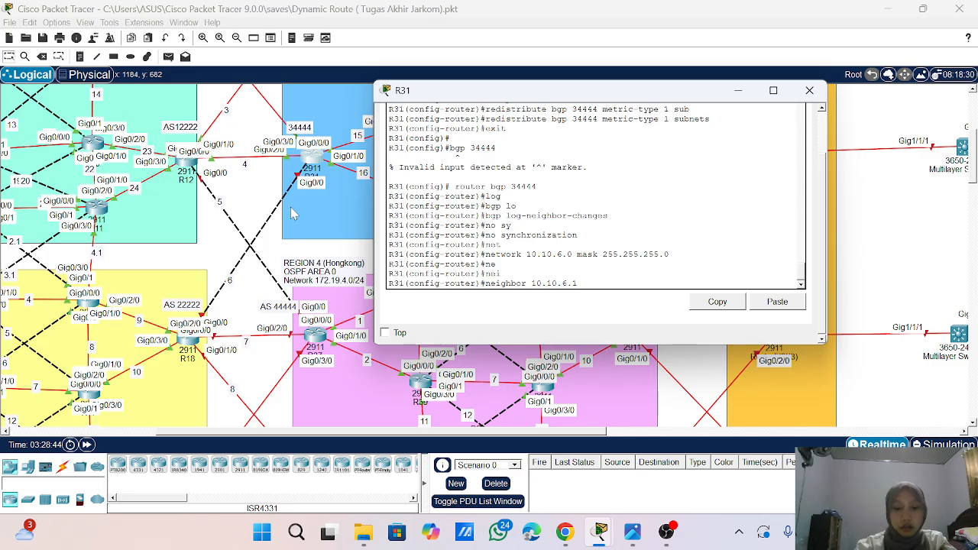
{"action": "type", "text": " rem"}
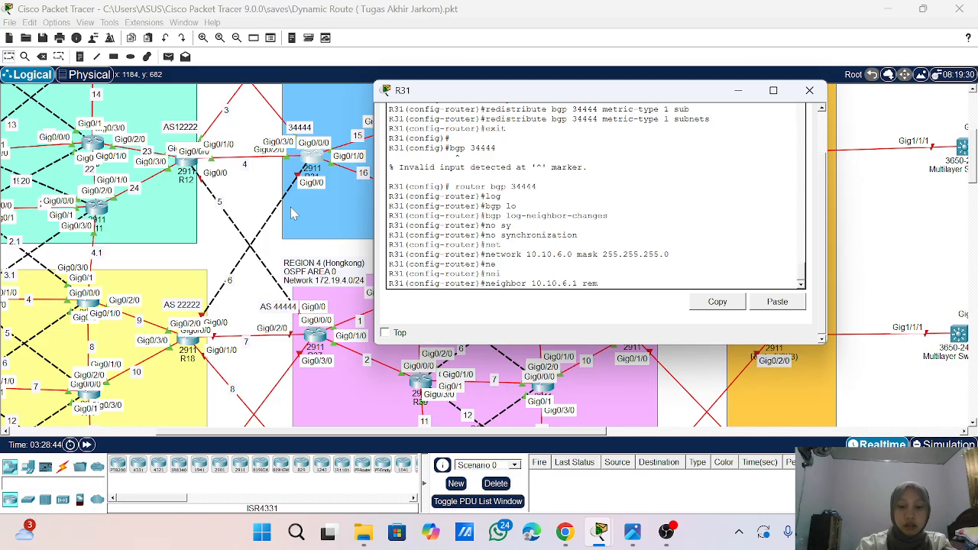
{"action": "type", "text": "ote-as"}
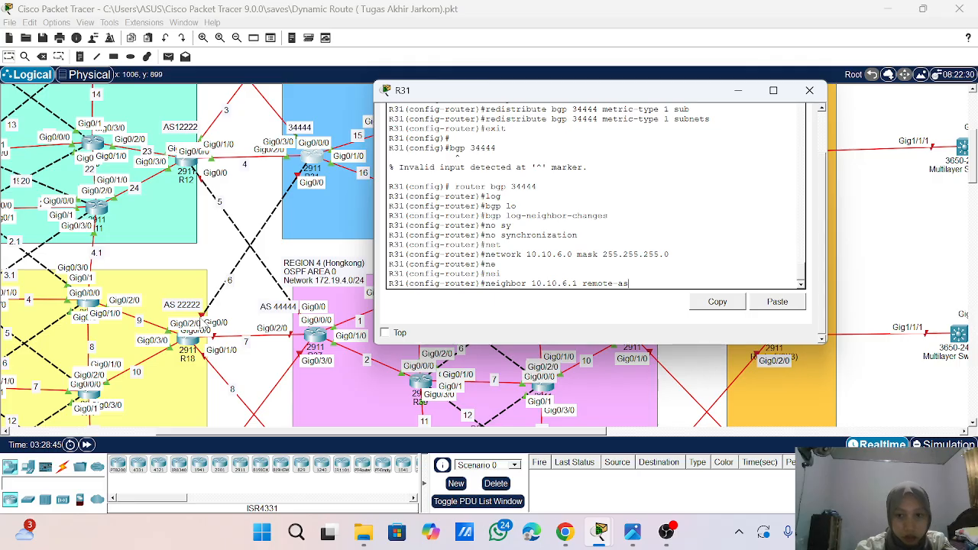
{"action": "type", "text": "2"}
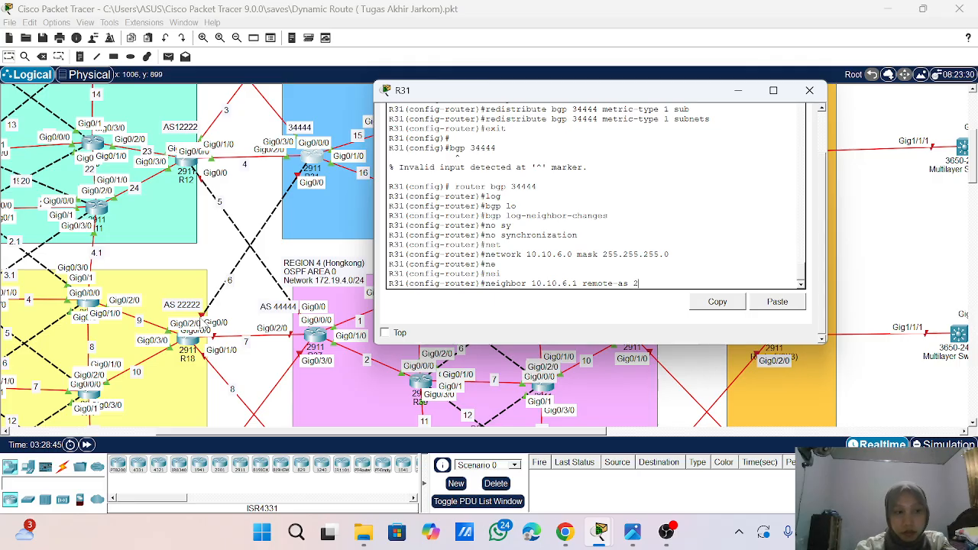
{"action": "type", "text": "222"}
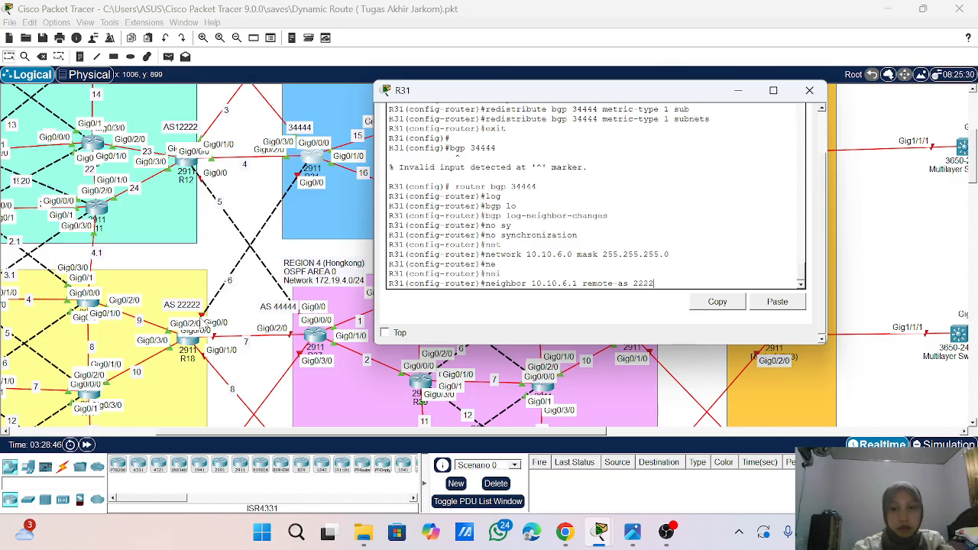
{"action": "type", "text": "2"}
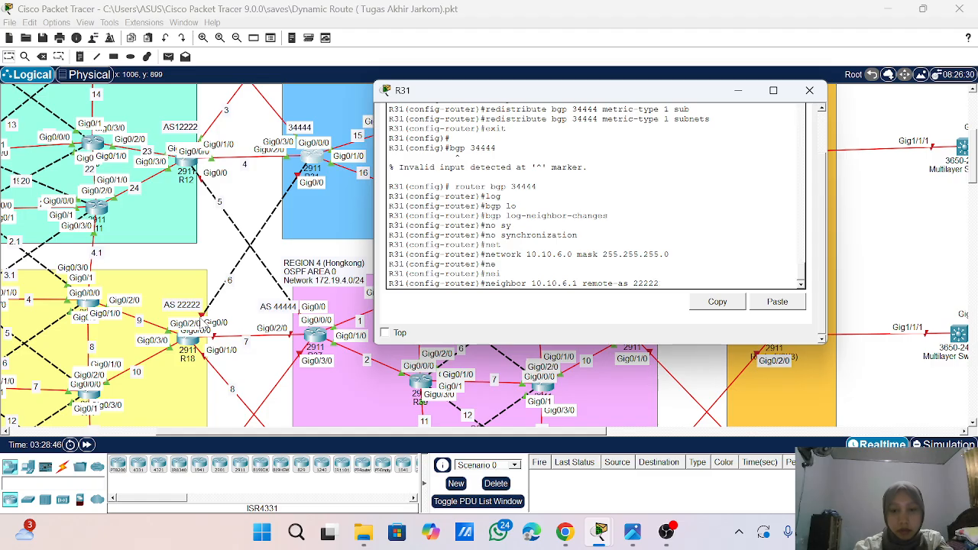
{"action": "key", "text": "Return"}
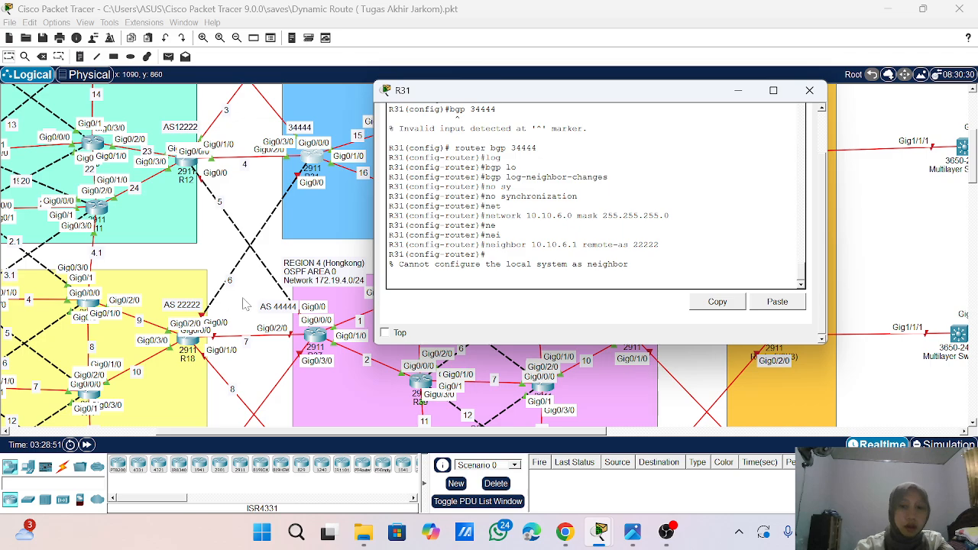
{"action": "key", "text": "Up"}
{"action": "key", "text": "Return"}
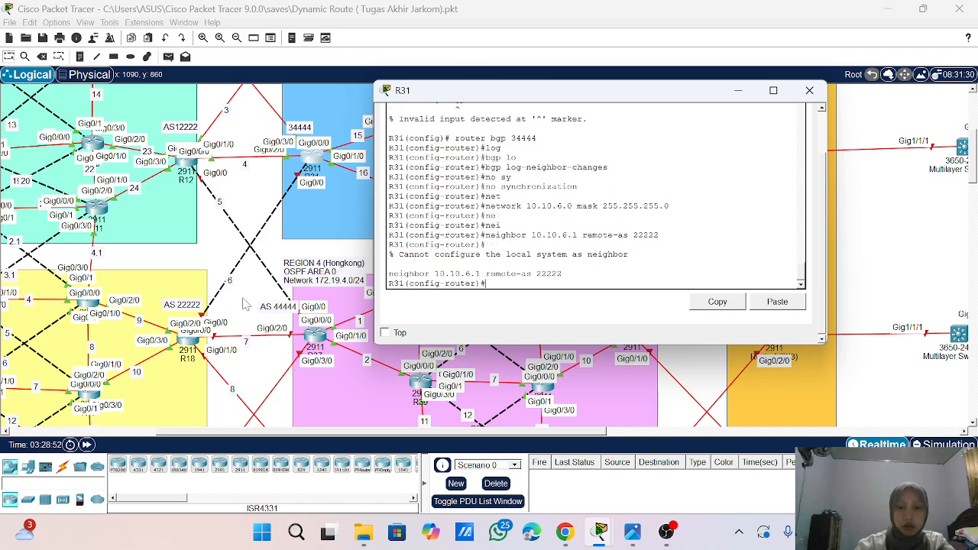
- Add 10.10.6.2 as a BGP neighbor with remote AS 22222 on R31 and close the router's window
{"action": "key", "text": "Up"}
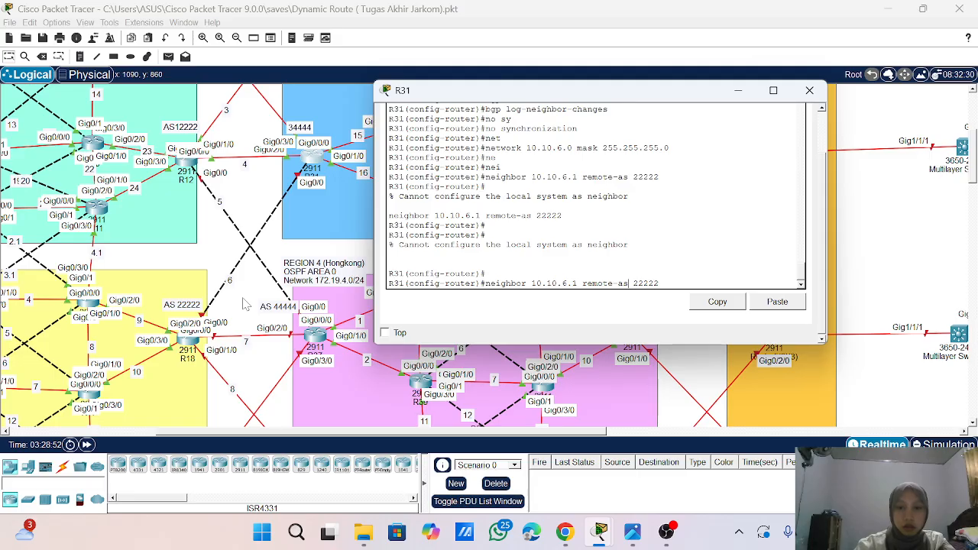
{"action": "key", "text": "Left"}
{"action": "key", "text": "Left"}
{"action": "key", "text": "Left"}
{"action": "key", "text": "Left"}
{"action": "key", "text": "Left"}
{"action": "key", "text": "Left"}
{"action": "key", "text": "Left"}
{"action": "key", "text": "Left"}
{"action": "key", "text": "Left"}
{"action": "key", "text": "Left"}
{"action": "key", "text": "Left"}
{"action": "key", "text": "Left"}
{"action": "key", "text": "Left"}
{"action": "key", "text": "Left"}
{"action": "key", "text": "Left"}
{"action": "key", "text": "Left"}
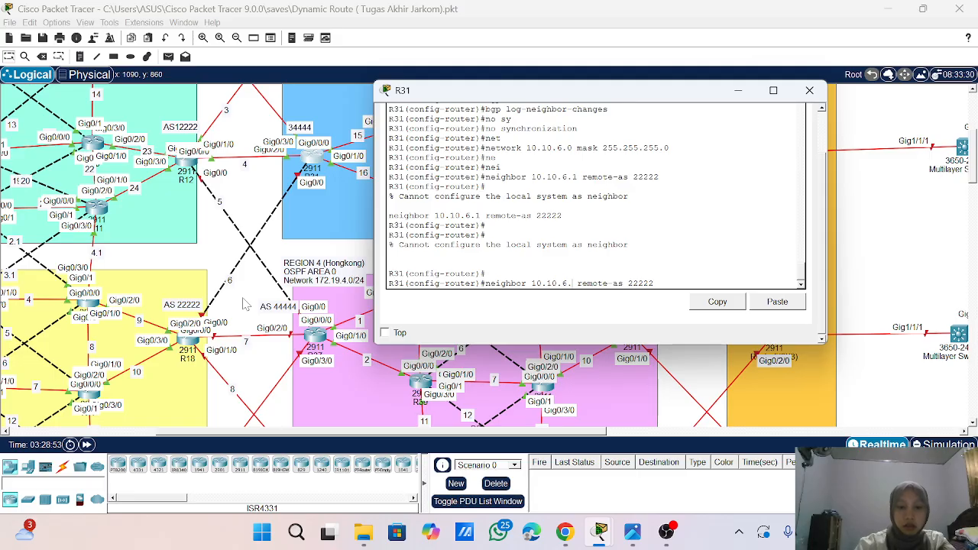
{"action": "key", "text": "BackSpace"}
{"action": "type", "text": "2"}
{"action": "key", "text": "Return"}
{"action": "key", "text": "Return"}
{"action": "key", "text": "Return"}
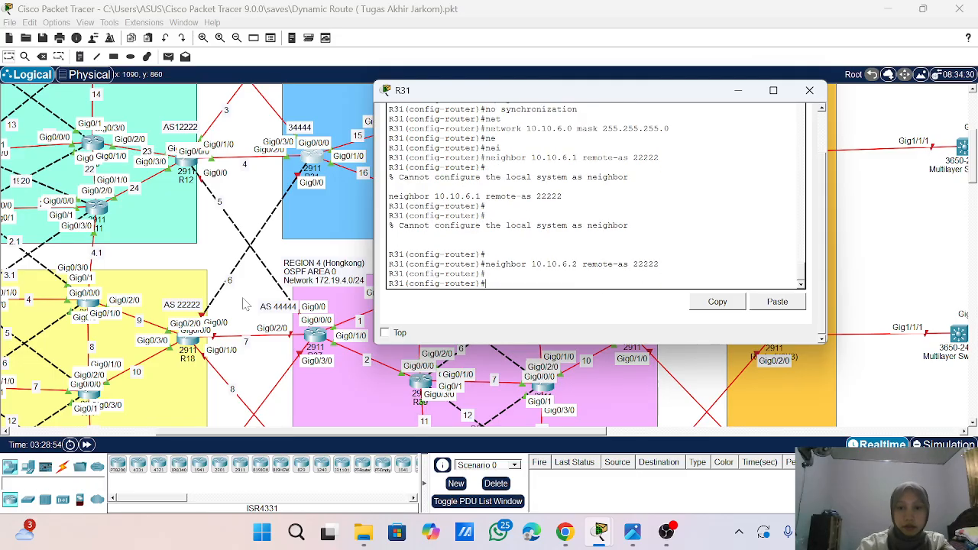
{"action": "left_click", "coordinate": [809, 90]}
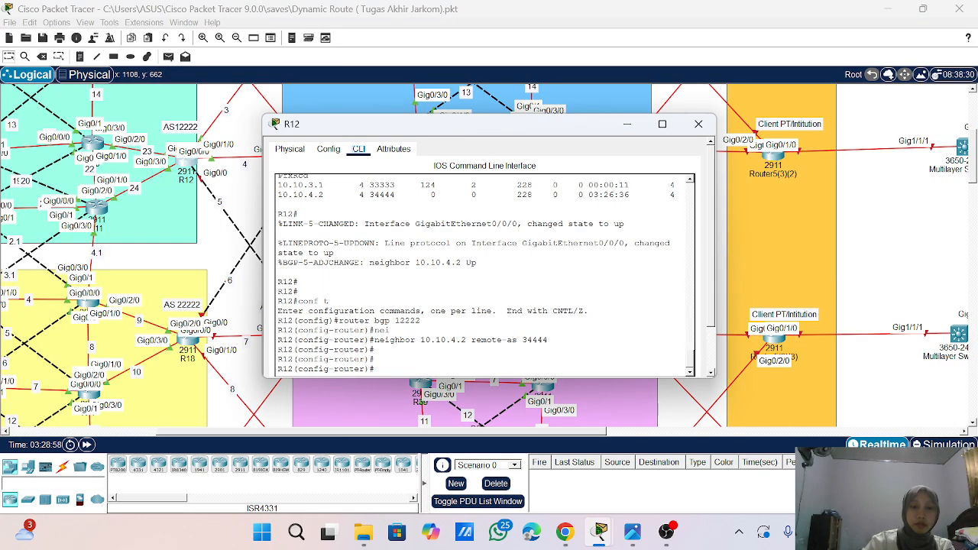
- Advertise network 10.10.5.0 with mask 255.255.255.0 in R12's BGP 12222 process
{"action": "scroll", "coordinate": [489, 260], "scroll_direction": "down", "scroll_amount": 1}
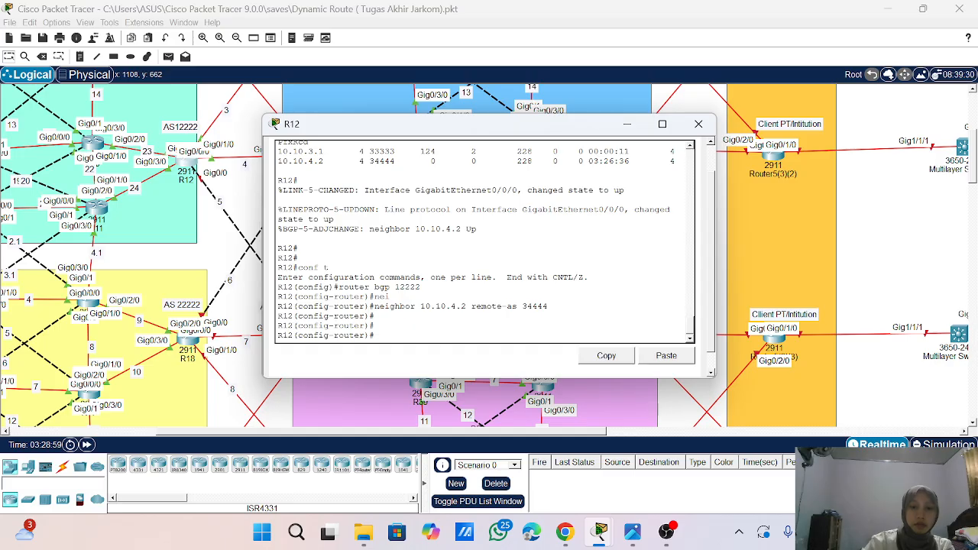
{"action": "scroll", "coordinate": [489, 260], "scroll_direction": "down", "scroll_amount": 1}
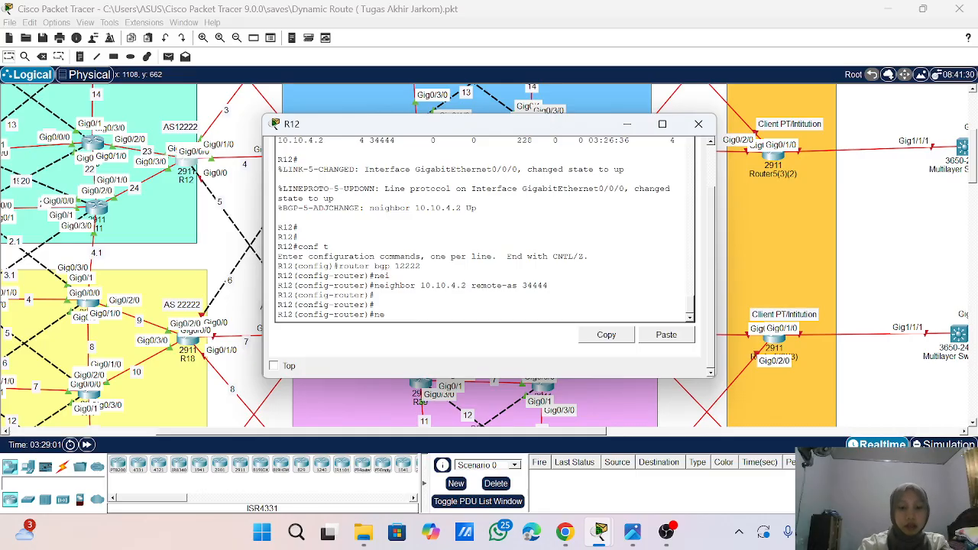
{"action": "type", "text": "yt"}
{"action": "key", "text": "Return"}
{"action": "type", "text": "ne"}
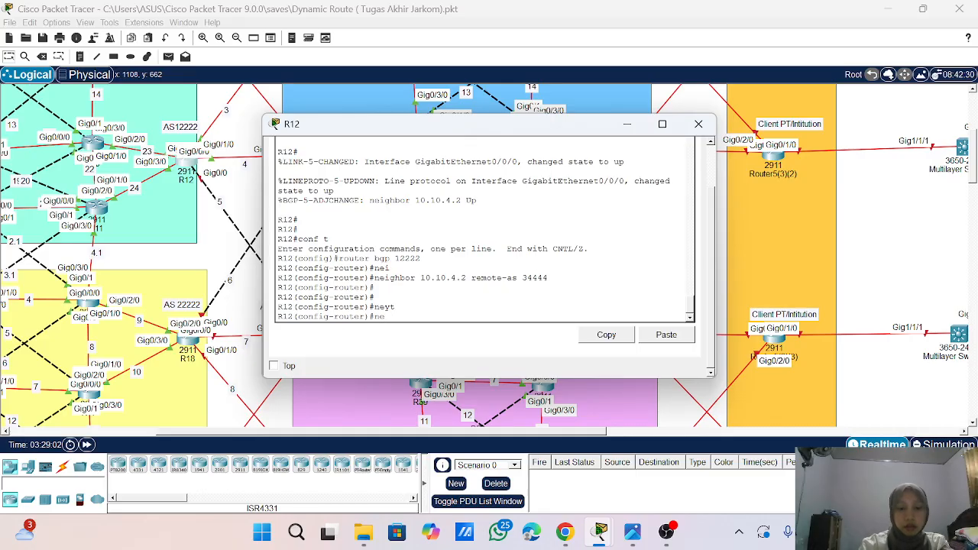
{"action": "type", "text": "t"}
{"action": "key", "text": "Tab"}
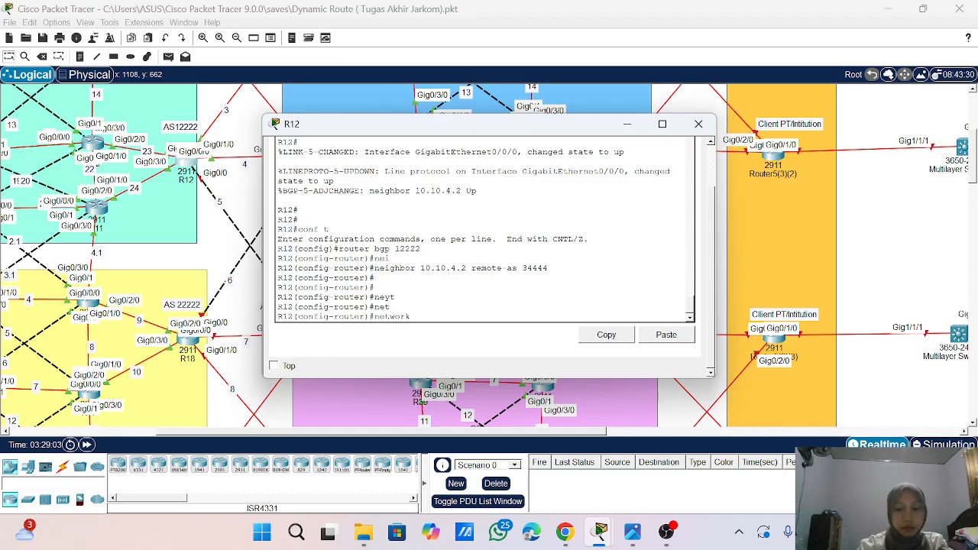
{"action": "type", "text": "10.1"}
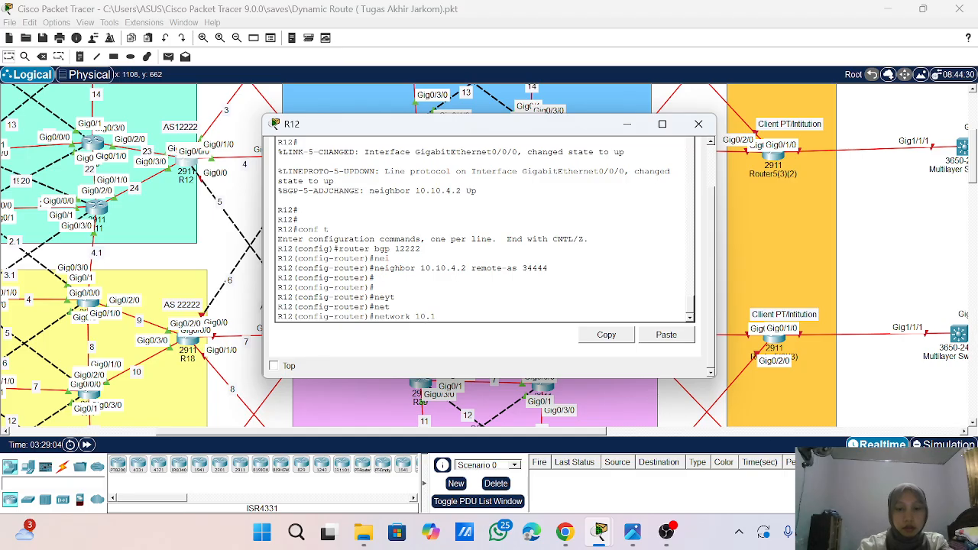
{"action": "type", "text": "0.5."}
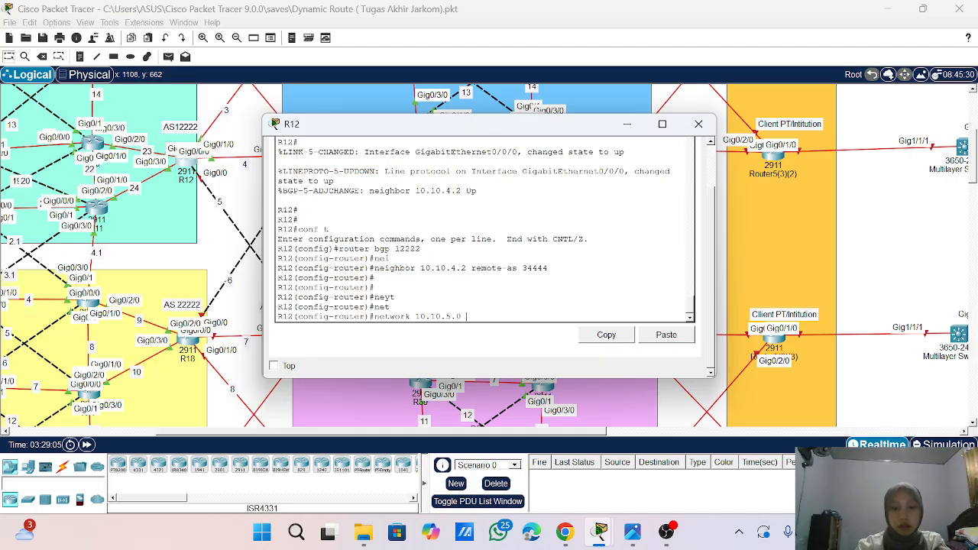
{"action": "type", "text": "0 mask"}
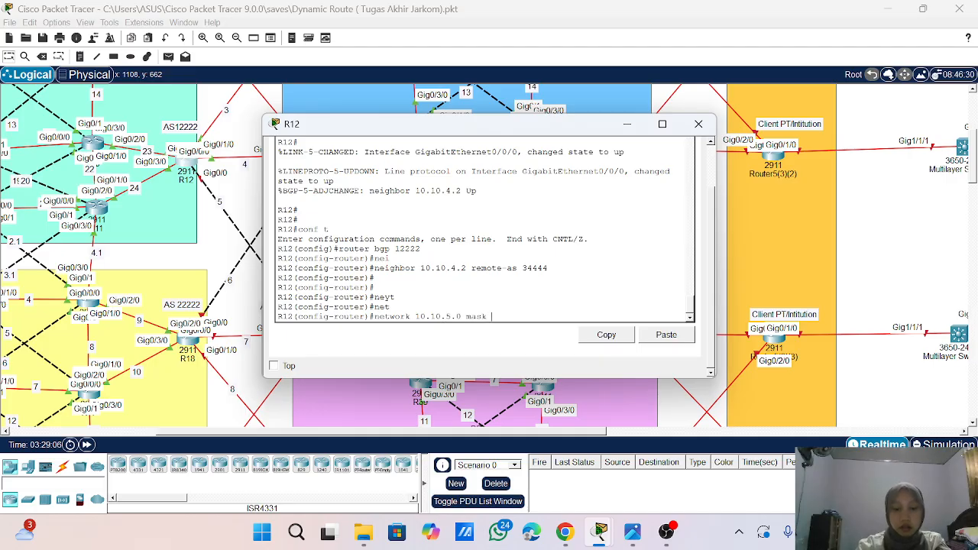
{"action": "type", "text": " 25"}
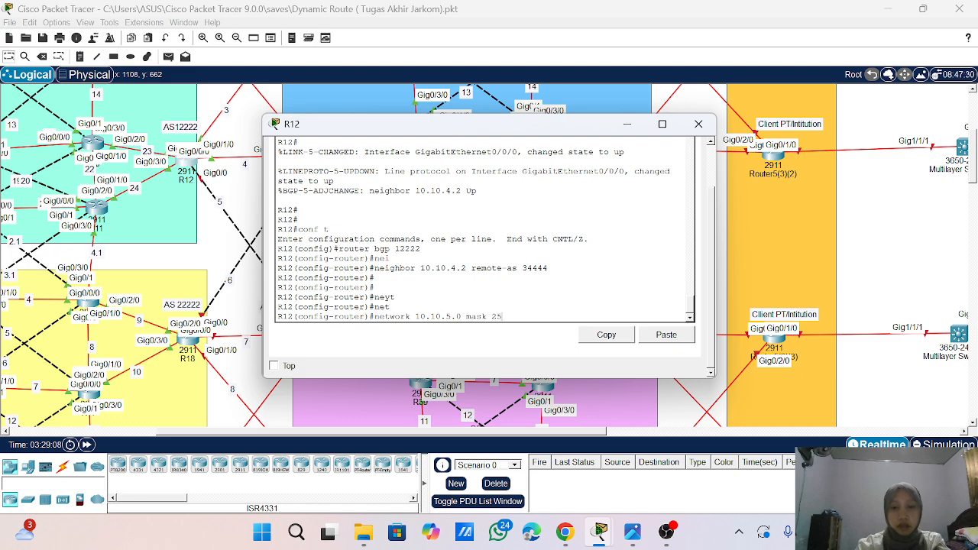
{"action": "type", "text": "5.255.25.50"}
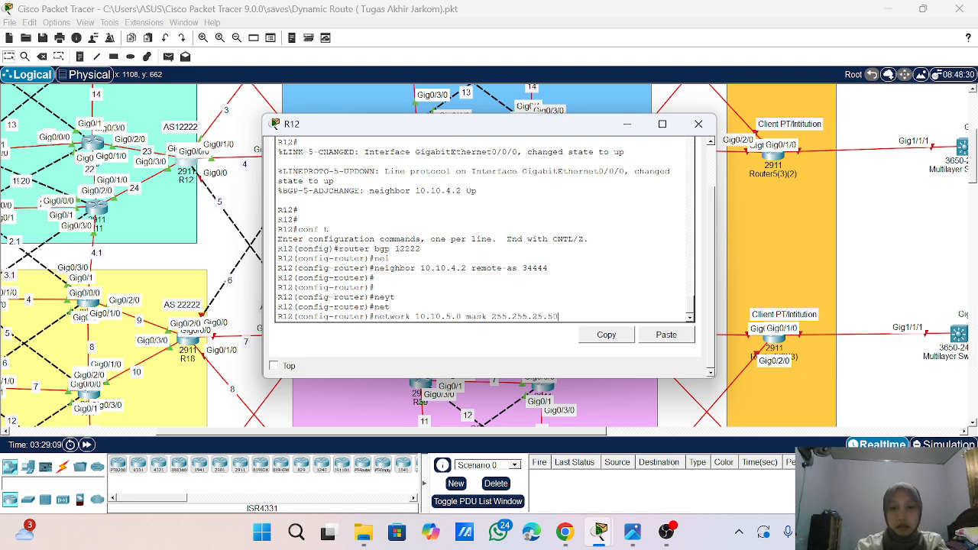
{"action": "type", "text": ".0"}
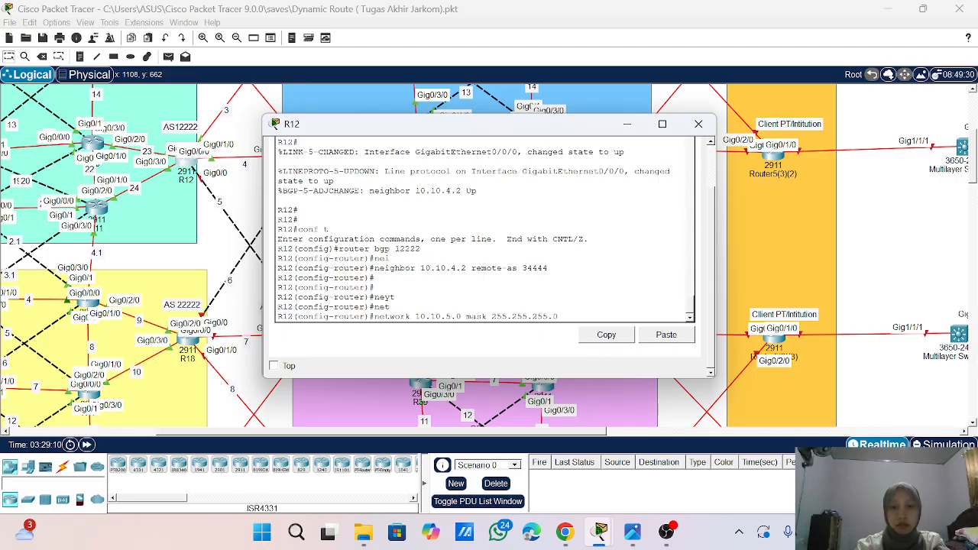
{"action": "key", "text": "Return"}
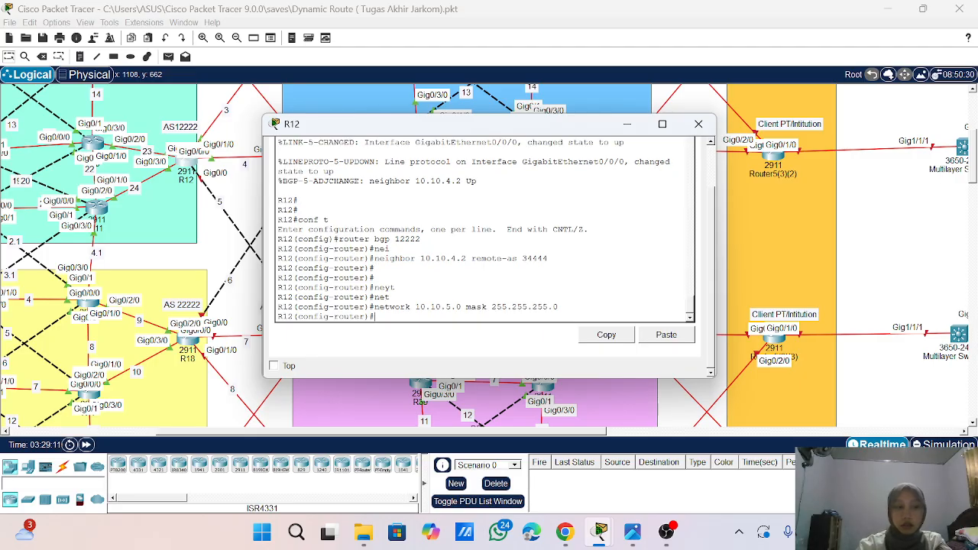
- Try to add 10.10.5.2 as a BGP neighbor with remote AS 44444 in R12's BGP 12222 process
{"action": "type", "text": "net"}
{"action": "key", "text": "Tab"}
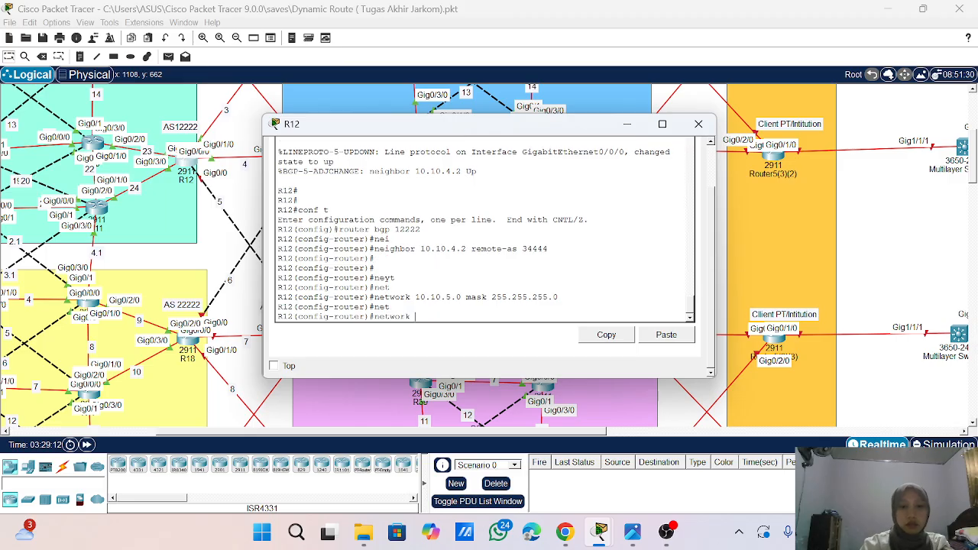
{"action": "key", "text": "BackSpace"}
{"action": "key", "text": "BackSpace"}
{"action": "key", "text": "BackSpace"}
{"action": "key", "text": "BackSpace"}
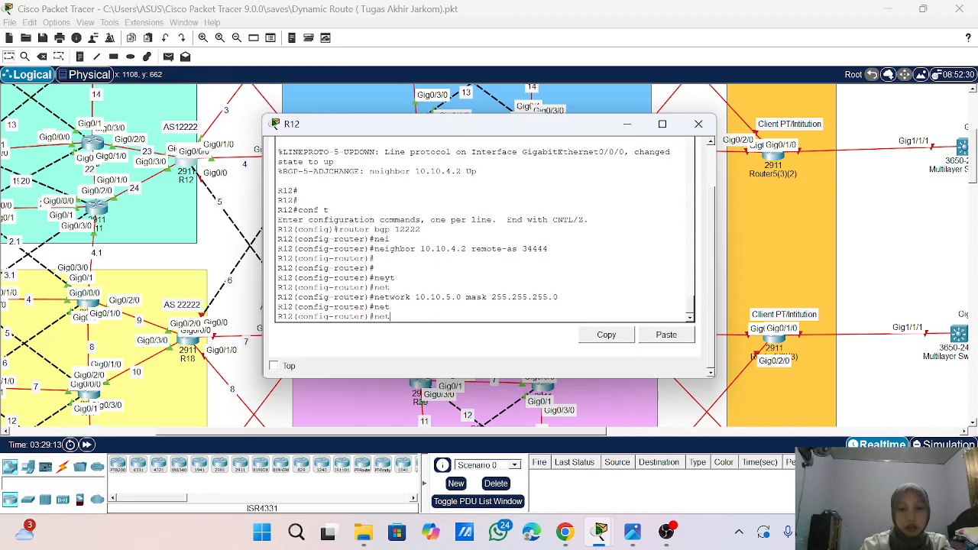
{"action": "type", "text": "i"}
{"action": "key", "text": "Tab"}
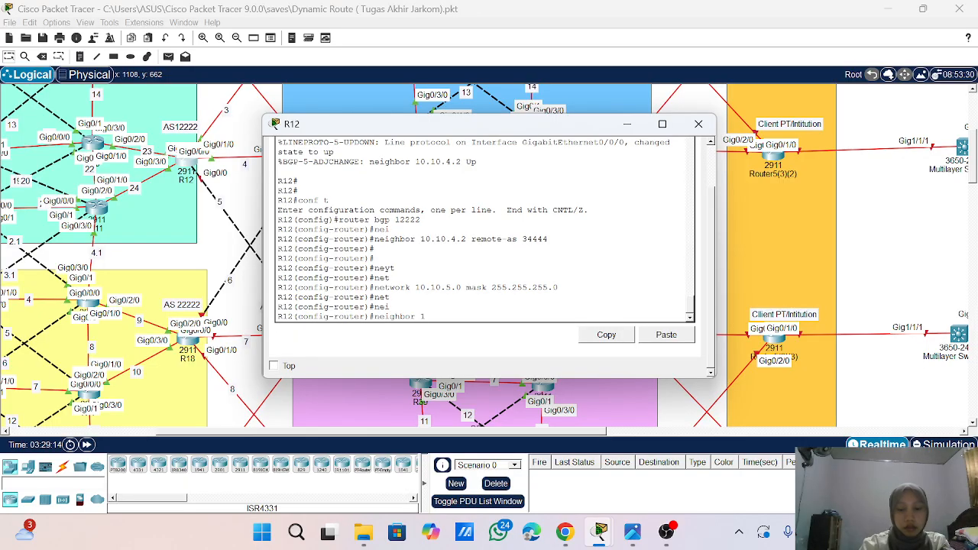
{"action": "type", "text": "10.10.5.2"}
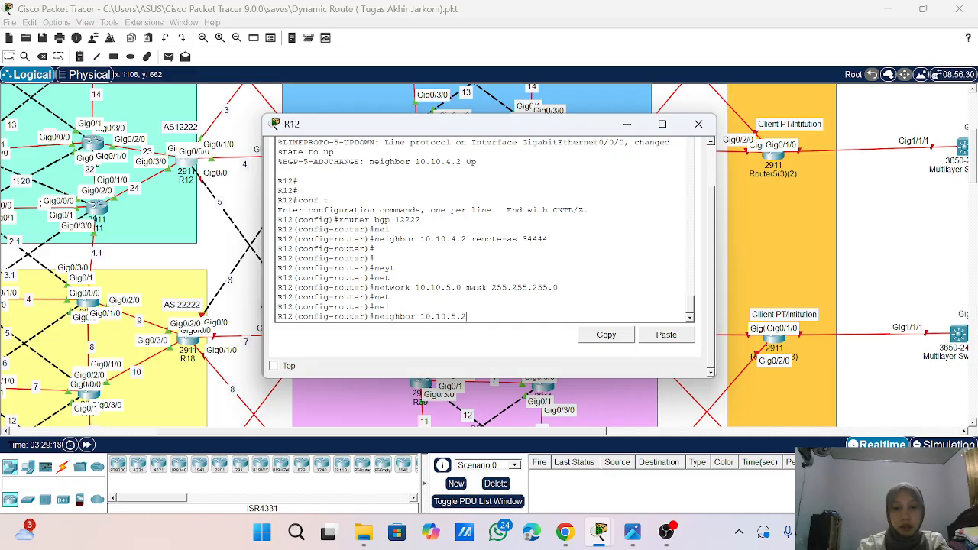
{"action": "type", "text": "r"}
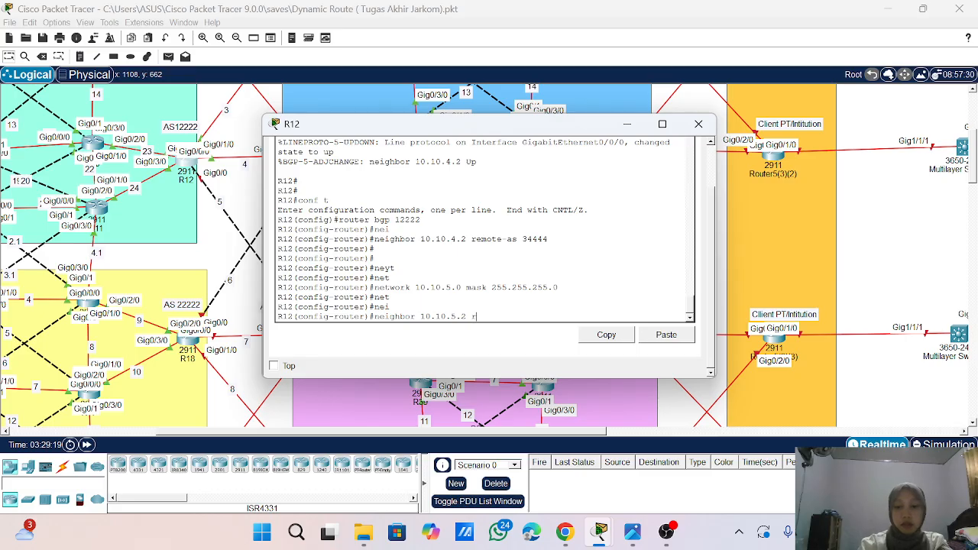
{"action": "type", "text": "emte"}
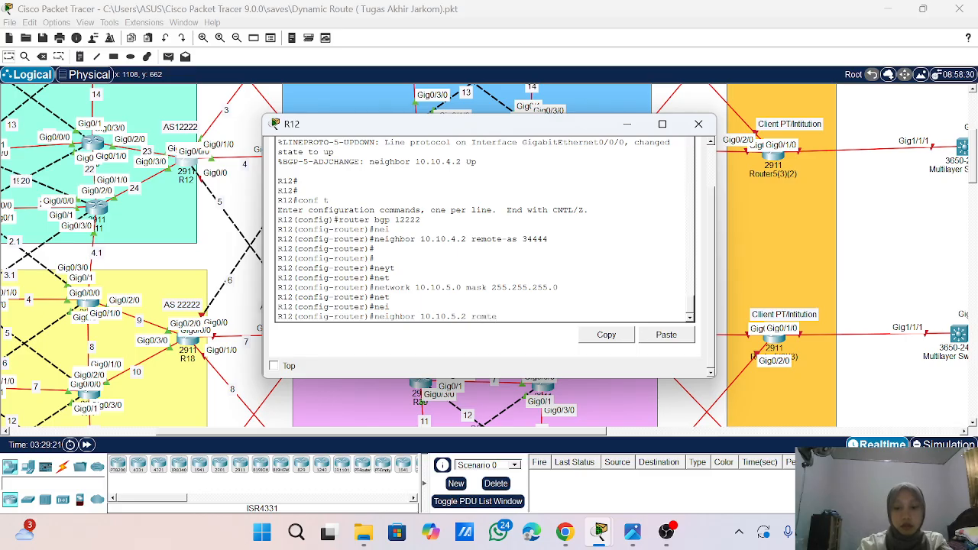
{"action": "type", "text": "-as"}
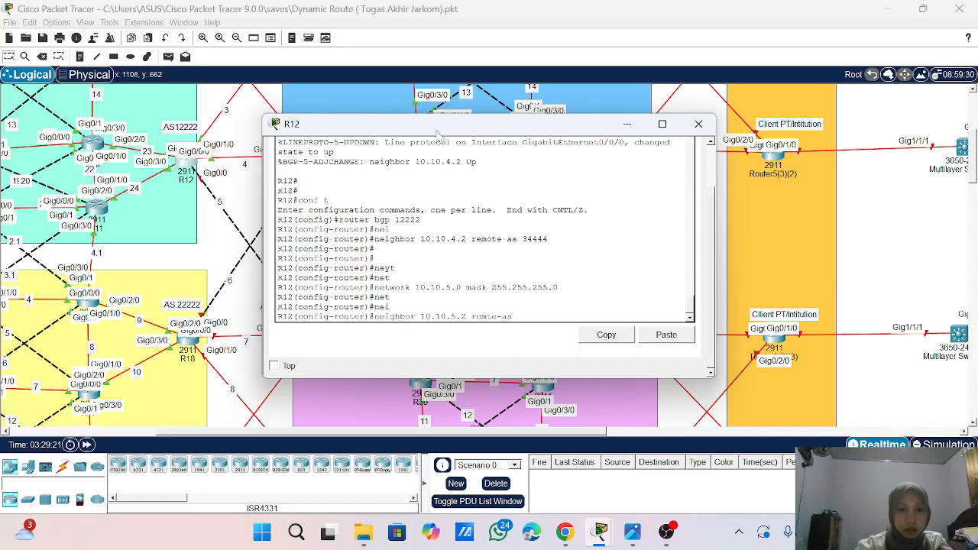
{"action": "left_click_drag", "start_coordinate": [437, 134], "coordinate": [520, 134]}
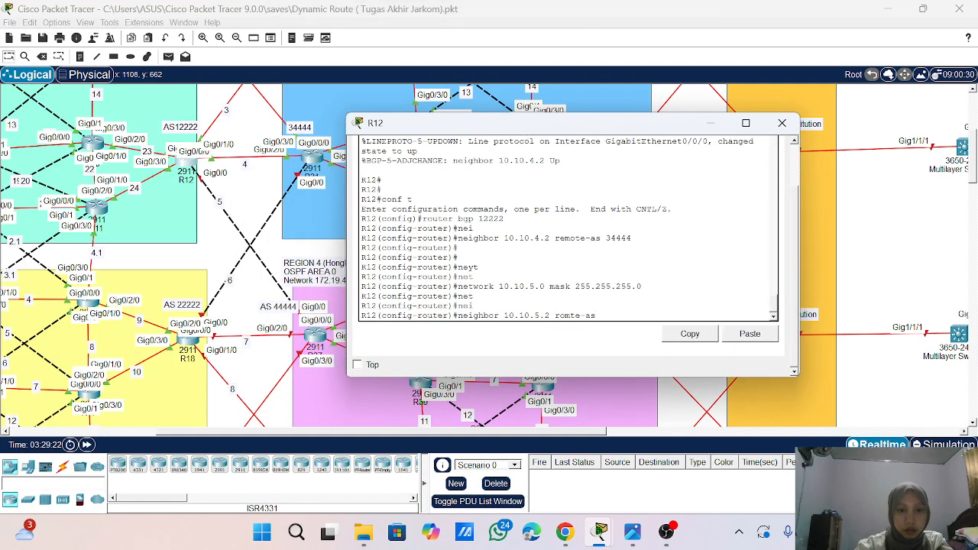
{"action": "type", "text": "44"}
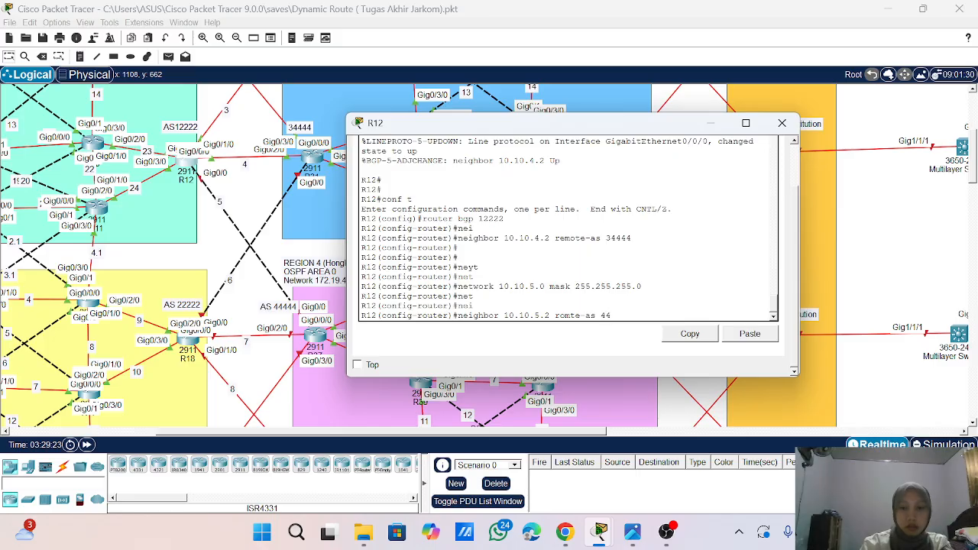
{"action": "type", "text": "444"}
{"action": "key", "text": "Return"}
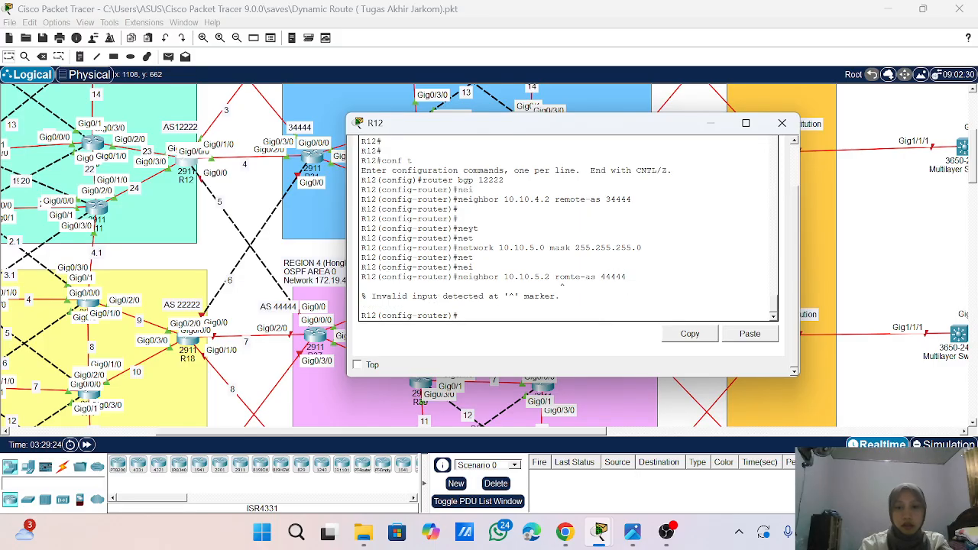
- Add 10.10.5.2 as a BGP neighbor with remote AS 44444 in R12's BGP 12222 process
{"action": "key", "text": "Up"}
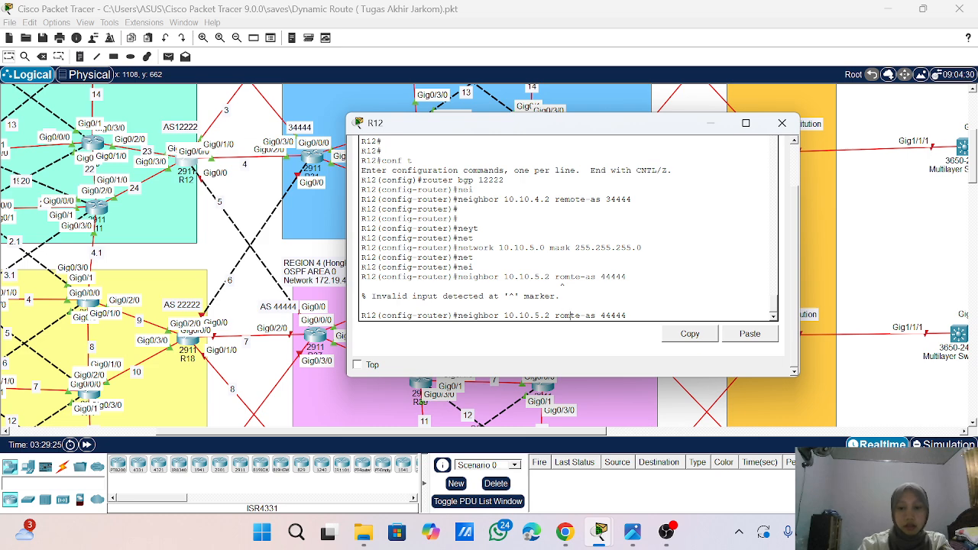
{"action": "key", "text": "BackSpace"}
{"action": "key", "text": "BackSpace"}
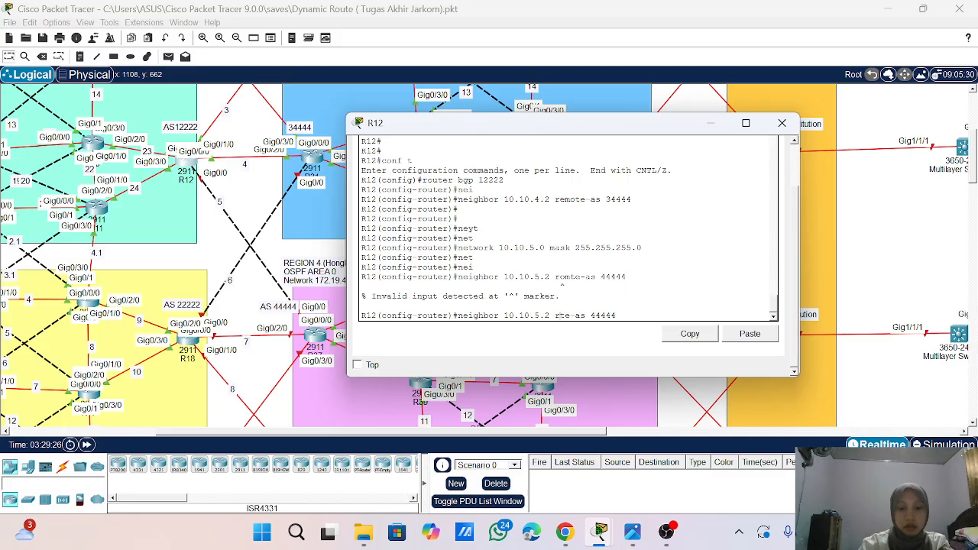
{"action": "type", "text": "emote"}
{"action": "key", "text": "Return"}
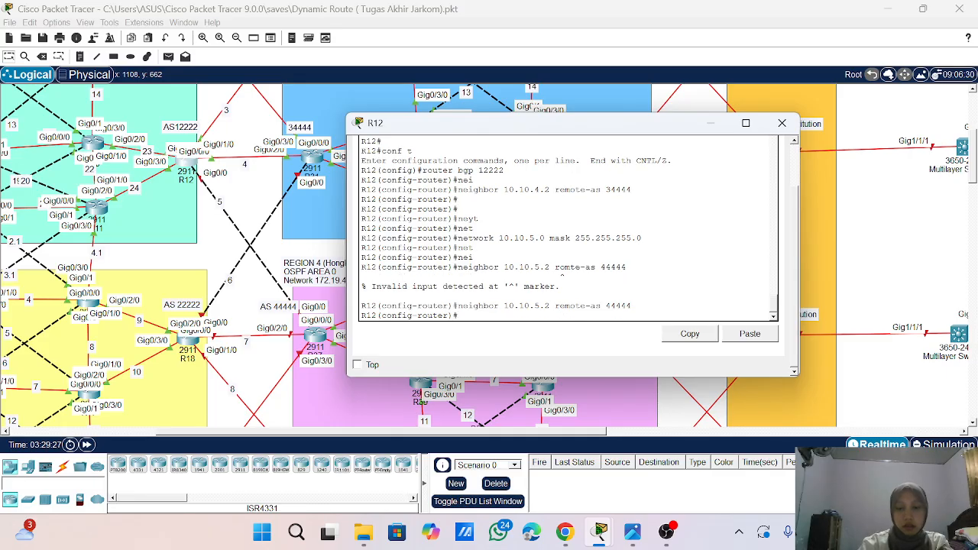
- Redistribute OSPF process 1 into R12's BGP 12222 process
{"action": "type", "text": "re"}
{"action": "key", "text": "Tab"}
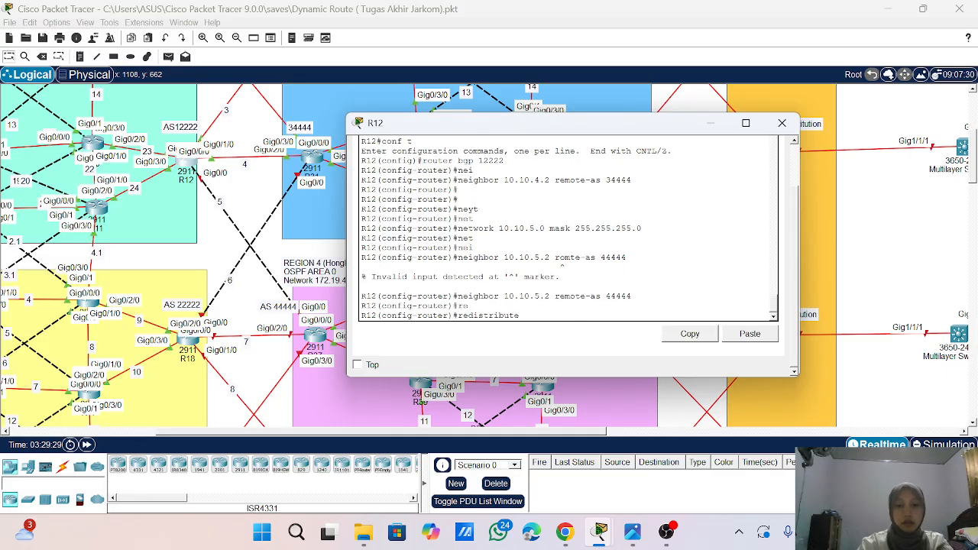
{"action": "type", "text": "osp"}
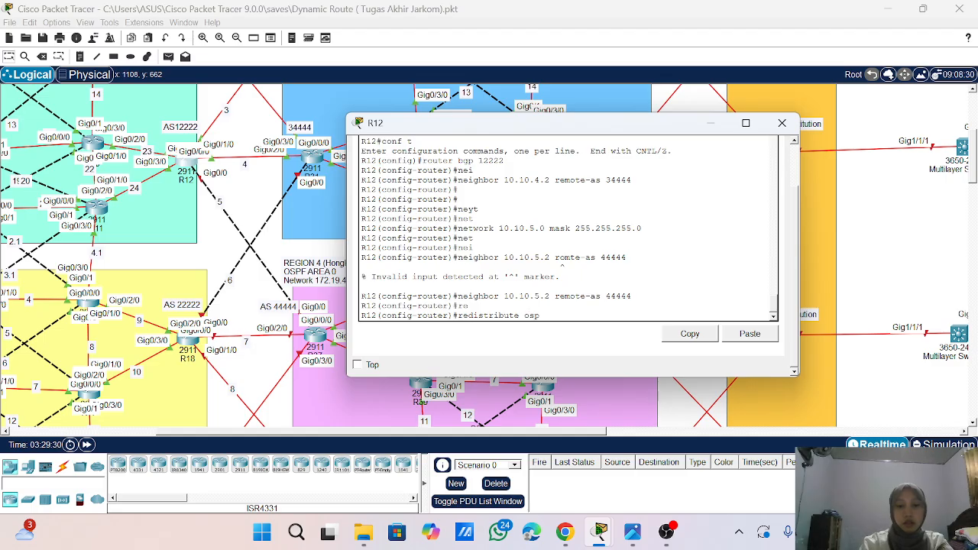
{"action": "type", "text": "f"}
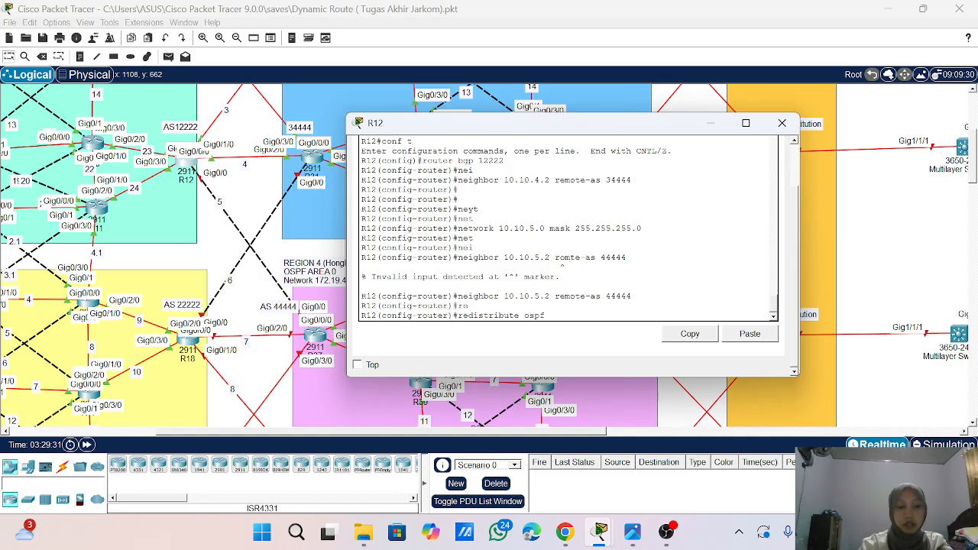
{"action": "key", "text": "Return"}
{"action": "key", "text": "Return"}
{"action": "key", "text": "Return"}
{"action": "key", "text": "Return"}
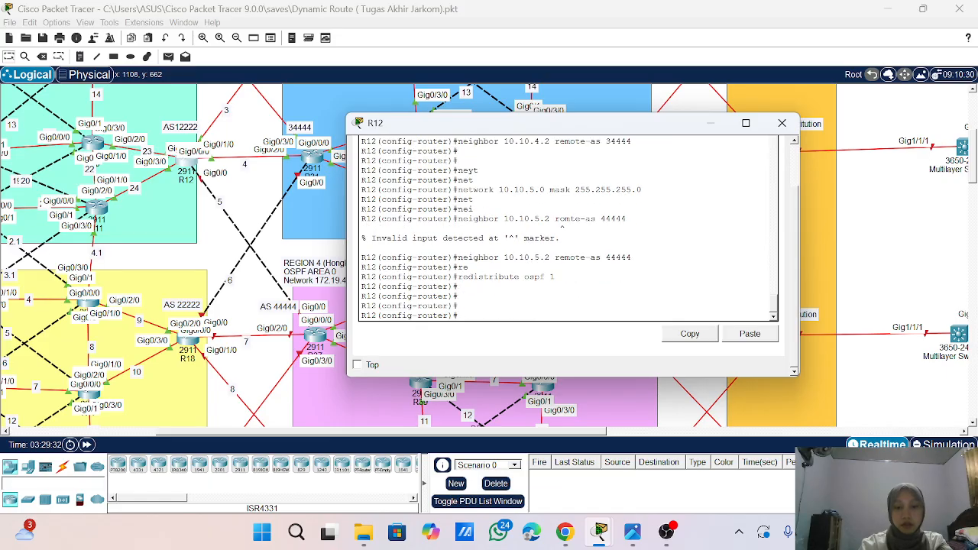
- Leave configuration mode on R12, save its configuration and close the router's window
{"action": "type", "text": "end"}
{"action": "key", "text": "Return"}
{"action": "key", "text": "Return"}
{"action": "key", "text": "Return"}
{"action": "key", "text": "Return"}
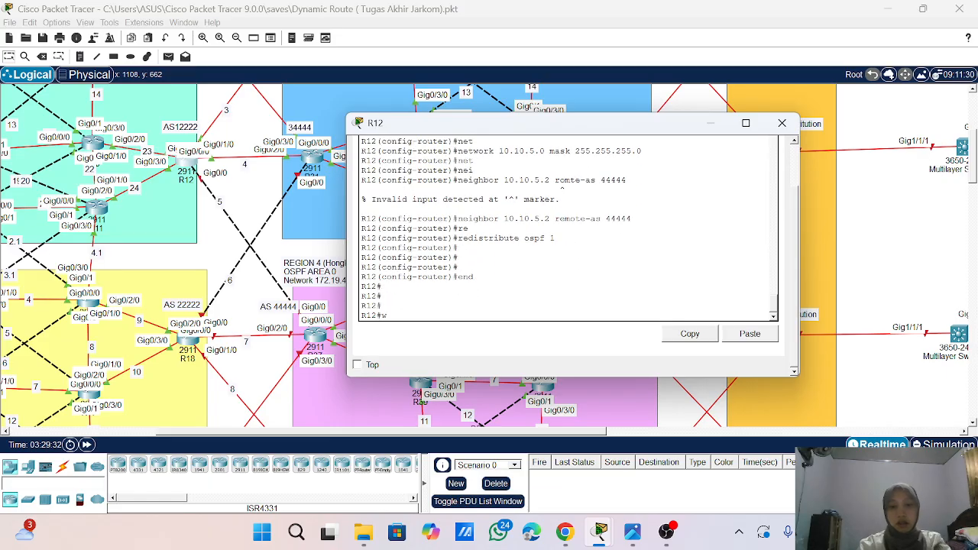
{"action": "type", "text": "wr"}
{"action": "key", "text": "Return"}
{"action": "key", "text": "Return"}
{"action": "key", "text": "Return"}
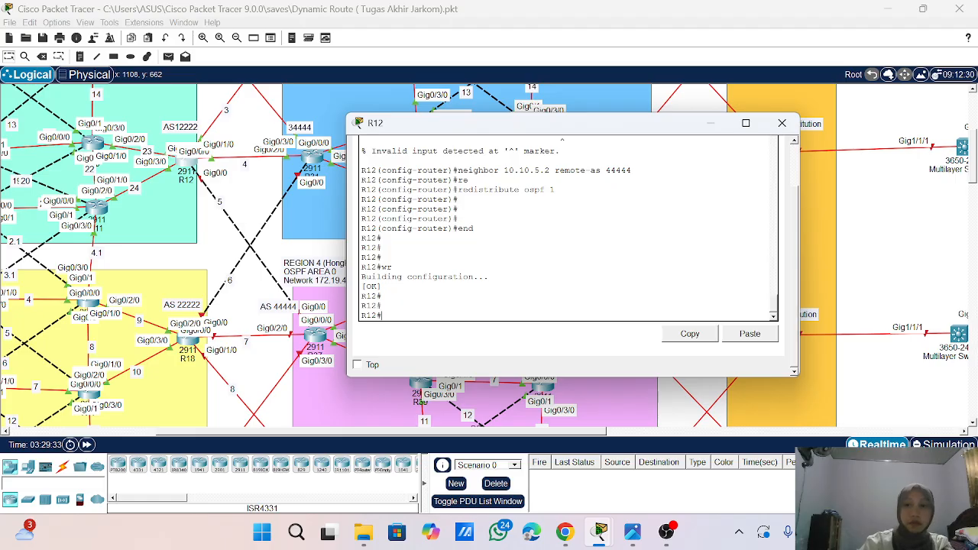
{"action": "left_click", "coordinate": [787, 123]}
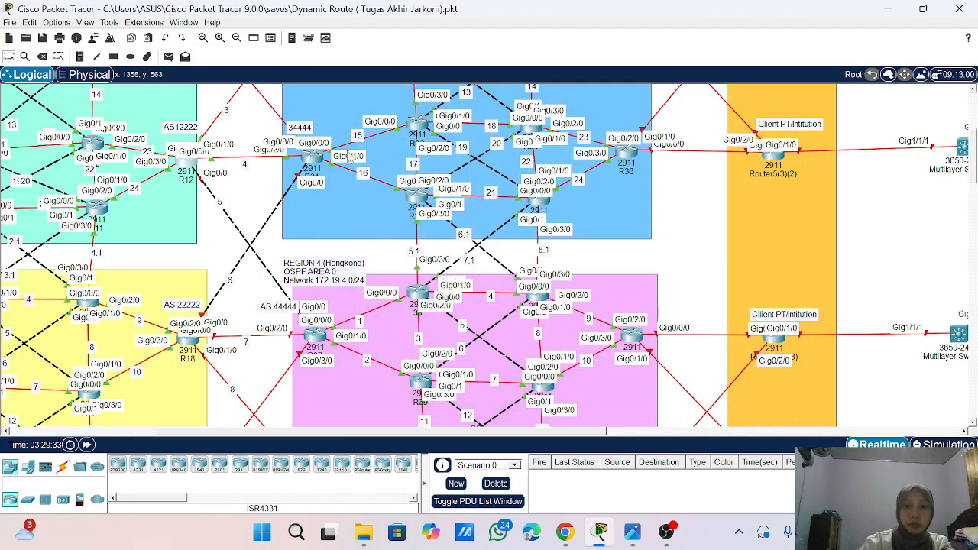
- Redistribute OSPF process 1 into R31's BGP 34444 process
{"action": "left_click", "coordinate": [309, 157]}
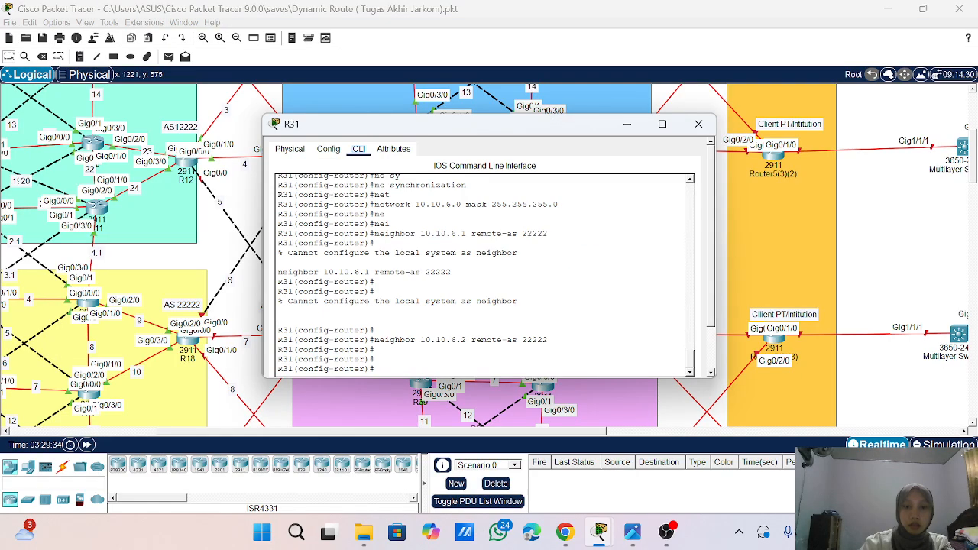
{"action": "type", "text": "re"}
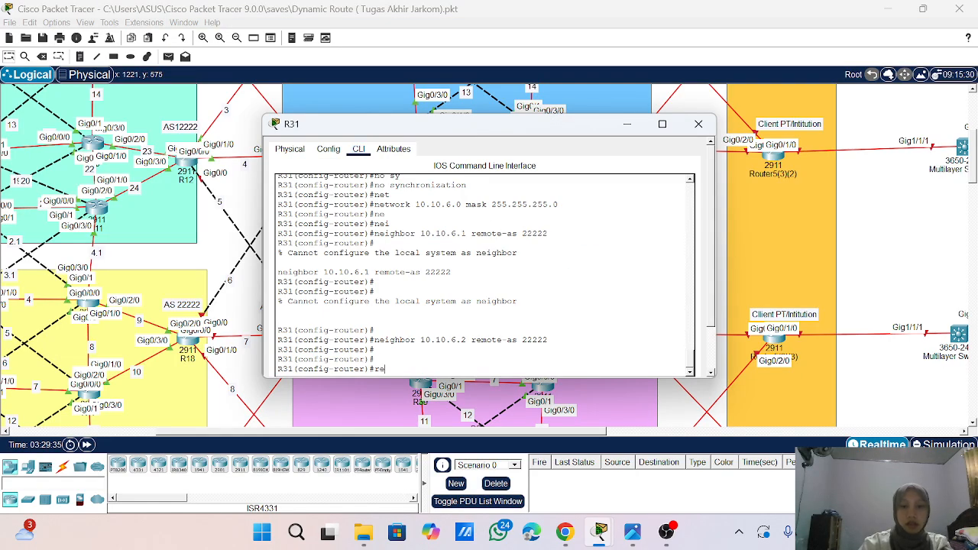
{"action": "key", "text": "Tab"}
{"action": "type", "text": "ospf 1"}
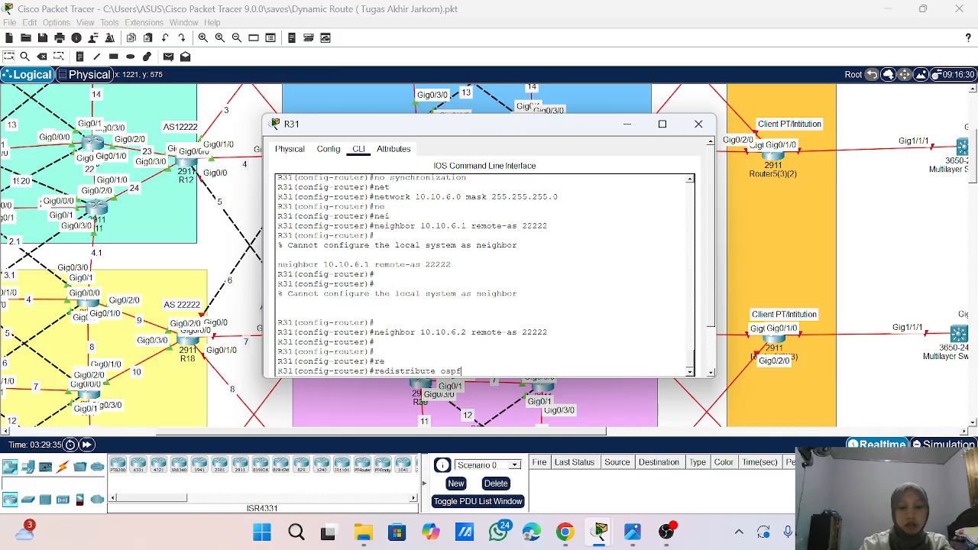
{"action": "key", "text": "Return"}
{"action": "key", "text": "Return"}
{"action": "key", "text": "Return"}
{"action": "key", "text": "Return"}
- Exit configuration mode on R31, write its configuration to memory and close the router's window
{"action": "type", "text": "end"}
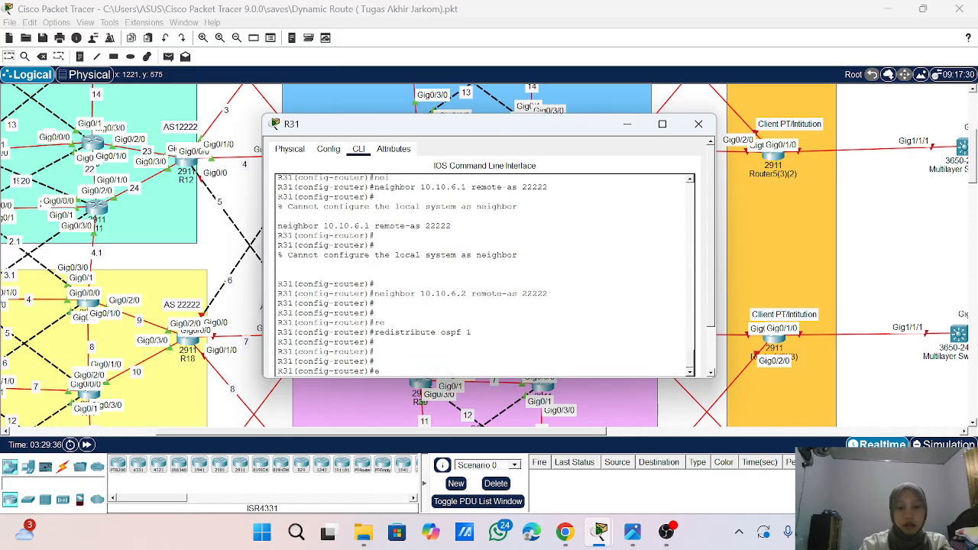
{"action": "key", "text": "Return"}
{"action": "key", "text": "Return"}
{"action": "key", "text": "Return"}
{"action": "key", "text": "Return"}
{"action": "type", "text": "wr"}
{"action": "key", "text": "Return"}
{"action": "key", "text": "Return"}
{"action": "key", "text": "Return"}
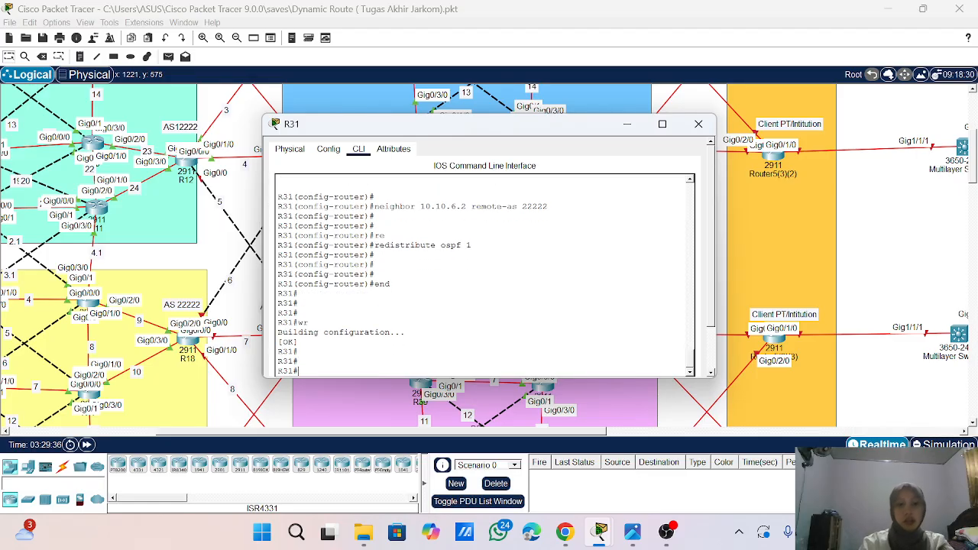
{"action": "left_click", "coordinate": [698, 124]}
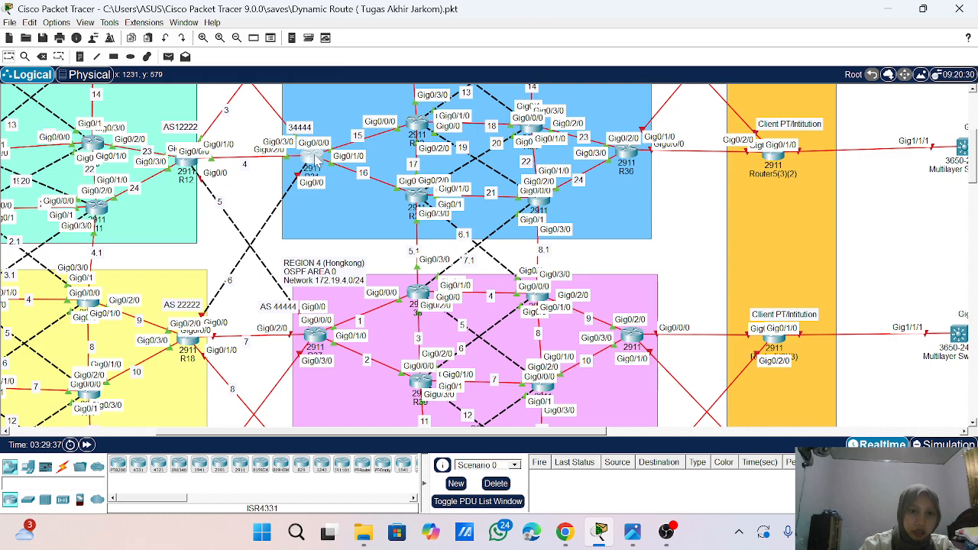
- Display the BGP table on R31 and page through all its route entries to the end
{"action": "left_click", "coordinate": [313, 157]}
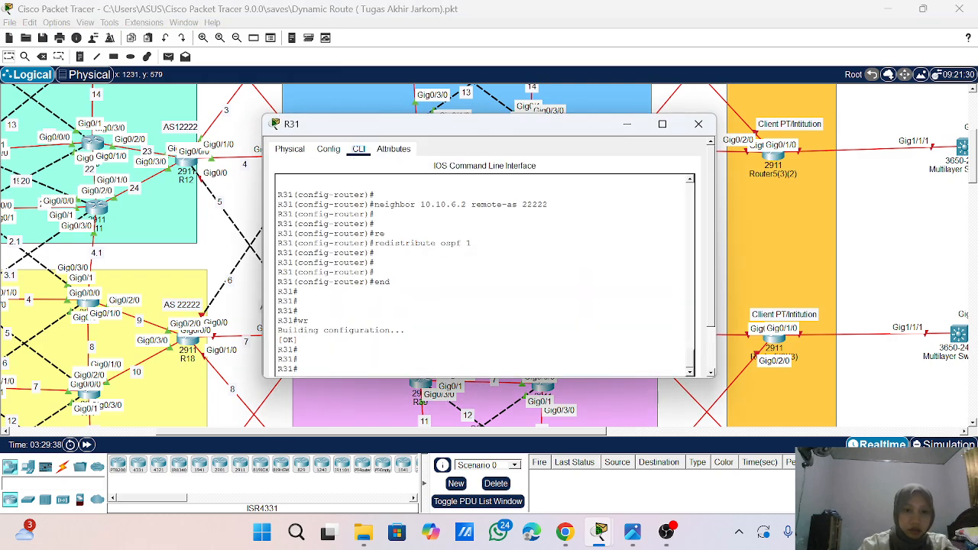
{"action": "type", "text": "sho ip"}
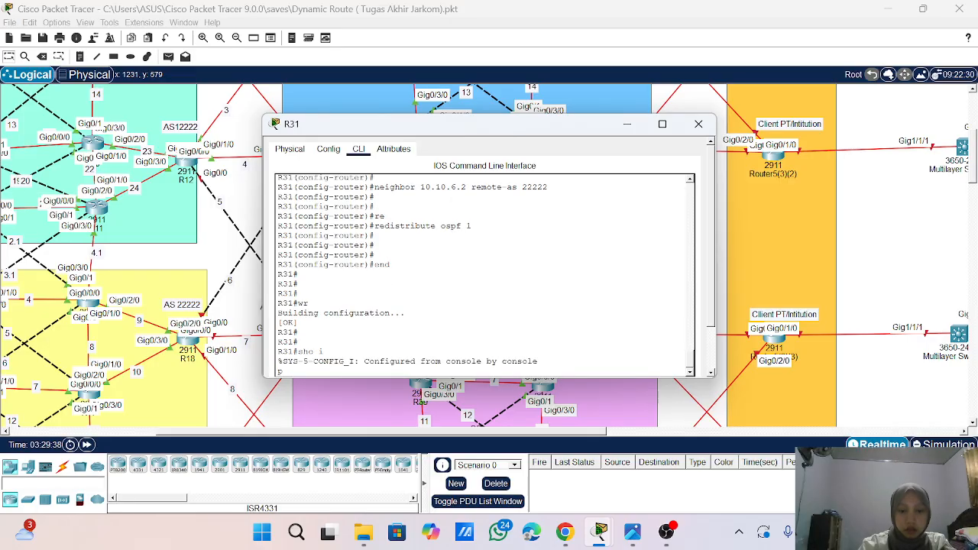
{"action": "type", "text": " bgp"}
{"action": "key", "text": "Return"}
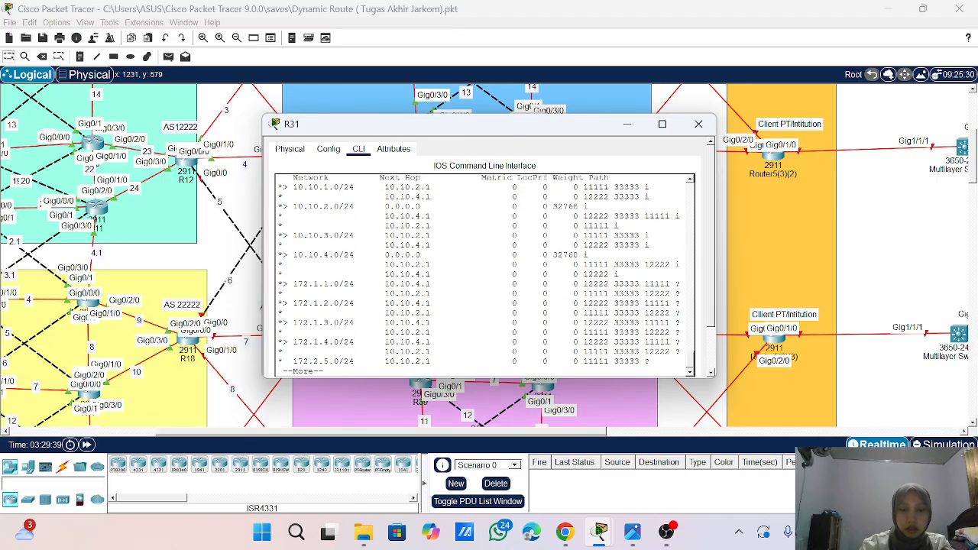
{"action": "key", "text": "Return"}
{"action": "key", "text": "Return"}
{"action": "key", "text": "Return"}
{"action": "key", "text": "Return"}
{"action": "key", "text": "Return"}
{"action": "key", "text": "Return"}
{"action": "key", "text": "Return"}
{"action": "key", "text": "Return"}
{"action": "key", "text": "Return"}
{"action": "key", "text": "Return"}
{"action": "key", "text": "Return"}
{"action": "key", "text": "Return"}
{"action": "key", "text": "Return"}
{"action": "key", "text": "Return"}
{"action": "key", "text": "Return"}
{"action": "key", "text": "Return"}
{"action": "key", "text": "Return"}
{"action": "key", "text": "Return"}
{"action": "key", "text": "Return"}
{"action": "key", "text": "Return"}
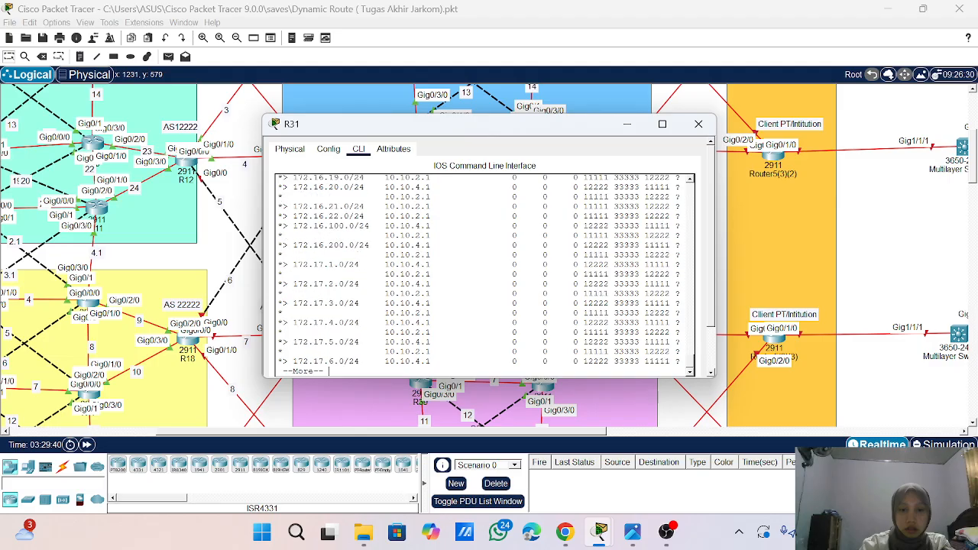
{"action": "key", "text": "Return"}
{"action": "key", "text": "Return"}
{"action": "key", "text": "Return"}
{"action": "key", "text": "Return"}
{"action": "key", "text": "Return"}
{"action": "key", "text": "Return"}
{"action": "key", "text": "Return"}
{"action": "key", "text": "Return"}
{"action": "key", "text": "Return"}
{"action": "key", "text": "Return"}
{"action": "key", "text": "Return"}
{"action": "key", "text": "Return"}
{"action": "key", "text": "Return"}
{"action": "key", "text": "Return"}
{"action": "key", "text": "Return"}
{"action": "key", "text": "Return"}
{"action": "key", "text": "Return"}
{"action": "key", "text": "Return"}
{"action": "key", "text": "Return"}
{"action": "key", "text": "Return"}
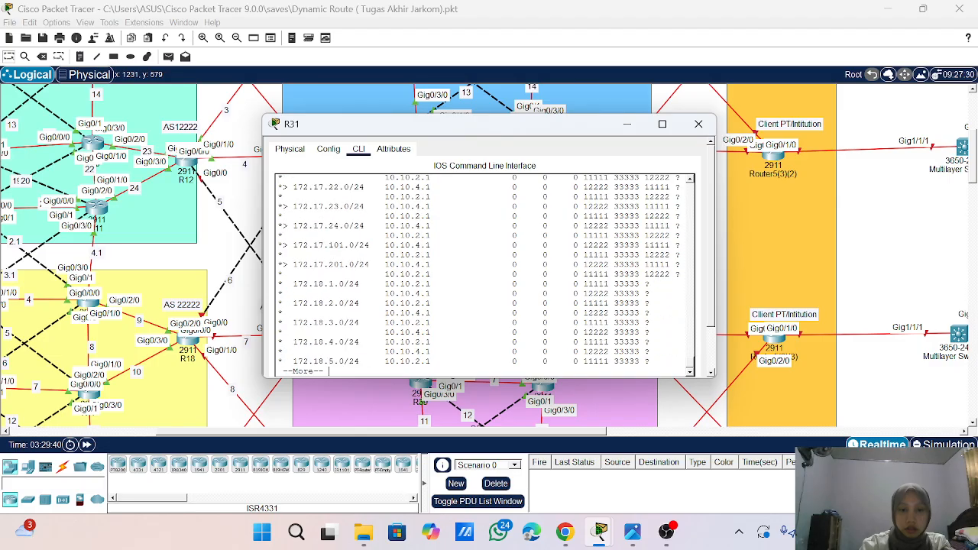
{"action": "key", "text": "Return"}
{"action": "key", "text": "Return"}
{"action": "key", "text": "Return"}
{"action": "key", "text": "Return"}
{"action": "key", "text": "Return"}
{"action": "key", "text": "Return"}
{"action": "key", "text": "Return"}
{"action": "key", "text": "Return"}
{"action": "key", "text": "Return"}
{"action": "key", "text": "Return"}
{"action": "key", "text": "Return"}
{"action": "key", "text": "Return"}
{"action": "key", "text": "Return"}
{"action": "key", "text": "Return"}
{"action": "key", "text": "Return"}
{"action": "key", "text": "Return"}
{"action": "key", "text": "Return"}
{"action": "key", "text": "Return"}
{"action": "key", "text": "Return"}
{"action": "key", "text": "Return"}
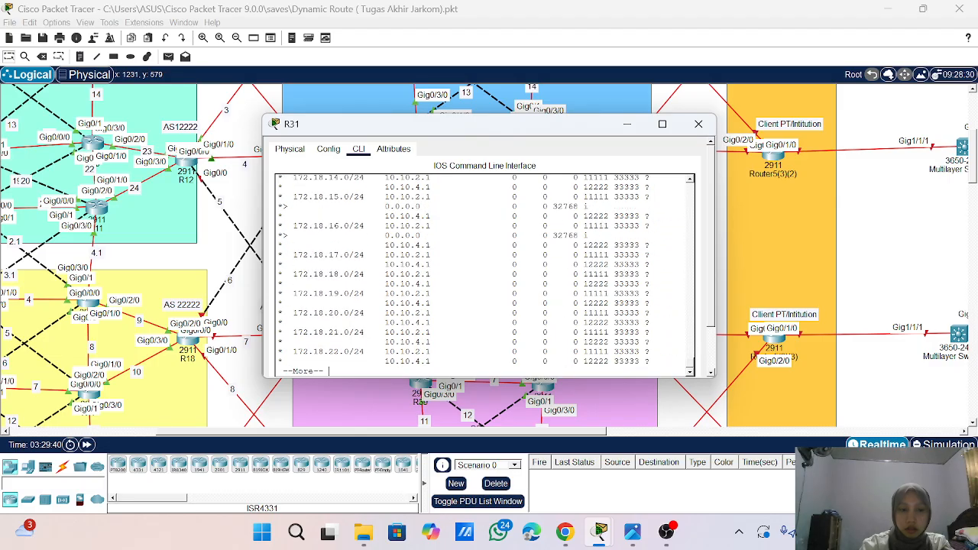
{"action": "key", "text": "Return"}
{"action": "key", "text": "Return"}
{"action": "key", "text": "Return"}
{"action": "key", "text": "Return"}
{"action": "key", "text": "Return"}
{"action": "key", "text": "Return"}
{"action": "key", "text": "Return"}
{"action": "key", "text": "Return"}
{"action": "key", "text": "Return"}
{"action": "key", "text": "Return"}
{"action": "key", "text": "Return"}
{"action": "key", "text": "Return"}
{"action": "key", "text": "Return"}
{"action": "key", "text": "Return"}
{"action": "key", "text": "Return"}
{"action": "key", "text": "Return"}
{"action": "key", "text": "Return"}
{"action": "key", "text": "Return"}
{"action": "key", "text": "Return"}
{"action": "key", "text": "Return"}
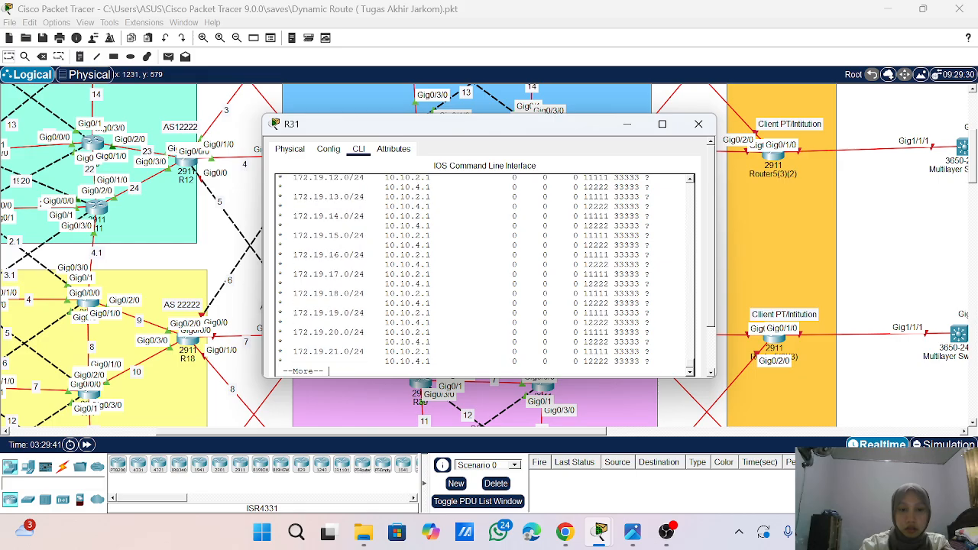
{"action": "key", "text": "Return"}
{"action": "key", "text": "Return"}
{"action": "key", "text": "Return"}
{"action": "key", "text": "Return"}
{"action": "key", "text": "Return"}
{"action": "key", "text": "Return"}
{"action": "key", "text": "Return"}
{"action": "key", "text": "Return"}
{"action": "key", "text": "Return"}
{"action": "key", "text": "Return"}
{"action": "key", "text": "Return"}
{"action": "key", "text": "Return"}
{"action": "key", "text": "Return"}
{"action": "key", "text": "Return"}
{"action": "key", "text": "Return"}
{"action": "key", "text": "Return"}
{"action": "key", "text": "Return"}
{"action": "key", "text": "Return"}
{"action": "key", "text": "Return"}
{"action": "key", "text": "Return"}
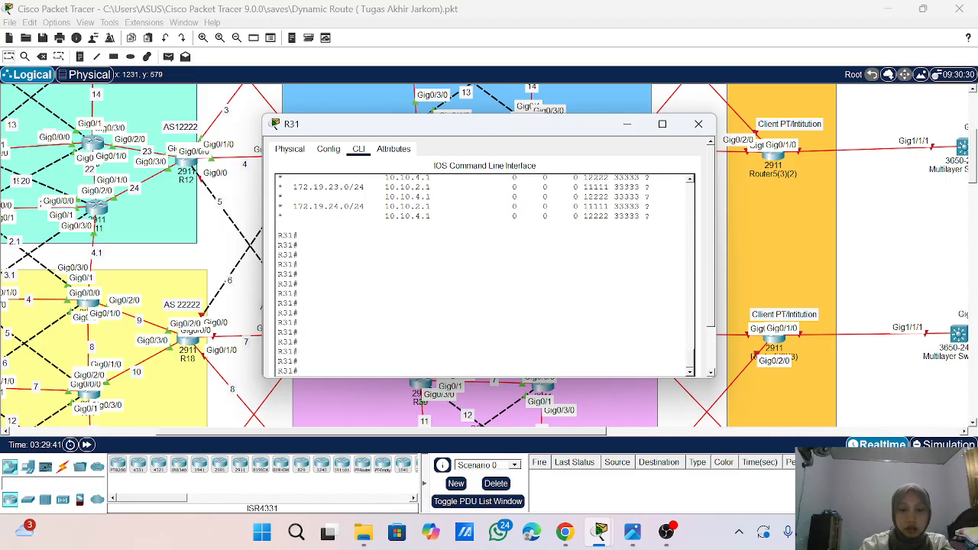
- Display R31's BGP summary to check its neighbors, and close the router's window
{"action": "key", "text": "Up"}
{"action": "type", "text": "summary"}
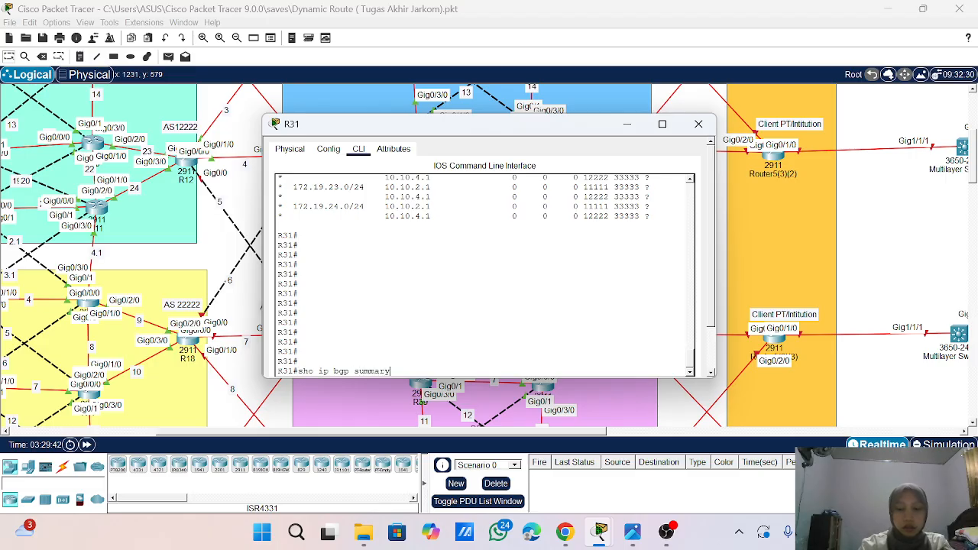
{"action": "key", "text": "Return"}
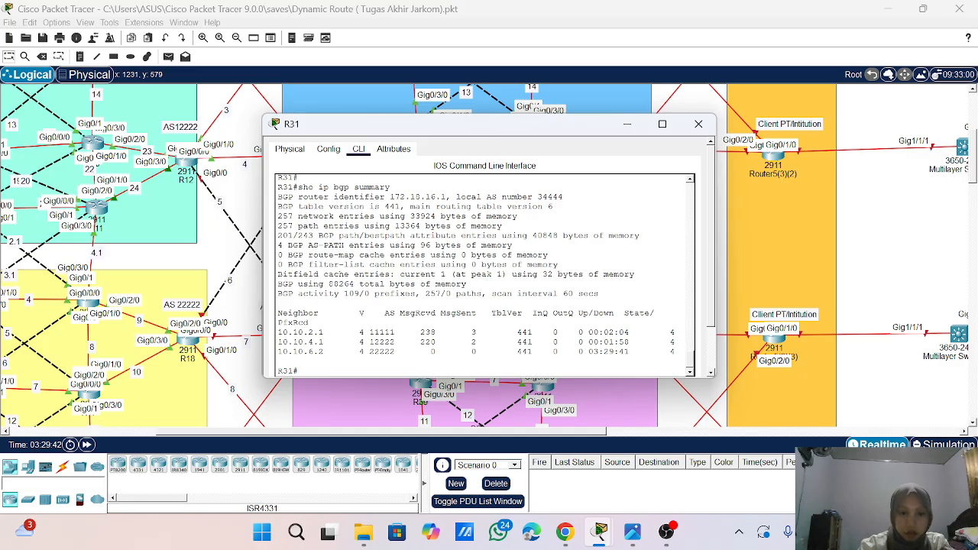
{"action": "left_click", "coordinate": [707, 130]}
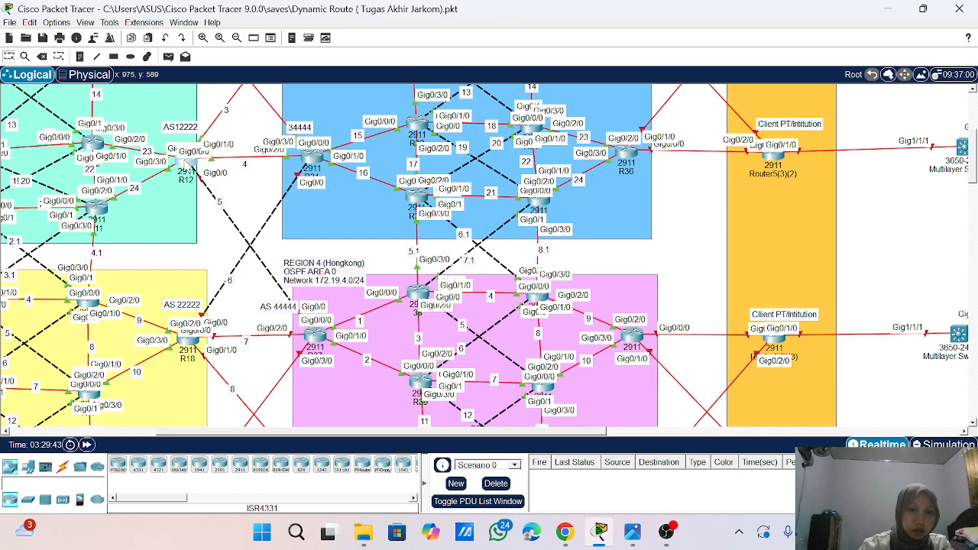
- Display the BGP summary on R12 to check its neighbor sessions, and close the router's window
{"action": "left_click", "coordinate": [185, 161]}
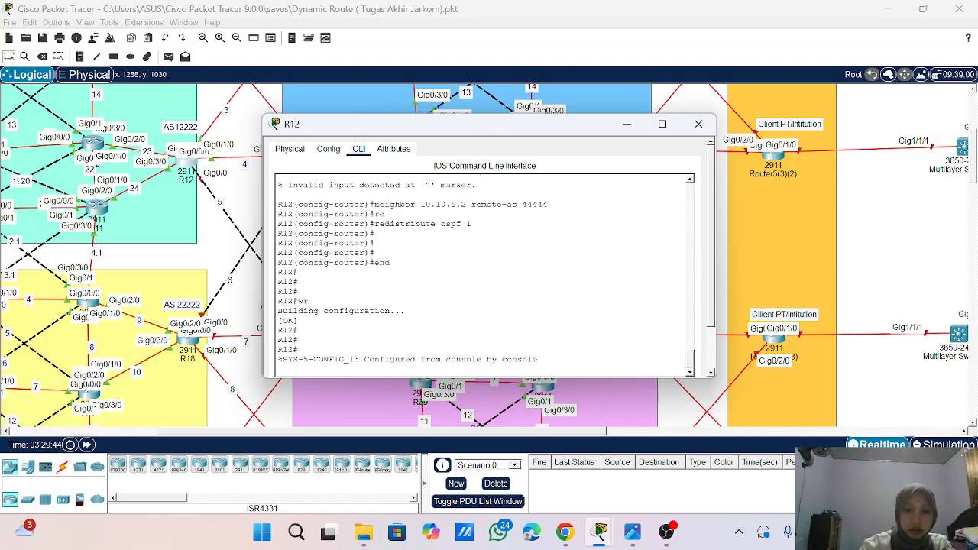
{"action": "key", "text": "Return"}
{"action": "key", "text": "Return"}
{"action": "key", "text": "Return"}
{"action": "key", "text": "Return"}
{"action": "key", "text": "Return"}
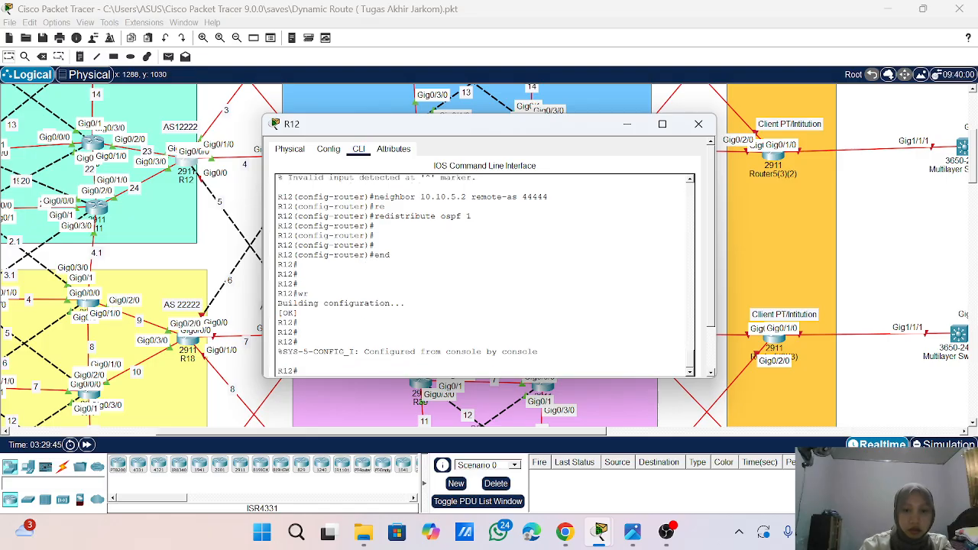
{"action": "type", "text": "sho ip bgp"}
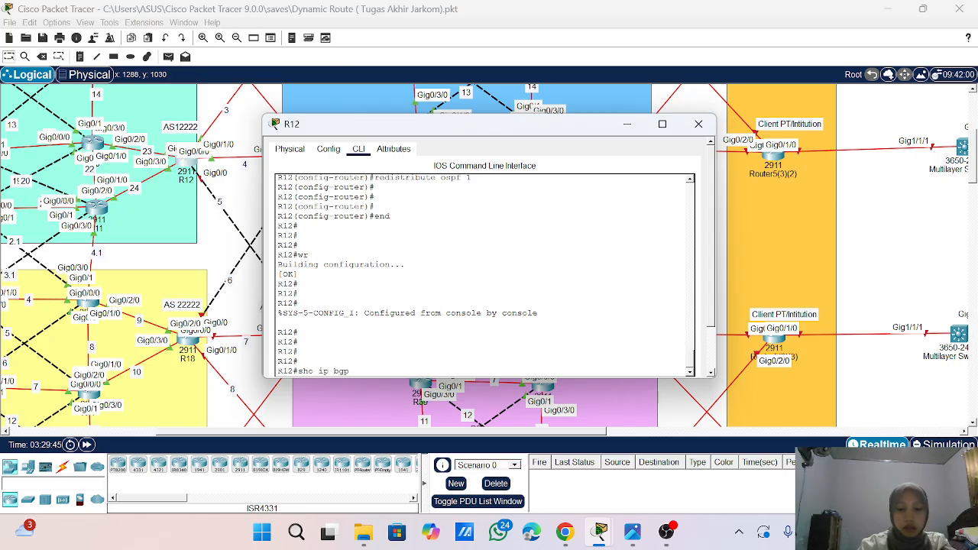
{"action": "type", "text": " sum"}
{"action": "key", "text": "Tab"}
{"action": "key", "text": "Return"}
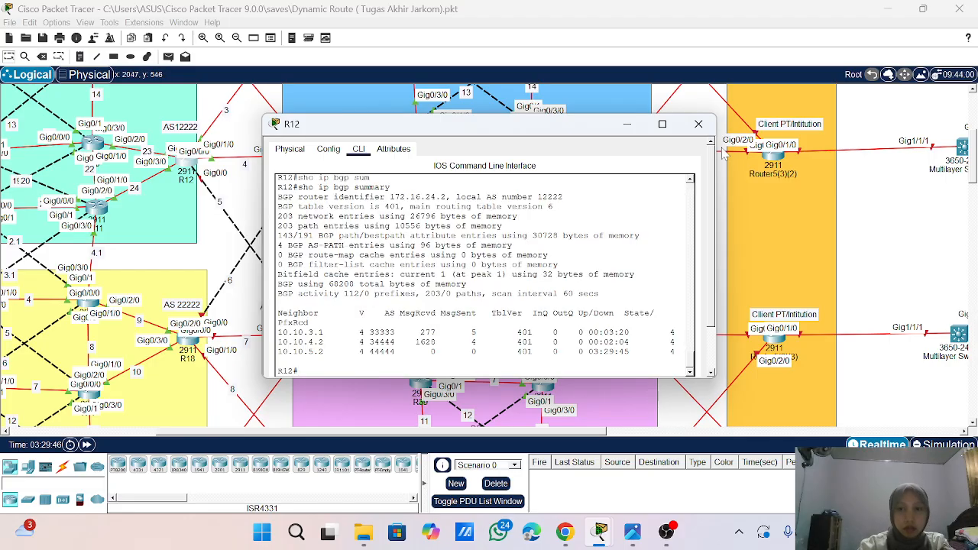
{"action": "left_click", "coordinate": [698, 126]}
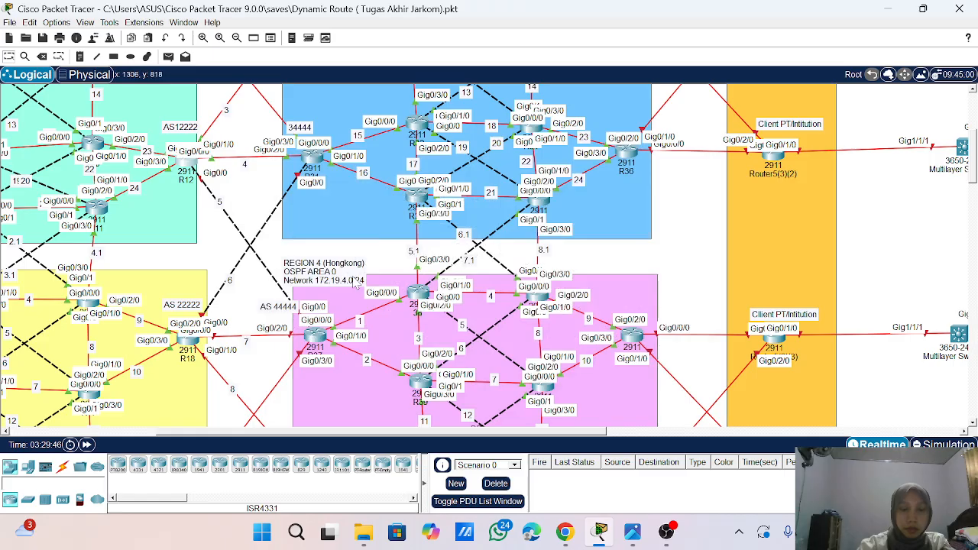
- Open R18's command line and assign its GigabitEthernet0/0 interface the address 10.10.6.2 with mask 255.255.255.0
{"action": "scroll", "coordinate": [301, 267], "scroll_direction": "down", "scroll_amount": 1}
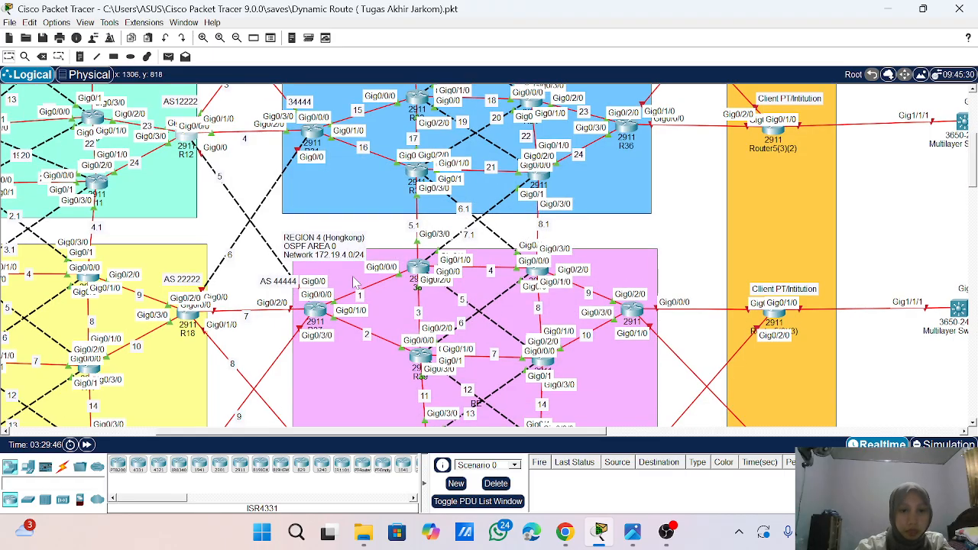
{"action": "left_click", "coordinate": [191, 322]}
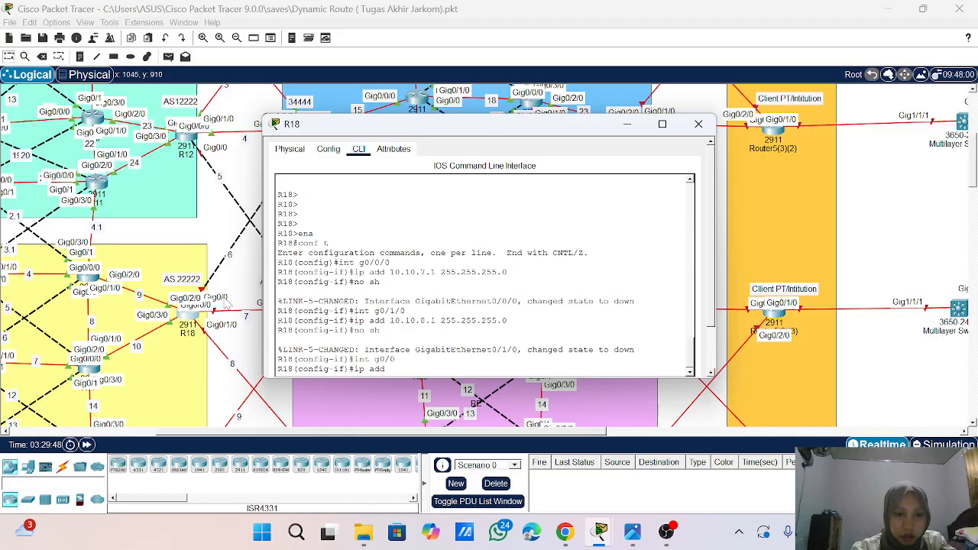
{"action": "left_click_drag", "start_coordinate": [468, 127], "coordinate": [584, 110]}
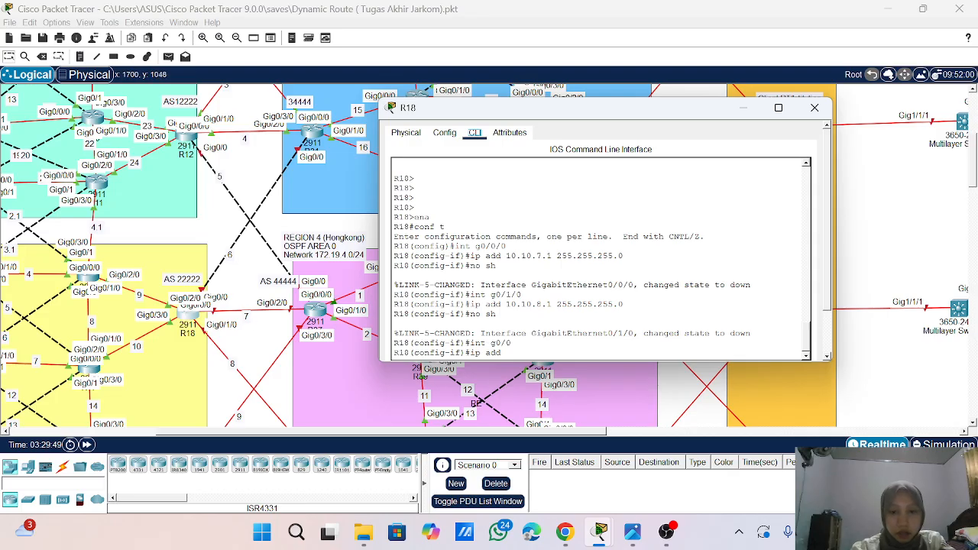
{"action": "type", "text": "10."}
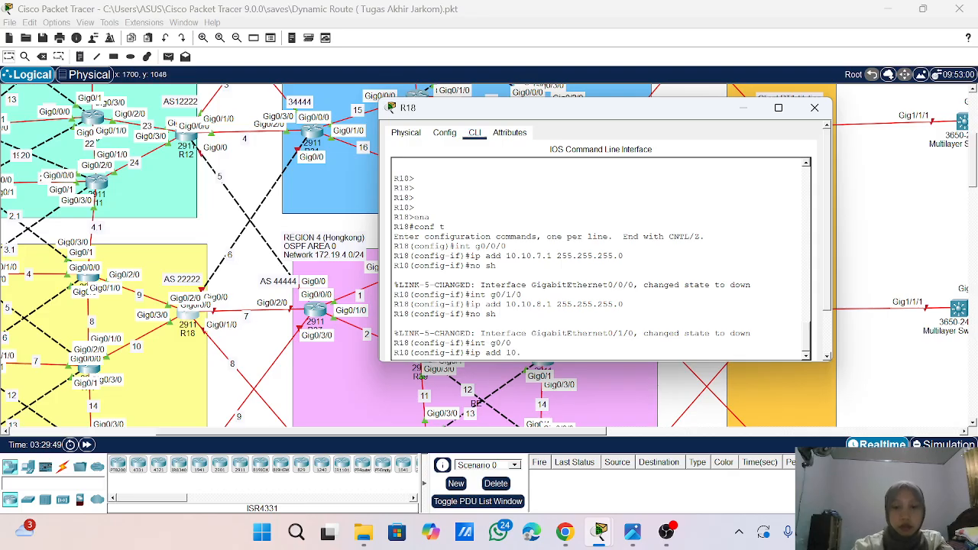
{"action": "type", "text": "10"}
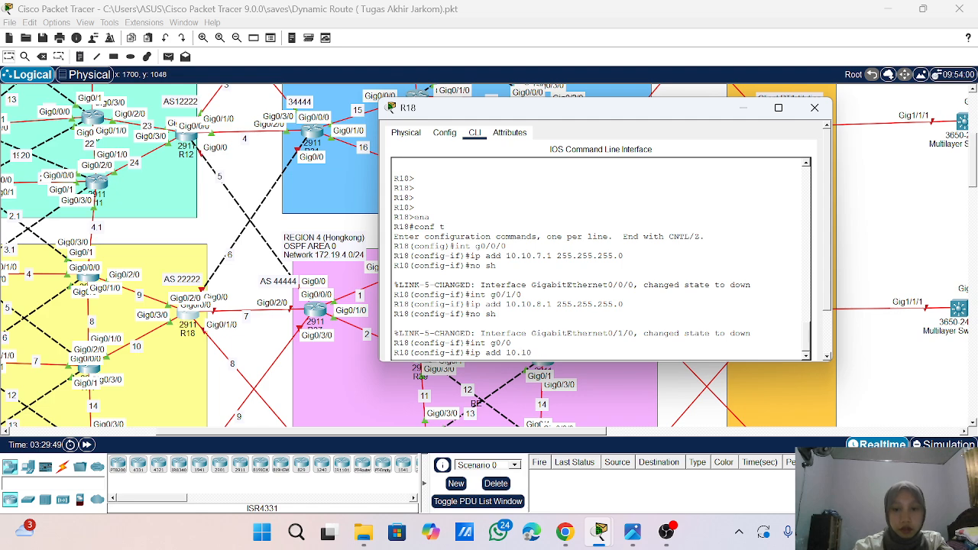
{"action": "type", "text": "."}
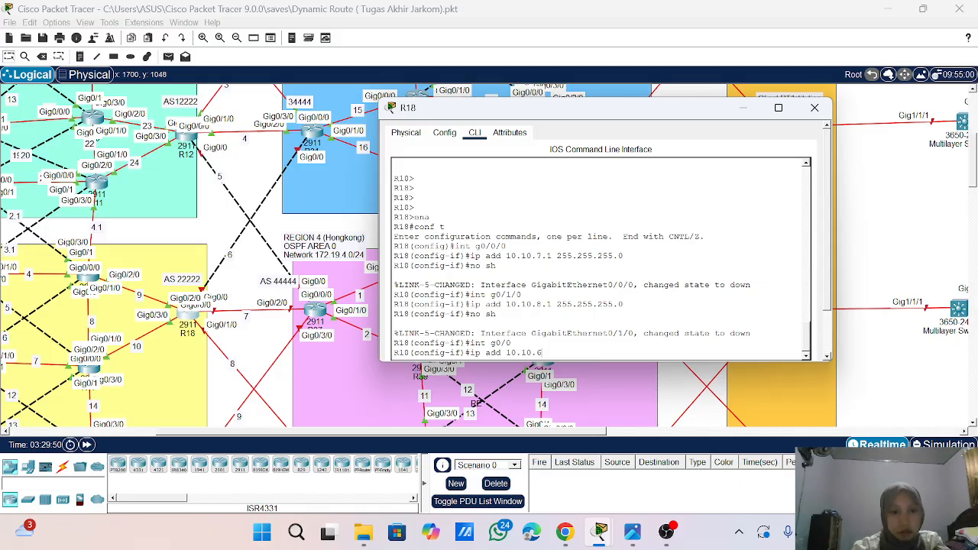
{"action": "type", "text": "6.2 2"}
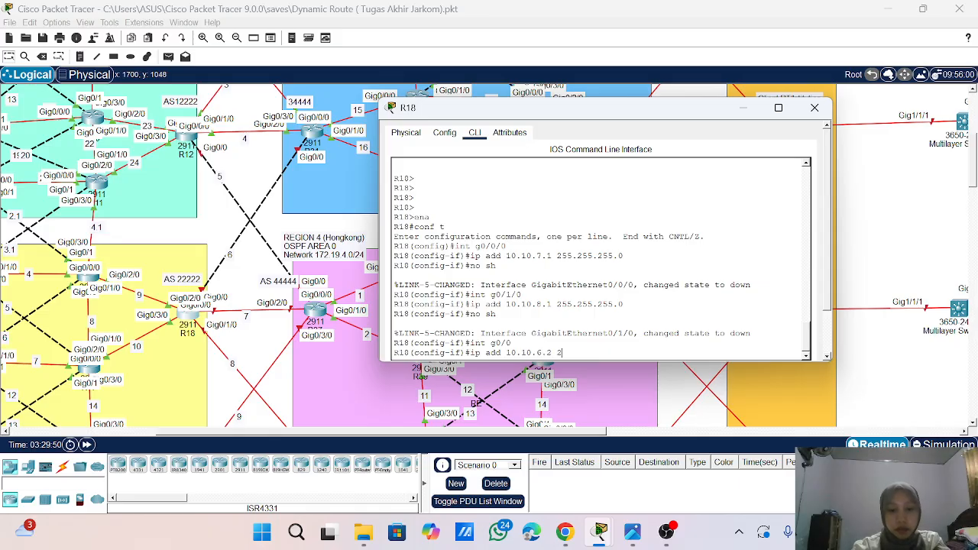
{"action": "type", "text": "55.255.25"}
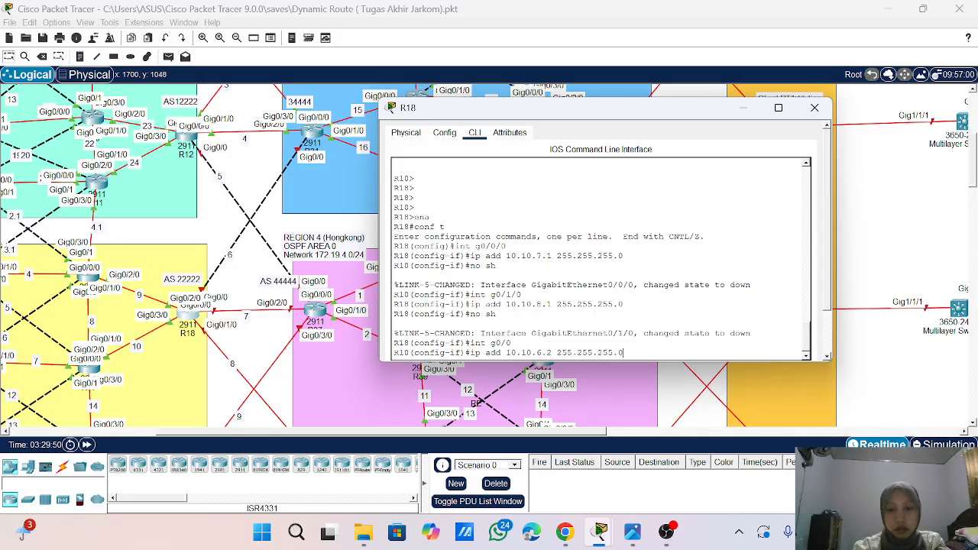
{"action": "type", "text": "5.0"}
{"action": "key", "text": "Return"}
- Enable R18's GigabitEthernet0/0 interface with no shutdown and return to global configuration mode
{"action": "type", "text": "no sh"}
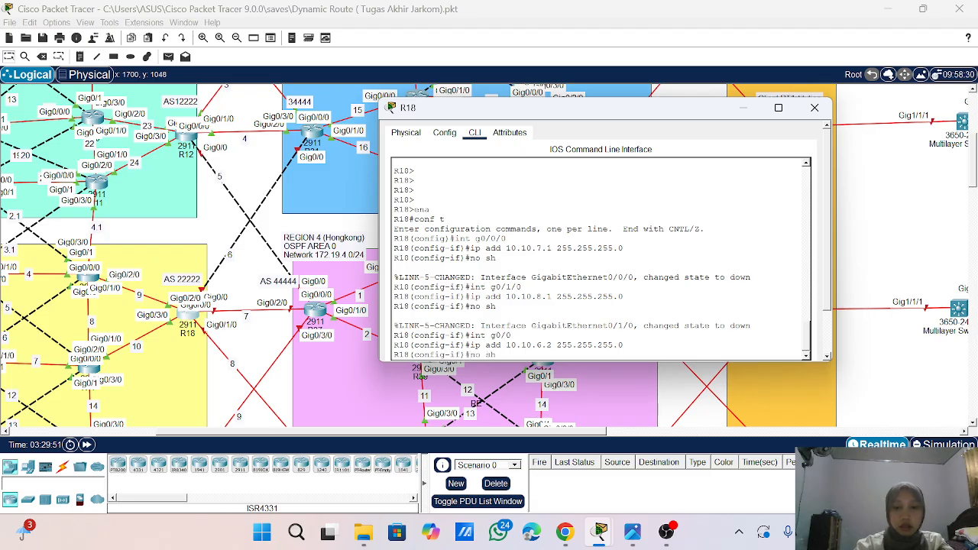
{"action": "key", "text": "Return"}
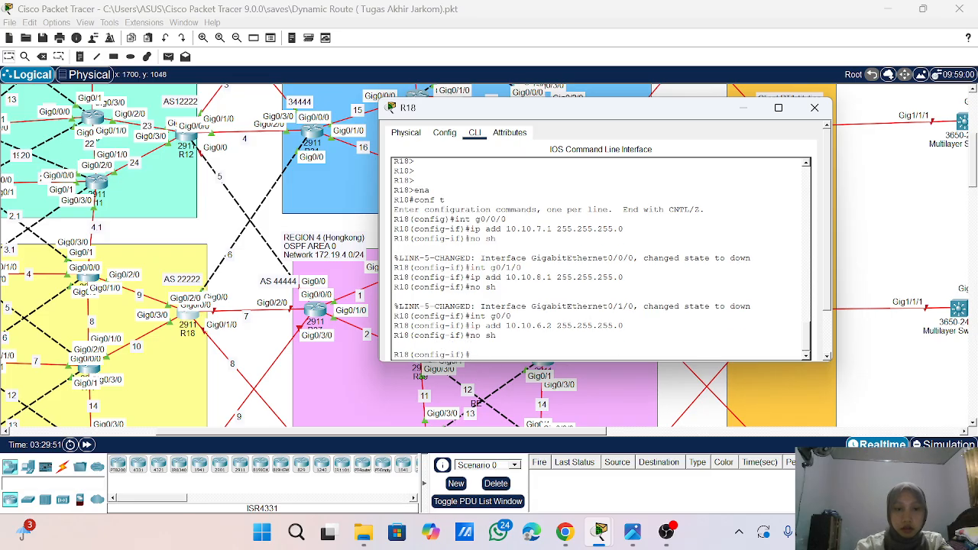
{"action": "key", "text": "Return"}
{"action": "key", "text": "Return"}
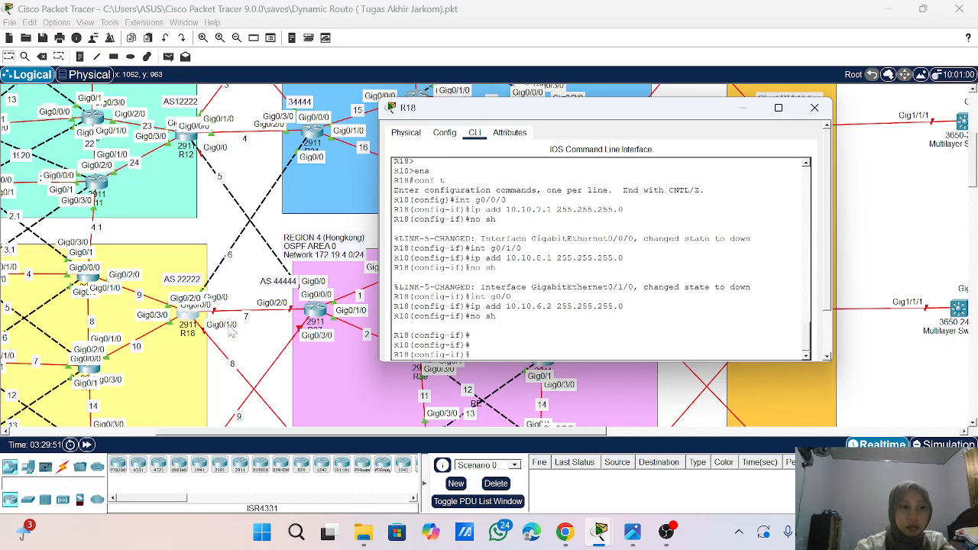
{"action": "type", "text": "ecxit"}
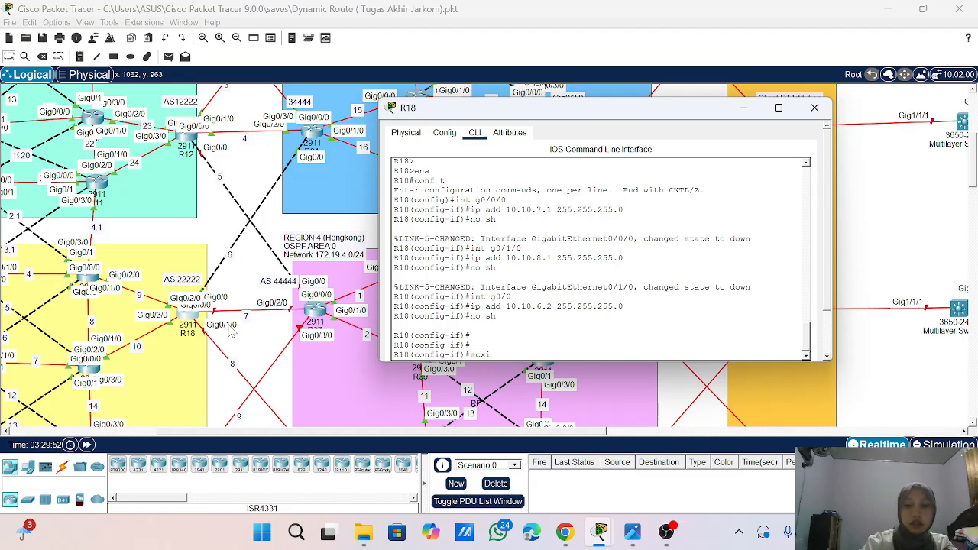
{"action": "key", "text": "Return"}
{"action": "key", "text": "Return"}
{"action": "key", "text": "Return"}
{"action": "key", "text": "Return"}
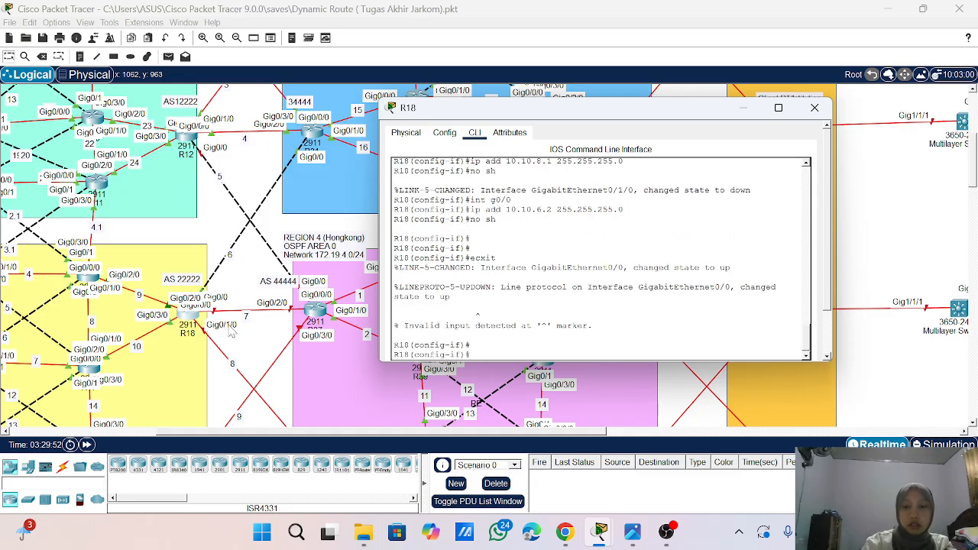
{"action": "type", "text": "exit"}
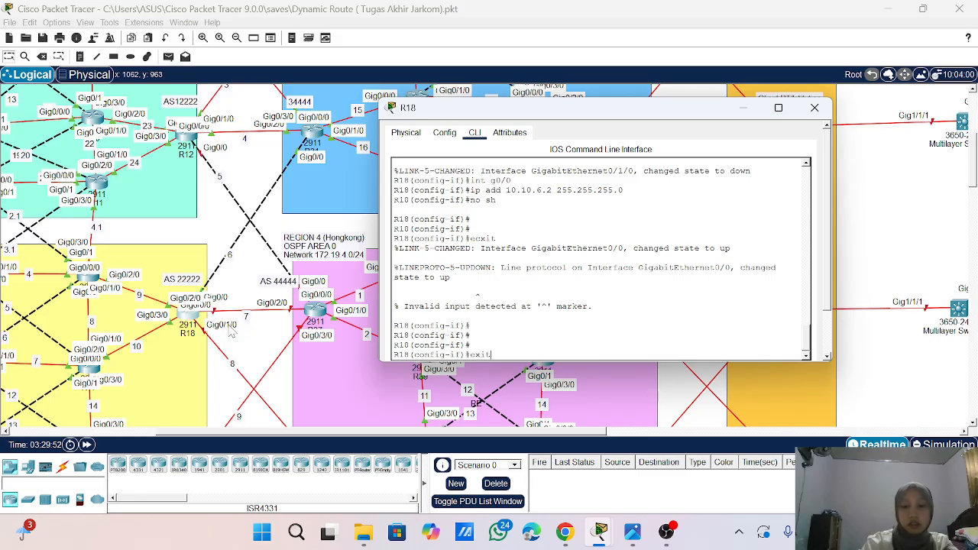
{"action": "key", "text": "Return"}
{"action": "key", "text": "Return"}
- In OSPF process 1 on R18, redistribute BGP 22222 with metric-type 1 and subnets, and exit the OSPF configuration
{"action": "type", "text": "ro"}
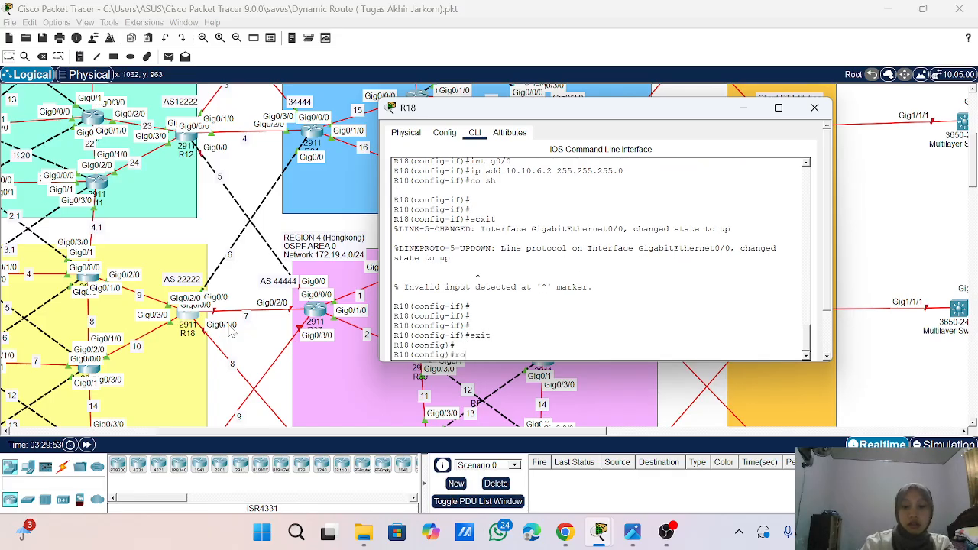
{"action": "type", "text": "uter osp"}
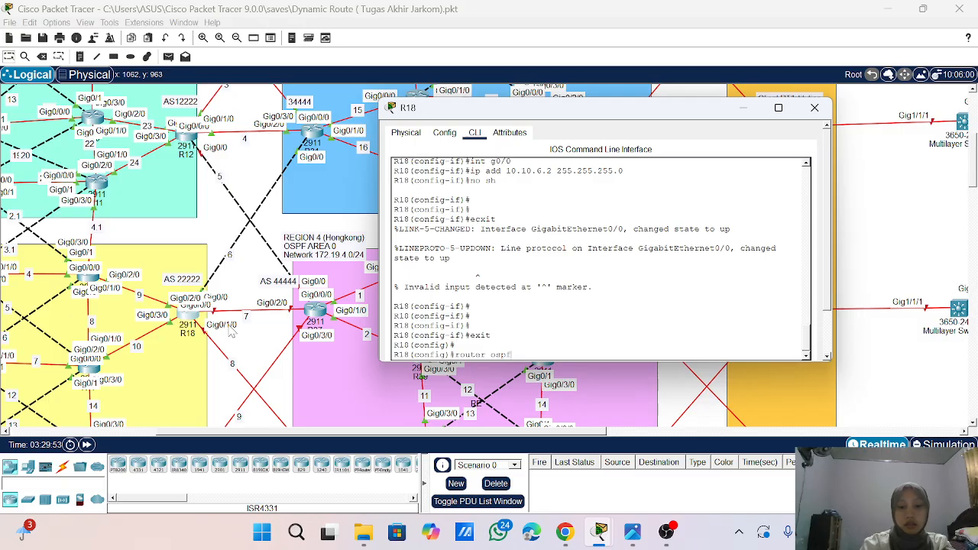
{"action": "type", "text": "f 1"}
{"action": "key", "text": "Return"}
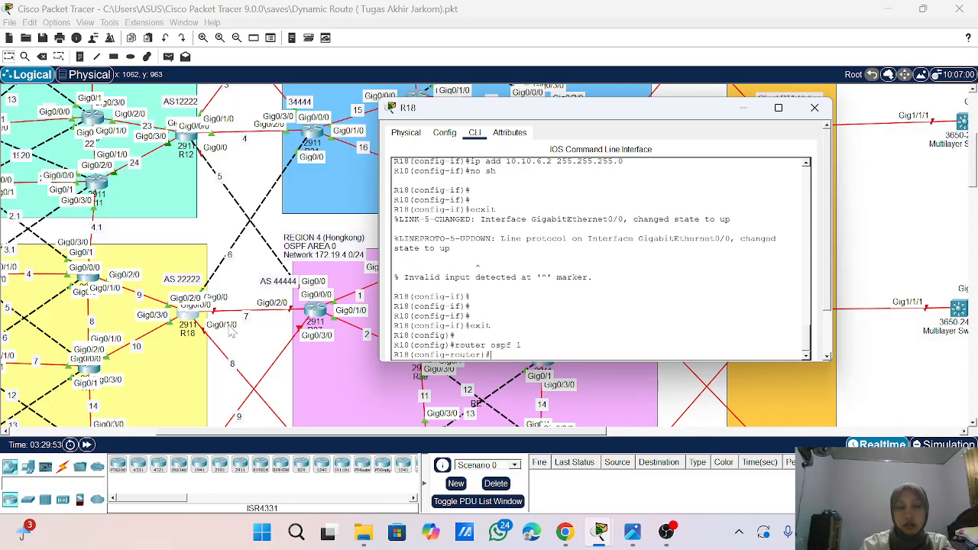
{"action": "type", "text": "re"}
{"action": "key", "text": "Tab"}
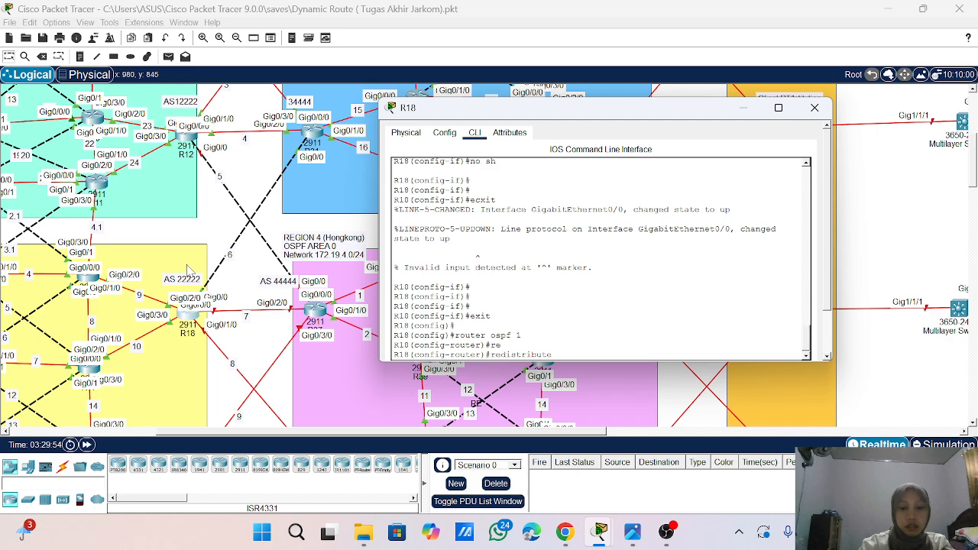
{"action": "type", "text": "bgp "}
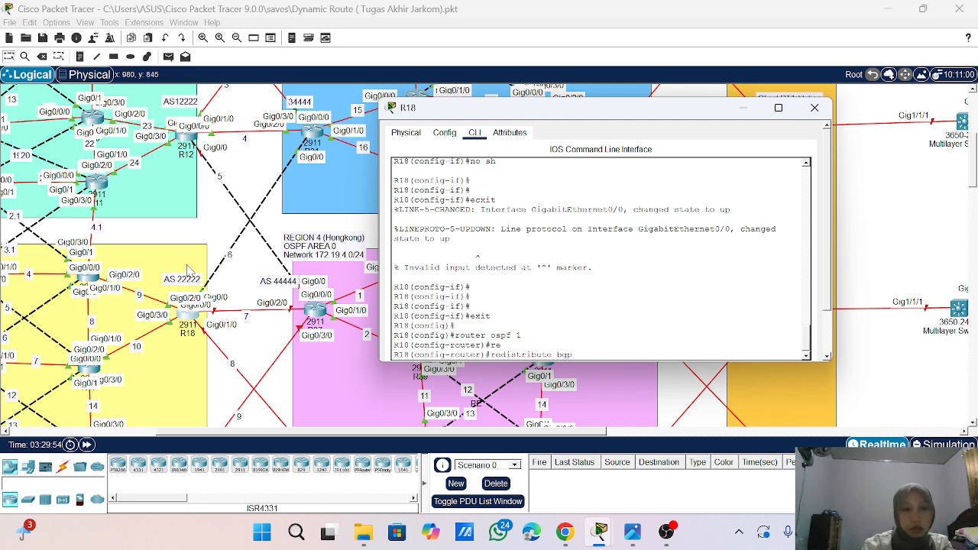
{"action": "type", "text": "22222"}
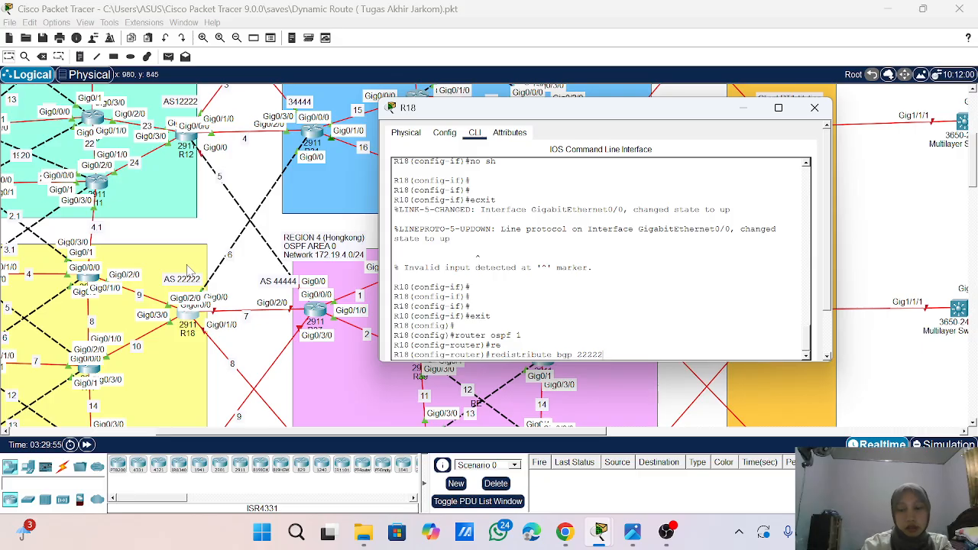
{"action": "type", "text": " me"}
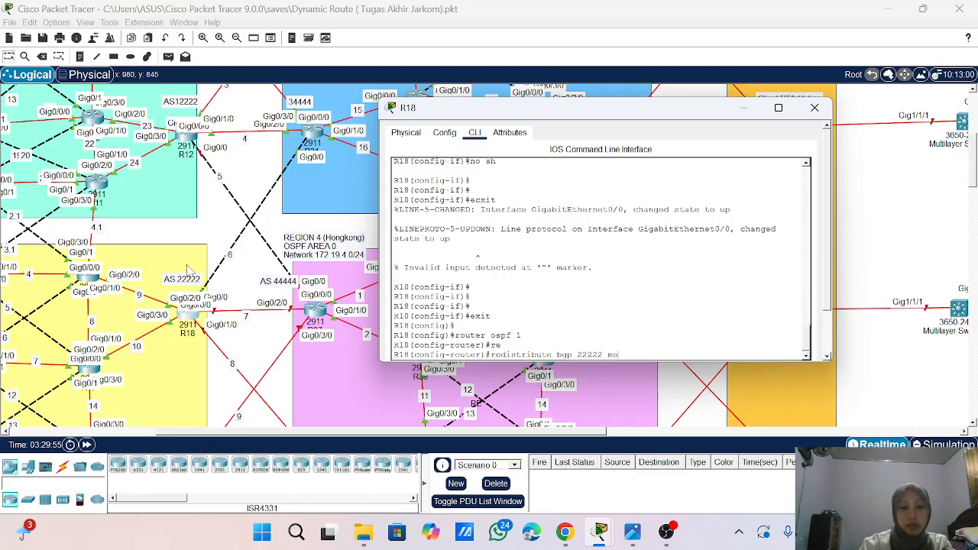
{"action": "type", "text": "tric-t"}
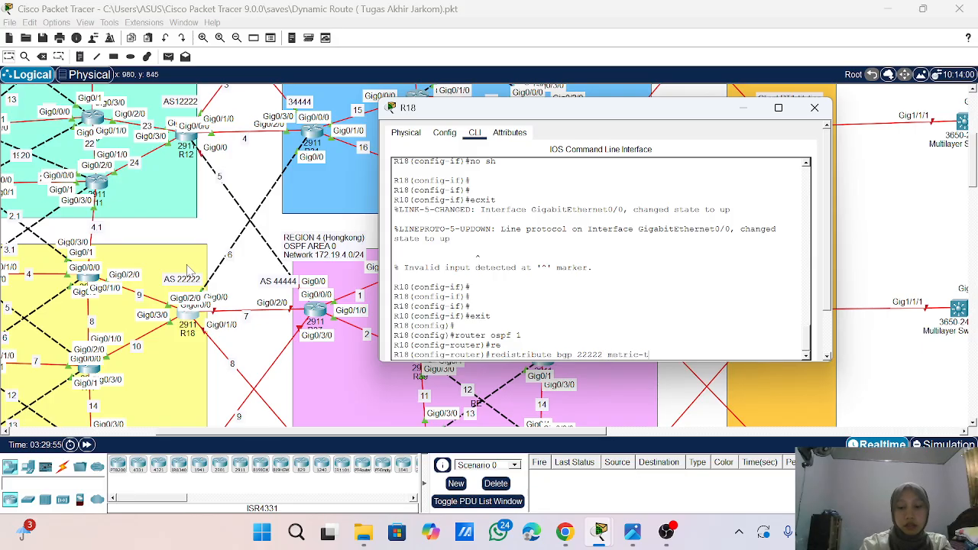
{"action": "type", "text": "ype 1 "}
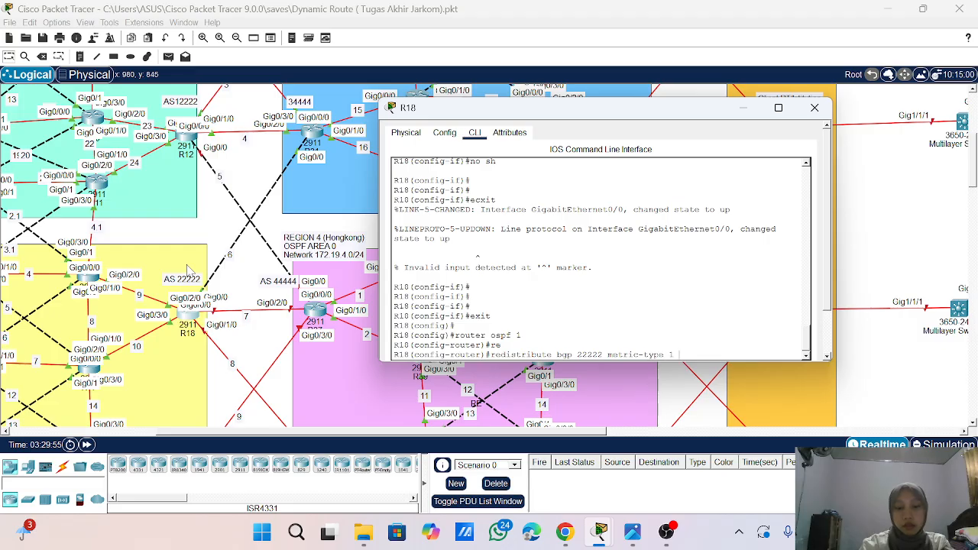
{"action": "type", "text": "seb"}
{"action": "key", "text": "Tab"}
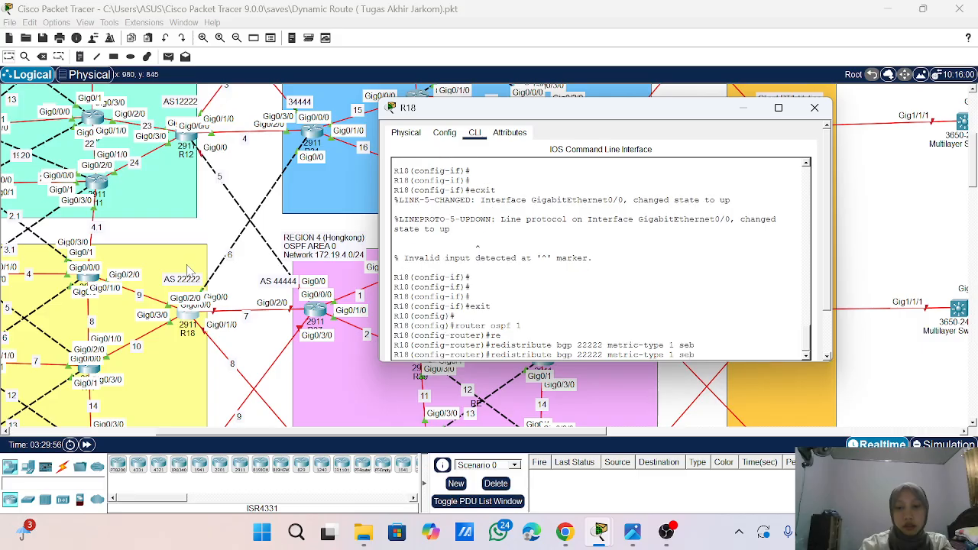
{"action": "key", "text": "BackSpace"}
{"action": "type", "text": "u"}
{"action": "key", "text": "Tab"}
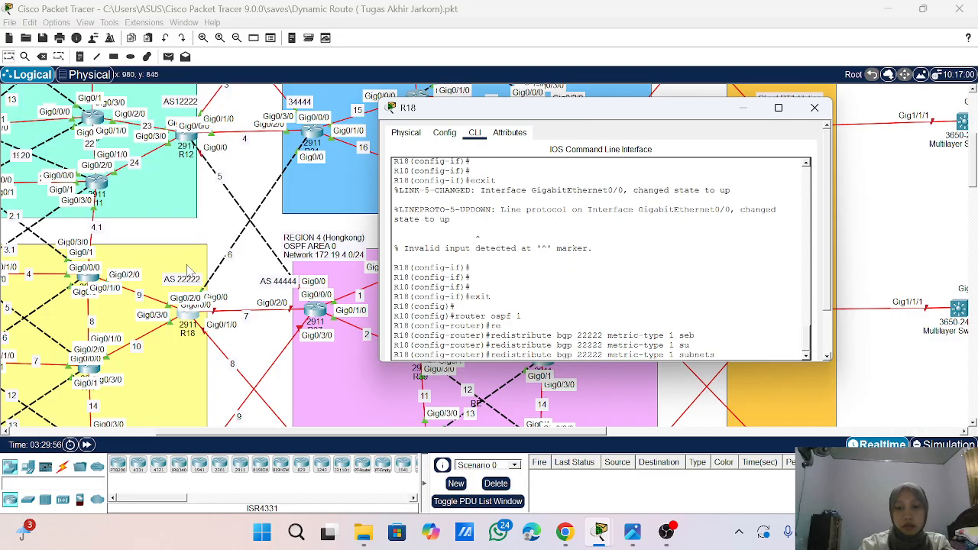
{"action": "key", "text": "Return"}
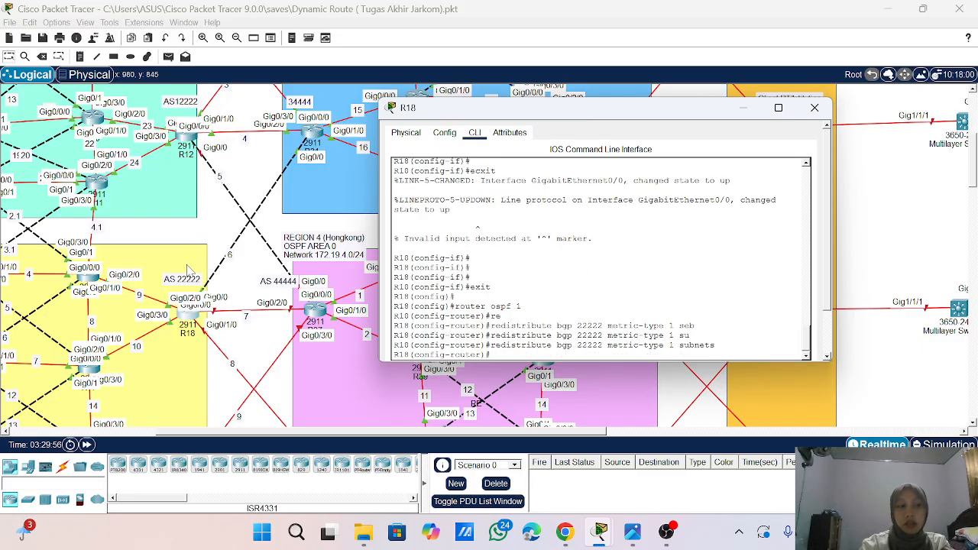
{"action": "type", "text": "exit"}
{"action": "key", "text": "Return"}
- Enter the BGP 22222 router configuration on R18 and turn on logging of neighbor changes
{"action": "type", "text": "bgp "}
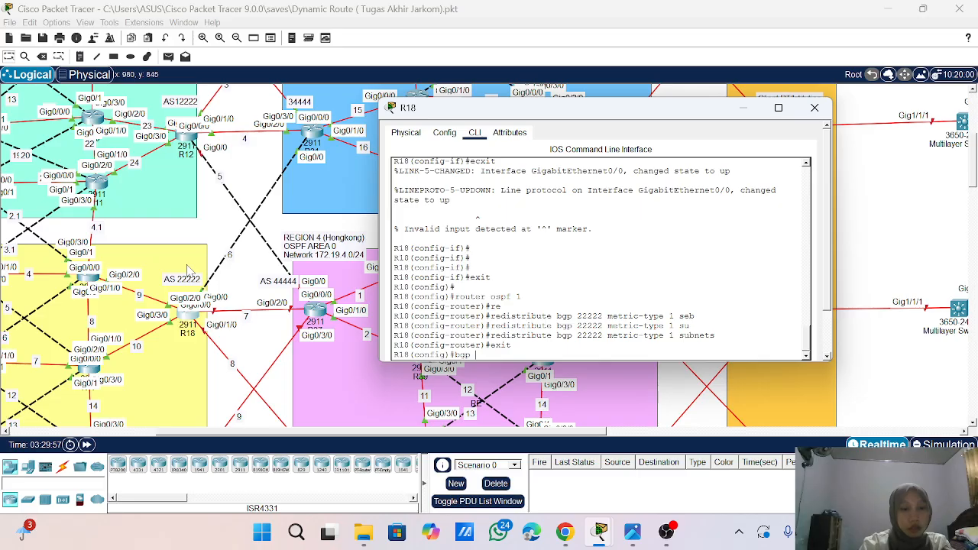
{"action": "type", "text": "22222"}
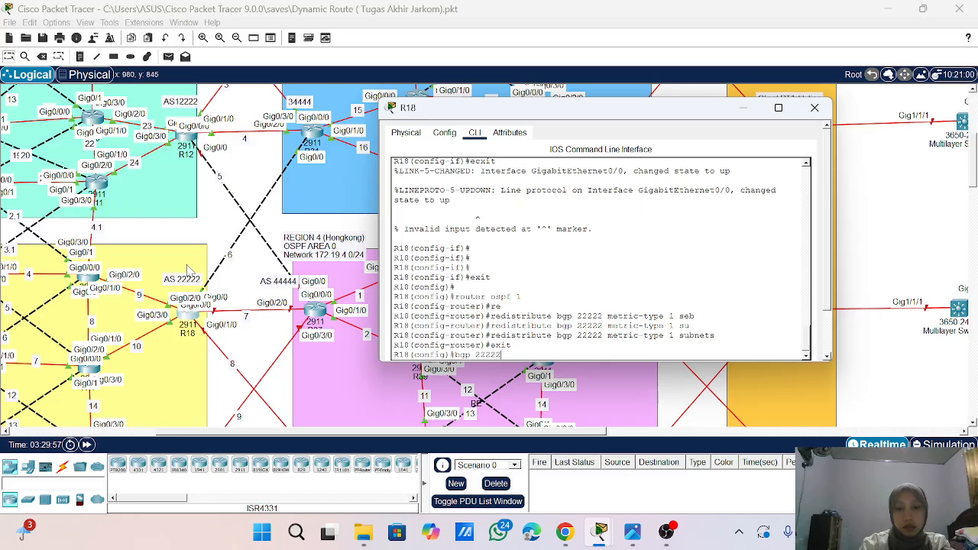
{"action": "key", "text": "Return"}
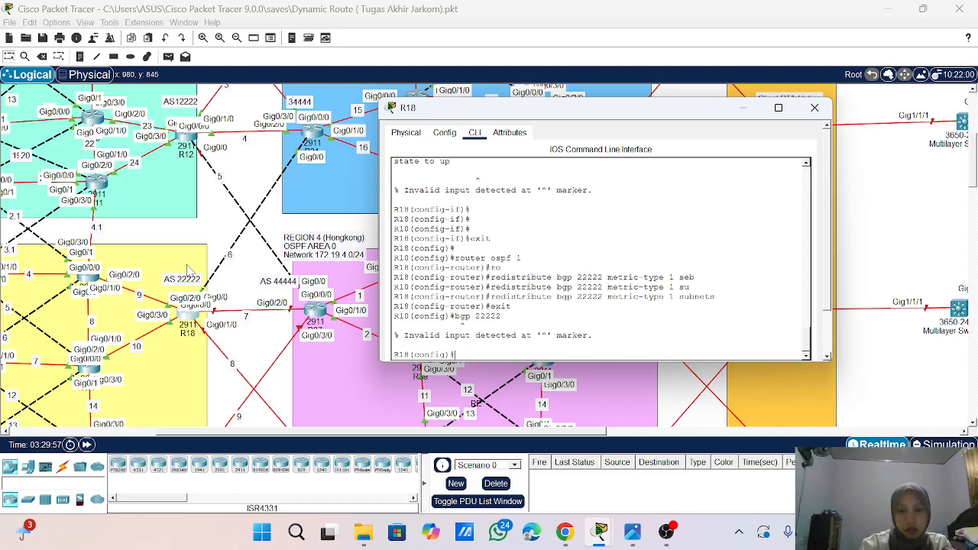
{"action": "key", "text": "Up"}
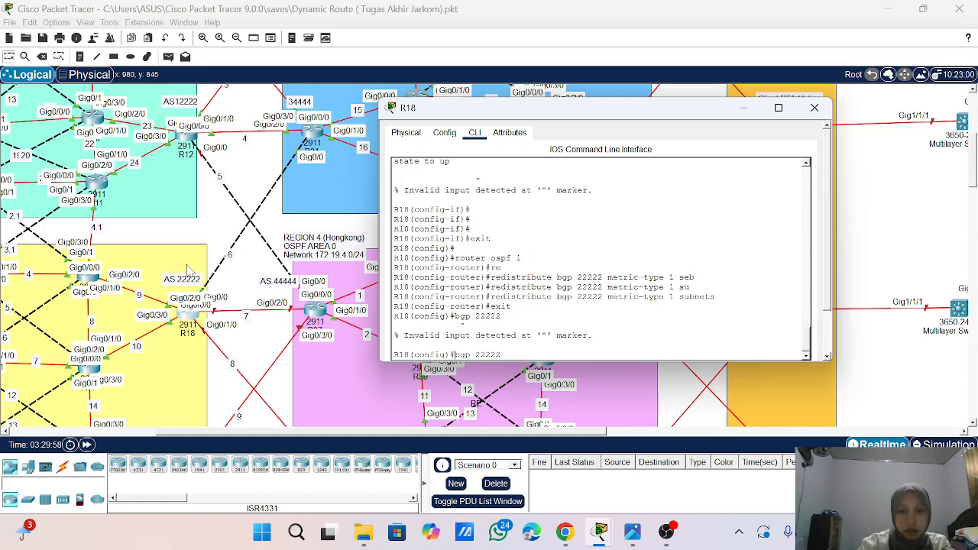
{"action": "type", "text": "router"}
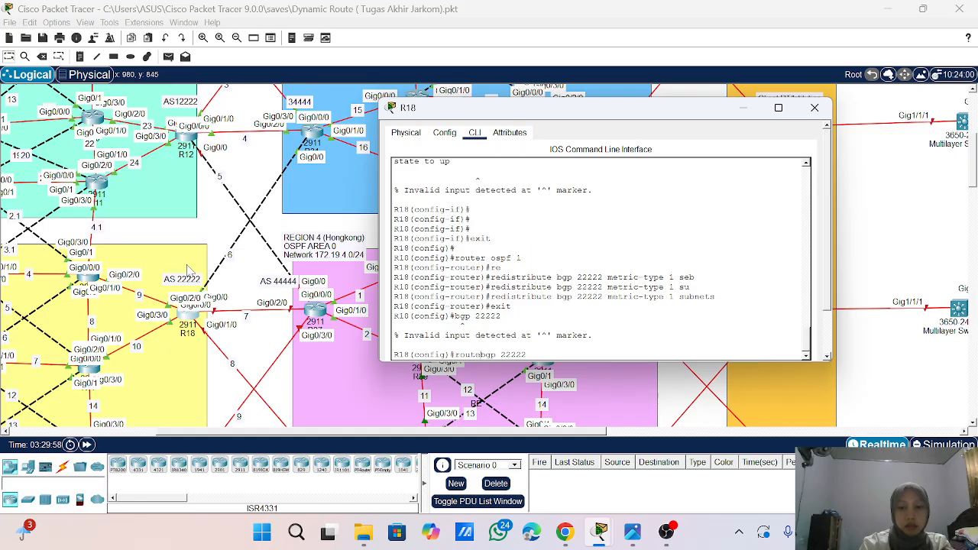
{"action": "key", "text": "Return"}
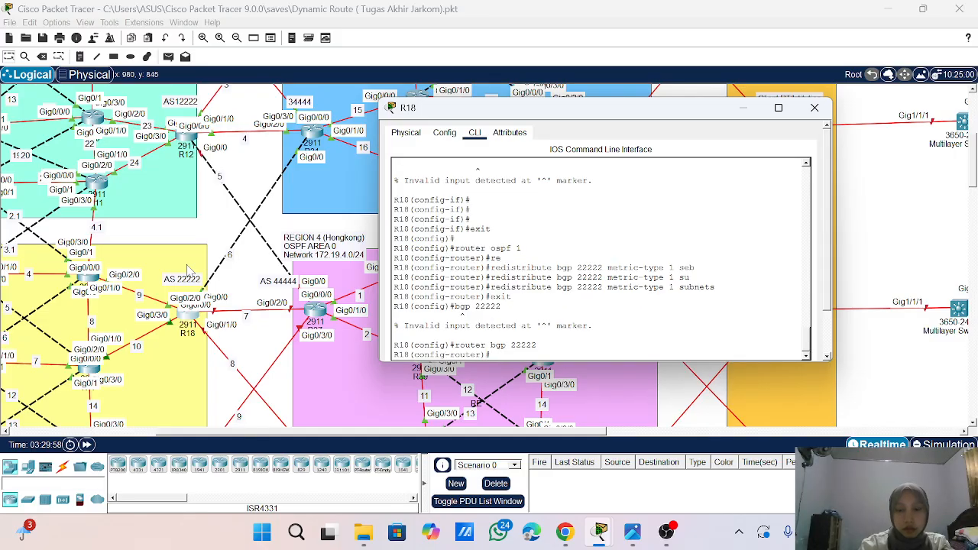
{"action": "type", "text": "bg"}
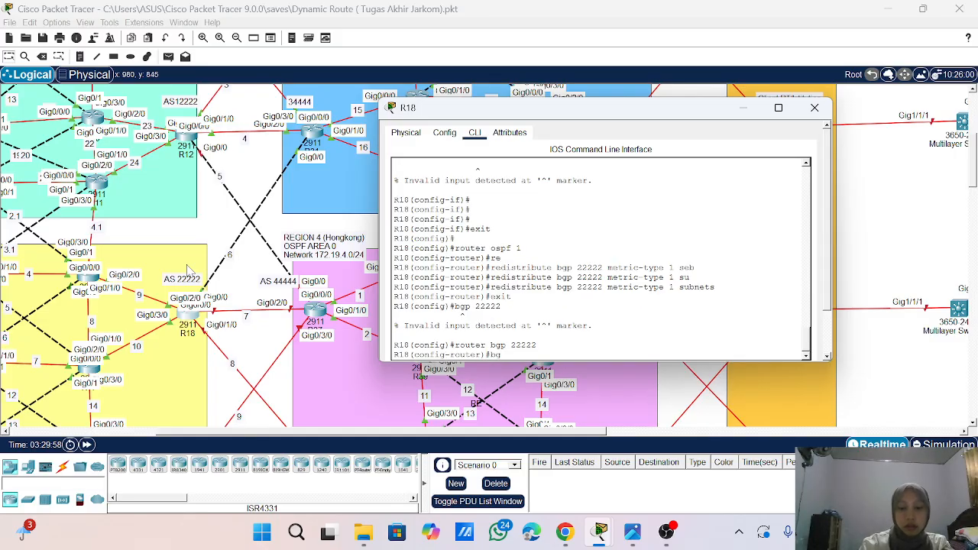
{"action": "type", "text": "p l"}
{"action": "key", "text": "Tab"}
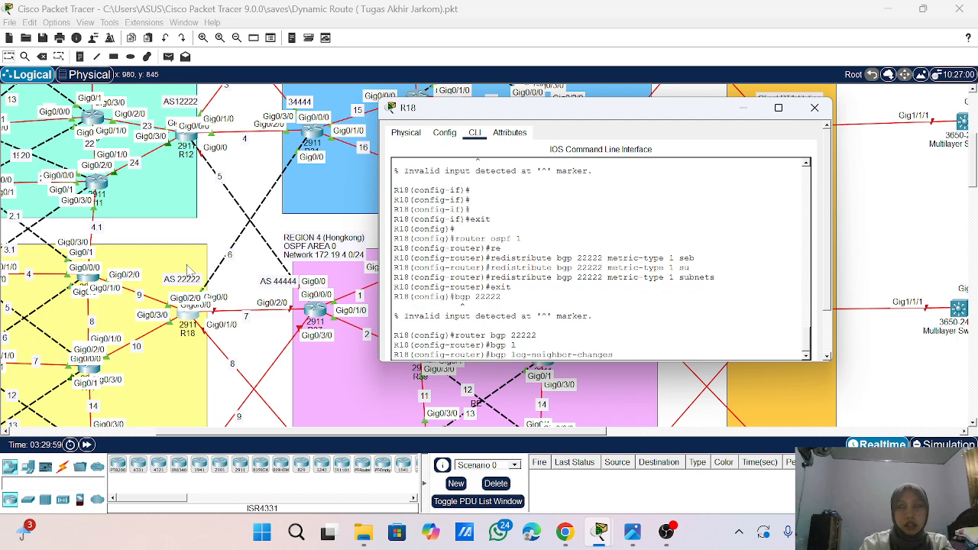
{"action": "key", "text": "Return"}
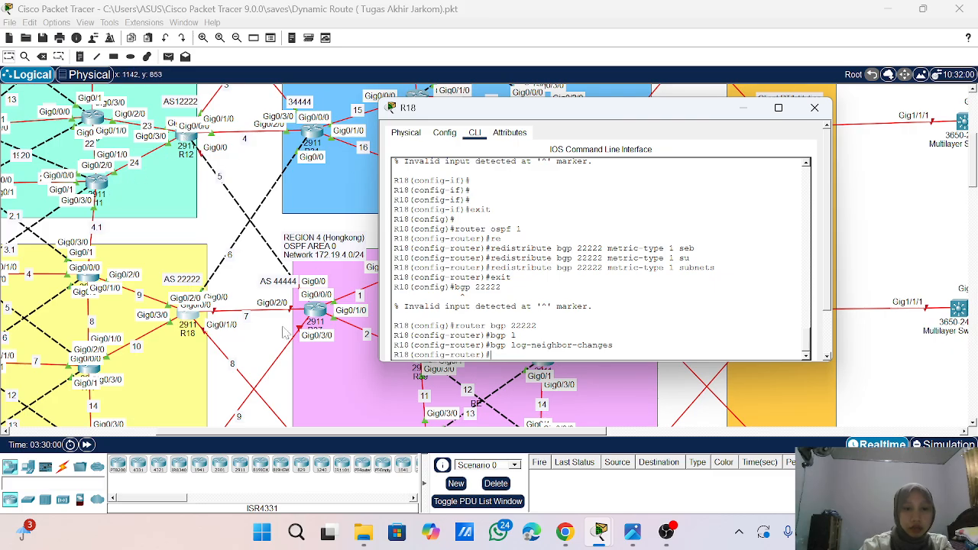
- Turn off synchronization in R18's BGP 22222 configuration with the no synchronization command
{"action": "scroll", "coordinate": [313, 317], "scroll_direction": "down", "scroll_amount": 3}
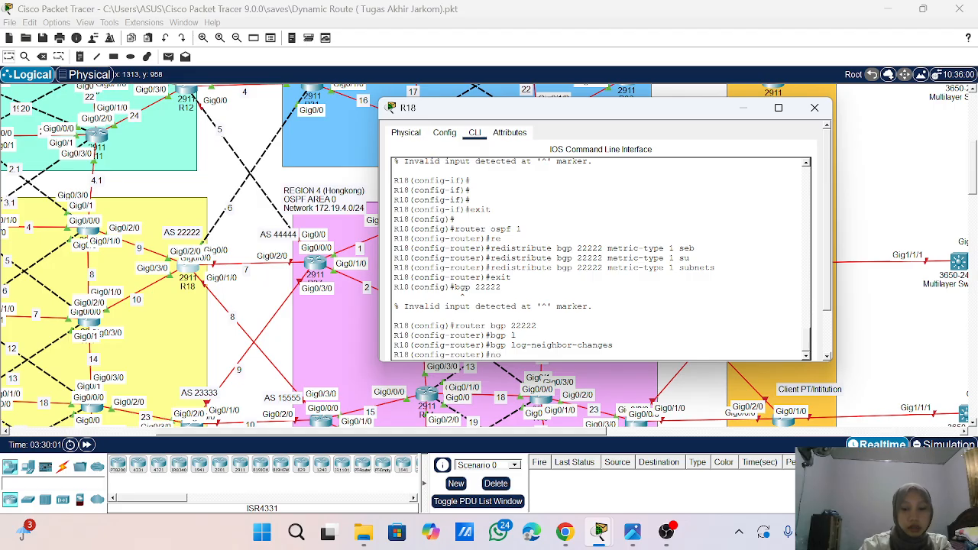
{"action": "type", "text": "sy"}
{"action": "key", "text": "Tab"}
{"action": "key", "text": "Return"}
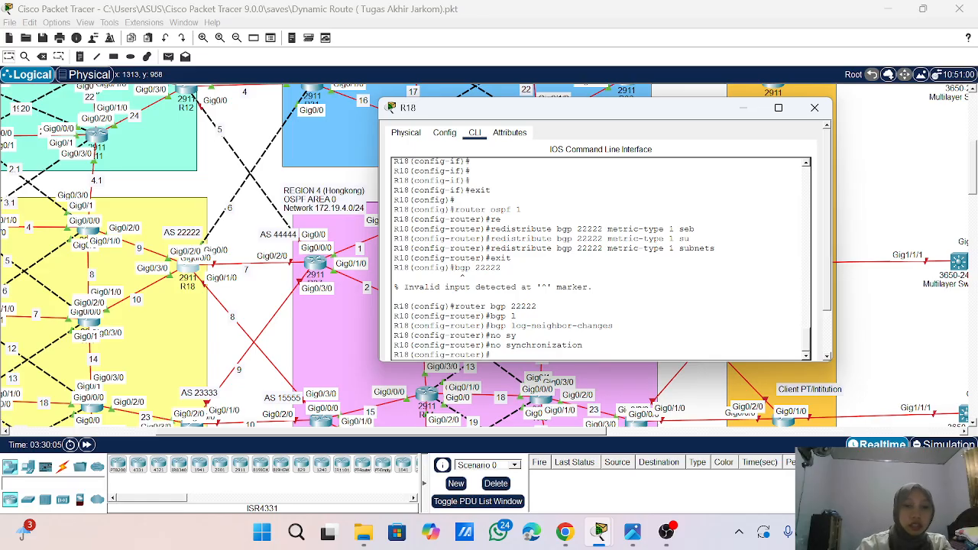
- Advertise network 10.10.6.0 with mask 255.255.255.0 in R18's BGP process, checking the interface addresses configured earlier
{"action": "type", "text": "net"}
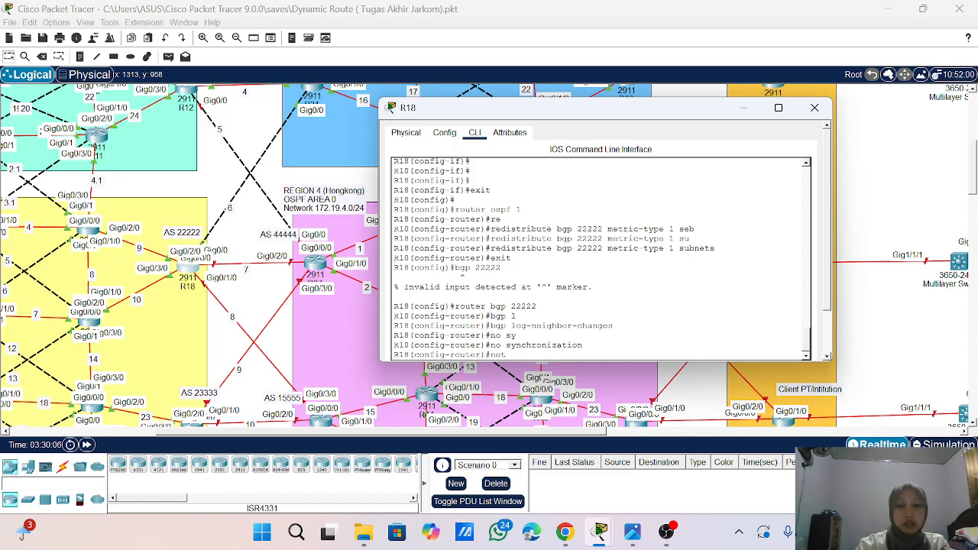
{"action": "key", "text": "Tab"}
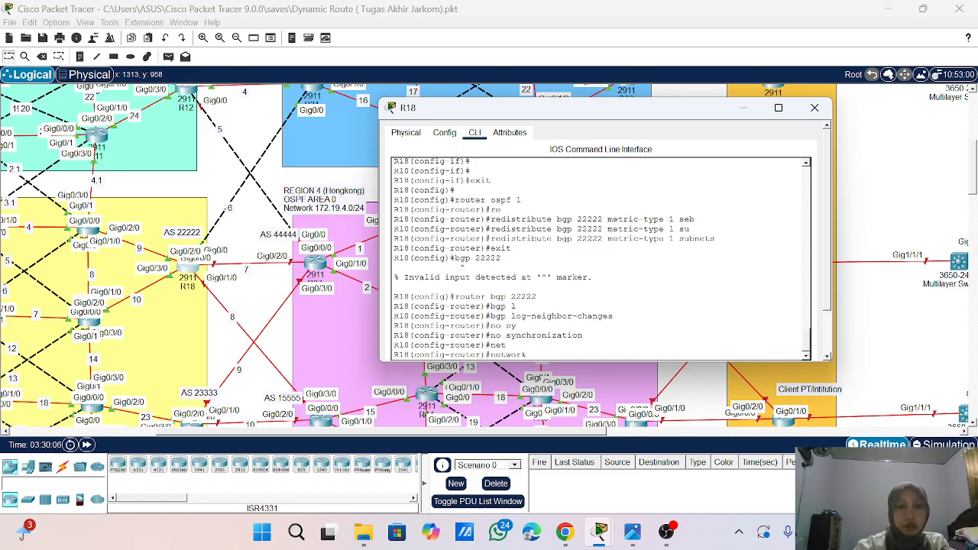
{"action": "scroll", "coordinate": [601, 259], "scroll_direction": "up", "scroll_amount": 5}
{"action": "scroll", "coordinate": [601, 259], "scroll_direction": "down", "scroll_amount": 6}
{"action": "scroll", "coordinate": [600, 259], "scroll_direction": "up", "scroll_amount": 5}
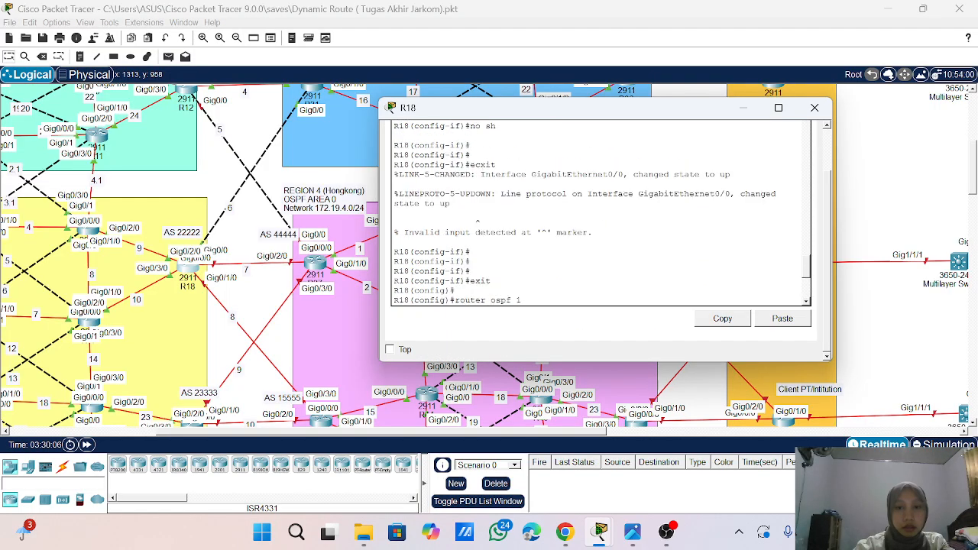
{"action": "scroll", "coordinate": [601, 259], "scroll_direction": "up", "scroll_amount": 3}
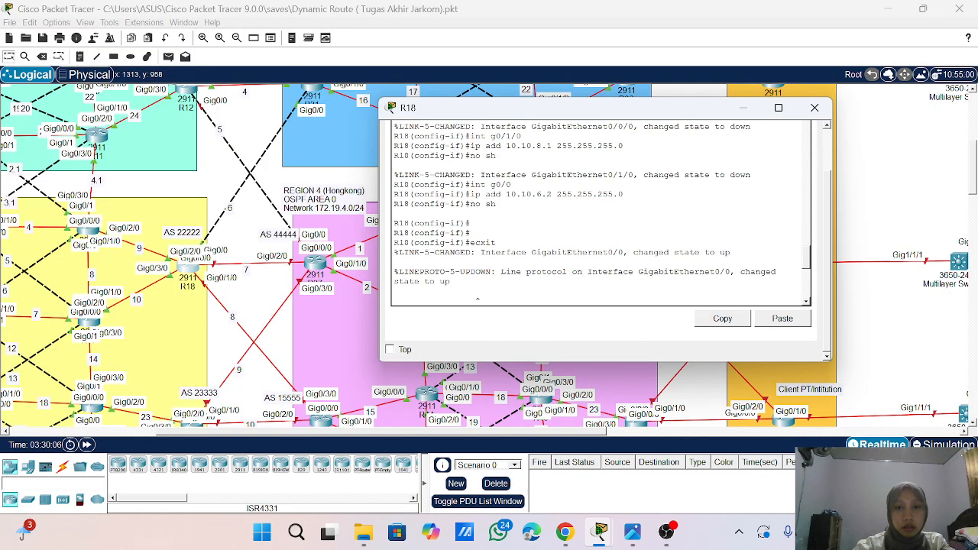
{"action": "scroll", "coordinate": [601, 259], "scroll_direction": "down", "scroll_amount": 2}
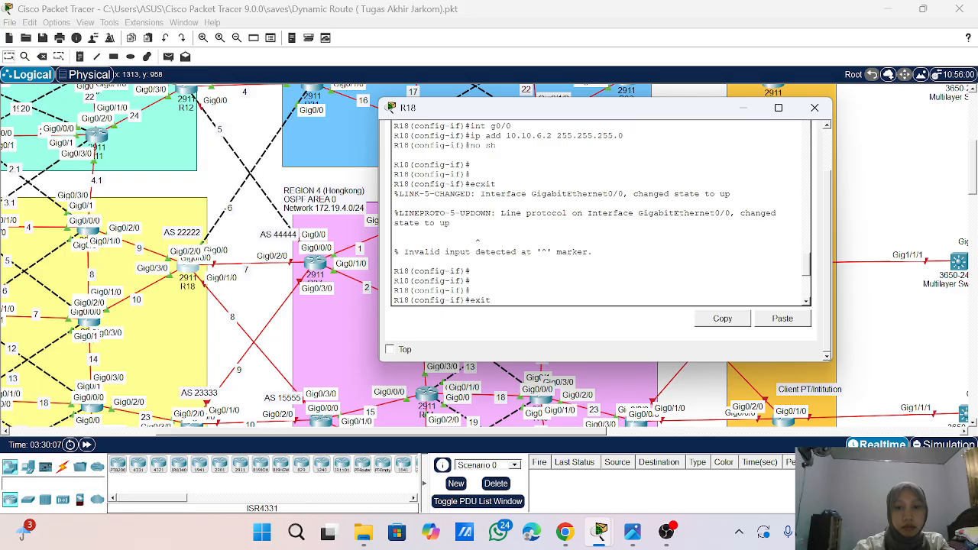
{"action": "scroll", "coordinate": [601, 214], "scroll_direction": "up", "scroll_amount": 4}
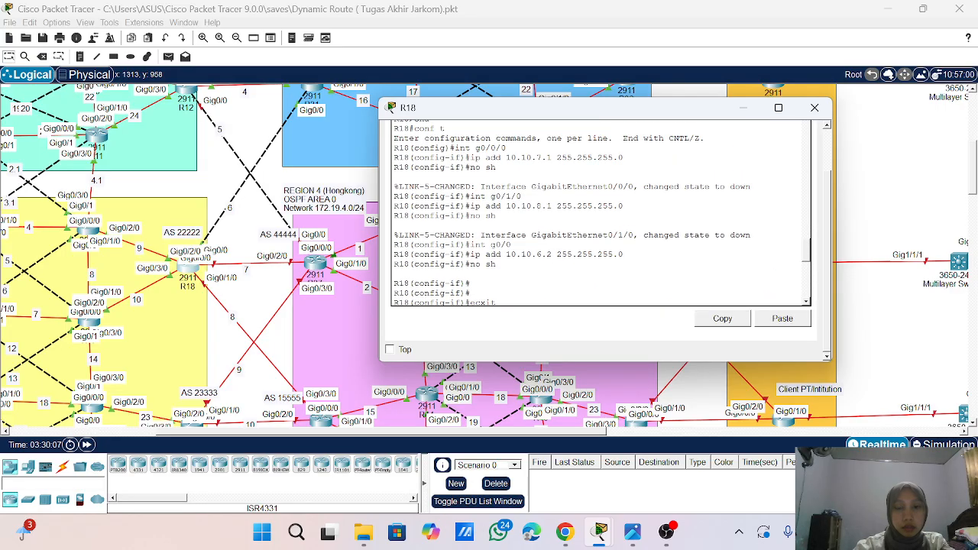
{"action": "scroll", "coordinate": [600, 213], "scroll_direction": "down", "scroll_amount": 9}
{"action": "type", "text": "net"}
{"action": "key", "text": "Tab"}
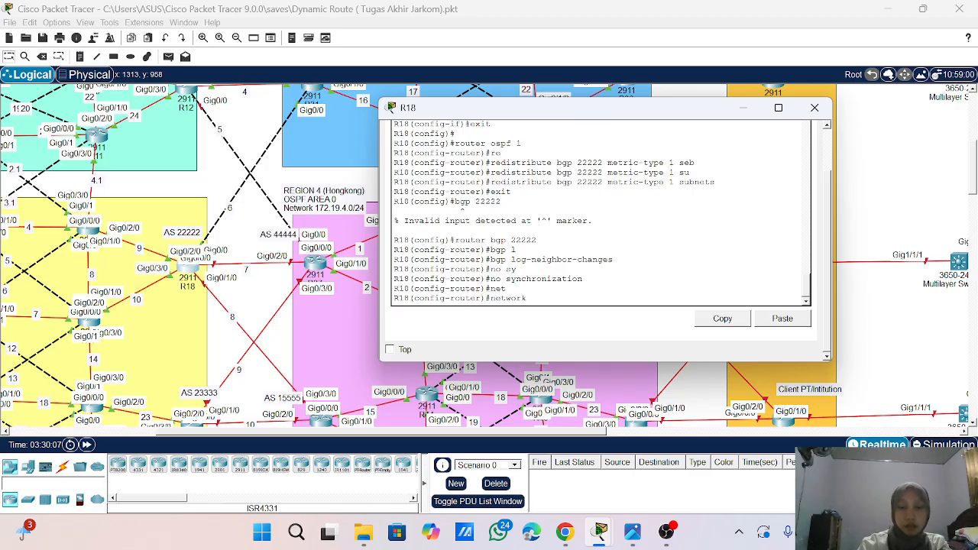
{"action": "type", "text": "10."}
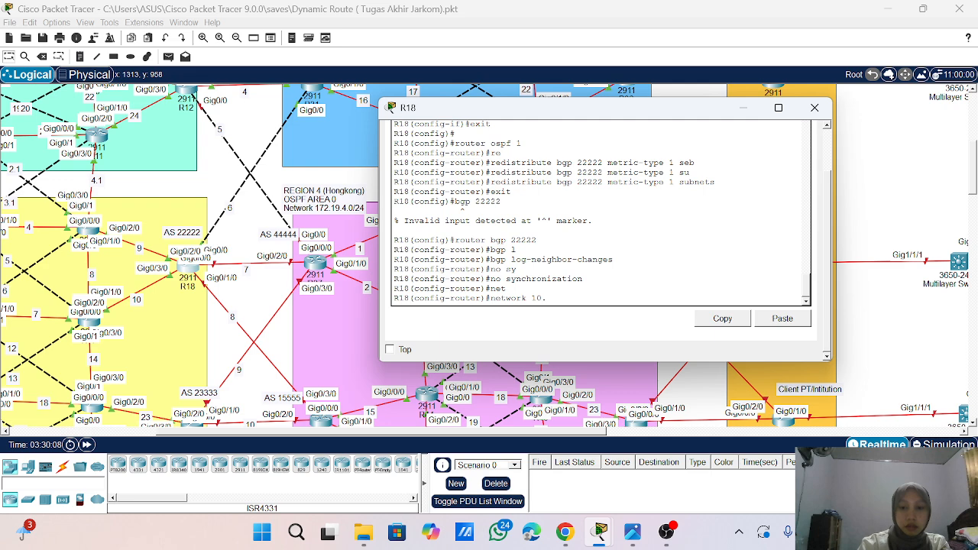
{"action": "type", "text": "10.4.0"}
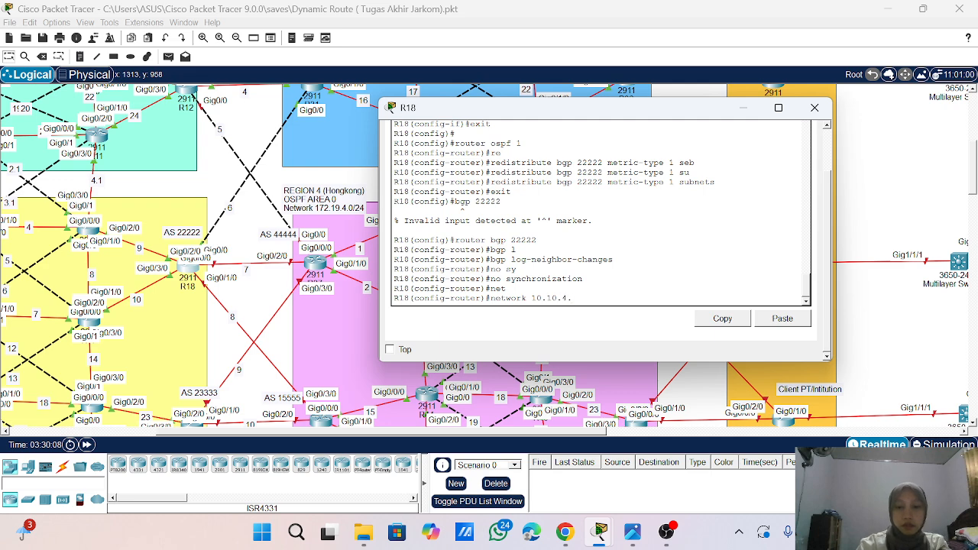
{"action": "key", "text": "BackSpace"}
{"action": "key", "text": "BackSpace"}
{"action": "key", "text": "BackSpace"}
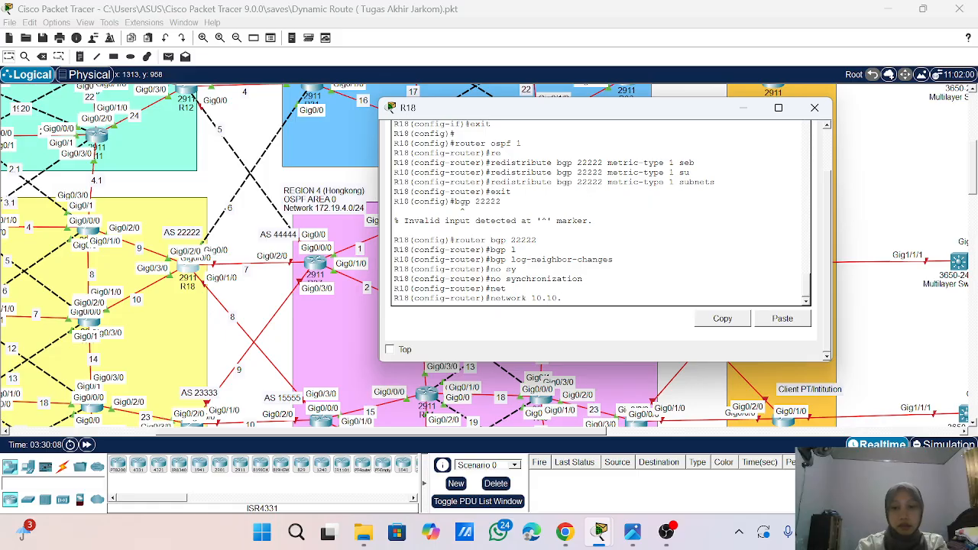
{"action": "type", "text": "6"}
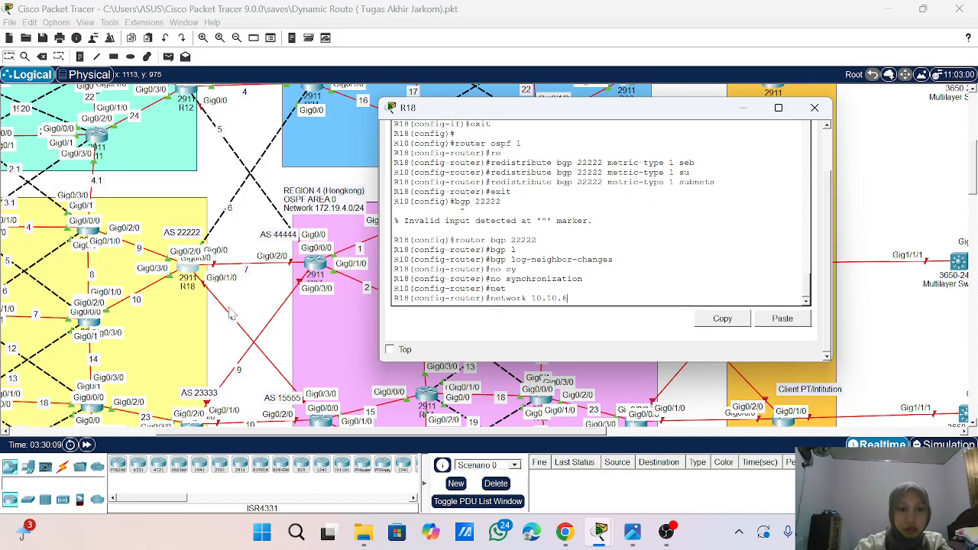
{"action": "type", "text": ".0"}
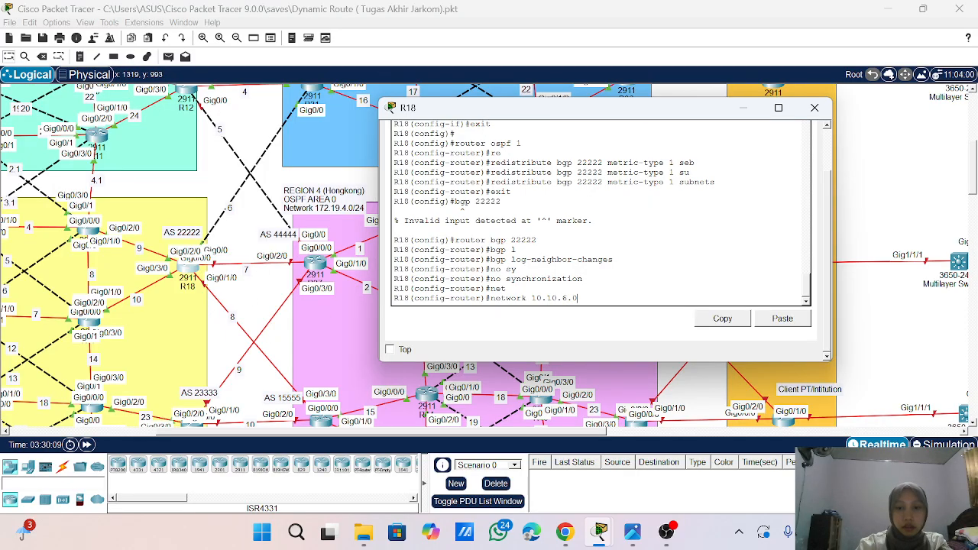
{"action": "key", "text": "BackSpace"}
{"action": "key", "text": "BackSpace"}
{"action": "type", "text": "\\"}
{"action": "key", "text": "BackSpace"}
{"action": "type", "text": "0 mask 255.255.2"}
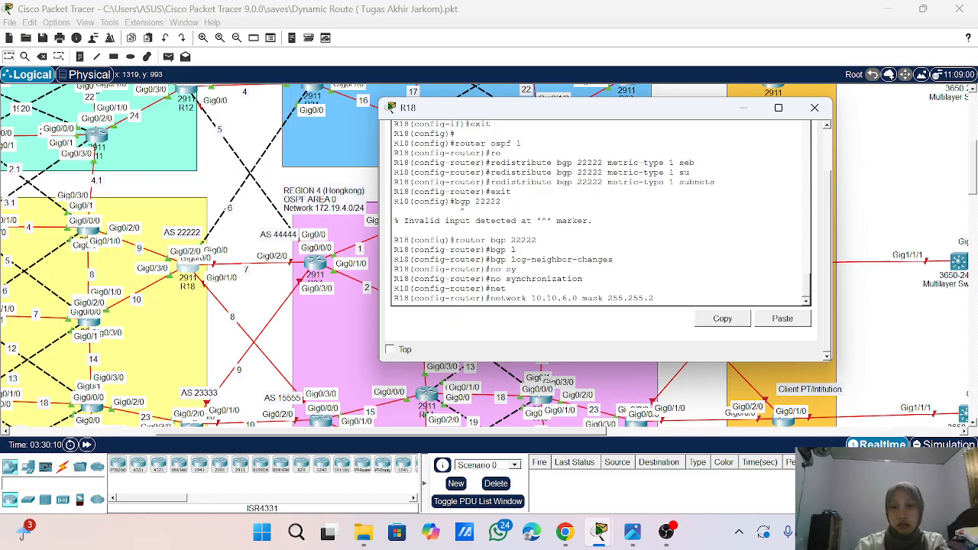
{"action": "type", "text": "55.0"}
{"action": "key", "text": "Return"}
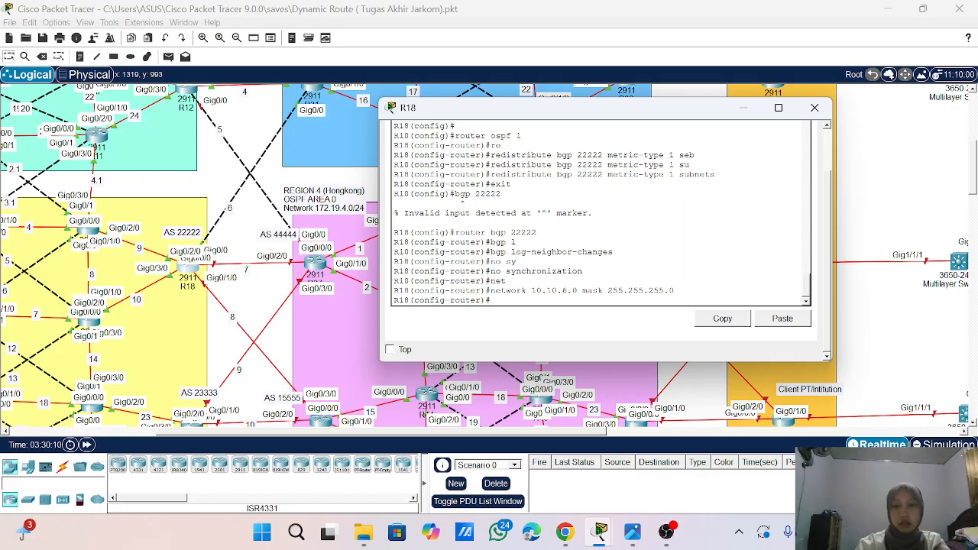
- Advertise network 10.10.7.0 with mask 255.255.255.0 in R18's BGP process by reusing the previous network command
{"action": "key", "text": "Up"}
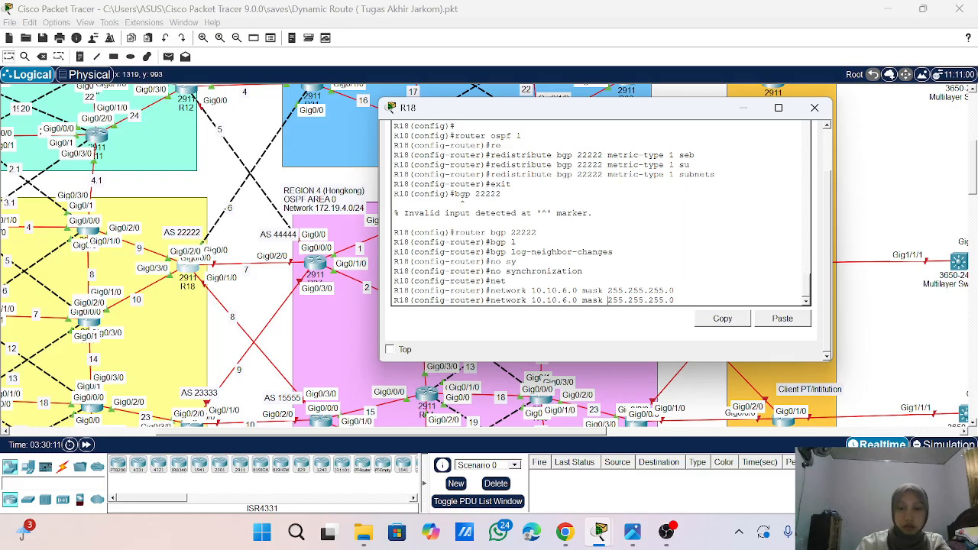
{"action": "key", "text": "Left"}
{"action": "key", "text": "Left"}
{"action": "key", "text": "Left"}
{"action": "key", "text": "Left"}
{"action": "key", "text": "Left"}
{"action": "key", "text": "Left"}
{"action": "key", "text": "Left"}
{"action": "key", "text": "Left"}
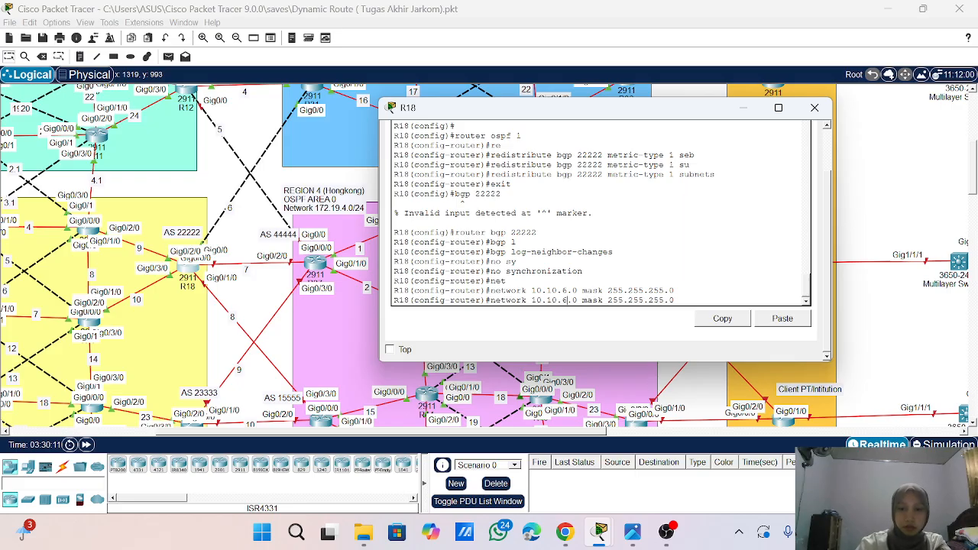
{"action": "key", "text": "BackSpace"}
{"action": "type", "text": "7"}
{"action": "key", "text": "Return"}
- Advertise network 10.10.8.0 with mask 255.255.255.0 in R18's BGP process
{"action": "key", "text": "Up"}
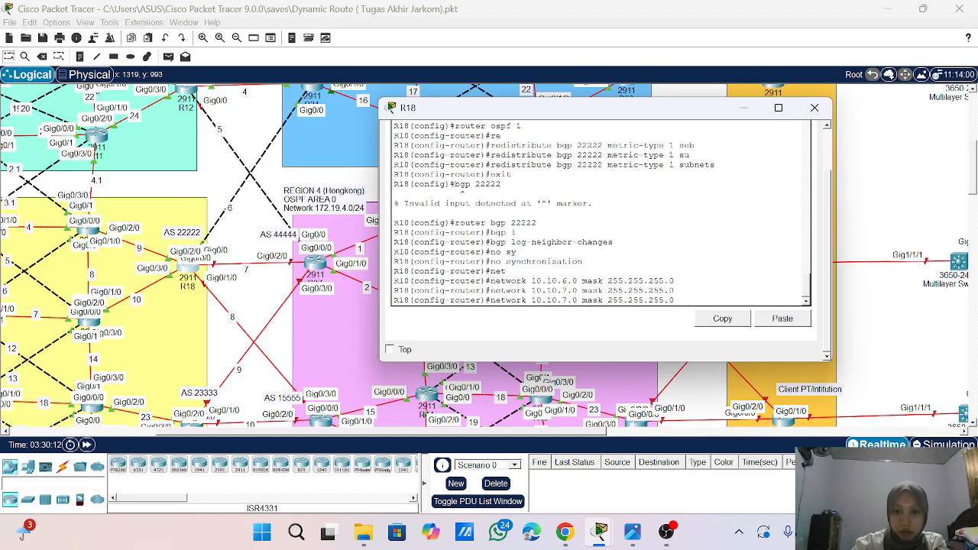
{"action": "key", "text": "Left"}
{"action": "key", "text": "Left"}
{"action": "key", "text": "Left"}
{"action": "key", "text": "Left"}
{"action": "key", "text": "Left"}
{"action": "key", "text": "Left"}
{"action": "key", "text": "Left"}
{"action": "key", "text": "Left"}
{"action": "key", "text": "Left"}
{"action": "key", "text": "Left"}
{"action": "key", "text": "Left"}
{"action": "key", "text": "Left"}
{"action": "key", "text": "Left"}
{"action": "key", "text": "Left"}
{"action": "key", "text": "Left"}
{"action": "key", "text": "Left"}
{"action": "key", "text": "Left"}
{"action": "key", "text": "Left"}
{"action": "key", "text": "Left"}
{"action": "key", "text": "Left"}
{"action": "key", "text": "BackSpace"}
{"action": "type", "text": "8"}
{"action": "key", "text": "Return"}
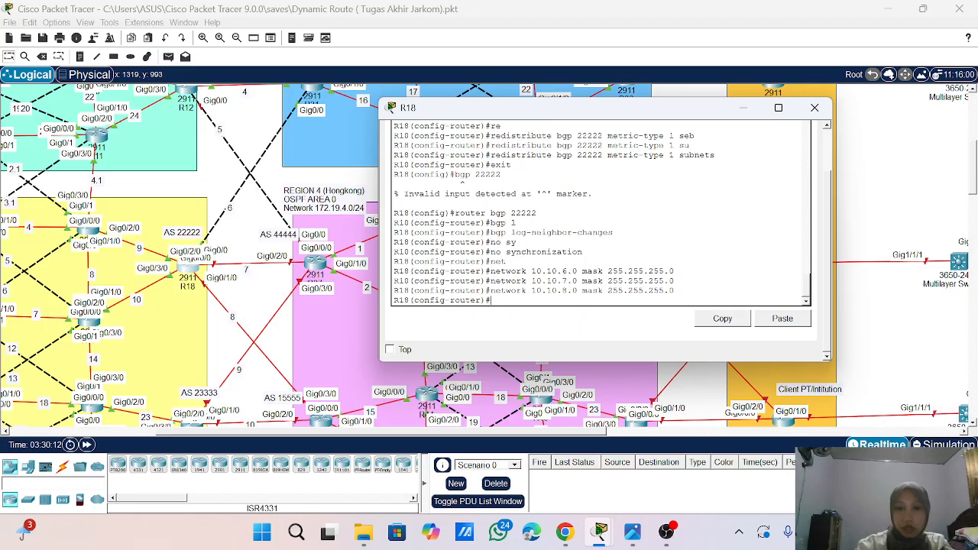
- Add 10.10.6.1 as a BGP neighbor of R18 with remote-as 34444, checking the AS label in the topology
{"action": "type", "text": "nei"}
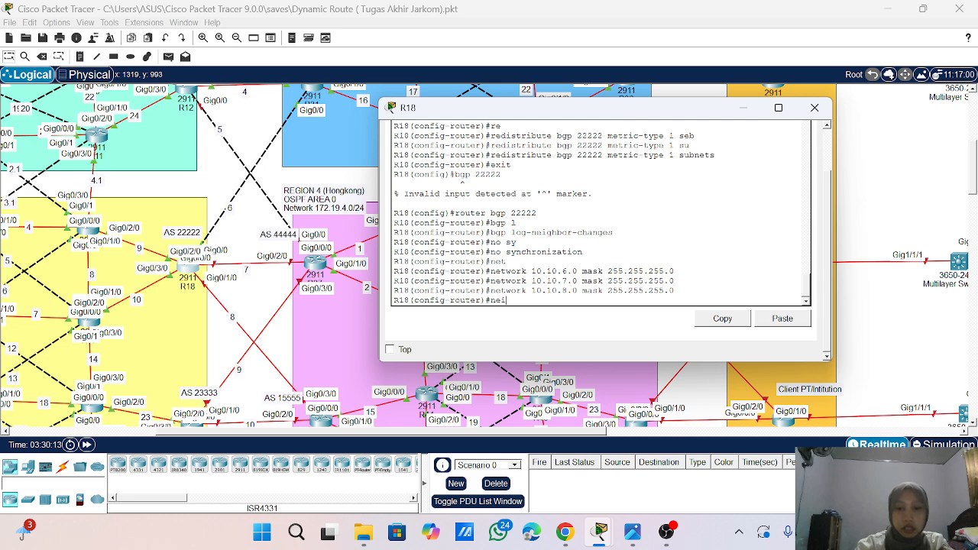
{"action": "key", "text": "Return"}
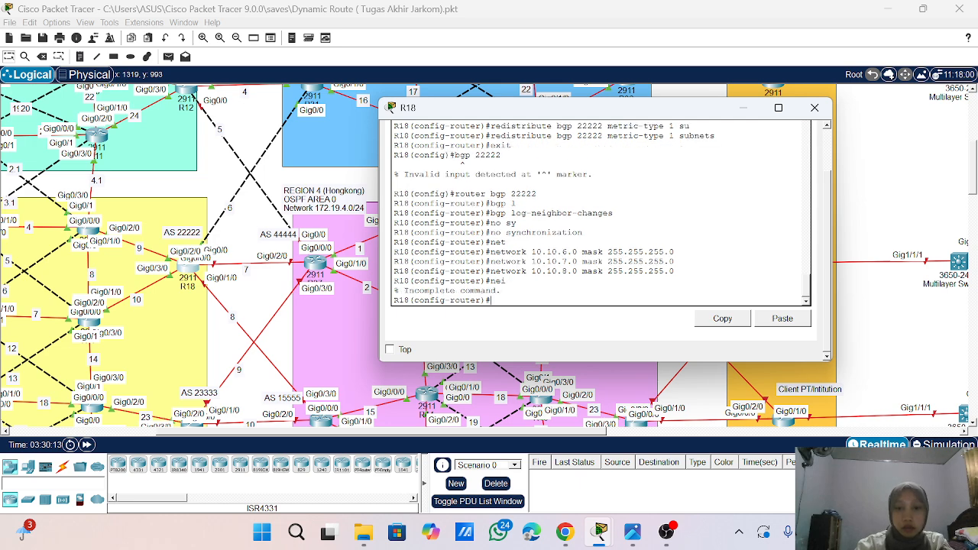
{"action": "type", "text": "nei"}
{"action": "type", "text": "i"}
{"action": "key", "text": "Tab"}
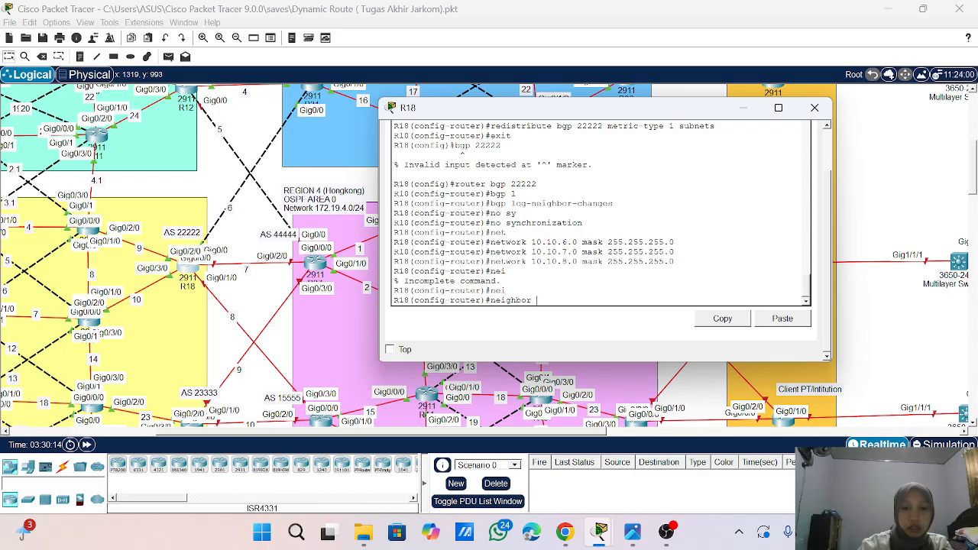
{"action": "type", "text": "10"}
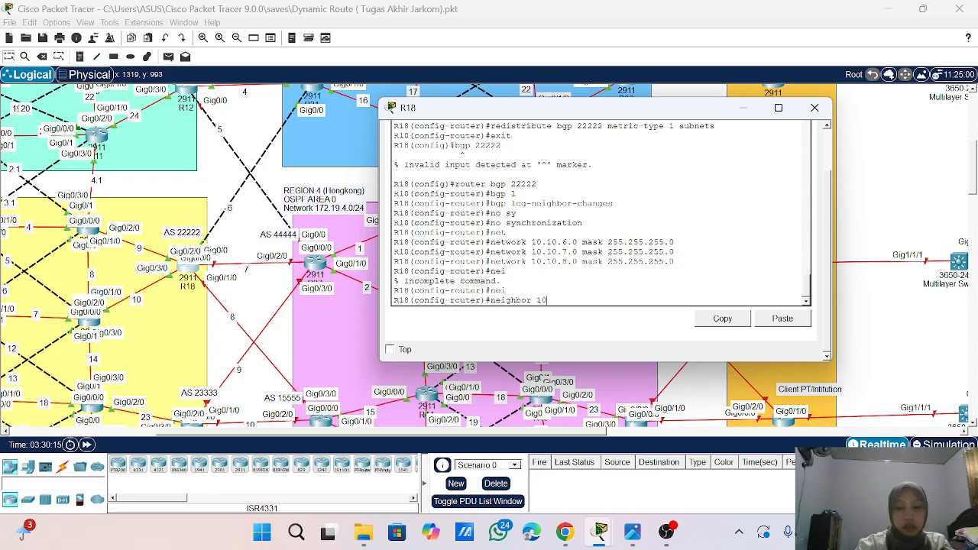
{"action": "type", "text": ".10."}
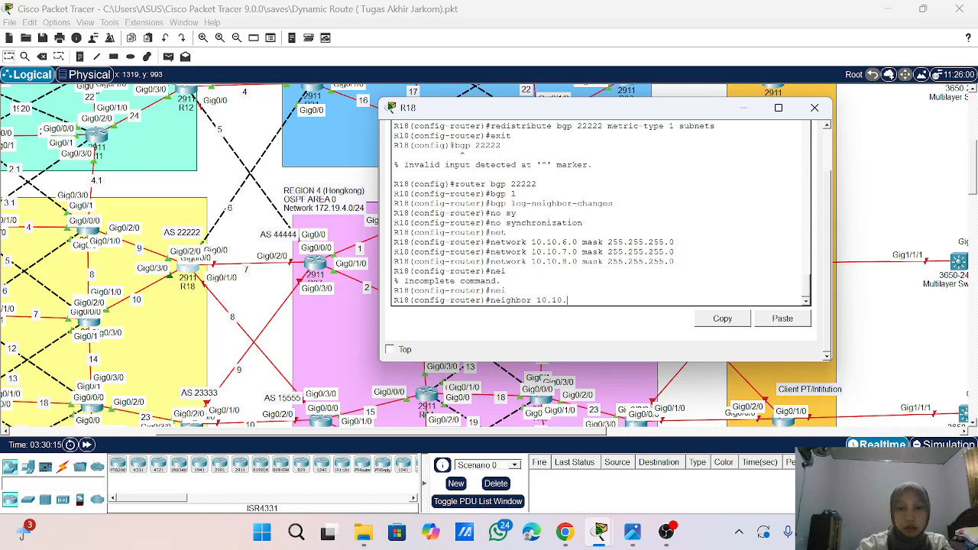
{"action": "scroll", "coordinate": [601, 214], "scroll_direction": "up", "scroll_amount": 2}
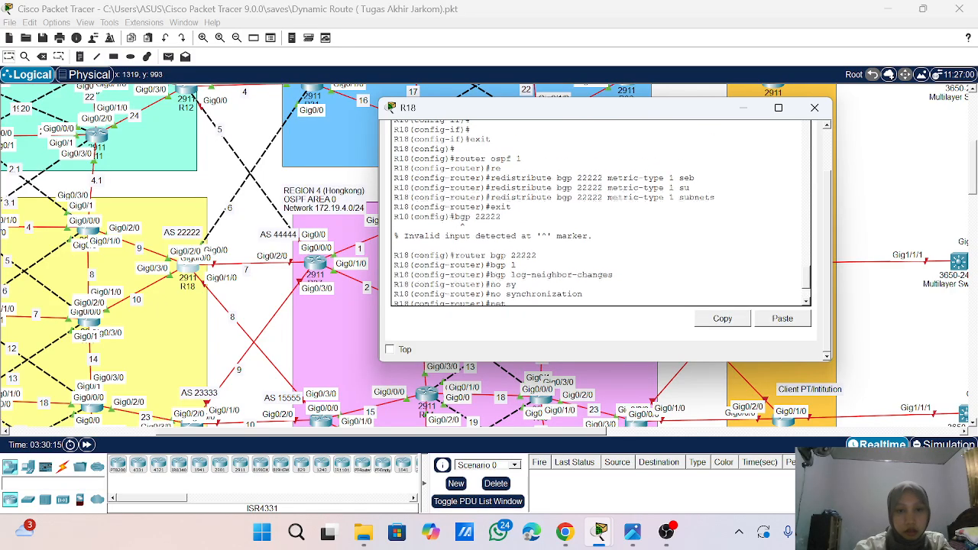
{"action": "scroll", "coordinate": [601, 214], "scroll_direction": "down", "scroll_amount": 2}
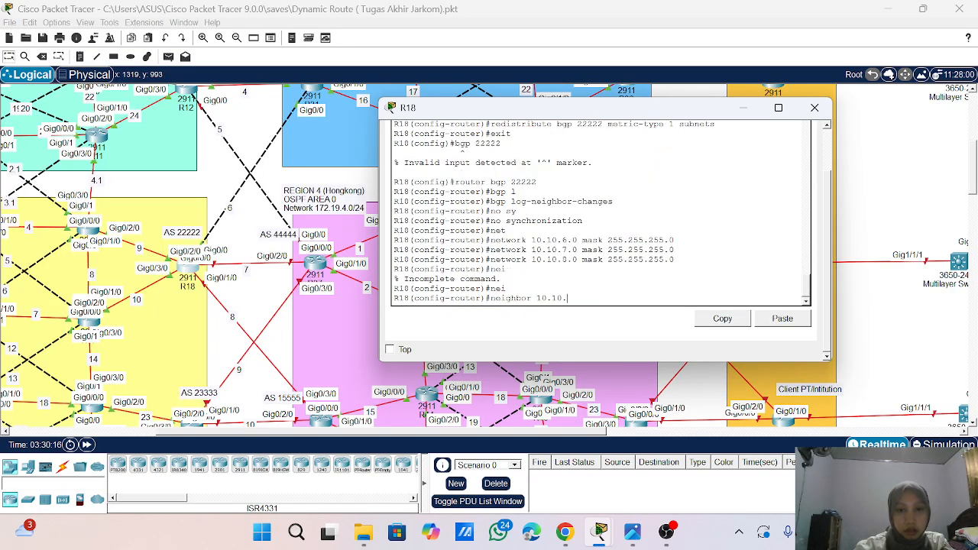
{"action": "type", "text": "6.1 "}
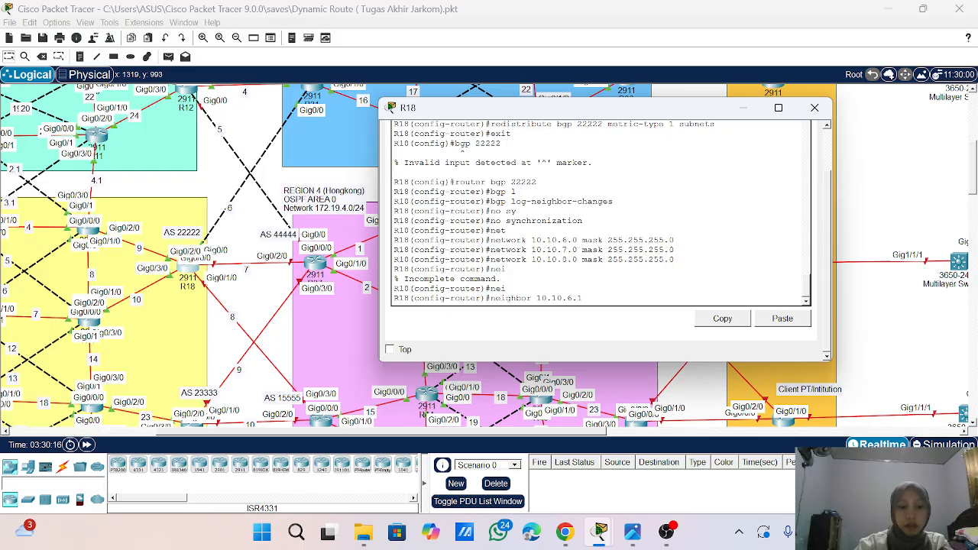
{"action": "type", "text": "remo"}
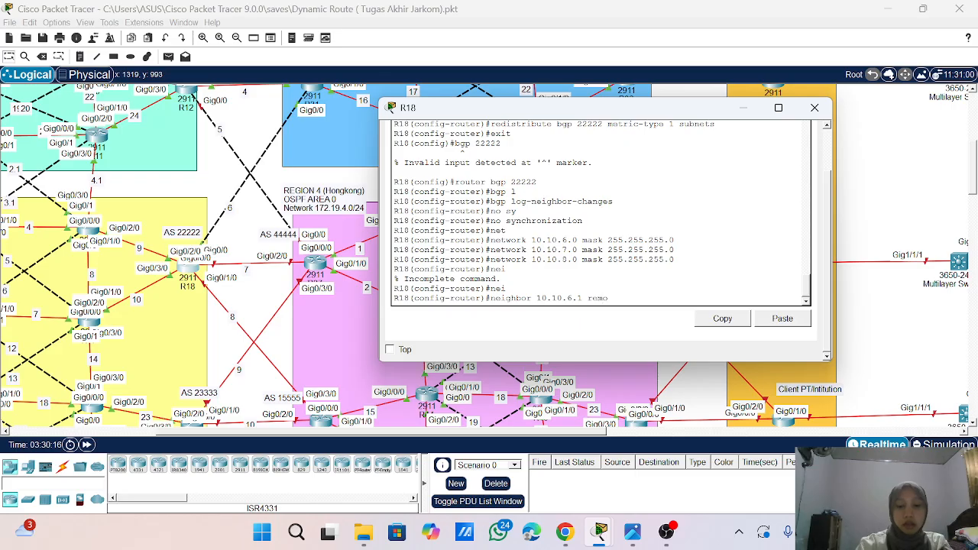
{"action": "type", "text": "te-as"}
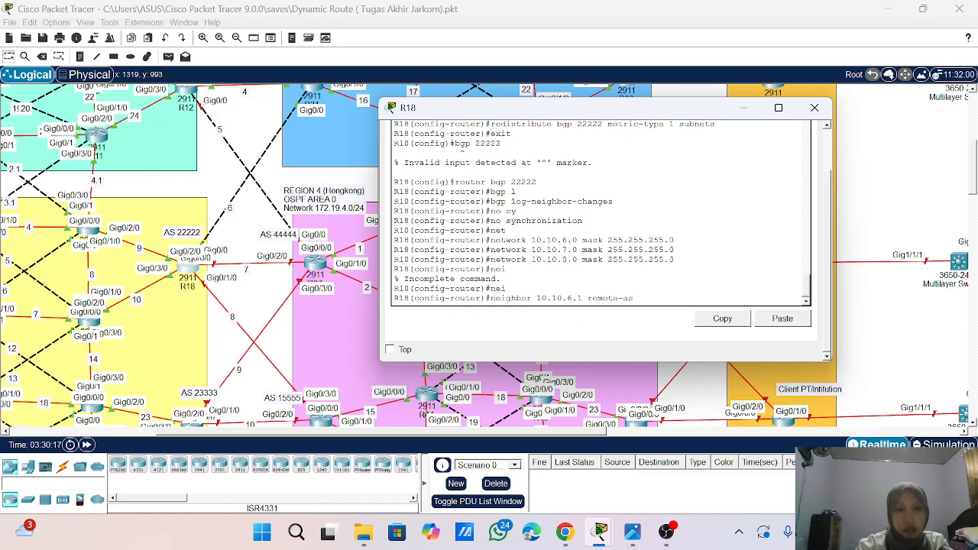
{"action": "scroll", "coordinate": [273, 204], "scroll_direction": "up", "scroll_amount": 3}
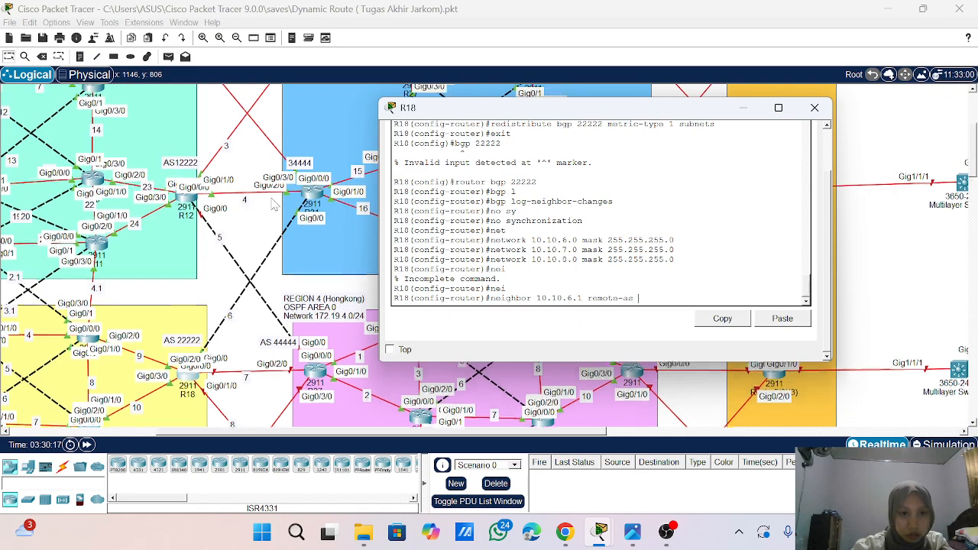
{"action": "scroll", "coordinate": [273, 204], "scroll_direction": "down", "scroll_amount": 3}
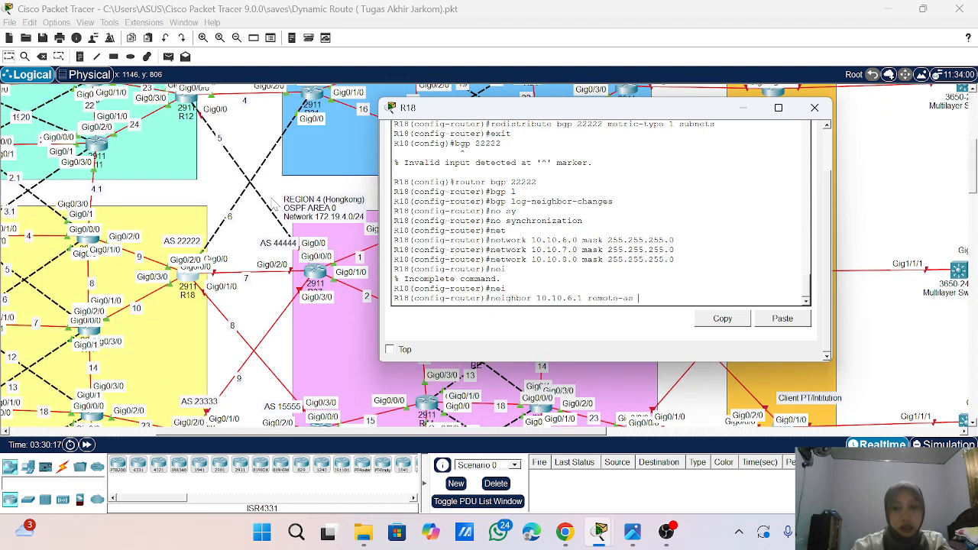
{"action": "type", "text": "34444"}
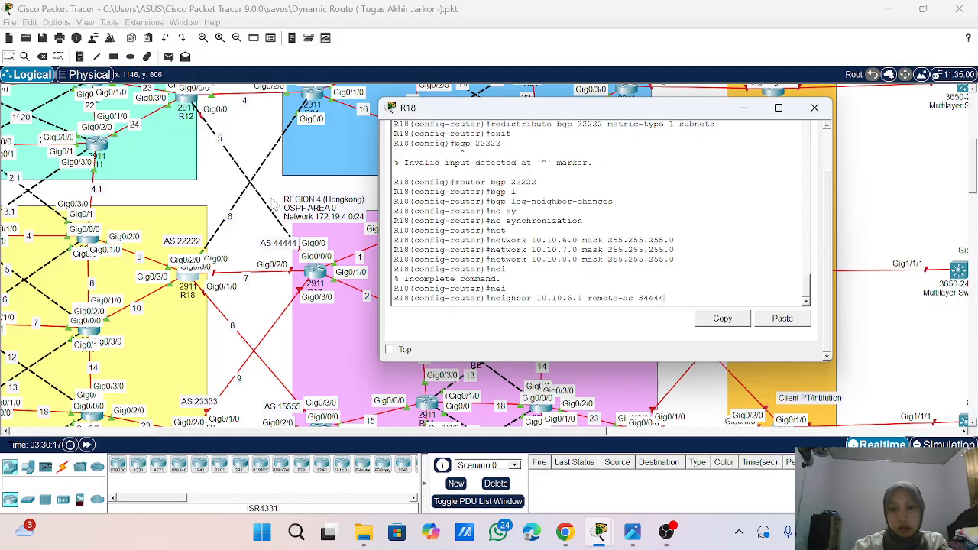
{"action": "key", "text": "Return"}
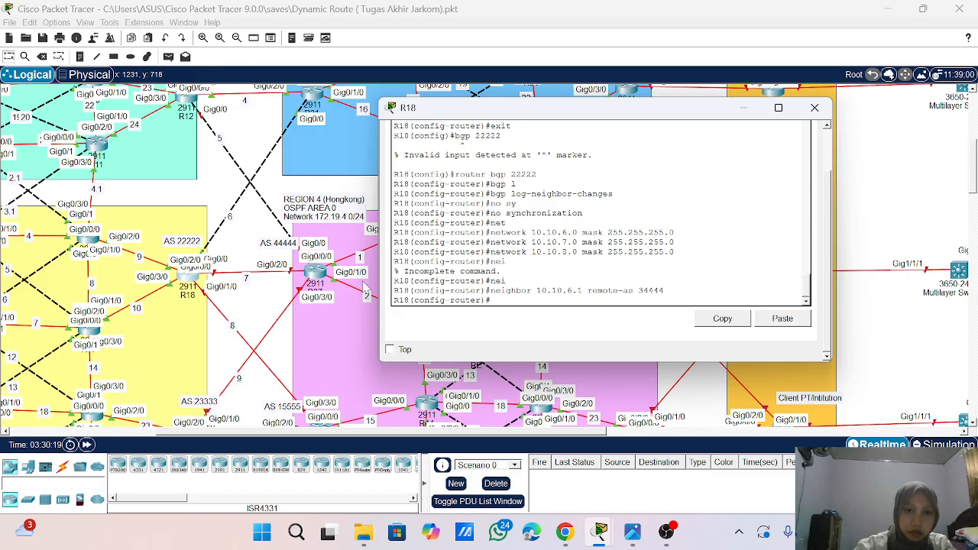
- Keep R18's window always on top and open router R31's command line alongside it
{"action": "left_click", "coordinate": [389, 350]}
{"action": "left_click", "coordinate": [312, 93]}
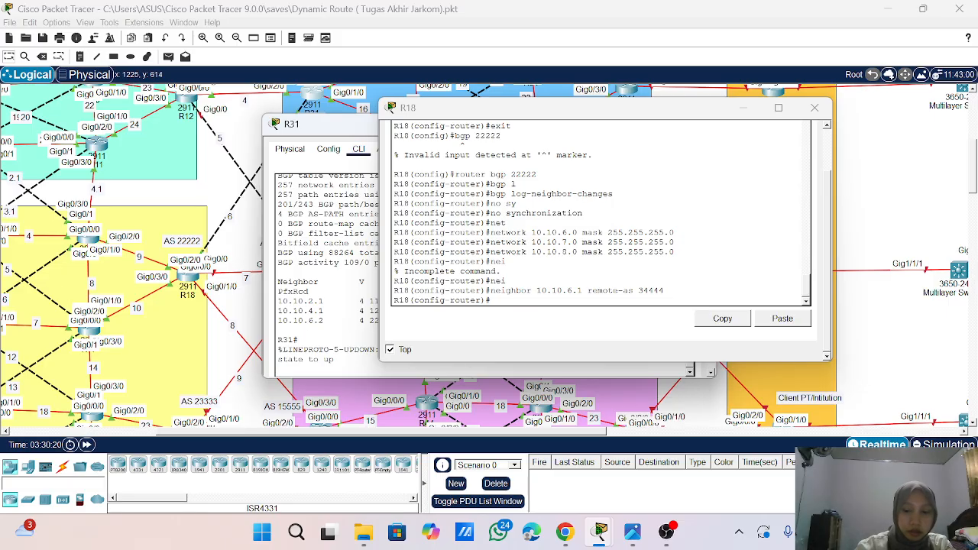
- Move R31's window clear of R18's and enter global configuration mode on R31
{"action": "key", "text": "Return"}
{"action": "key", "text": "Return"}
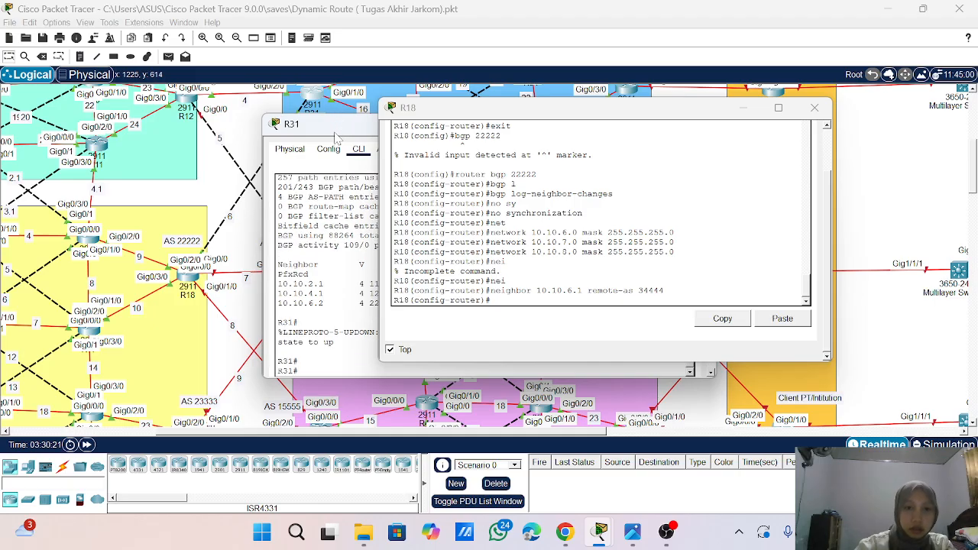
{"action": "left_click_drag", "start_coordinate": [337, 135], "coordinate": [157, 95]}
{"action": "type", "text": "c"}
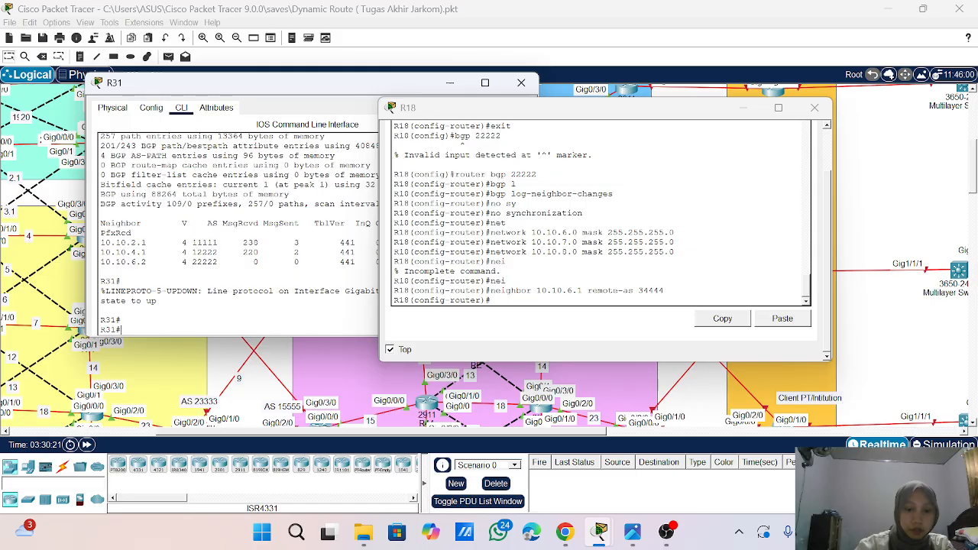
{"action": "type", "text": "onf t"}
{"action": "key", "text": "Return"}
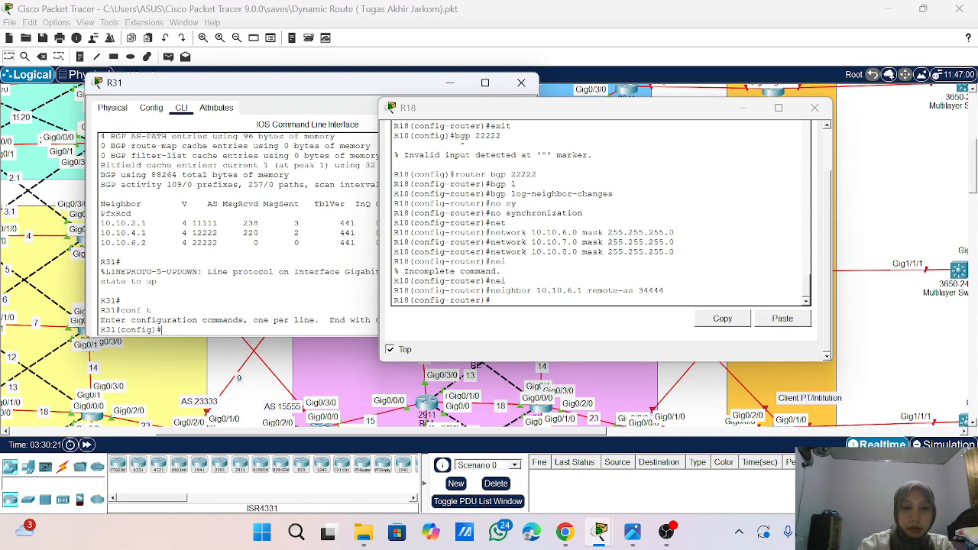
{"action": "type", "text": "eouter"}
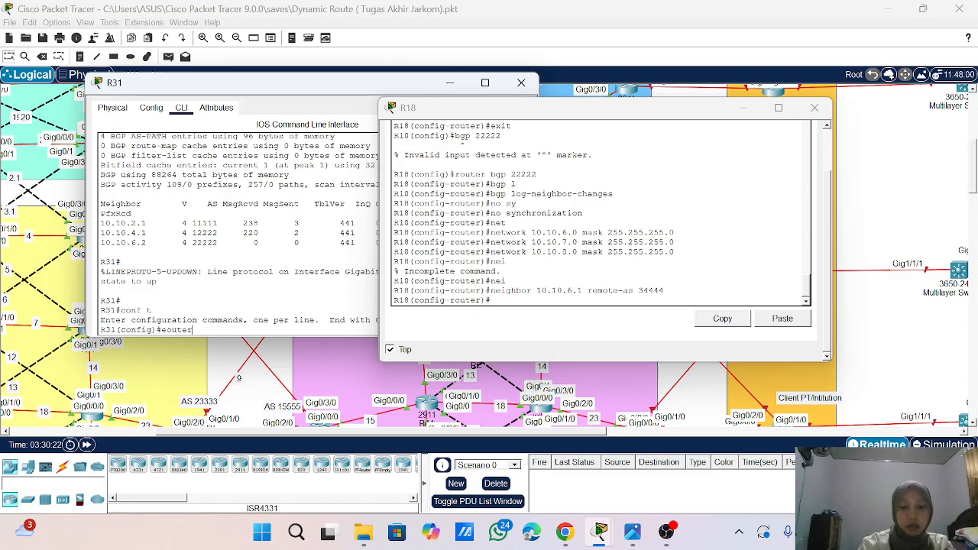
{"action": "key", "text": "BackSpace"}
{"action": "key", "text": "BackSpace"}
{"action": "key", "text": "BackSpace"}
{"action": "key", "text": "BackSpace"}
{"action": "key", "text": "BackSpace"}
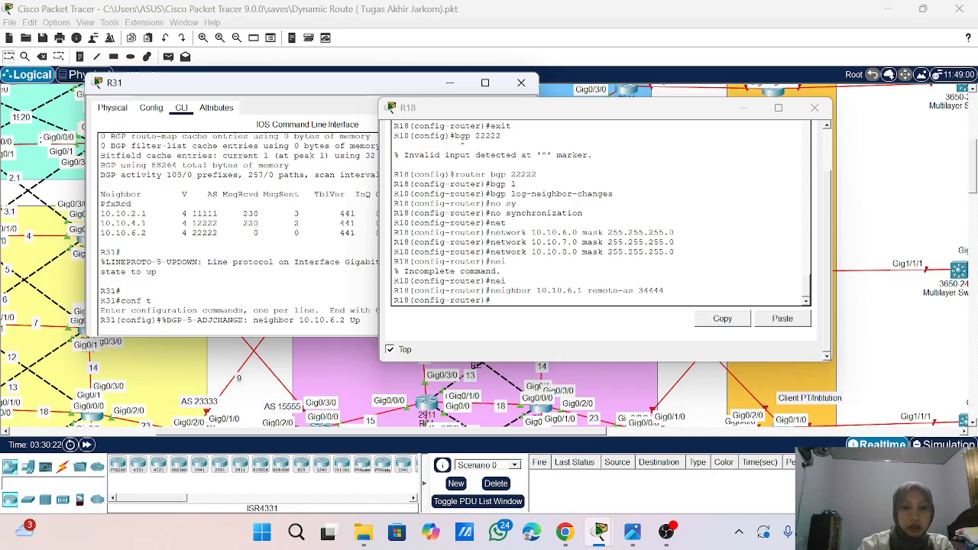
{"action": "key", "text": "Return"}
{"action": "key", "text": "Return"}
{"action": "key", "text": "Return"}
{"action": "key", "text": "Return"}
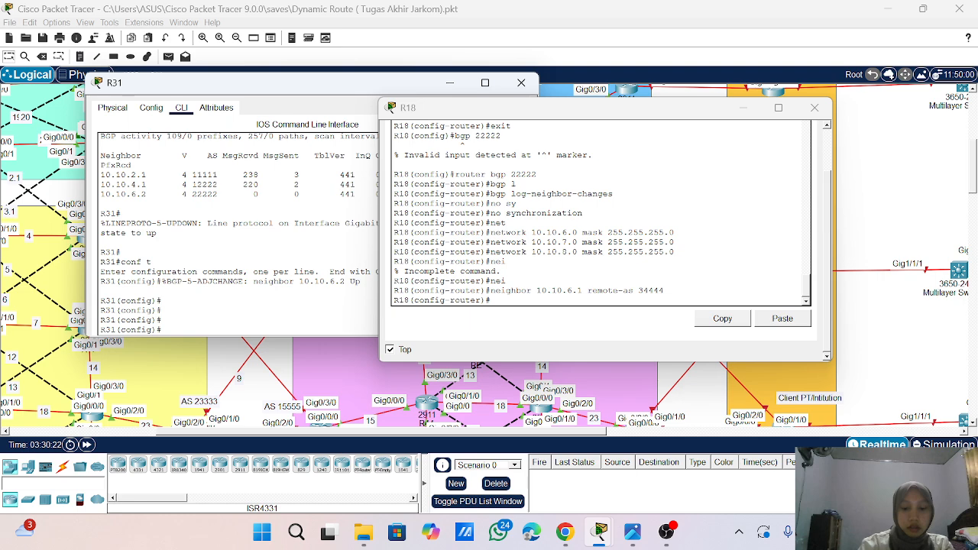
- Enter BGP process 34444 on R31, checking its AS label in the topology
{"action": "type", "text": "router"}
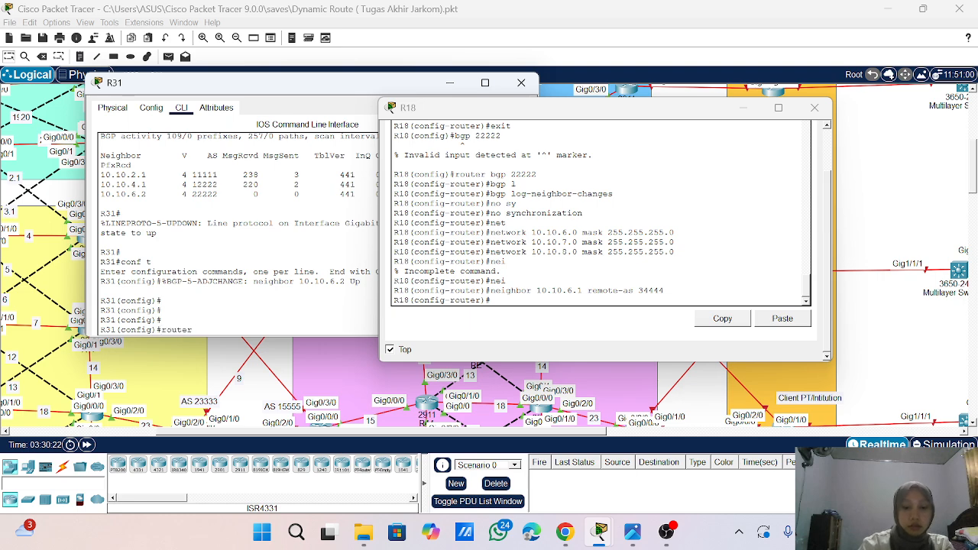
{"action": "type", "text": " bgp"}
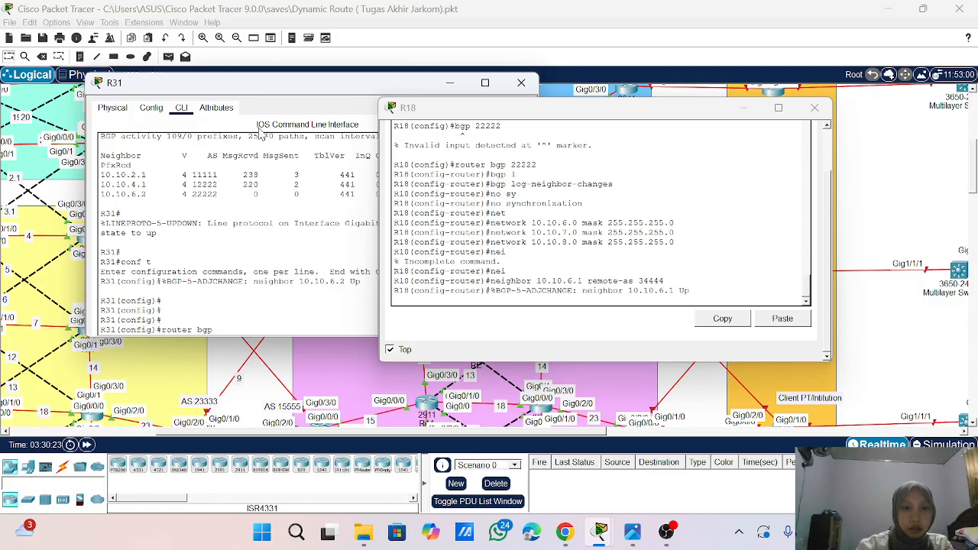
{"action": "left_click_drag", "start_coordinate": [236, 87], "coordinate": [222, 294]}
{"action": "scroll", "coordinate": [249, 159], "scroll_direction": "up", "scroll_amount": 2}
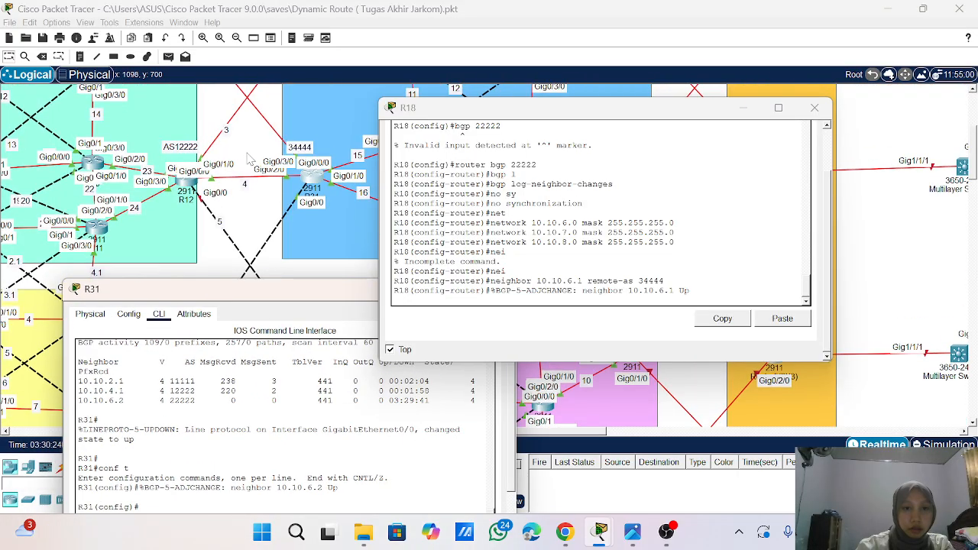
{"action": "scroll", "coordinate": [251, 160], "scroll_direction": "down", "scroll_amount": 1}
{"action": "left_click_drag", "start_coordinate": [255, 302], "coordinate": [226, 139]}
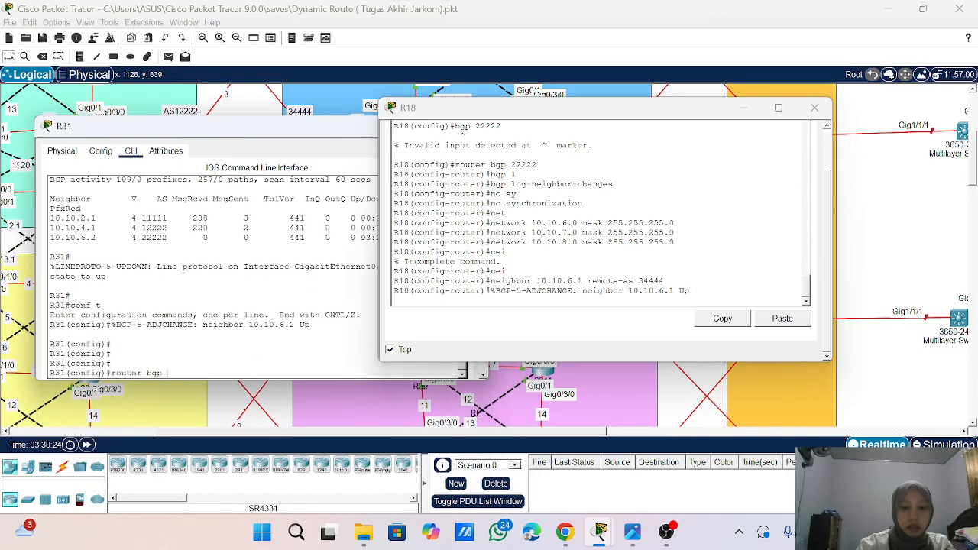
{"action": "type", "text": "344"}
{"action": "type", "text": "44"}
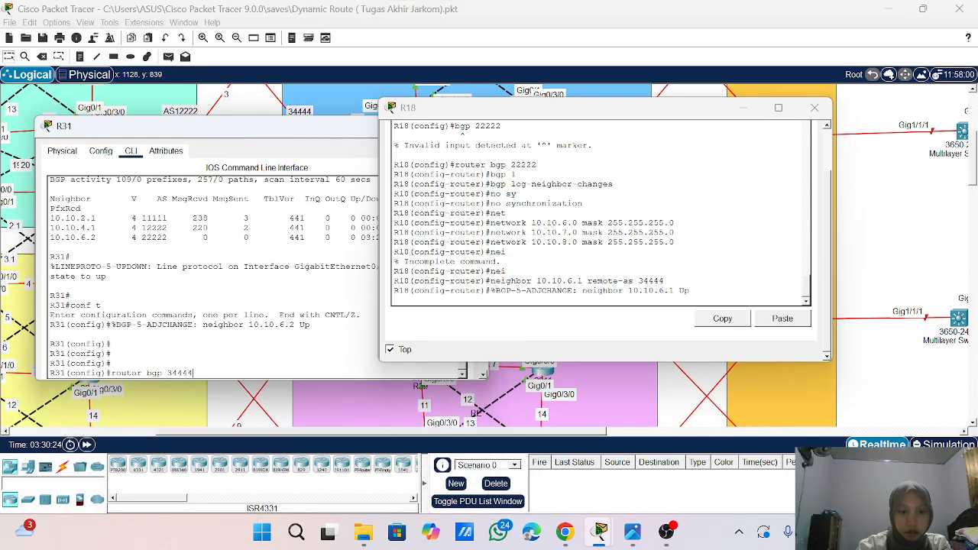
{"action": "key", "text": "Return"}
- Reapply neighbor 10.10.6.2 with remote-as 22222 from R31's command history and close R31's window
{"action": "key", "text": "Up"}
{"action": "key", "text": "Up"}
{"action": "key", "text": "Up"}
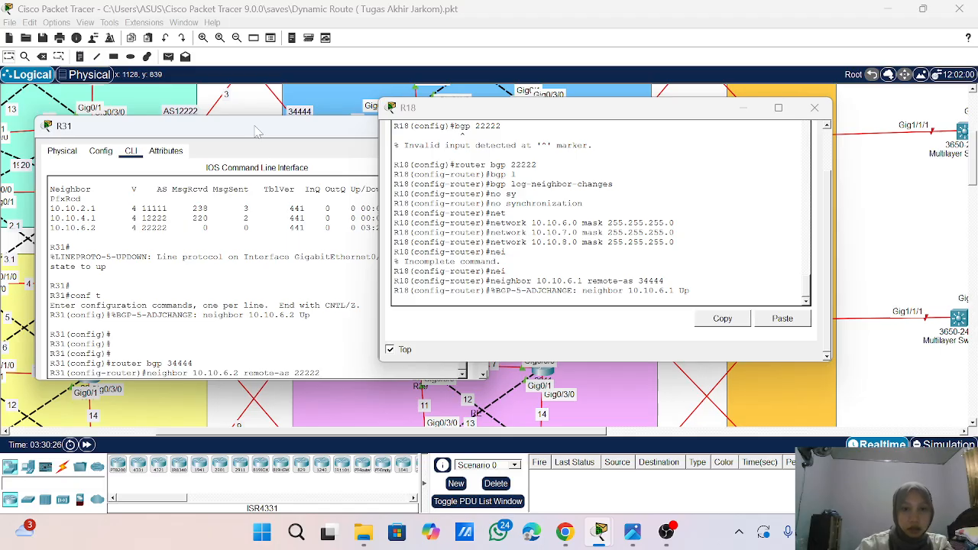
{"action": "left_click_drag", "start_coordinate": [257, 131], "coordinate": [227, 100]}
{"action": "key", "text": "Return"}
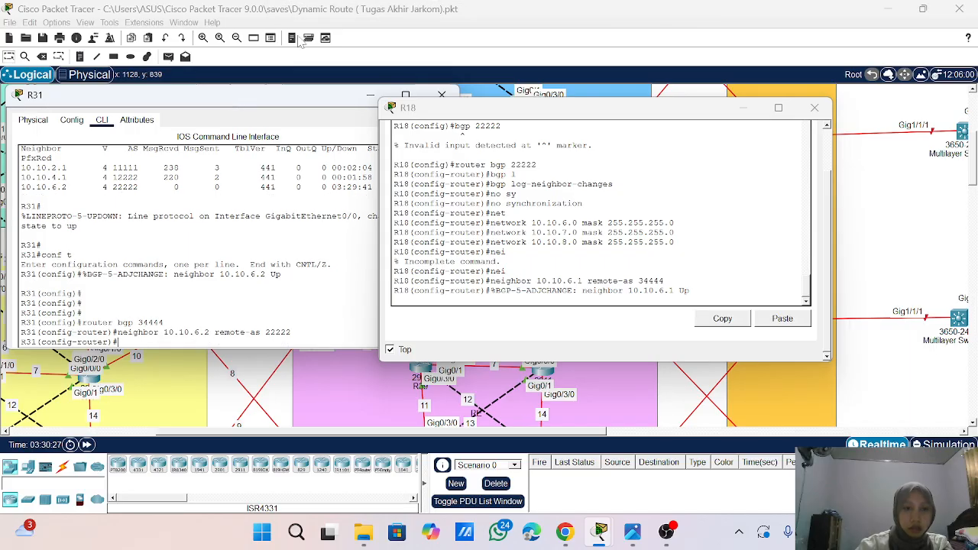
{"action": "left_click_drag", "start_coordinate": [263, 107], "coordinate": [123, 143]}
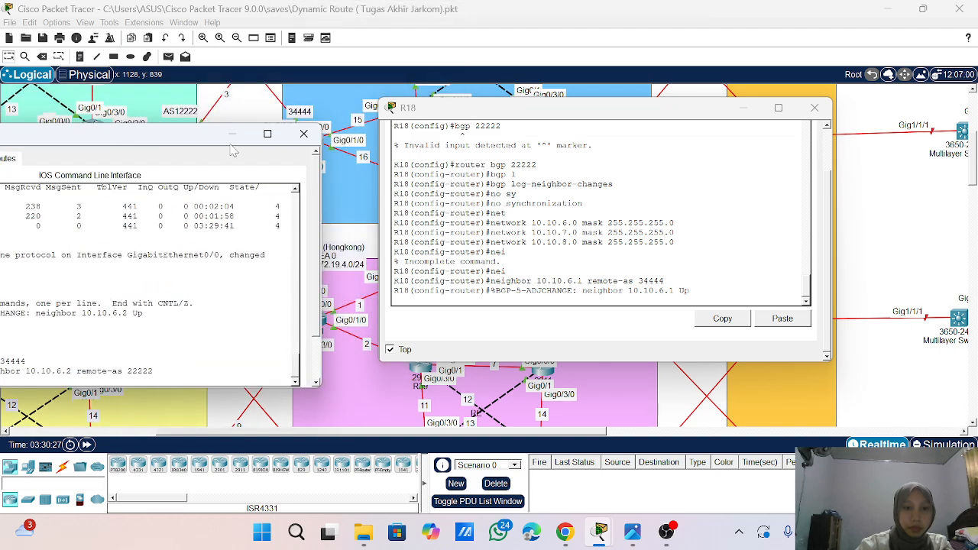
{"action": "left_click", "coordinate": [303, 134]}
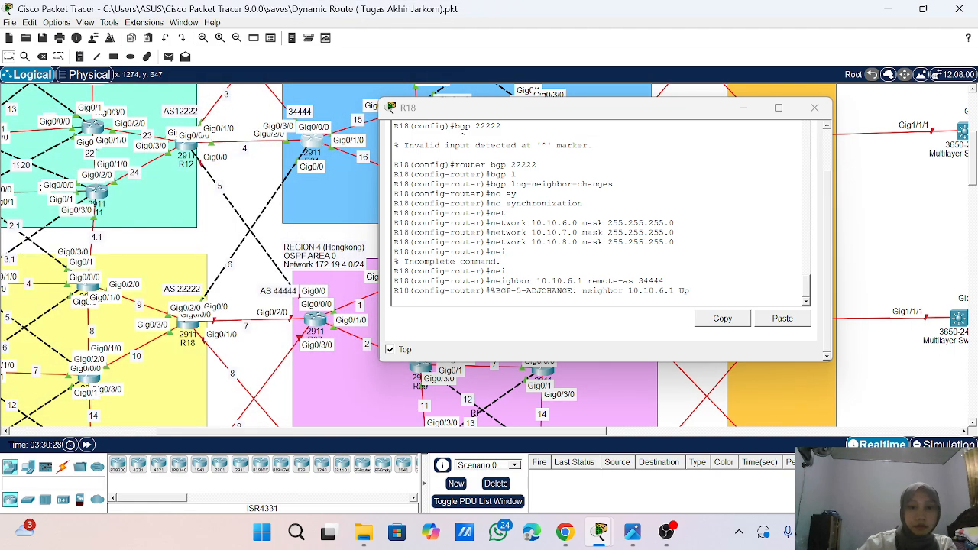
- Add 10.10.7.2 as a BGP neighbor of R18 with remote-as 44444 by adapting the previous neighbor command
{"action": "key", "text": "Return"}
{"action": "key", "text": "Return"}
{"action": "key", "text": "Return"}
{"action": "key", "text": "Return"}
{"action": "key", "text": "Return"}
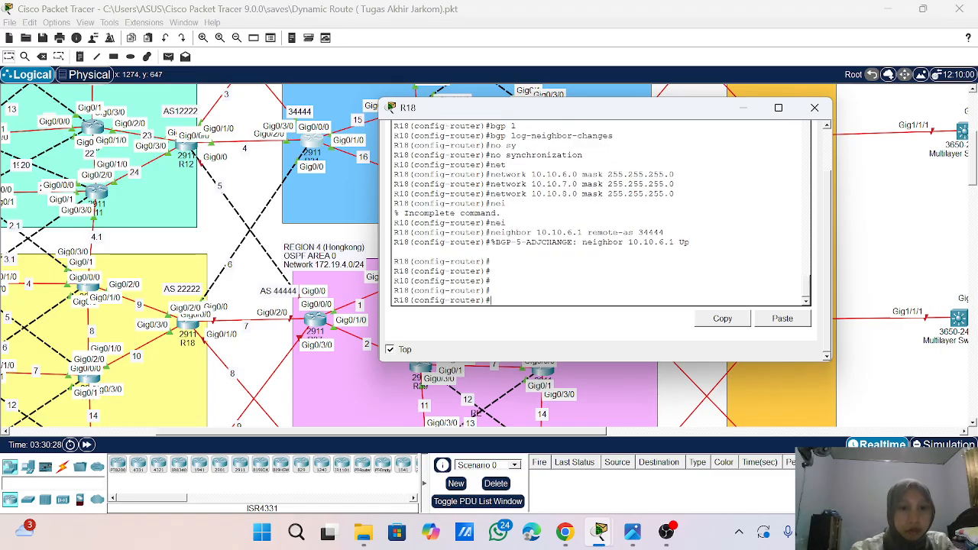
{"action": "key", "text": "Up"}
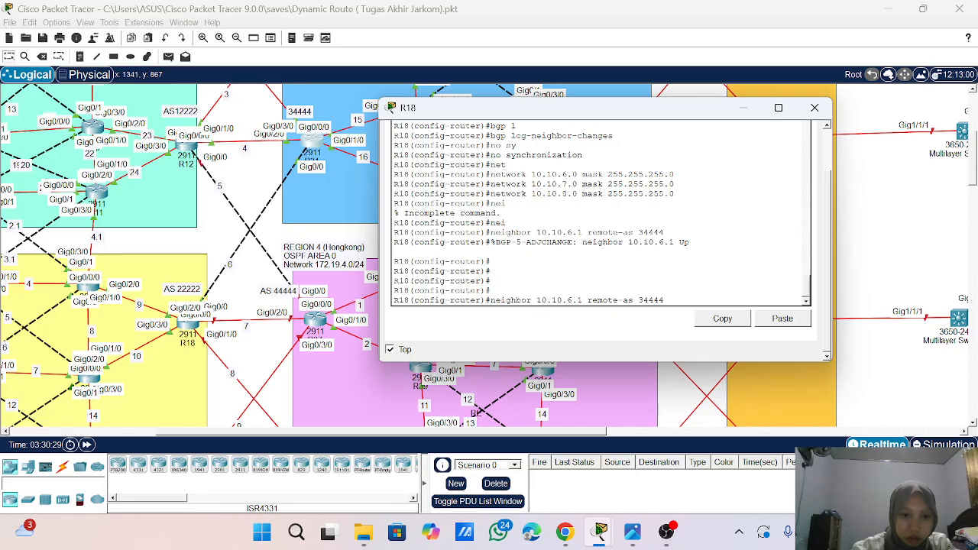
{"action": "key", "text": "Left"}
{"action": "key", "text": "Left"}
{"action": "key", "text": "Left"}
{"action": "key", "text": "Left"}
{"action": "key", "text": "Left"}
{"action": "key", "text": "Left"}
{"action": "key", "text": "Left"}
{"action": "key", "text": "Left"}
{"action": "key", "text": "Left"}
{"action": "key", "text": "Left"}
{"action": "key", "text": "Left"}
{"action": "key", "text": "Left"}
{"action": "key", "text": "Left"}
{"action": "key", "text": "Left"}
{"action": "key", "text": "Left"}
{"action": "key", "text": "Left"}
{"action": "key", "text": "Left"}
{"action": "key", "text": "Left"}
{"action": "key", "text": "BackSpace"}
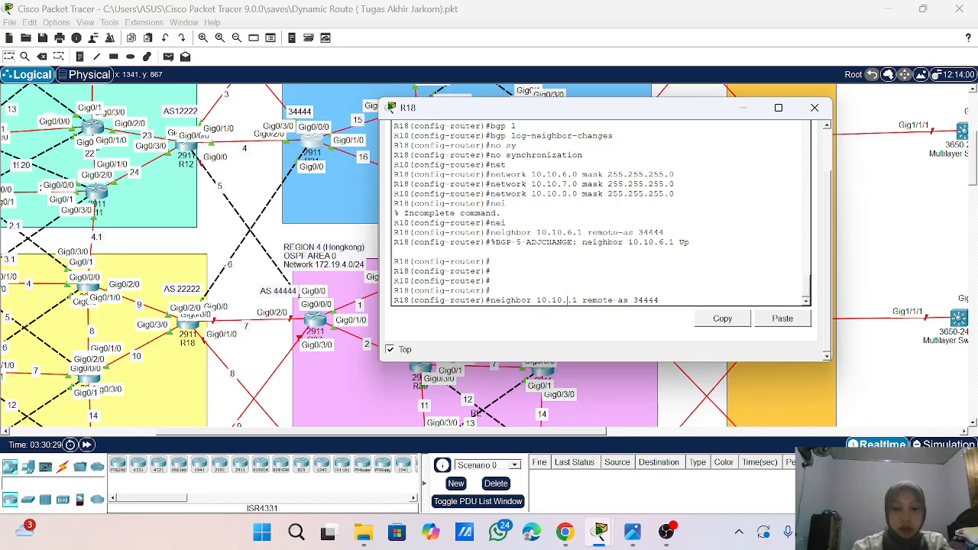
{"action": "type", "text": "7"}
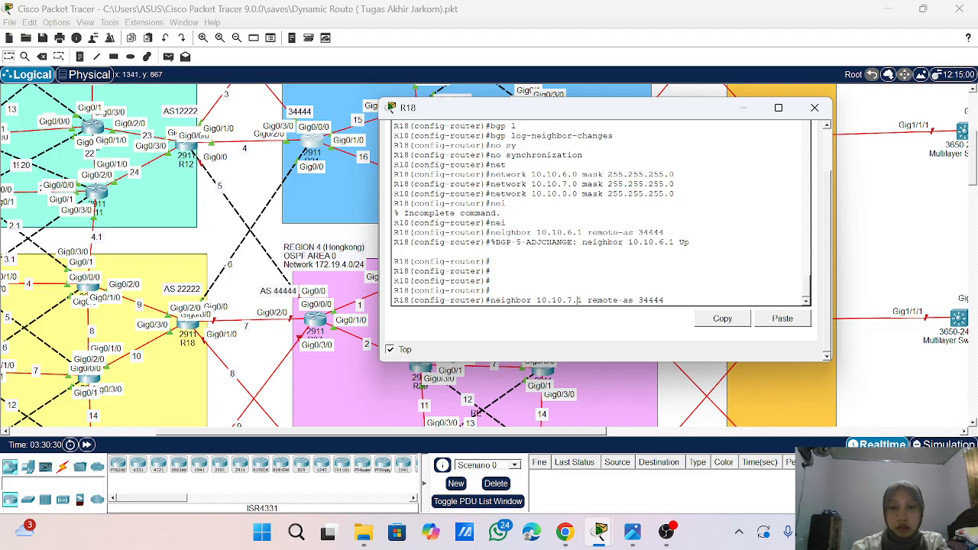
{"action": "key", "text": "Right"}
{"action": "key", "text": "Right"}
{"action": "key", "text": "BackSpace"}
{"action": "type", "text": "2"}
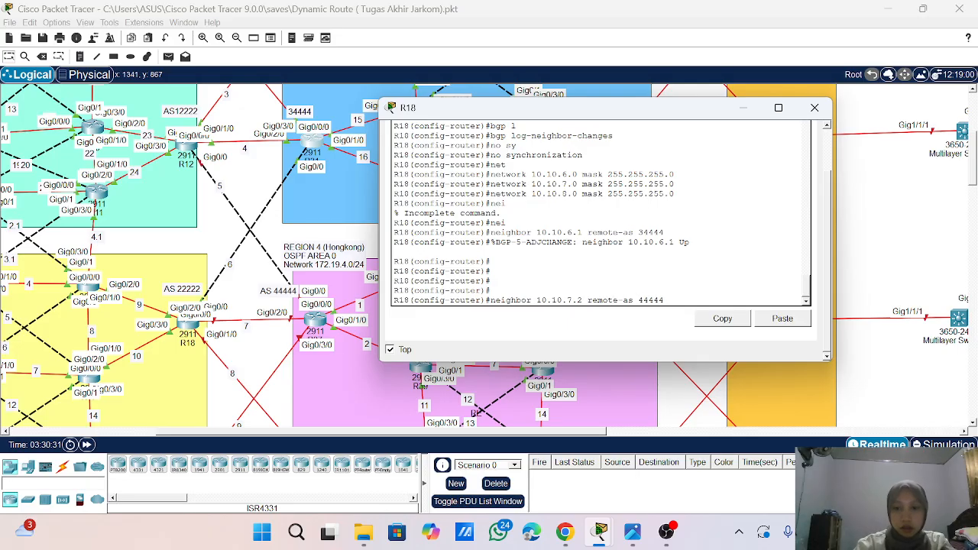
{"action": "key", "text": "Return"}
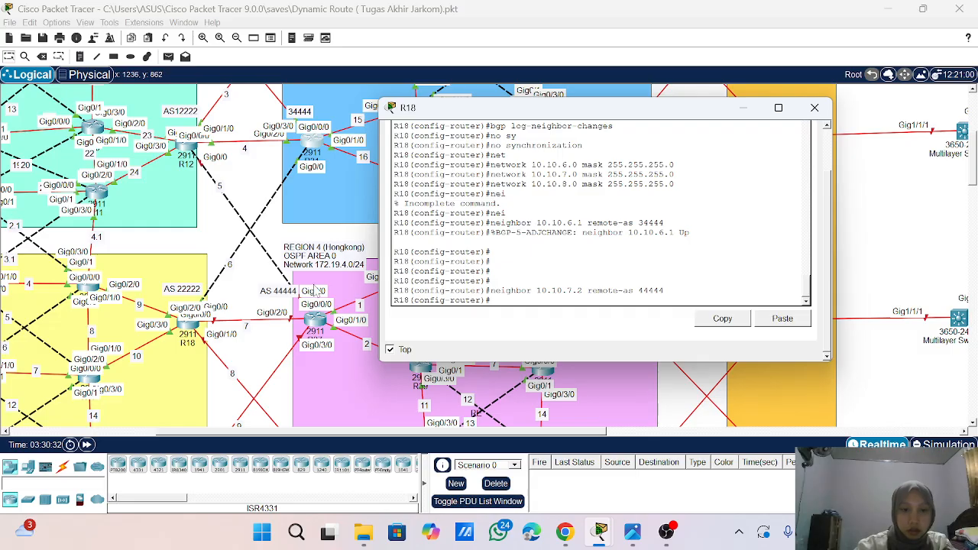
- Add 10.10.8.2 as a BGP neighbor of R18 with remote-as 15555, checking the AS label in the topology
{"action": "scroll", "coordinate": [289, 365], "scroll_direction": "down", "scroll_amount": 1}
{"action": "scroll", "coordinate": [289, 364], "scroll_direction": "down", "scroll_amount": 1}
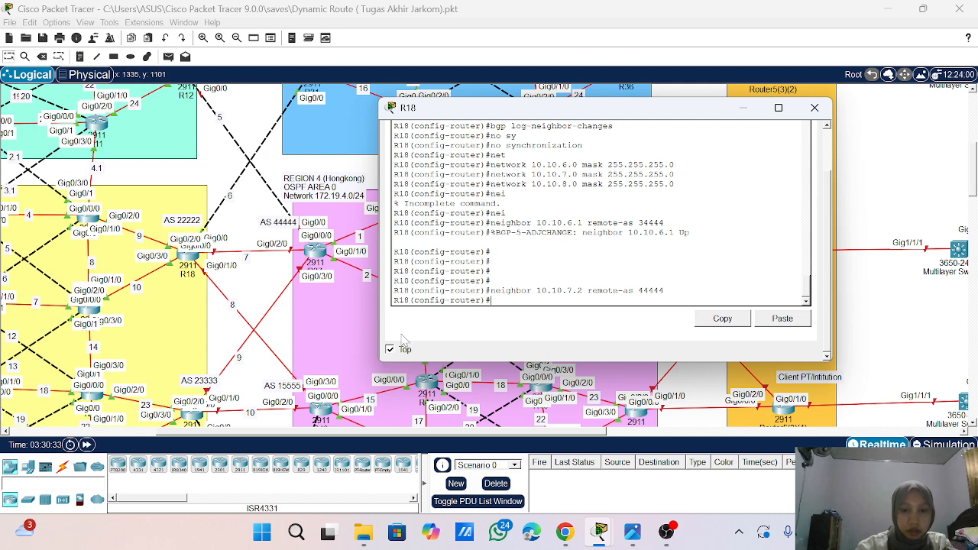
{"action": "key", "text": "Up"}
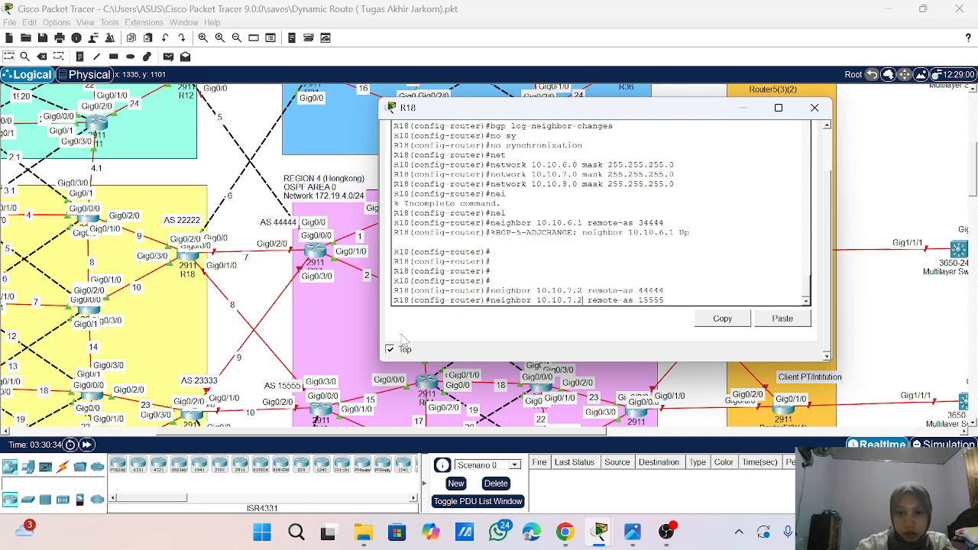
{"action": "key", "text": "BackSpace"}
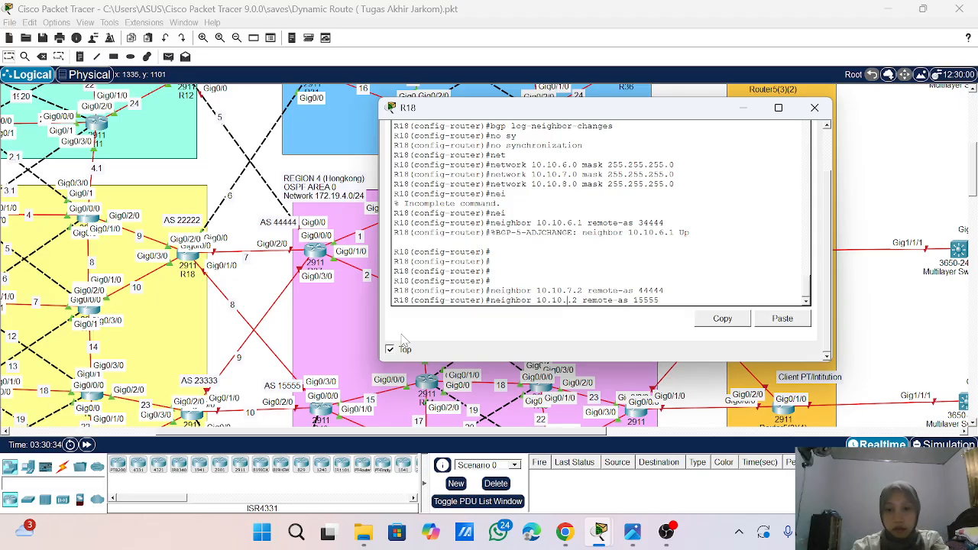
{"action": "type", "text": "8"}
{"action": "key", "text": "Return"}
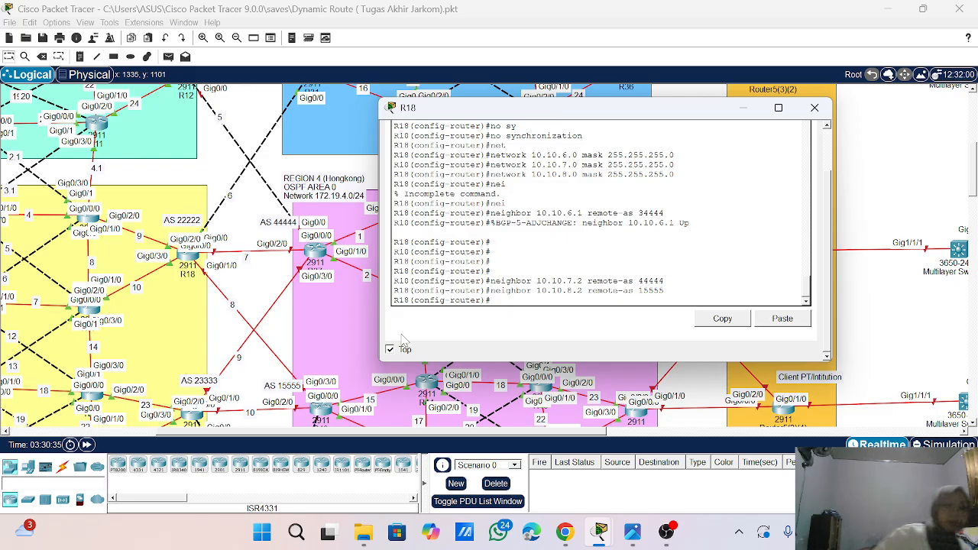
- Start a redistribute command in R18's BGP process
{"action": "type", "text": "r"}
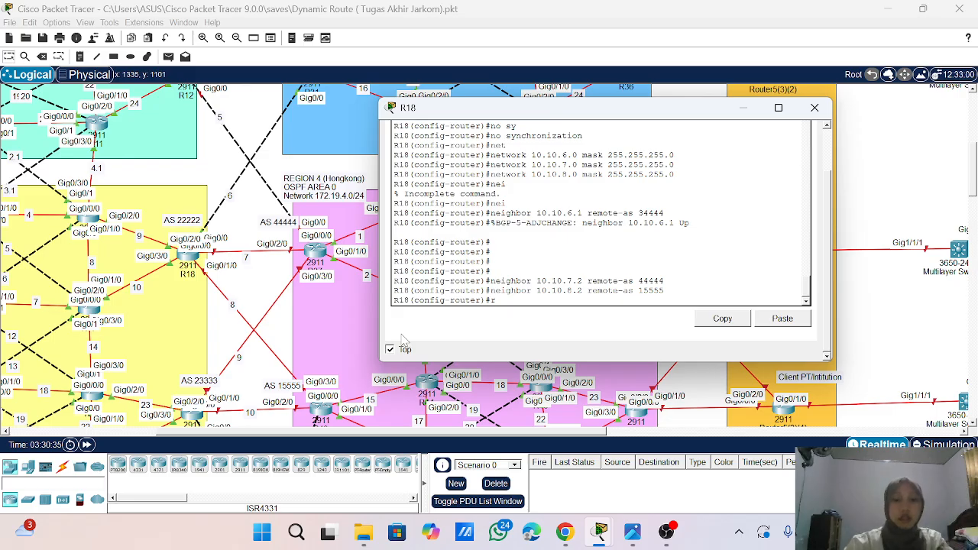
{"action": "type", "text": "e"}
{"action": "key", "text": "Tab"}
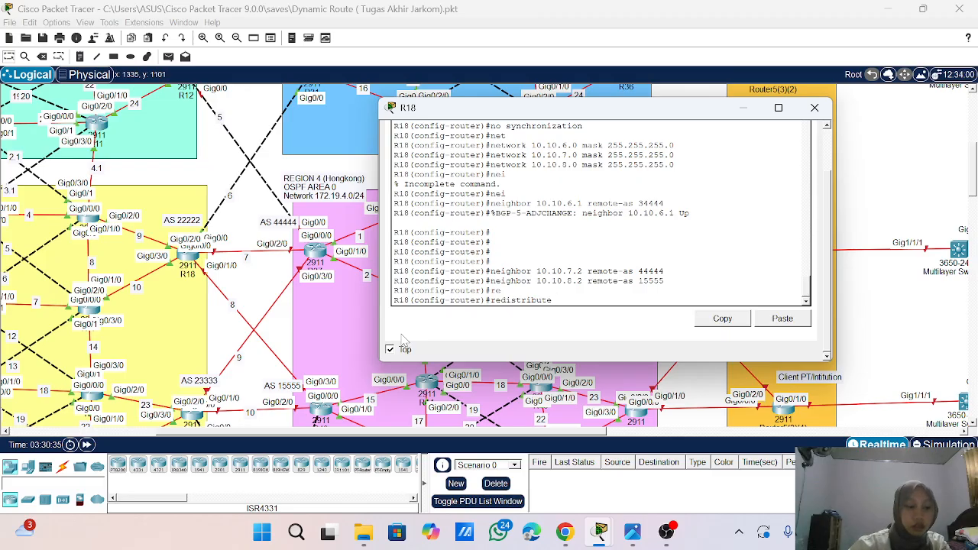
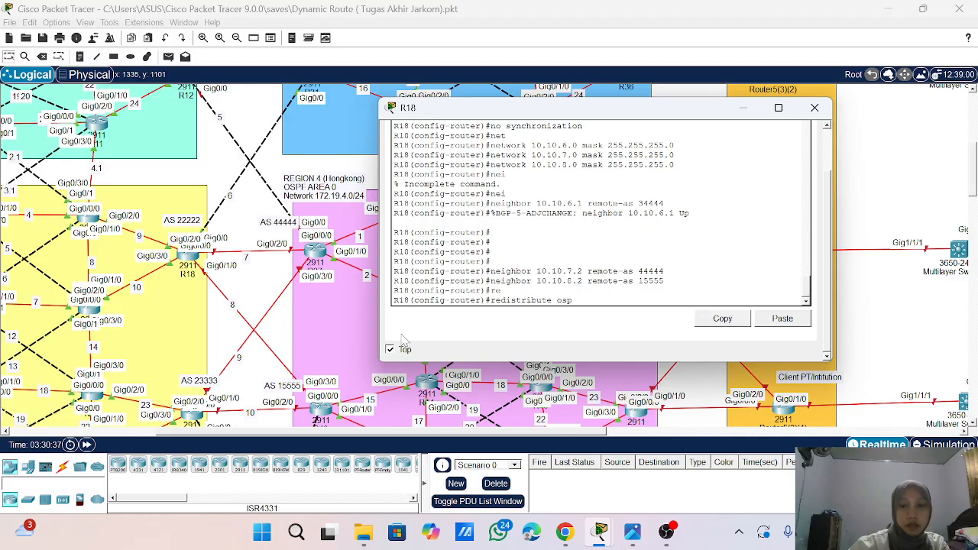
- Redistribute OSPF process 1 into R18's BGP process
{"action": "key", "text": "BackSpace"}
{"action": "key", "text": "BackSpace"}
{"action": "type", "text": "f 1"}
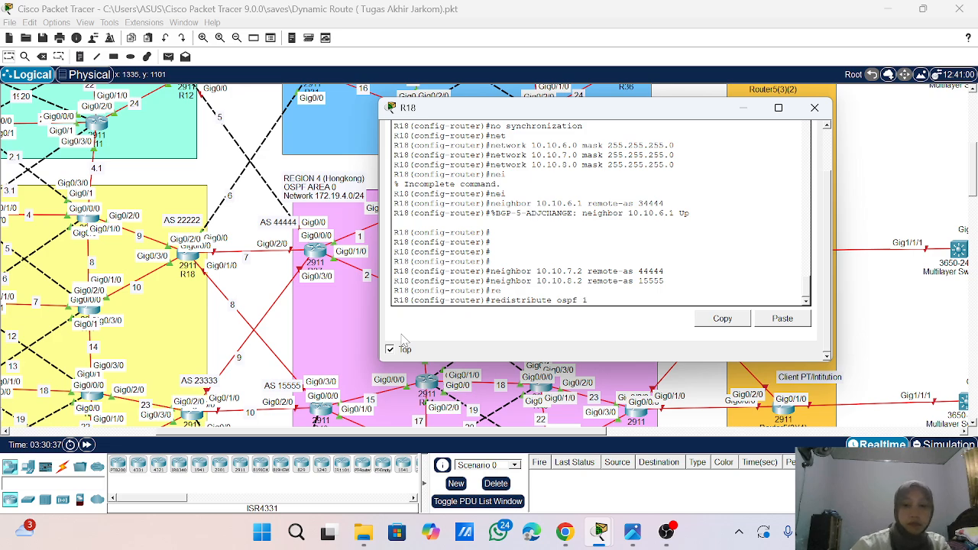
{"action": "key", "text": "Return"}
{"action": "key", "text": "Return"}
{"action": "key", "text": "Return"}
{"action": "key", "text": "Return"}
{"action": "key", "text": "Return"}
- End configuration mode on R18 and save the configuration with wr
{"action": "type", "text": "eb"}
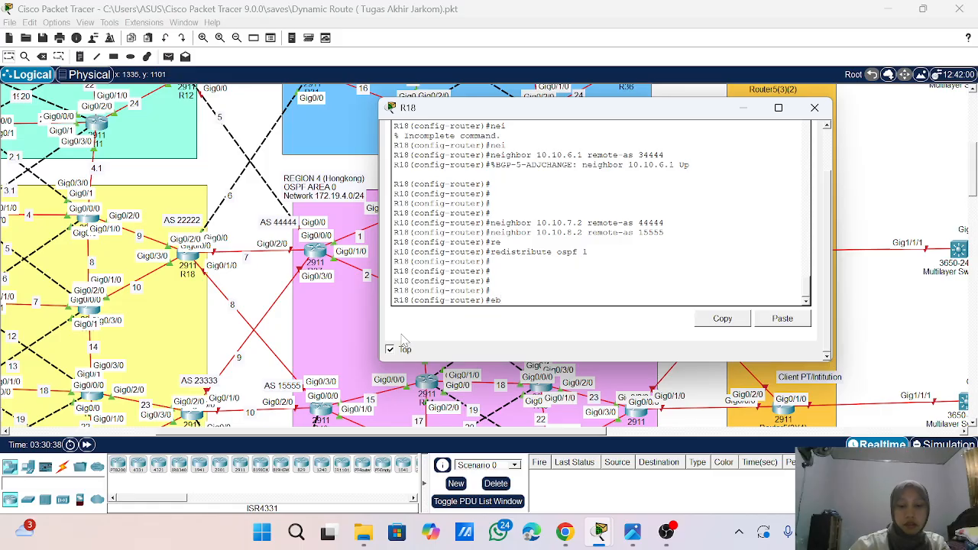
{"action": "type", "text": "ndnd"}
{"action": "key", "text": "Return"}
{"action": "key", "text": "Return"}
{"action": "key", "text": "Return"}
{"action": "key", "text": "Return"}
{"action": "type", "text": "wr"}
{"action": "key", "text": "Return"}
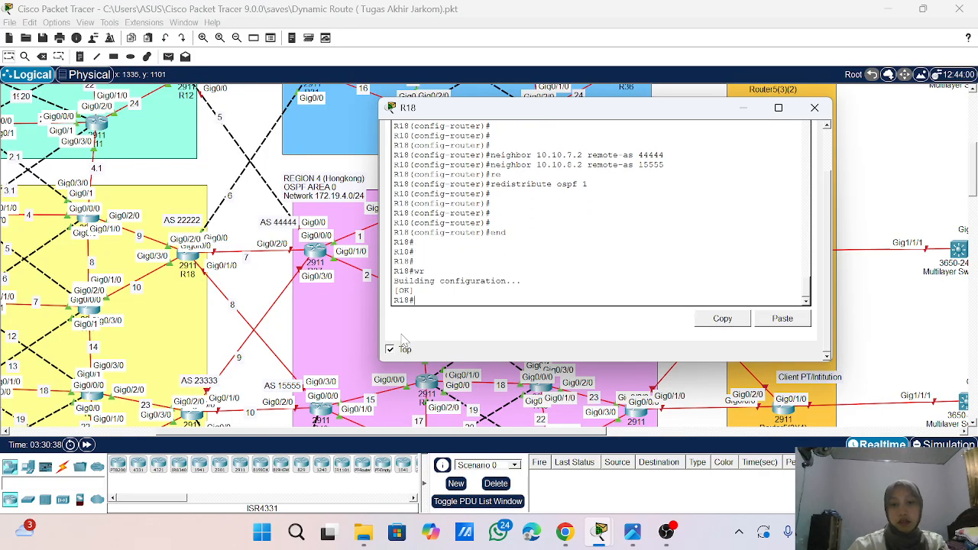
{"action": "key", "text": "Return"}
{"action": "key", "text": "Return"}
{"action": "key", "text": "Return"}
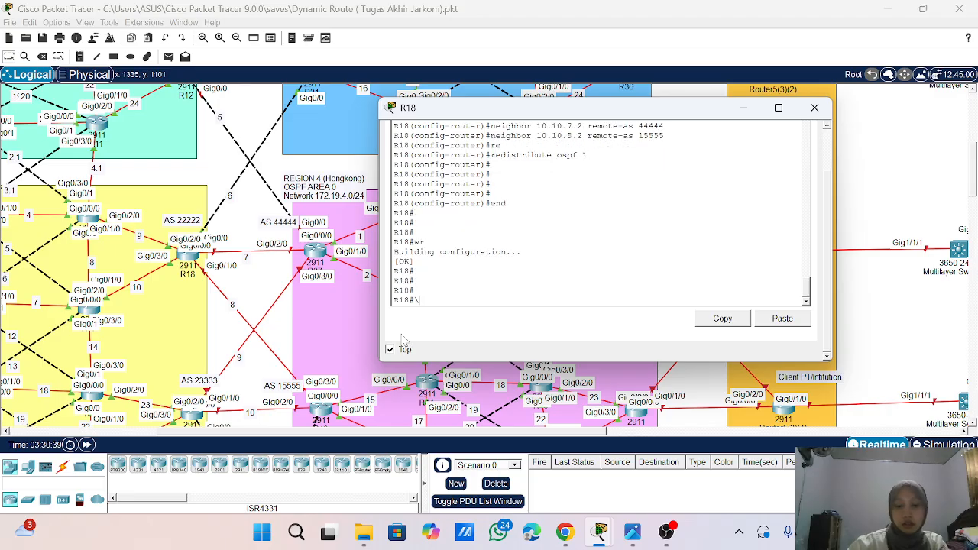
- Show the IP BGP summary on R18 to check its neighbors, and close R18's window
{"action": "key", "text": "BackSpace"}
{"action": "key", "text": "BackSpace"}
{"action": "key", "text": "BackSpace"}
{"action": "key", "text": "BackSpace"}
{"action": "key", "text": "BackSpace"}
{"action": "type", "text": "sh"}
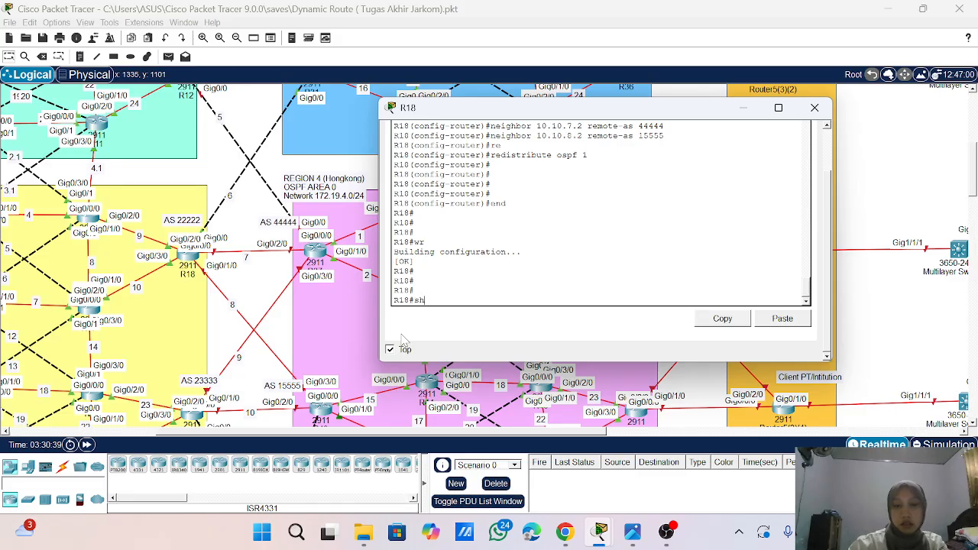
{"action": "type", "text": "o"}
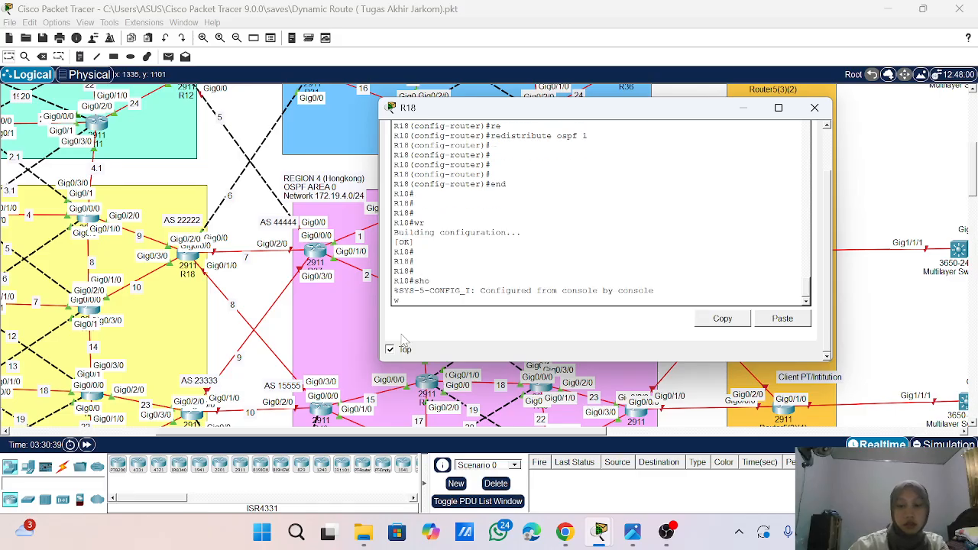
{"action": "key", "text": "Return"}
{"action": "key", "text": "Return"}
{"action": "key", "text": "Return"}
{"action": "type", "text": "sho"}
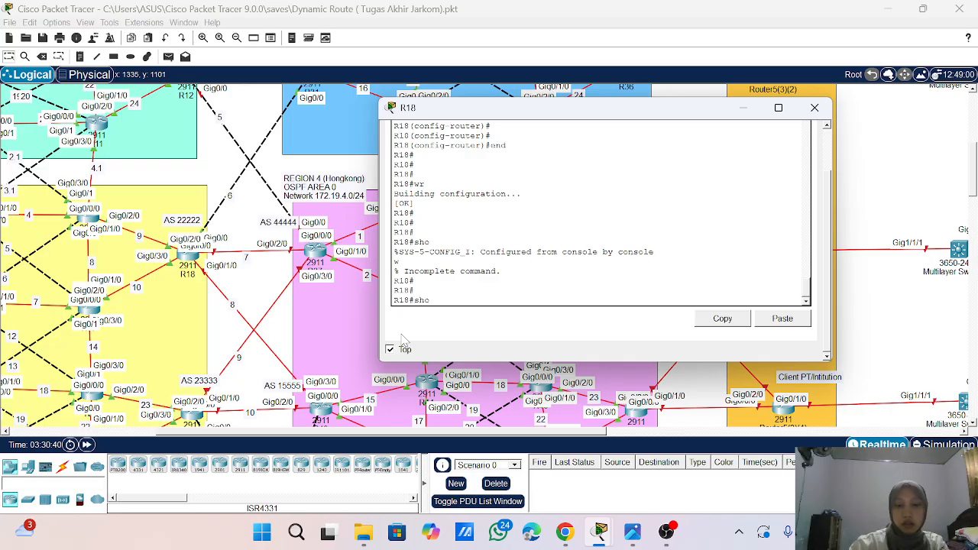
{"action": "type", "text": " ip bgp summary"}
{"action": "key", "text": "Return"}
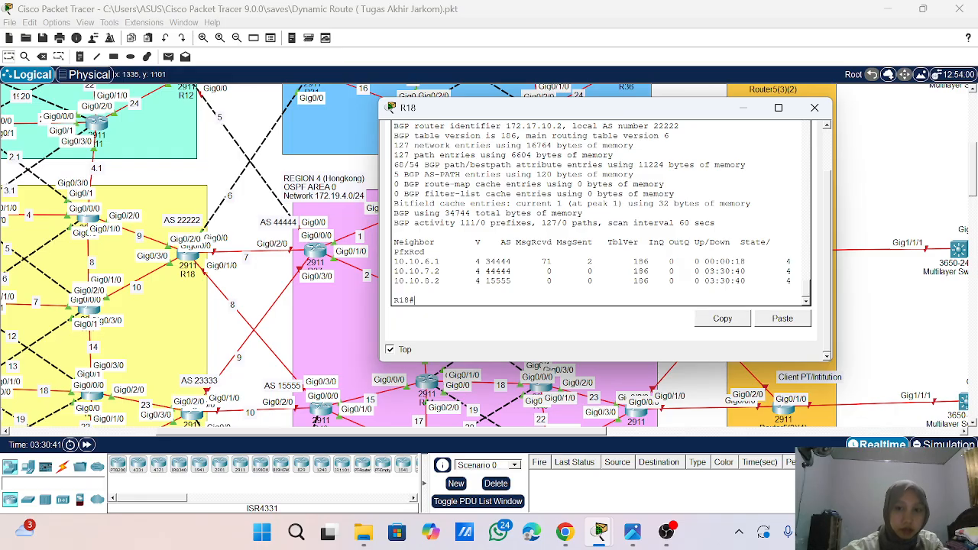
{"action": "left_click", "coordinate": [814, 107]}
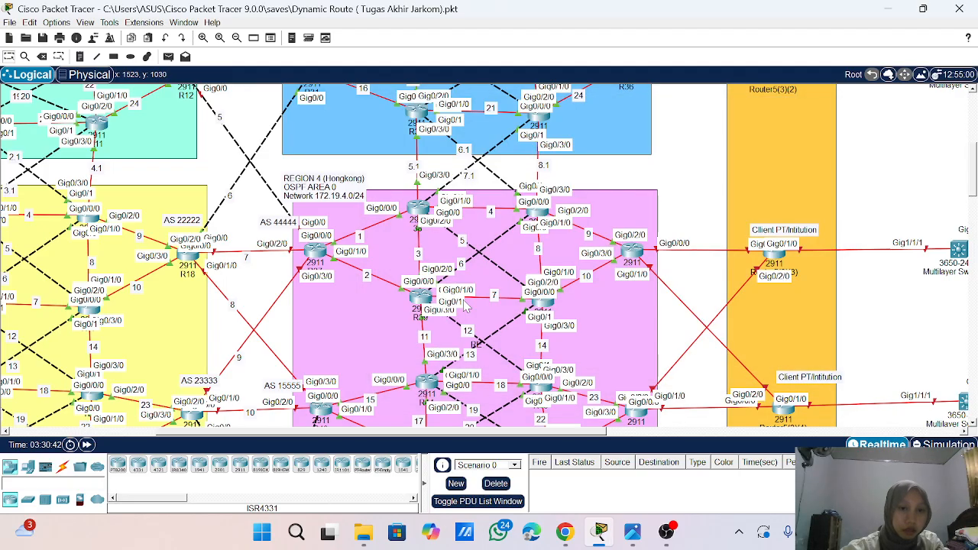
- Open the command line of R37, the AS 44444 border router in Region 4, keeping its window clear of the router
{"action": "scroll", "coordinate": [468, 304], "scroll_direction": "down", "scroll_amount": 3}
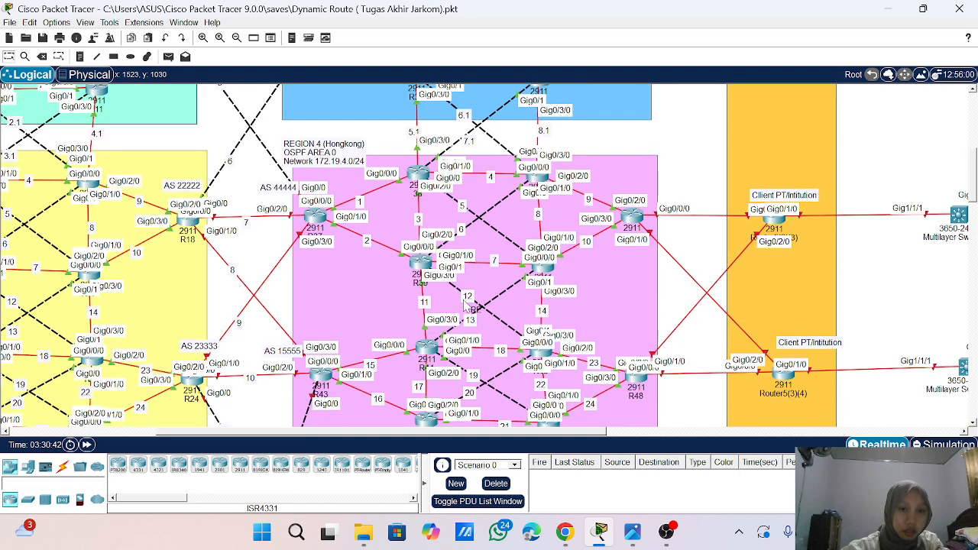
{"action": "scroll", "coordinate": [465, 303], "scroll_direction": "down", "scroll_amount": 1}
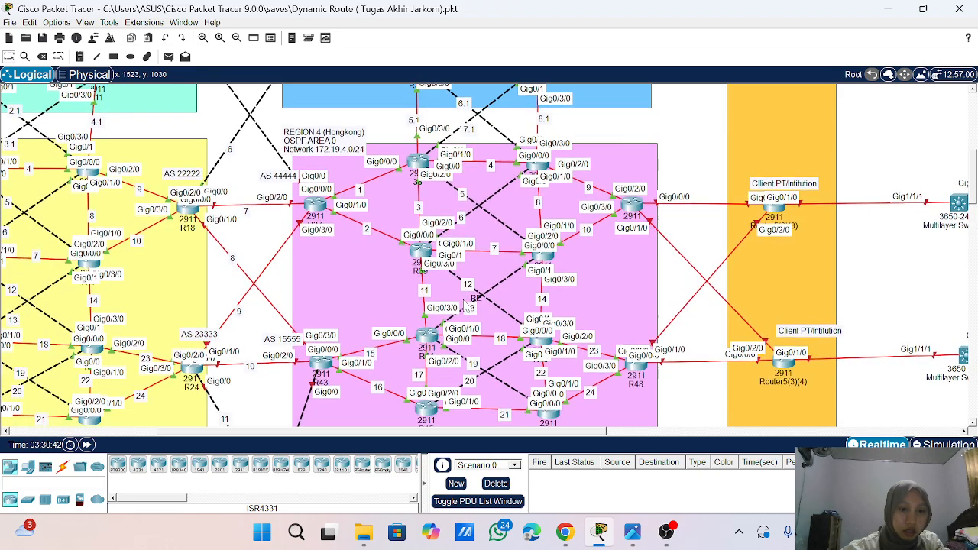
{"action": "scroll", "coordinate": [464, 302], "scroll_direction": "up", "scroll_amount": 3}
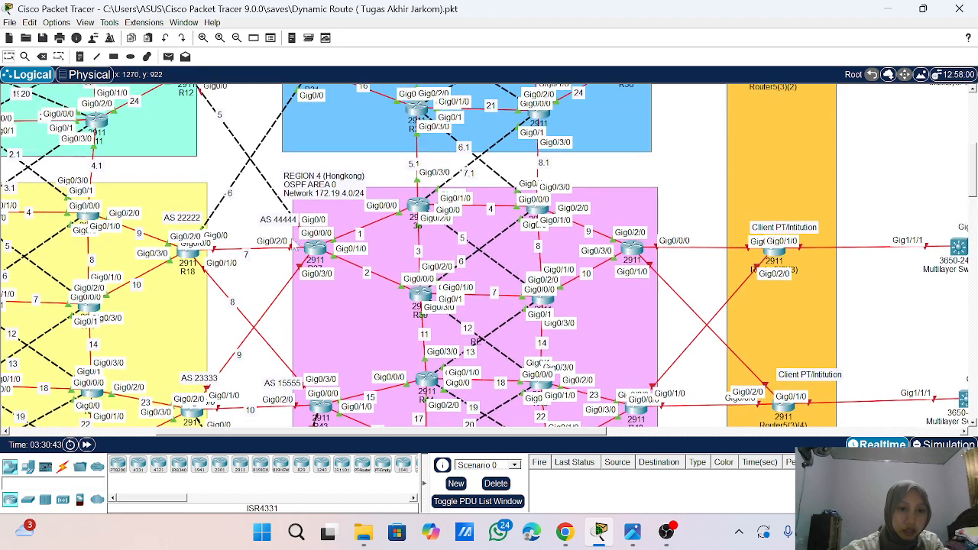
{"action": "left_click", "coordinate": [315, 249]}
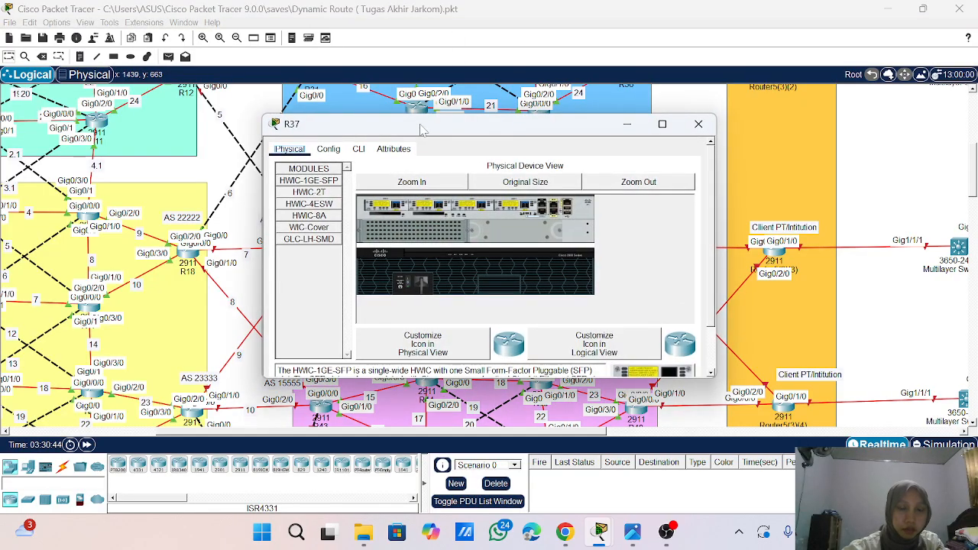
{"action": "left_click_drag", "start_coordinate": [424, 128], "coordinate": [533, 123]}
{"action": "scroll", "coordinate": [299, 248], "scroll_direction": "right", "scroll_amount": 1}
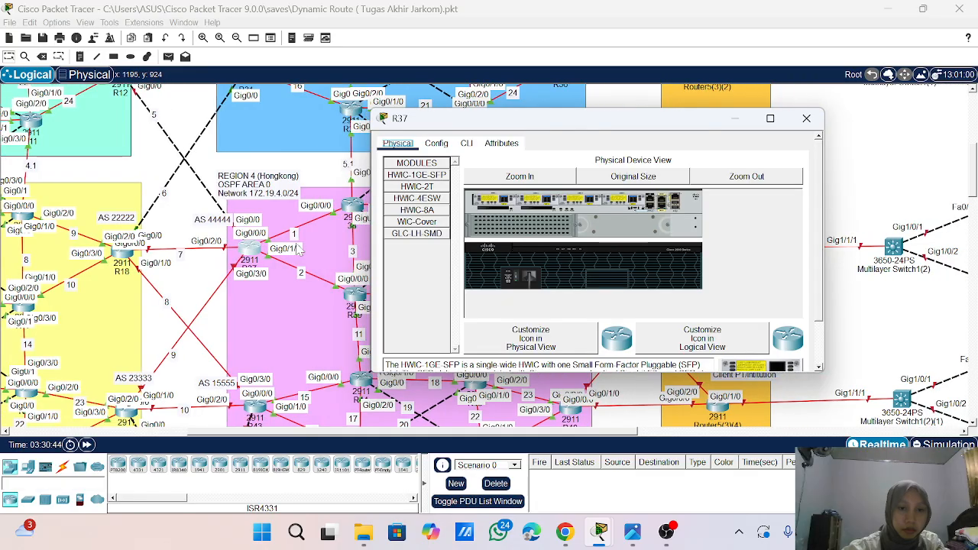
{"action": "left_click", "coordinate": [466, 144]}
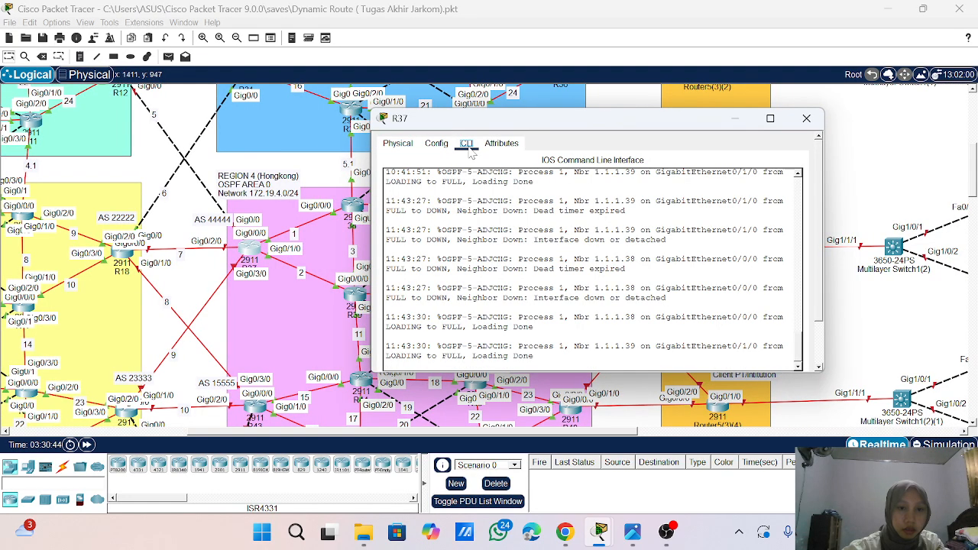
{"action": "scroll", "coordinate": [600, 252], "scroll_direction": "down", "scroll_amount": 3}
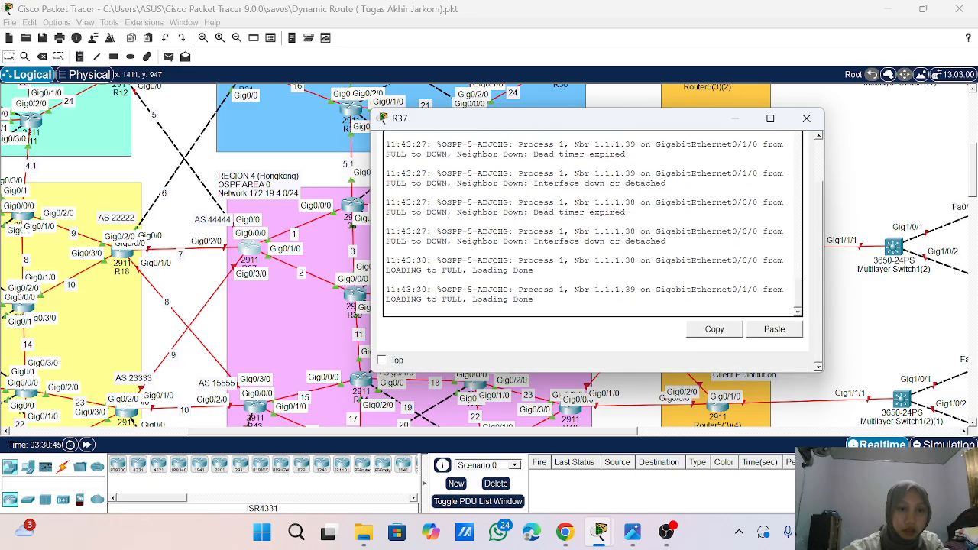
- Enter privileged mode and global configuration mode on R37
{"action": "key", "text": "Return"}
{"action": "key", "text": "Return"}
{"action": "key", "text": "Return"}
{"action": "key", "text": "Return"}
{"action": "key", "text": "Return"}
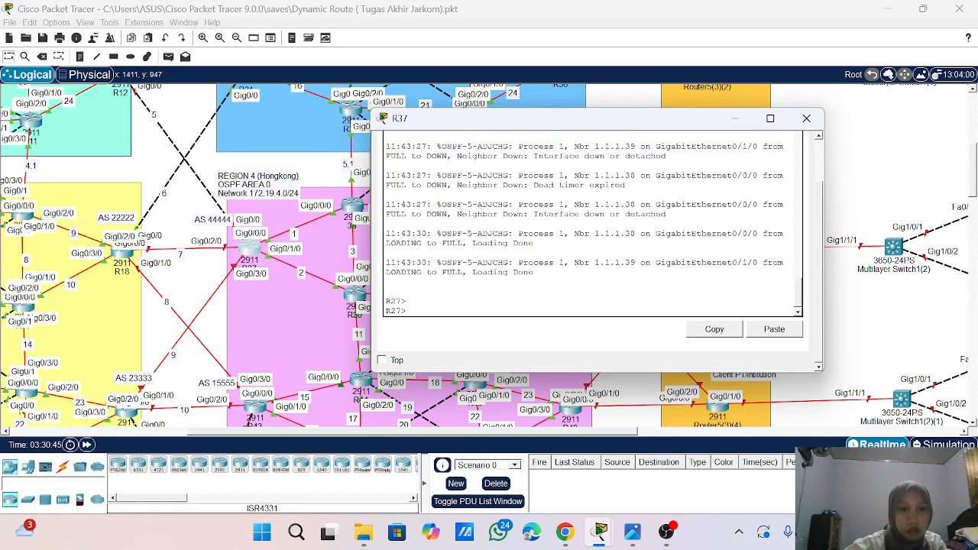
{"action": "type", "text": "co"}
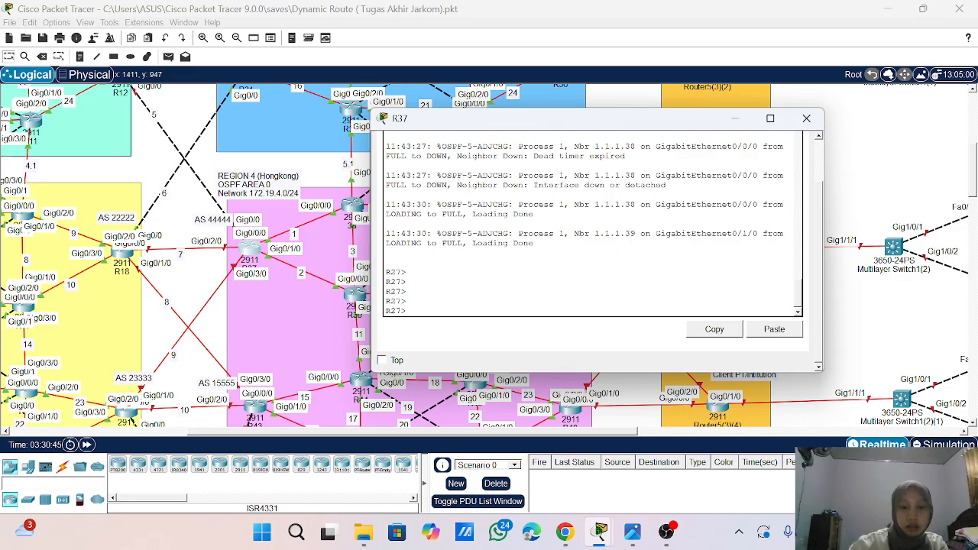
{"action": "type", "text": "nf t"}
{"action": "key", "text": "Return"}
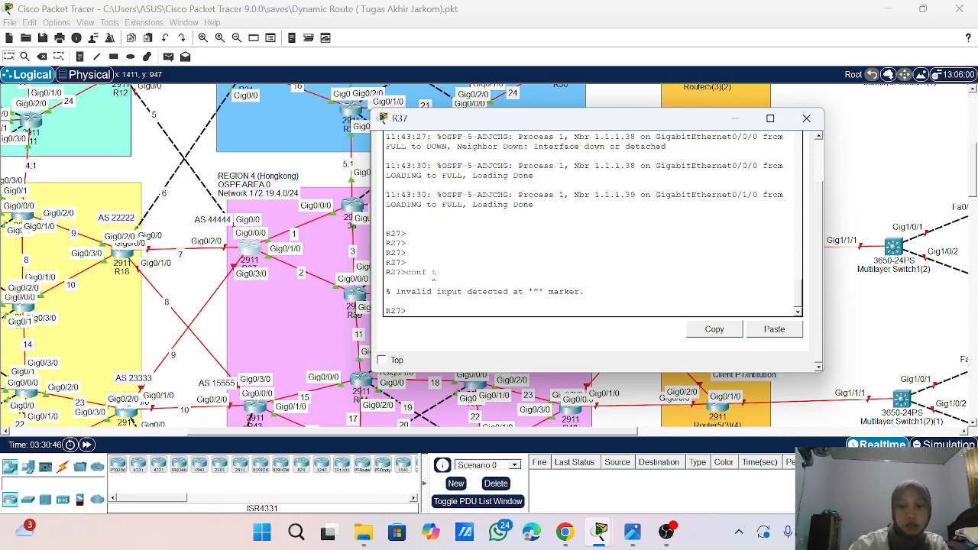
{"action": "type", "text": "ena"}
{"action": "key", "text": "Return"}
{"action": "type", "text": "conf t"}
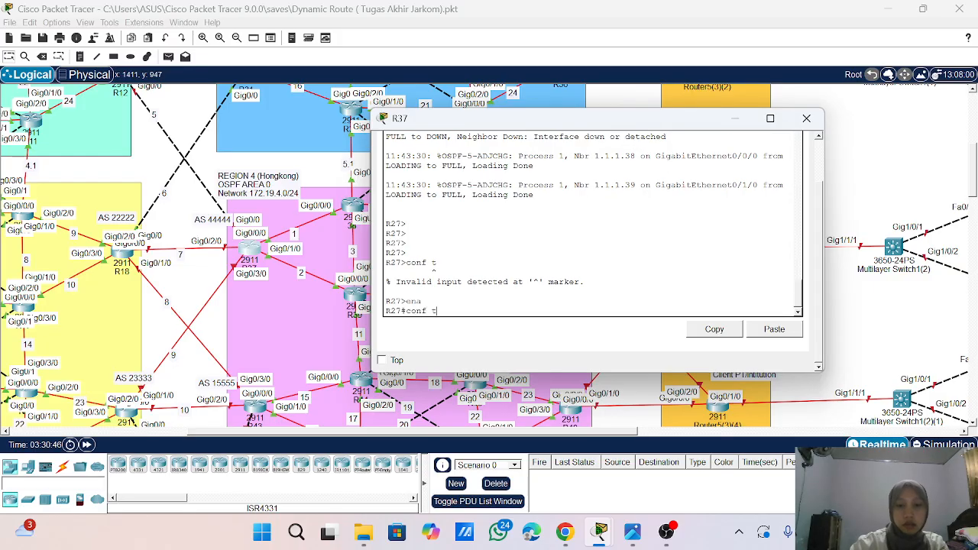
{"action": "key", "text": "Return"}
- Bring up interface g0/0 on R37 with no shutdown
{"action": "type", "text": "int g0/0"}
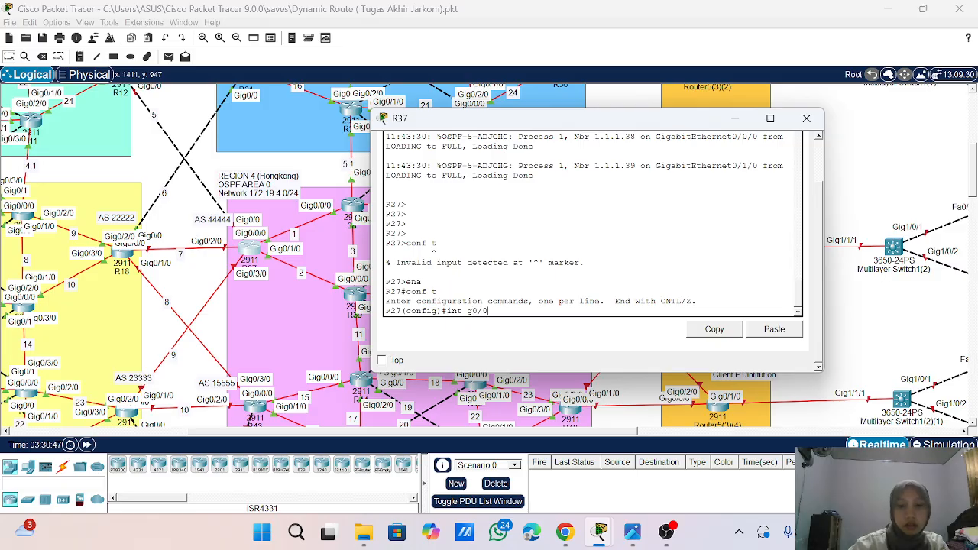
{"action": "key", "text": "Return"}
{"action": "type", "text": "no sh"}
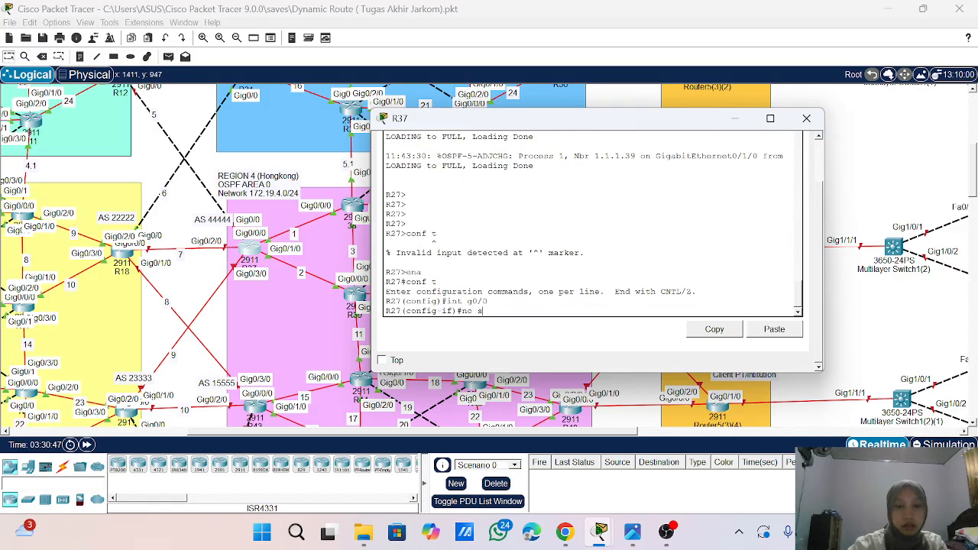
{"action": "key", "text": "Return"}
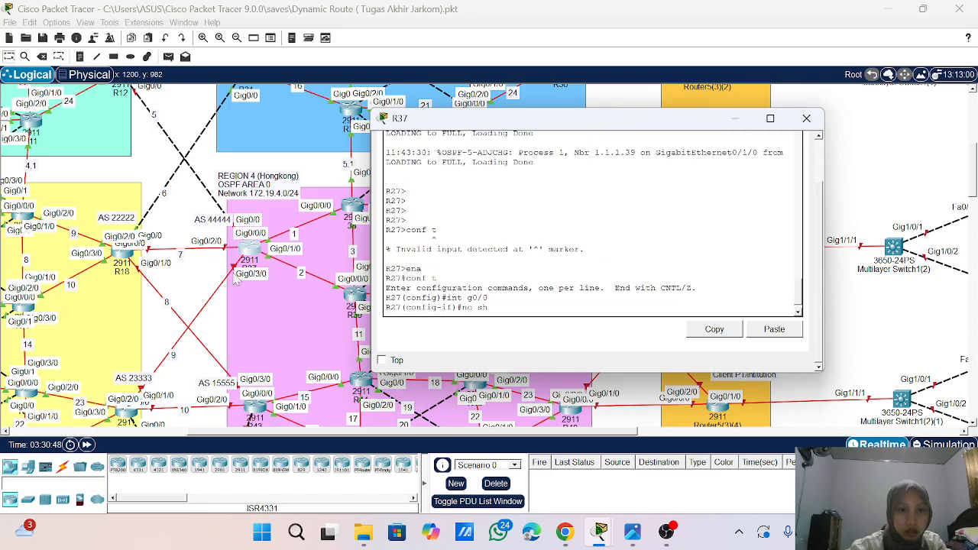
{"action": "scroll", "coordinate": [239, 279], "scroll_direction": "up", "scroll_amount": 3}
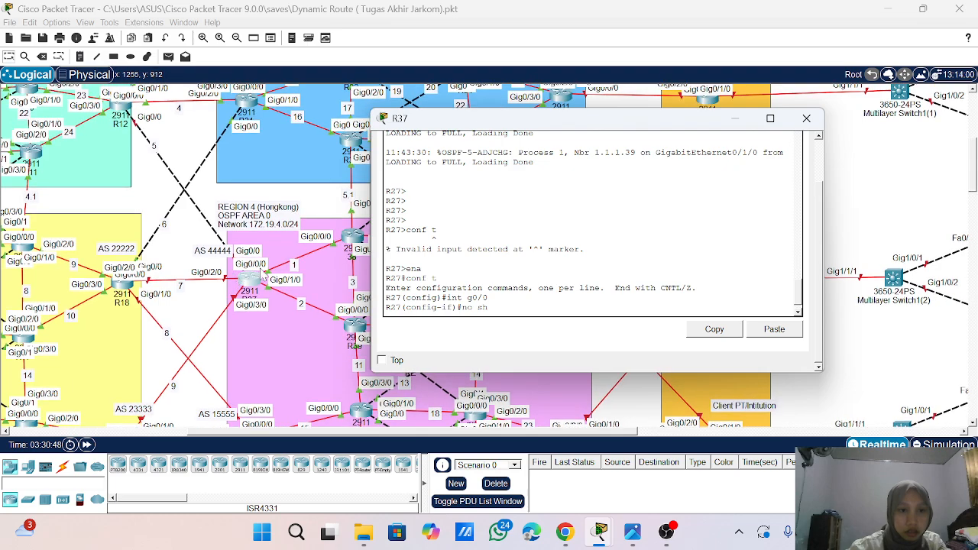
{"action": "key", "text": "Return"}
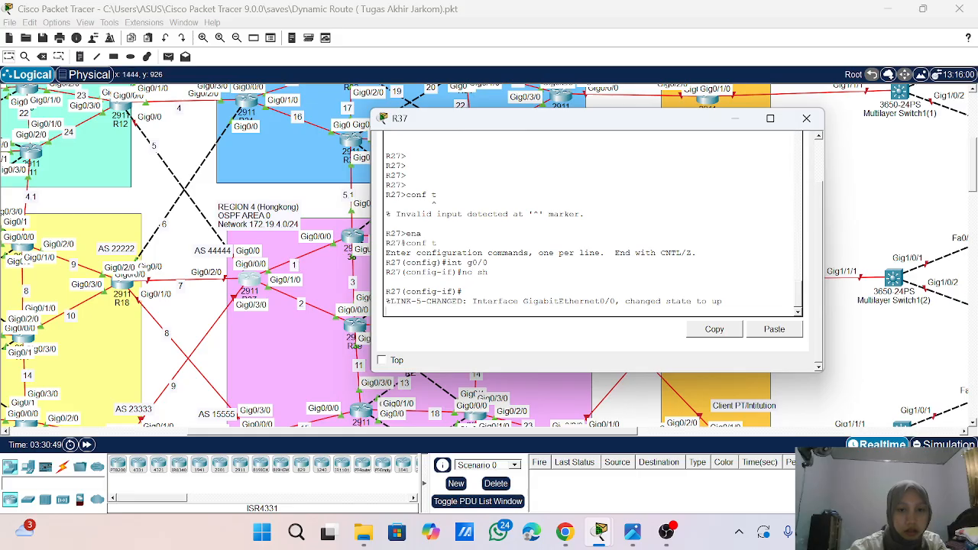
{"action": "key", "text": "Return"}
{"action": "key", "text": "Return"}
{"action": "key", "text": "Return"}
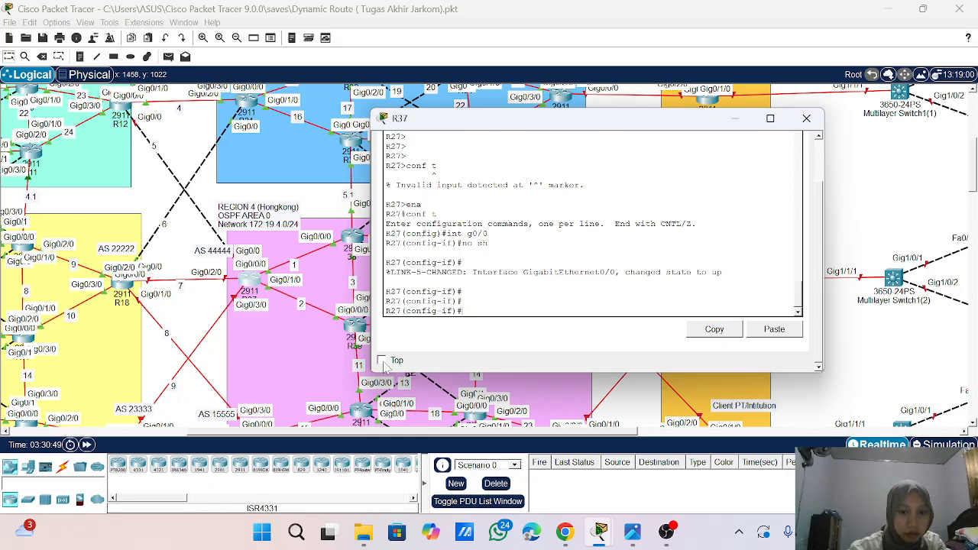
- Keep R37's window on top and aside, and list R12's interface addresses in brief from its global configuration mode
{"action": "left_click", "coordinate": [382, 361]}
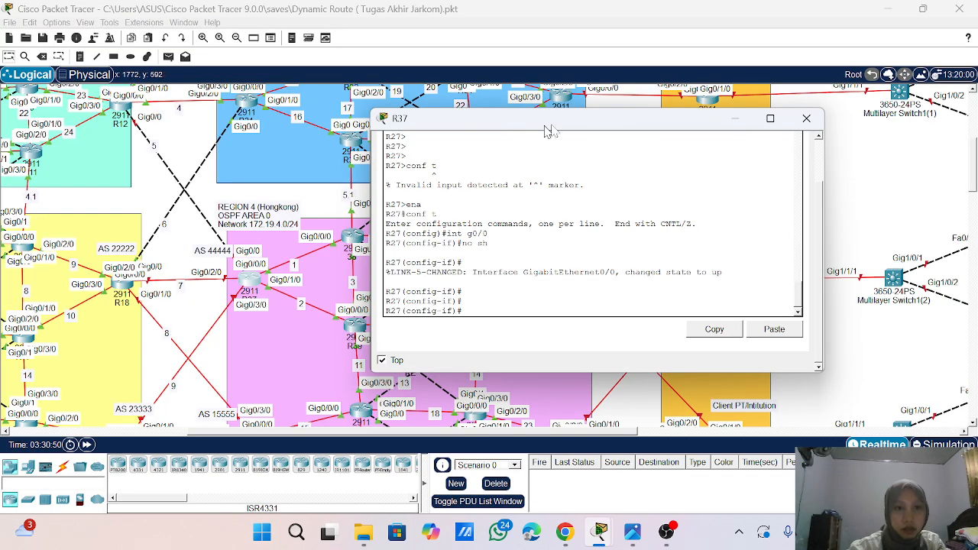
{"action": "left_click_drag", "start_coordinate": [545, 130], "coordinate": [640, 113]}
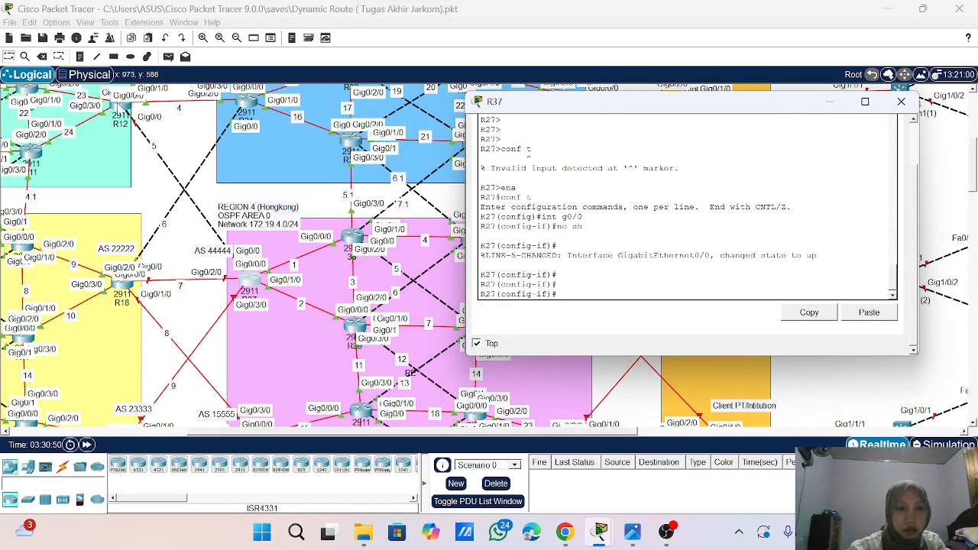
{"action": "left_click", "coordinate": [120, 107]}
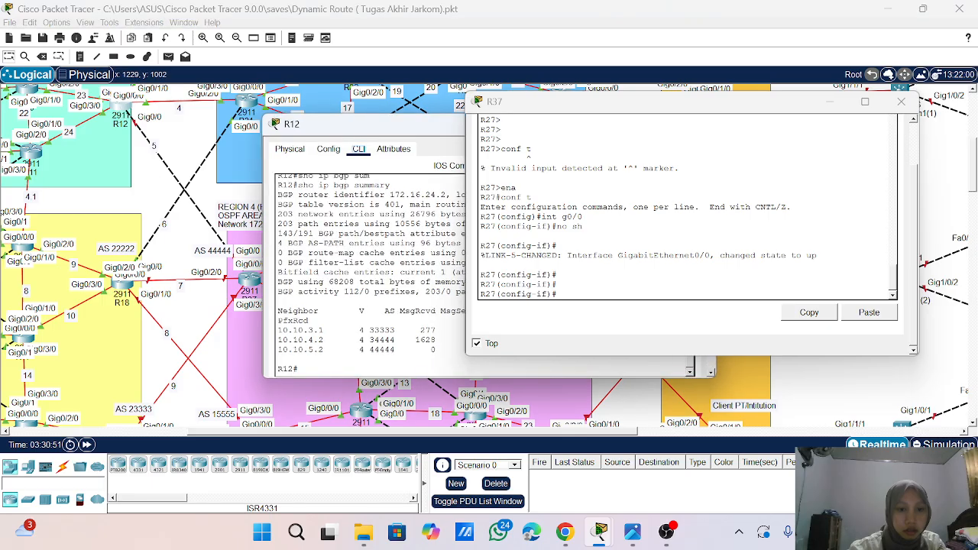
{"action": "type", "text": "conf t"}
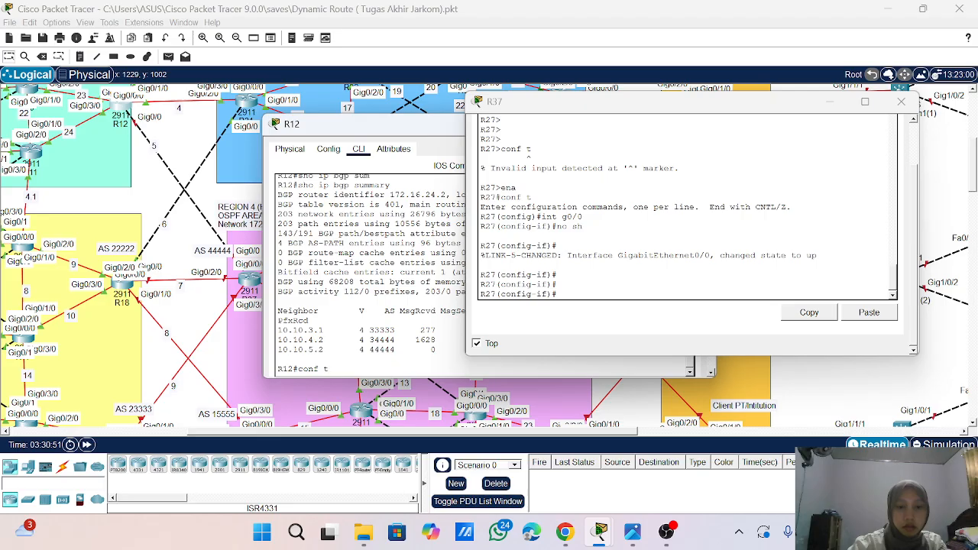
{"action": "key", "text": "Return"}
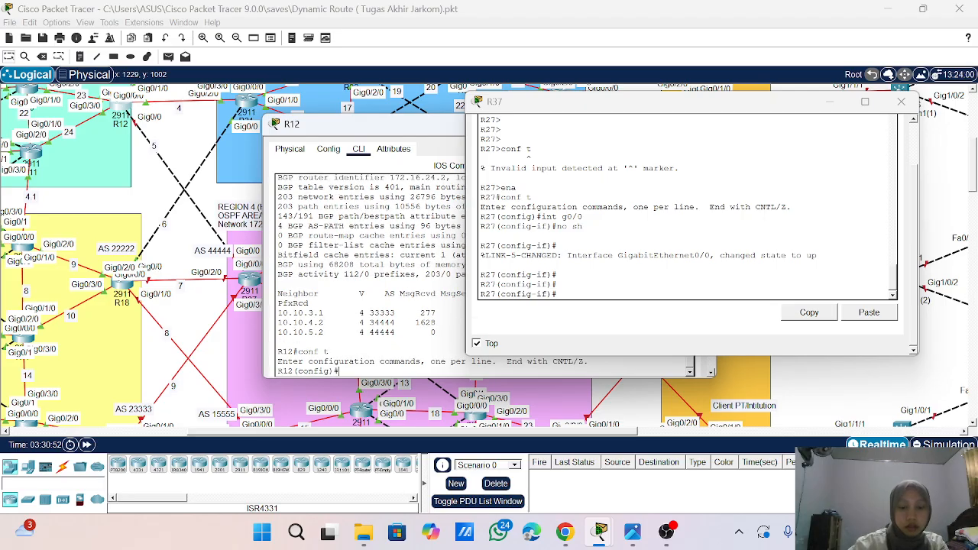
{"action": "type", "text": "do sho"}
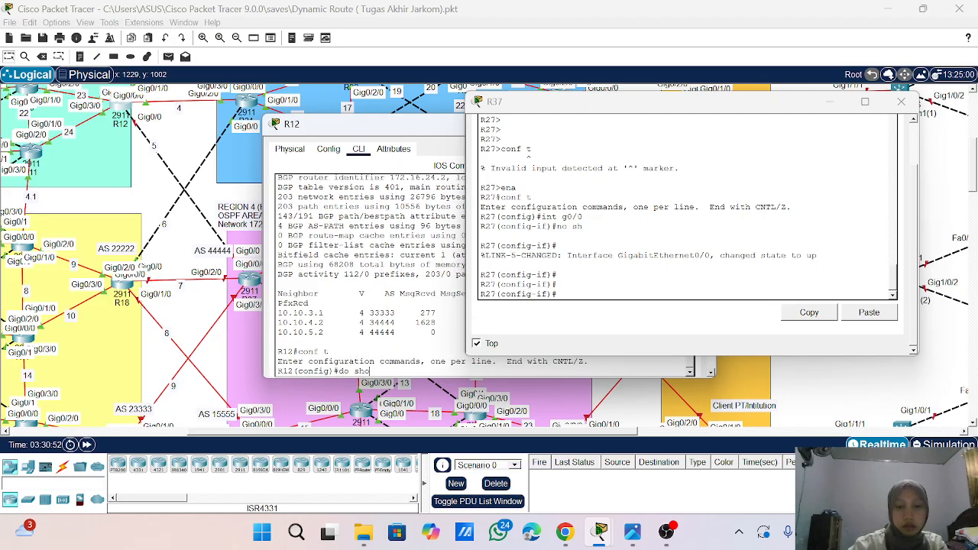
{"action": "type", "text": " ip int br"}
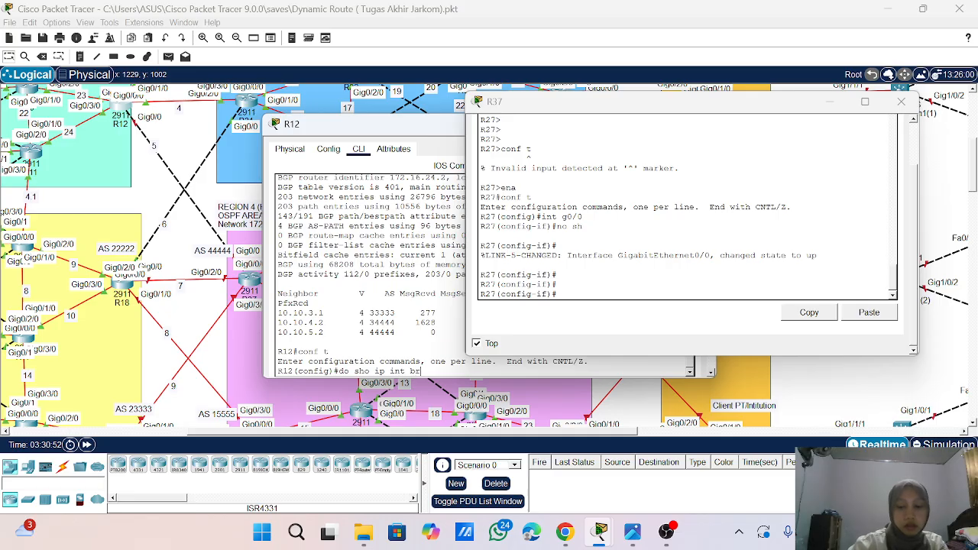
{"action": "key", "text": "Return"}
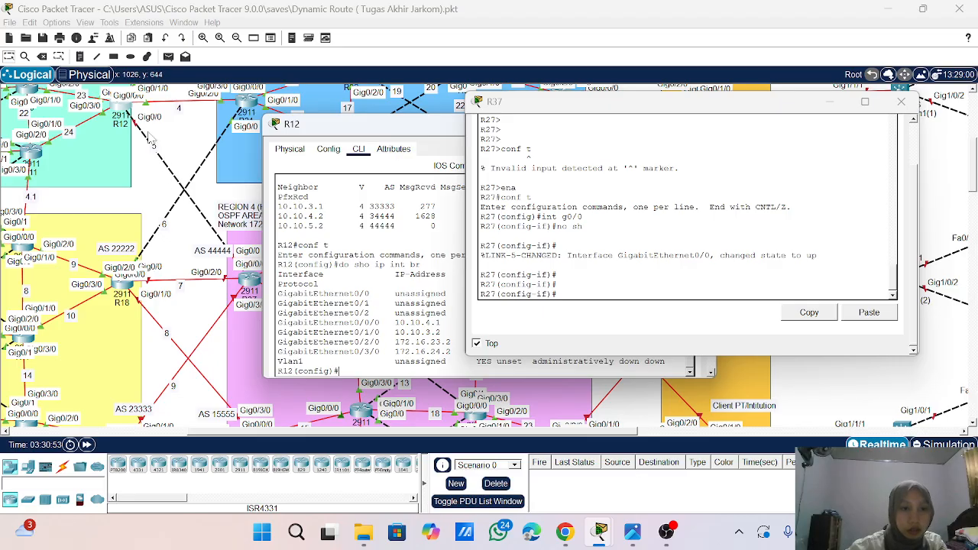
{"action": "left_click_drag", "start_coordinate": [343, 132], "coordinate": [244, 128]}
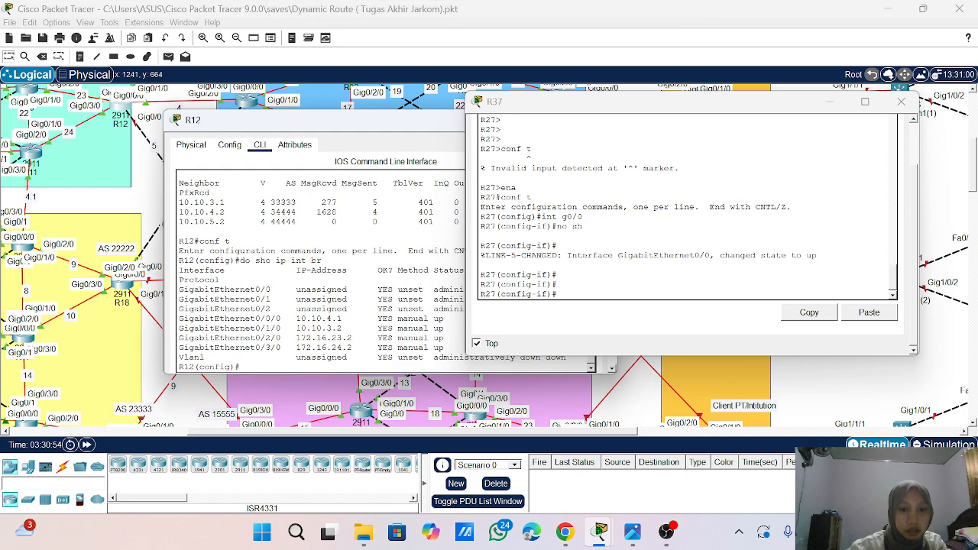
- Move R37's window out of the way and review the earlier BGP network and neighbor commands in R12's command-line history
{"action": "left_click", "coordinate": [835, 106]}
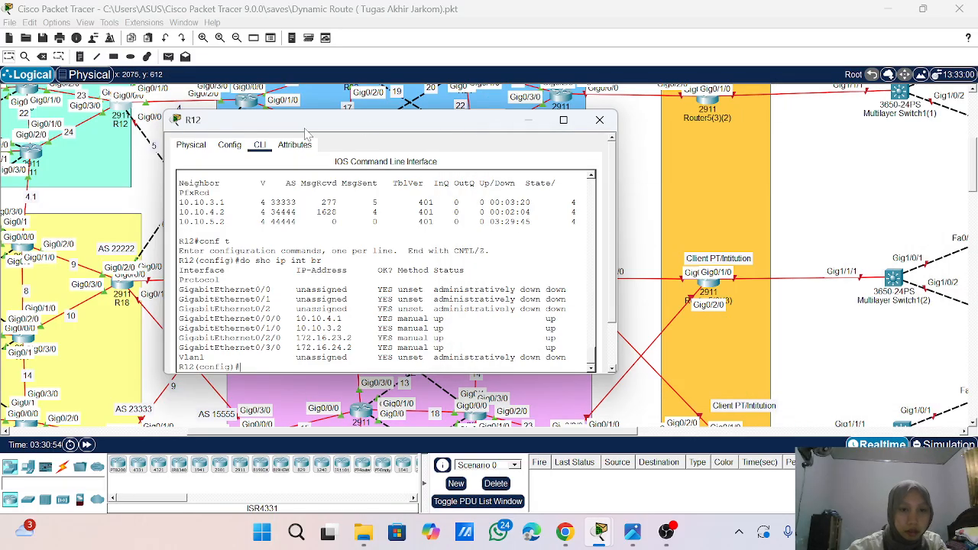
{"action": "left_click_drag", "start_coordinate": [314, 132], "coordinate": [405, 127]}
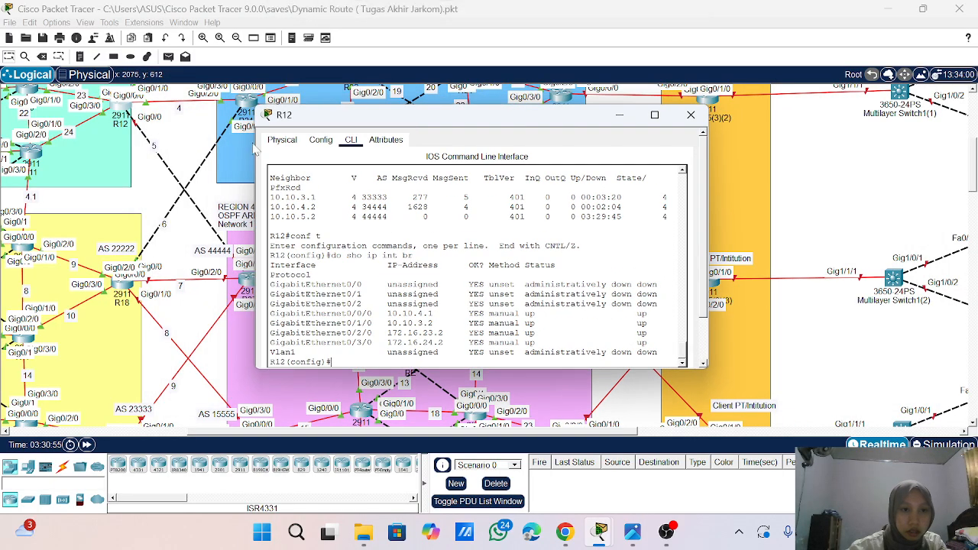
{"action": "scroll", "coordinate": [221, 153], "scroll_direction": "up", "scroll_amount": 2}
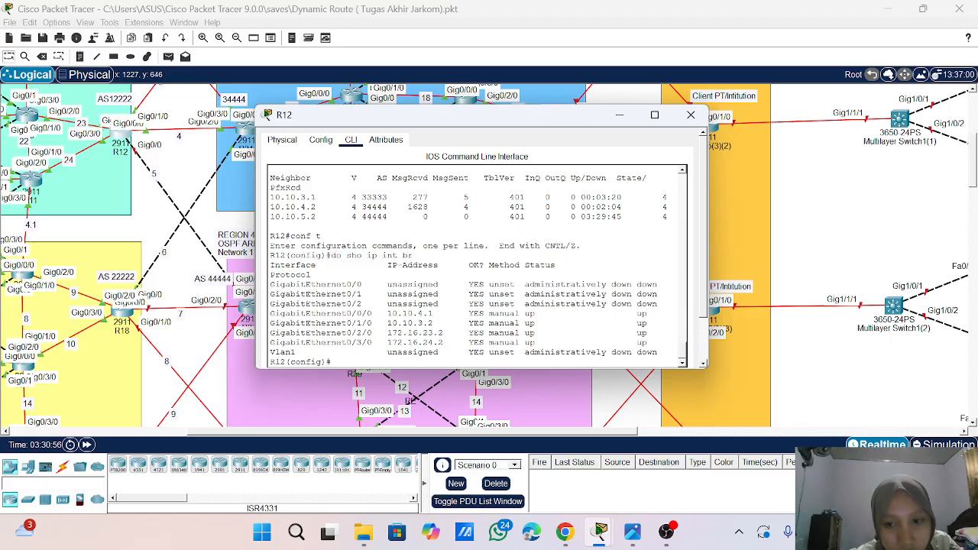
{"action": "scroll", "coordinate": [474, 264], "scroll_direction": "up", "scroll_amount": 2}
{"action": "scroll", "coordinate": [477, 266], "scroll_direction": "up", "scroll_amount": 11}
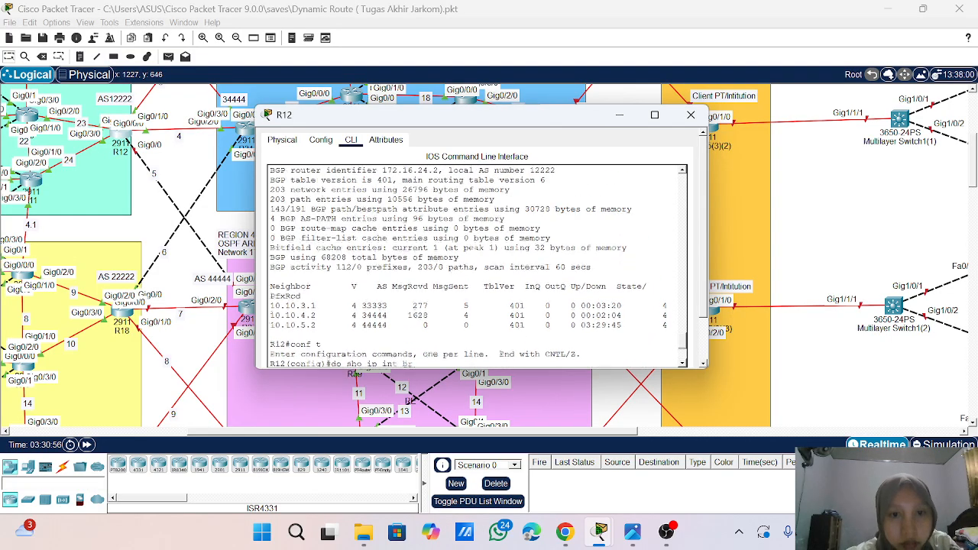
{"action": "scroll", "coordinate": [477, 266], "scroll_direction": "up", "scroll_amount": 2}
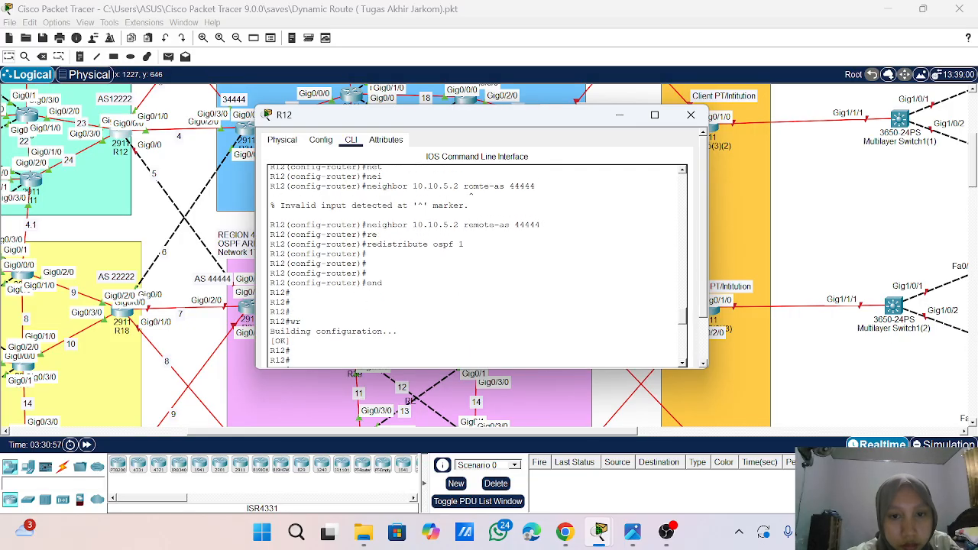
{"action": "scroll", "coordinate": [477, 266], "scroll_direction": "up", "scroll_amount": 13}
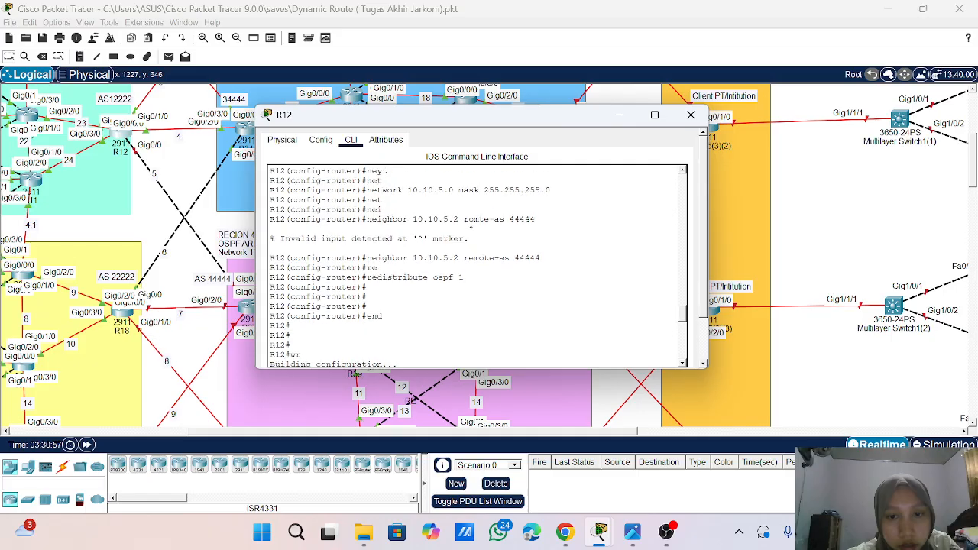
{"action": "scroll", "coordinate": [477, 266], "scroll_direction": "up", "scroll_amount": 8}
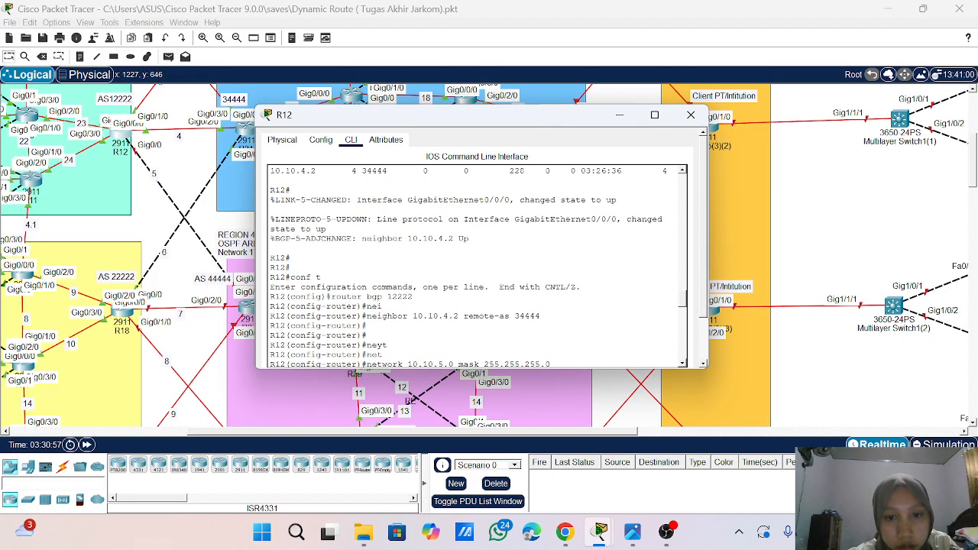
{"action": "scroll", "coordinate": [477, 260], "scroll_direction": "up", "scroll_amount": 5}
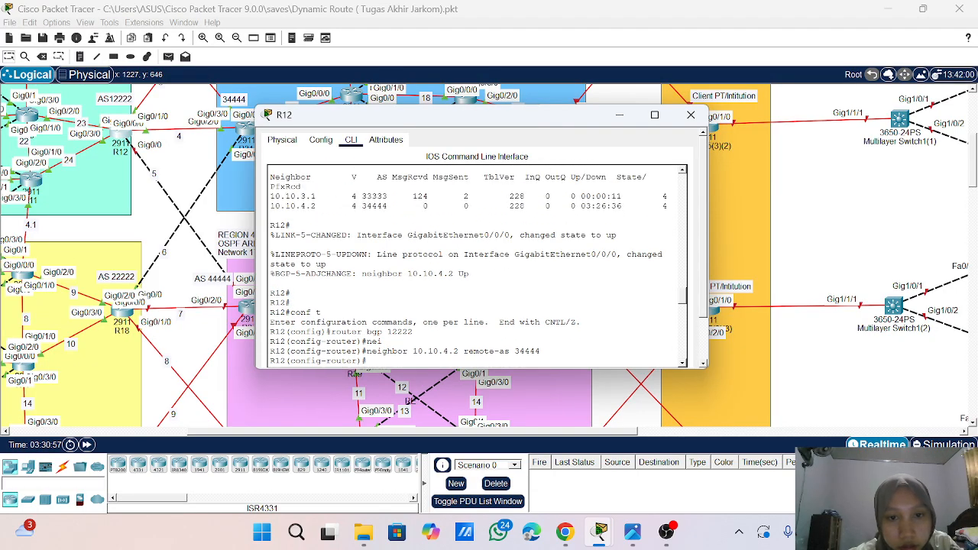
{"action": "scroll", "coordinate": [476, 260], "scroll_direction": "down", "scroll_amount": 15}
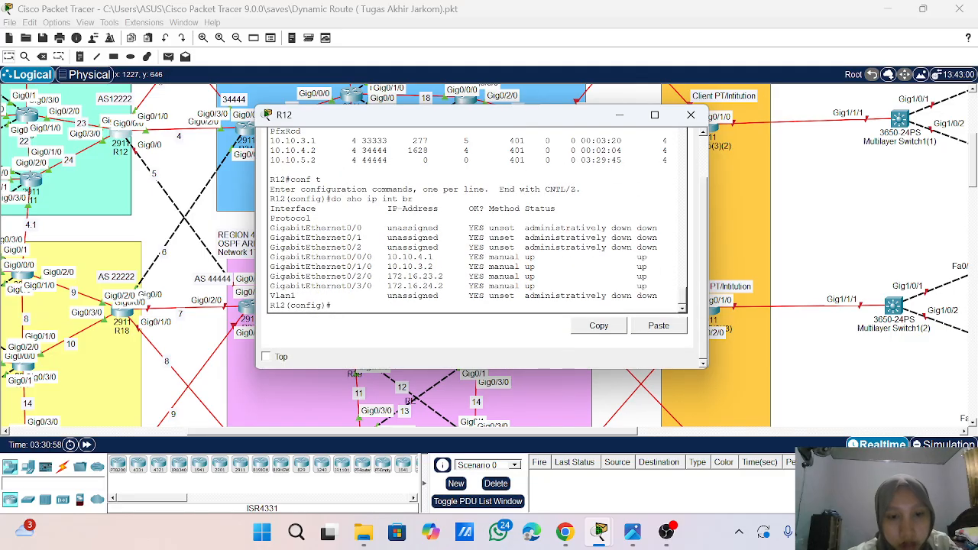
- Assign 10.10.5.1 with mask 255.255.255.0 to interface g0/0 on R12
{"action": "type", "text": "g"}
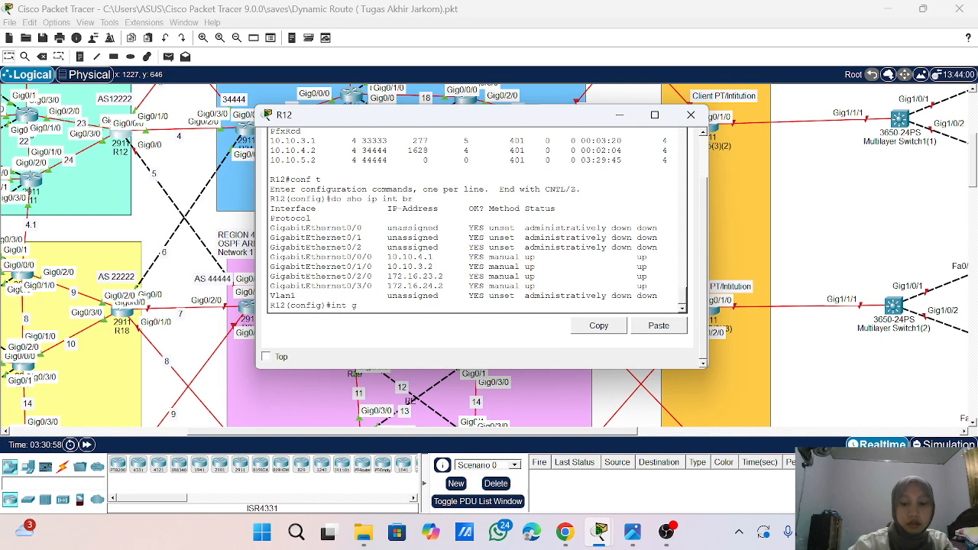
{"action": "type", "text": "0./0"}
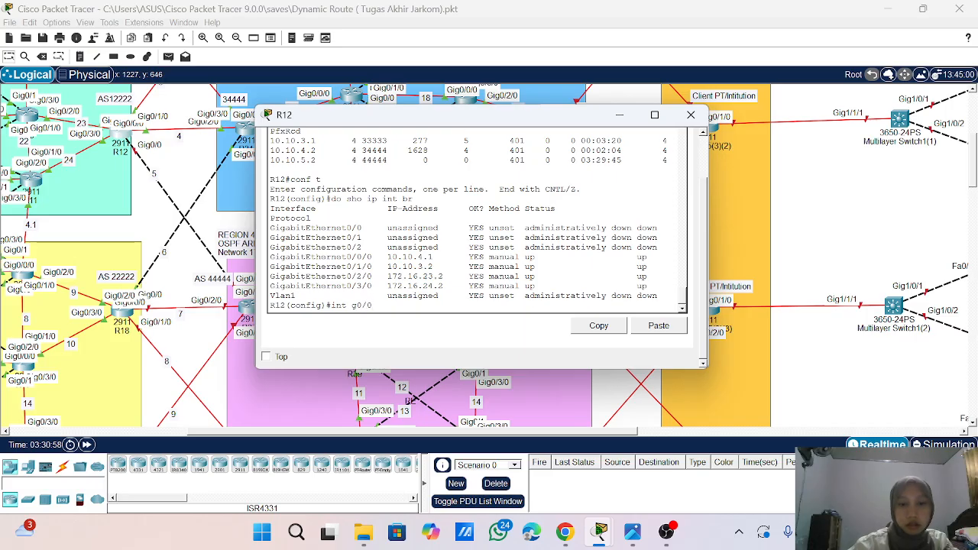
{"action": "key", "text": "Return"}
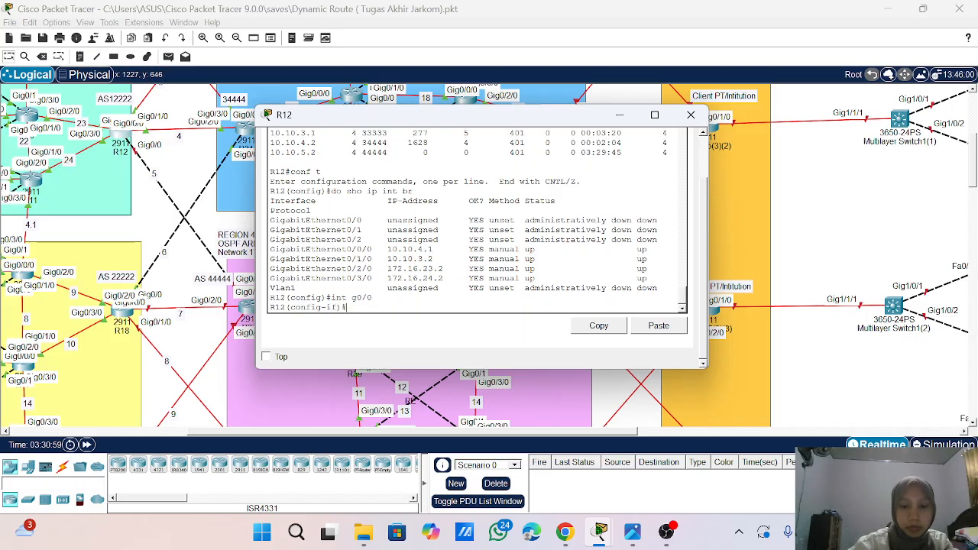
{"action": "type", "text": "ip add 1"}
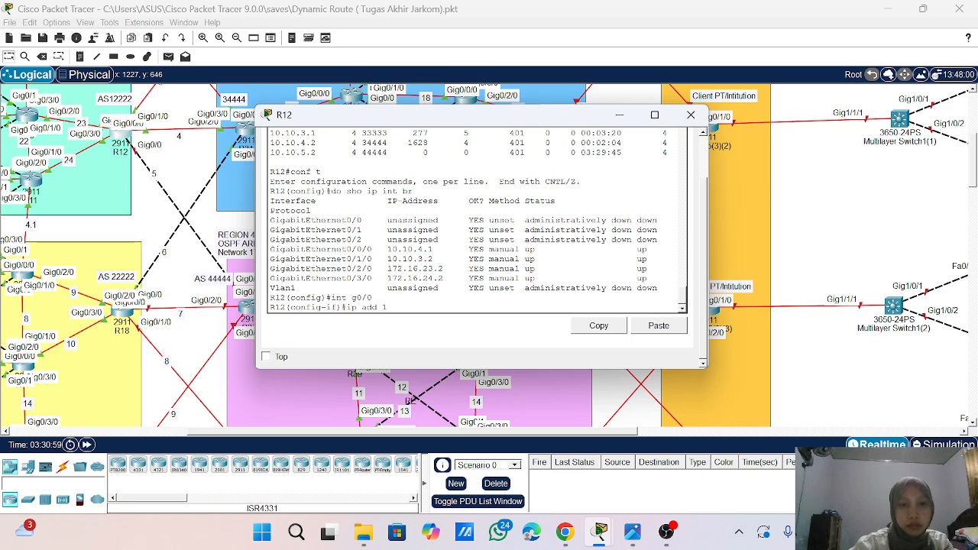
{"action": "type", "text": "0.10"}
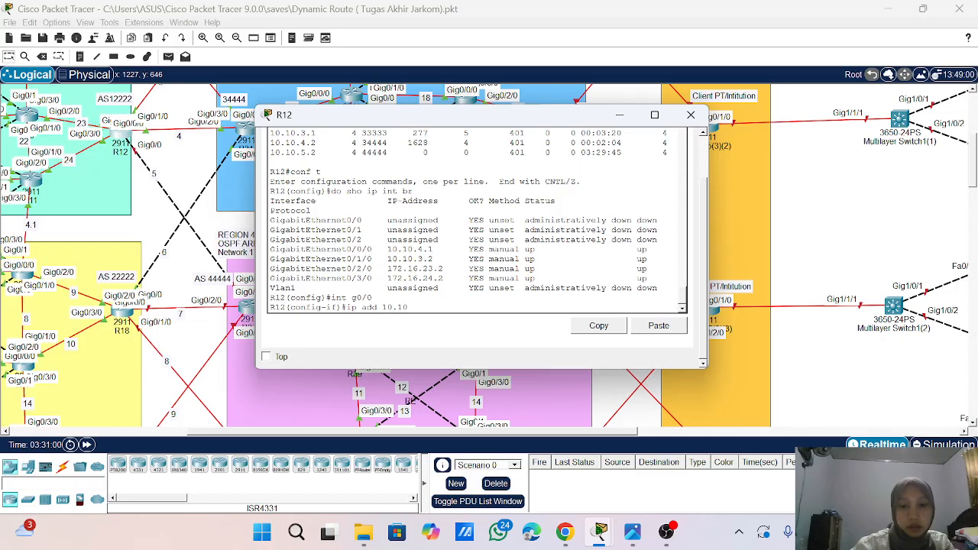
{"action": "type", "text": ".5."}
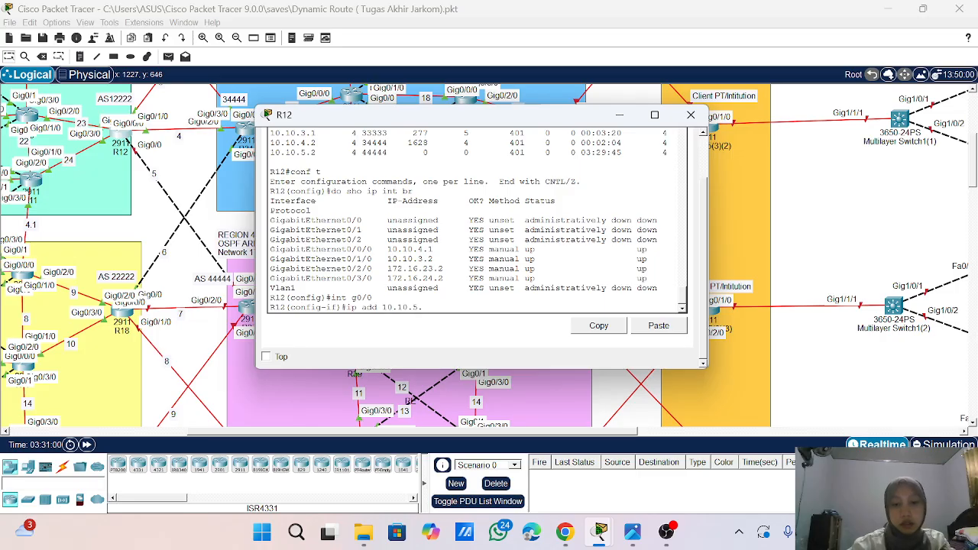
{"action": "type", "text": "1"}
{"action": "type", "text": " 2"}
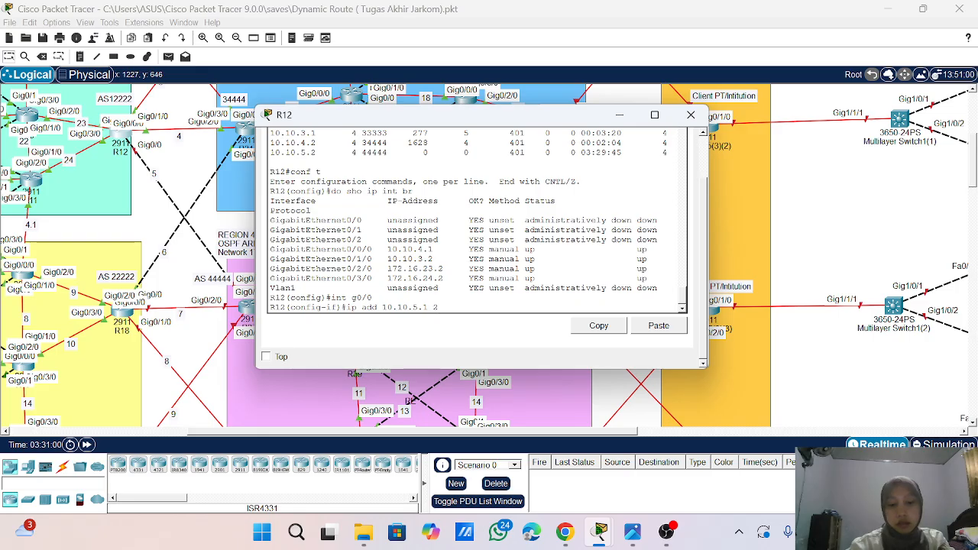
{"action": "type", "text": "55.25"}
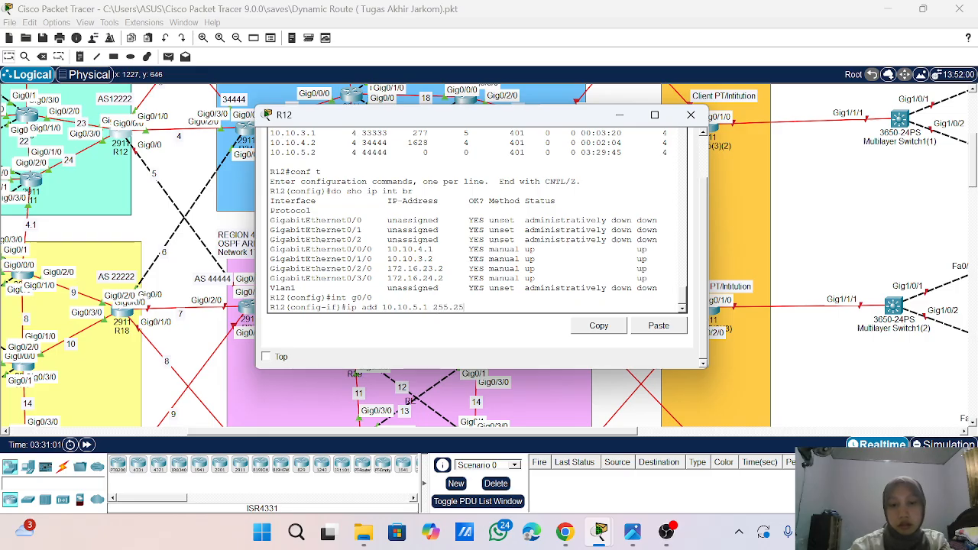
{"action": "type", "text": "5.255.0"}
{"action": "key", "text": "Return"}
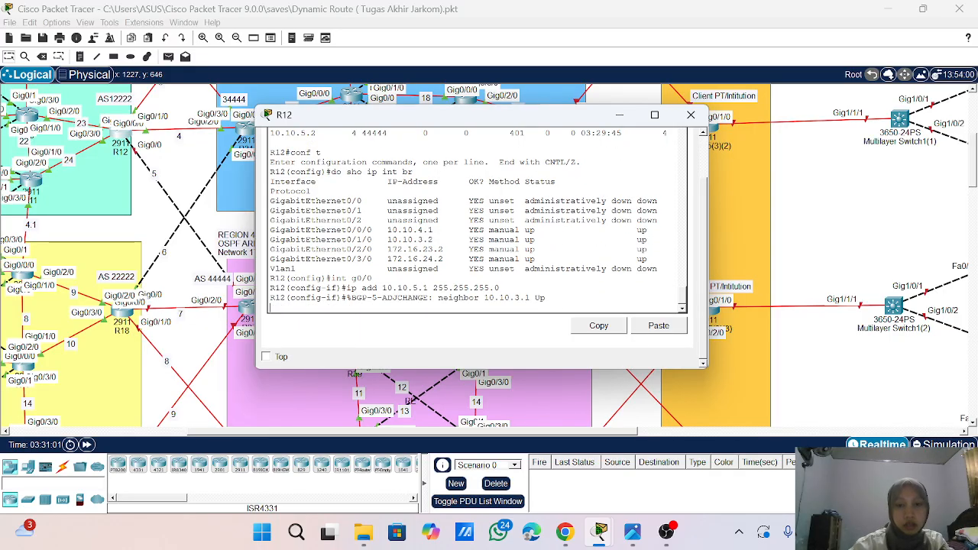
- Bring up interface g0/0 on R12 with no shutdown
{"action": "key", "text": "Return"}
{"action": "key", "text": "Return"}
{"action": "key", "text": "Return"}
{"action": "type", "text": "no sh"}
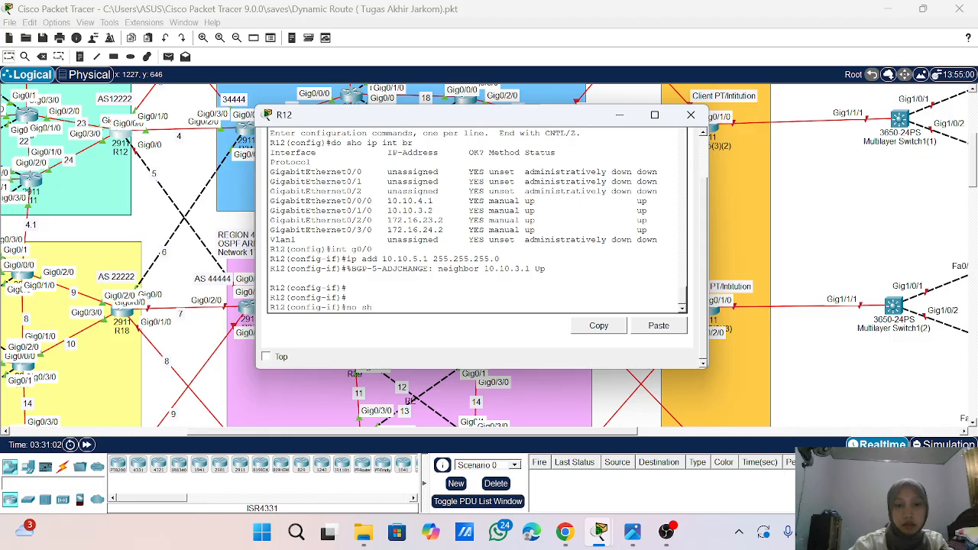
{"action": "key", "text": "Return"}
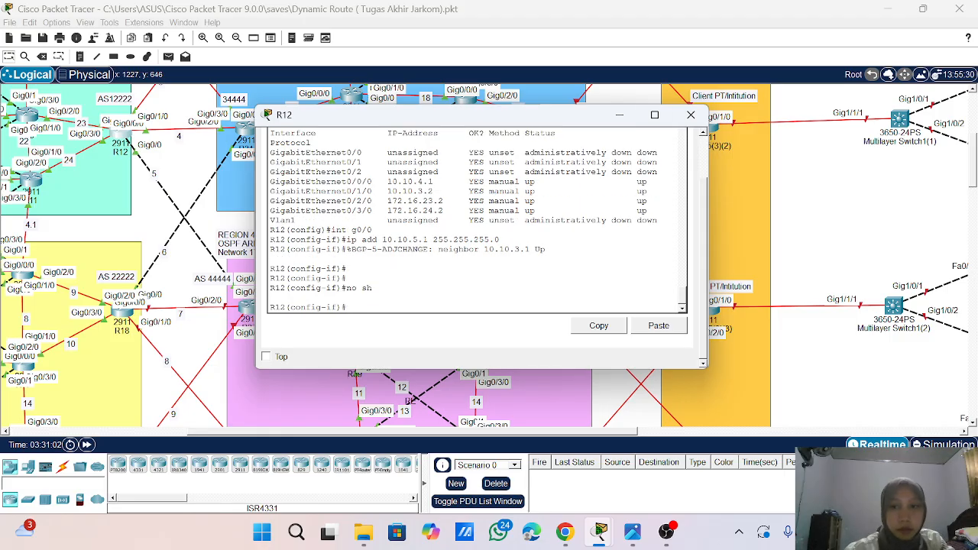
- Close R12's command line and bring back the command line of R37, the AS 44444 border router
{"action": "left_click", "coordinate": [691, 115]}
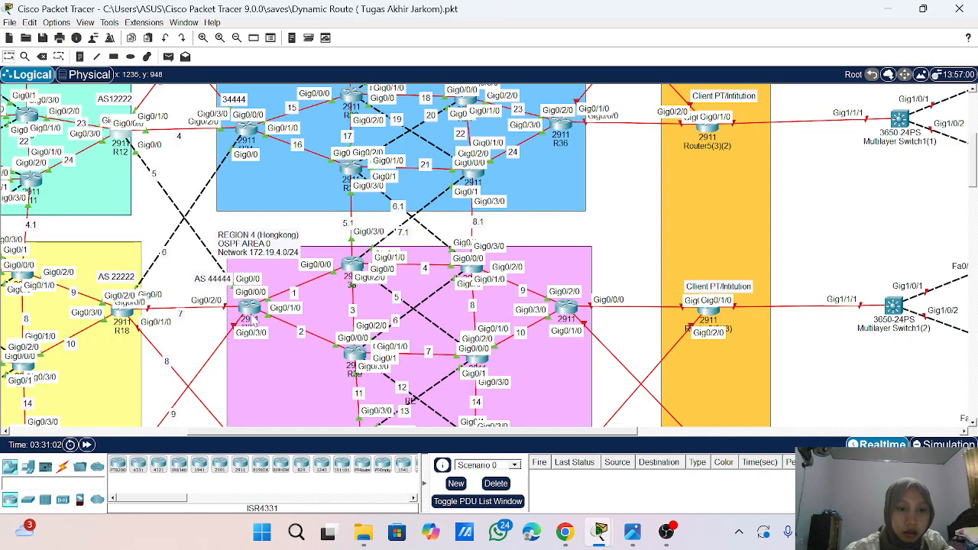
{"action": "left_click", "coordinate": [250, 309]}
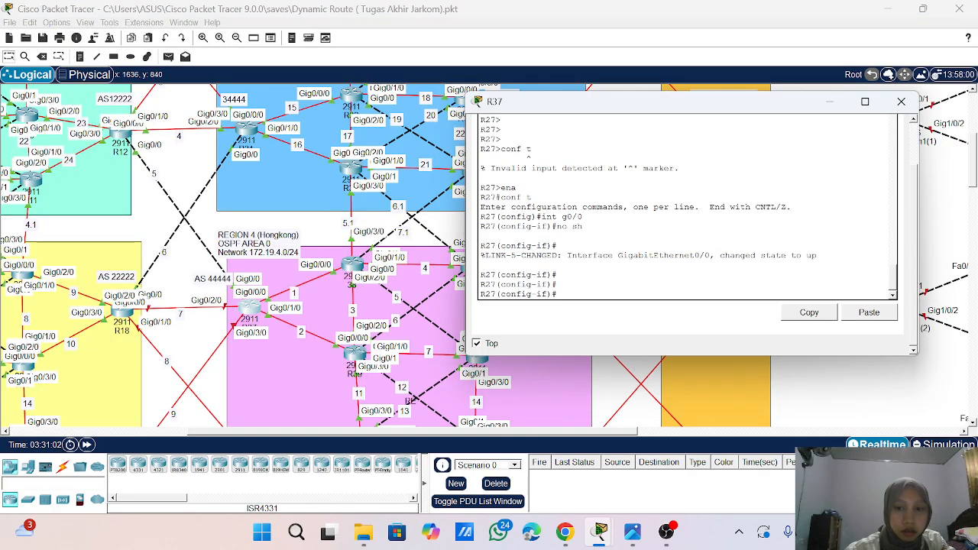
{"action": "type", "text": "i"}
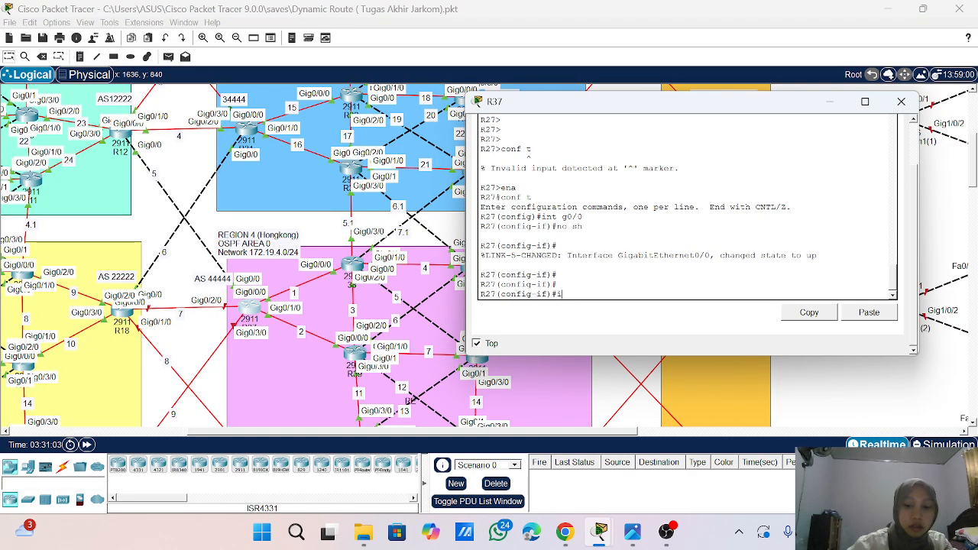
{"action": "type", "text": "p add 10.10"}
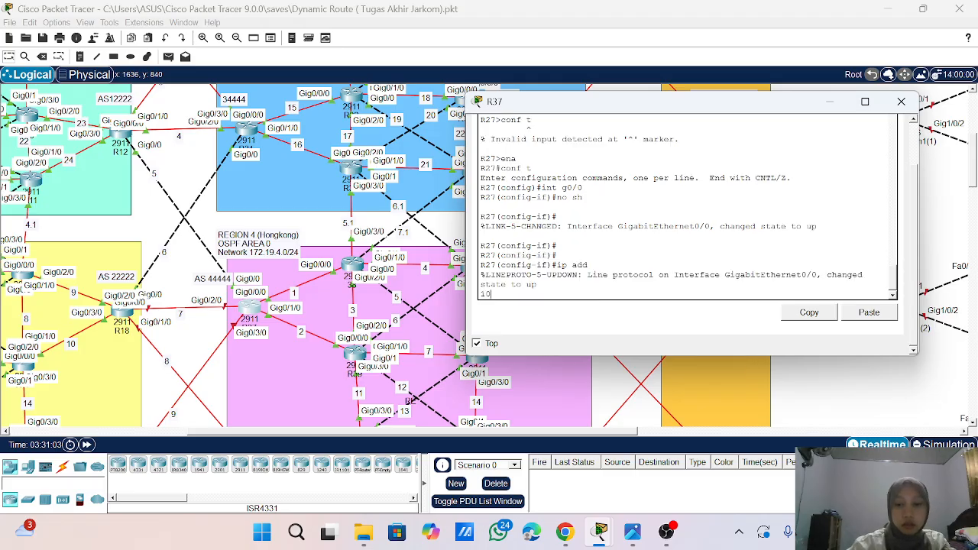
{"action": "key", "text": "Return"}
{"action": "key", "text": "Return"}
{"action": "key", "text": "Return"}
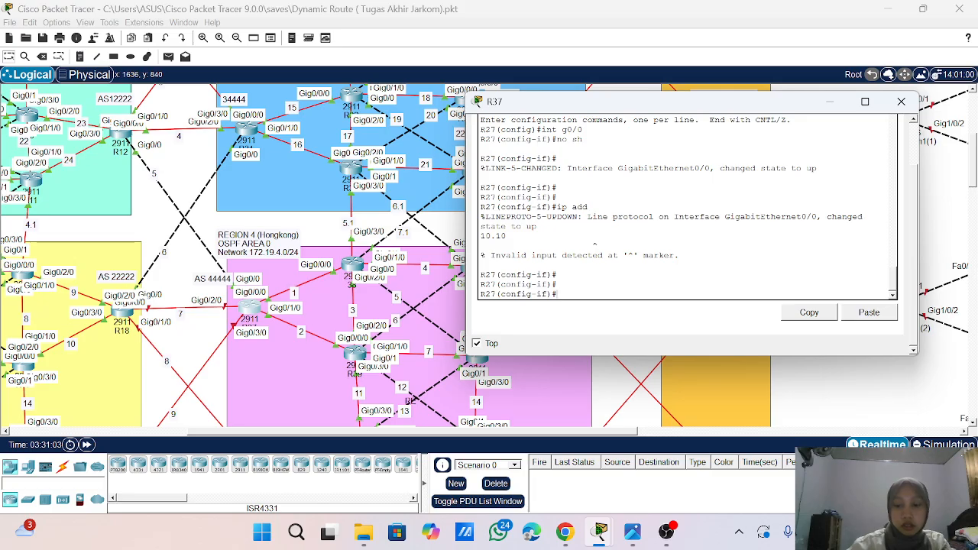
- Assign 10.10.5.2 with mask 255.255.255.0 to interface g0/0 on R37
{"action": "type", "text": "ip add 10.10."}
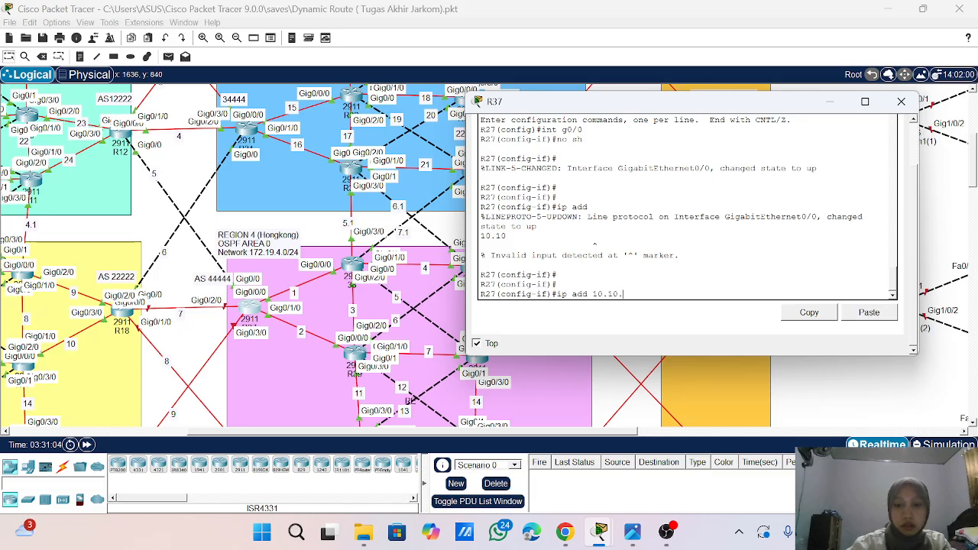
{"action": "type", "text": "5.2 255"}
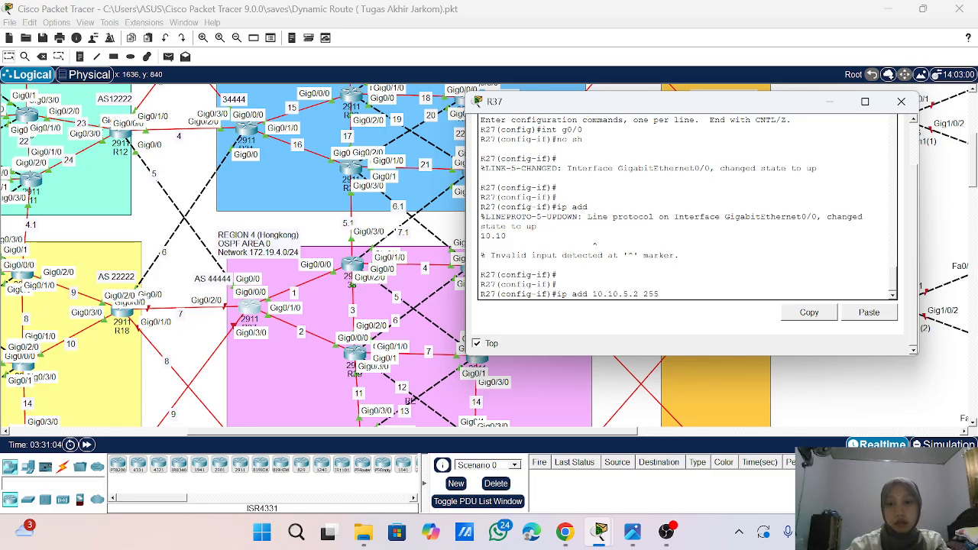
{"action": "type", "text": ".255."}
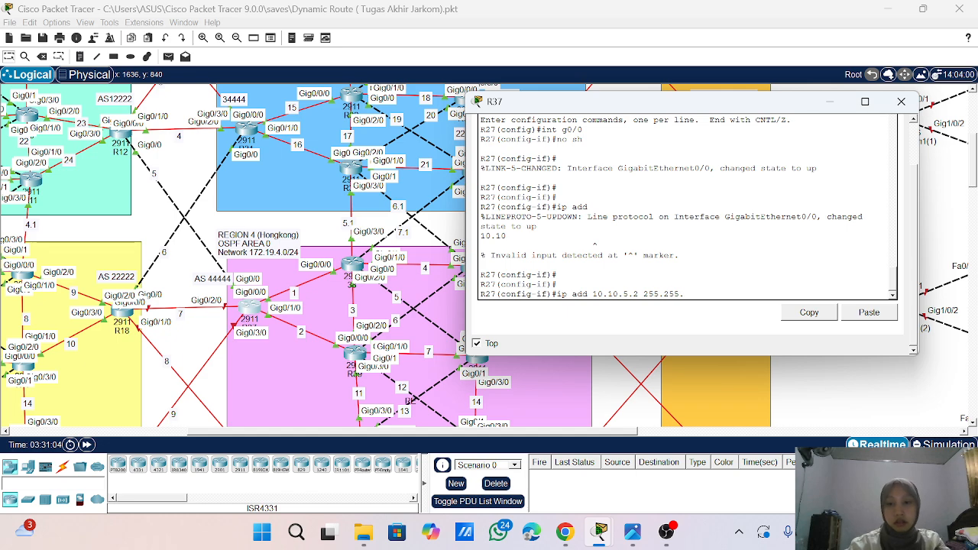
{"action": "type", "text": "255.0"}
{"action": "key", "text": "Return"}
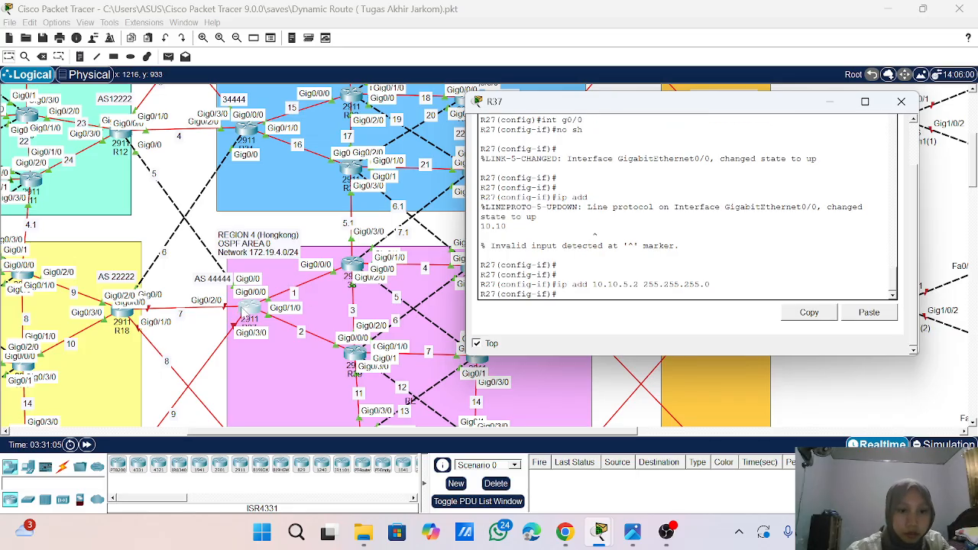
- Assign 10.10.7.2 with mask 255.255.255.0 to interface g0/2/0 on R37
{"action": "type", "text": "int g0"}
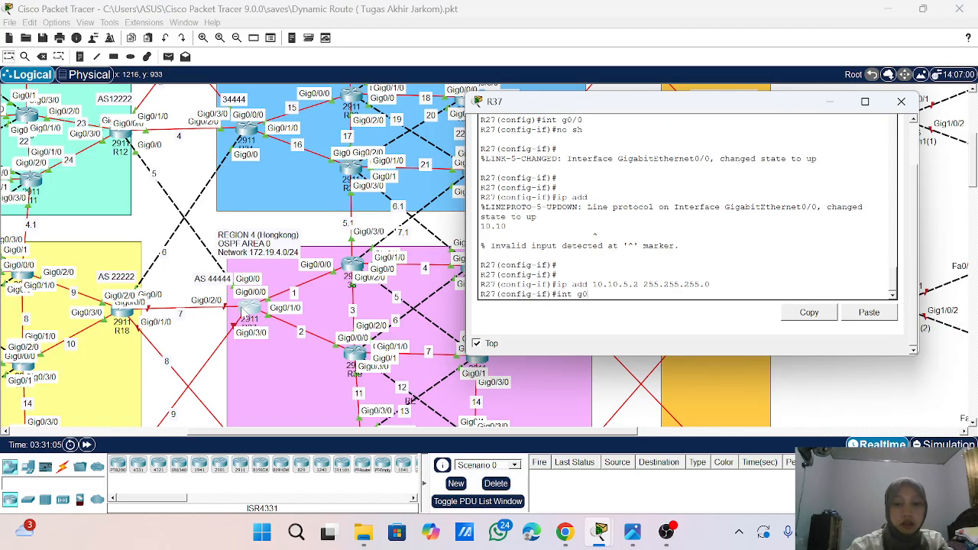
{"action": "type", "text": "/2/"}
{"action": "key", "text": "BackSpace"}
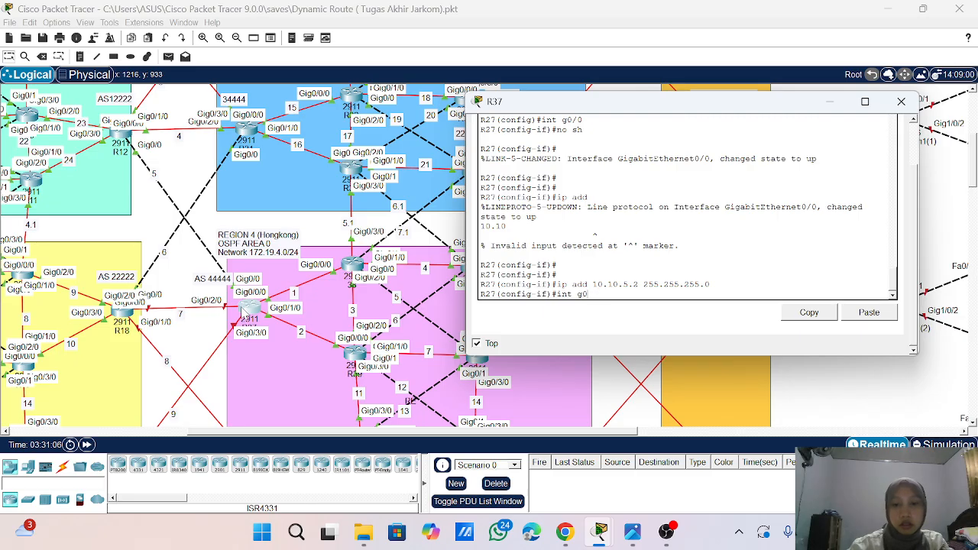
{"action": "type", "text": "0"}
{"action": "key", "text": "BackSpace"}
{"action": "type", "text": "/02"}
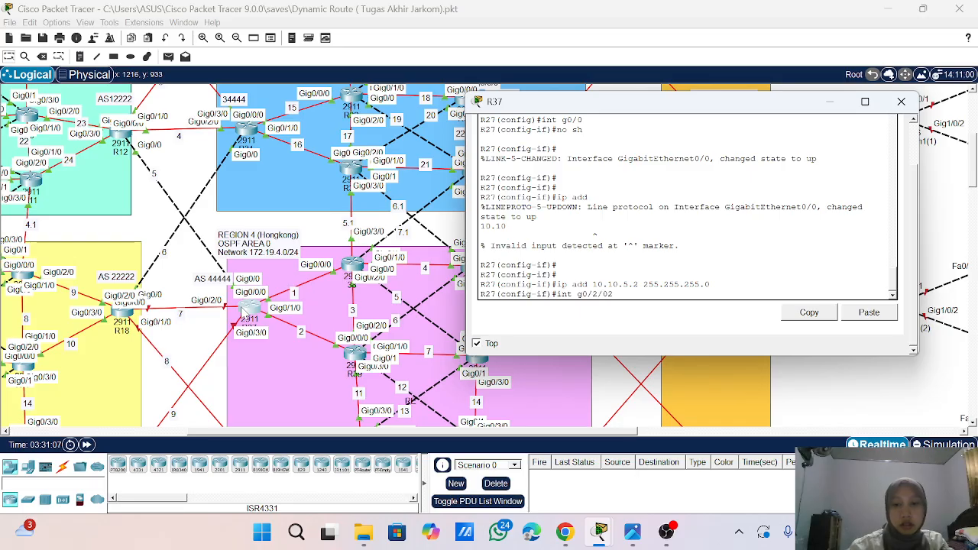
{"action": "key", "text": "Return"}
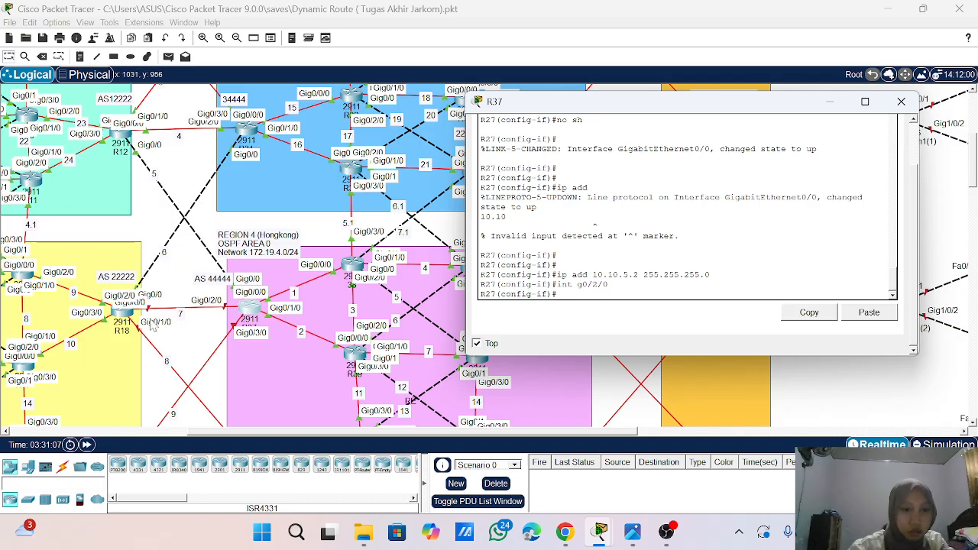
{"action": "left_click", "coordinate": [180, 318]}
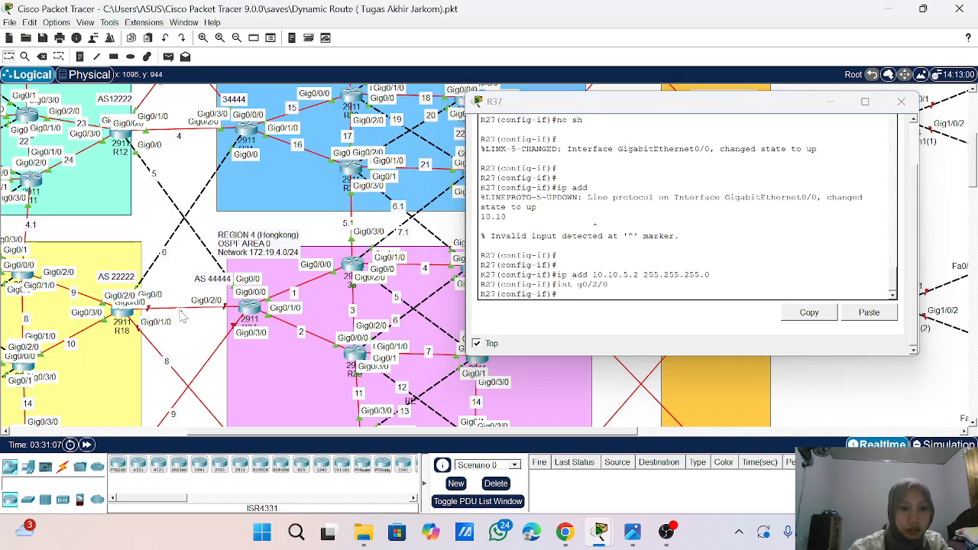
{"action": "key", "text": "p"}
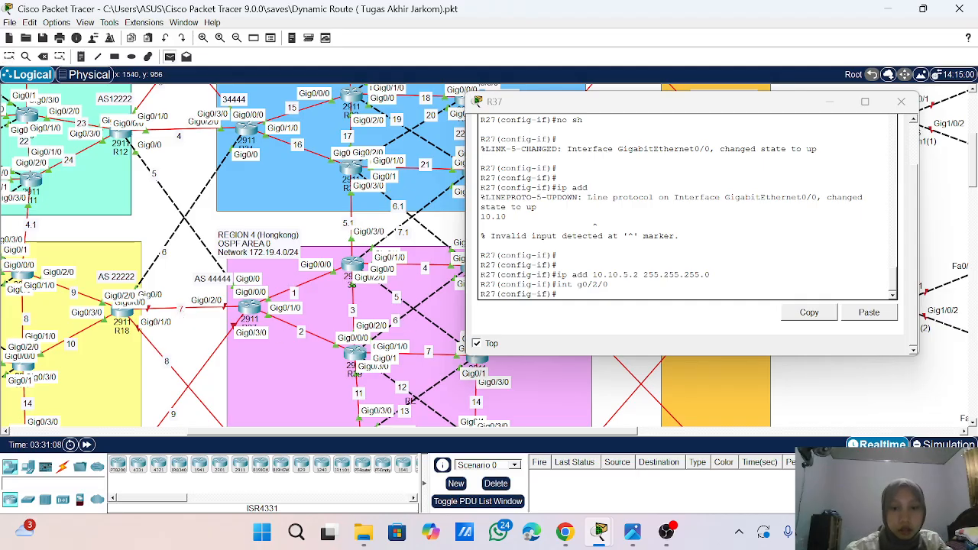
{"action": "left_click", "coordinate": [559, 294]}
{"action": "type", "text": "ip a"}
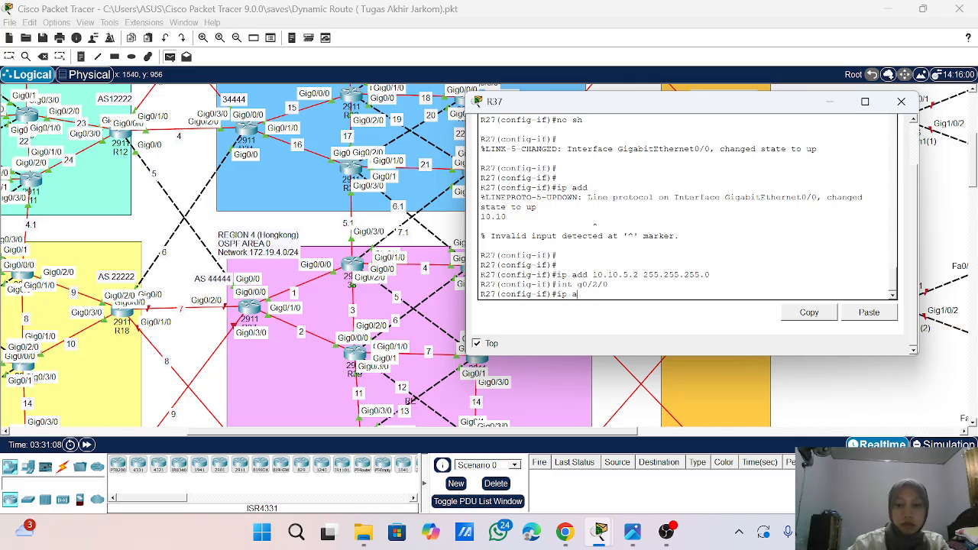
{"action": "type", "text": "dd"}
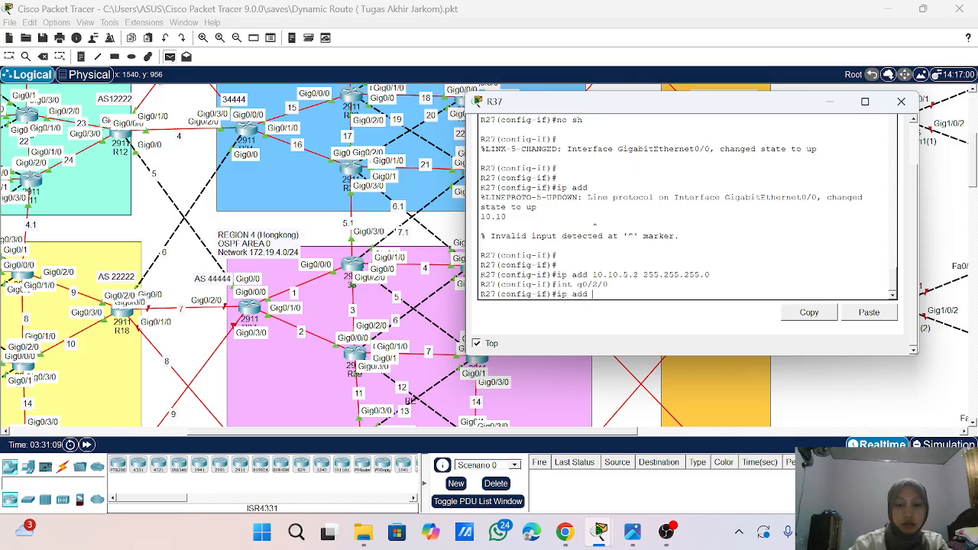
{"action": "type", "text": " 10.10."}
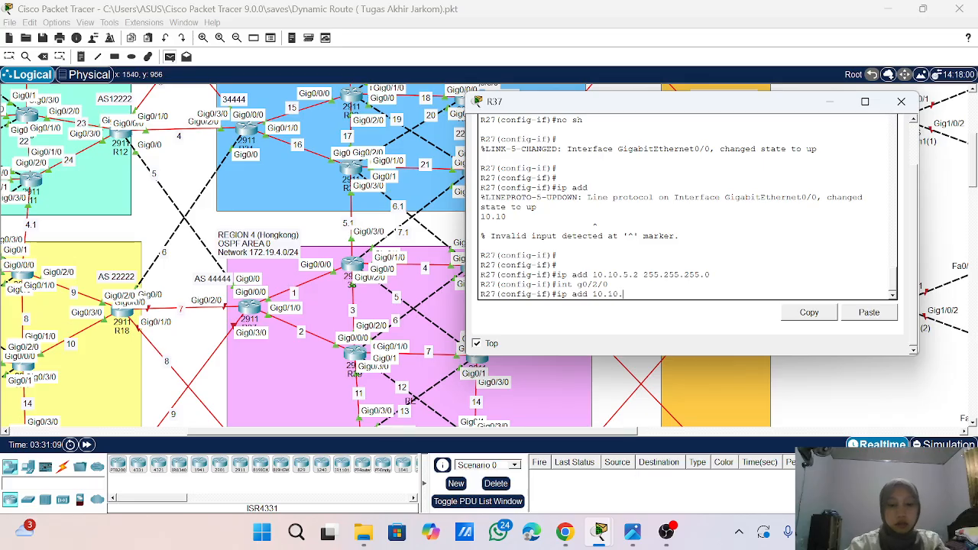
{"action": "type", "text": "7.2"}
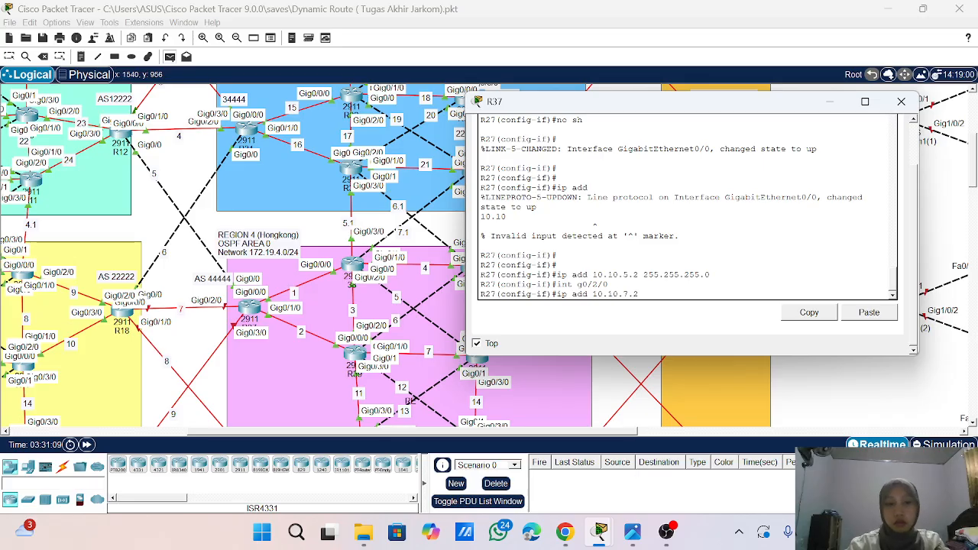
{"action": "type", "text": " 255,.255"}
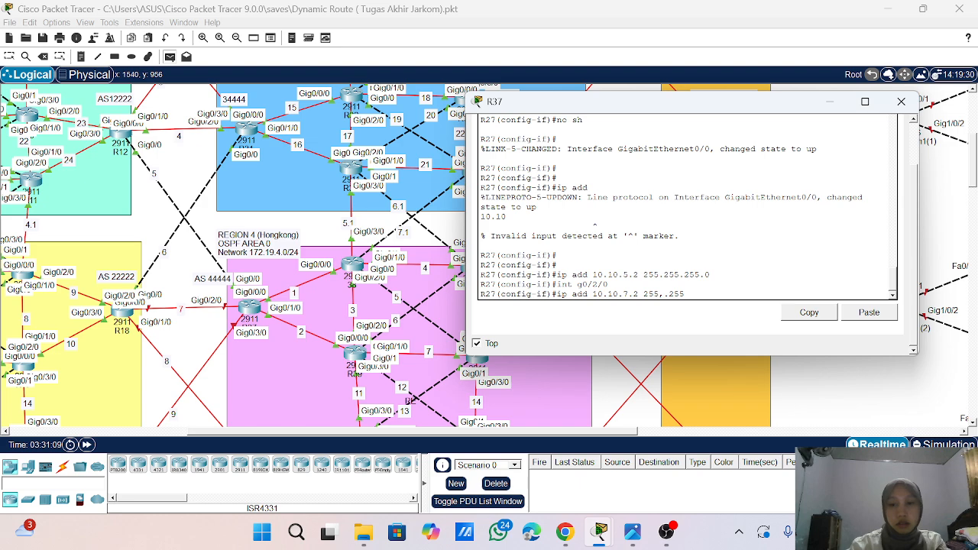
{"action": "key", "text": "BackSpace"}
{"action": "key", "text": "BackSpace"}
{"action": "key", "text": "BackSpace"}
{"action": "key", "text": "BackSpace"}
{"action": "type", "text": ".255.255.0"}
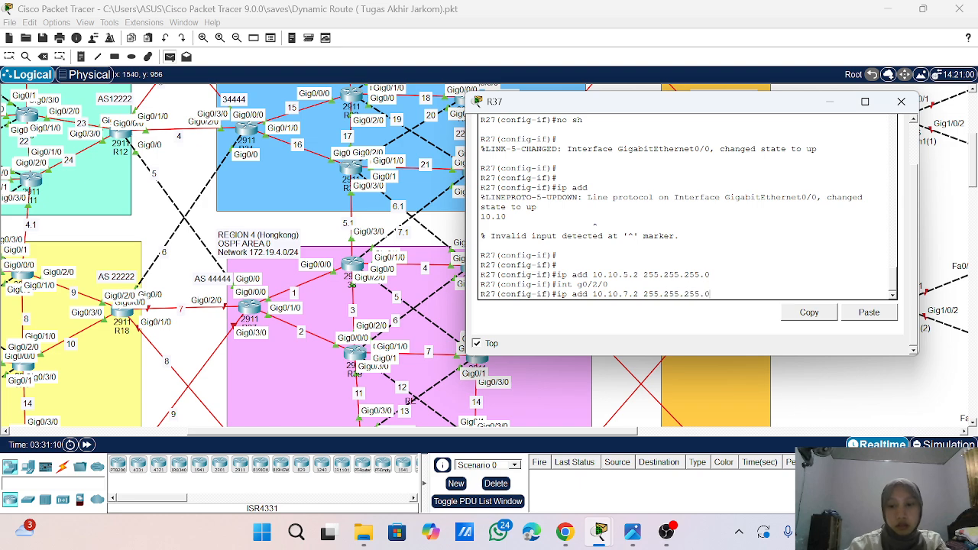
{"action": "key", "text": "Return"}
- Bring up interface g0/2/0 on R37 with no shutdown and restore the Select tool in the workspace
{"action": "type", "text": "no sh"}
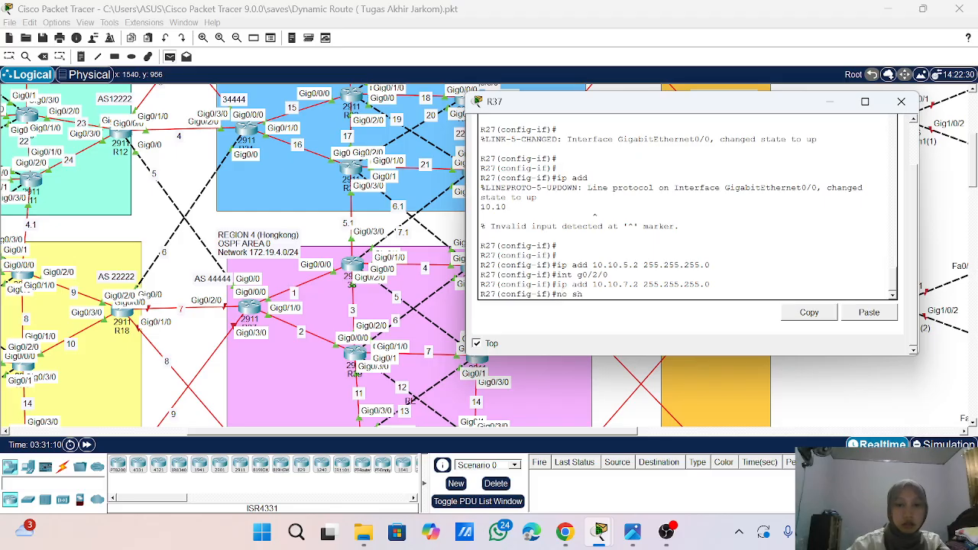
{"action": "key", "text": "Return"}
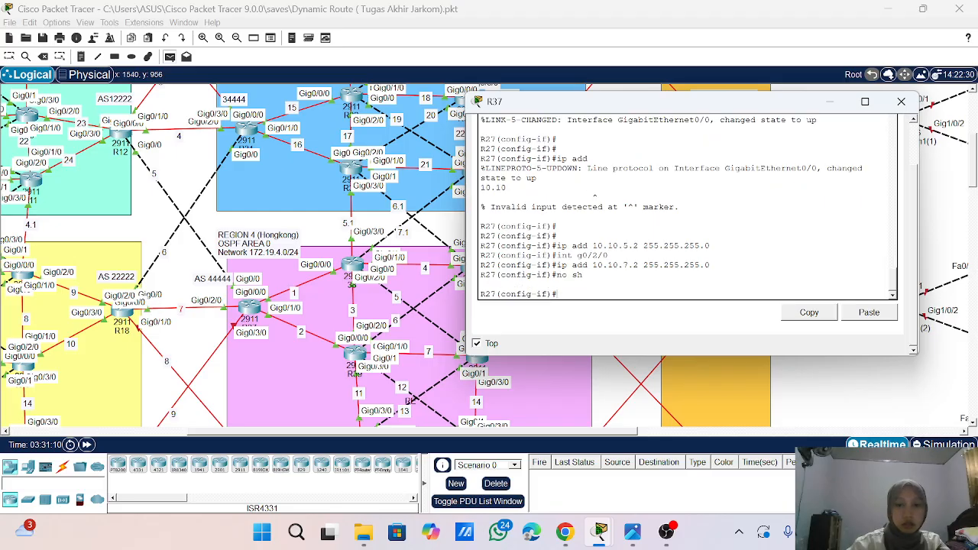
{"action": "key", "text": "Return"}
{"action": "key", "text": "Return"}
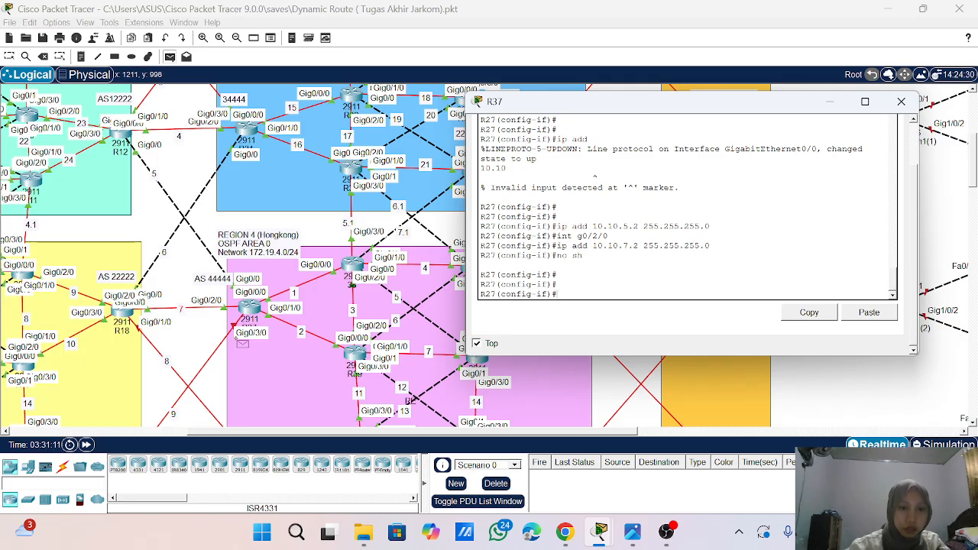
{"action": "left_click", "coordinate": [10, 58]}
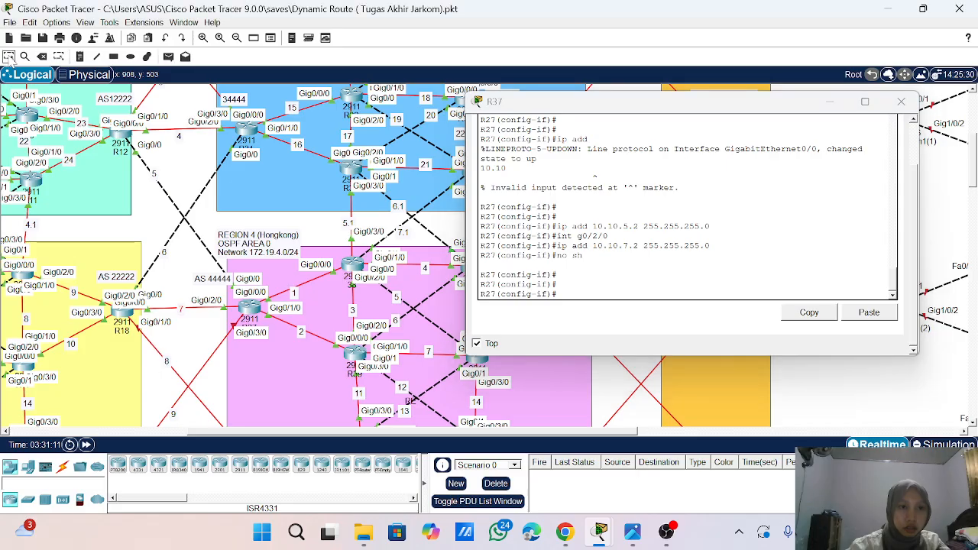
- Assign 10.10.9.1 with mask 255.255.255.0 to interface g0/3/0 on R37
{"action": "scroll", "coordinate": [201, 282], "scroll_direction": "down", "scroll_amount": 3}
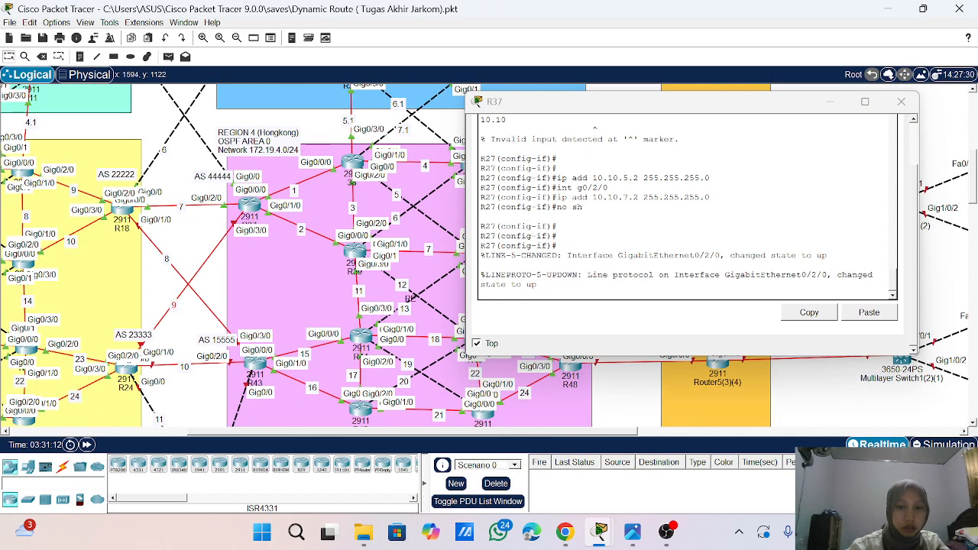
{"action": "left_click", "coordinate": [581, 286]}
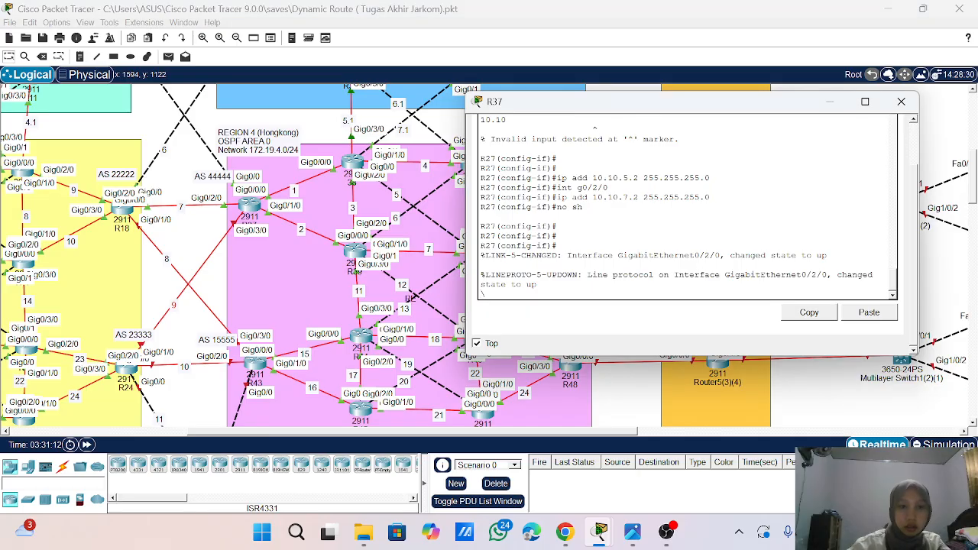
{"action": "type", "text": "\\"}
{"action": "key", "text": "Return"}
{"action": "key", "text": "Return"}
{"action": "key", "text": "Return"}
{"action": "key", "text": "Return"}
{"action": "key", "text": "Return"}
{"action": "key", "text": "Return"}
{"action": "type", "text": "i"}
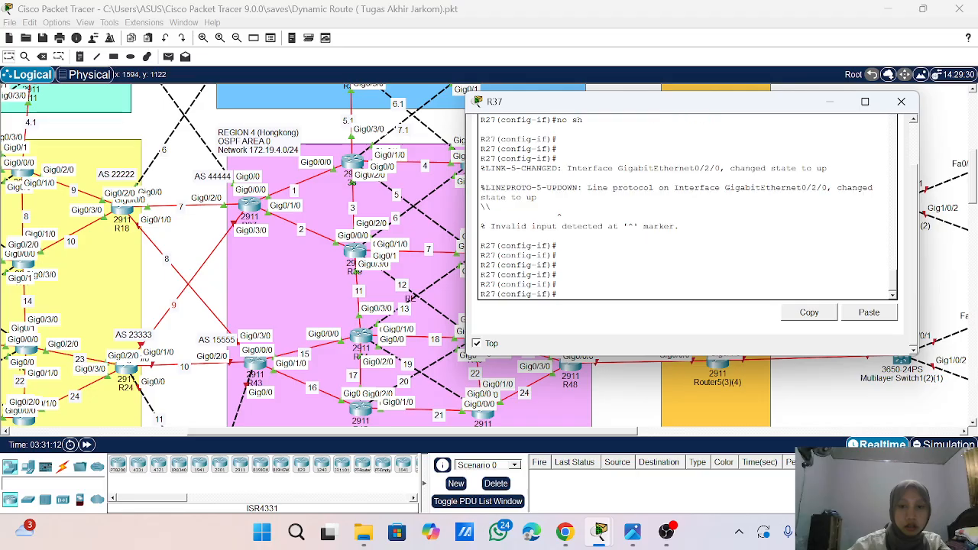
{"action": "type", "text": "nt g0/"}
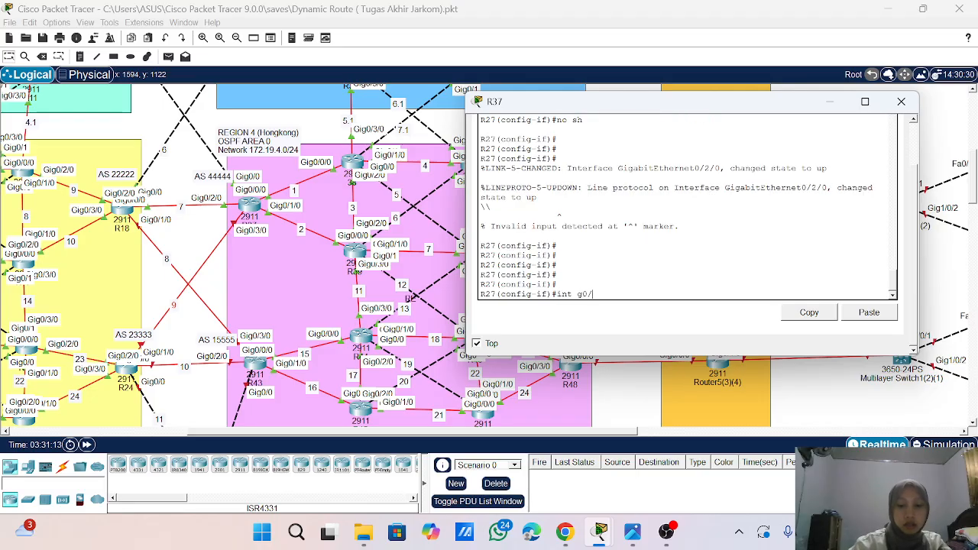
{"action": "type", "text": "3/0"}
{"action": "key", "text": "Return"}
{"action": "key", "text": "Return"}
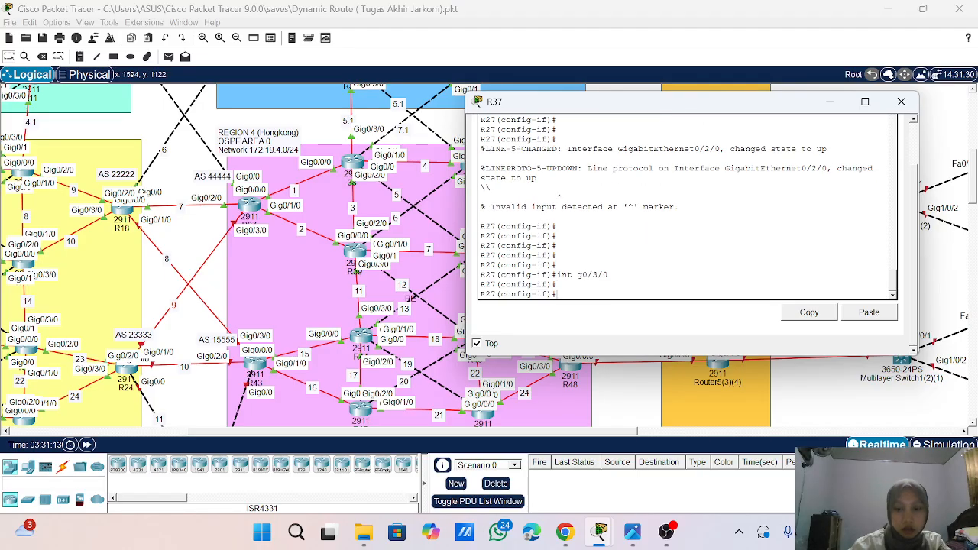
{"action": "type", "text": "ip ad"}
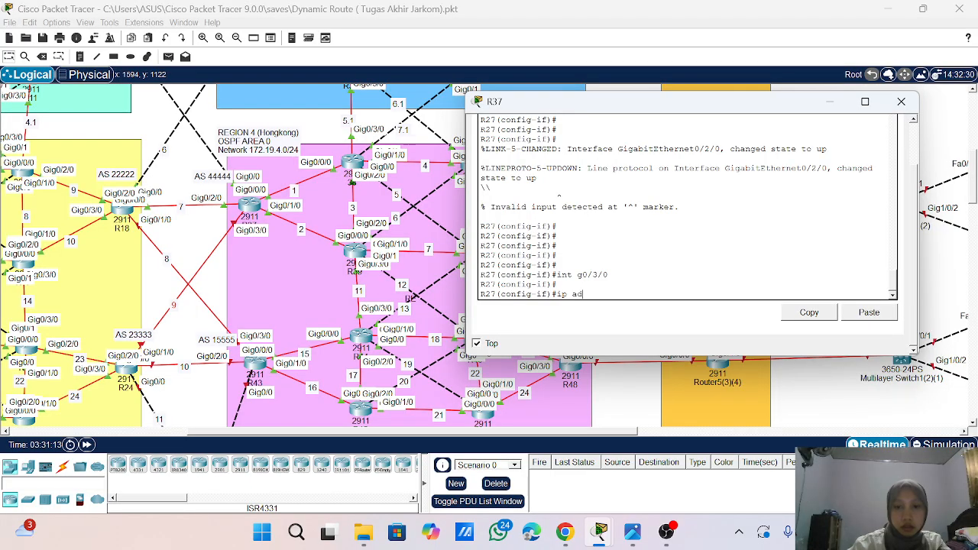
{"action": "type", "text": "d 10.10."}
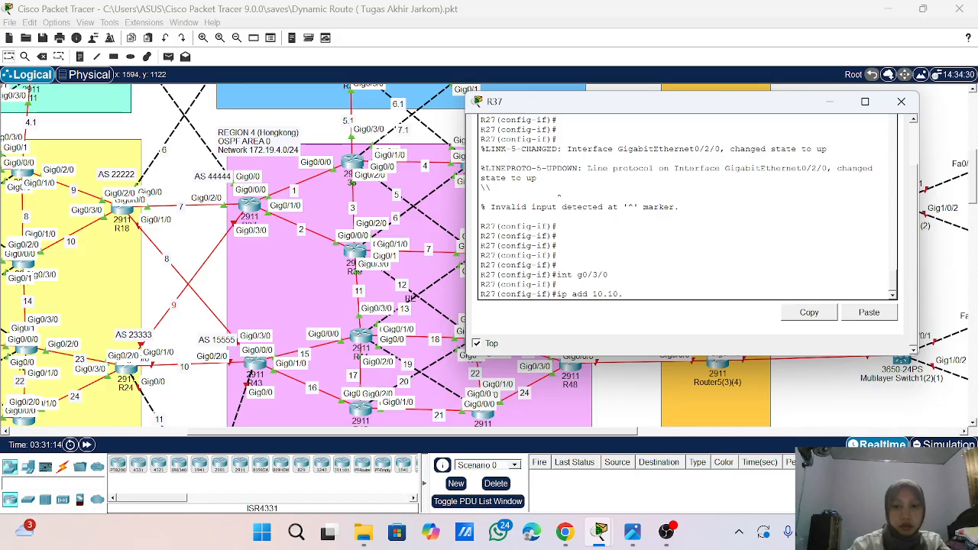
{"action": "type", "text": "9.1"}
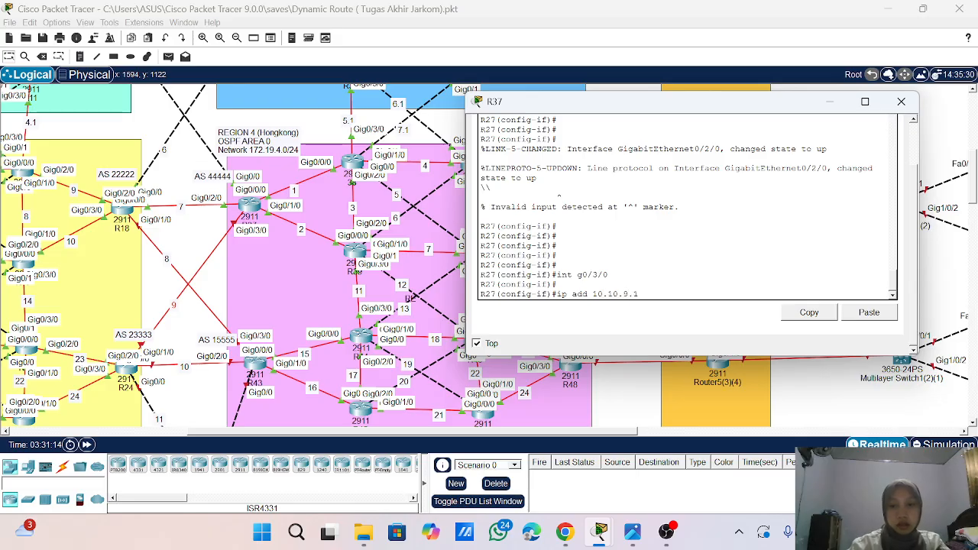
{"action": "type", "text": ". 255.255.255.0"}
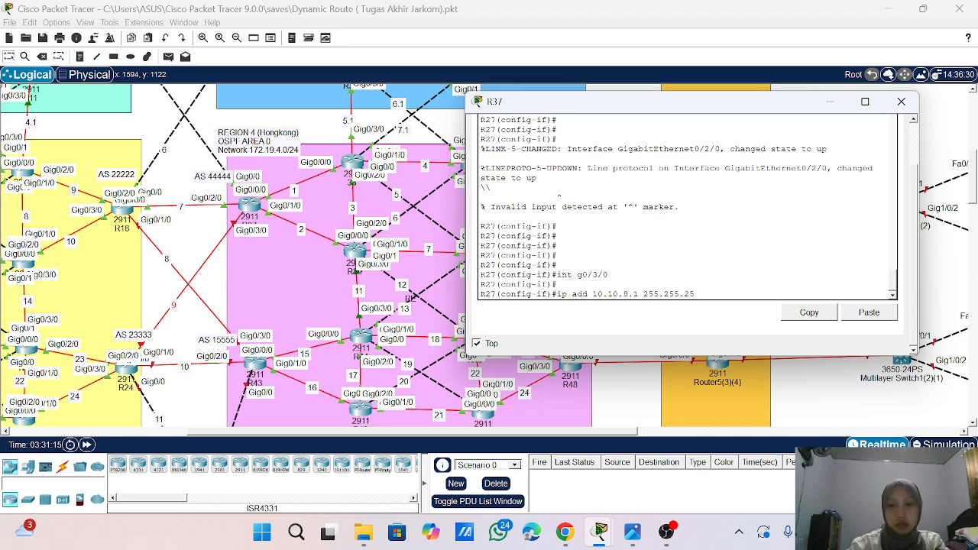
{"action": "key", "text": "Return"}
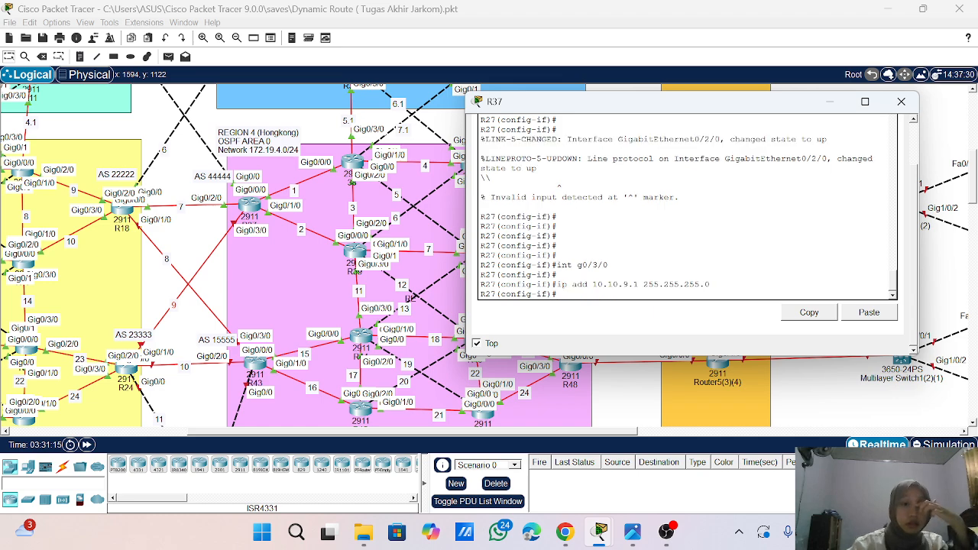
- Bring up interface g0/3/0 on R37 with no shutdown
{"action": "type", "text": "no sh"}
{"action": "key", "text": "Return"}
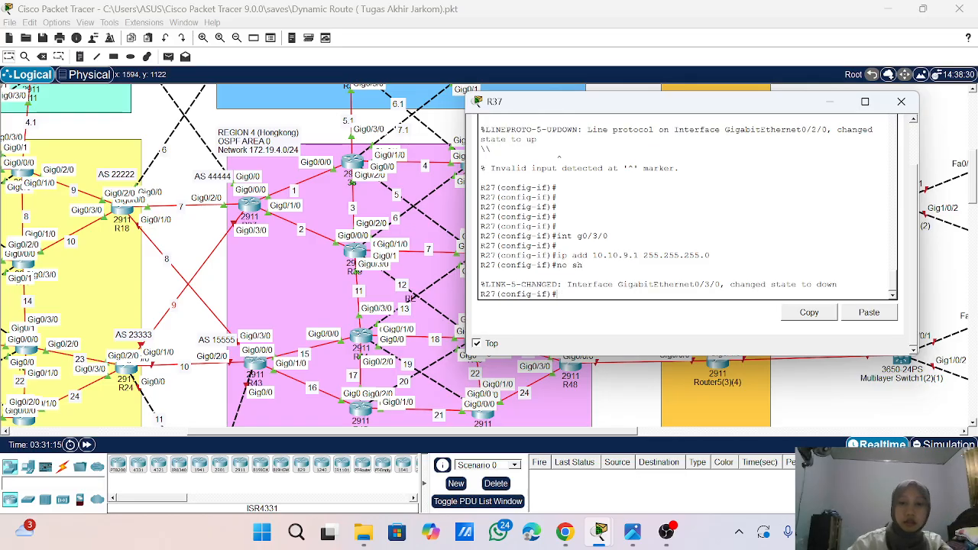
{"action": "key", "text": "Return"}
{"action": "key", "text": "Return"}
{"action": "key", "text": "Return"}
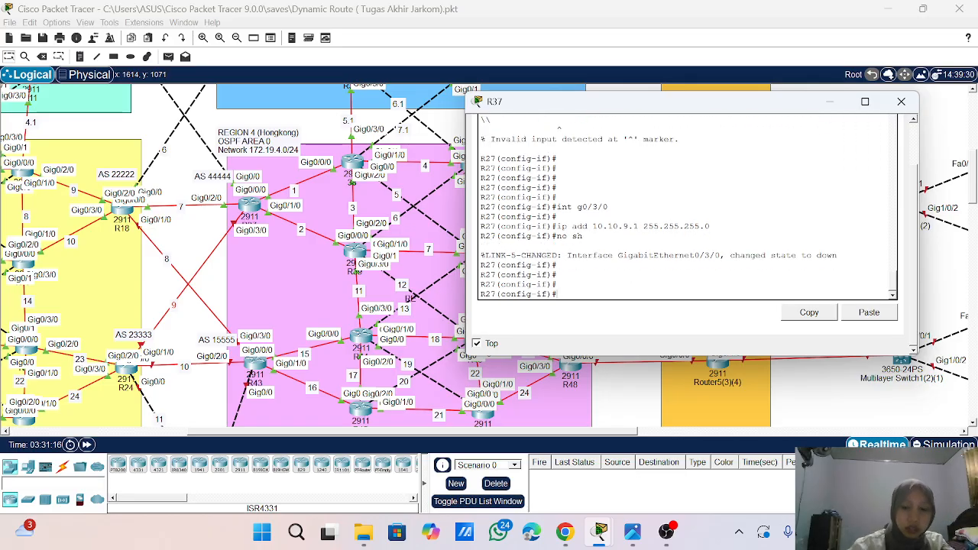
- Redistribute BGP 44444 into OSPF process 1 on R37 with metric-type 1 and subnets, and leave OSPF configuration
{"action": "type", "text": "rou"}
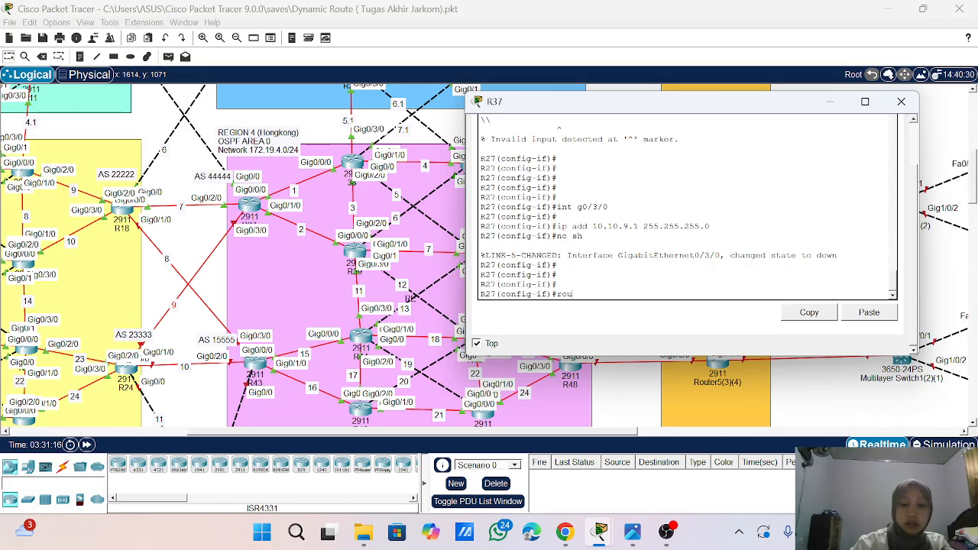
{"action": "type", "text": "ter ospf 1"}
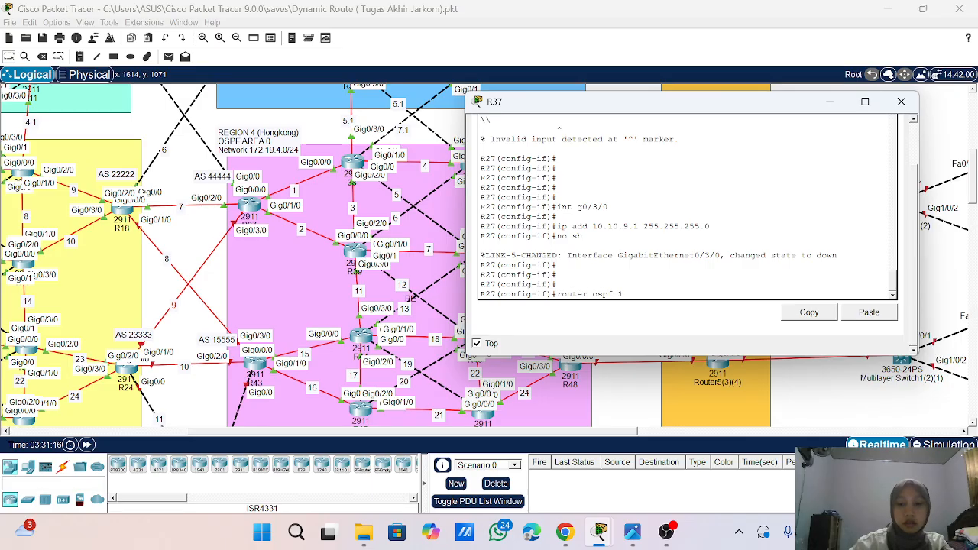
{"action": "key", "text": "Return"}
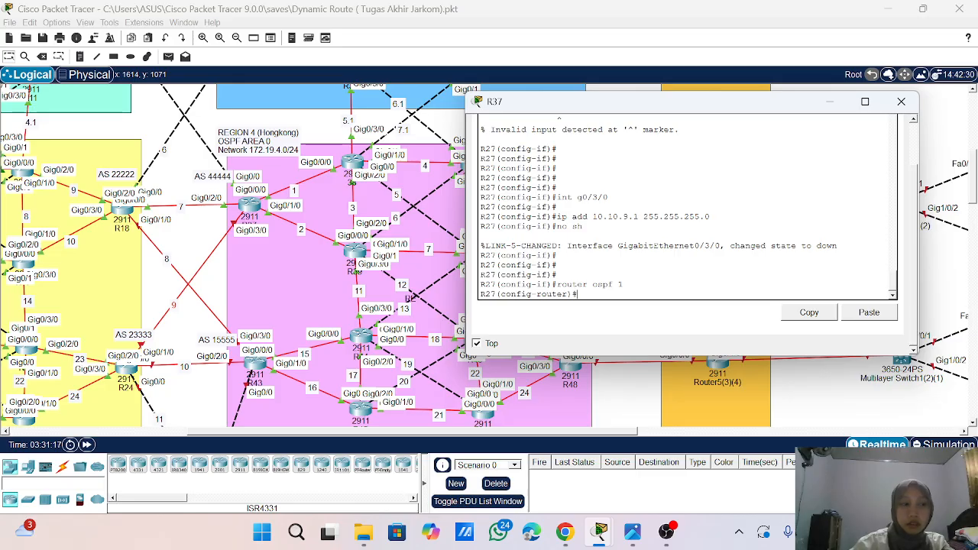
{"action": "type", "text": "re"}
{"action": "key", "text": "Tab"}
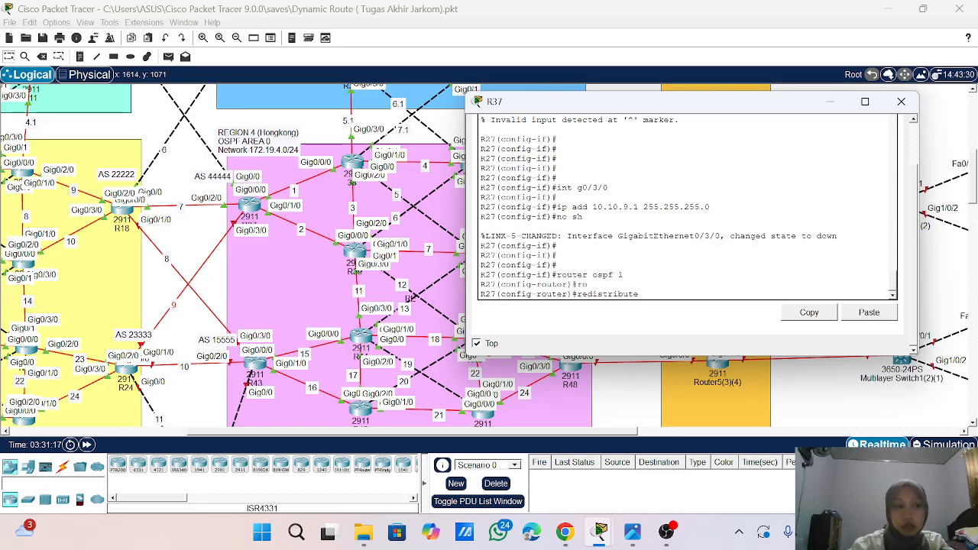
{"action": "type", "text": "bgp"}
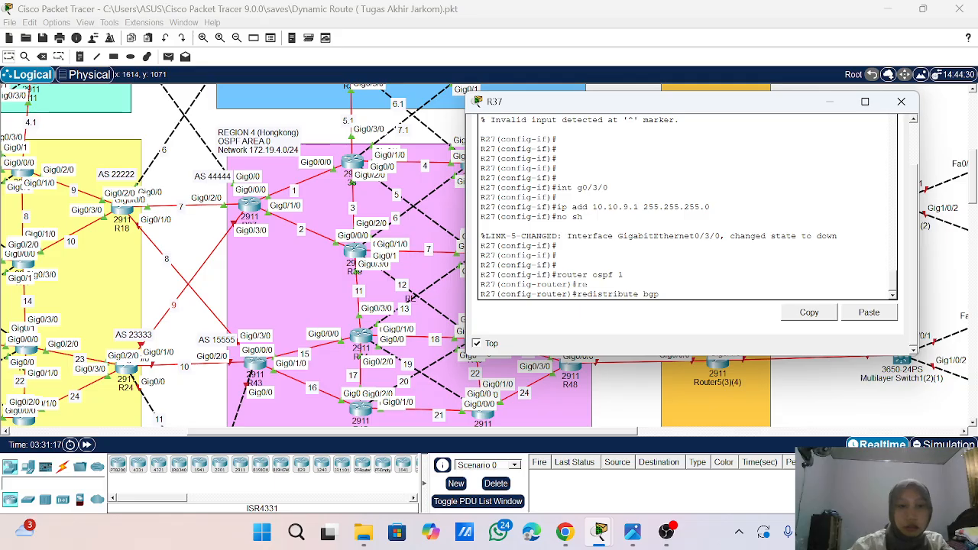
{"action": "scroll", "coordinate": [267, 260], "scroll_direction": "up", "scroll_amount": 2}
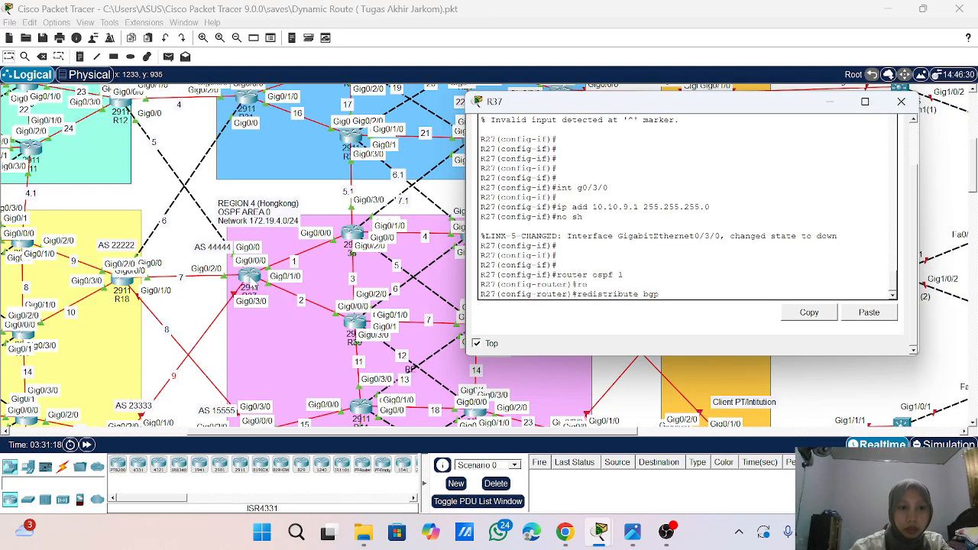
{"action": "scroll", "coordinate": [252, 283], "scroll_direction": "down", "scroll_amount": 2}
{"action": "scroll", "coordinate": [253, 282], "scroll_direction": "up", "scroll_amount": 1}
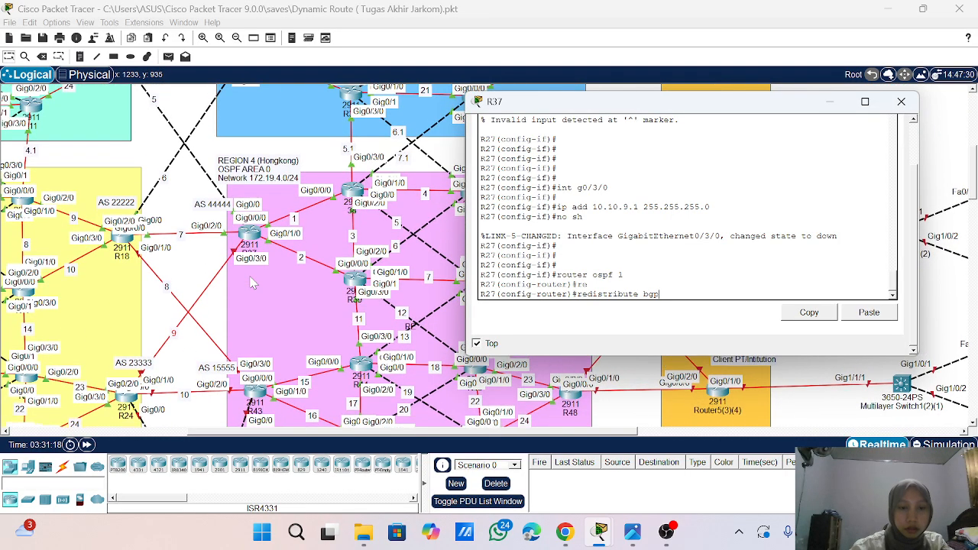
{"action": "type", "text": "44"}
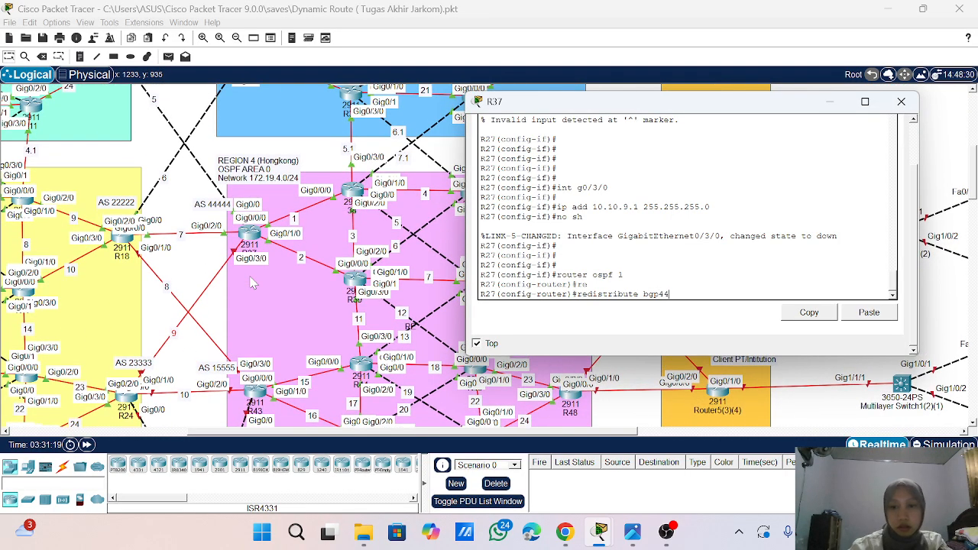
{"action": "type", "text": "444 metr"}
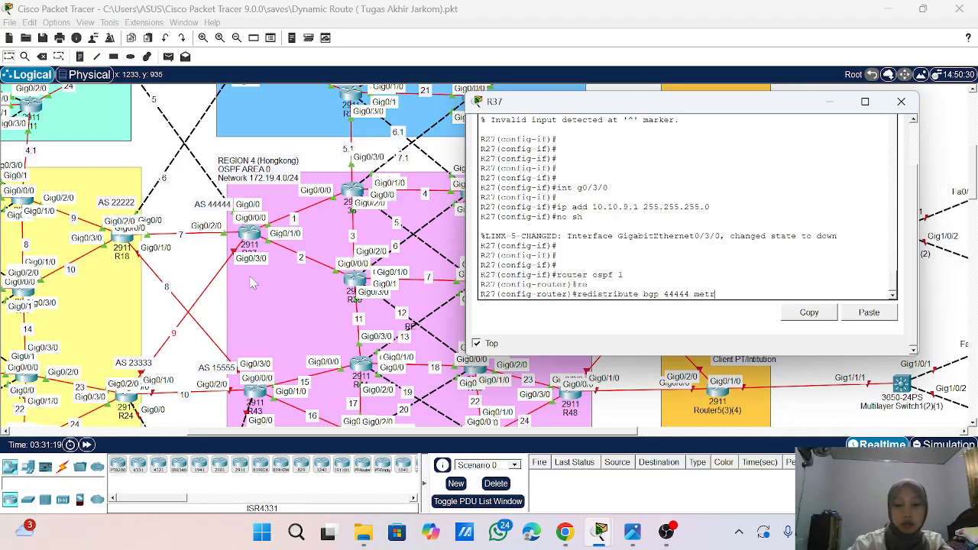
{"action": "type", "text": "ic-type"}
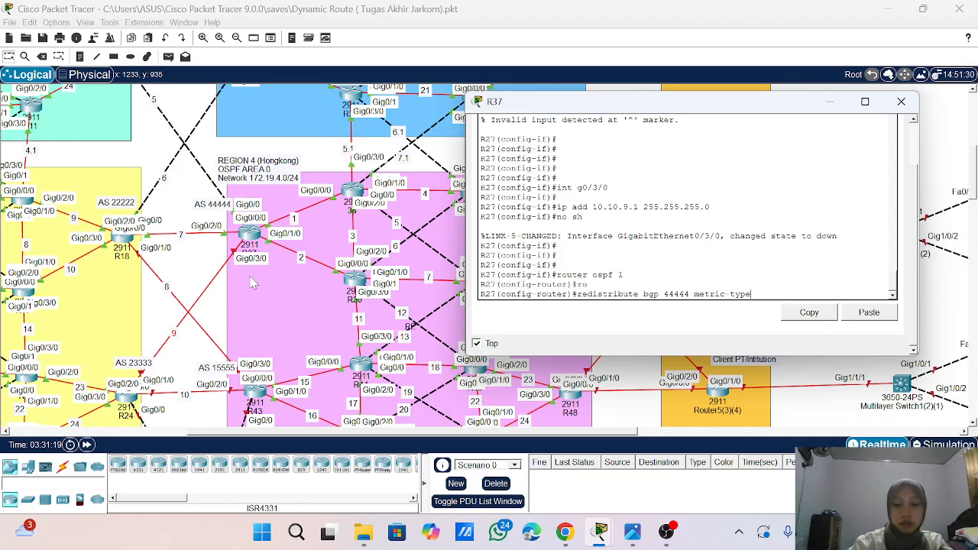
{"action": "type", "text": " 1 su"}
{"action": "key", "text": "Tab"}
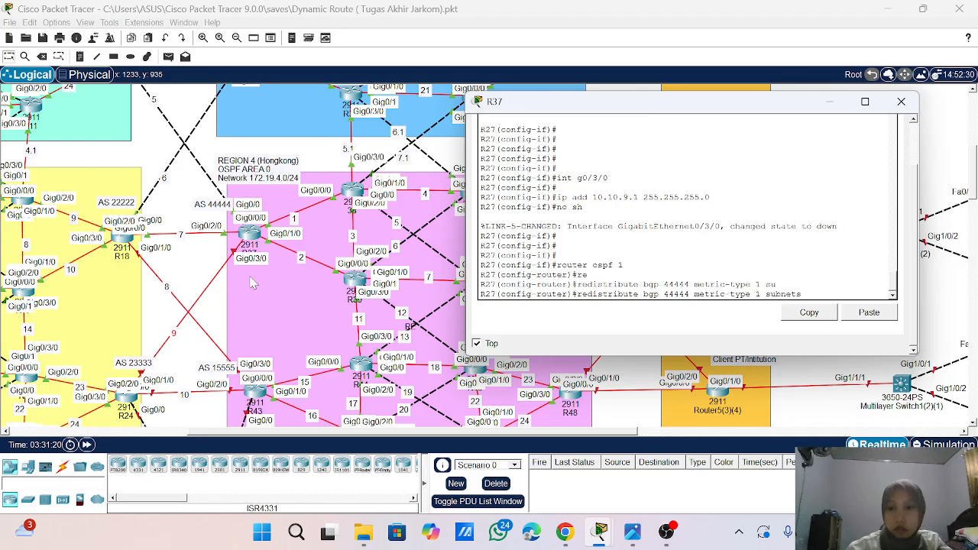
{"action": "key", "text": "Return"}
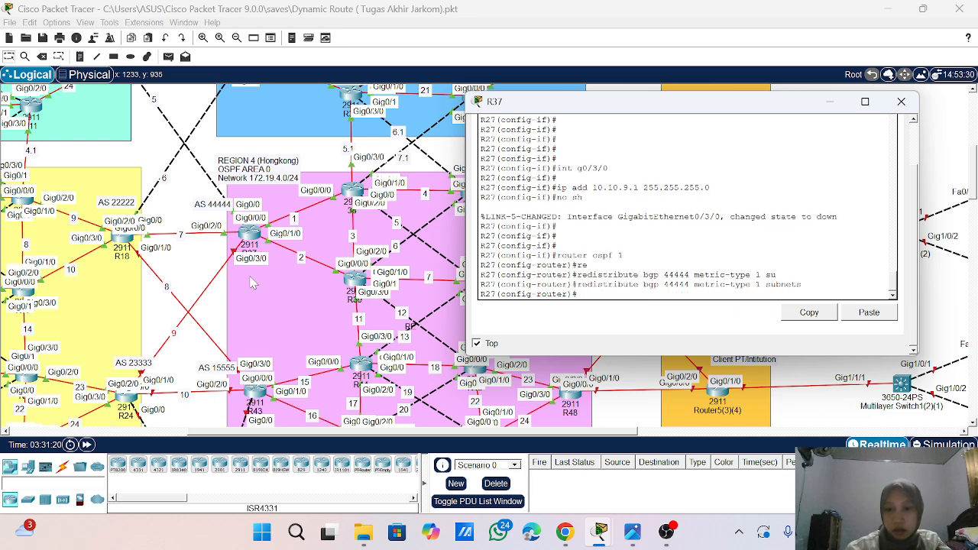
{"action": "type", "text": "exit"}
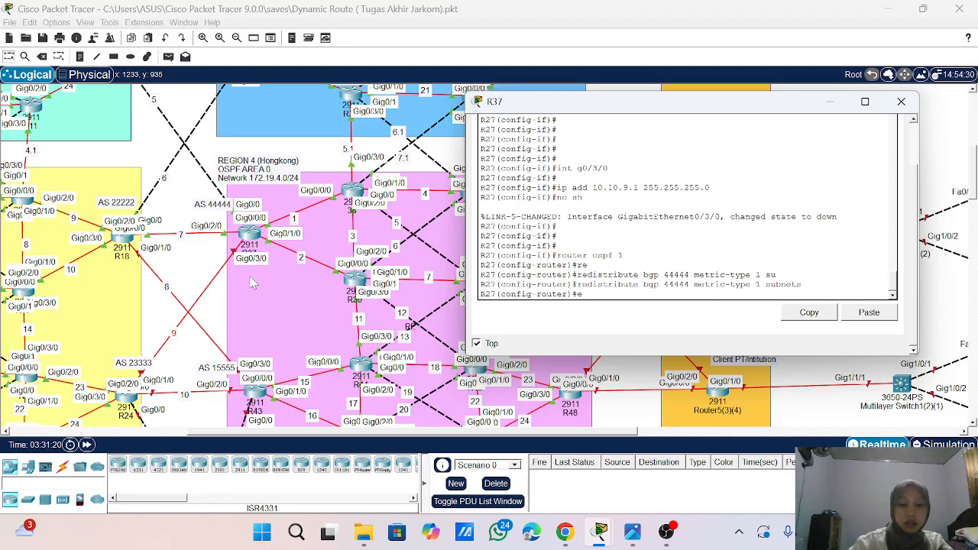
{"action": "key", "text": "Return"}
- Configure BGP 44444 on R37 with log-neighbor-changes and no synchronization
{"action": "type", "text": "ro"}
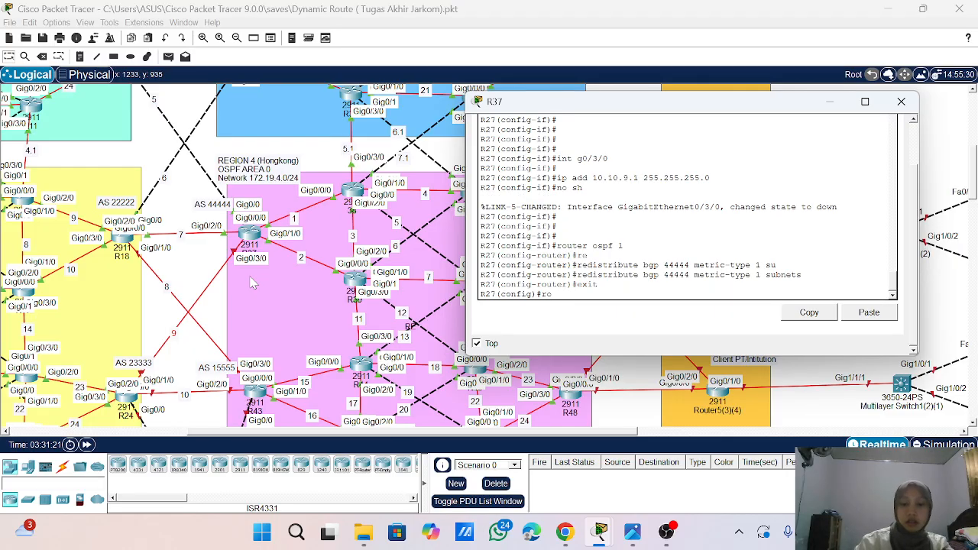
{"action": "type", "text": "ute bgp"}
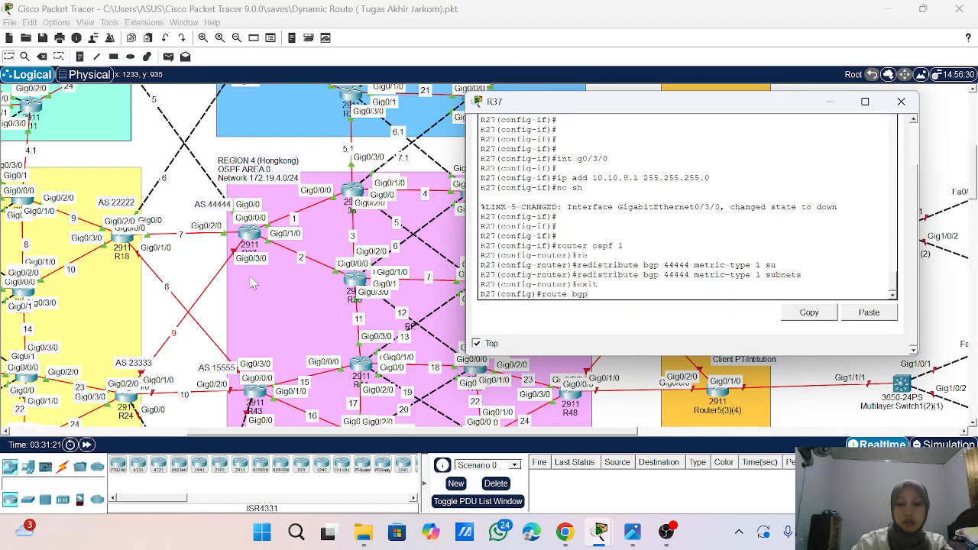
{"action": "type", "text": " 44444"}
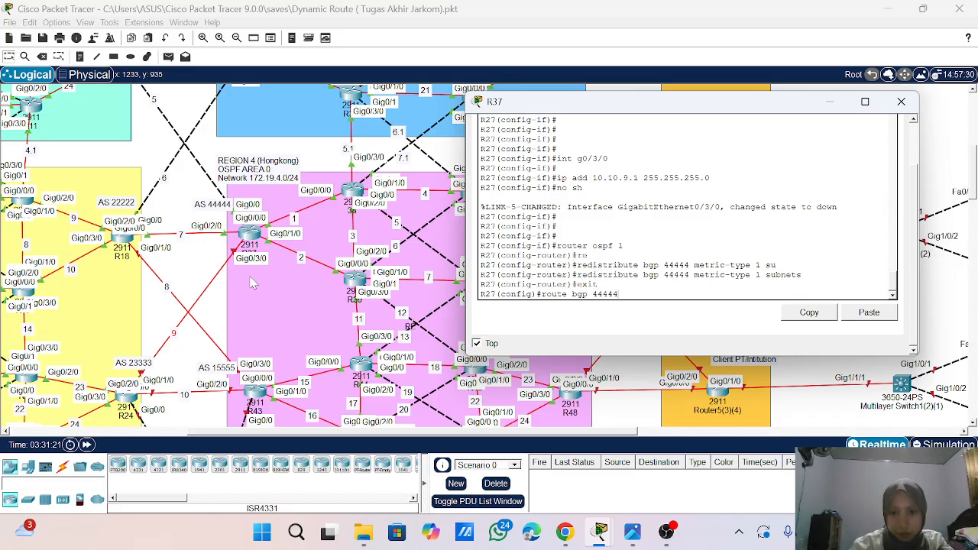
{"action": "key", "text": "Return"}
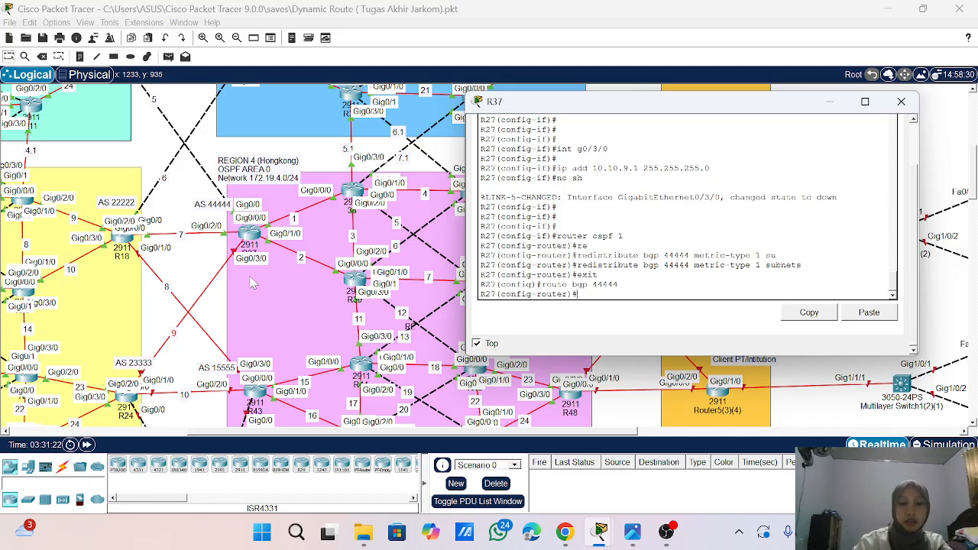
{"action": "type", "text": "bgp lo"}
{"action": "key", "text": "Tab"}
{"action": "key", "text": "Return"}
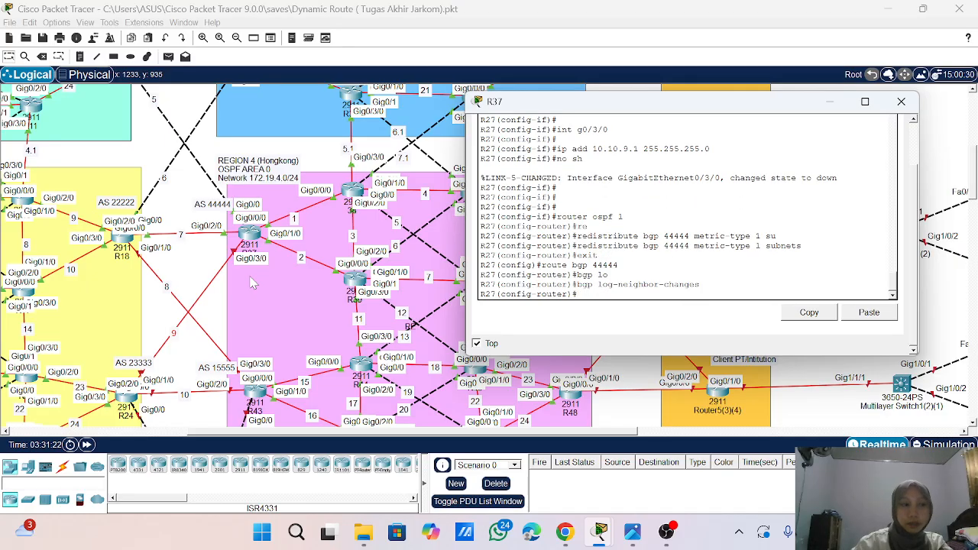
{"action": "type", "text": "no sy"}
{"action": "key", "text": "Tab"}
{"action": "key", "text": "Return"}
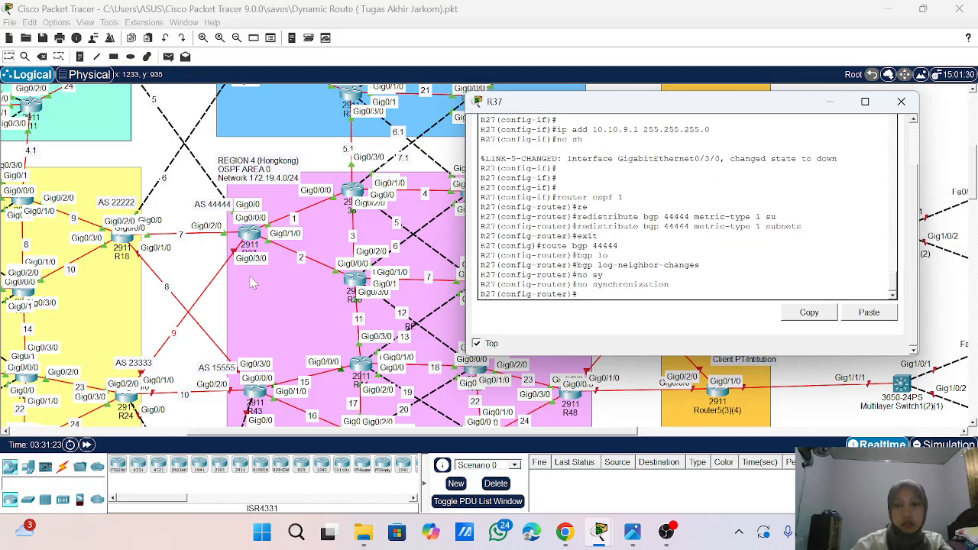
{"action": "type", "text": "net"}
{"action": "key", "text": "Tab"}
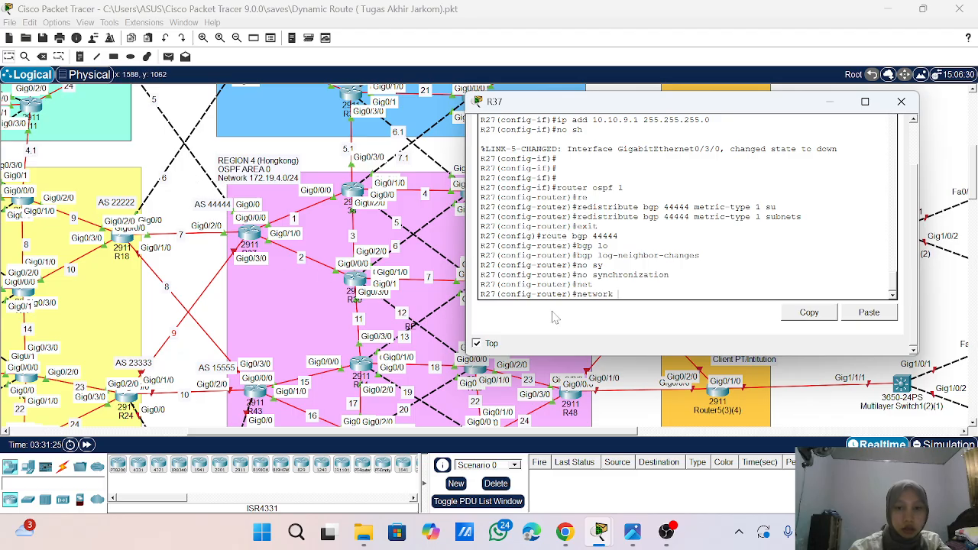
{"action": "key", "text": "BackSpace"}
{"action": "key", "text": "BackSpace"}
{"action": "key", "text": "BackSpace"}
{"action": "key", "text": "BackSpace"}
{"action": "key", "text": "BackSpace"}
{"action": "key", "text": "BackSpace"}
{"action": "key", "text": "BackSpace"}
{"action": "key", "text": "BackSpace"}
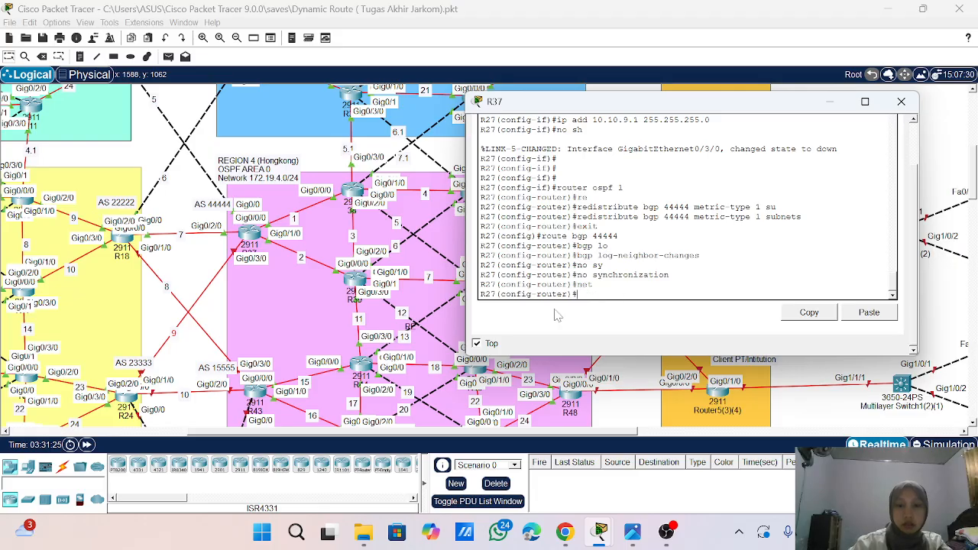
- Show the brief IP interface summary on R37 to check its connected link addresses
{"action": "type", "text": "do sho ip int br"}
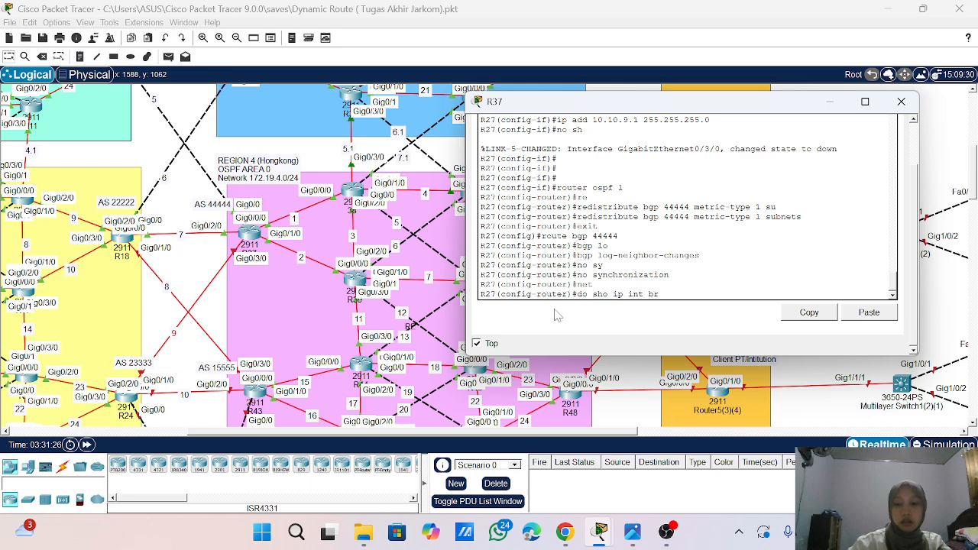
{"action": "key", "text": "Return"}
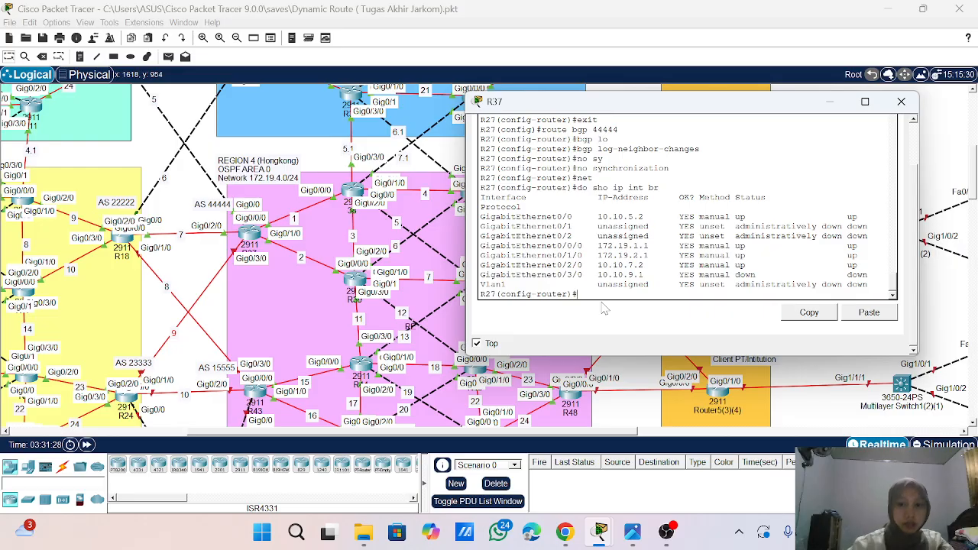
- Advertise network 10.10.5.0 with mask 255.255.255.0 in BGP 44444 on R37
{"action": "type", "text": "net"}
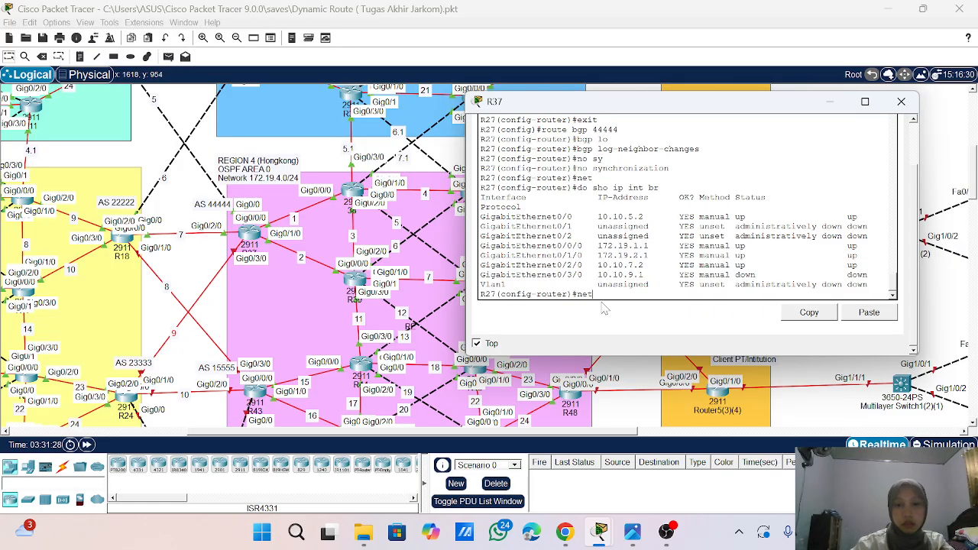
{"action": "type", "text": "wo"}
{"action": "key", "text": "Tab"}
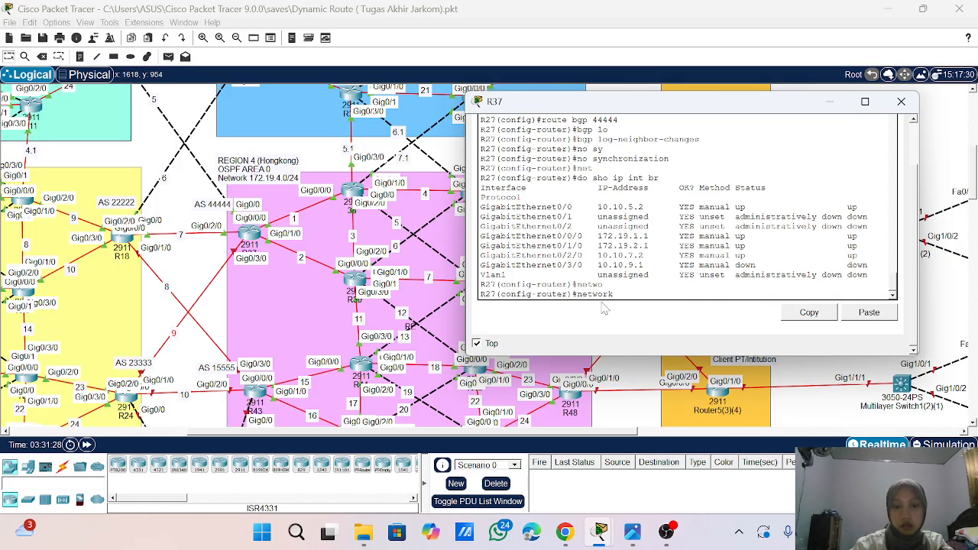
{"action": "type", "text": "10.10"}
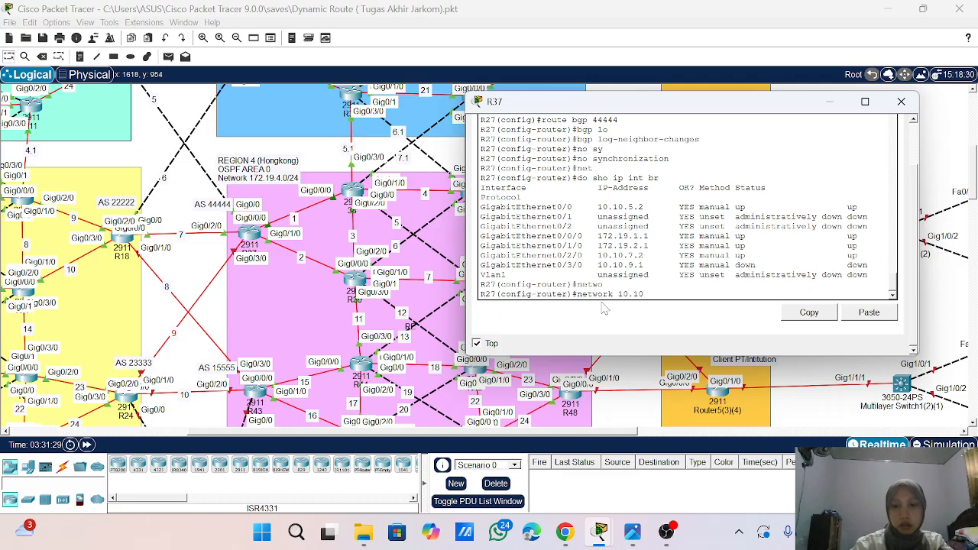
{"action": "type", "text": ".5.0"}
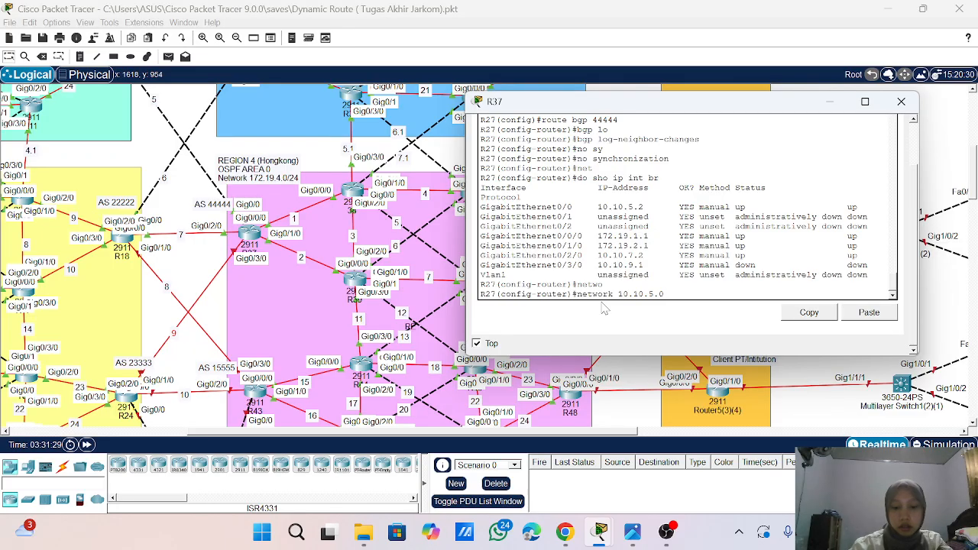
{"action": "type", "text": " mask 2"}
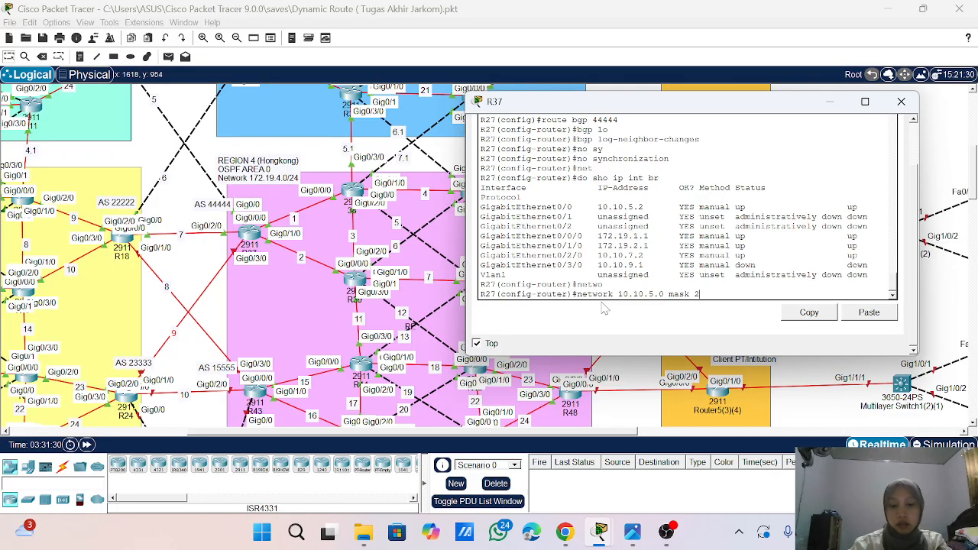
{"action": "type", "text": "55.255.255"}
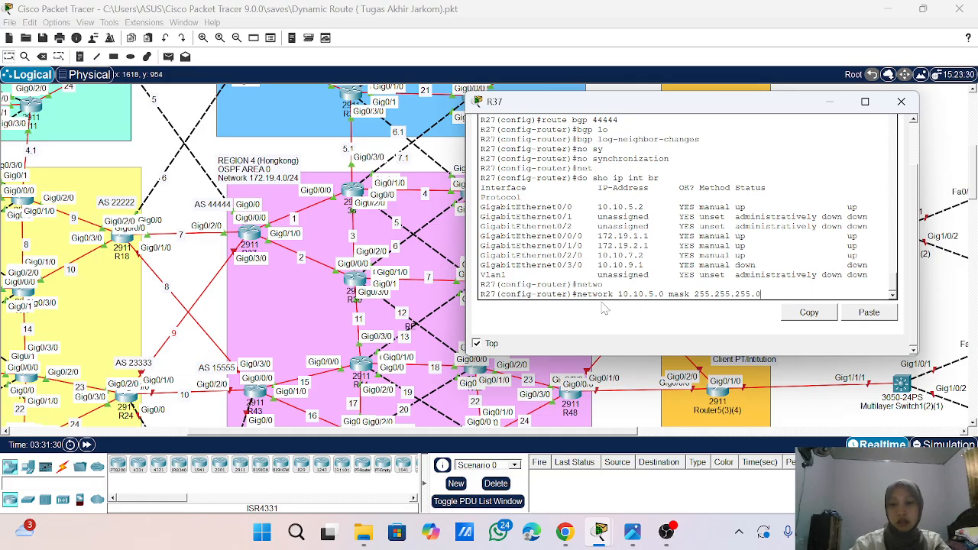
{"action": "type", "text": ".0"}
{"action": "key", "text": "Return"}
- Advertise network 10.10.7.0 with mask 255.255.255.0 in BGP 44444 on R37
{"action": "key", "text": "Up"}
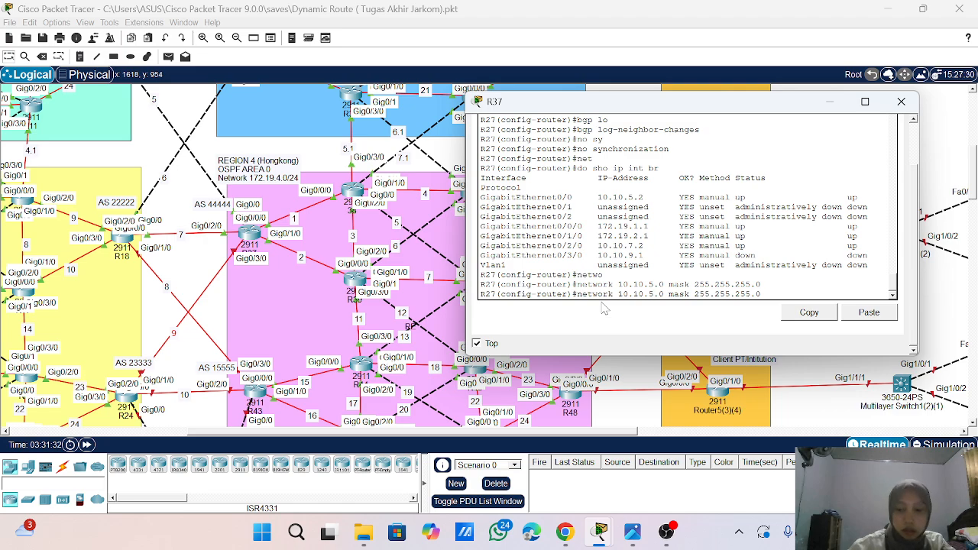
{"action": "key", "text": "BackSpace"}
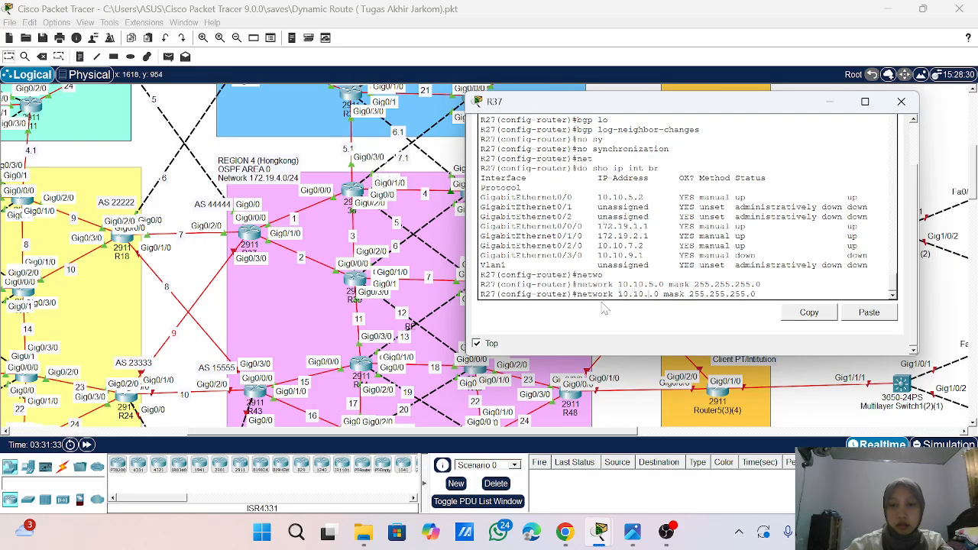
{"action": "type", "text": "7"}
{"action": "key", "text": "Return"}
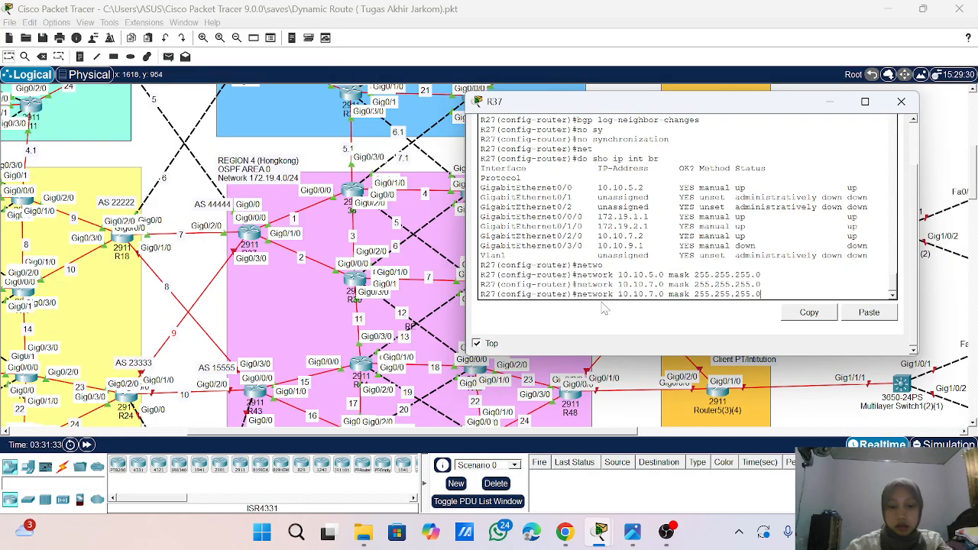
- Advertise network 10.10.8.0 with mask 255.255.255.0 in BGP 44444 on R37
{"action": "key", "text": "Up"}
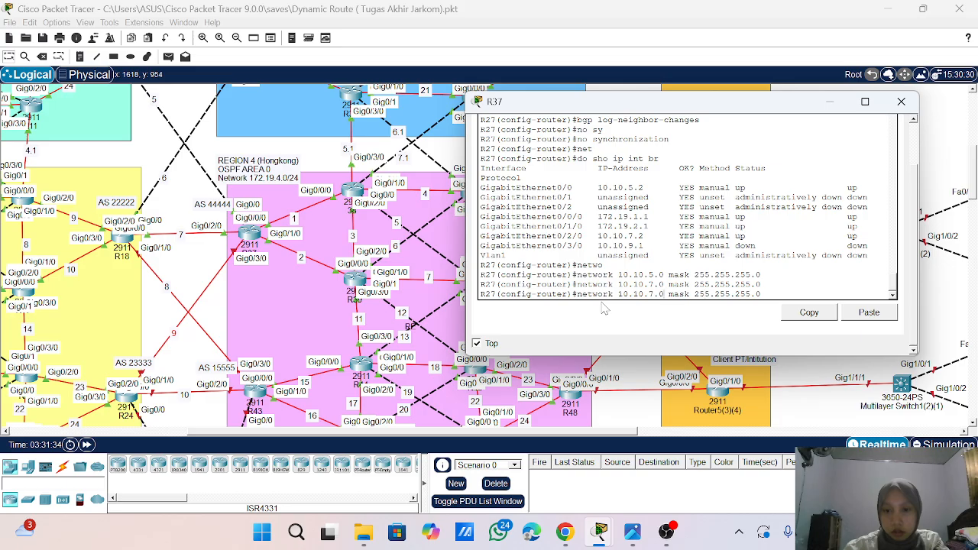
{"action": "key", "text": "BackSpace"}
{"action": "type", "text": "8"}
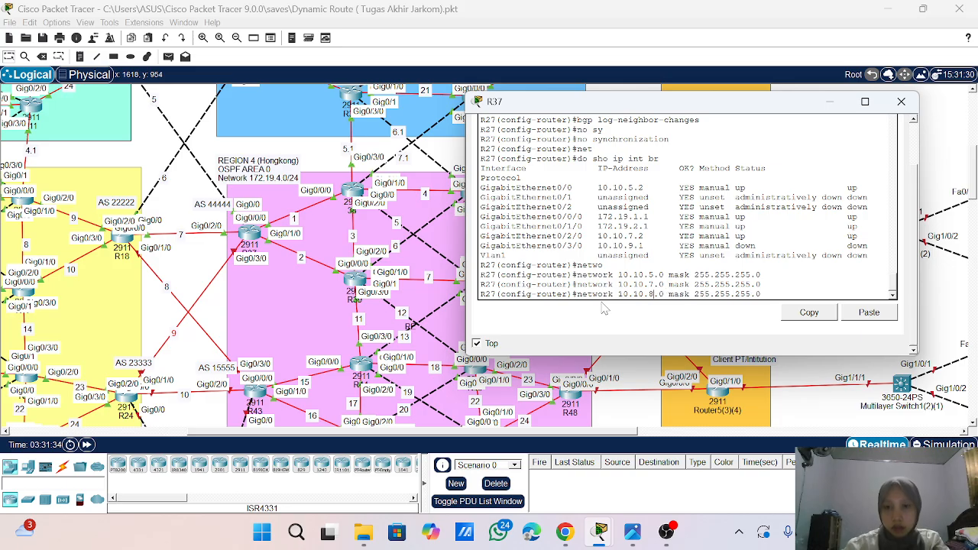
{"action": "key", "text": "Return"}
{"action": "key", "text": "Return"}
{"action": "key", "text": "Return"}
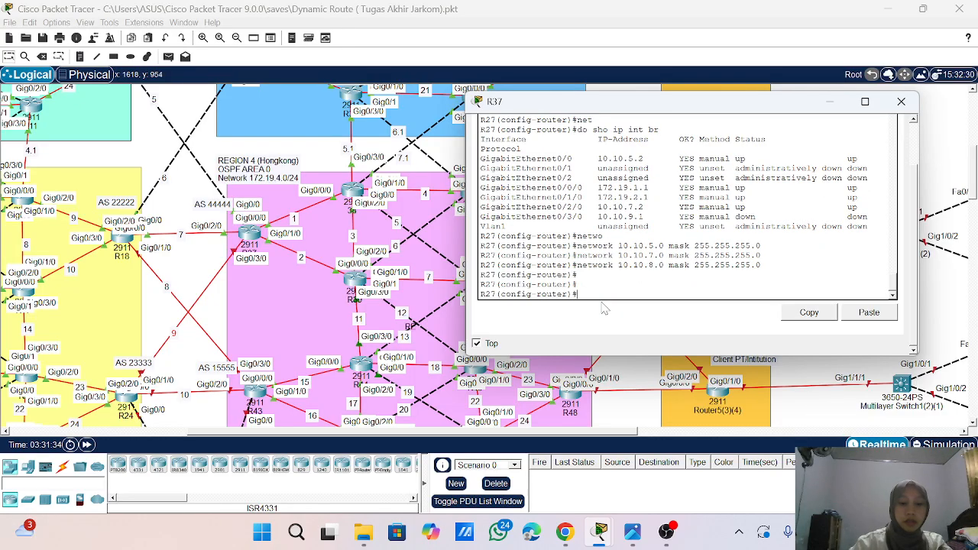
{"action": "type", "text": "nei"}
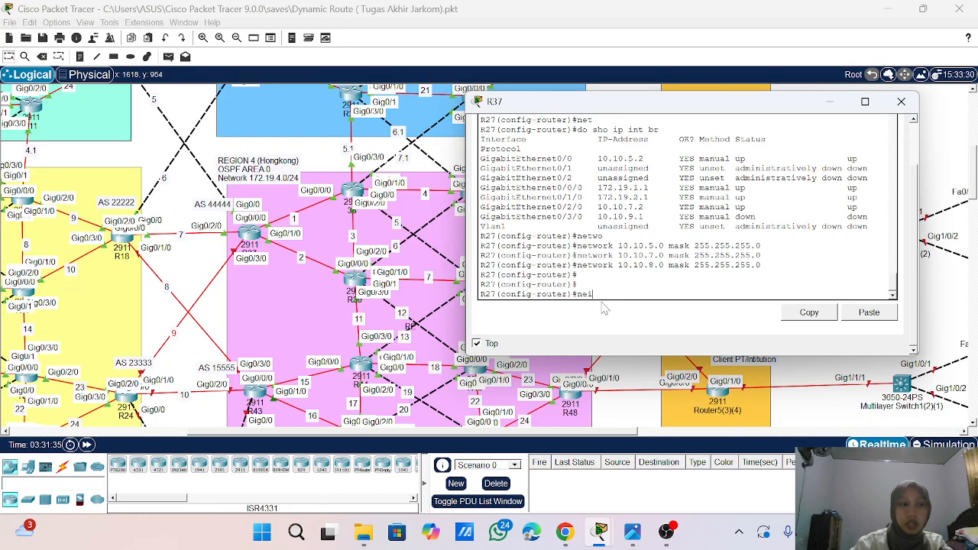
{"action": "key", "text": "Return"}
{"action": "key", "text": "Return"}
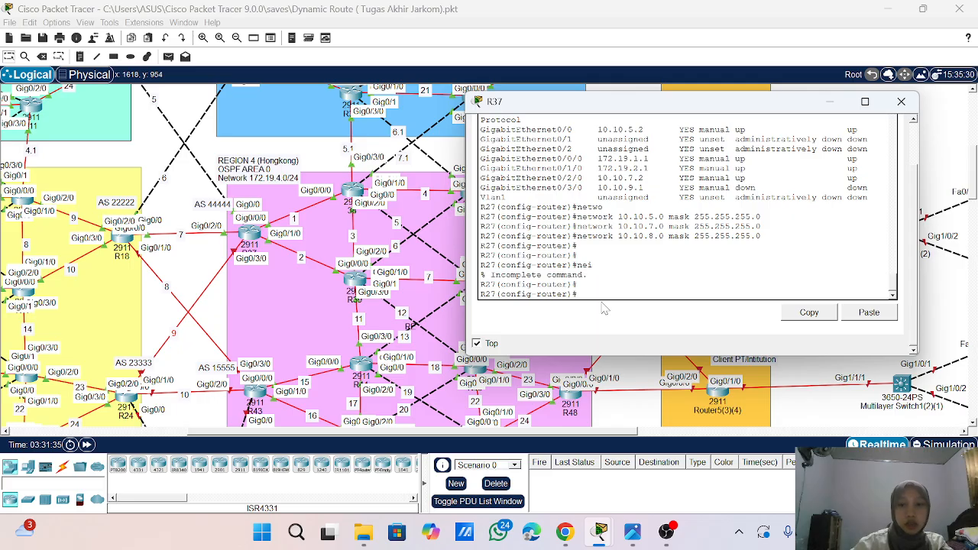
- Define BGP neighbor 10.10.5.1 with remote AS 12222 on R37
{"action": "type", "text": "nei"}
{"action": "key", "text": "Tab"}
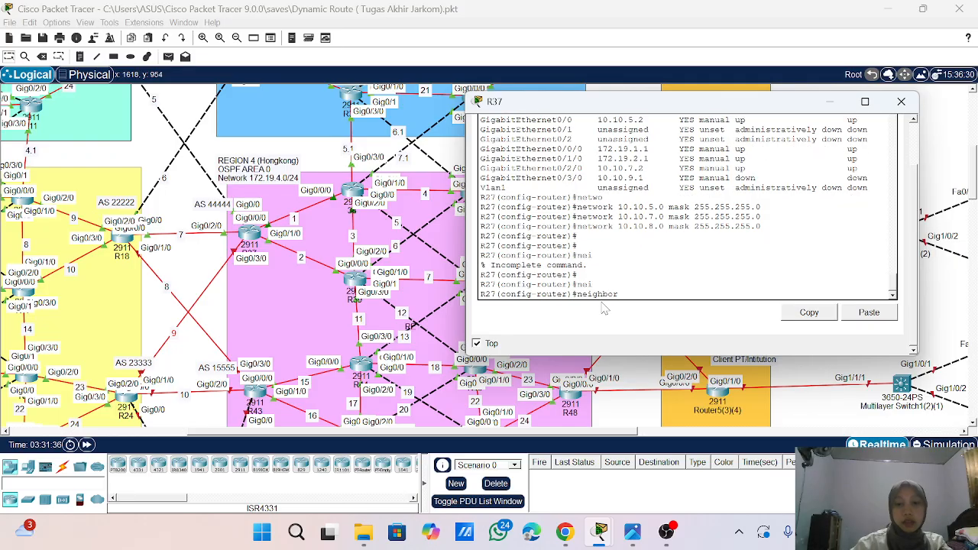
{"action": "type", "text": "10"}
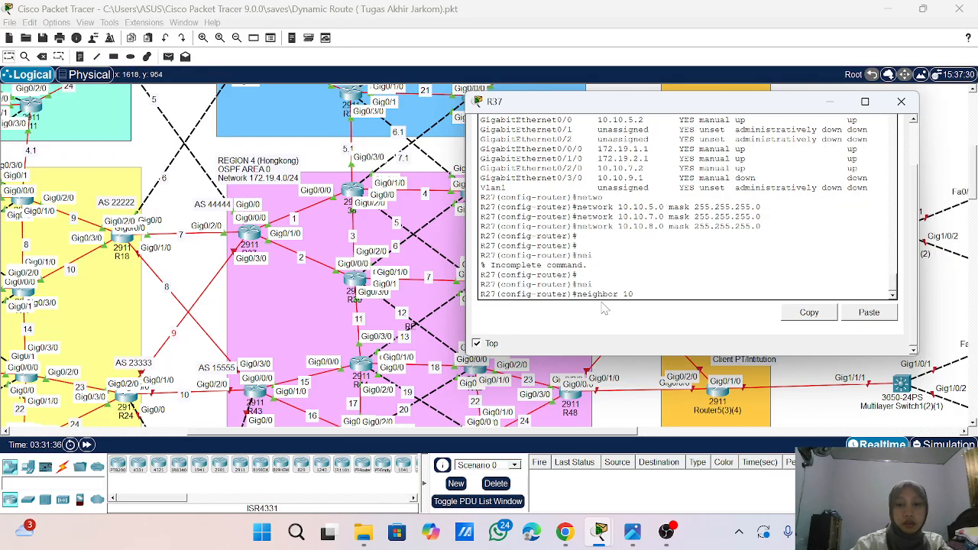
{"action": "type", "text": ".10."}
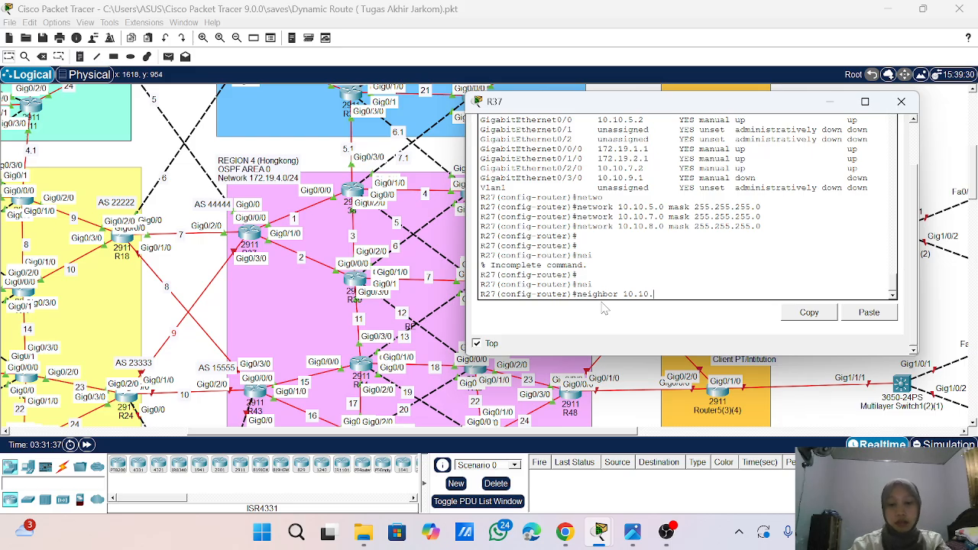
{"action": "type", "text": "5.1"}
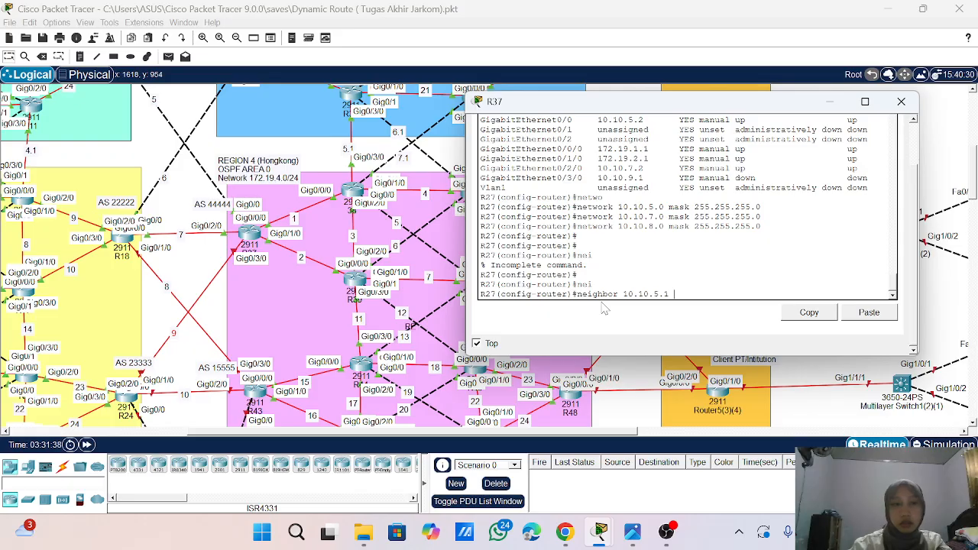
{"action": "scroll", "coordinate": [378, 286], "scroll_direction": "up", "scroll_amount": 5}
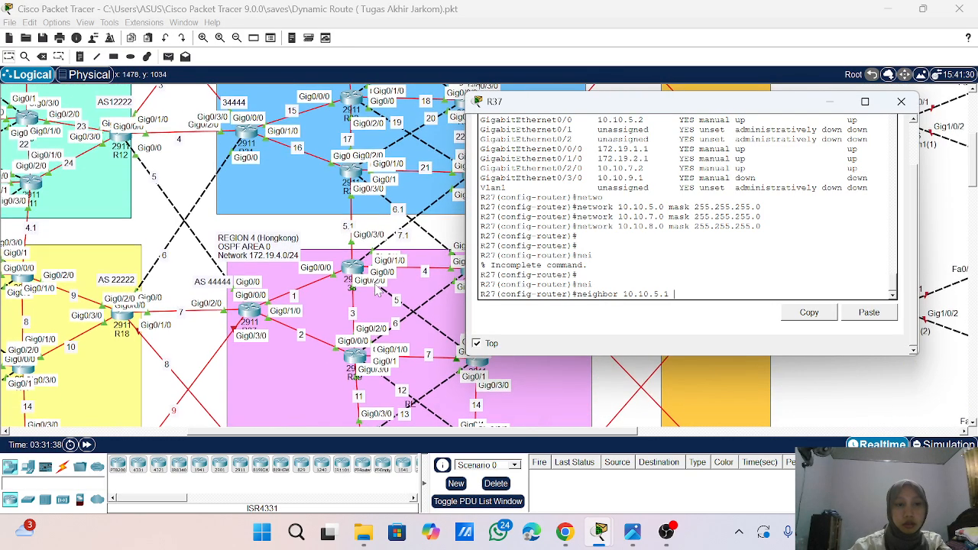
{"action": "scroll", "coordinate": [377, 286], "scroll_direction": "down", "scroll_amount": 1}
{"action": "type", "text": "1"}
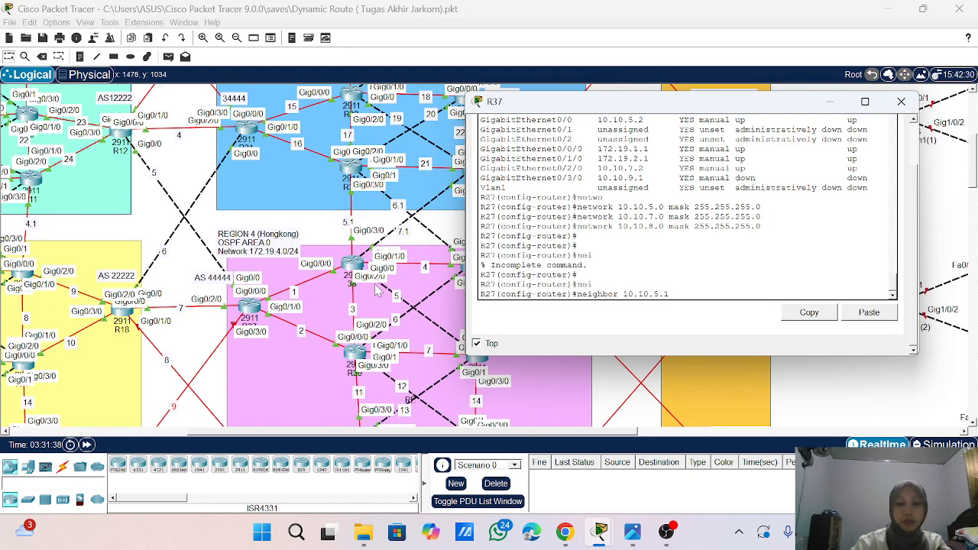
{"action": "type", "text": " remote"}
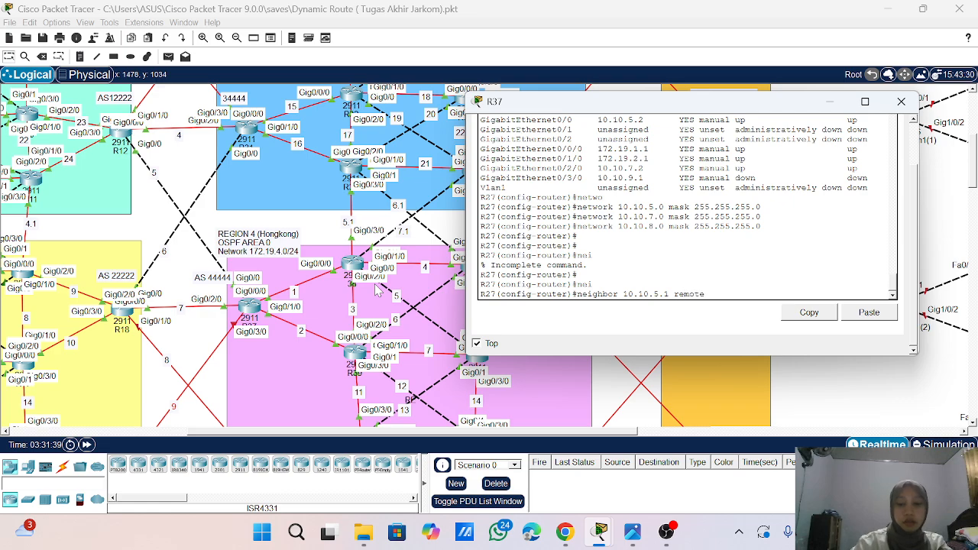
{"action": "type", "text": "-as"}
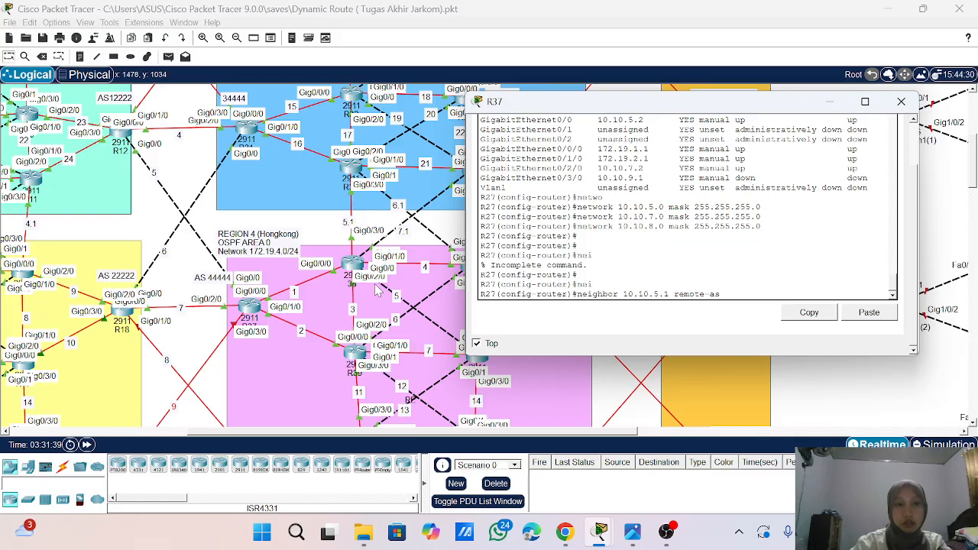
{"action": "type", "text": " 1222"}
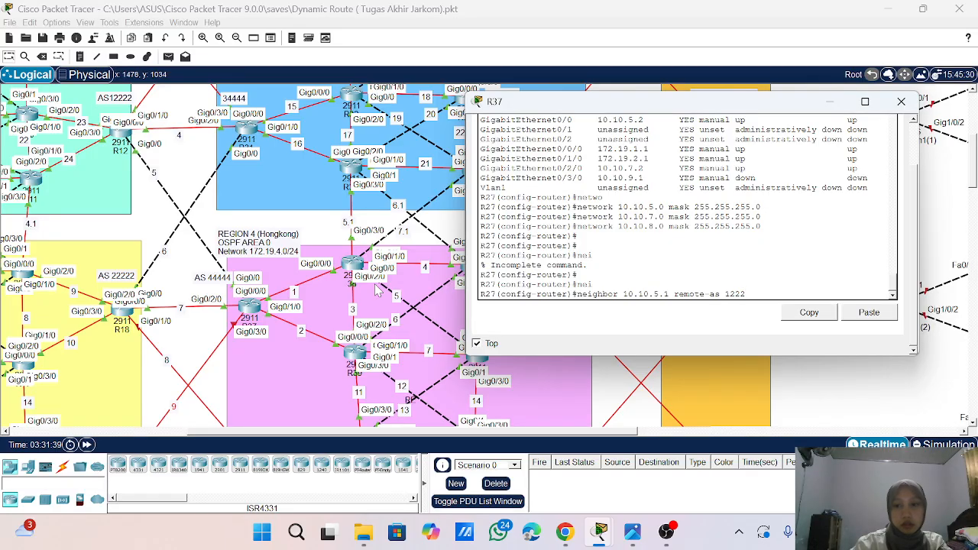
{"action": "type", "text": "2"}
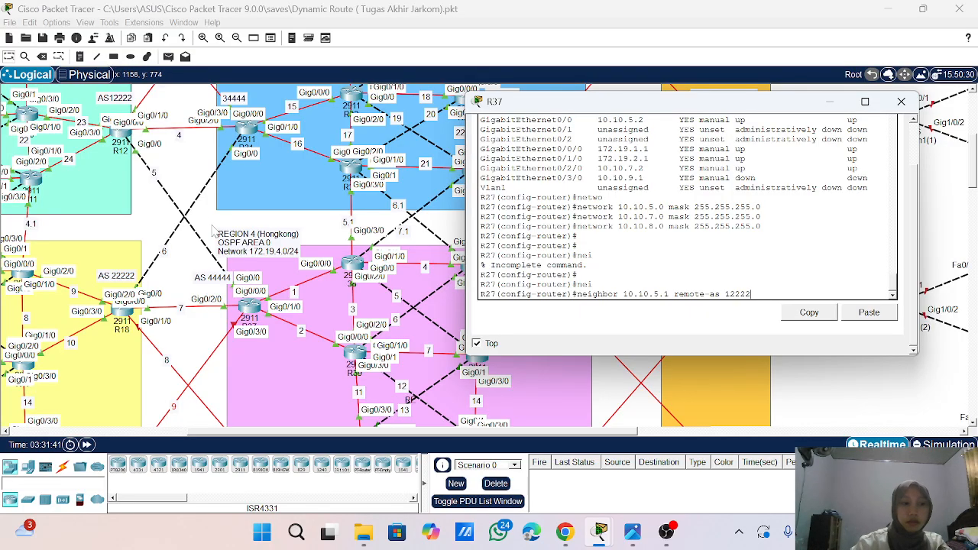
{"action": "key", "text": "Return"}
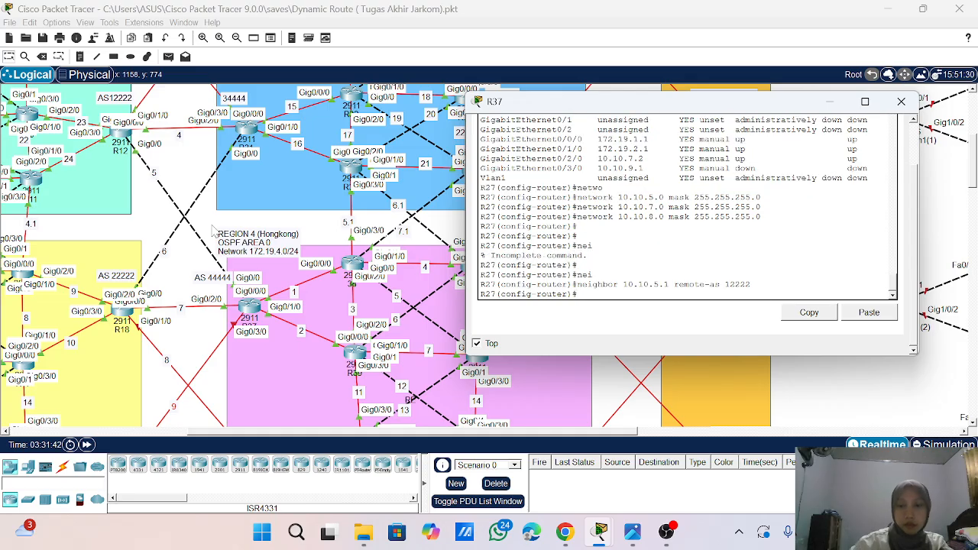
- Try to define BGP neighbor 10.10.7.1 with remote AS 12222 on R37
{"action": "key", "text": "Up"}
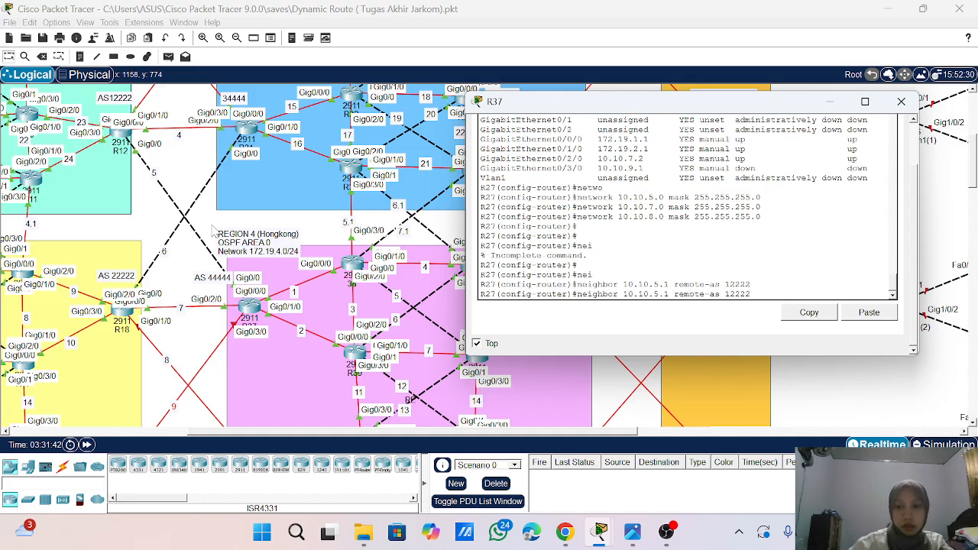
{"action": "key", "text": "Left"}
{"action": "key", "text": "Left"}
{"action": "key", "text": "Left"}
{"action": "key", "text": "Left"}
{"action": "key", "text": "Left"}
{"action": "key", "text": "Left"}
{"action": "key", "text": "Left"}
{"action": "key", "text": "Left"}
{"action": "key", "text": "Left"}
{"action": "key", "text": "Left"}
{"action": "key", "text": "Left"}
{"action": "key", "text": "Left"}
{"action": "key", "text": "Left"}
{"action": "key", "text": "Left"}
{"action": "key", "text": "Left"}
{"action": "key", "text": "Left"}
{"action": "key", "text": "Left"}
{"action": "key", "text": "Left"}
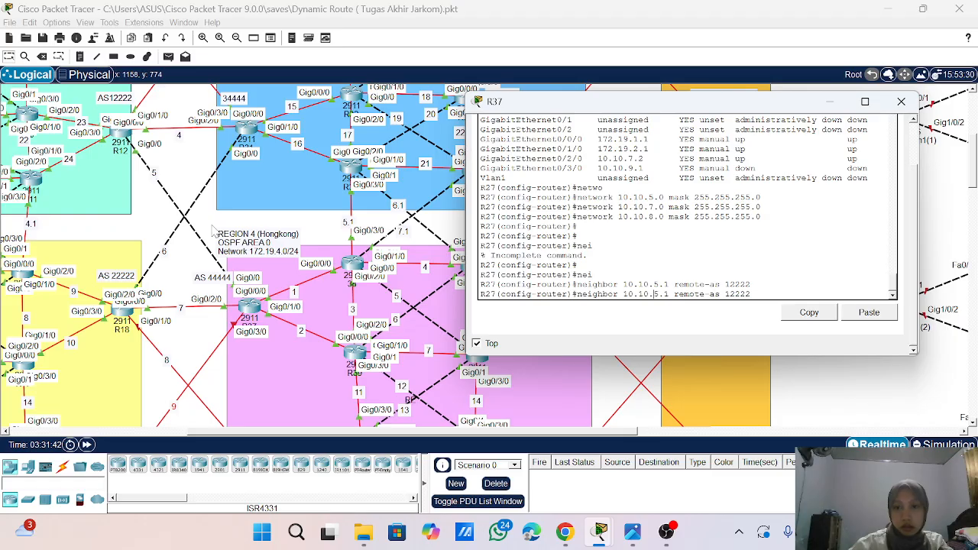
{"action": "key", "text": "BackSpace"}
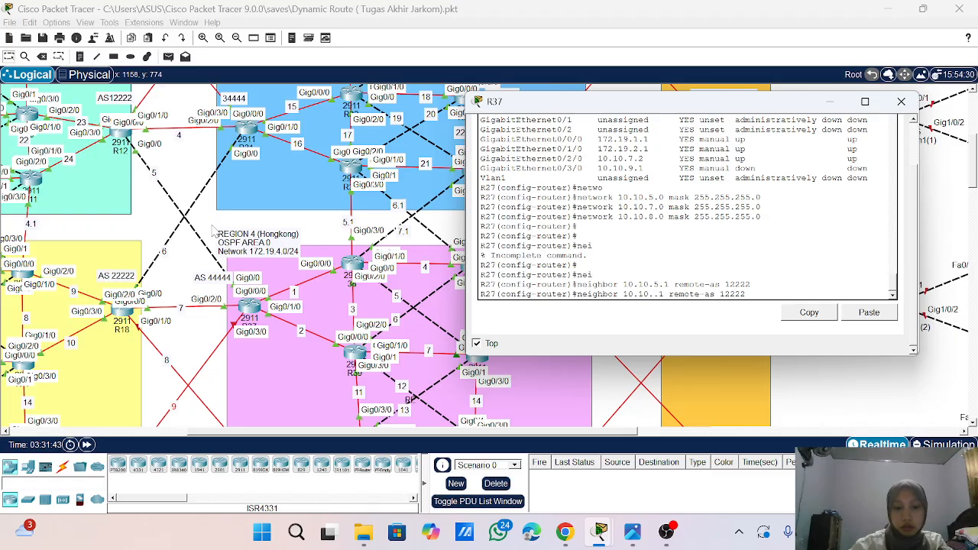
{"action": "type", "text": "7"}
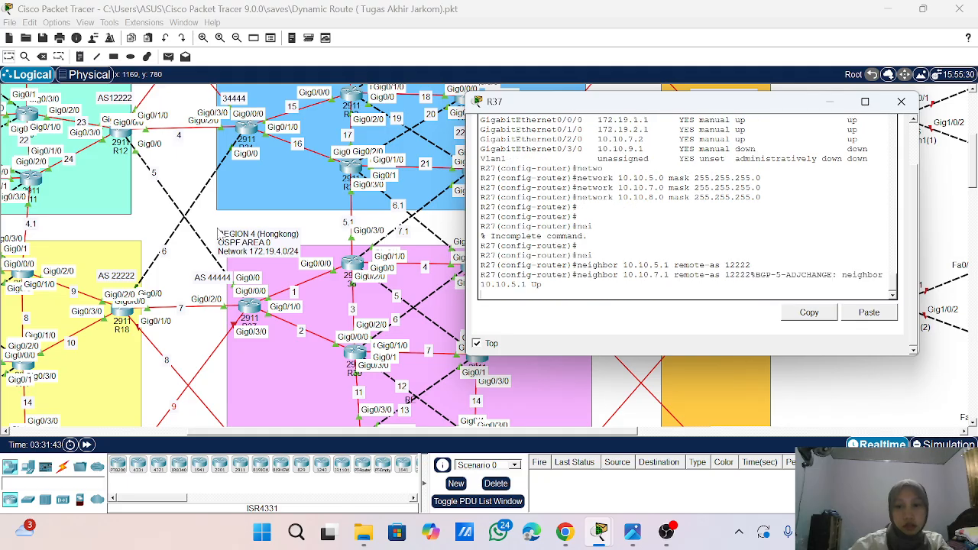
{"action": "key", "text": "Up"}
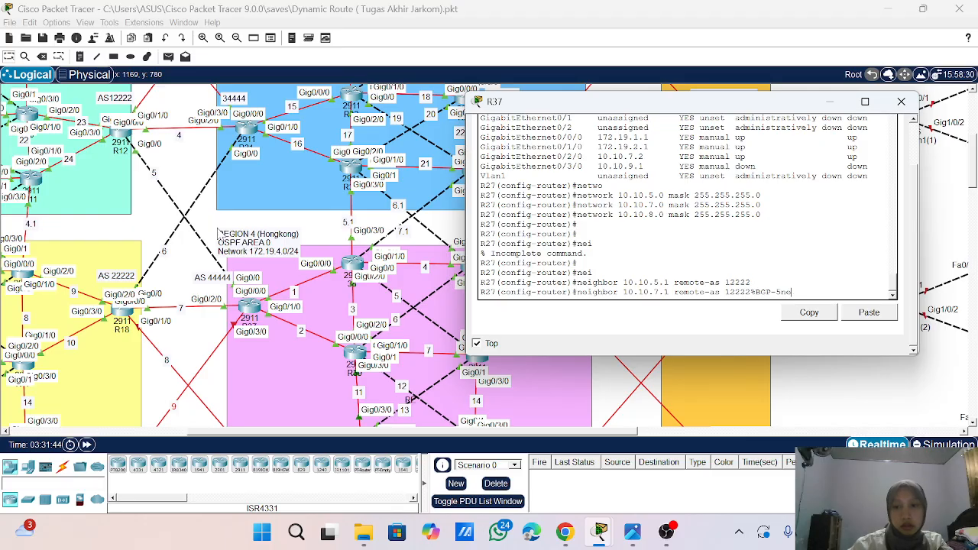
{"action": "key", "text": "BackSpace"}
{"action": "key", "text": "BackSpace"}
{"action": "key", "text": "BackSpace"}
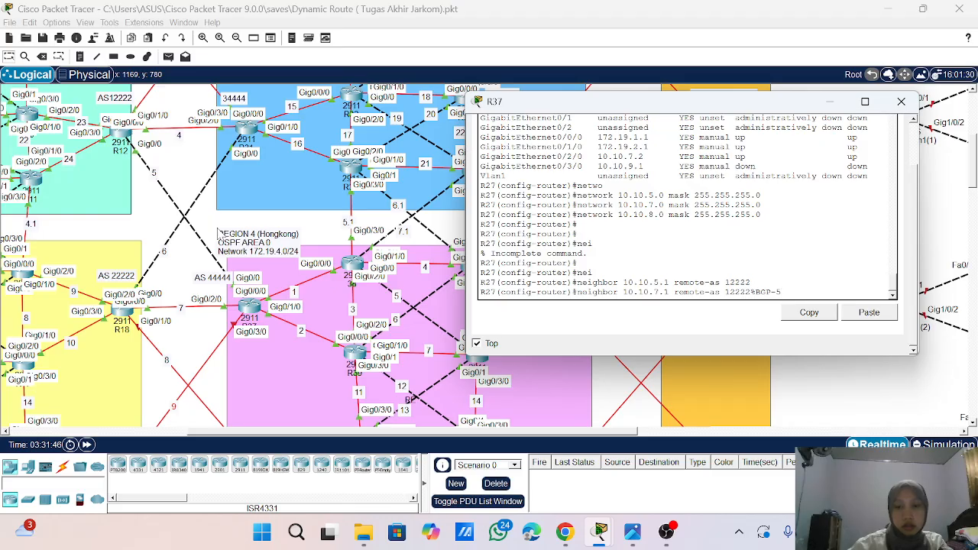
{"action": "key", "text": "Return"}
{"action": "key", "text": "Return"}
{"action": "key", "text": "Return"}
{"action": "key", "text": "Return"}
{"action": "key", "text": "Return"}
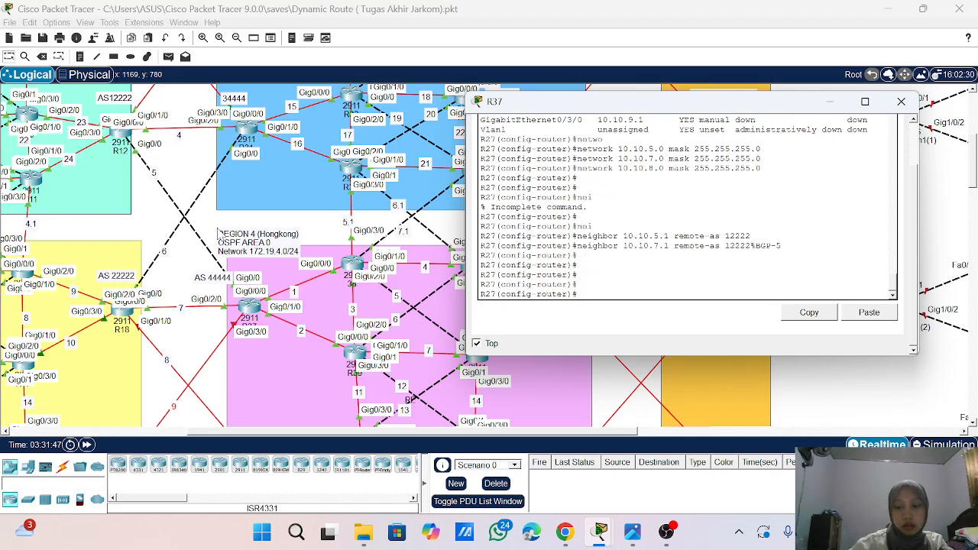
{"action": "key", "text": "Up"}
{"action": "key", "text": "Up"}
{"action": "key", "text": "Up"}
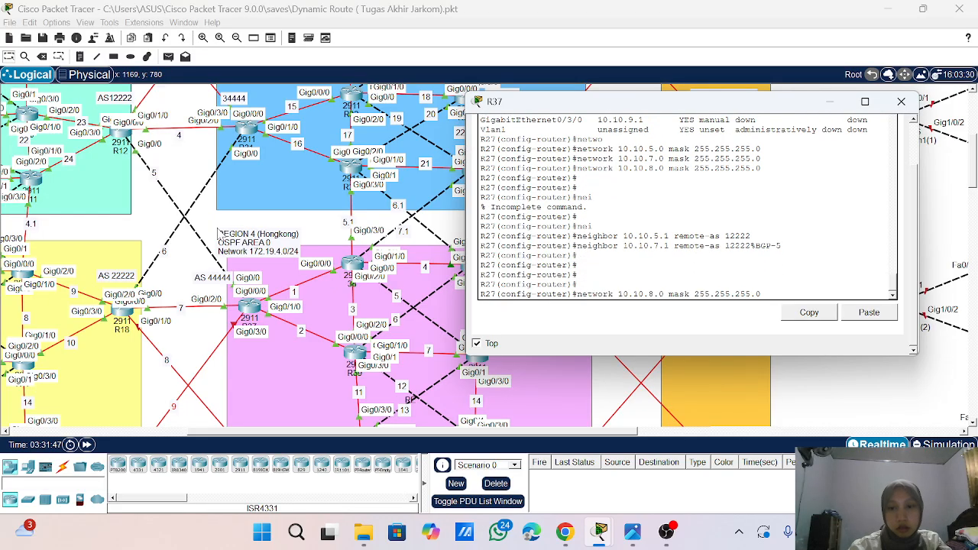
{"action": "key", "text": "Up"}
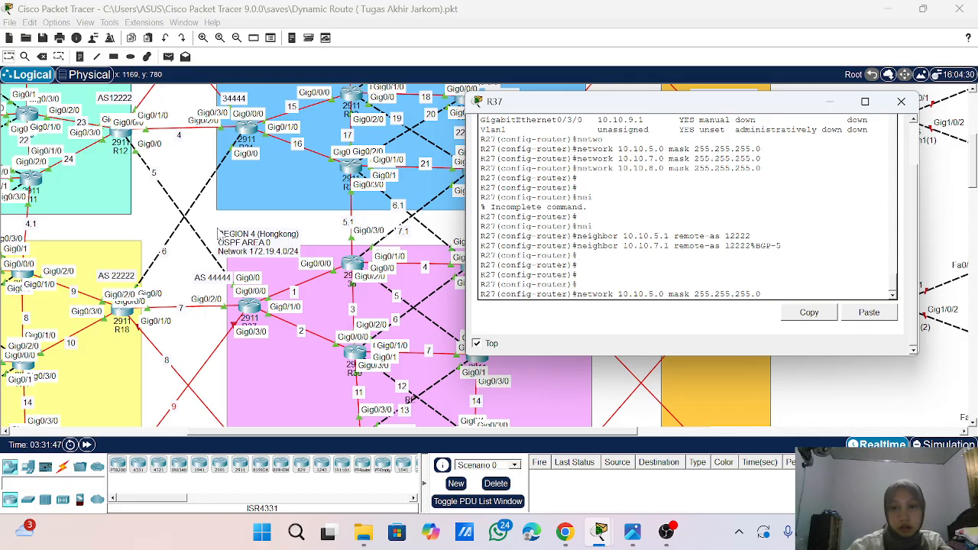
{"action": "key", "text": "Up"}
{"action": "key", "text": "Down"}
{"action": "key", "text": "BackSpace"}
{"action": "key", "text": "BackSpace"}
{"action": "key", "text": "BackSpace"}
{"action": "key", "text": "BackSpace"}
{"action": "key", "text": "BackSpace"}
{"action": "key", "text": "BackSpace"}
{"action": "key", "text": "BackSpace"}
{"action": "key", "text": "BackSpace"}
{"action": "key", "text": "BackSpace"}
{"action": "key", "text": "BackSpace"}
{"action": "key", "text": "BackSpace"}
{"action": "key", "text": "BackSpace"}
{"action": "key", "text": "BackSpace"}
{"action": "key", "text": "BackSpace"}
{"action": "key", "text": "BackSpace"}
{"action": "key", "text": "BackSpace"}
{"action": "key", "text": "BackSpace"}
{"action": "key", "text": "BackSpace"}
{"action": "key", "text": "BackSpace"}
{"action": "key", "text": "BackSpace"}
{"action": "key", "text": "BackSpace"}
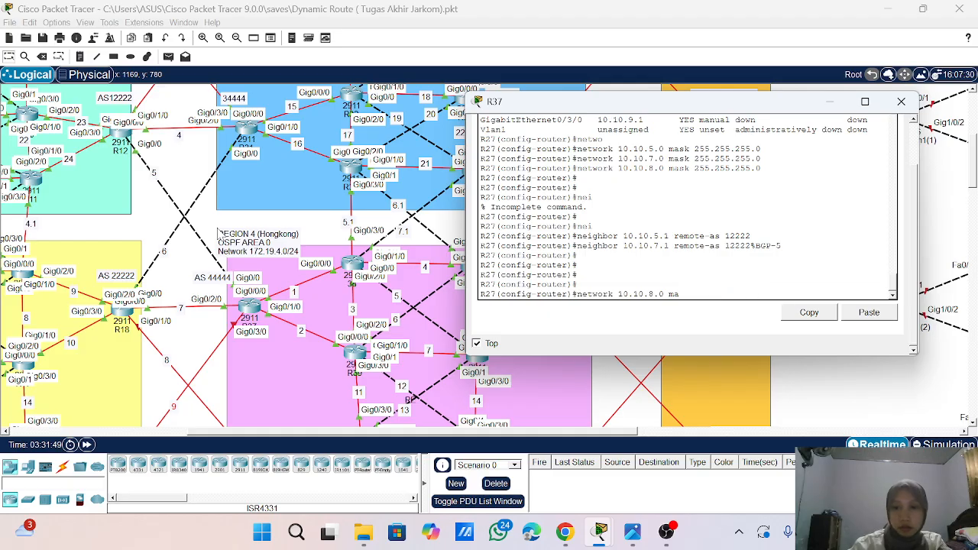
{"action": "key", "text": "BackSpace"}
{"action": "key", "text": "BackSpace"}
{"action": "key", "text": "BackSpace"}
{"action": "key", "text": "BackSpace"}
{"action": "key", "text": "BackSpace"}
{"action": "key", "text": "BackSpace"}
{"action": "key", "text": "BackSpace"}
- Define BGP neighbor 10.10.7.1 with remote AS 22222 on R37
{"action": "type", "text": "nei"}
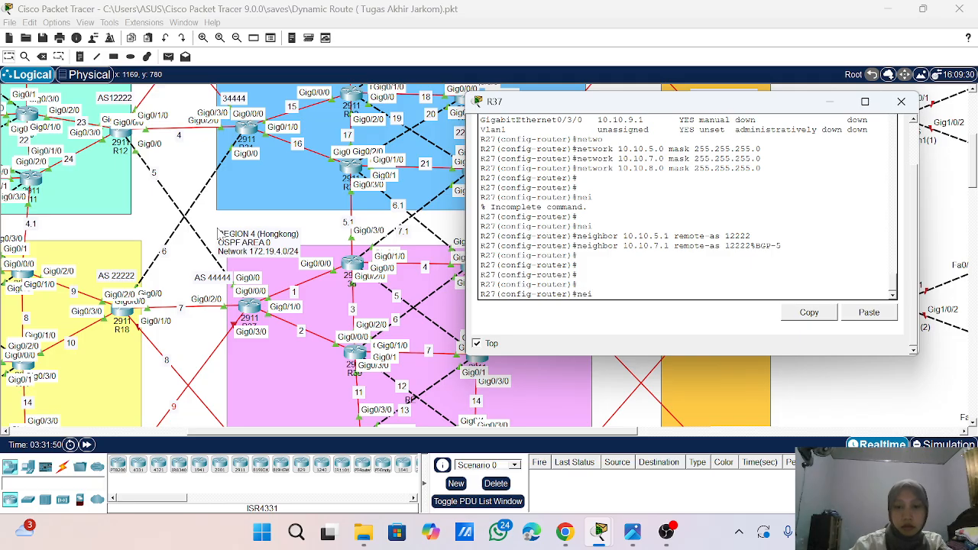
{"action": "key", "text": "Tab"}
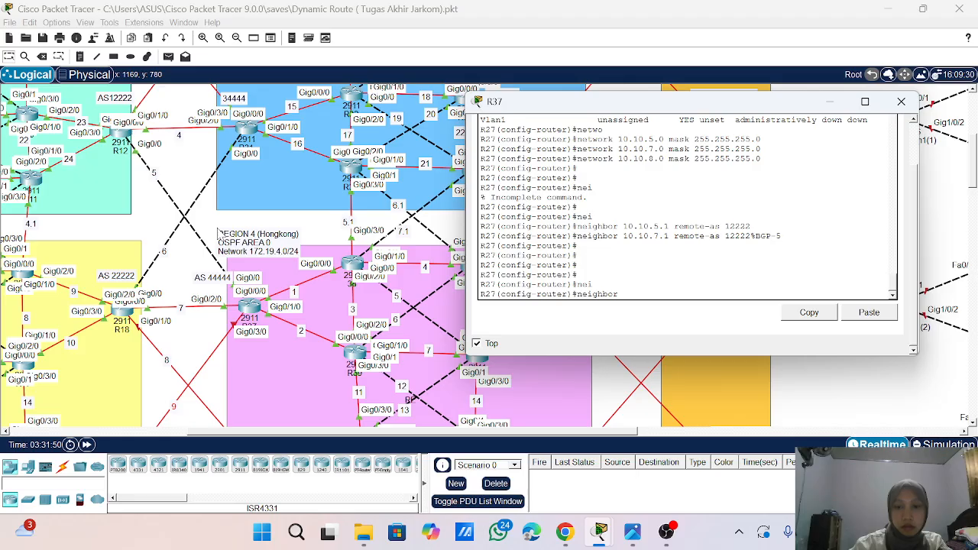
{"action": "type", "text": "10.10"}
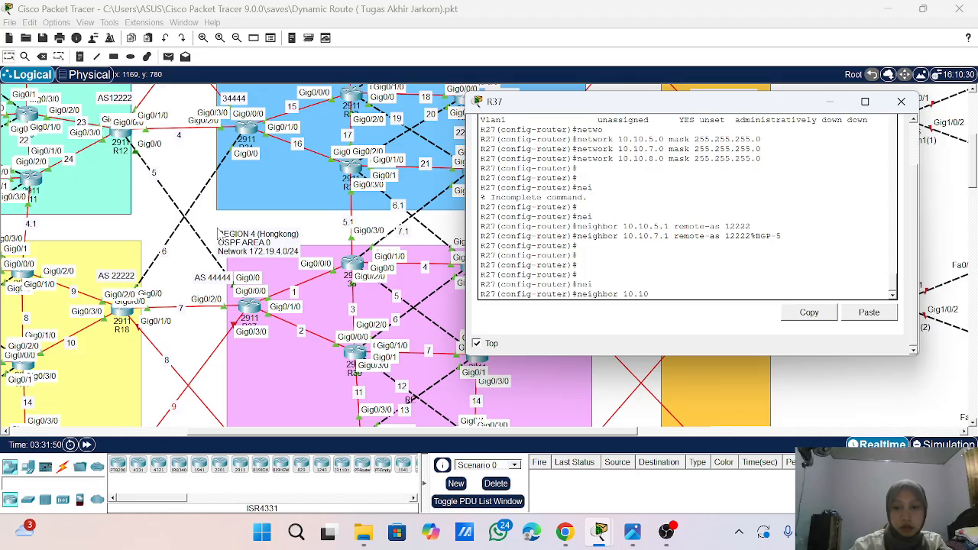
{"action": "type", "text": ".7.1 "}
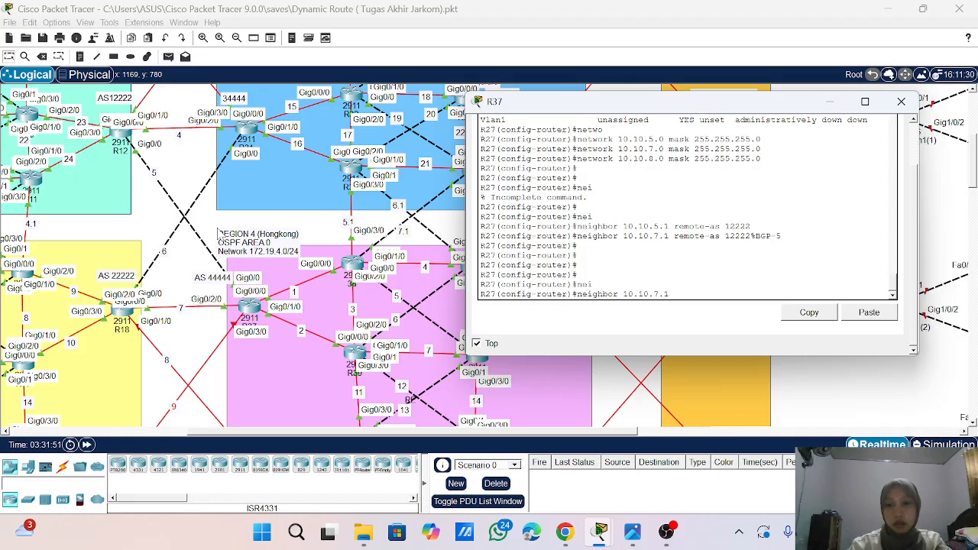
{"action": "type", "text": "remote"}
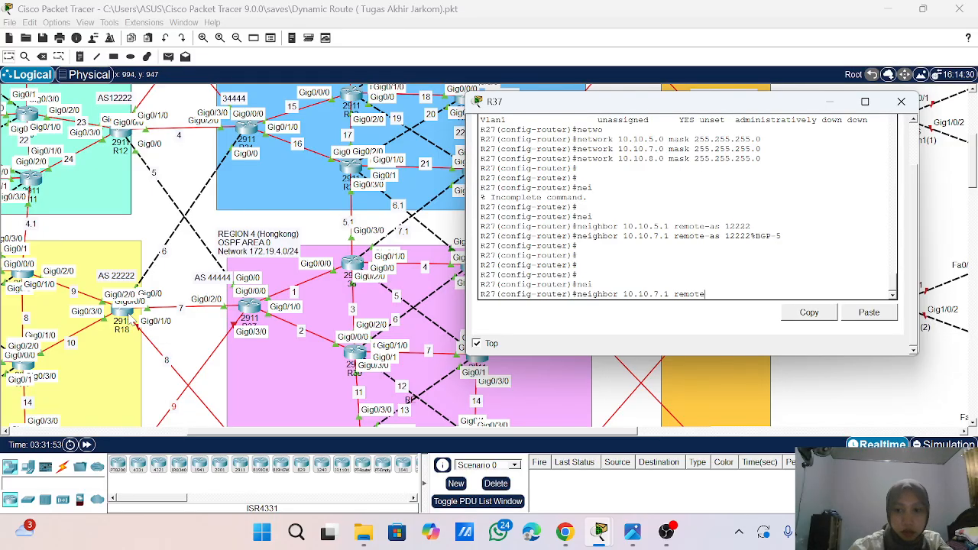
{"action": "type", "text": "-as "}
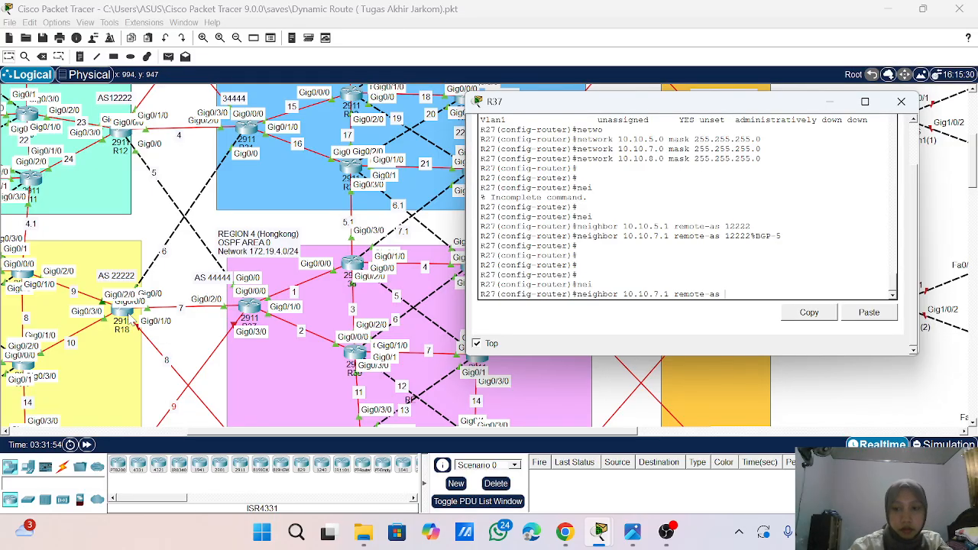
{"action": "type", "text": "2222"}
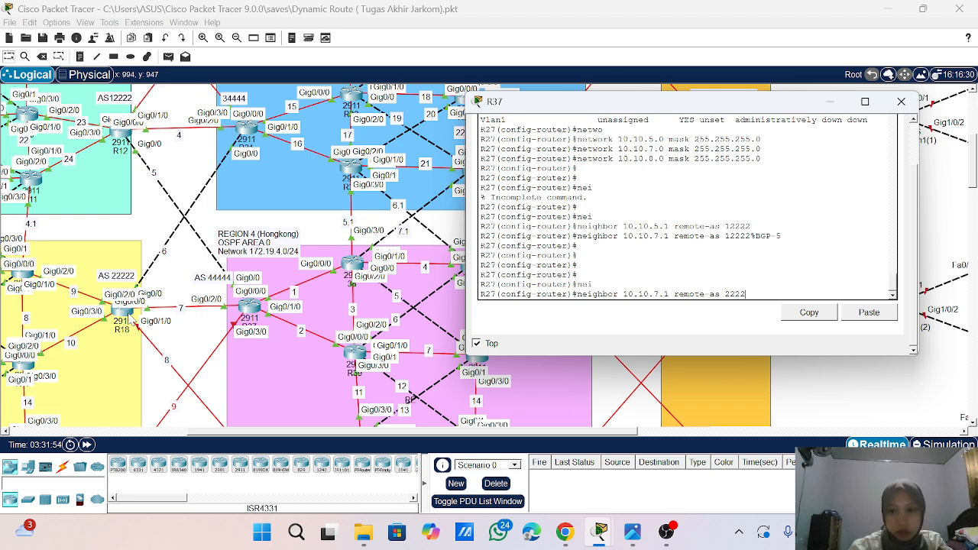
{"action": "type", "text": "2"}
{"action": "key", "text": "Return"}
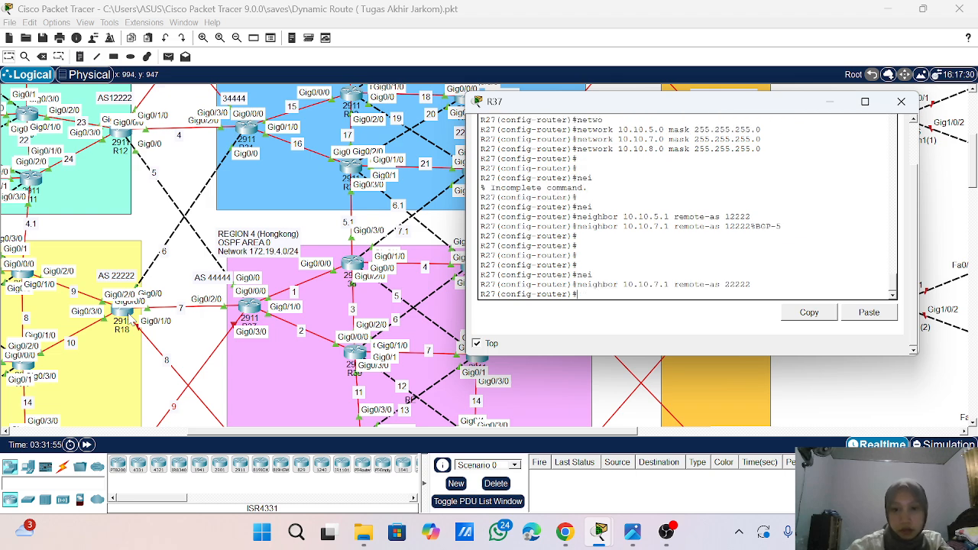
- Define BGP neighbor 10.10.8.2 with remote AS 23333 on R37
{"action": "key", "text": "Up"}
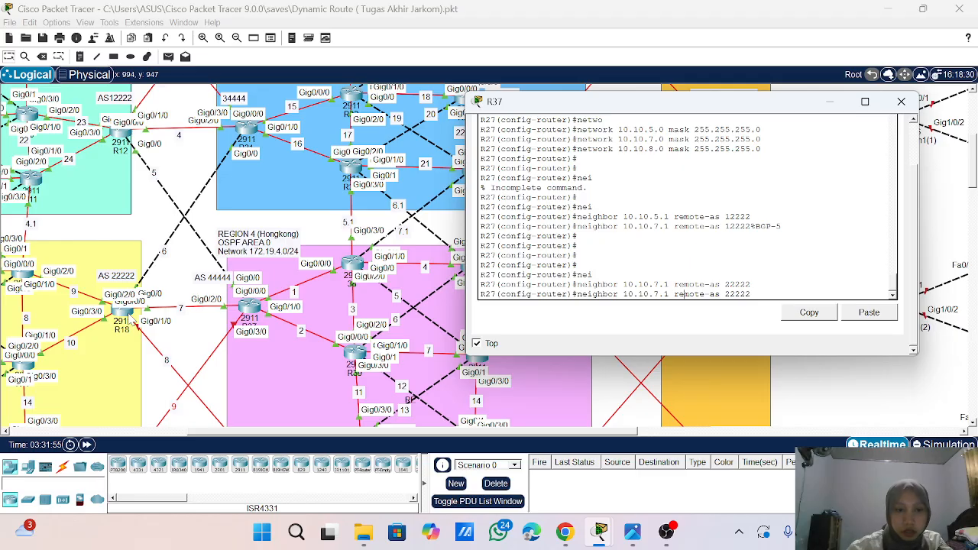
{"action": "key", "text": "Left"}
{"action": "key", "text": "Left"}
{"action": "key", "text": "Left"}
{"action": "key", "text": "Left"}
{"action": "key", "text": "Left"}
{"action": "key", "text": "Left"}
{"action": "key", "text": "Left"}
{"action": "key", "text": "Left"}
{"action": "key", "text": "Left"}
{"action": "key", "text": "Left"}
{"action": "key", "text": "Left"}
{"action": "key", "text": "Left"}
{"action": "key", "text": "Left"}
{"action": "key", "text": "Left"}
{"action": "key", "text": "Left"}
{"action": "key", "text": "Left"}
{"action": "key", "text": "Left"}
{"action": "key", "text": "Left"}
{"action": "key", "text": "BackSpace"}
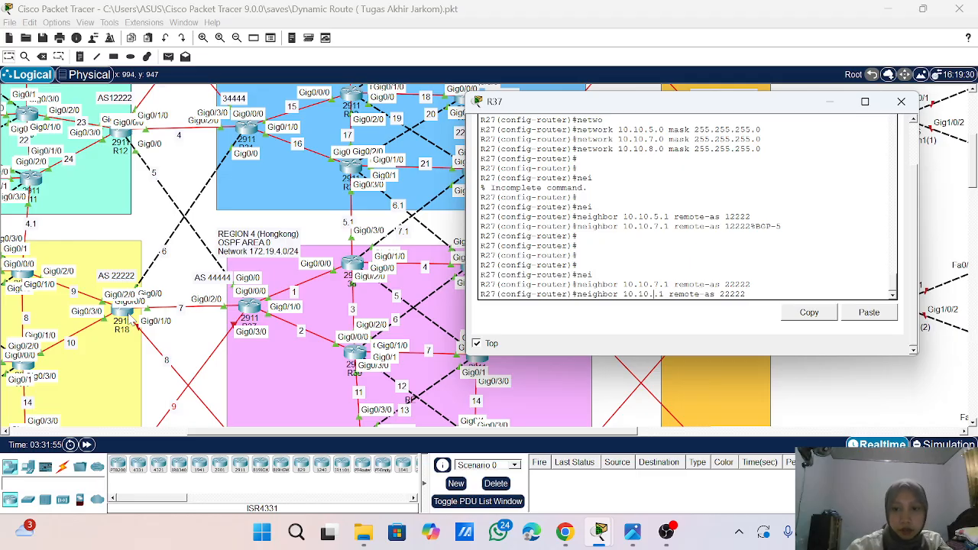
{"action": "type", "text": "8"}
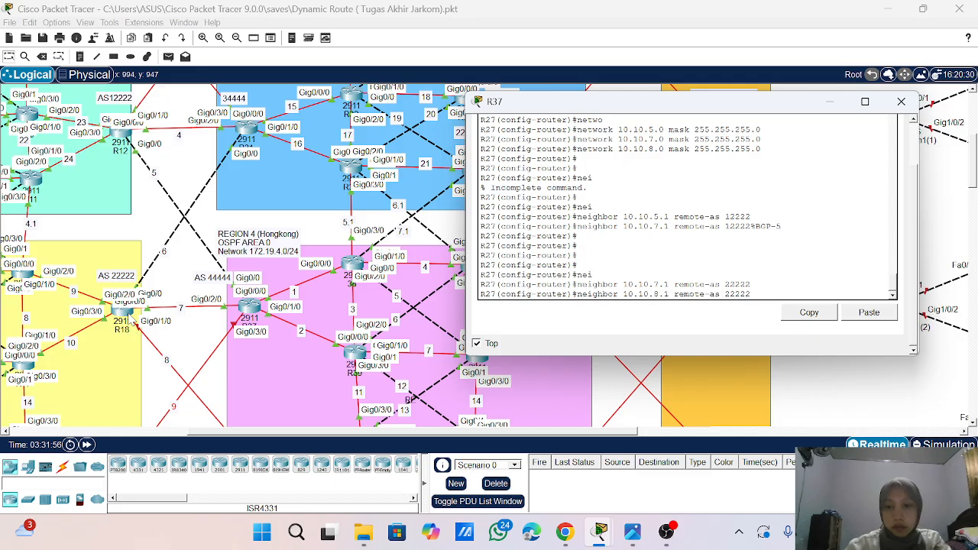
{"action": "key", "text": "BackSpace"}
{"action": "type", "text": "2"}
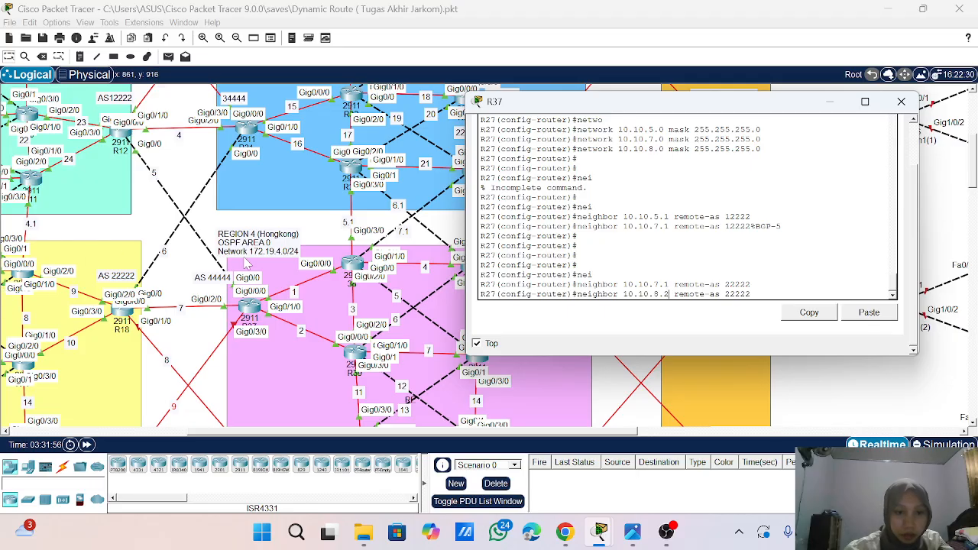
{"action": "scroll", "coordinate": [249, 268], "scroll_direction": "down", "scroll_amount": 3}
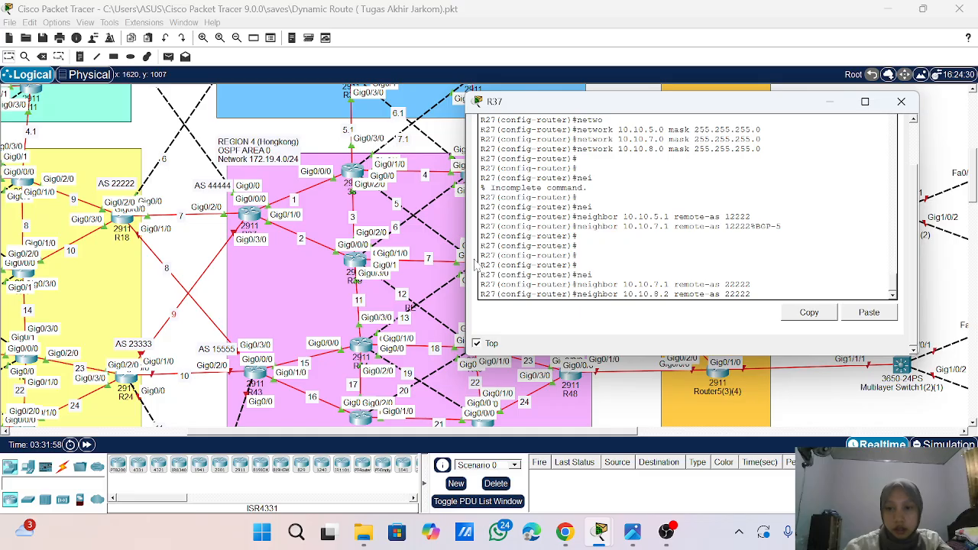
{"action": "key", "text": "BackSpace"}
{"action": "key", "text": "BackSpace"}
{"action": "key", "text": "BackSpace"}
{"action": "type", "text": "3333"}
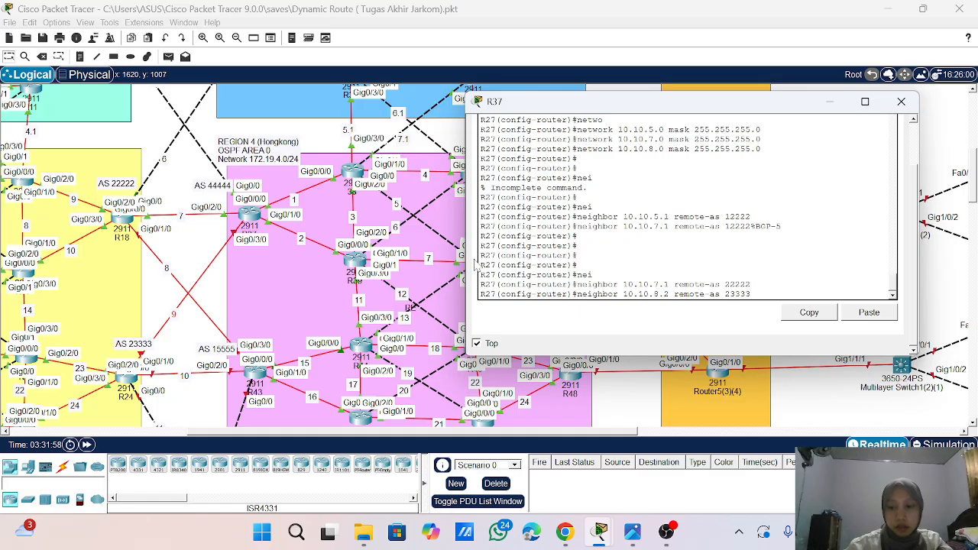
{"action": "key", "text": "Return"}
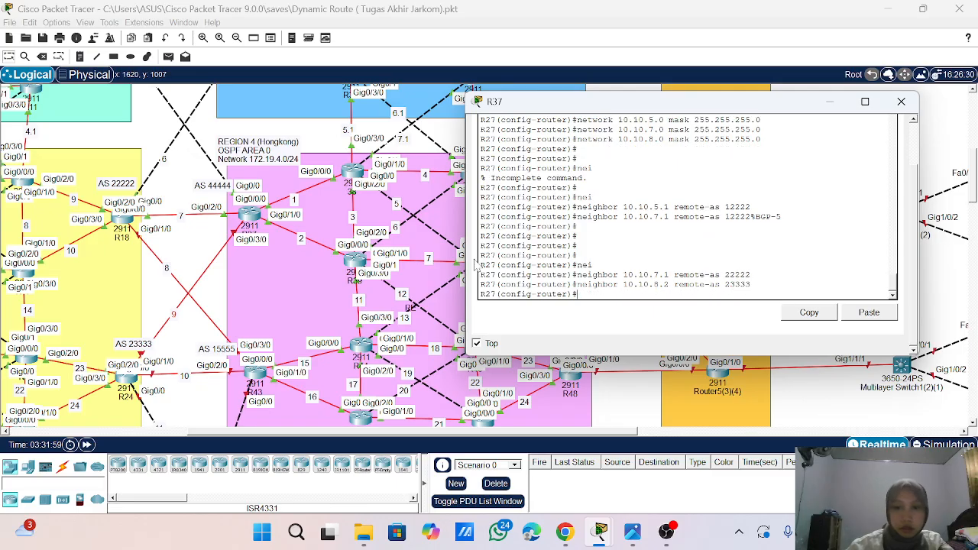
{"action": "key", "text": "Return"}
{"action": "key", "text": "Return"}
{"action": "key", "text": "Return"}
{"action": "key", "text": "Return"}
{"action": "key", "text": "Return"}
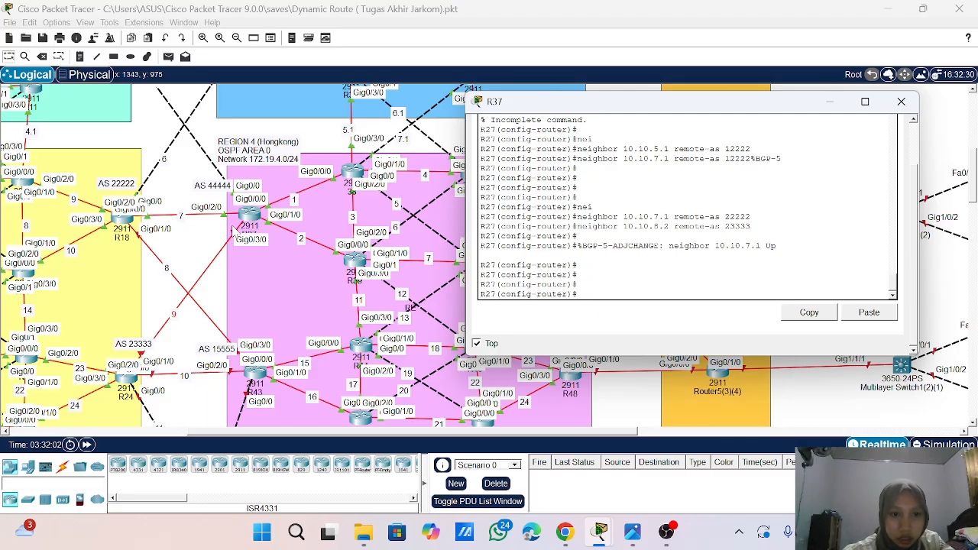
- Check R37's interface addresses in the earlier console output and remove BGP neighbor 10.10.8.2 with remote AS 23333
{"action": "left_click", "coordinate": [176, 316]}
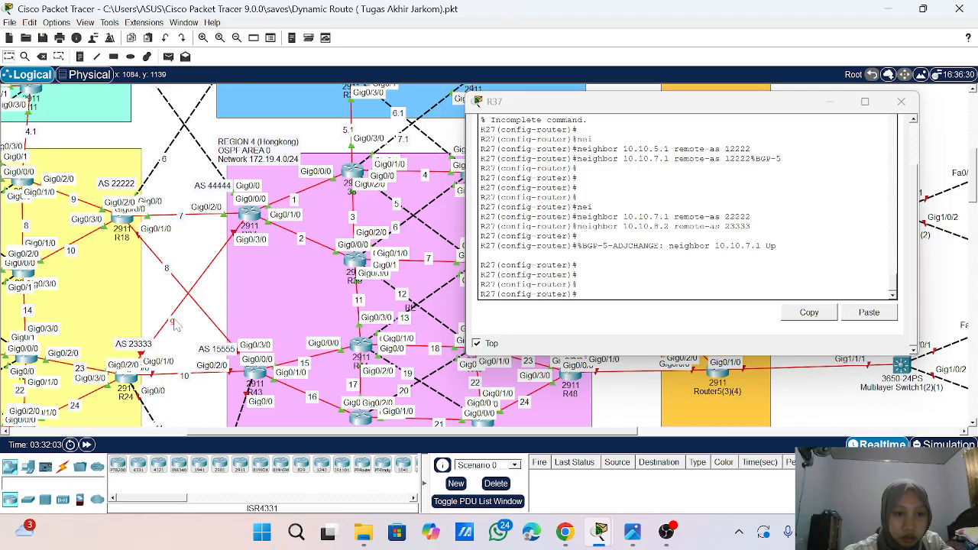
{"action": "scroll", "coordinate": [687, 207], "scroll_direction": "up", "scroll_amount": 6}
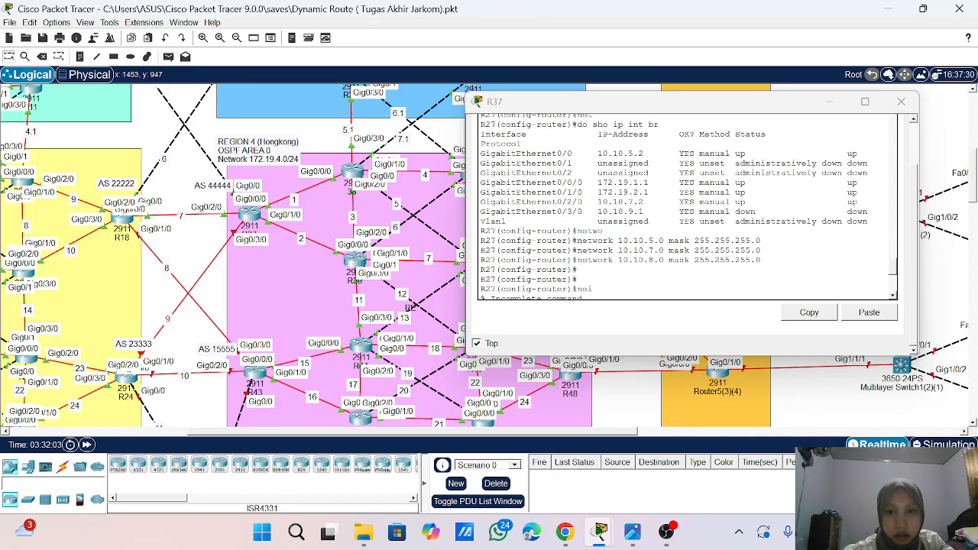
{"action": "scroll", "coordinate": [687, 206], "scroll_direction": "up", "scroll_amount": 8}
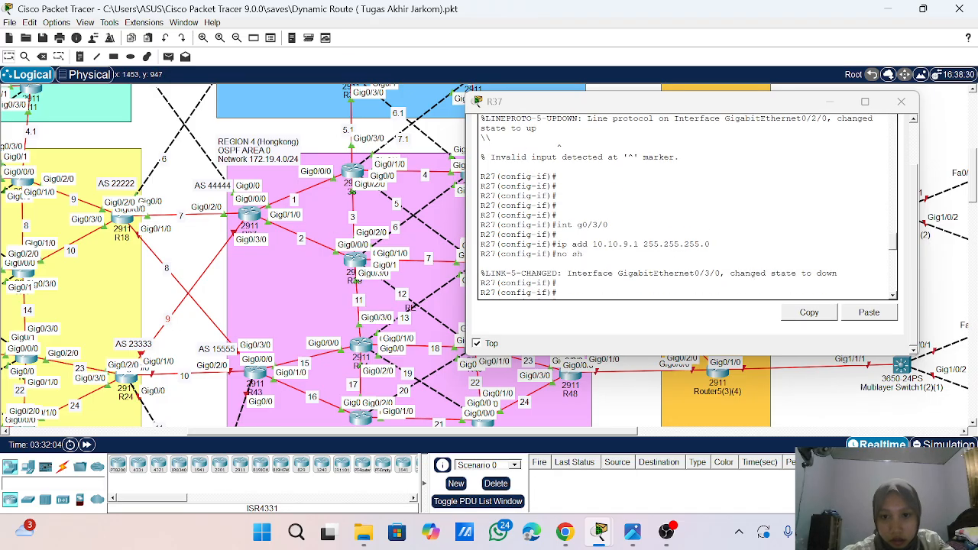
{"action": "scroll", "coordinate": [688, 206], "scroll_direction": "up", "scroll_amount": 4}
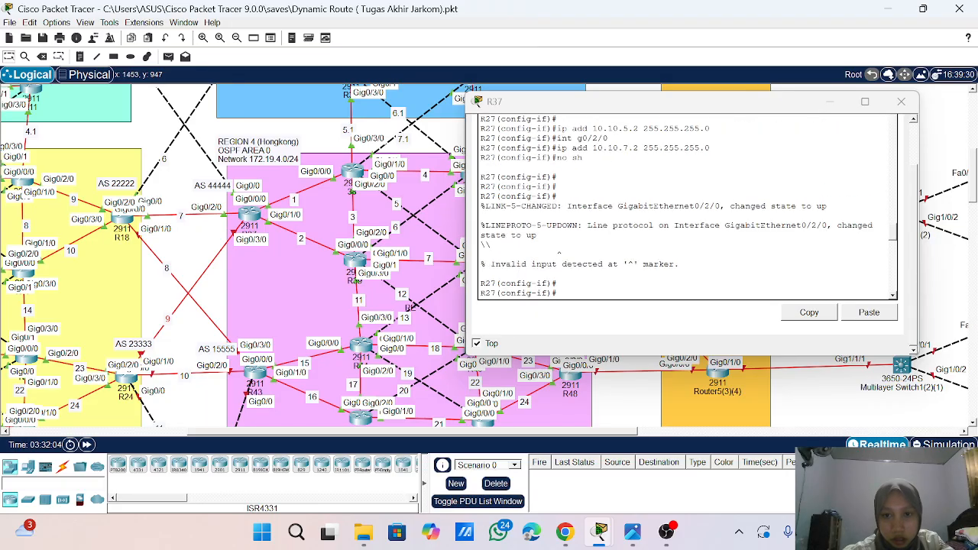
{"action": "scroll", "coordinate": [687, 207], "scroll_direction": "down", "scroll_amount": 12}
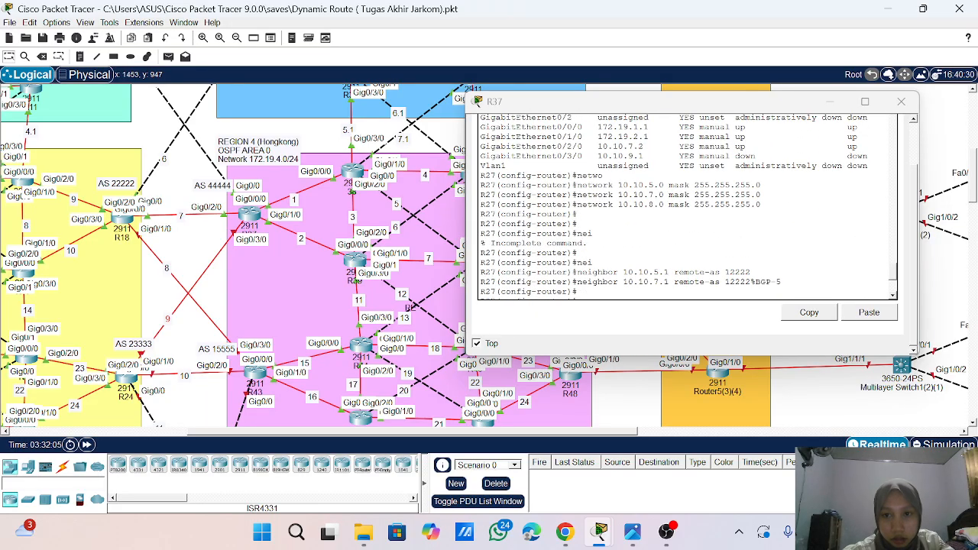
{"action": "scroll", "coordinate": [688, 207], "scroll_direction": "down", "scroll_amount": 4}
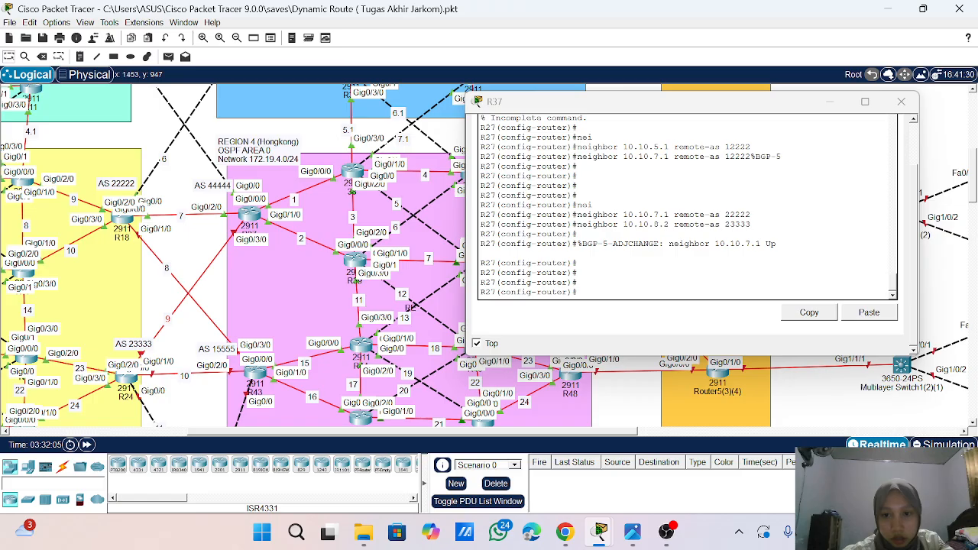
{"action": "key", "text": "Up"}
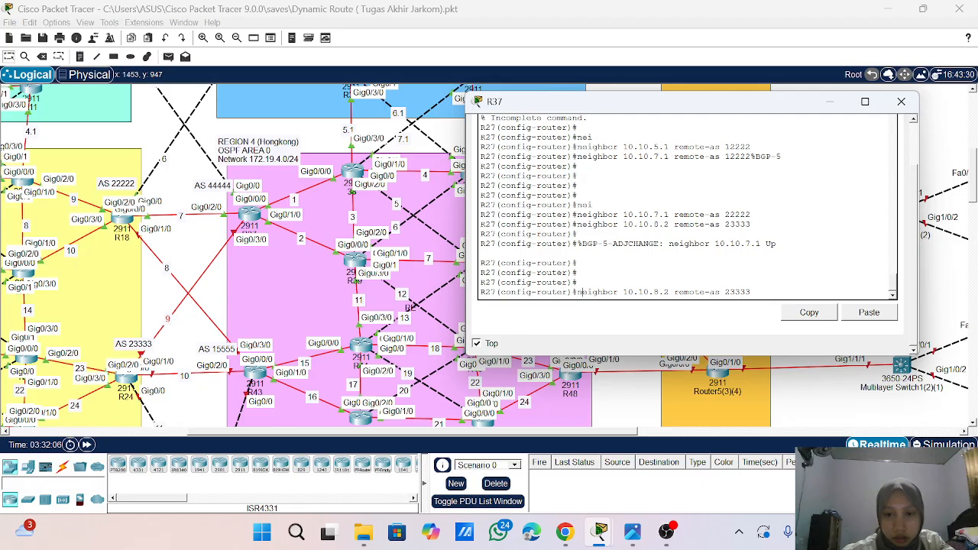
{"action": "type", "text": "no"}
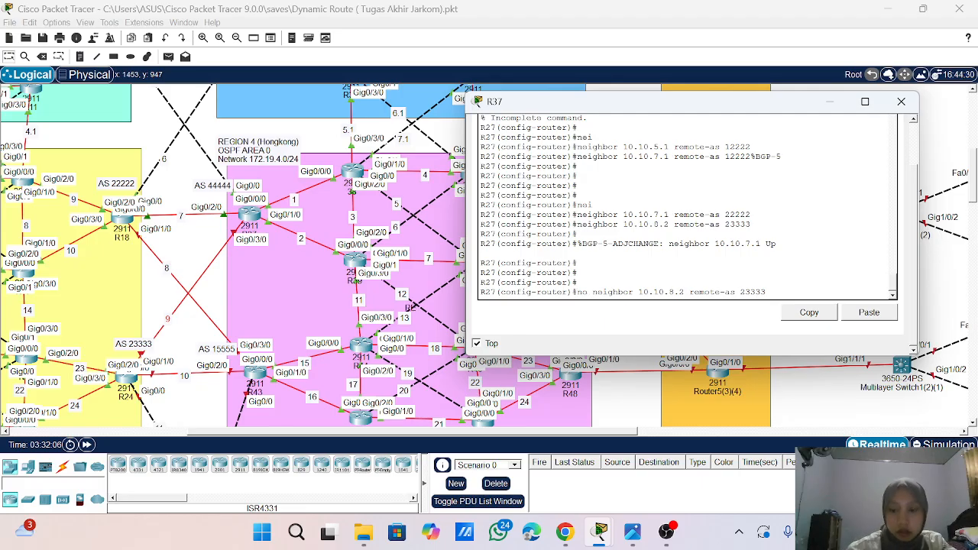
{"action": "key", "text": "Return"}
- Define BGP neighbor 10.10.9.2 with remote AS 23333 on R37
{"action": "key", "text": "Up"}
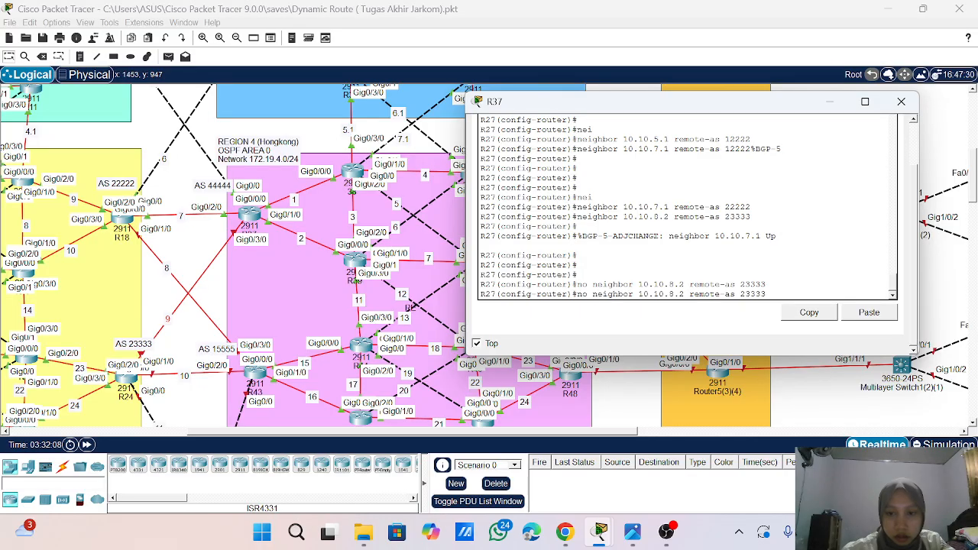
{"action": "key", "text": "ctrl+a"}
{"action": "key", "text": "Delete"}
{"action": "key", "text": "Delete"}
{"action": "key", "text": "Delete"}
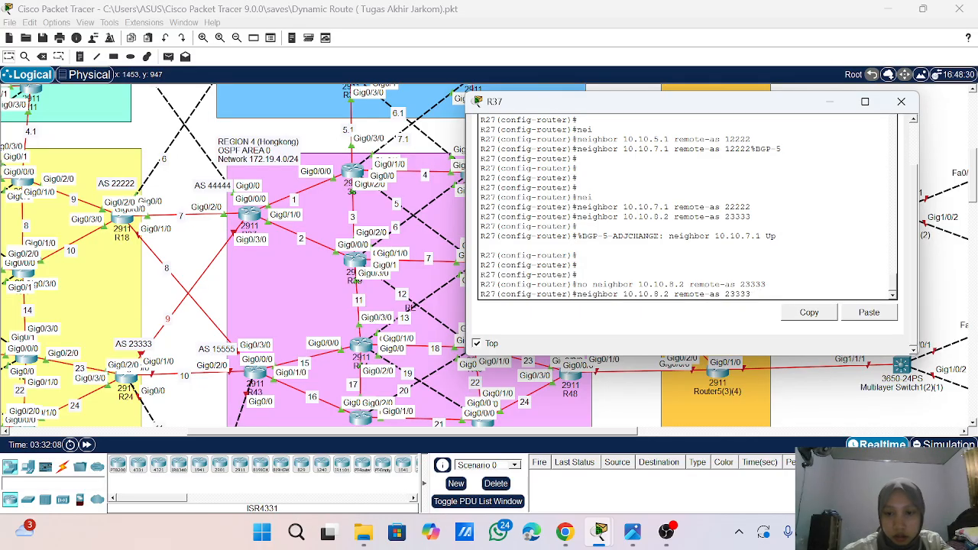
{"action": "key", "text": "BackSpace"}
{"action": "type", "text": "9"}
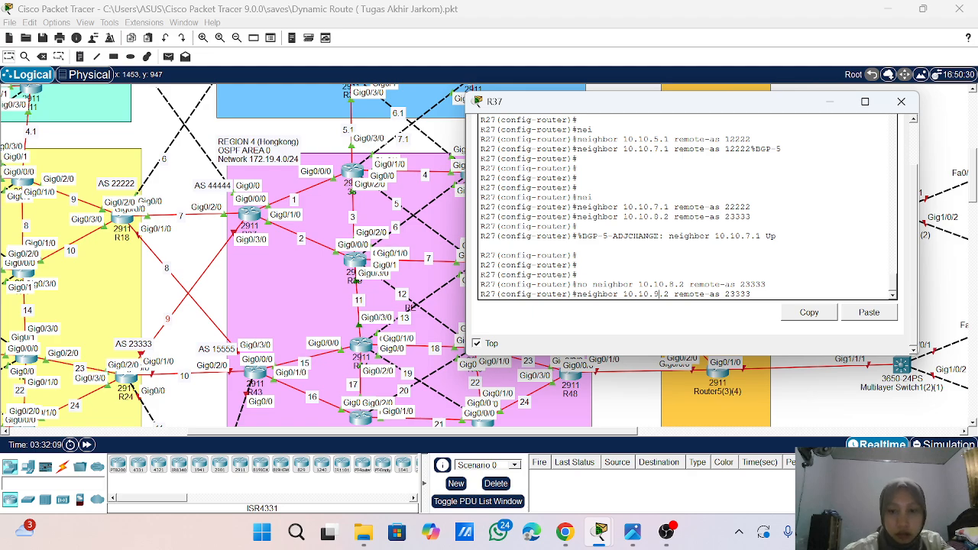
{"action": "key", "text": "Return"}
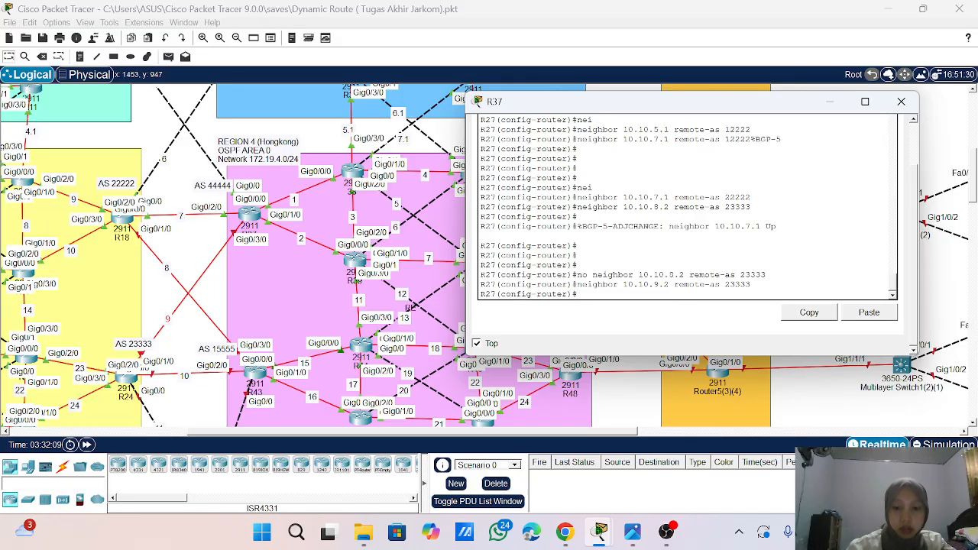
- Display the BGP summary on R37 and compare its neighbors with the commands entered earlier
{"action": "type", "text": "do sho"}
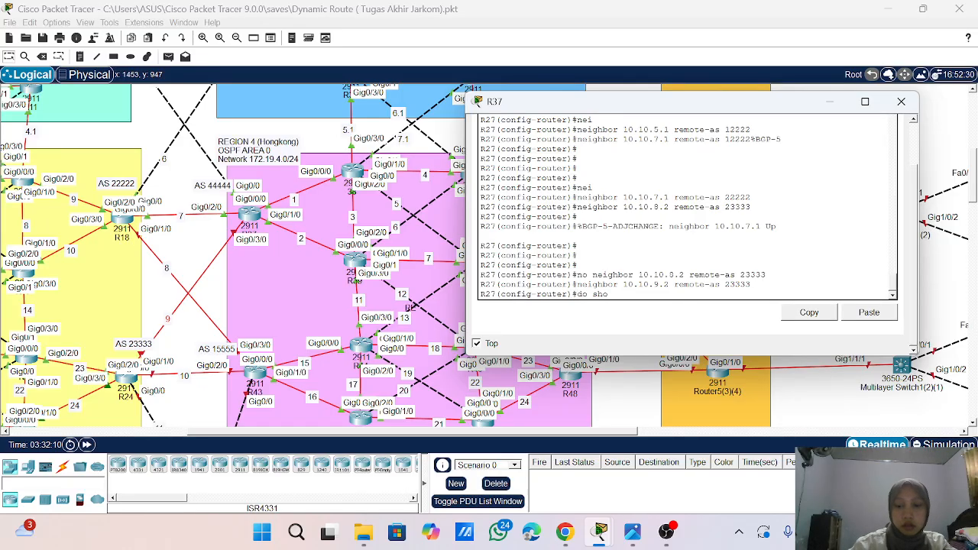
{"action": "type", "text": " ip bgp s"}
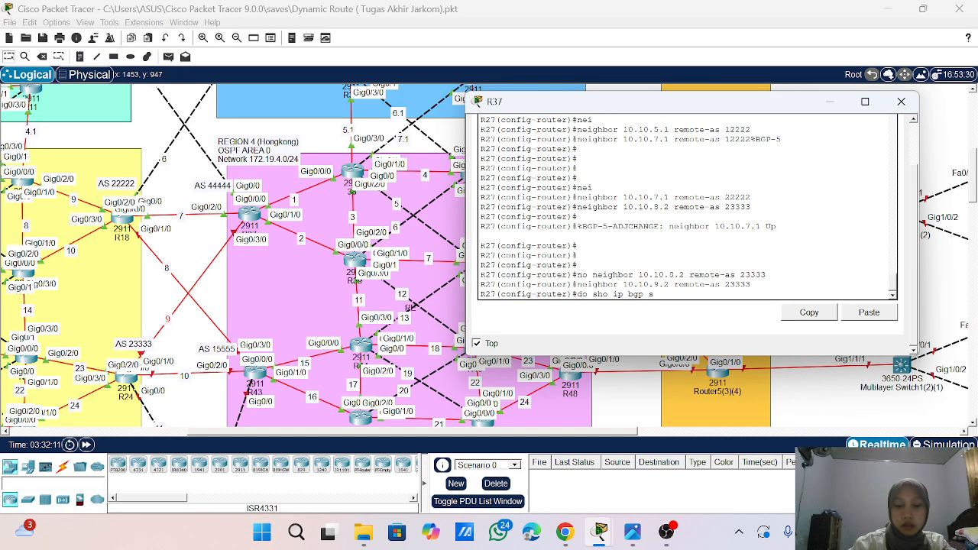
{"action": "type", "text": "u"}
{"action": "key", "text": "Tab"}
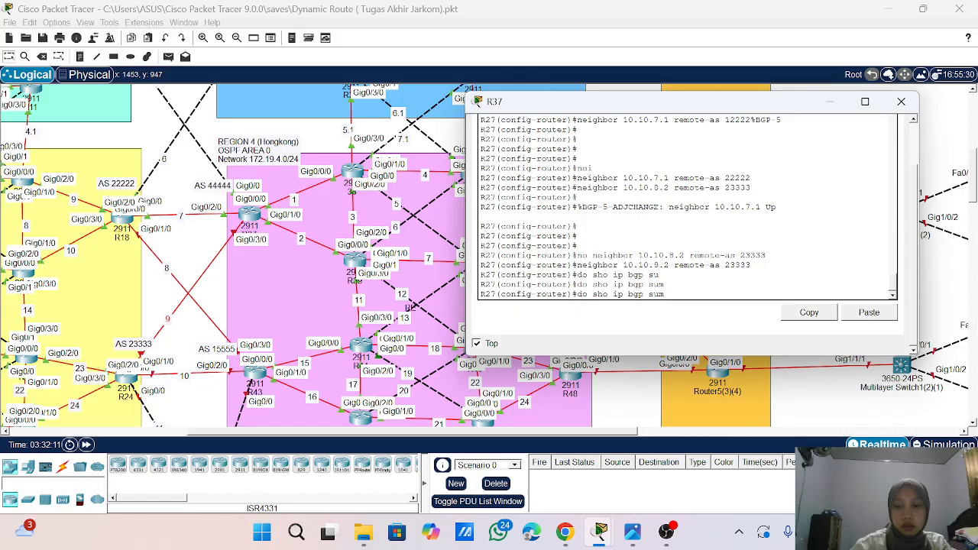
{"action": "key", "text": "Return"}
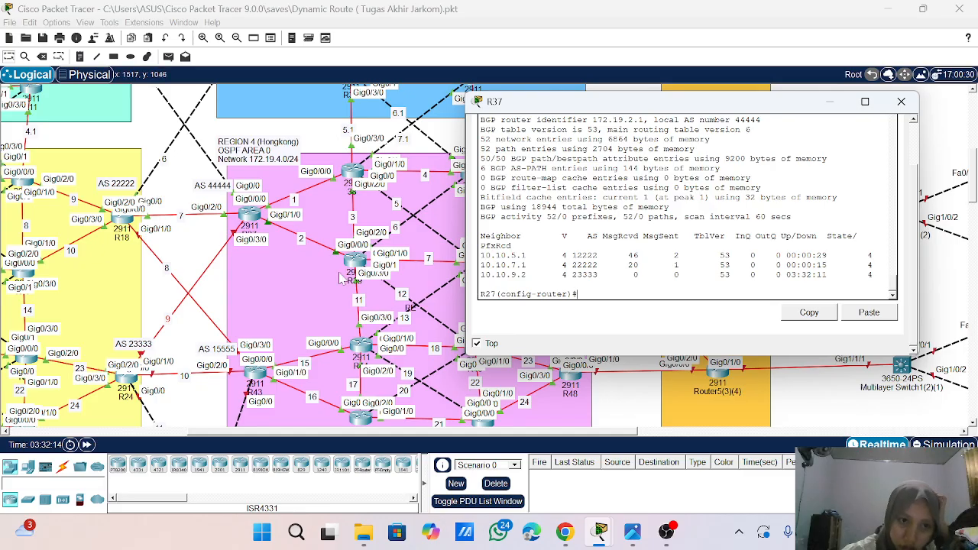
{"action": "scroll", "coordinate": [239, 217], "scroll_direction": "up", "scroll_amount": 2}
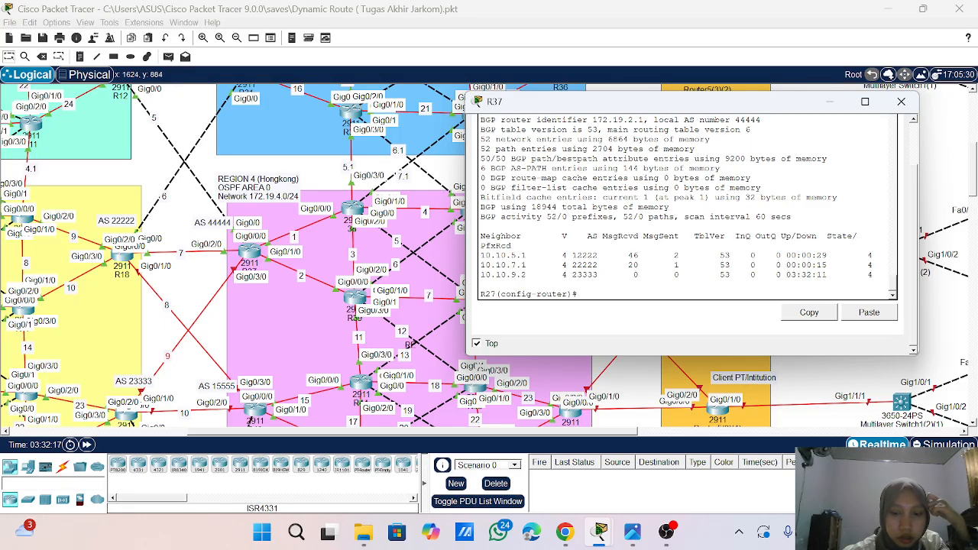
{"action": "scroll", "coordinate": [688, 206], "scroll_direction": "up", "scroll_amount": 6}
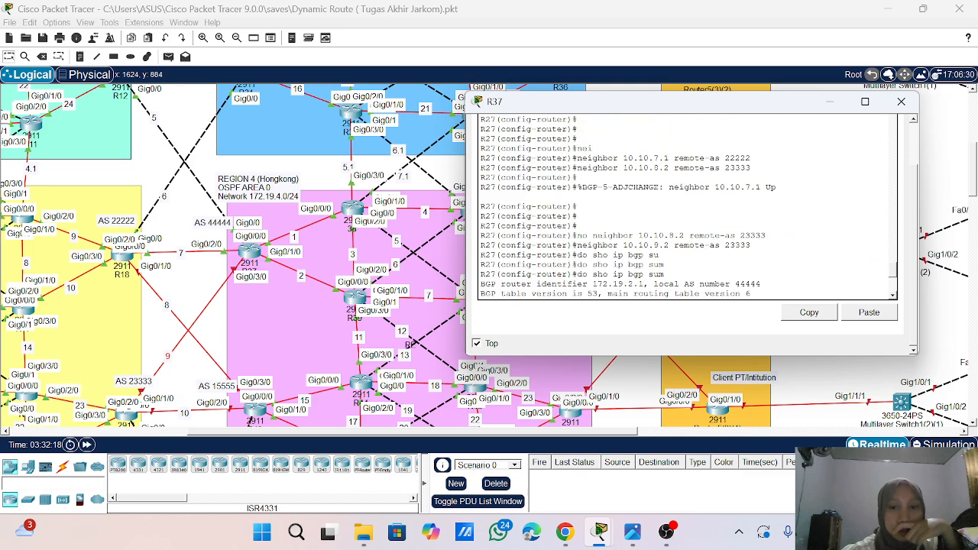
{"action": "scroll", "coordinate": [688, 206], "scroll_direction": "down", "scroll_amount": 6}
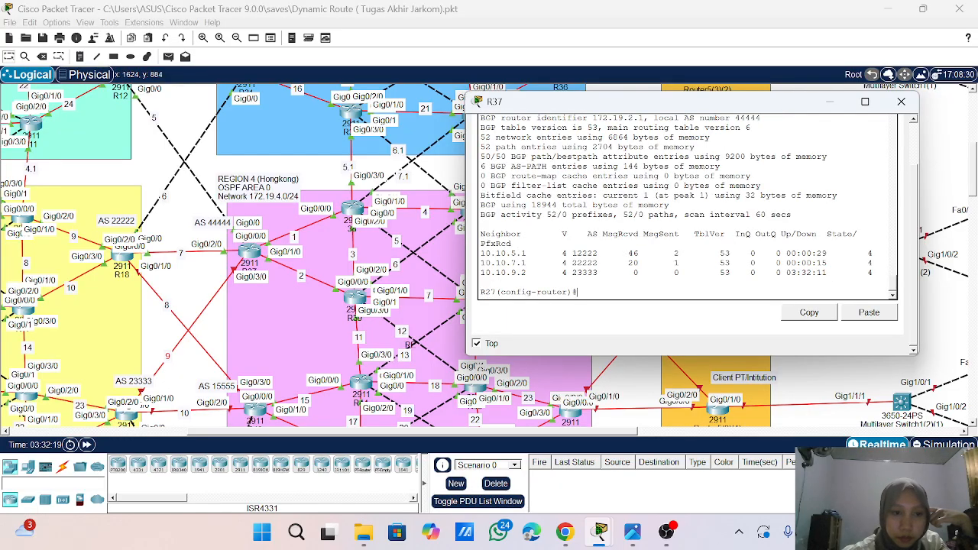
{"action": "scroll", "coordinate": [687, 207], "scroll_direction": "up", "scroll_amount": 5}
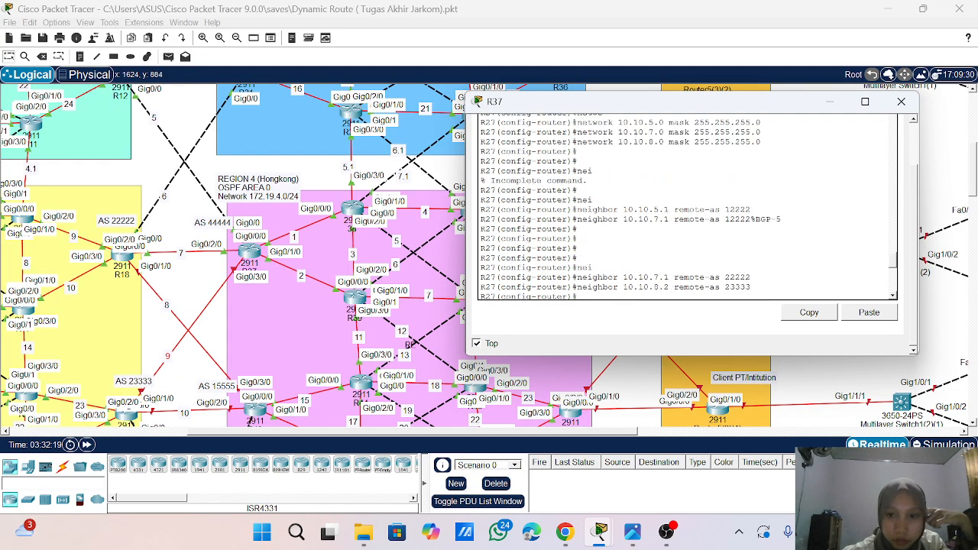
{"action": "scroll", "coordinate": [688, 207], "scroll_direction": "down", "scroll_amount": 1}
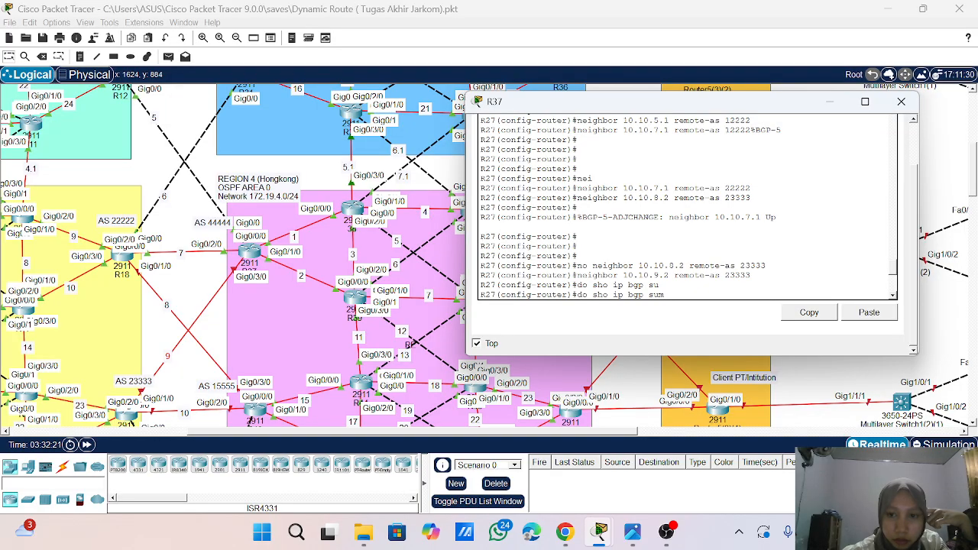
{"action": "key", "text": "Return"}
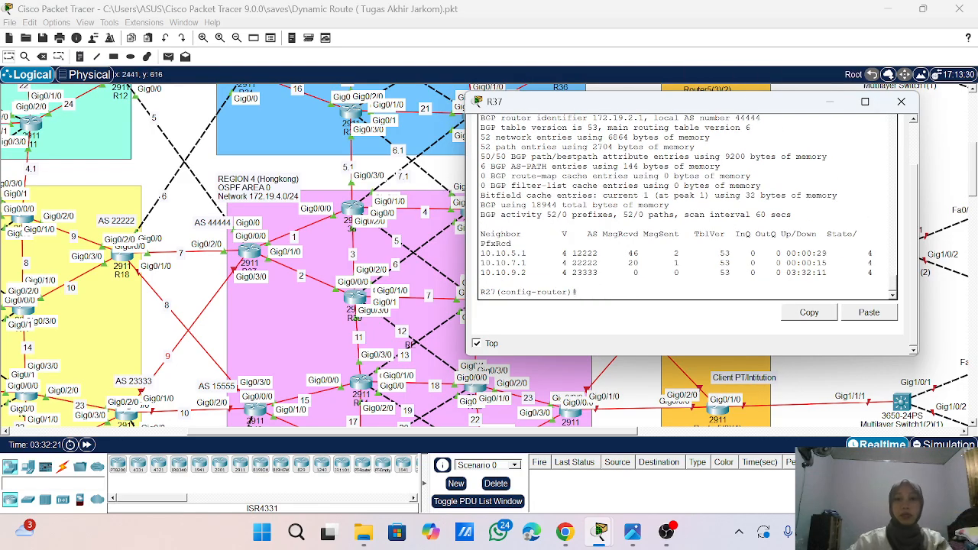
- Leave configuration mode on R37, save its running configuration with wr, and close the router's window
{"action": "type", "text": "end"}
{"action": "key", "text": "Return"}
{"action": "key", "text": "Return"}
{"action": "key", "text": "Return"}
{"action": "key", "text": "Return"}
{"action": "key", "text": "Return"}
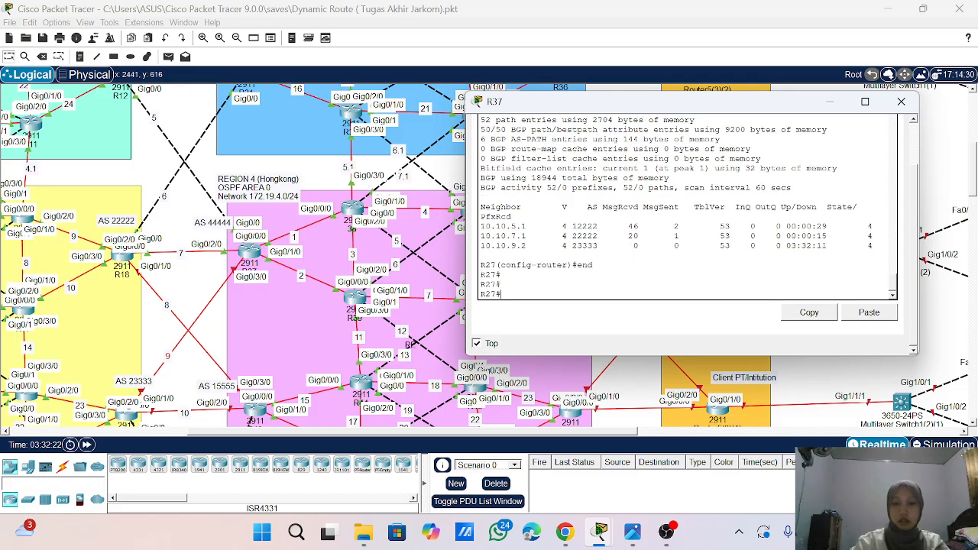
{"action": "type", "text": "wr"}
{"action": "key", "text": "Return"}
{"action": "key", "text": "Return"}
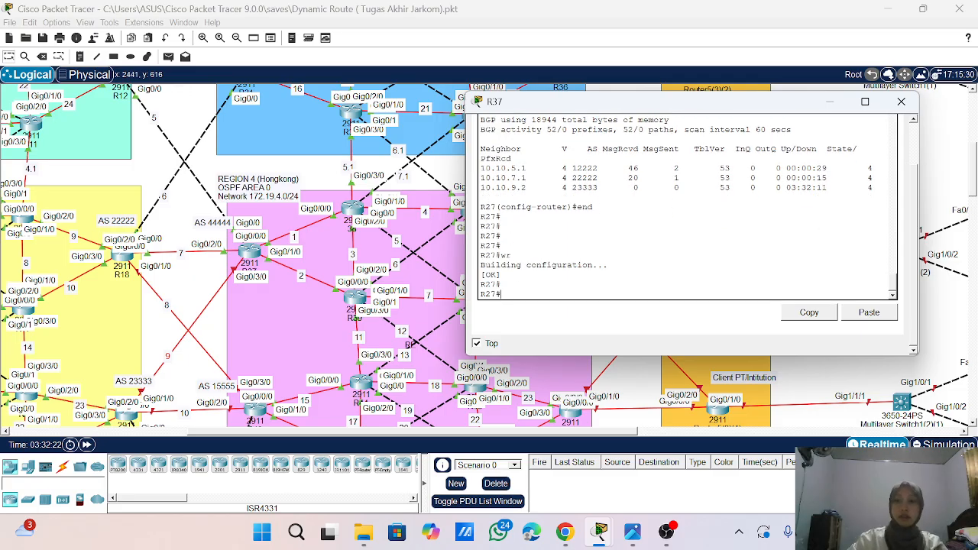
{"action": "left_click", "coordinate": [900, 101]}
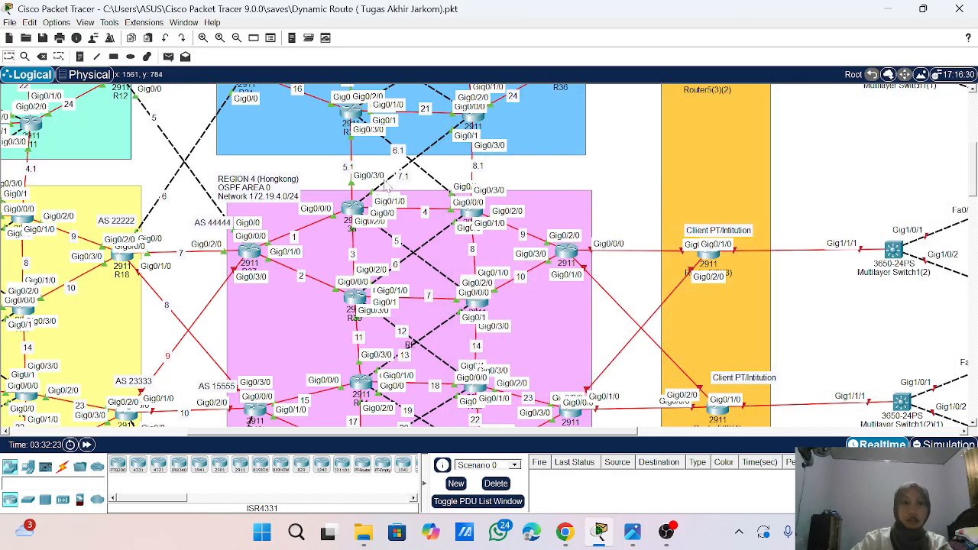
- Open the command line of router R24 and enter global configuration mode
{"action": "scroll", "coordinate": [191, 309], "scroll_direction": "down", "scroll_amount": 5}
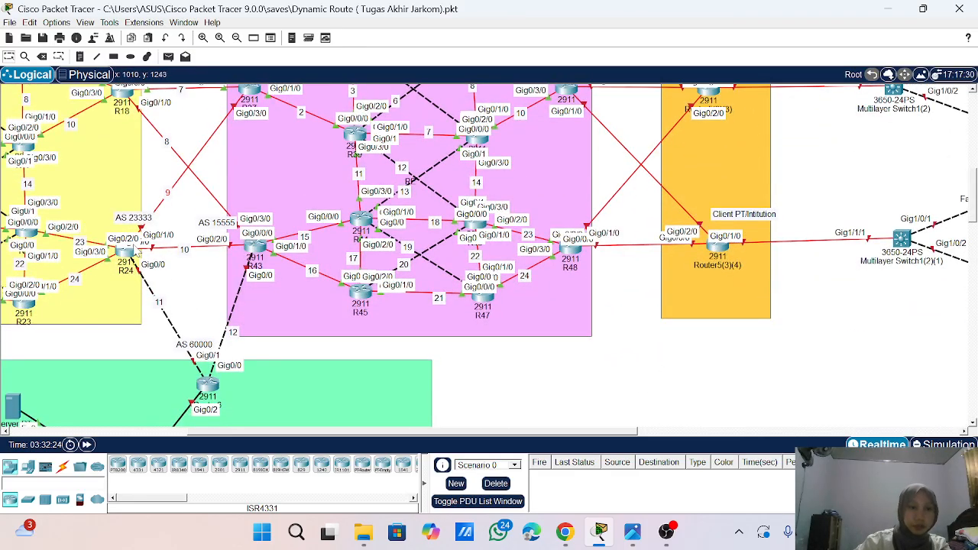
{"action": "left_click", "coordinate": [128, 252]}
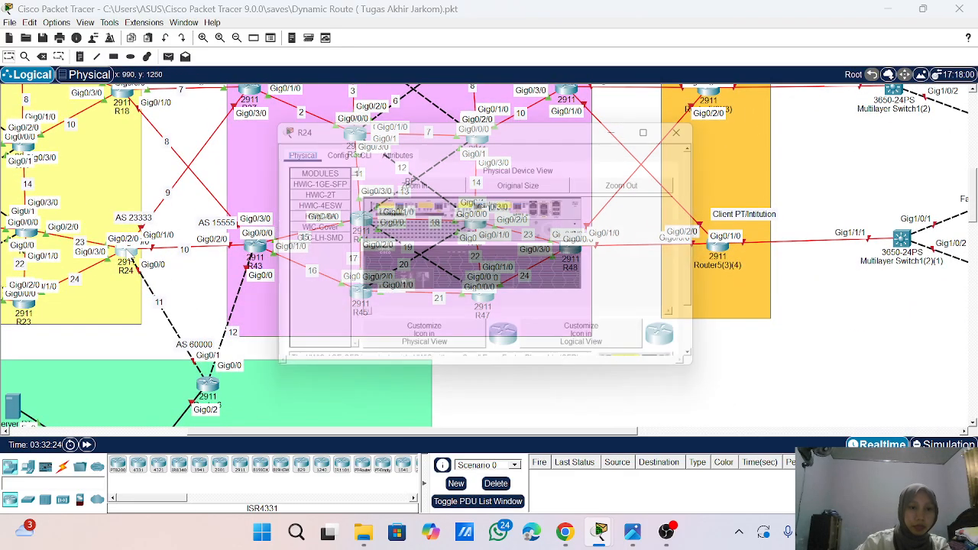
{"action": "left_click", "coordinate": [359, 149]}
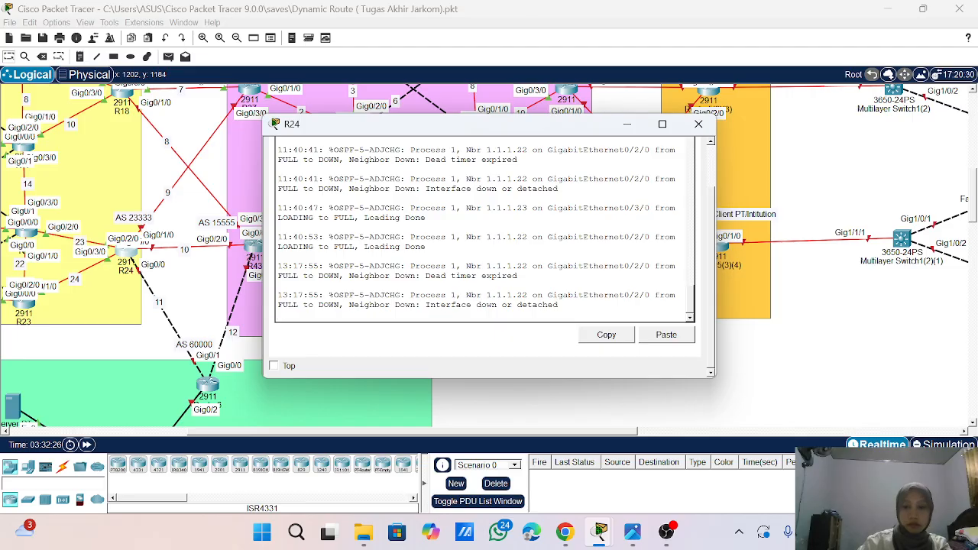
{"action": "key", "text": "Return"}
{"action": "key", "text": "Return"}
{"action": "key", "text": "Return"}
{"action": "key", "text": "Return"}
{"action": "key", "text": "Return"}
{"action": "type", "text": "en"}
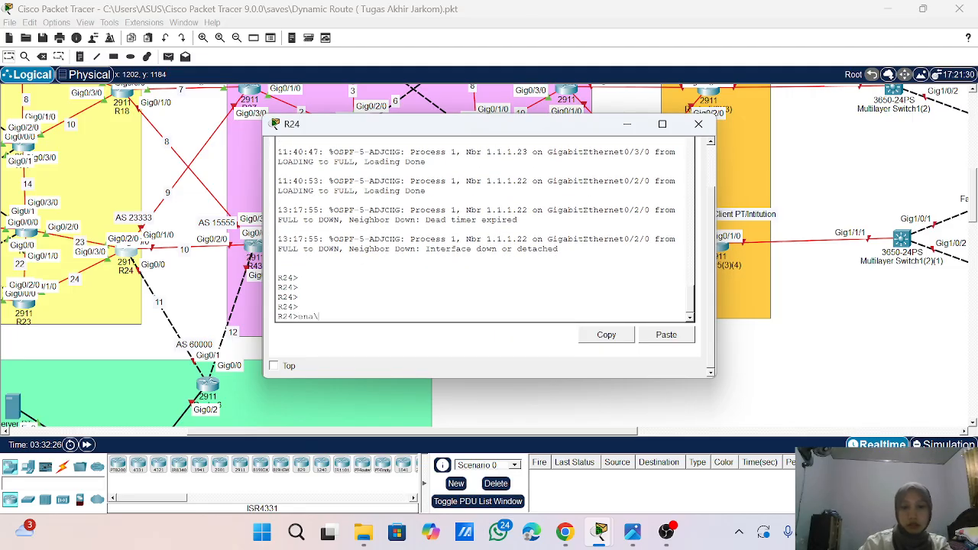
{"action": "type", "text": "a"}
{"action": "key", "text": "Return"}
{"action": "key", "text": "Return"}
{"action": "key", "text": "Return"}
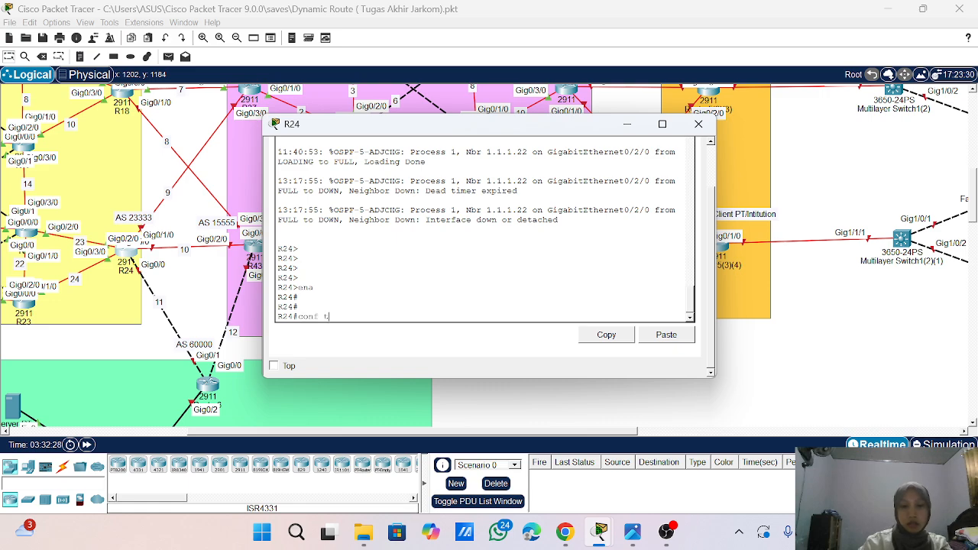
{"action": "key", "text": "Return"}
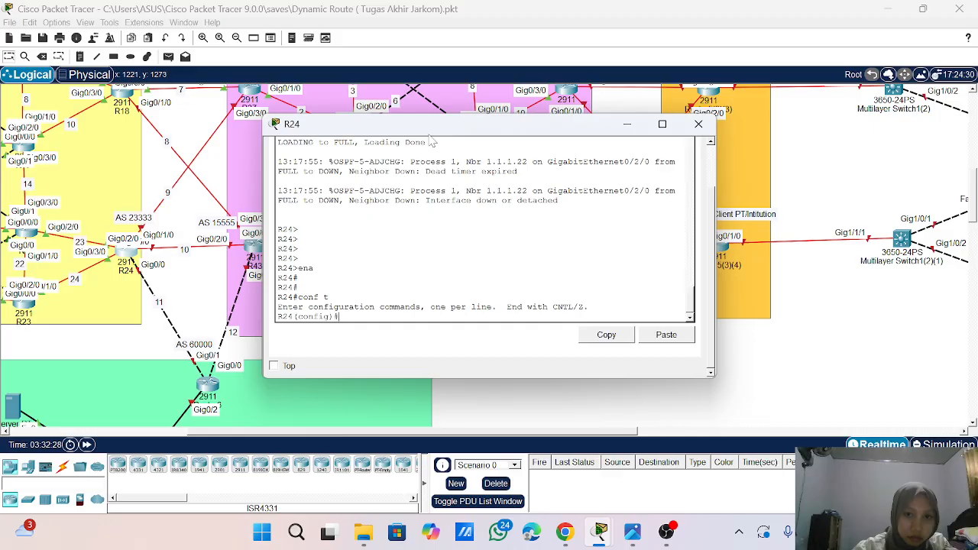
- Enable interface g0/0/0 on R24 with no sh, keeping R24's links visible in the topology
{"action": "left_click_drag", "start_coordinate": [433, 131], "coordinate": [547, 129]}
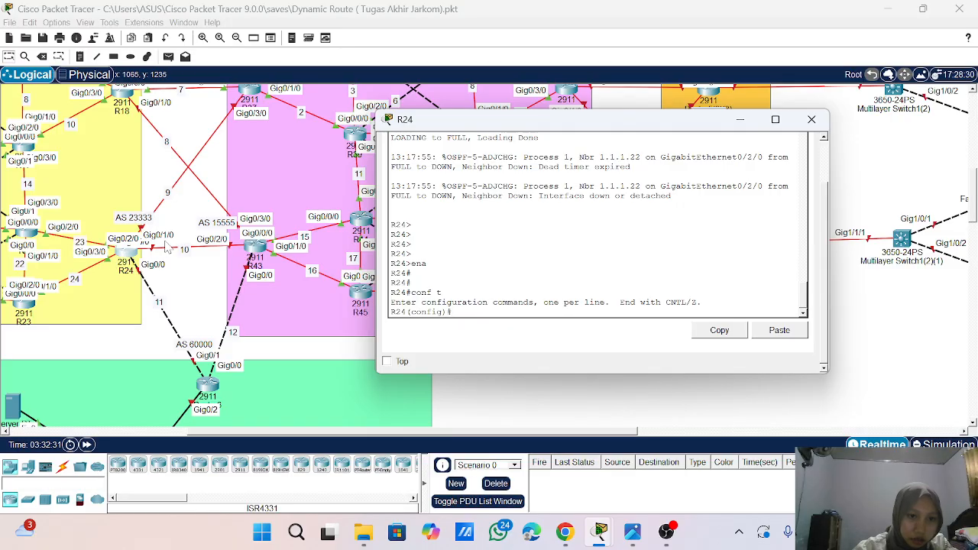
{"action": "scroll", "coordinate": [170, 243], "scroll_direction": "up", "scroll_amount": 3}
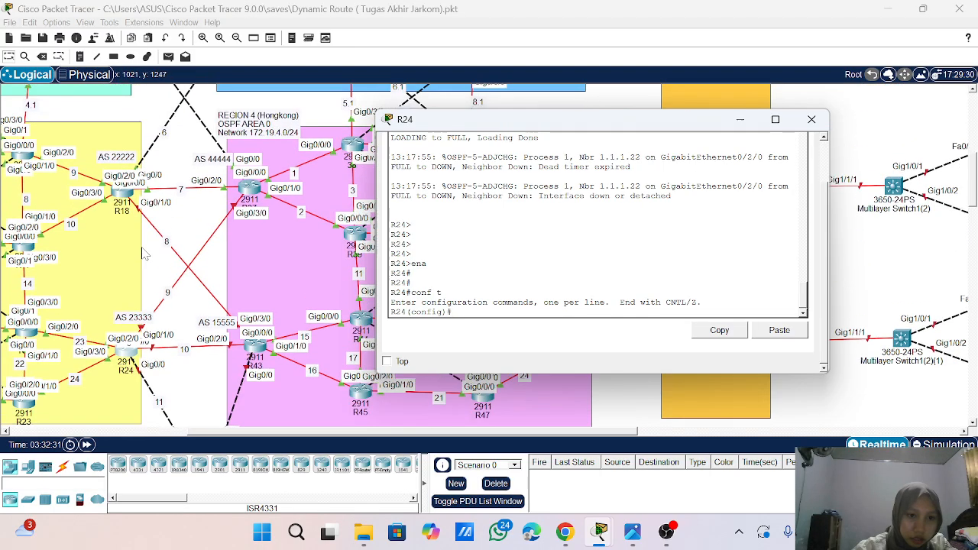
{"action": "type", "text": "int g0/"}
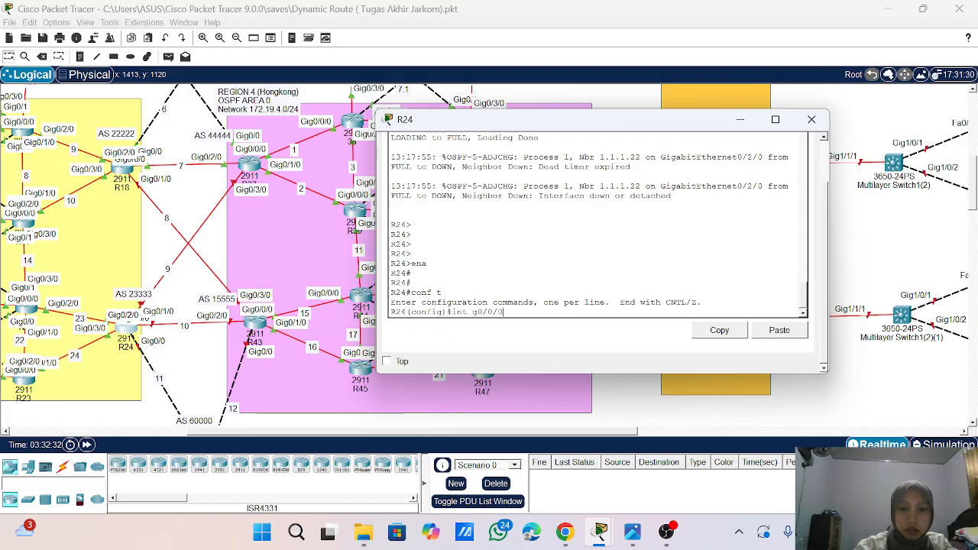
{"action": "type", "text": "0/0"}
{"action": "key", "text": "Return"}
{"action": "type", "text": "no sh"}
{"action": "key", "text": "Return"}
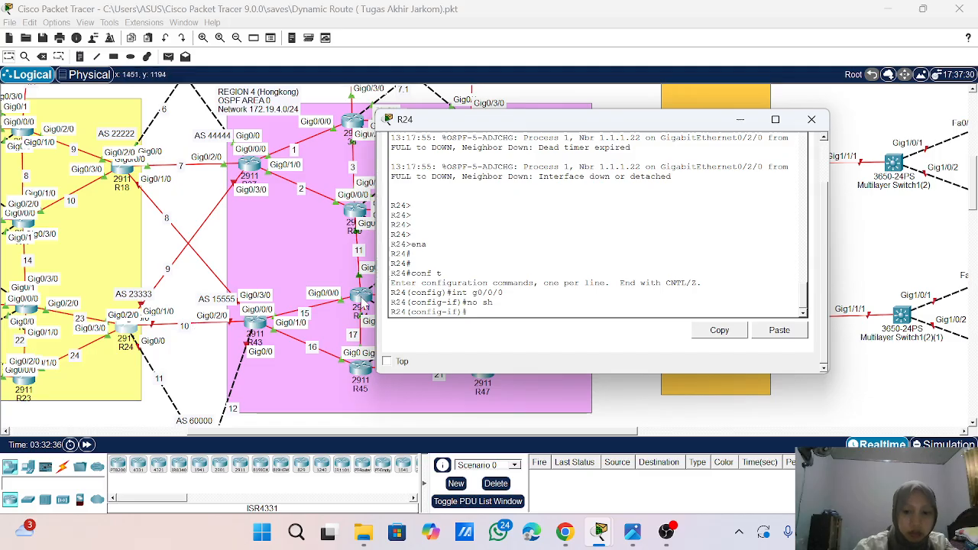
- Enable interface g0/1/0 on R24 with no sh
{"action": "type", "text": "int g0/"}
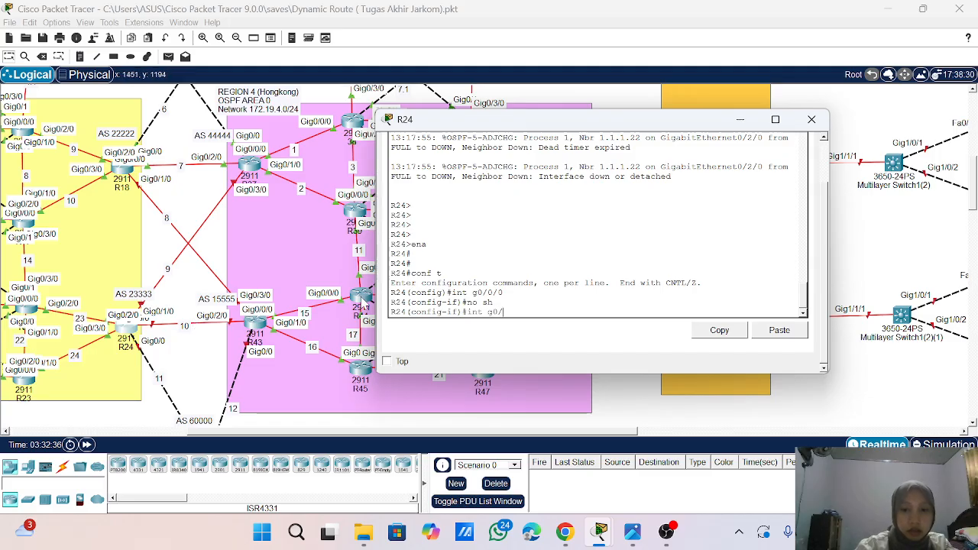
{"action": "type", "text": "1/0"}
{"action": "key", "text": "Return"}
{"action": "type", "text": "no sh"}
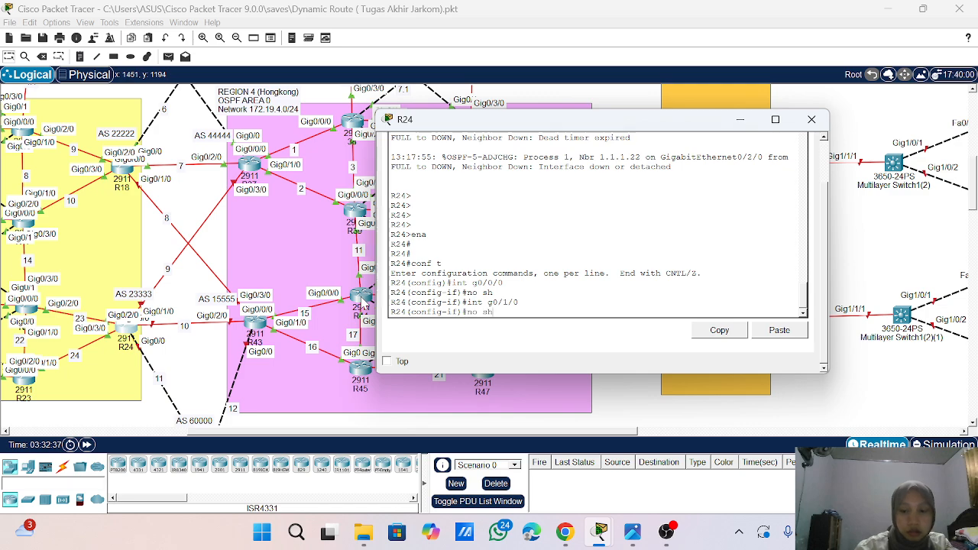
{"action": "key", "text": "Return"}
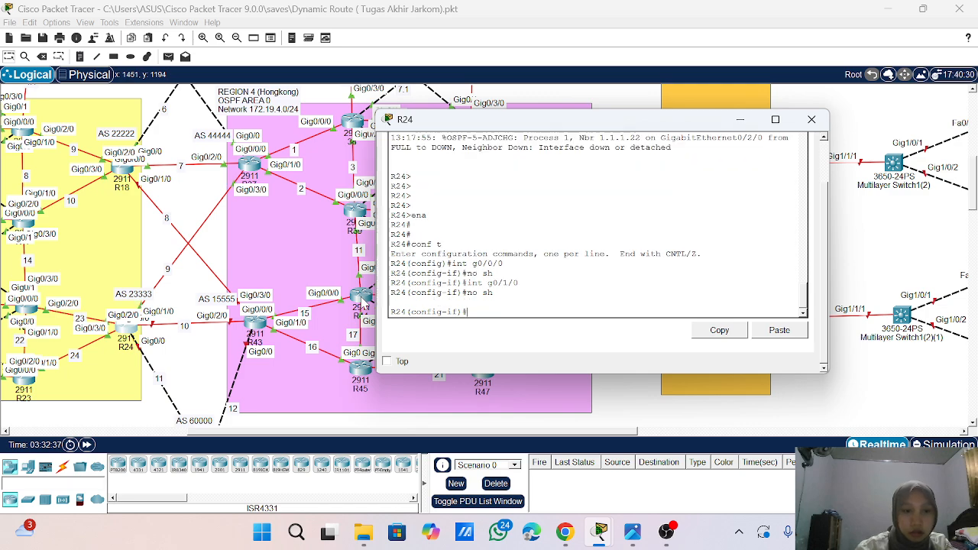
- Try to assign the address 10.10.9.1 to interface g0/1/0 on R24
{"action": "type", "text": "ip add 17"}
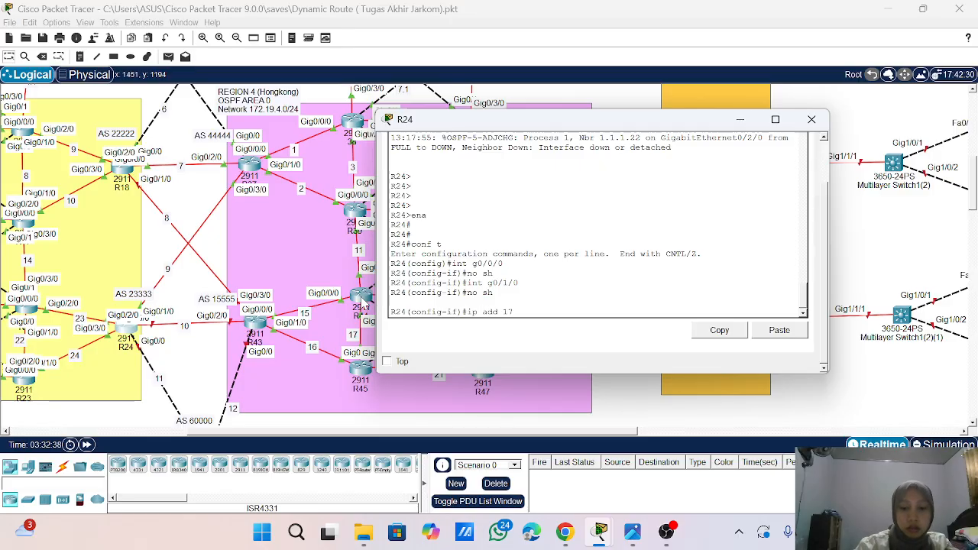
{"action": "key", "text": "BackSpace"}
{"action": "type", "text": "0"}
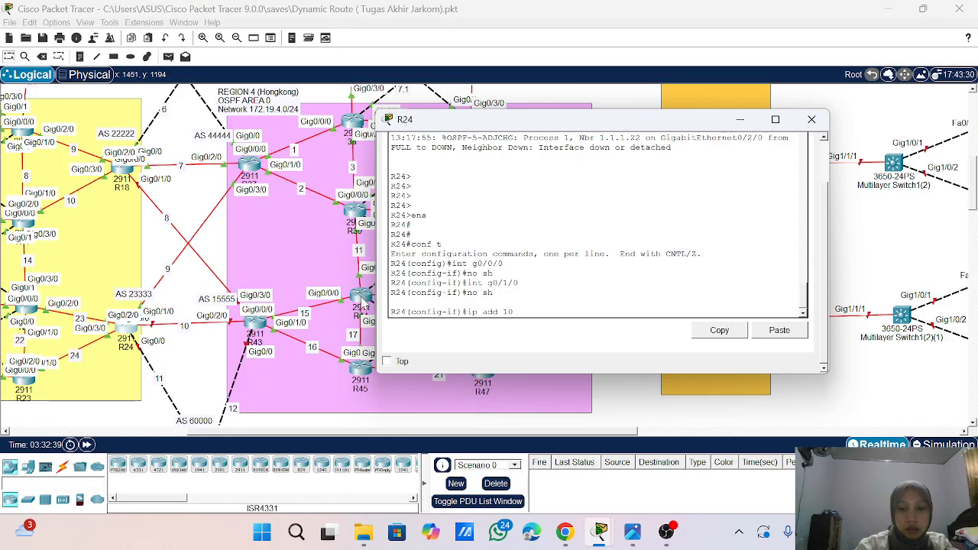
{"action": "type", "text": ".10."}
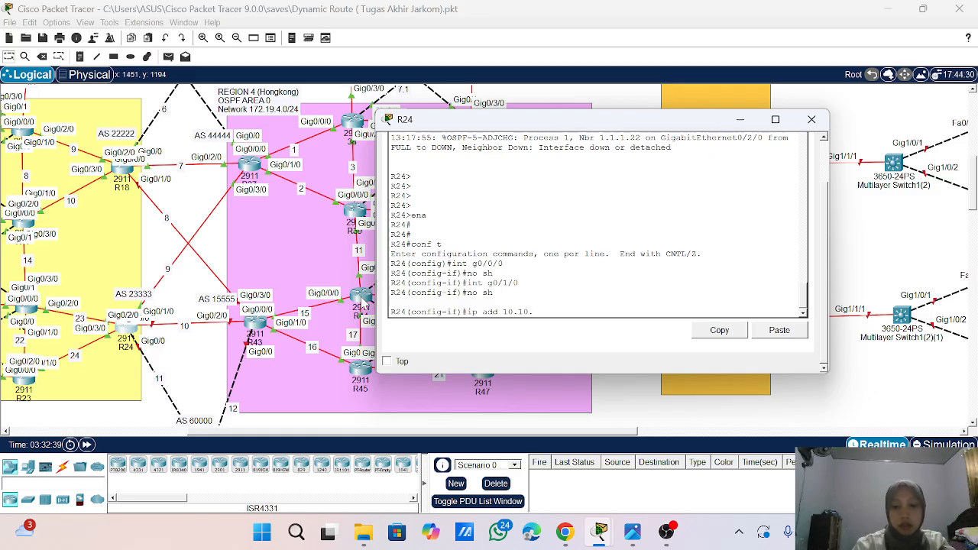
{"action": "type", "text": "9.1 2"}
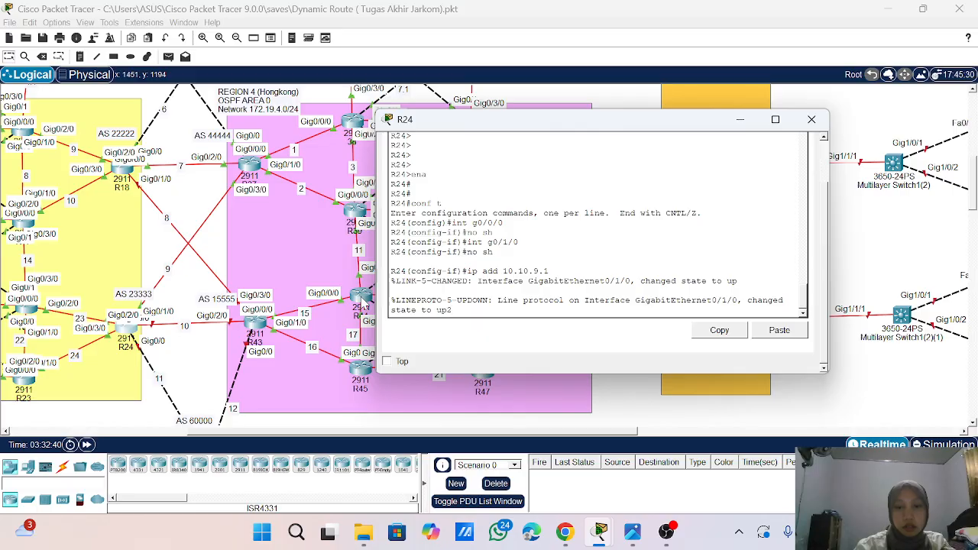
{"action": "key", "text": "BackSpace"}
{"action": "key", "text": "Return"}
{"action": "key", "text": "Return"}
{"action": "key", "text": "Return"}
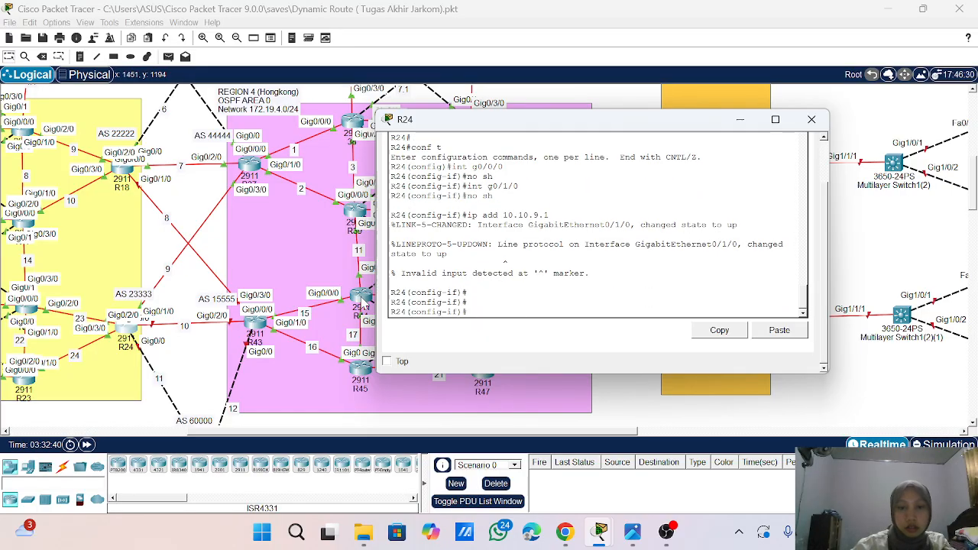
- Assign 10.10.9.2 with mask 255.255.255.0 to interface g0/1/0 on R24
{"action": "key", "text": "Up"}
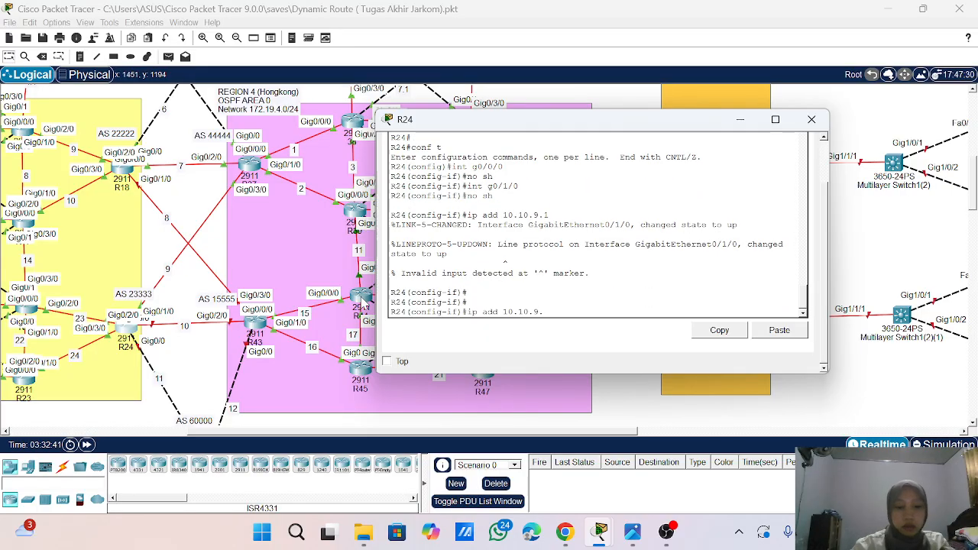
{"action": "type", "text": "2 255.255.255.0"}
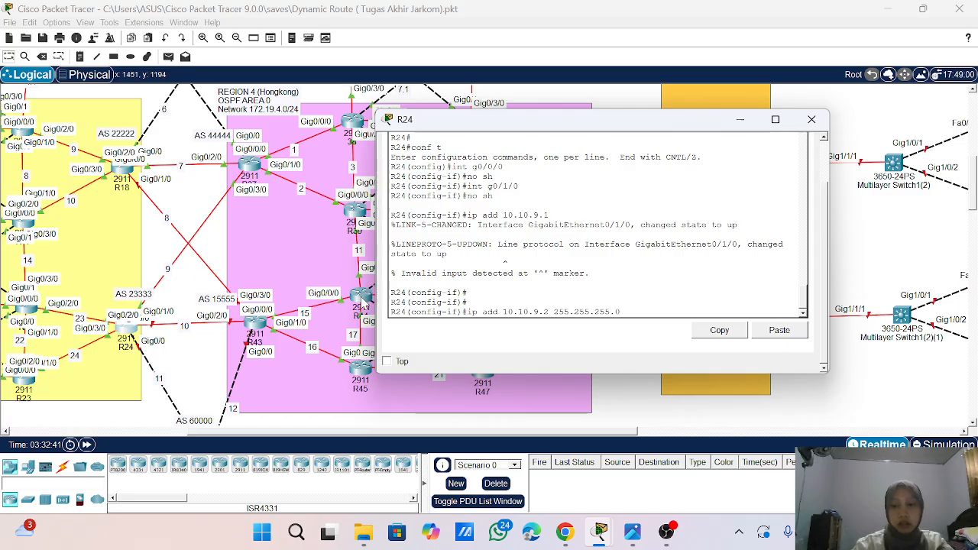
{"action": "key", "text": "Return"}
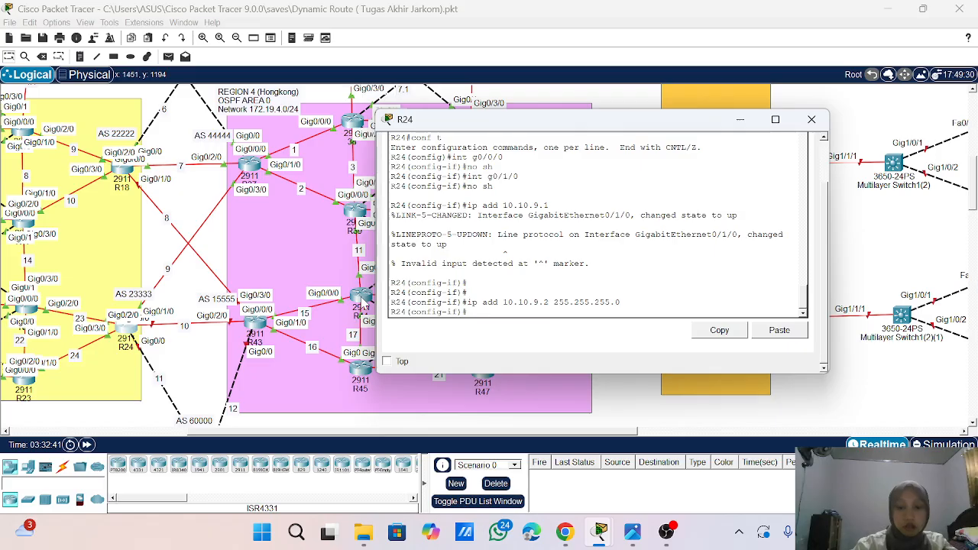
- Return to interface g0/0/0 on R24 and issue no sh again
{"action": "type", "text": "int g0/0"}
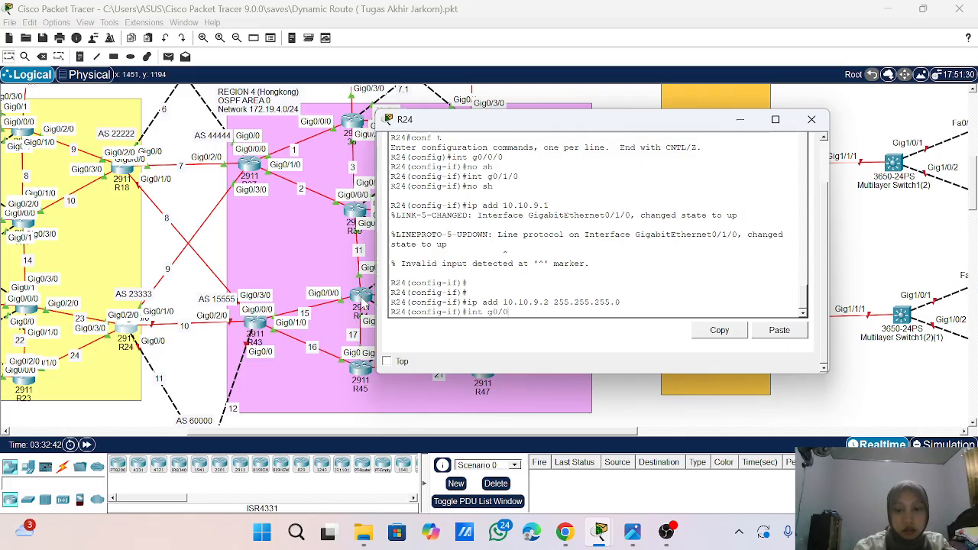
{"action": "type", "text": "/0"}
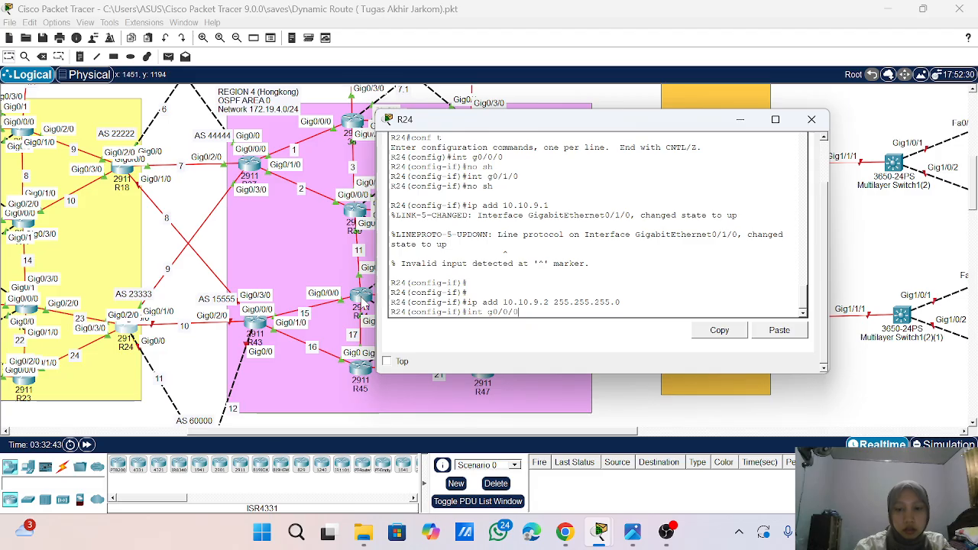
{"action": "key", "text": "Return"}
{"action": "type", "text": "no sh"}
{"action": "key", "text": "Return"}
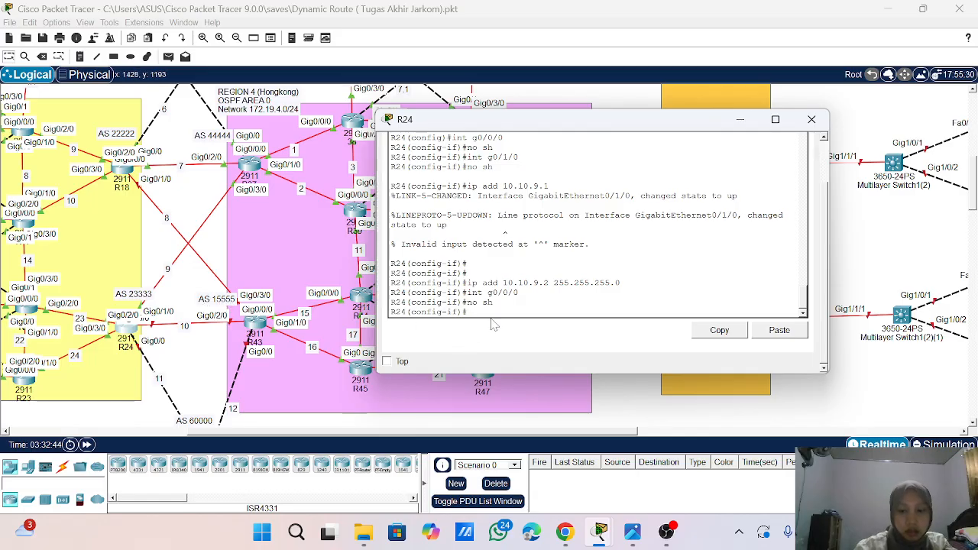
{"action": "type", "text": "int g0/1/"}
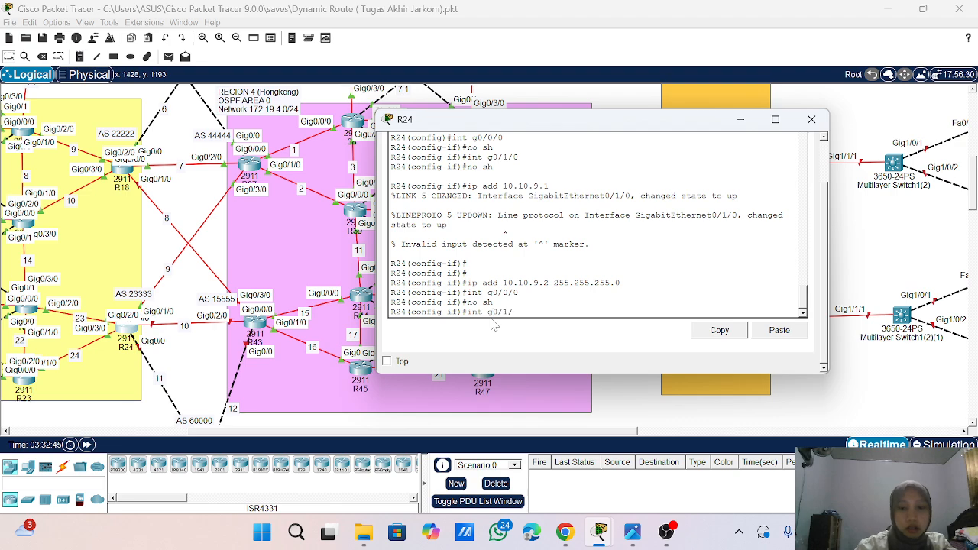
{"action": "type", "text": "0"}
{"action": "key", "text": "Return"}
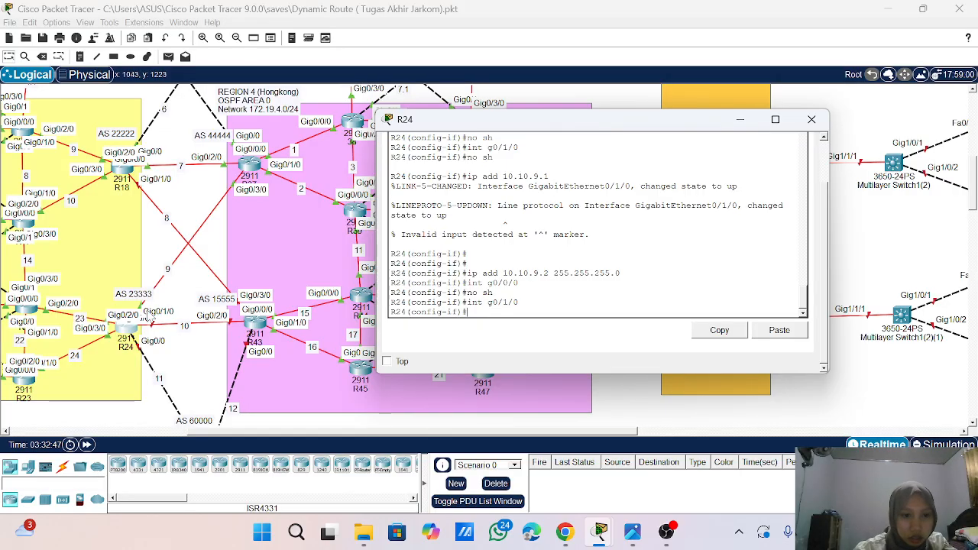
- Assign 10.10.10.1 with mask 255.255.255.0 to interface g0/0/0 on R24
{"action": "type", "text": "int"}
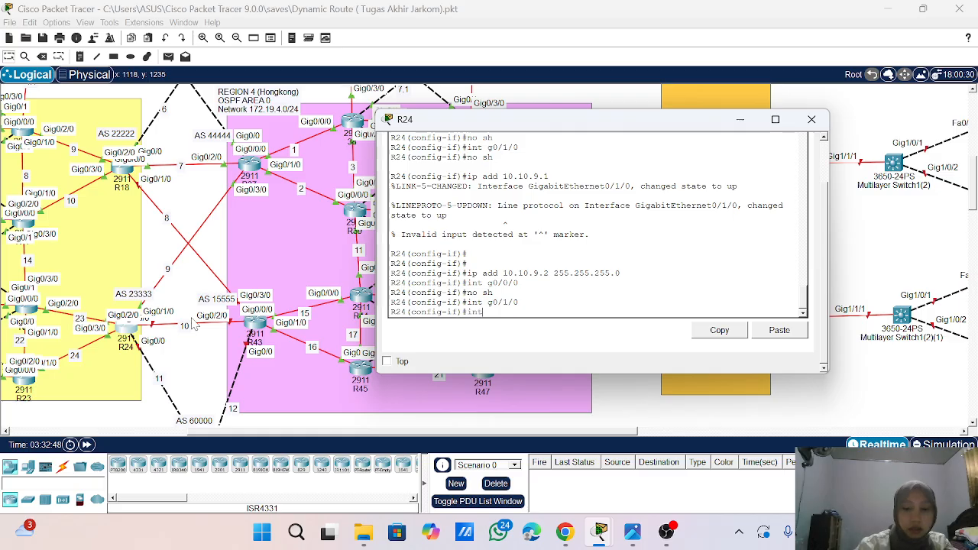
{"action": "type", "text": " g0/0/0"}
{"action": "key", "text": "Return"}
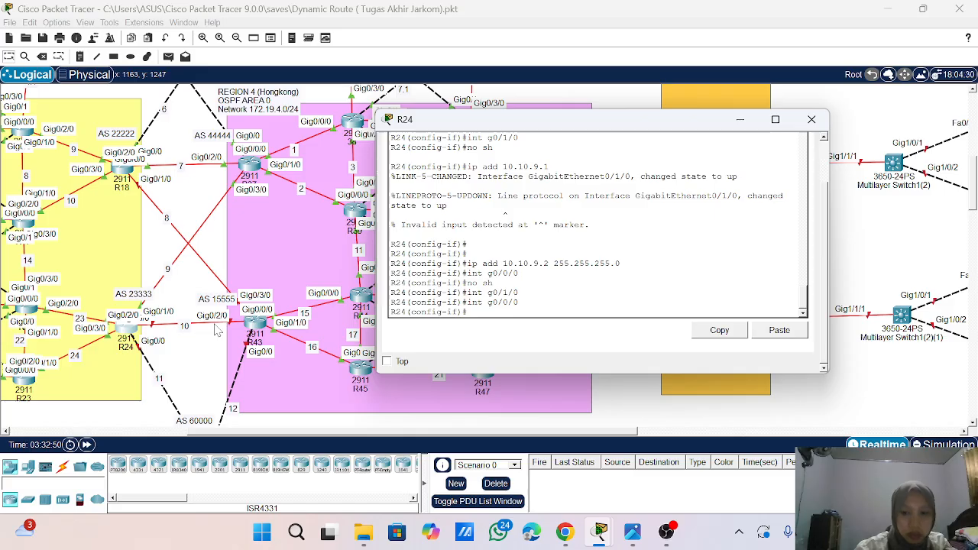
{"action": "type", "text": "ip add"}
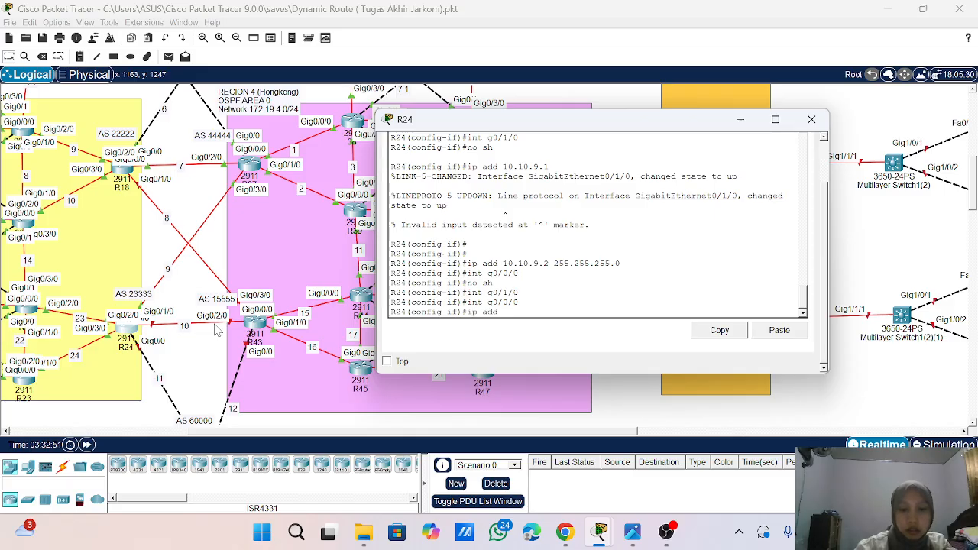
{"action": "type", "text": " 10.10.10"}
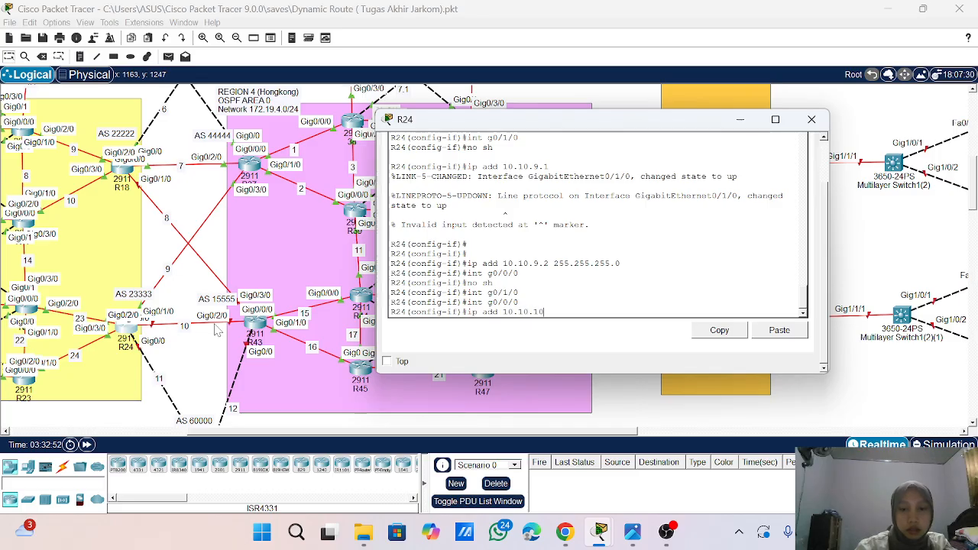
{"action": "type", "text": ".1 255.255.255"}
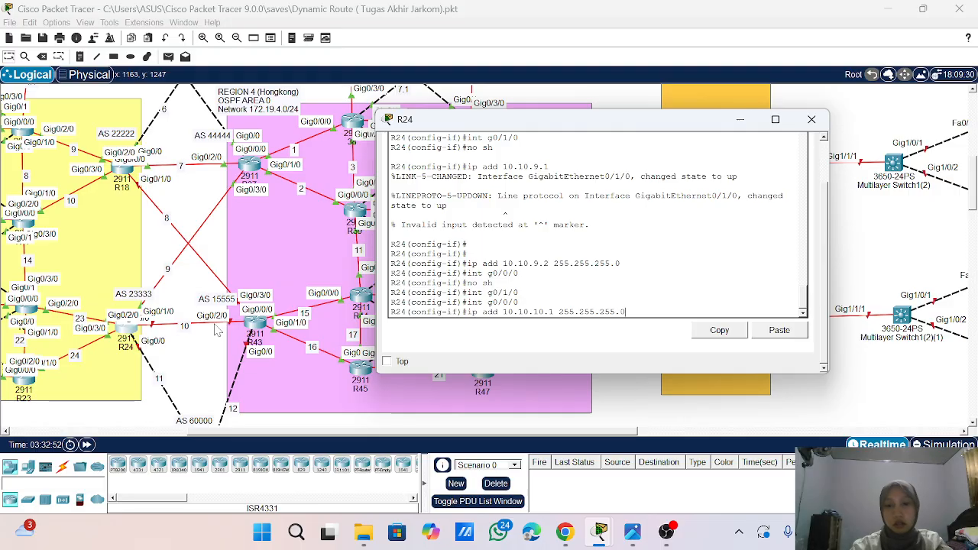
{"action": "type", "text": ".0"}
{"action": "key", "text": "Return"}
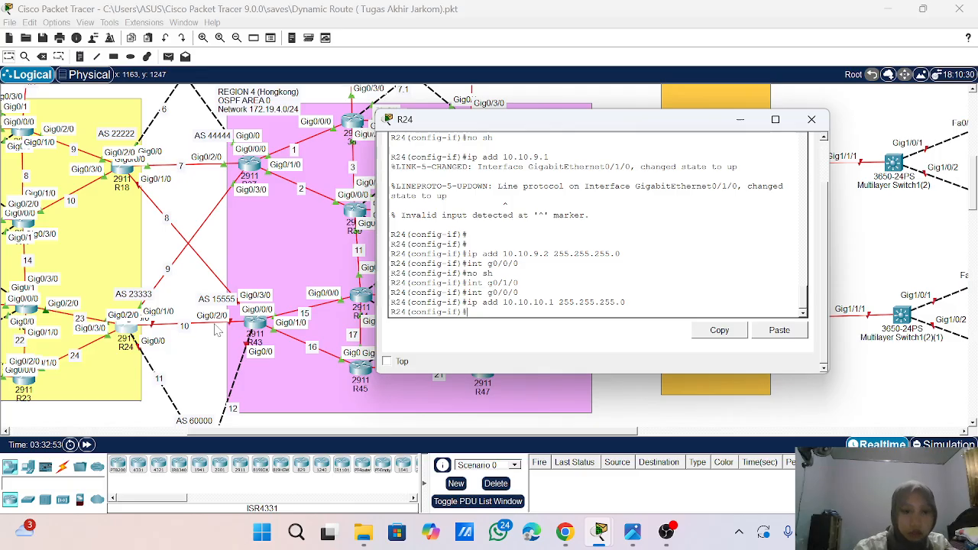
- Assign 10.10.11.1 with mask 255.255.255.0 to interface g0/0 on R24
{"action": "type", "text": "int "}
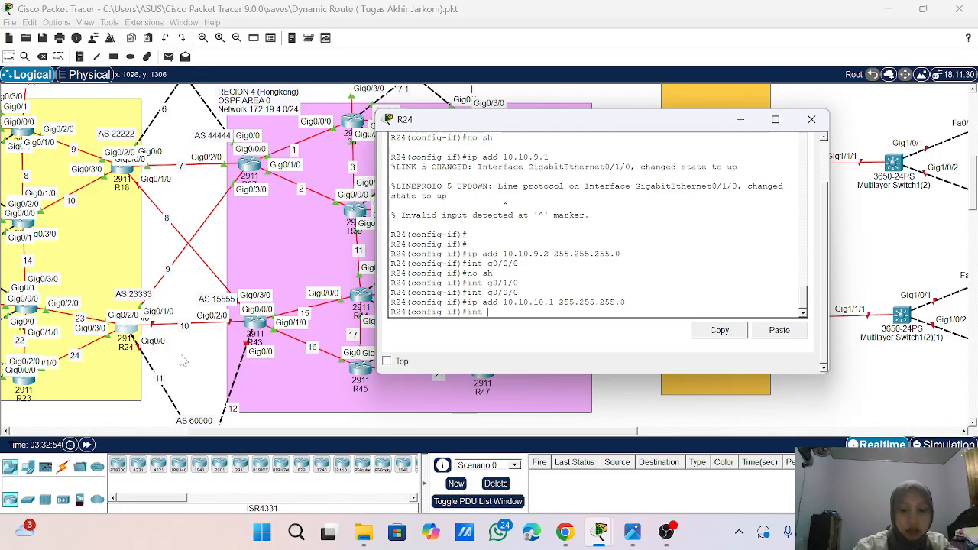
{"action": "type", "text": "g0/0"}
{"action": "key", "text": "Return"}
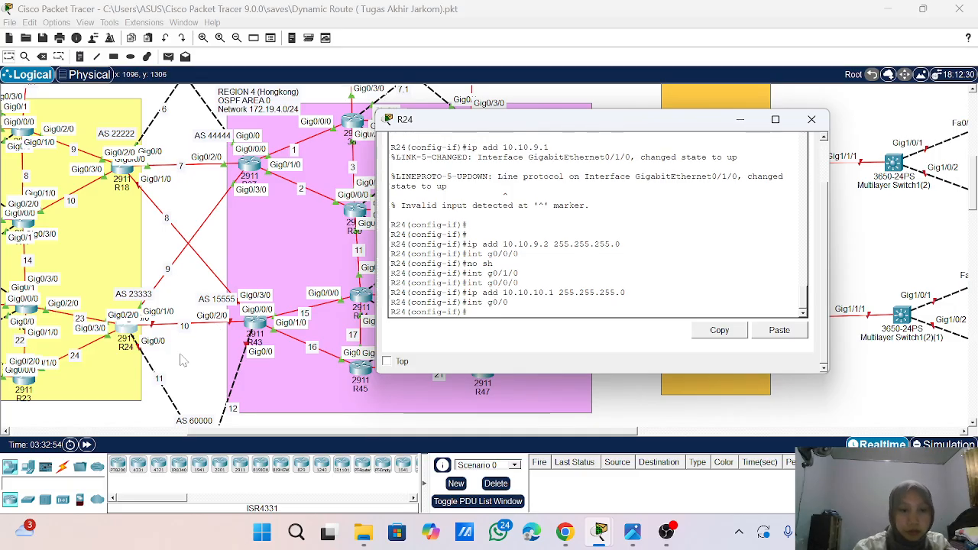
{"action": "type", "text": "ip"}
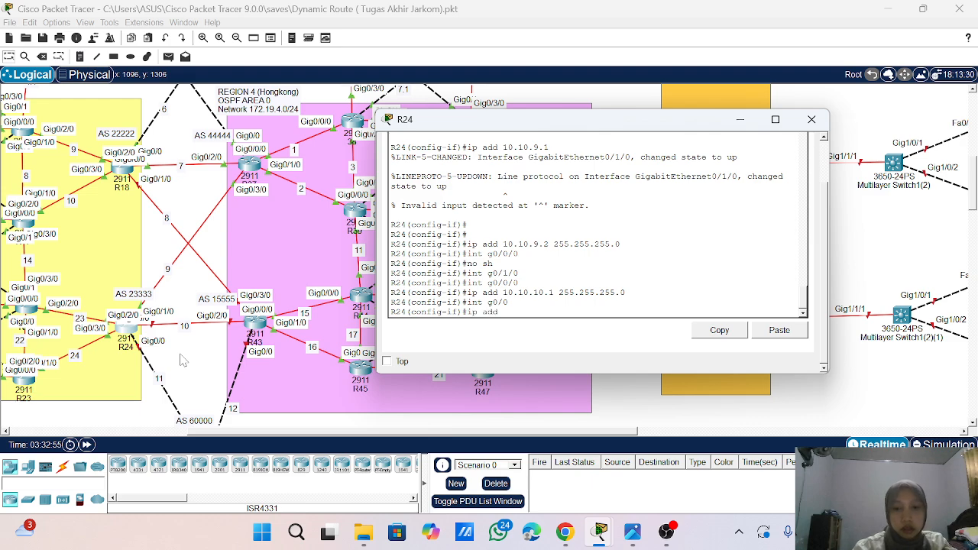
{"action": "type", "text": " add 10.10."}
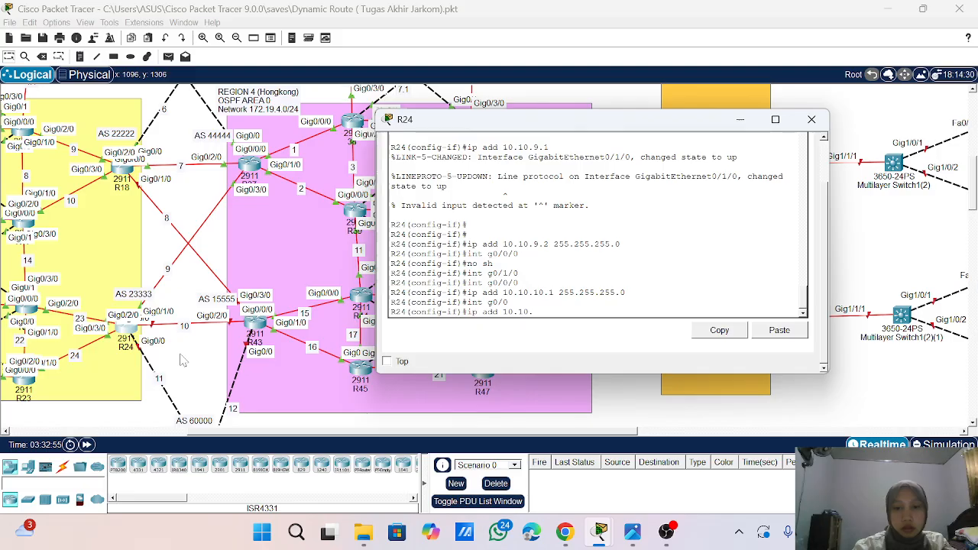
{"action": "type", "text": "10"}
{"action": "key", "text": "BackSpace"}
{"action": "type", "text": "11.1"}
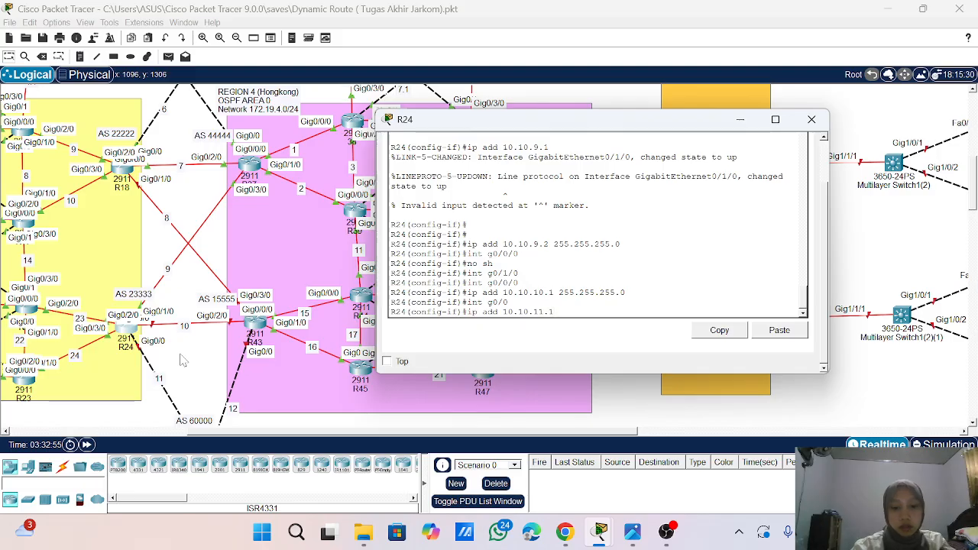
{"action": "type", "text": " 255.255.255.0"}
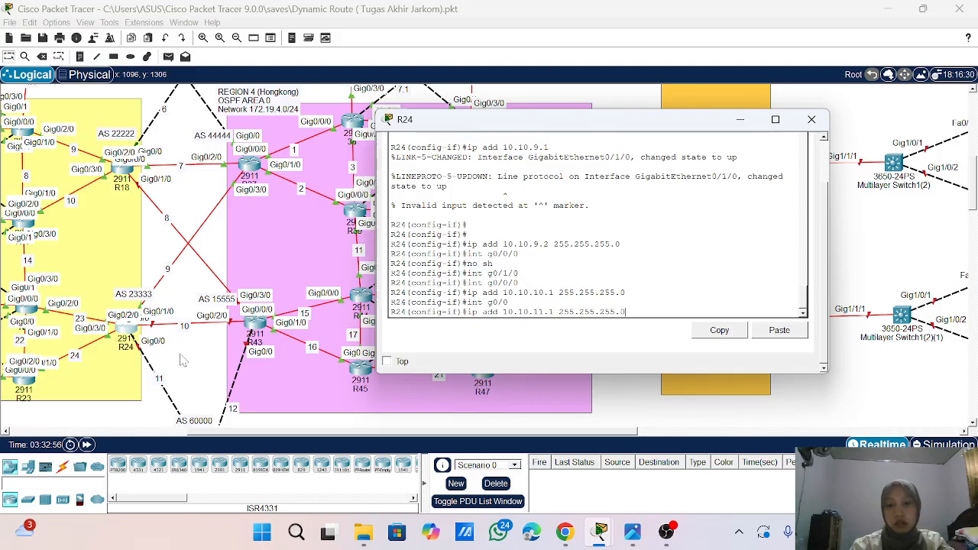
{"action": "key", "text": "Return"}
- Enable interface g0/0 on R24 with no sh
{"action": "type", "text": "no sj"}
{"action": "key", "text": "Return"}
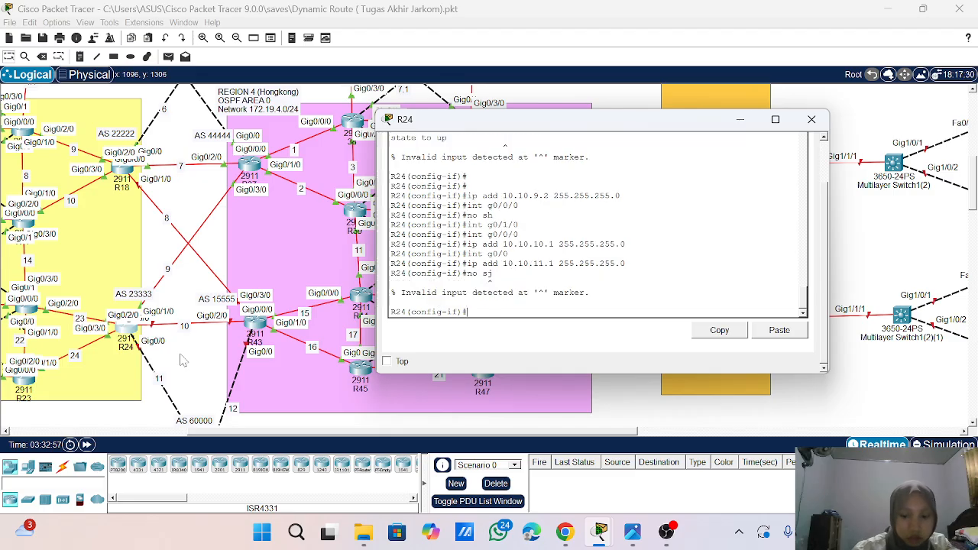
{"action": "type", "text": "no sh"}
{"action": "key", "text": "Return"}
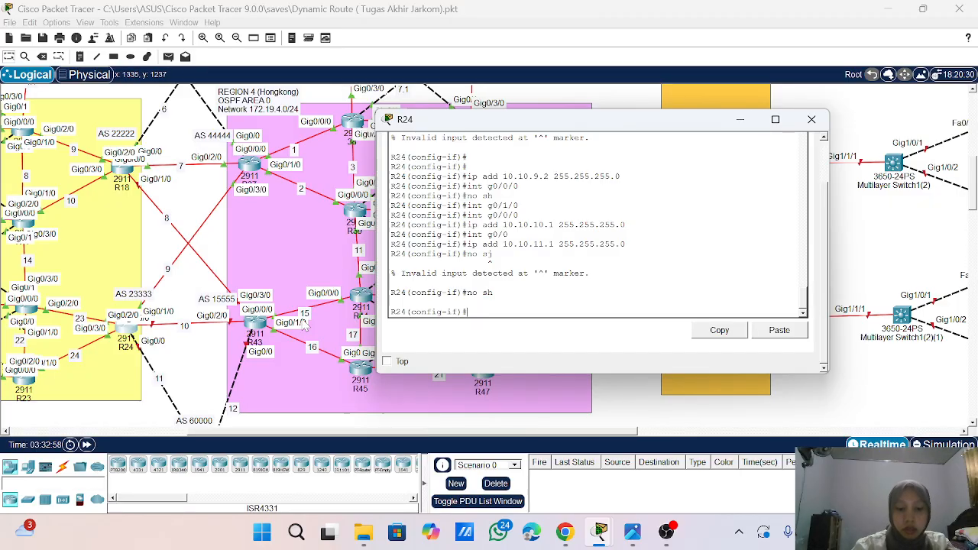
- Display the brief IP interface summary on R24 to check the addresses and link states
{"action": "type", "text": "do sho ip int"}
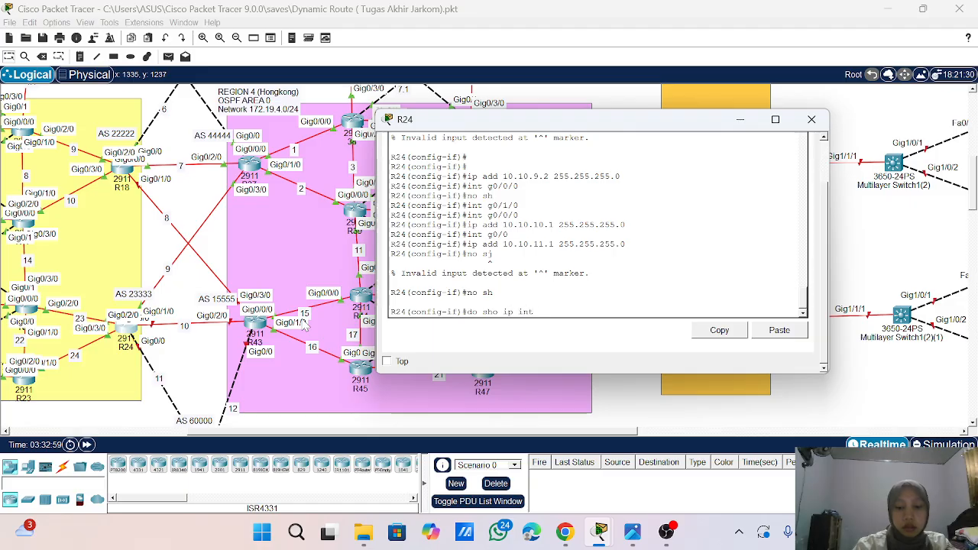
{"action": "type", "text": " br"}
{"action": "key", "text": "Return"}
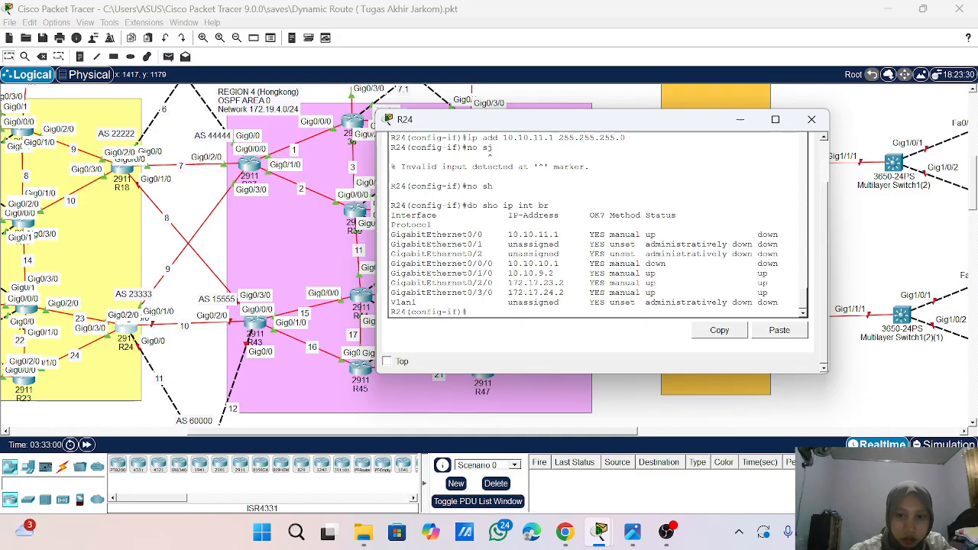
{"action": "key", "text": "Return"}
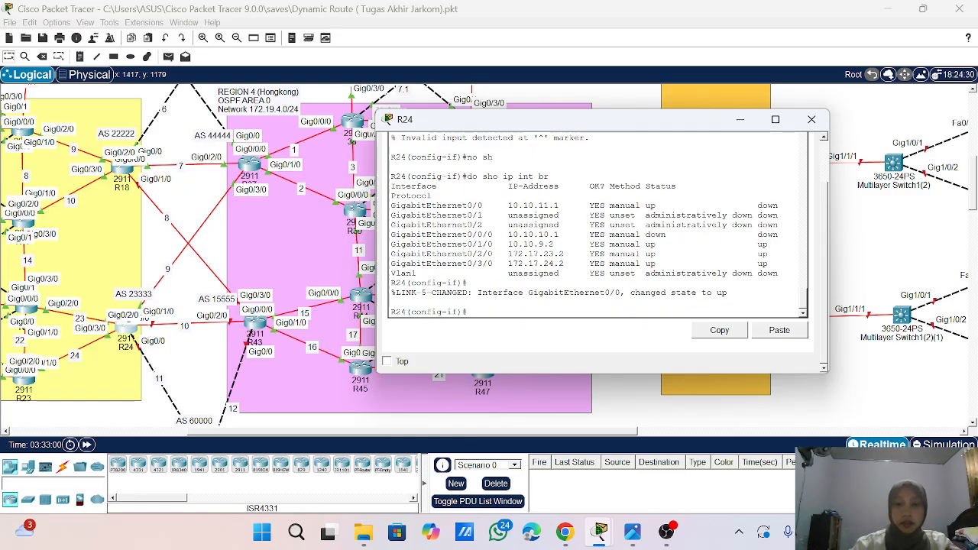
{"action": "key", "text": "Return"}
{"action": "key", "text": "Return"}
{"action": "key", "text": "Return"}
{"action": "key", "text": "Return"}
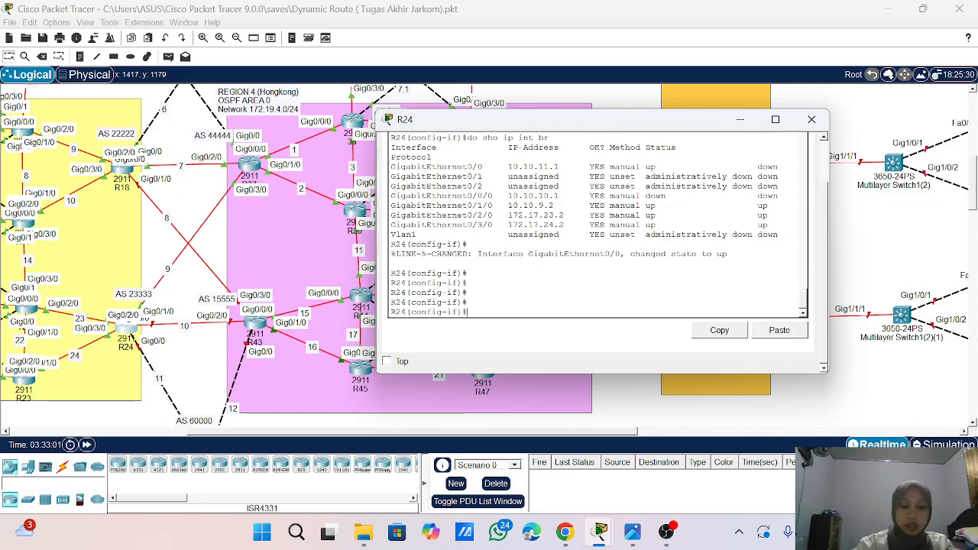
- Leave interface configuration on R24 and enter router configuration for OSPF process 1
{"action": "type", "text": "exi"}
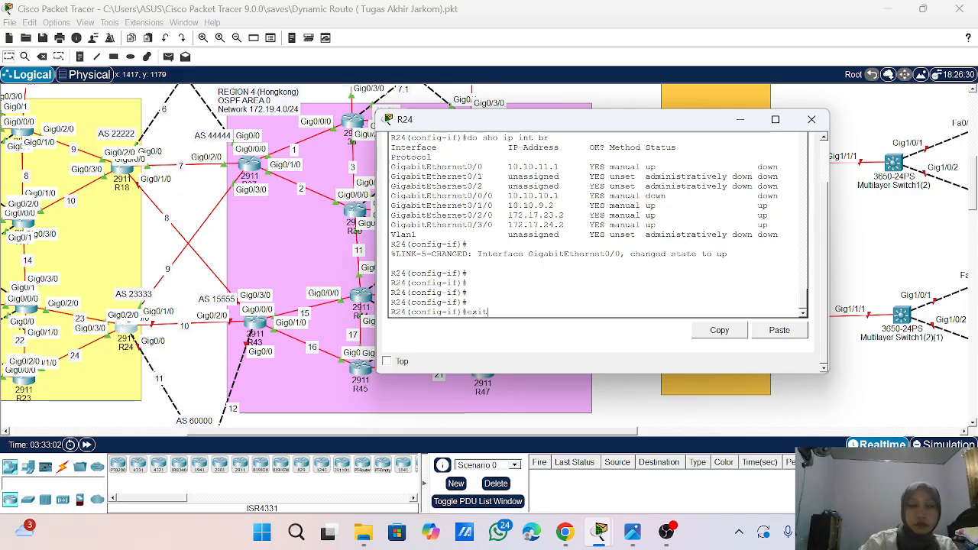
{"action": "type", "text": "t"}
{"action": "key", "text": "Return"}
{"action": "key", "text": "Return"}
{"action": "key", "text": "Return"}
{"action": "type", "text": "ro"}
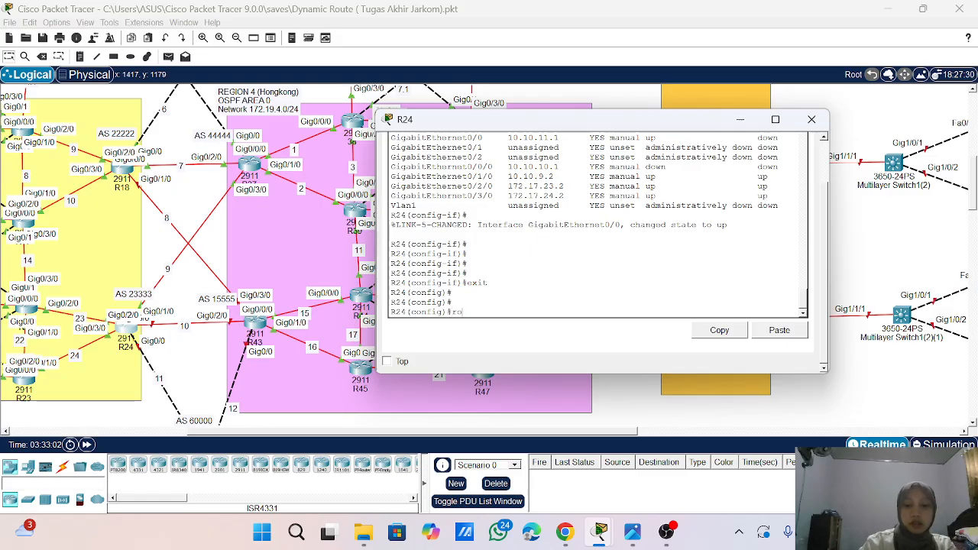
{"action": "type", "text": "uter osp"}
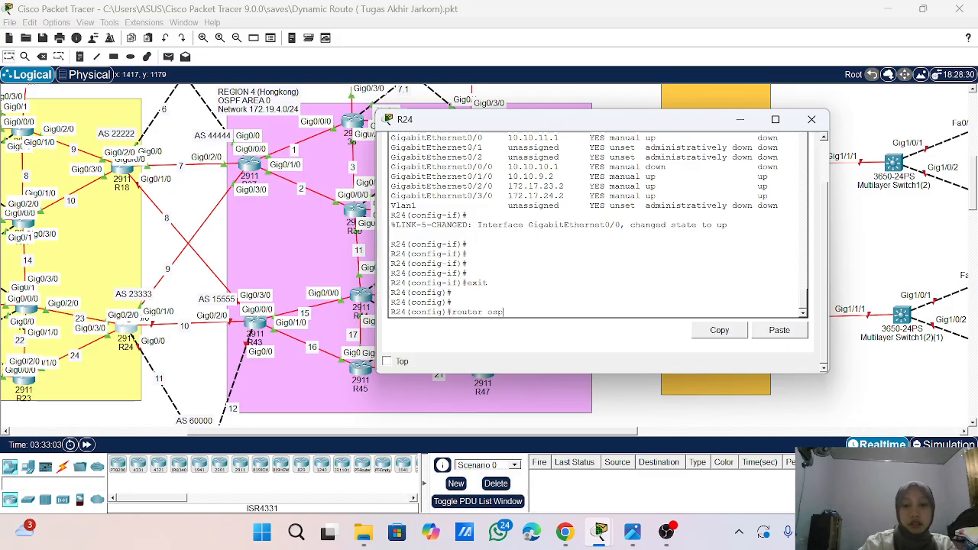
{"action": "type", "text": "f 1"}
{"action": "key", "text": "Return"}
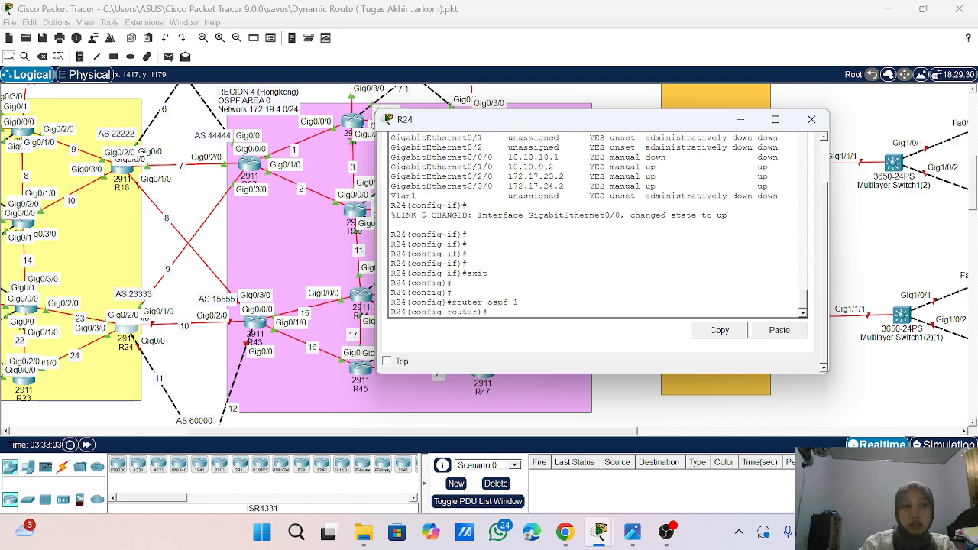
- Try to issue redistribute 23333 metric-type 1 subnets under OSPF 1 on R24
{"action": "type", "text": "re"}
{"action": "key", "text": "Tab"}
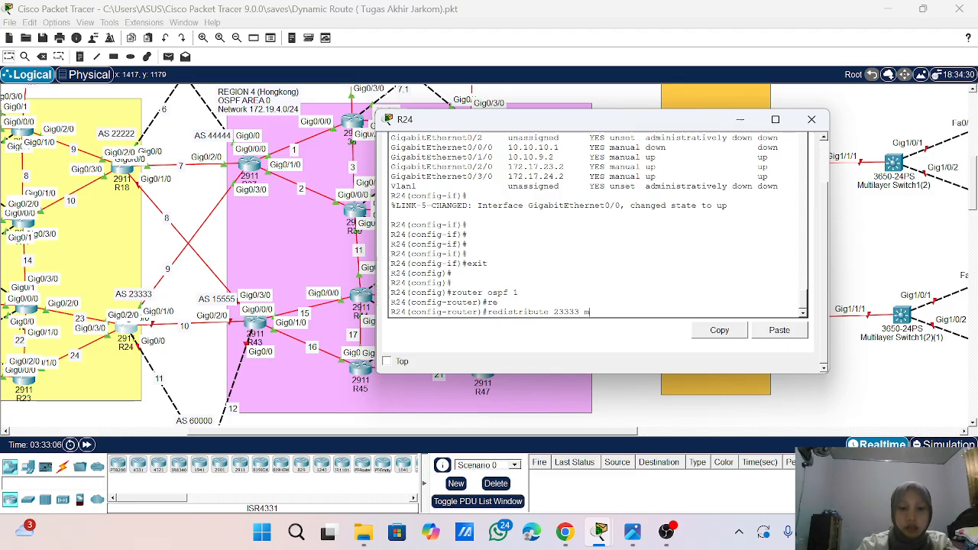
{"action": "type", "text": "-type 1"}
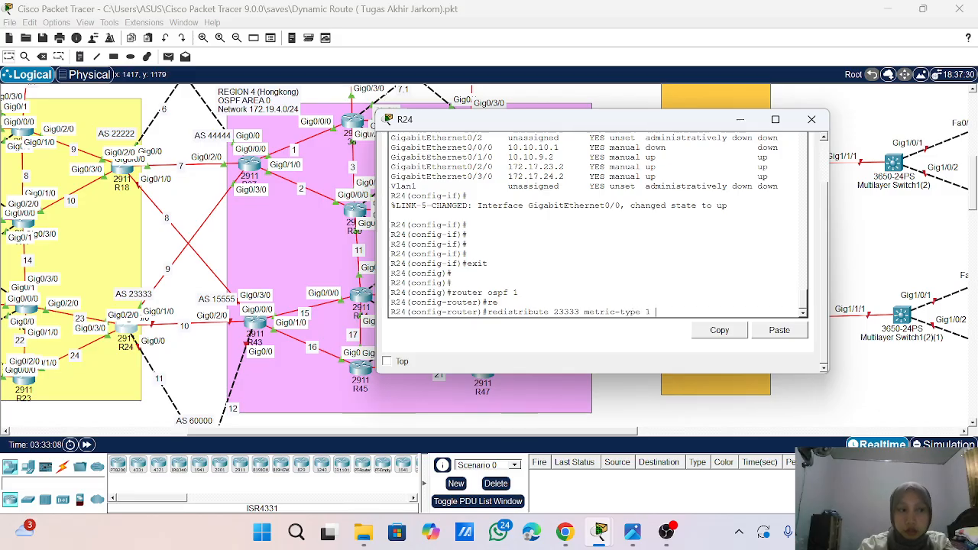
{"action": "type", "text": "su"}
{"action": "key", "text": "Tab"}
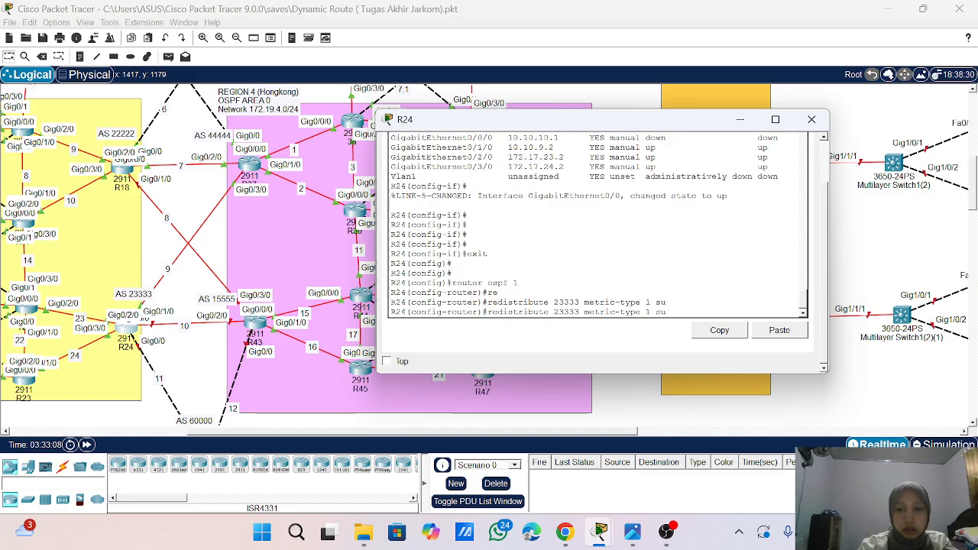
{"action": "type", "text": "b"}
{"action": "key", "text": "Tab"}
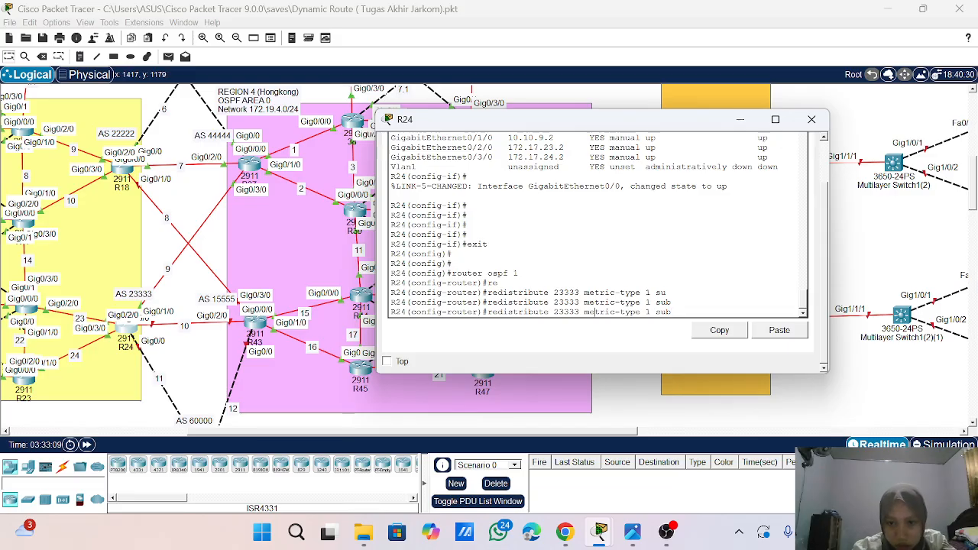
{"action": "key", "text": "BackSpace"}
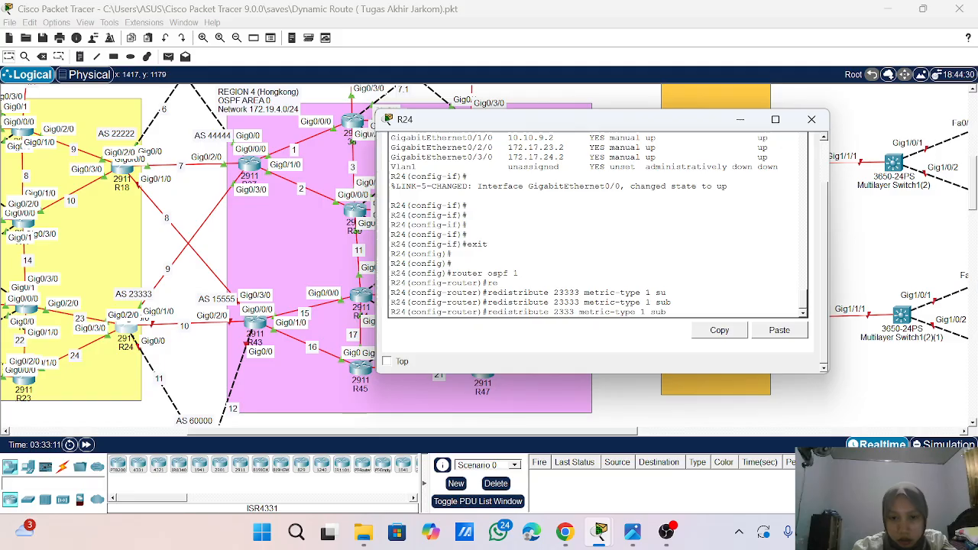
{"action": "key", "text": "Left"}
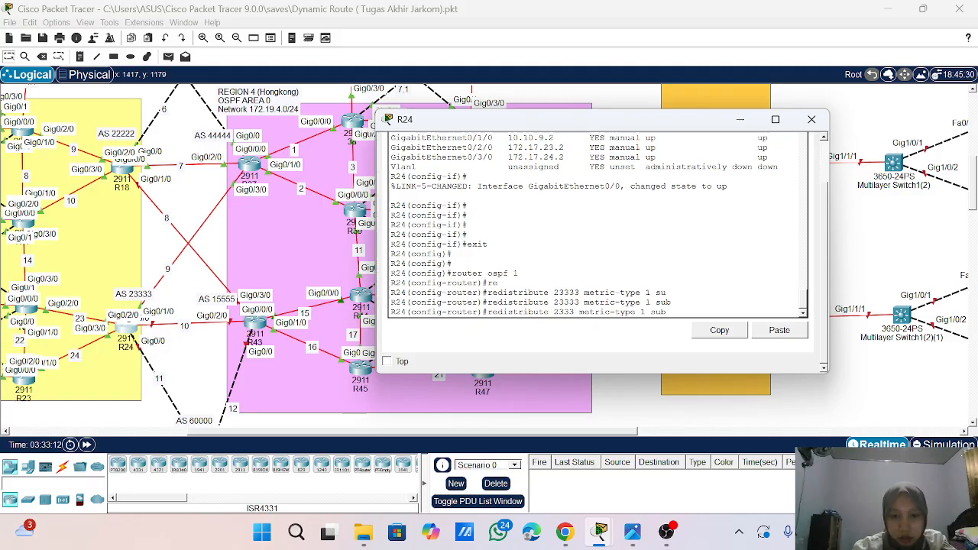
{"action": "type", "text": "3"}
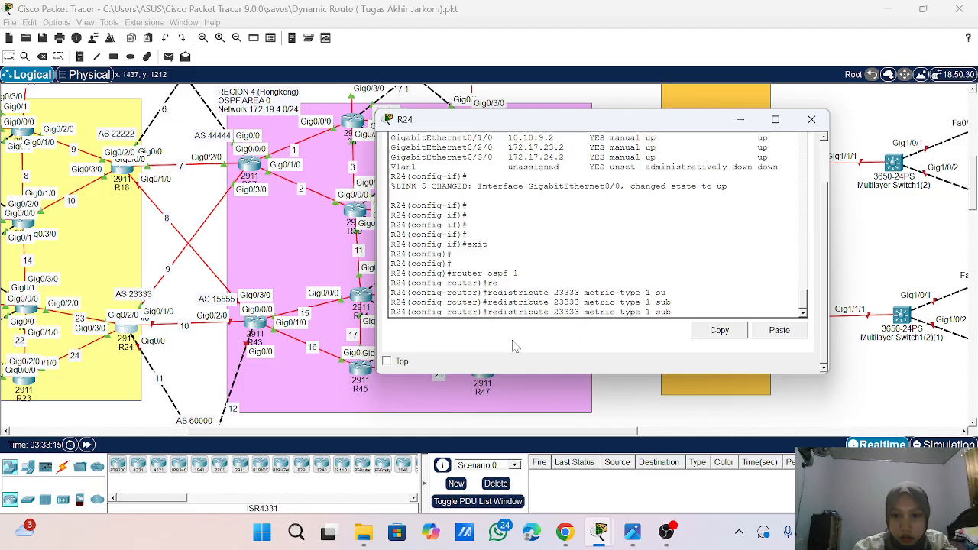
{"action": "type", "text": "nets"}
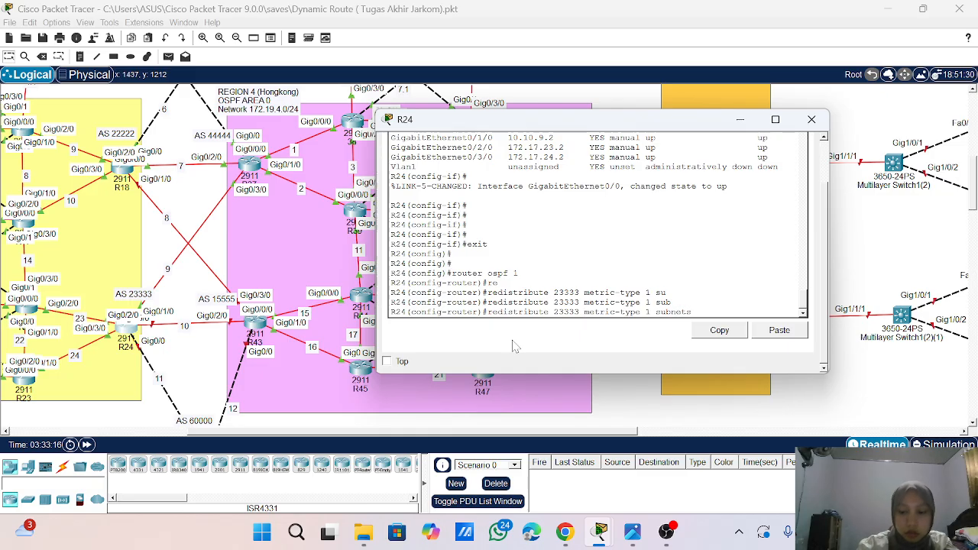
{"action": "key", "text": "Return"}
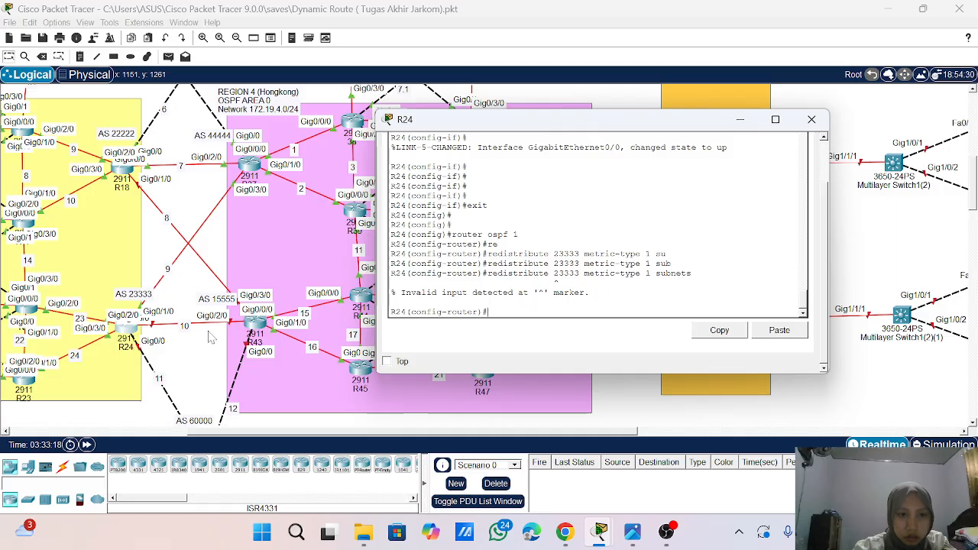
- Redistribute BGP 23333 into OSPF 1 on R24 with metric-type 1 and subnets, and return to global configuration
{"action": "scroll", "coordinate": [212, 338], "scroll_direction": "left", "scroll_amount": 2}
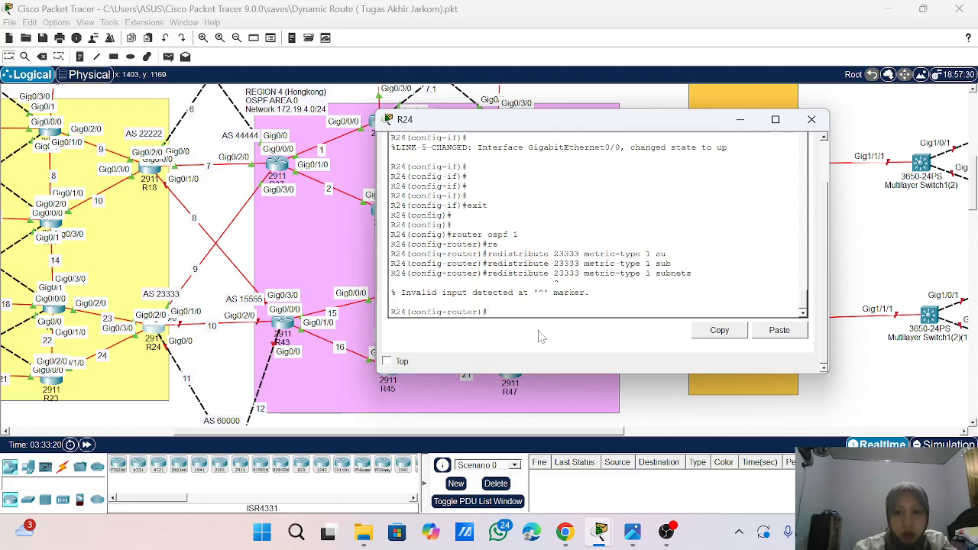
{"action": "key", "text": "Up"}
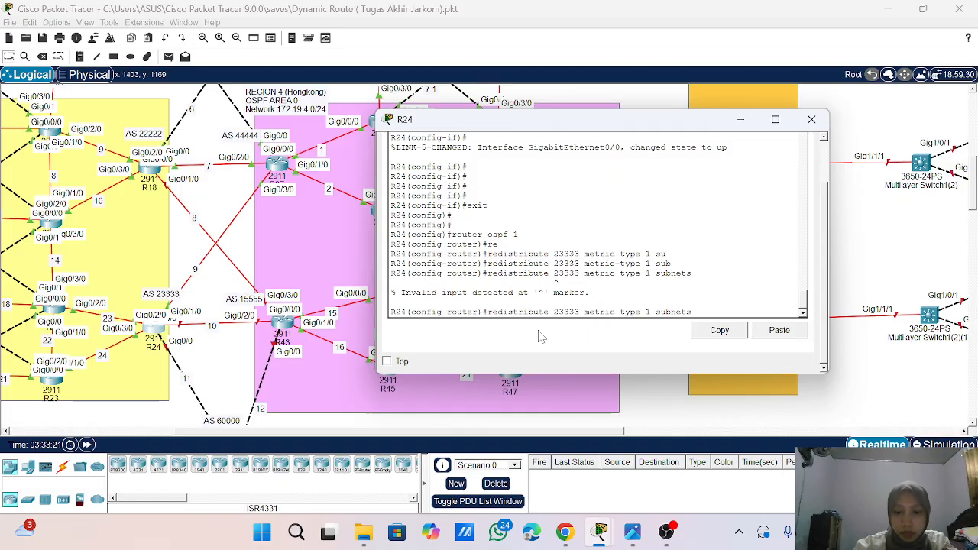
{"action": "type", "text": "bgo"}
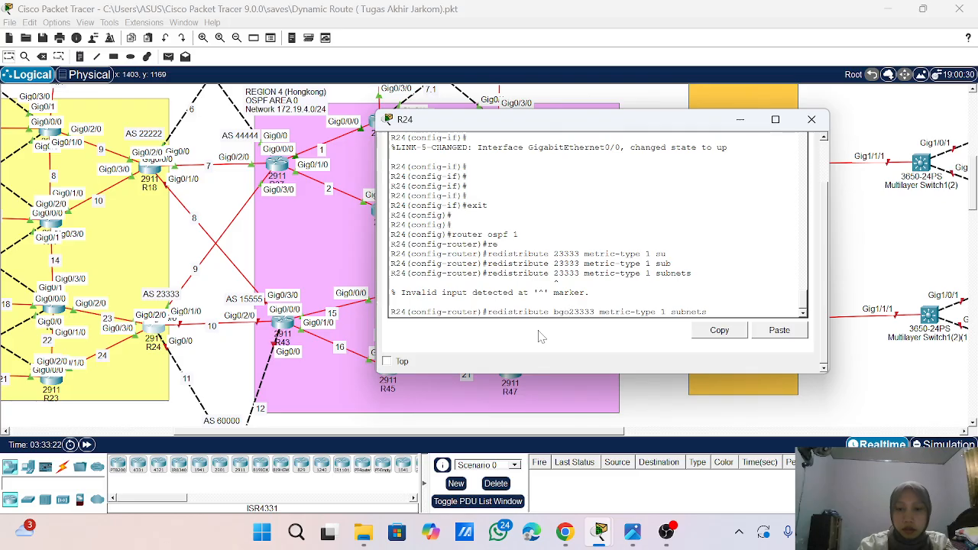
{"action": "key", "text": "BackSpace"}
{"action": "type", "text": "p"}
{"action": "key", "text": "Return"}
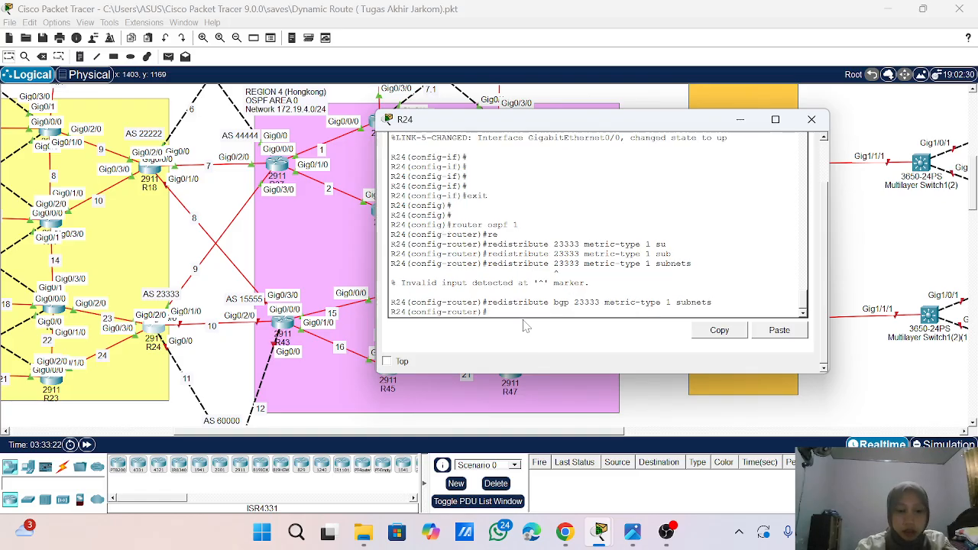
{"action": "type", "text": "exit"}
{"action": "key", "text": "Return"}
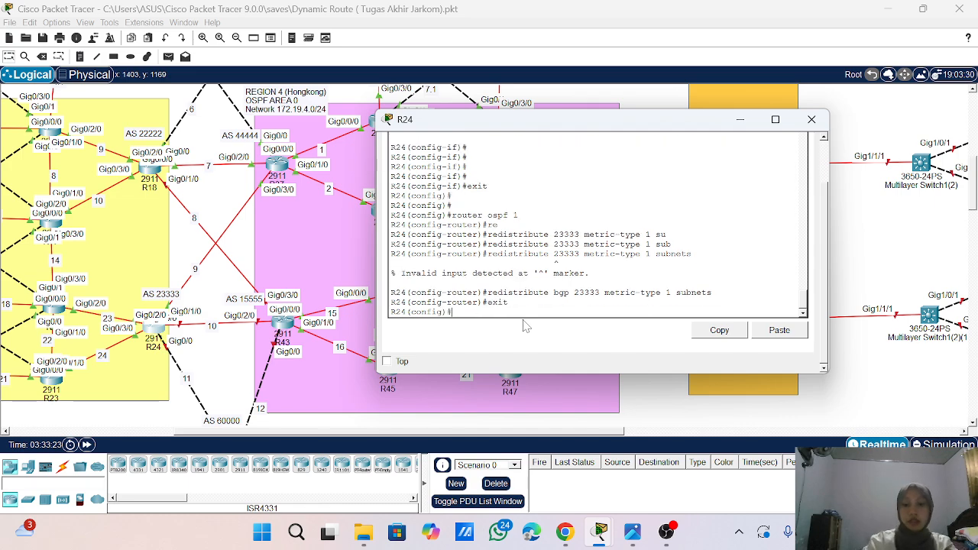
- Enter BGP router configuration for AS 23333 on R24
{"action": "type", "text": "bgp"}
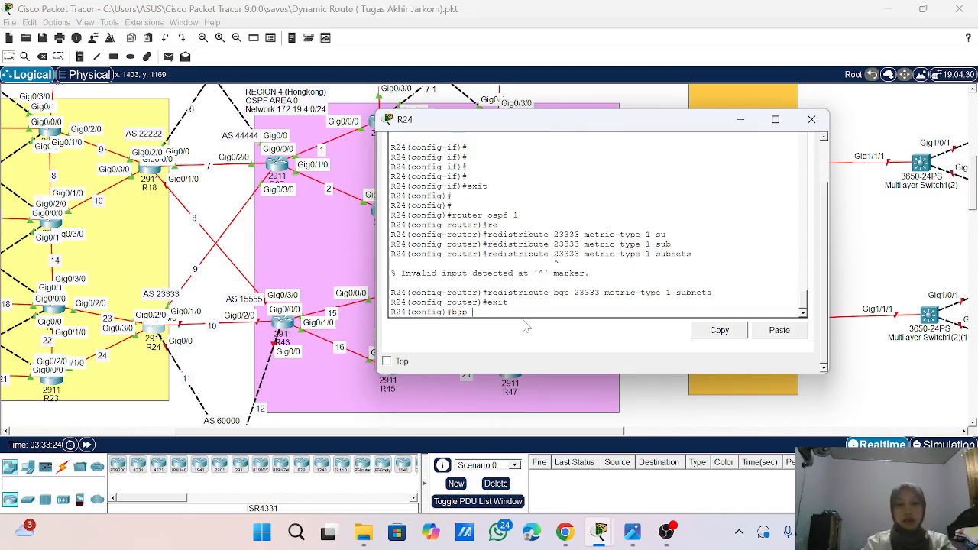
{"action": "key", "text": "BackSpace"}
{"action": "key", "text": "BackSpace"}
{"action": "key", "text": "BackSpace"}
{"action": "key", "text": "BackSpace"}
{"action": "type", "text": "ro"}
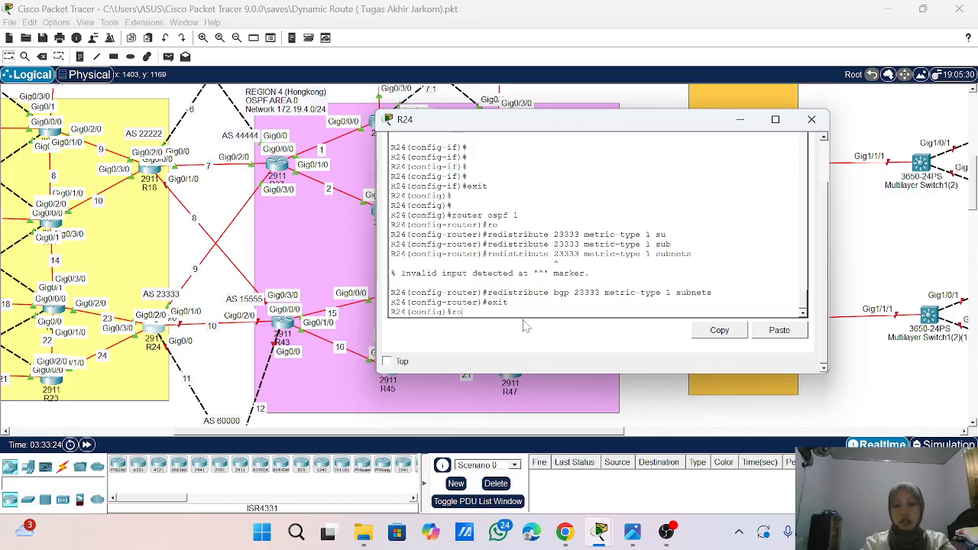
{"action": "type", "text": "ute bg"}
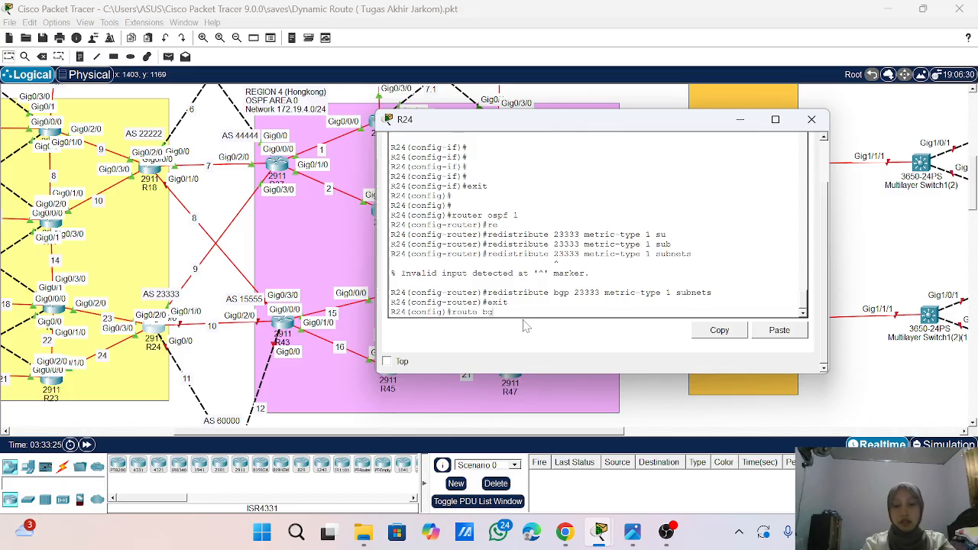
{"action": "type", "text": "p 23333"}
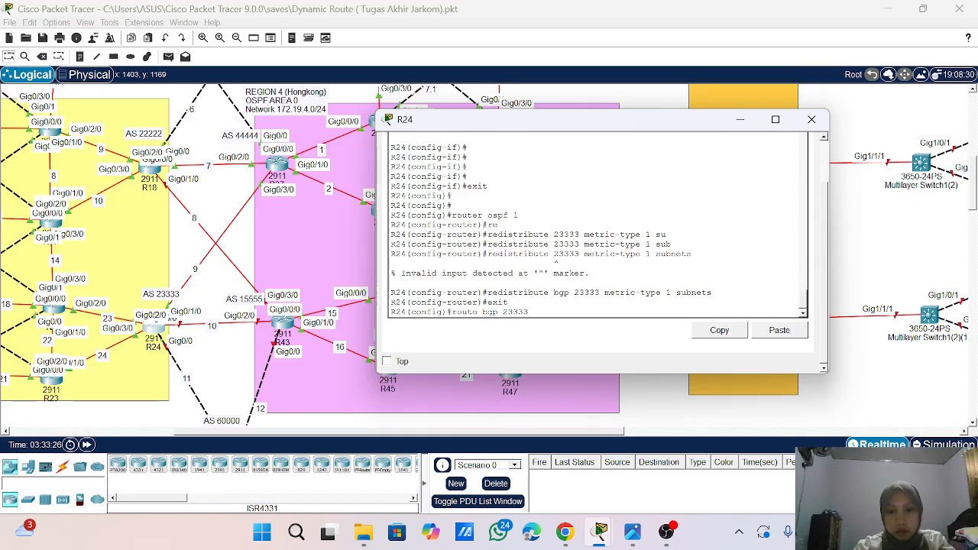
{"action": "key", "text": "Return"}
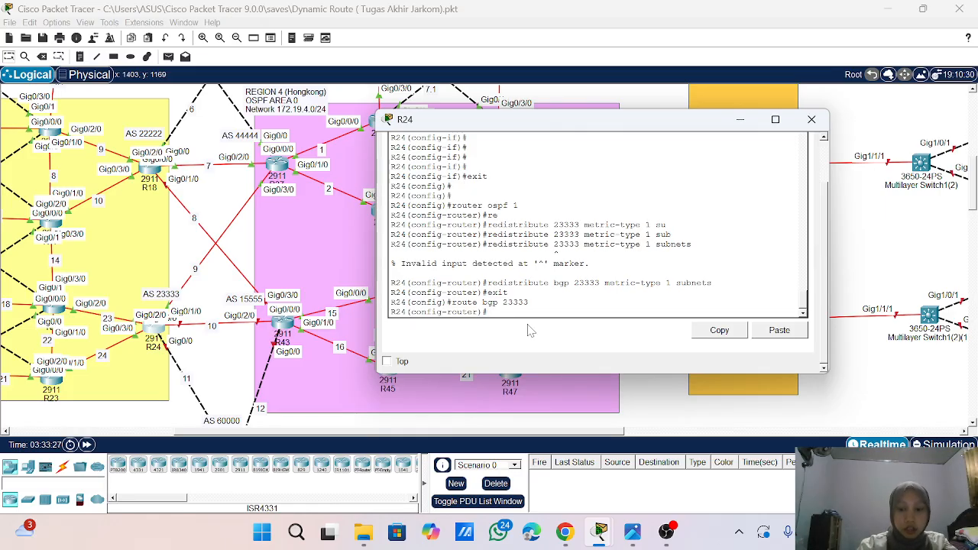
{"action": "type", "text": "lo"}
{"action": "key", "text": "Return"}
{"action": "type", "text": "log "}
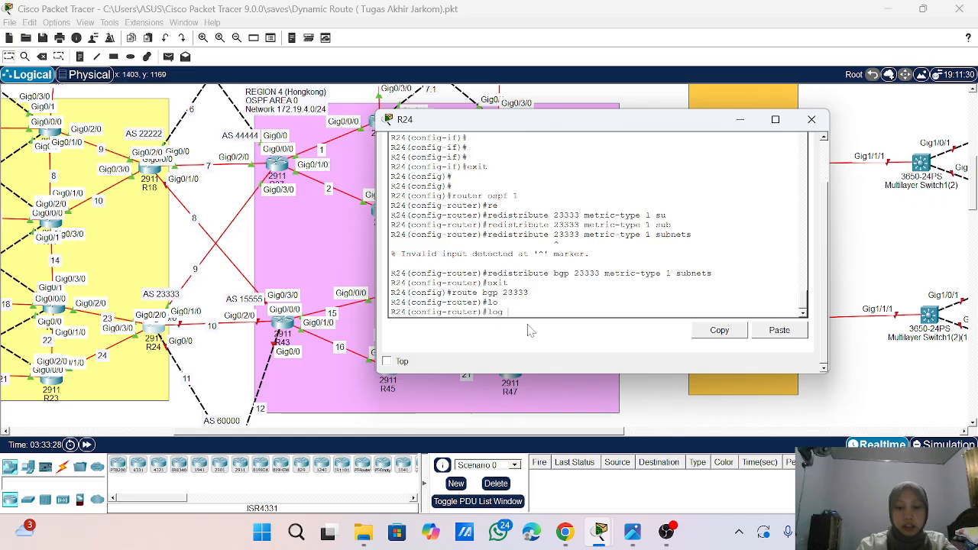
{"action": "type", "text": "ne"}
{"action": "key", "text": "Tab"}
{"action": "type", "text": "i"}
{"action": "key", "text": "Tab"}
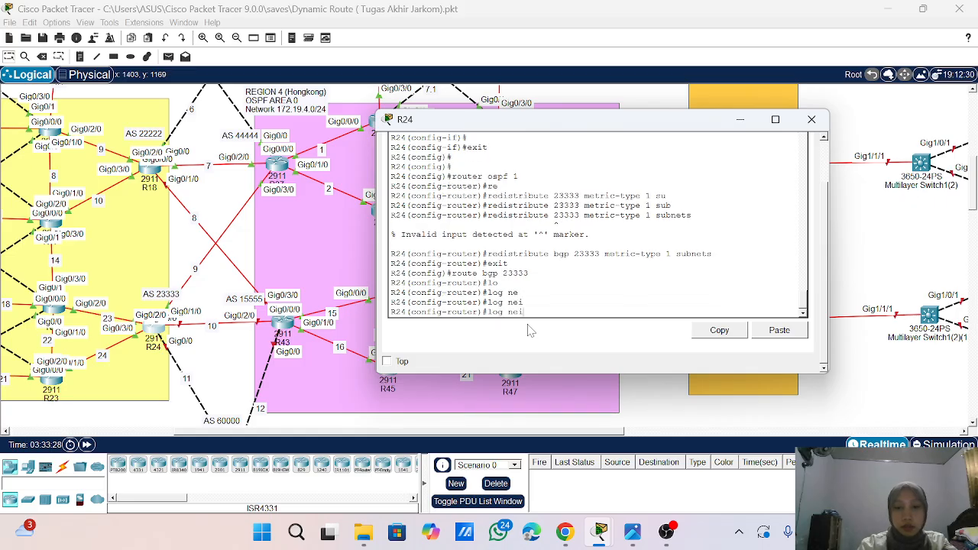
{"action": "key", "text": "BackSpace"}
{"action": "key", "text": "BackSpace"}
{"action": "key", "text": "BackSpace"}
{"action": "key", "text": "BackSpace"}
{"action": "key", "text": "BackSpace"}
{"action": "key", "text": "BackSpace"}
{"action": "key", "text": "BackSpace"}
- Enable logging of neighbor changes with bgp log-neighbor-changes under BGP 23333 on R24
{"action": "type", "text": "bgc lc"}
{"action": "key", "text": "Tab"}
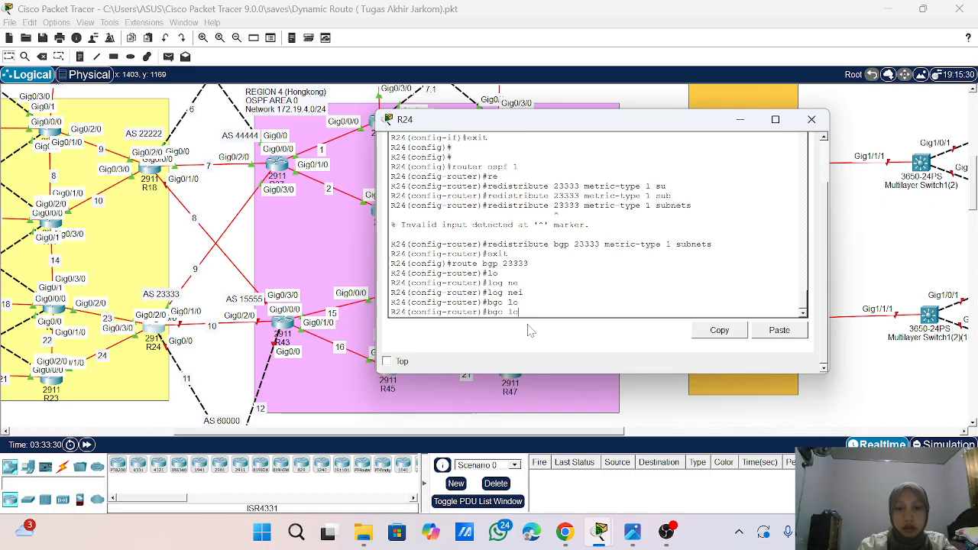
{"action": "key", "text": "BackSpace"}
{"action": "key", "text": "BackSpace"}
{"action": "key", "text": "BackSpace"}
{"action": "key", "text": "BackSpace"}
{"action": "type", "text": "p lo"}
{"action": "key", "text": "Tab"}
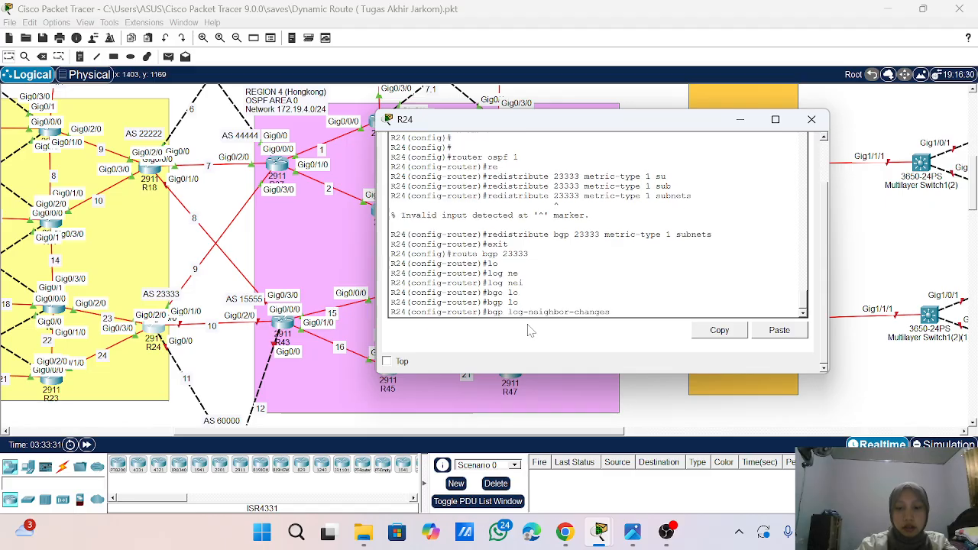
{"action": "key", "text": "Return"}
{"action": "key", "text": "Return"}
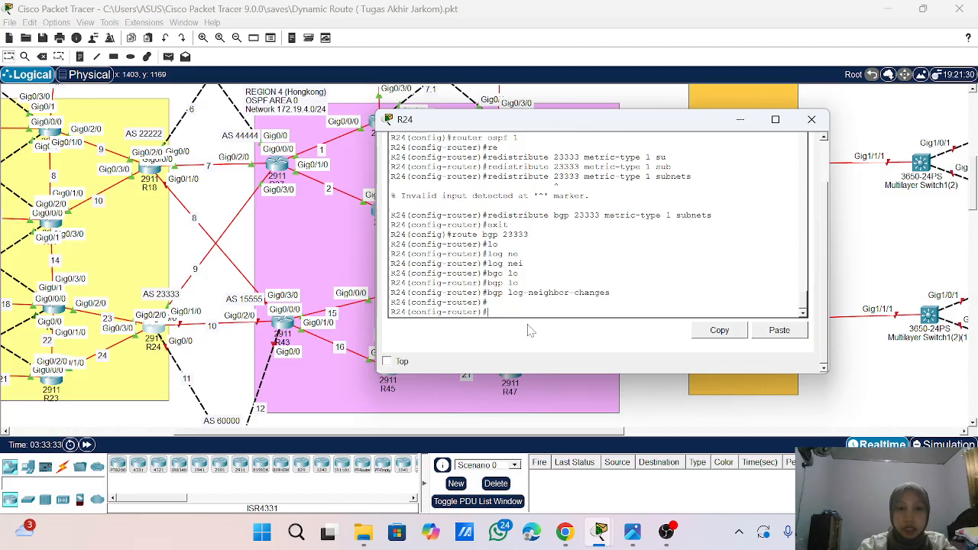
- Disable BGP synchronization with no synchronization under BGP 23333 on R24
{"action": "scroll", "coordinate": [287, 365], "scroll_direction": "down", "scroll_amount": 3}
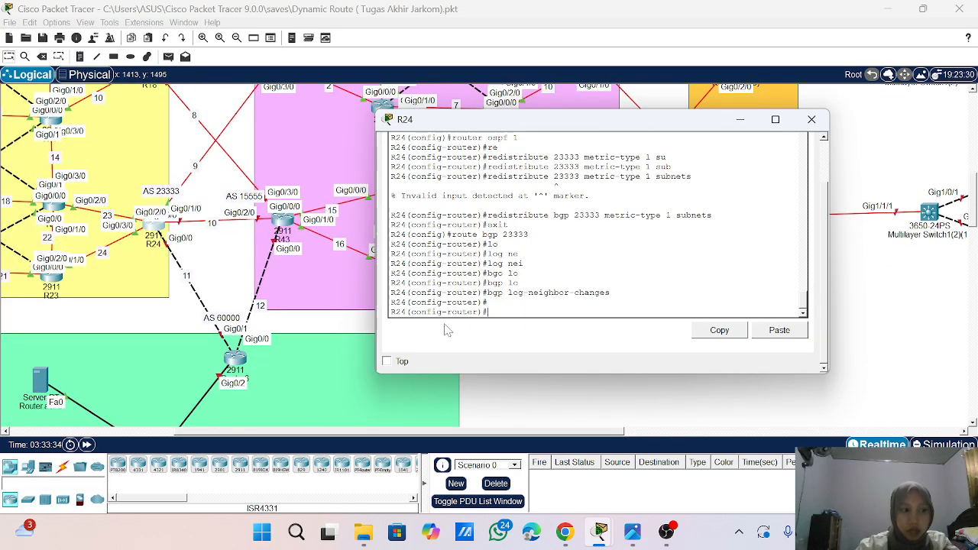
{"action": "type", "text": "no wy"}
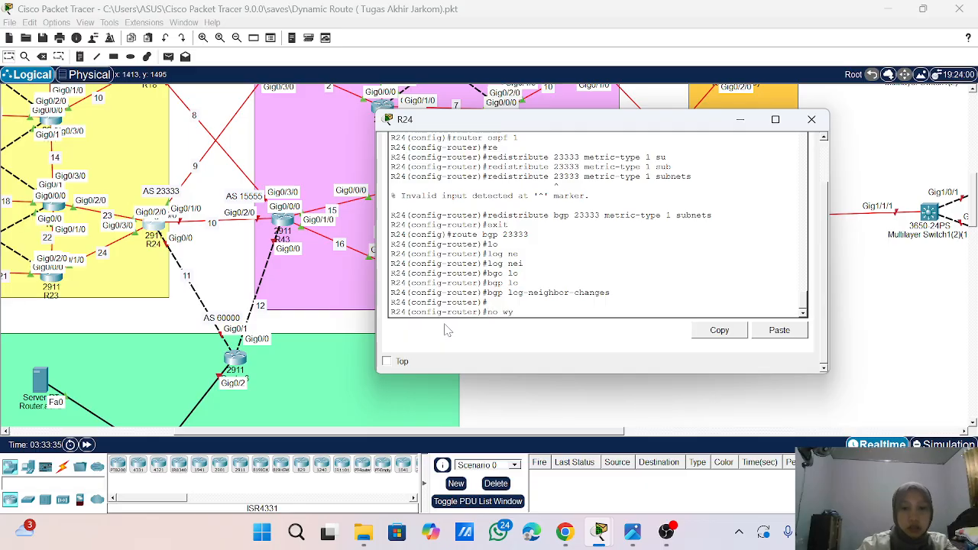
{"action": "key", "text": "BackSpace"}
{"action": "key", "text": "BackSpace"}
{"action": "type", "text": "su"}
{"action": "key", "text": "Tab"}
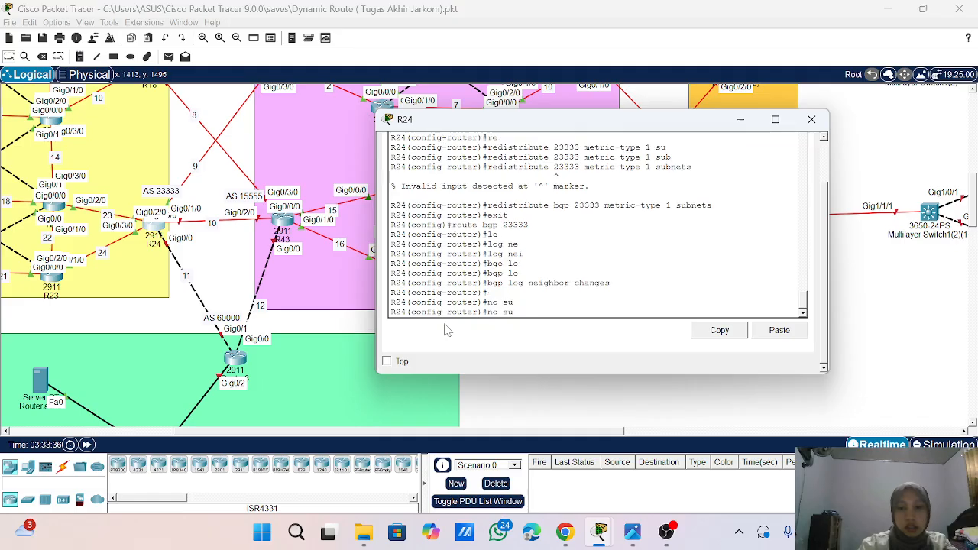
{"action": "key", "text": "BackSpace"}
{"action": "type", "text": "y"}
{"action": "key", "text": "Tab"}
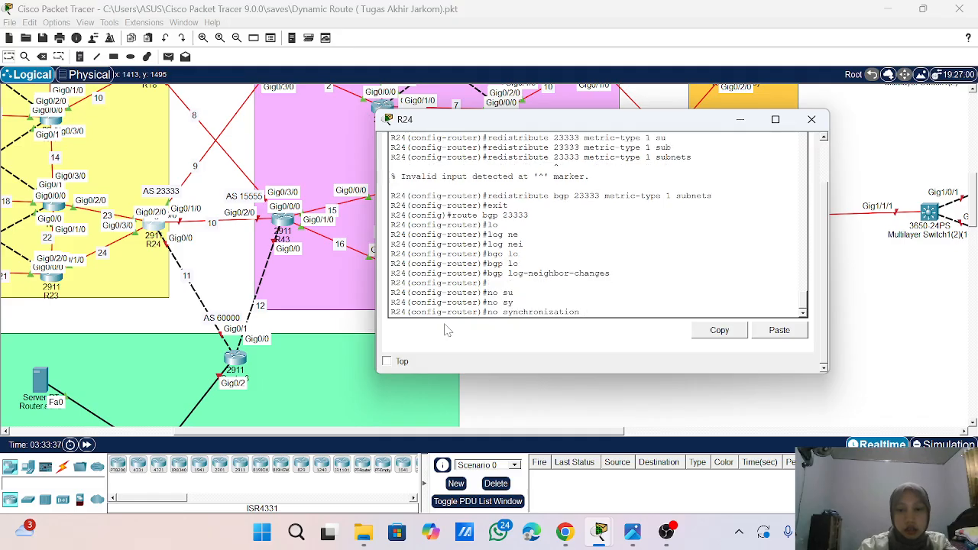
{"action": "key", "text": "Return"}
{"action": "key", "text": "Return"}
{"action": "key", "text": "Return"}
{"action": "key", "text": "Return"}
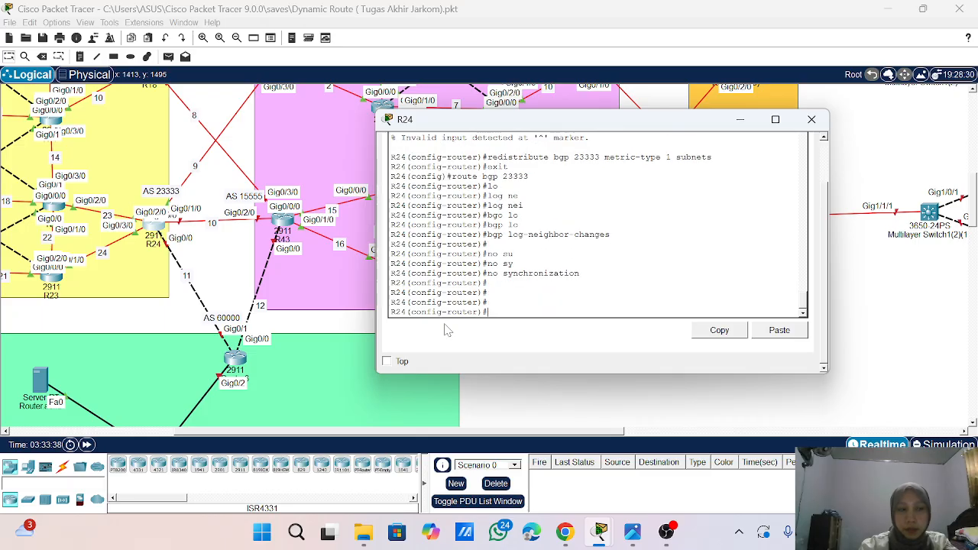
{"action": "key", "text": "Return"}
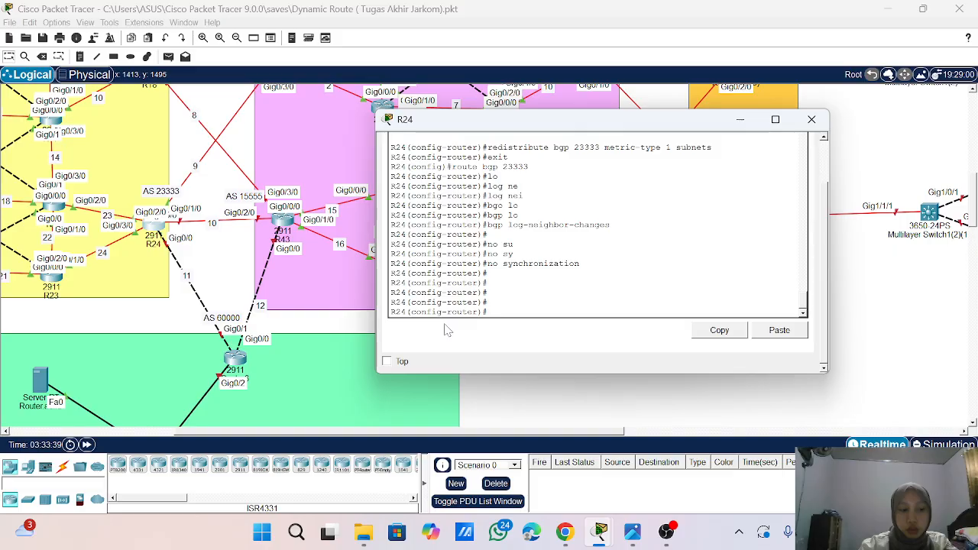
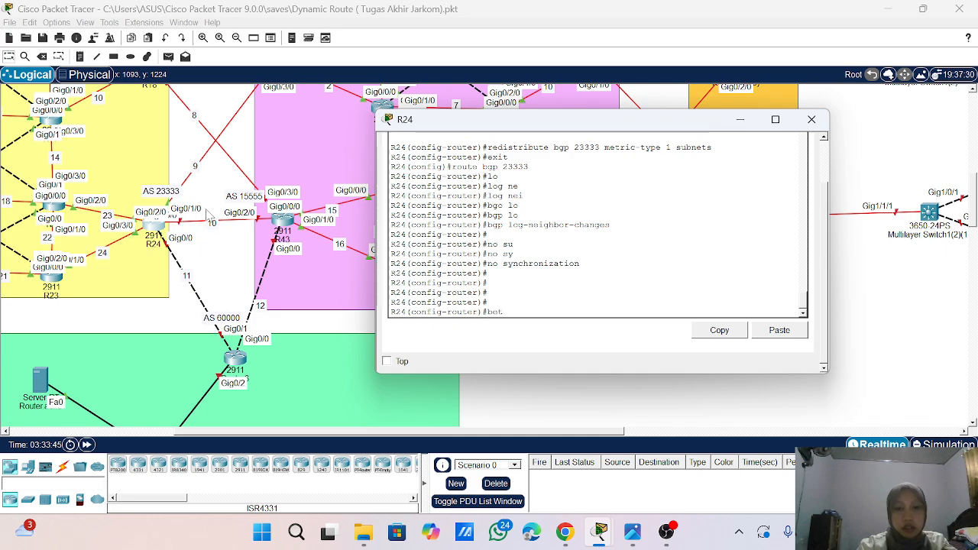
- List R24's interfaces and IP addresses with the brief IP interface summary from BGP router configuration
{"action": "type", "text": "bet"}
{"action": "key", "text": "BackSpace"}
{"action": "key", "text": "BackSpace"}
{"action": "key", "text": "BackSpace"}
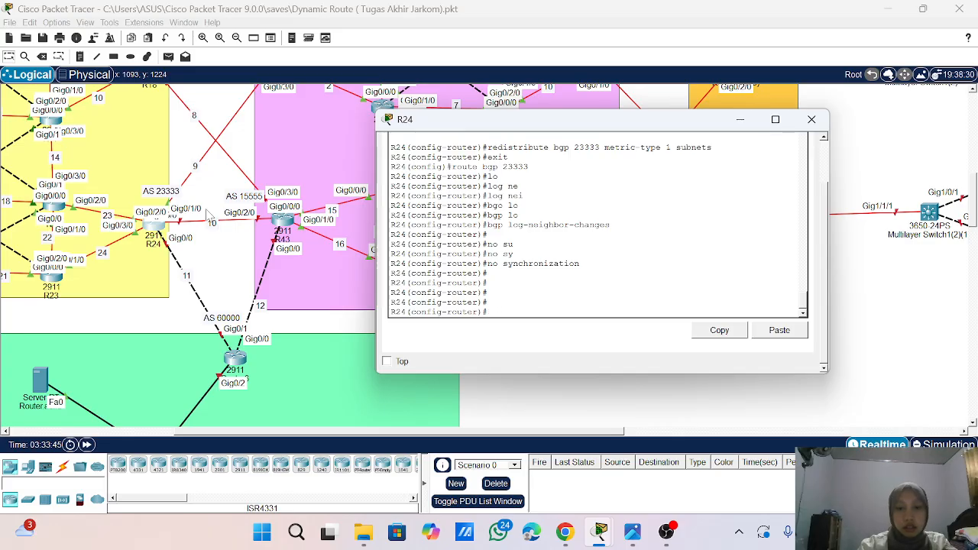
{"action": "type", "text": "do sho ip int br"}
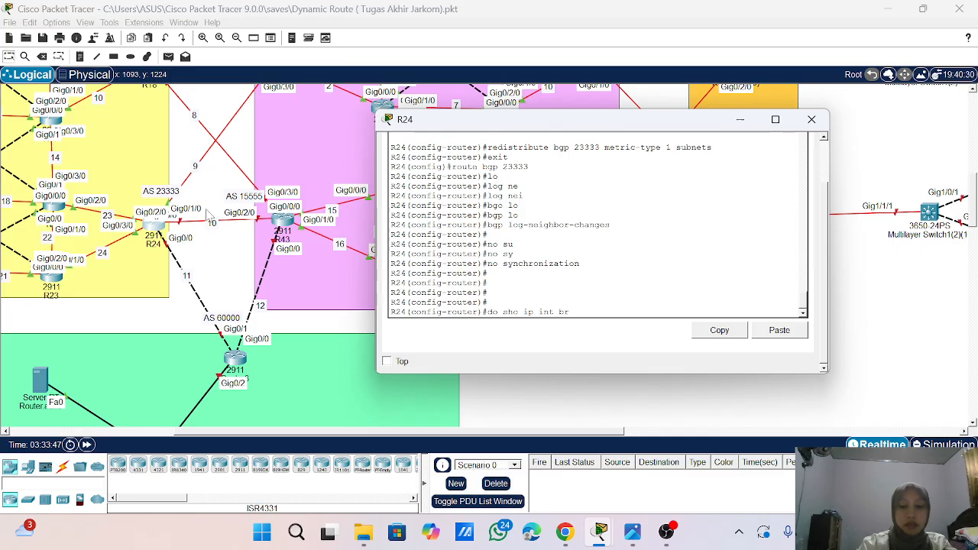
{"action": "key", "text": "Return"}
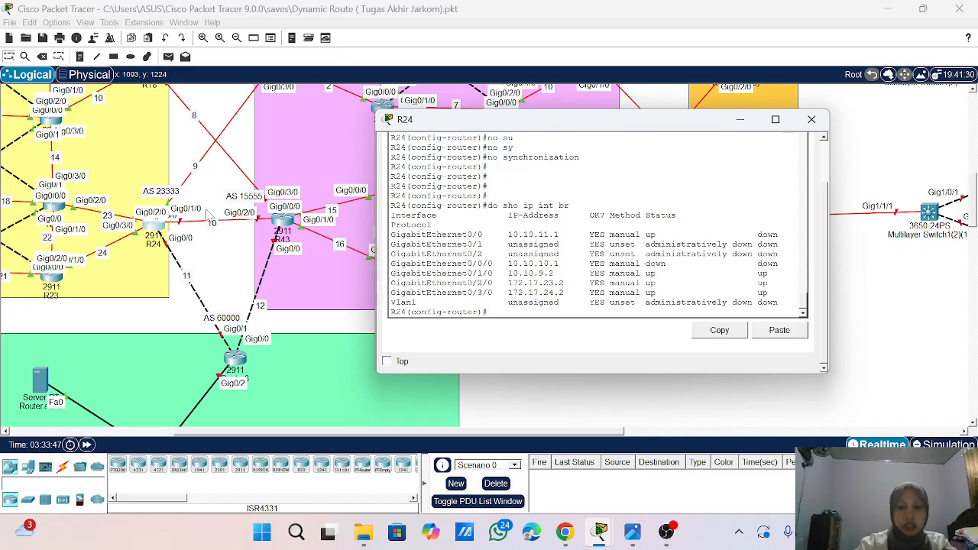
- Advertise network 10.10.9.0 with mask 255.255.255.0 under BGP 23333 on R24
{"action": "type", "text": "network"}
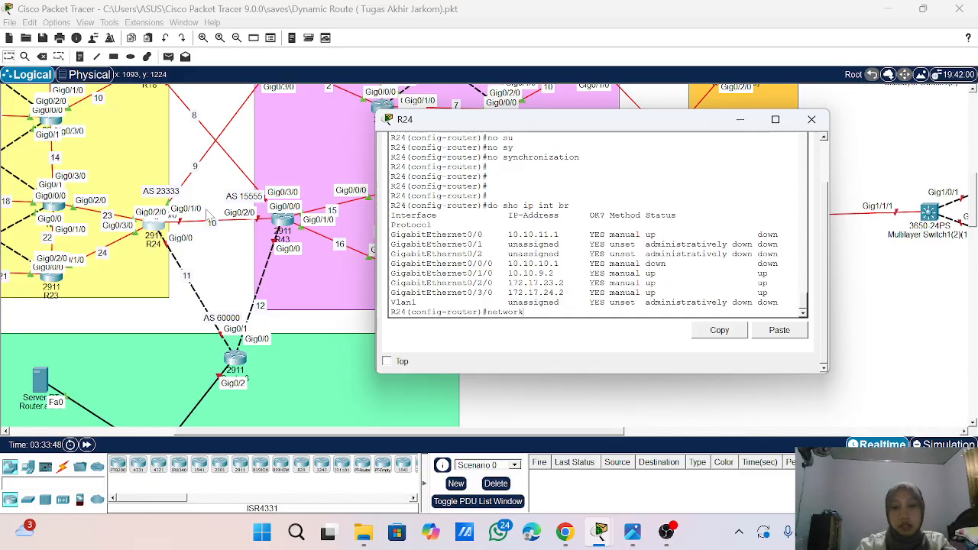
{"action": "type", "text": " 10.10"}
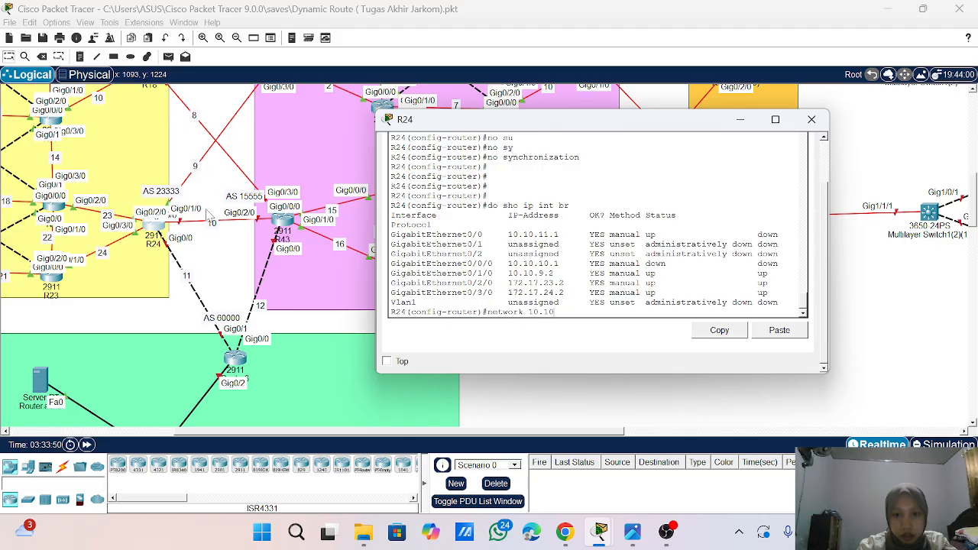
{"action": "type", "text": ".9"}
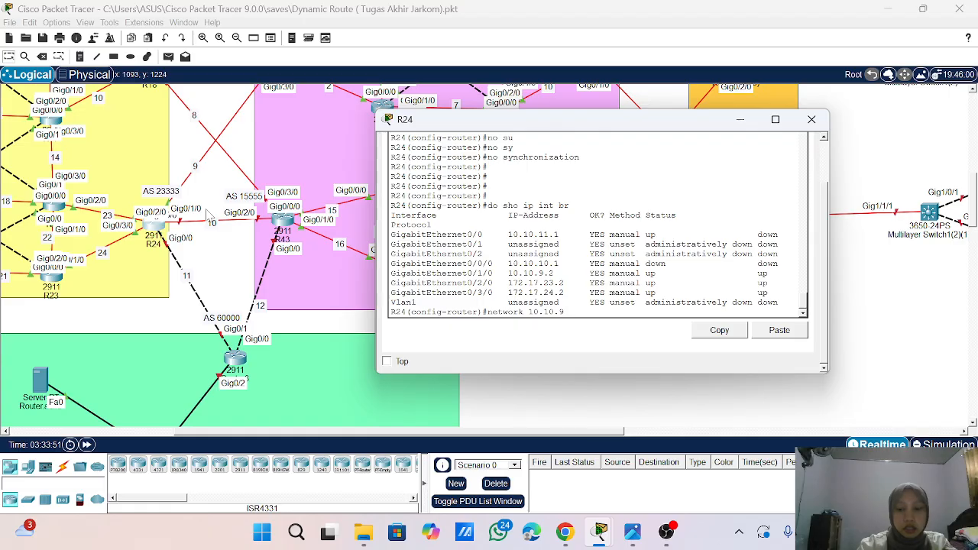
{"action": "type", "text": ".0 ma"}
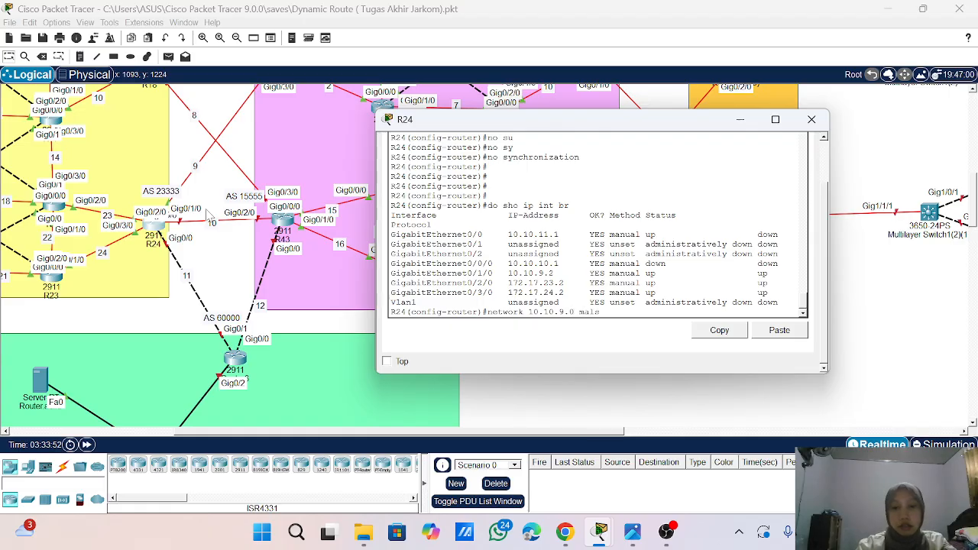
{"action": "type", "text": "sk "}
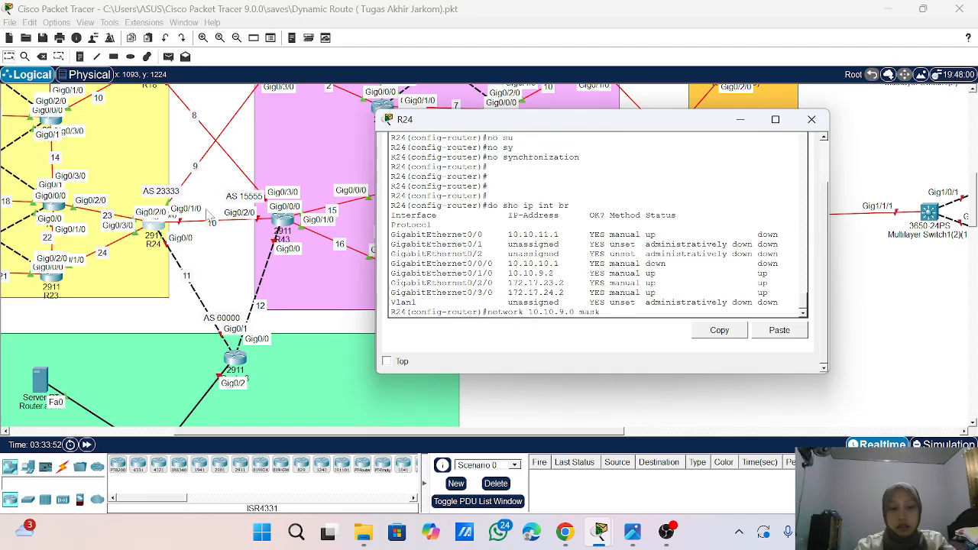
{"action": "type", "text": "2555.255"}
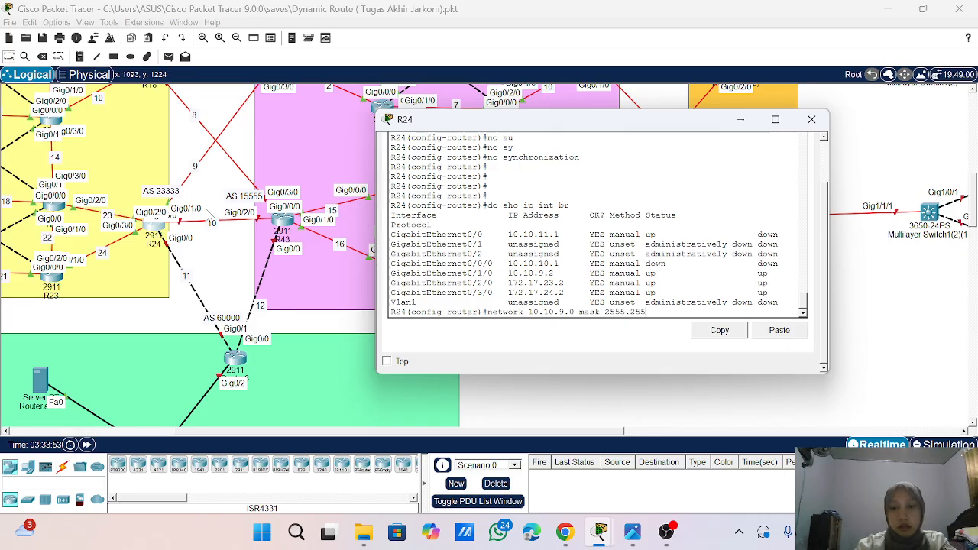
{"action": "key", "text": "BackSpace"}
{"action": "key", "text": "BackSpace"}
{"action": "key", "text": "BackSpace"}
{"action": "type", "text": ".255.2"}
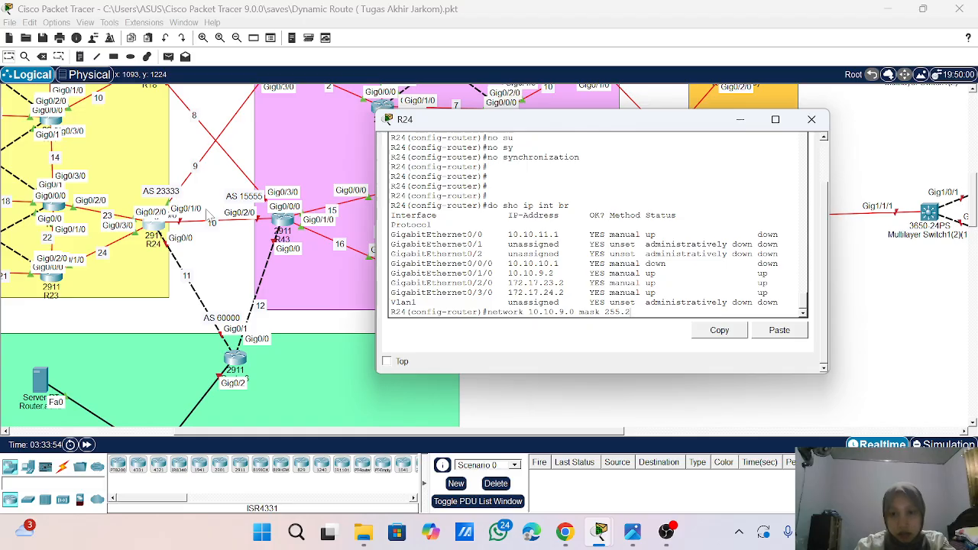
{"action": "type", "text": "55.0"}
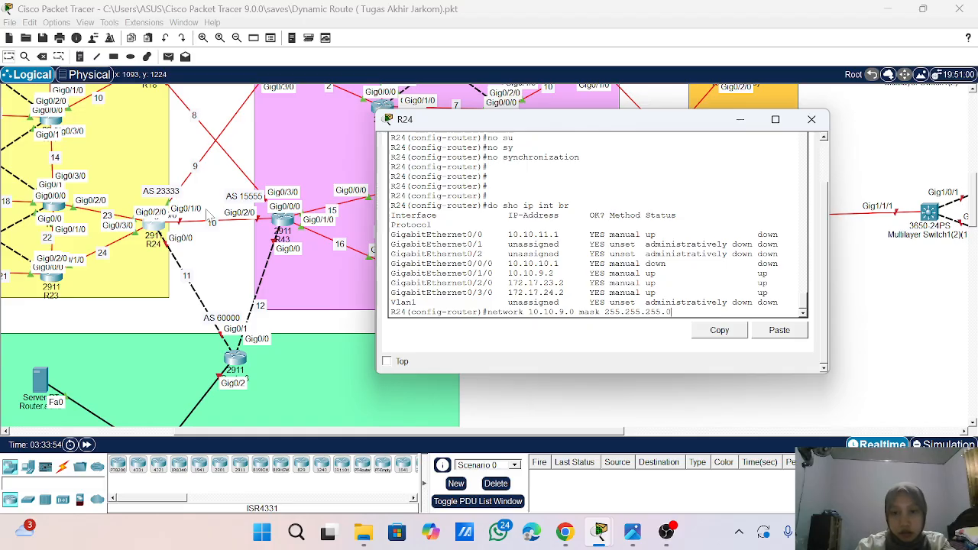
{"action": "key", "text": "Return"}
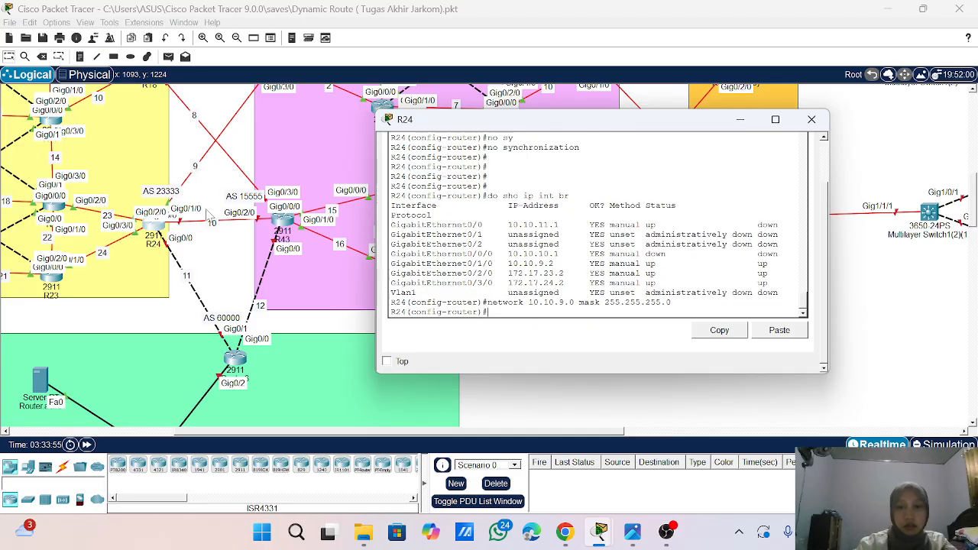
- Advertise network 10.10.10.0 with mask 255.255.255.0 under BGP 23333 on R24
{"action": "key", "text": "Up"}
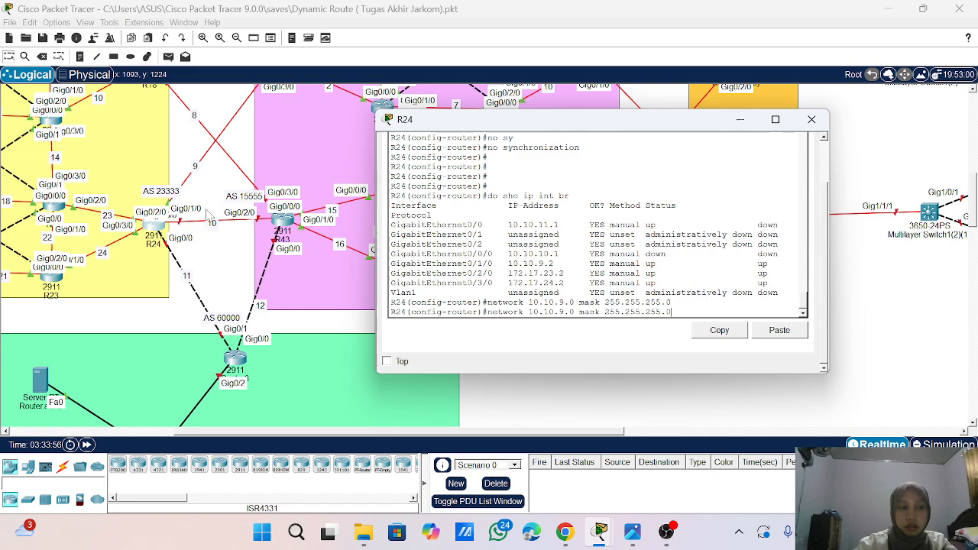
{"action": "key", "text": "Left"}
{"action": "key", "text": "Left"}
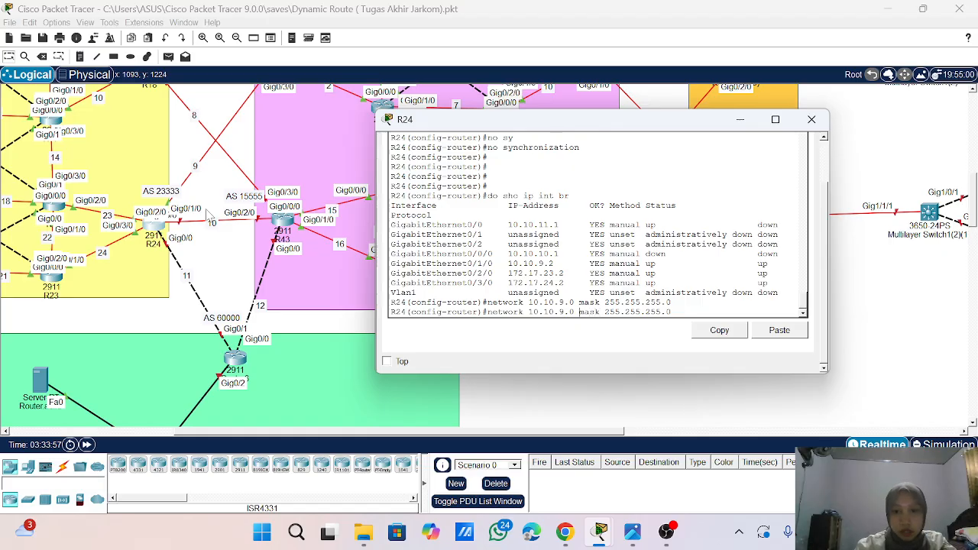
{"action": "type", "text": "0"}
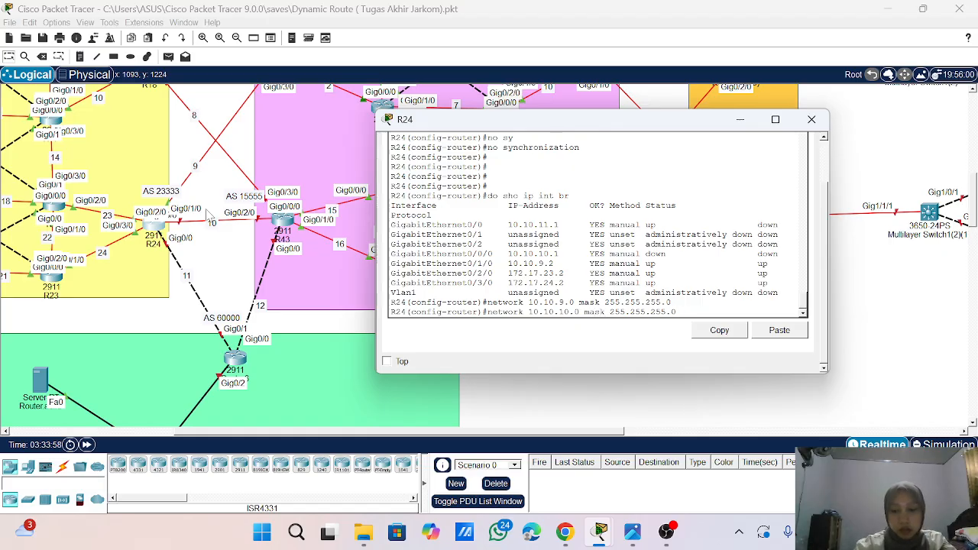
{"action": "key", "text": "Return"}
- Advertise network 10.10.11.0 with mask 255.255.255.0 under BGP 23333 on R24
{"action": "key", "text": "Up"}
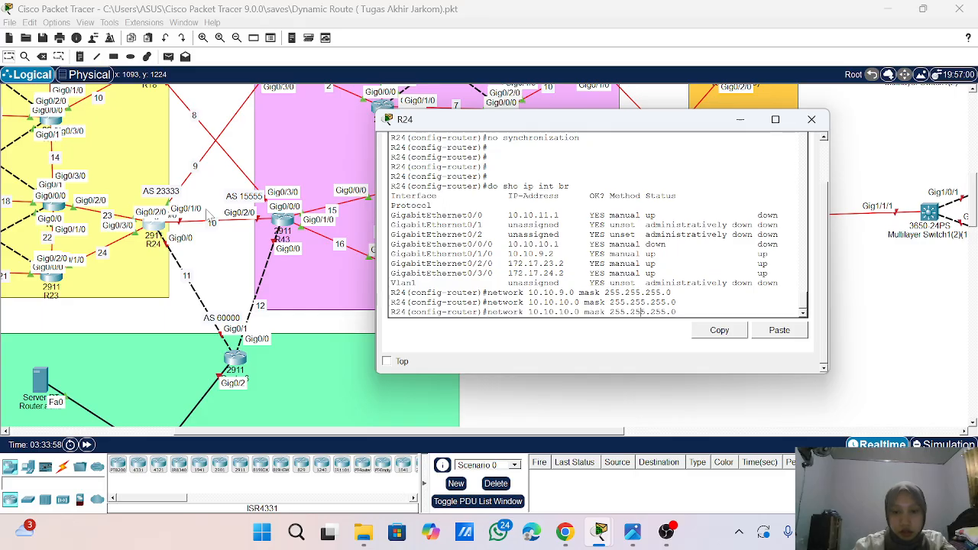
{"action": "key", "text": "BackSpace"}
{"action": "type", "text": "1"}
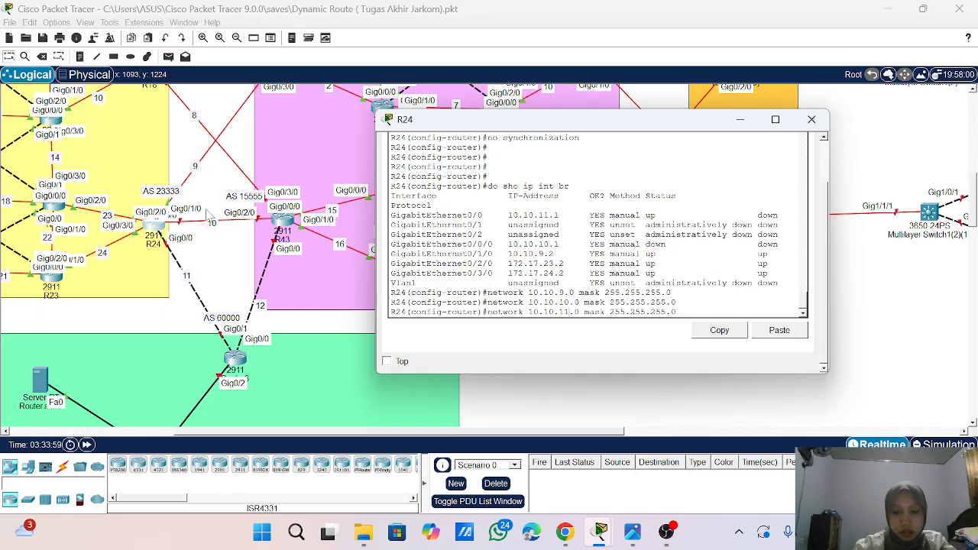
{"action": "key", "text": "Return"}
{"action": "key", "text": "Return"}
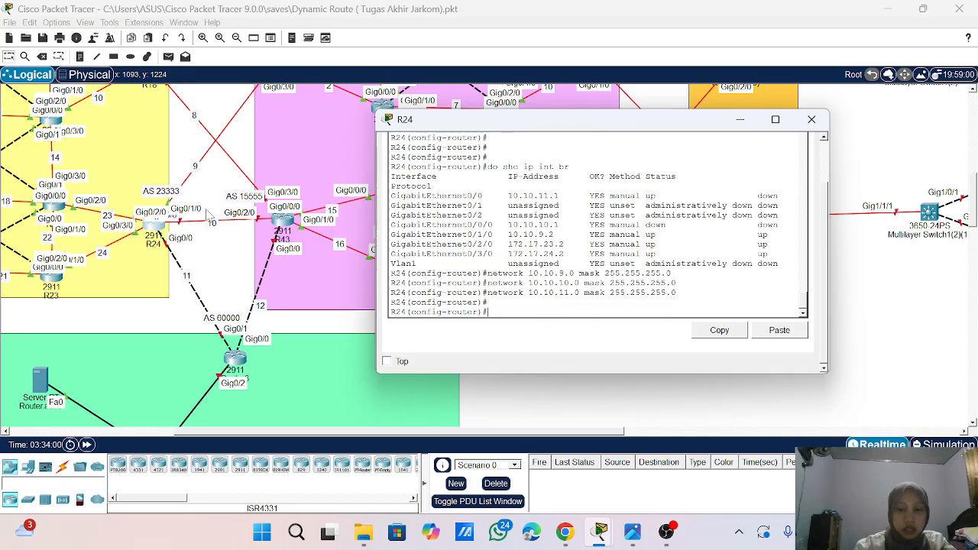
- Add BGP neighbor 10.10.9.1 with remote-as 44444 on R24
{"action": "type", "text": "nei"}
{"action": "key", "text": "Tab"}
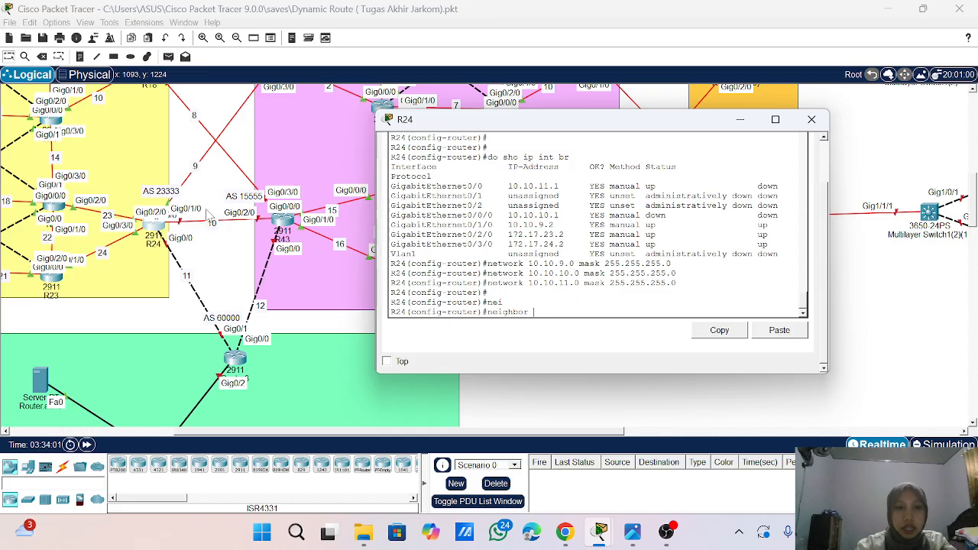
{"action": "type", "text": "10"}
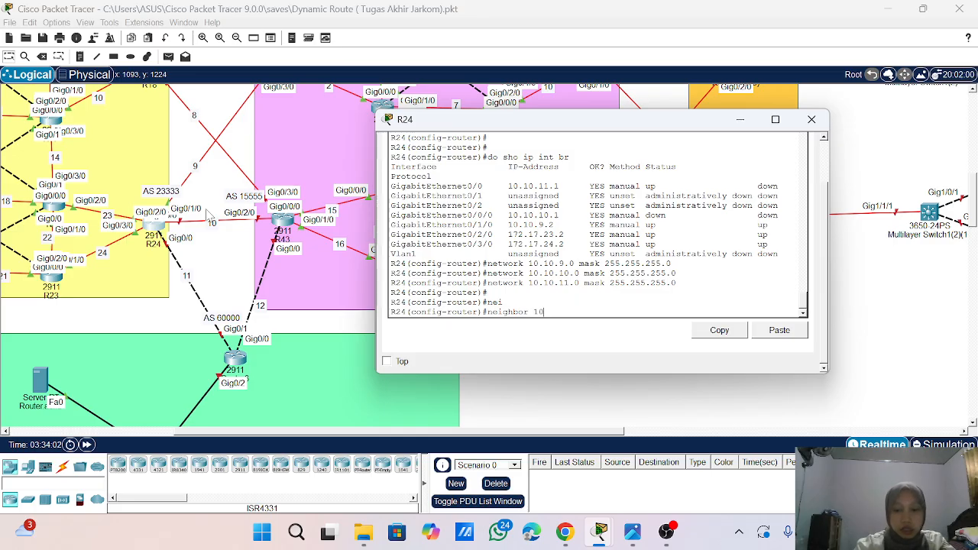
{"action": "type", "text": ".10."}
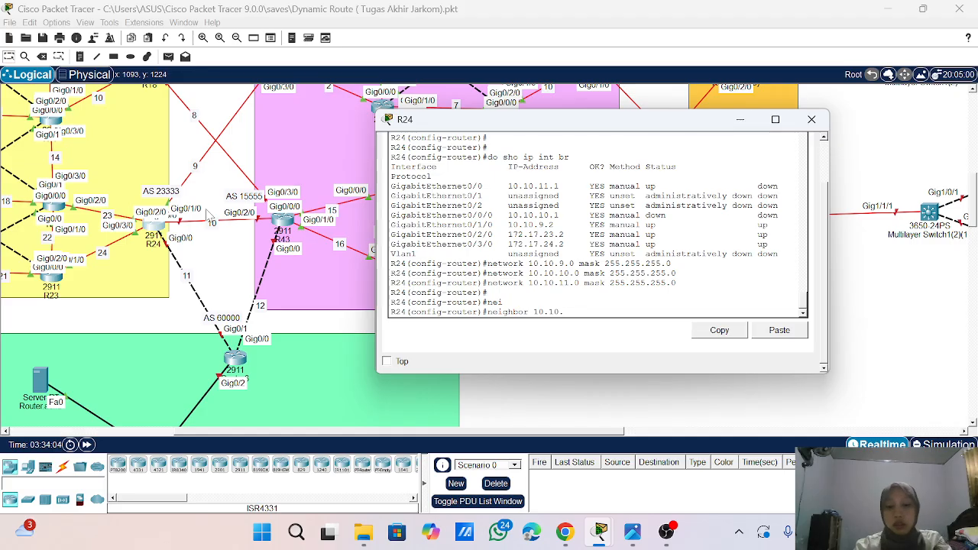
{"action": "type", "text": "9.1"}
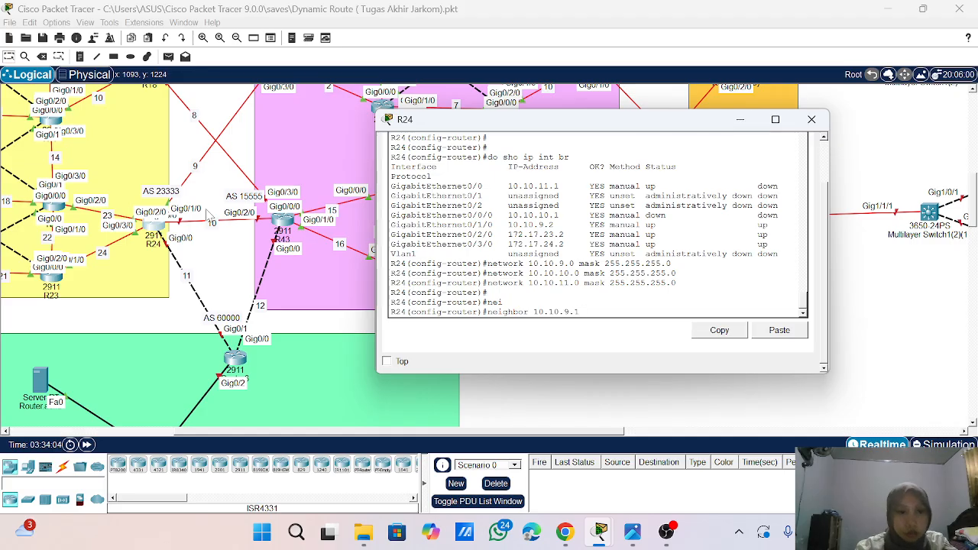
{"action": "scroll", "coordinate": [210, 220], "scroll_direction": "up", "scroll_amount": 3}
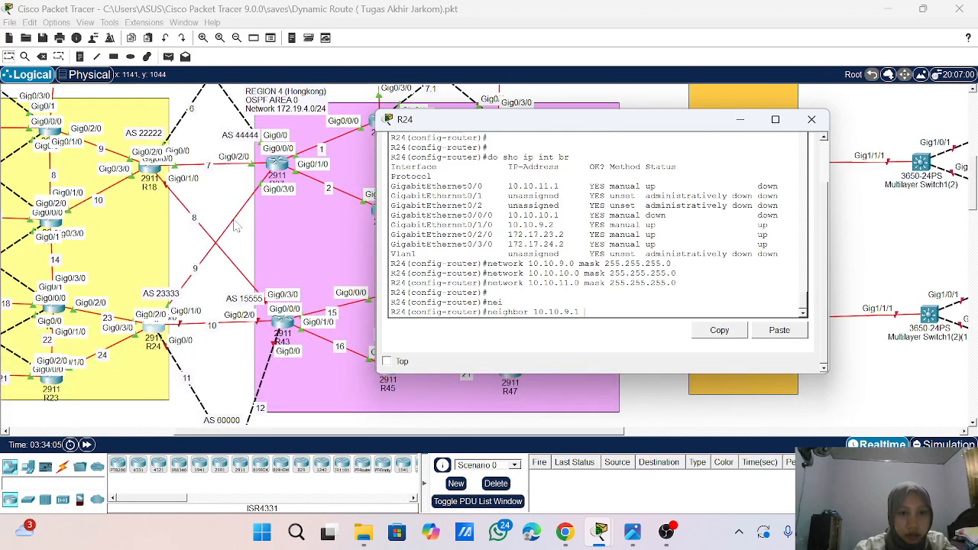
{"action": "type", "text": ".1 remote"}
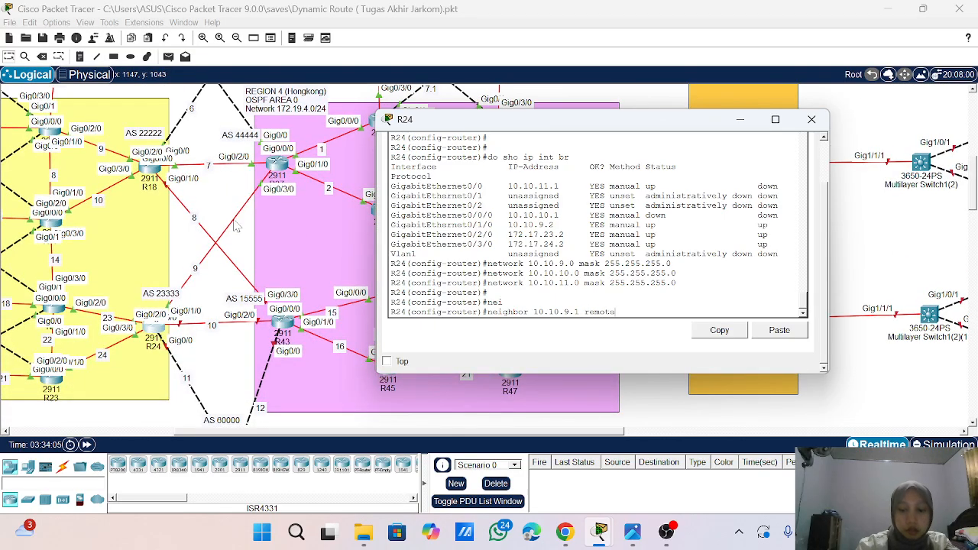
{"action": "type", "text": "-as"}
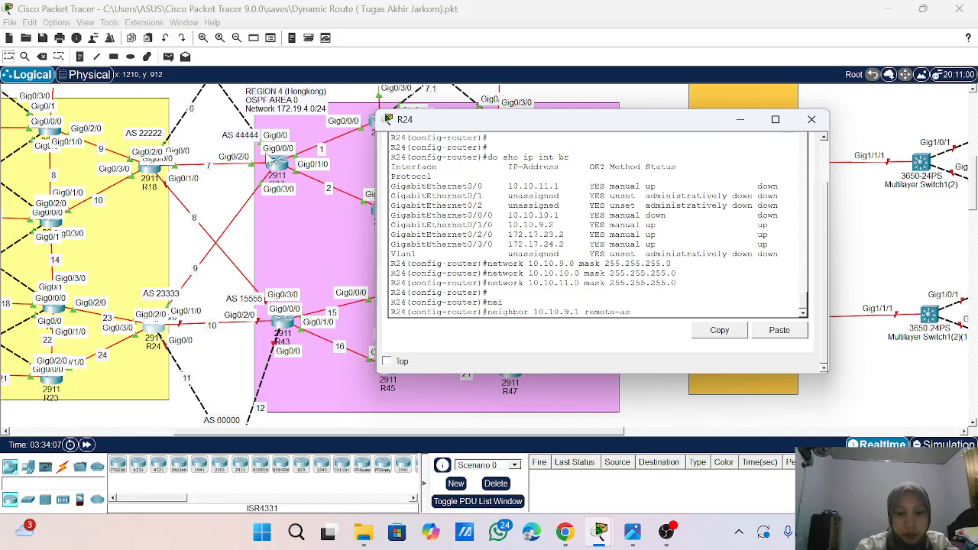
{"action": "type", "text": "44"}
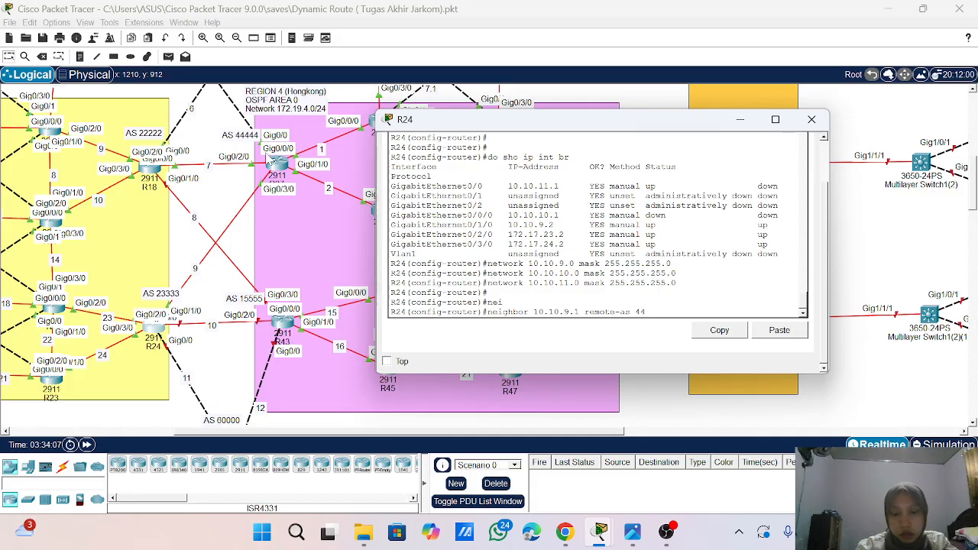
{"action": "type", "text": "444"}
{"action": "key", "text": "Return"}
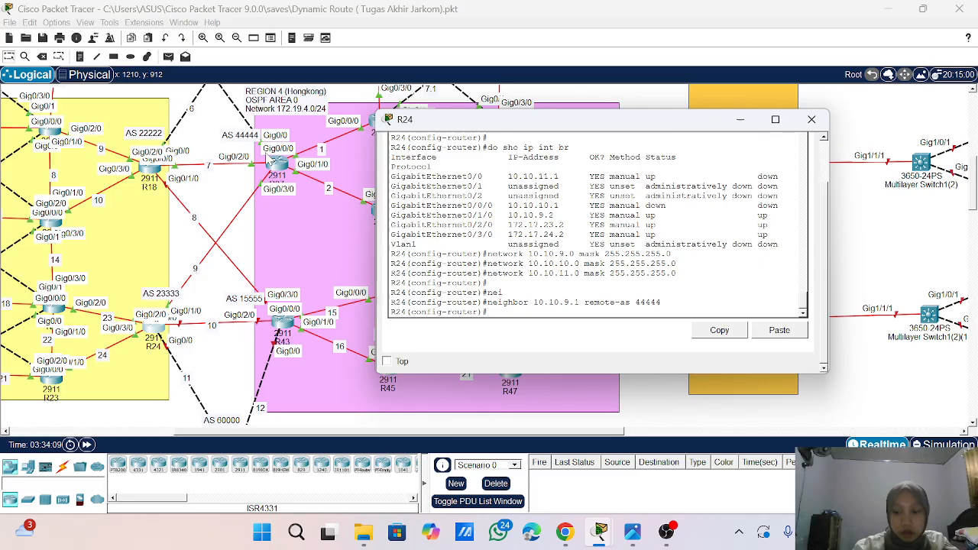
- Try to add BGP neighbor 10.10.10.1 with remote-as 44444 on R24
{"action": "key", "text": "Up"}
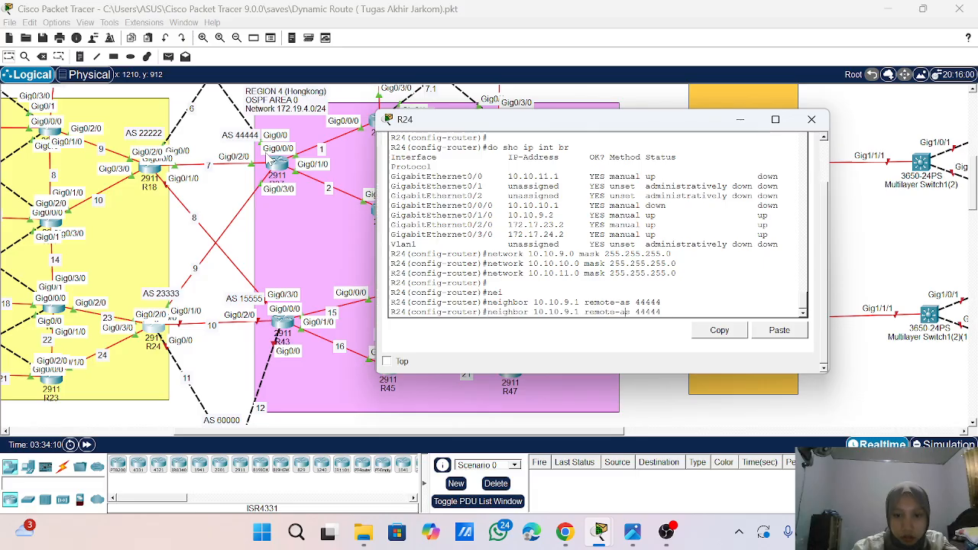
{"action": "key", "text": "Left"}
{"action": "key", "text": "Left"}
{"action": "key", "text": "Left"}
{"action": "key", "text": "Left"}
{"action": "key", "text": "Left"}
{"action": "key", "text": "Left"}
{"action": "key", "text": "Left"}
{"action": "key", "text": "Left"}
{"action": "key", "text": "Left"}
{"action": "key", "text": "Left"}
{"action": "key", "text": "Left"}
{"action": "key", "text": "BackSpace"}
{"action": "type", "text": "1"}
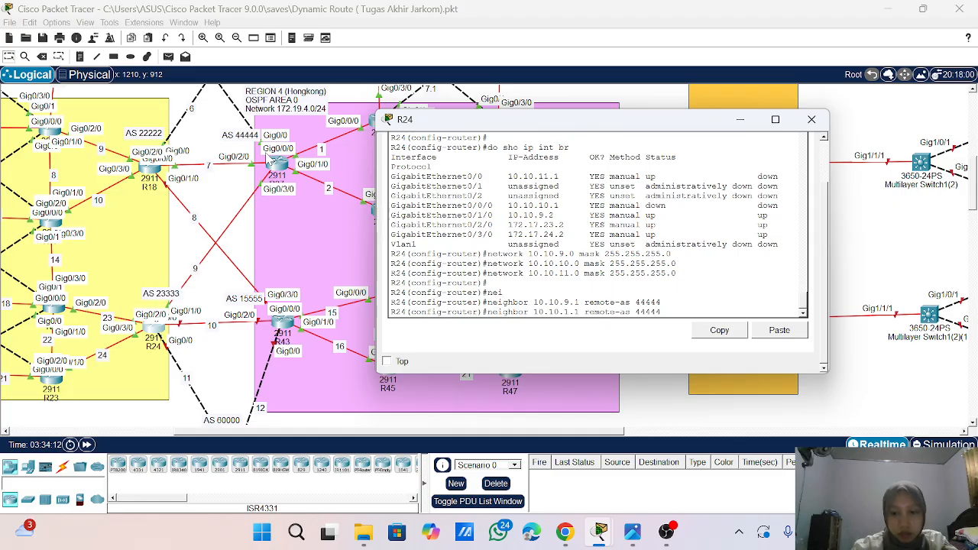
{"action": "type", "text": "0"}
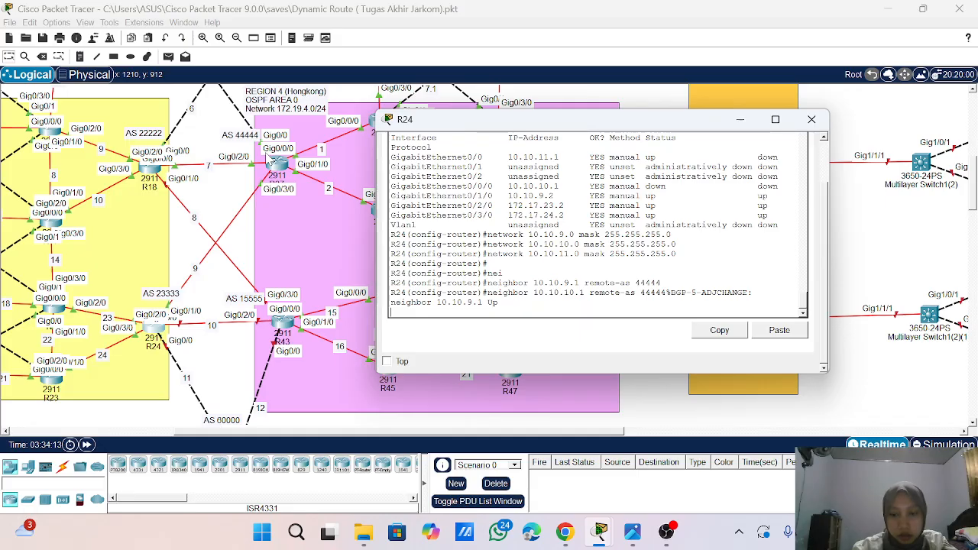
{"action": "key", "text": "Return"}
{"action": "key", "text": "Return"}
- Try to add BGP neighbor 10.10.10.2 with remote-as 44444 on R24
{"action": "key", "text": "Up"}
{"action": "key", "text": "Left"}
{"action": "key", "text": "Left"}
{"action": "key", "text": "Left"}
{"action": "key", "text": "Left"}
{"action": "key", "text": "Left"}
{"action": "key", "text": "Left"}
{"action": "key", "text": "Left"}
{"action": "key", "text": "Left"}
{"action": "key", "text": "Left"}
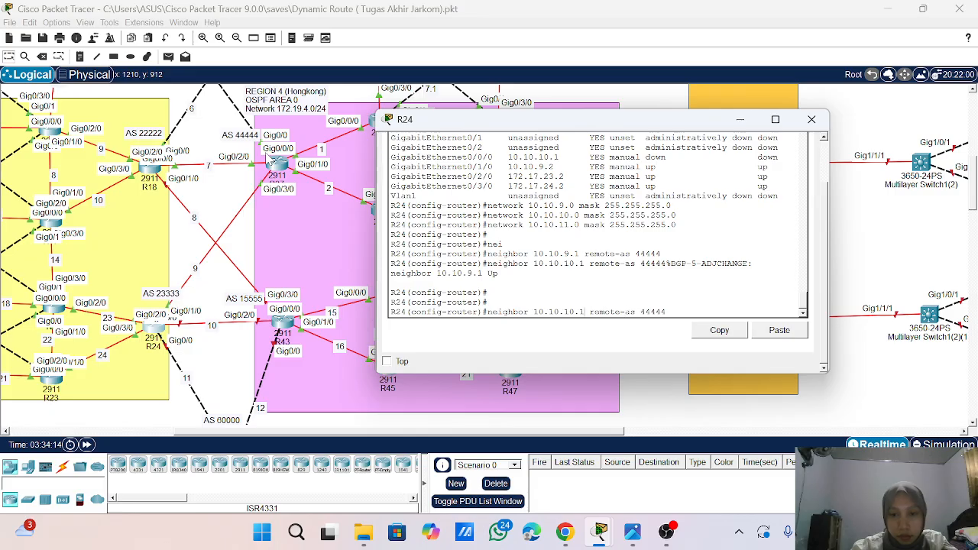
{"action": "key", "text": "BackSpace"}
{"action": "type", "text": "2"}
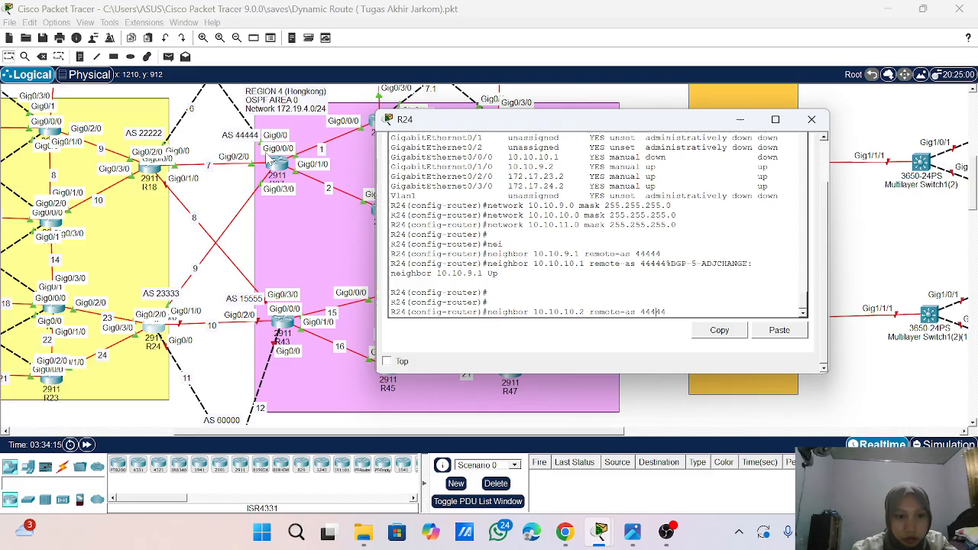
{"action": "key", "text": "Return"}
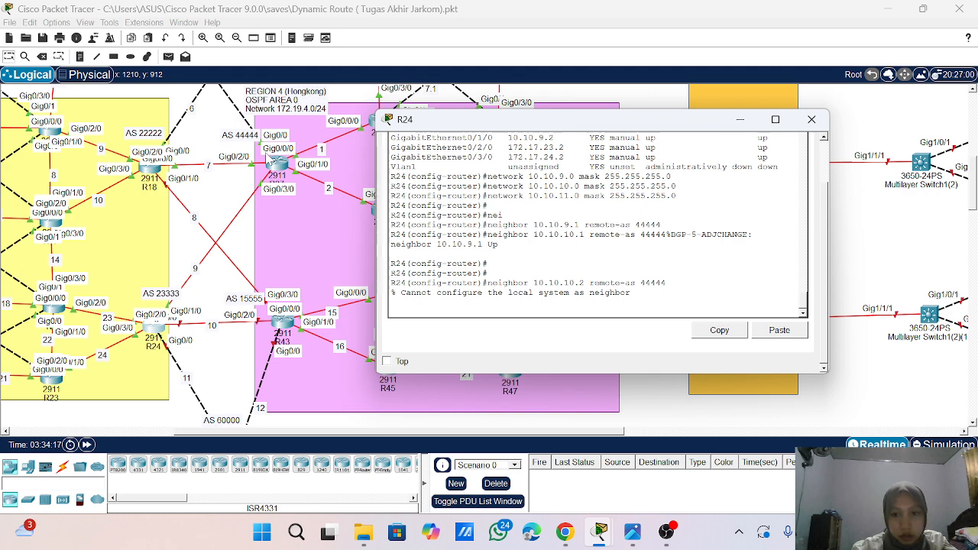
- Add BGP neighbor 10.10.10.2 with remote-as 15555 on R24
{"action": "key", "text": "Return"}
{"action": "key", "text": "Up"}
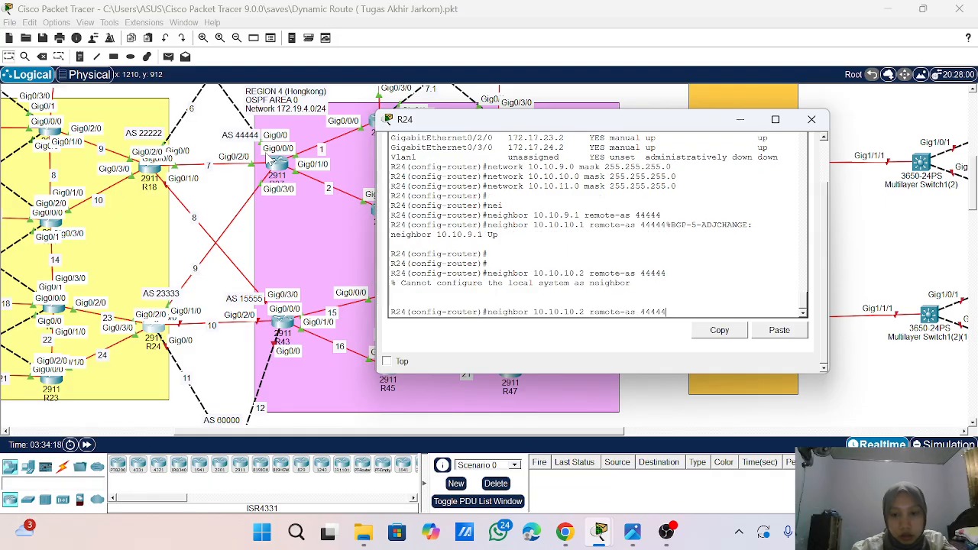
{"action": "key", "text": "BackSpace"}
{"action": "key", "text": "BackSpace"}
{"action": "key", "text": "BackSpace"}
{"action": "key", "text": "BackSpace"}
{"action": "key", "text": "BackSpace"}
{"action": "type", "text": "155"}
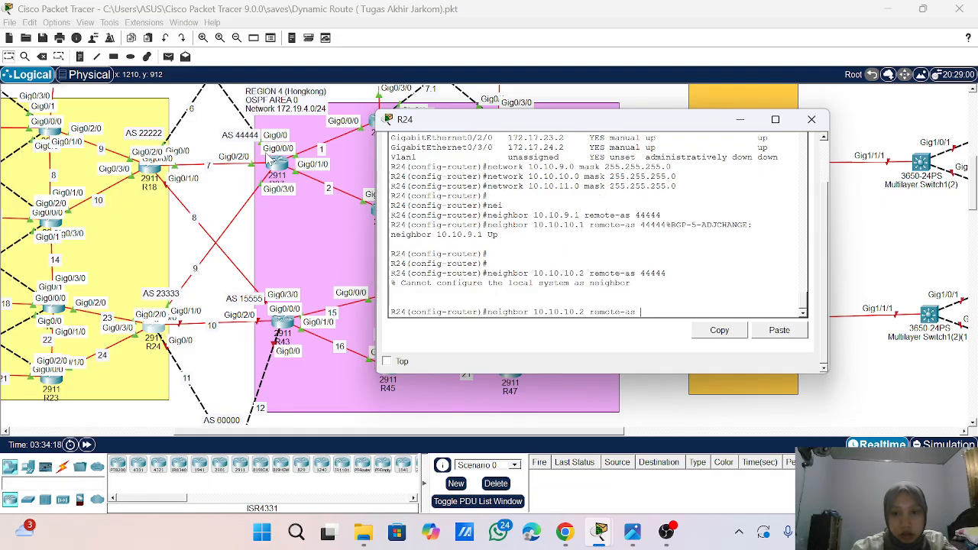
{"action": "type", "text": "5"}
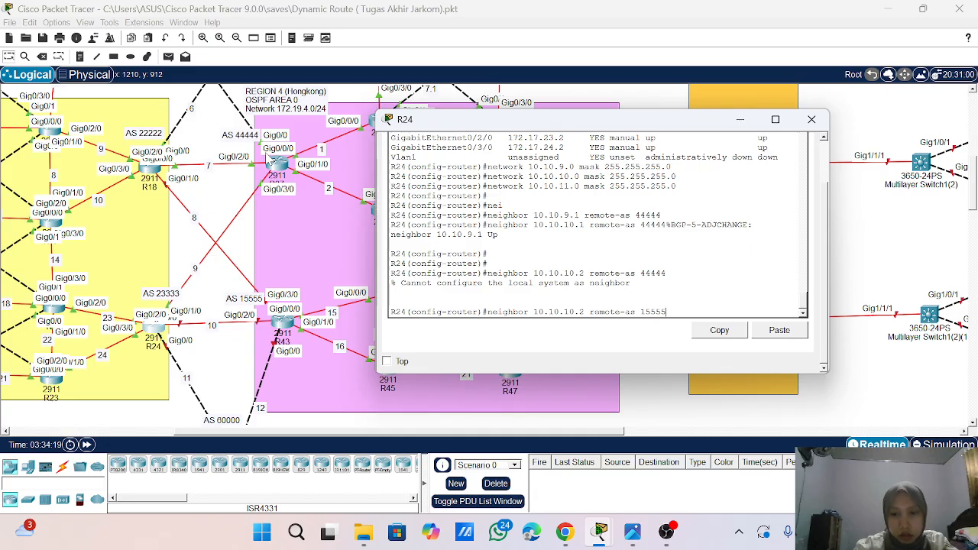
{"action": "type", "text": "5"}
{"action": "key", "text": "Return"}
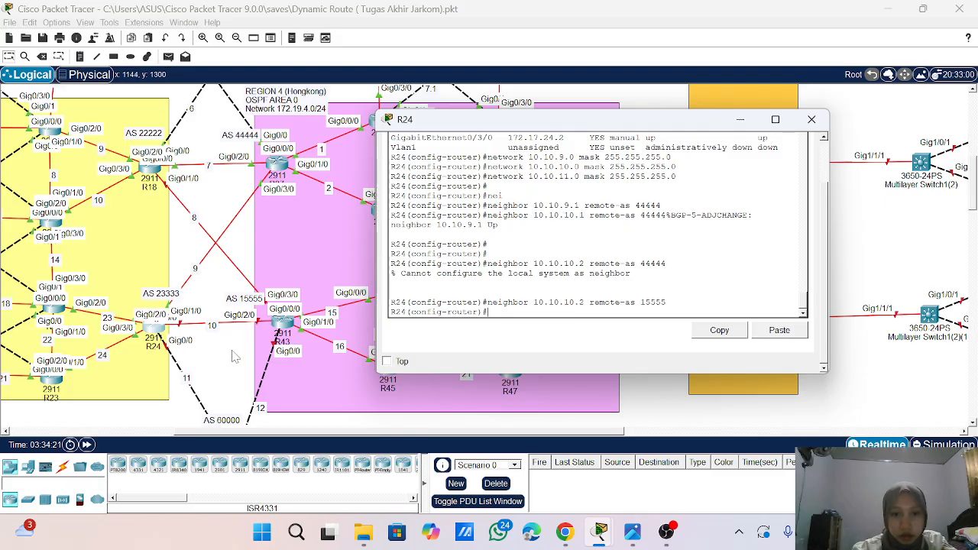
- Add BGP neighbor 10.10.11.2 with remote-as 60000 on R24
{"action": "scroll", "coordinate": [235, 357], "scroll_direction": "down", "scroll_amount": 3}
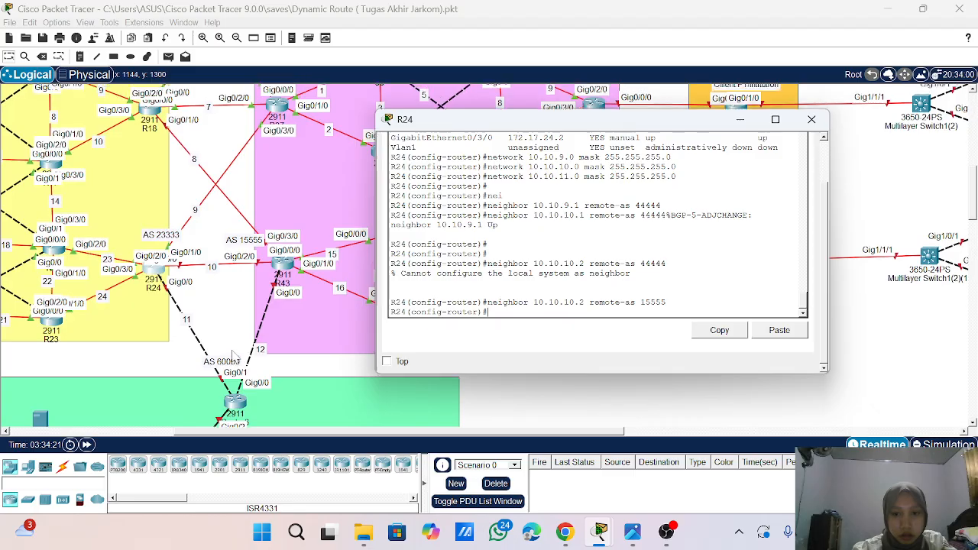
{"action": "scroll", "coordinate": [235, 357], "scroll_direction": "up", "scroll_amount": 1}
{"action": "scroll", "coordinate": [234, 357], "scroll_direction": "down", "scroll_amount": 1}
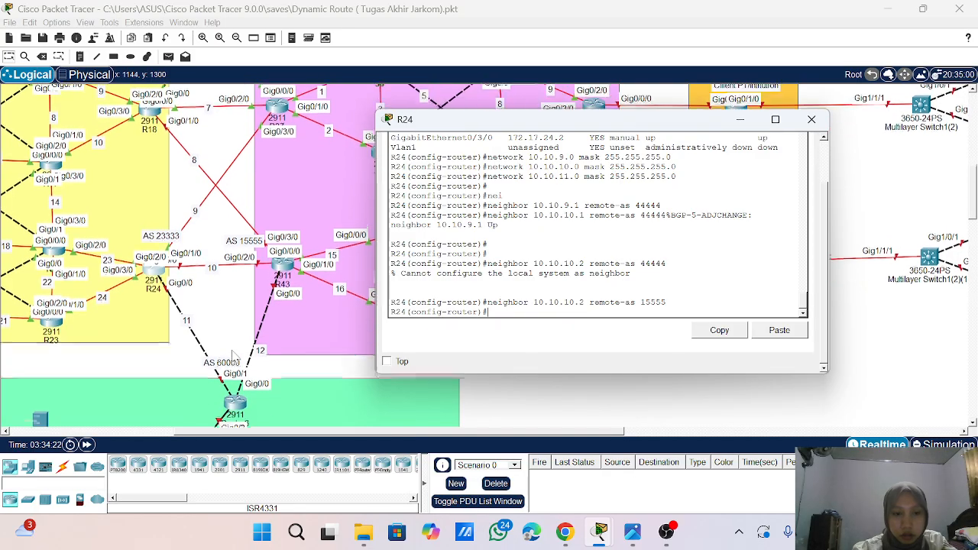
{"action": "scroll", "coordinate": [234, 357], "scroll_direction": "down", "scroll_amount": 1}
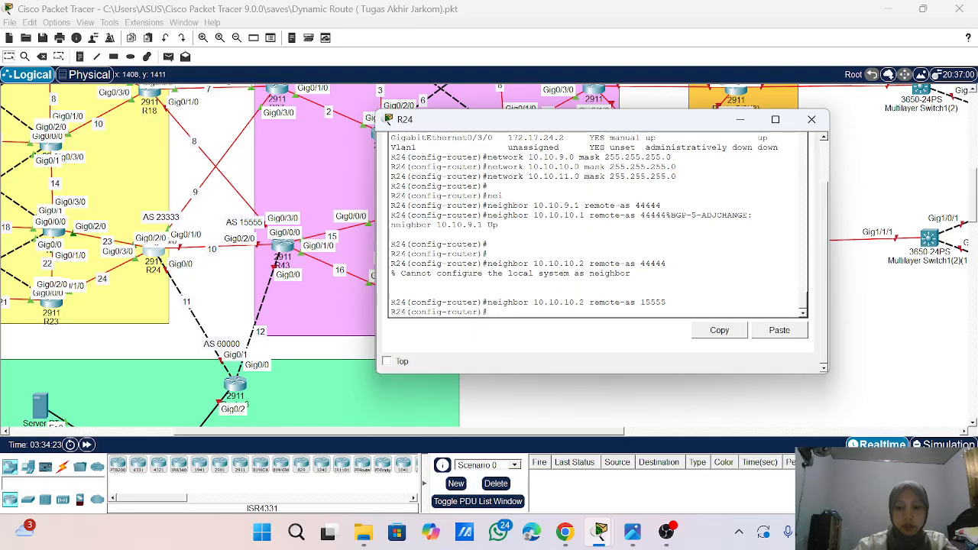
{"action": "key", "text": "Up"}
{"action": "key", "text": "BackSpace"}
{"action": "key", "text": "BackSpace"}
{"action": "key", "text": "BackSpace"}
{"action": "key", "text": "BackSpace"}
{"action": "key", "text": "BackSpace"}
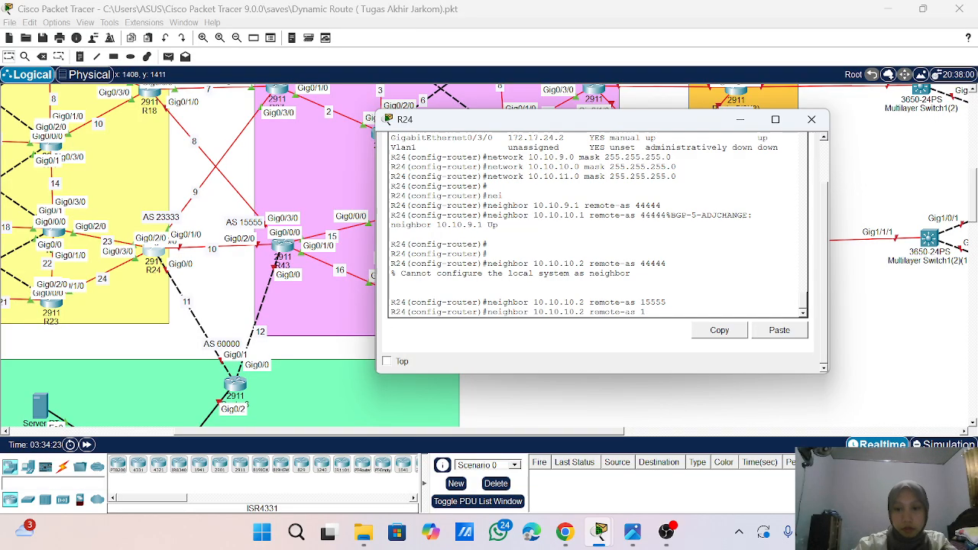
{"action": "type", "text": "600"}
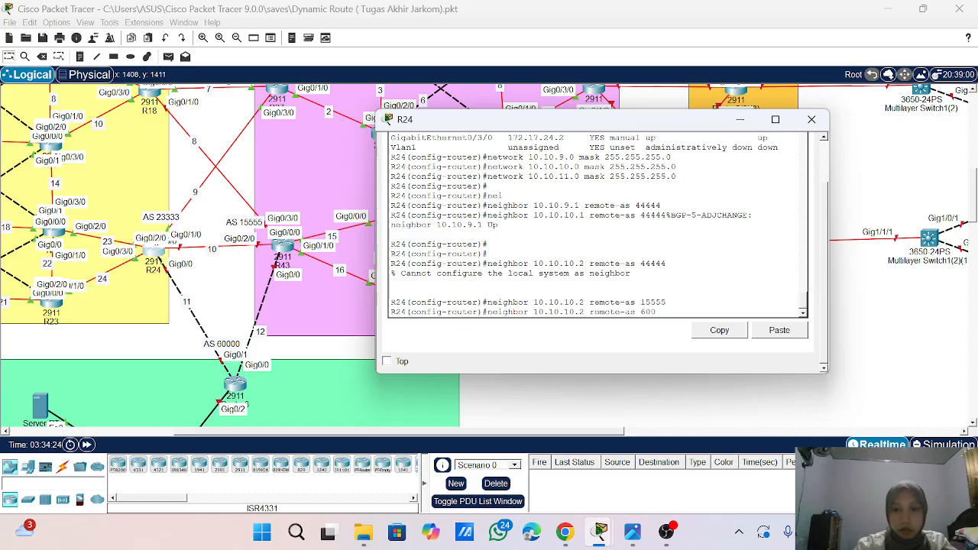
{"action": "type", "text": "00"}
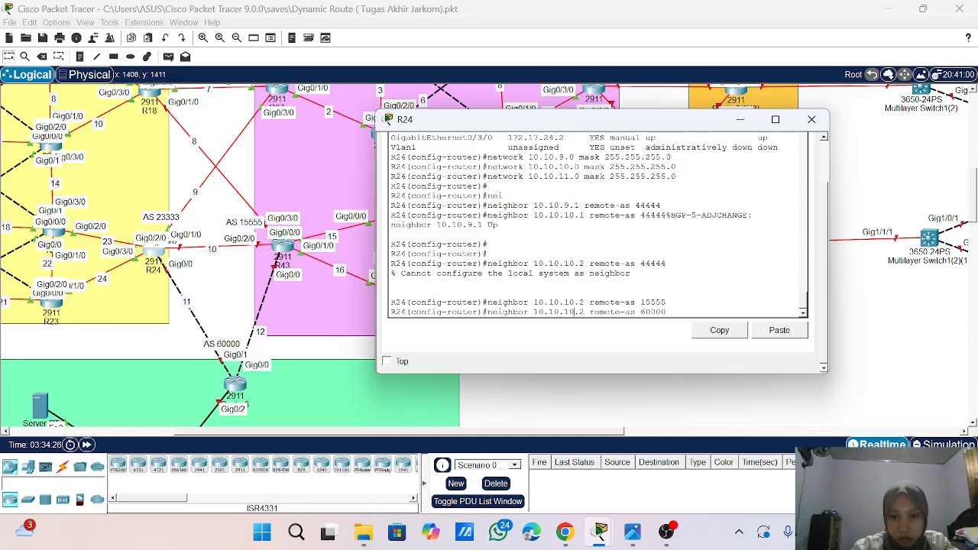
{"action": "key", "text": "BackSpace"}
{"action": "type", "text": "1"}
{"action": "key", "text": "Return"}
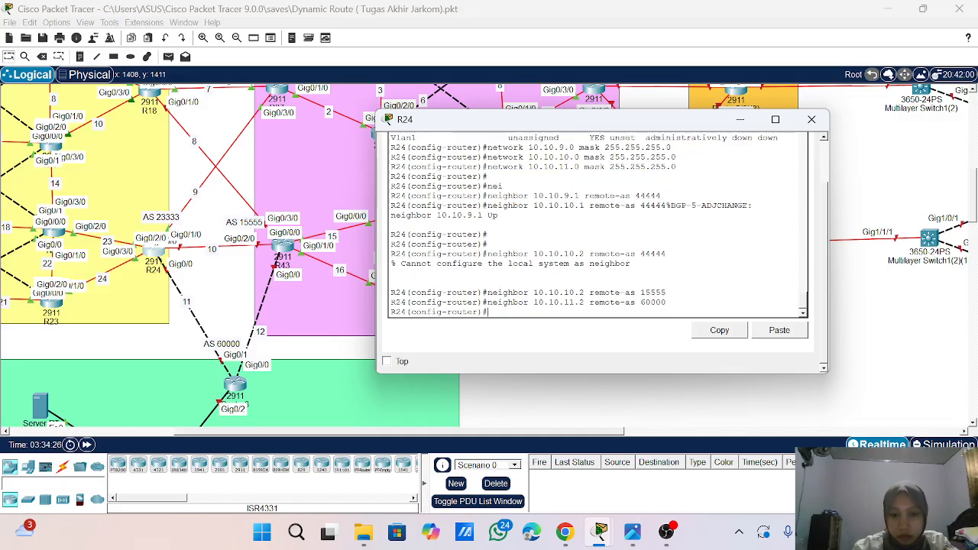
{"action": "key", "text": "Return"}
{"action": "key", "text": "Return"}
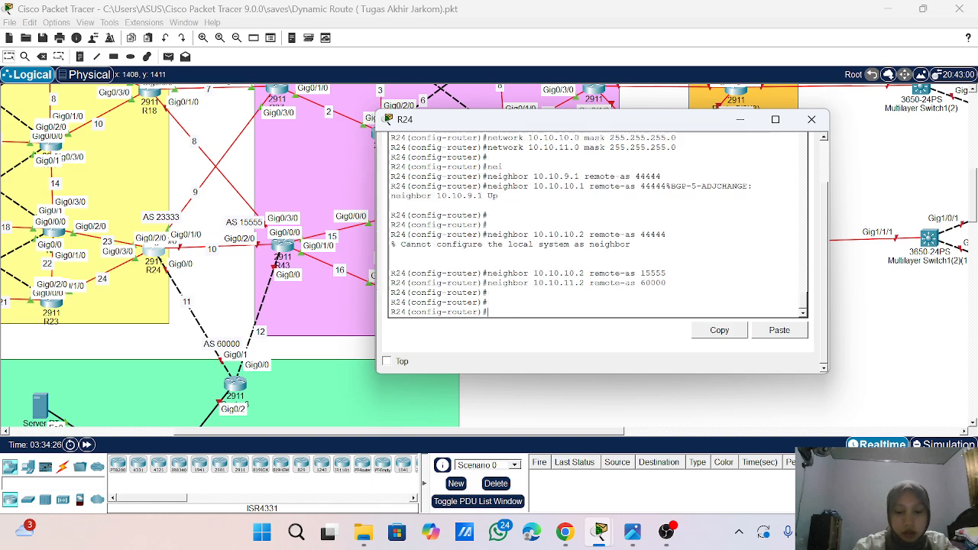
- Display the BGP summary on R24 to check its configured neighbors
{"action": "type", "text": "do sho ip "}
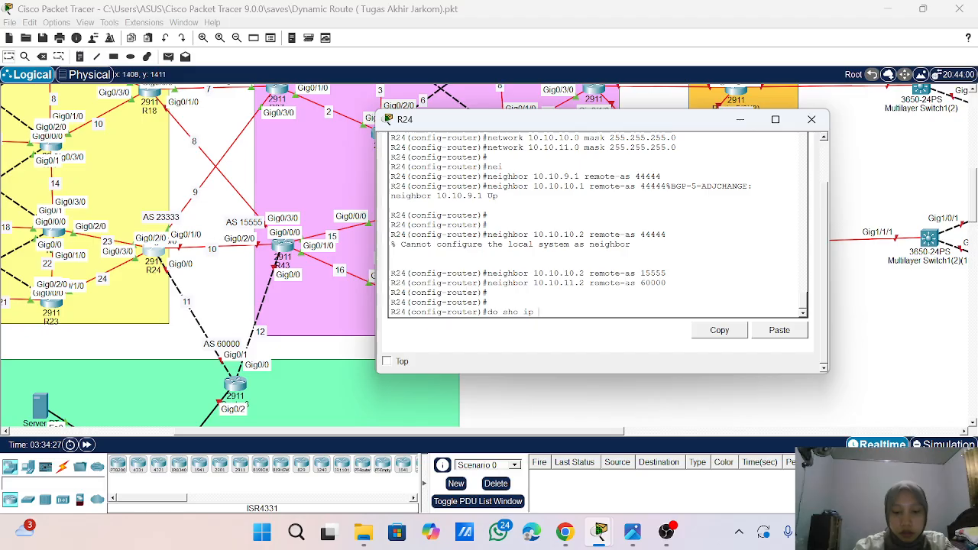
{"action": "type", "text": "bgp sum"}
{"action": "key", "text": "Return"}
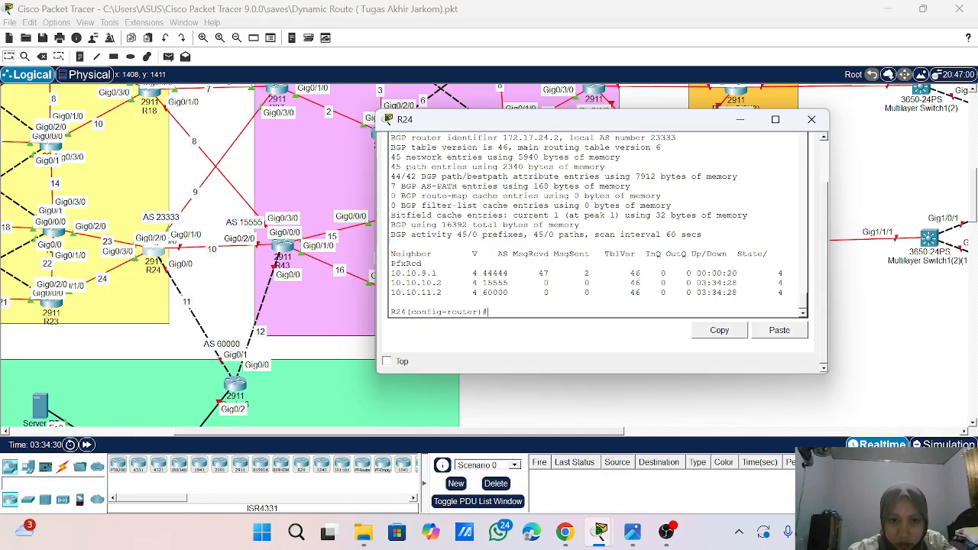
- Leave configuration mode on R24, save its running configuration with wr and close the router's window
{"action": "type", "text": "en"}
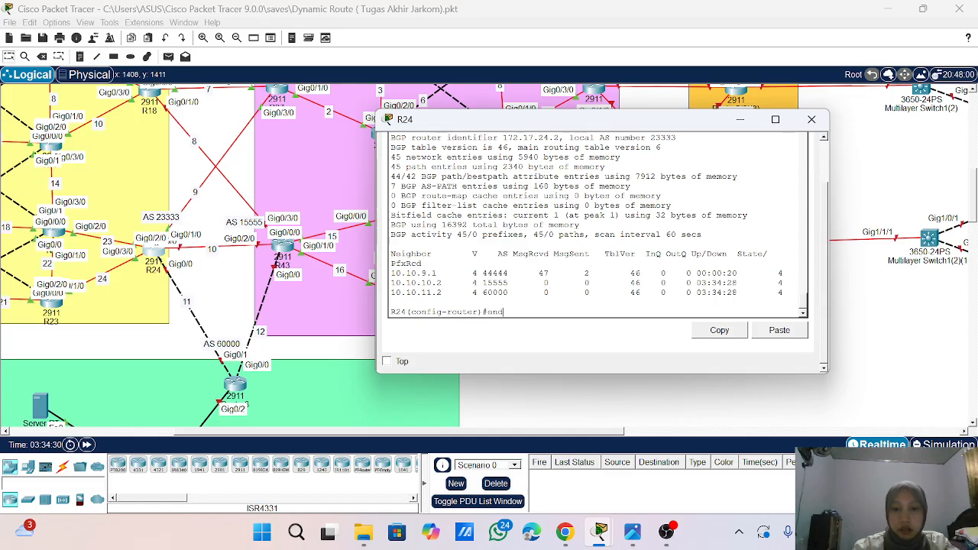
{"action": "type", "text": "d"}
{"action": "key", "text": "Return"}
{"action": "key", "text": "Return"}
{"action": "key", "text": "Return"}
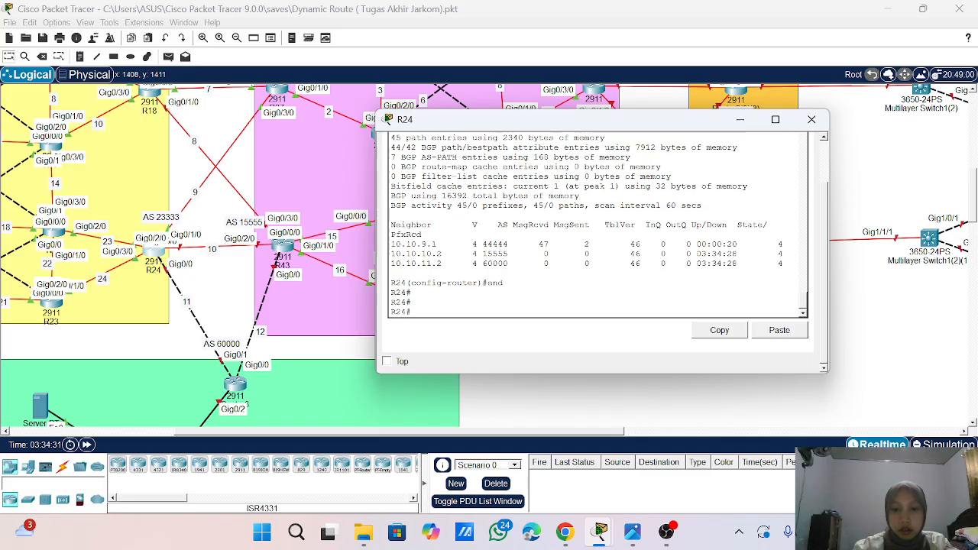
{"action": "type", "text": "wr"}
{"action": "key", "text": "Return"}
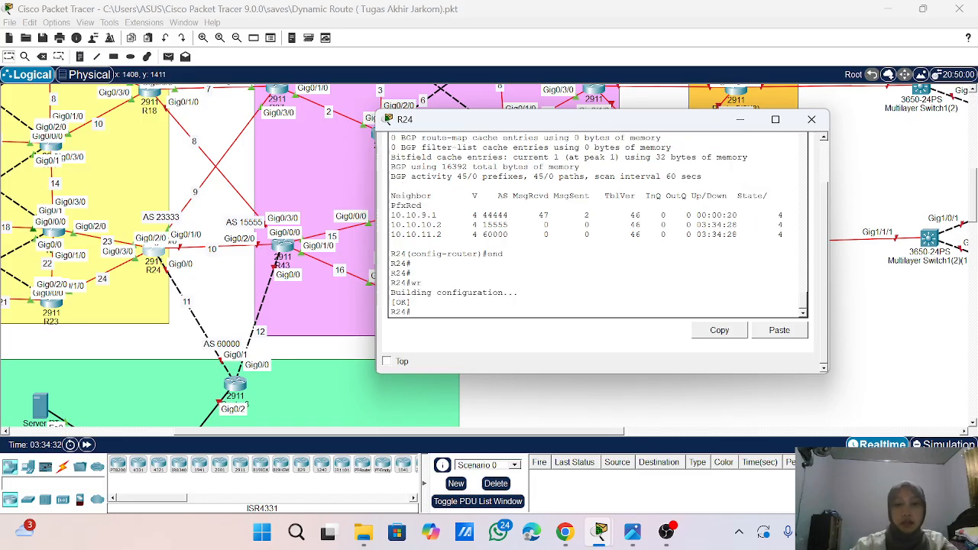
{"action": "left_click", "coordinate": [812, 127]}
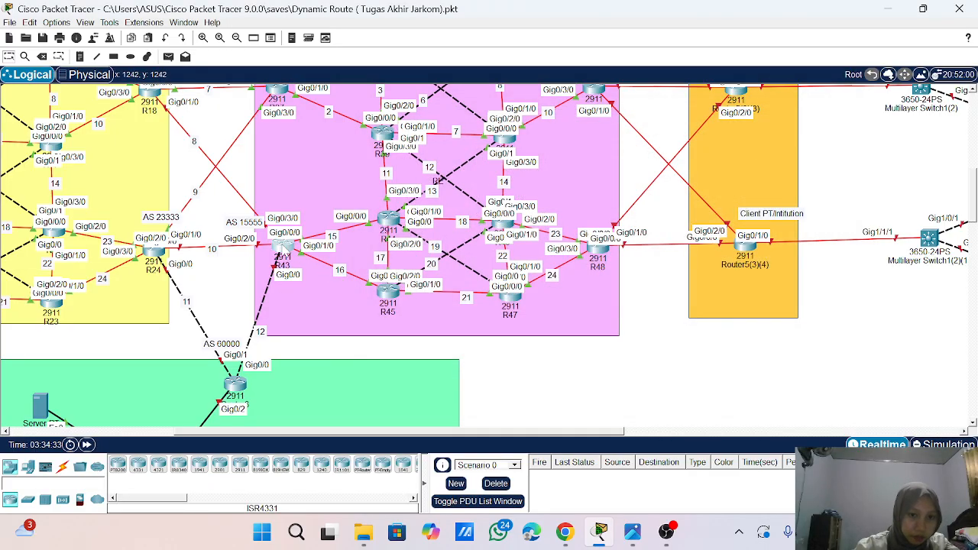
- Open the command line of router R43 and enter global configuration mode
{"action": "left_click", "coordinate": [283, 246]}
{"action": "left_click_drag", "start_coordinate": [434, 132], "coordinate": [549, 107]}
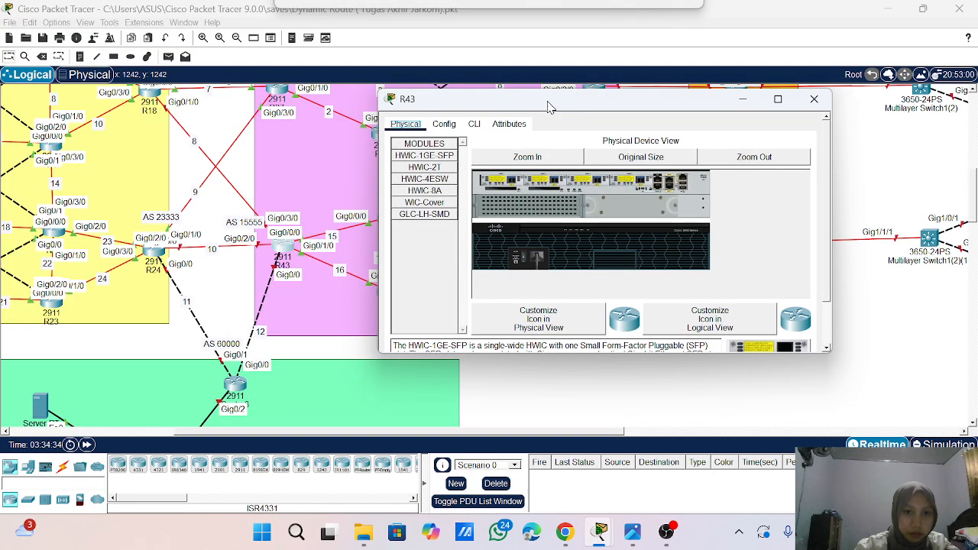
{"action": "left_click", "coordinate": [475, 123]}
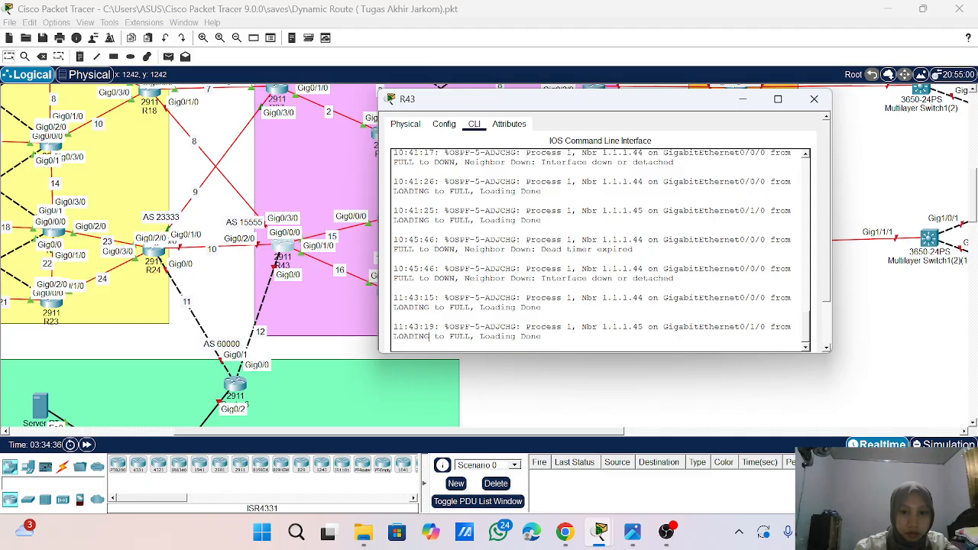
{"action": "key", "text": "Return"}
{"action": "key", "text": "Return"}
{"action": "key", "text": "Return"}
{"action": "key", "text": "Return"}
{"action": "key", "text": "Return"}
{"action": "type", "text": "ena"}
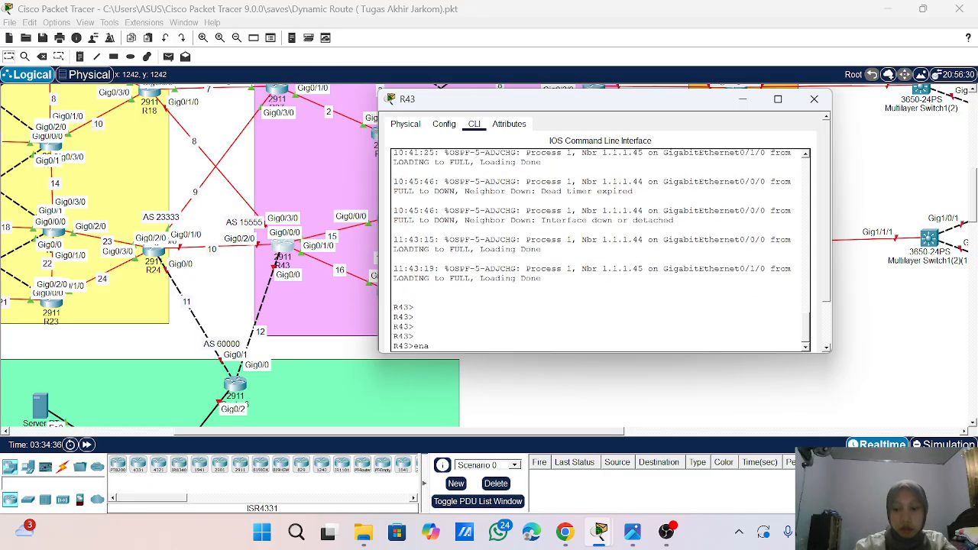
{"action": "key", "text": "Return"}
{"action": "key", "text": "Return"}
{"action": "type", "text": "conf t"}
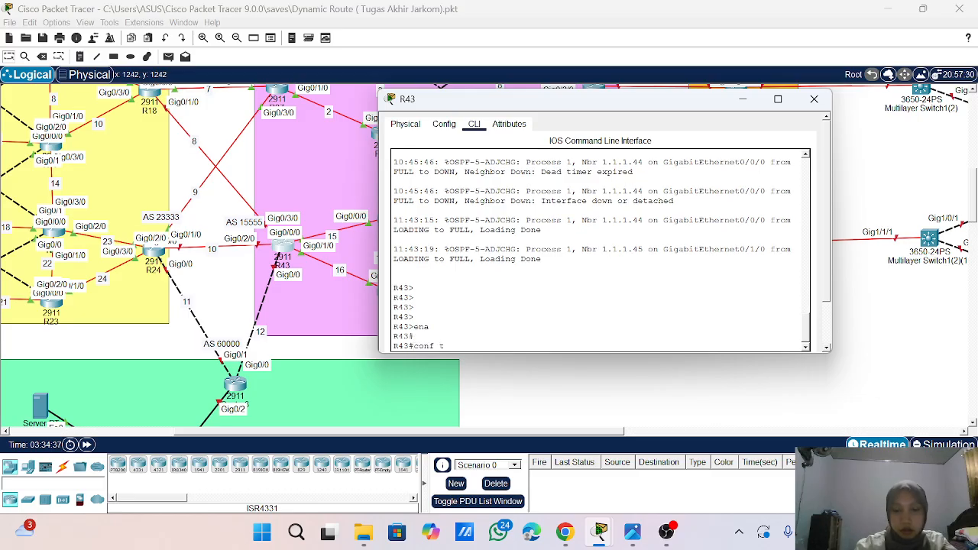
{"action": "key", "text": "Return"}
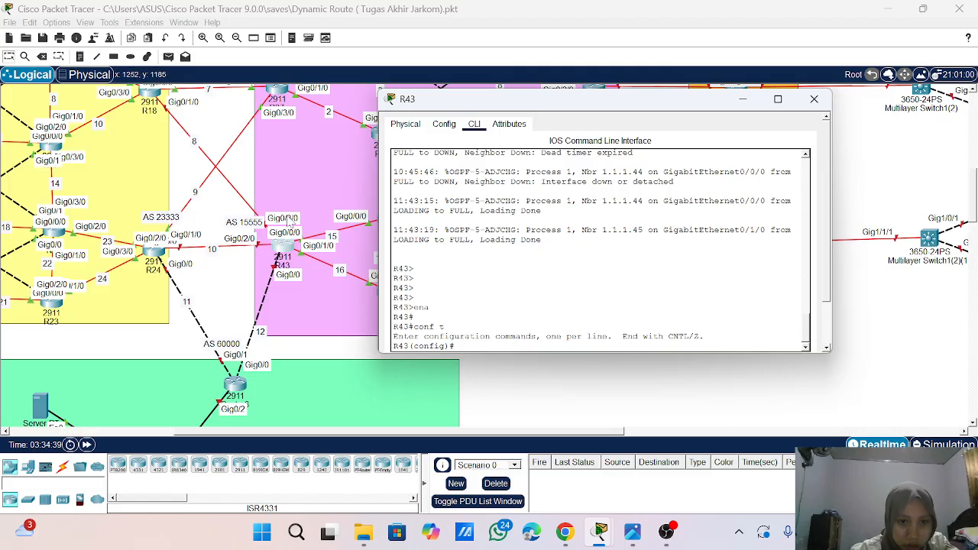
- Enable interface g0/2/0 on R43 with no shutdown
{"action": "type", "text": "int "}
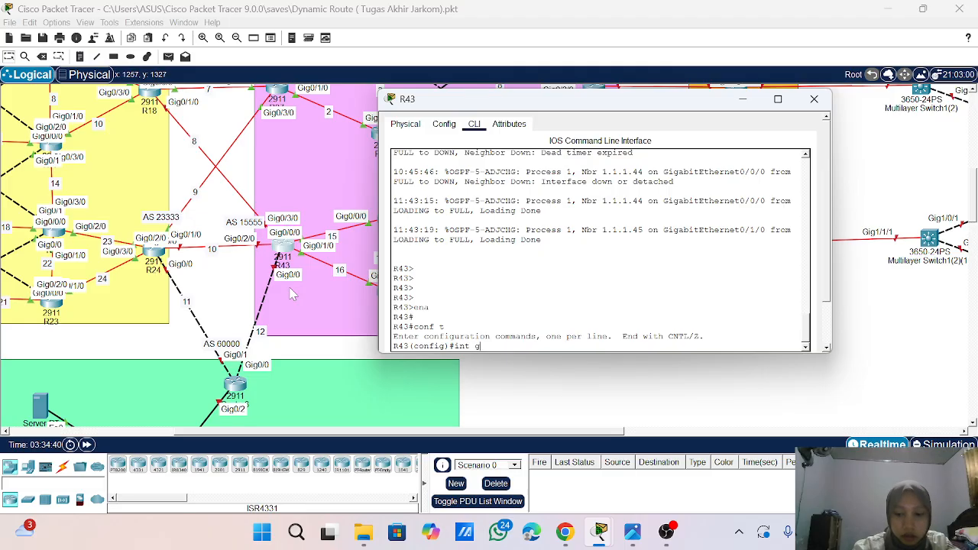
{"action": "type", "text": "g"}
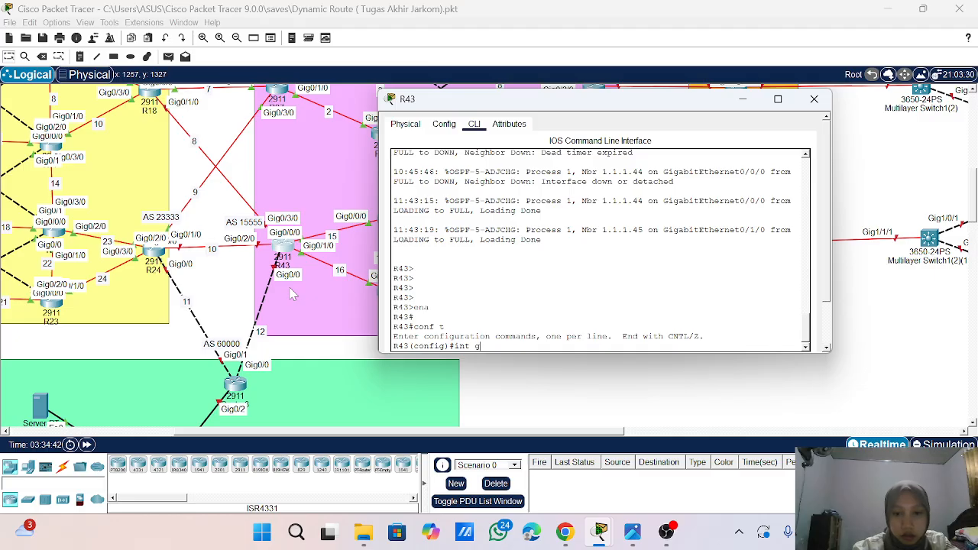
{"action": "type", "text": "0/2/0"}
{"action": "left_click", "coordinate": [293, 295]}
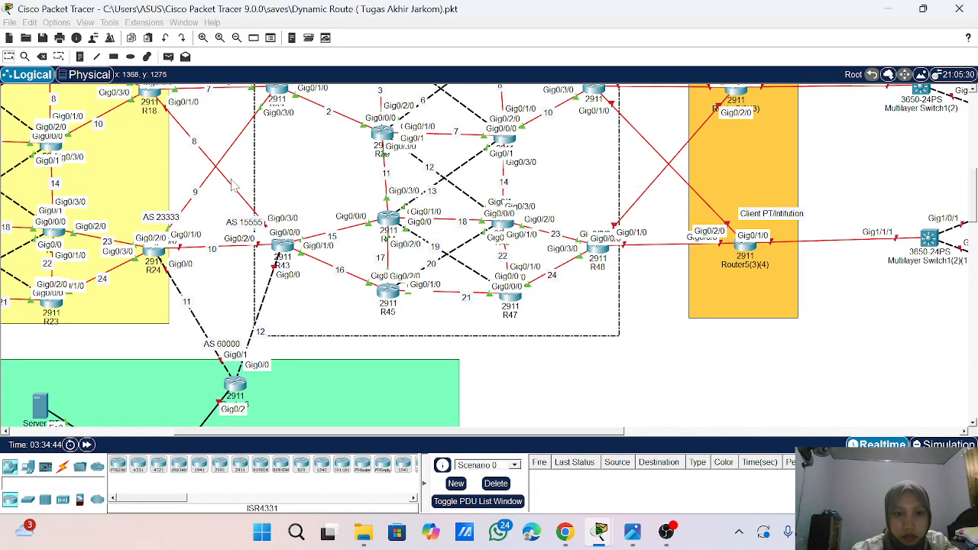
{"action": "left_click", "coordinate": [283, 246]}
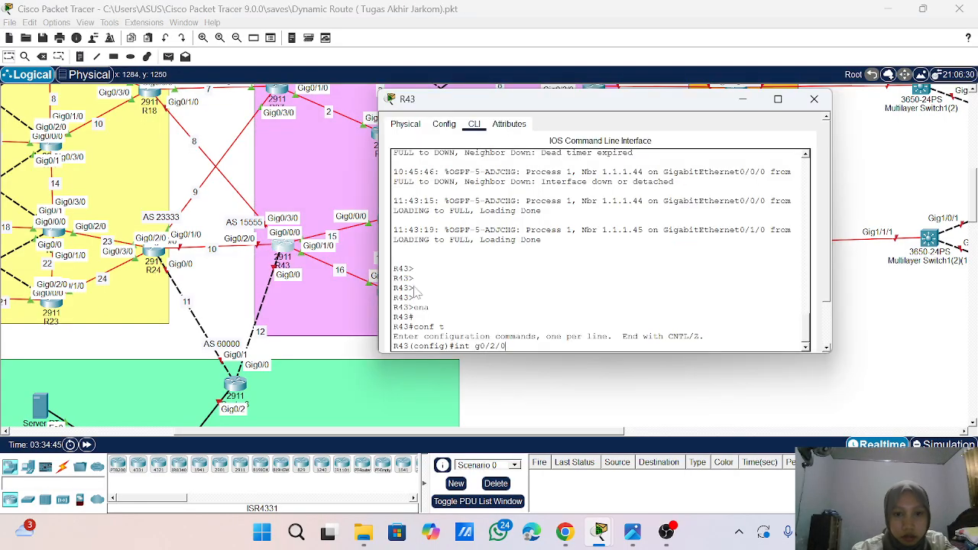
{"action": "key", "text": "Return"}
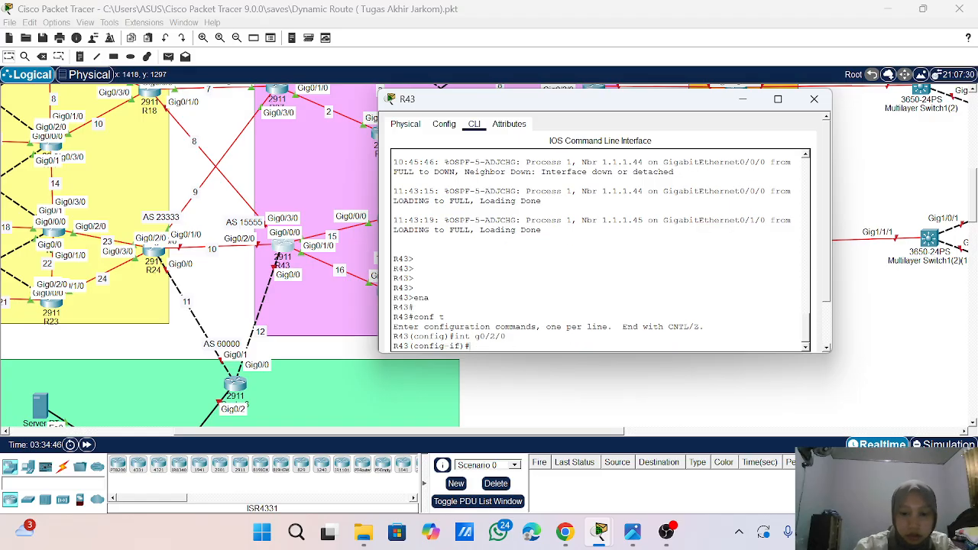
{"action": "type", "text": "no sh"}
{"action": "key", "text": "Return"}
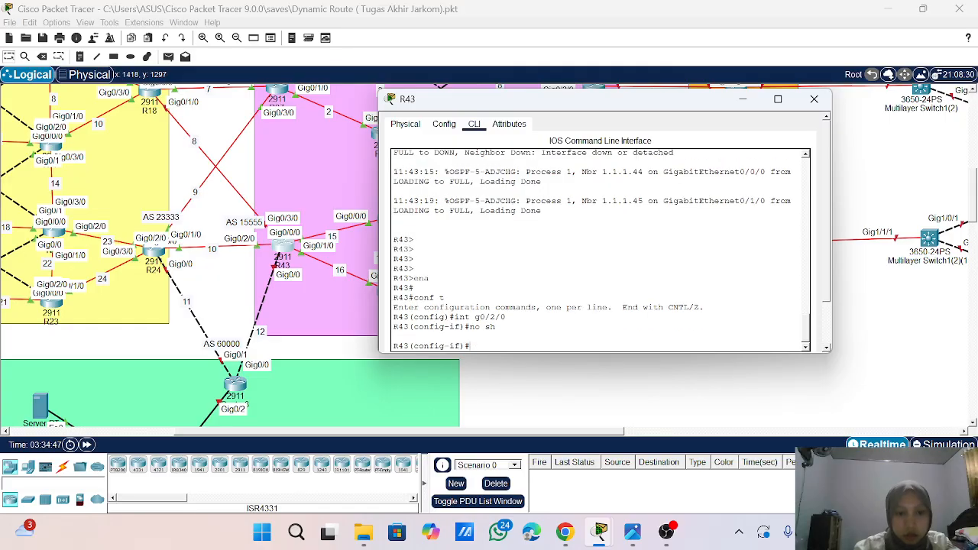
- Assign IP address 10.10.10.2 with mask 255.255.255.0 to R43's interface g0/2/0
{"action": "type", "text": "ip add"}
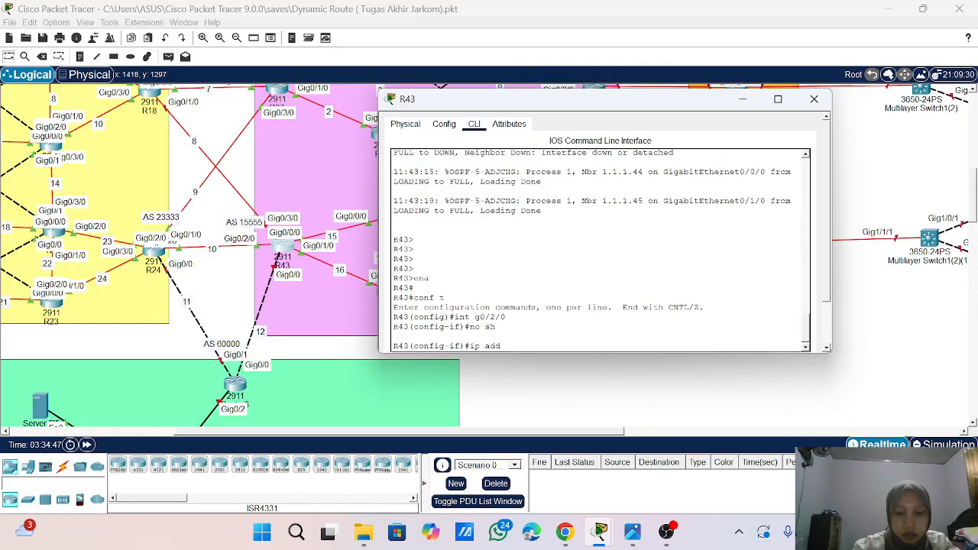
{"action": "type", "text": " 10.10.0"}
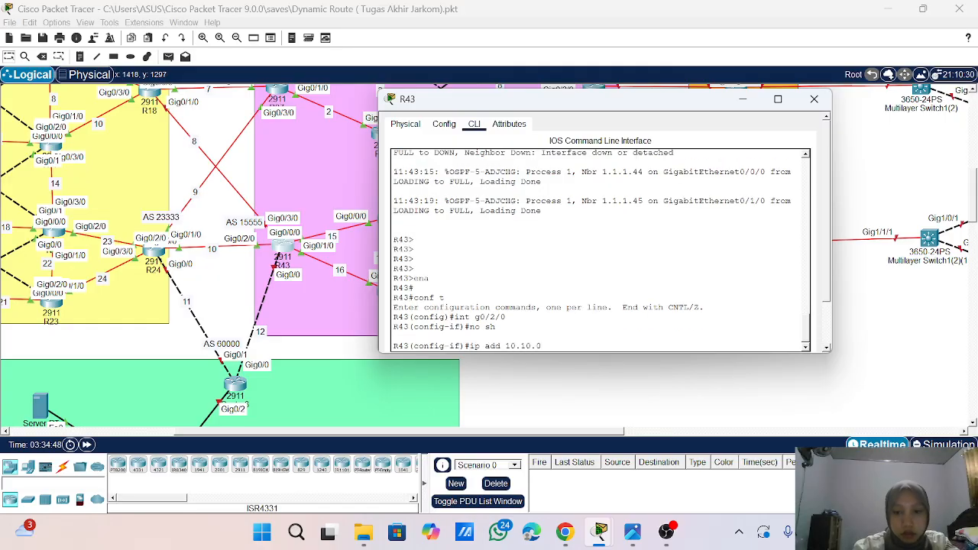
{"action": "key", "text": "BackSpace"}
{"action": "type", "text": "10."}
{"action": "type", "text": "2 25"}
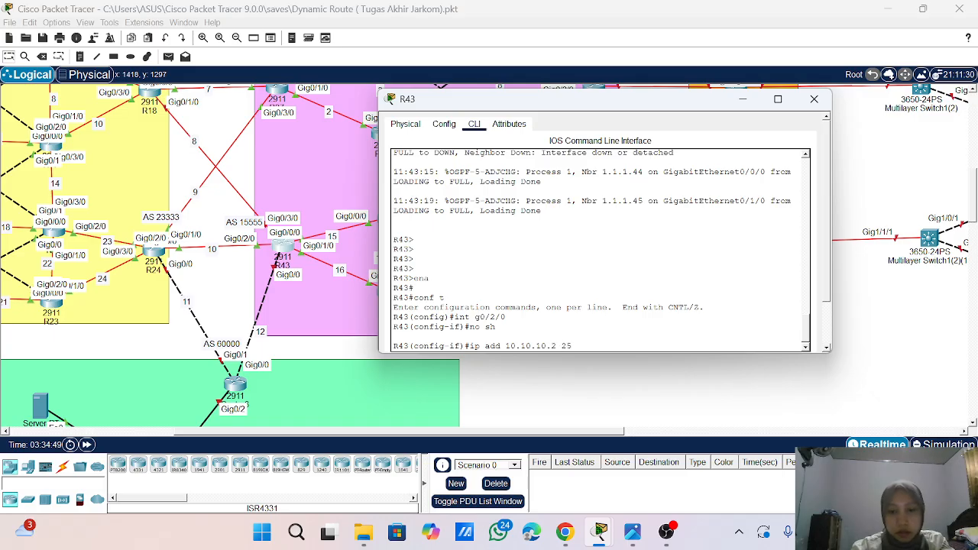
{"action": "type", "text": "5.255.255.0"}
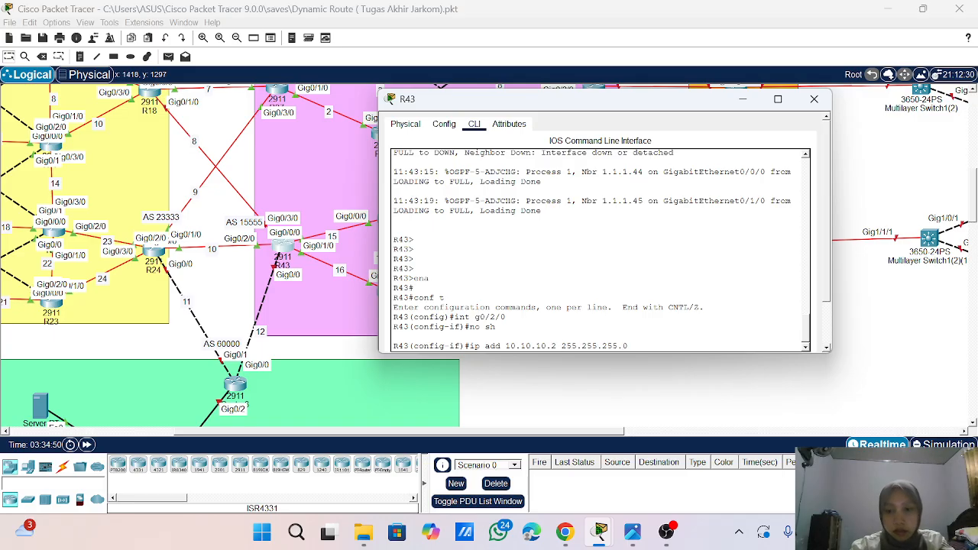
{"action": "key", "text": "Return"}
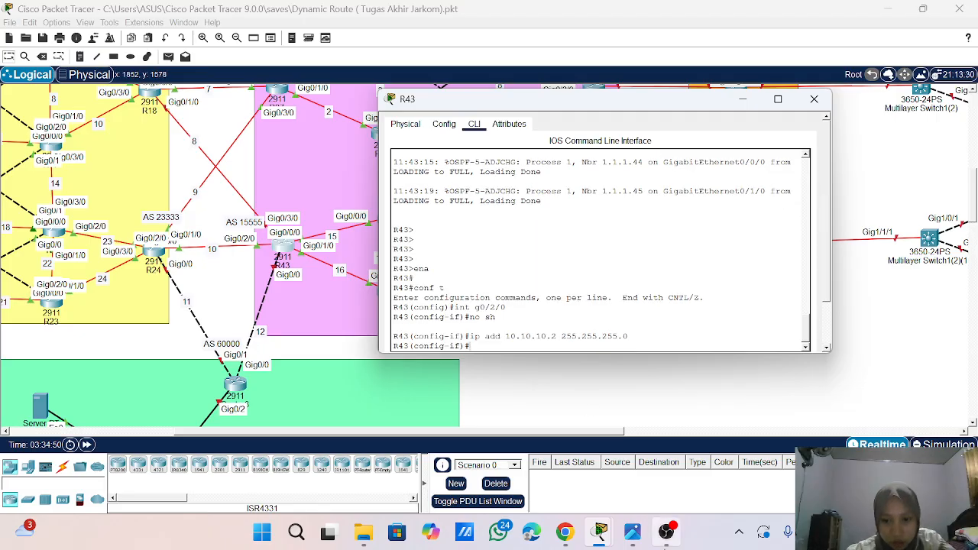
{"action": "left_click", "coordinate": [666, 531]}
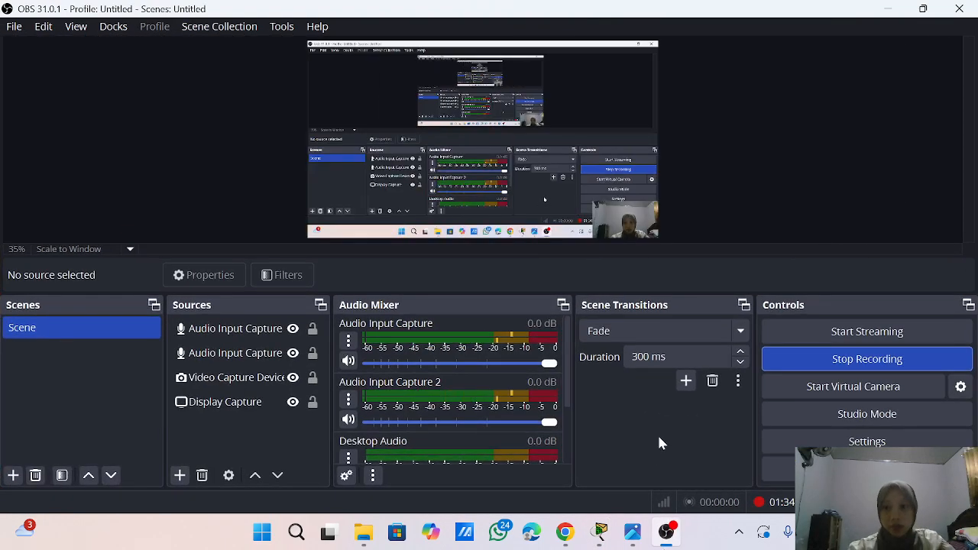
- Switch back to Packet Tracer and enable R43's interface g0/3/0 with no shutdown
{"action": "left_click", "coordinate": [889, 9]}
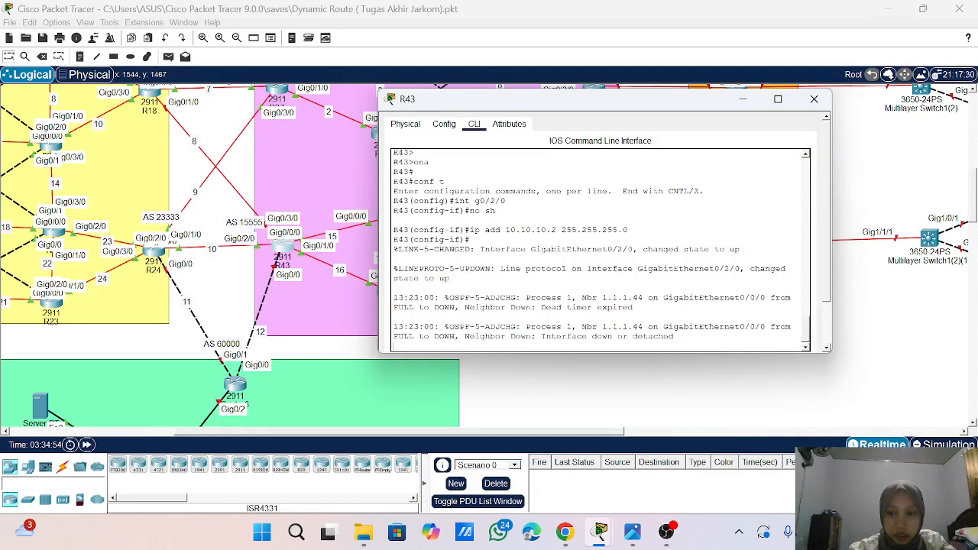
{"action": "key", "text": "Return"}
{"action": "key", "text": "Return"}
{"action": "key", "text": "Return"}
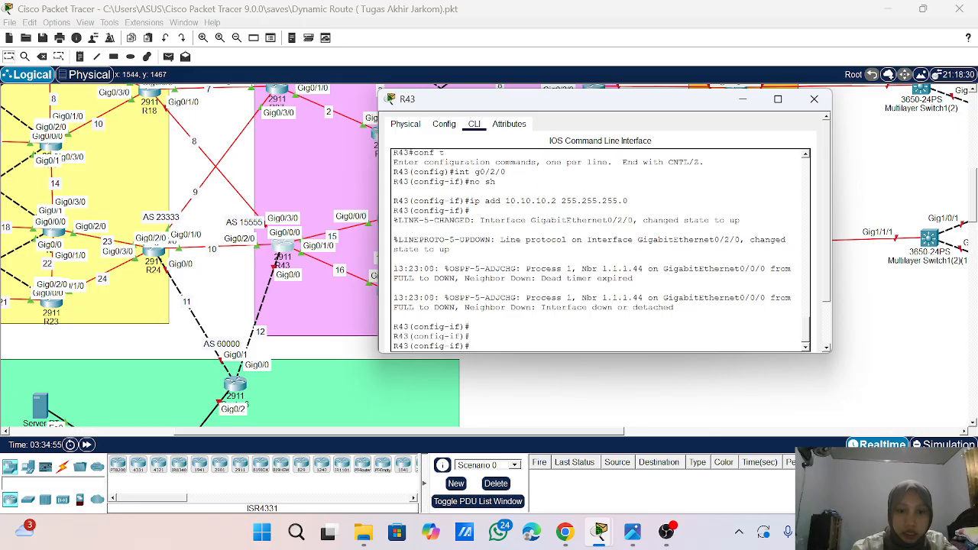
{"action": "type", "text": "int"}
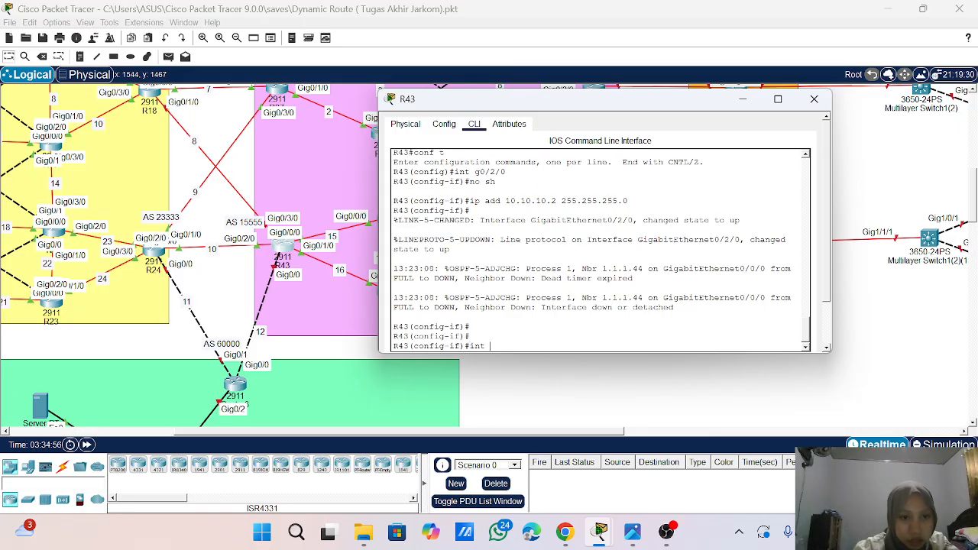
{"action": "type", "text": " g"}
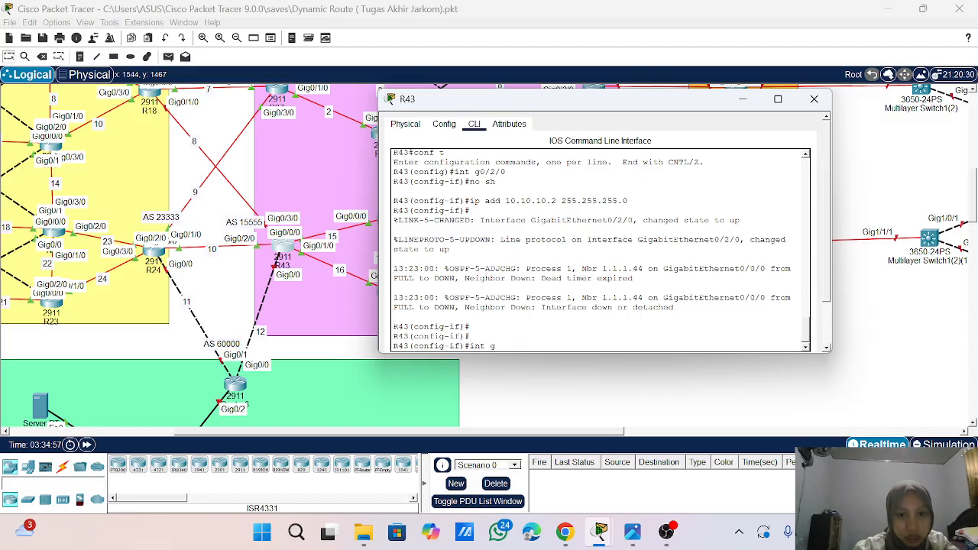
{"action": "type", "text": "0/3/"}
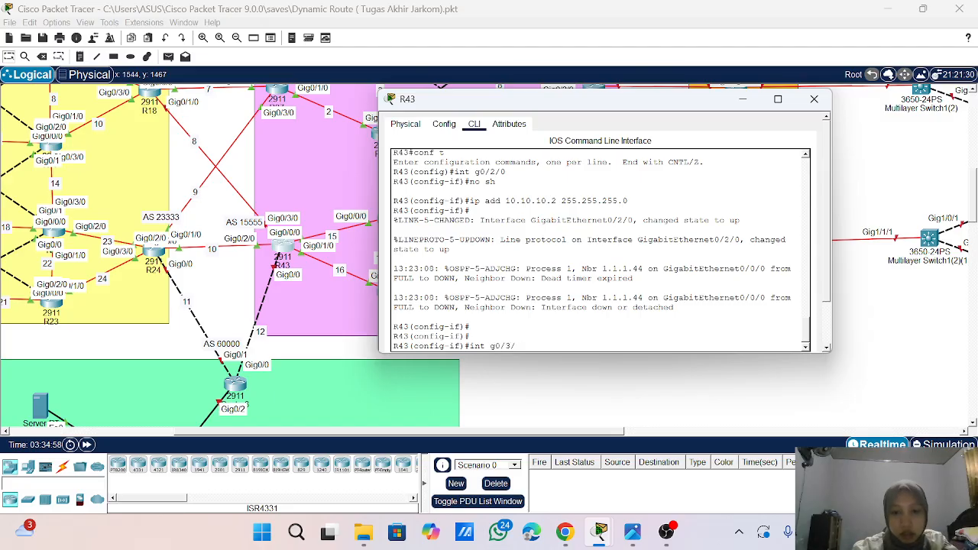
{"action": "type", "text": "0"}
{"action": "key", "text": "Return"}
{"action": "type", "text": "no"}
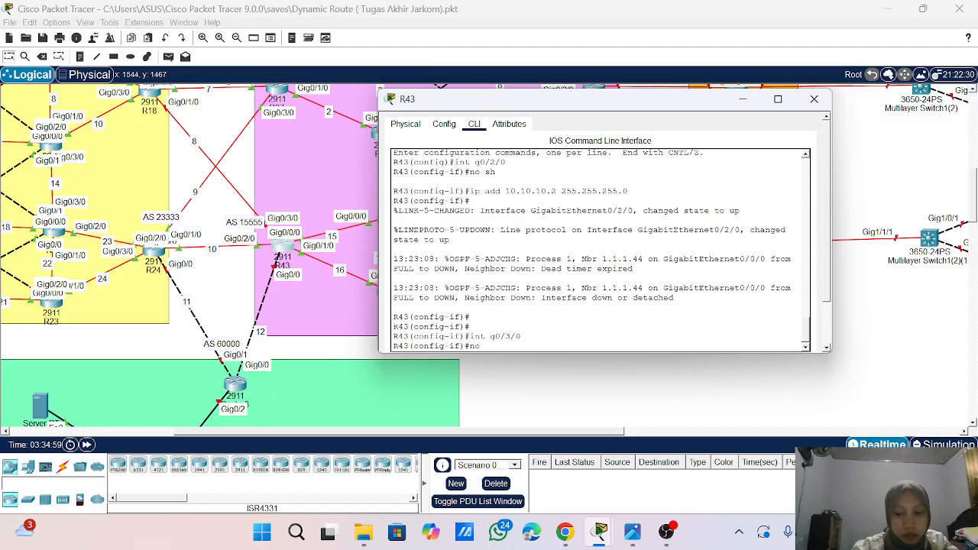
{"action": "type", "text": " sh"}
{"action": "key", "text": "Return"}
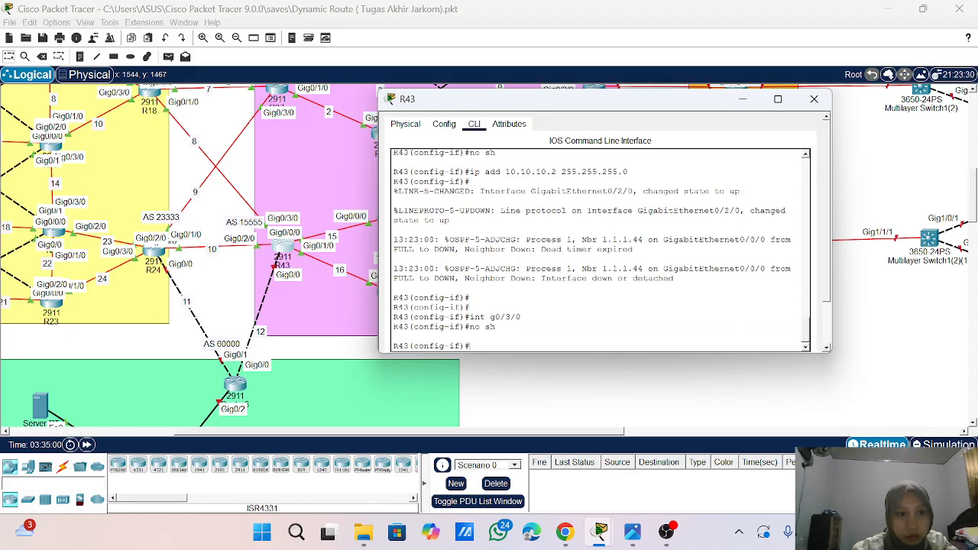
- Assign IP address 10.10.8.2 with mask 255.255.255.0 to R43's interface g0/3/0
{"action": "type", "text": "ip add 1"}
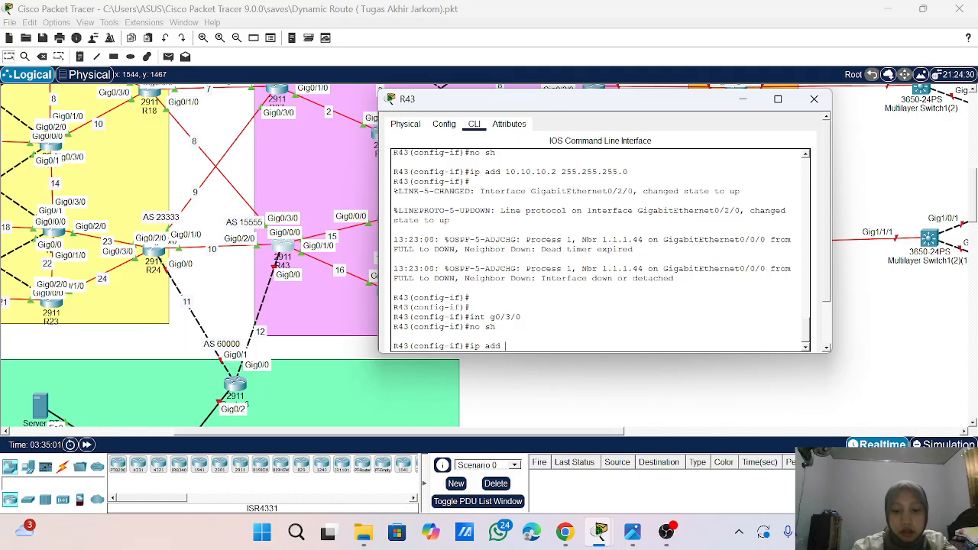
{"action": "type", "text": "0.10.10"}
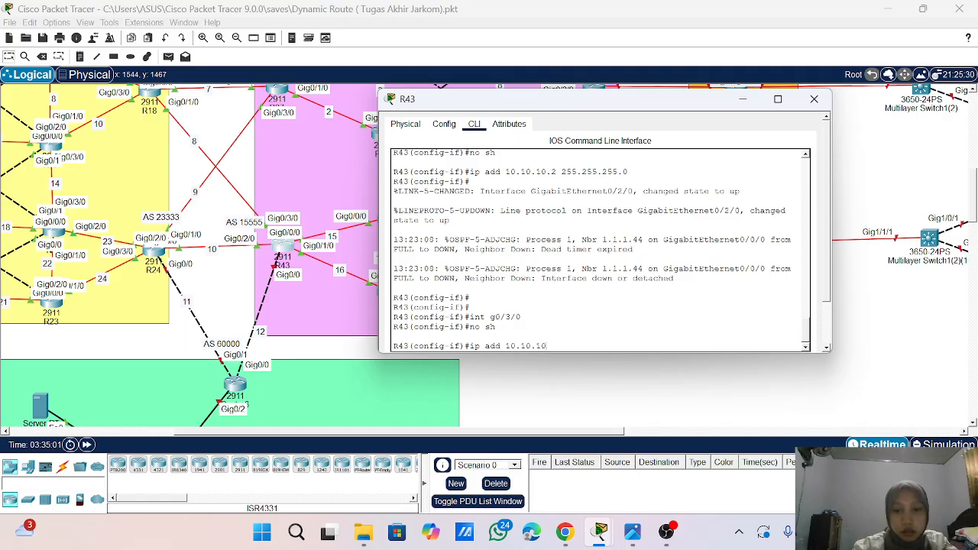
{"action": "key", "text": "BackSpace"}
{"action": "key", "text": "BackSpace"}
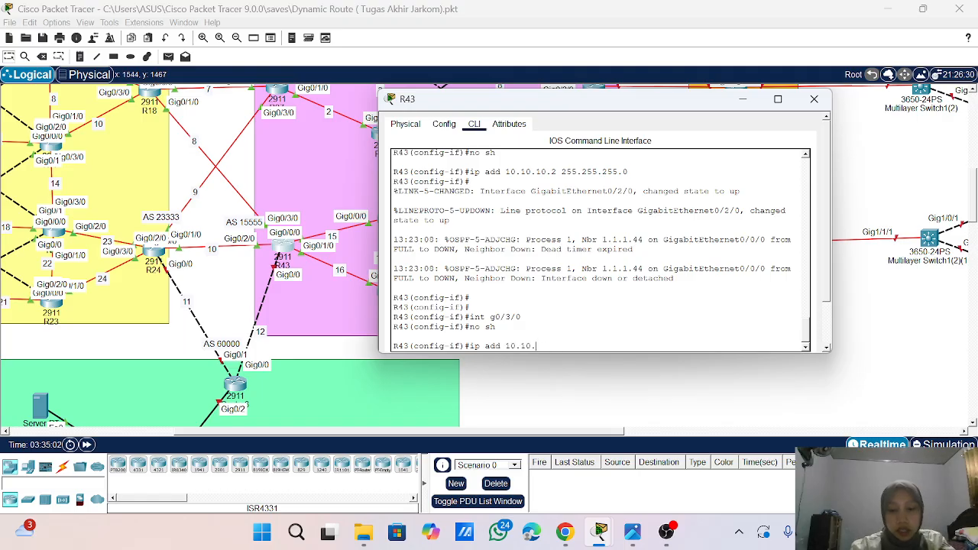
{"action": "type", "text": "3.2 244.2"}
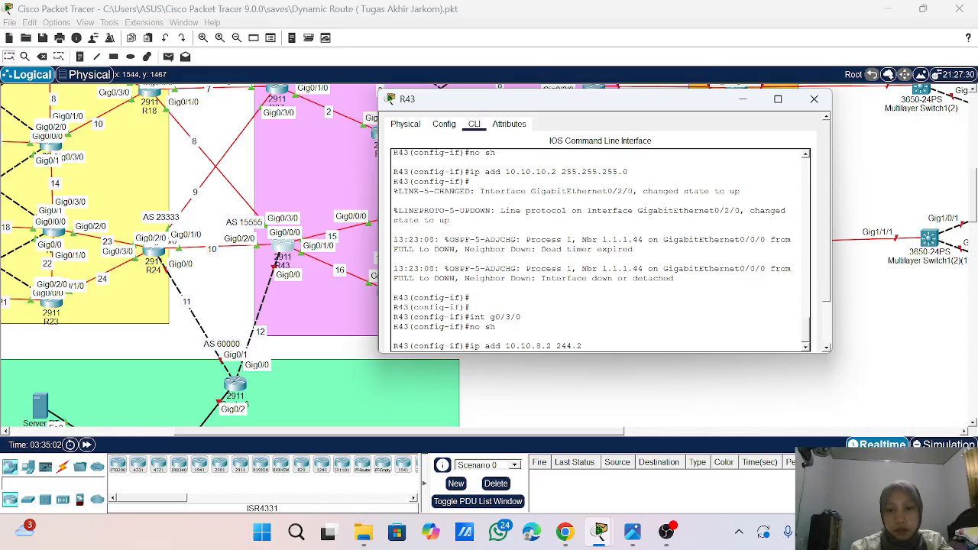
{"action": "key", "text": "BackSpace"}
{"action": "key", "text": "BackSpace"}
{"action": "key", "text": "BackSpace"}
{"action": "key", "text": "BackSpace"}
{"action": "type", "text": "55.2"}
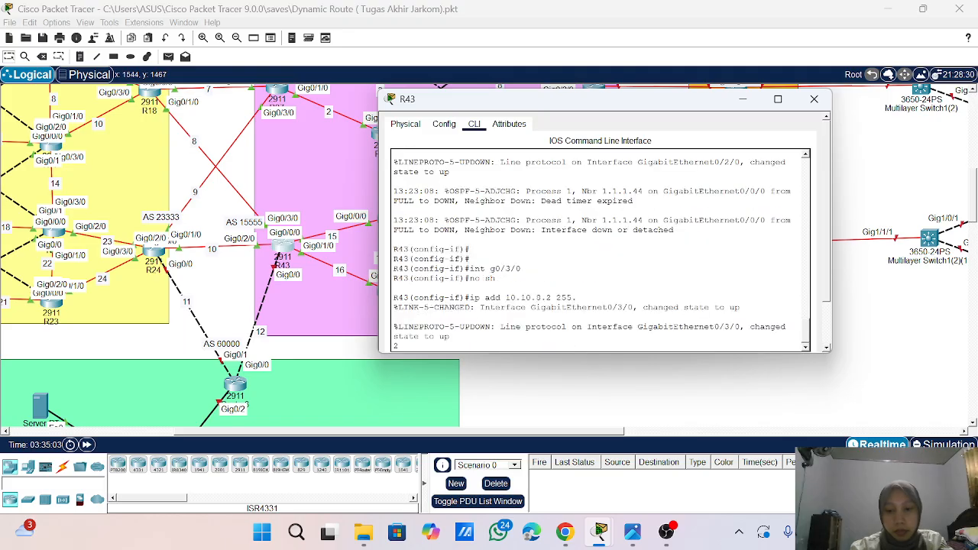
{"action": "type", "text": "5"}
{"action": "key", "text": "Return"}
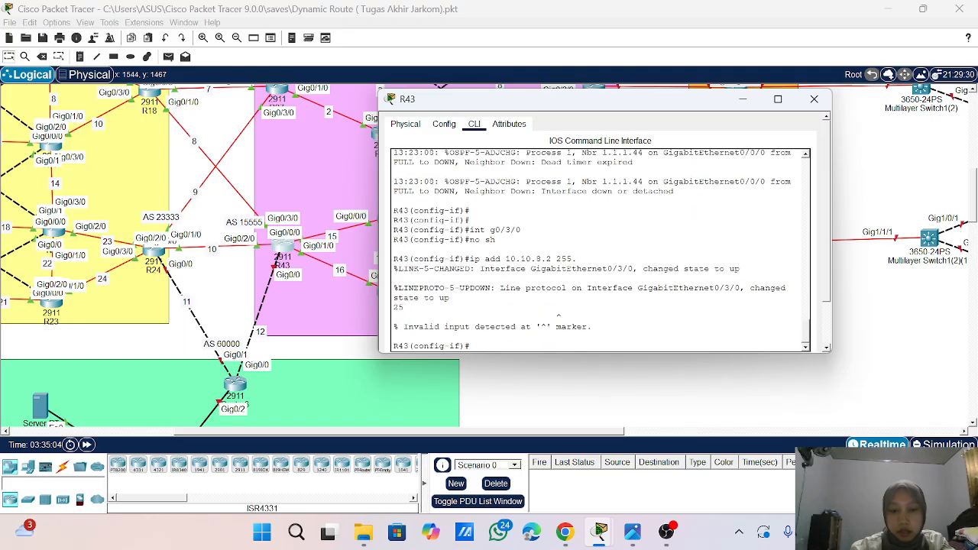
{"action": "key", "text": "Return"}
{"action": "key", "text": "Up"}
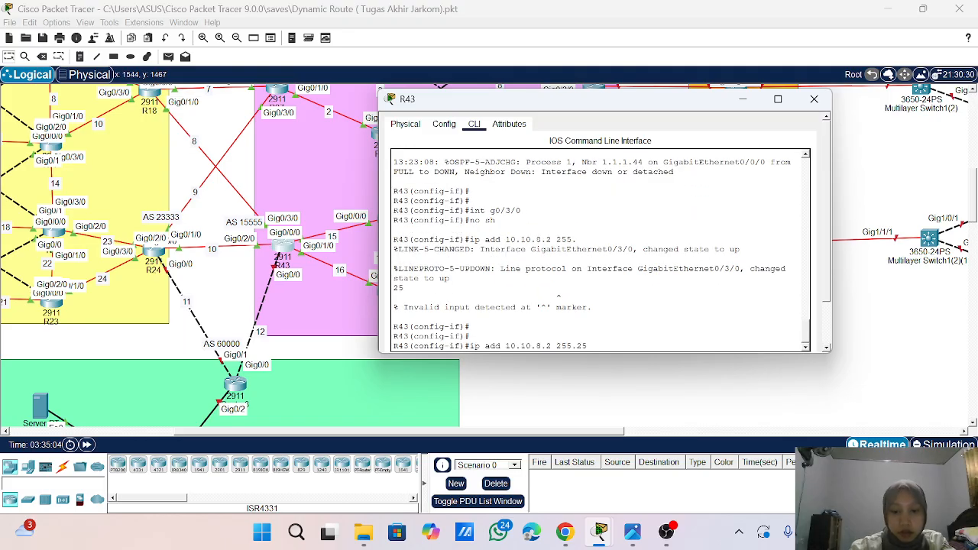
{"action": "type", "text": "5.255.0"}
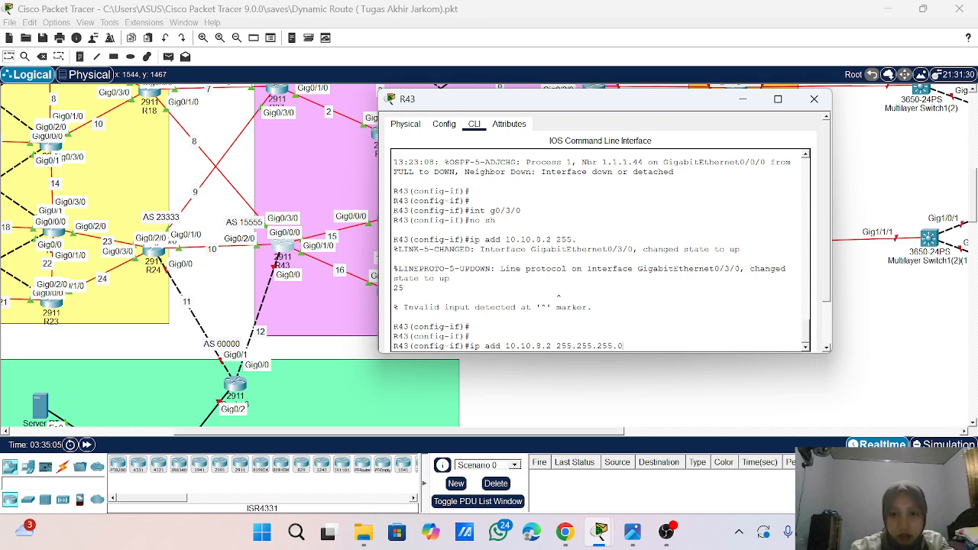
{"action": "key", "text": "Return"}
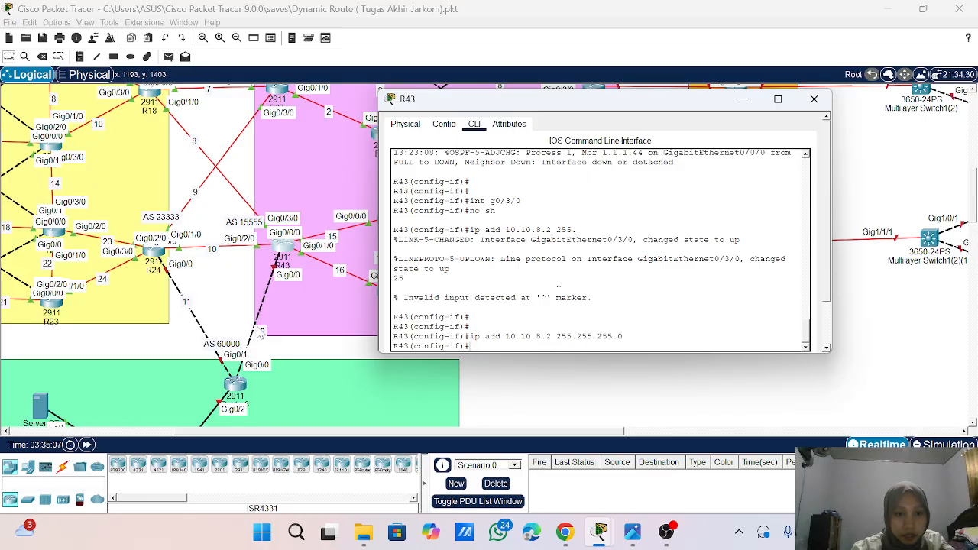
- Assign IP address 10.10.12.1 with mask 255.255.255.0 to R43's interface g0/0
{"action": "type", "text": "int g"}
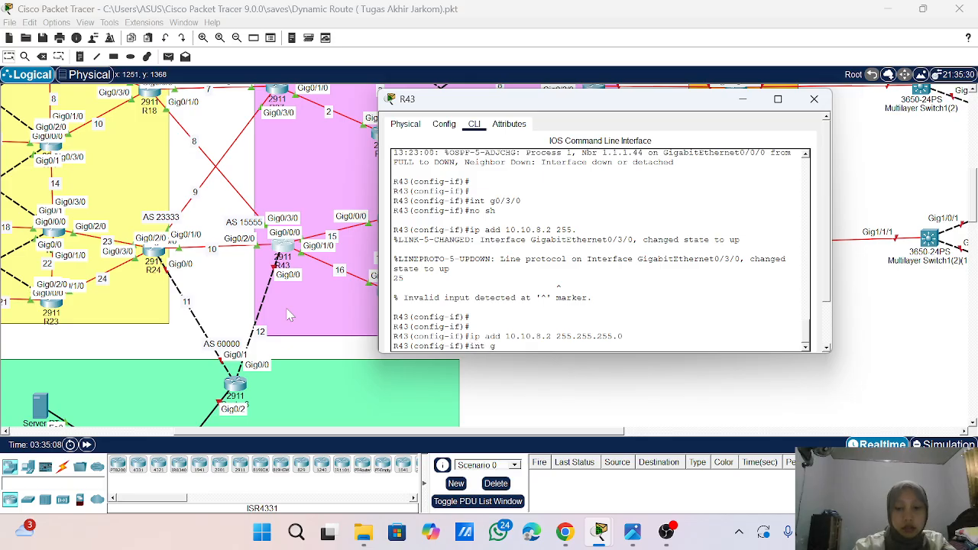
{"action": "type", "text": "0/0"}
{"action": "key", "text": "Return"}
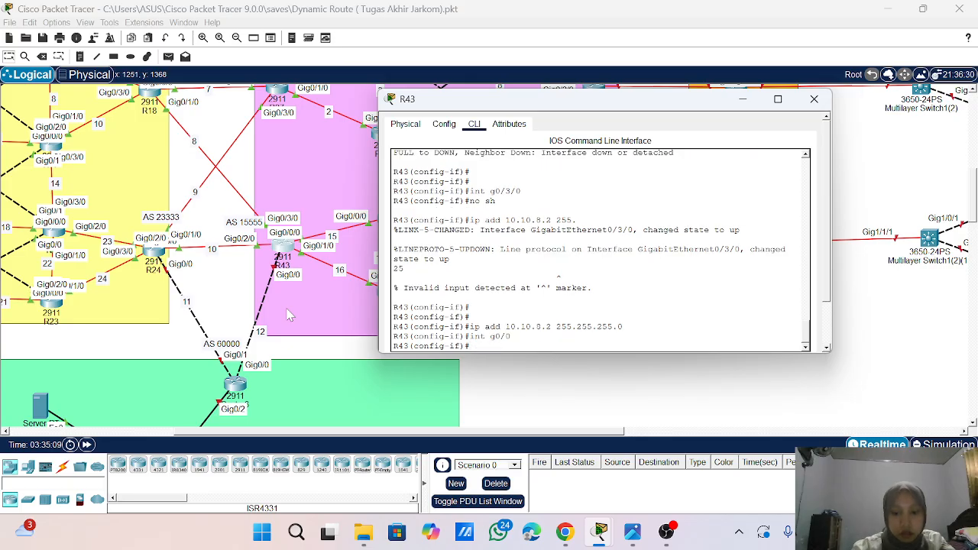
{"action": "type", "text": "ip add "}
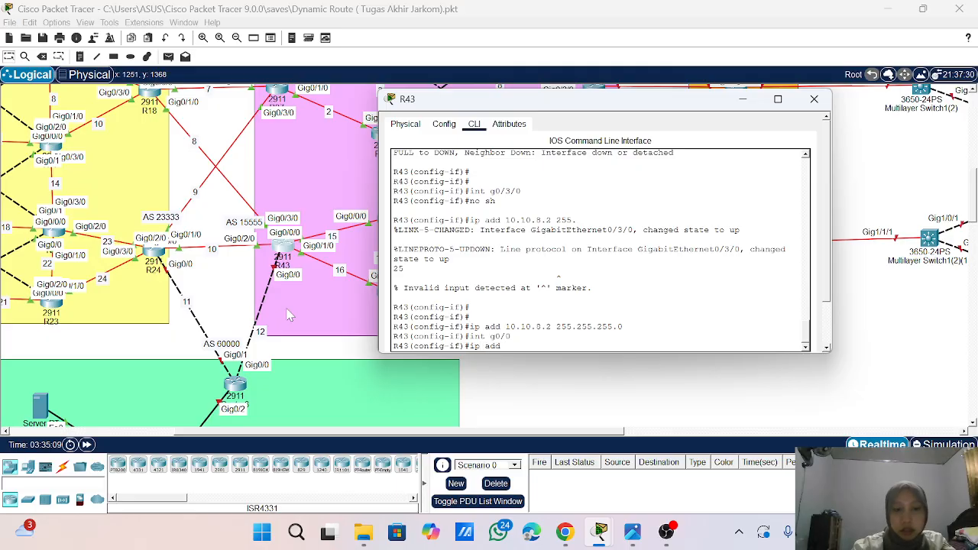
{"action": "type", "text": "10.10.1"}
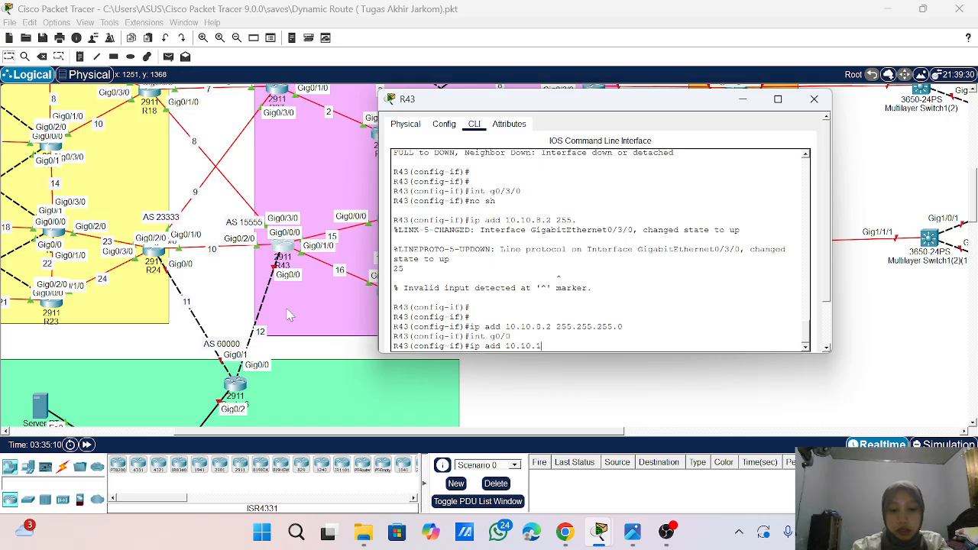
{"action": "type", "text": "2.1"}
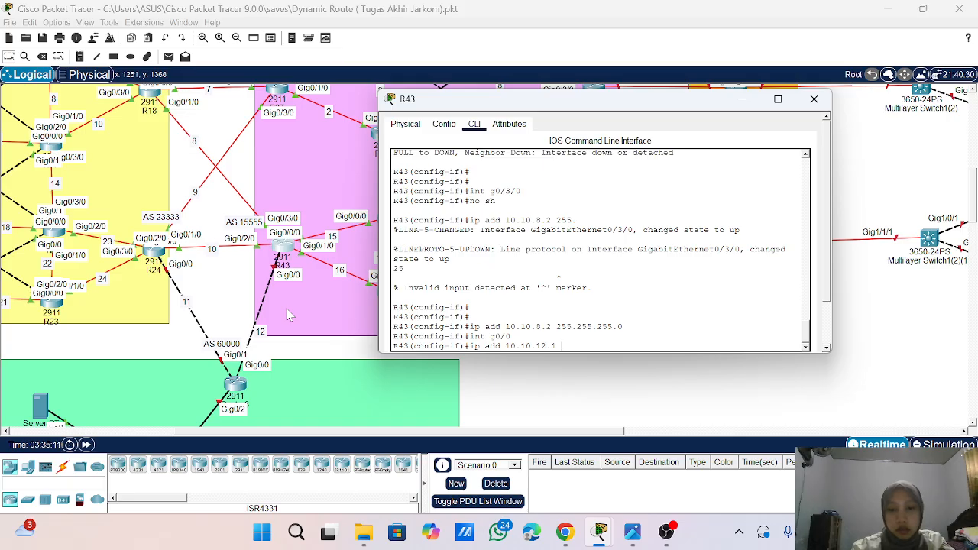
{"action": "type", "text": " 255.255."}
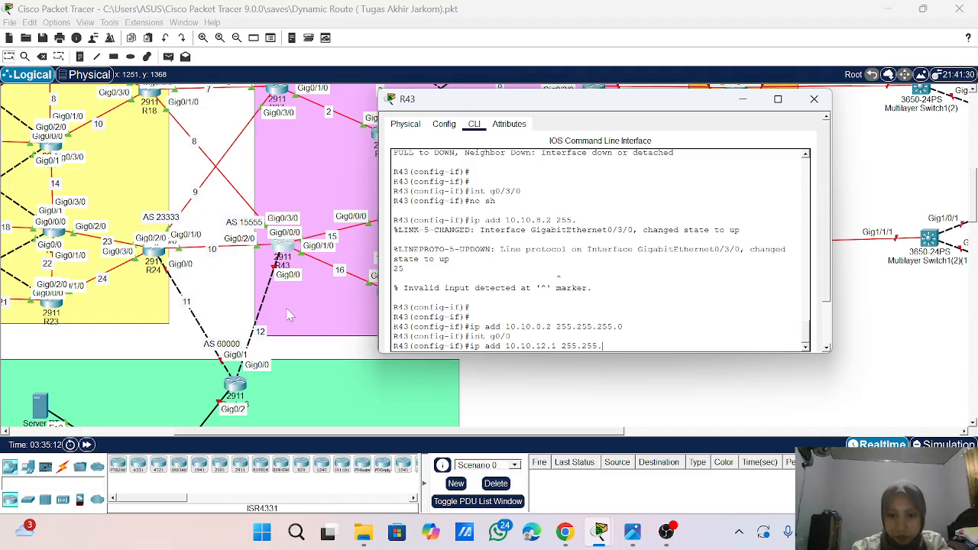
{"action": "type", "text": "255.0"}
{"action": "key", "text": "Return"}
- Enable R43's interface g0/0 with no shutdown and exit to global configuration mode
{"action": "type", "text": "no sh"}
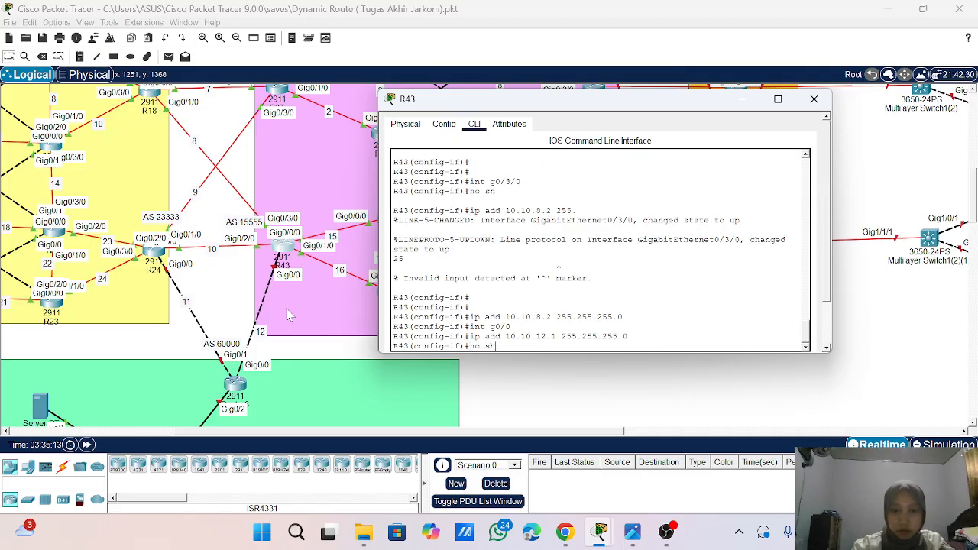
{"action": "key", "text": "Return"}
{"action": "key", "text": "Return"}
{"action": "key", "text": "Return"}
{"action": "key", "text": "Return"}
{"action": "key", "text": "Return"}
{"action": "type", "text": "e"}
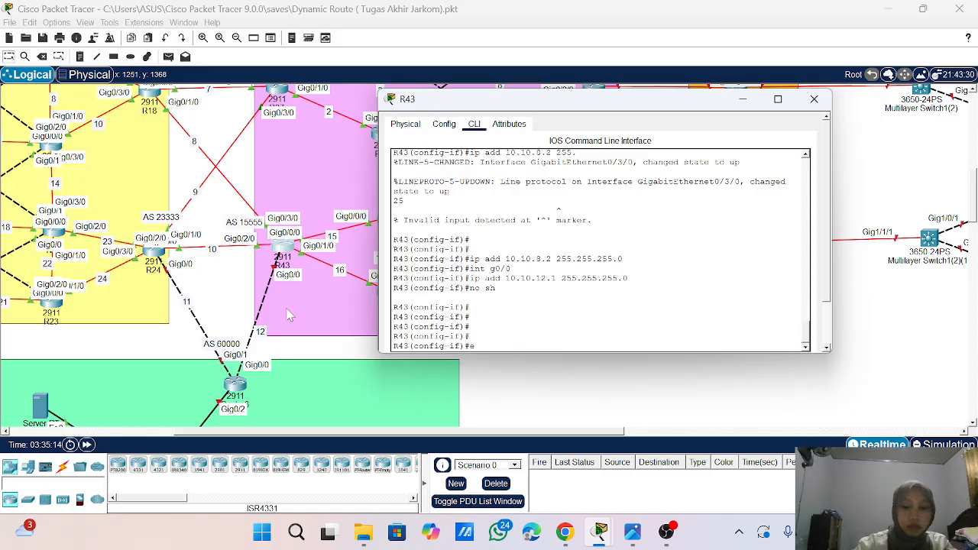
{"action": "type", "text": "xit"}
{"action": "key", "text": "Return"}
{"action": "key", "text": "Return"}
{"action": "key", "text": "Return"}
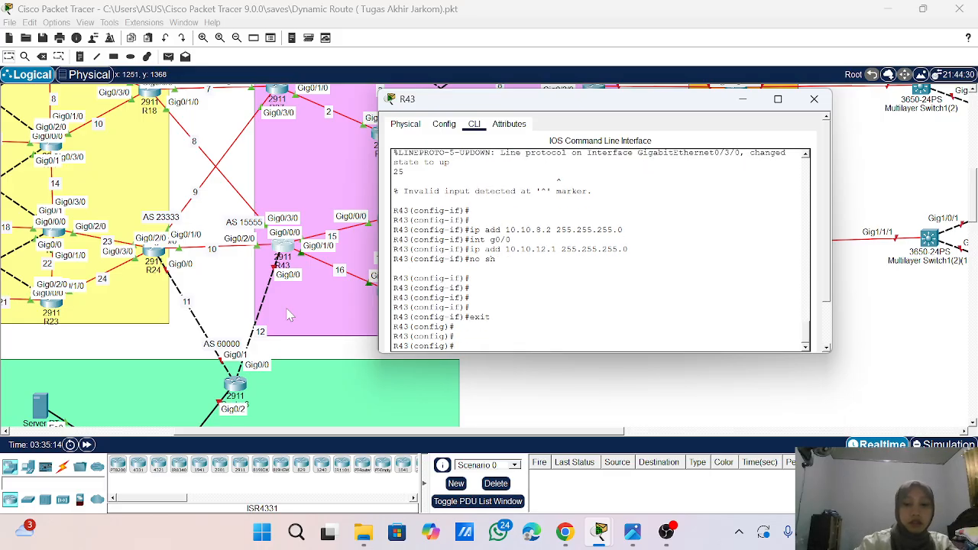
- Enter router configuration mode for OSPF process 1 on R43
{"action": "type", "text": "osp"}
{"action": "key", "text": "BackSpace"}
{"action": "key", "text": "BackSpace"}
{"action": "key", "text": "BackSpace"}
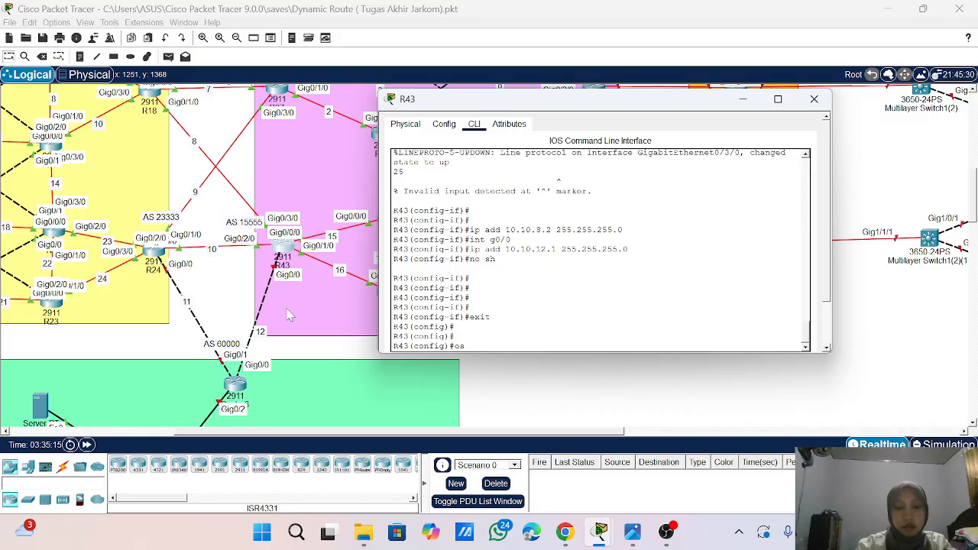
{"action": "type", "text": "ro"}
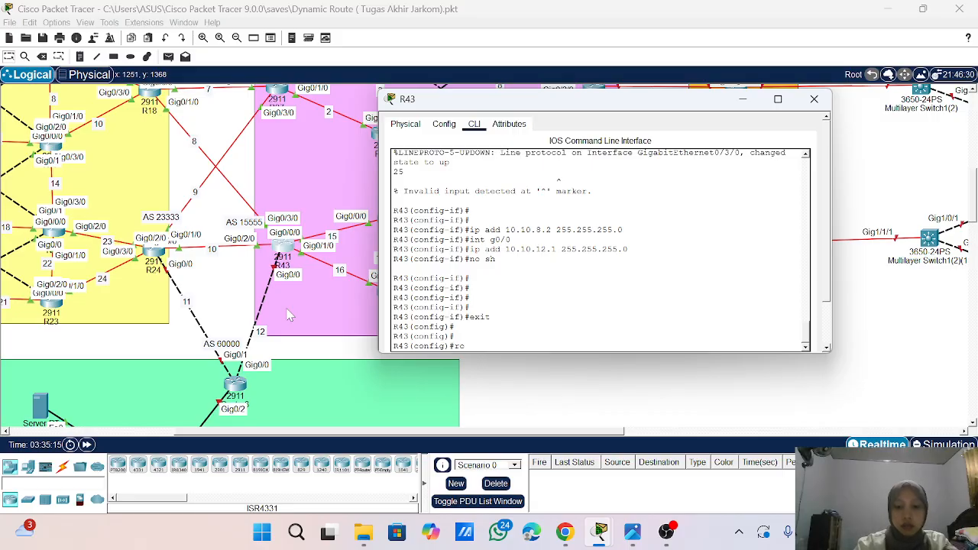
{"action": "type", "text": "uter osp"}
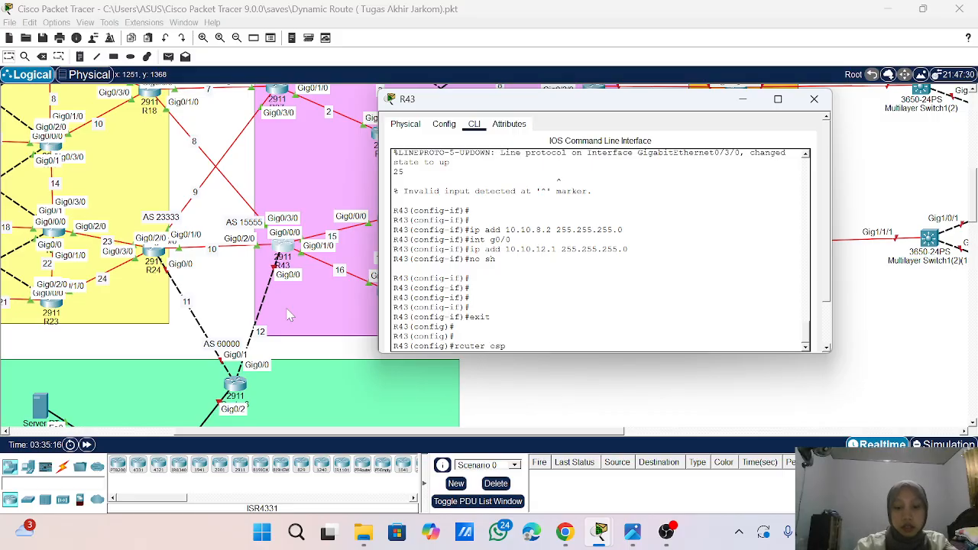
{"action": "type", "text": "f 1"}
{"action": "key", "text": "Return"}
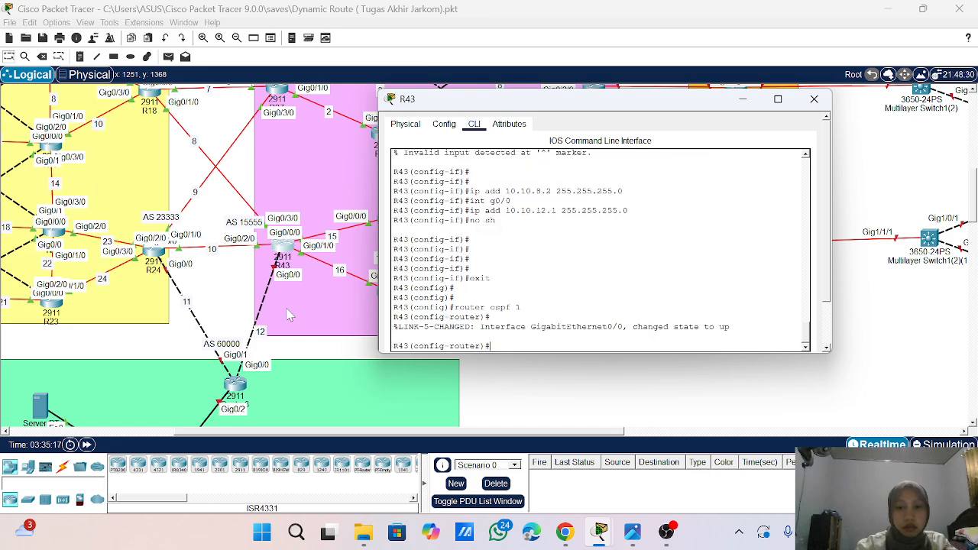
{"action": "key", "text": "Return"}
{"action": "key", "text": "Return"}
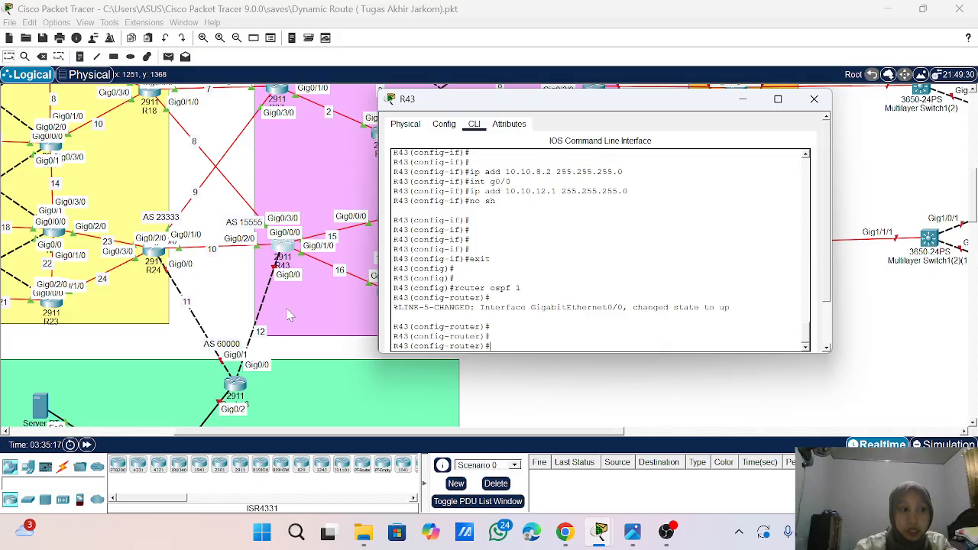
- Redistribute BGP 15555 into R43's OSPF process with metric-type 1 and the subnets option
{"action": "type", "text": "re"}
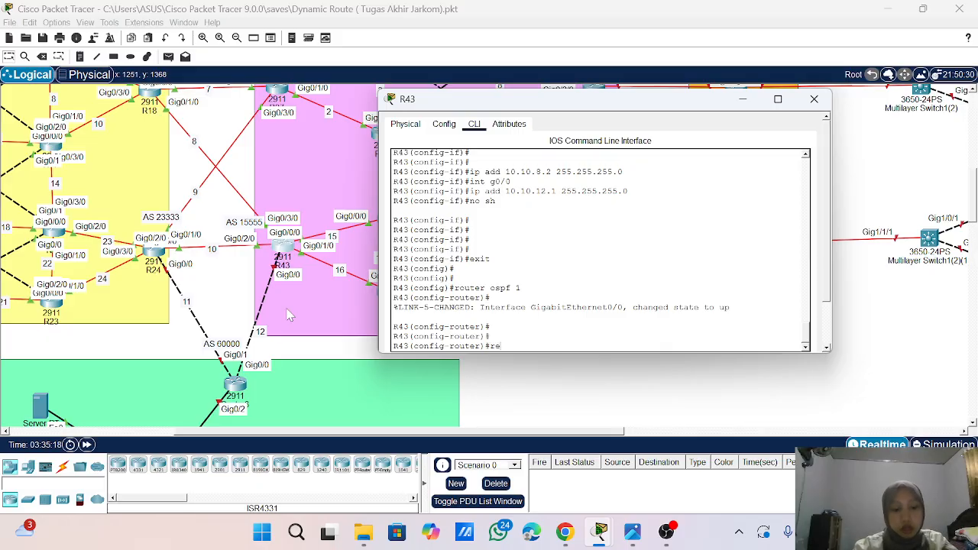
{"action": "key", "text": "Tab"}
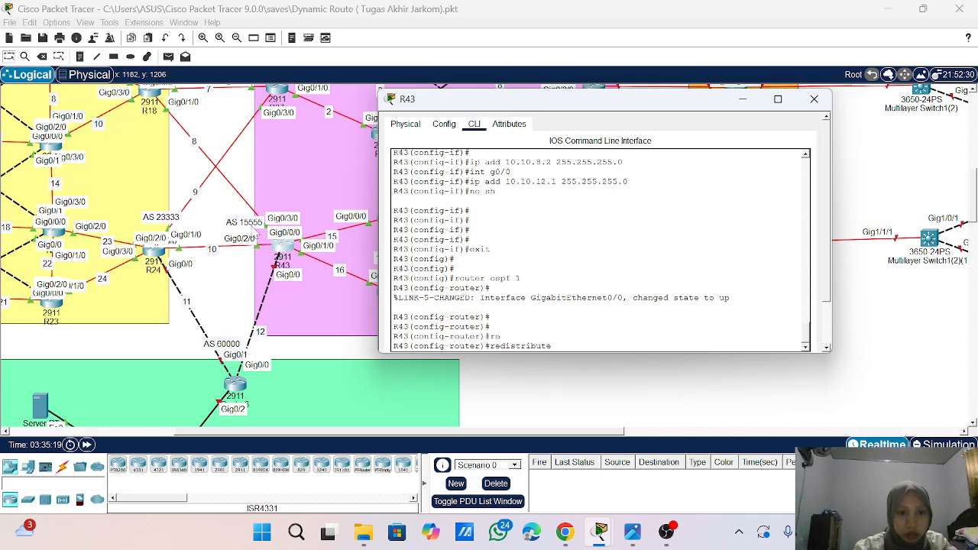
{"action": "type", "text": "bg"}
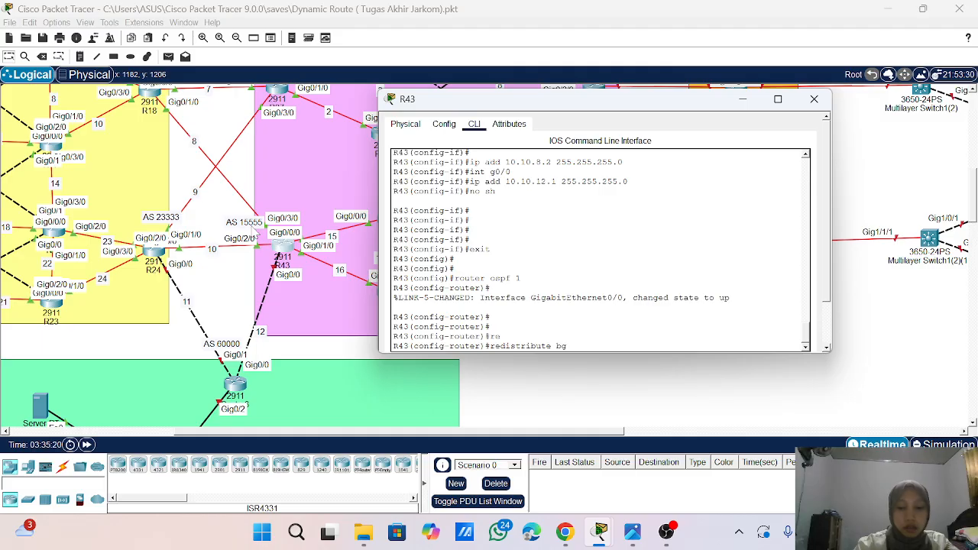
{"action": "type", "text": "p 15555"}
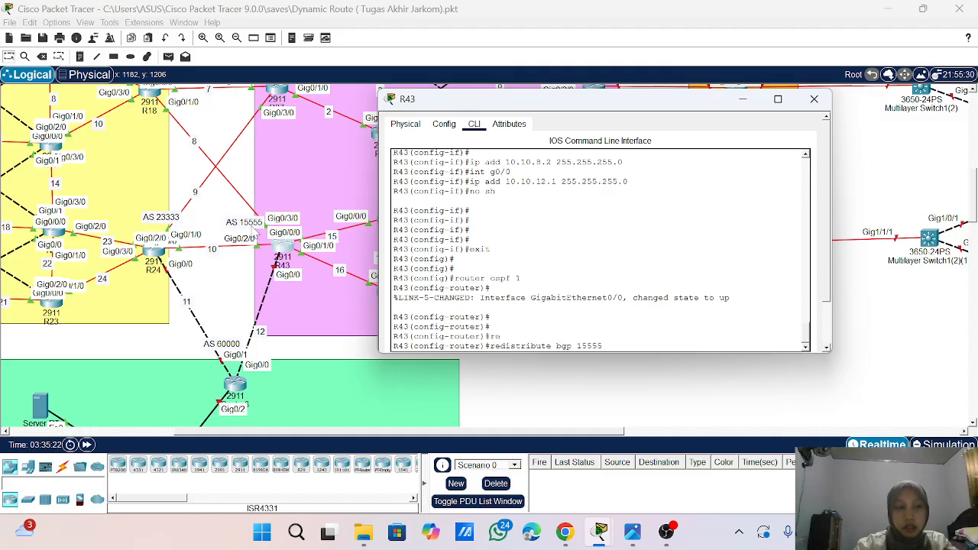
{"action": "type", "text": "ic-type 1 "}
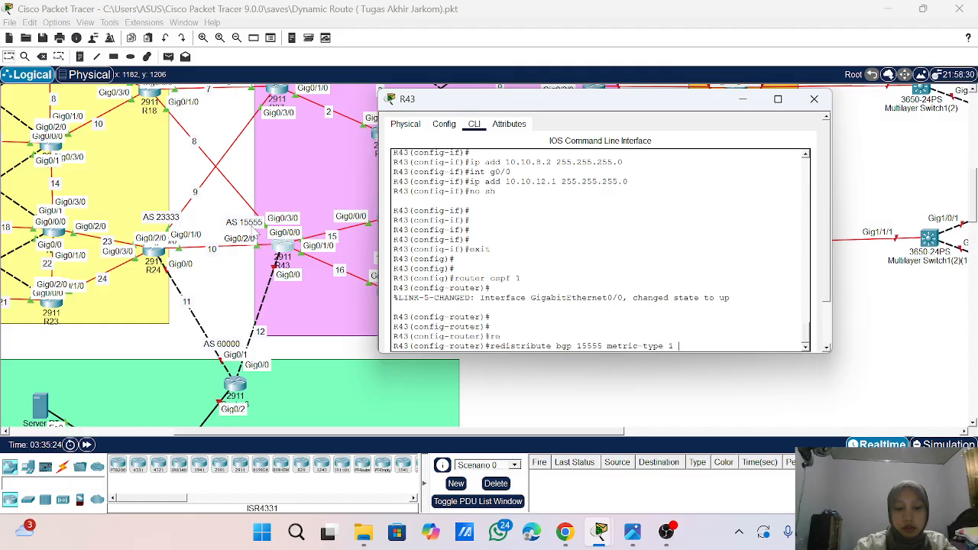
{"action": "type", "text": "su"}
{"action": "key", "text": "Tab"}
{"action": "key", "text": "Return"}
{"action": "key", "text": "Return"}
{"action": "key", "text": "Return"}
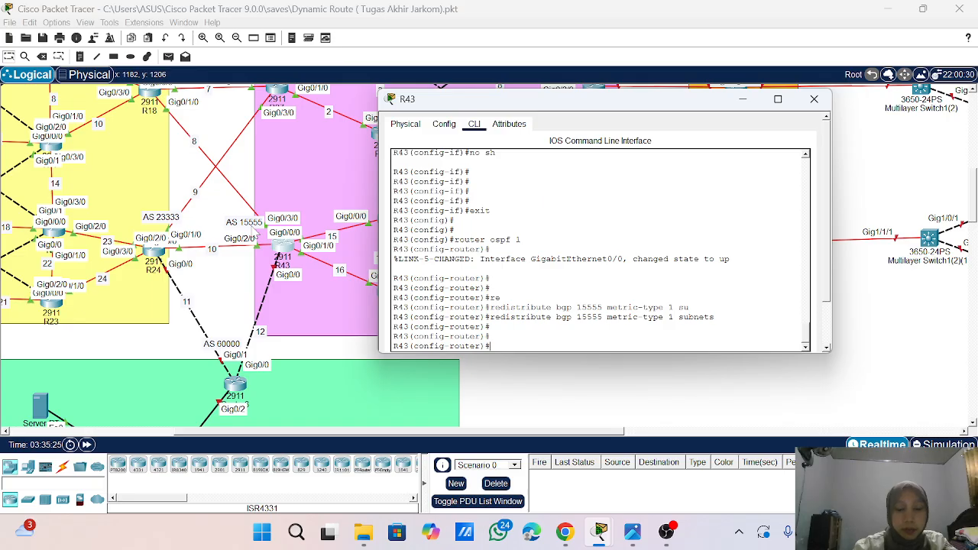
- Exit R43's OSPF configuration and enter router configuration mode for BGP AS 15555
{"action": "type", "text": "exit"}
{"action": "key", "text": "Return"}
{"action": "key", "text": "Return"}
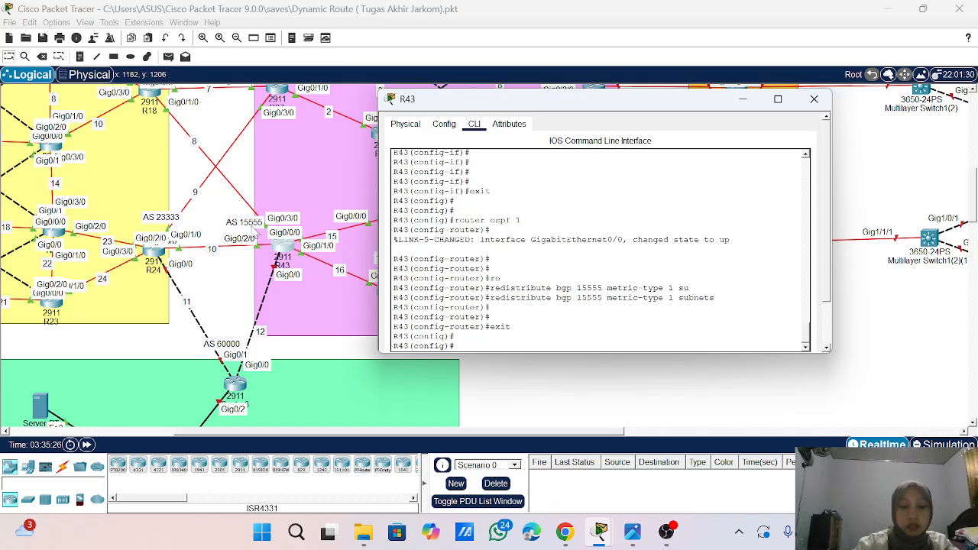
{"action": "type", "text": "router"}
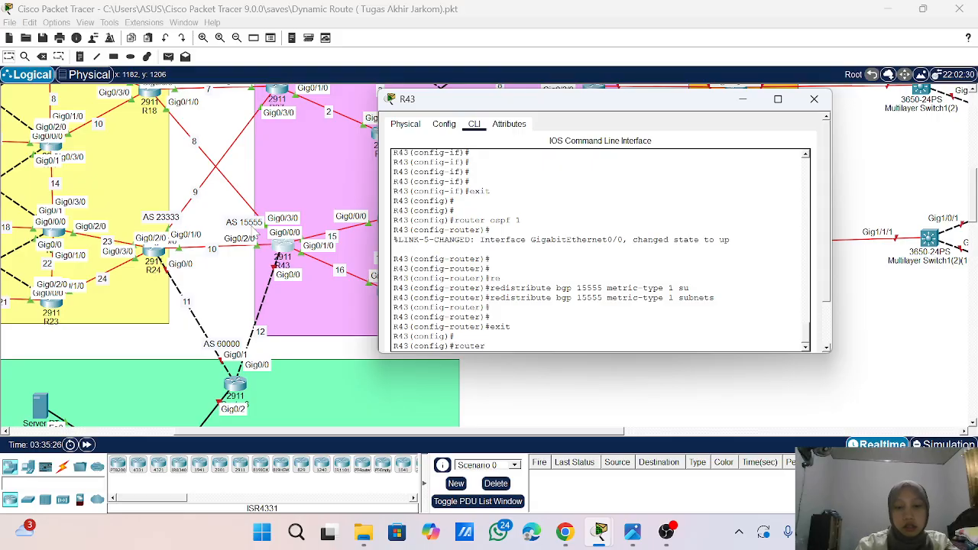
{"action": "type", "text": " bgp 15555"}
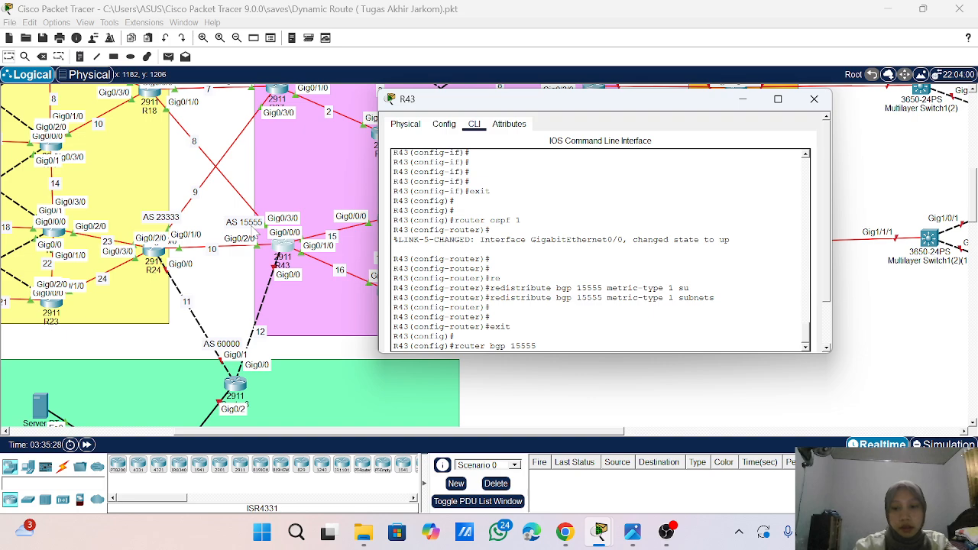
{"action": "key", "text": "BackSpace"}
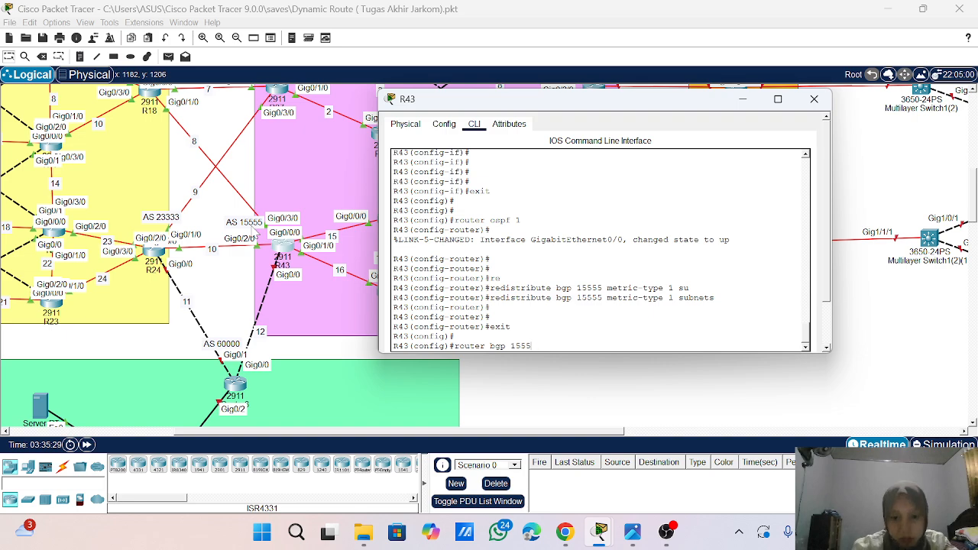
{"action": "key", "text": "Return"}
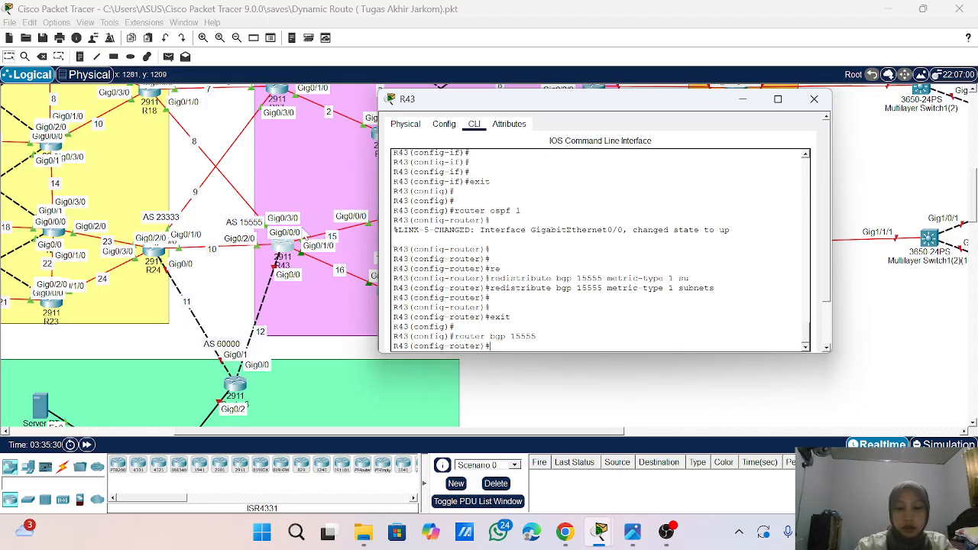
- Enable logging of neighbor changes in R43's BGP process with bgp log-neighbor-changes
{"action": "type", "text": "bgp lo"}
{"action": "key", "text": "Tab"}
{"action": "key", "text": "Return"}
{"action": "key", "text": "Return"}
{"action": "key", "text": "Return"}
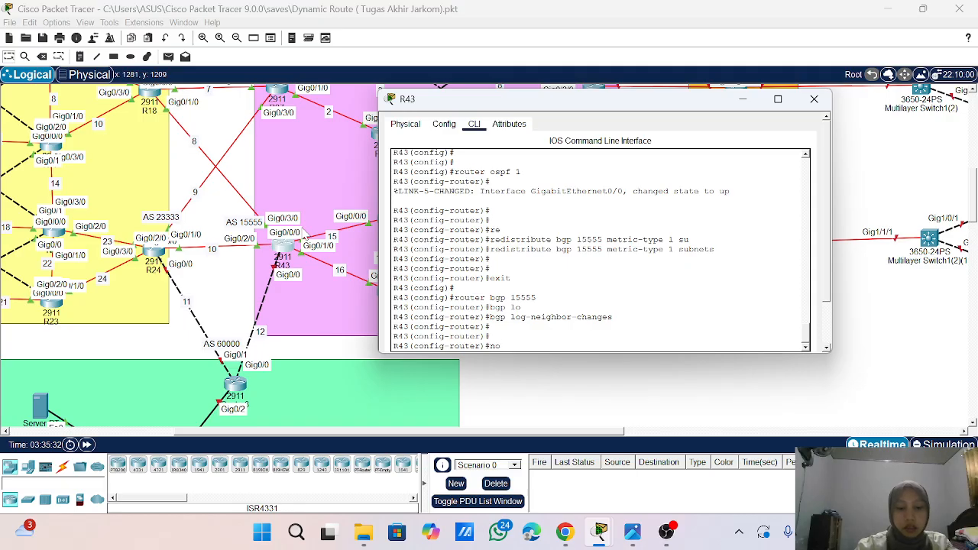
- Disable synchronization in R43's BGP process with no synchronization
{"action": "type", "text": "no sy"}
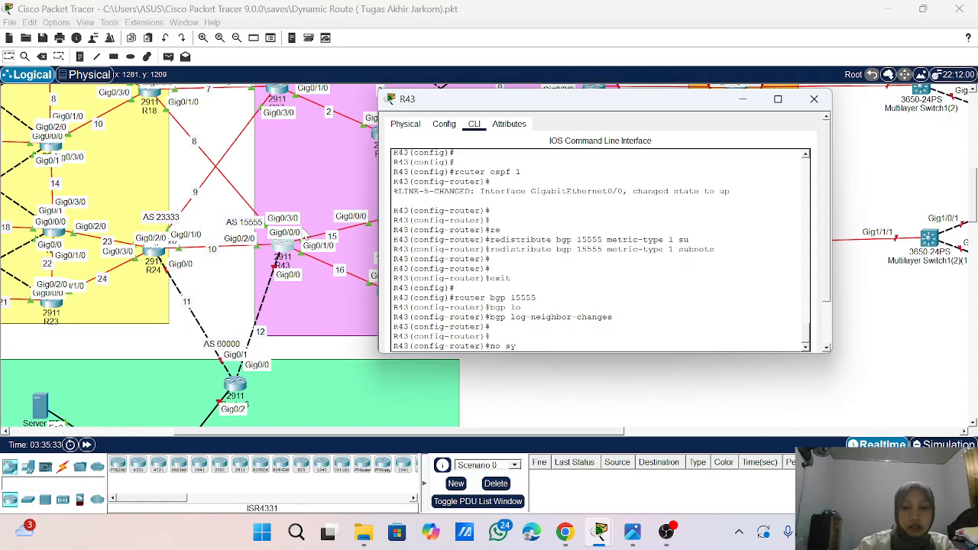
{"action": "key", "text": "Return"}
{"action": "key", "text": "Return"}
{"action": "key", "text": "Return"}
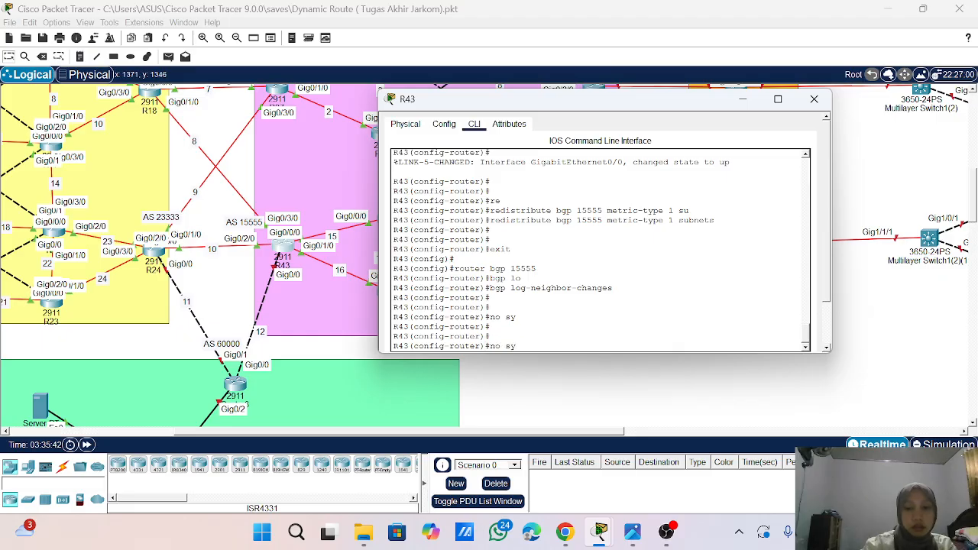
{"action": "type", "text": "no sy"}
{"action": "key", "text": "Tab"}
{"action": "key", "text": "Return"}
{"action": "key", "text": "Return"}
{"action": "key", "text": "Return"}
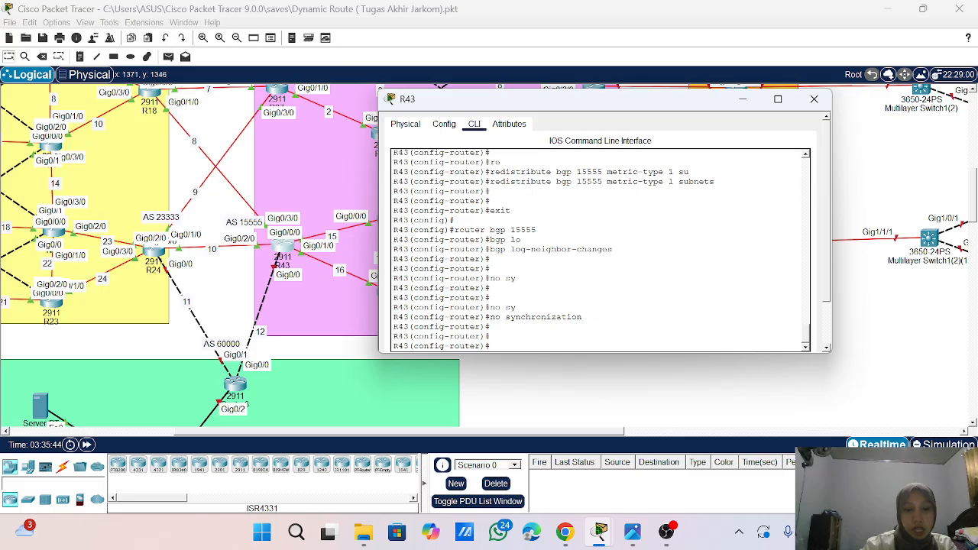
{"action": "type", "text": "no"}
{"action": "key", "text": "BackSpace"}
{"action": "type", "text": "eg"}
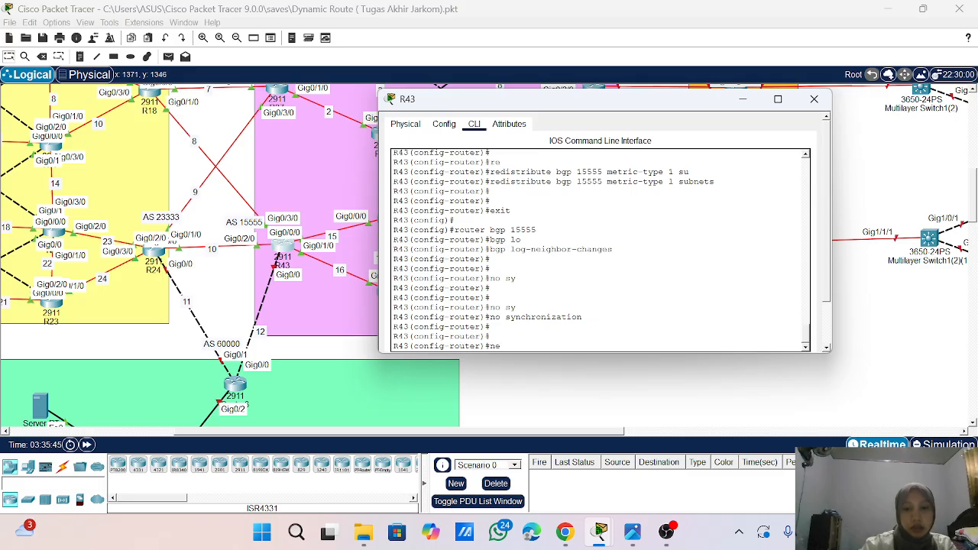
{"action": "key", "text": "BackSpace"}
{"action": "type", "text": "t"}
{"action": "key", "text": "Tab"}
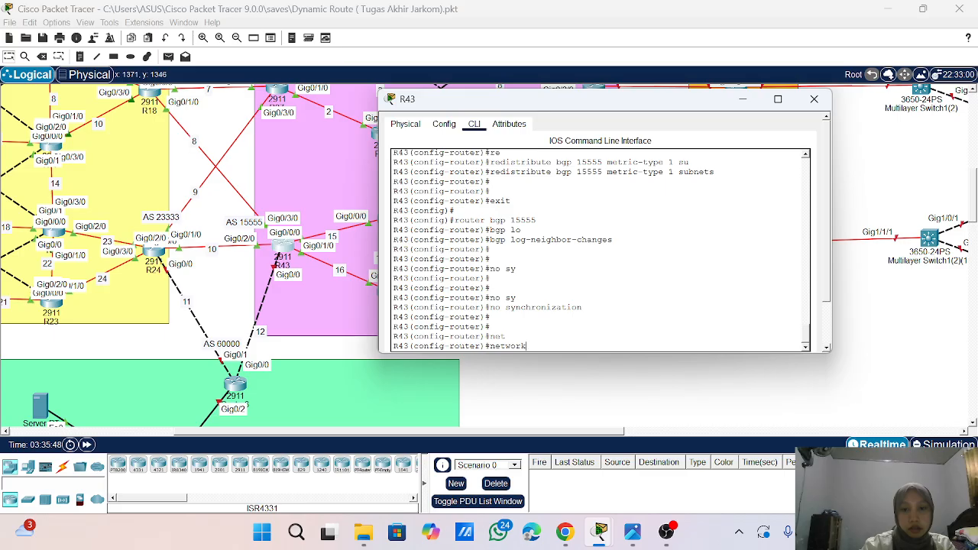
{"action": "key", "text": "BackSpace"}
{"action": "key", "text": "BackSpace"}
{"action": "key", "text": "BackSpace"}
{"action": "key", "text": "BackSpace"}
{"action": "key", "text": "BackSpace"}
{"action": "key", "text": "BackSpace"}
{"action": "key", "text": "BackSpace"}
{"action": "key", "text": "BackSpace"}
{"action": "type", "text": "do"}
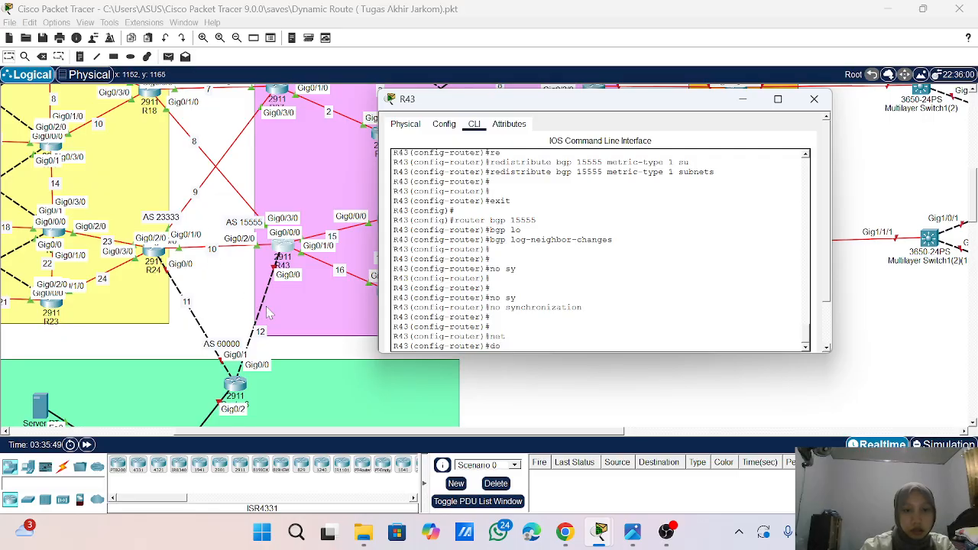
{"action": "key", "text": "BackSpace"}
{"action": "key", "text": "BackSpace"}
- Advertise network 10.10.8.0 with mask 255.255.255.0 in R43's BGP process
{"action": "type", "text": "net"}
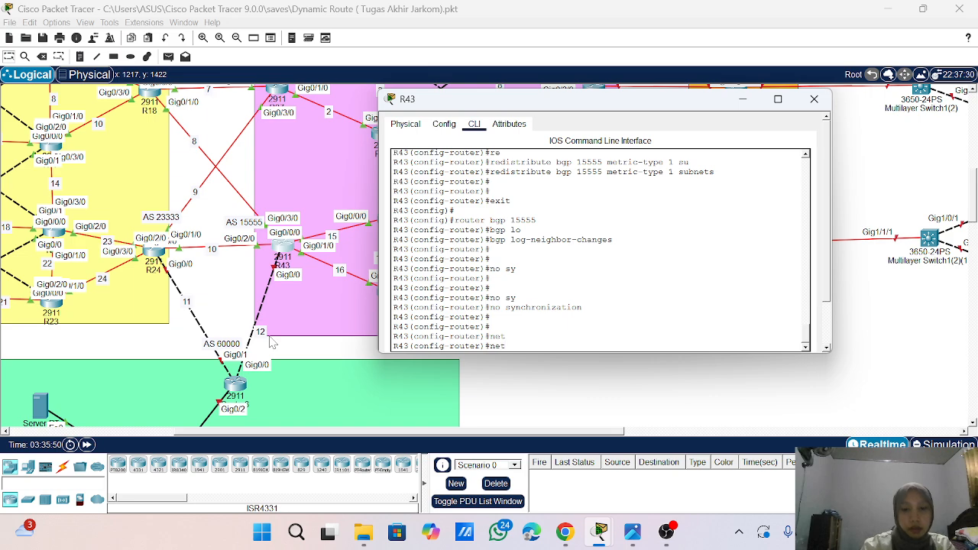
{"action": "key", "text": "Tab"}
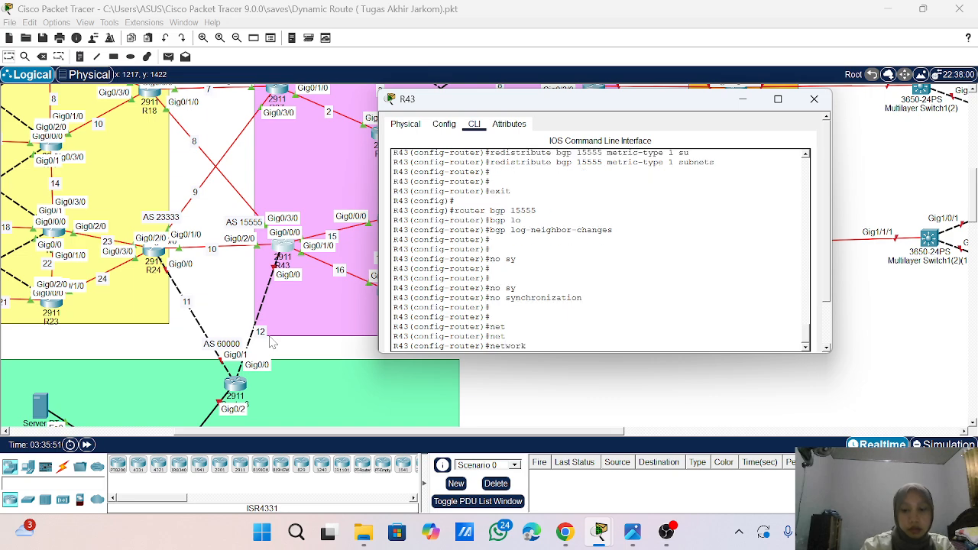
{"action": "type", "text": "10.10"}
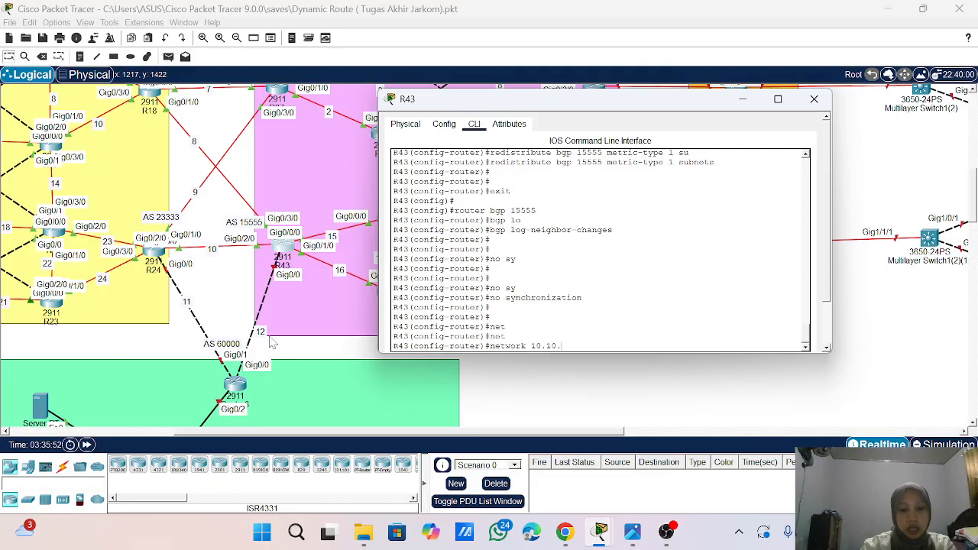
{"action": "type", "text": ".8."}
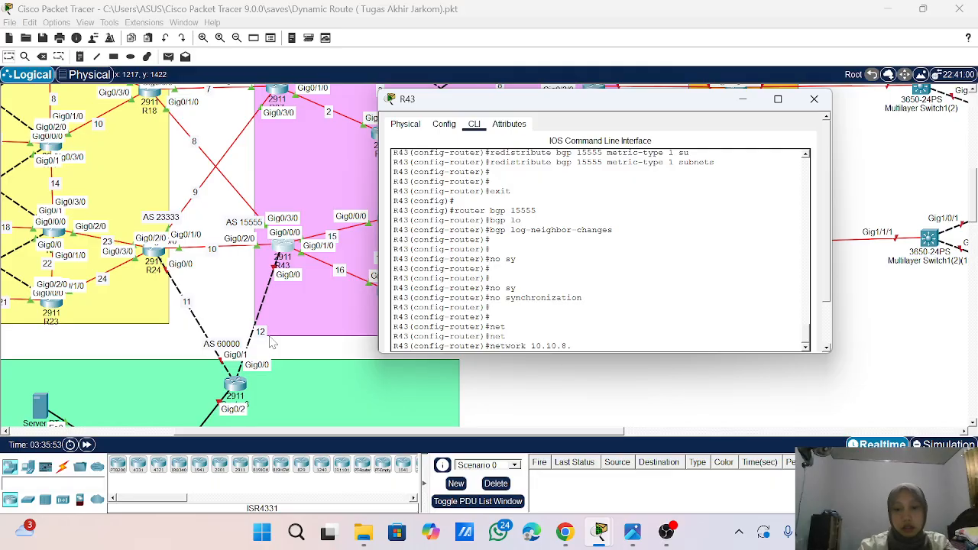
{"action": "type", "text": "0"}
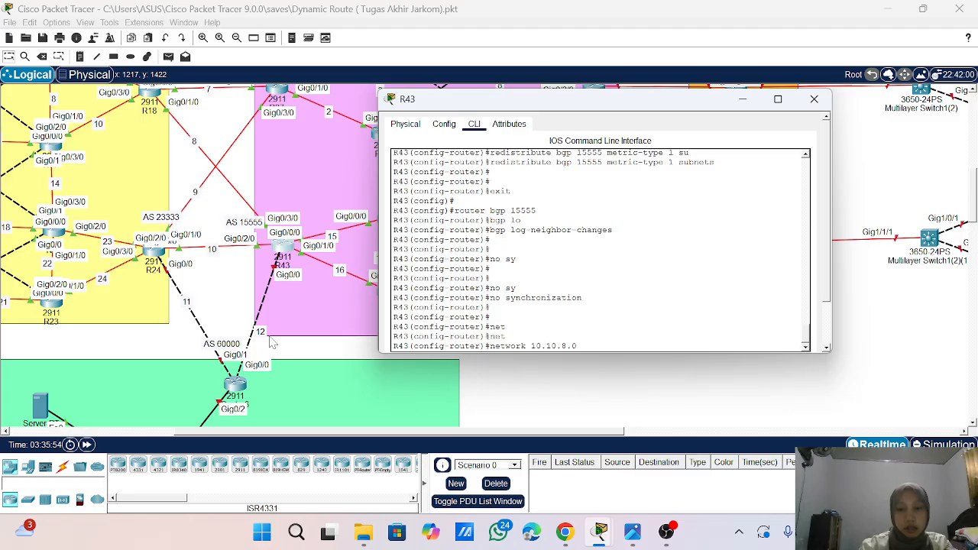
{"action": "type", "text": " a mask 2"}
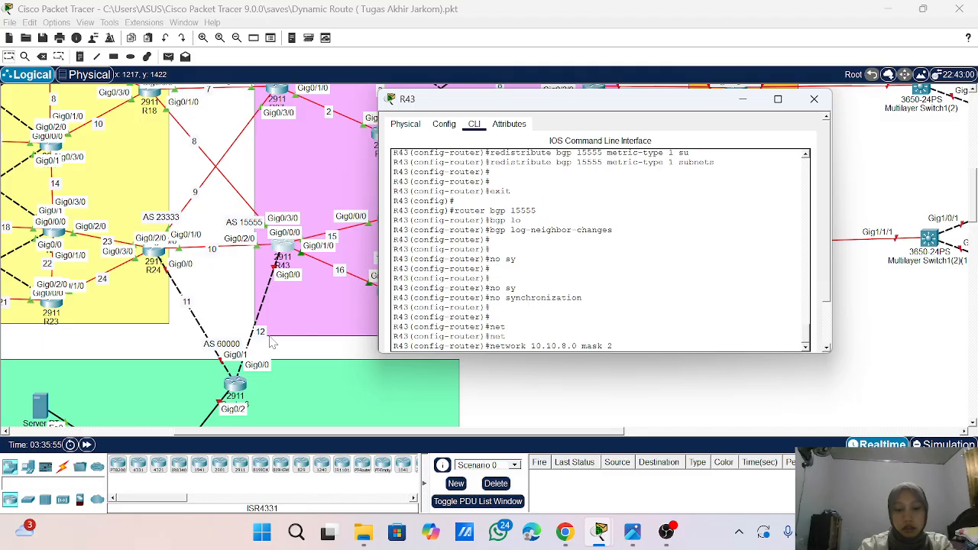
{"action": "type", "text": "55.255.255.0"}
{"action": "key", "text": "Return"}
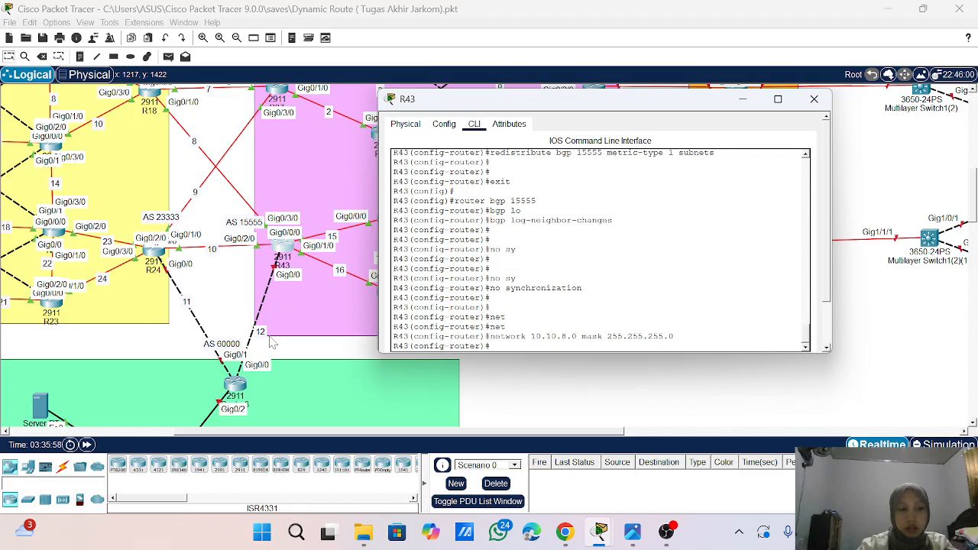
- Advertise network 10.10.10.0 with mask 255.255.255.0 in R43's BGP process
{"action": "key", "text": "Up"}
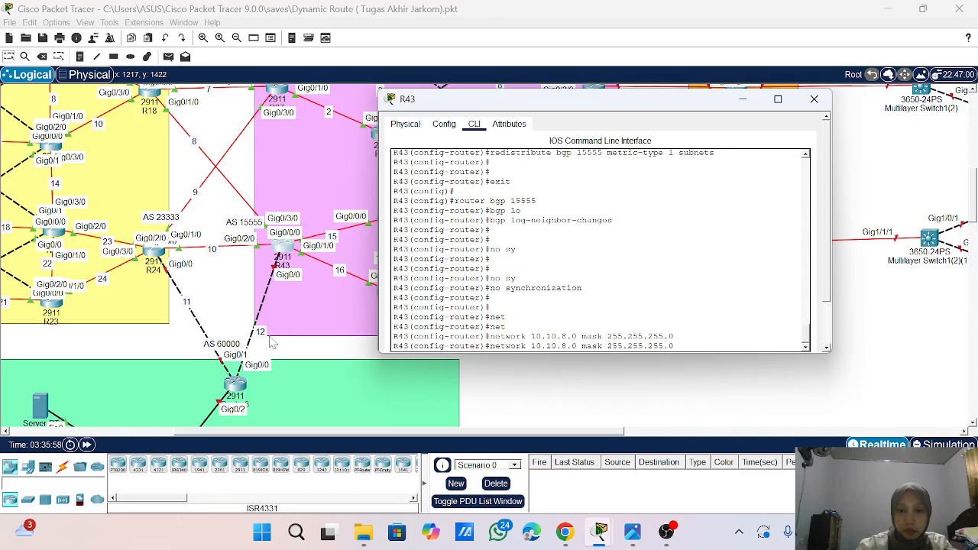
{"action": "key", "text": "BackSpace"}
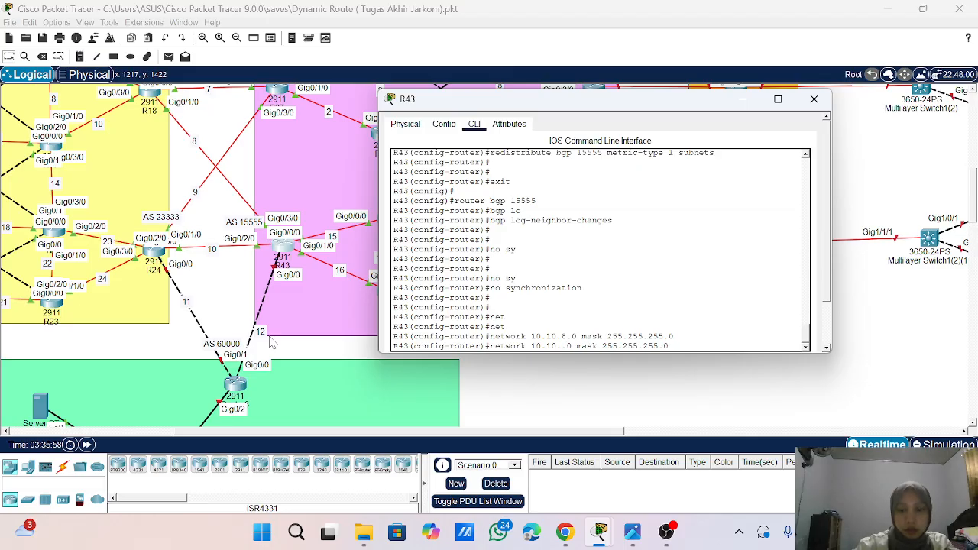
{"action": "type", "text": "10"}
{"action": "key", "text": "Return"}
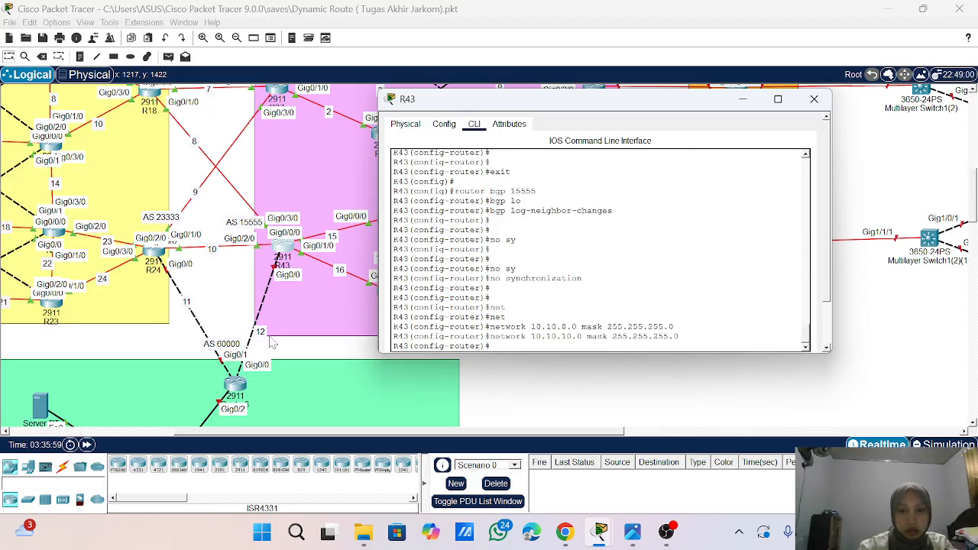
- Advertise network 10.10.12.0 with mask 255.255.255.0 in R43's BGP process
{"action": "key", "text": "Up"}
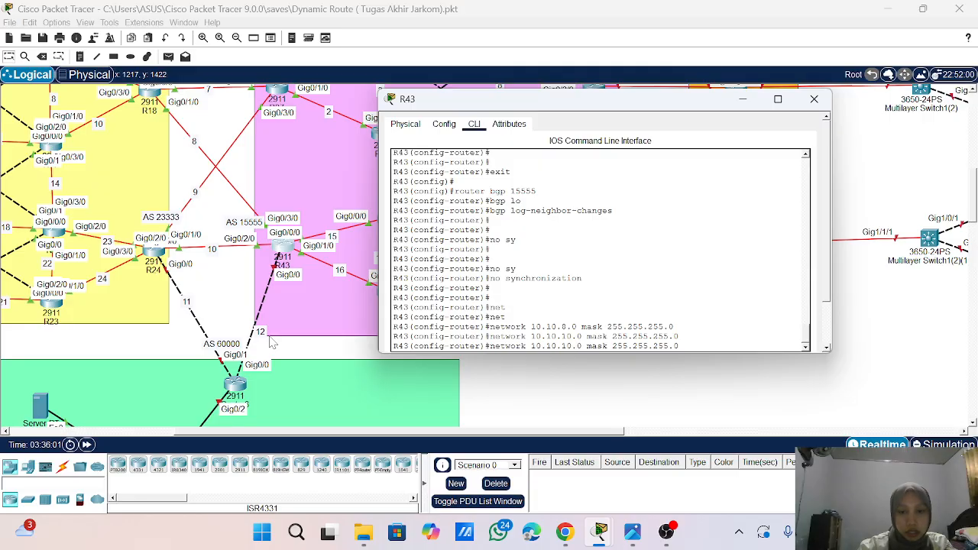
{"action": "key", "text": "BackSpace"}
{"action": "type", "text": "1"}
{"action": "key", "text": "BackSpace"}
{"action": "type", "text": "2"}
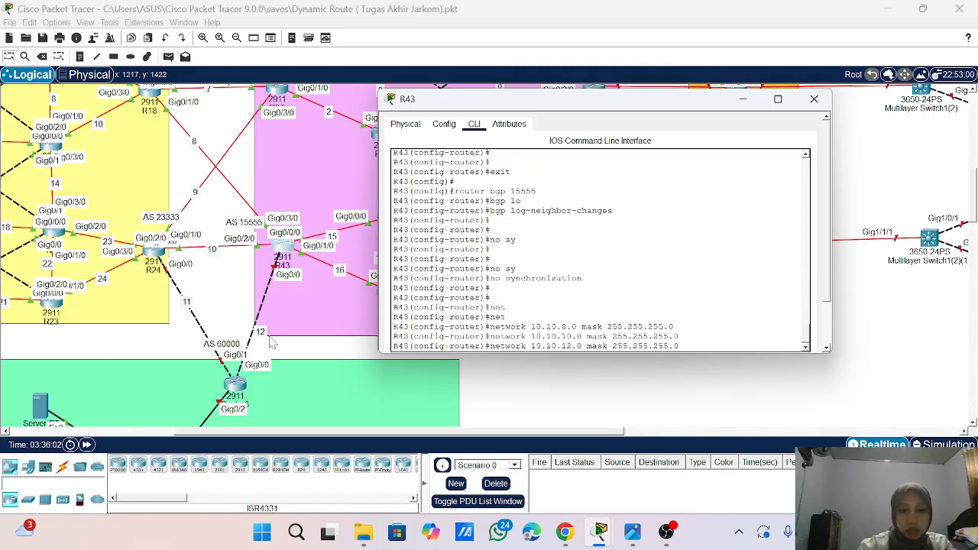
{"action": "key", "text": "Return"}
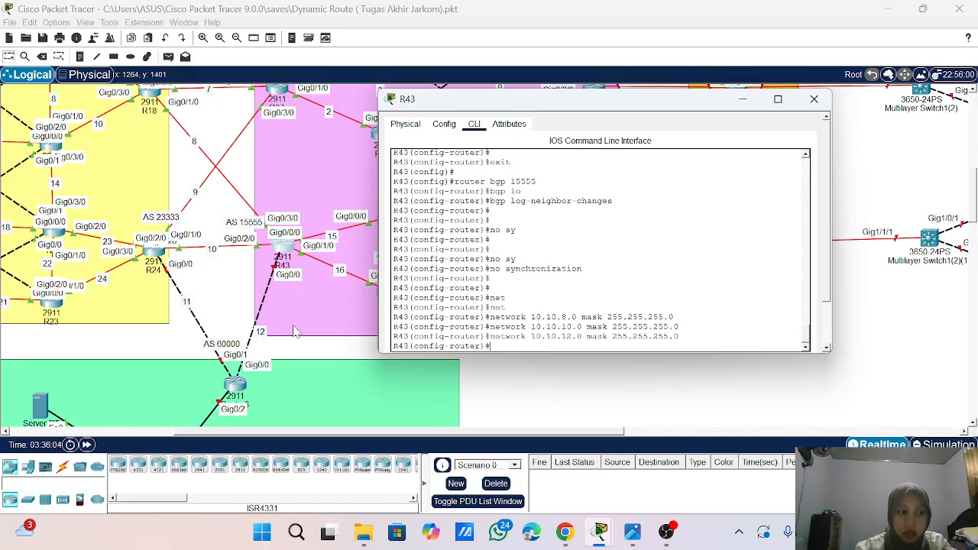
- Add BGP neighbor 10.10.8.1 with remote-as 22222 on R43
{"action": "type", "text": "nei"}
{"action": "key", "text": "Tab"}
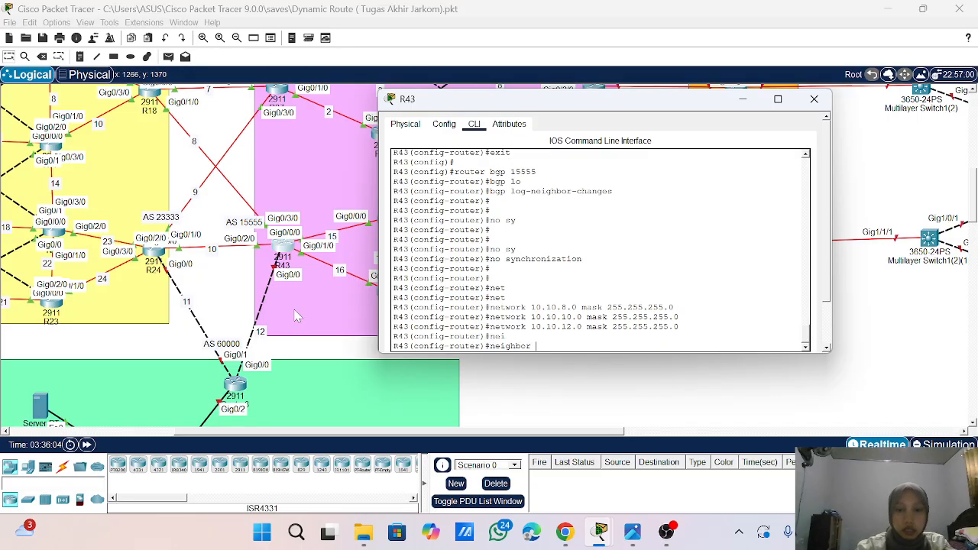
{"action": "type", "text": "1"}
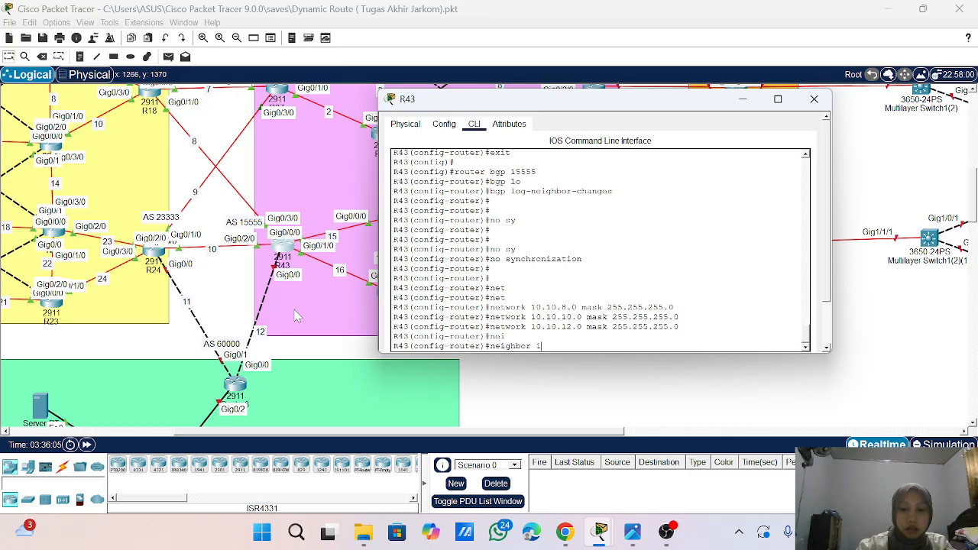
{"action": "type", "text": "0.1"}
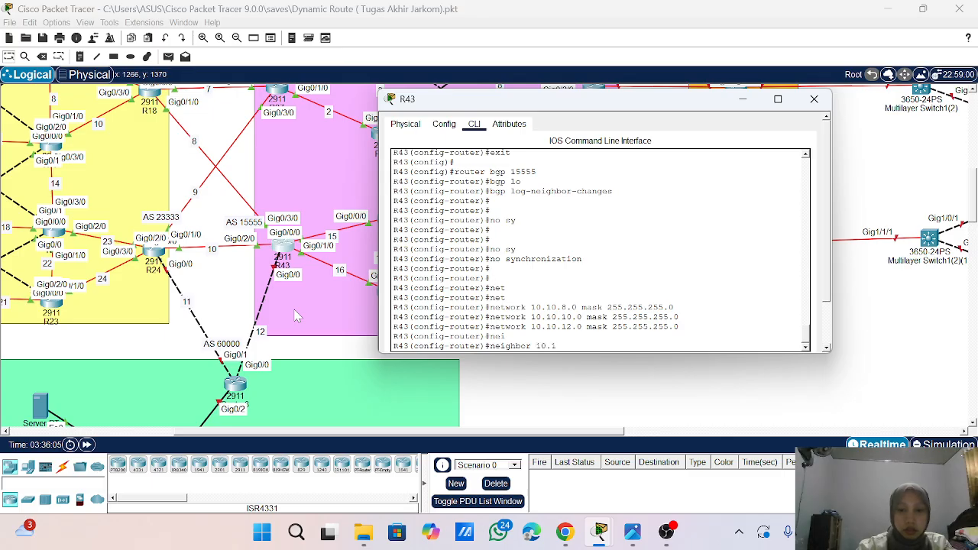
{"action": "type", "text": "0.8.1"}
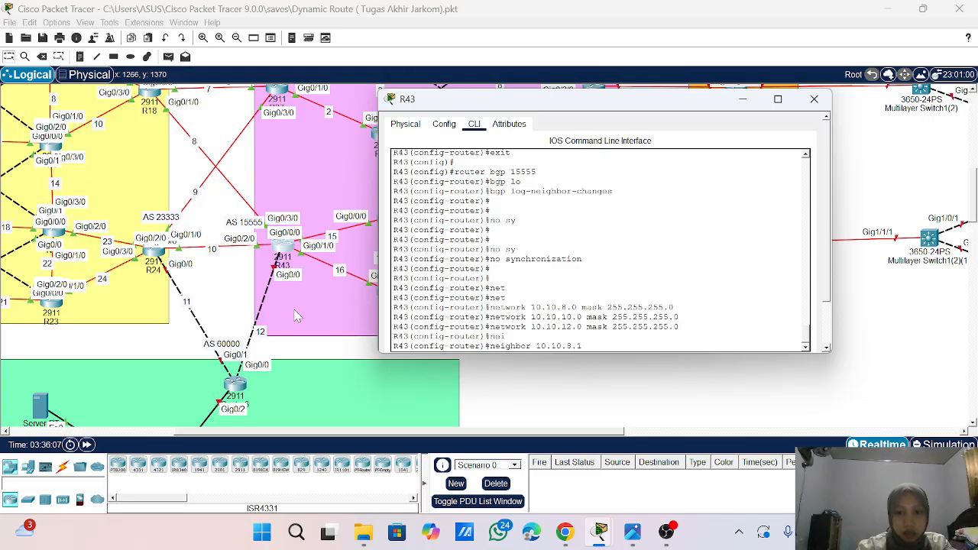
{"action": "type", "text": " remote"}
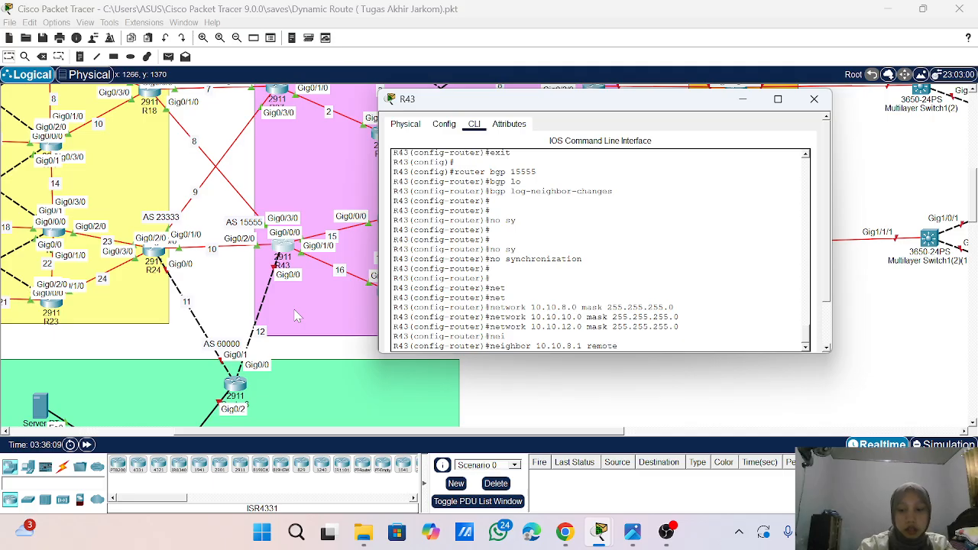
{"action": "type", "text": "-as"}
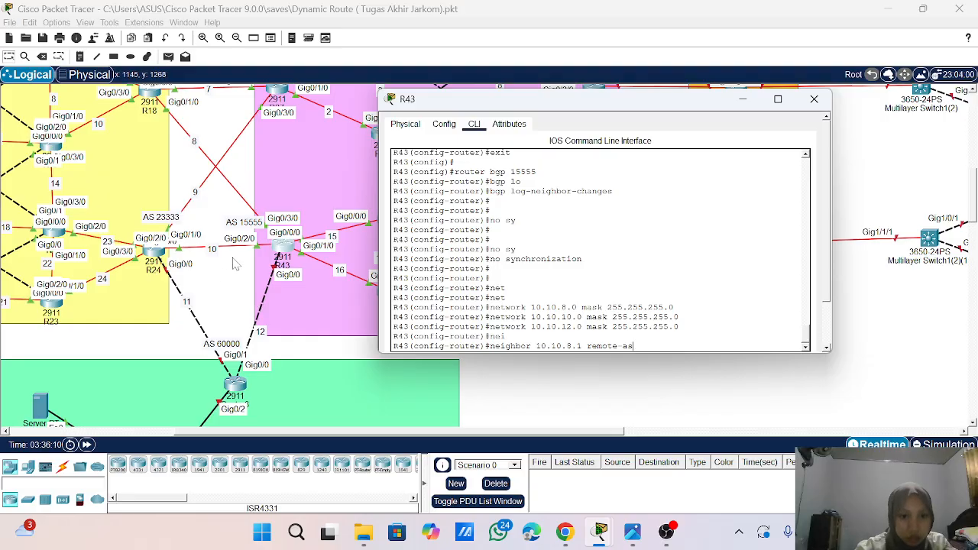
{"action": "scroll", "coordinate": [235, 263], "scroll_direction": "up", "scroll_amount": 2}
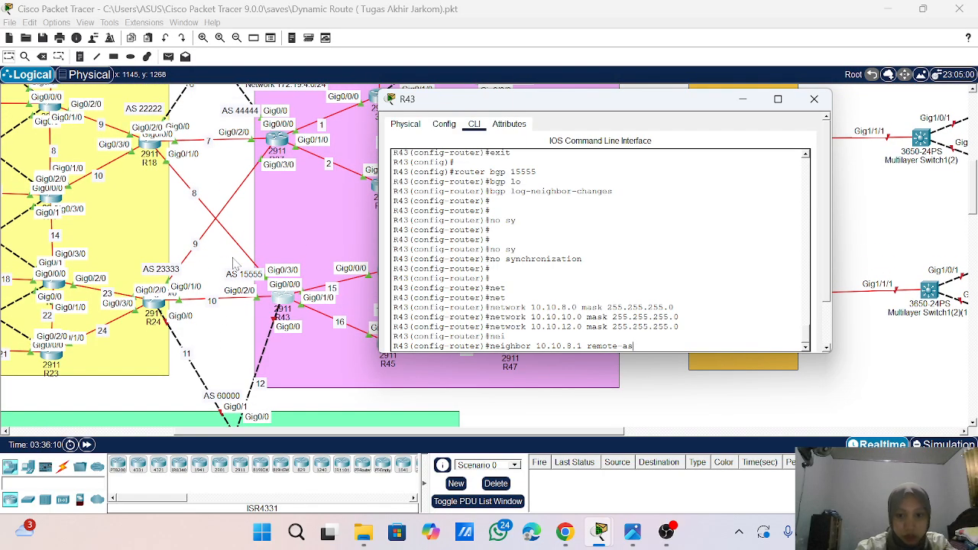
{"action": "type", "text": "222"}
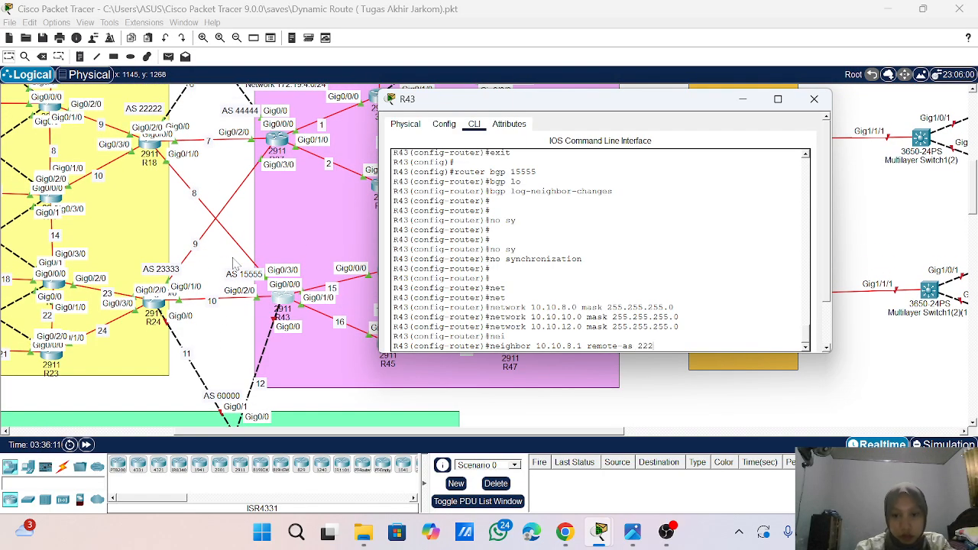
{"action": "type", "text": "22"}
{"action": "key", "text": "Return"}
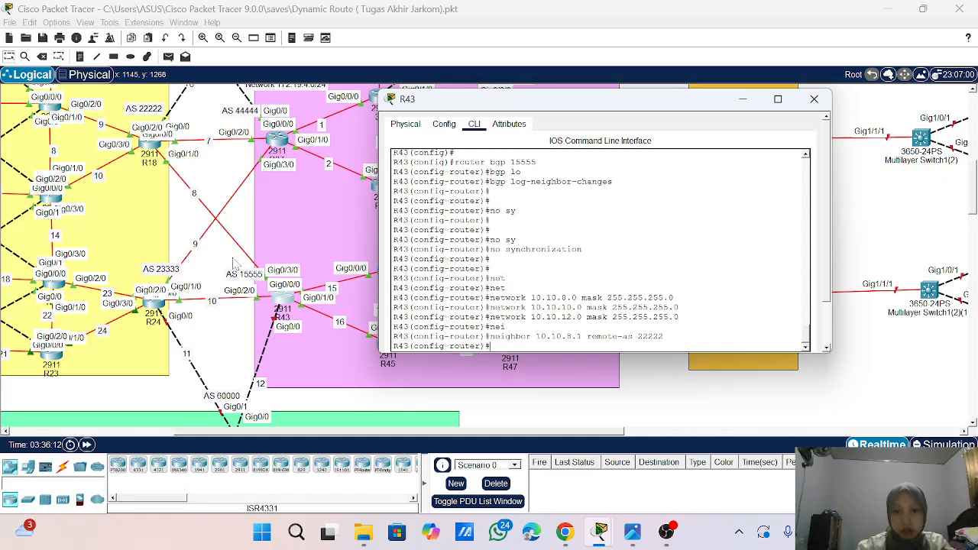
- Add BGP neighbor 10.10.10.1 with remote-as 23333 on R43
{"action": "key", "text": "Up"}
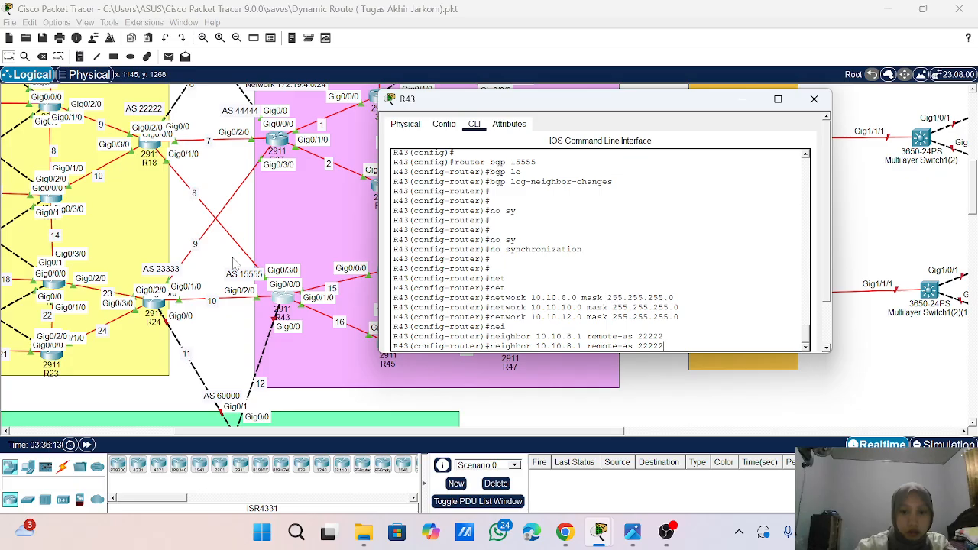
{"action": "key", "text": "BackSpace"}
{"action": "key", "text": "BackSpace"}
{"action": "key", "text": "BackSpace"}
{"action": "key", "text": "BackSpace"}
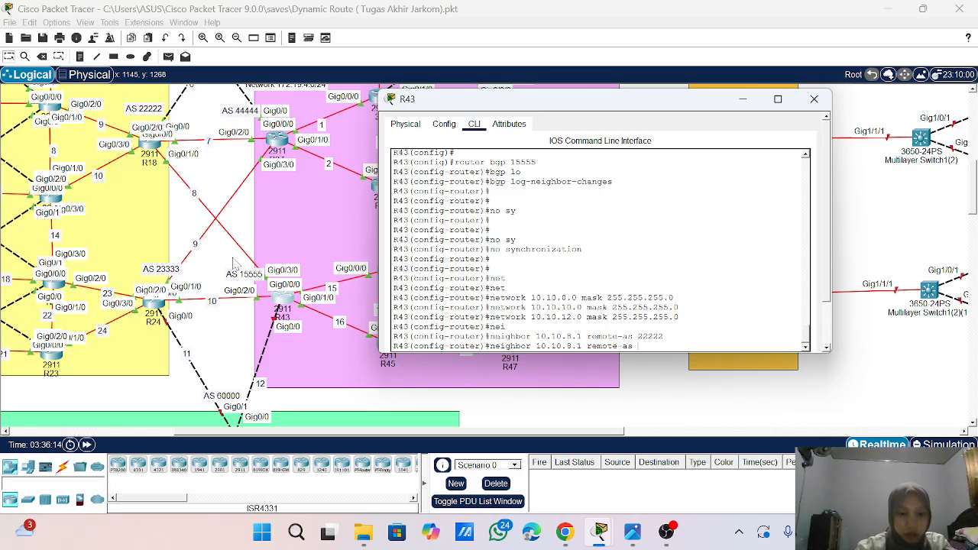
{"action": "type", "text": "23333"}
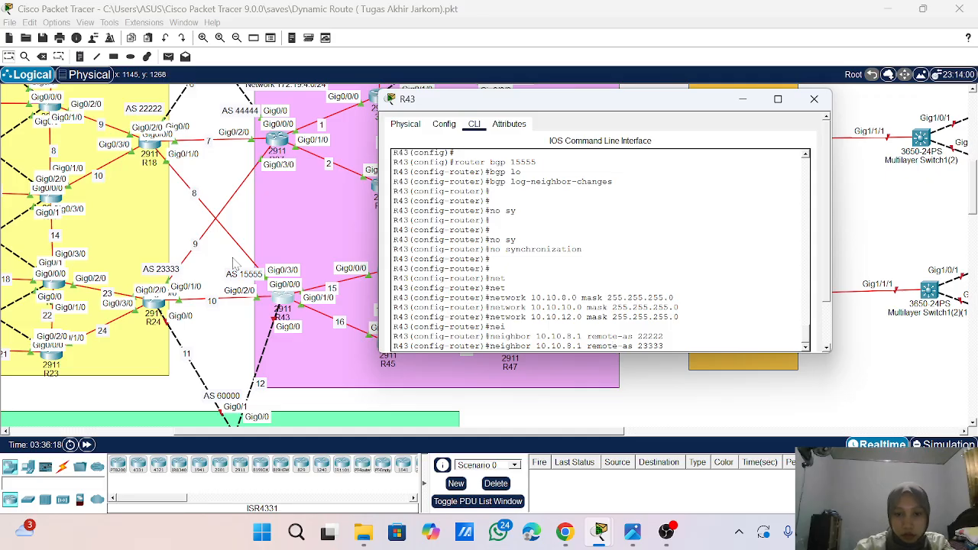
{"action": "key", "text": "BackSpace"}
{"action": "type", "text": "10"}
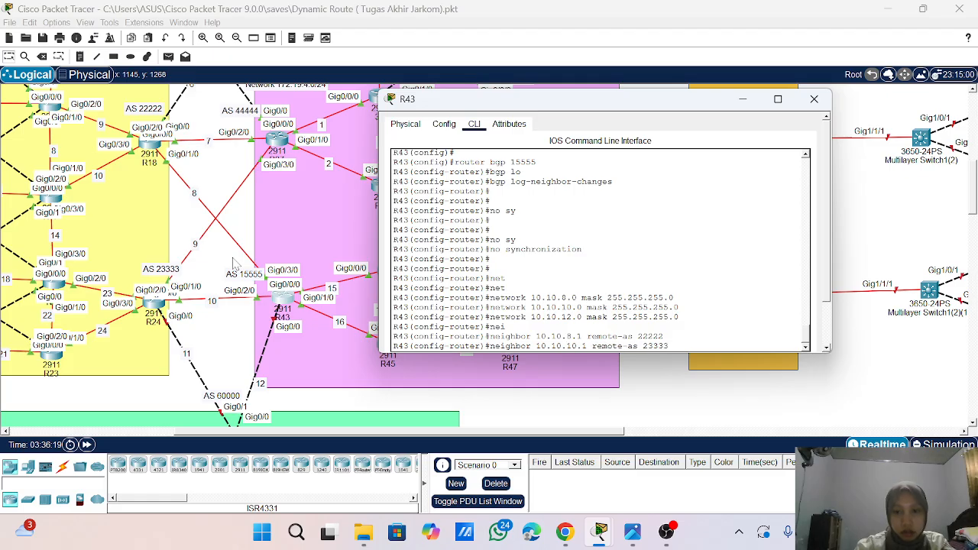
{"action": "key", "text": "Return"}
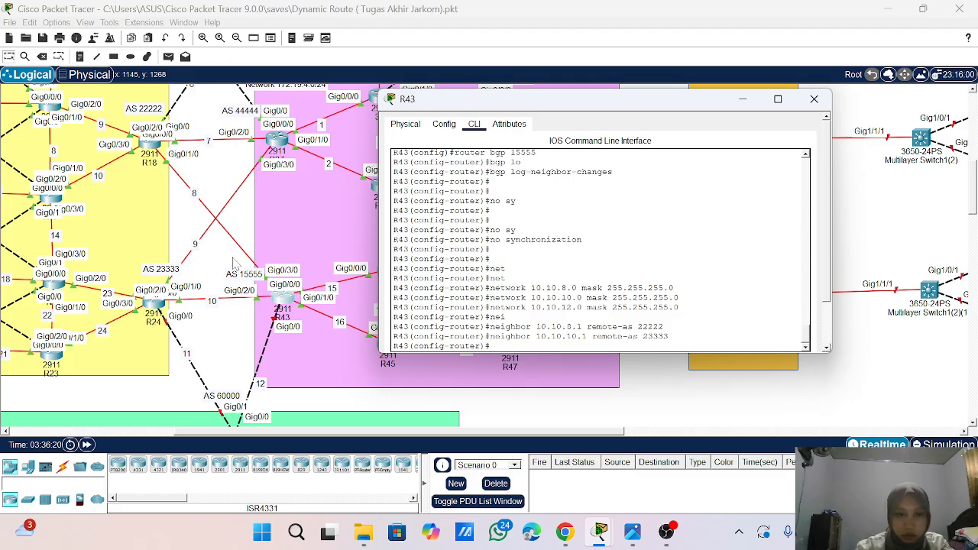
- Add BGP neighbor 10.10.12.2 with remote-as 60000 on R43, re-entering the command if it gets interrupted
{"action": "key", "text": "Up"}
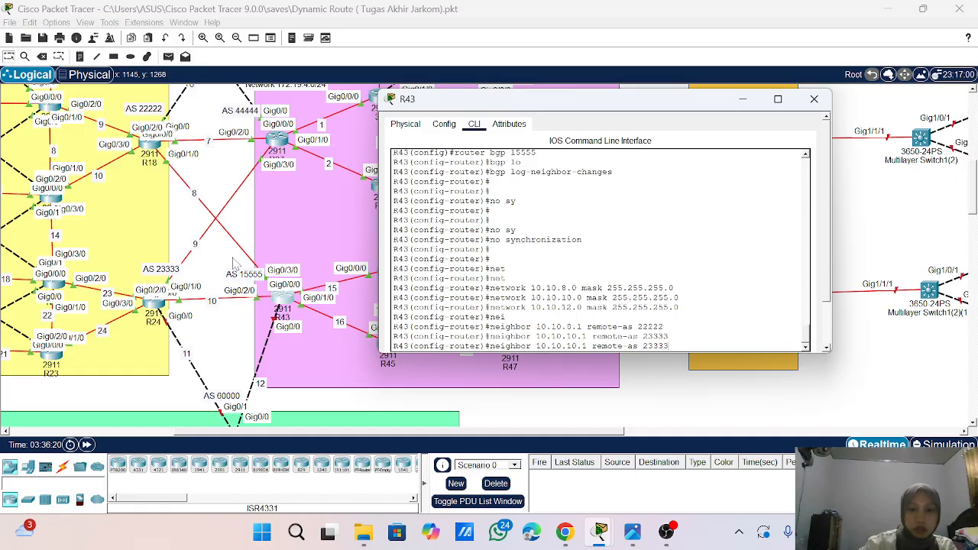
{"action": "key", "text": "BackSpace"}
{"action": "key", "text": "BackSpace"}
{"action": "key", "text": "BackSpace"}
{"action": "key", "text": "BackSpace"}
{"action": "key", "text": "BackSpace"}
{"action": "type", "text": "6"}
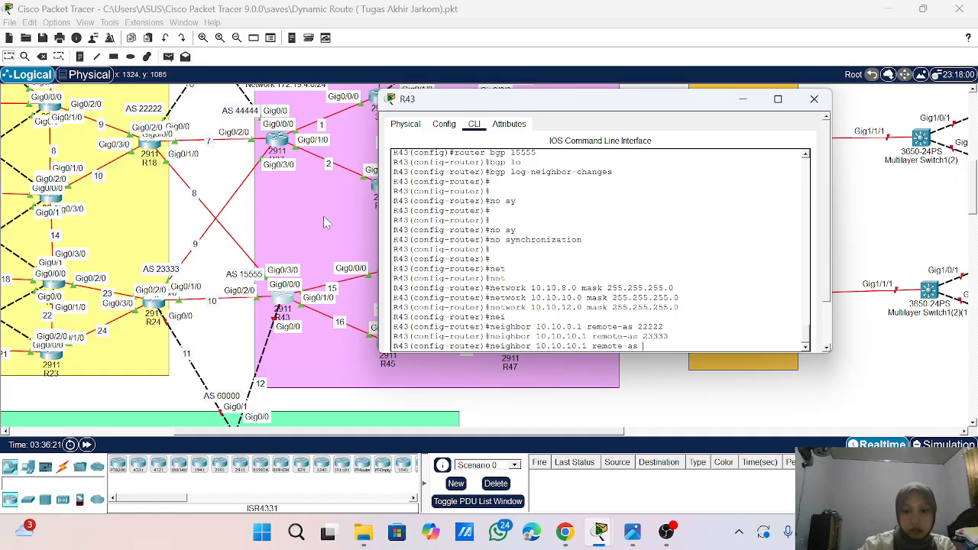
{"action": "type", "text": "0000"}
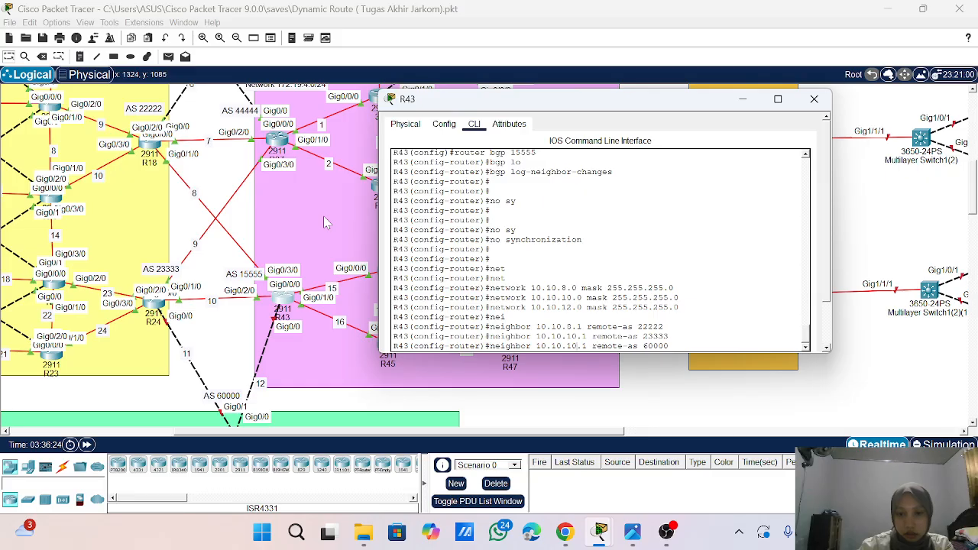
{"action": "key", "text": "BackSpace"}
{"action": "key", "text": "BackSpace"}
{"action": "key", "text": "BackSpace"}
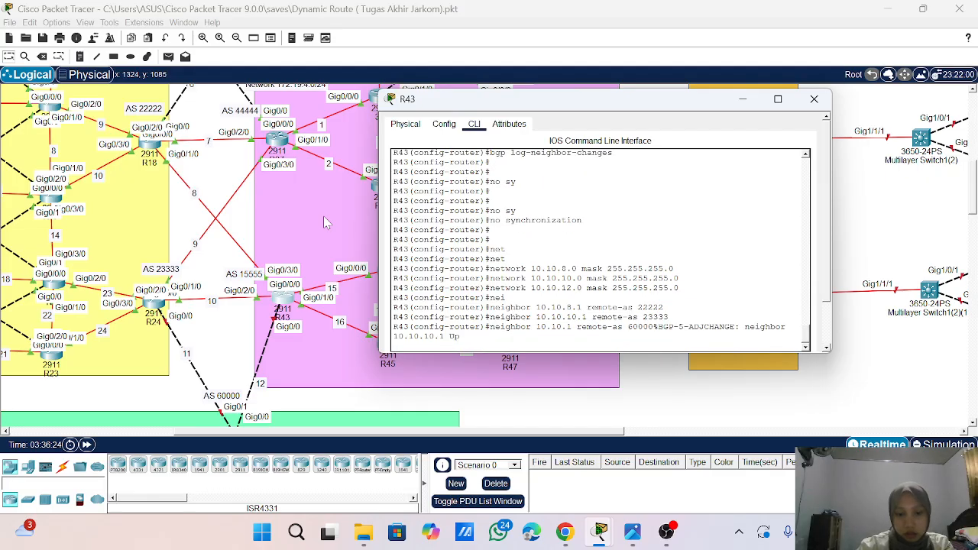
{"action": "type", "text": "2.2"}
{"action": "key", "text": "Return"}
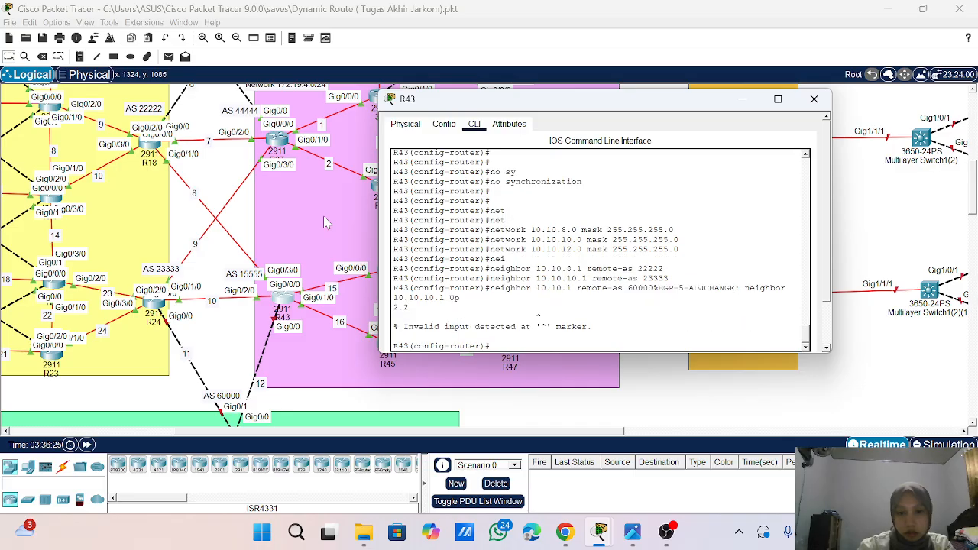
{"action": "key", "text": "Up"}
{"action": "key", "text": "BackSpace"}
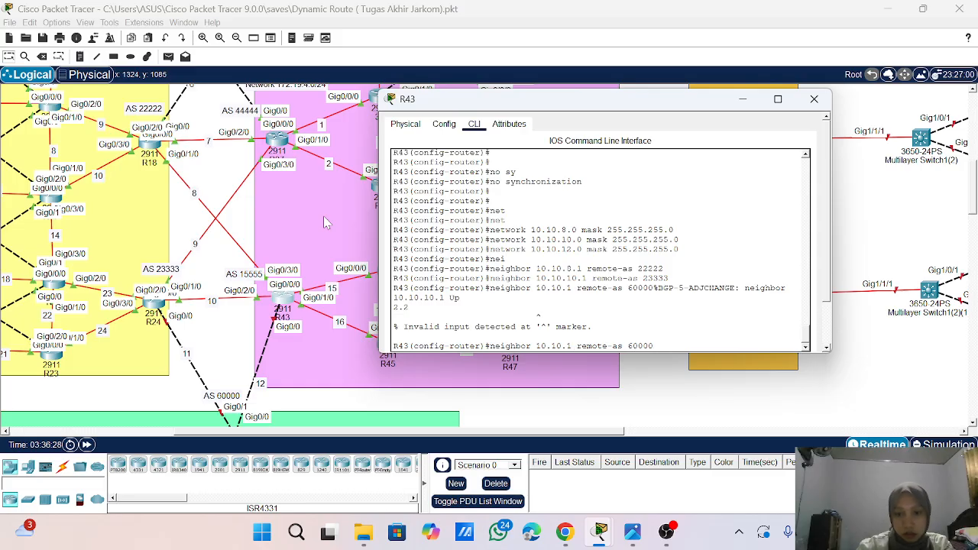
{"action": "type", "text": "2.2"}
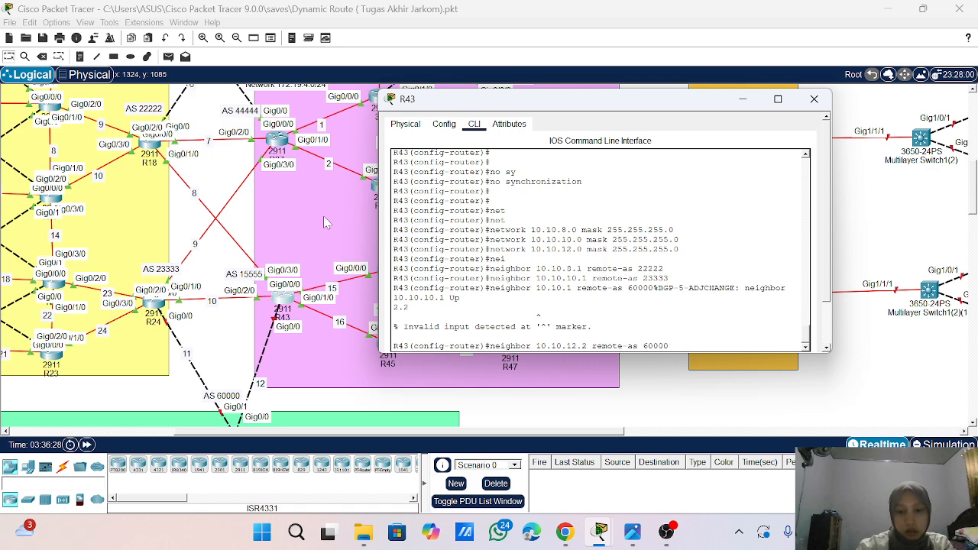
{"action": "key", "text": "Return"}
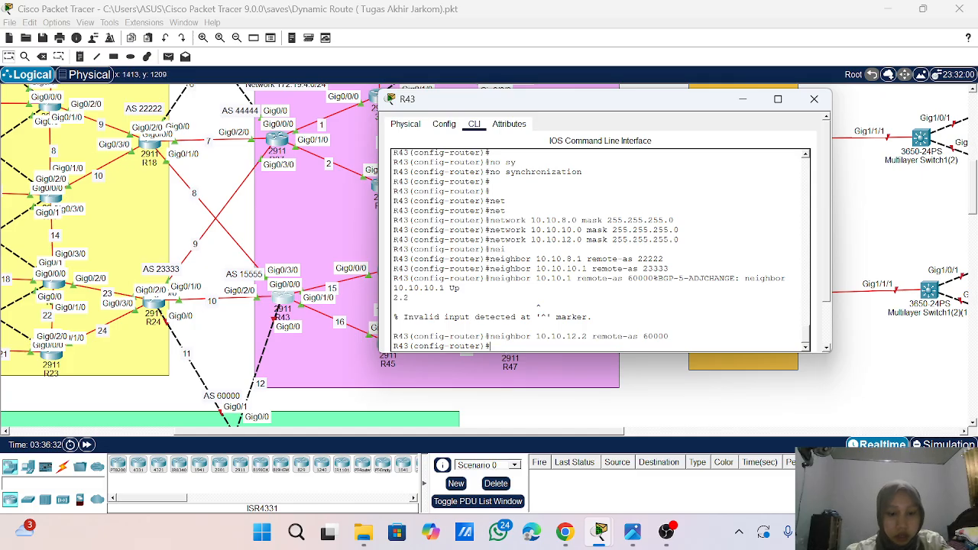
- Redistribute OSPF process 1 into R43's BGP process
{"action": "type", "text": "re"}
{"action": "key", "text": "Tab"}
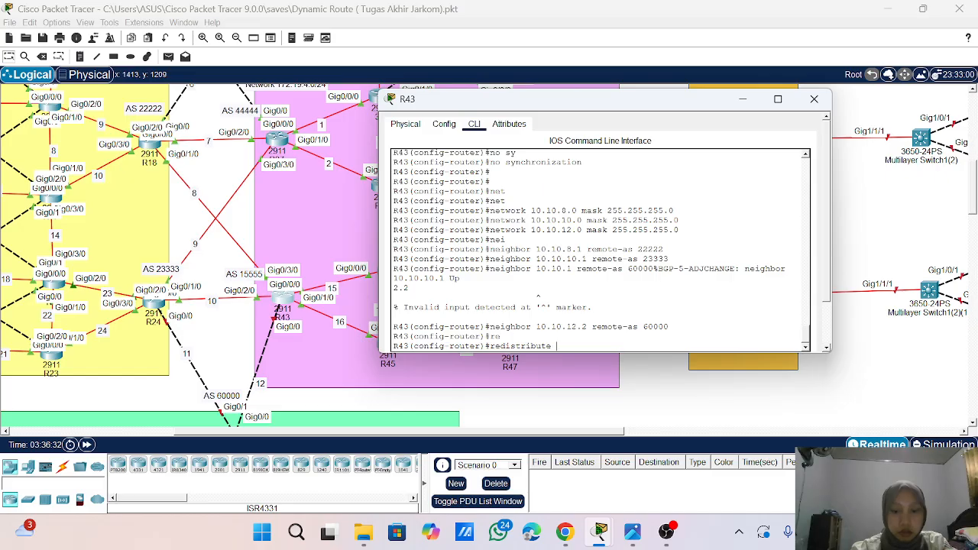
{"action": "type", "text": "ospf"}
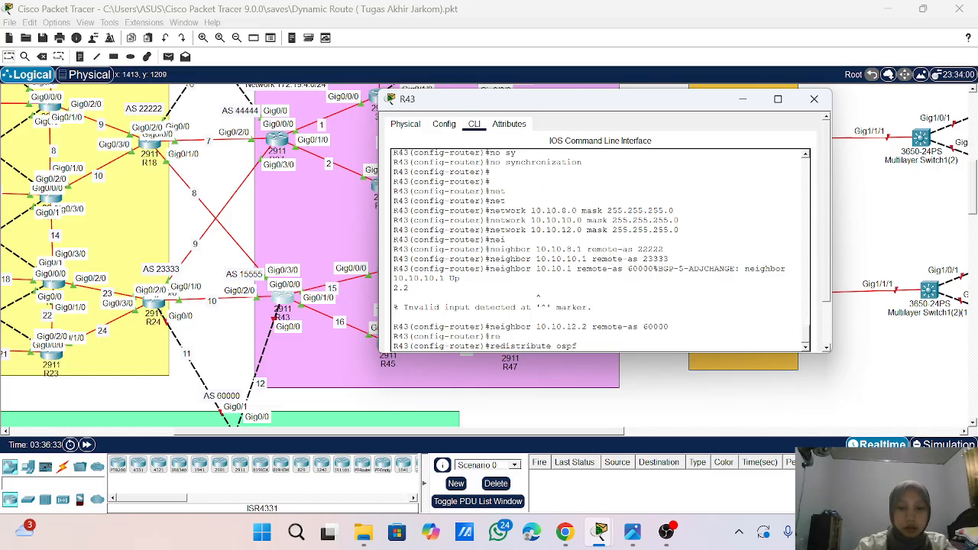
{"action": "type", "text": " 1"}
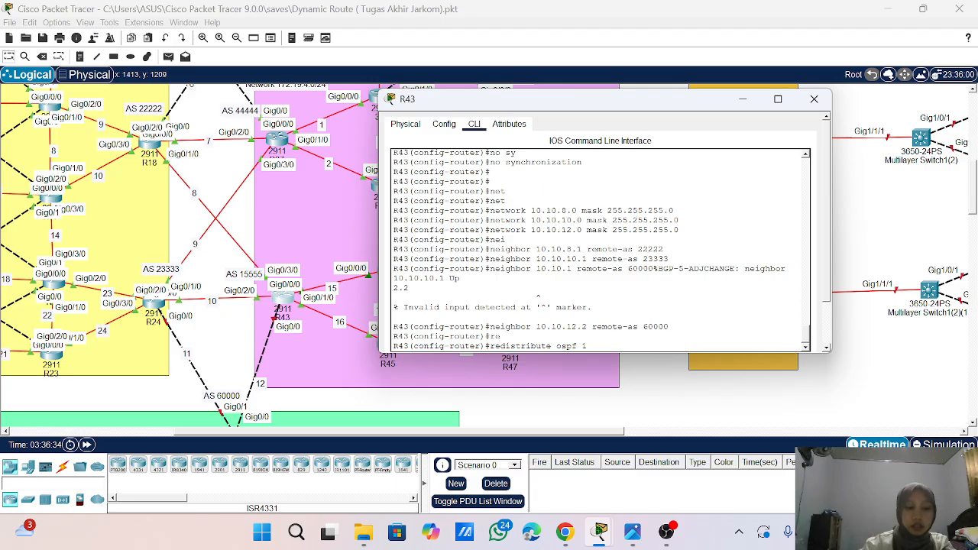
{"action": "key", "text": "Return"}
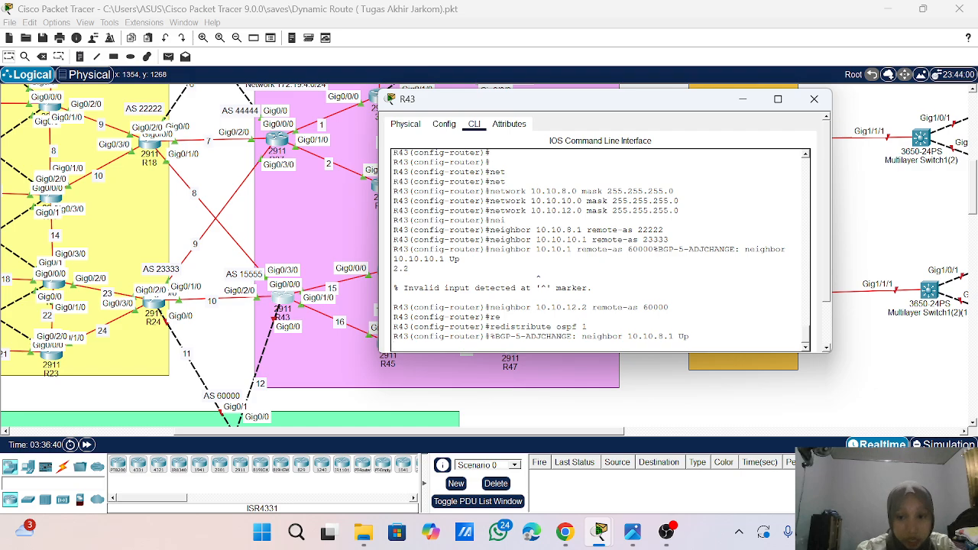
{"action": "key", "text": "Return"}
{"action": "key", "text": "Return"}
{"action": "key", "text": "Return"}
{"action": "key", "text": "Return"}
{"action": "key", "text": "Return"}
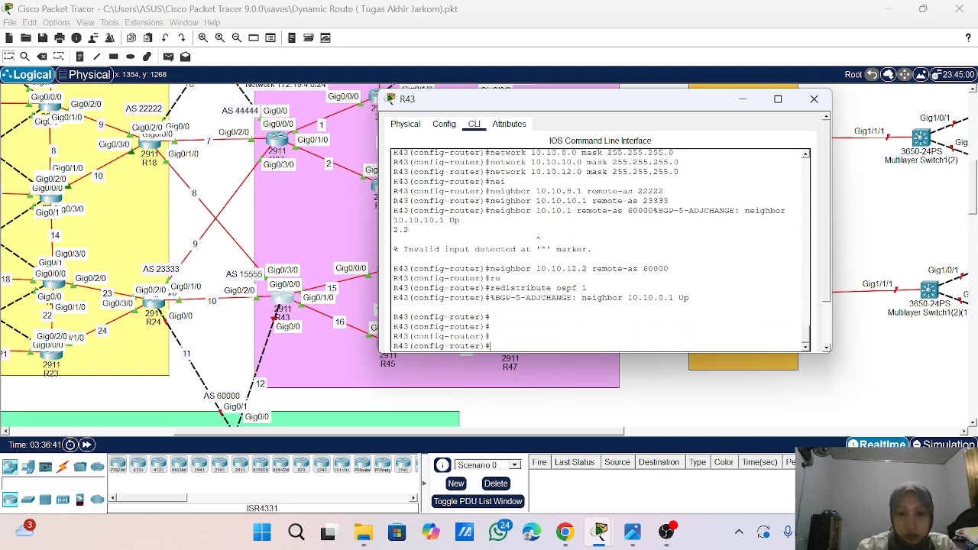
- Display R43's BGP summary with do sho ip bgp su to check its neighbors
{"action": "type", "text": "d"}
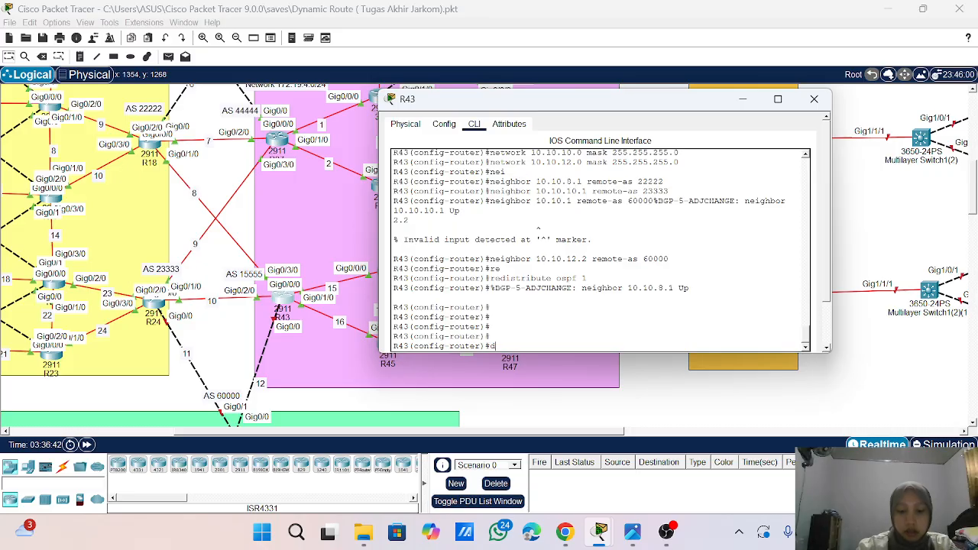
{"action": "type", "text": "o sho ip bf"}
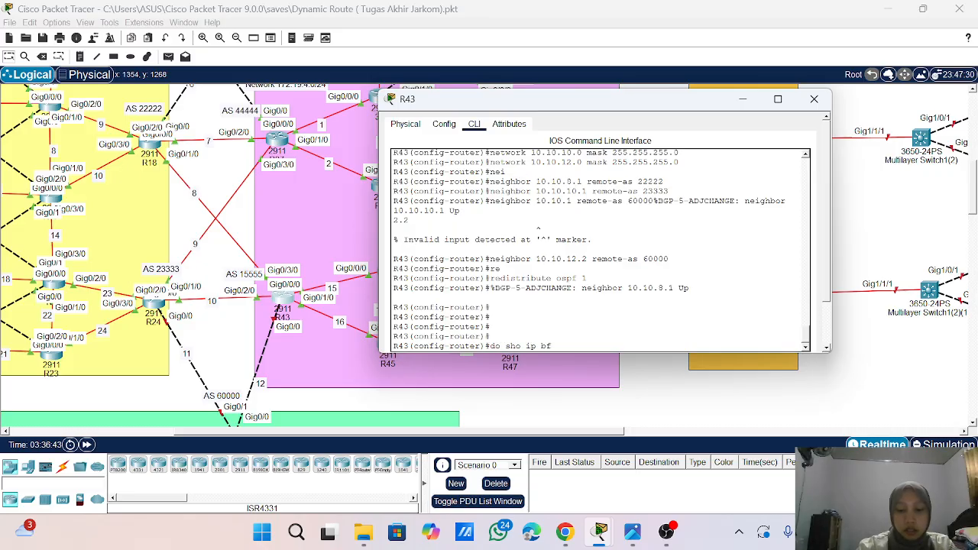
{"action": "key", "text": "BackSpace"}
{"action": "type", "text": "gp su"}
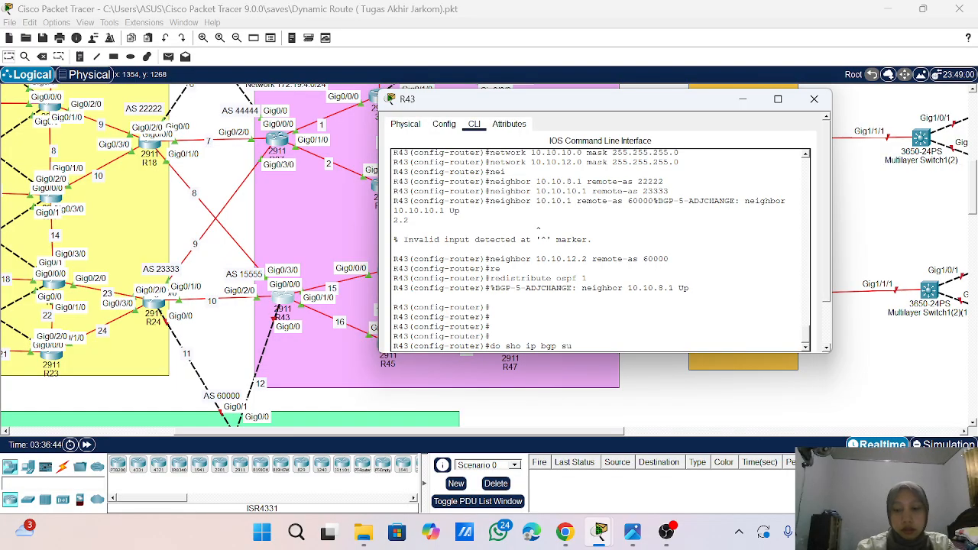
{"action": "key", "text": "Return"}
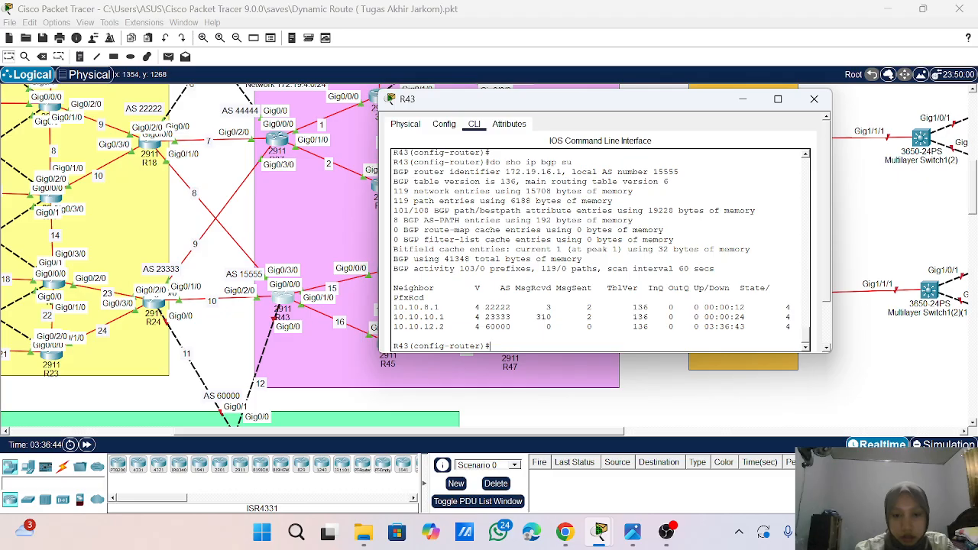
- End R43's configuration mode, save the configuration with wr, and close the R43 window
{"action": "type", "text": "end"}
{"action": "key", "text": "Return"}
{"action": "key", "text": "Return"}
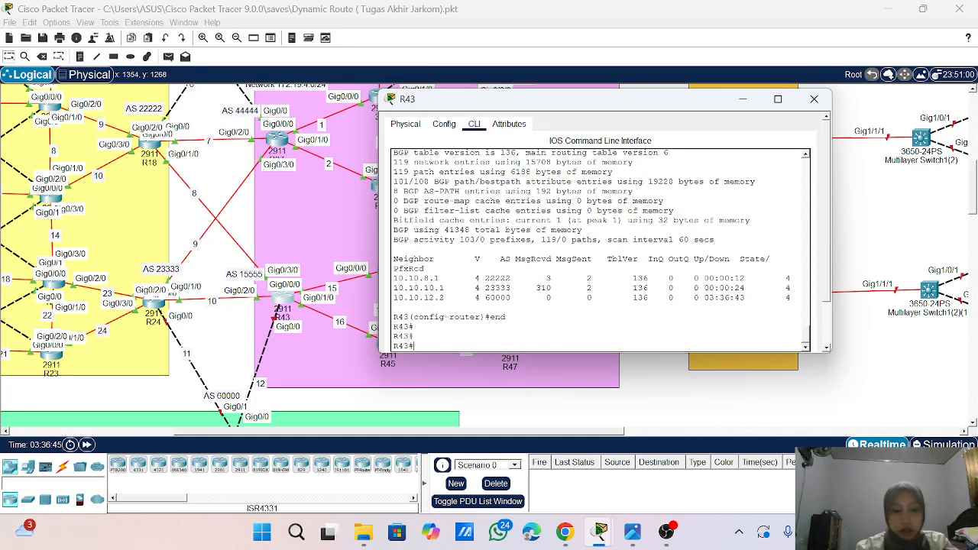
{"action": "type", "text": "wr"}
{"action": "key", "text": "Return"}
{"action": "key", "text": "Return"}
{"action": "key", "text": "Return"}
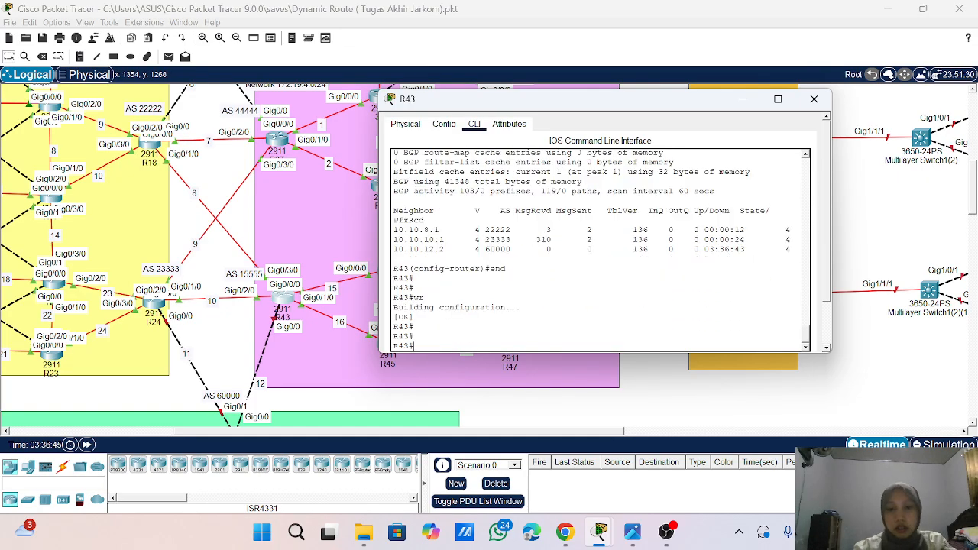
{"action": "left_click", "coordinate": [816, 99]}
- Open the command line of Router6 in AS 60000 and enter global configuration mode with ena and conf t
{"action": "scroll", "coordinate": [212, 349], "scroll_direction": "down", "scroll_amount": 4}
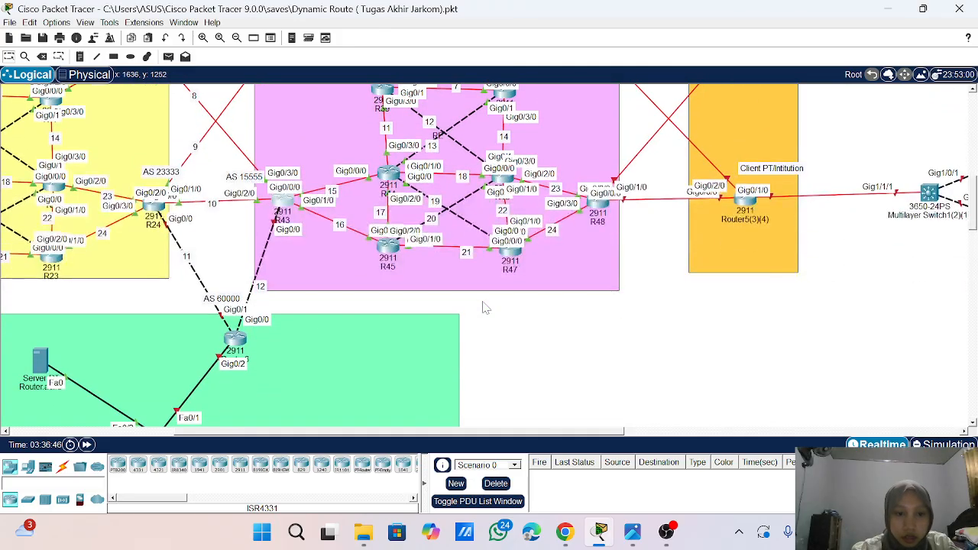
{"action": "left_click", "coordinate": [233, 346]}
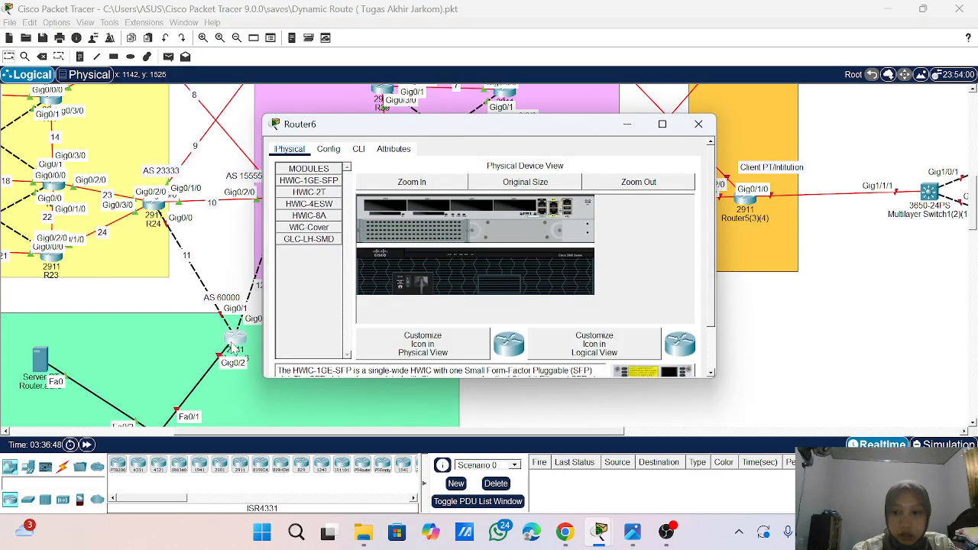
{"action": "left_click", "coordinate": [359, 150]}
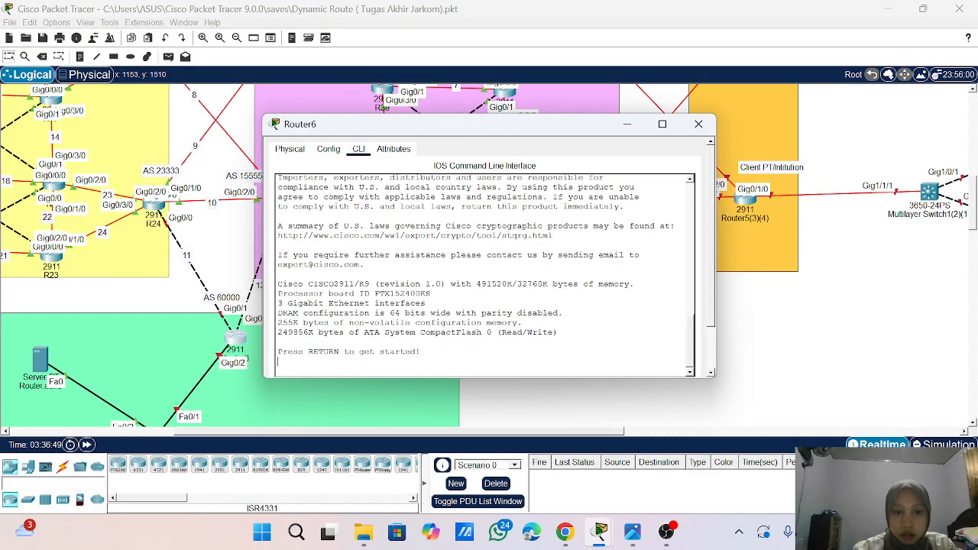
{"action": "key", "text": "Return"}
{"action": "key", "text": "Return"}
{"action": "key", "text": "Return"}
{"action": "key", "text": "Return"}
{"action": "key", "text": "Return"}
{"action": "type", "text": "ena"}
{"action": "key", "text": "Return"}
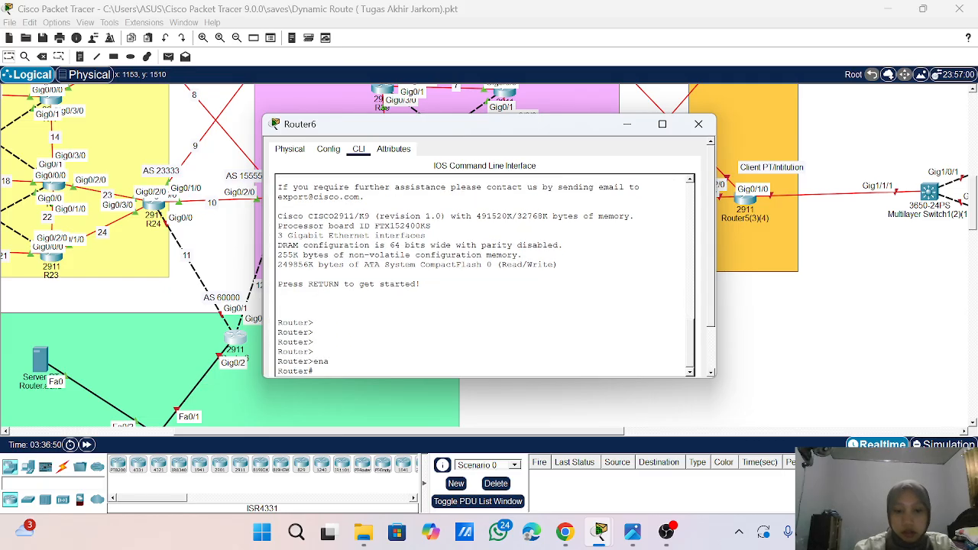
{"action": "type", "text": "conf"}
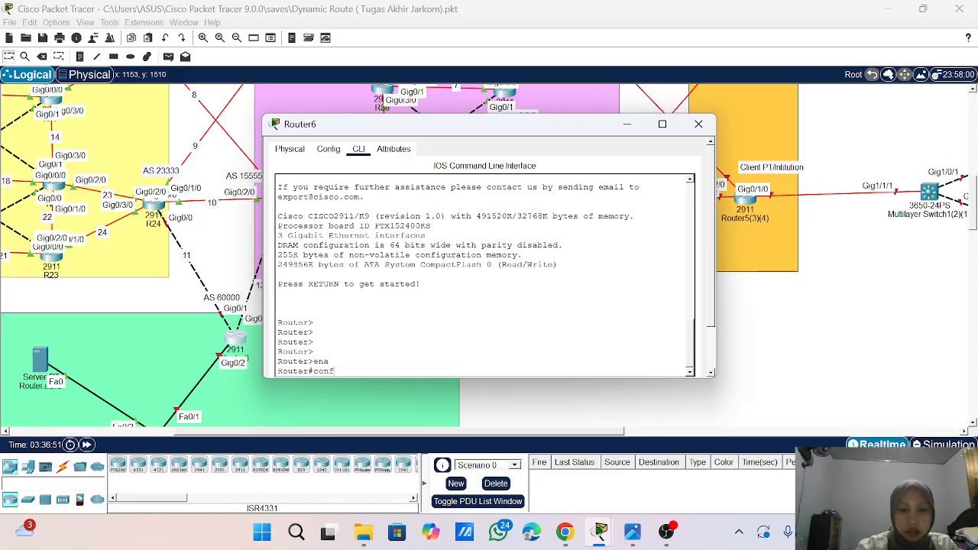
{"action": "type", "text": " t"}
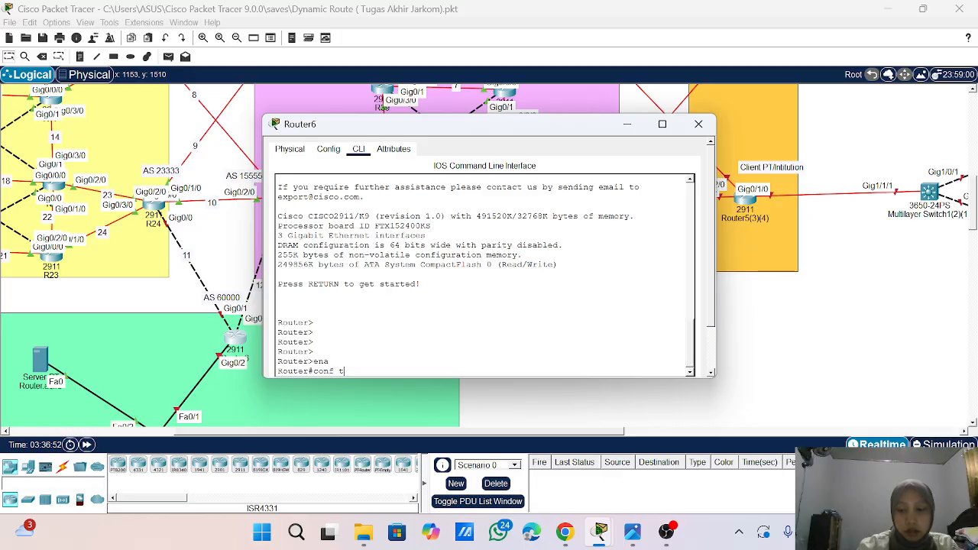
{"action": "key", "text": "Return"}
{"action": "key", "text": "Return"}
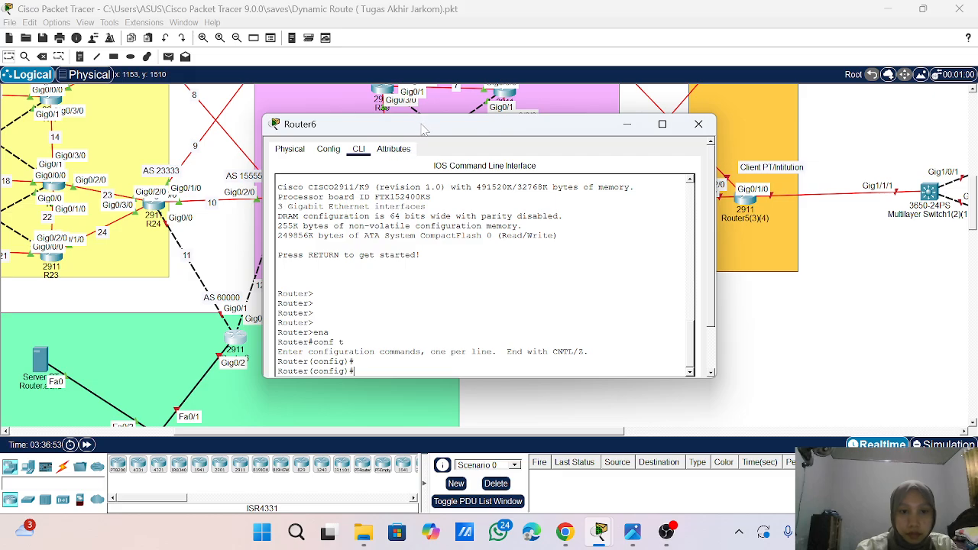
- Change Router6's display name to R49 in its global settings
{"action": "left_click_drag", "start_coordinate": [420, 126], "coordinate": [479, 141]}
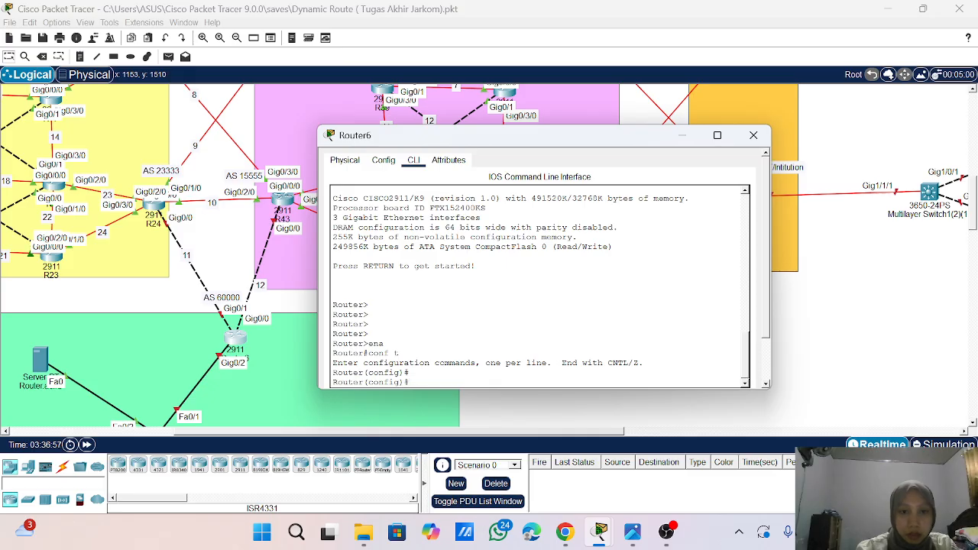
{"action": "left_click", "coordinate": [383, 161]}
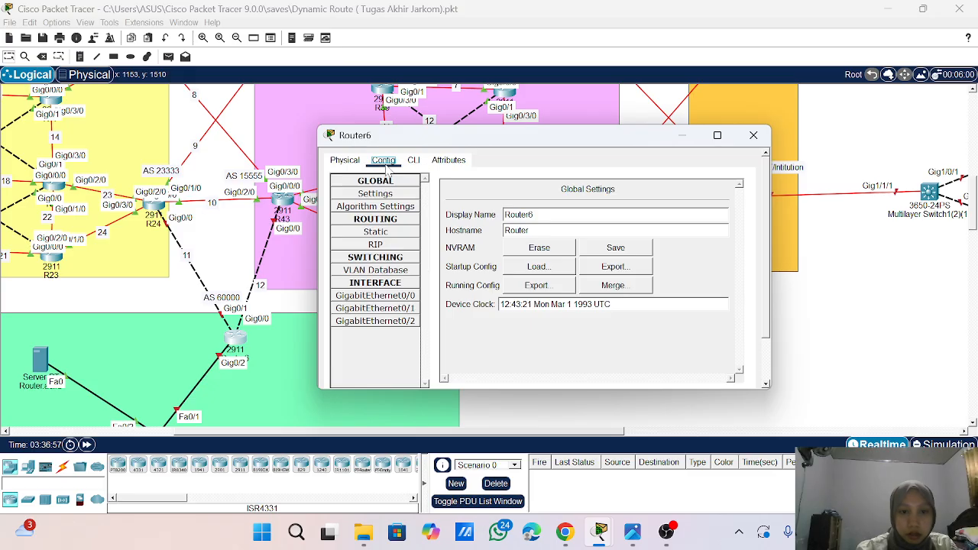
{"action": "left_click_drag", "start_coordinate": [534, 213], "coordinate": [508, 214]}
{"action": "type", "text": "48"}
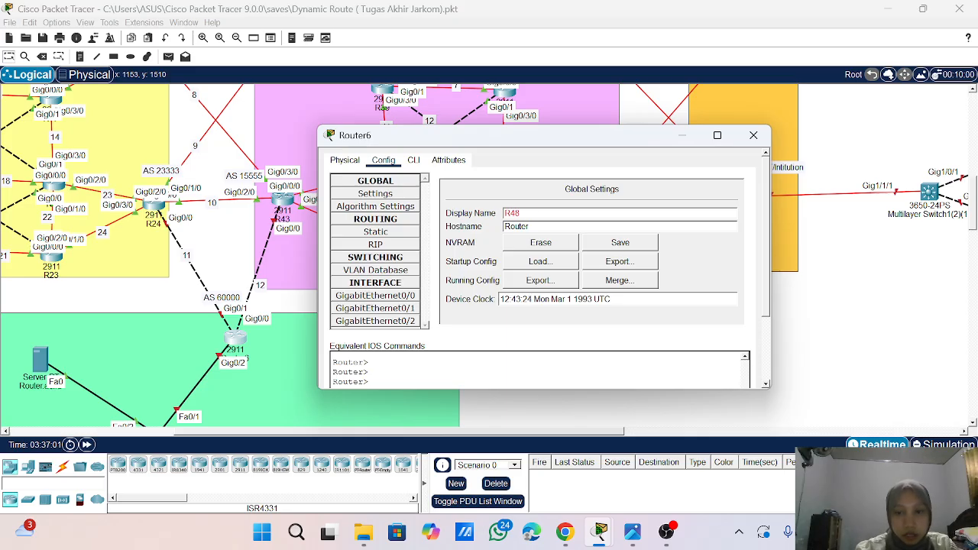
{"action": "key", "text": "BackSpace"}
{"action": "type", "text": "9"}
{"action": "key", "text": "Return"}
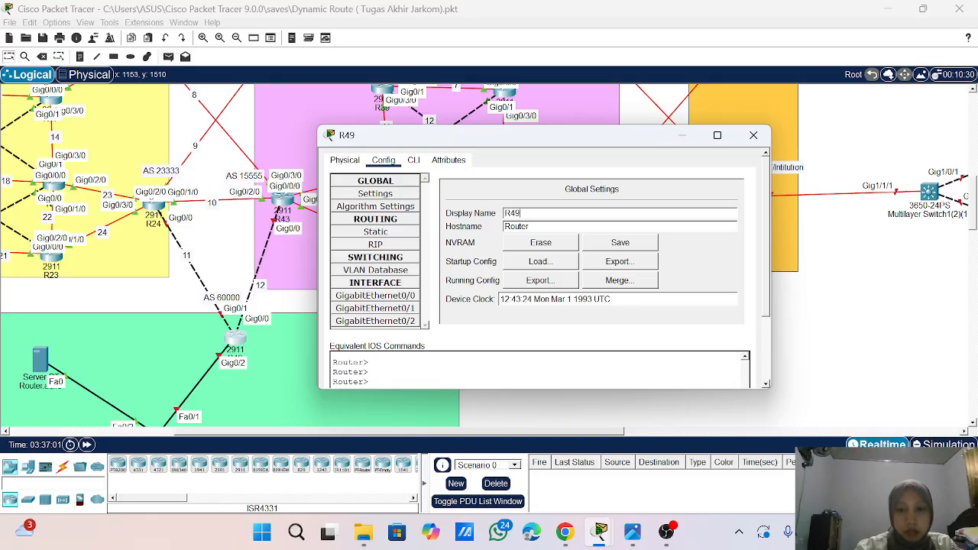
- Set the router's hostname to R49 from the command line
{"action": "left_click", "coordinate": [414, 160]}
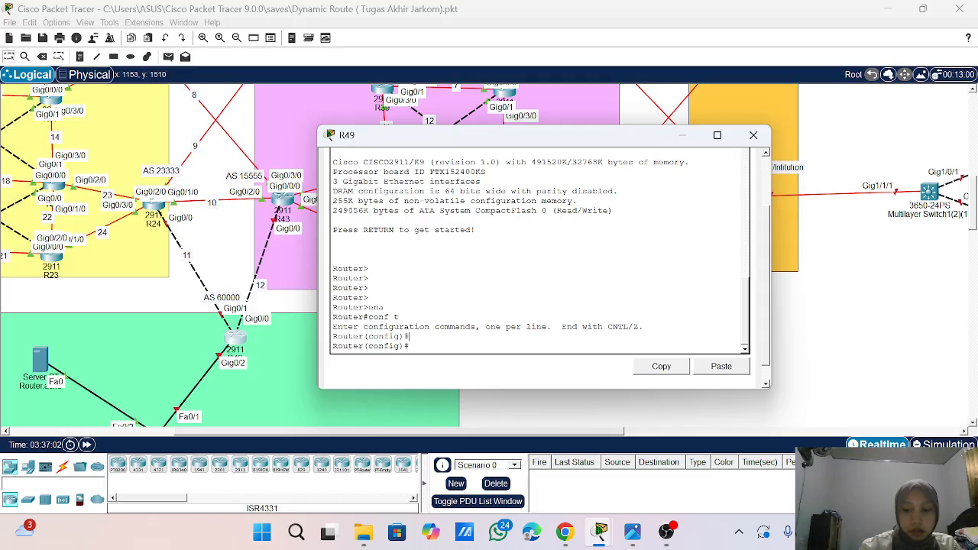
{"action": "key", "text": "Return"}
{"action": "key", "text": "Return"}
{"action": "type", "text": "hos"}
{"action": "key", "text": "Tab"}
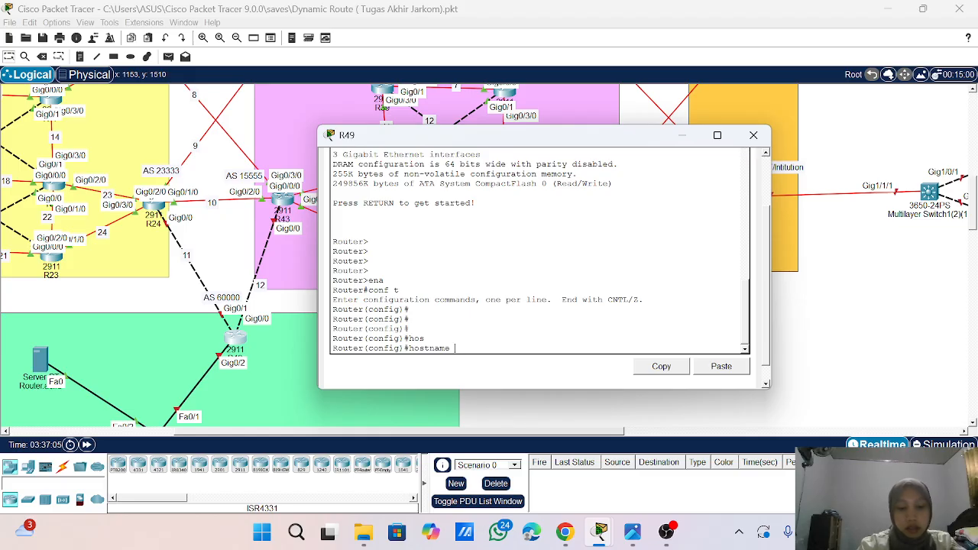
{"action": "type", "text": "R"}
{"action": "type", "text": "49"}
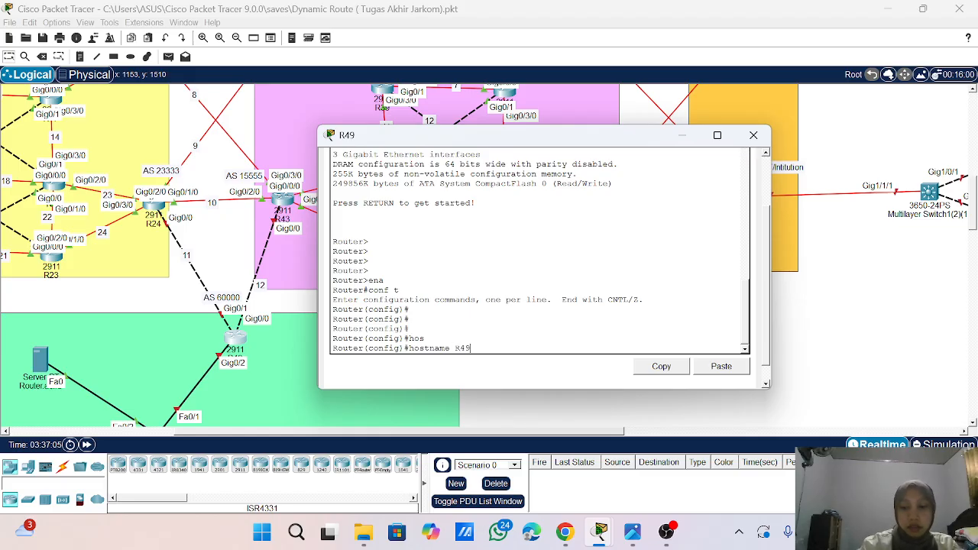
{"action": "key", "text": "Return"}
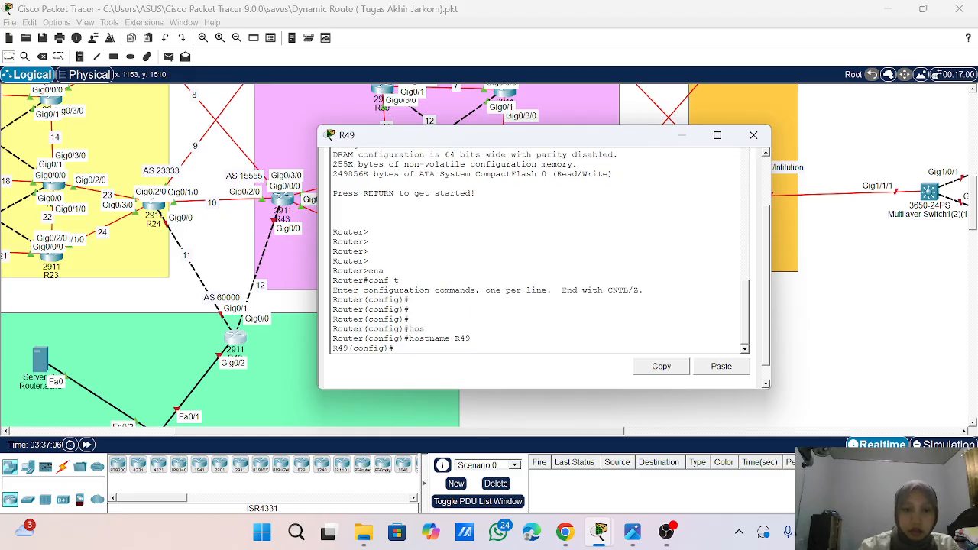
- Enter interface g0/0 on R49 and enable it with no sh
{"action": "type", "text": "int"}
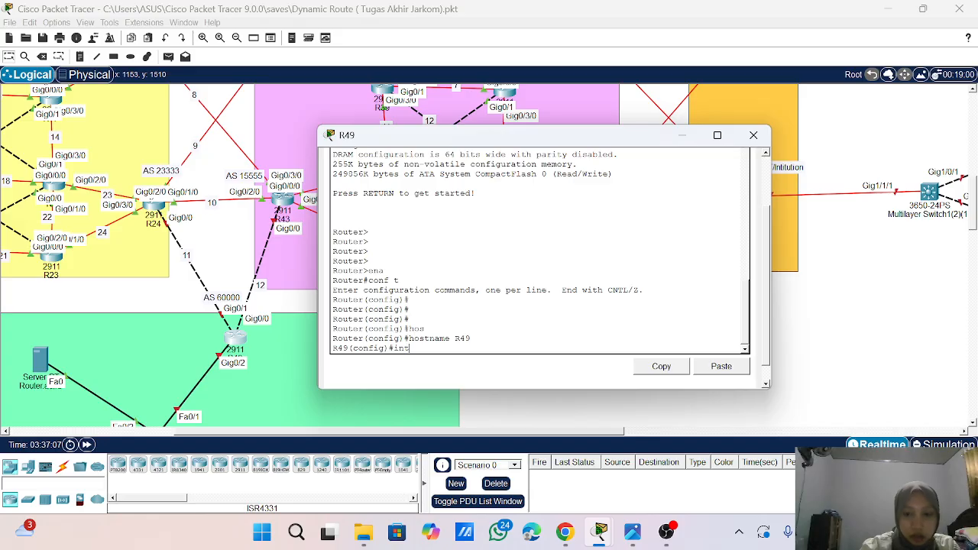
{"action": "type", "text": " g0/0"}
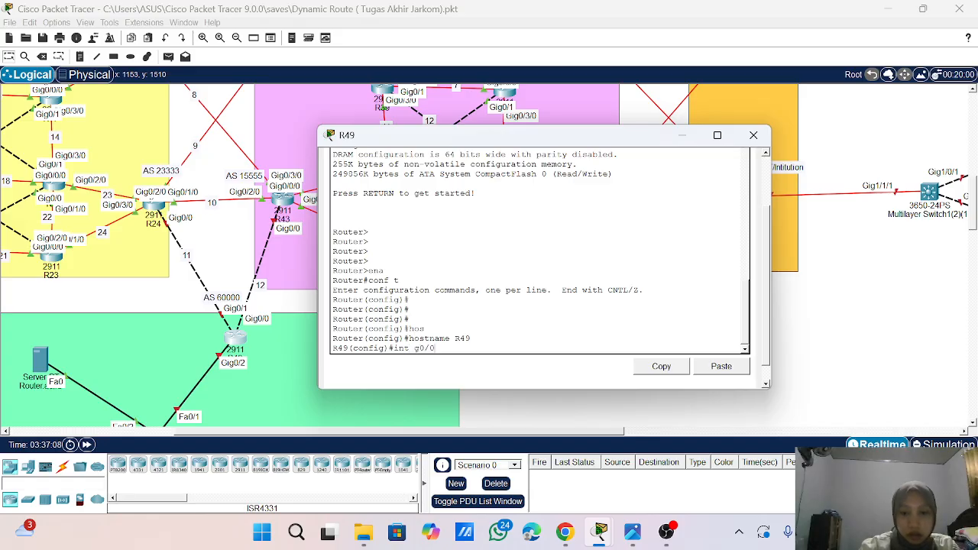
{"action": "key", "text": "Return"}
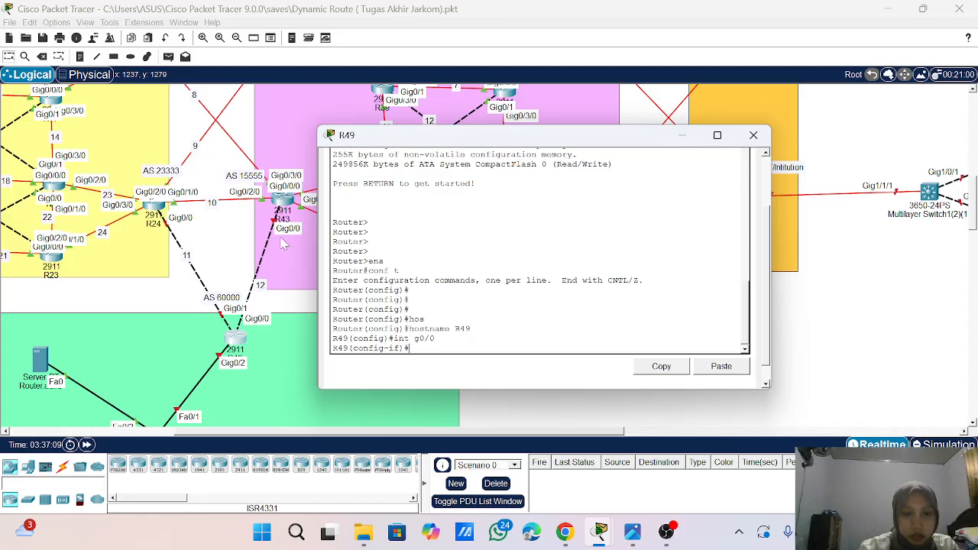
{"action": "type", "text": "no dh"}
{"action": "key", "text": "Return"}
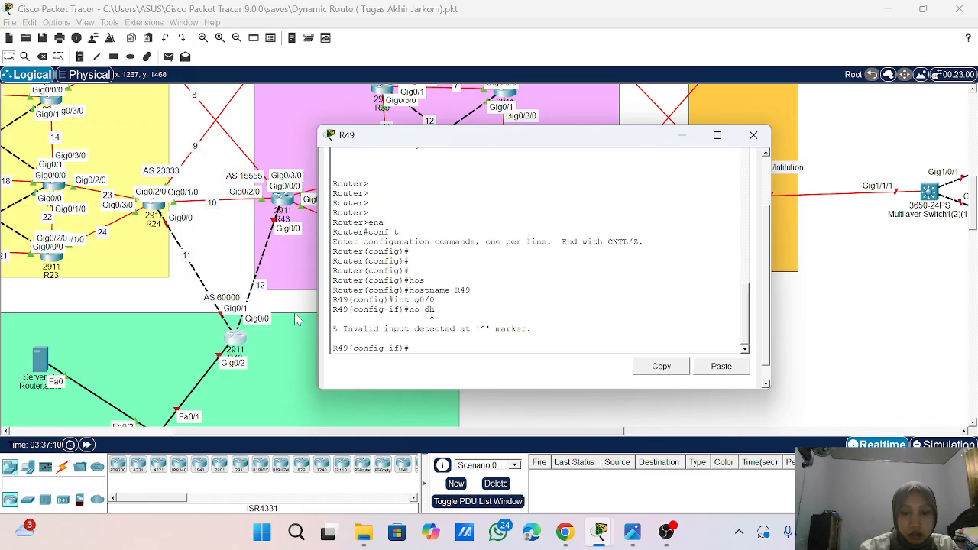
{"action": "type", "text": "n"}
{"action": "type", "text": "o sh"}
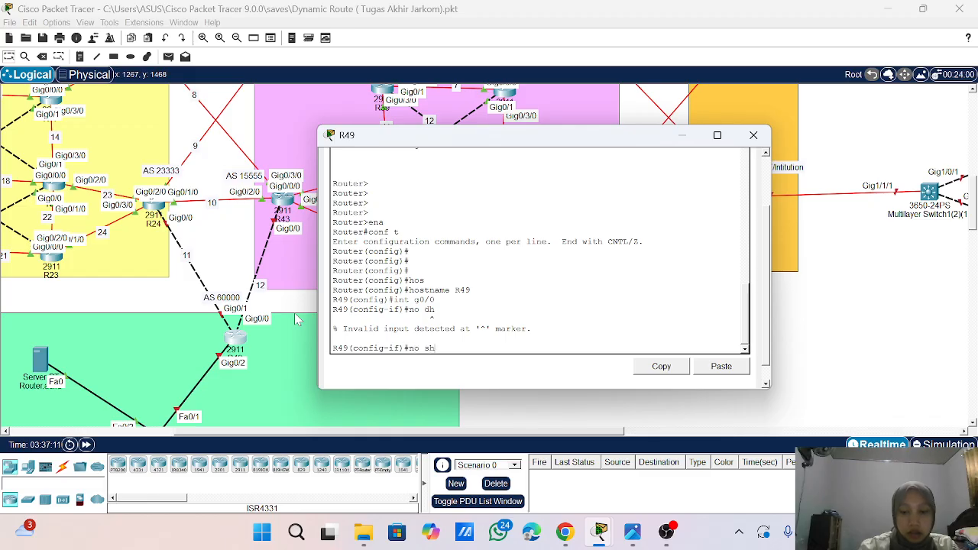
{"action": "key", "text": "Return"}
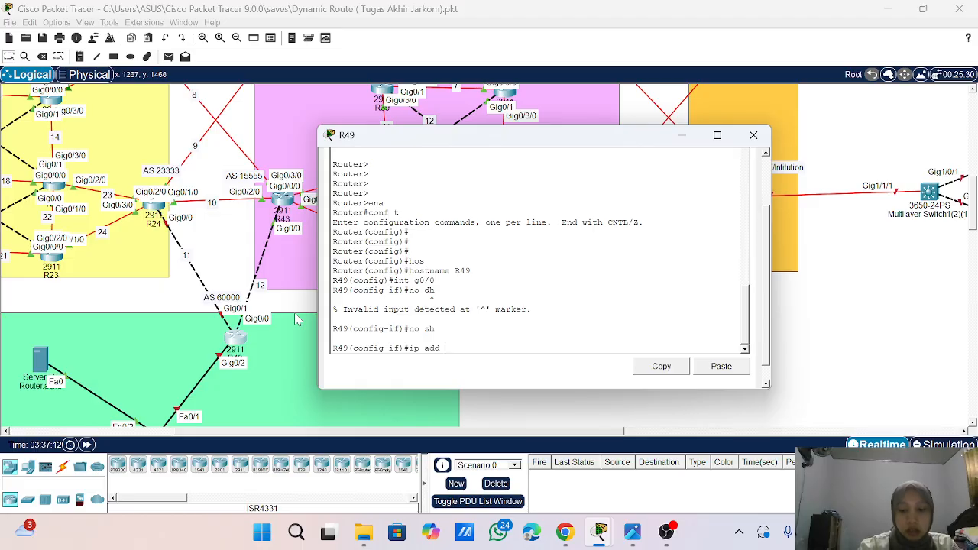
- Assign IP address 10.10.12.2 with mask 255.255.255.0 to R49's g0/0, re-entering the command if the mask is missing
{"action": "type", "text": "ip add 1"}
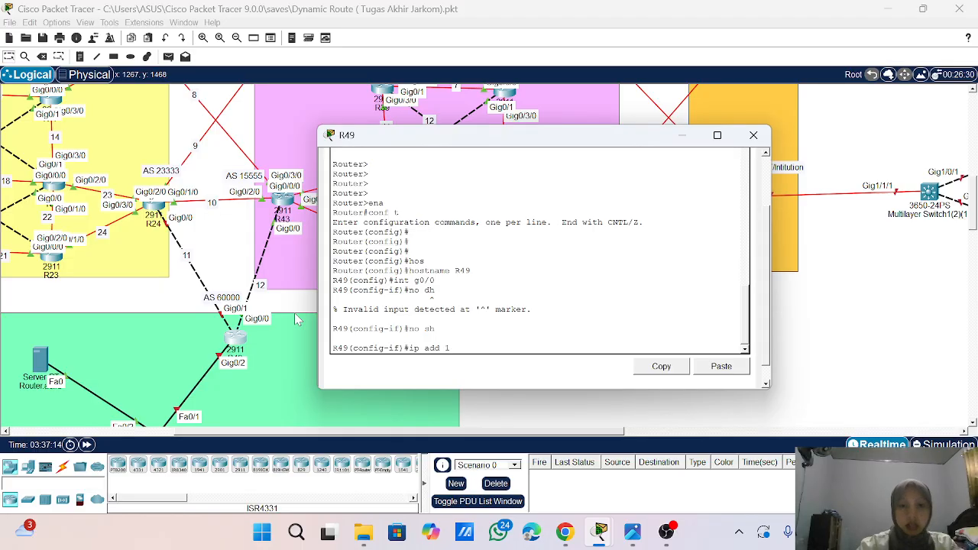
{"action": "type", "text": "0.10."}
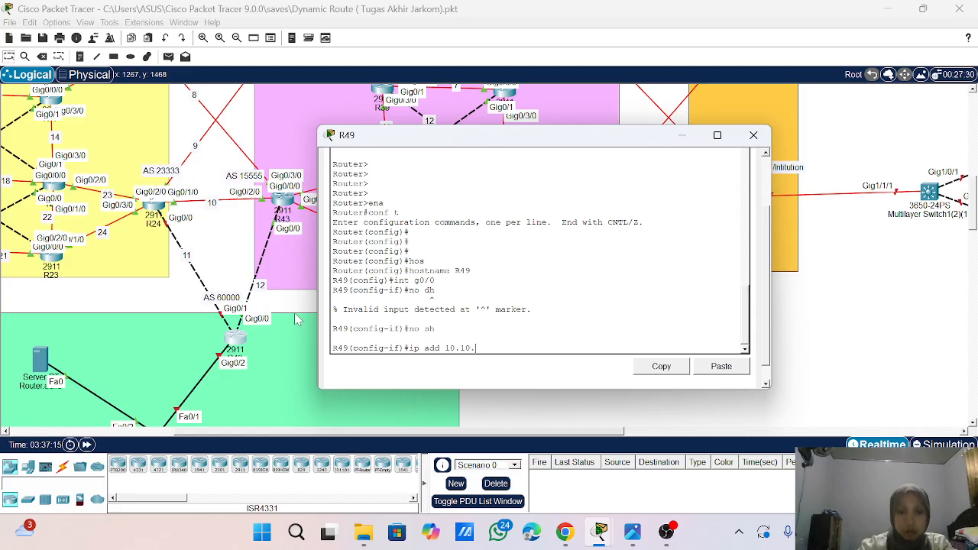
{"action": "type", "text": "12"}
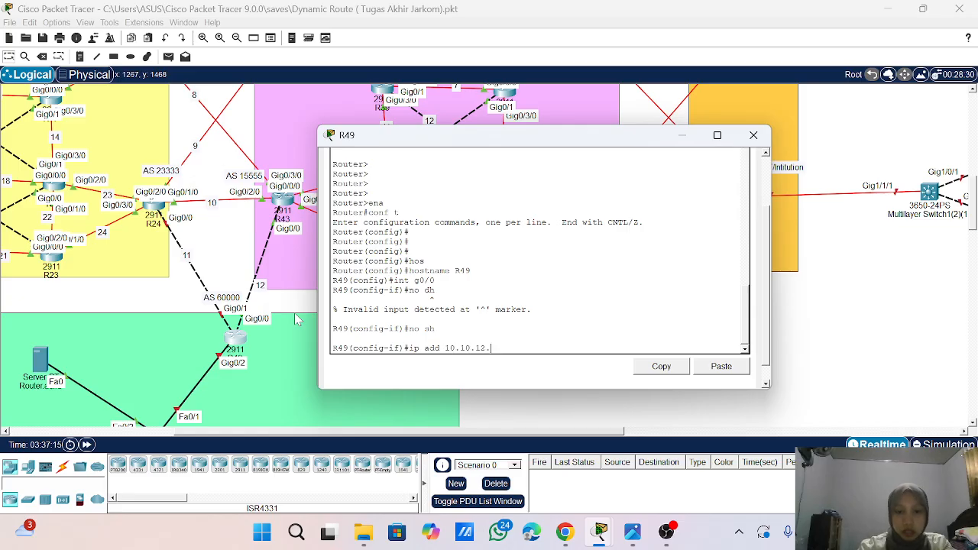
{"action": "type", "text": ".2"}
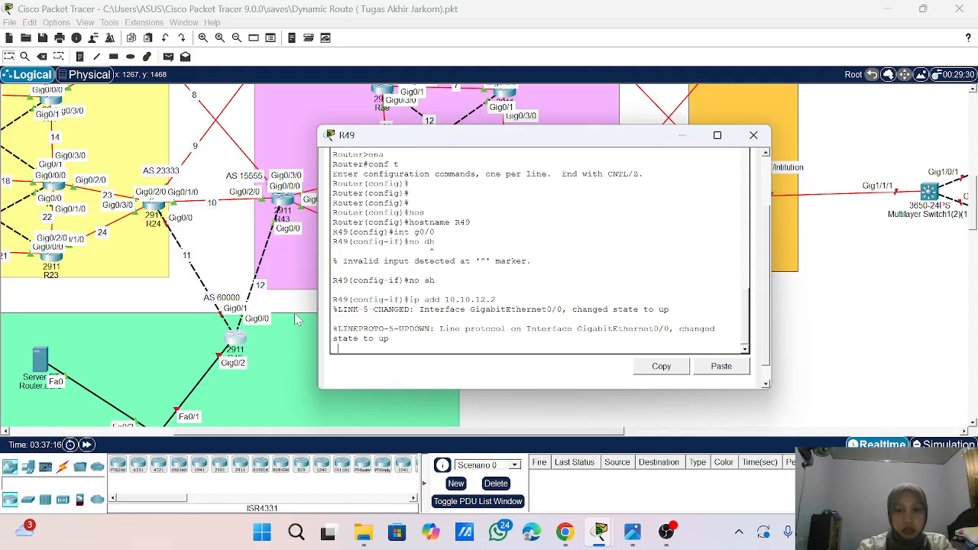
{"action": "key", "text": "Return"}
{"action": "key", "text": "Return"}
{"action": "key", "text": "Return"}
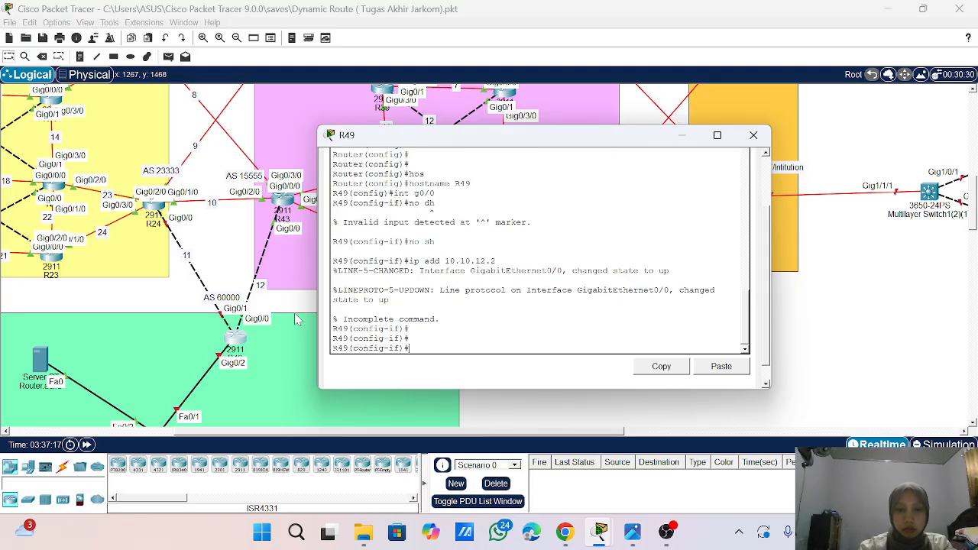
{"action": "key", "text": "Up"}
{"action": "type", "text": "255"}
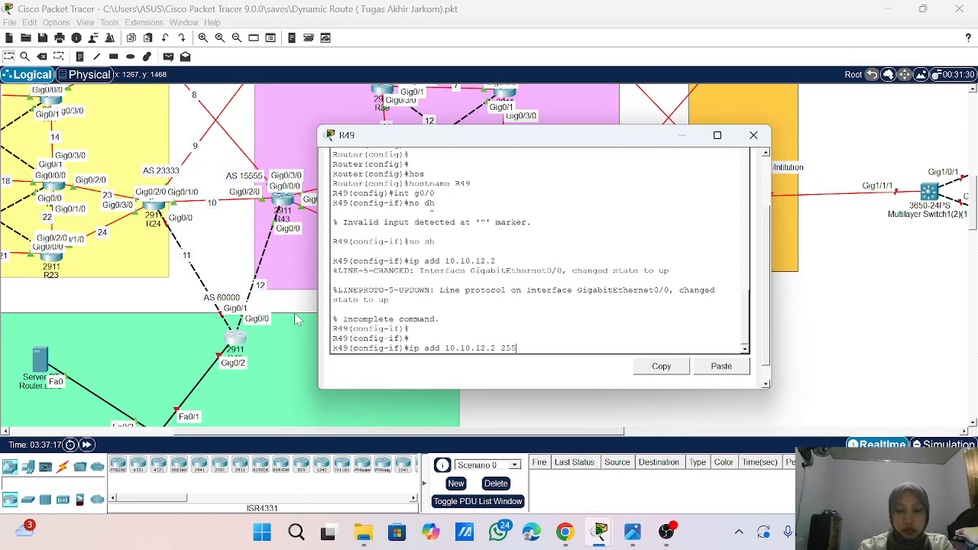
{"action": "type", "text": ".255.255.255.0"}
{"action": "key", "text": "Return"}
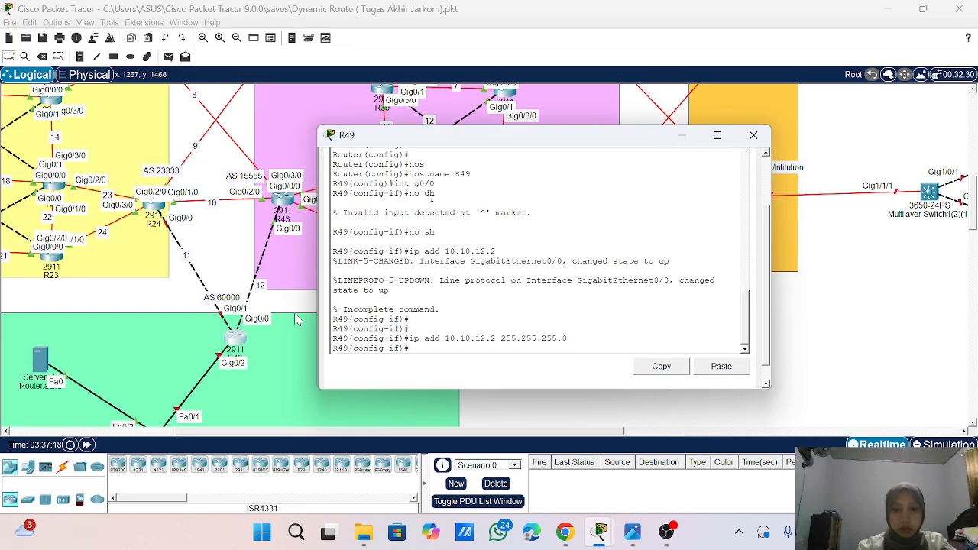
- Switch to interface g0/1 on R49 and enable it with no sh
{"action": "type", "text": "i"}
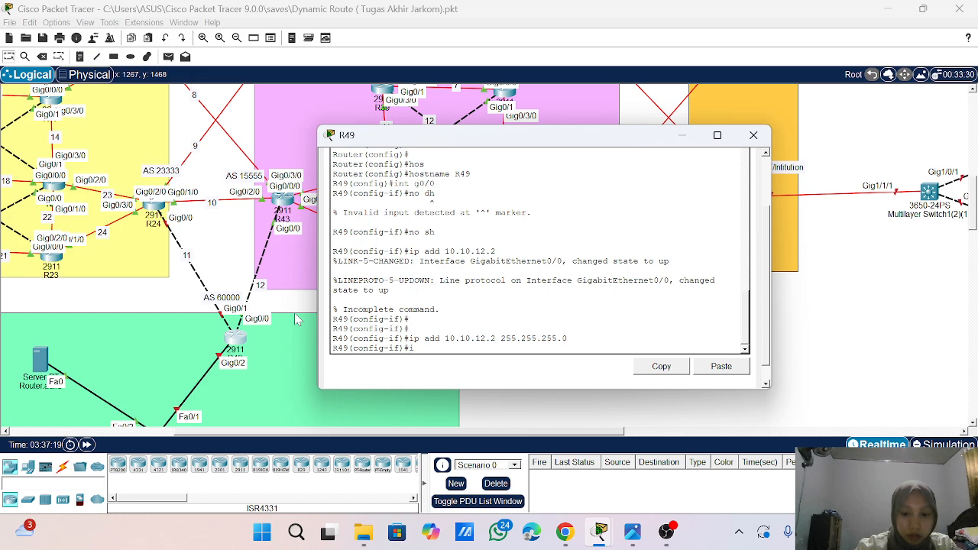
{"action": "type", "text": "nt g0/"}
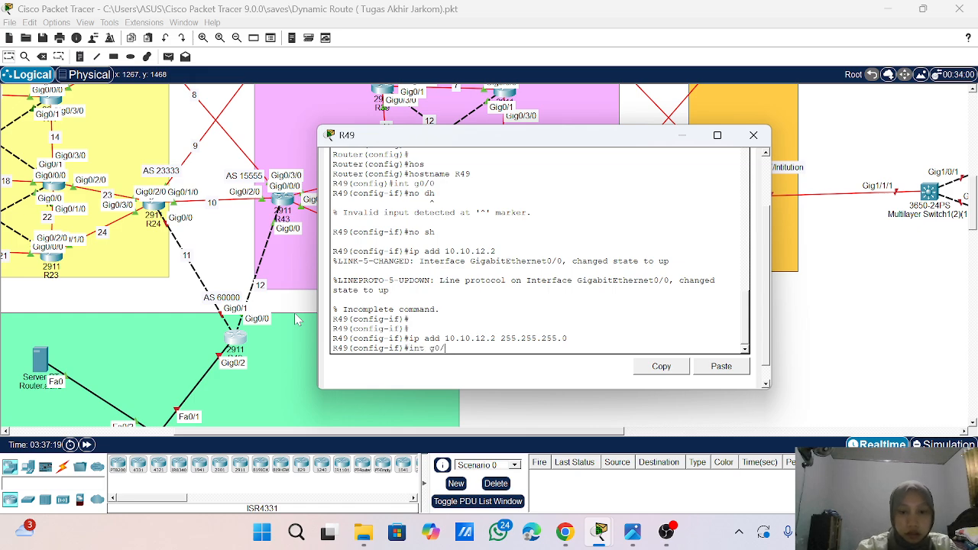
{"action": "type", "text": "1"}
{"action": "key", "text": "Return"}
{"action": "type", "text": "no sh"}
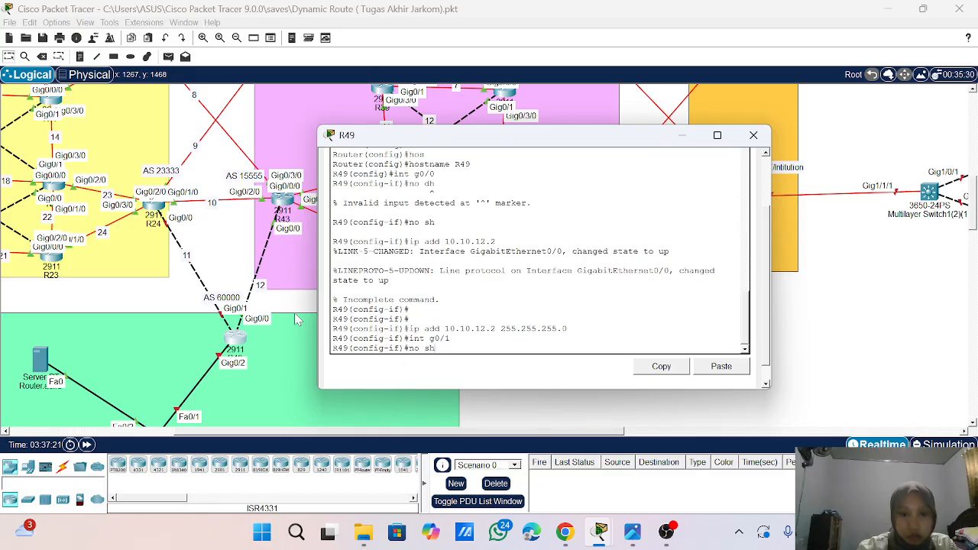
{"action": "key", "text": "Return"}
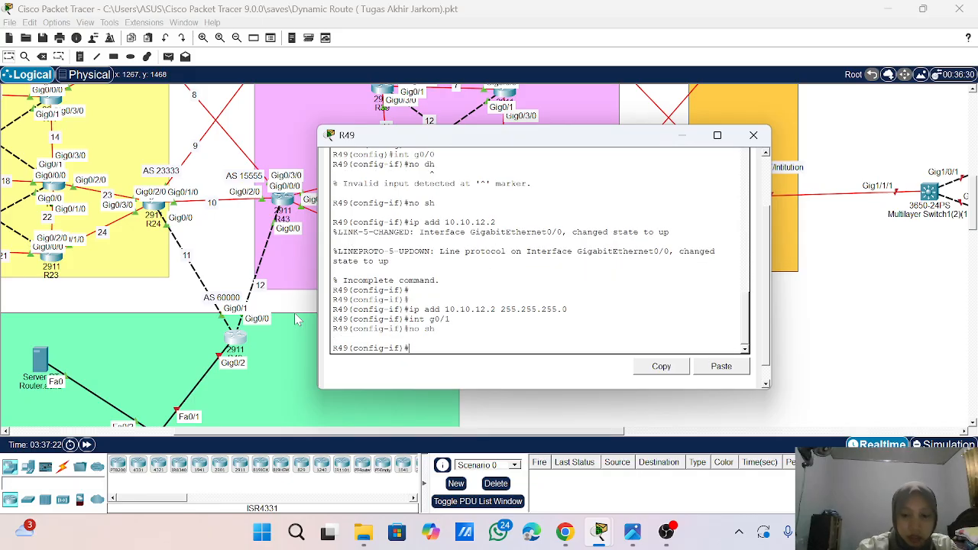
- Assign IP address 10.10.11.2 with mask 255.255.255.0 to R49's g0/1 interface
{"action": "type", "text": "ip add "}
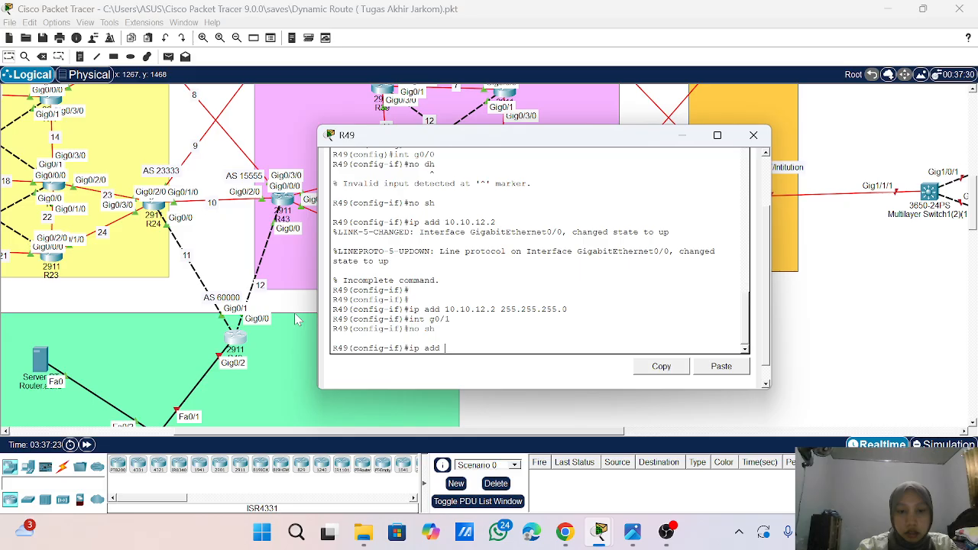
{"action": "type", "text": "10.10.11.2 255.255.25"}
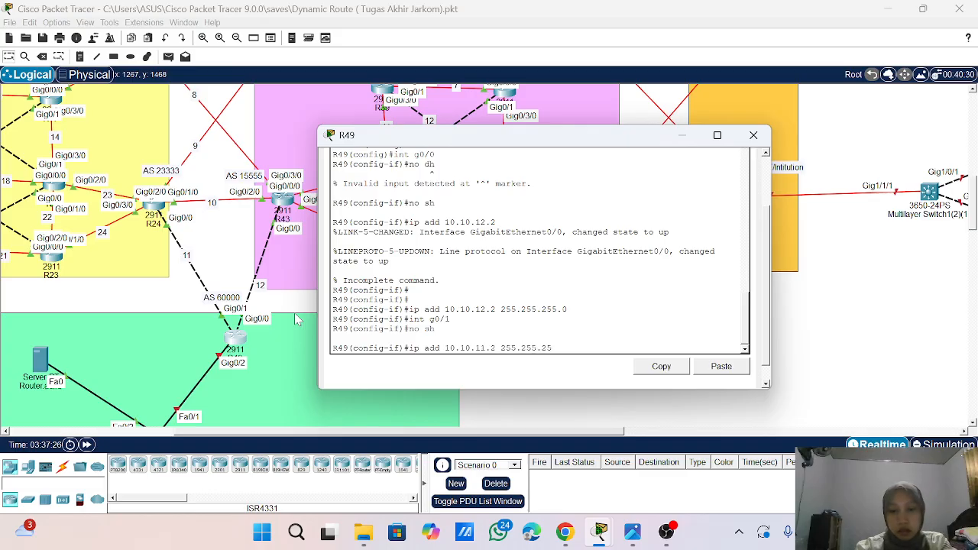
{"action": "type", "text": "5.0"}
{"action": "key", "text": "Return"}
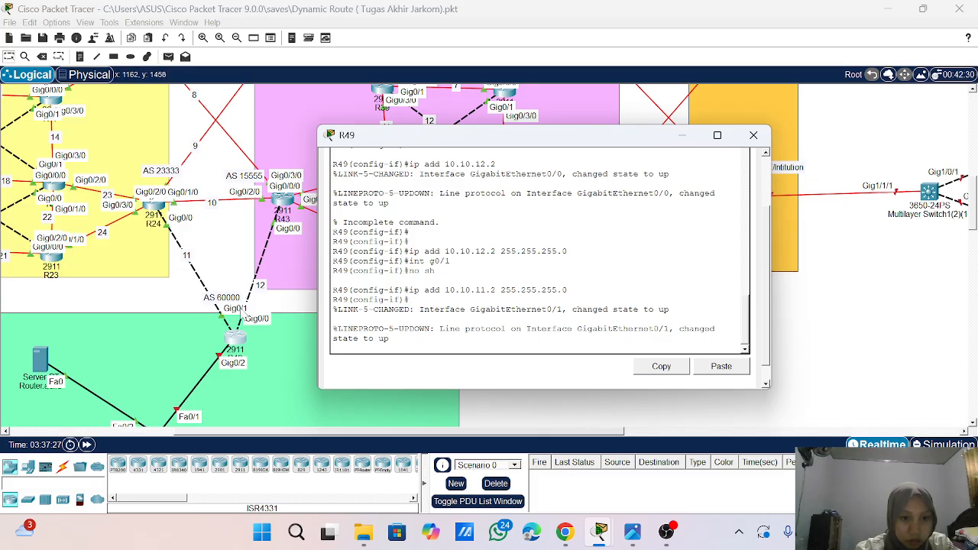
{"action": "scroll", "coordinate": [204, 340], "scroll_direction": "down", "scroll_amount": 2}
{"action": "scroll", "coordinate": [204, 339], "scroll_direction": "up", "scroll_amount": 2}
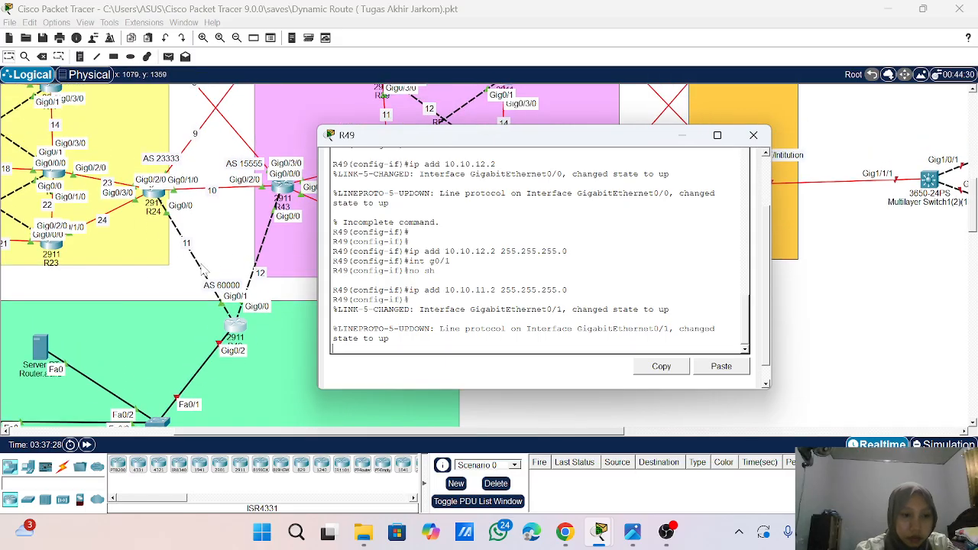
{"action": "scroll", "coordinate": [224, 263], "scroll_direction": "down", "scroll_amount": 3}
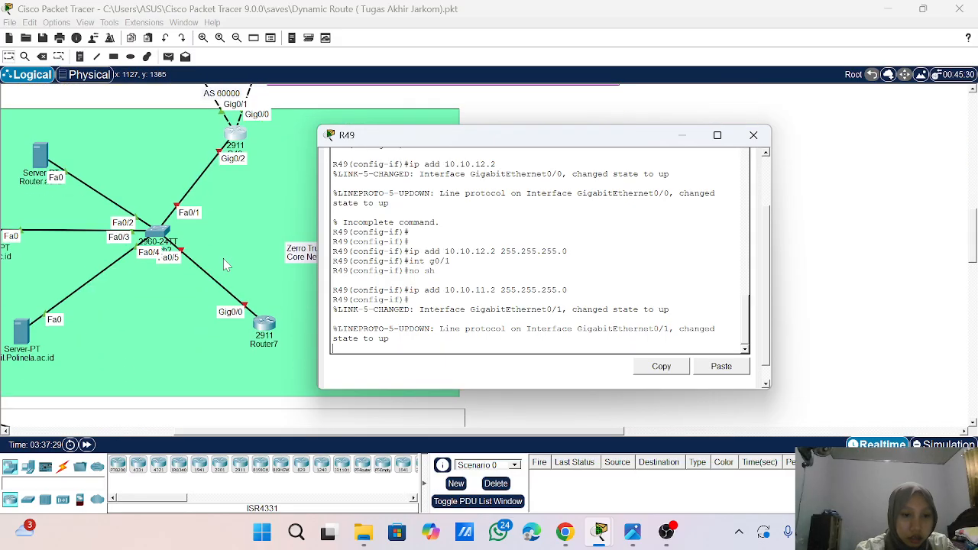
{"action": "scroll", "coordinate": [224, 263], "scroll_direction": "up", "scroll_amount": 2}
{"action": "scroll", "coordinate": [225, 263], "scroll_direction": "down", "scroll_amount": 2}
{"action": "scroll", "coordinate": [225, 264], "scroll_direction": "up", "scroll_amount": 5}
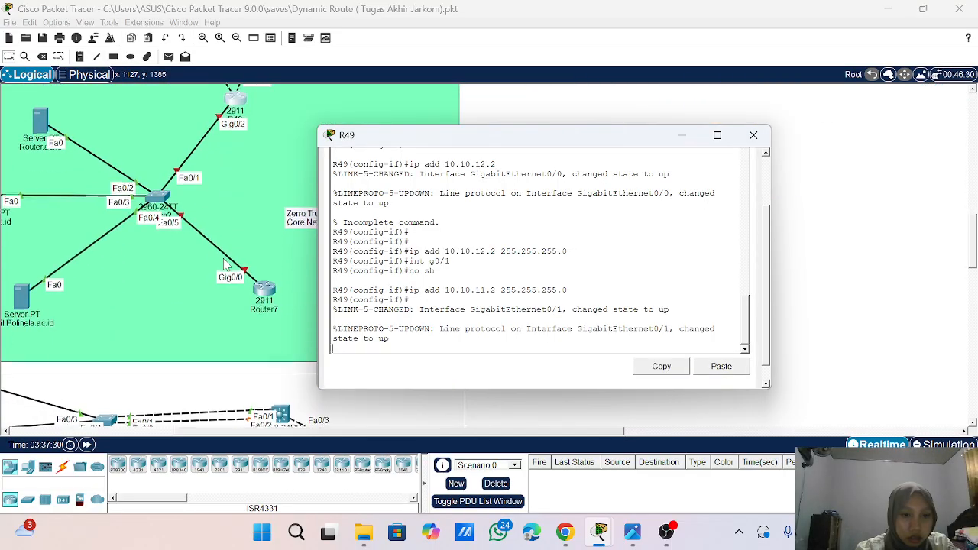
{"action": "scroll", "coordinate": [224, 264], "scroll_direction": "up", "scroll_amount": 1}
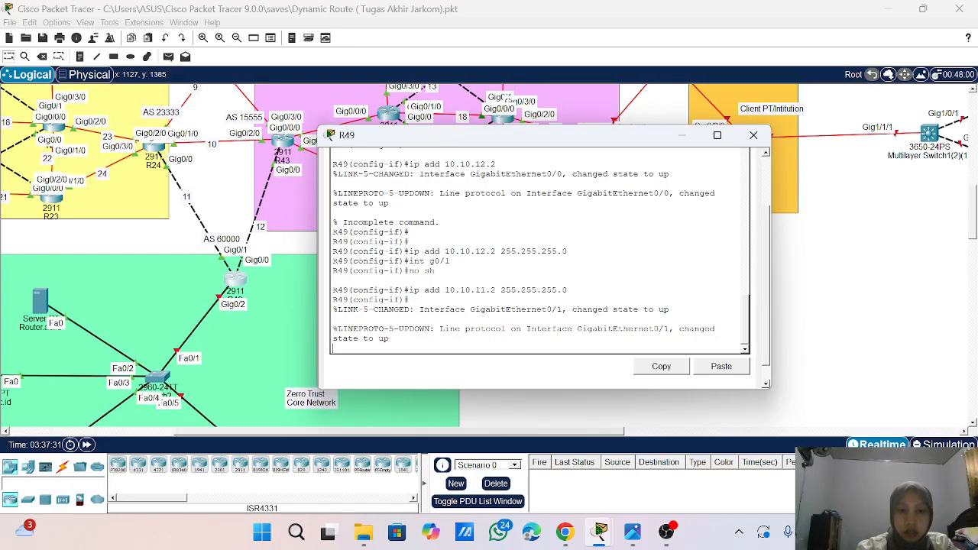
- Leave interface configuration on R49 and enter router configuration for OSPF process 1
{"action": "key", "text": "Return"}
{"action": "key", "text": "Return"}
{"action": "key", "text": "Return"}
{"action": "key", "text": "Return"}
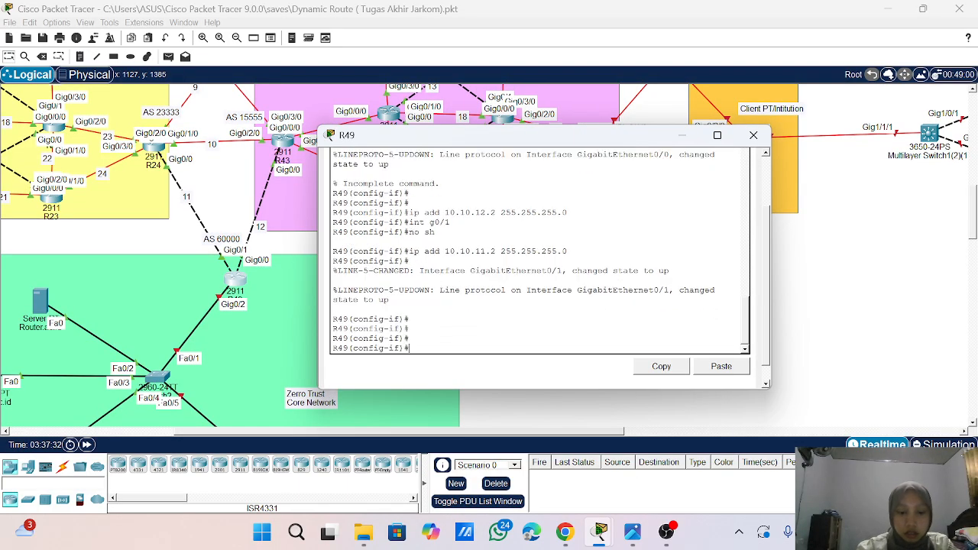
{"action": "key", "text": "Return"}
{"action": "type", "text": "exit"}
{"action": "key", "text": "Return"}
{"action": "key", "text": "Return"}
{"action": "key", "text": "Return"}
{"action": "key", "text": "Return"}
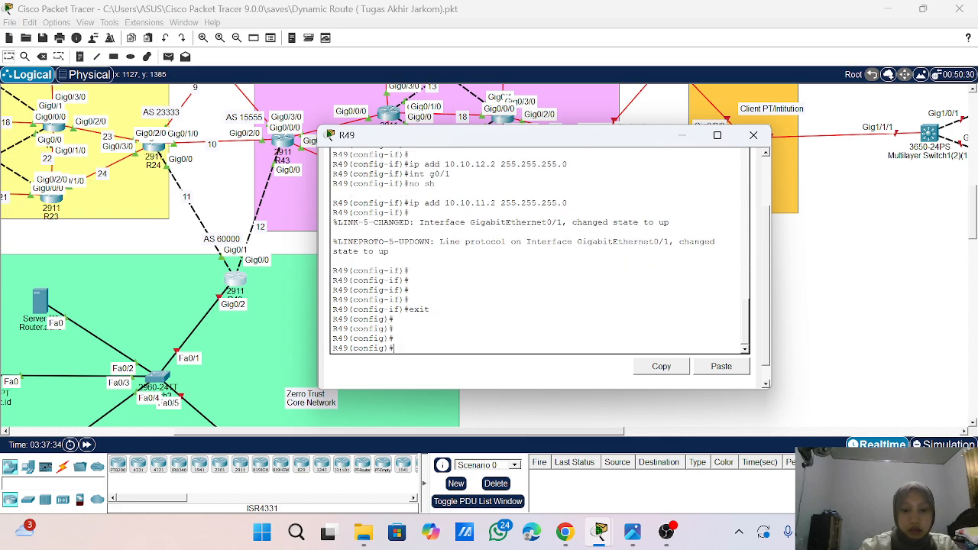
{"action": "type", "text": "router osp"}
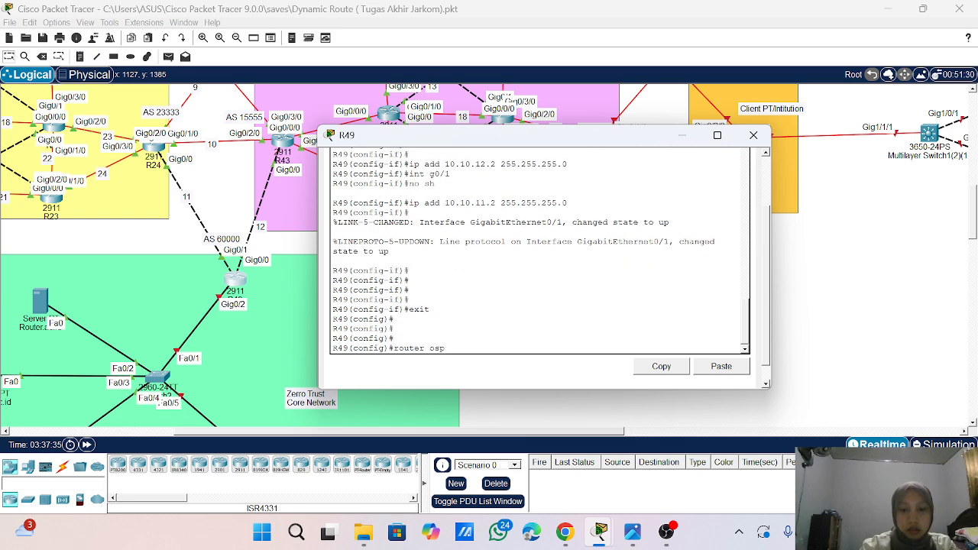
{"action": "type", "text": "f 1"}
{"action": "key", "text": "Return"}
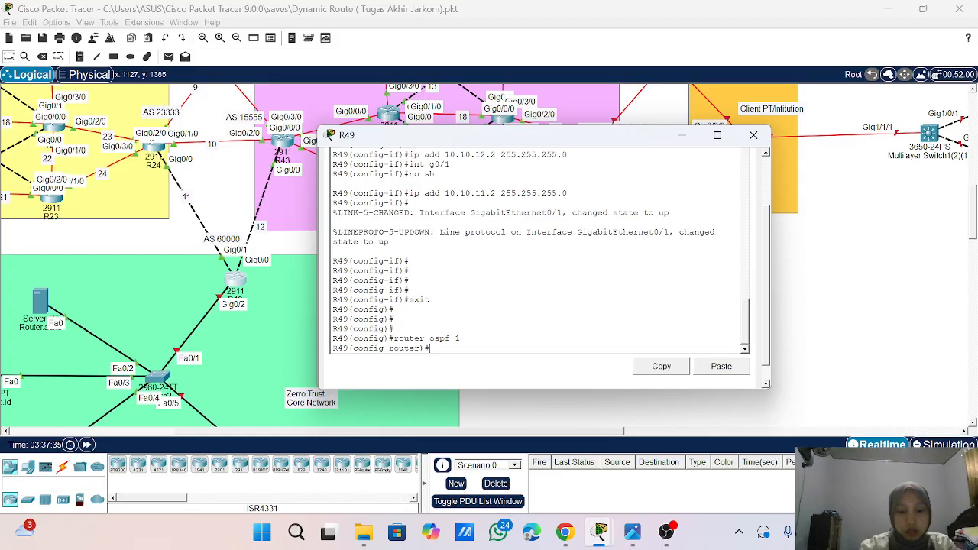
- Redistribute BGP 60000 into R49's OSPF process with metric-type 1 and the subnets option
{"action": "type", "text": "re"}
{"action": "key", "text": "Tab"}
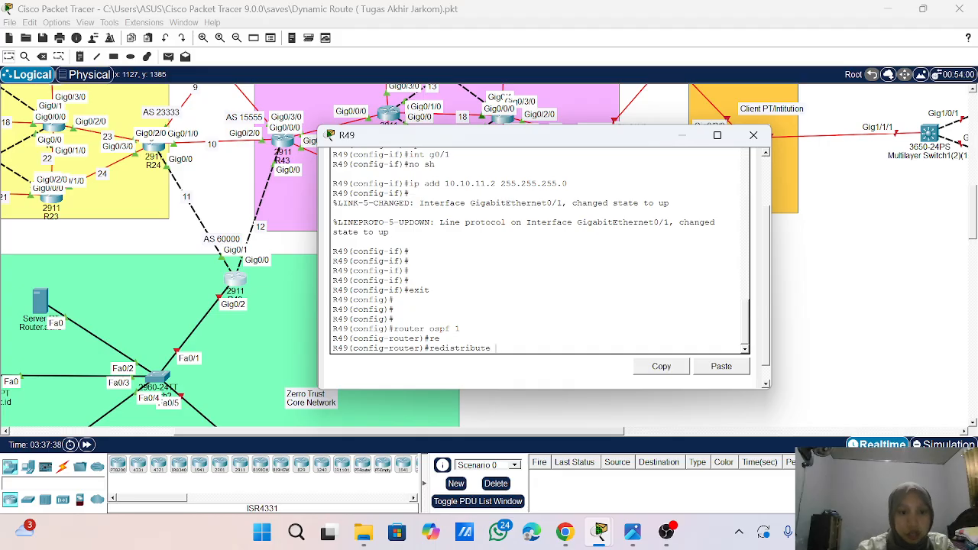
{"action": "type", "text": "bg"}
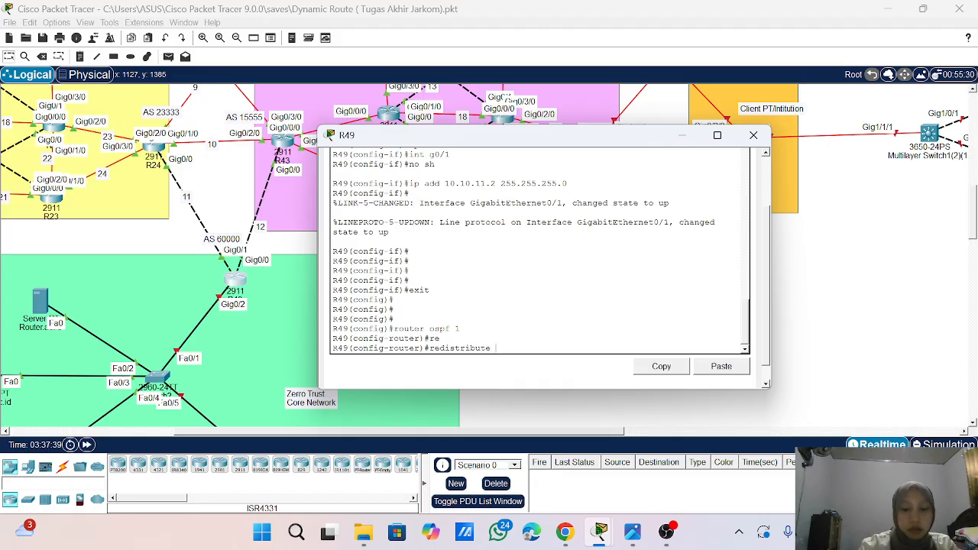
{"action": "type", "text": "p 6000"}
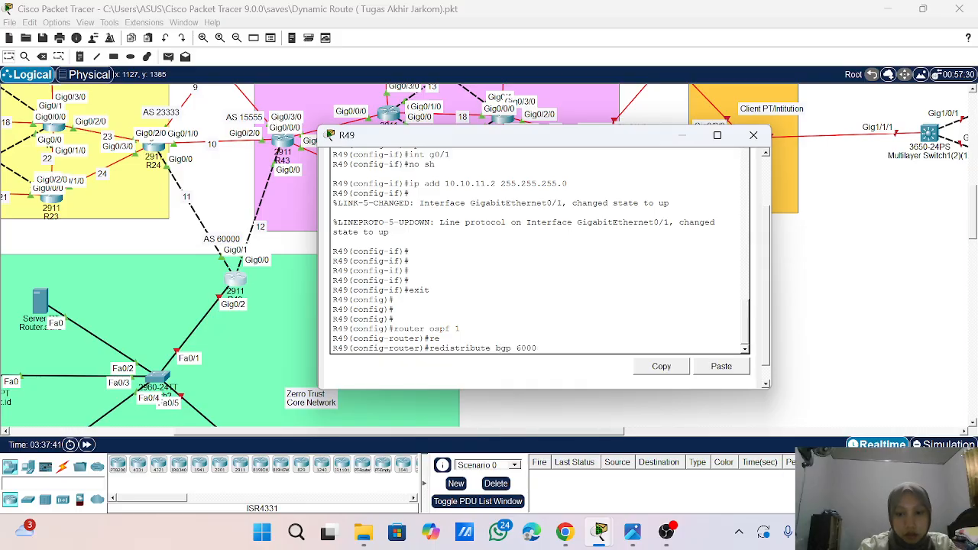
{"action": "type", "text": "0"}
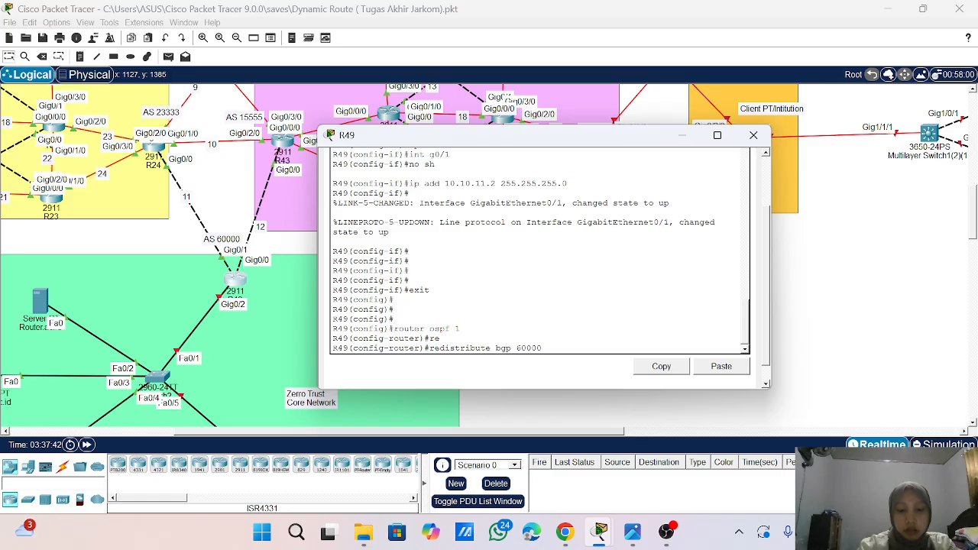
{"action": "type", "text": " metric-type"}
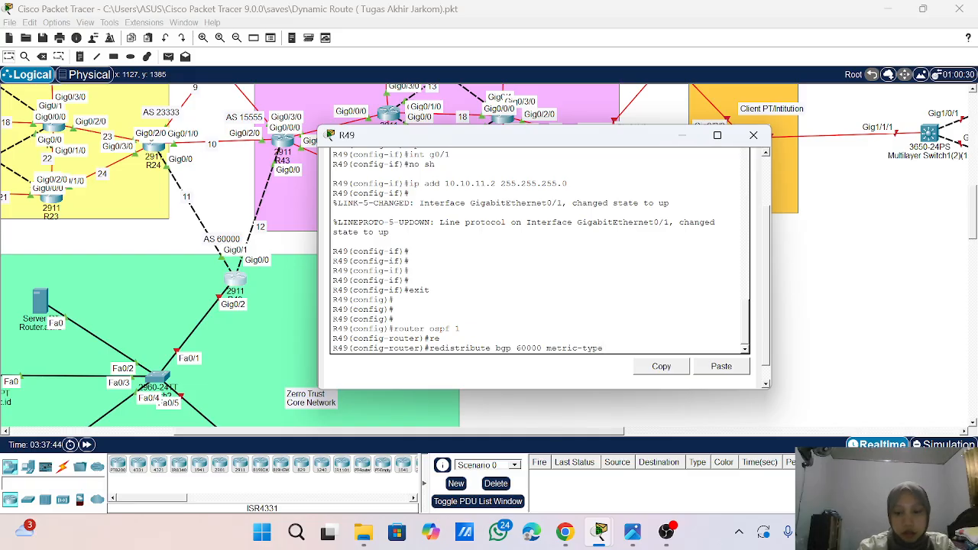
{"action": "type", "text": " 1 su"}
{"action": "key", "text": "Tab"}
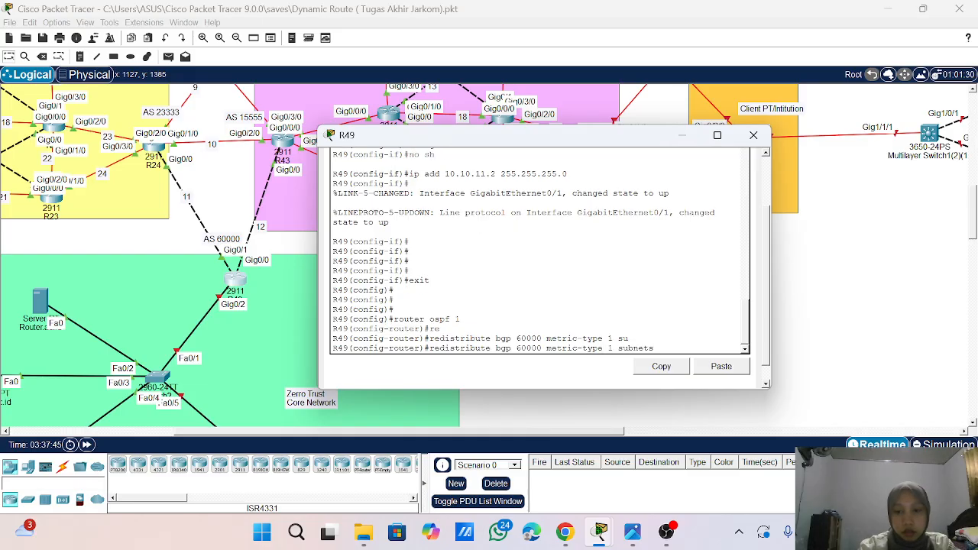
{"action": "key", "text": "Return"}
{"action": "key", "text": "Return"}
{"action": "key", "text": "Return"}
{"action": "key", "text": "Return"}
{"action": "key", "text": "Return"}
{"action": "key", "text": "Return"}
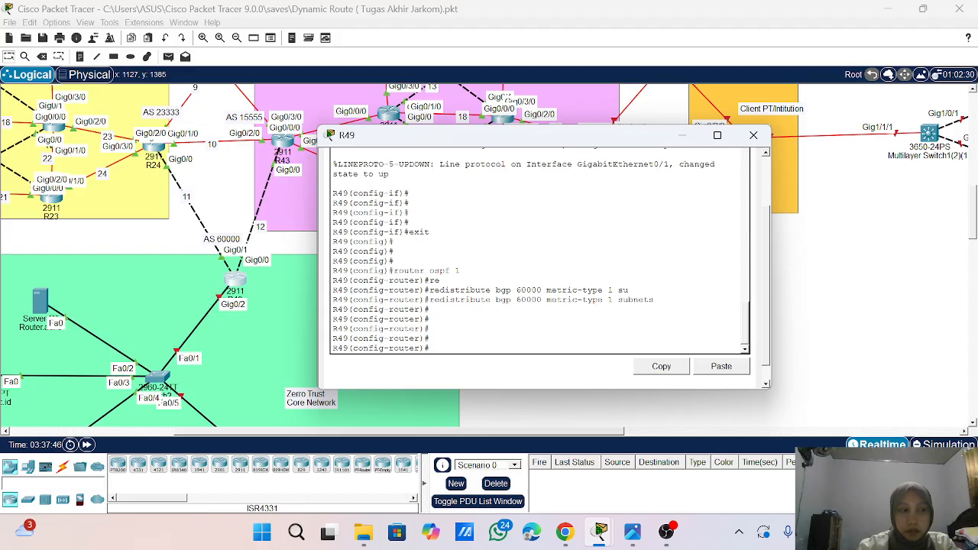
- Exit OSPF configuration on R49 and enter BGP router configuration for AS 60000
{"action": "type", "text": "ex"}
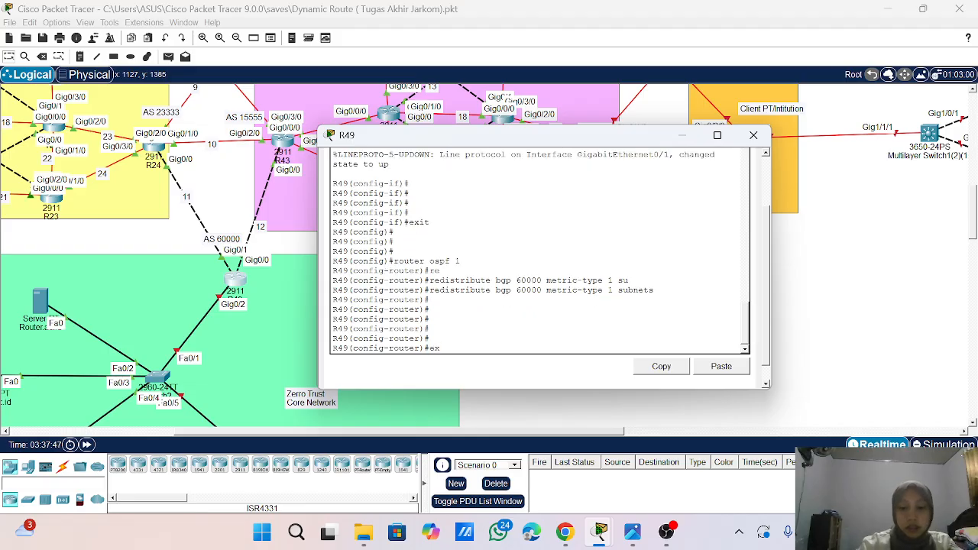
{"action": "type", "text": "it"}
{"action": "key", "text": "Return"}
{"action": "key", "text": "Return"}
{"action": "key", "text": "Return"}
{"action": "key", "text": "Return"}
{"action": "key", "text": "Return"}
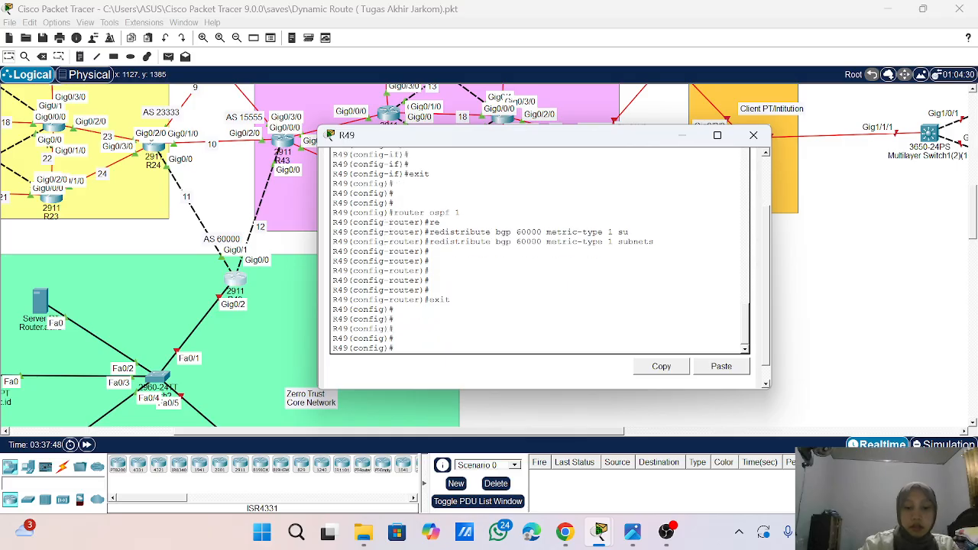
{"action": "type", "text": "ri"}
{"action": "key", "text": "BackSpace"}
{"action": "type", "text": "outer bgp"}
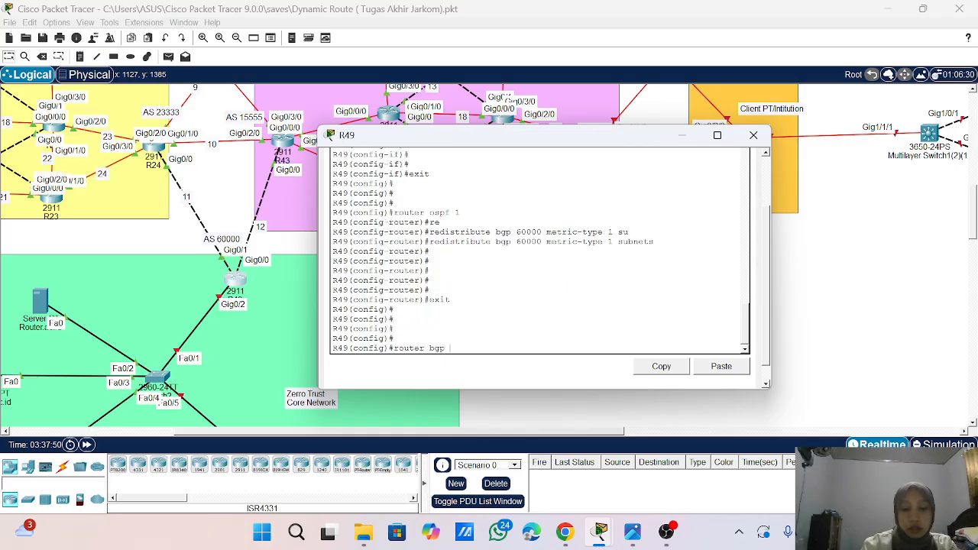
{"action": "type", "text": " 6000"}
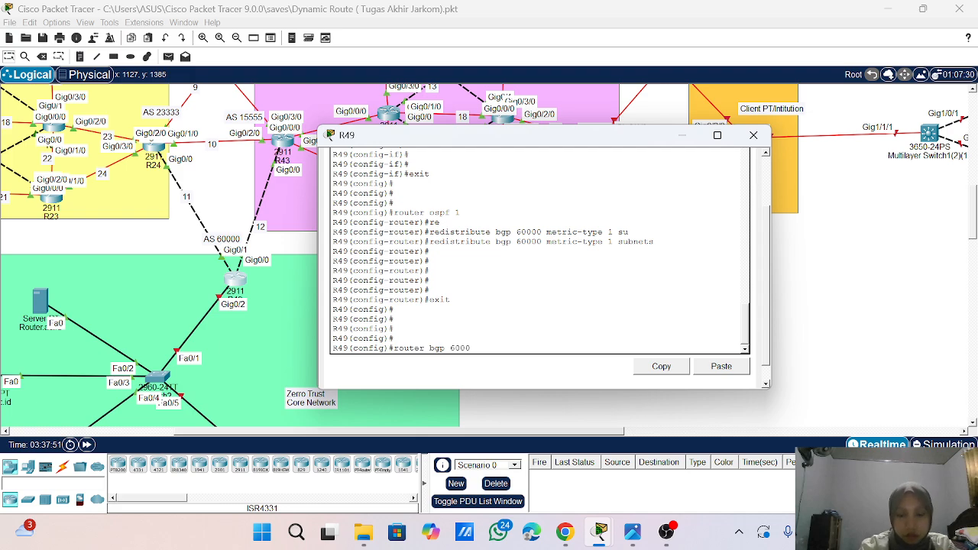
{"action": "type", "text": "0"}
{"action": "key", "text": "Return"}
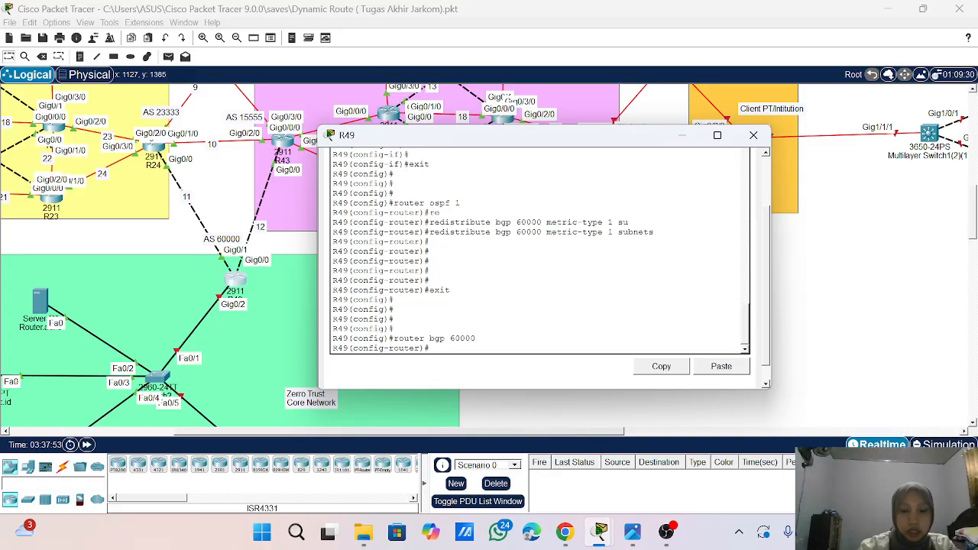
- Turn on logging of BGP neighbor changes on R49 with bgp log-neighbor-changes
{"action": "type", "text": "bgpo"}
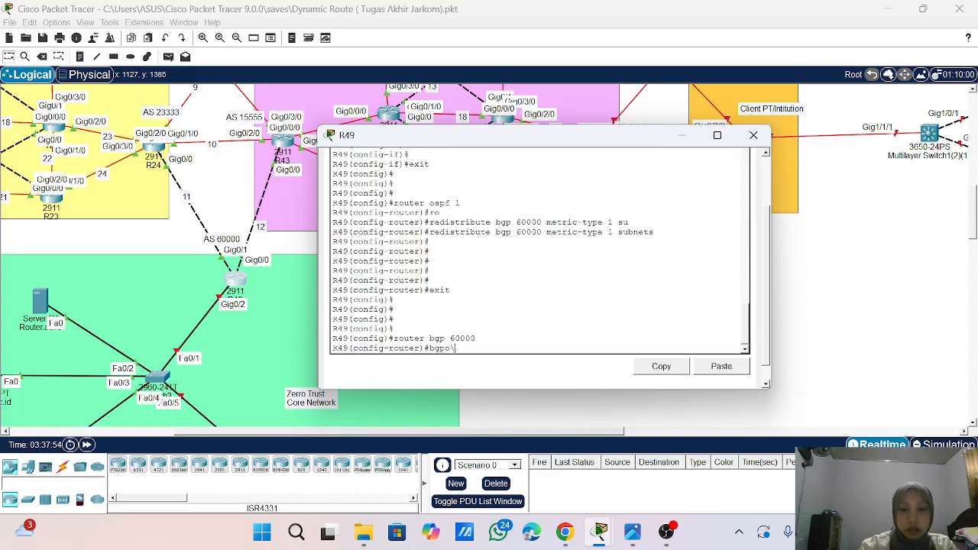
{"action": "key", "text": "BackSpace"}
{"action": "type", "text": "\\\\\\\\"}
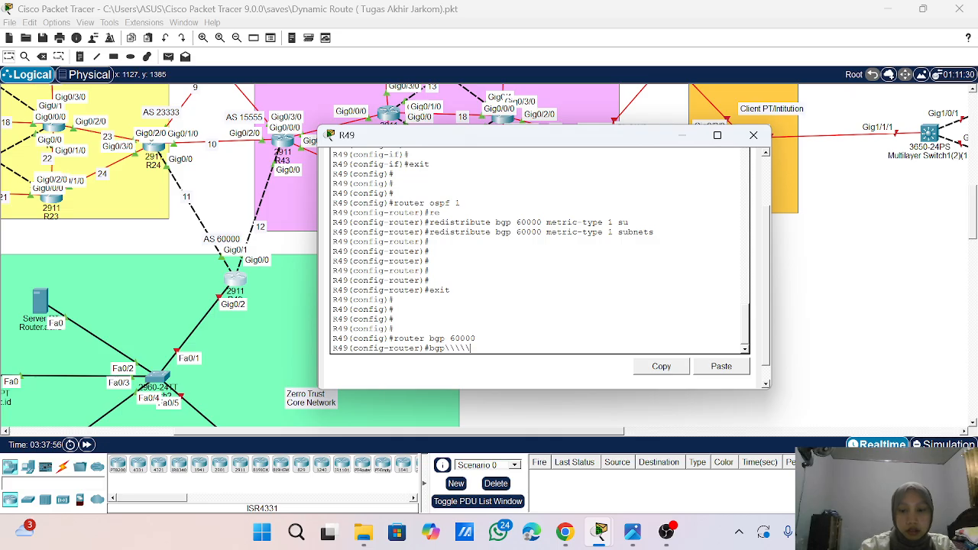
{"action": "key", "text": "BackSpace"}
{"action": "key", "text": "BackSpace"}
{"action": "key", "text": "BackSpace"}
{"action": "key", "text": "BackSpace"}
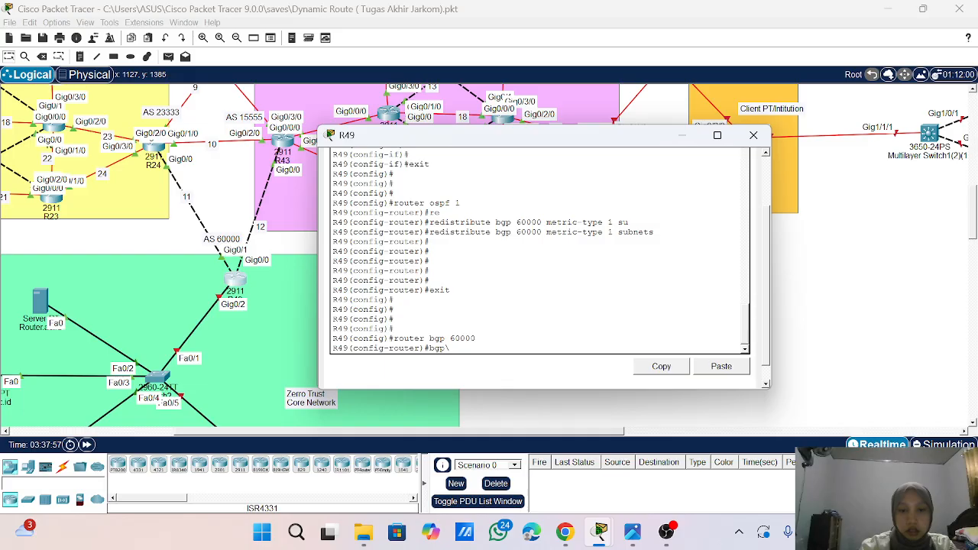
{"action": "key", "text": "BackSpace"}
{"action": "type", "text": "lo"}
{"action": "key", "text": "Tab"}
{"action": "key", "text": "Return"}
{"action": "key", "text": "Return"}
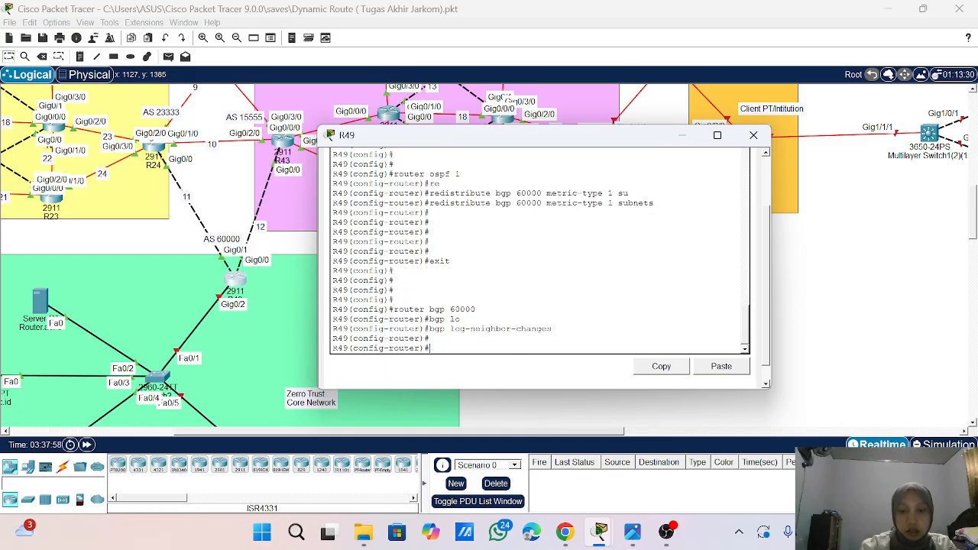
- Disable BGP synchronization on R49 with no synchronization
{"action": "key", "text": "Return"}
{"action": "type", "text": "no synchronization"}
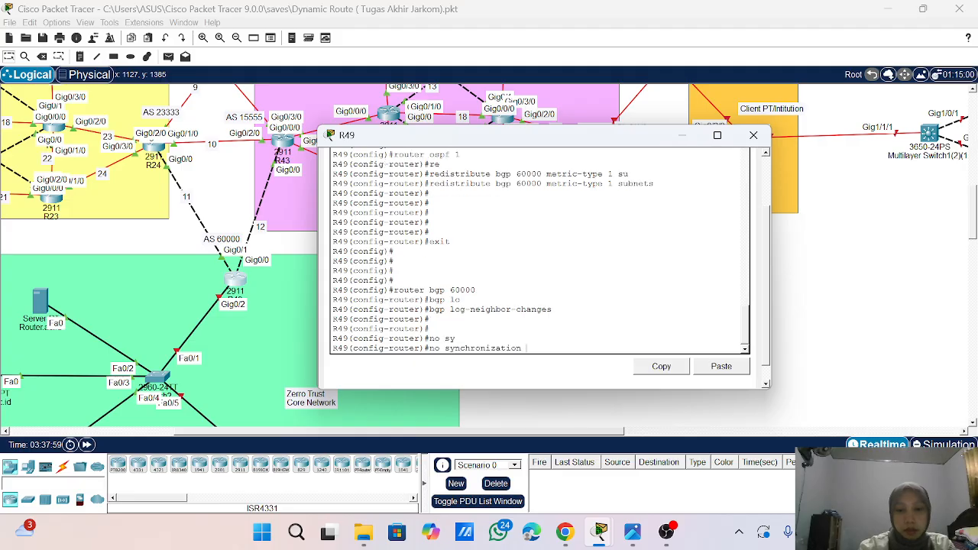
{"action": "key", "text": "Return"}
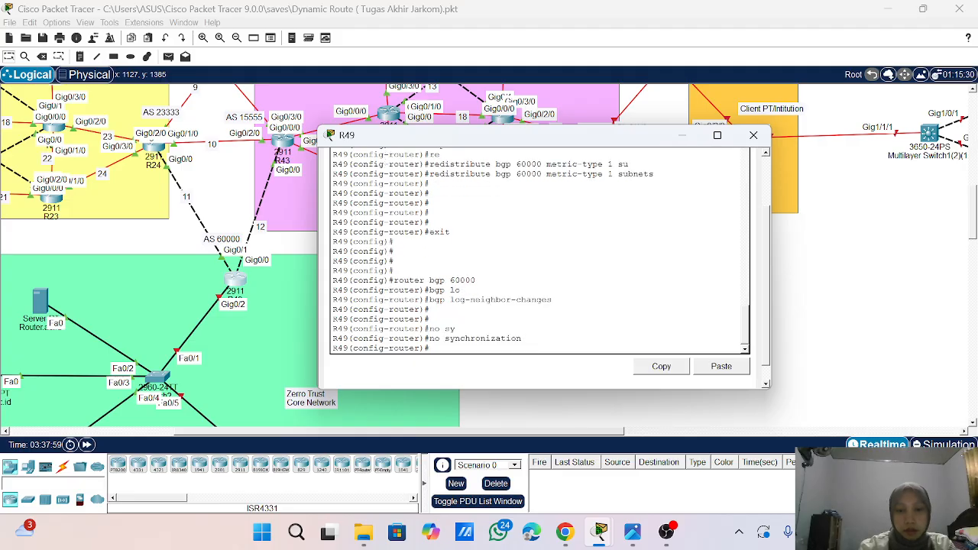
- Advertise network 10.10.11.0 with mask 255.255.255.0 in R49's BGP configuration
{"action": "type", "text": "net"}
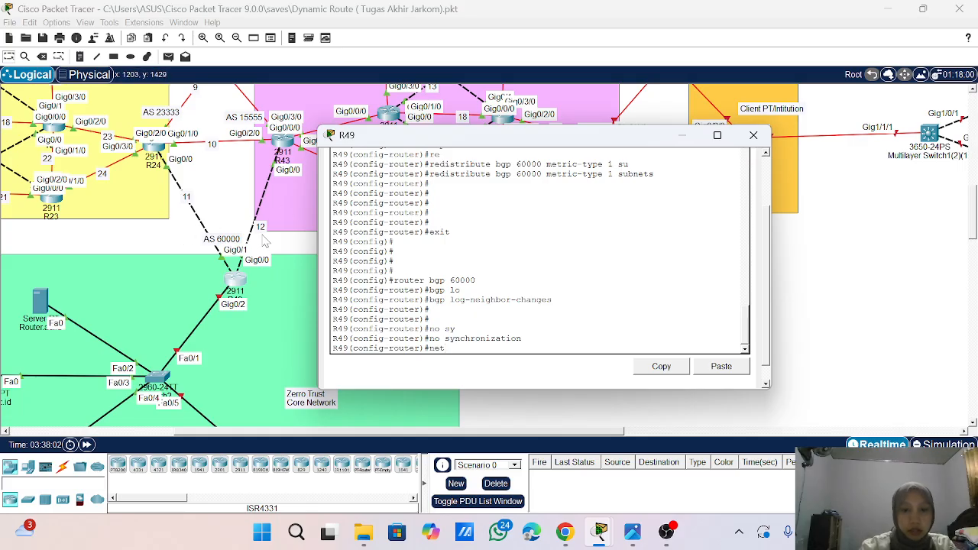
{"action": "key", "text": "Tab"}
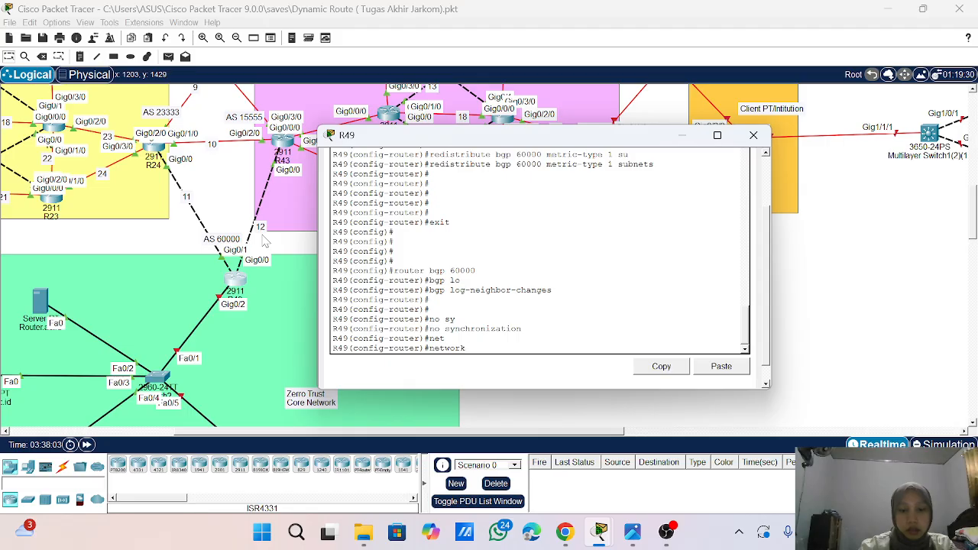
{"action": "type", "text": "10.10."}
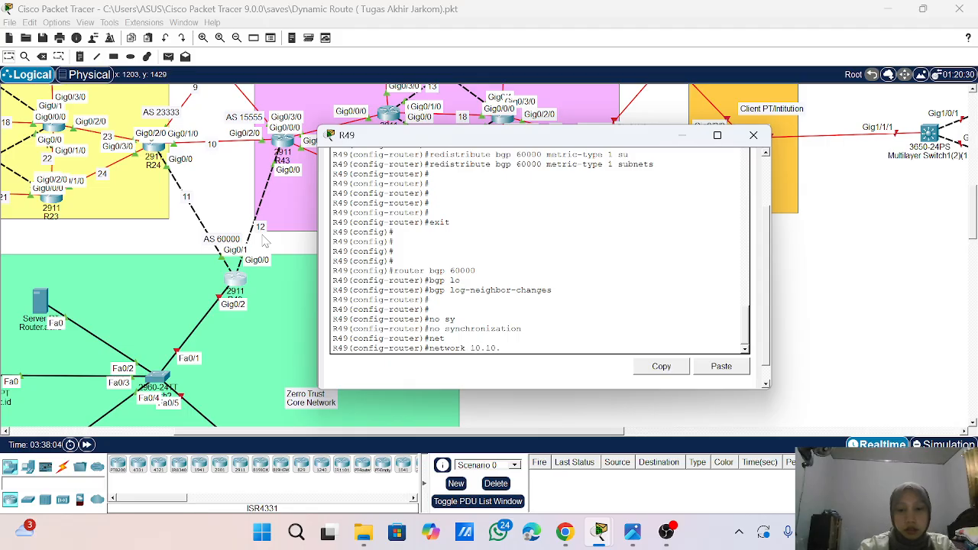
{"action": "type", "text": "11.0"}
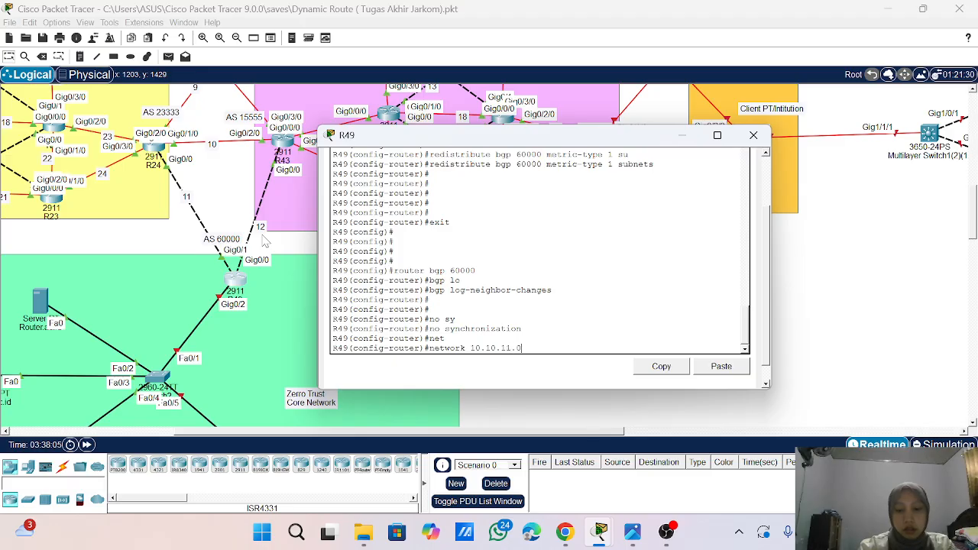
{"action": "type", "text": " 0\\mask"}
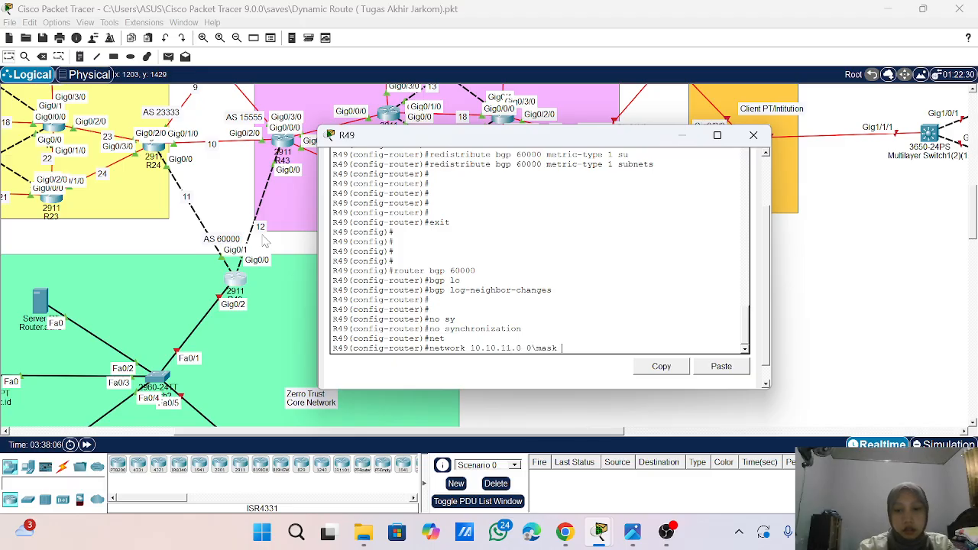
{"action": "key", "text": "BackSpace"}
{"action": "key", "text": "BackSpace"}
{"action": "key", "text": "BackSpace"}
{"action": "key", "text": "BackSpace"}
{"action": "key", "text": "BackSpace"}
{"action": "key", "text": "BackSpace"}
{"action": "key", "text": "BackSpace"}
{"action": "type", "text": "mask "}
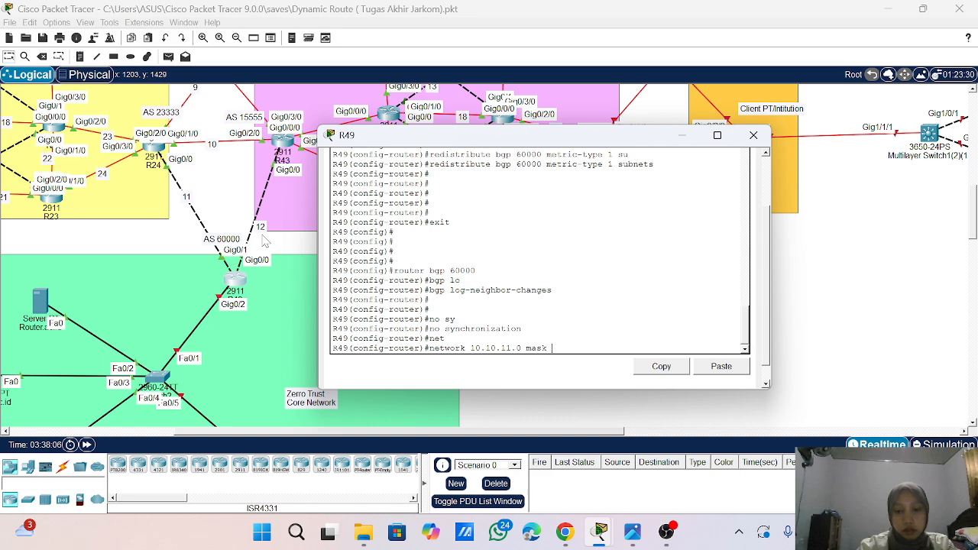
{"action": "type", "text": "255.255"}
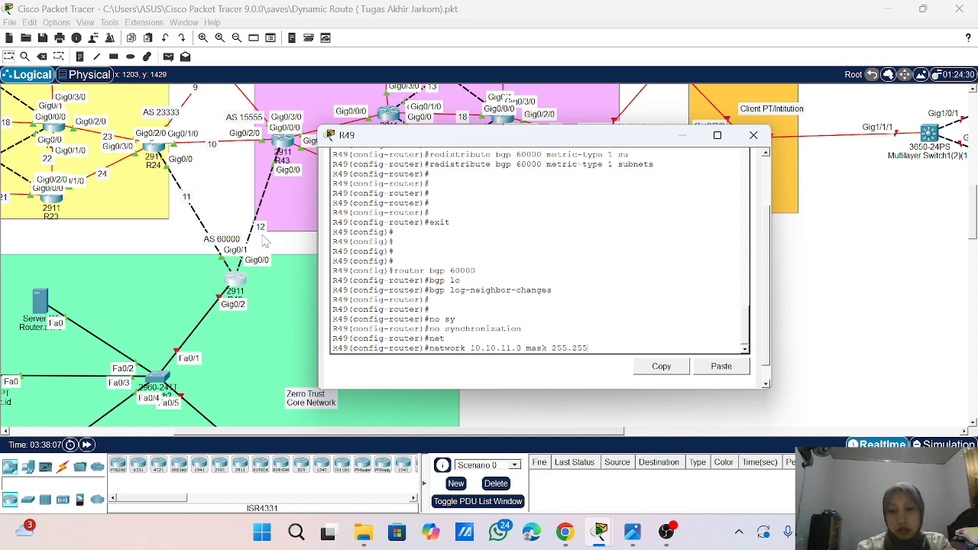
{"action": "type", "text": ".255.0"}
{"action": "key", "text": "Return"}
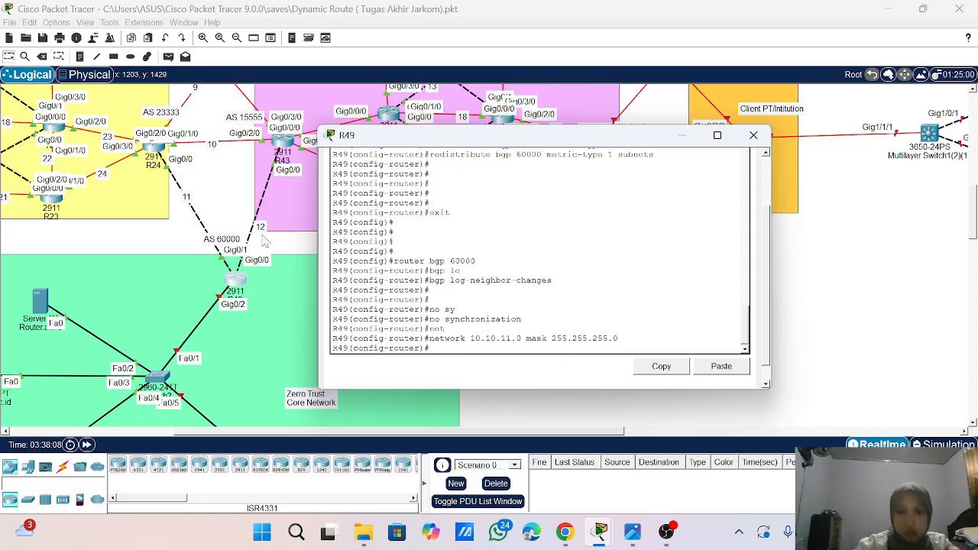
- Advertise network 10.10.12.0 with mask 255.255.255.0 in R49's BGP configuration
{"action": "key", "text": "Up"}
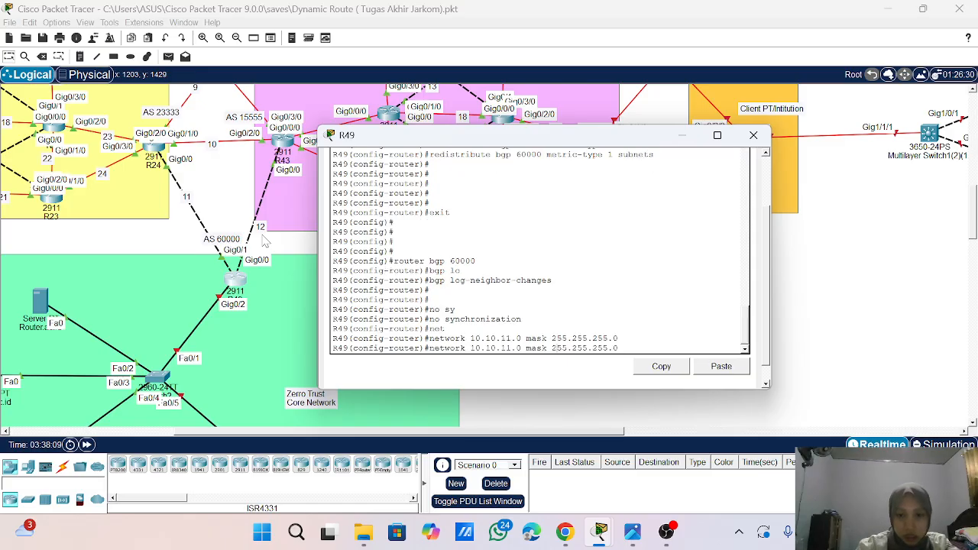
{"action": "key", "text": "BackSpace"}
{"action": "type", "text": "2"}
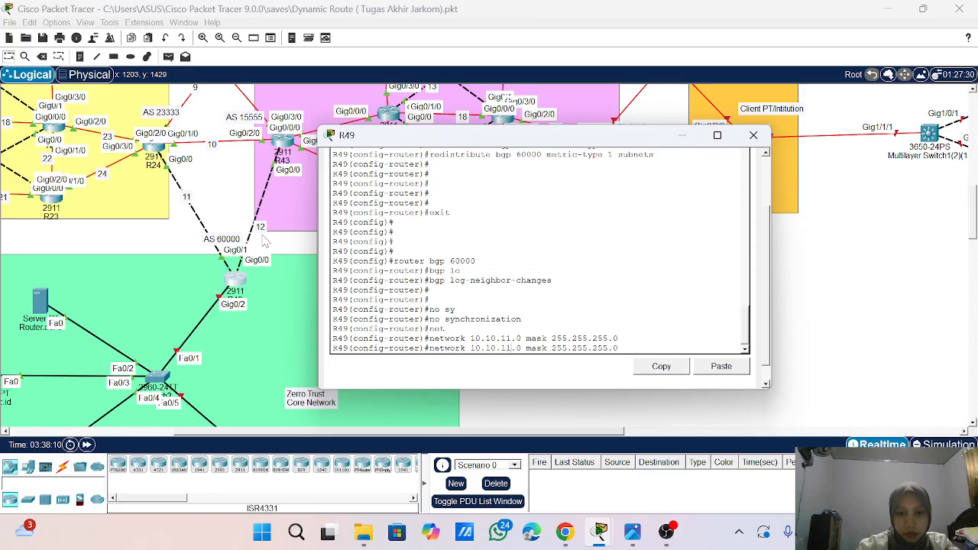
{"action": "key", "text": "BackSpace"}
{"action": "type", "text": "2"}
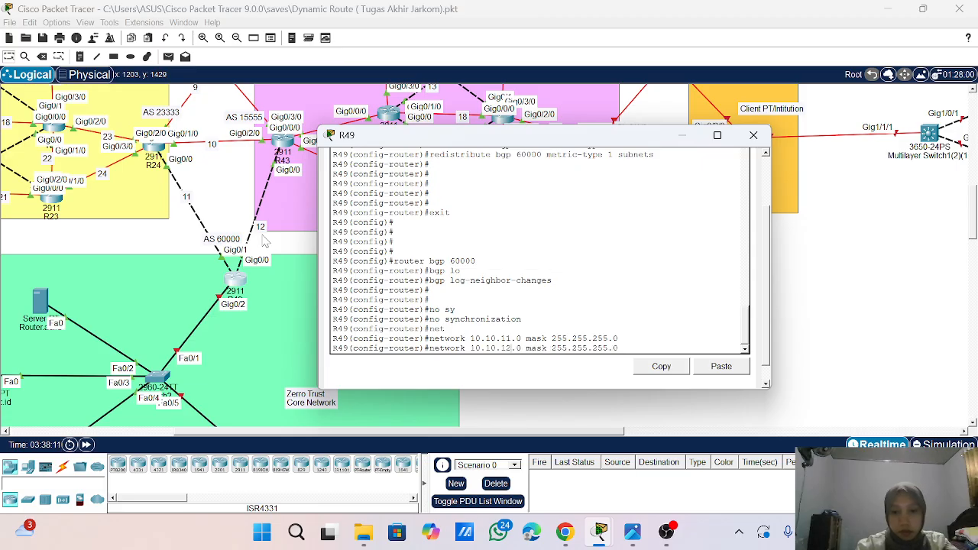
{"action": "key", "text": "Return"}
- Define BGP neighbor 10.10.11.2 with remote AS 23333 on R49
{"action": "type", "text": "nei"}
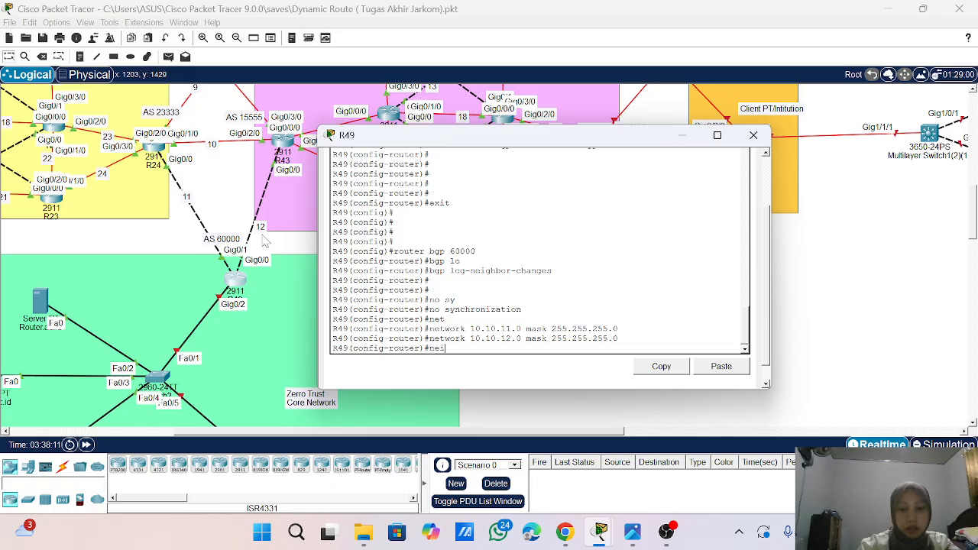
{"action": "key", "text": "Tab"}
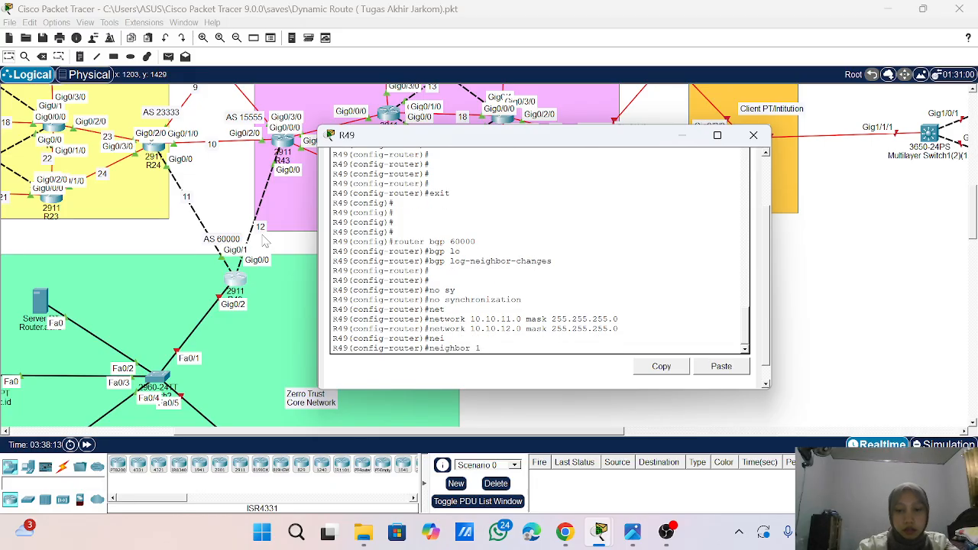
{"action": "type", "text": "10.10"}
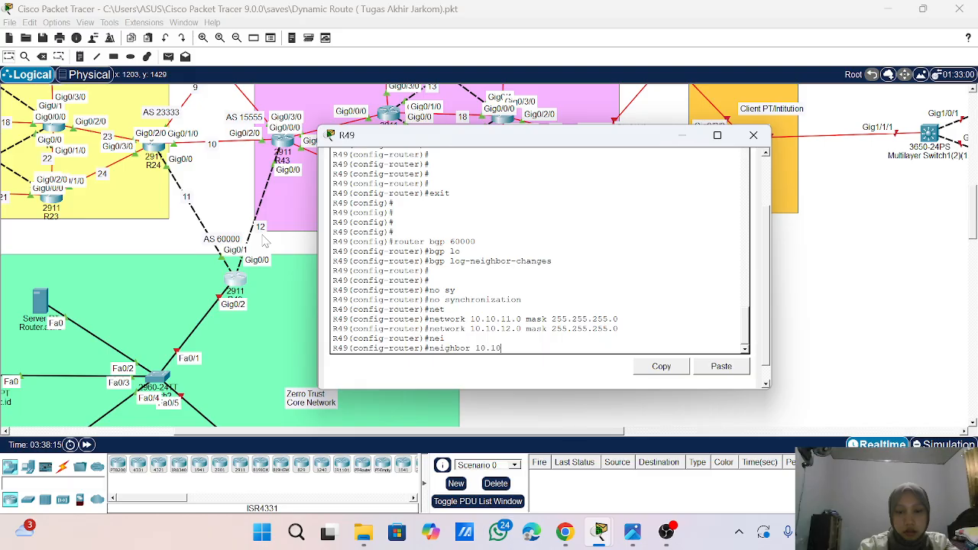
{"action": "type", "text": ".11.2 re"}
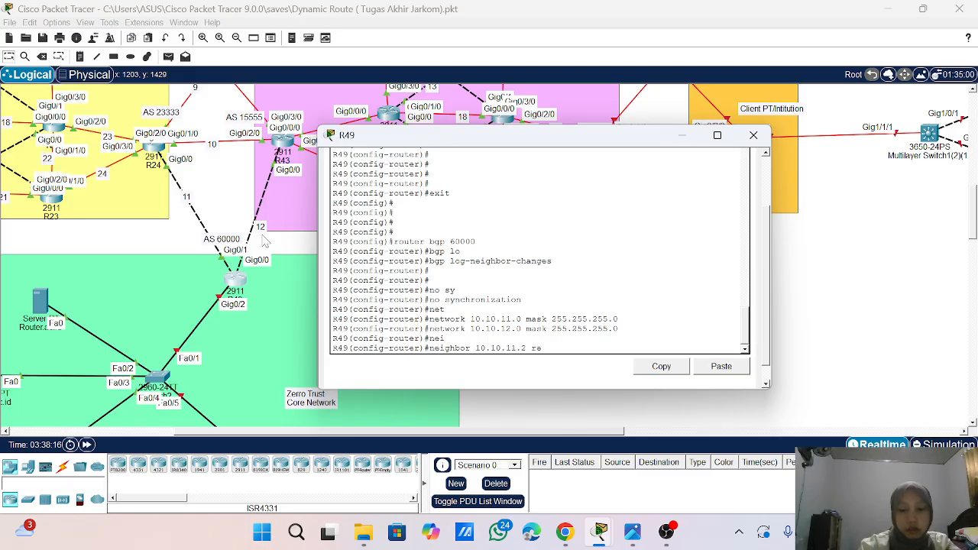
{"action": "type", "text": "miote"}
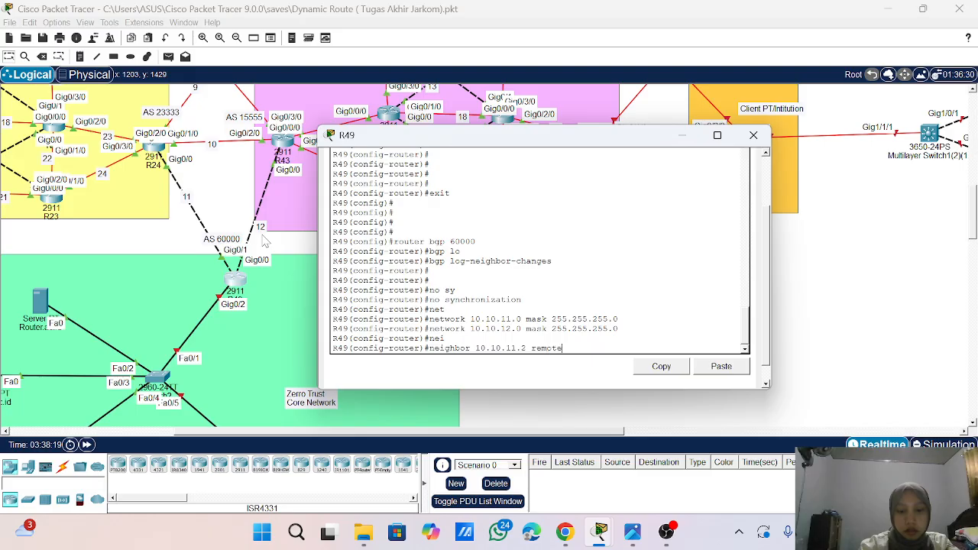
{"action": "type", "text": "-as"}
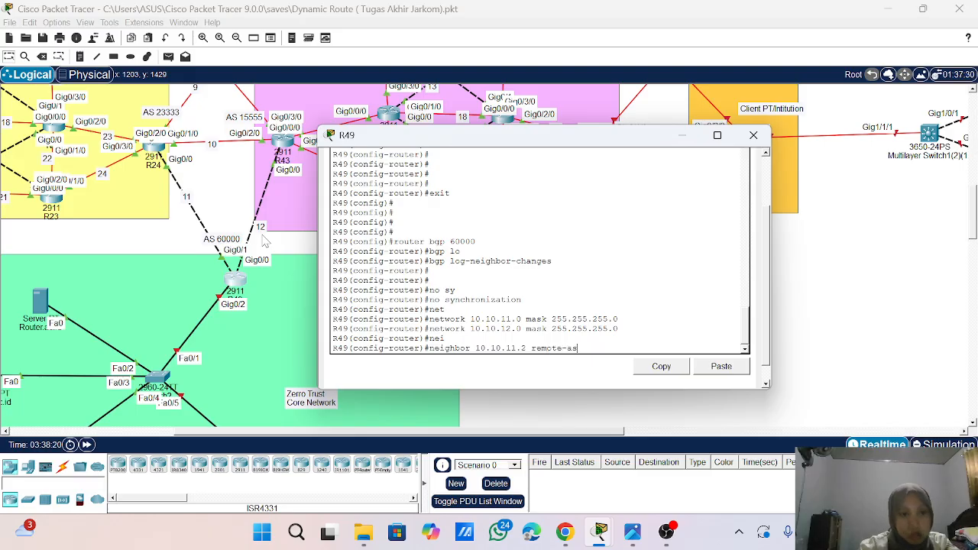
{"action": "type", "text": " 2333"}
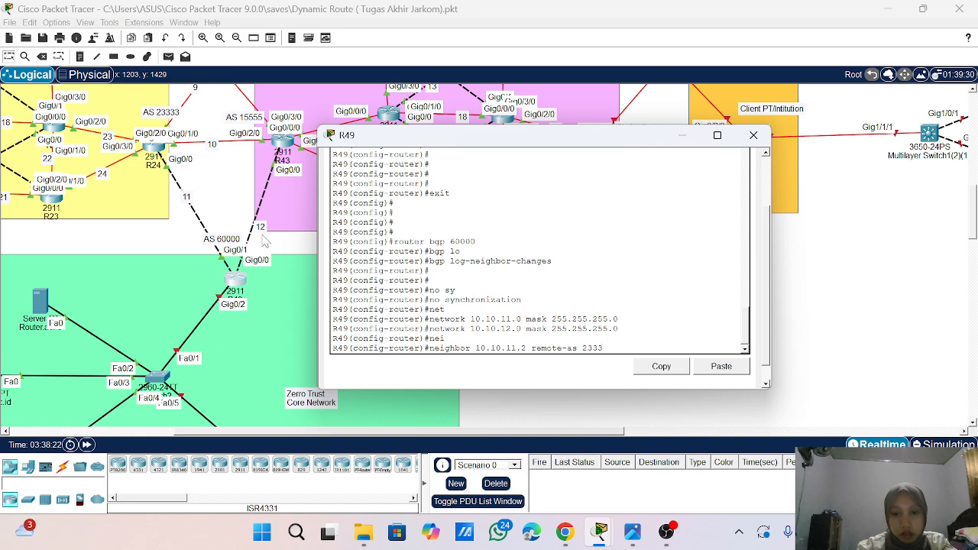
{"action": "type", "text": "3"}
{"action": "key", "text": "Return"}
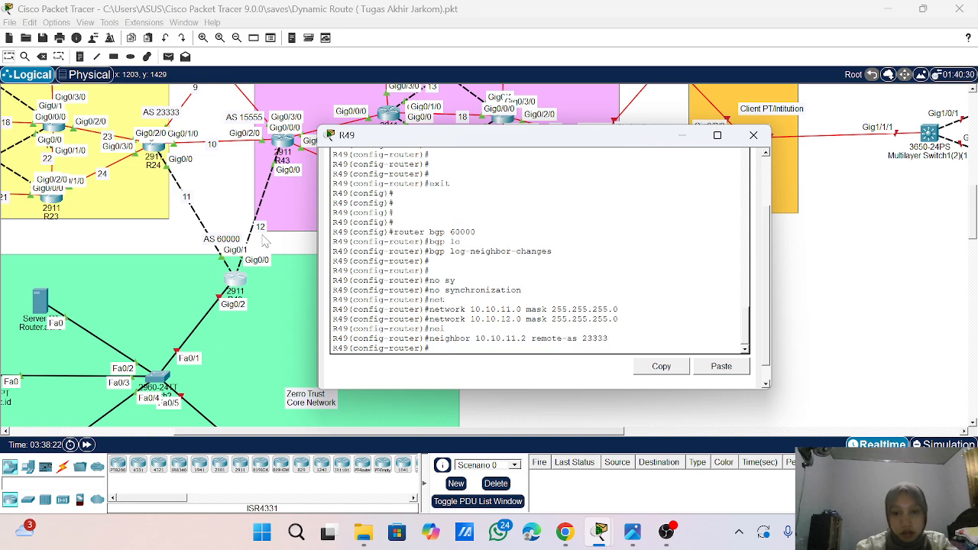
- Try to define BGP neighbor 10.10.11.2 with remote AS 15555 on R49
{"action": "key", "text": "Up"}
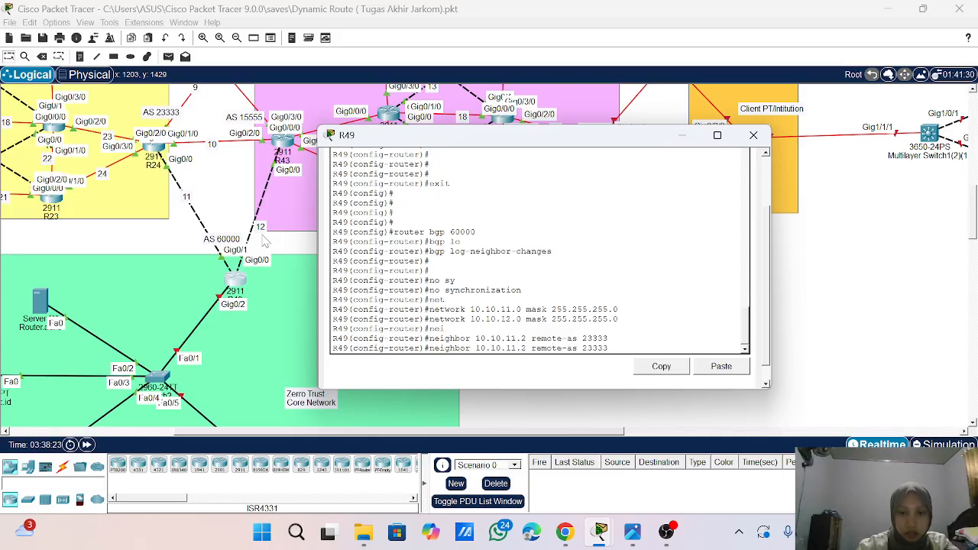
{"action": "key", "text": "BackSpace"}
{"action": "key", "text": "BackSpace"}
{"action": "key", "text": "BackSpace"}
{"action": "type", "text": "1555"}
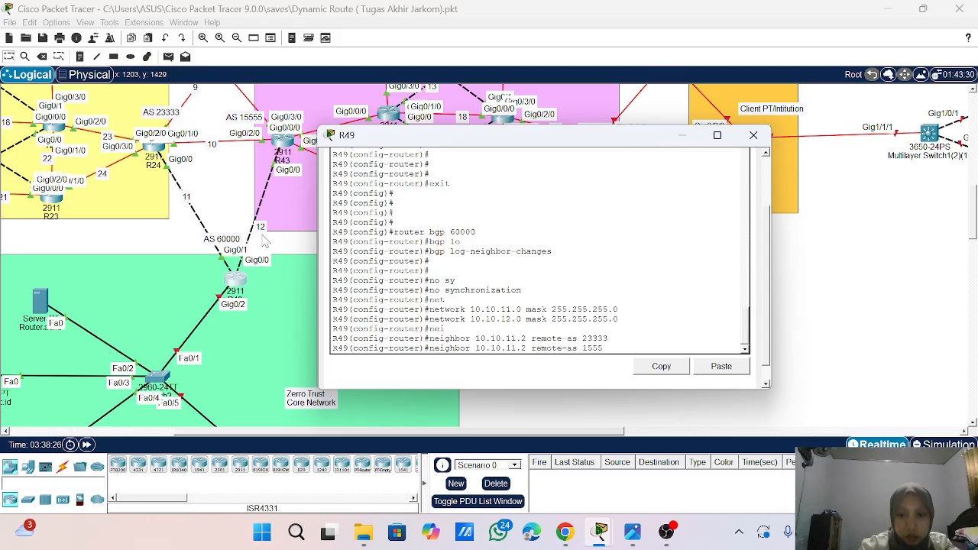
{"action": "type", "text": "5"}
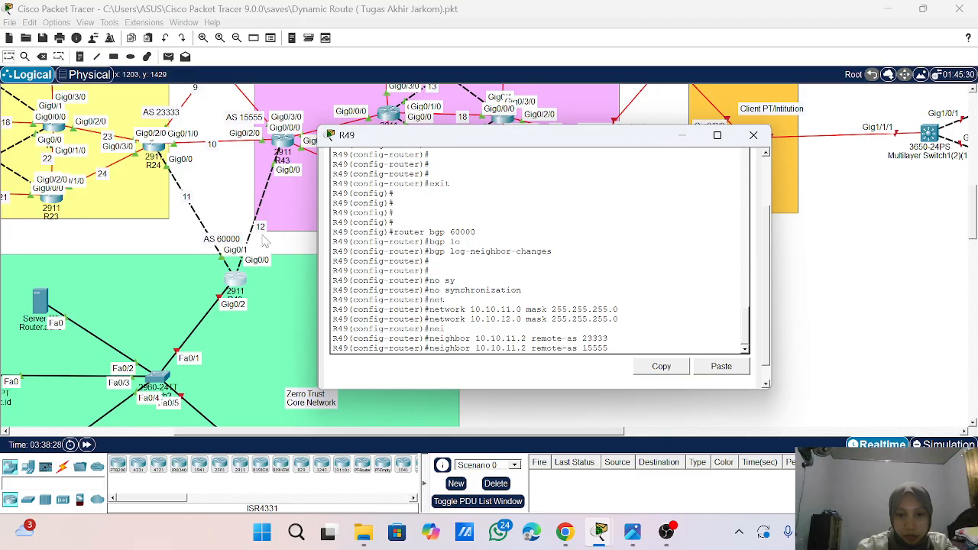
{"action": "key", "text": "Left"}
{"action": "key", "text": "Left"}
{"action": "key", "text": "Left"}
{"action": "key", "text": "Left"}
{"action": "key", "text": "Left"}
{"action": "key", "text": "Left"}
{"action": "key", "text": "Left"}
{"action": "key", "text": "Left"}
{"action": "key", "text": "Left"}
{"action": "key", "text": "Left"}
{"action": "key", "text": "Left"}
{"action": "key", "text": "Left"}
{"action": "key", "text": "Left"}
{"action": "key", "text": "Left"}
{"action": "key", "text": "Left"}
{"action": "key", "text": "Left"}
{"action": "key", "text": "Left"}
{"action": "key", "text": "Return"}
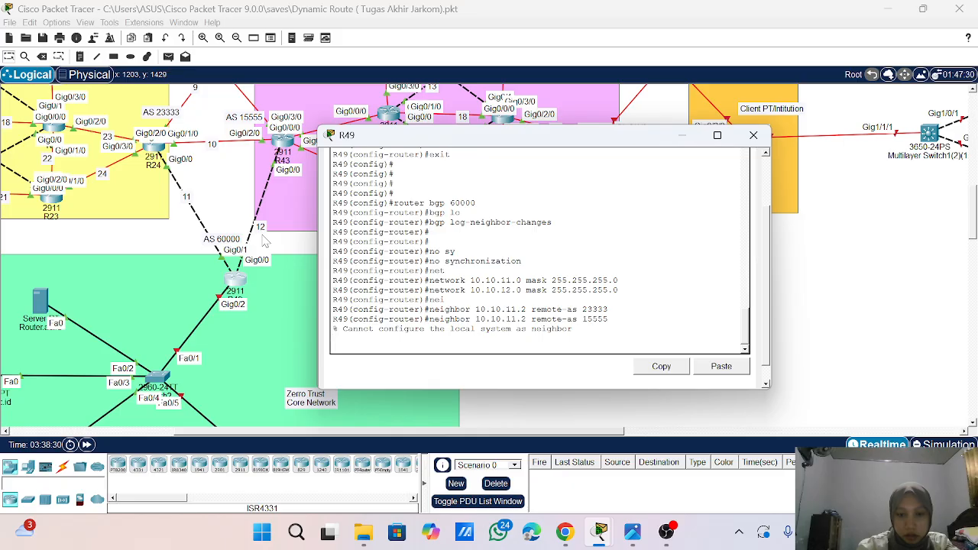
{"action": "key", "text": "Return"}
{"action": "key", "text": "Return"}
- Define BGP neighbor 10.10.12.2 with remote AS 15555 on R49
{"action": "key", "text": "Up"}
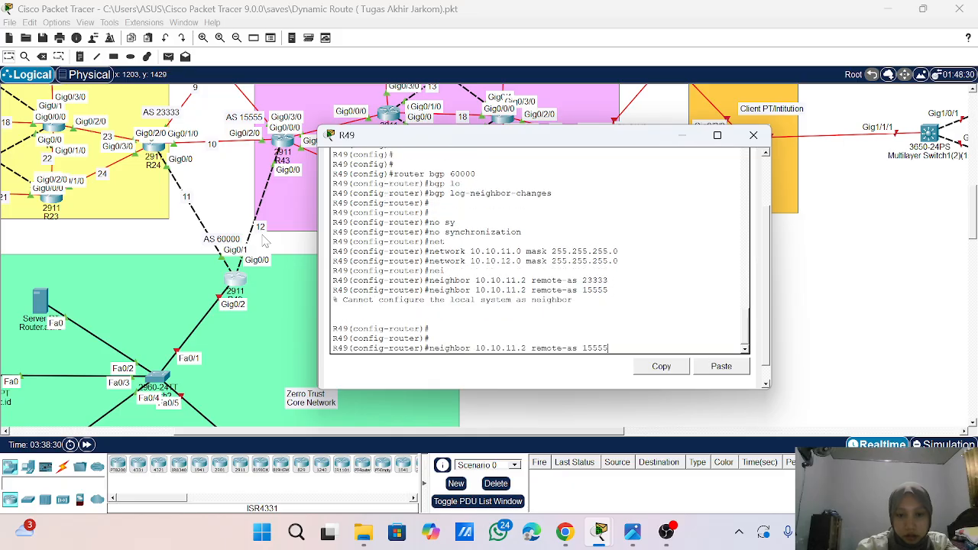
{"action": "key", "text": "Left"}
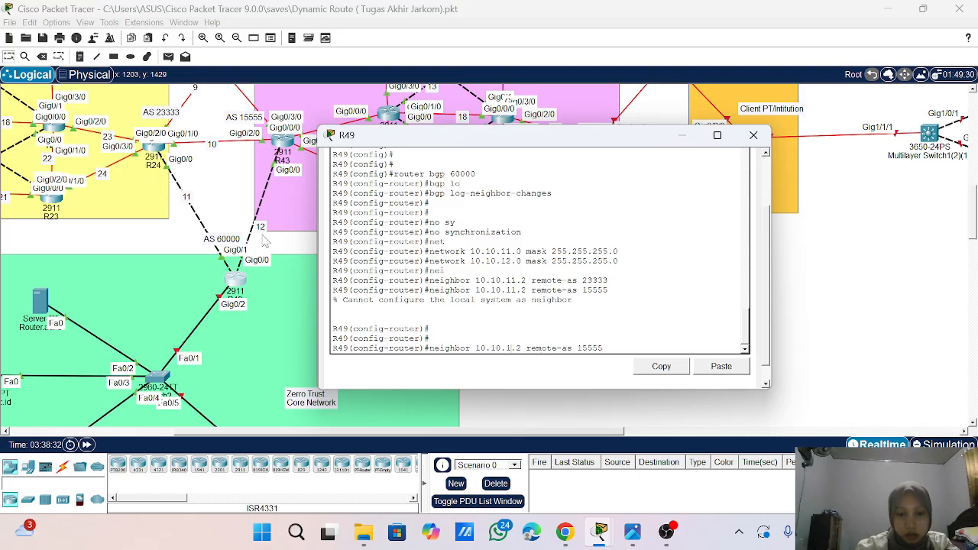
{"action": "key", "text": "BackSpace"}
{"action": "type", "text": "2"}
{"action": "key", "text": "Return"}
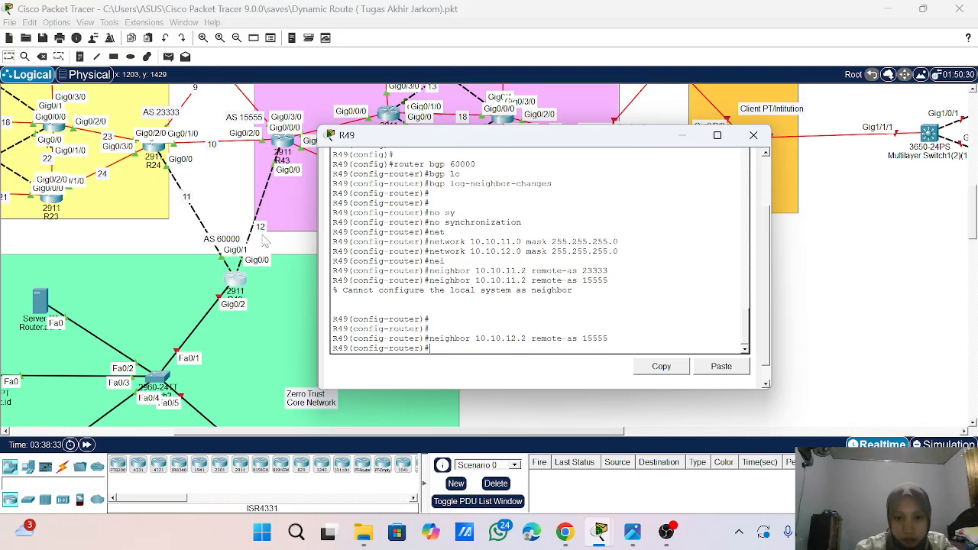
{"action": "key", "text": "Return"}
{"action": "key", "text": "Return"}
- Display R49's BGP summary with do sho ip bgp su and read through its output
{"action": "type", "text": "do sho"}
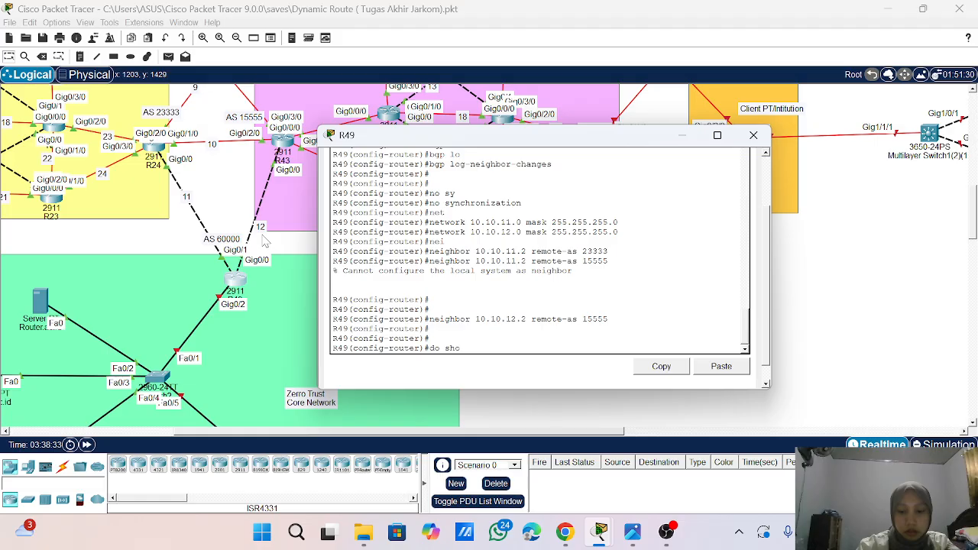
{"action": "type", "text": " ip bgp "}
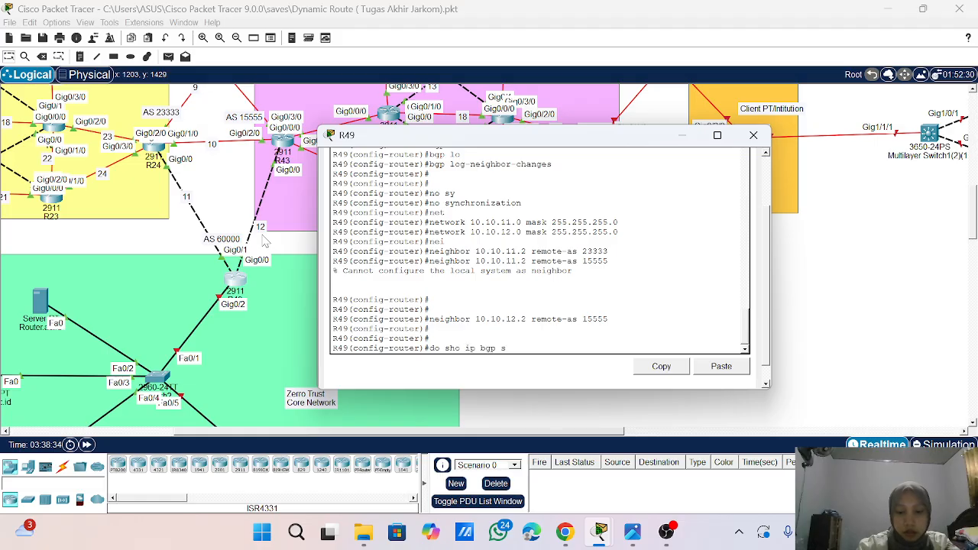
{"action": "type", "text": "s"}
{"action": "key", "text": "Return"}
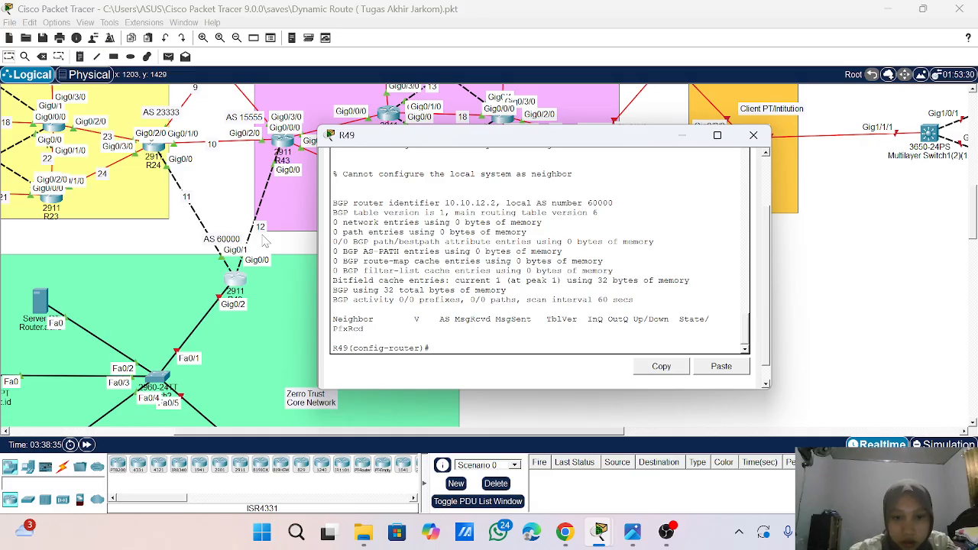
{"action": "scroll", "coordinate": [264, 241], "scroll_direction": "up", "scroll_amount": 3}
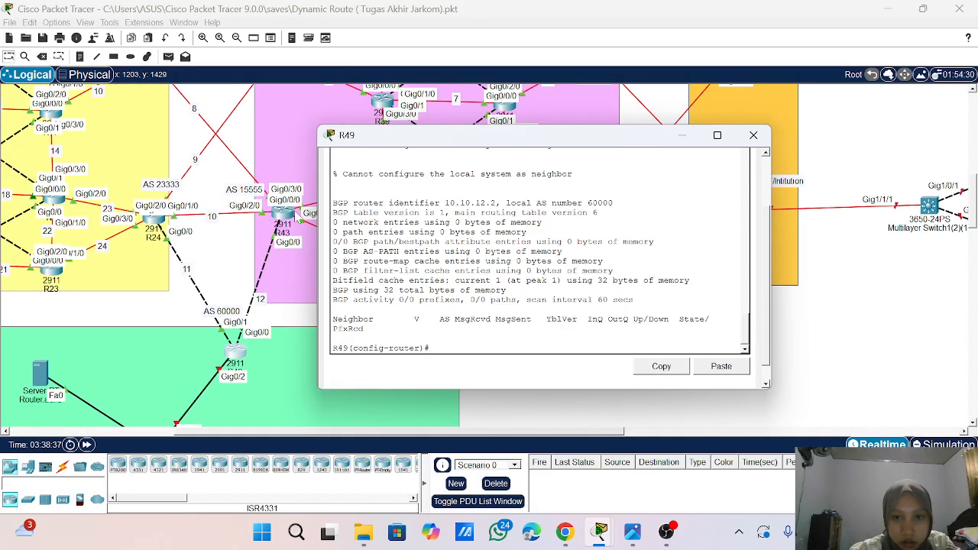
{"action": "scroll", "coordinate": [535, 252], "scroll_direction": "up", "scroll_amount": 3}
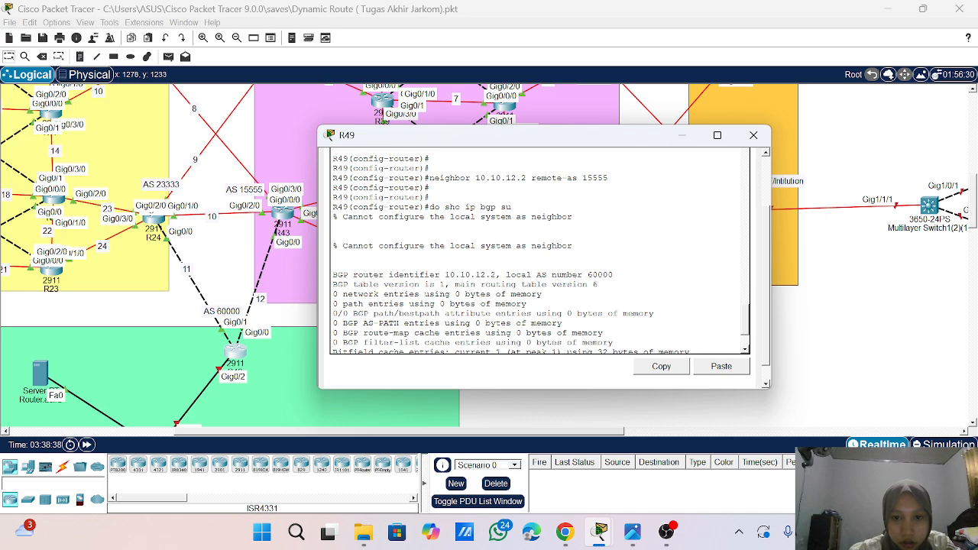
{"action": "scroll", "coordinate": [535, 252], "scroll_direction": "down", "scroll_amount": 5}
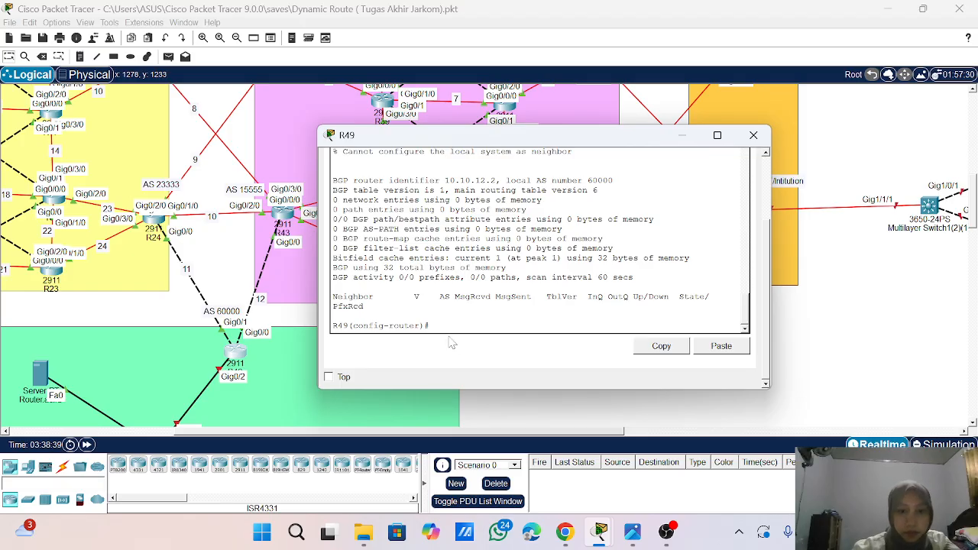
{"action": "scroll", "coordinate": [451, 346], "scroll_direction": "up", "scroll_amount": 3}
{"action": "scroll", "coordinate": [452, 345], "scroll_direction": "up", "scroll_amount": 2}
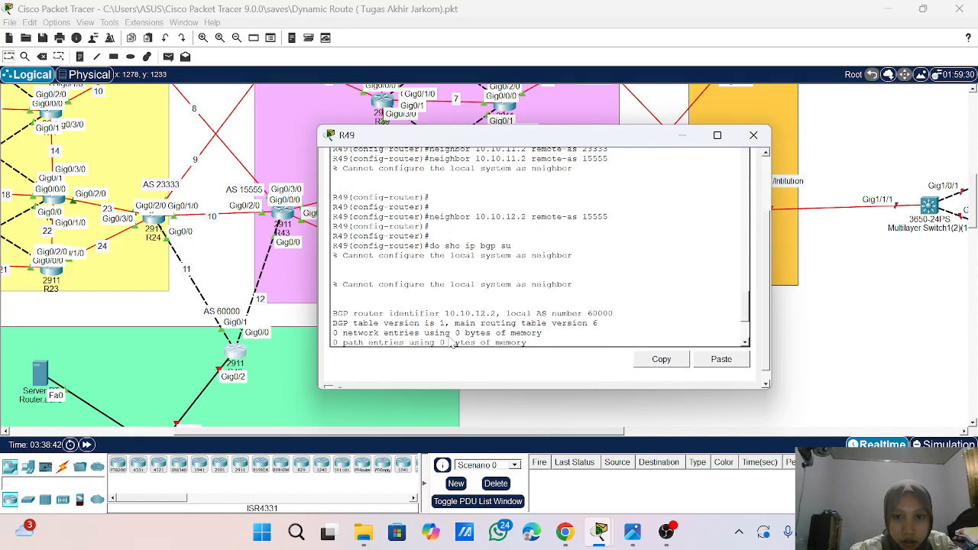
{"action": "scroll", "coordinate": [451, 345], "scroll_direction": "down", "scroll_amount": 4}
- Redistribute OSPF process 1 into BGP 60000 on R49 with redistribute ospf 1
{"action": "type", "text": "router)#r"}
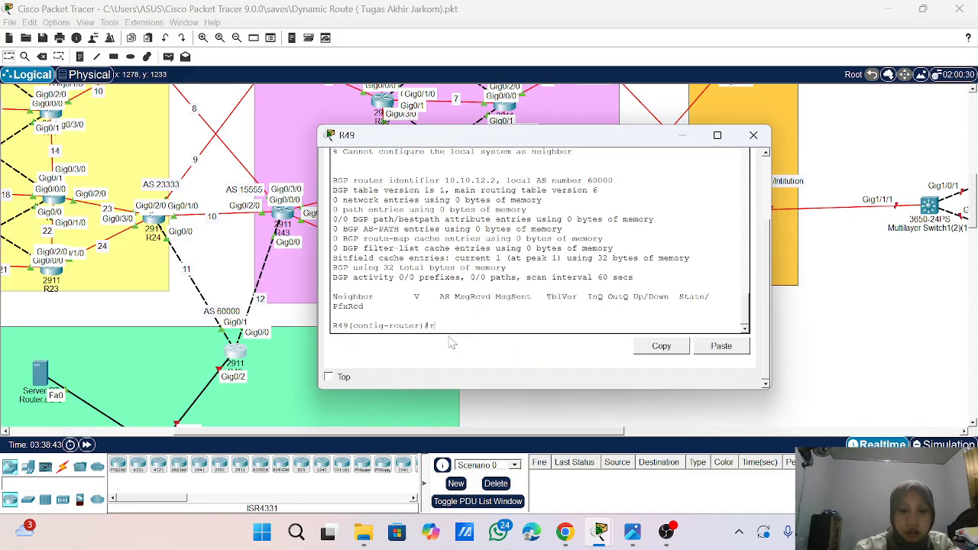
{"action": "type", "text": "ed"}
{"action": "key", "text": "Tab"}
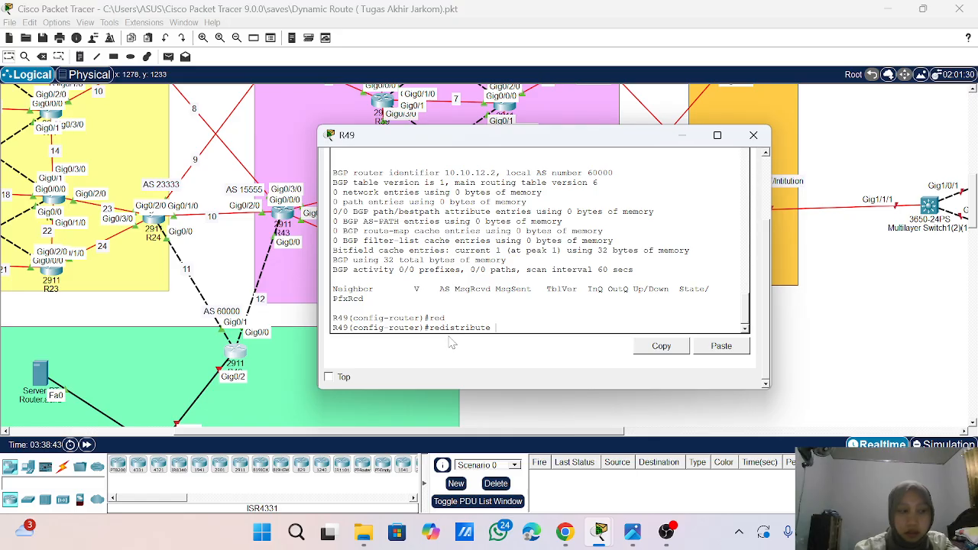
{"action": "type", "text": "ospf"}
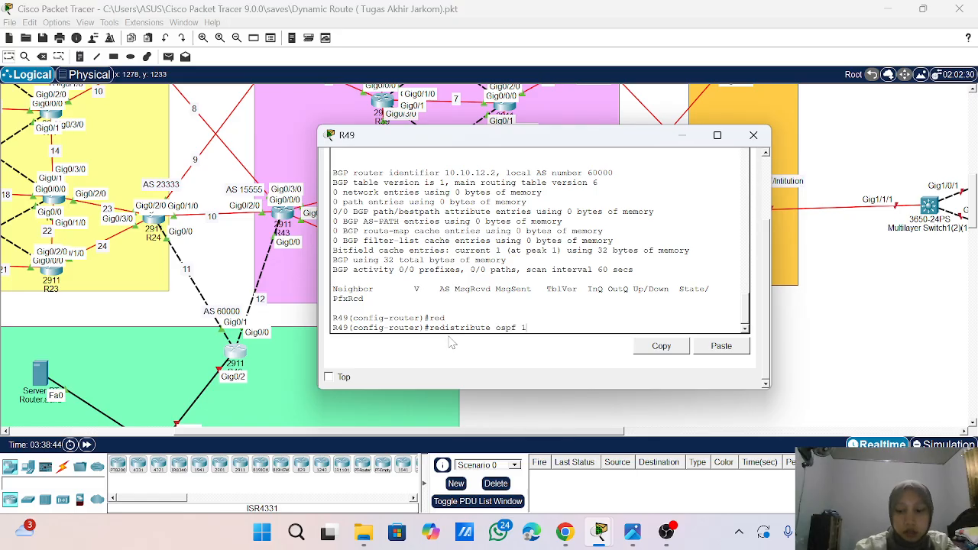
{"action": "type", "text": " 1"}
{"action": "key", "text": "Return"}
{"action": "key", "text": "Return"}
{"action": "key", "text": "Return"}
{"action": "key", "text": "Return"}
- Display R49's BGP summary again to check the neighbors after adding OSPF redistribution
{"action": "type", "text": "d"}
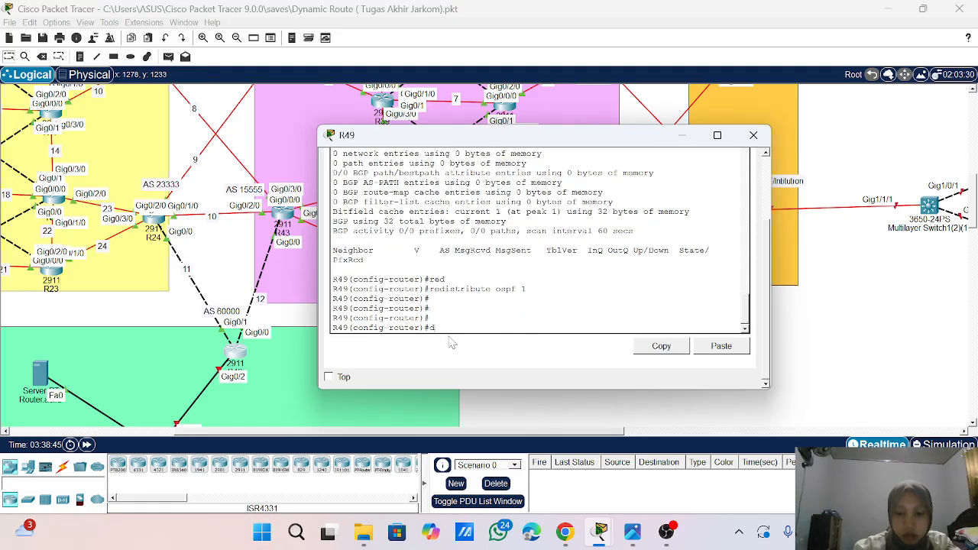
{"action": "type", "text": "o sho o"}
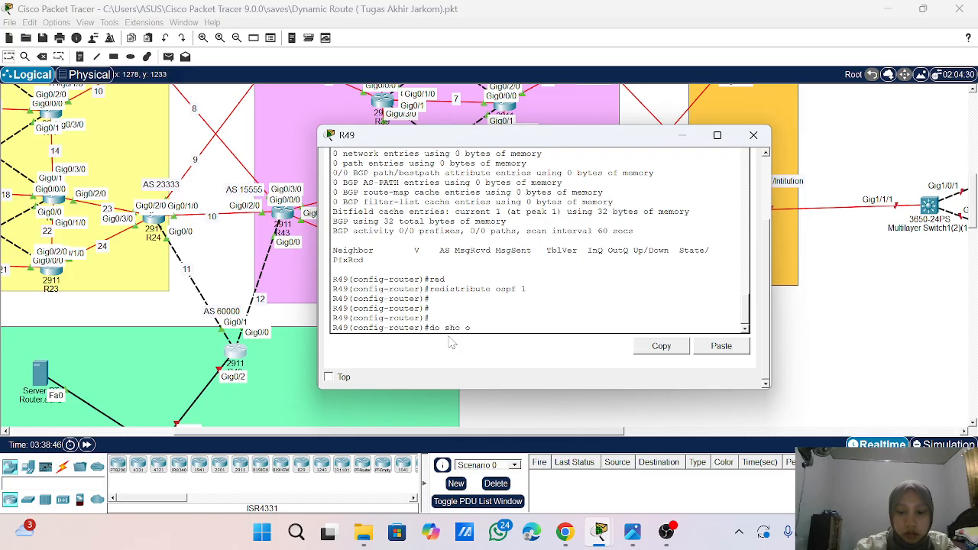
{"action": "key", "text": "BackSpace"}
{"action": "type", "text": "ip "}
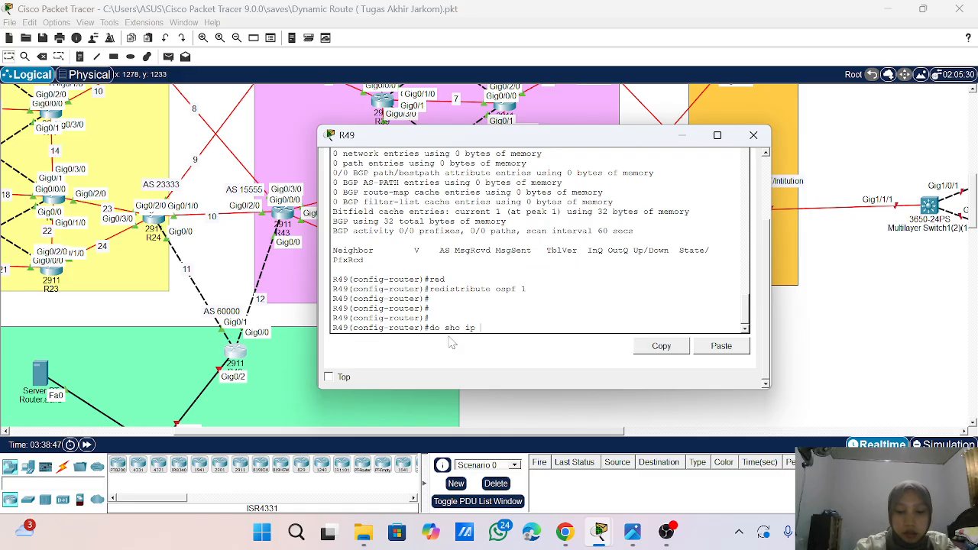
{"action": "type", "text": "bgp dsu\\\\"}
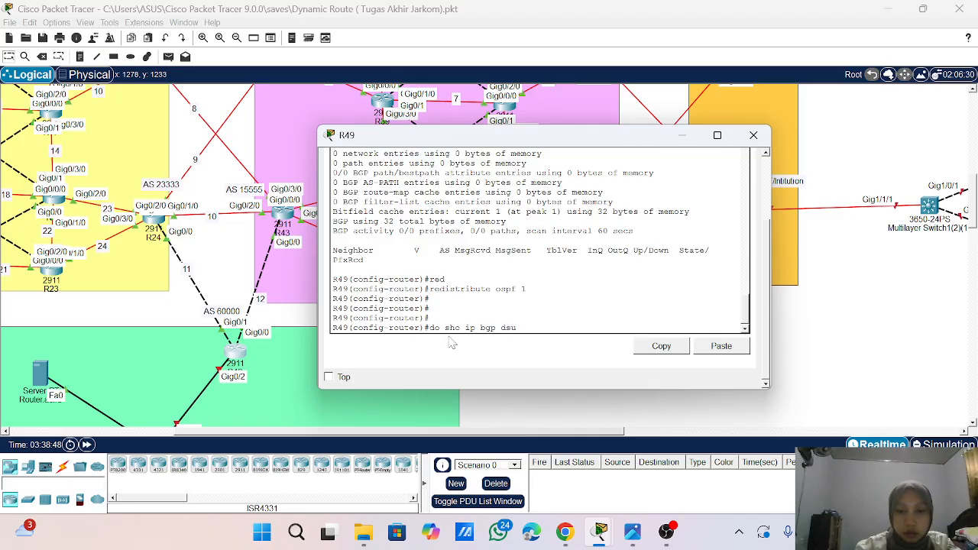
{"action": "key", "text": "BackSpace"}
{"action": "key", "text": "BackSpace"}
{"action": "key", "text": "BackSpace"}
{"action": "key", "text": "BackSpace"}
{"action": "key", "text": "BackSpace"}
{"action": "type", "text": "su"}
{"action": "key", "text": "Return"}
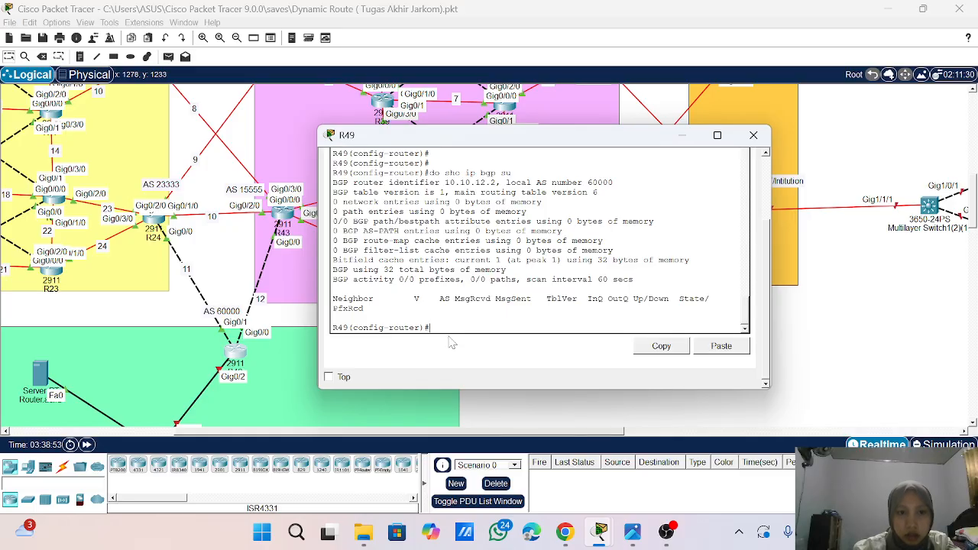
- Recall an earlier command from R49's command history
{"action": "key", "text": "Up"}
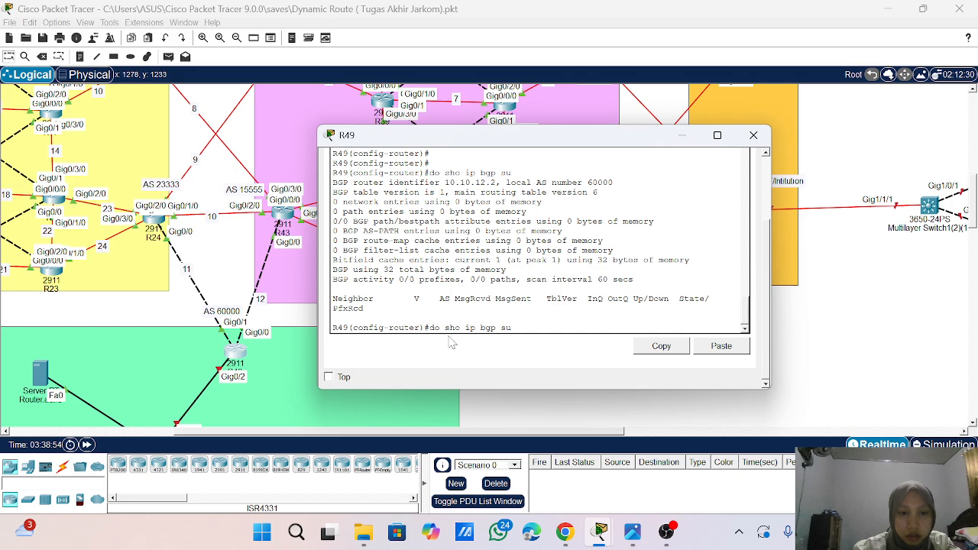
{"action": "key", "text": "Up"}
{"action": "key", "text": "Up"}
{"action": "key", "text": "Up"}
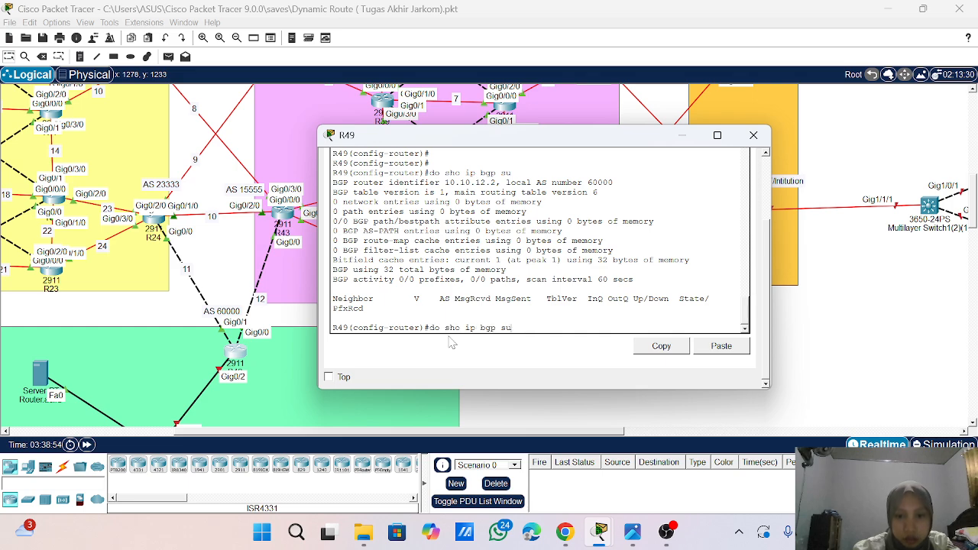
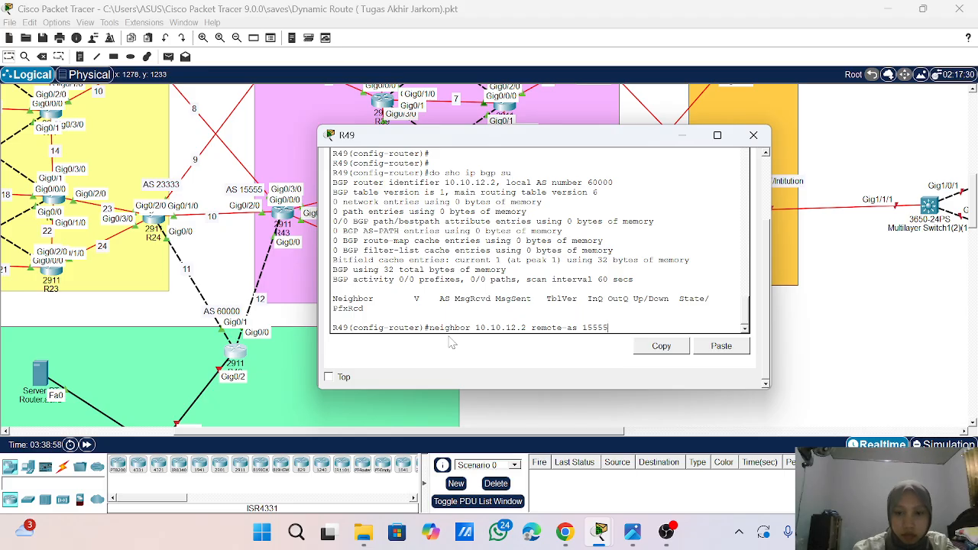
- Try to define 10.10.12.2 as a BGP neighbor with remote-as 15555 on R49
{"action": "key", "text": "Return"}
{"action": "scroll", "coordinate": [451, 342], "scroll_direction": "up", "scroll_amount": 1}
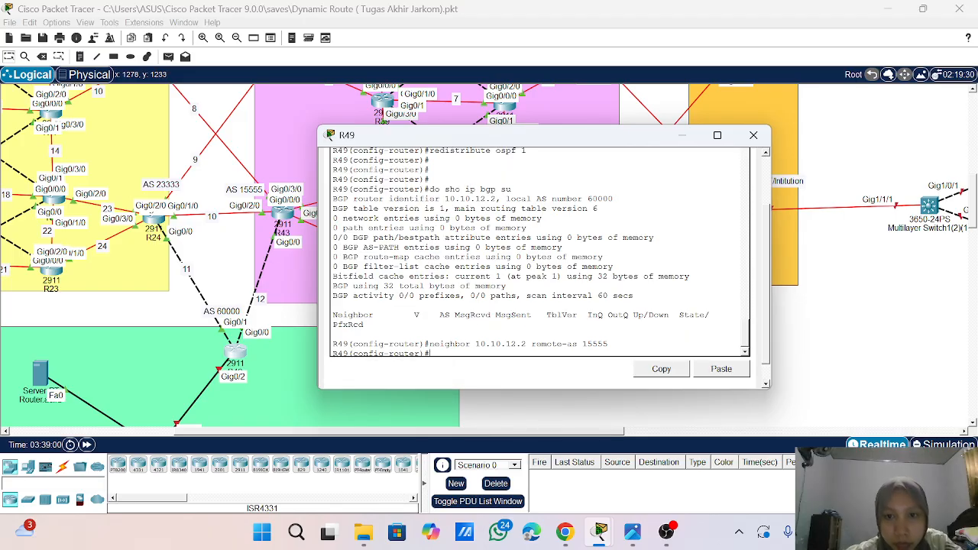
{"action": "scroll", "coordinate": [540, 252], "scroll_direction": "down", "scroll_amount": 1}
{"action": "scroll", "coordinate": [539, 268], "scroll_direction": "down", "scroll_amount": 1}
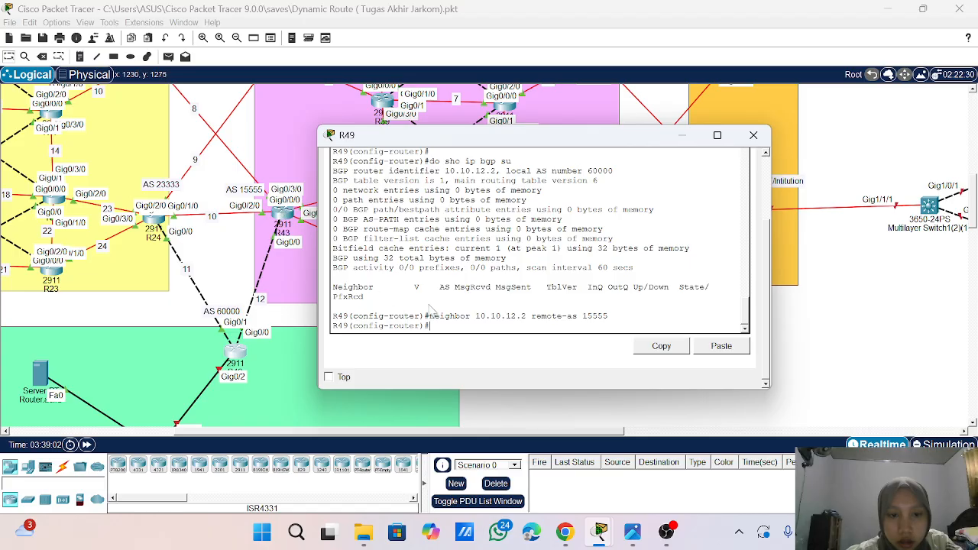
- Keep R49's window on top, open R43's console and arrange the two windows side by side
{"action": "left_click", "coordinate": [329, 378]}
{"action": "left_click", "coordinate": [290, 223]}
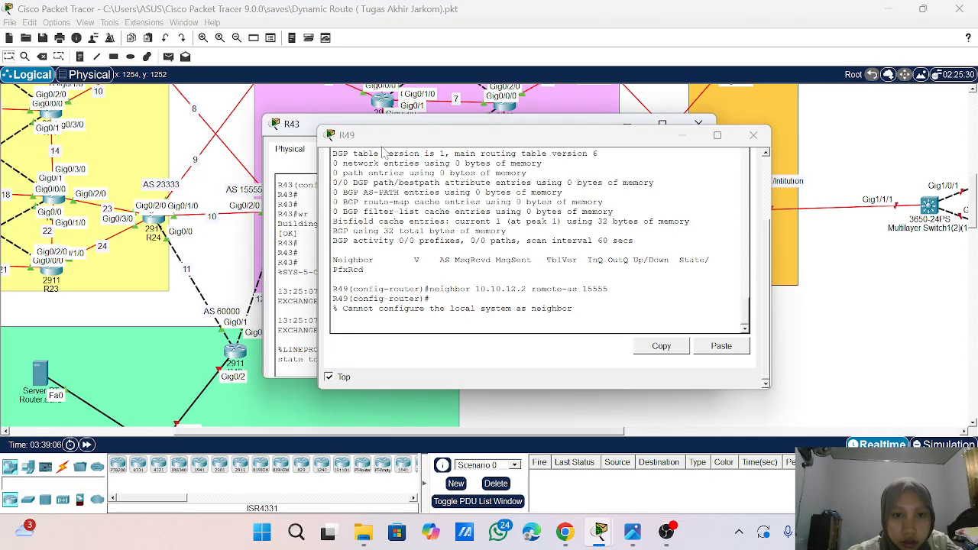
{"action": "left_click_drag", "start_coordinate": [382, 147], "coordinate": [78, 165]}
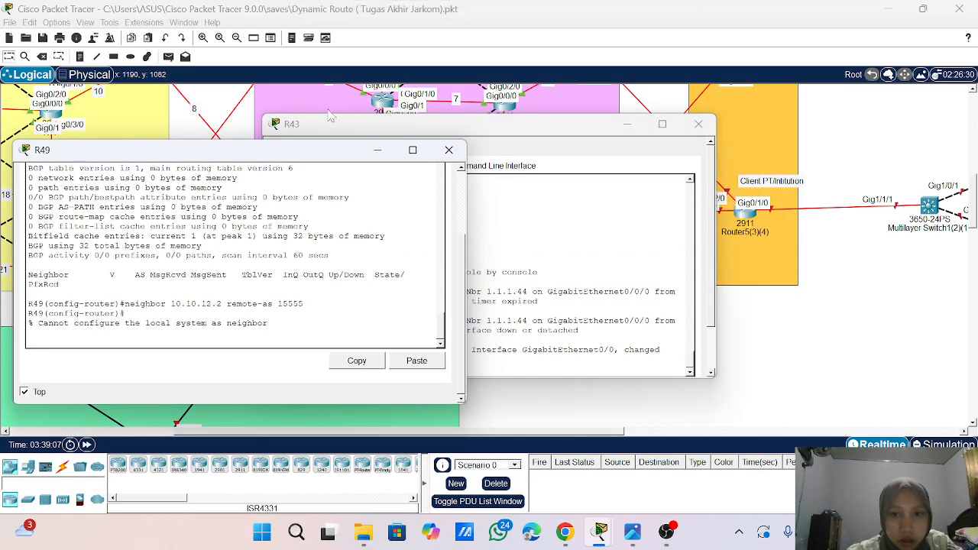
{"action": "left_click", "coordinate": [412, 124]}
{"action": "left_click_drag", "start_coordinate": [644, 124], "coordinate": [621, 128]}
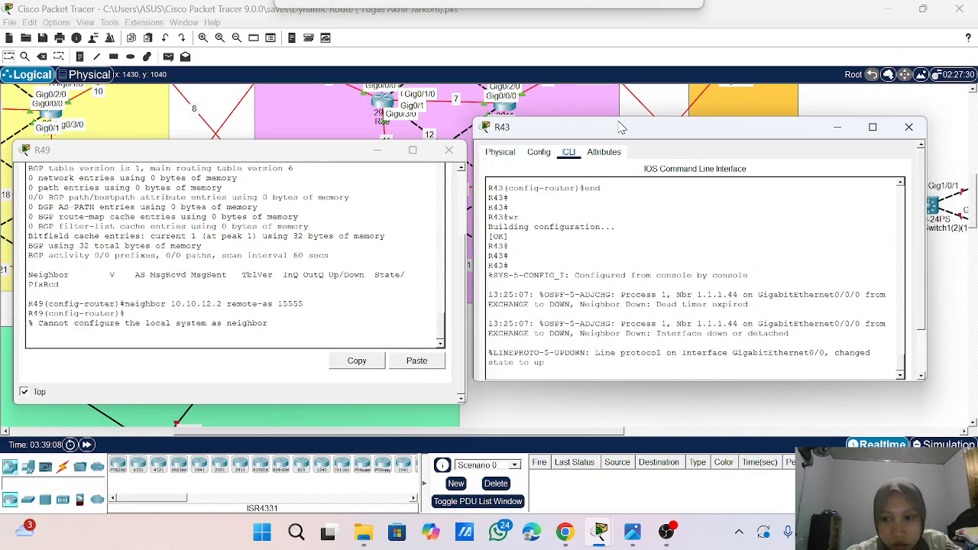
{"action": "left_click_drag", "start_coordinate": [622, 128], "coordinate": [633, 107]}
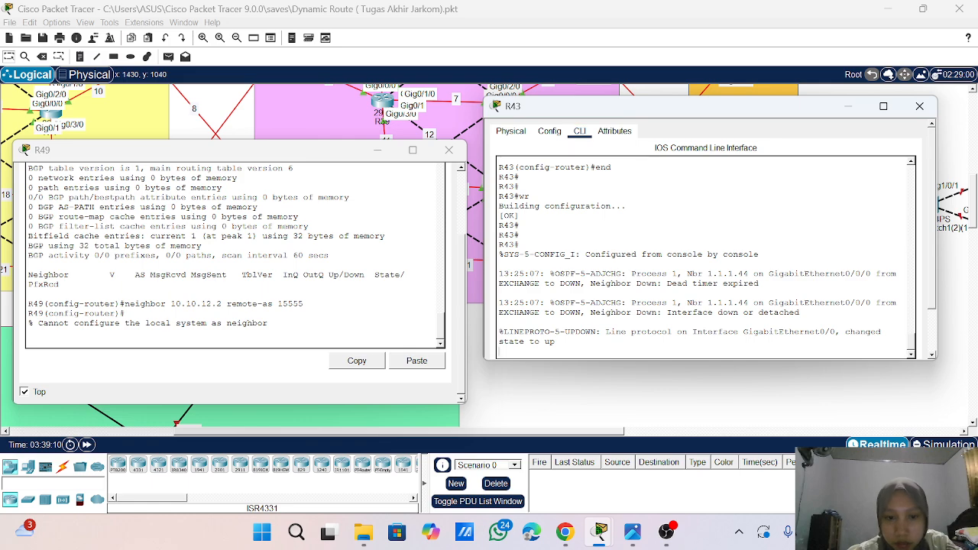
- Get a clean prompt on R49 and list its BGP neighbors with do sho ip bgp su
{"action": "left_click", "coordinate": [197, 333]}
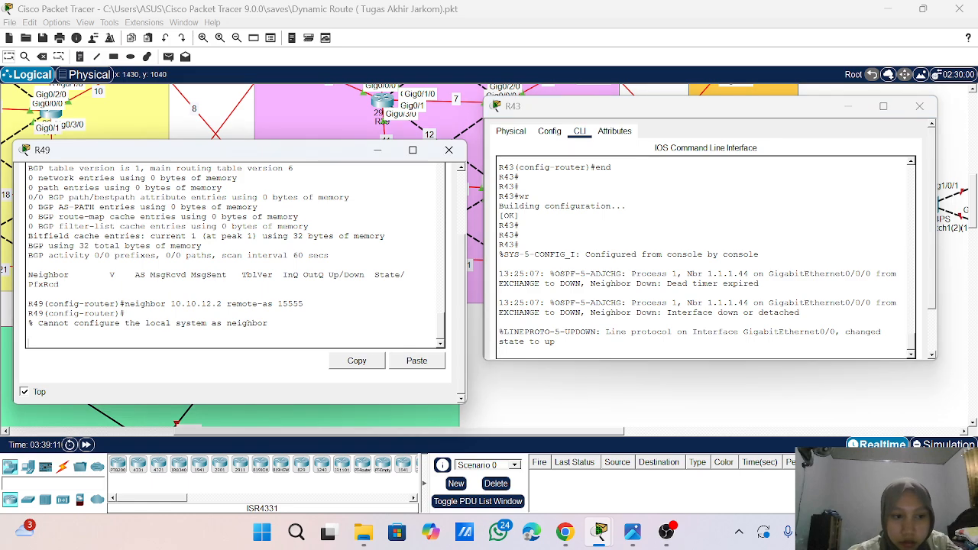
{"action": "key", "text": "Return"}
{"action": "key", "text": "Return"}
{"action": "key", "text": "Return"}
{"action": "key", "text": "Return"}
{"action": "type", "text": "di"}
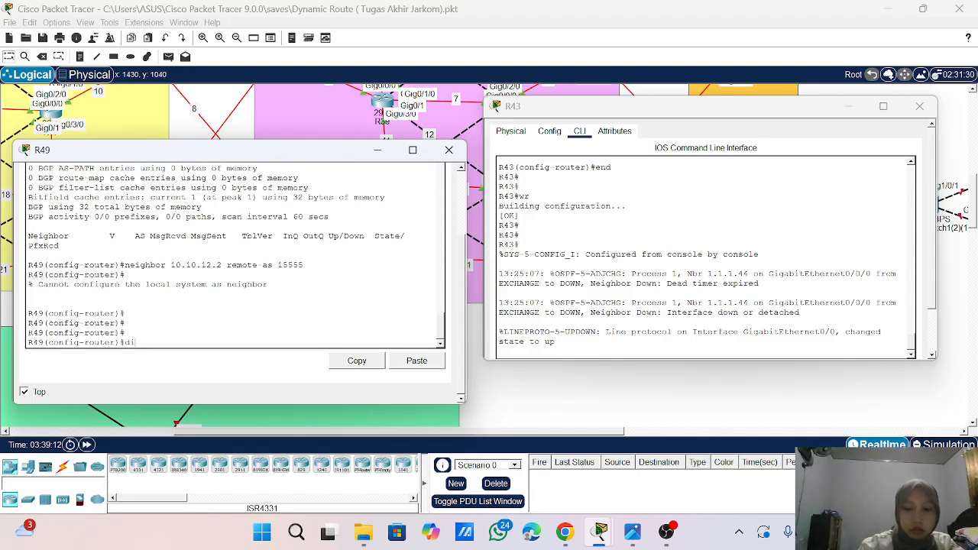
{"action": "key", "text": "BackSpace"}
{"action": "type", "text": "o"}
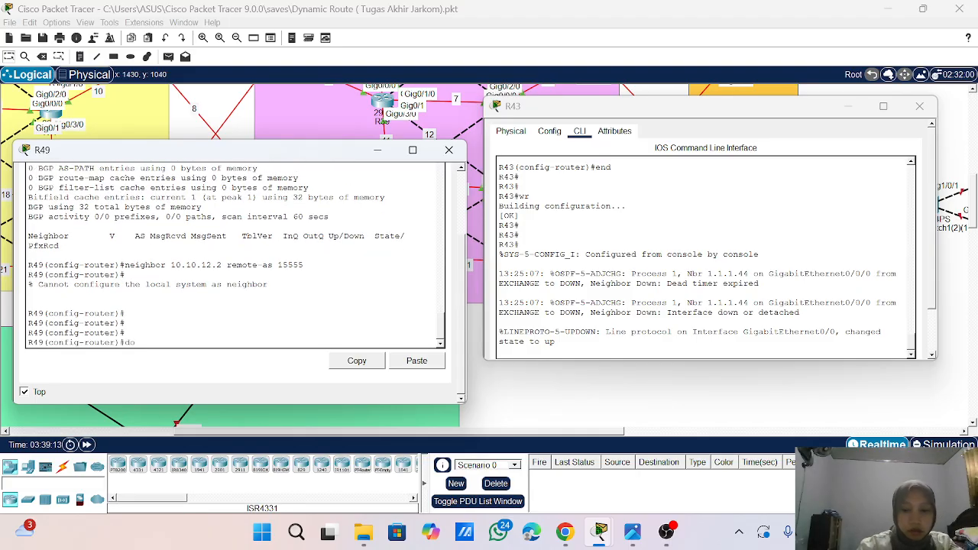
{"action": "type", "text": " sho ip"}
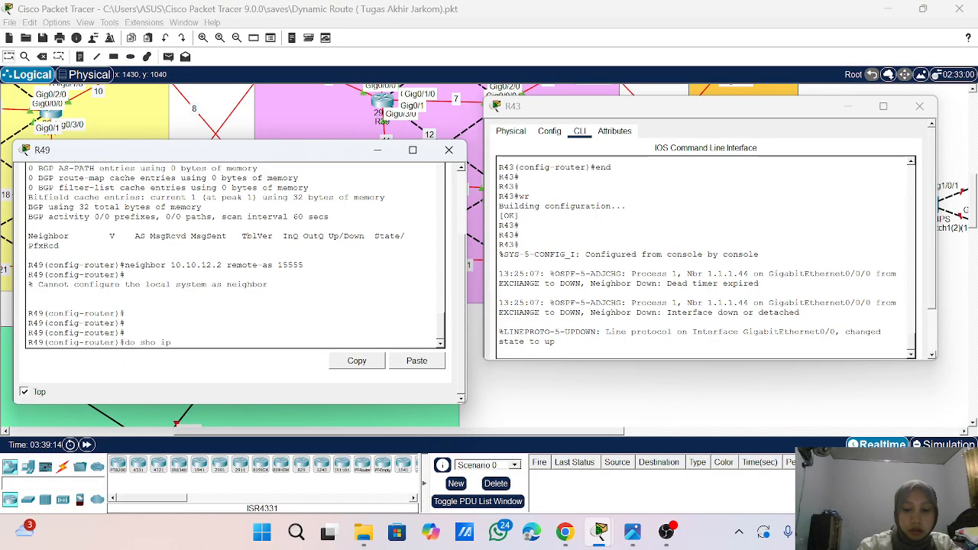
{"action": "type", "text": " bgp su"}
{"action": "key", "text": "Return"}
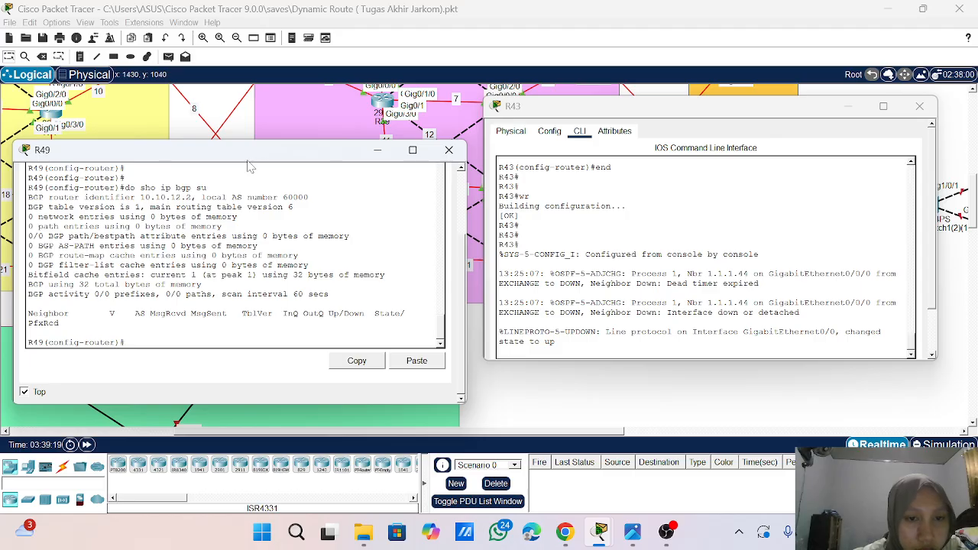
- Examine the earlier BGP summary in R43's console and compare its neighbor entries with R49's output
{"action": "left_click_drag", "start_coordinate": [248, 158], "coordinate": [282, 79]}
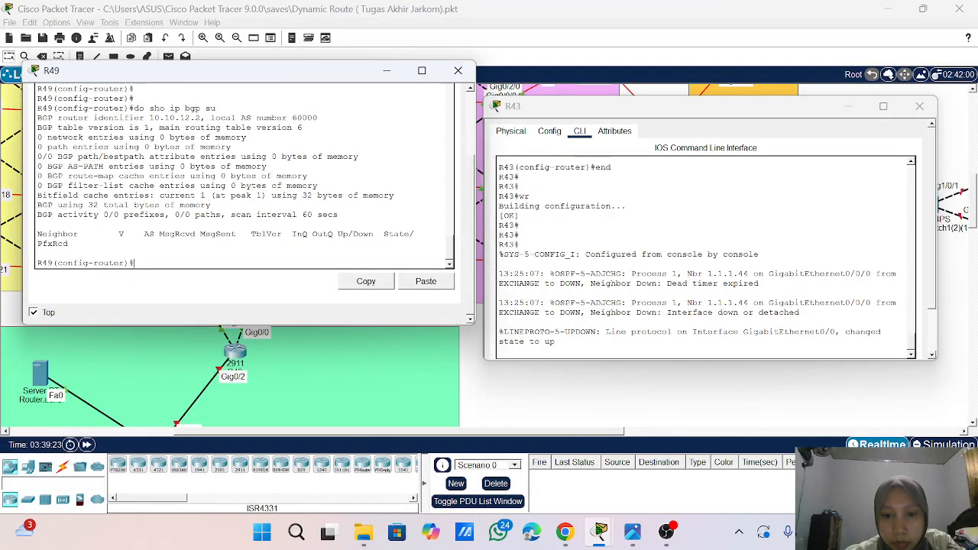
{"action": "left_click", "coordinate": [614, 313]}
{"action": "key", "text": "Return"}
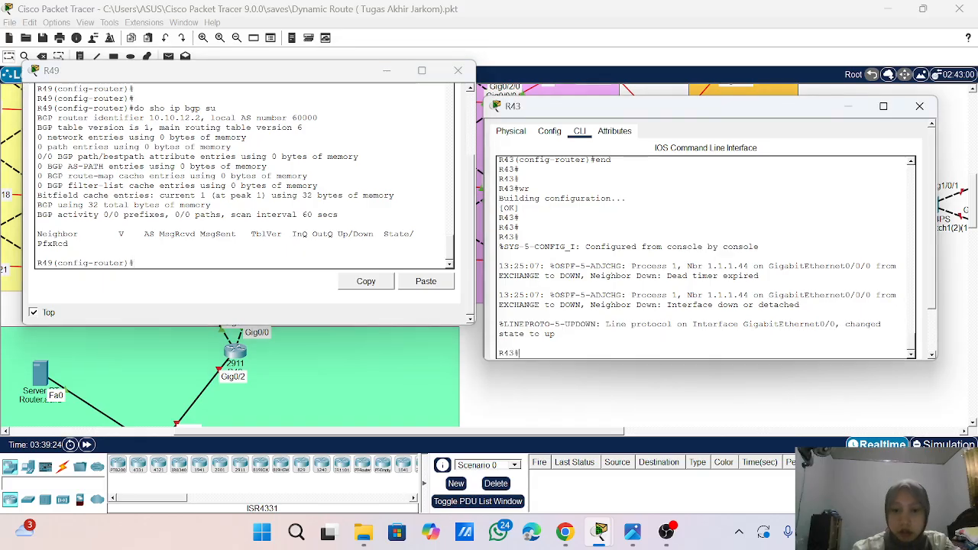
{"action": "scroll", "coordinate": [703, 256], "scroll_direction": "up", "scroll_amount": 4}
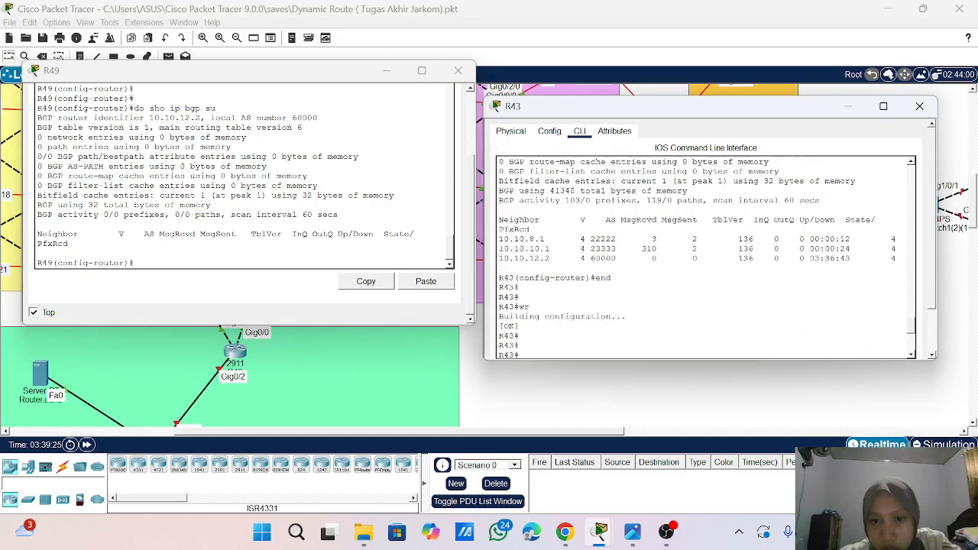
{"action": "scroll", "coordinate": [707, 258], "scroll_direction": "up", "scroll_amount": 1}
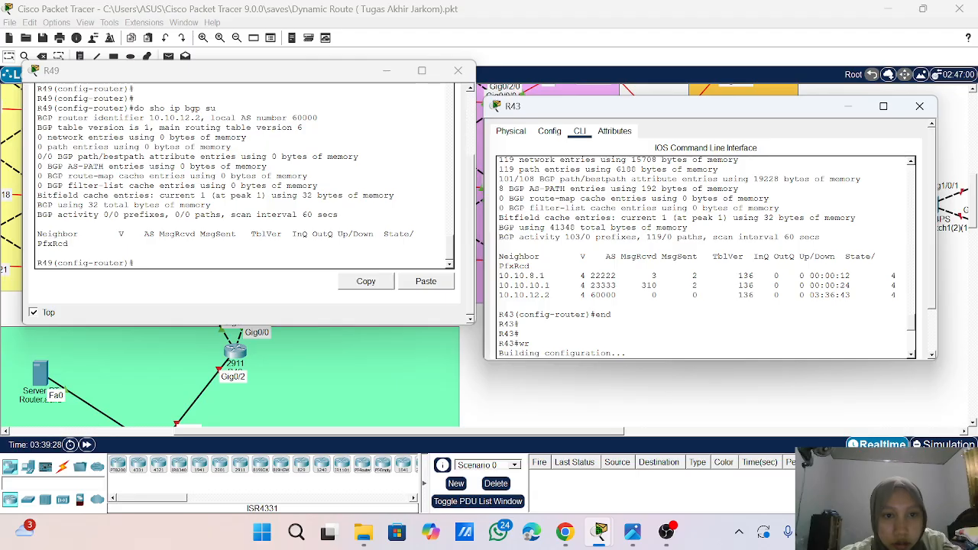
{"action": "scroll", "coordinate": [245, 176], "scroll_direction": "up", "scroll_amount": 3}
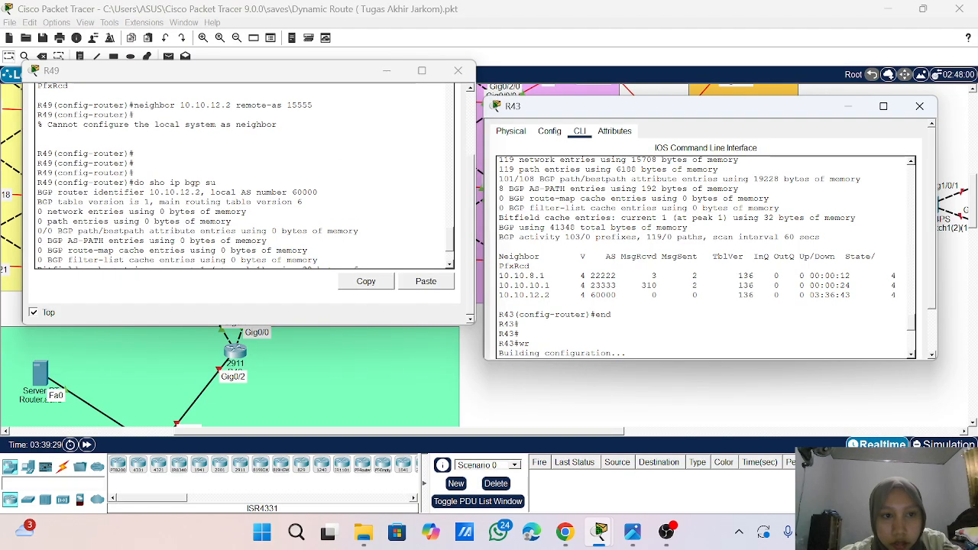
{"action": "scroll", "coordinate": [245, 176], "scroll_direction": "down", "scroll_amount": 3}
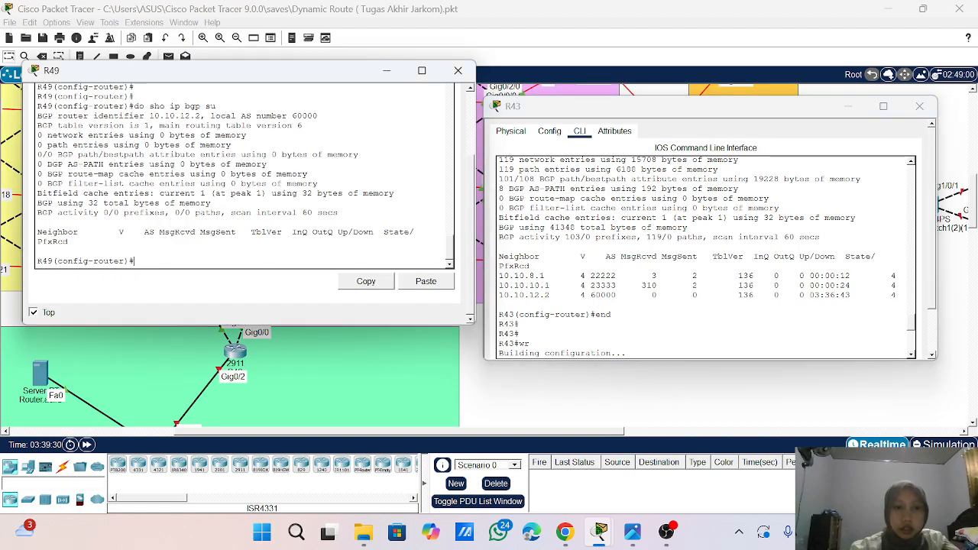
- Define 10.10.12.1 as a BGP neighbor of R49 with remote-as 15555, reusing the earlier neighbor command
{"action": "key", "text": "Up"}
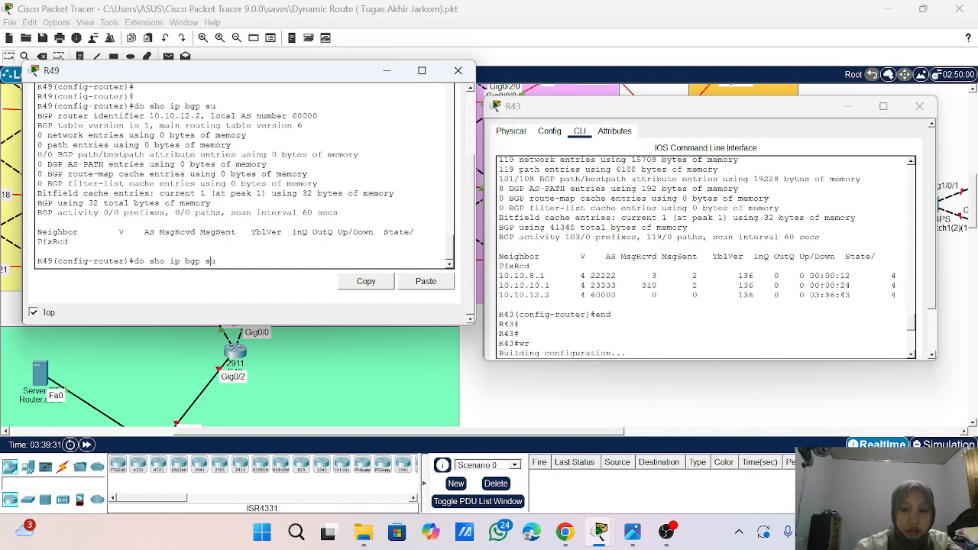
{"action": "key", "text": "Up"}
{"action": "key", "text": "Down"}
{"action": "key", "text": "Up"}
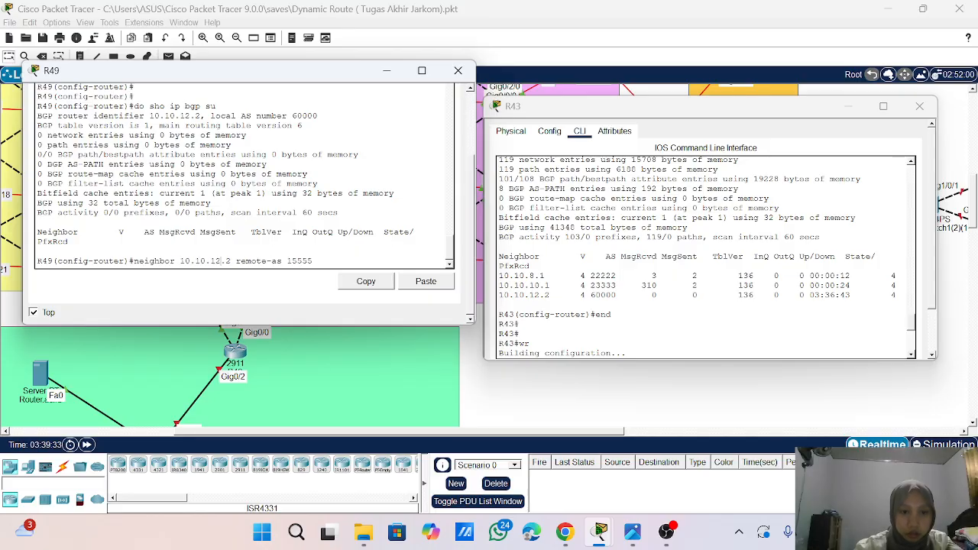
{"action": "key", "text": "BackSpace"}
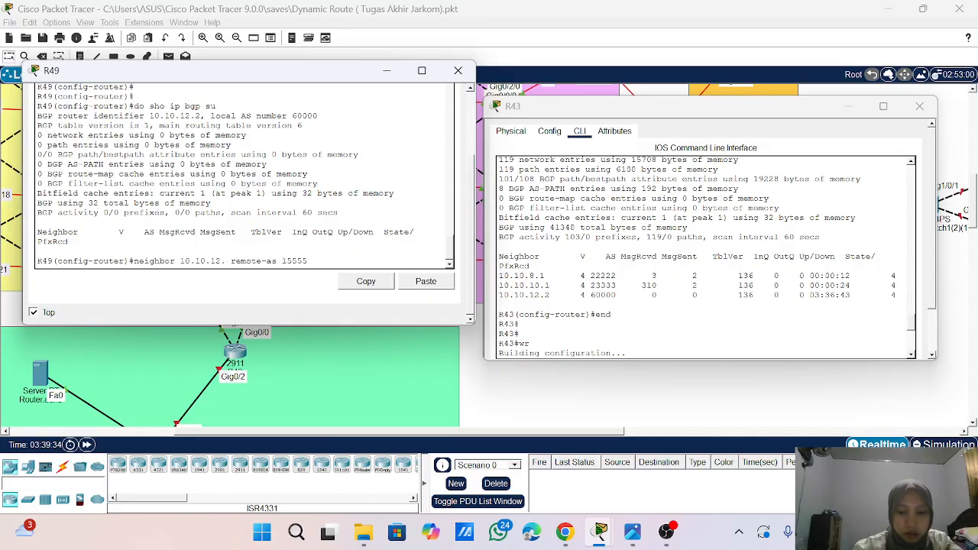
{"action": "type", "text": "1"}
{"action": "key", "text": "Return"}
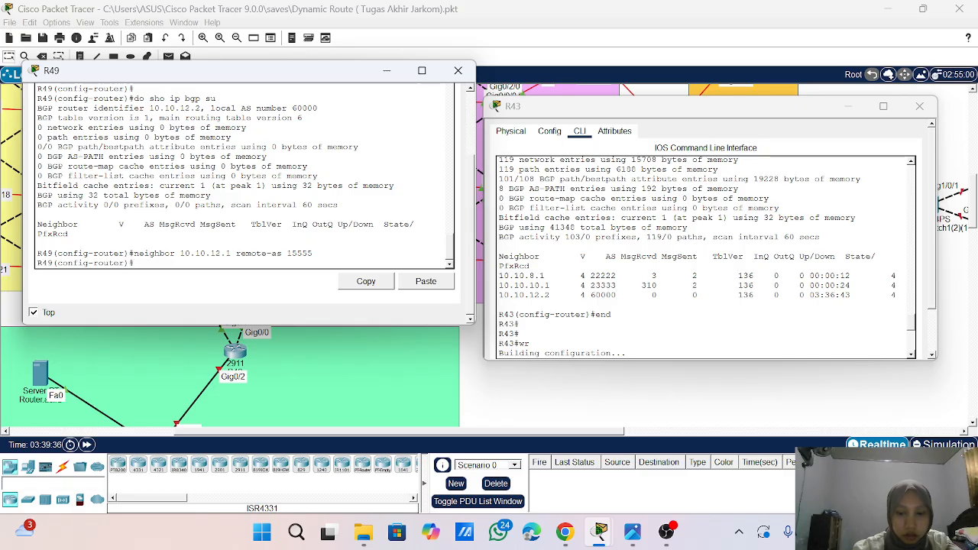
- Check R49's BGP summary for the 10.10.12.1 neighbor, look over the topology links, and close R43's window
{"action": "key", "text": "Up"}
{"action": "key", "text": "Up"}
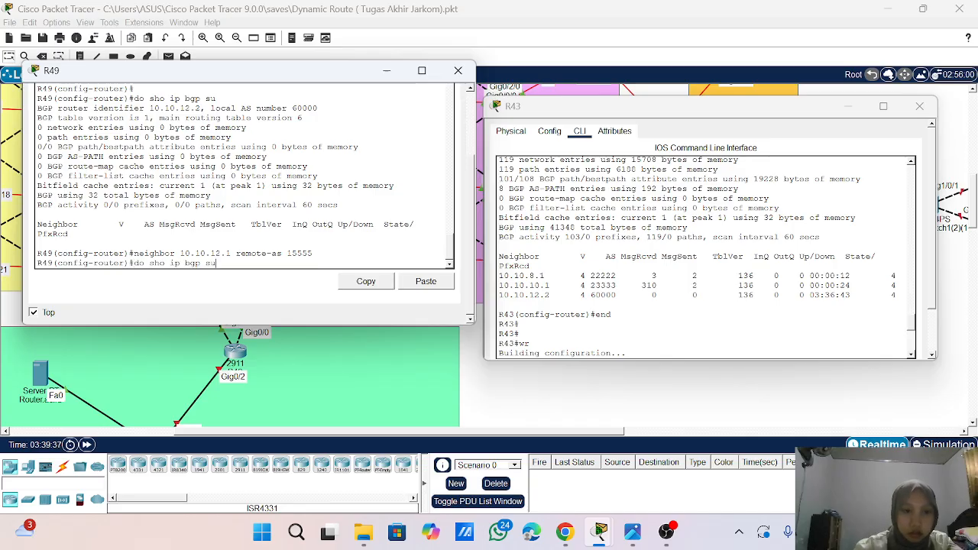
{"action": "key", "text": "Return"}
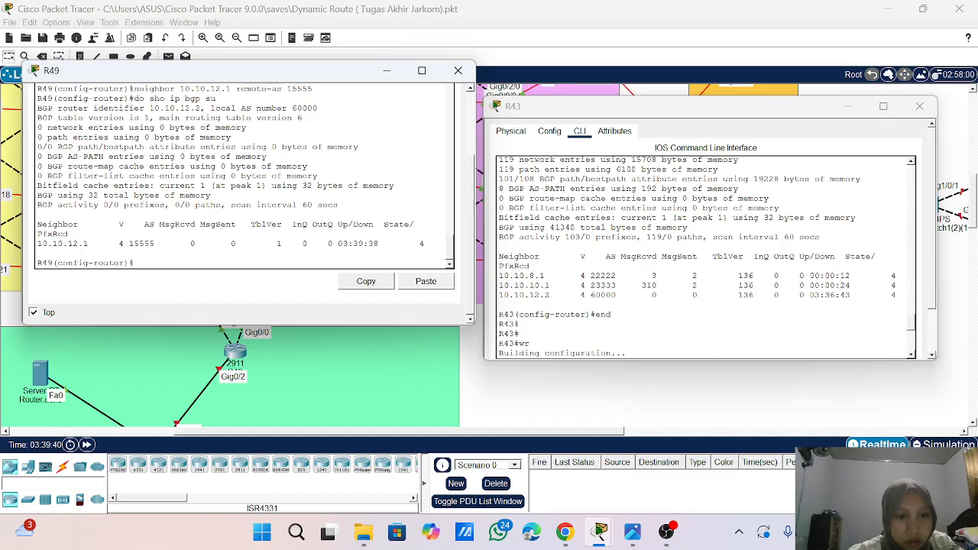
{"action": "scroll", "coordinate": [246, 342], "scroll_direction": "up", "scroll_amount": 5}
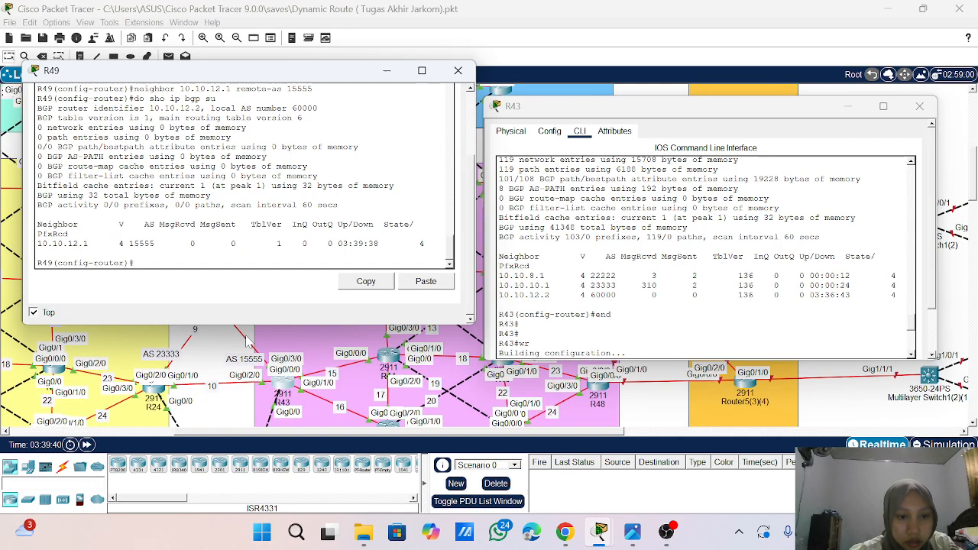
{"action": "scroll", "coordinate": [246, 342], "scroll_direction": "down", "scroll_amount": 2}
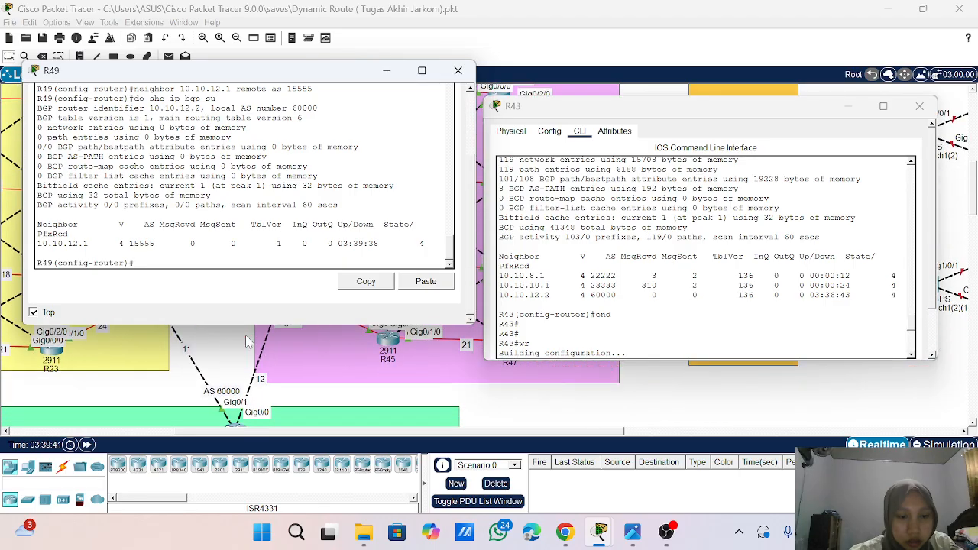
{"action": "scroll", "coordinate": [705, 259], "scroll_direction": "down", "scroll_amount": 10}
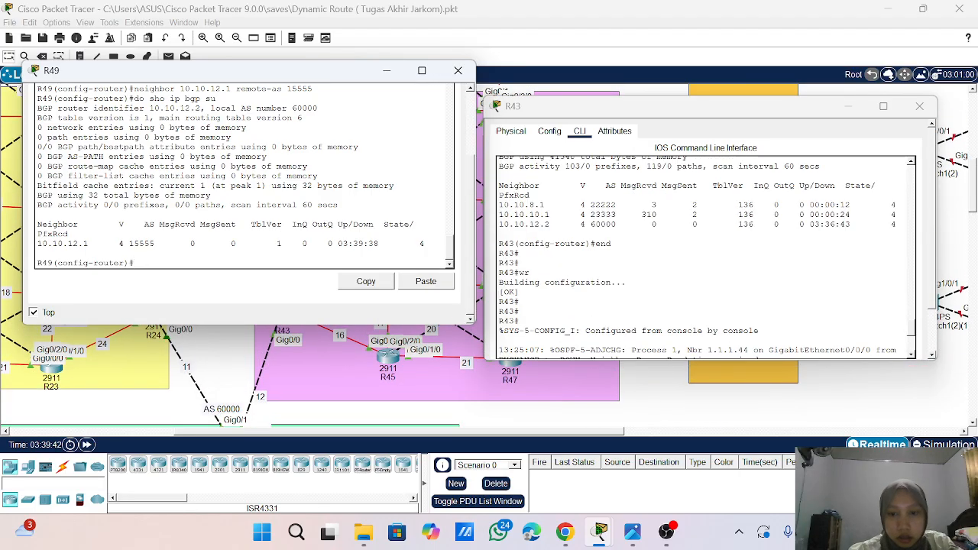
{"action": "left_click", "coordinate": [920, 105]}
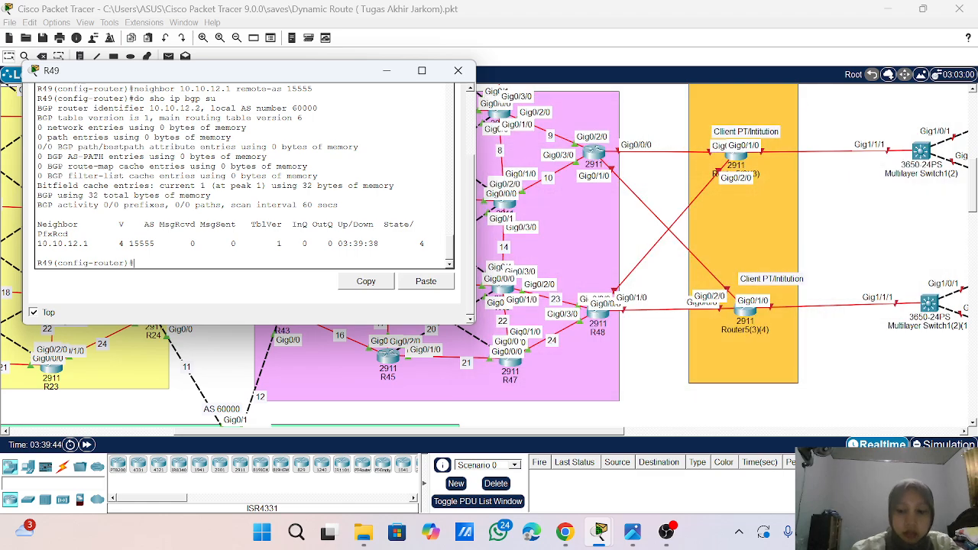
- Reuse R49's last BGP neighbor command with remote-as 15555, changing the neighbor address to 10.10.11.1
{"action": "key", "text": "Up"}
{"action": "key", "text": "Up"}
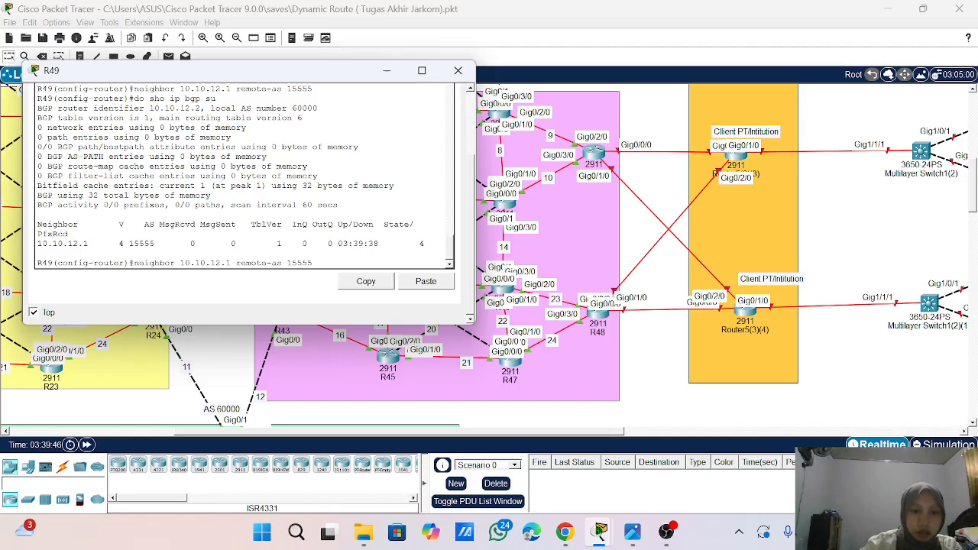
{"action": "key", "text": "BackSpace"}
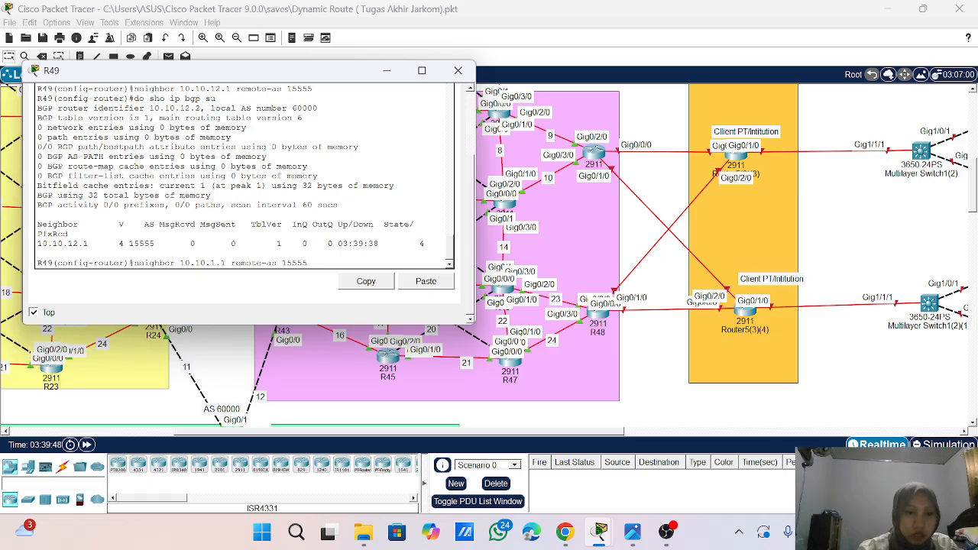
{"action": "type", "text": "1"}
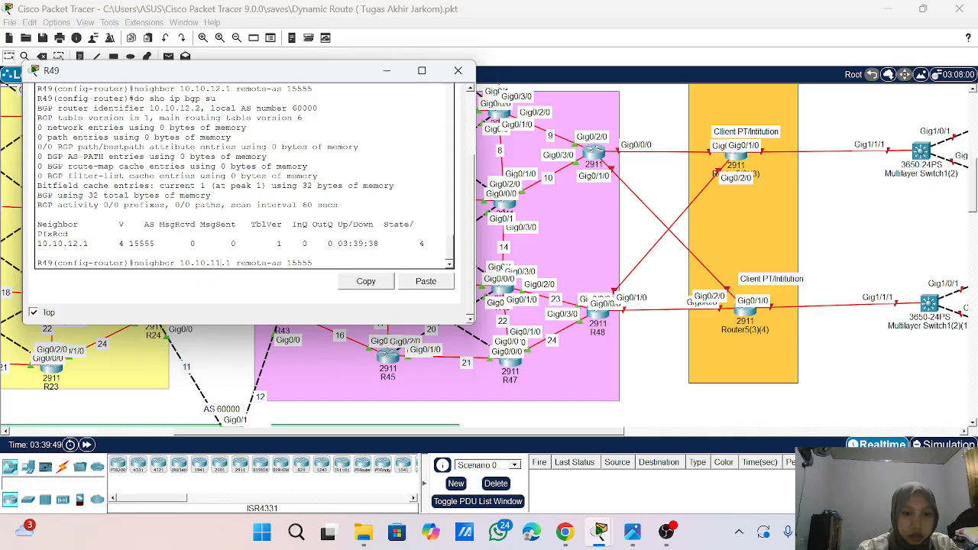
- Examine the topology around R24 and R43 and the earlier neighbor and network commands in R49's console
{"action": "scroll", "coordinate": [284, 342], "scroll_direction": "up", "scroll_amount": 2}
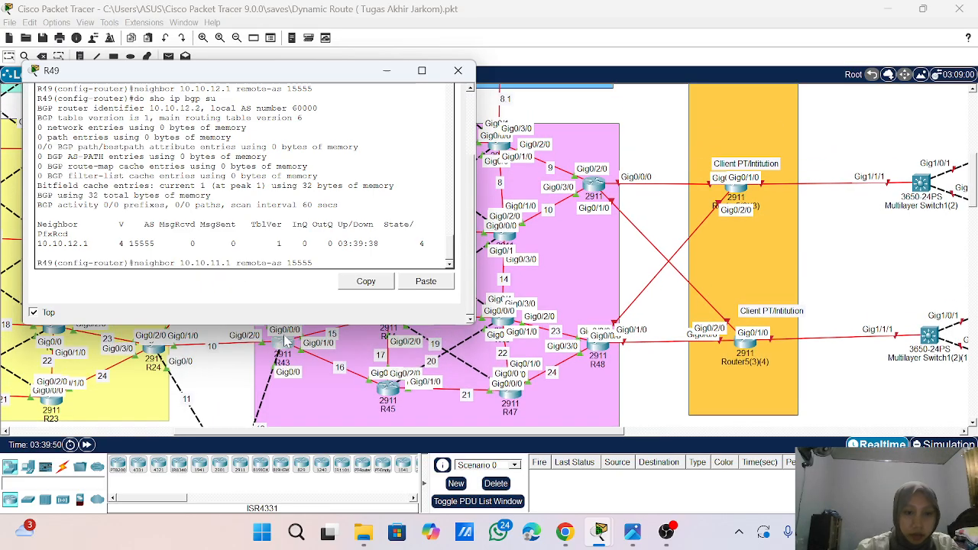
{"action": "scroll", "coordinate": [245, 175], "scroll_direction": "up", "scroll_amount": 10}
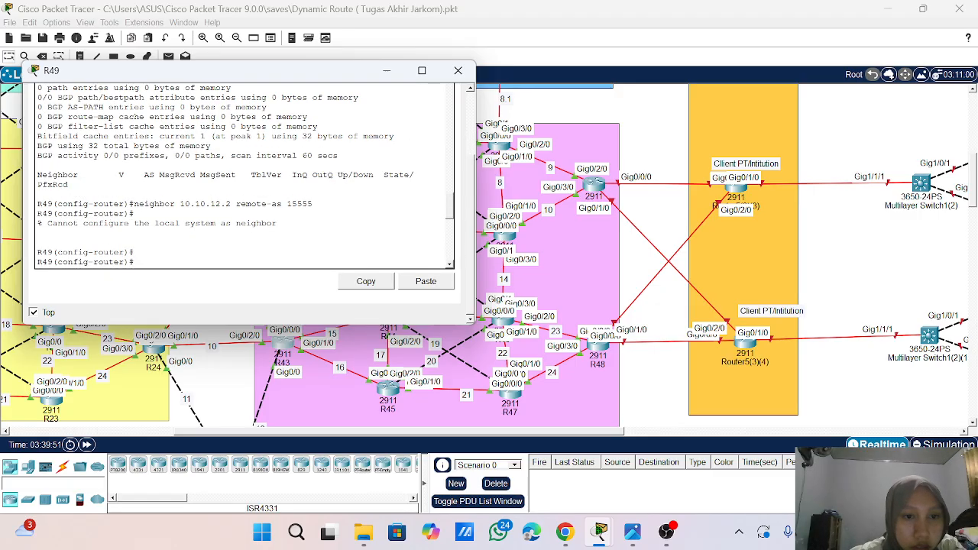
{"action": "scroll", "coordinate": [244, 176], "scroll_direction": "up", "scroll_amount": 3}
{"action": "scroll", "coordinate": [244, 176], "scroll_direction": "up", "scroll_amount": 3}
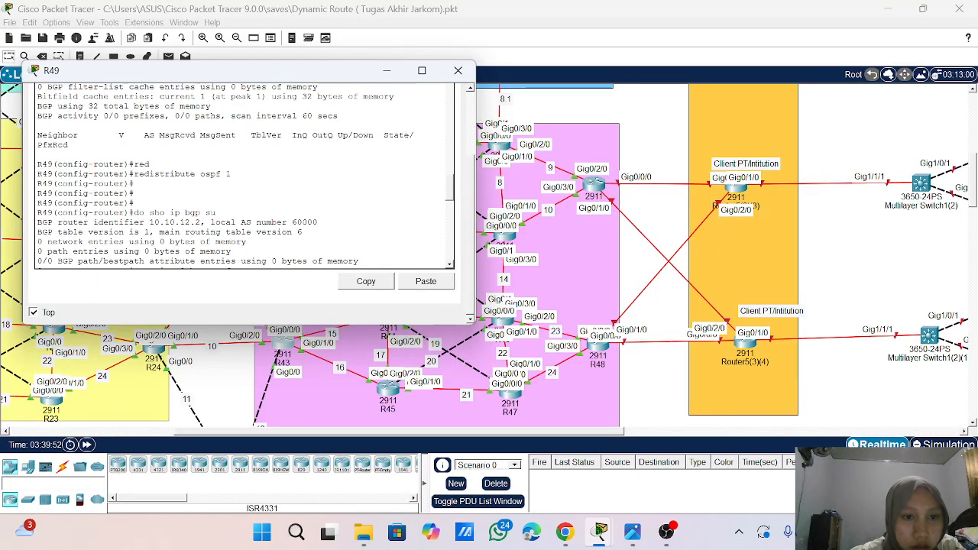
{"action": "scroll", "coordinate": [244, 176], "scroll_direction": "up", "scroll_amount": 8}
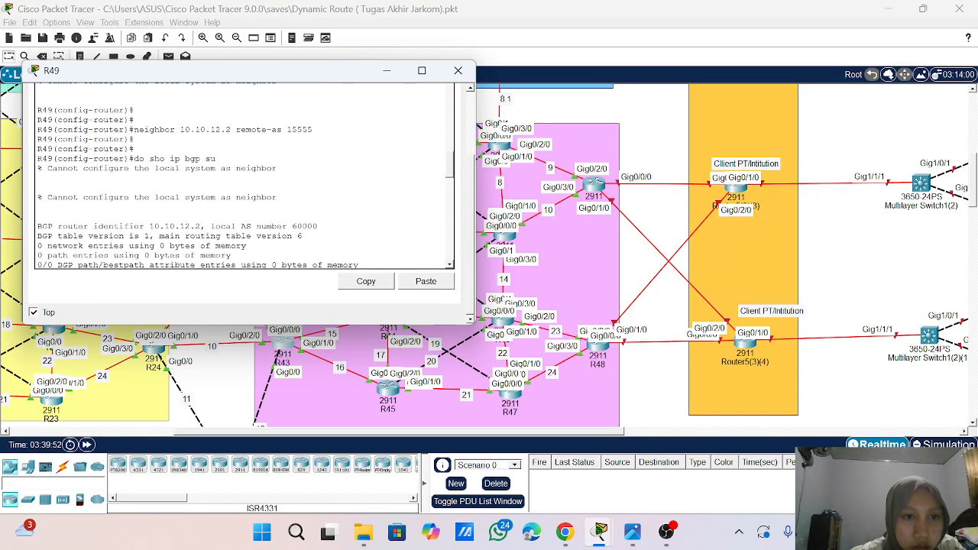
{"action": "scroll", "coordinate": [245, 176], "scroll_direction": "up", "scroll_amount": 3}
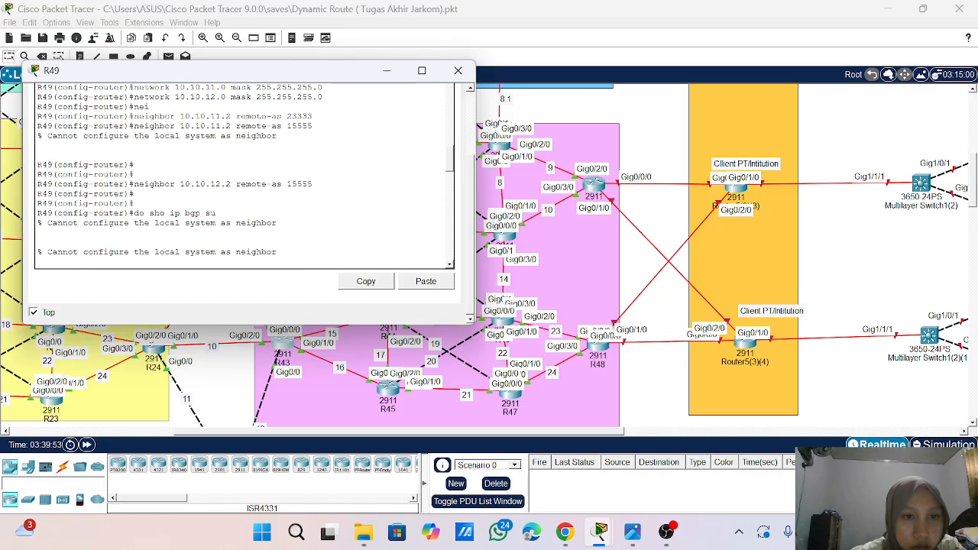
{"action": "scroll", "coordinate": [244, 176], "scroll_direction": "down", "scroll_amount": 5}
{"action": "scroll", "coordinate": [244, 176], "scroll_direction": "down", "scroll_amount": 10}
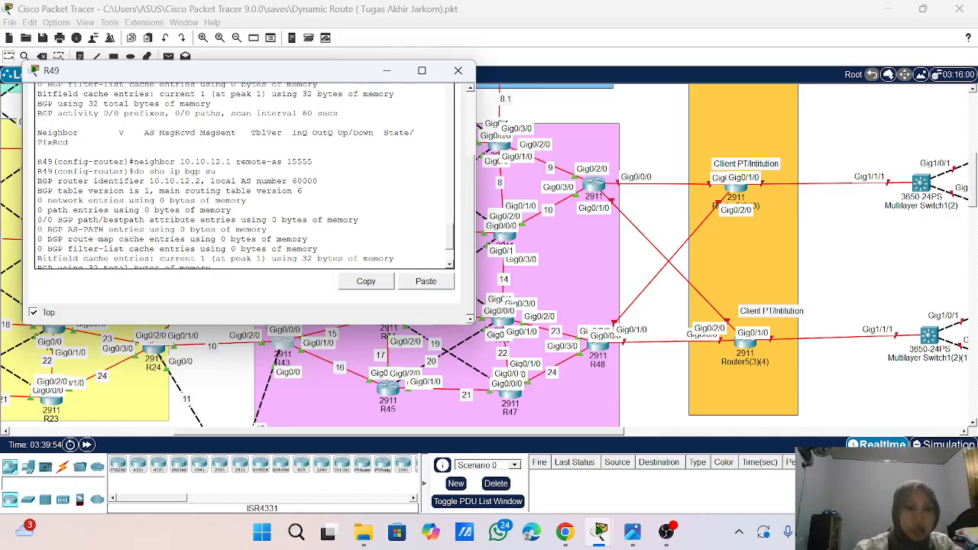
{"action": "scroll", "coordinate": [245, 176], "scroll_direction": "down", "scroll_amount": 3}
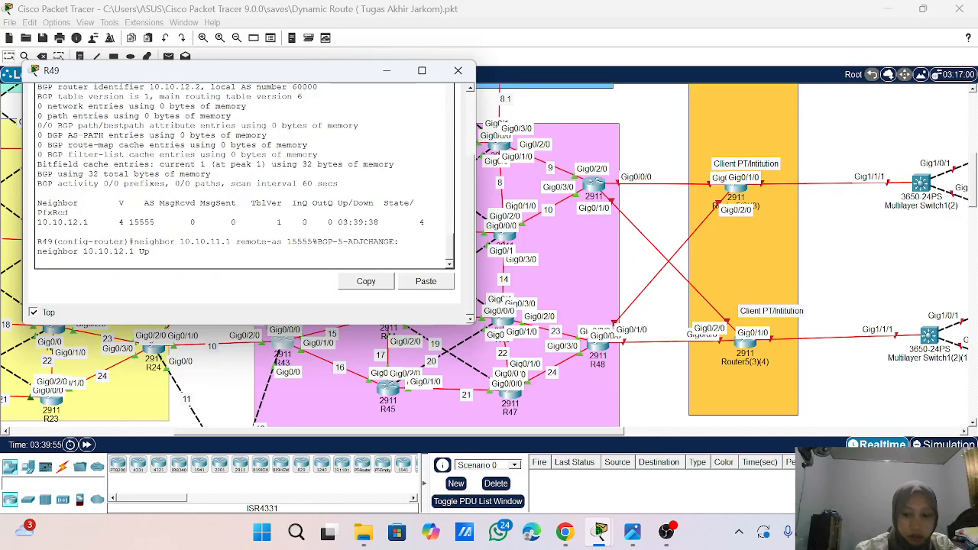
- Submit the 10.10.11.1 remote-as 15555 entry on R49 and remove it with no neighbor 10.10.11.1 remote-as 15555
{"action": "key", "text": "Return"}
{"action": "key", "text": "Return"}
{"action": "key", "text": "Up"}
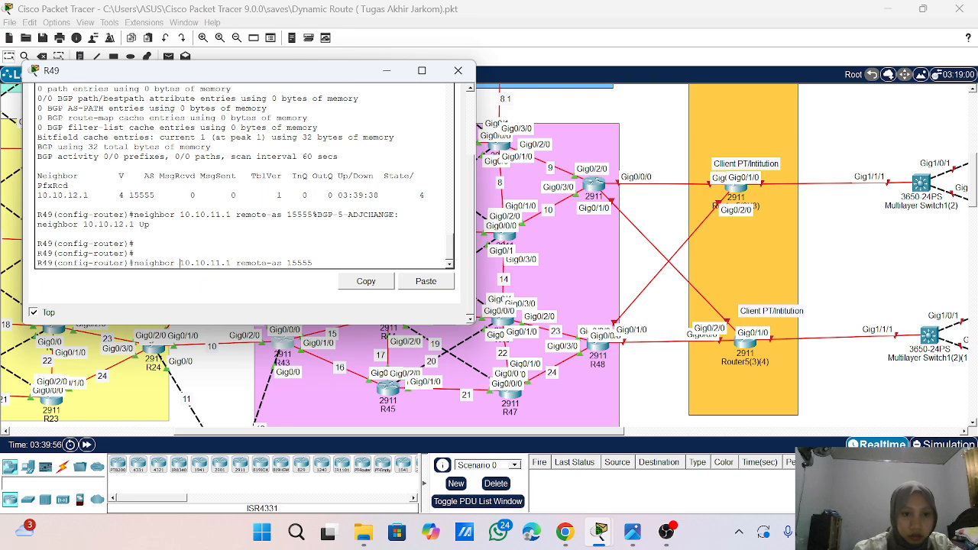
{"action": "type", "text": "no"}
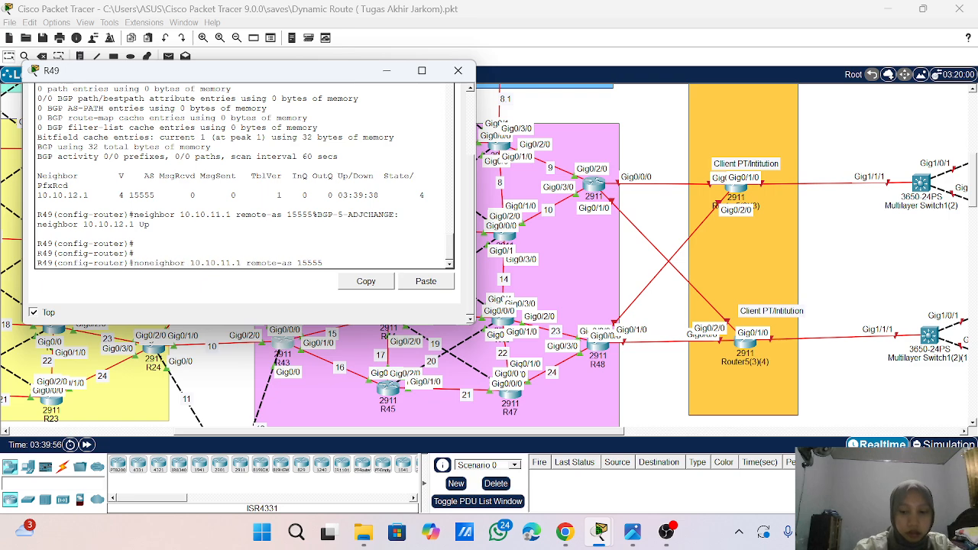
{"action": "key", "text": "Return"}
- Define 10.10.11.1 as a BGP neighbor of R49 with remote-as 23333, reusing the previous command without its no prefix
{"action": "key", "text": "Up"}
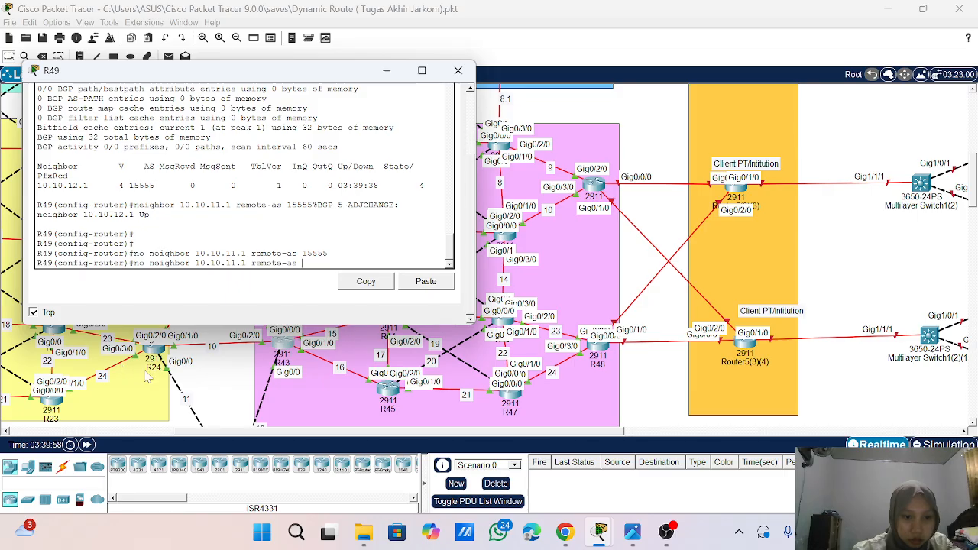
{"action": "scroll", "coordinate": [149, 376], "scroll_direction": "up", "scroll_amount": 2}
{"action": "scroll", "coordinate": [145, 371], "scroll_direction": "down", "scroll_amount": 1}
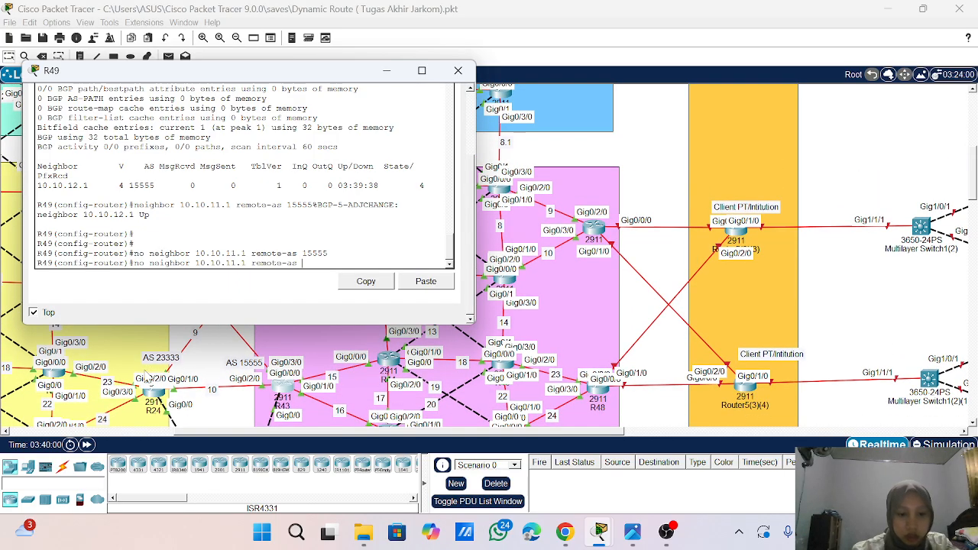
{"action": "type", "text": "23333"}
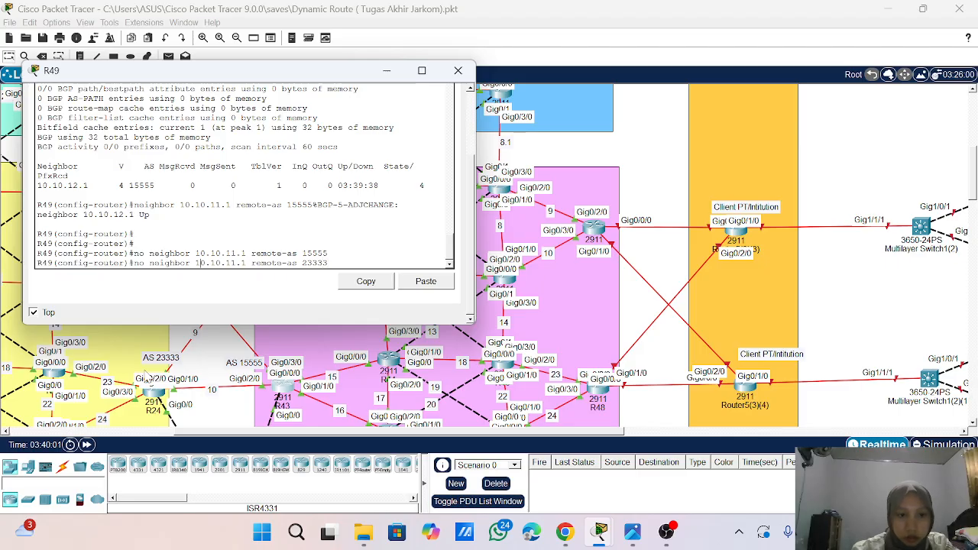
{"action": "key", "text": "Home"}
{"action": "key", "text": "Delete"}
{"action": "key", "text": "Delete"}
{"action": "key", "text": "Delete"}
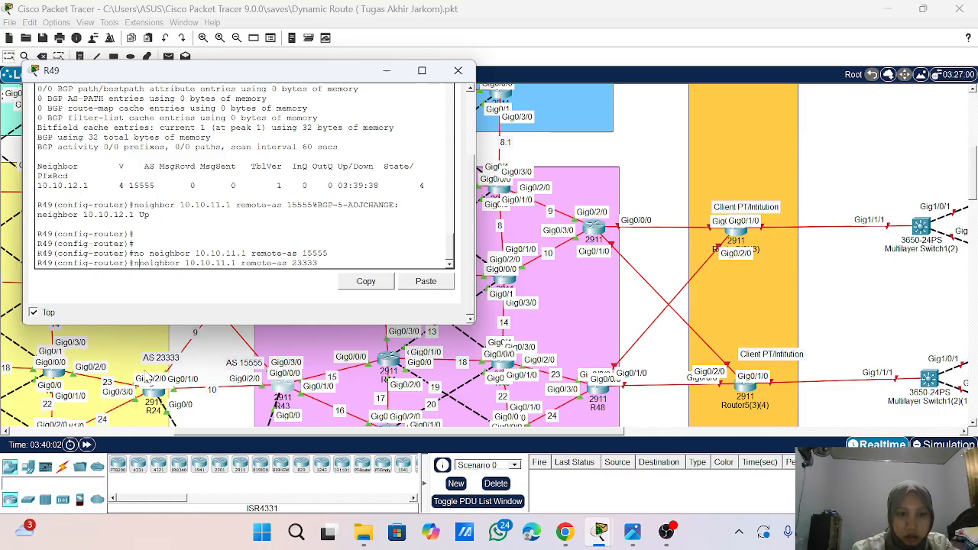
{"action": "key", "text": "Return"}
{"action": "key", "text": "Return"}
{"action": "key", "text": "Return"}
{"action": "key", "text": "Return"}
{"action": "key", "text": "Return"}
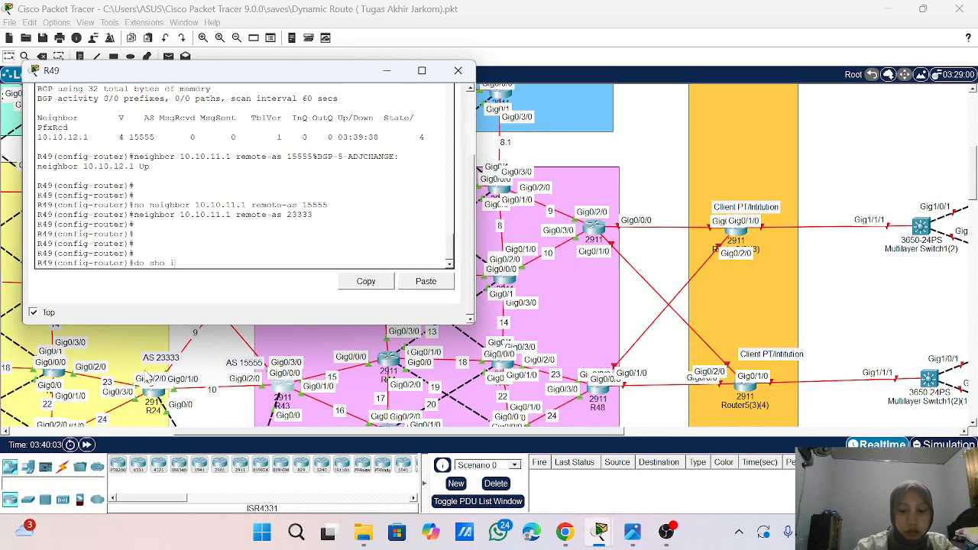
- Check R49's BGP neighbors with do sho ip bgp su and close its window
{"action": "type", "text": "do sho ip bgp "}
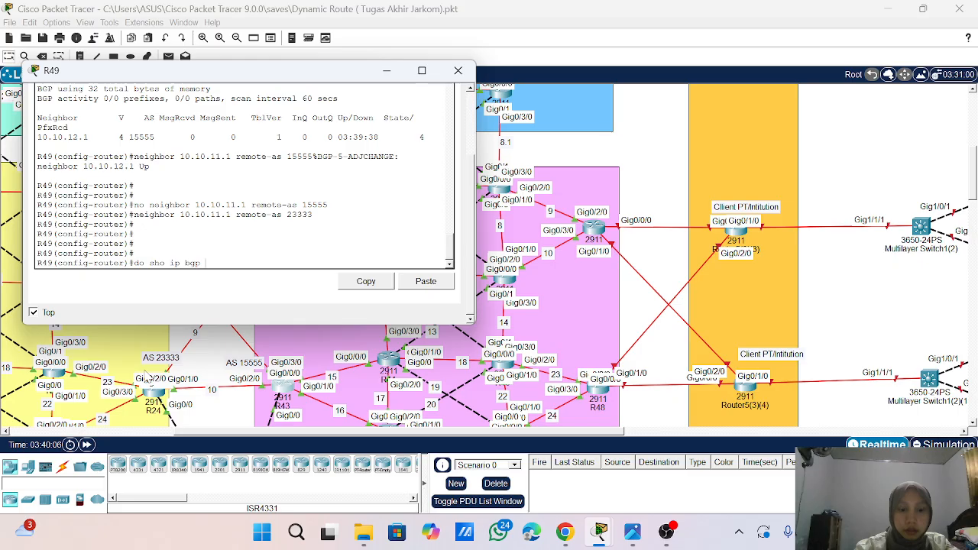
{"action": "type", "text": "su"}
{"action": "key", "text": "Return"}
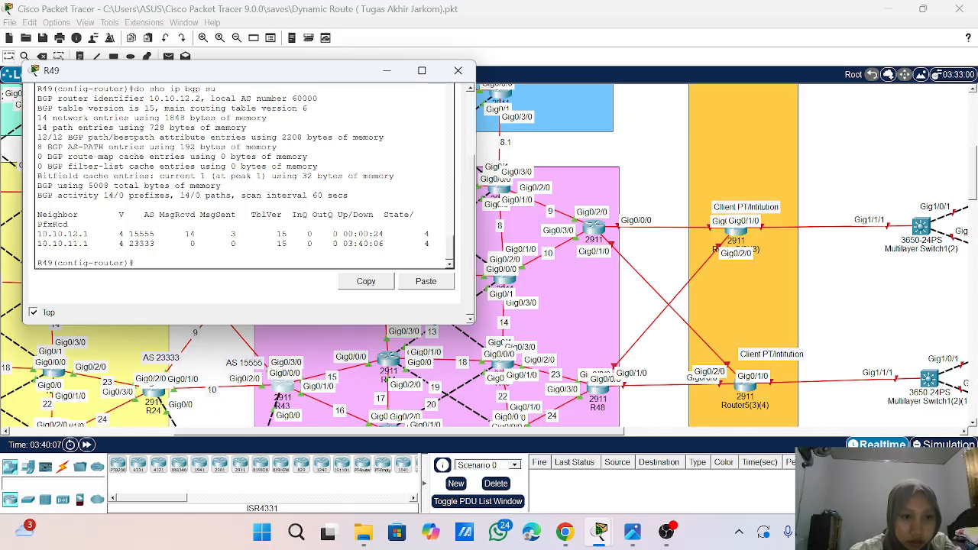
{"action": "scroll", "coordinate": [183, 367], "scroll_direction": "down", "scroll_amount": 2}
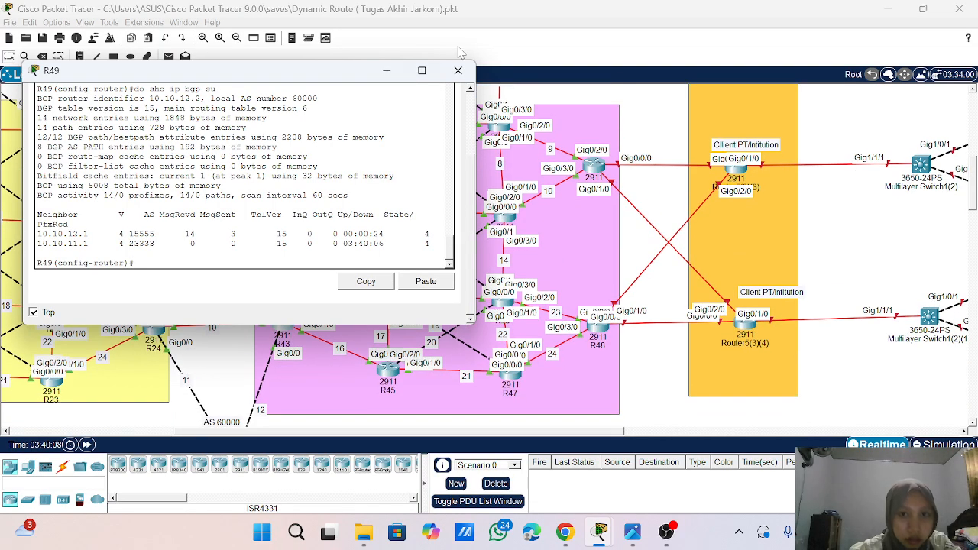
{"action": "left_click", "coordinate": [458, 70]}
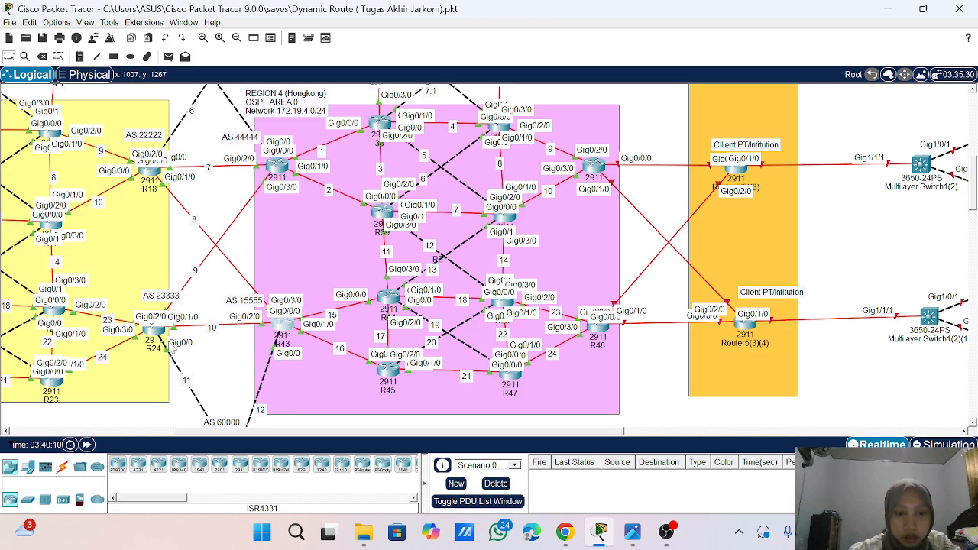
- Reopen R49's console and redistribute OSPF 1 into its BGP process with redistribute ospf 1
{"action": "scroll", "coordinate": [172, 348], "scroll_direction": "down", "scroll_amount": 3}
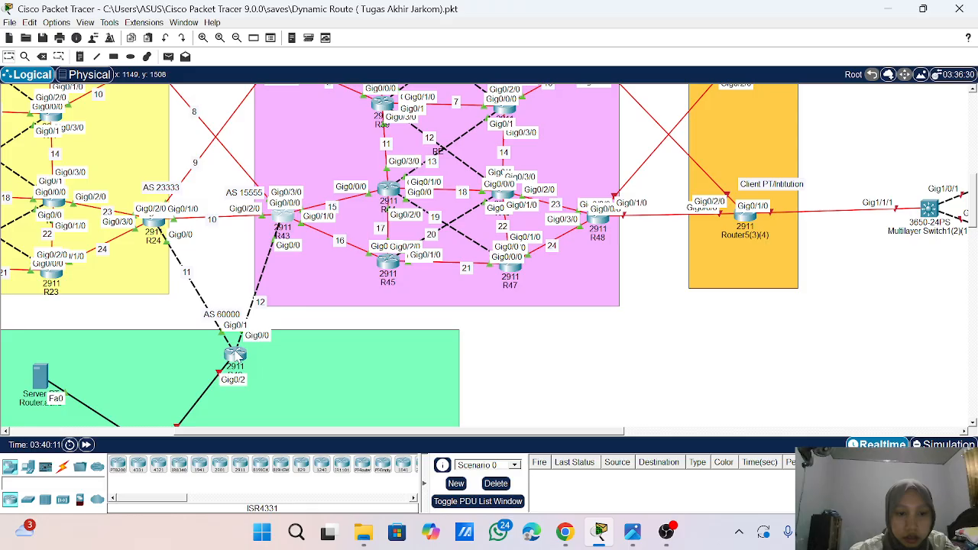
{"action": "left_click", "coordinate": [236, 354]}
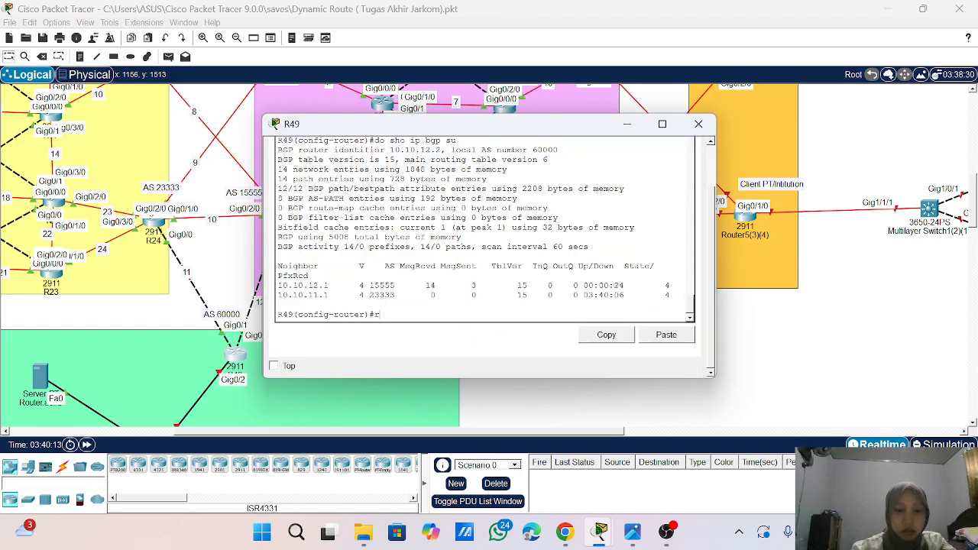
{"action": "type", "text": "re"}
{"action": "key", "text": "Tab"}
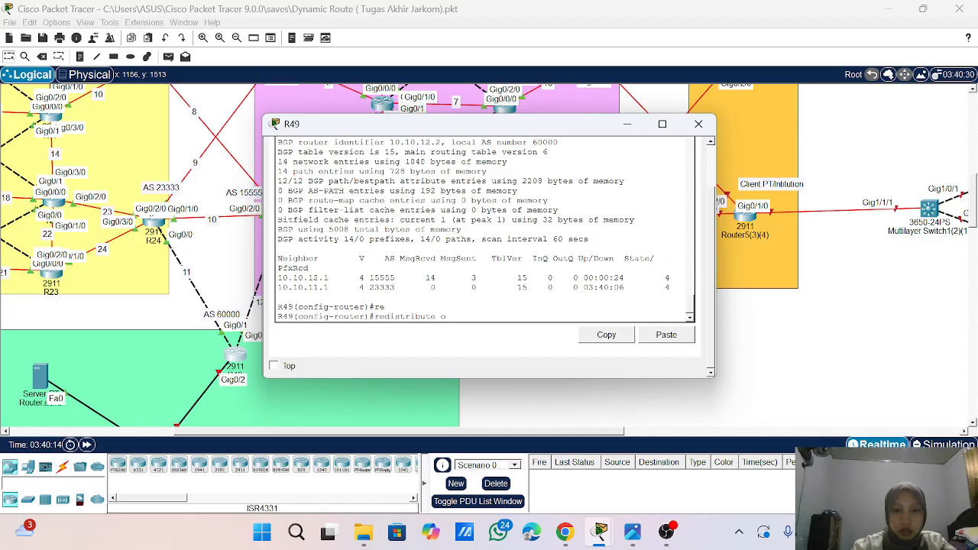
{"action": "type", "text": "ospf 1"}
{"action": "key", "text": "Return"}
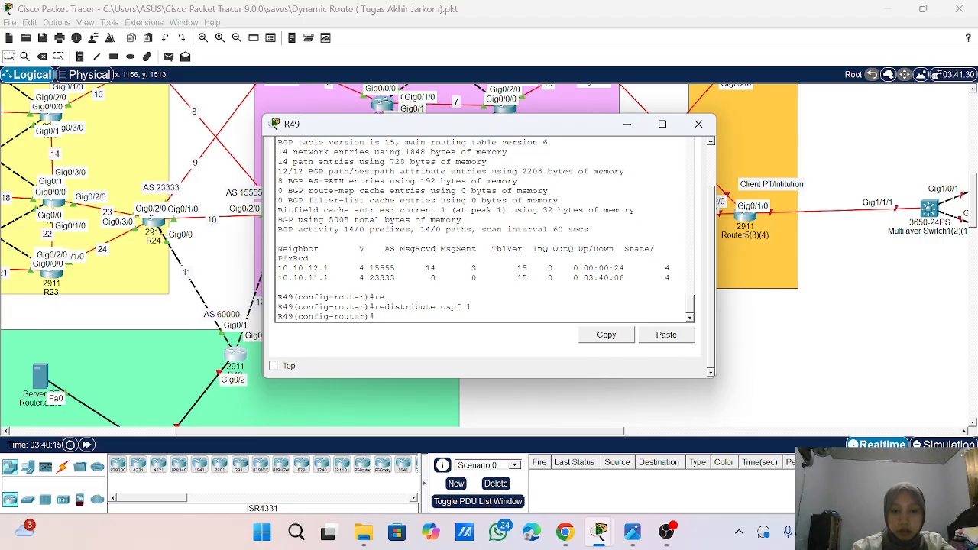
{"action": "key", "text": "Return"}
- Leave configuration mode on R49, save its configuration with wr, and close its window
{"action": "key", "text": "Return"}
{"action": "type", "text": "end"}
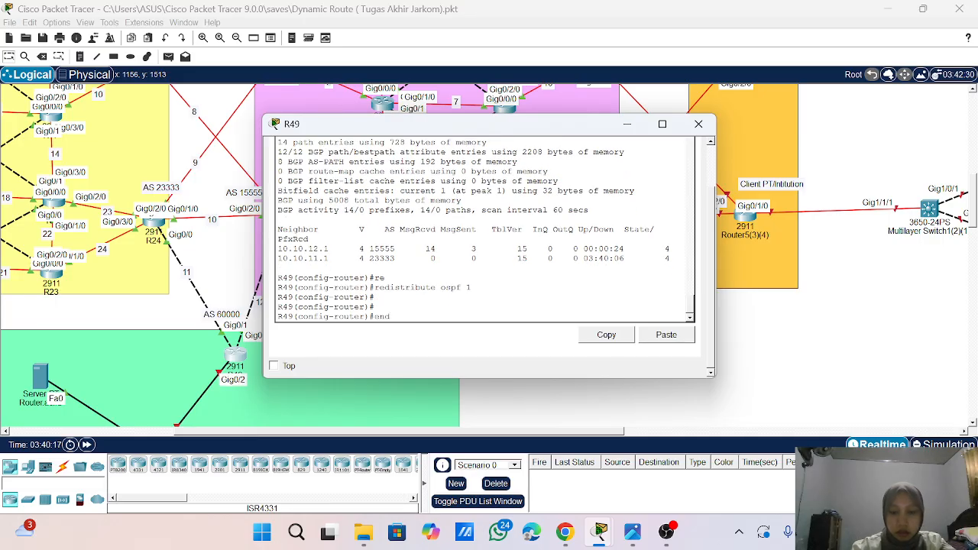
{"action": "key", "text": "Return"}
{"action": "key", "text": "Return"}
{"action": "key", "text": "Return"}
{"action": "key", "text": "Return"}
{"action": "key", "text": "Return"}
{"action": "type", "text": "wr"}
{"action": "key", "text": "Return"}
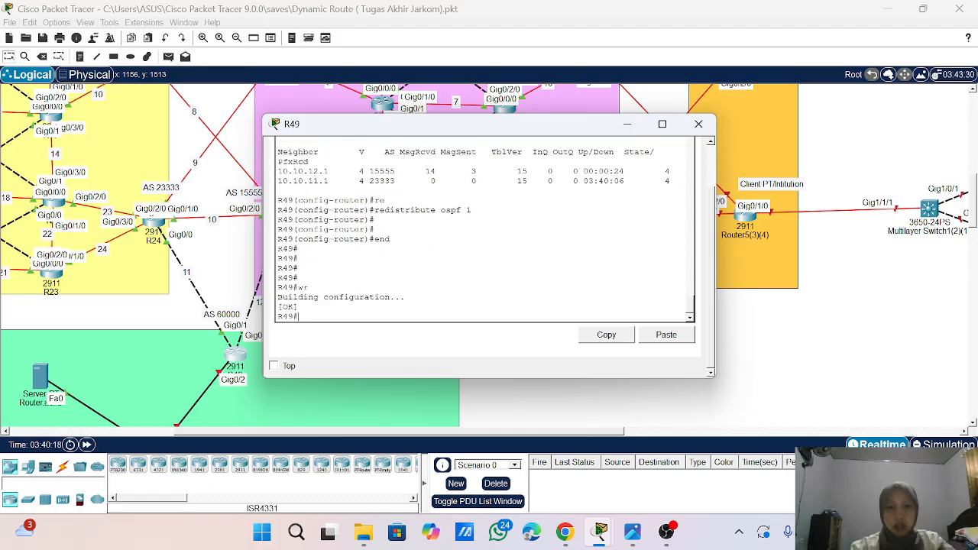
{"action": "key", "text": "Return"}
{"action": "key", "text": "Return"}
{"action": "key", "text": "Return"}
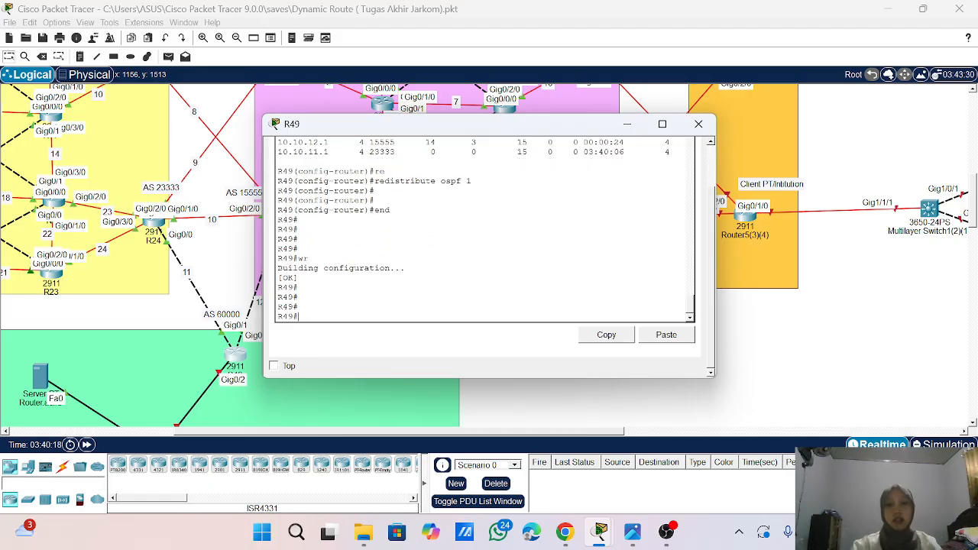
{"action": "left_click", "coordinate": [699, 123]}
- Send a simple PDU from R6 in AS 11111 to R25 in AS 33333 to test the inter-AS link
{"action": "scroll", "coordinate": [374, 220], "scroll_direction": "up", "scroll_amount": 3}
{"action": "scroll", "coordinate": [375, 220], "scroll_direction": "up", "scroll_amount": 5}
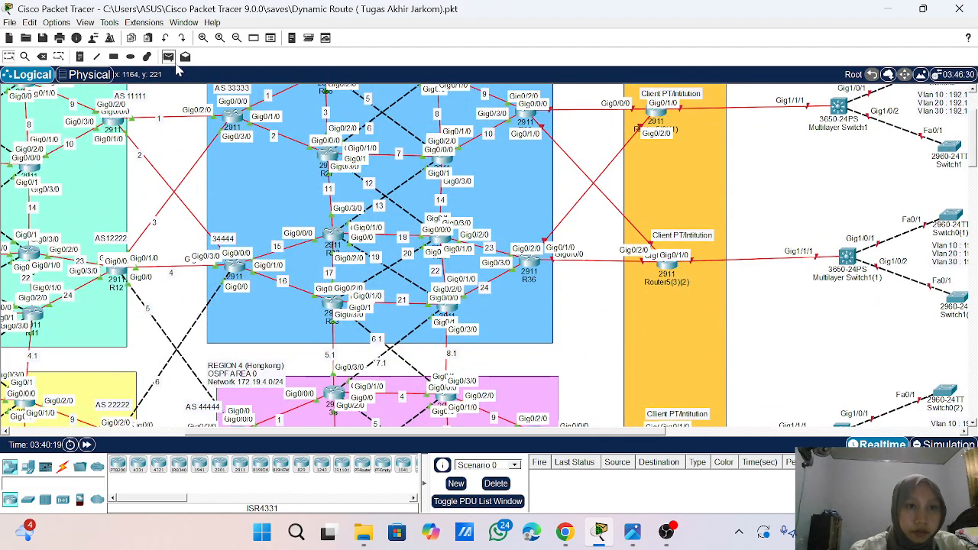
{"action": "left_click", "coordinate": [169, 57]}
{"action": "left_click", "coordinate": [115, 122]}
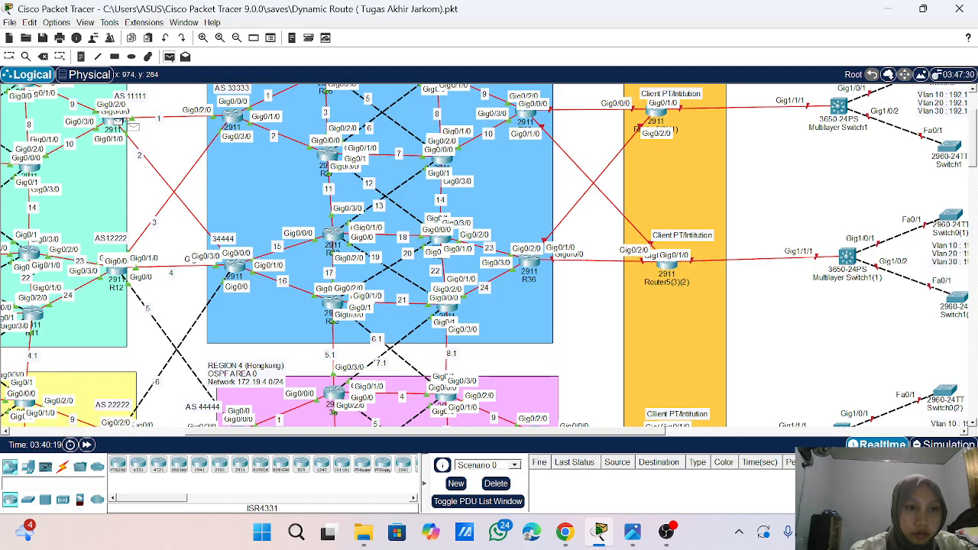
{"action": "left_click", "coordinate": [231, 121]}
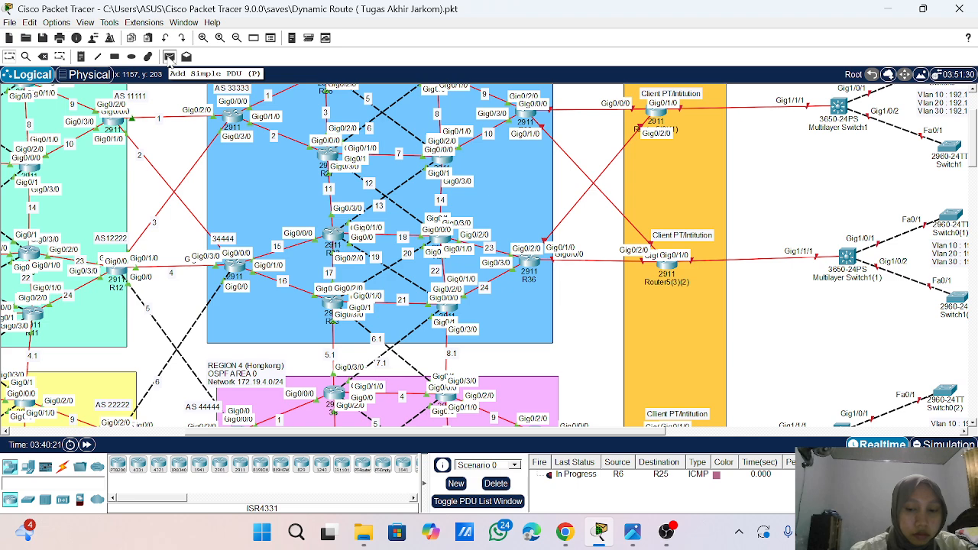
- Send a simple PDU from R12 to R25 and another one from R6 to R25
{"action": "left_click", "coordinate": [169, 62]}
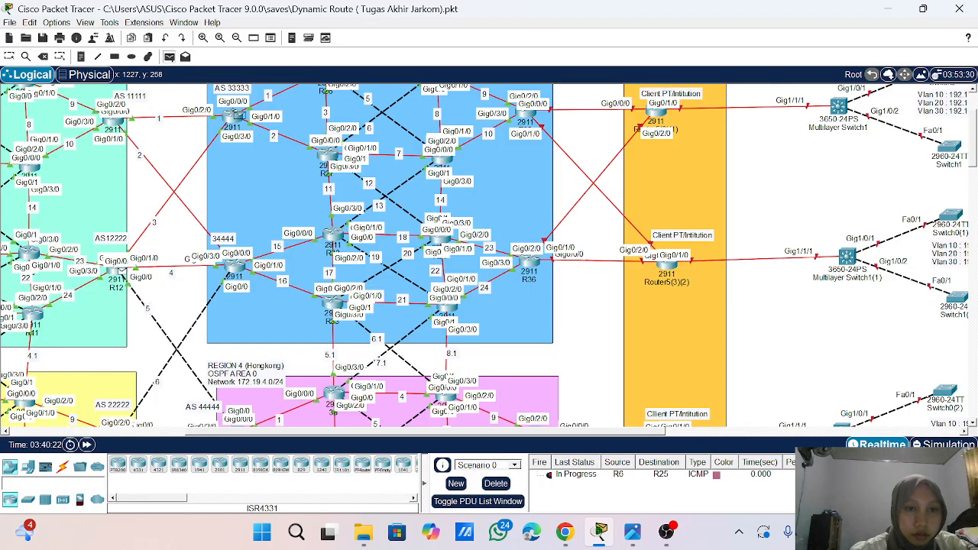
{"action": "left_click", "coordinate": [234, 116]}
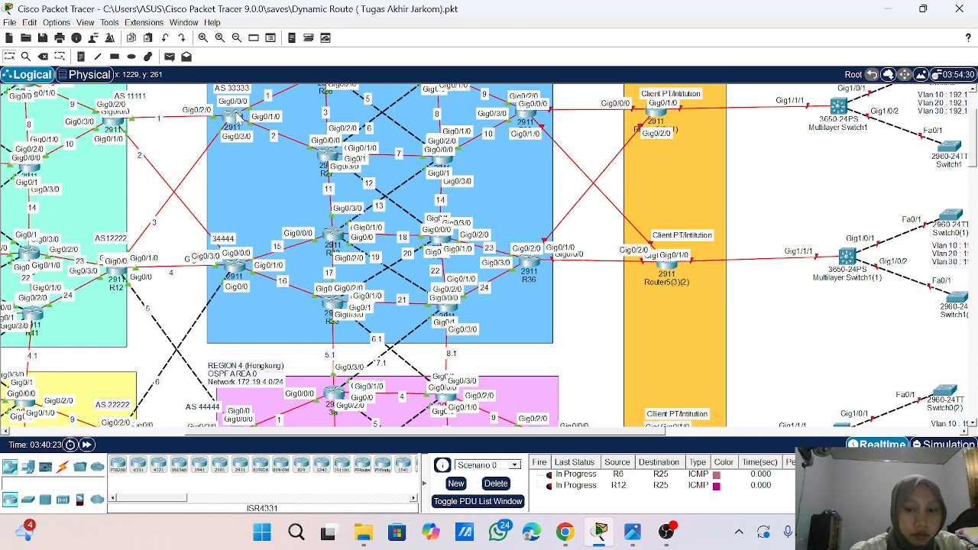
{"action": "left_click", "coordinate": [169, 57]}
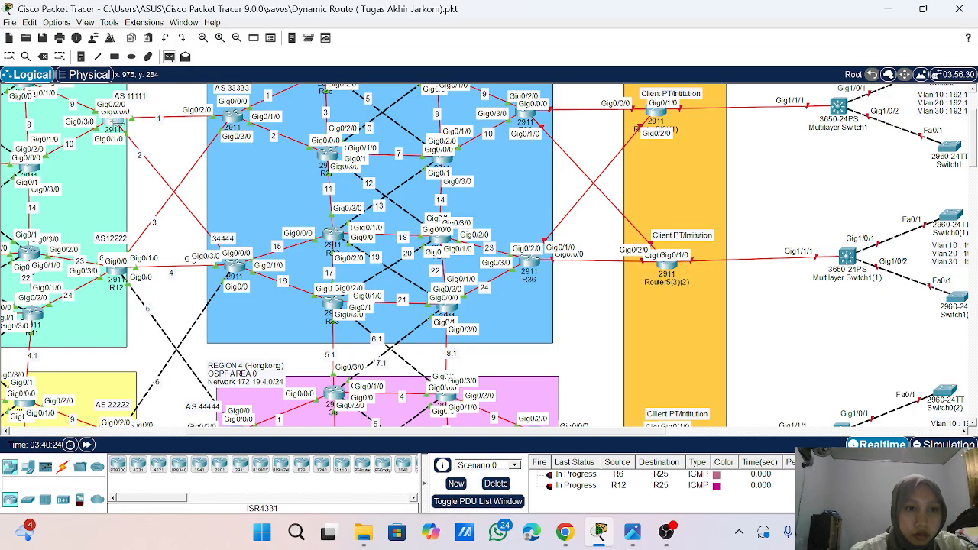
{"action": "left_click", "coordinate": [115, 122]}
{"action": "left_click", "coordinate": [237, 121]}
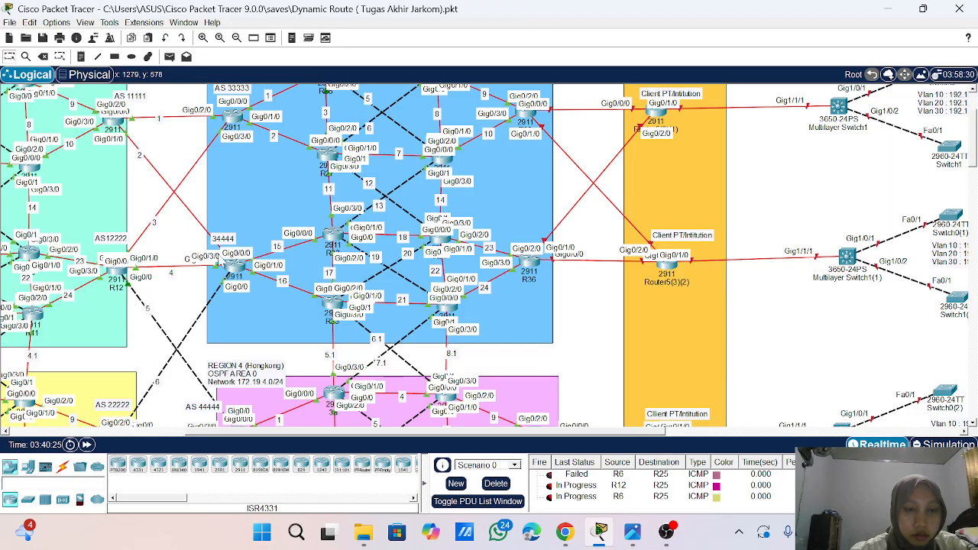
- Send a simple PDU from R12 in AS 12222 to R31 in AS 34444 and review the PDU list
{"action": "left_click", "coordinate": [169, 56]}
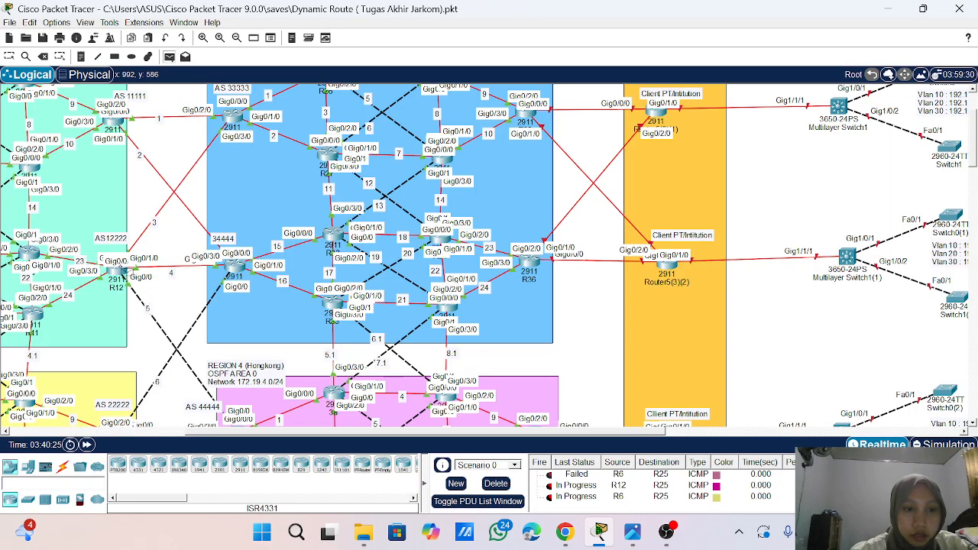
{"action": "left_click", "coordinate": [123, 268]}
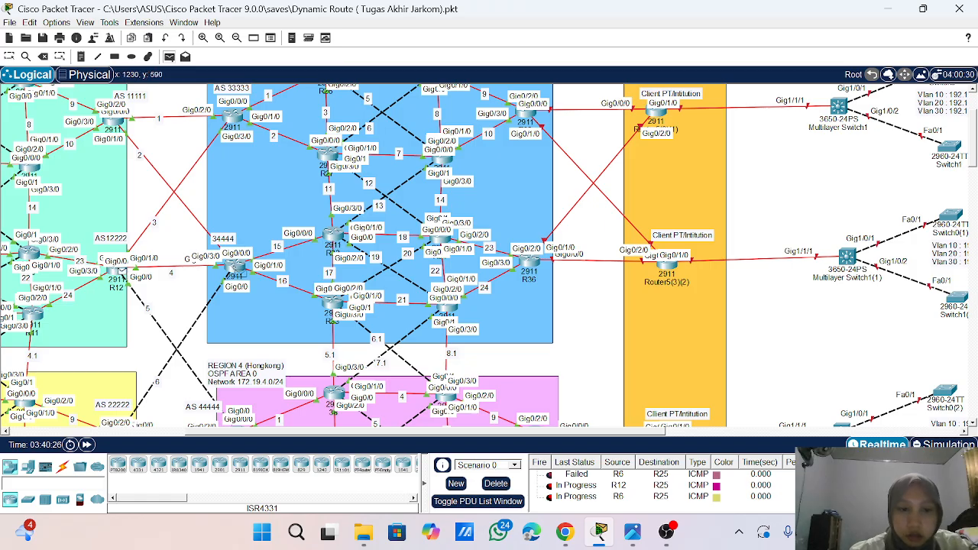
{"action": "left_click", "coordinate": [235, 272]}
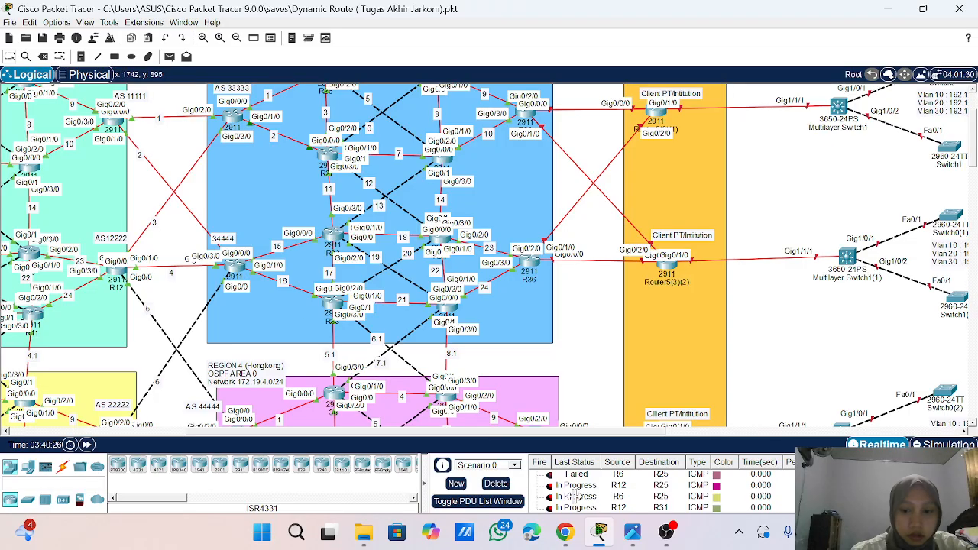
{"action": "scroll", "coordinate": [581, 504], "scroll_direction": "down", "scroll_amount": 1}
{"action": "scroll", "coordinate": [581, 505], "scroll_direction": "up", "scroll_amount": 1}
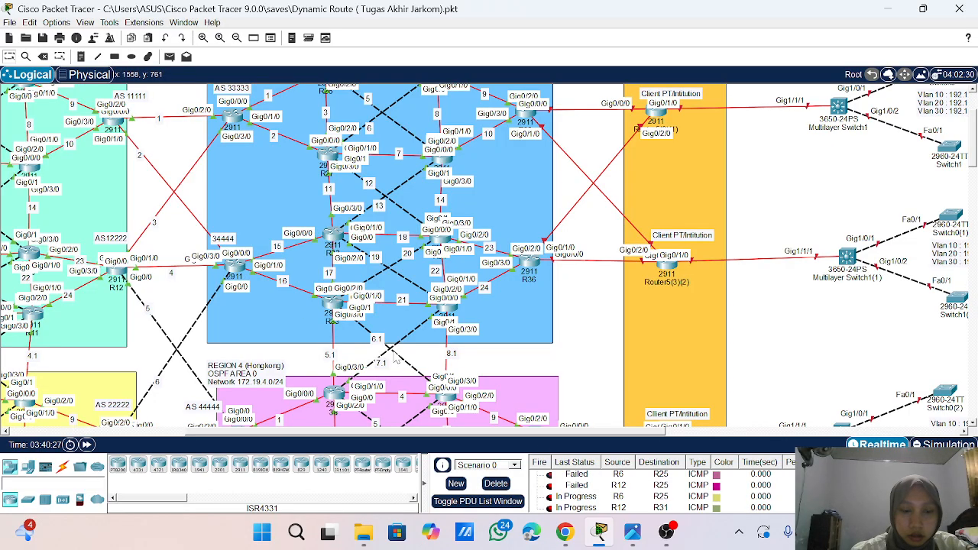
{"action": "scroll", "coordinate": [395, 359], "scroll_direction": "down", "scroll_amount": 10}
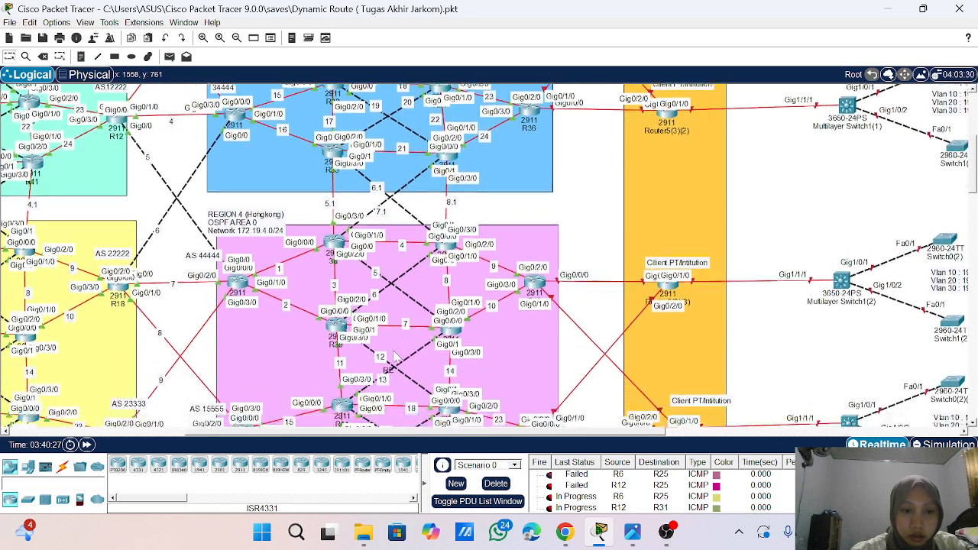
{"action": "scroll", "coordinate": [396, 358], "scroll_direction": "up", "scroll_amount": 10}
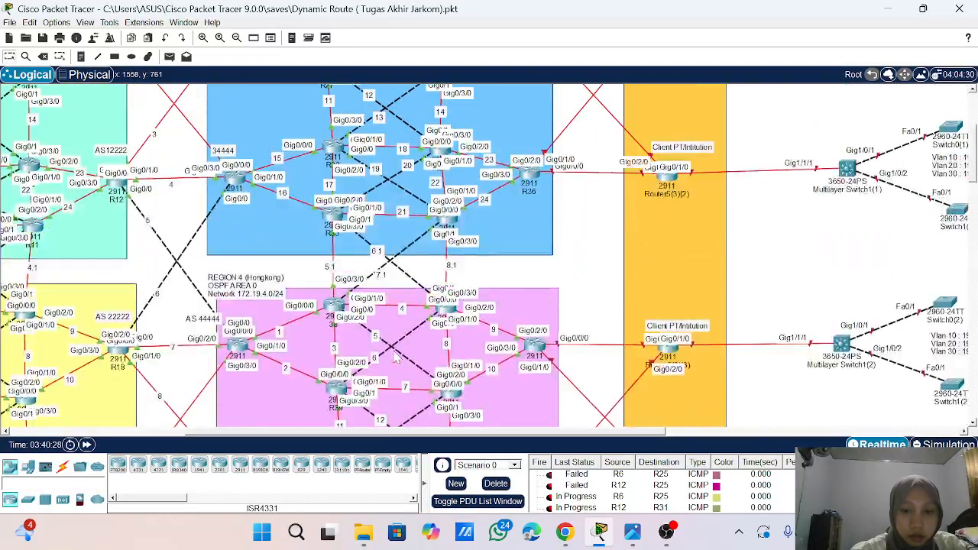
{"action": "scroll", "coordinate": [396, 359], "scroll_direction": "up", "scroll_amount": 1}
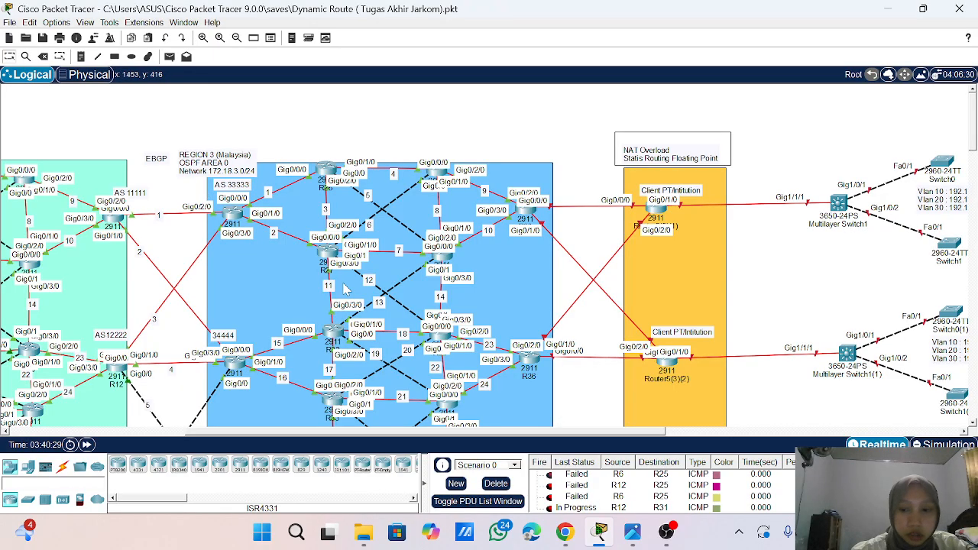
{"action": "scroll", "coordinate": [345, 282], "scroll_direction": "down", "scroll_amount": 2}
{"action": "scroll", "coordinate": [346, 290], "scroll_direction": "down", "scroll_amount": 1}
{"action": "scroll", "coordinate": [345, 289], "scroll_direction": "up", "scroll_amount": 1}
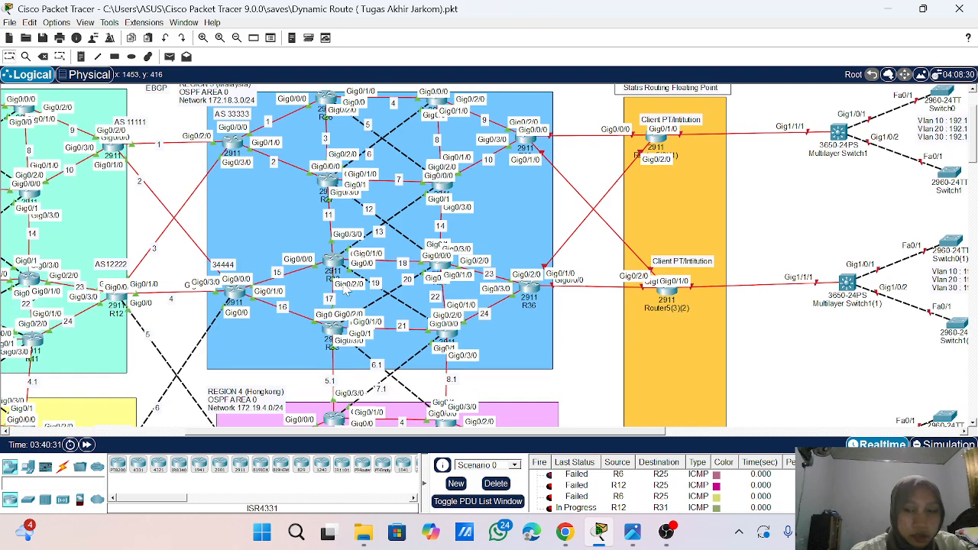
{"action": "scroll", "coordinate": [346, 284], "scroll_direction": "up", "scroll_amount": 1}
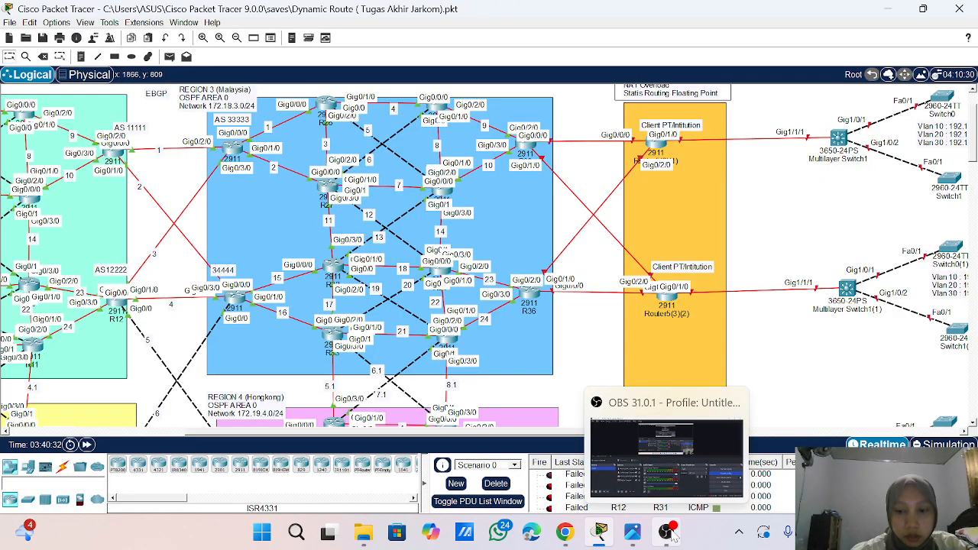
{"action": "left_click", "coordinate": [673, 535]}
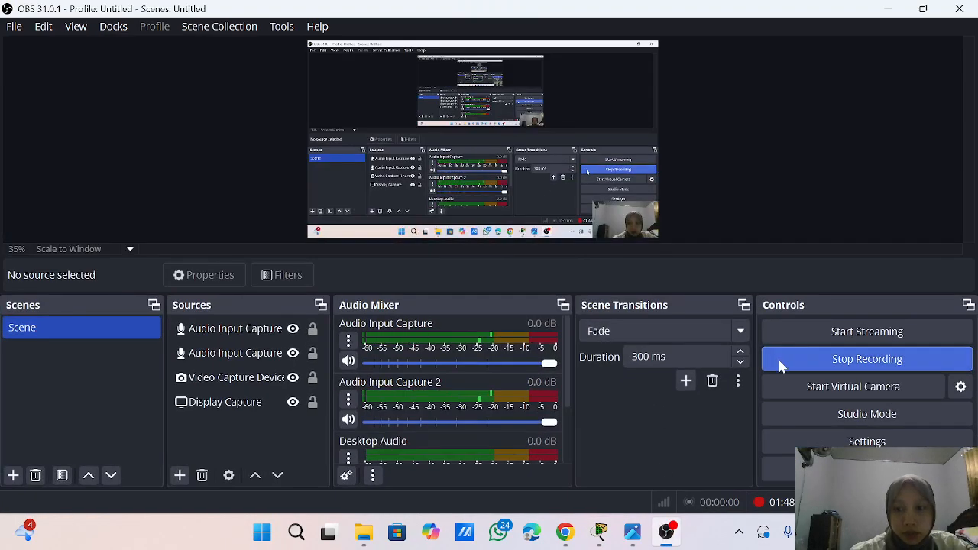